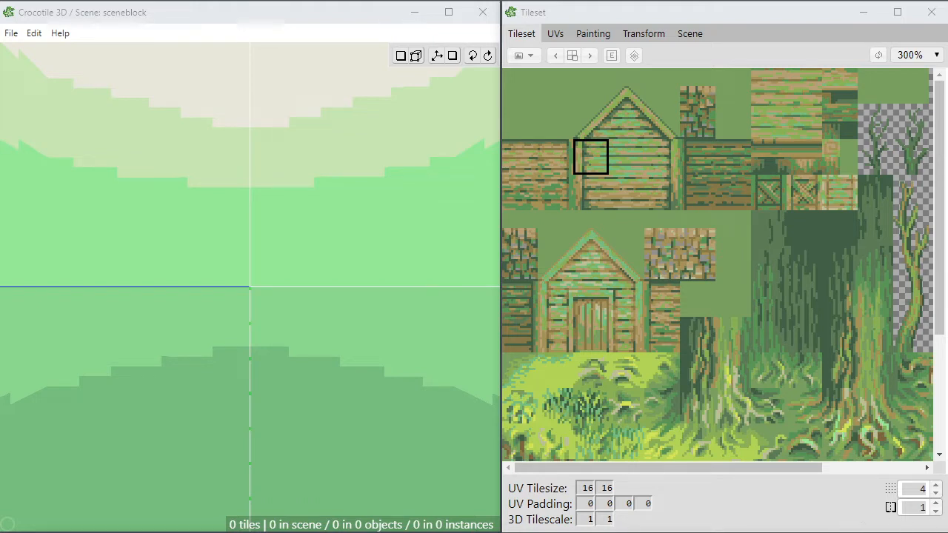
click(916, 489)
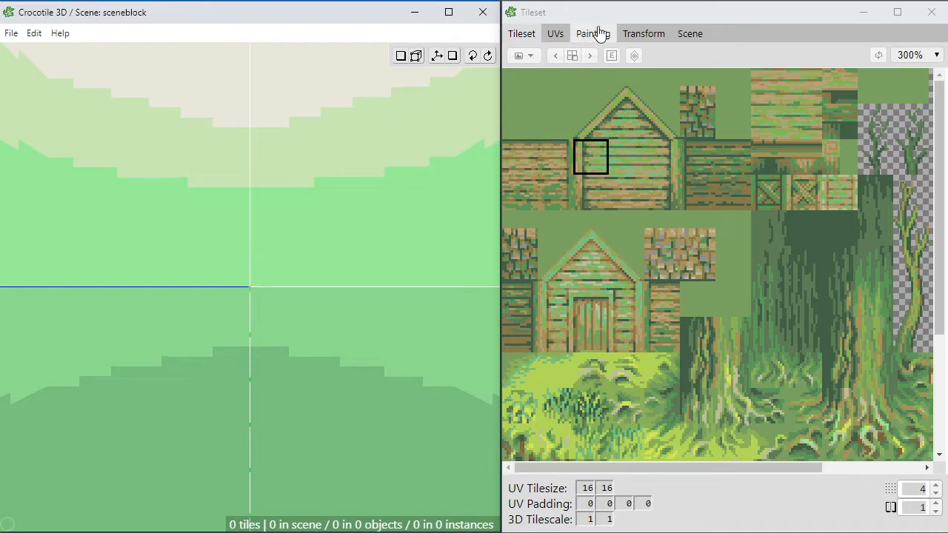
click(555, 35)
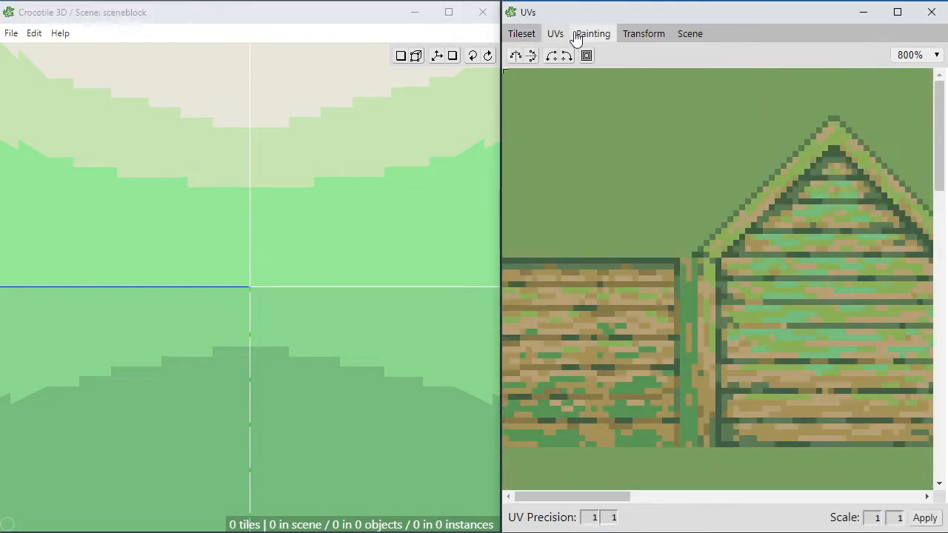
click(528, 37)
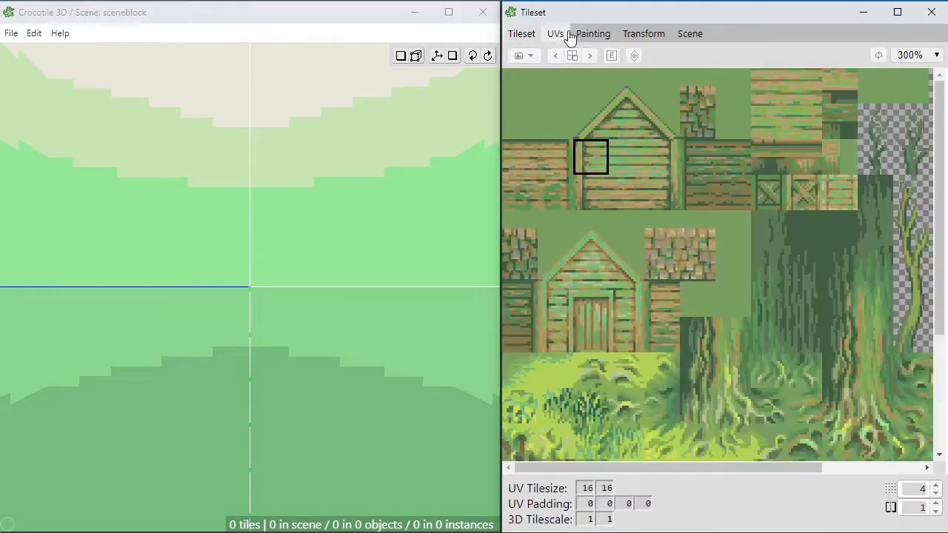
Step: Create an opaque blank tileset of 16 by 16 tiles filled with a dark slate blue
click(522, 55)
click(546, 87)
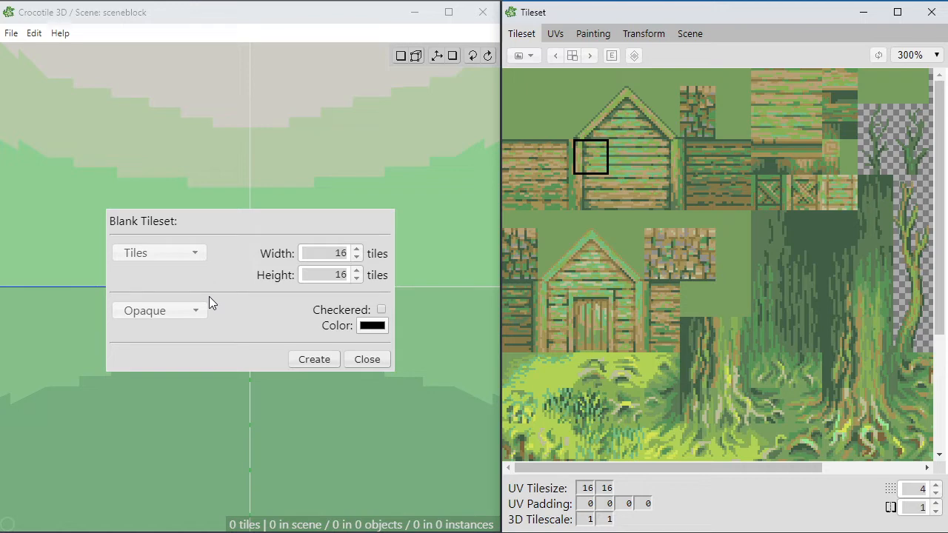
click(374, 327)
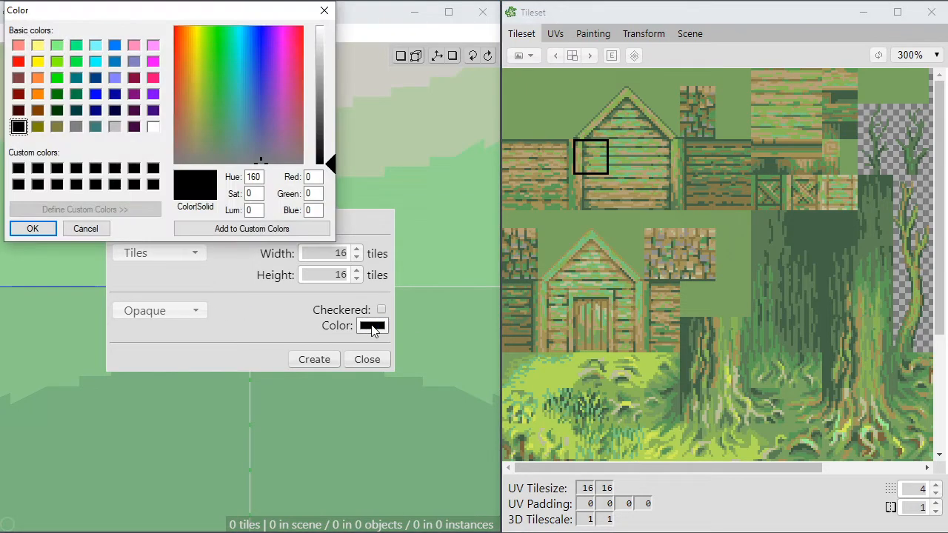
click(326, 135)
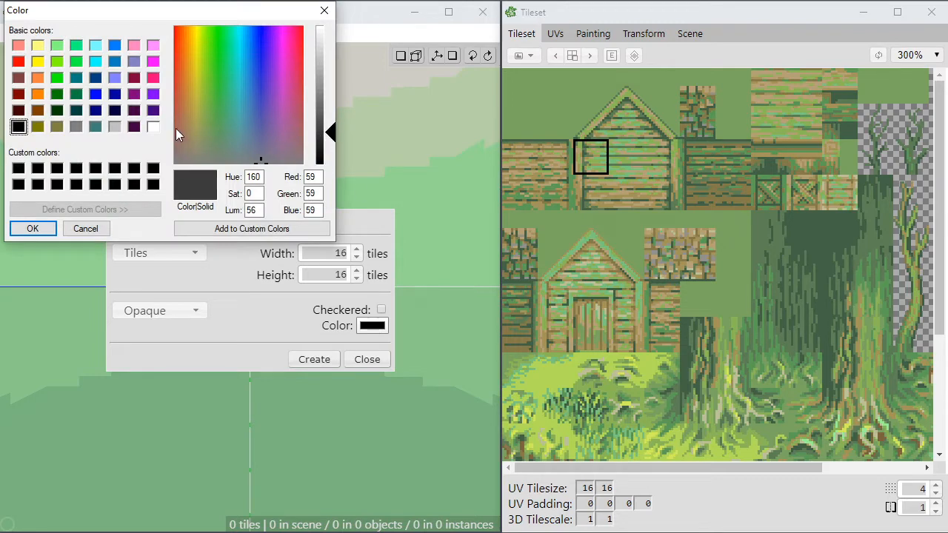
click(262, 124)
click(326, 127)
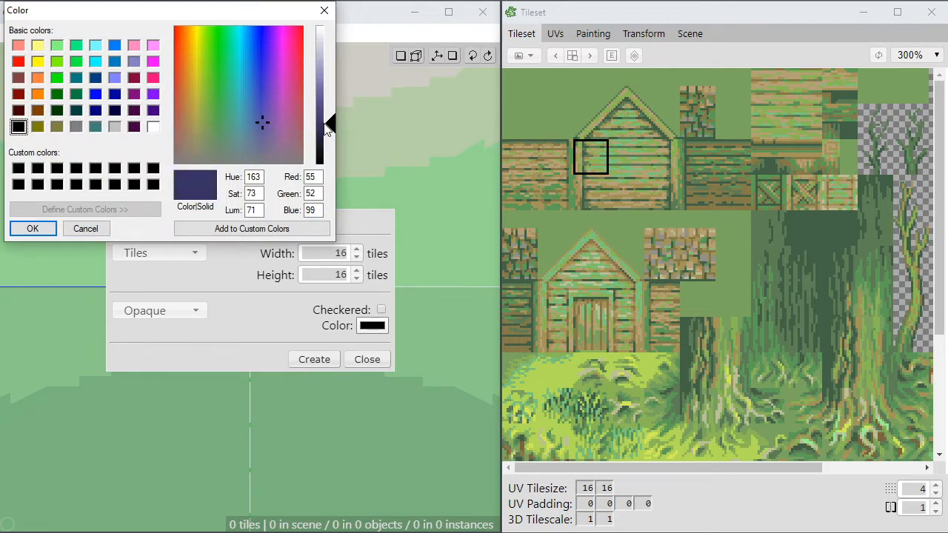
drag(261, 132, 252, 131)
click(33, 230)
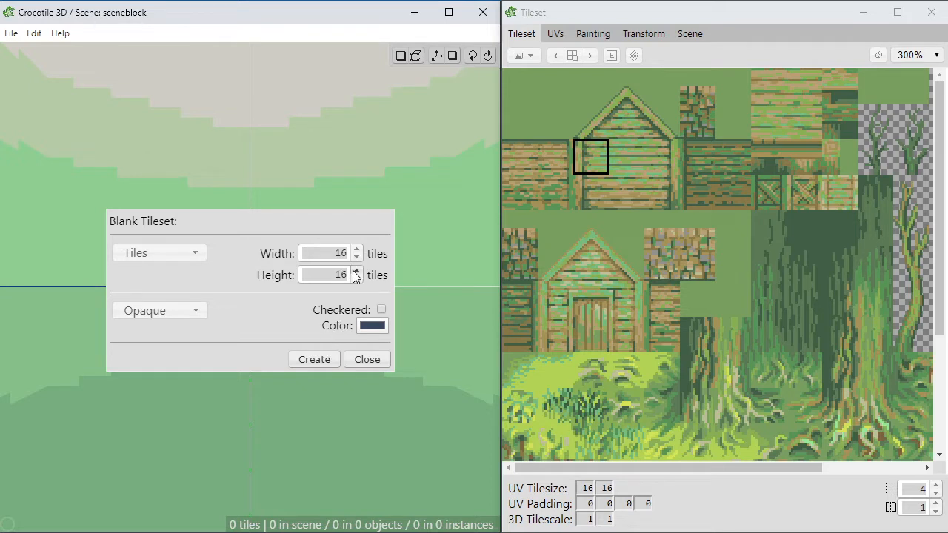
click(321, 359)
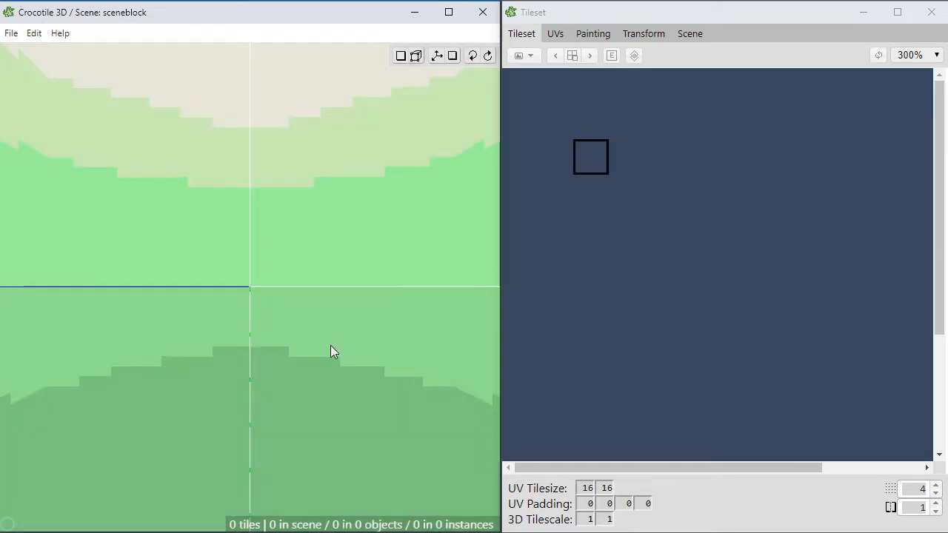
Step: Try out tile selections on the blank tileset, ending with a block 11 tiles wide and 9 tiles high
click(573, 140)
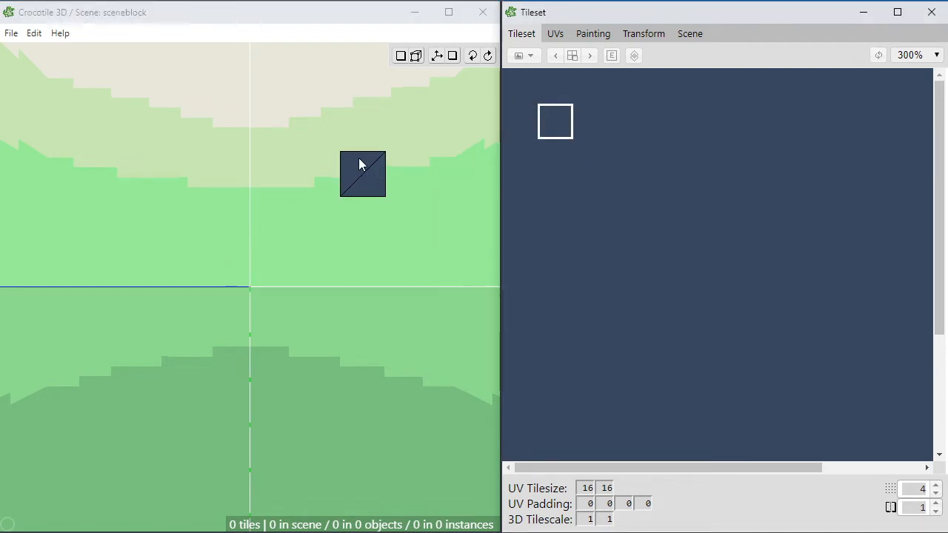
click(596, 158)
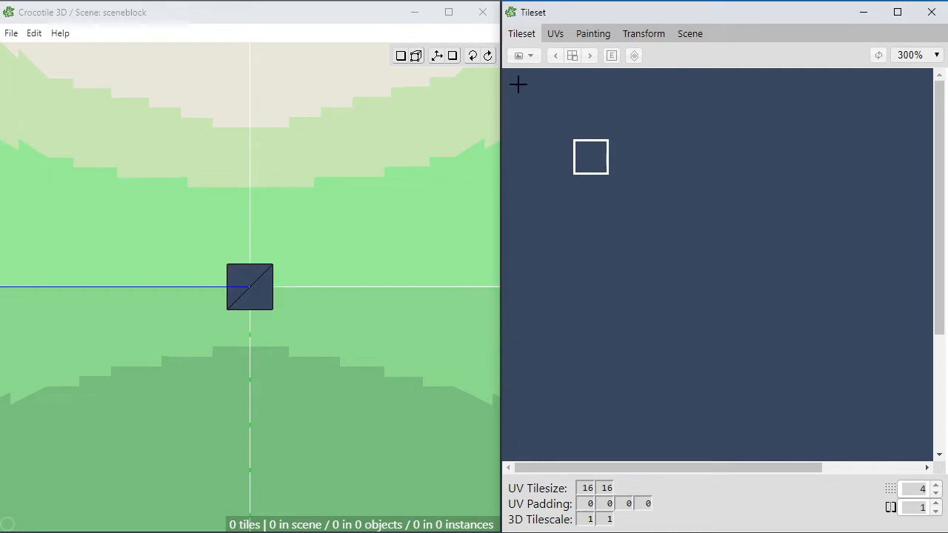
drag(518, 84, 891, 386)
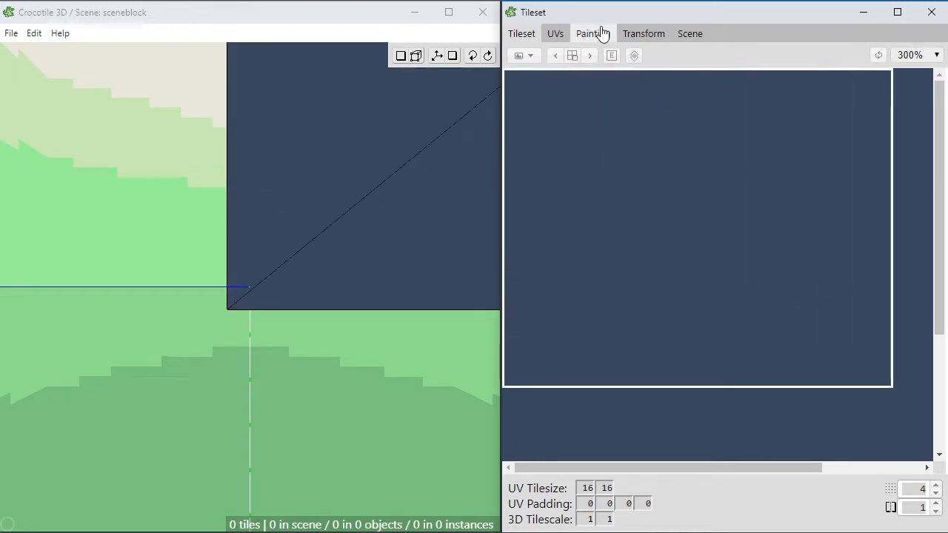
Step: Show the tile grid over the blank tileset in the painting editor
click(601, 33)
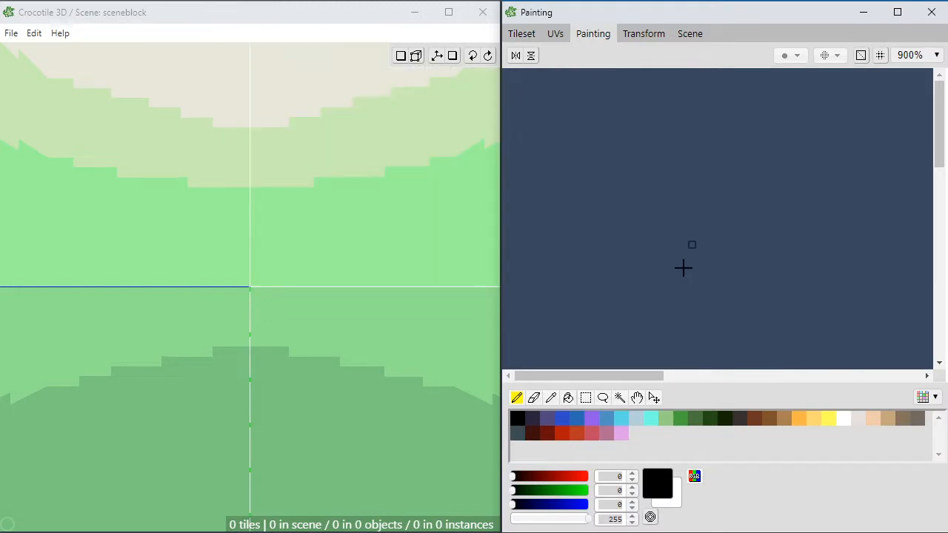
click(879, 58)
scroll(745, 175, down, 3)
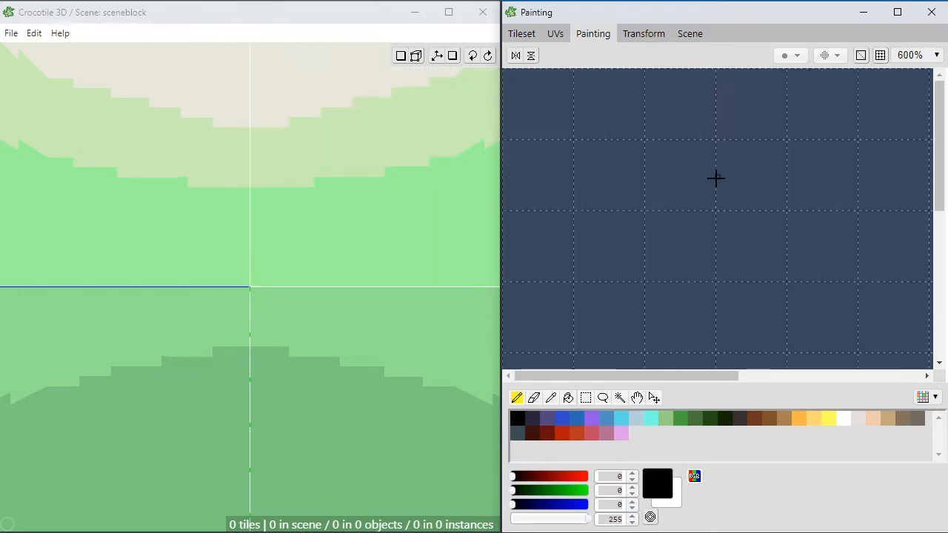
scroll(715, 177, down, 1)
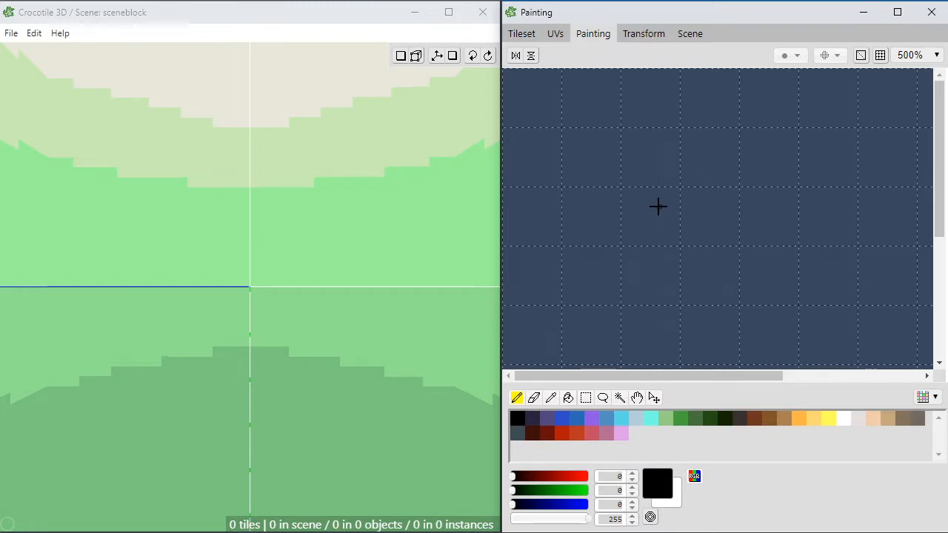
scroll(658, 206, down, 1)
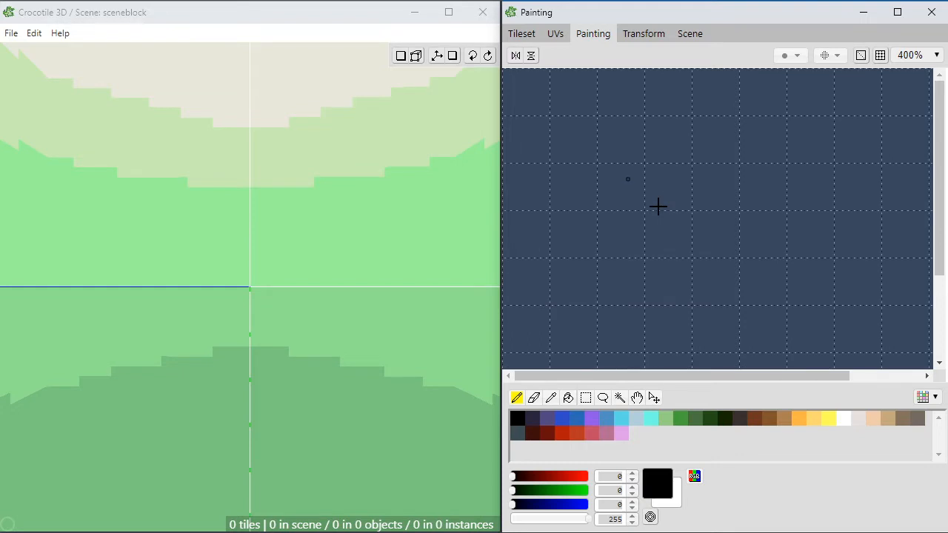
scroll(595, 170, up, 1)
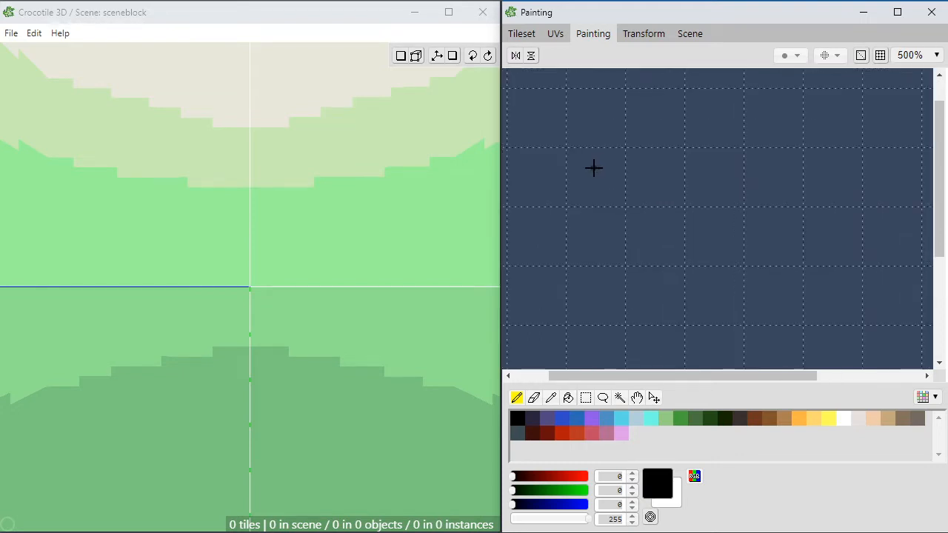
Step: Select an area 3 tiles wide and 2 tiles high and fill it with dark green, RGB 36, 77, 46
key(s)
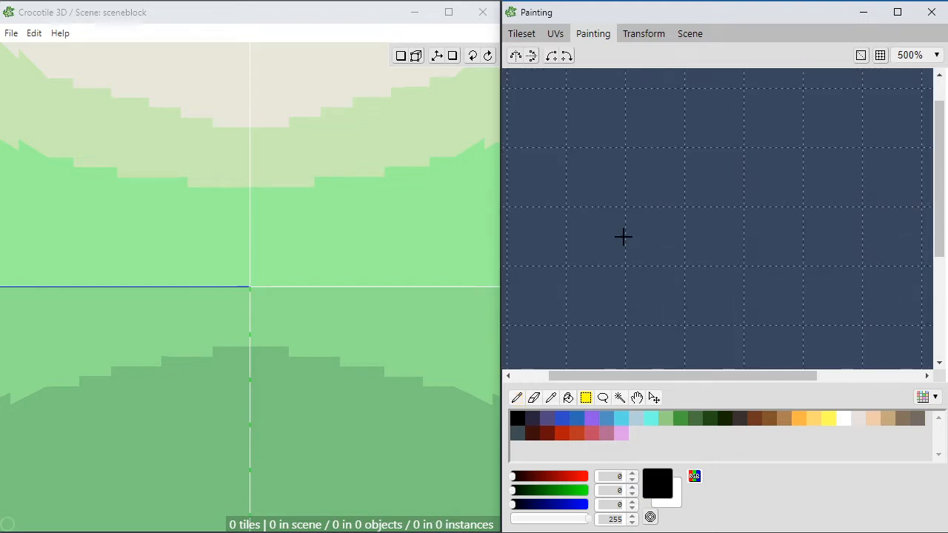
click(708, 419)
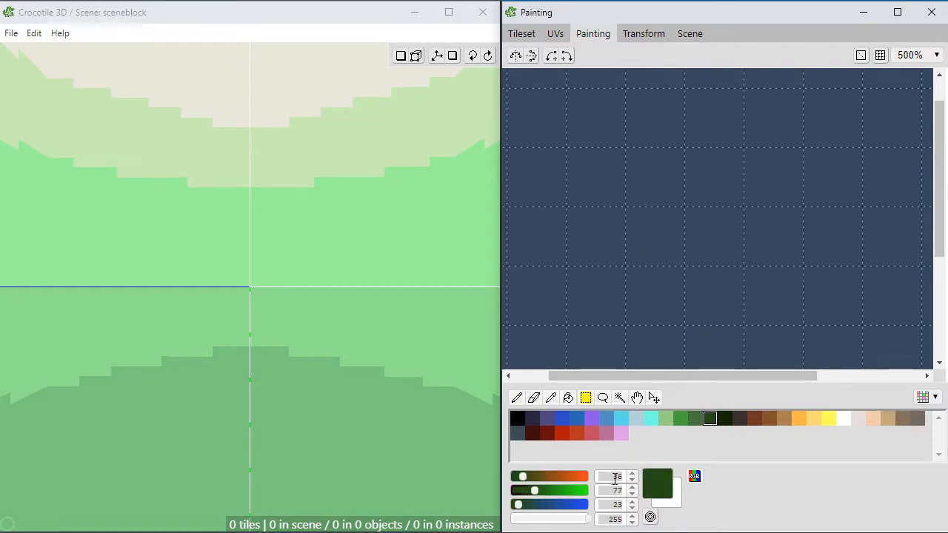
drag(518, 504, 526, 504)
mouse_move(654, 240)
mouse_down()
mouse_move(766, 319)
mouse_move(817, 323)
mouse_move(826, 312)
mouse_move(783, 314)
mouse_up()
key(f)
click(699, 268)
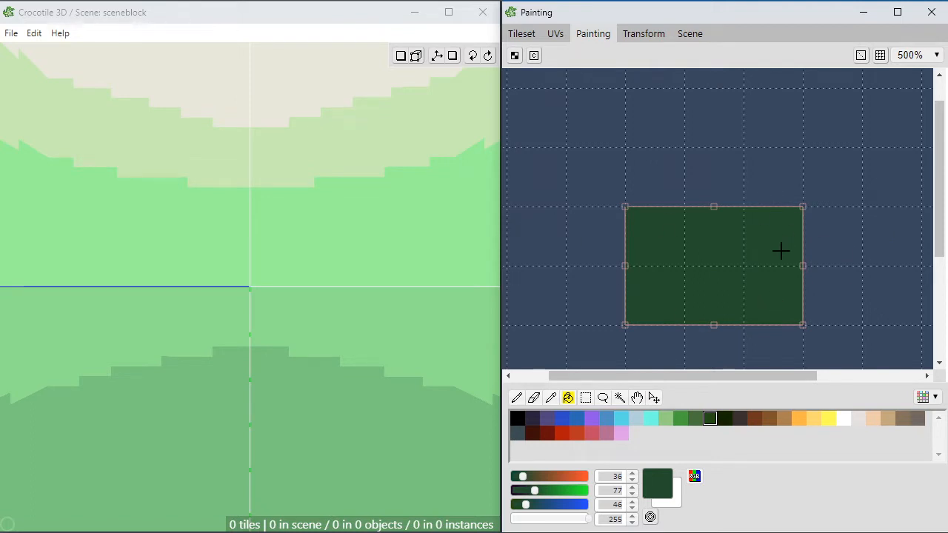
Step: Select the 3-by-1-tile strip directly above the green area and fill it with light brown, RGB 171, 128, 82
scroll(814, 258, down, 1)
key(space)
drag(821, 273, 800, 247)
scroll(684, 245, up, 2)
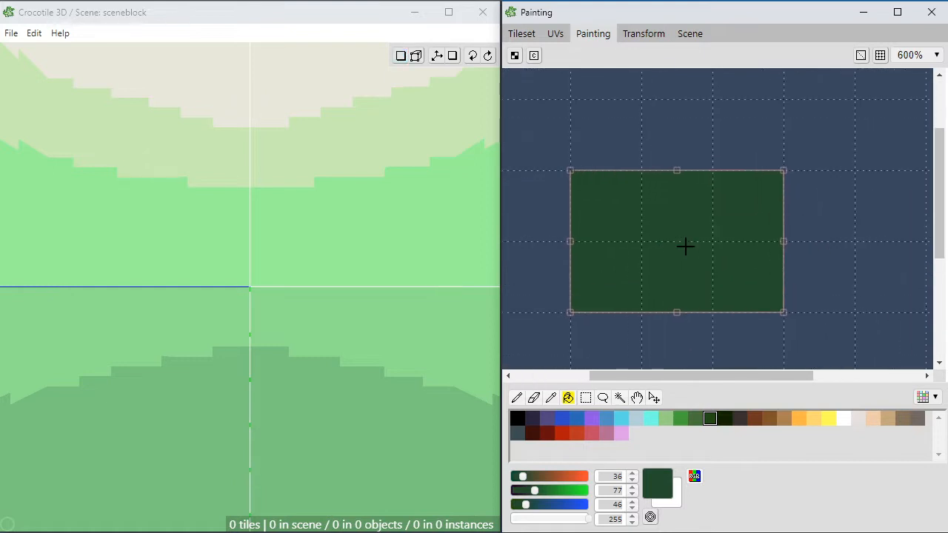
drag(650, 266, 682, 269)
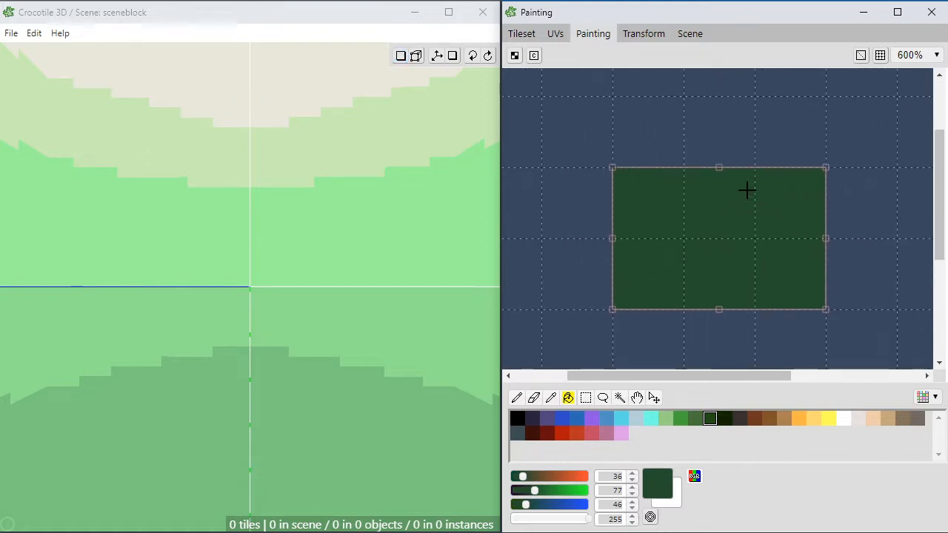
key(m)
drag(623, 99, 819, 168)
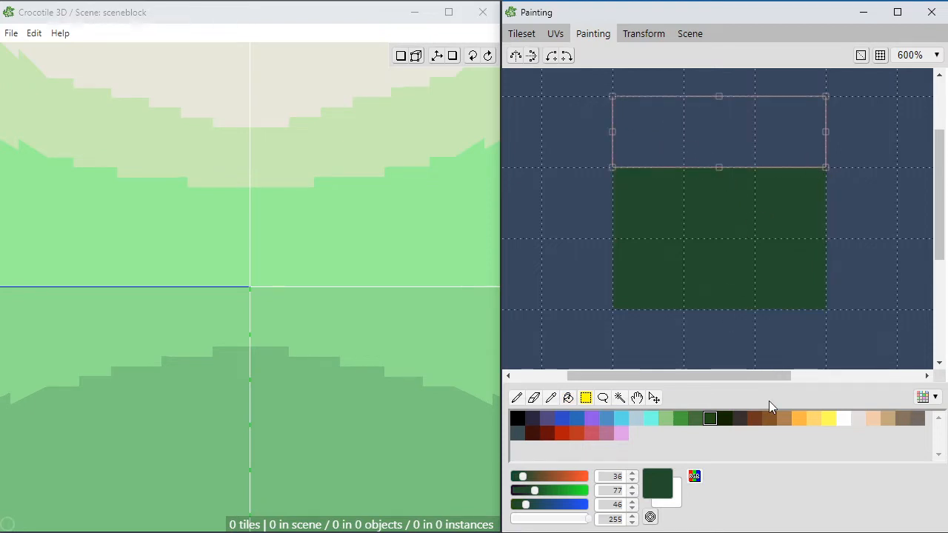
mouse_move(738, 150)
mouse_down()
mouse_move(721, 243)
mouse_move(738, 206)
mouse_up()
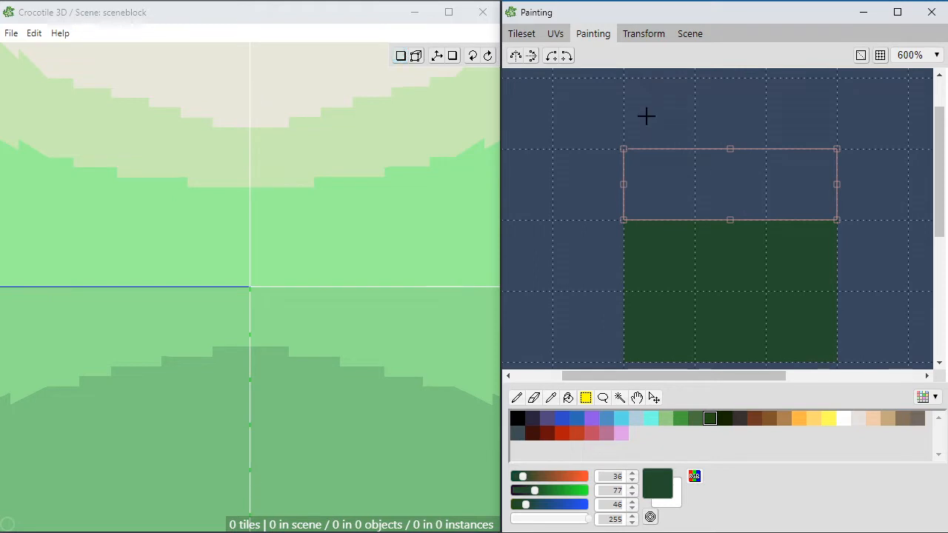
click(784, 419)
click(568, 398)
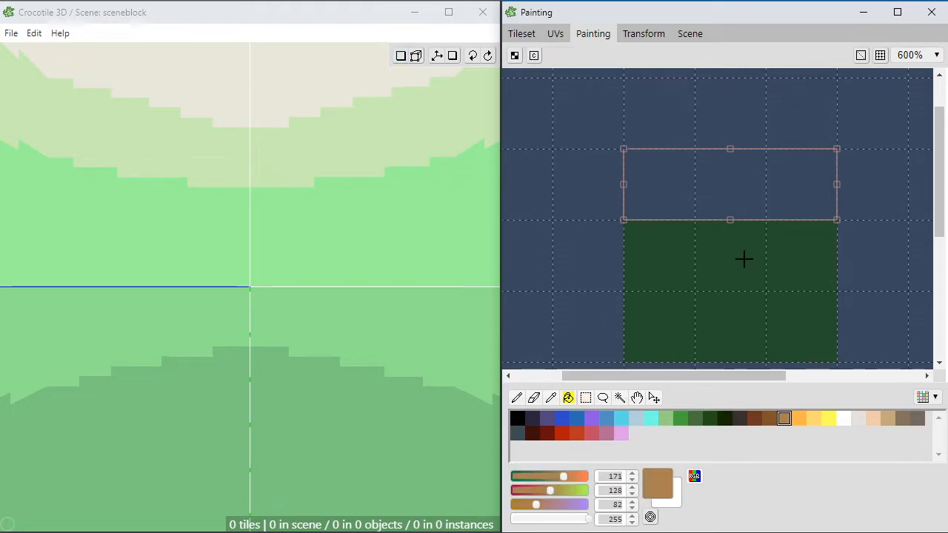
click(727, 193)
Step: Mix a dark brown, RGB 111, 78, 57, and paint a ragged band along the brown strip's upper edge plus a few specks below it
click(769, 419)
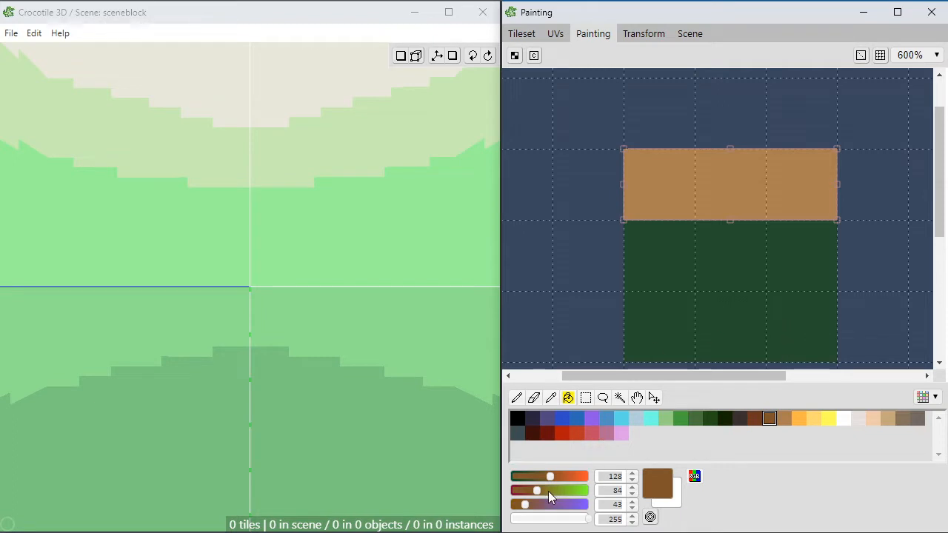
drag(536, 490, 529, 505)
click(545, 475)
key(b)
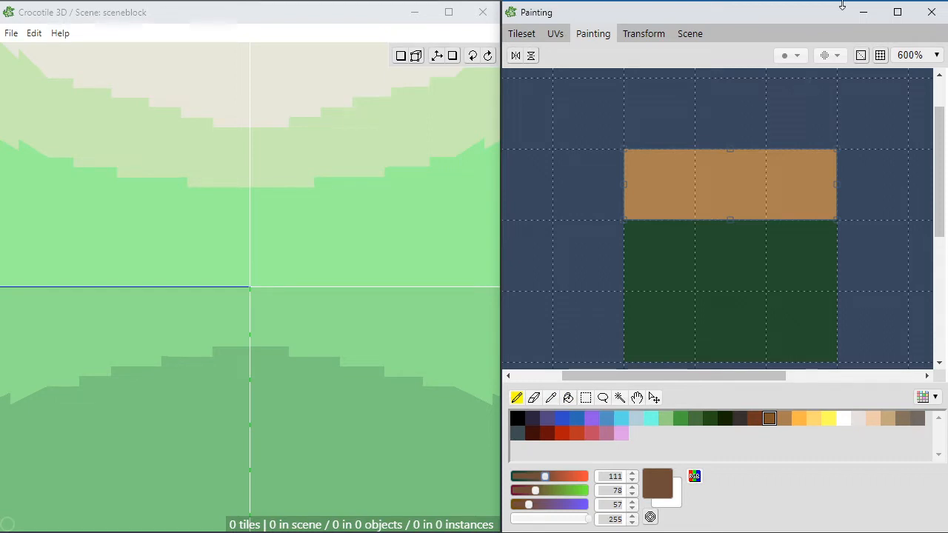
mouse_move(695, 164)
mouse_down()
mouse_move(664, 150)
mouse_move(615, 151)
mouse_move(828, 151)
mouse_move(710, 165)
mouse_move(674, 191)
mouse_up()
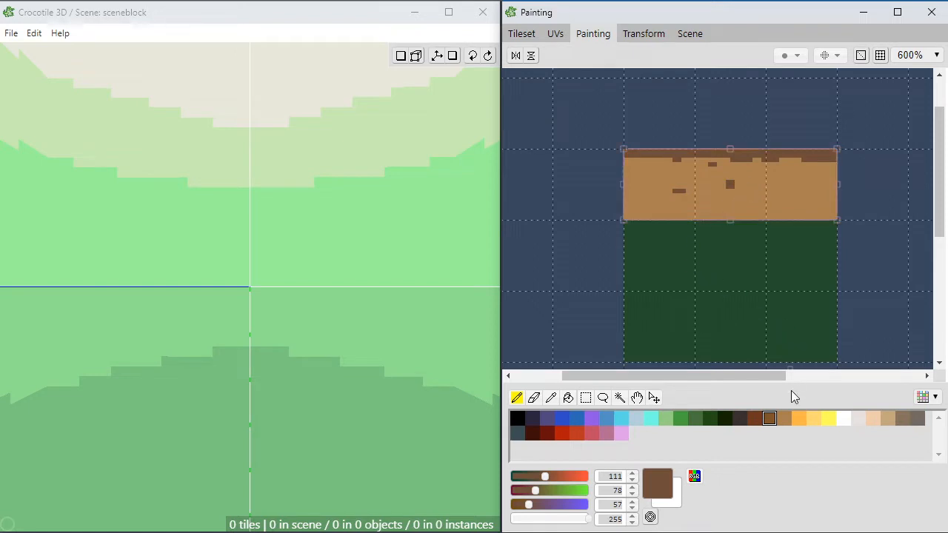
Step: Paint two short highlights in light yellow, RGB 255, 217, 117, on the brown strip
click(784, 419)
click(813, 418)
drag(726, 191, 742, 191)
click(775, 178)
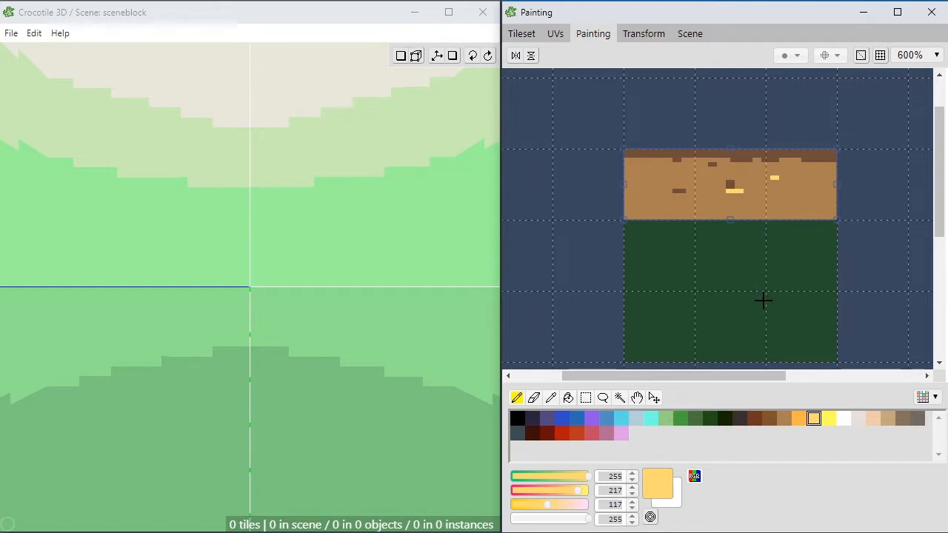
Step: Sample the yellow and light brown from the strip, and trim the dark speck near its middle with the light brown
right_click(778, 200)
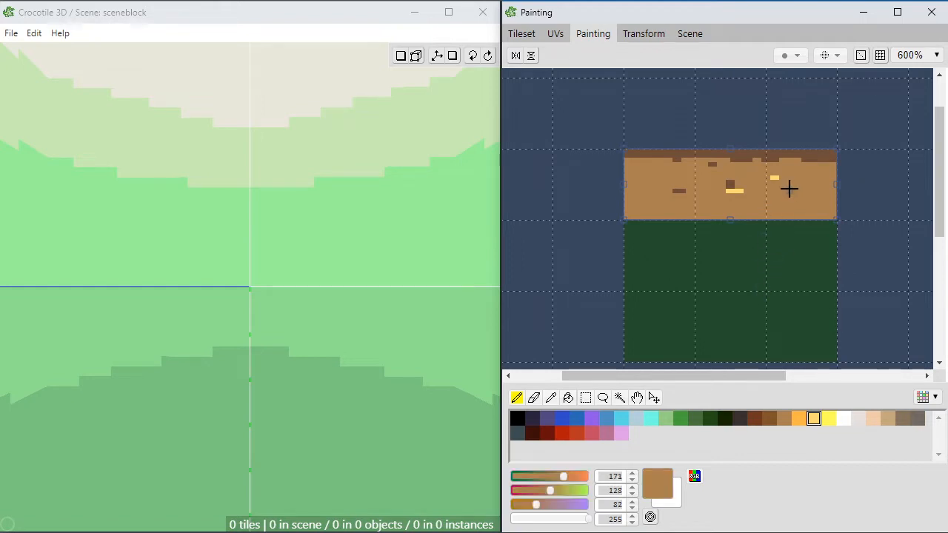
right_click(776, 177)
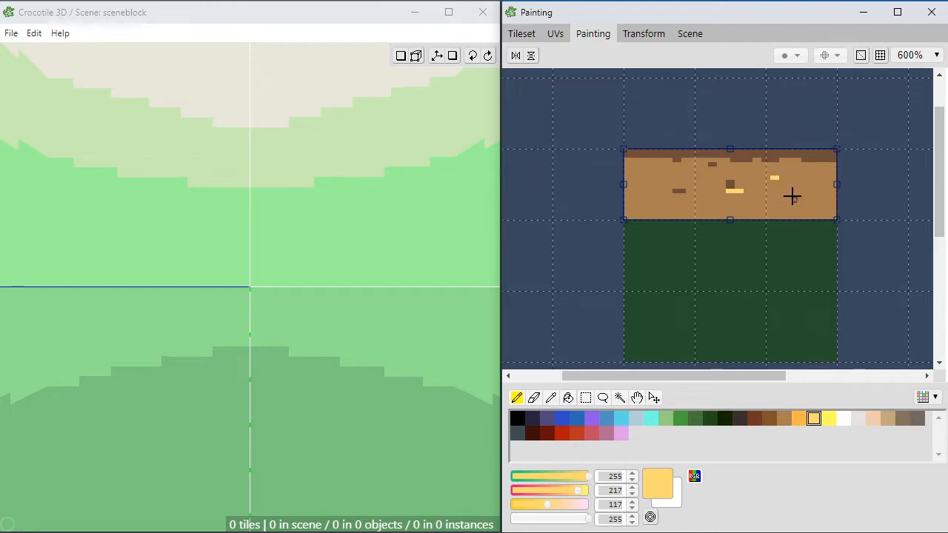
right_click(780, 180)
right_click(776, 179)
key(ctrl+d)
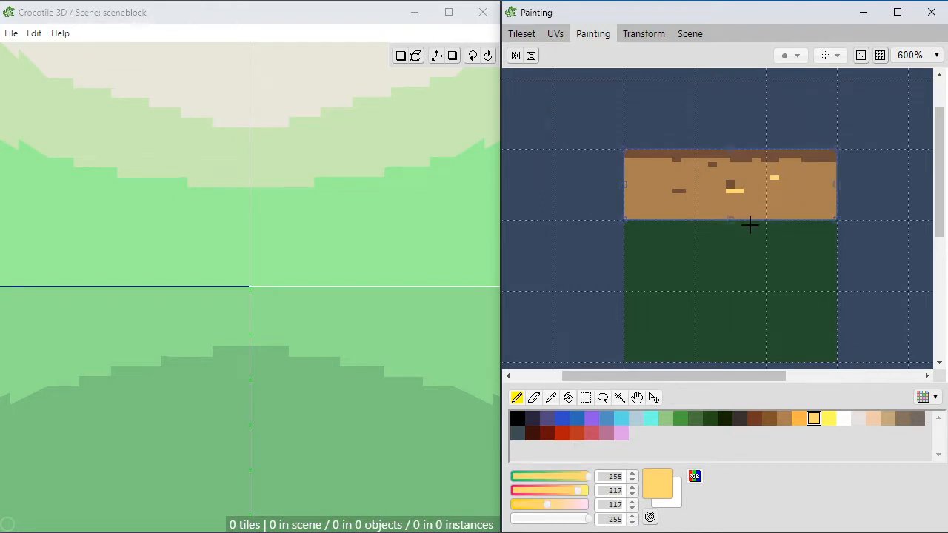
right_click(739, 181)
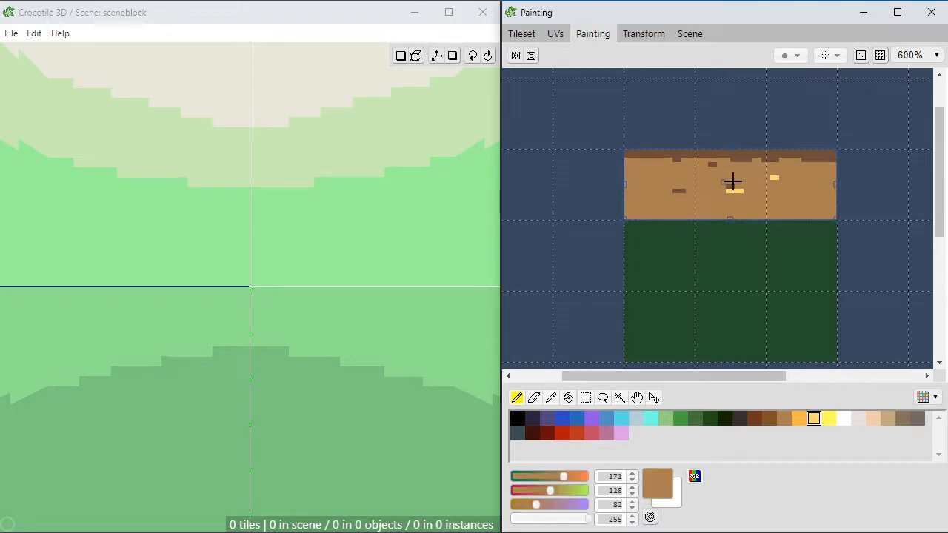
Step: Sample the dark brown from the strip's upper band and add short dark specks near both ends of the strip
right_click(748, 153)
drag(655, 168, 643, 168)
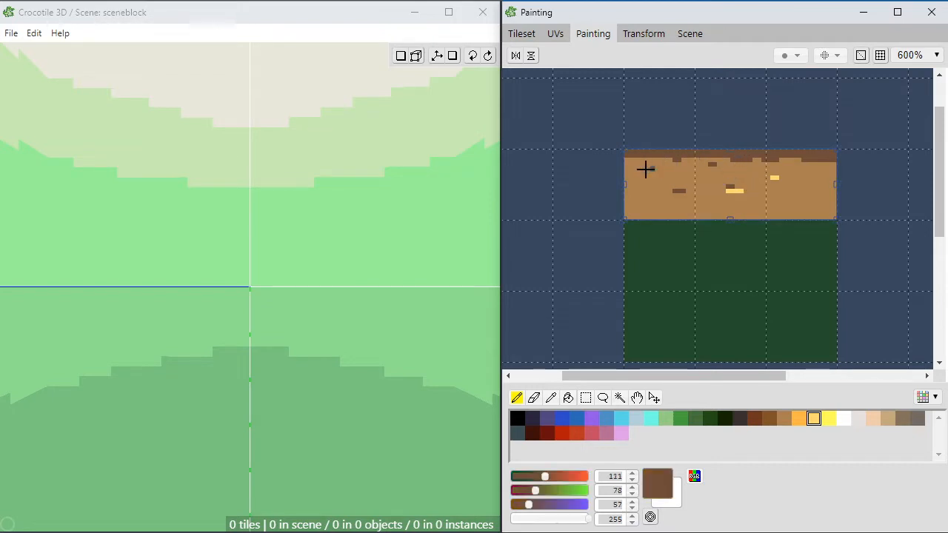
mouse_move(809, 173)
mouse_down()
mouse_move(801, 173)
mouse_move(801, 195)
mouse_up()
click(800, 195)
Step: Sample the light yellow, RGB 255, 217, 117, and add three short highlights on the left and middle parts of the brown strip
right_click(737, 191)
right_click(738, 191)
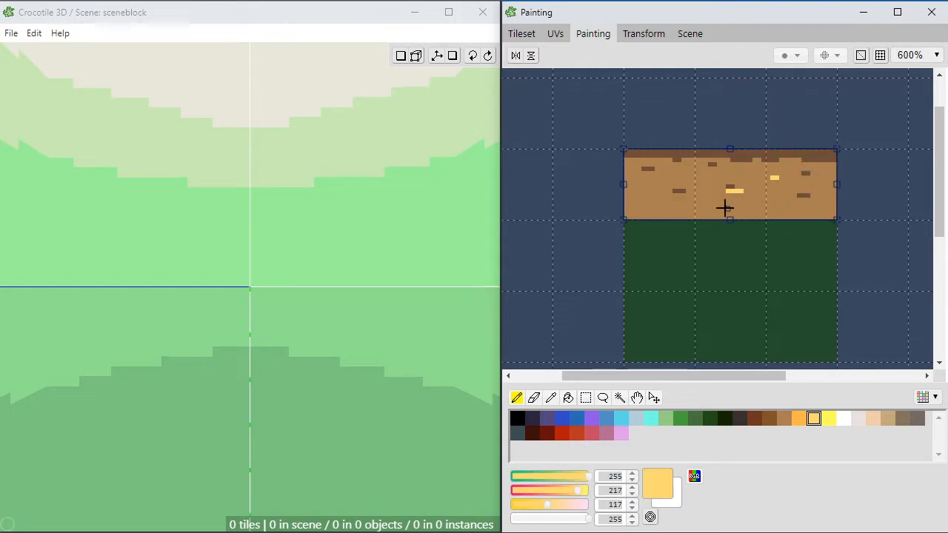
click(658, 200)
click(651, 181)
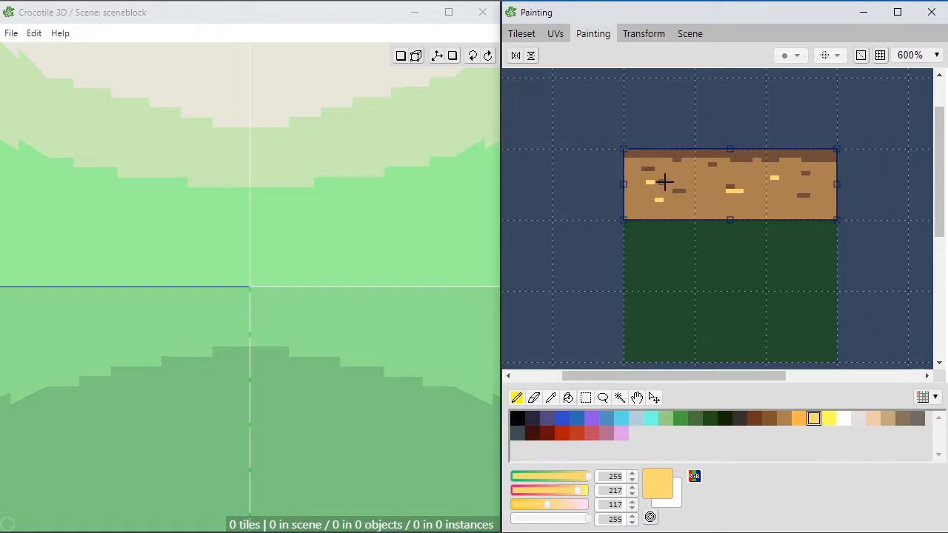
click(714, 178)
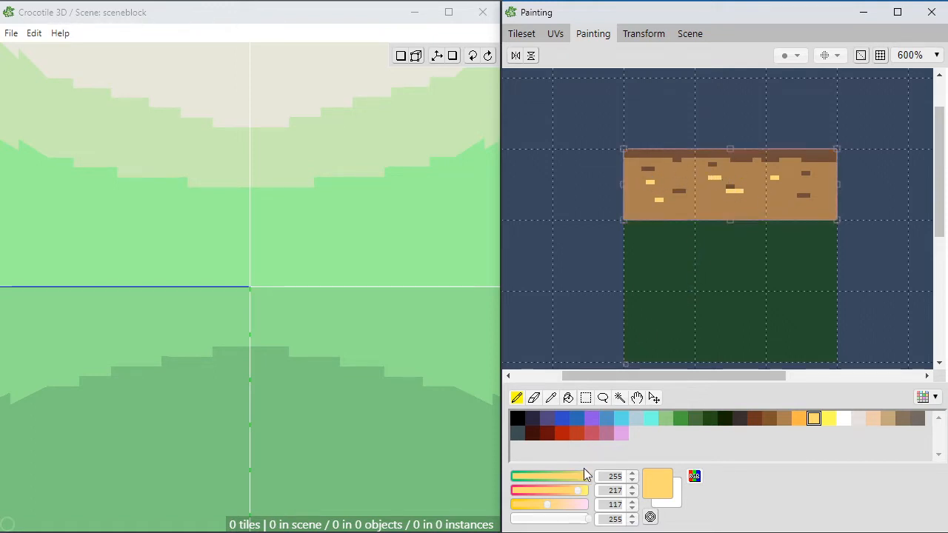
Step: Mix a pale tan, RGB 216, 188, 153, and paint a short streak under the brown strip's central yellow highlight
mouse_move(556, 506)
mouse_down()
mouse_move(573, 478)
mouse_move(556, 505)
mouse_up()
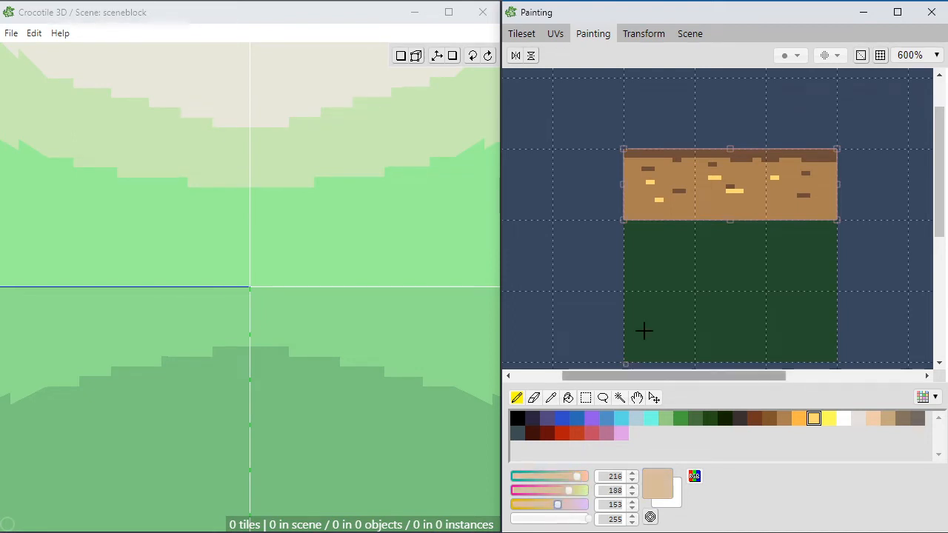
right_click(745, 199)
mouse_move(736, 195)
mouse_down()
mouse_move(718, 200)
mouse_move(726, 196)
mouse_up()
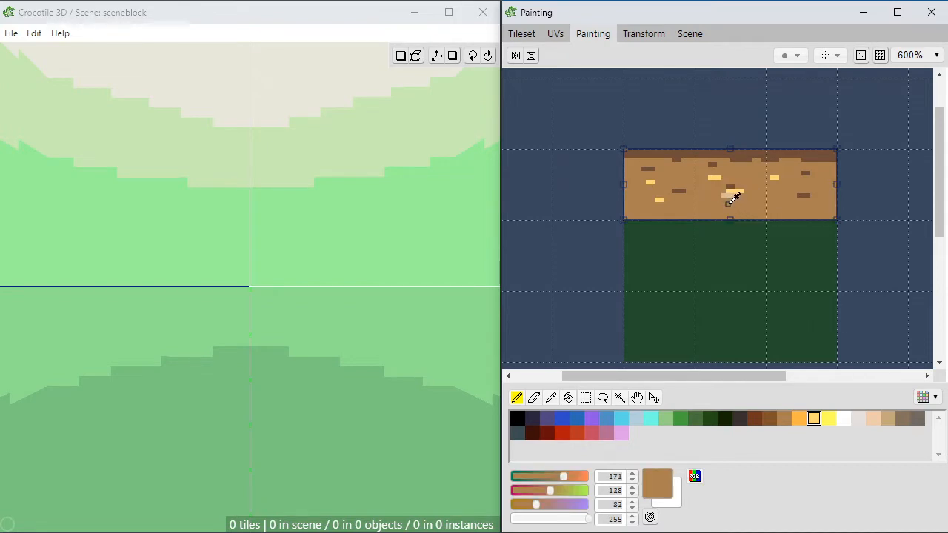
Step: Mix a darker tan, RGB 200, 166, 111, from the strip's light brown and repaint the streak under the central highlight
right_click(741, 191)
right_click(742, 206)
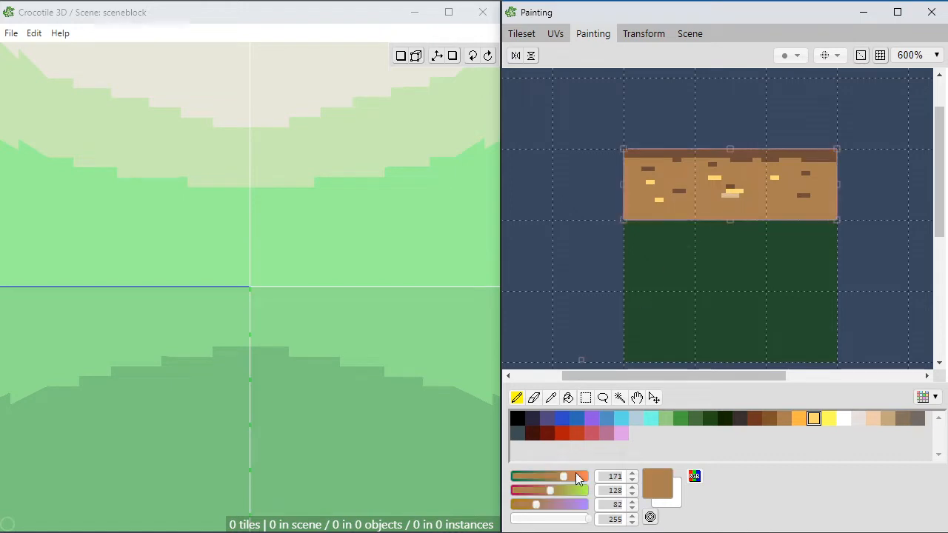
drag(551, 490, 573, 478)
drag(536, 505, 545, 505)
drag(737, 197, 723, 196)
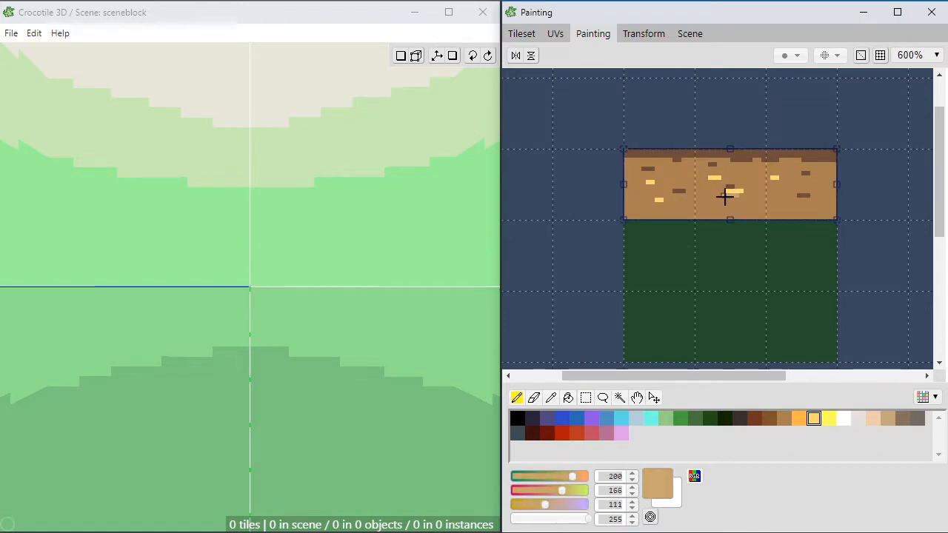
key(Escape)
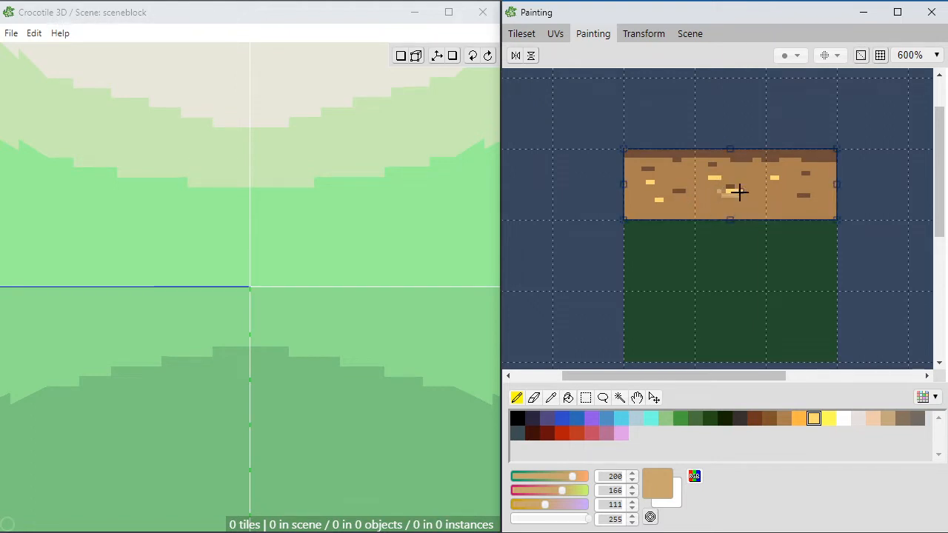
Step: Paint tan flecks around the yellow highlights and a denser, broken tan layer along the brown strip's lower edge
mouse_move(723, 191)
mouse_down()
mouse_move(750, 191)
mouse_move(728, 178)
mouse_up()
click(741, 195)
drag(719, 182, 715, 173)
click(706, 178)
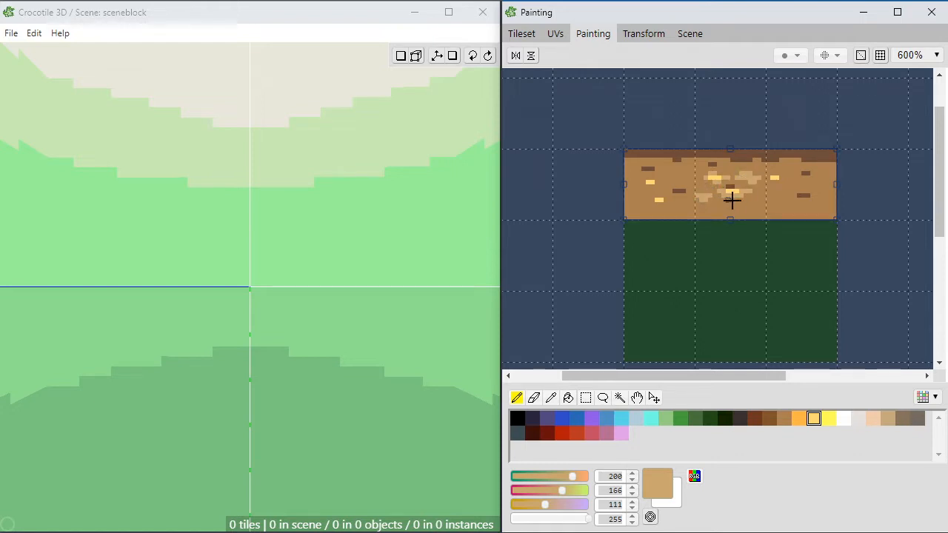
drag(738, 204, 750, 204)
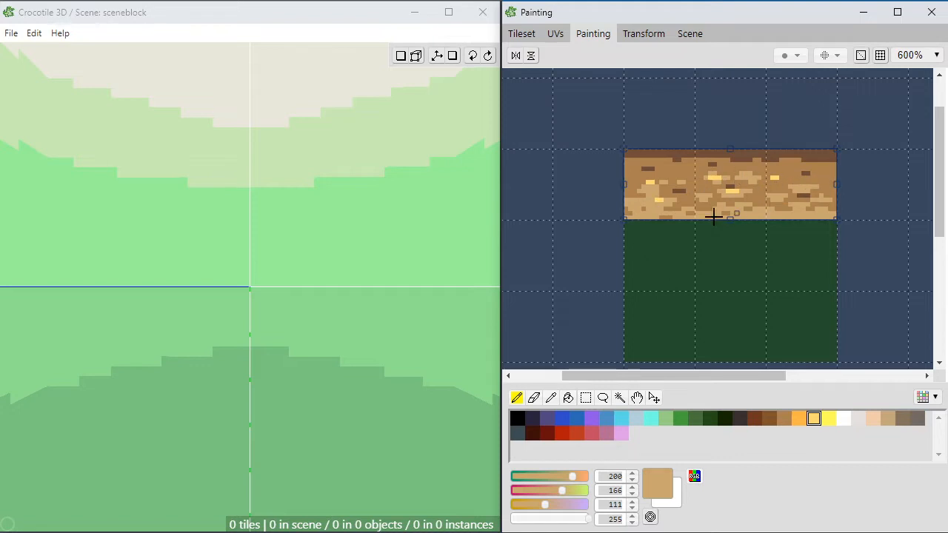
Step: Compare the dark brown of the strip's upper band with the light brown below it by sampling both repeatedly
alt+click(671, 190)
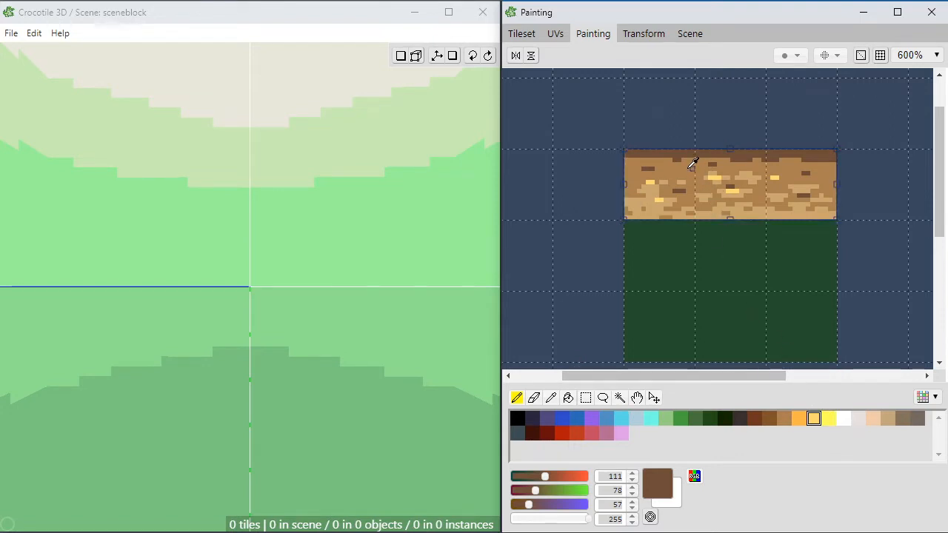
alt+click(713, 180)
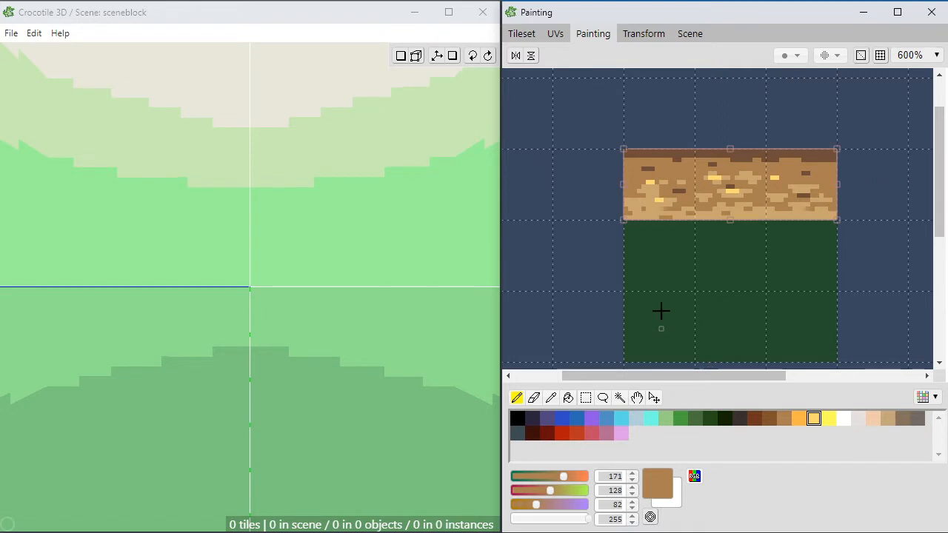
alt+click(685, 151)
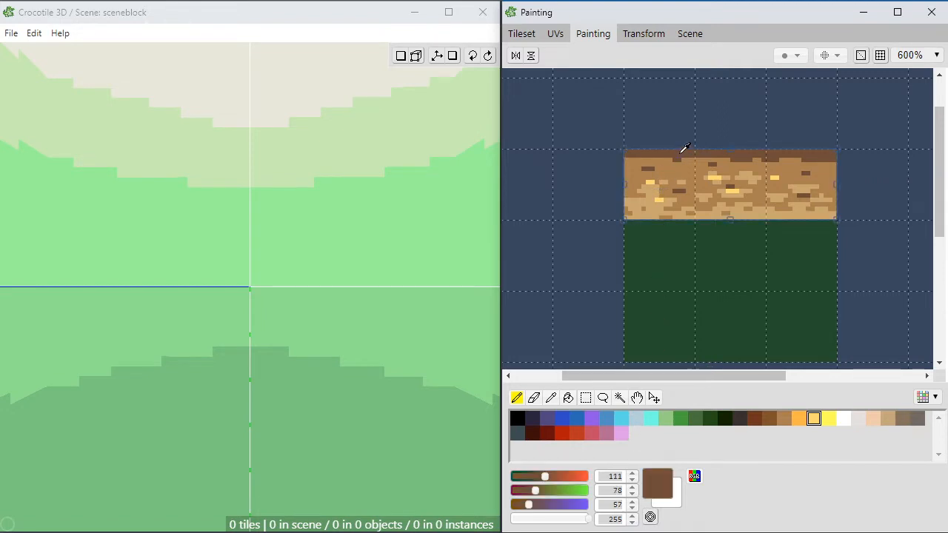
alt+click(677, 154)
alt+click(696, 157)
alt+click(679, 164)
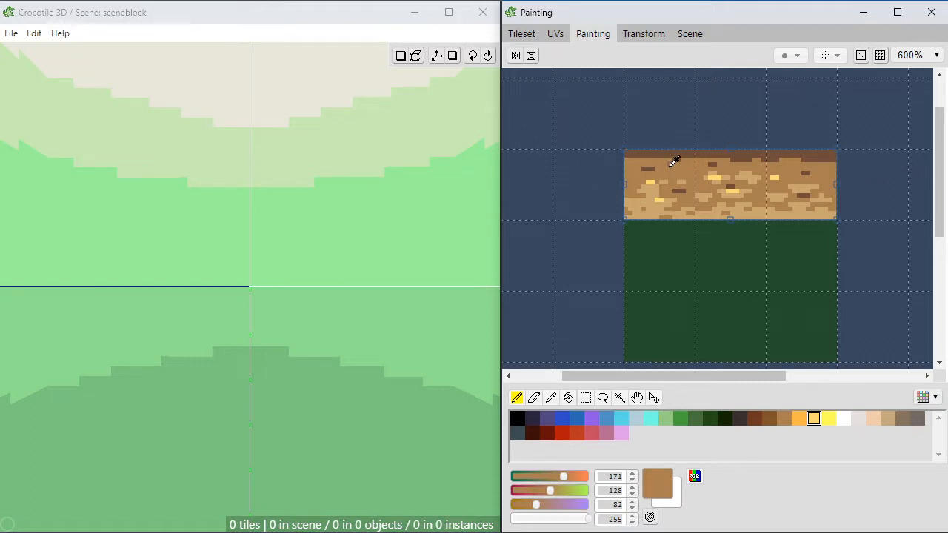
right_click(676, 154)
right_click(682, 164)
right_click(676, 155)
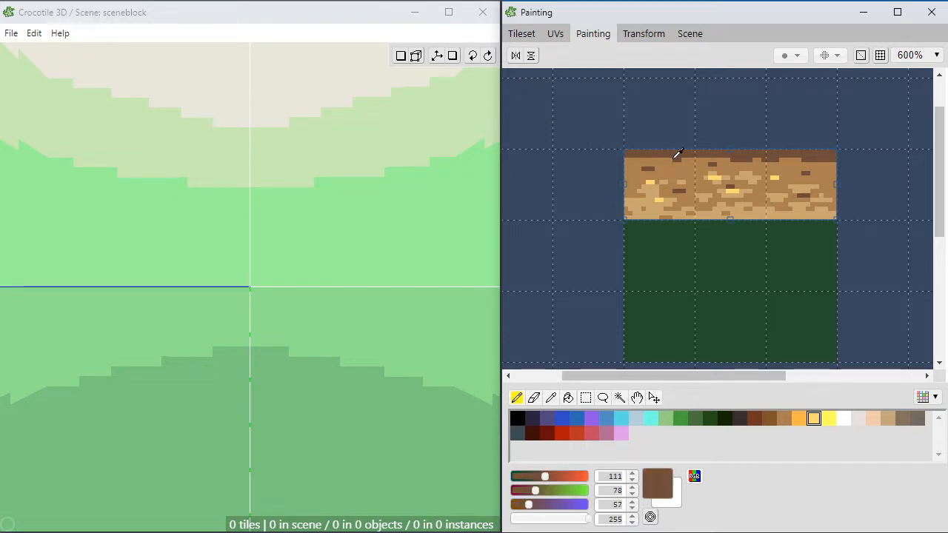
right_click(679, 165)
right_click(680, 151)
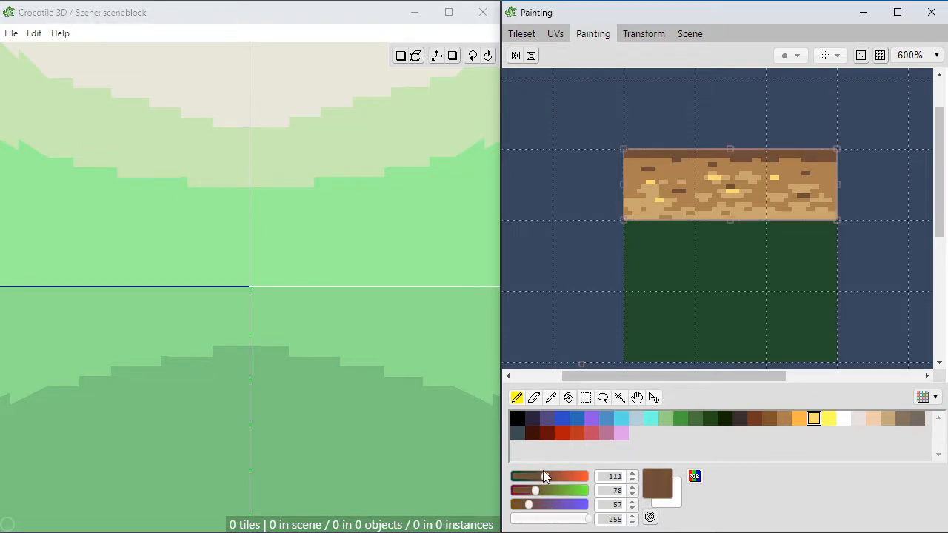
right_click(687, 156)
right_click(687, 169)
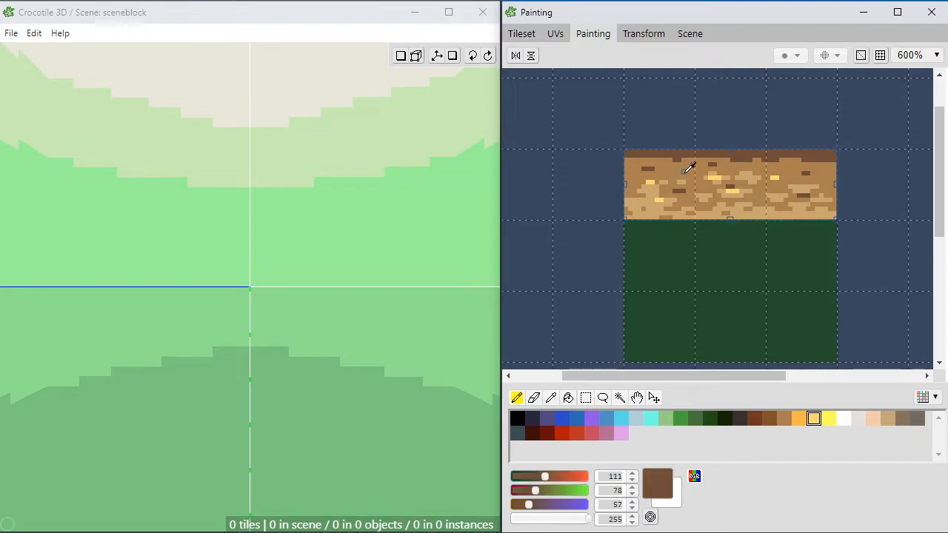
right_click(686, 154)
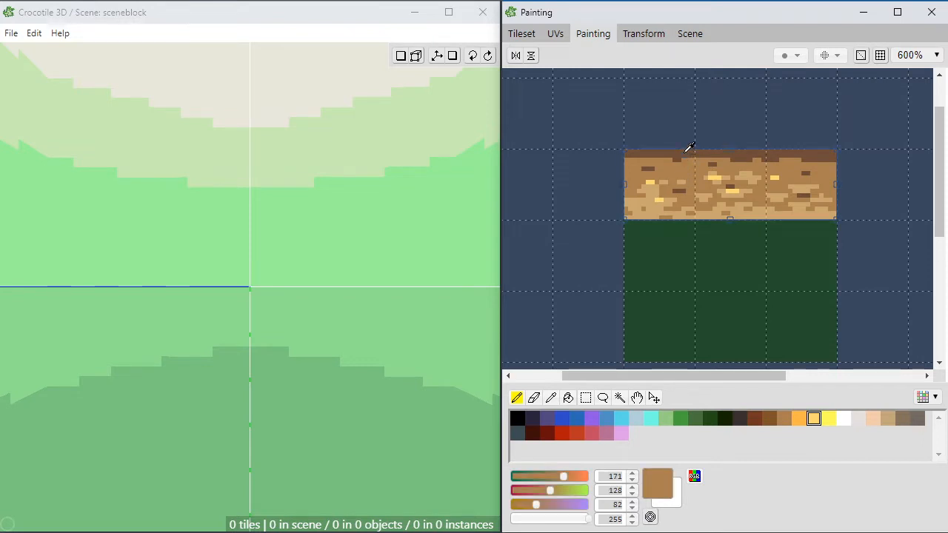
right_click(686, 154)
right_click(687, 164)
right_click(686, 157)
Step: Mix an intermediate brown, RGB 144, 108, 74, starting from the strip's light brown
right_click(685, 165)
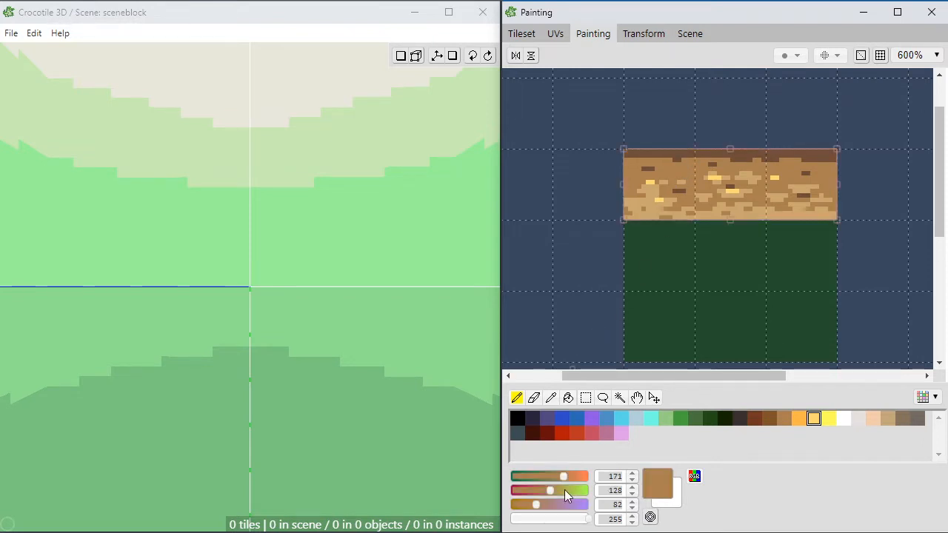
click(555, 476)
click(545, 490)
drag(539, 505, 534, 509)
click(555, 478)
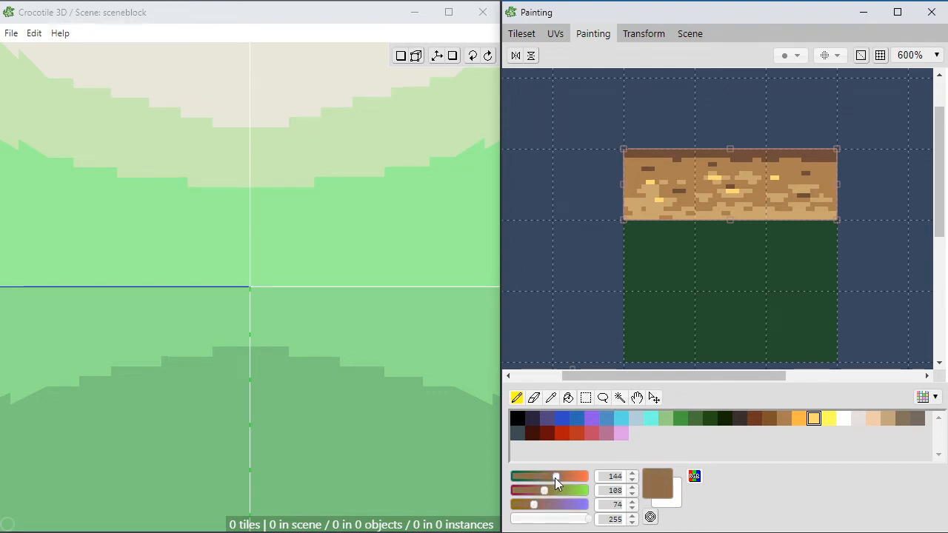
Step: Paint intermediate brown patches beneath the strip's dark upper band and around the dark specks across all three tiles
drag(681, 166, 672, 162)
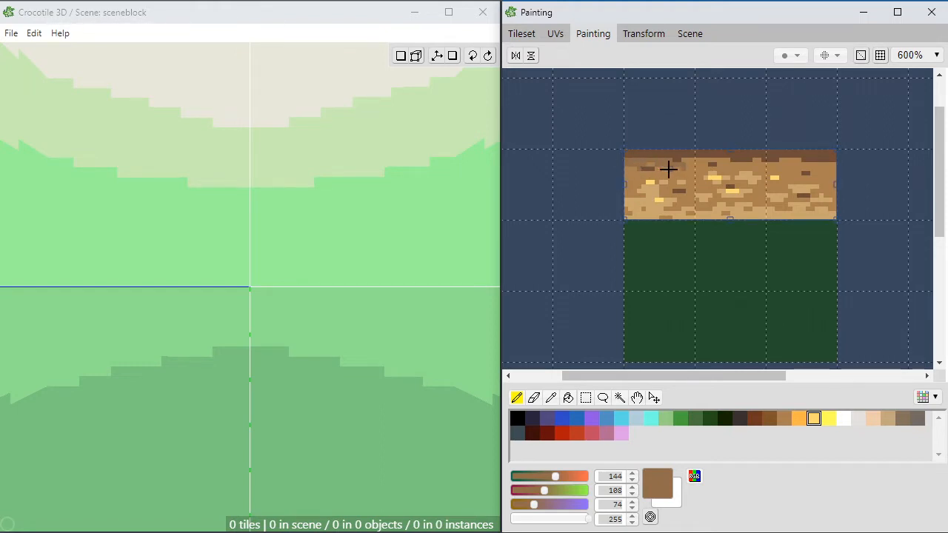
drag(674, 191, 669, 191)
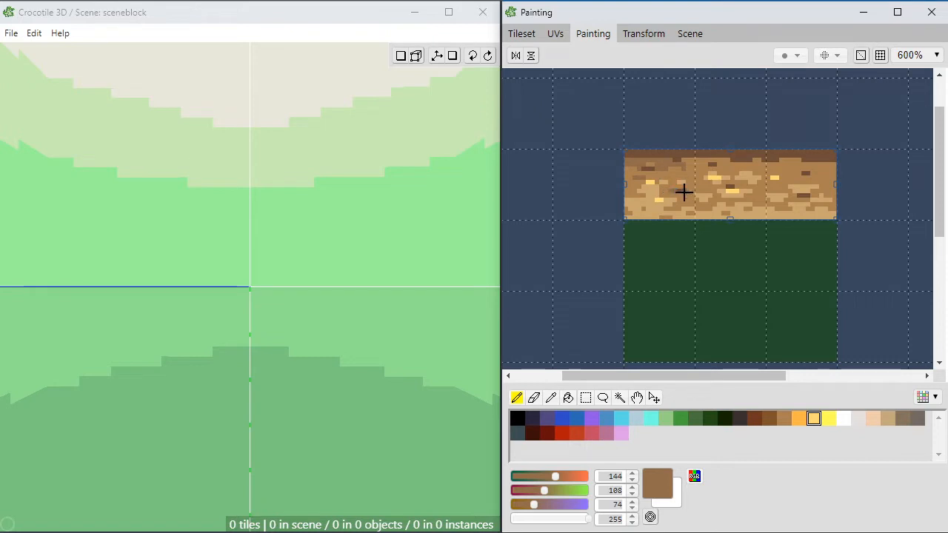
click(684, 193)
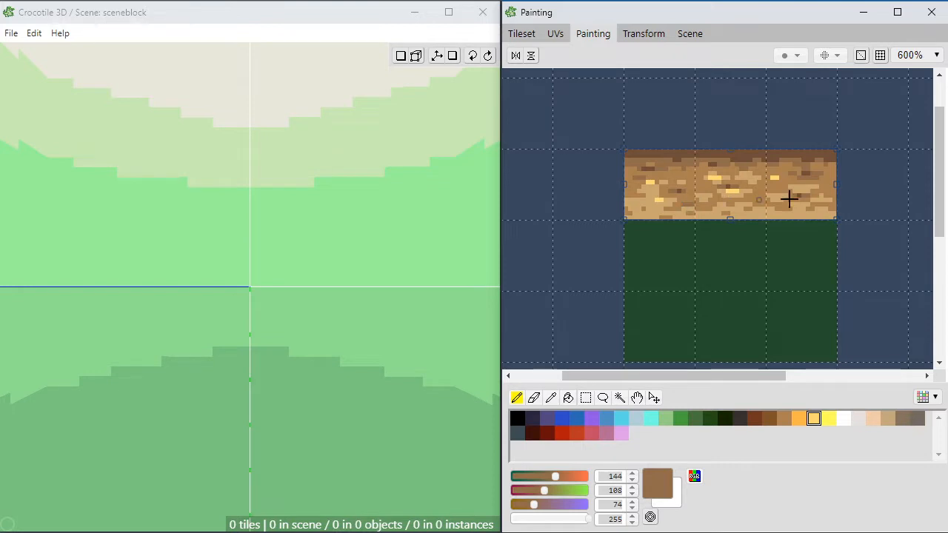
Step: Pick the first brown tile of the tileset and place two copies side by side in the 3D scene, near the origin
key(m)
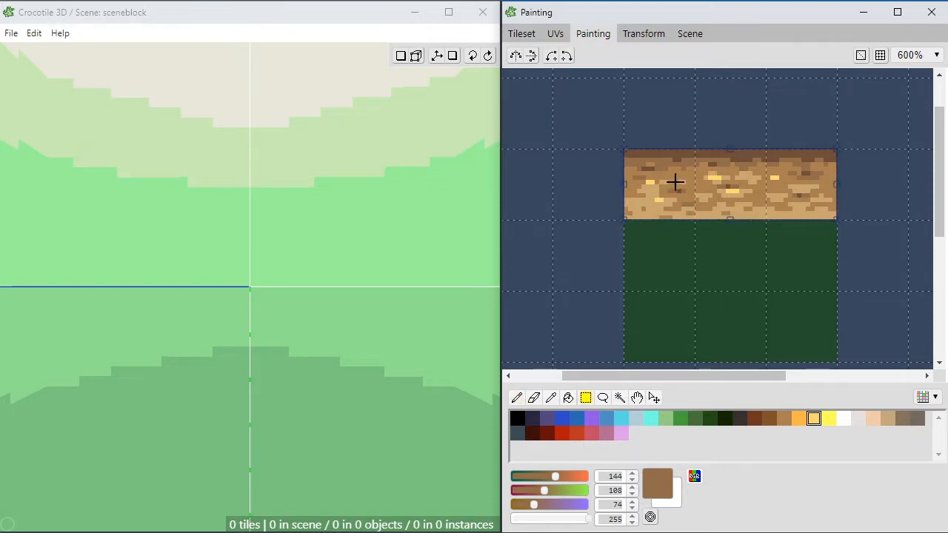
click(523, 34)
click(638, 157)
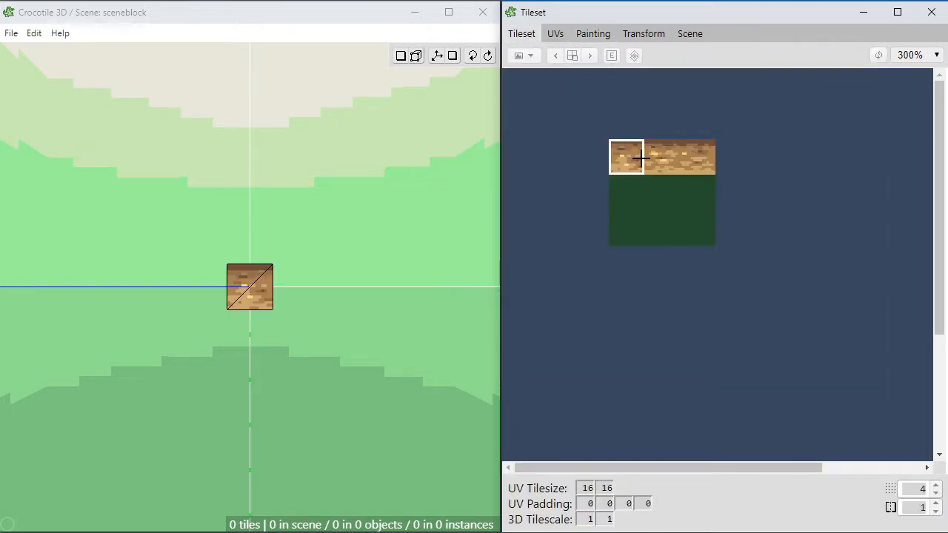
key(space)
drag(326, 247, 200, 315)
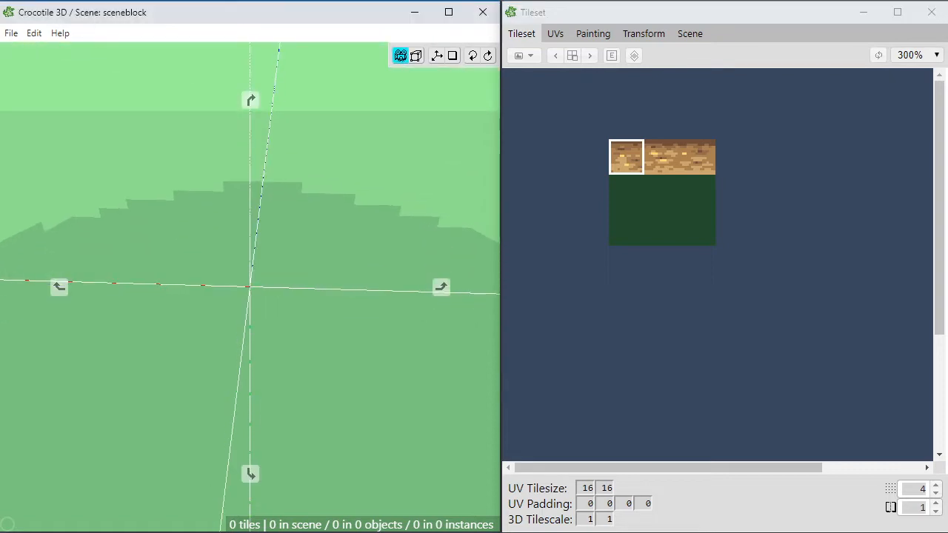
drag(287, 215, 292, 227)
key(space)
mouse_move(340, 269)
mouse_down()
mouse_move(357, 262)
mouse_move(332, 270)
mouse_move(331, 300)
mouse_move(325, 281)
mouse_up()
key(space)
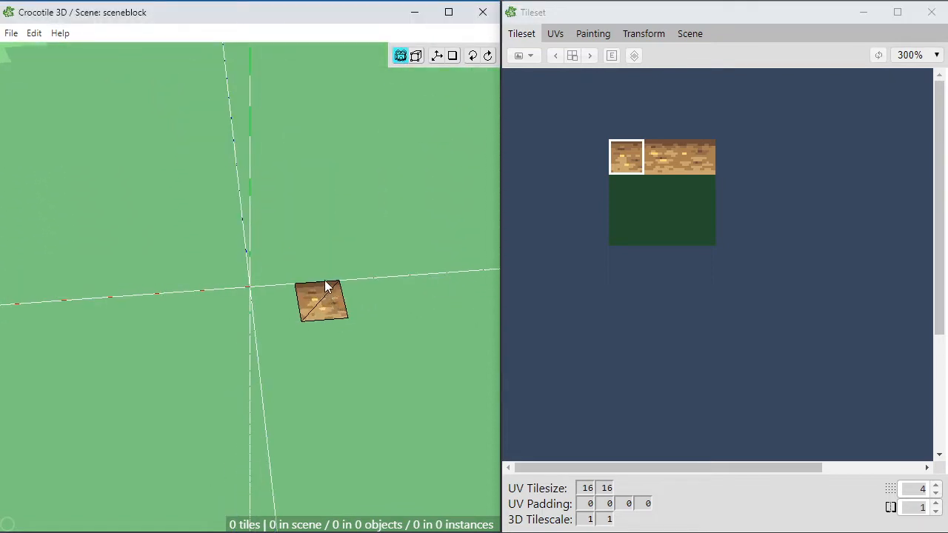
click(345, 266)
click(317, 265)
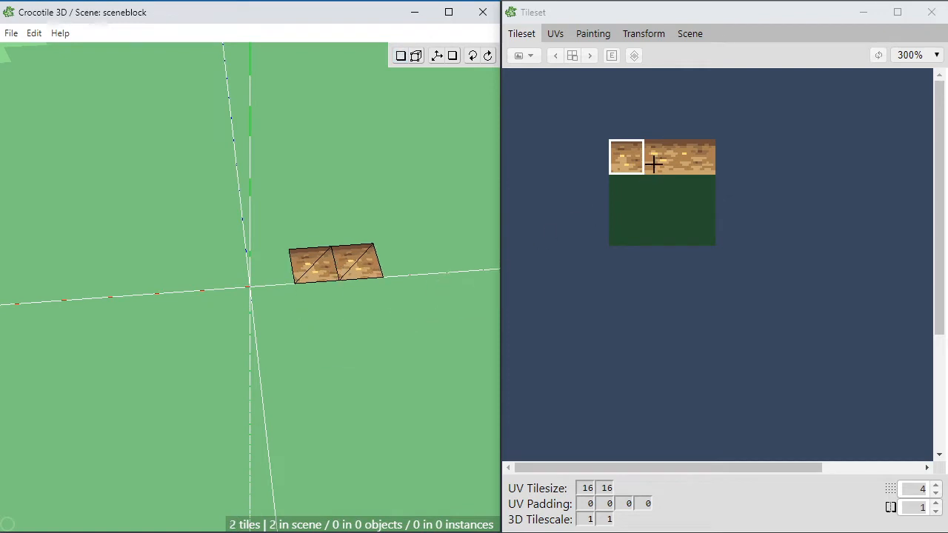
Step: Pick the last brown tile of the strip and place it at the right end of the scene's tile row
click(697, 157)
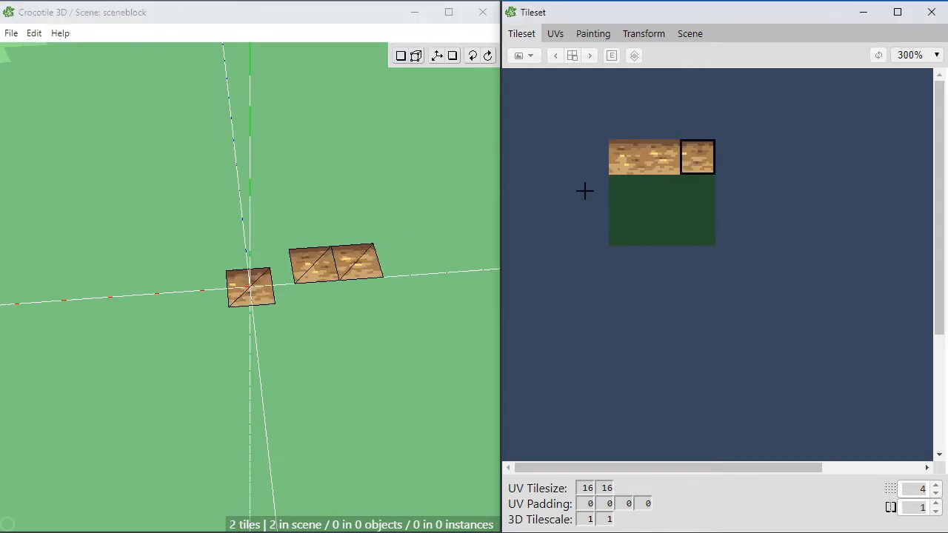
click(420, 269)
key(space)
drag(364, 298, 383, 302)
key(space)
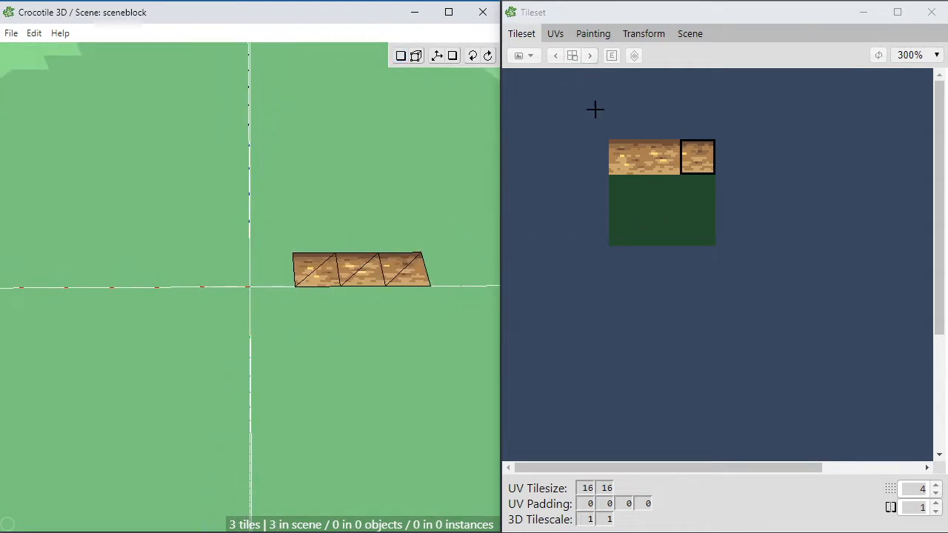
Step: Go back to painting the tileset and select the dark green area, three tiles wide and two tiles high, below the brown strip
mouse_move(545, 91)
mouse_down()
mouse_move(751, 292)
mouse_move(783, 311)
mouse_up()
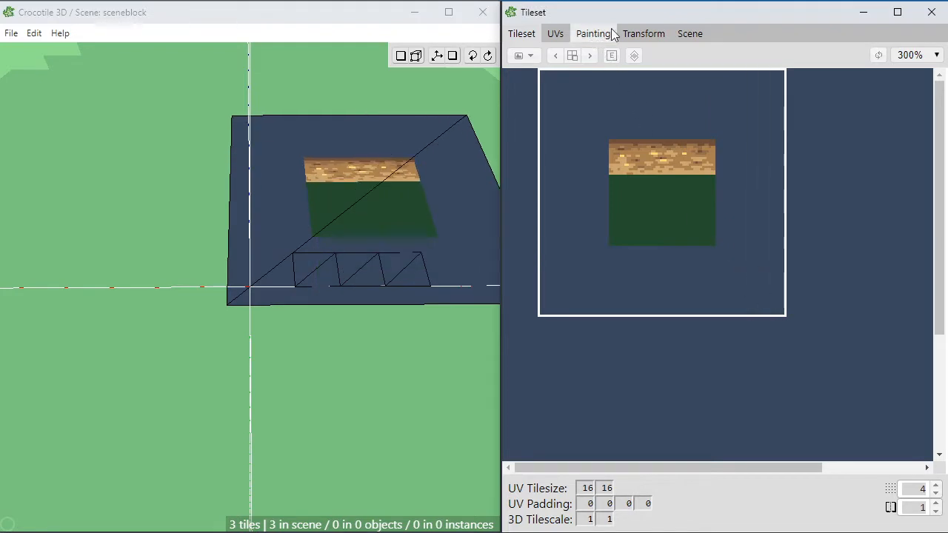
click(611, 34)
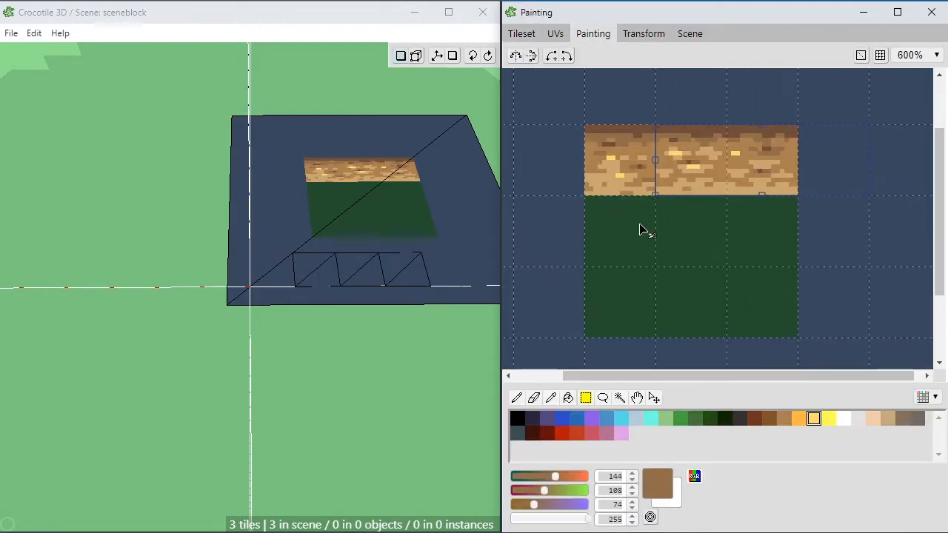
key(space)
mouse_move(607, 204)
mouse_down()
mouse_move(666, 239)
mouse_move(652, 190)
mouse_move(719, 259)
mouse_move(825, 300)
mouse_move(849, 291)
mouse_up()
key(space)
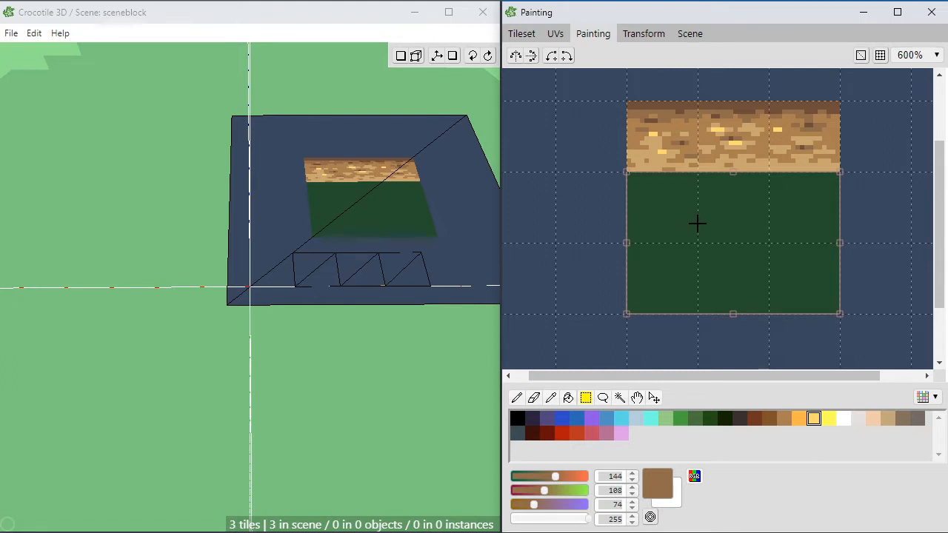
Step: Sample the tan, RGB 200, 166, 111, and paint a jagged overhang from the brown strip into the middle and right green tiles
key(b)
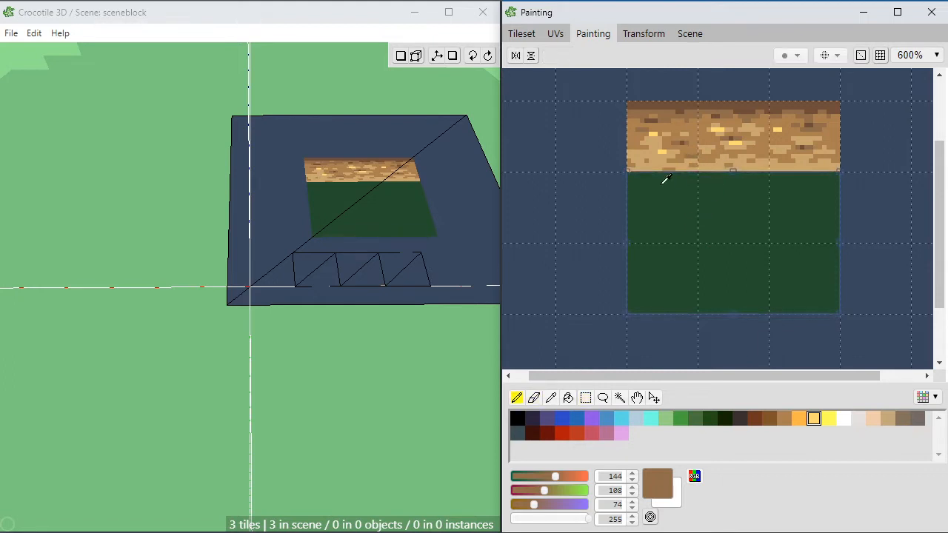
alt+click(726, 204)
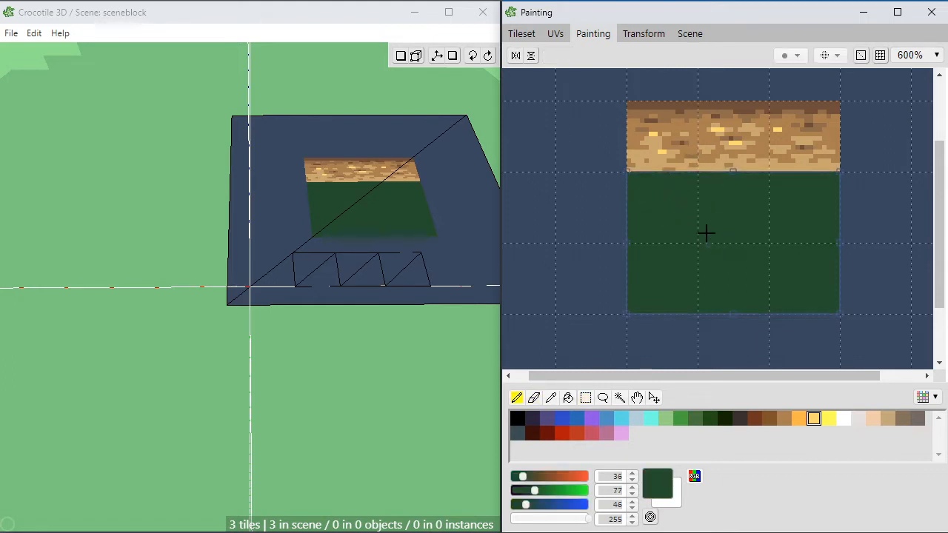
alt+click(719, 157)
mouse_move(709, 178)
mouse_down()
mouse_move(738, 174)
mouse_move(734, 190)
mouse_move(823, 175)
mouse_move(792, 192)
mouse_up()
alt+click(810, 200)
alt+click(802, 183)
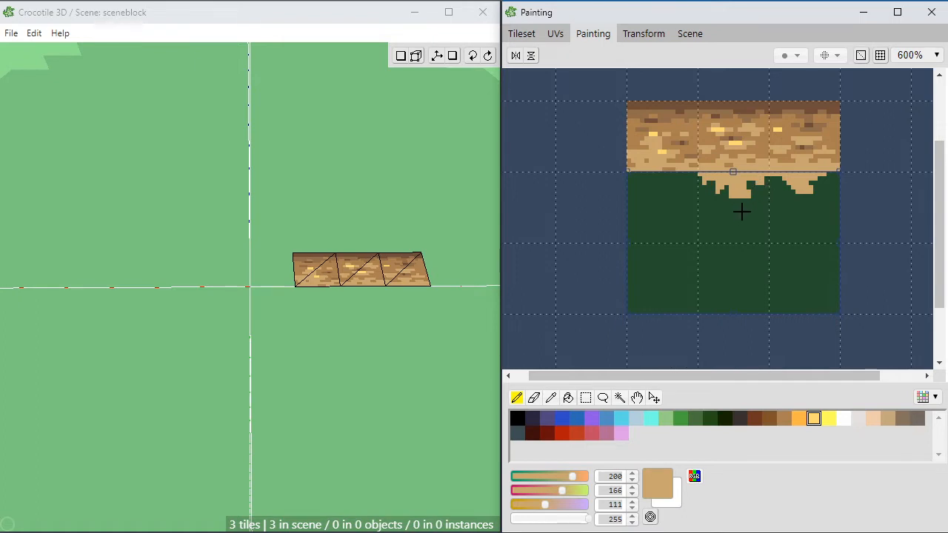
Step: Refine the jagged overhang with sampled dark green, RGB 36, 77, 46, and tan, RGB 200, 166, 111, extending it across the left tile
alt+click(741, 209)
alt+click(736, 184)
alt+click(756, 203)
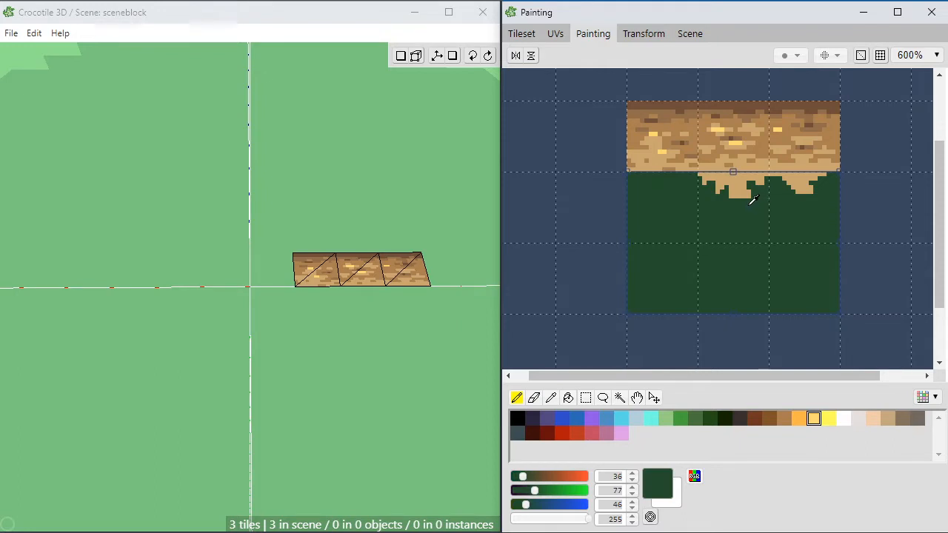
alt+click(797, 180)
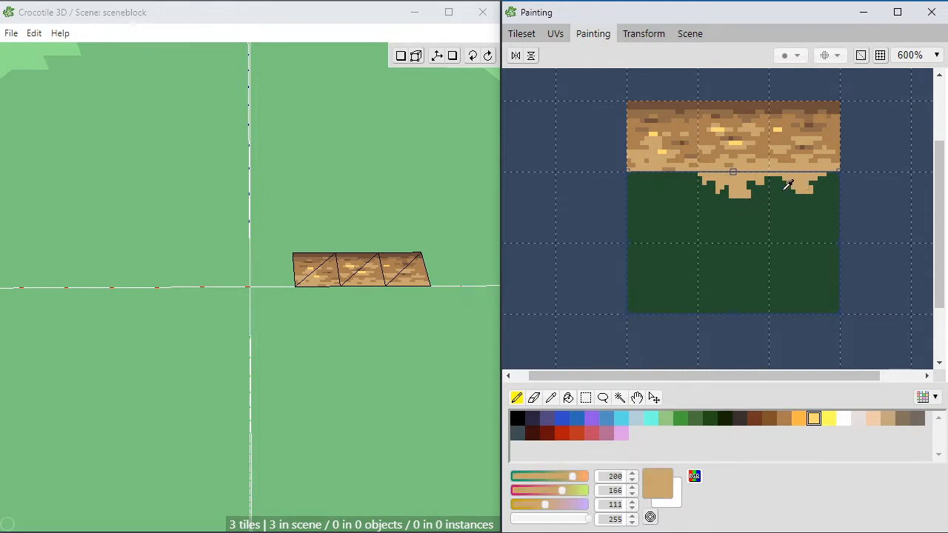
alt+click(785, 190)
alt+click(807, 183)
click(824, 178)
drag(779, 190, 782, 180)
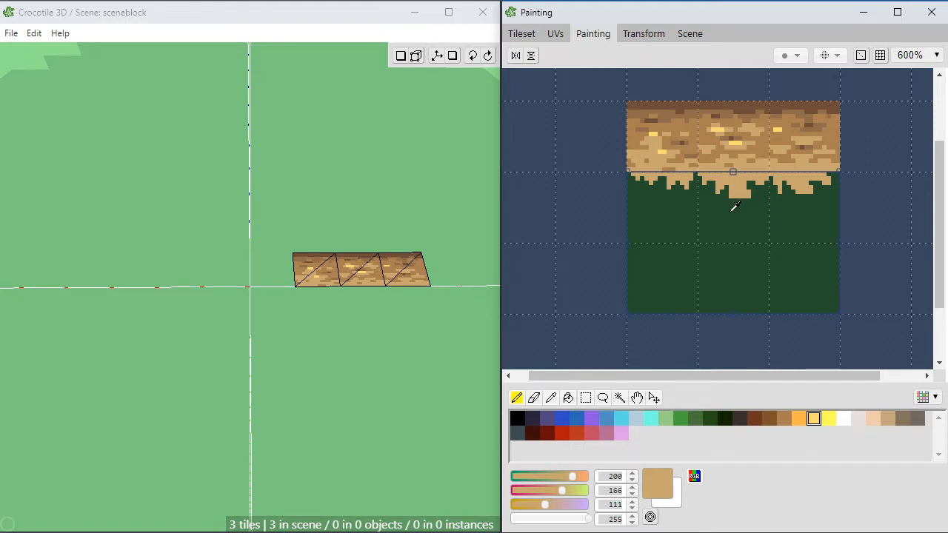
Step: Shade the tip of the middle tile's overhang with browns sampled from the strip, including RGB 171, 128, 82 and RGB 111, 78, 57
alt+click(677, 148)
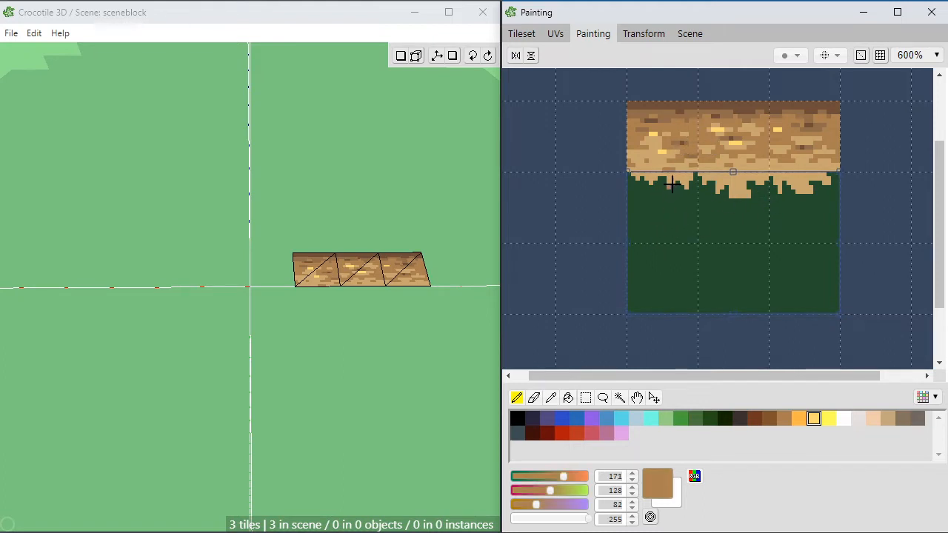
drag(729, 196, 733, 200)
click(732, 194)
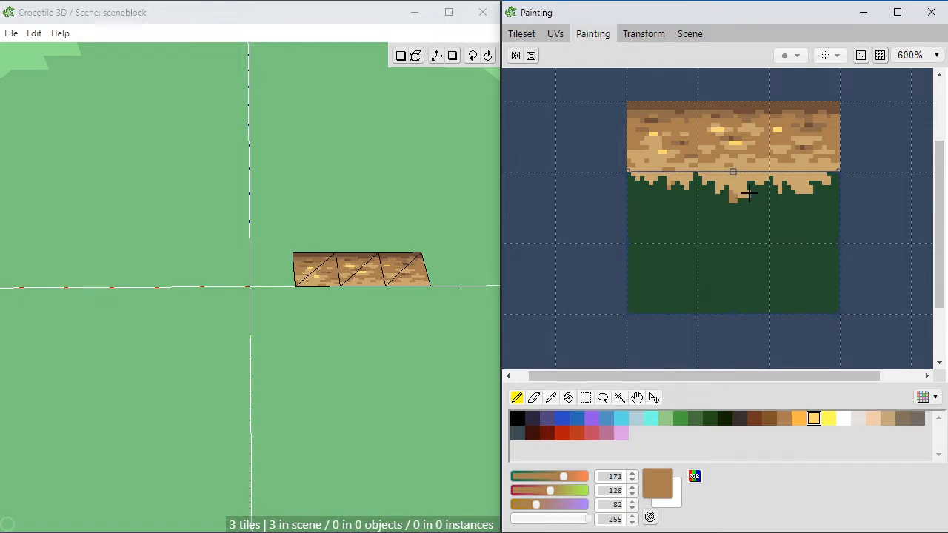
key(ctrl+z)
alt+click(712, 120)
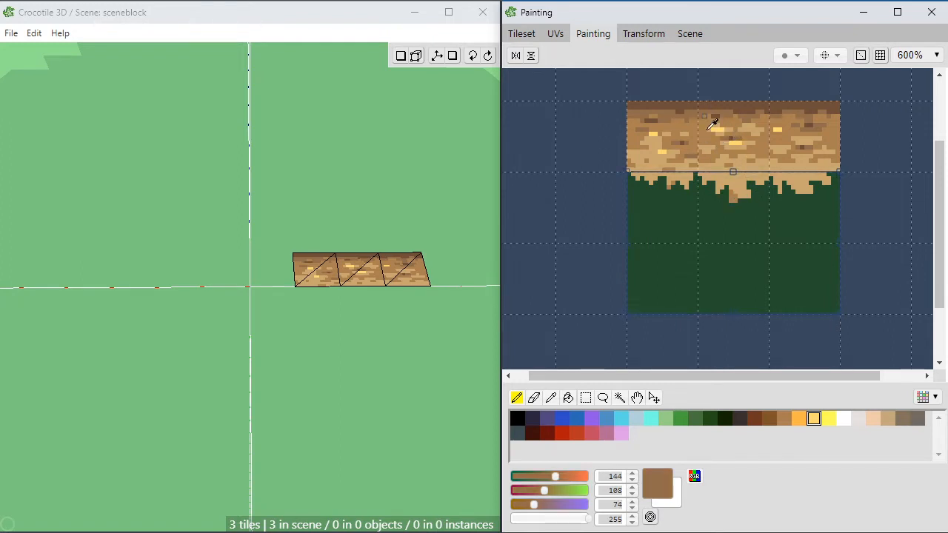
click(731, 197)
alt+click(733, 195)
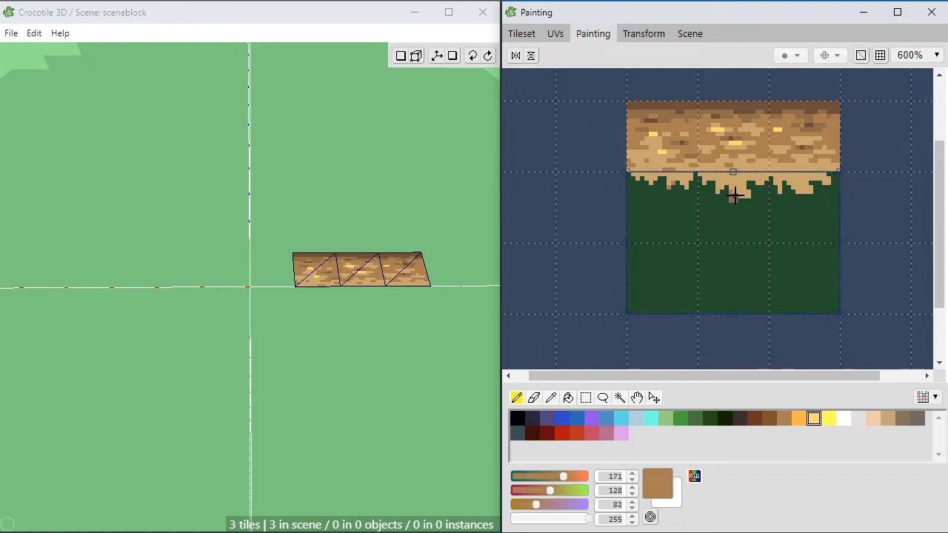
click(734, 197)
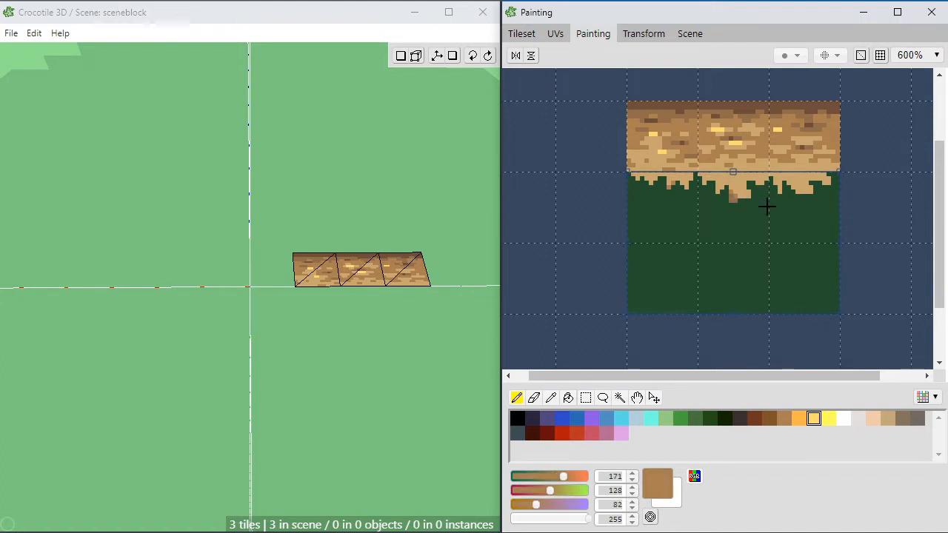
alt+click(734, 108)
alt+click(731, 196)
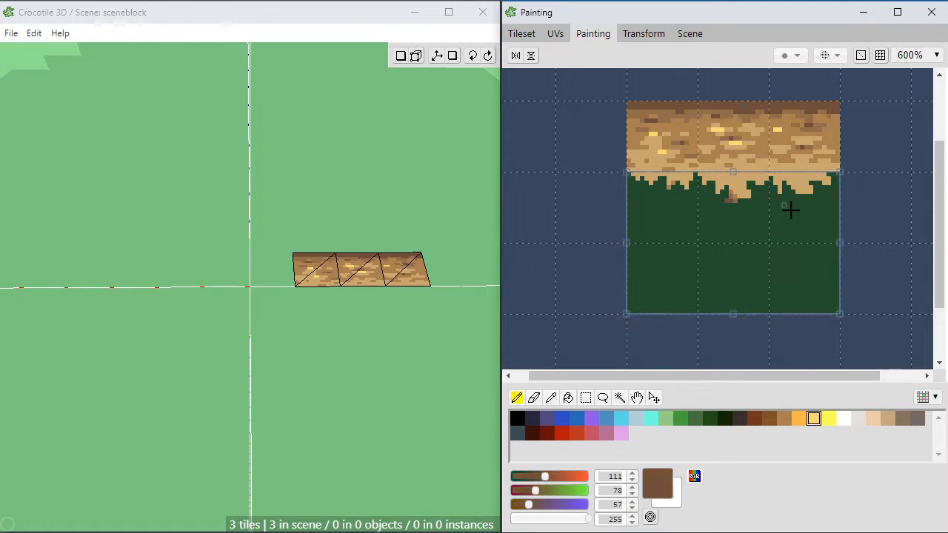
Step: Sample the dark green and lighten it into a muted green, about RGB 75, 109, 77
alt+click(719, 226)
click(538, 505)
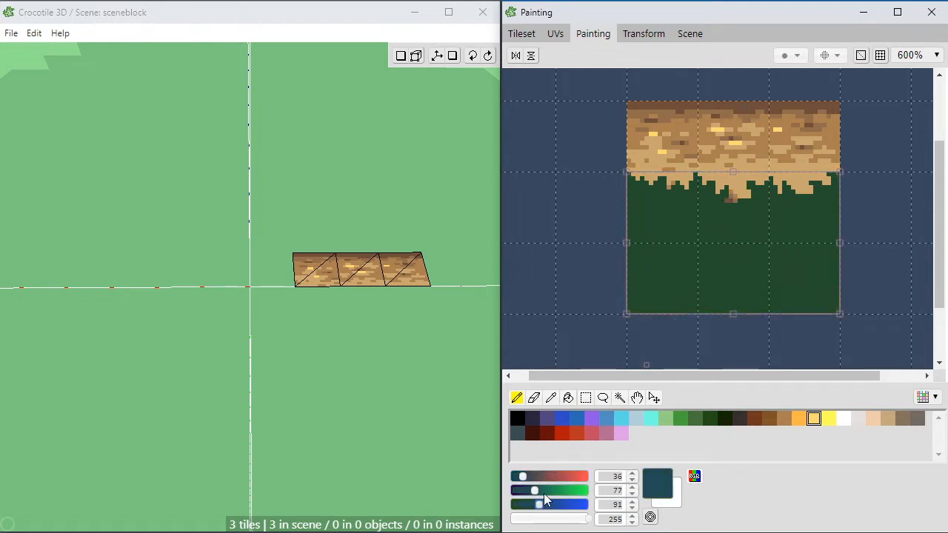
click(545, 492)
click(534, 477)
click(536, 508)
click(535, 504)
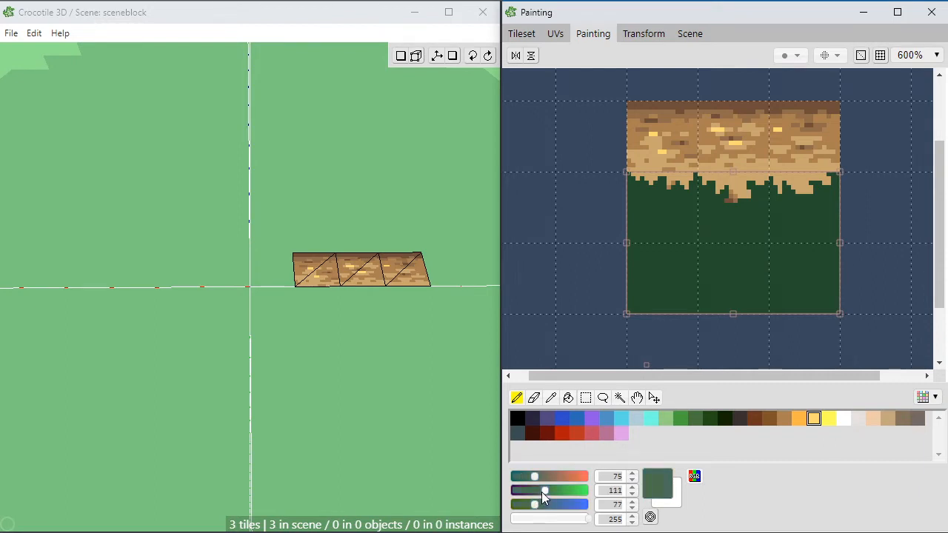
Step: Paint a leafy texture in the muted green over the middle tile below the overhang, leaving dark green gaps
click(715, 210)
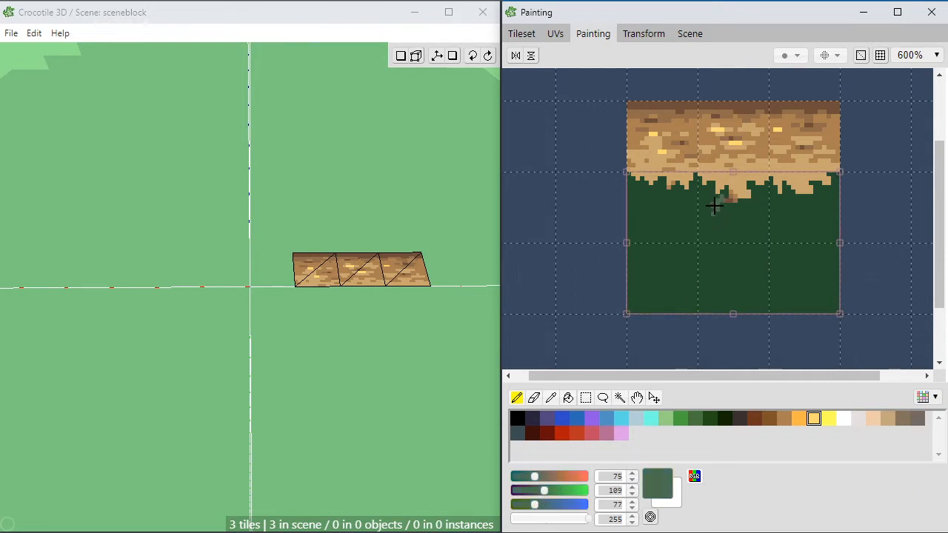
drag(714, 206, 710, 194)
alt+click(713, 186)
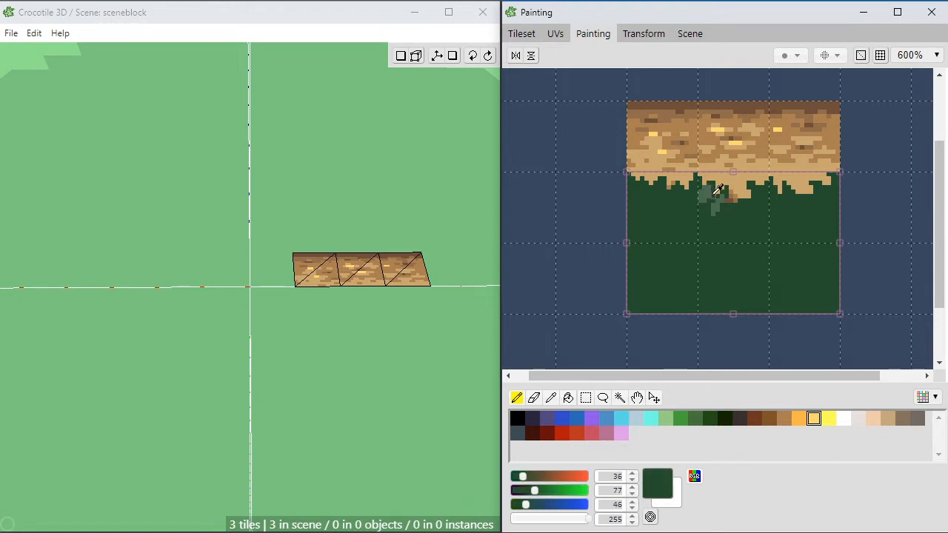
click(714, 190)
alt+click(710, 190)
click(712, 186)
click(761, 200)
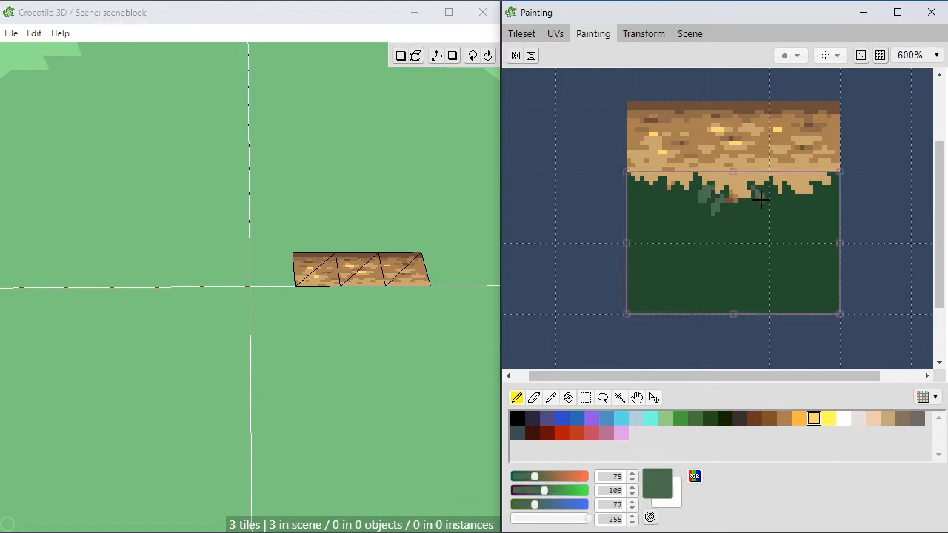
mouse_move(752, 184)
mouse_down()
mouse_move(762, 202)
mouse_move(748, 213)
mouse_up()
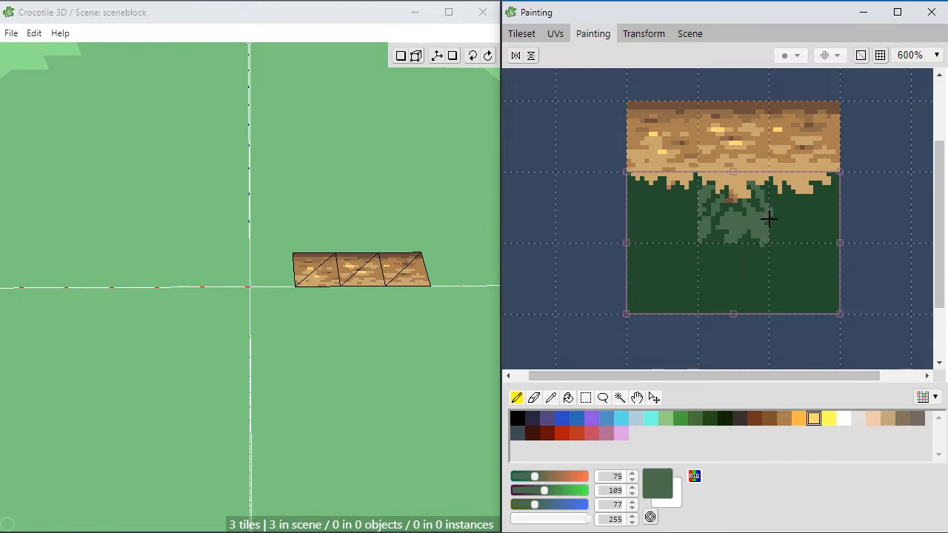
Step: Mix a brighter green, RGB 99, 158, 96, and paint leaf highlights on the middle tile, refining the gaps with dark green
drag(543, 491, 561, 490)
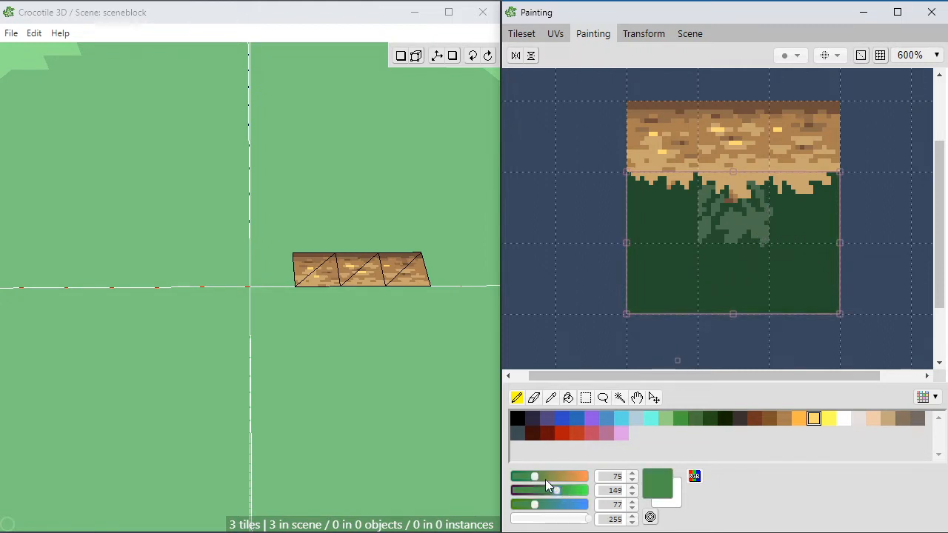
click(541, 476)
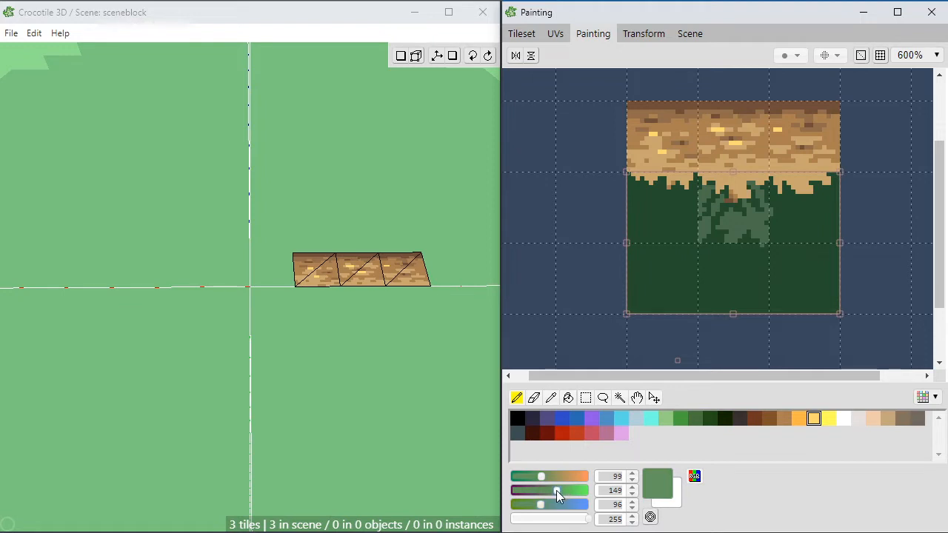
click(558, 490)
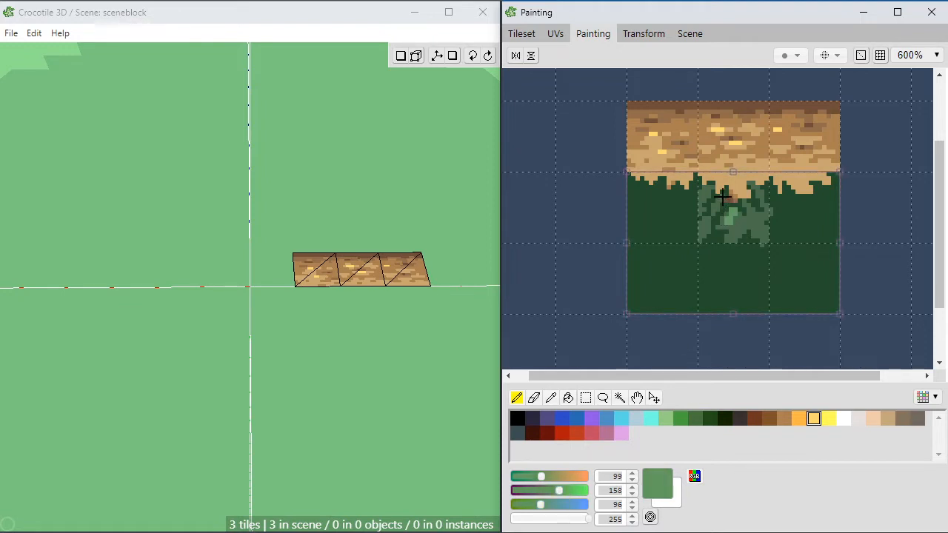
drag(722, 195, 717, 205)
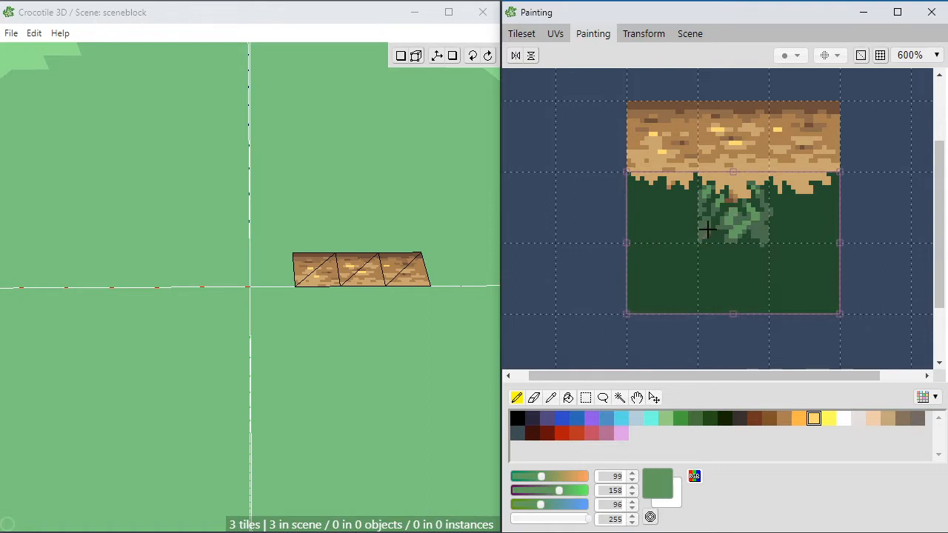
right_click(722, 216)
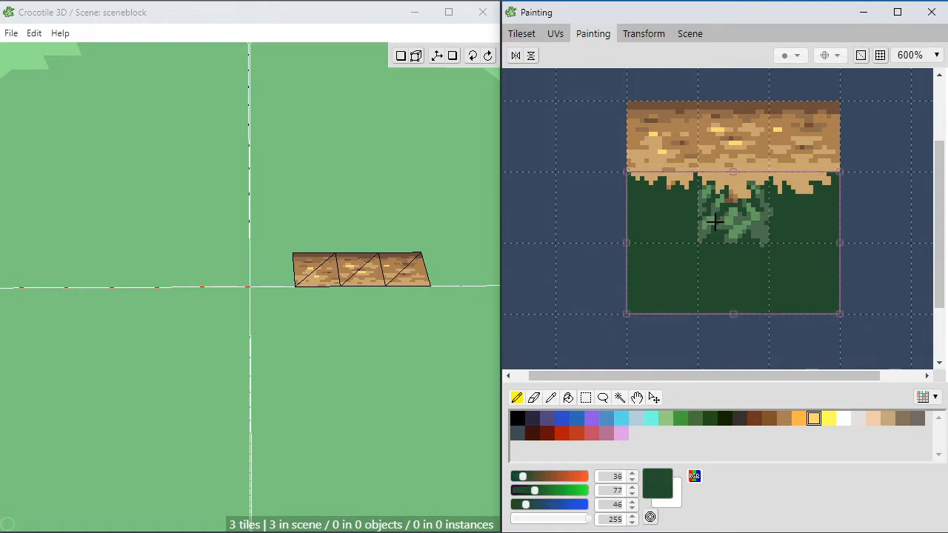
right_click(713, 220)
drag(720, 216, 709, 219)
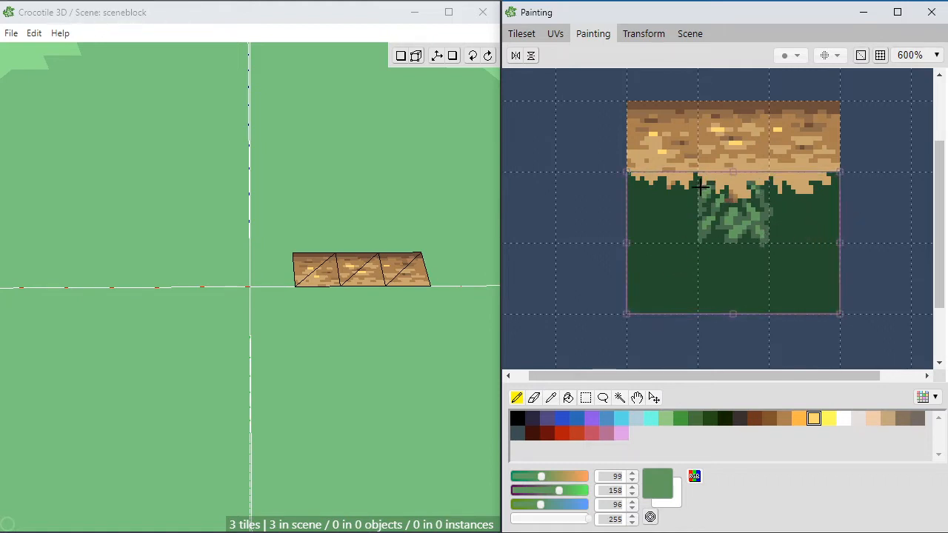
Step: Pick the leafy middle tile from the tileset and place it in the scene in front of the middle brown tile
click(522, 34)
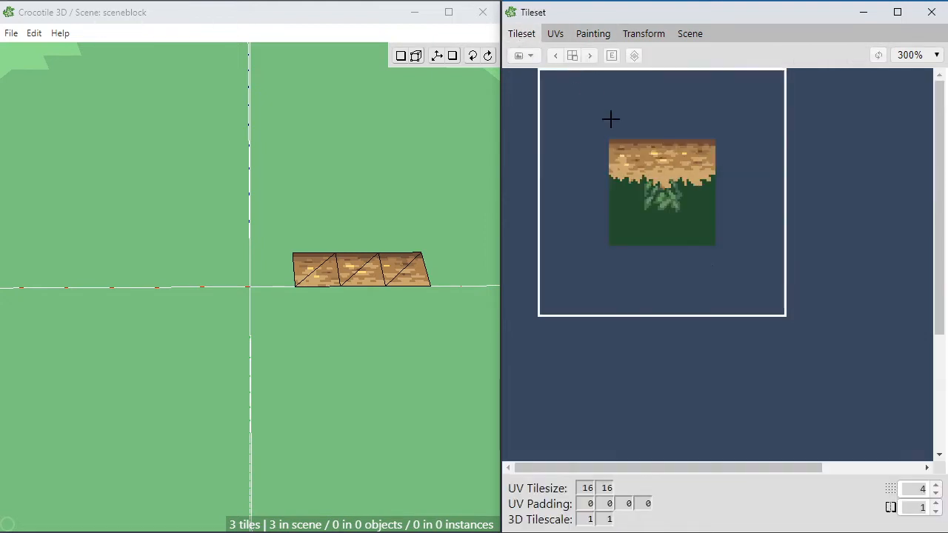
click(662, 194)
click(351, 311)
click(371, 354)
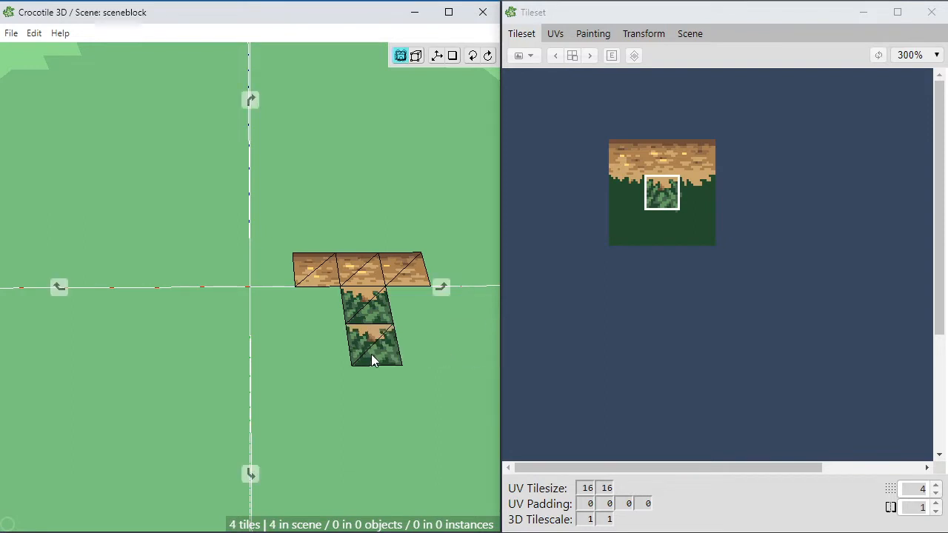
Step: Pick the plain dark green tile at the tileset's bottom middle and place it upright below the leafy tile's front edge
mouse_move(371, 355)
middle_down()
mouse_move(326, 359)
mouse_move(362, 357)
middle_up()
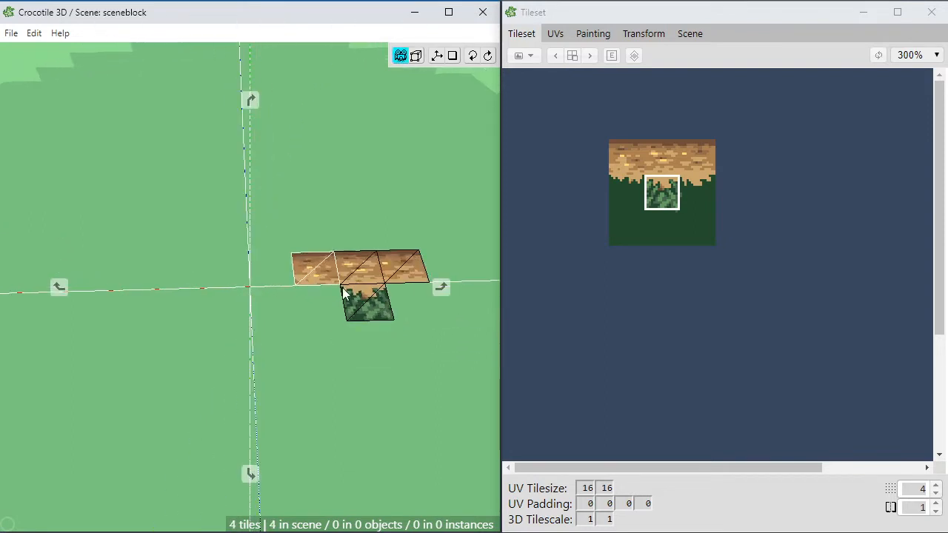
right_drag(342, 294, 281, 282)
drag(320, 324, 300, 323)
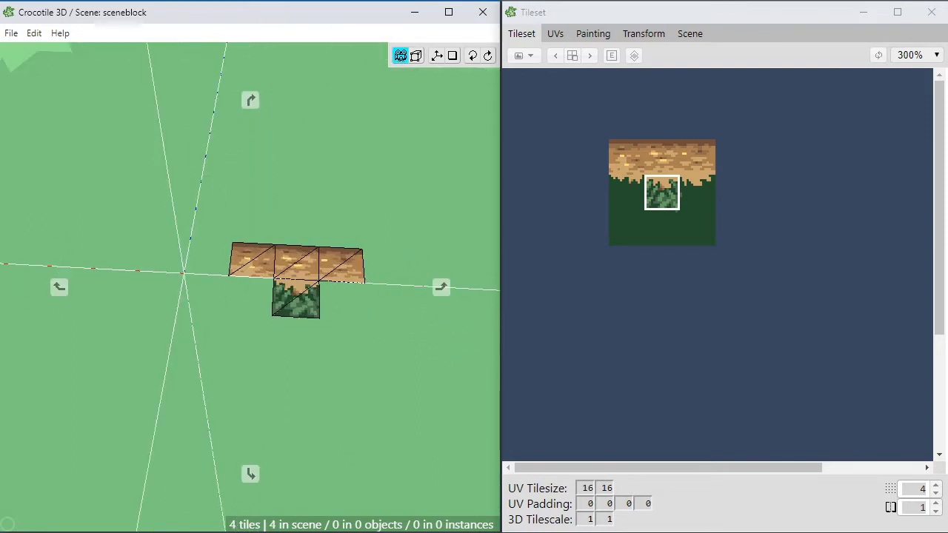
middle_drag(300, 324, 278, 326)
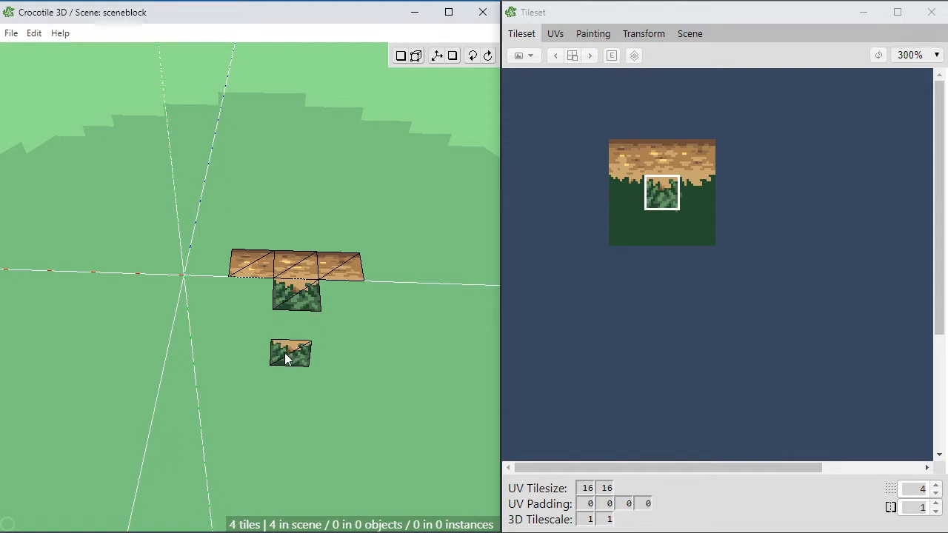
key(space)
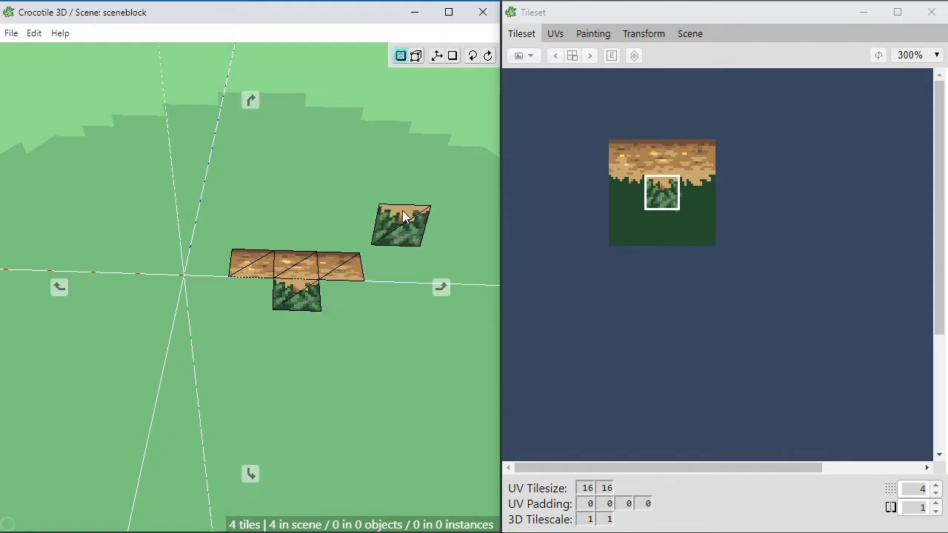
scroll(366, 266, down, 3)
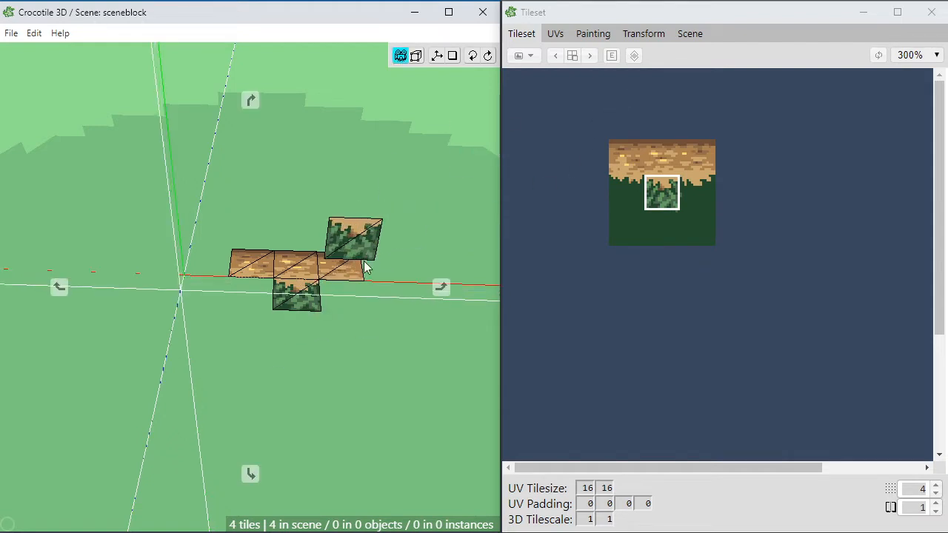
click(661, 228)
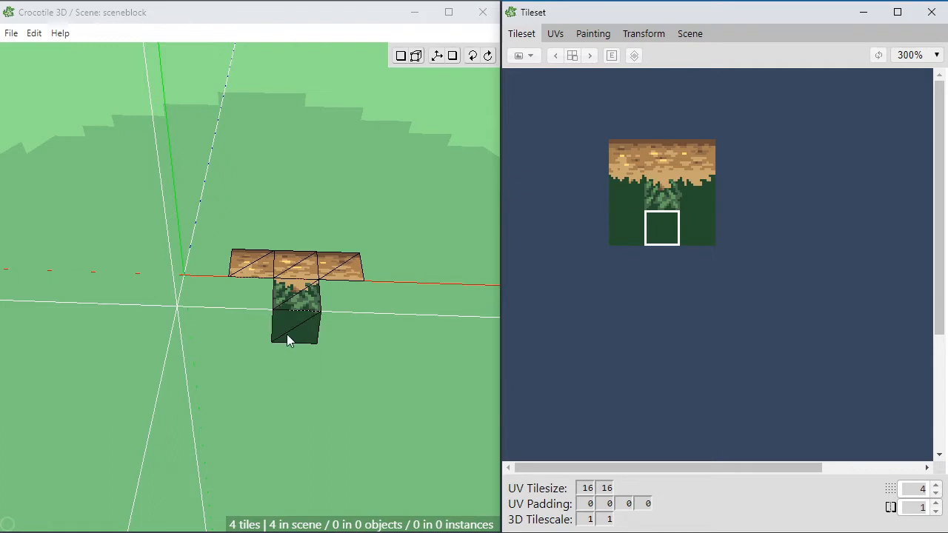
click(290, 338)
Step: Place the bottom-left and bottom-right dark green tiles upright on either side of the middle one to complete the front wall
key(space)
drag(255, 383, 264, 353)
key(space)
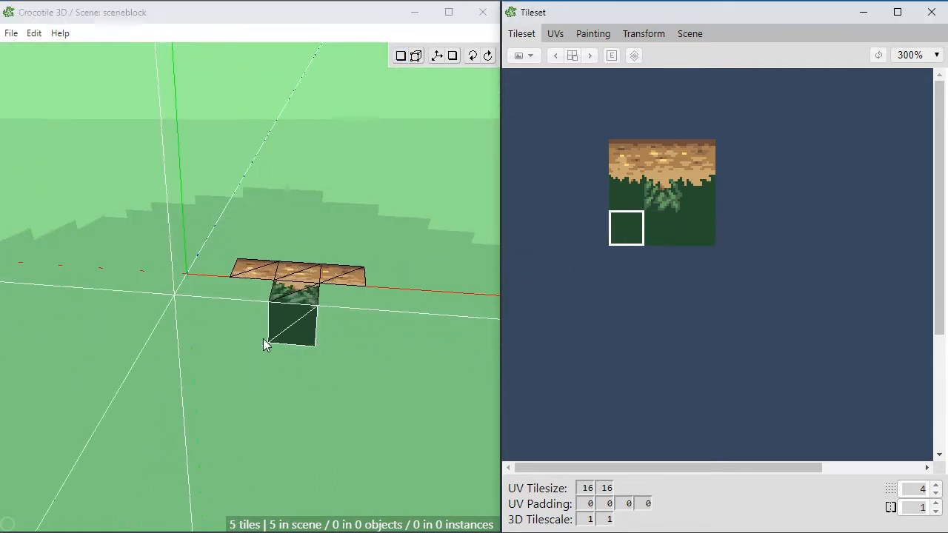
click(249, 333)
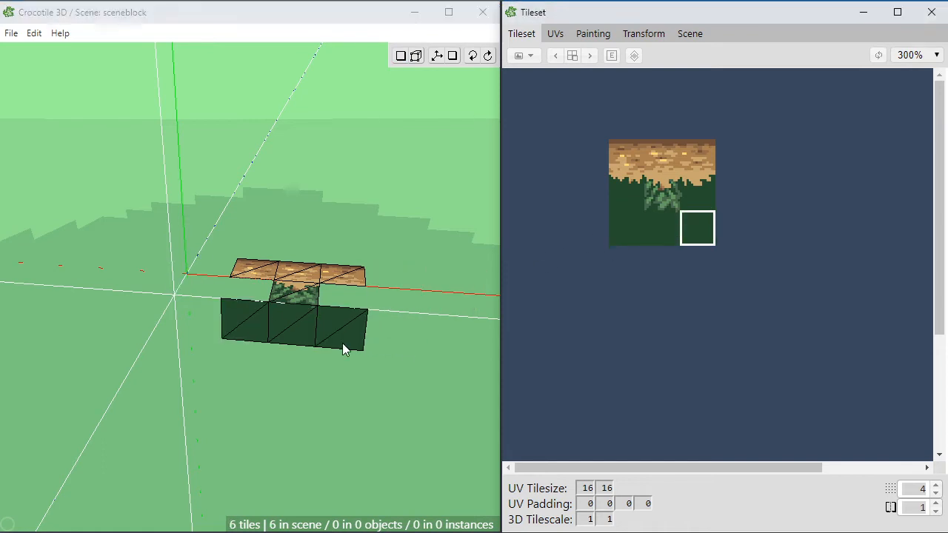
click(345, 349)
Step: Place the tileset's left and right overhang tiles on either side of the leafy tile in the scene
key(space)
drag(345, 334, 363, 354)
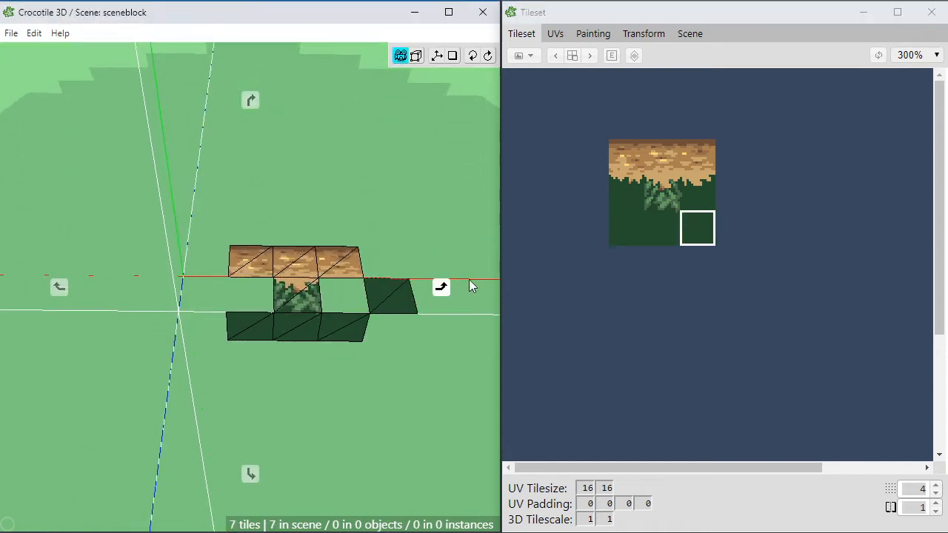
key(space)
click(626, 203)
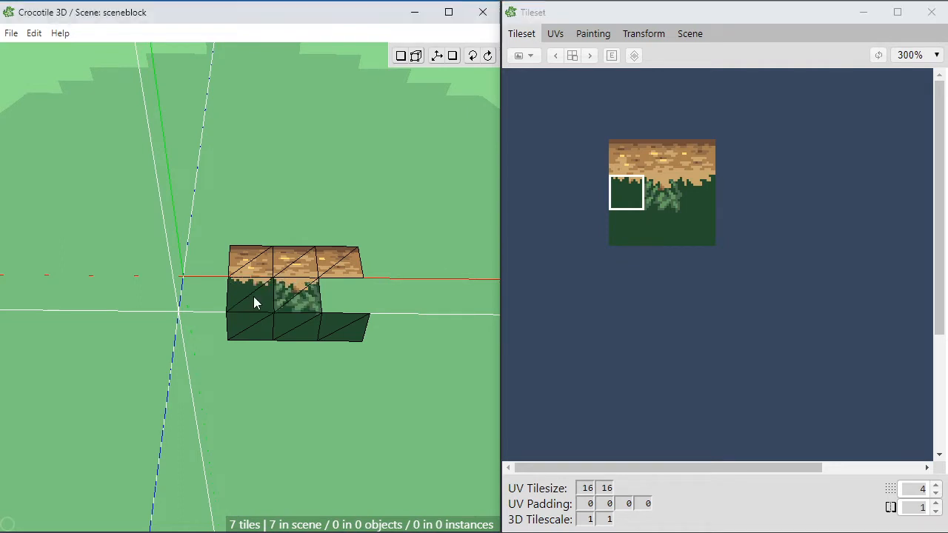
click(255, 303)
click(697, 193)
click(354, 307)
Step: View the assembled three-tile-wide block from a lower, oblique angle
key(space)
drag(349, 340, 282, 331)
key(space)
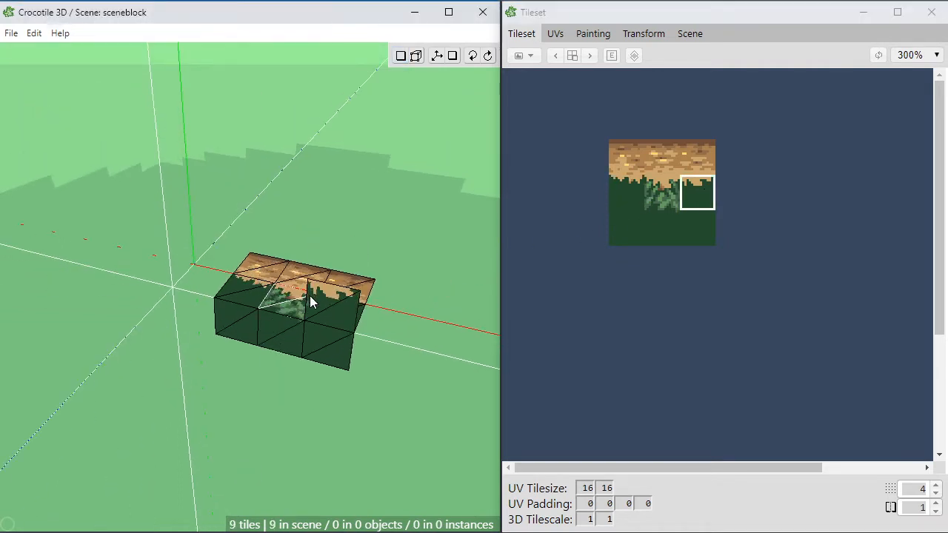
key(space)
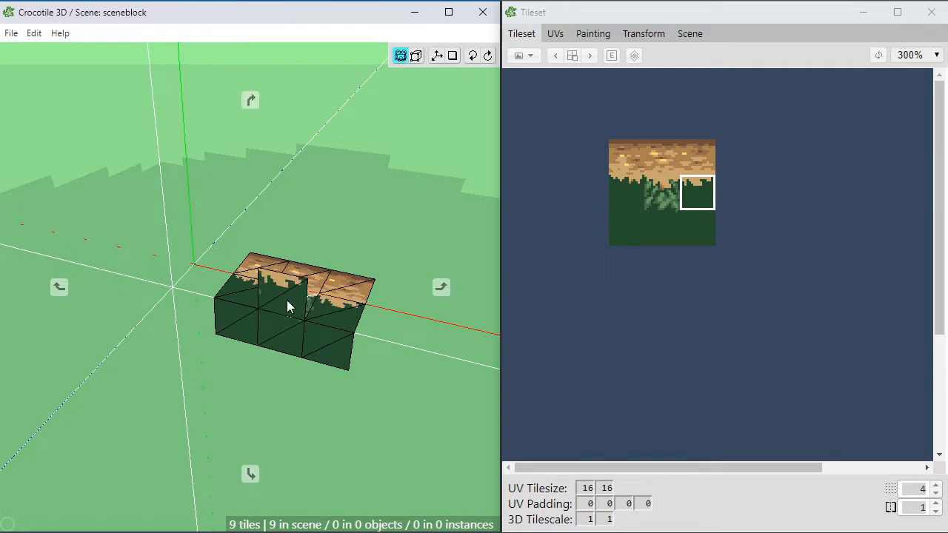
drag(290, 307, 274, 349)
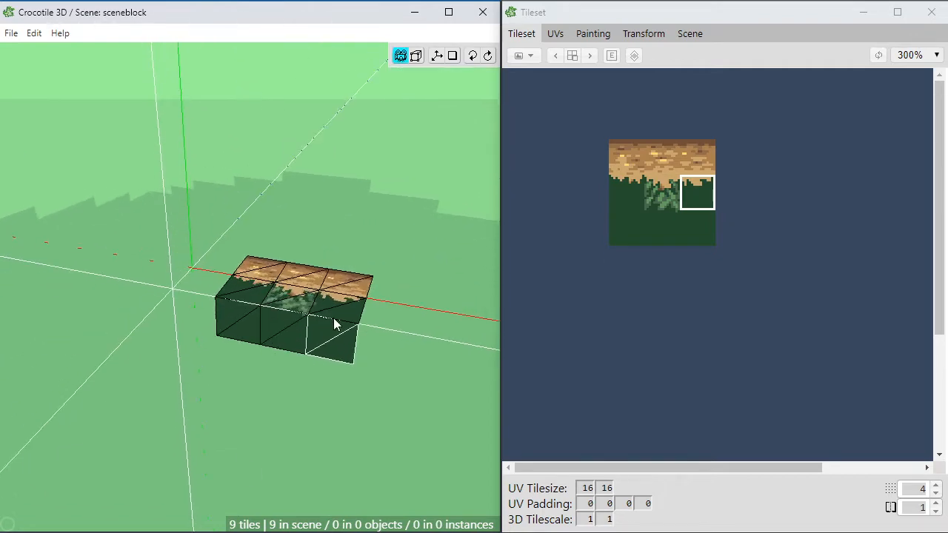
key(space)
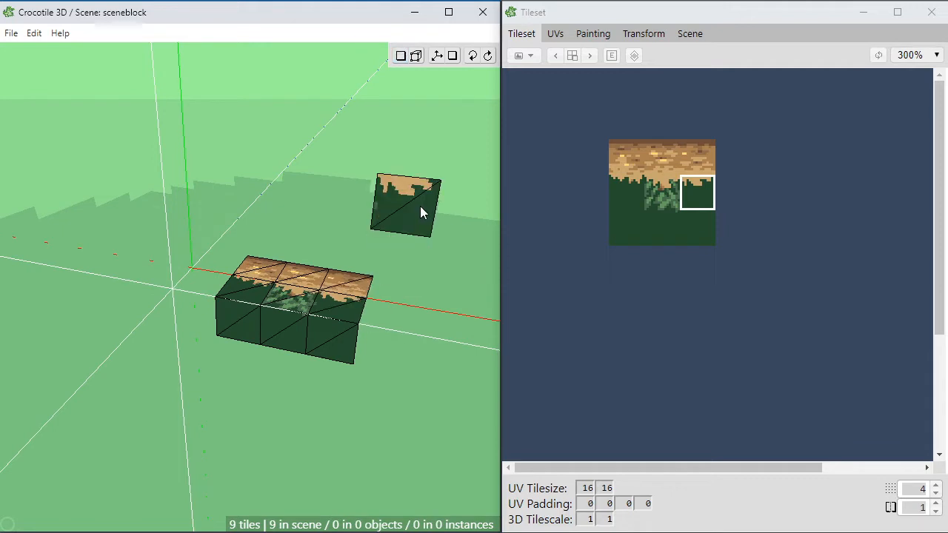
Step: Turn off the wireframe display in the general settings
key(space)
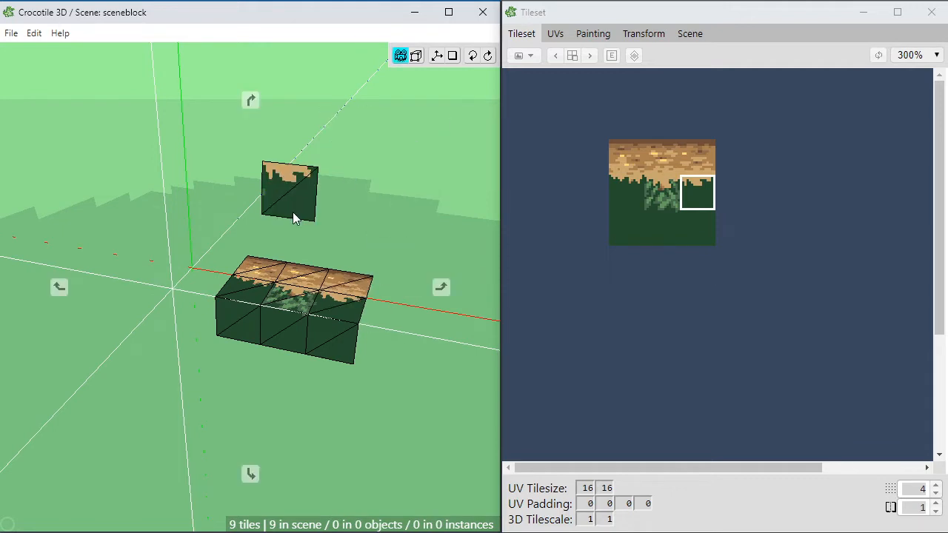
drag(294, 214, 274, 216)
scroll(293, 212, up, 4)
right_drag(282, 348, 302, 317)
drag(281, 348, 271, 374)
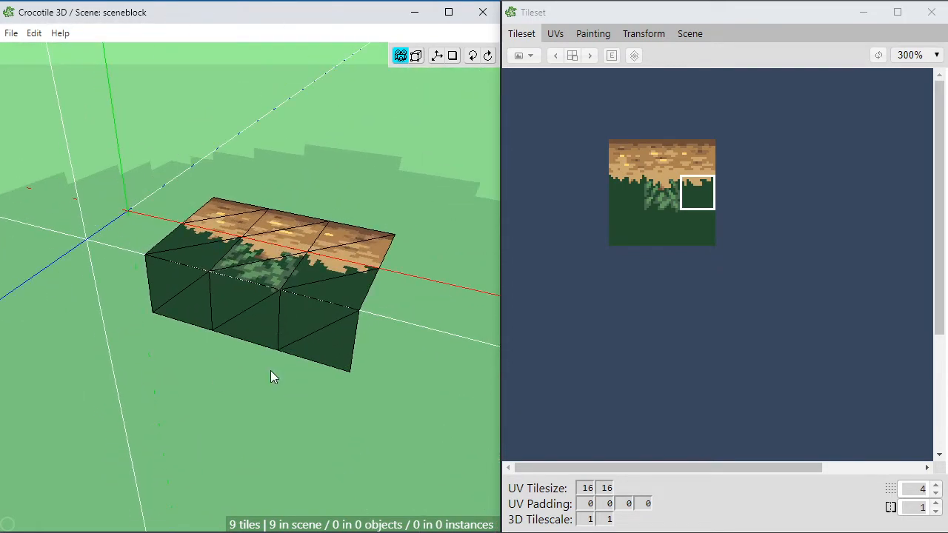
key(space)
key(Escape)
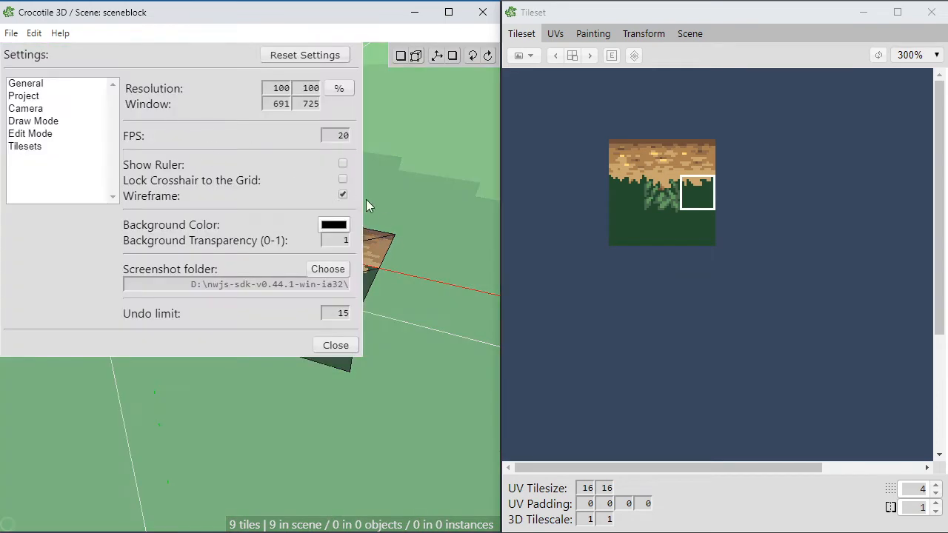
click(344, 195)
key(Escape)
Step: Select all tiles of the block in edit mode and move them so the block's back-left corner sits at the scene origin
key(space)
drag(302, 354, 267, 388)
key(space)
key(Return)
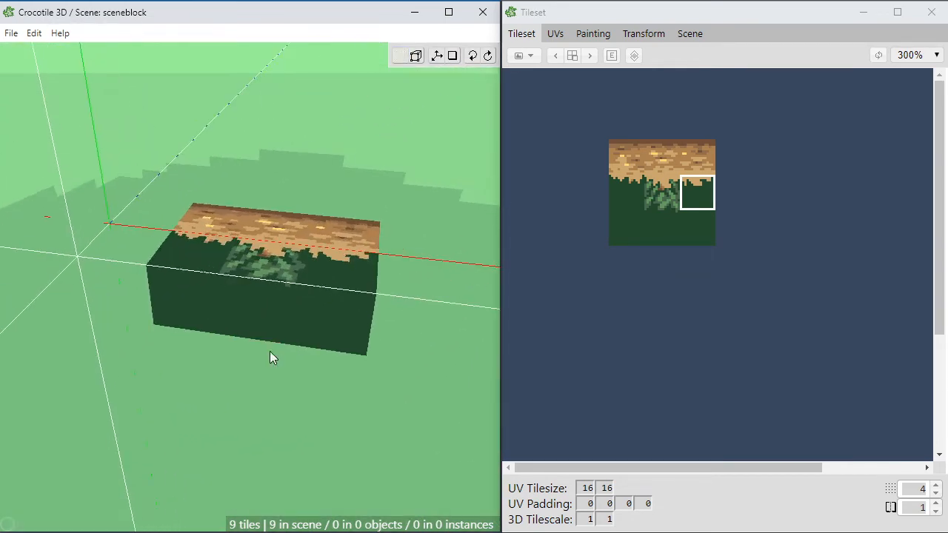
drag(432, 171, 177, 366)
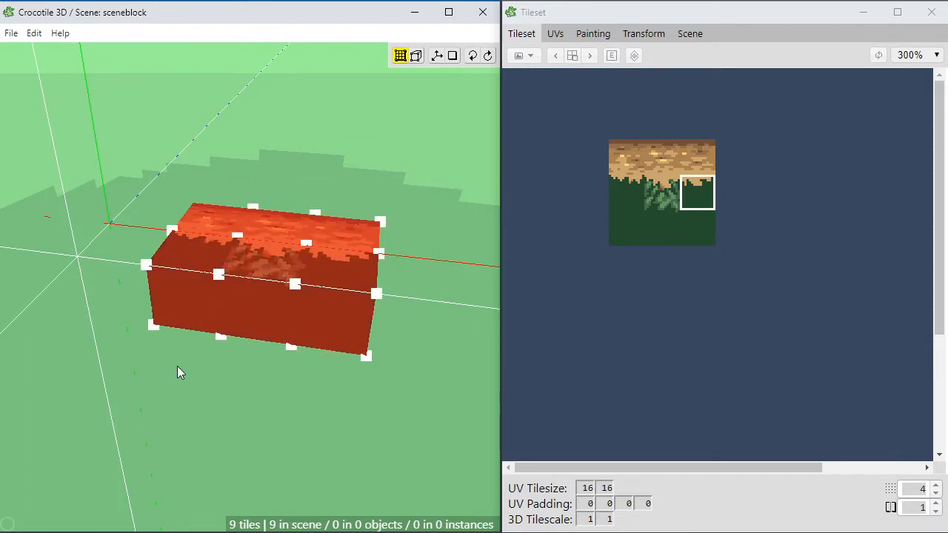
key(a)
key(a)
key(a)
key(a)
key(space)
key(s)
key(s)
key(s)
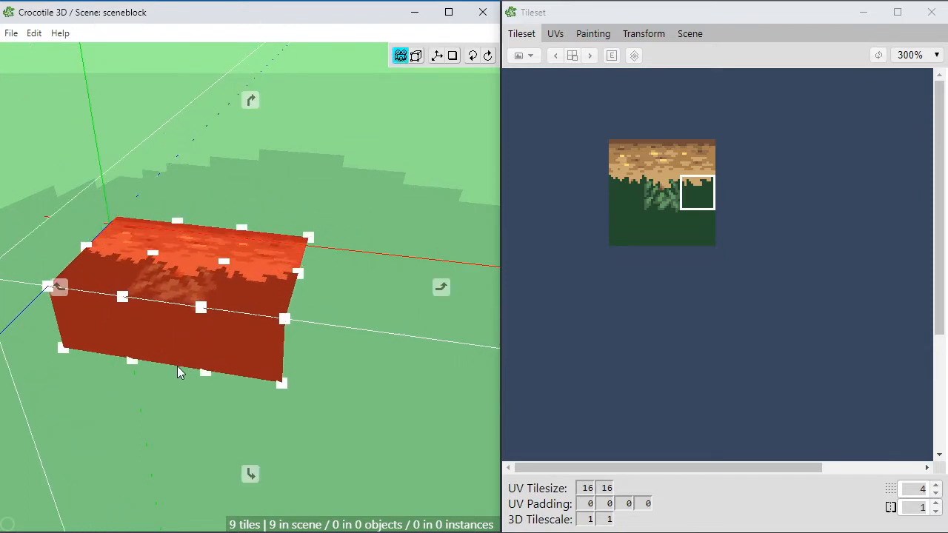
key(s)
Step: Examine the moved block from several angles, including a low frontal view and an oblique view from above
right_drag(174, 349, 300, 304)
drag(300, 303, 155, 348)
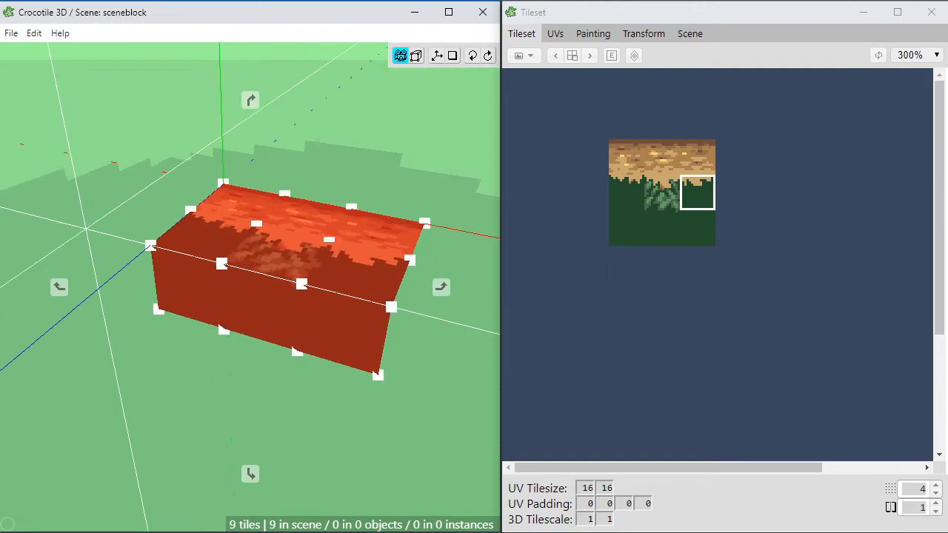
key(space)
key(space)
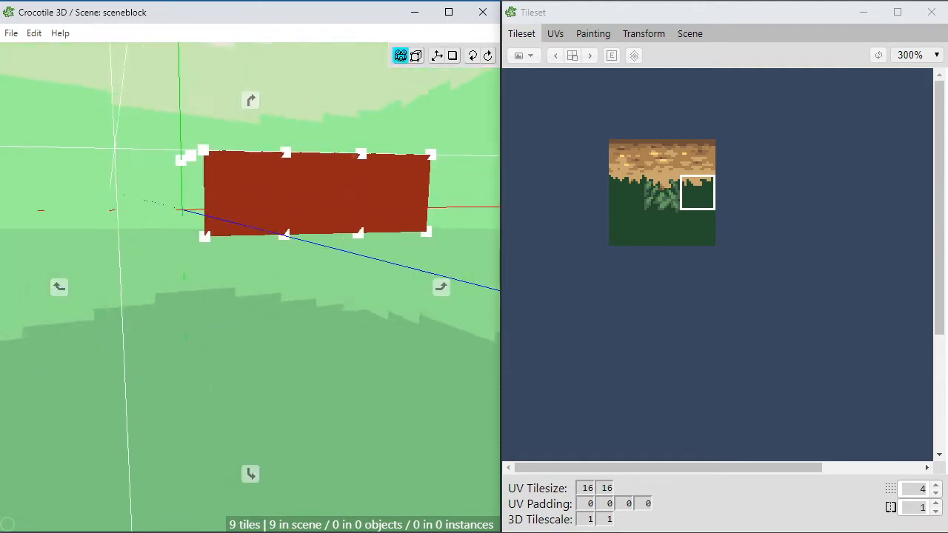
drag(135, 369, 143, 363)
right_drag(142, 364, 142, 343)
drag(143, 343, 156, 356)
key(space)
right_drag(231, 291, 244, 345)
mouse_move(244, 345)
mouse_down()
mouse_move(278, 348)
mouse_move(243, 337)
mouse_up()
drag(271, 228, 245, 232)
key(space)
Step: Try lowering and raising the vertex at the leafy middle tile's front-left corner, and return it to its original height
click(241, 233)
click(217, 239)
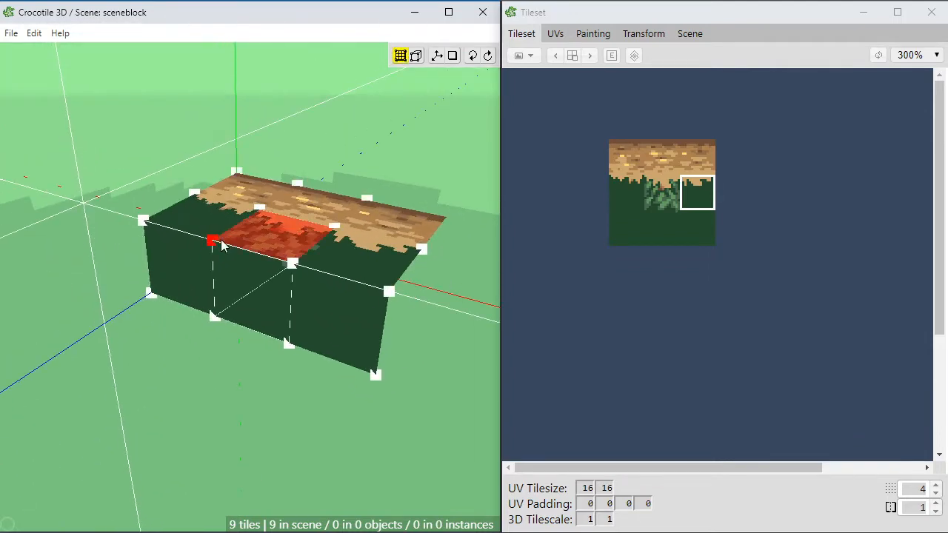
right_click(217, 238)
right_click(239, 233)
click(213, 240)
key(q)
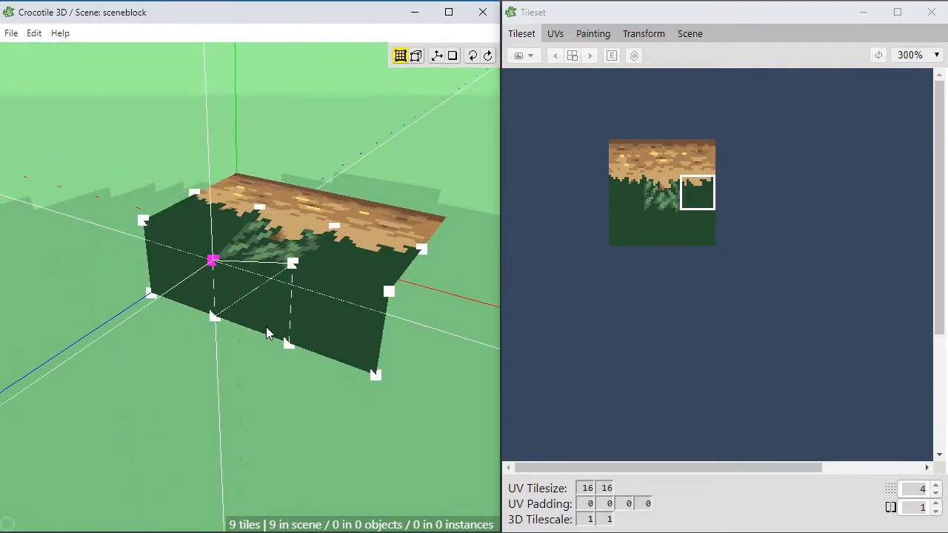
key(e)
key(e)
key(e)
key(q)
key(q)
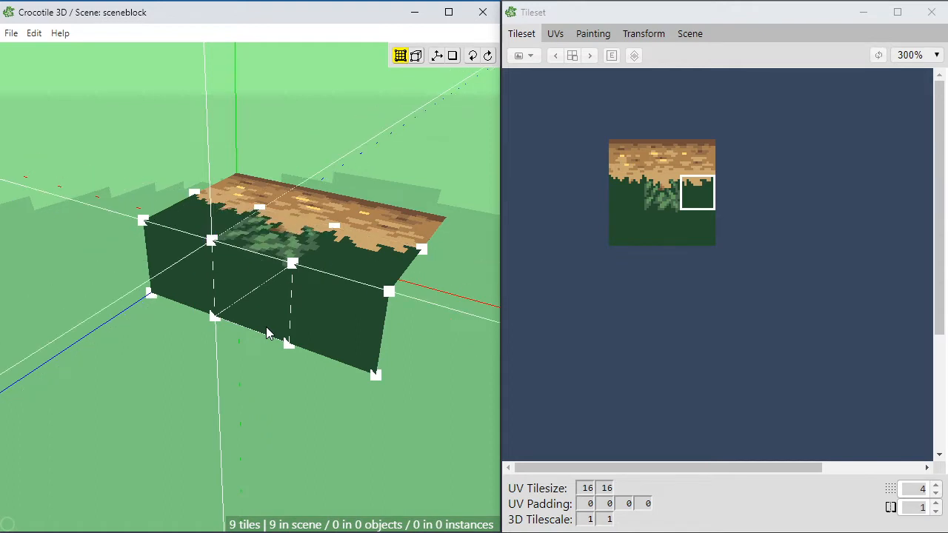
Step: Try raising the middle brown dirt tile above its neighbours, inspect the bent surface, and undo the change
click(312, 204)
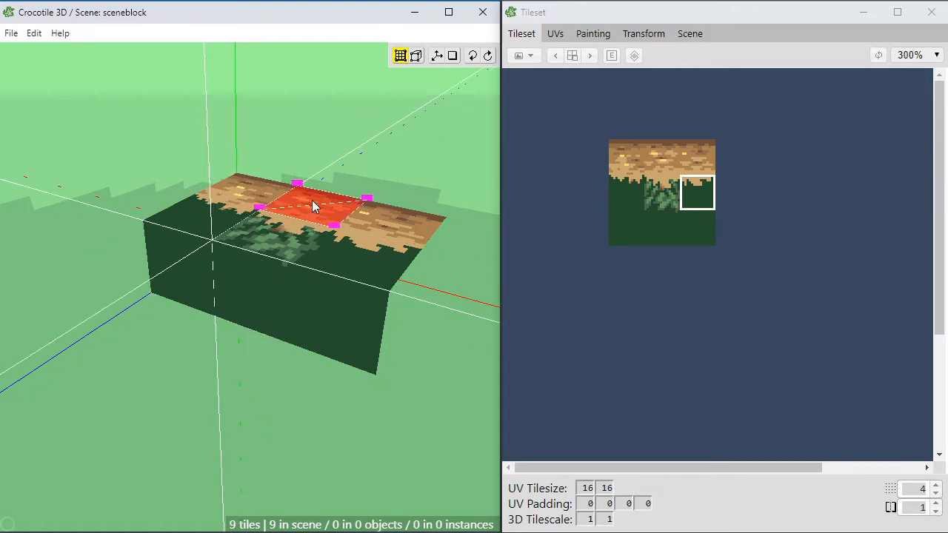
key(e)
key(e)
middle_drag(324, 301, 323, 350)
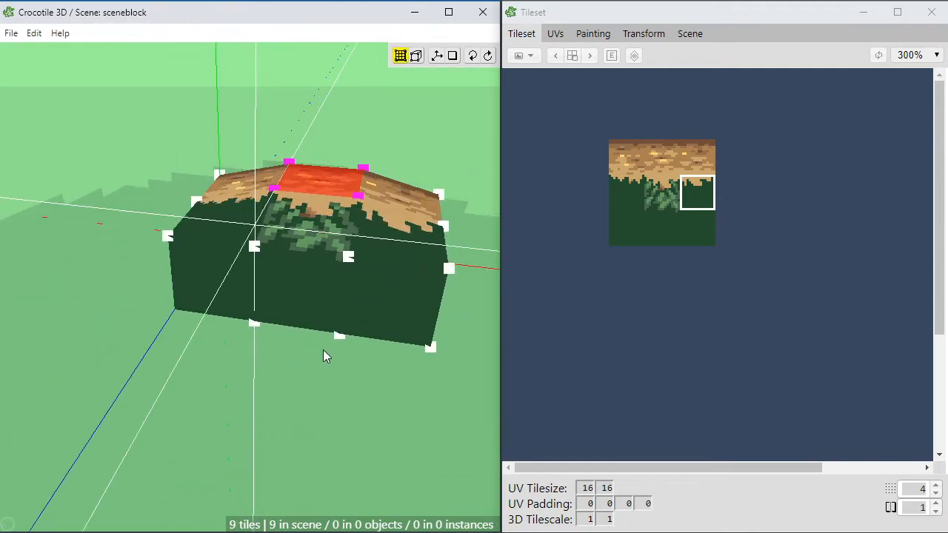
key(space)
drag(323, 350, 283, 328)
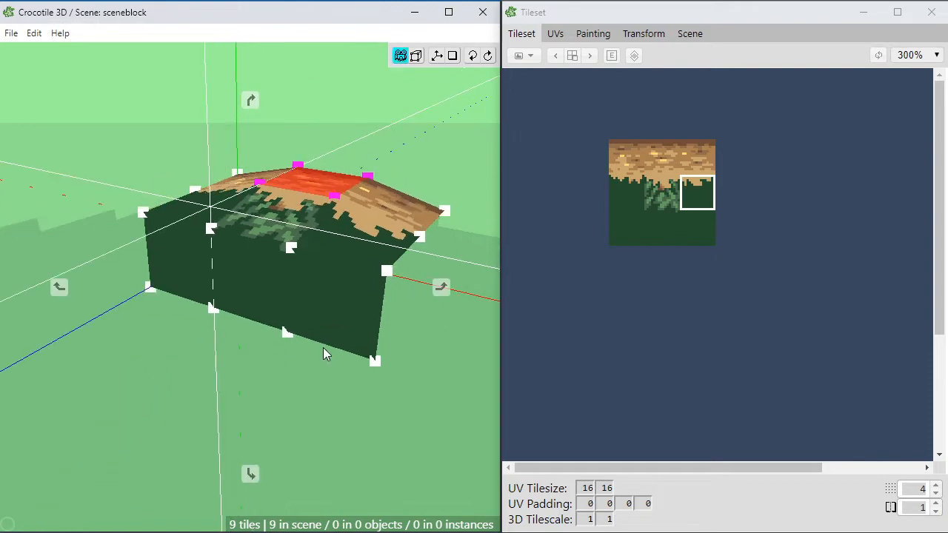
scroll(308, 316, up, 2)
drag(305, 288, 316, 227)
key(space)
key(ctrl+z)
Step: Select a region enclosing the whole tileset and open it for painting
key(space)
key(space)
key(space)
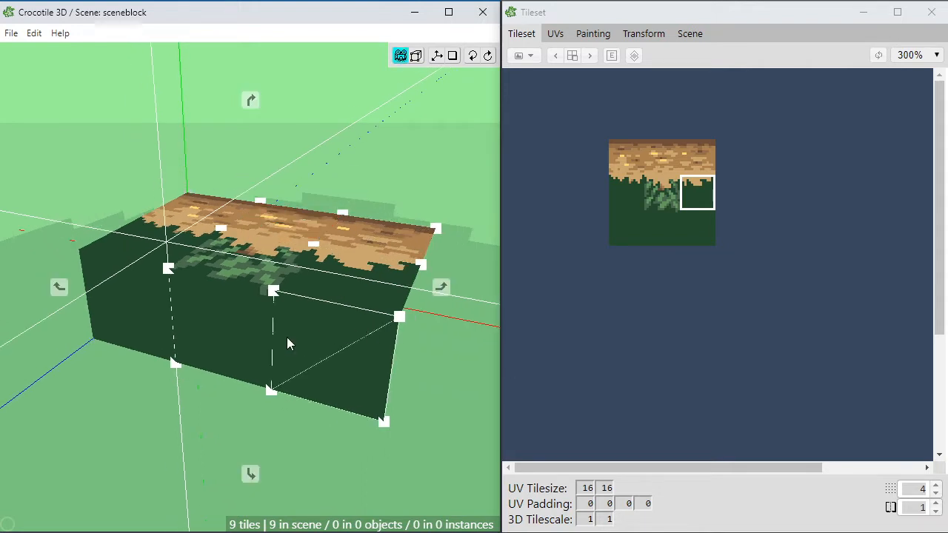
drag(287, 337, 287, 337)
key(space)
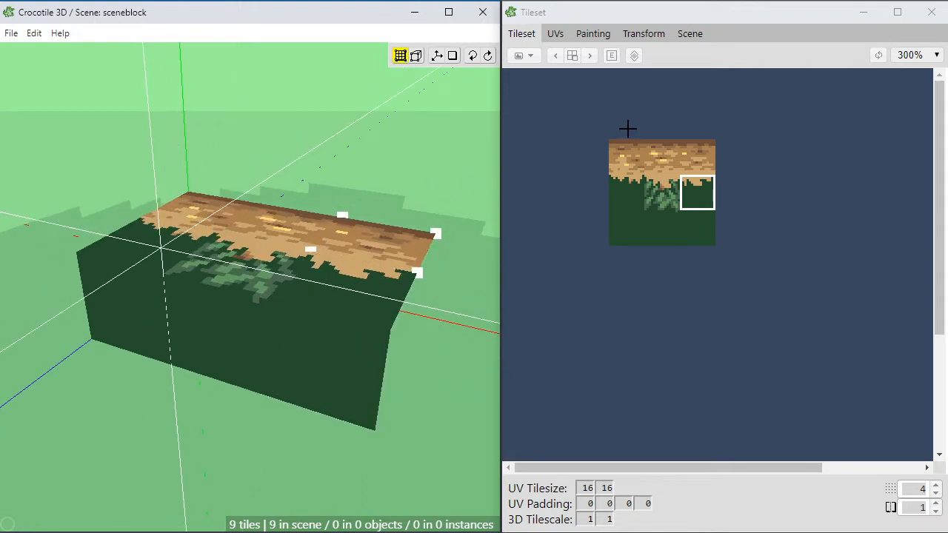
drag(555, 118, 772, 278)
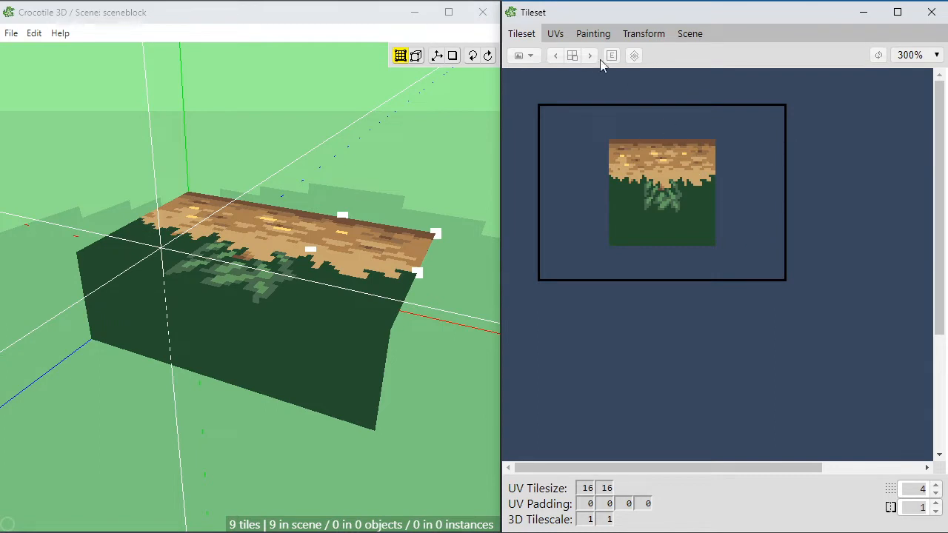
click(592, 34)
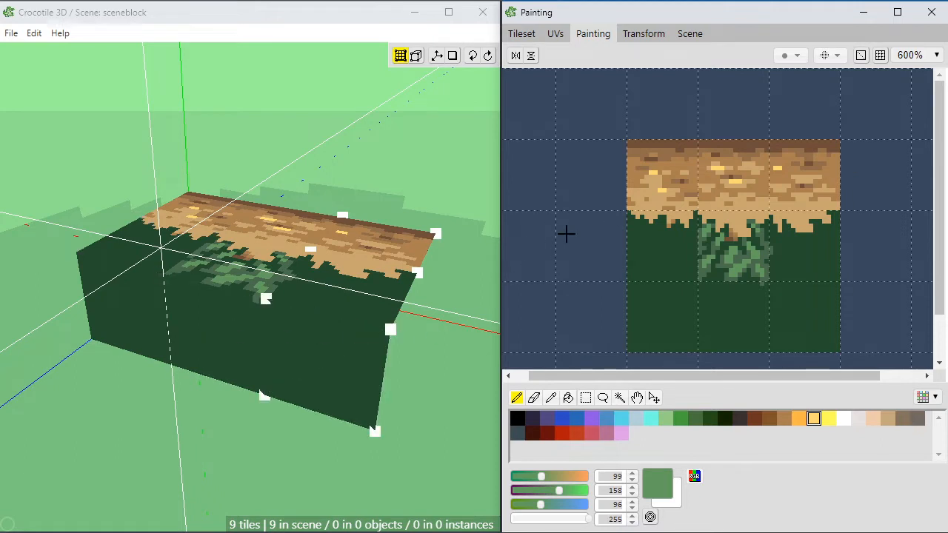
Step: Paint muted green leaf strokes (75, 109, 77) into the right overhang tile beside the leafy middle tile
key(e)
alt+click(770, 265)
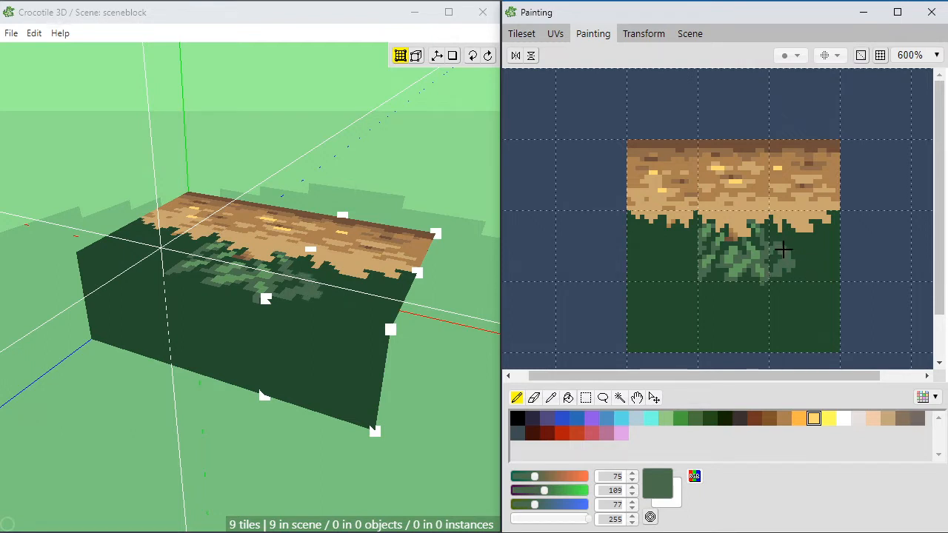
click(793, 238)
mouse_move(785, 222)
mouse_down()
mouse_move(790, 230)
mouse_move(774, 239)
mouse_up()
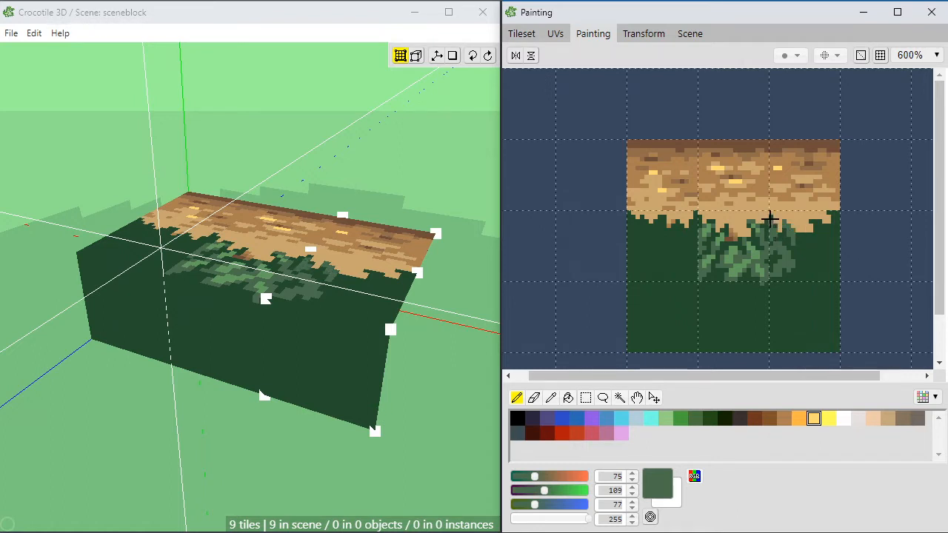
click(776, 229)
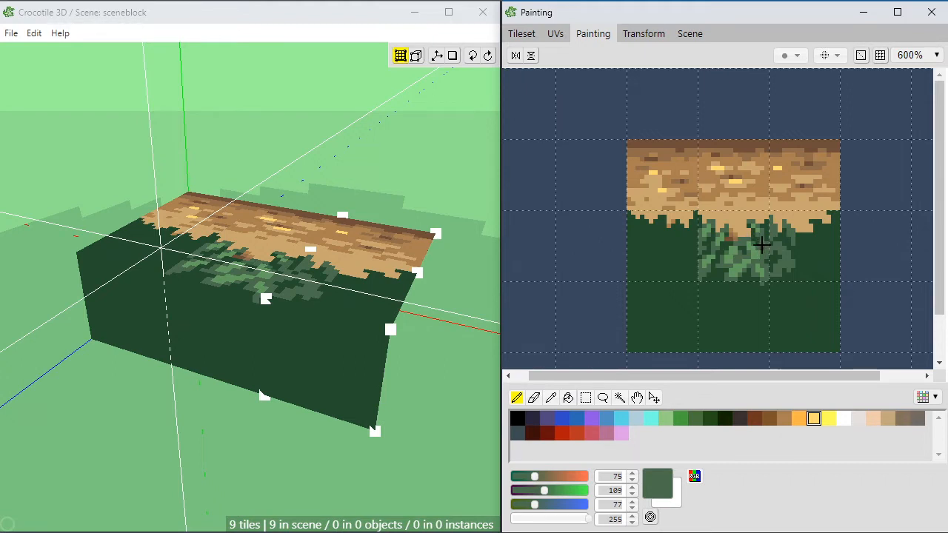
Step: Sample the muted green (75, 109, 77) and paint leaf strokes across the left overhang tile below the dirt edge
right_click(747, 243)
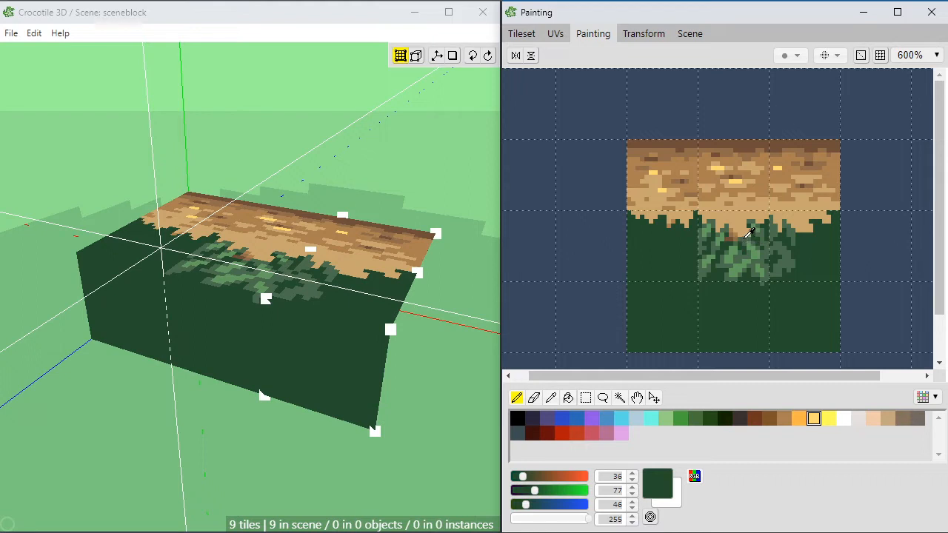
right_click(747, 236)
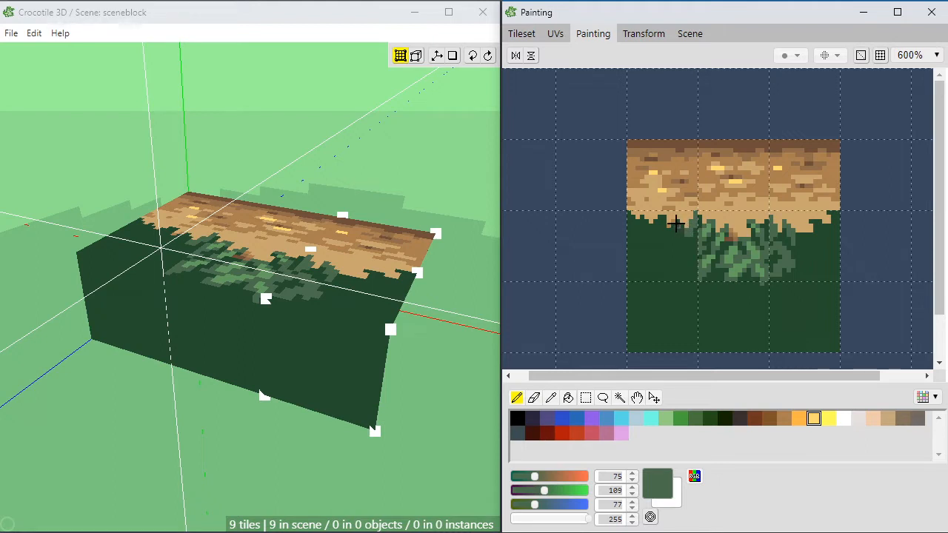
mouse_move(674, 223)
mouse_down()
mouse_move(676, 232)
mouse_move(653, 234)
mouse_up()
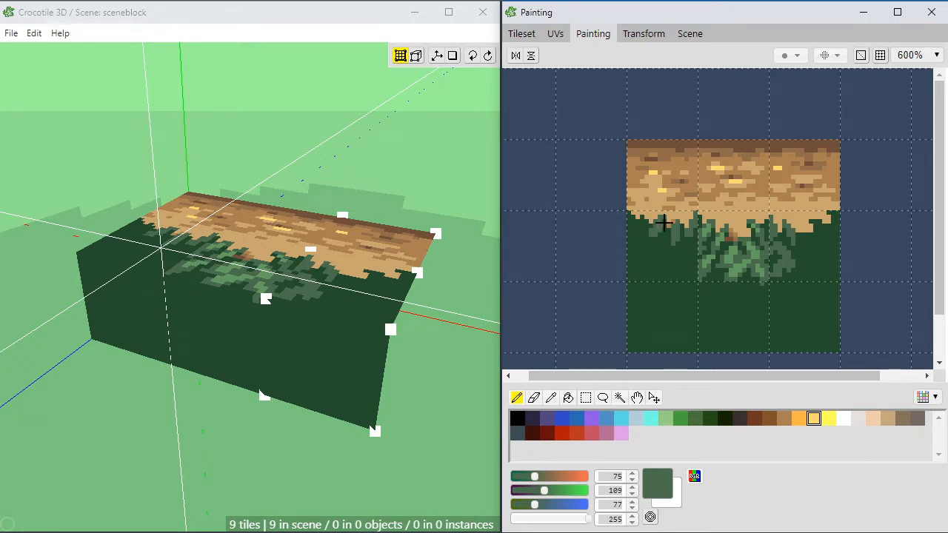
drag(641, 220, 626, 214)
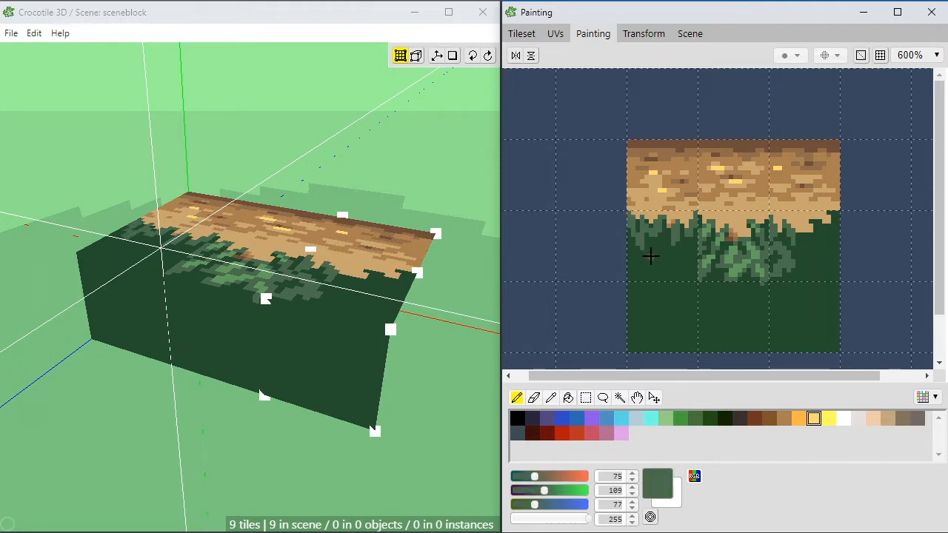
drag(653, 262, 659, 243)
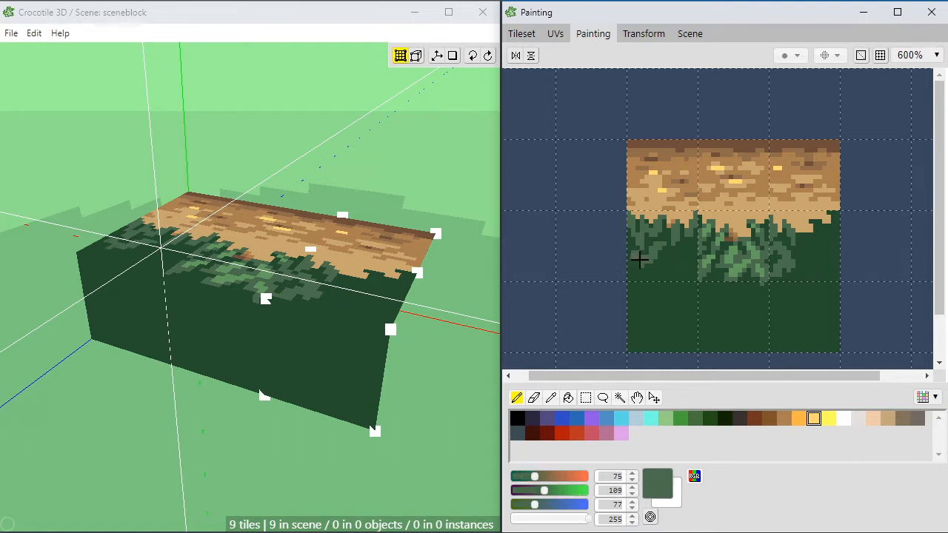
alt+click(629, 255)
right_click(650, 254)
mouse_move(661, 264)
mouse_down()
mouse_move(672, 257)
mouse_move(655, 268)
mouse_move(675, 259)
mouse_move(676, 272)
mouse_move(632, 269)
mouse_move(646, 278)
mouse_move(696, 252)
mouse_move(682, 248)
mouse_move(694, 271)
mouse_up()
Step: Extend the muted green leaf pattern across the middle and lower part of the right overhang tile
mouse_move(819, 269)
mouse_down()
mouse_move(813, 261)
mouse_move(830, 249)
mouse_move(813, 222)
mouse_move(791, 275)
mouse_move(829, 275)
mouse_up()
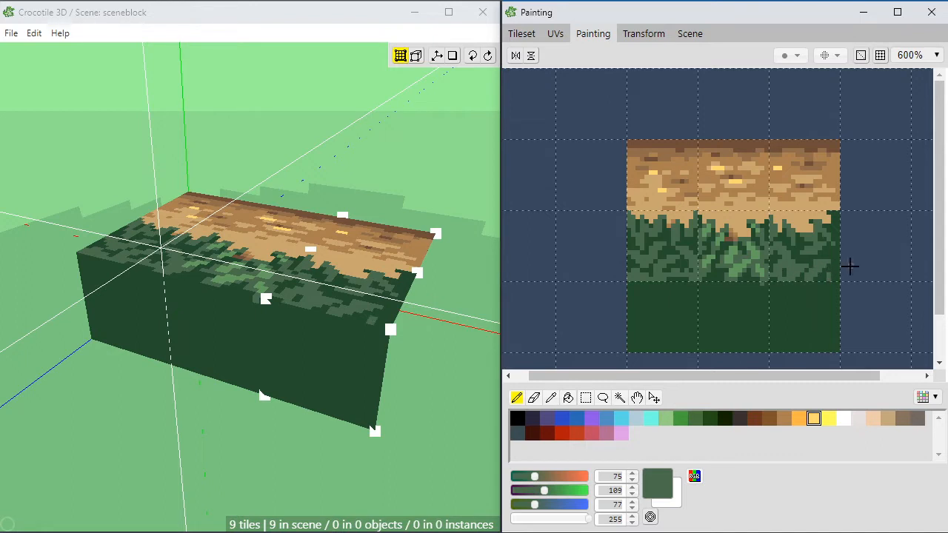
click(776, 279)
click(804, 278)
drag(802, 256, 806, 257)
Step: Add muted green leaf pixels along the right and bottom edges of the right overhang tile
drag(838, 227, 835, 215)
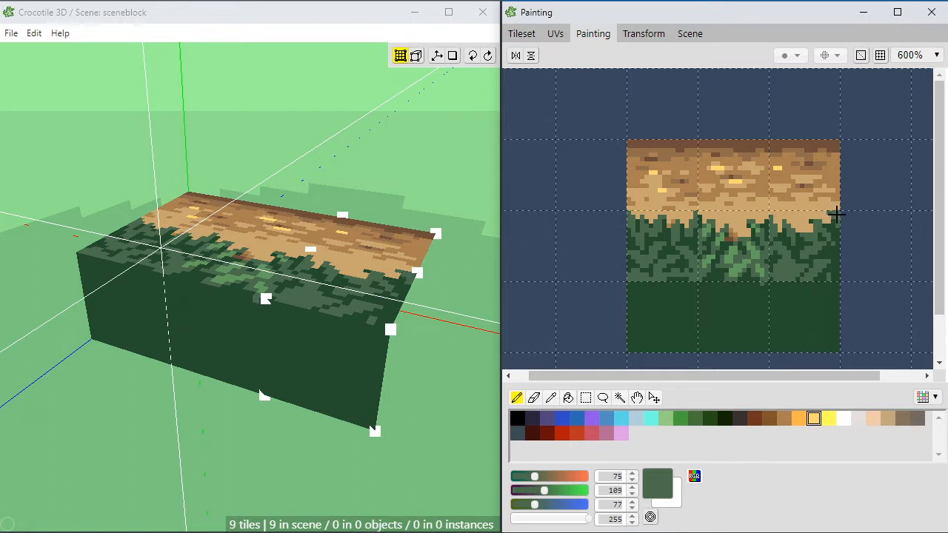
click(832, 223)
click(837, 230)
drag(837, 259, 835, 254)
click(832, 251)
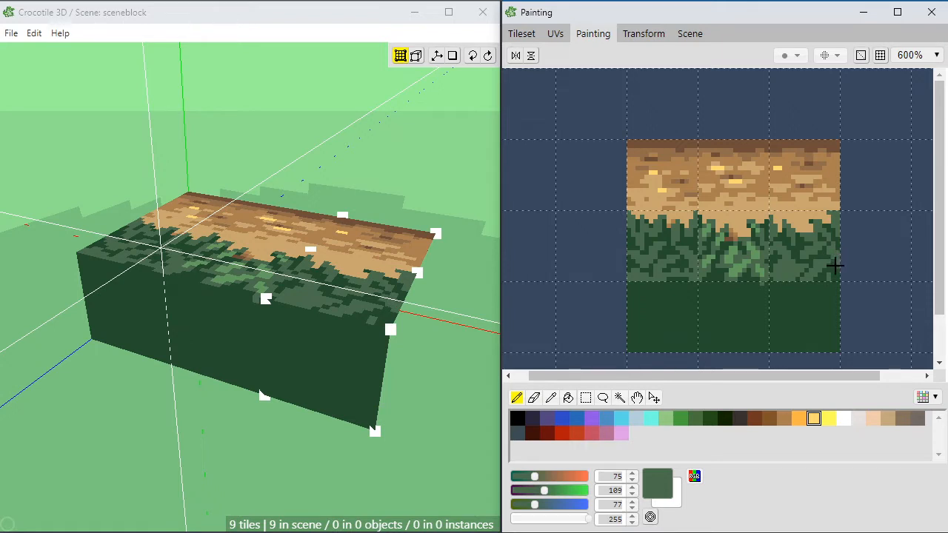
click(831, 277)
click(824, 278)
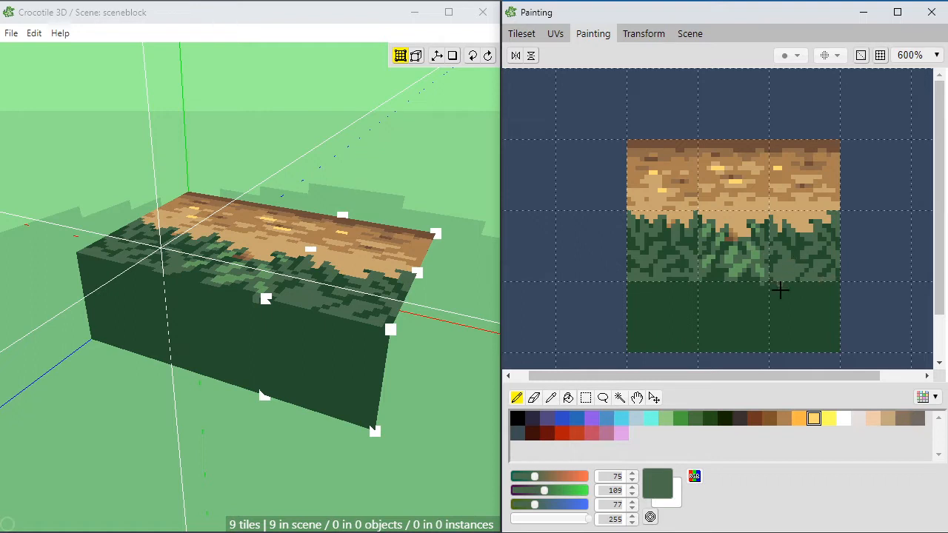
alt+click(805, 282)
click(788, 277)
alt+click(784, 278)
Step: Sample the lighter green (99, 158, 96) and paint highlight leaves over the right overhang tile
alt+click(741, 260)
click(796, 271)
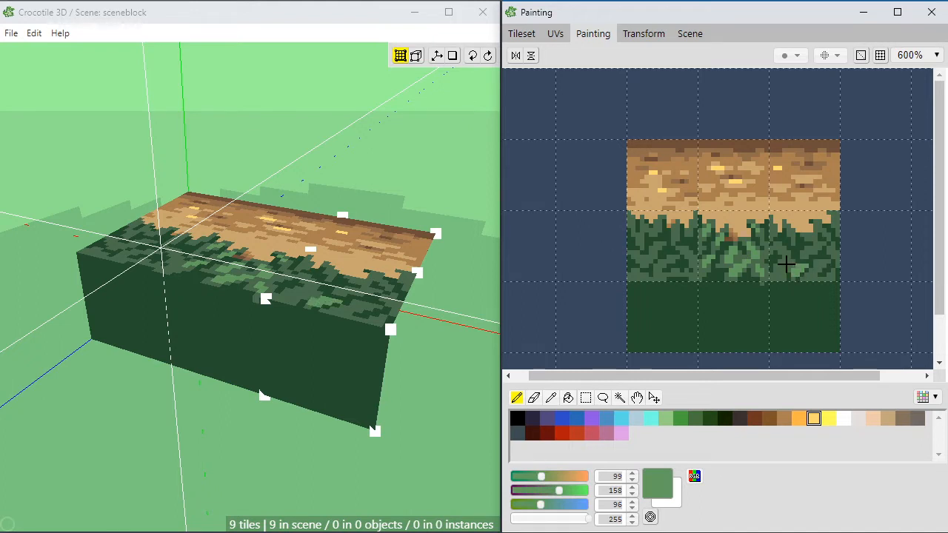
click(779, 276)
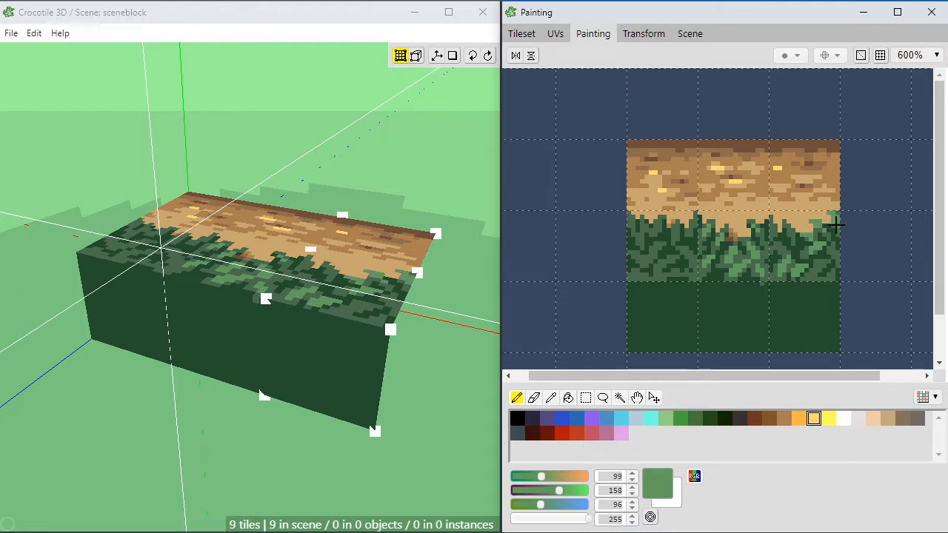
drag(790, 229, 785, 223)
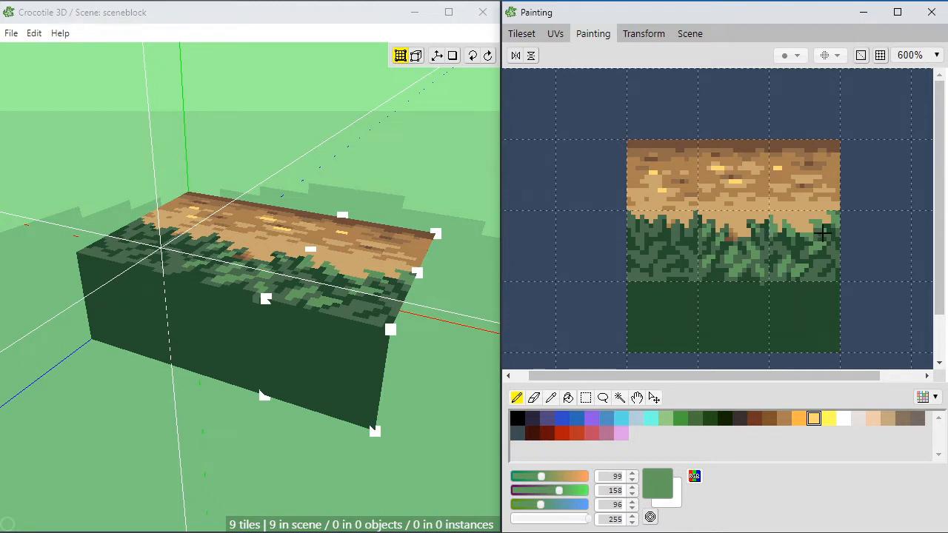
Step: Shade the dirt edge above the middle and right leaf tiles with browns (111, 78, 57), (171, 128, 82) and (144, 108, 74)
alt+click(738, 233)
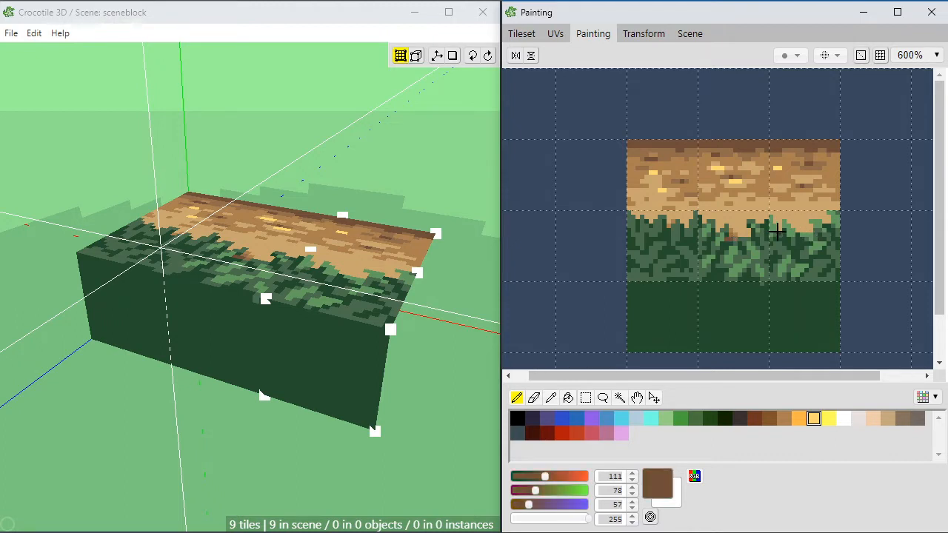
alt+click(747, 226)
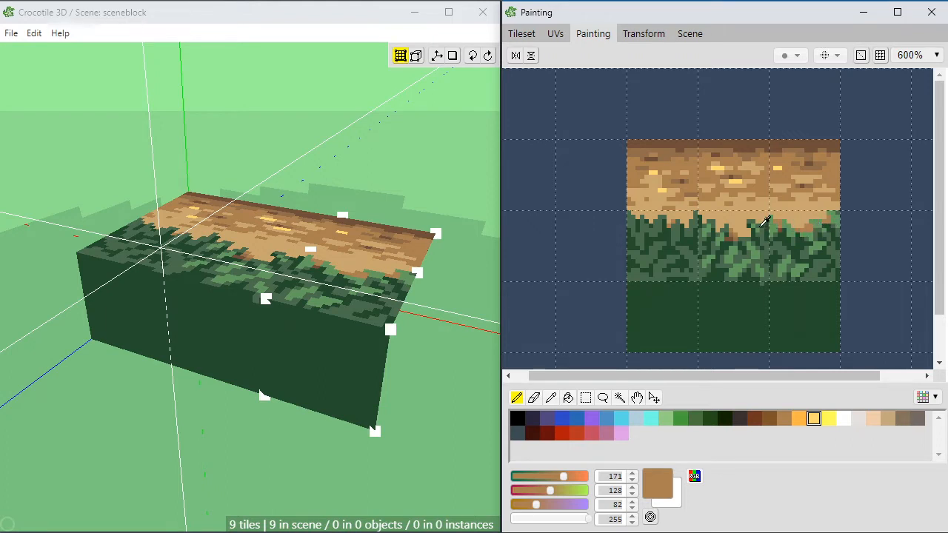
alt+click(739, 234)
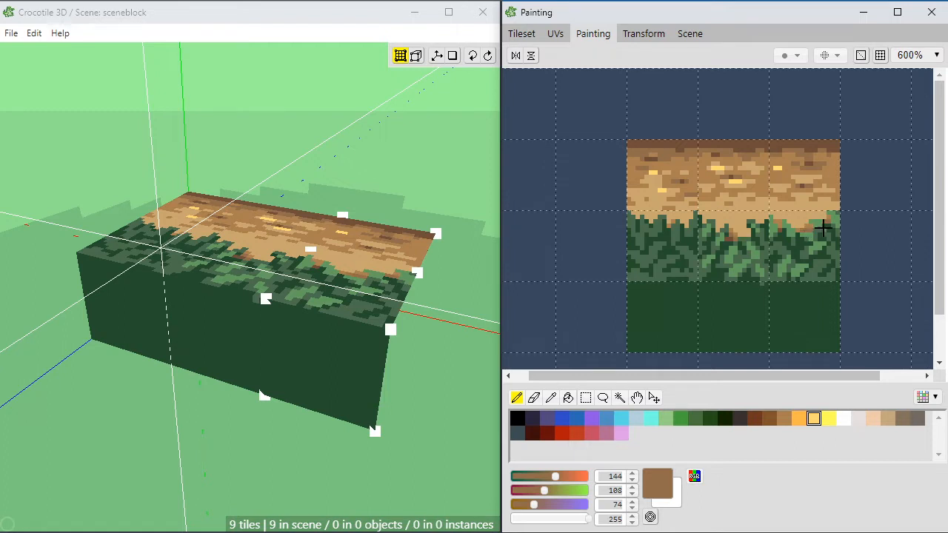
alt+click(743, 232)
click(810, 230)
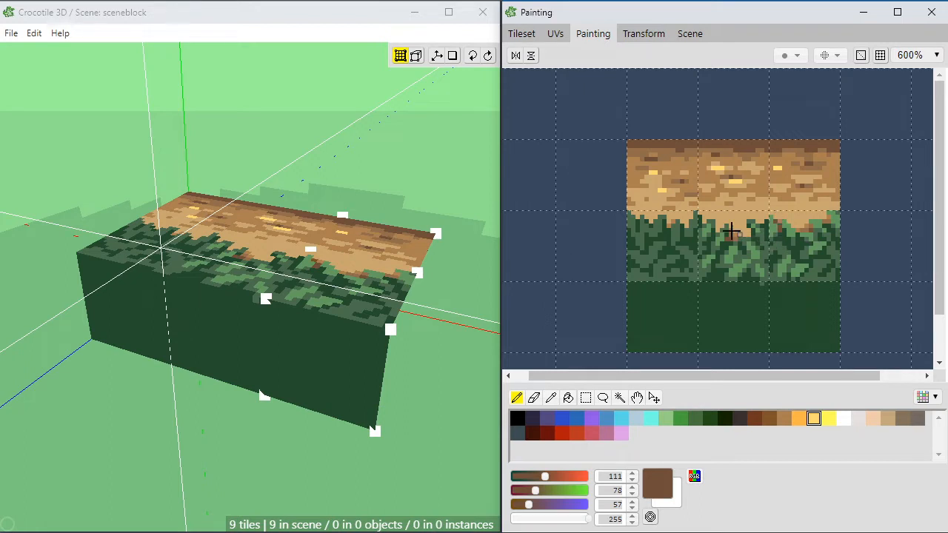
alt+click(789, 216)
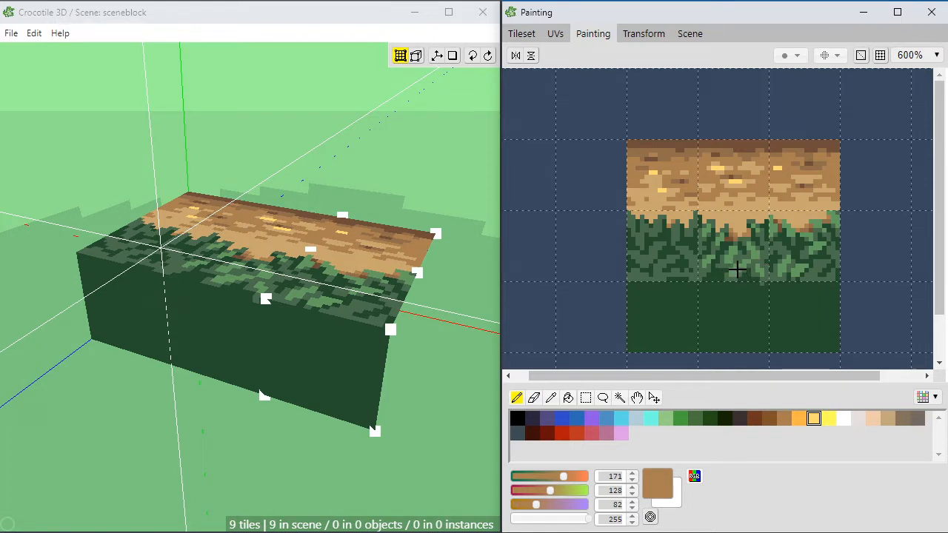
Step: Deepen the shadow pixels in the right tile's dirt notch using browns (111, 78, 57) and (144, 108, 74)
alt+click(812, 226)
alt+click(816, 224)
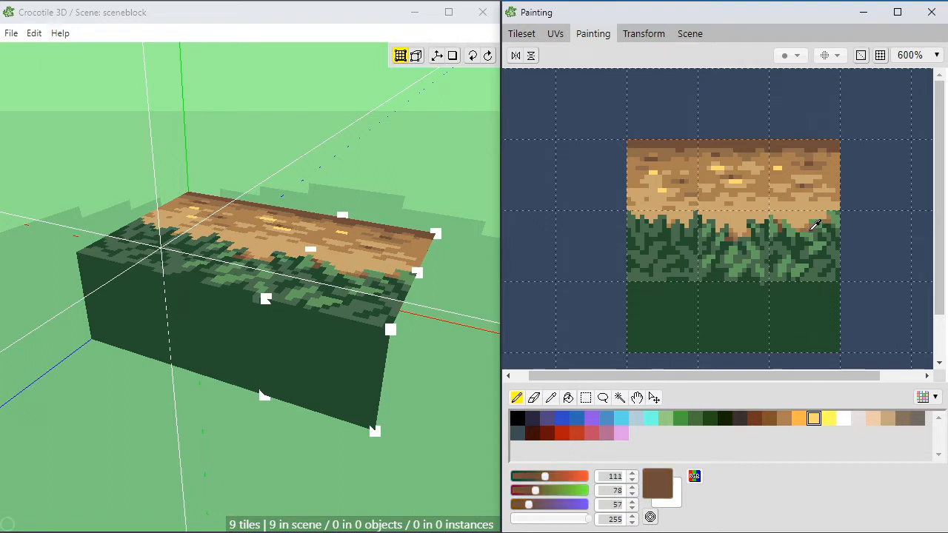
alt+click(818, 219)
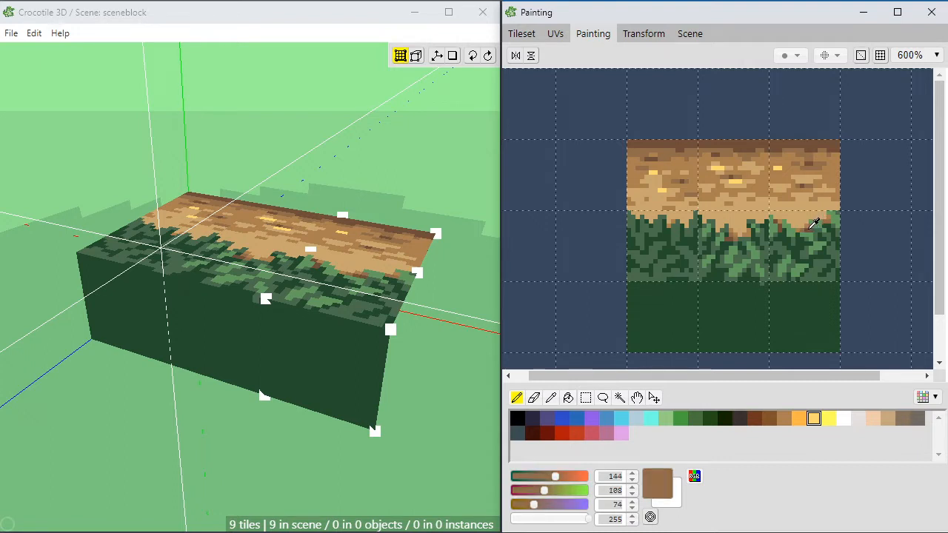
alt+click(817, 224)
alt+click(813, 225)
alt+click(816, 220)
alt+click(816, 222)
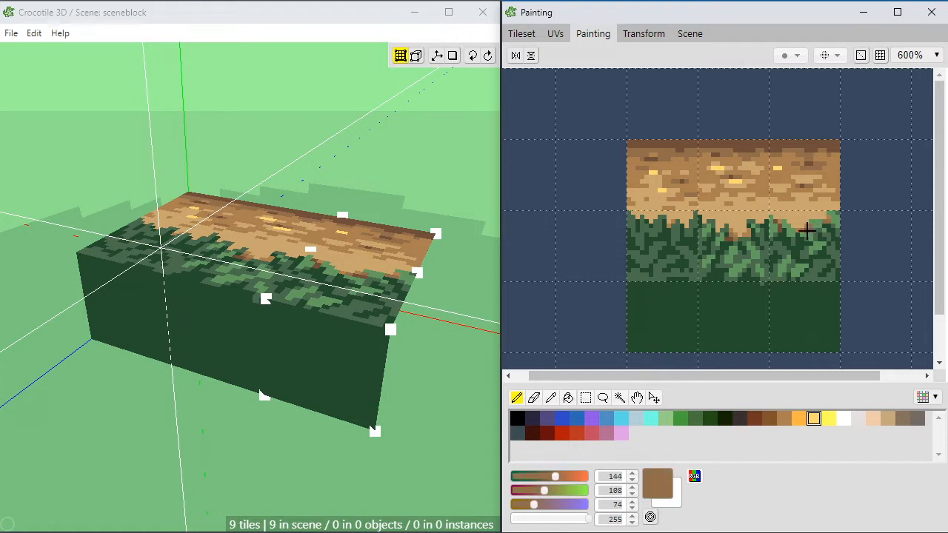
Step: Shade the dirt edge above the middle and left leaf tiles with browns (171, 128, 82) and (144, 108, 74)
alt+click(745, 228)
alt+click(744, 229)
alt+click(752, 230)
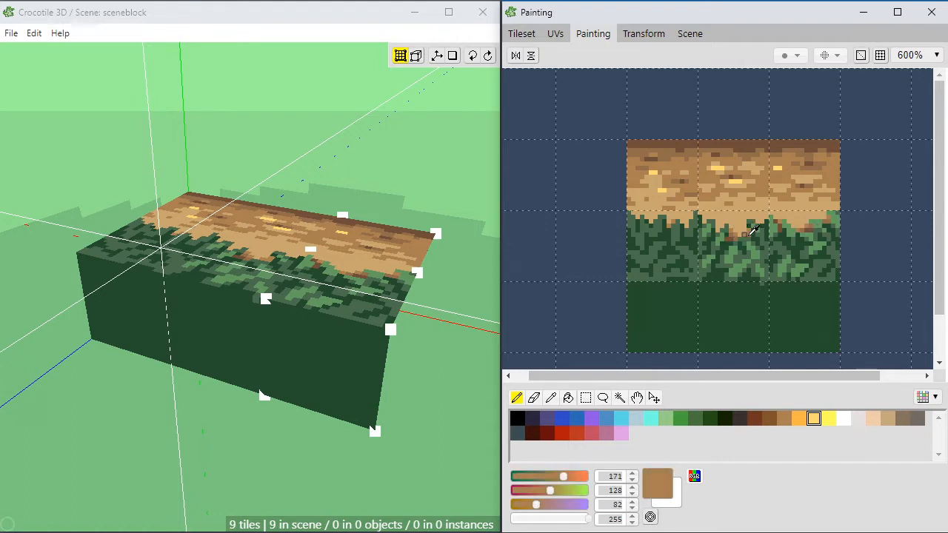
alt+click(695, 221)
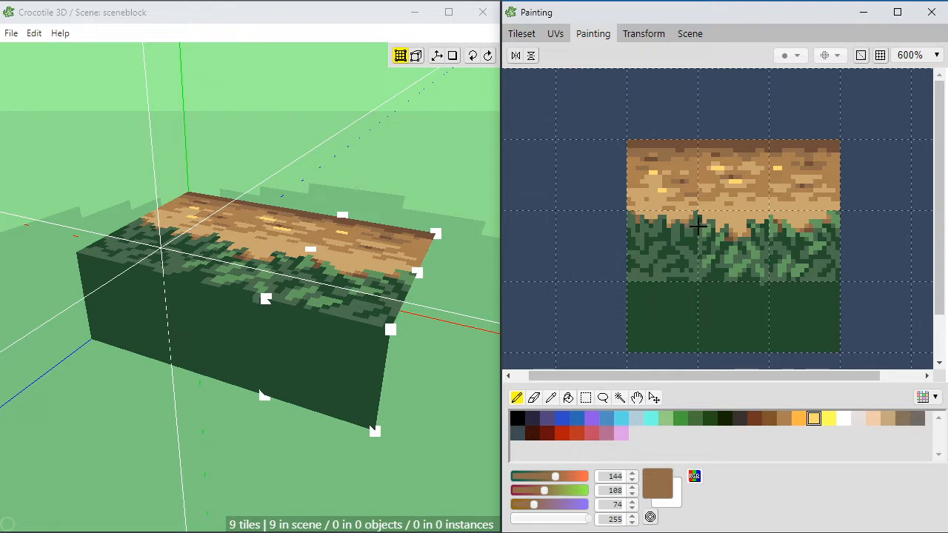
alt+click(661, 216)
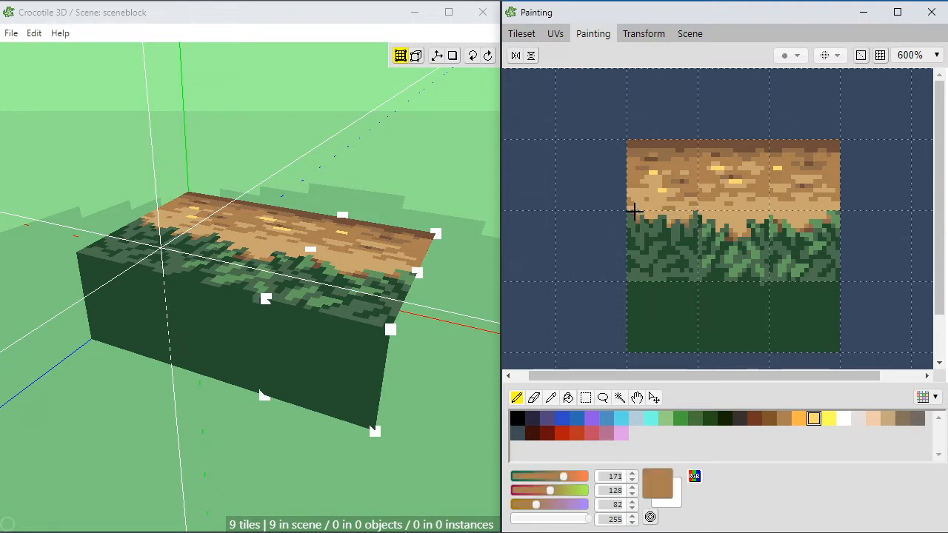
Step: Surround the yellow specks in the right and left dirt tiles with tan (200, 166, 111) and brown (171, 128, 82) pixels
alt+click(781, 166)
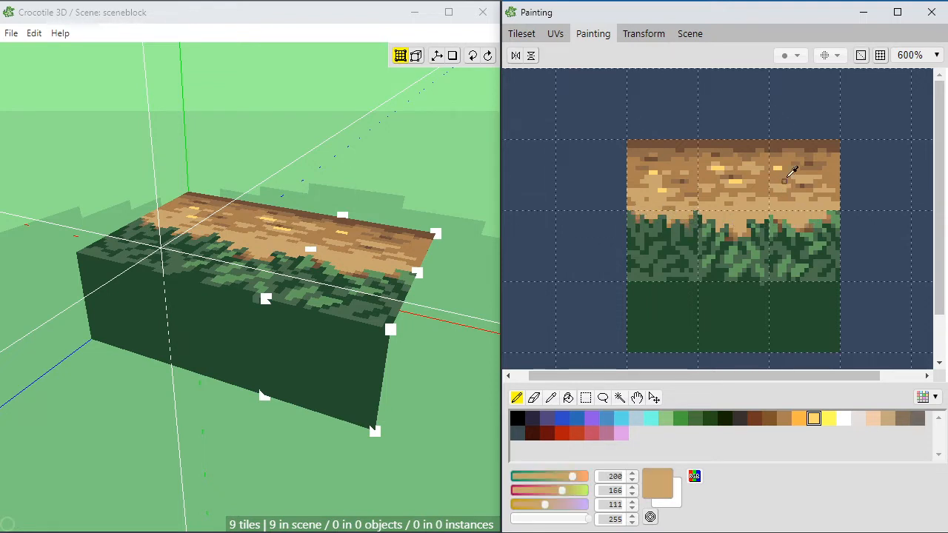
alt+click(643, 175)
alt+click(647, 177)
alt+click(642, 184)
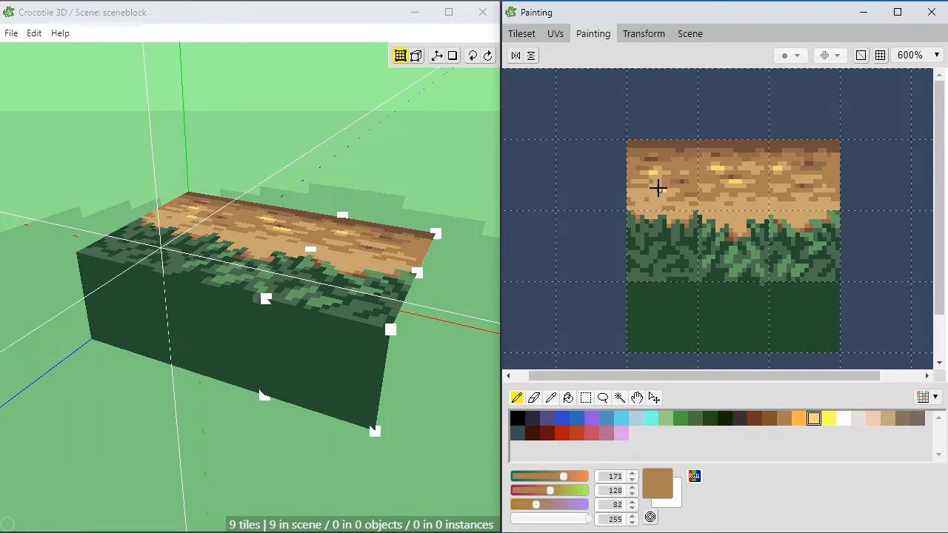
alt+click(654, 187)
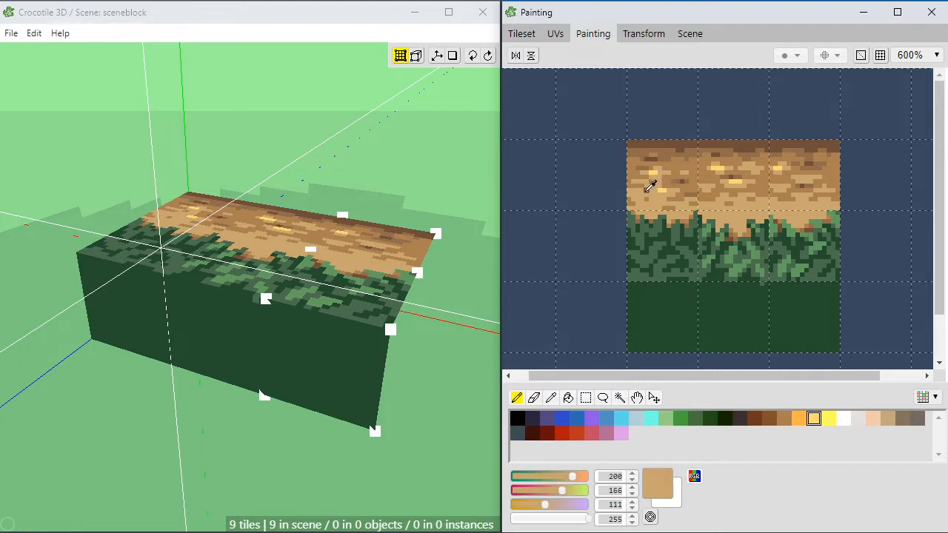
alt+click(662, 191)
alt+click(652, 189)
alt+click(660, 195)
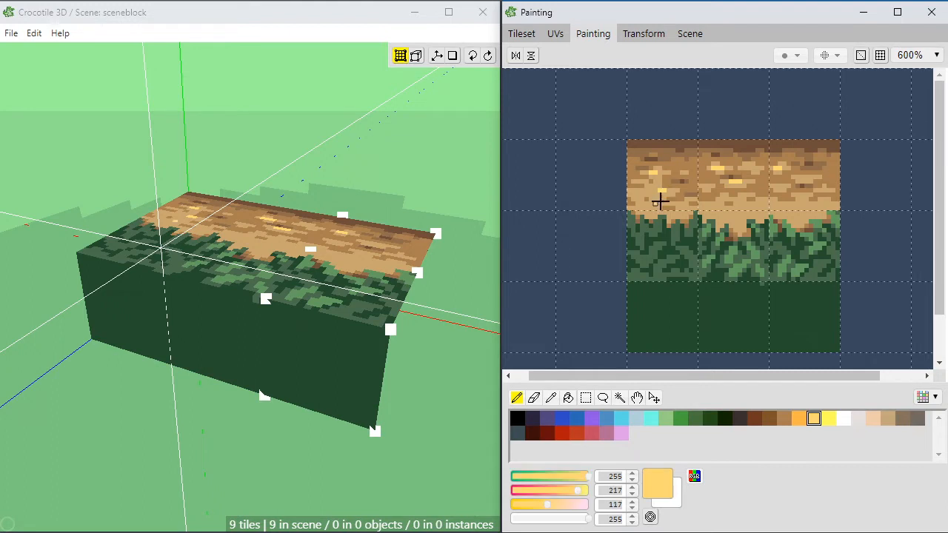
Step: Add yellow (255, 217, 117) highlight pixels along the lower dirt across all three tiles
drag(658, 203, 652, 202)
drag(755, 204, 795, 201)
alt+click(805, 205)
alt+click(790, 208)
click(785, 208)
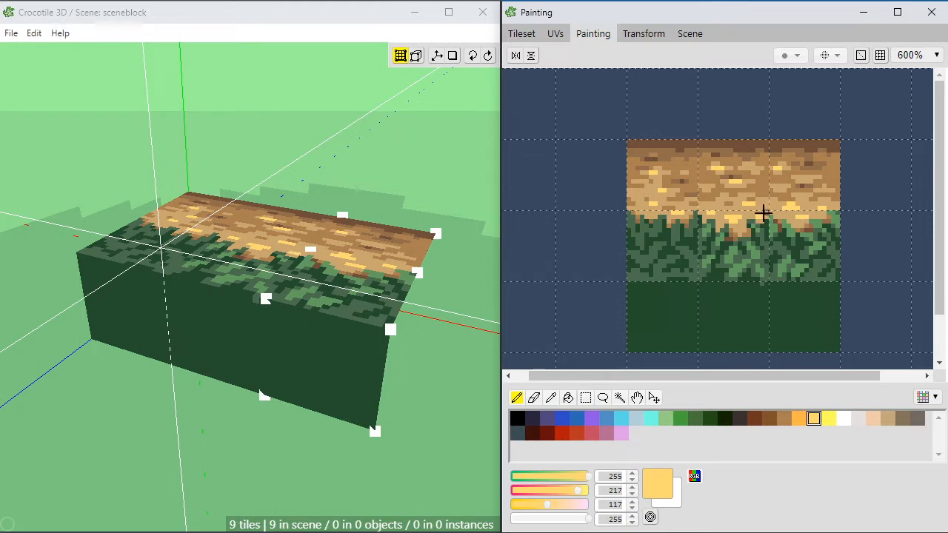
Step: Touch up the lower dirt of the middle tile with tan (200, 166, 111) and brown (171, 128, 82)
alt+click(756, 207)
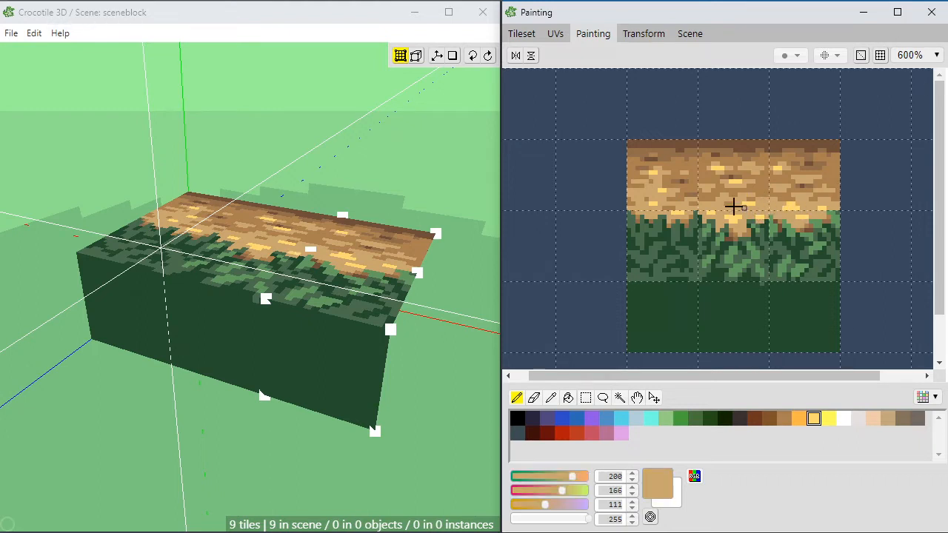
alt+click(726, 202)
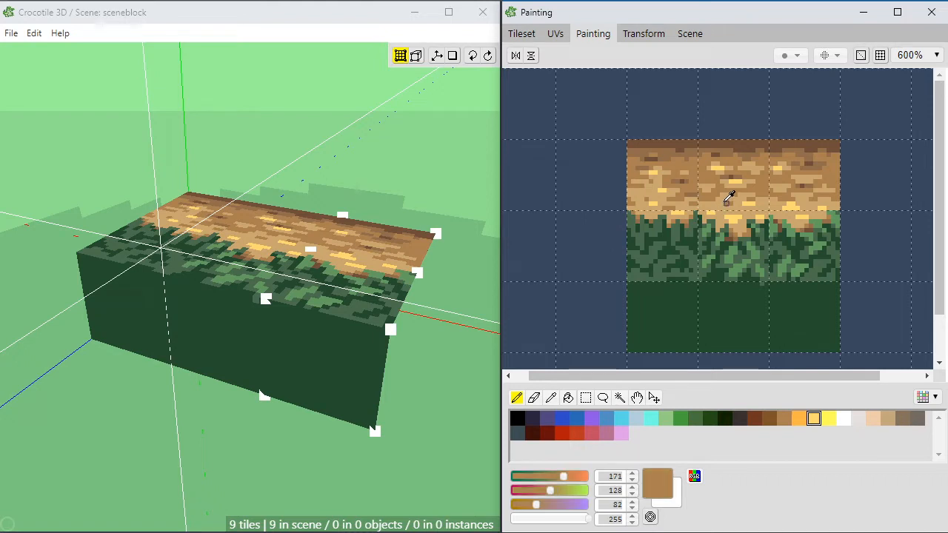
alt+click(725, 200)
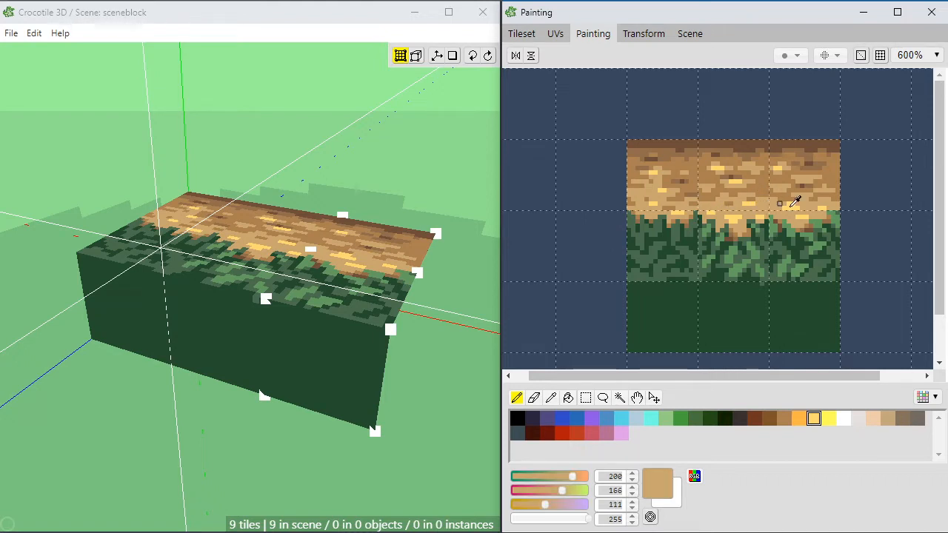
Step: Sample the lighter green (99, 158, 96) and paint leaf highlights across the middle and lower part of the left leaf tile
alt+click(731, 252)
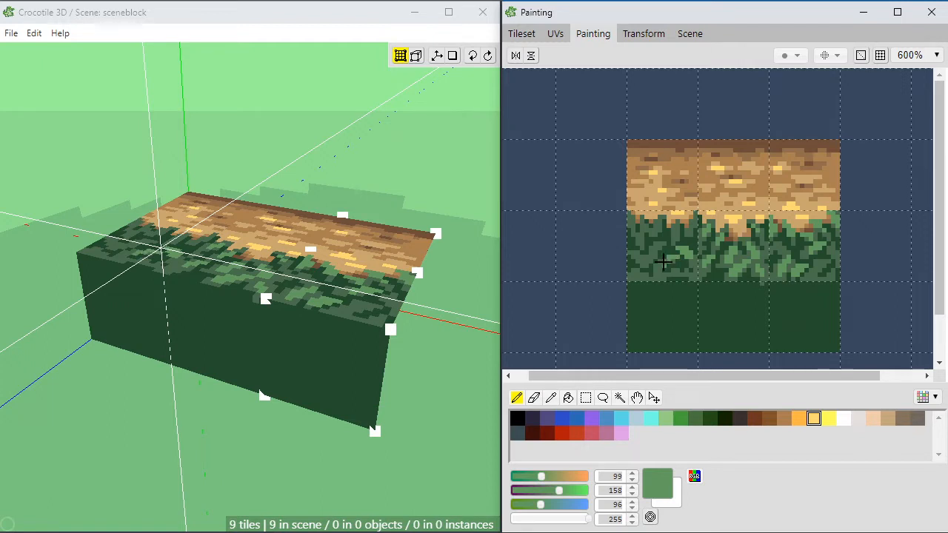
mouse_move(662, 244)
mouse_down()
mouse_move(630, 253)
mouse_move(634, 275)
mouse_up()
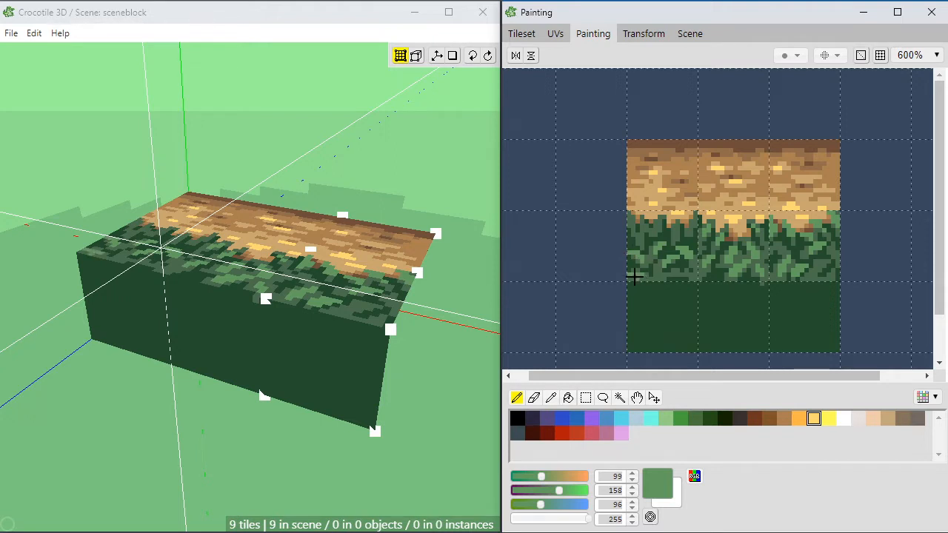
alt+click(636, 273)
click(629, 274)
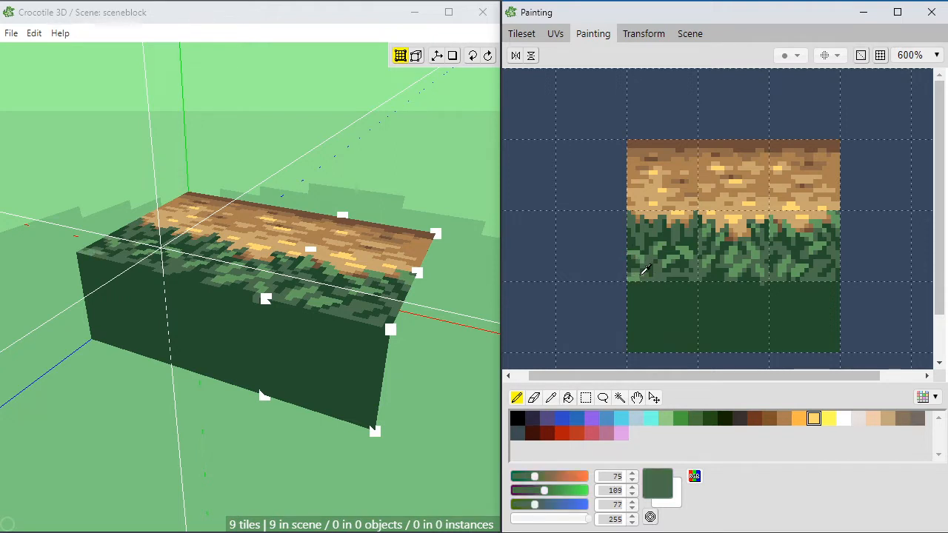
alt+click(638, 278)
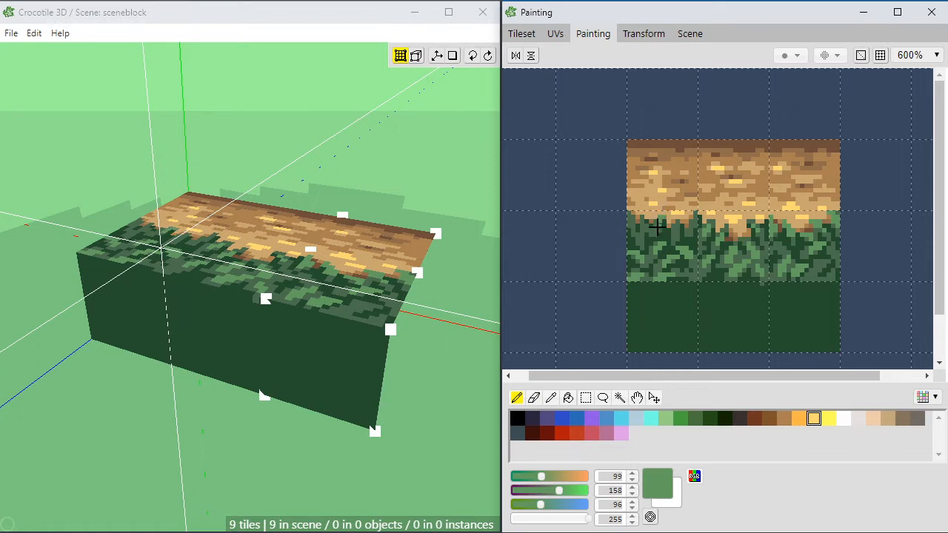
Step: Refine the leaf tips along the left leaf tile's top edge with lighter green (99, 158, 96) and muted green (75, 109, 77)
alt+click(662, 226)
alt+click(664, 218)
alt+click(653, 228)
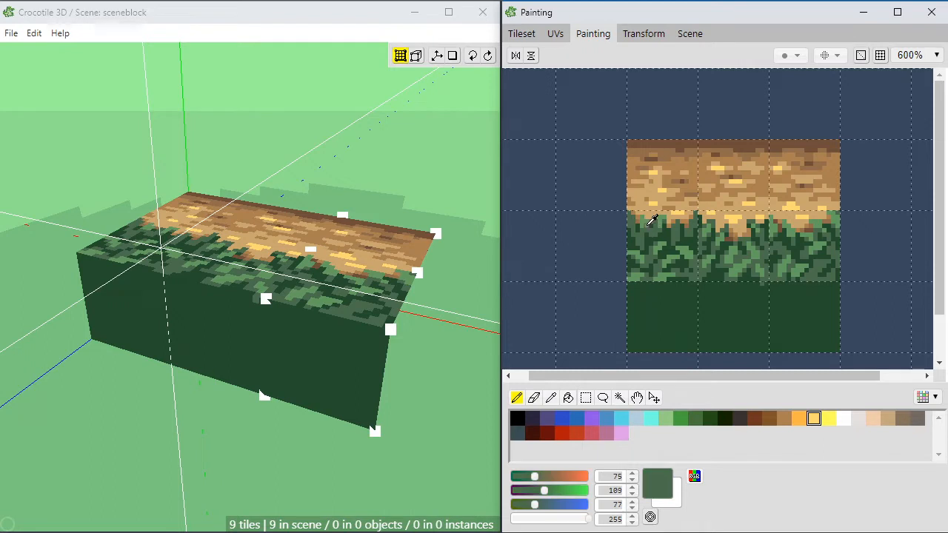
alt+click(654, 224)
alt+click(647, 226)
alt+click(648, 220)
alt+click(644, 226)
alt+click(639, 234)
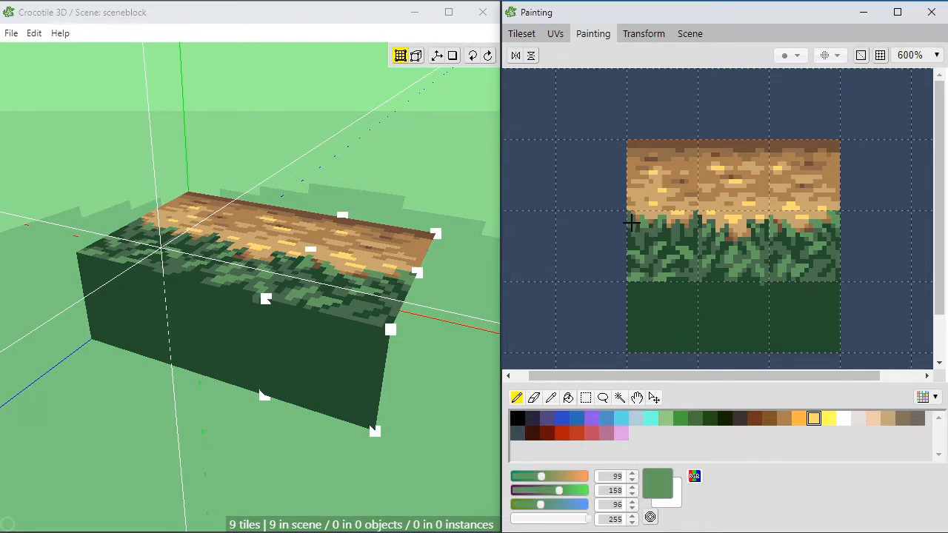
Step: Add lighter green (99, 158, 96) and muted green (75, 109, 77) leaf pixels to the left and middle leaf tiles
click(677, 225)
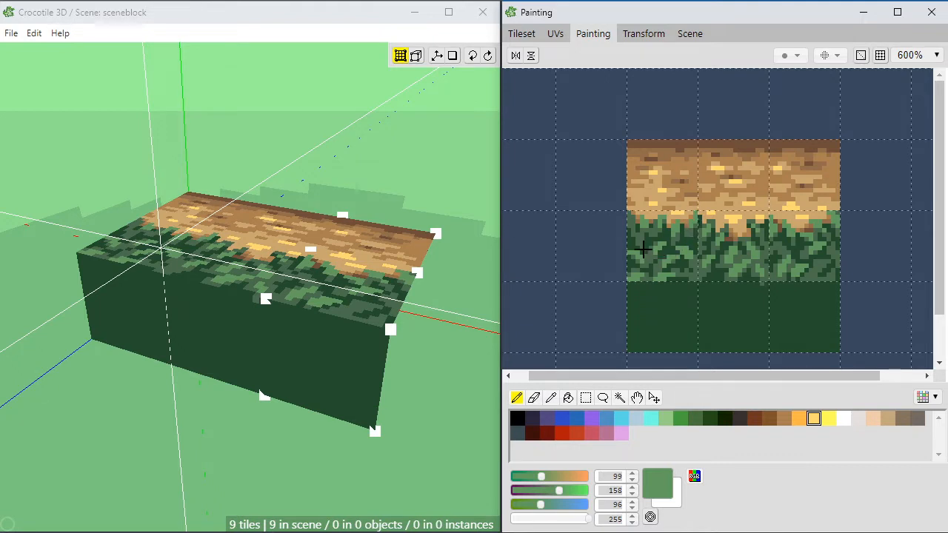
alt+click(689, 229)
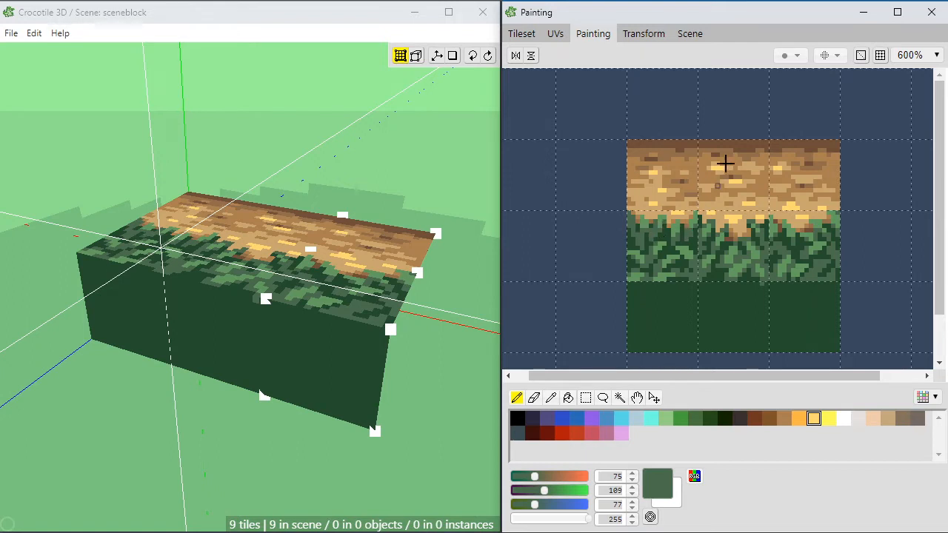
alt+click(687, 244)
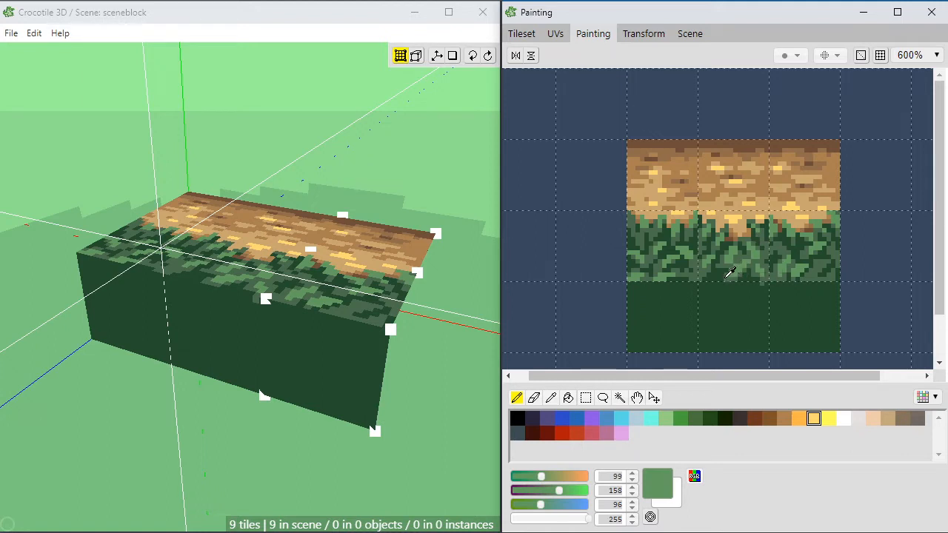
alt+click(729, 272)
alt+click(727, 259)
alt+click(727, 260)
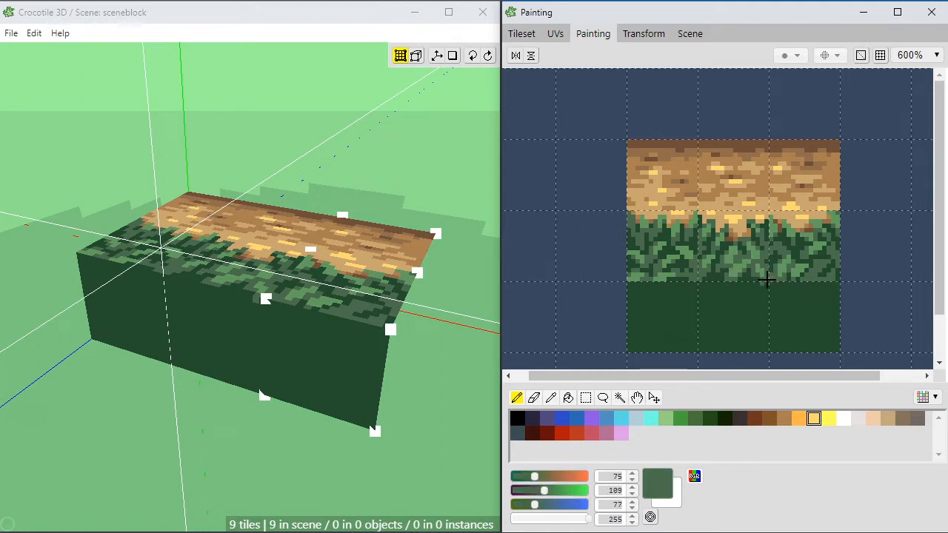
Step: Touch up the lower leaves around the tile seams with muted green (75, 109, 77) and dark green (36, 77, 46)
alt+click(762, 279)
alt+click(762, 273)
alt+click(773, 286)
alt+click(780, 275)
alt+click(779, 260)
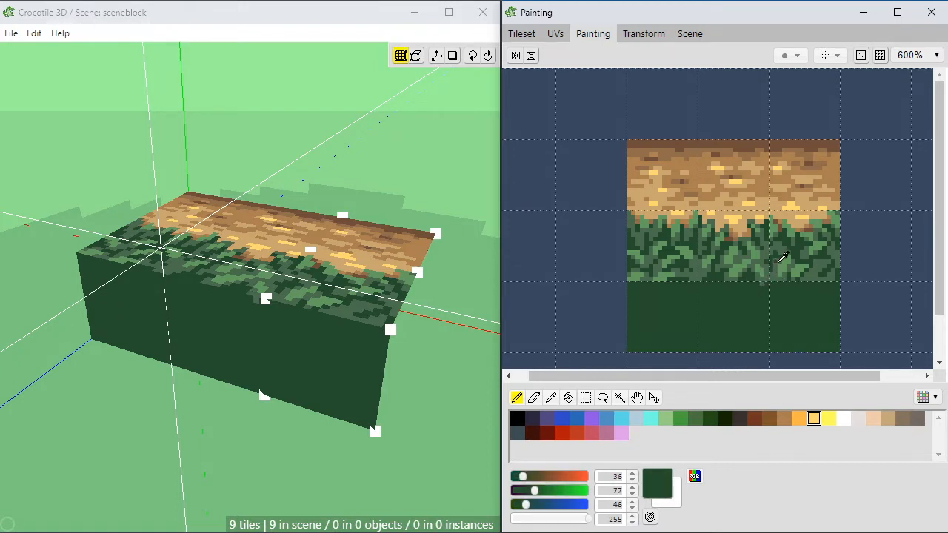
alt+click(726, 271)
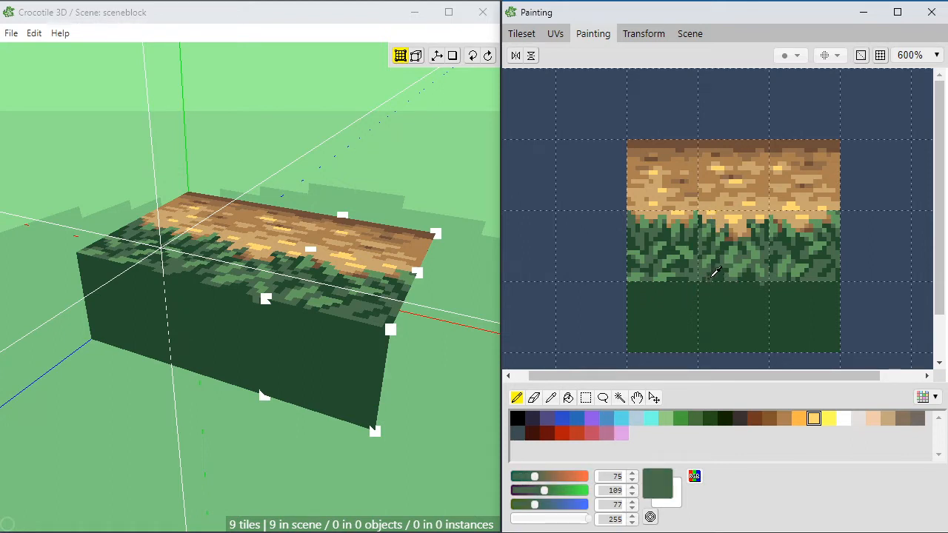
alt+click(716, 275)
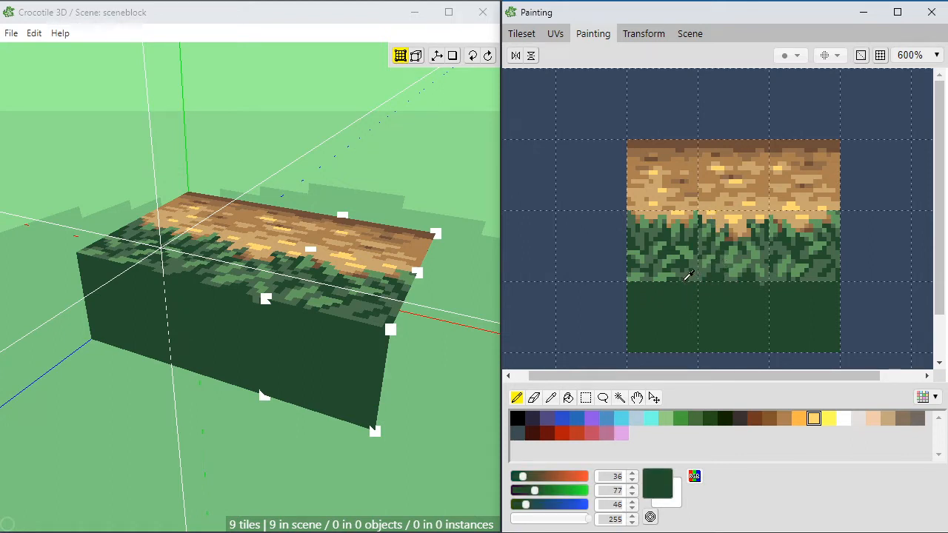
alt+click(683, 270)
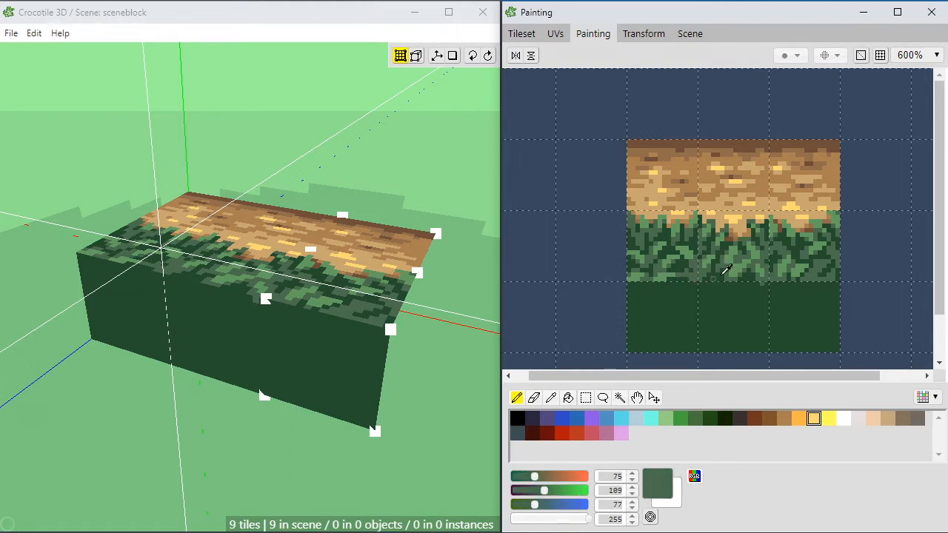
Step: Paint a muted green (75, 109, 77) leaf clump at the bottom-left tile's upper edge, shaping it with dark green (36, 77, 46)
drag(687, 293, 677, 293)
alt+click(697, 285)
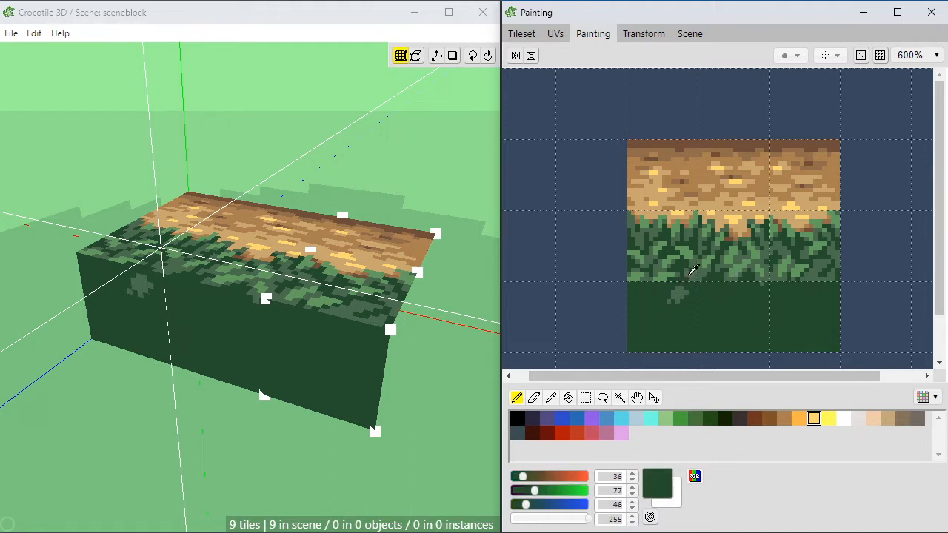
alt+click(690, 271)
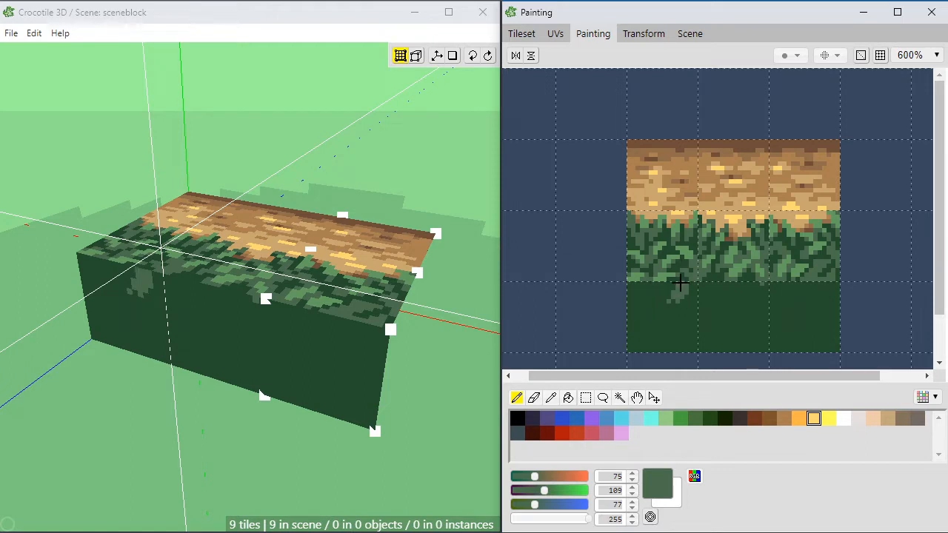
alt+click(693, 286)
alt+click(690, 280)
mouse_move(677, 293)
mouse_down()
mouse_move(666, 306)
mouse_move(658, 288)
mouse_up()
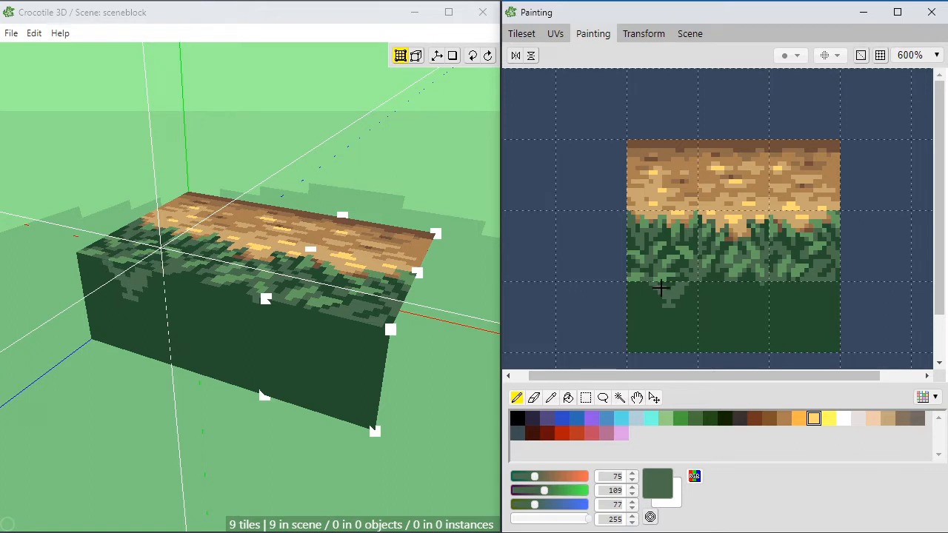
Step: Sample the lighter green (99, 158, 96) and add highlights to the leaf clump in the bottom-left tile
alt+click(668, 278)
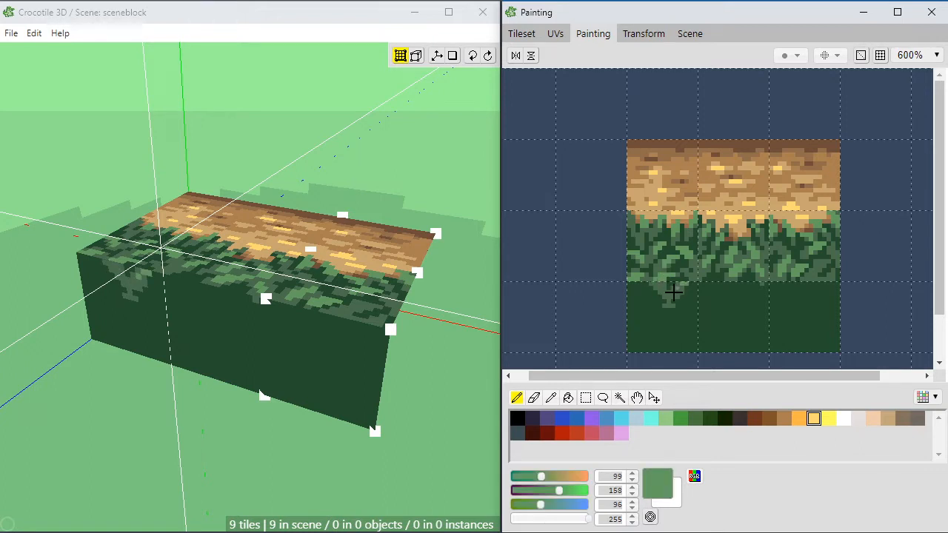
drag(681, 288, 670, 298)
alt+click(669, 292)
alt+click(676, 291)
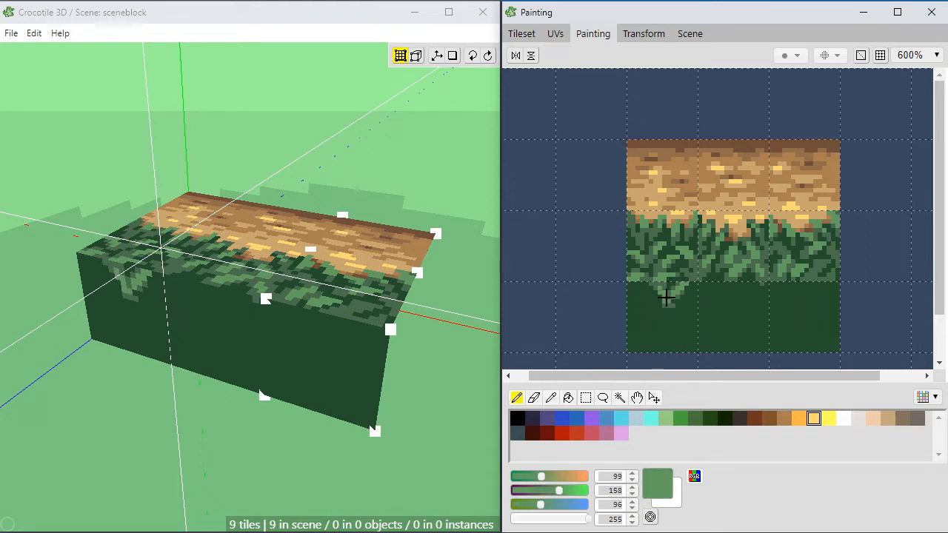
alt+click(670, 300)
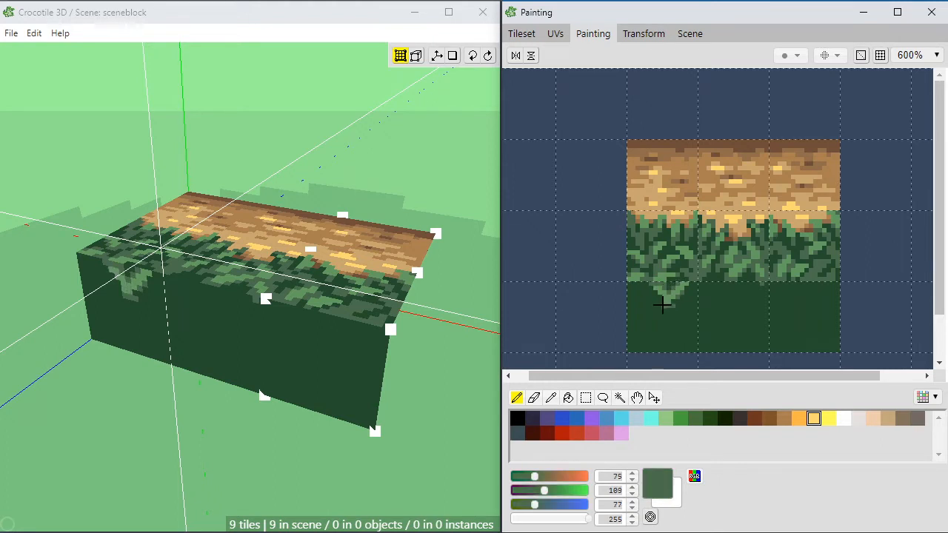
Step: Extend the leaf clump down and to the right with muted green (75, 109, 77) and lighter green (99, 158, 96) pixels
click(677, 307)
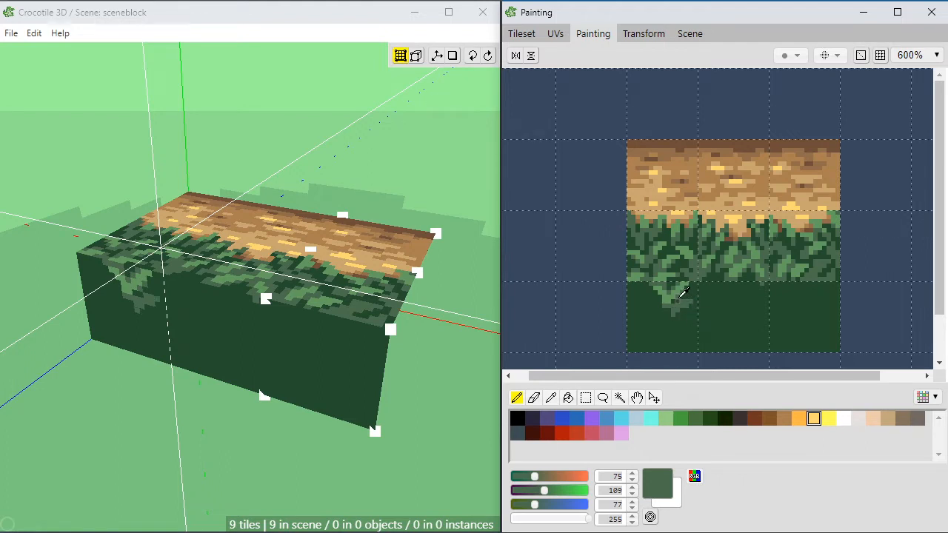
alt+click(681, 296)
click(682, 306)
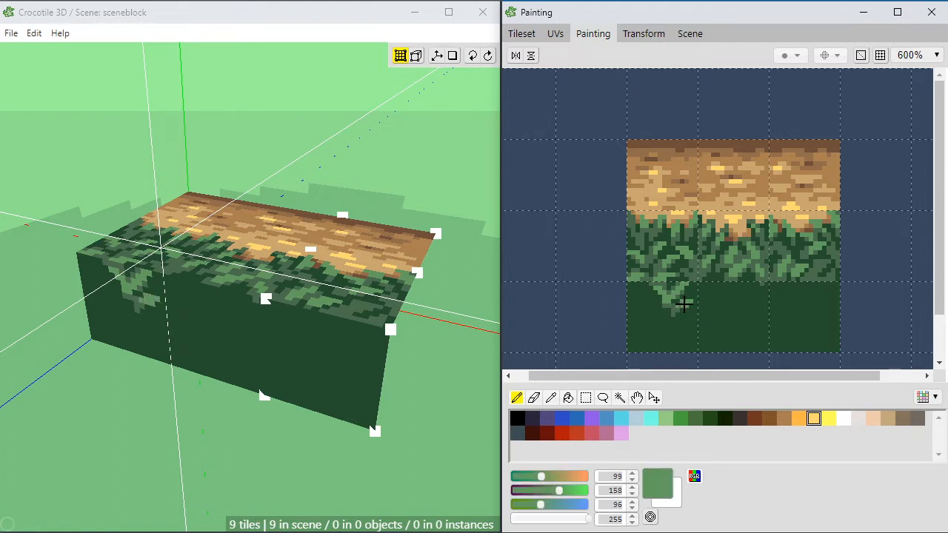
alt+click(681, 301)
alt+click(691, 300)
alt+click(678, 305)
alt+click(670, 301)
alt+click(673, 302)
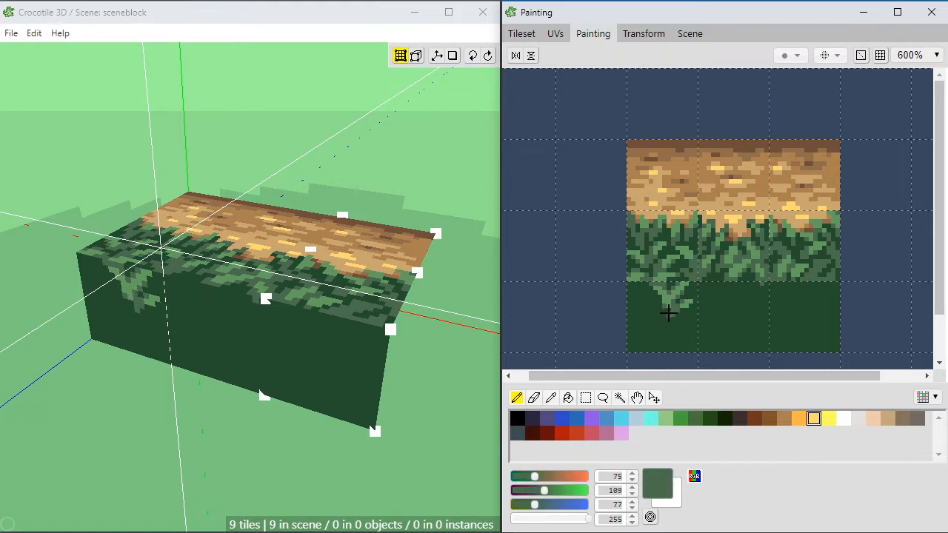
Step: Extend the leaf clump's lower left side with muted green (75, 109, 77) and lighter green (99, 158, 96) leaves
drag(665, 319, 646, 301)
alt+click(649, 303)
alt+click(650, 304)
click(643, 306)
alt+click(669, 295)
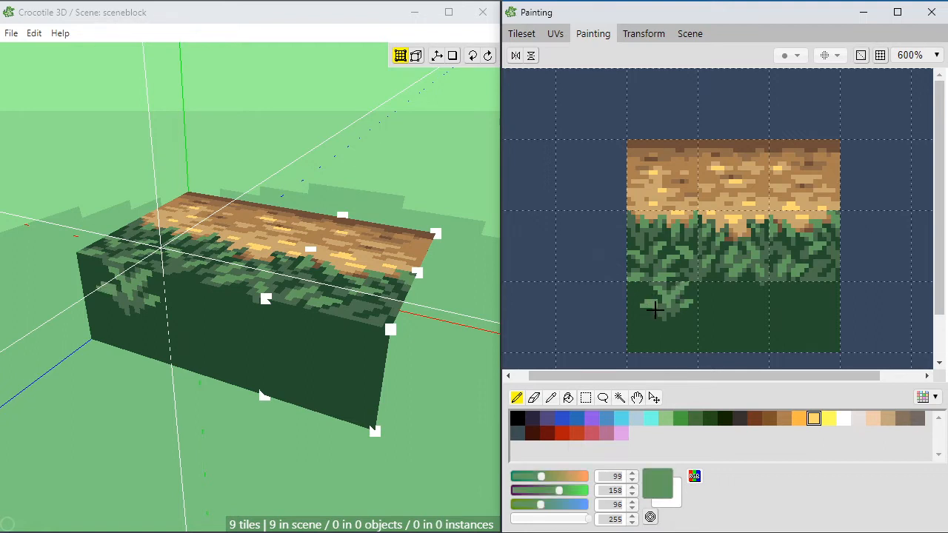
Step: Check the leaf clump on the block's front face and add muted green (75, 109, 77) pixels at its lower right
drag(711, 307, 701, 278)
alt+click(705, 192)
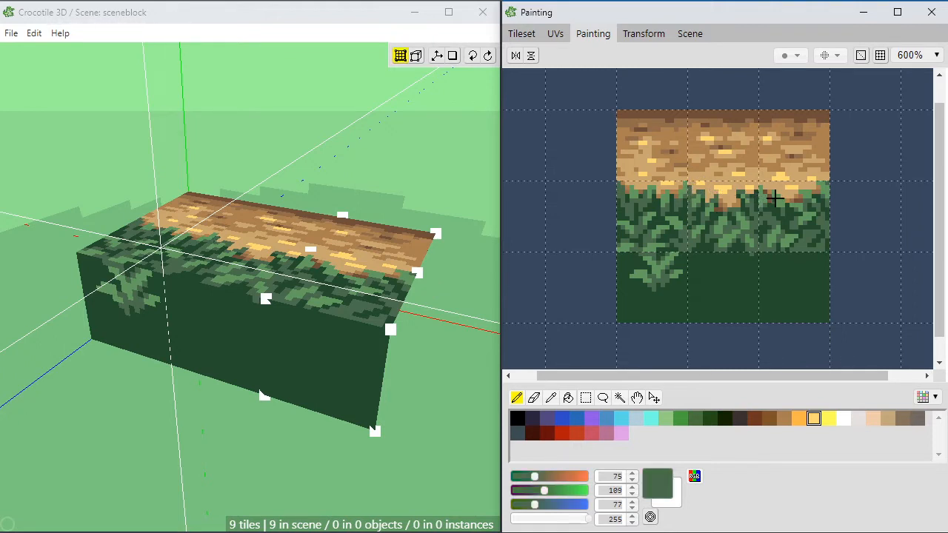
mouse_move(639, 265)
middle_down()
mouse_move(689, 233)
mouse_move(698, 239)
middle_up()
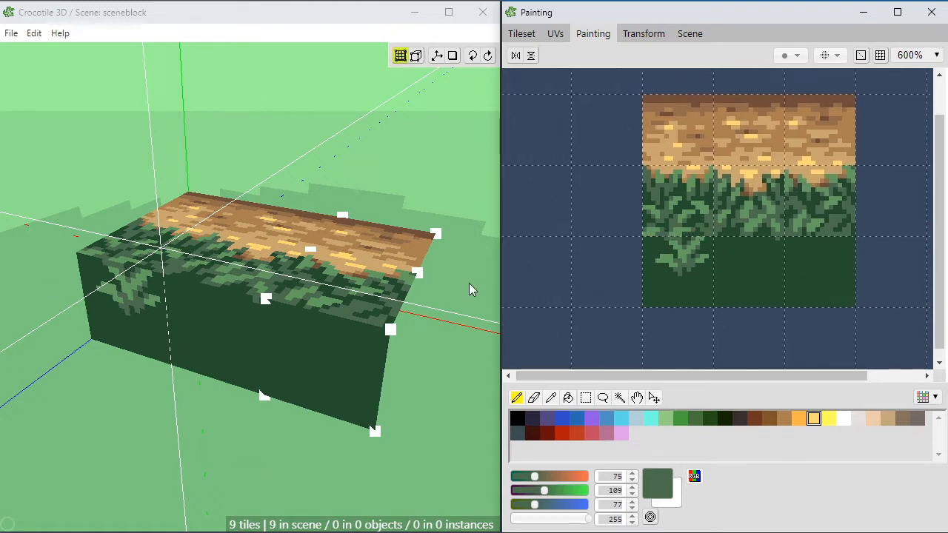
key(space)
drag(231, 367, 282, 364)
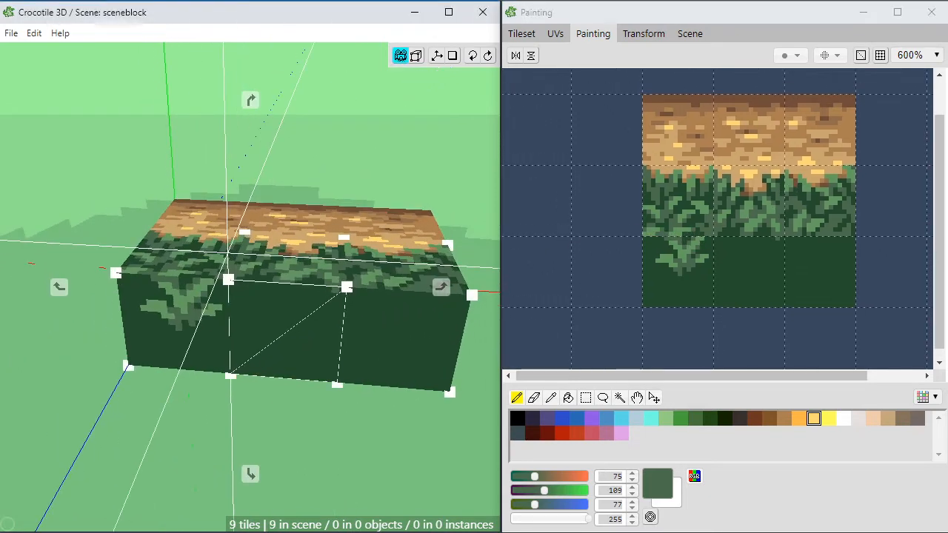
key(space)
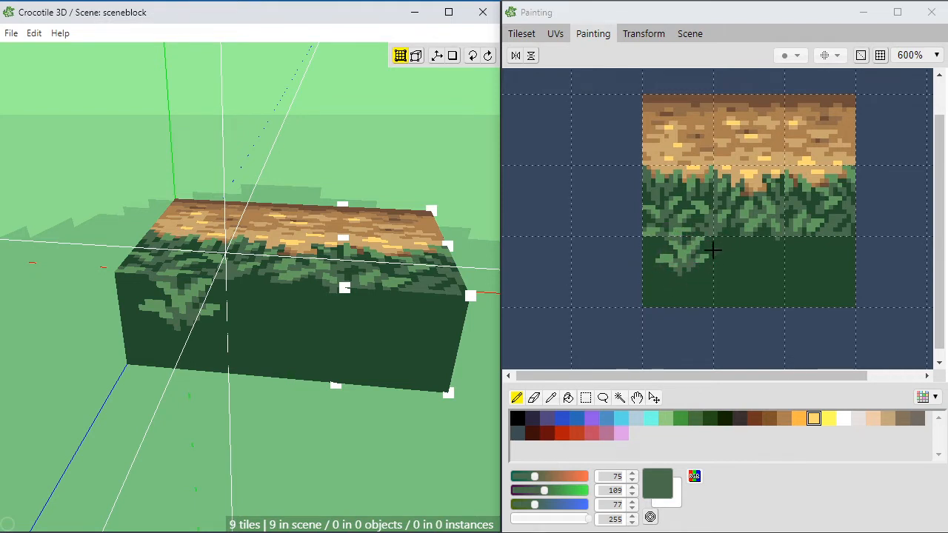
click(288, 321)
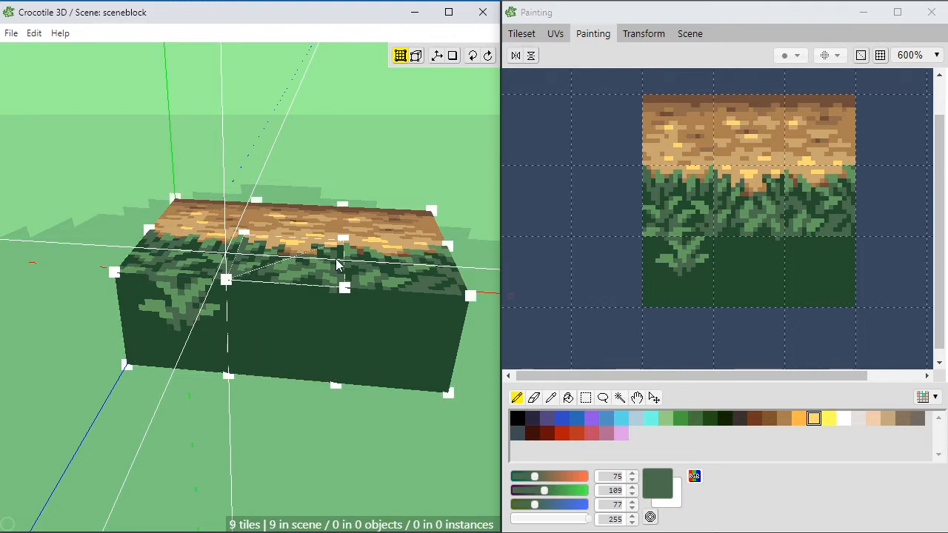
click(693, 259)
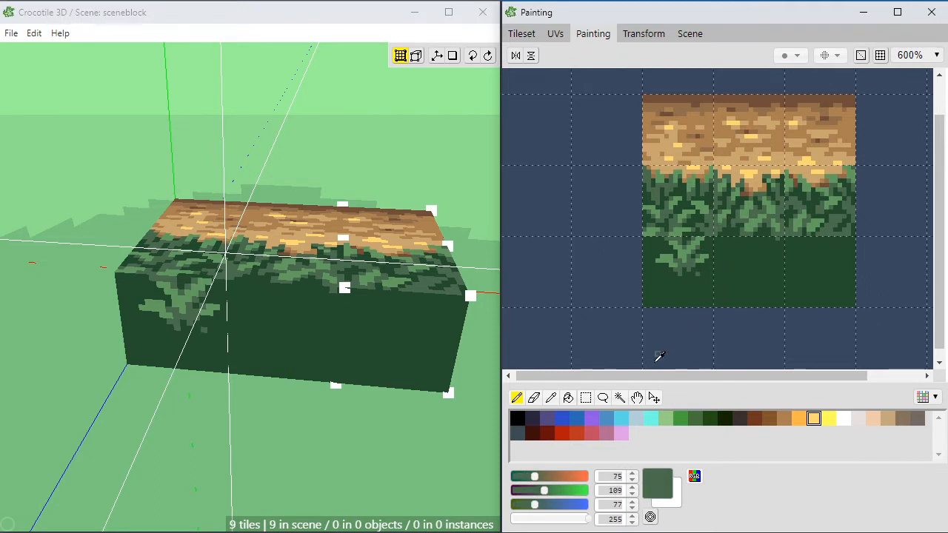
alt+click(722, 300)
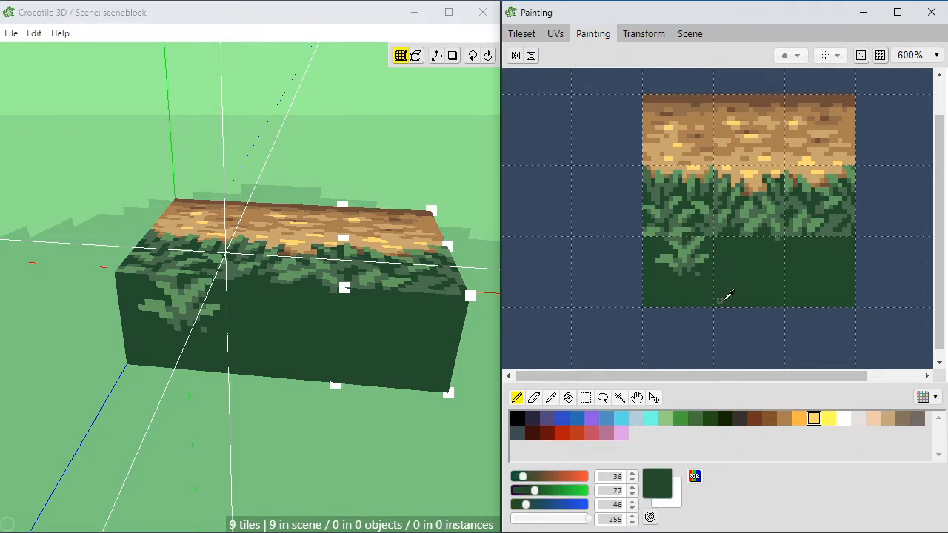
Step: Paint a brown patch across the seam of the bottom-left and bottom-middle tiles and refill it with dark brown (62, 40, 33)
click(755, 419)
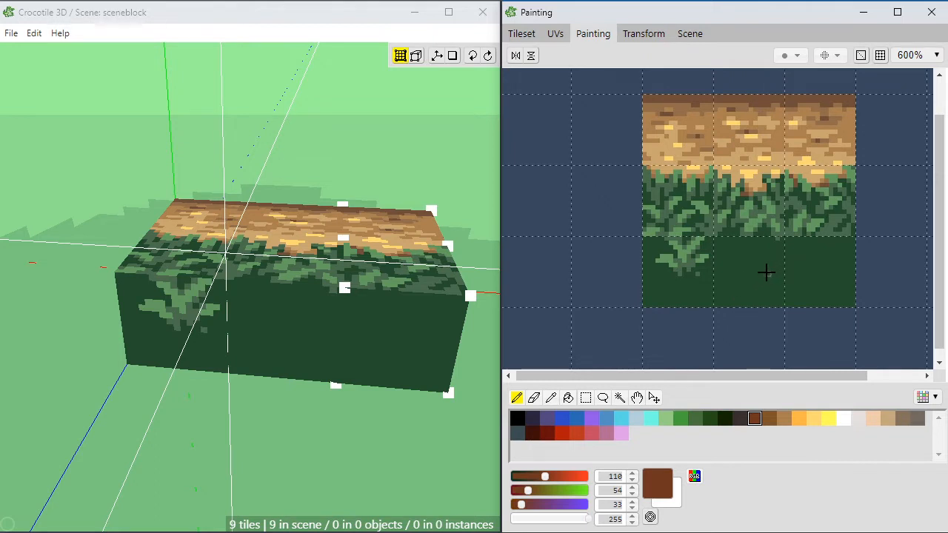
mouse_move(723, 268)
mouse_down()
mouse_move(725, 283)
mouse_move(711, 281)
mouse_move(718, 271)
mouse_move(688, 296)
mouse_move(721, 275)
mouse_move(720, 288)
mouse_up()
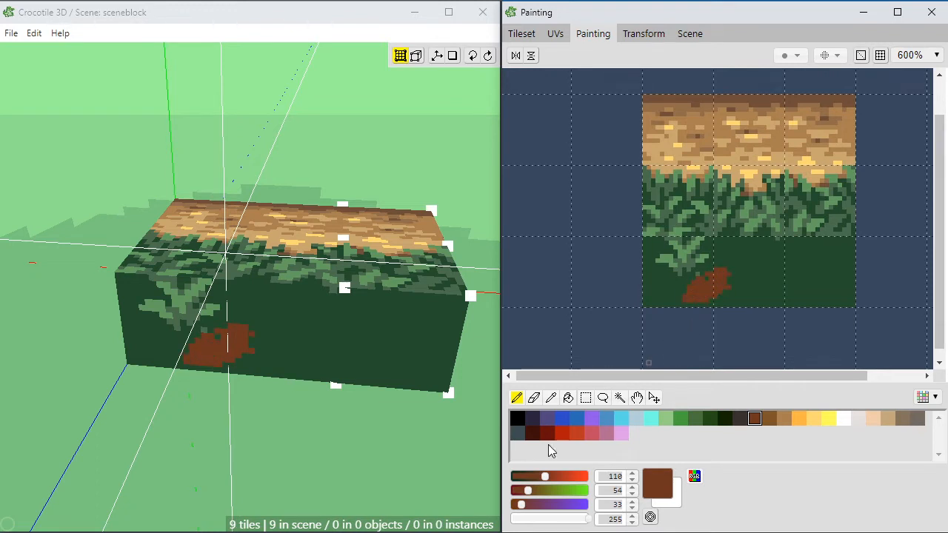
drag(545, 476, 524, 490)
click(568, 398)
click(703, 289)
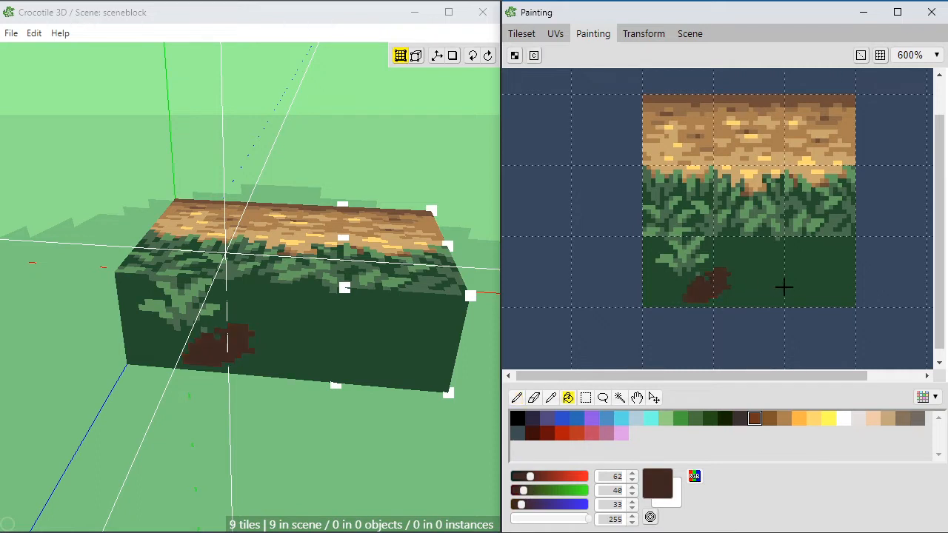
Step: Widen the dark brown patch in the bottom-left tile and paint a rough black band across the bottom row of tiles
key(b)
mouse_move(717, 291)
mouse_down()
mouse_move(681, 309)
mouse_move(657, 303)
mouse_move(693, 288)
mouse_move(668, 286)
mouse_move(702, 285)
mouse_move(717, 267)
mouse_move(646, 271)
mouse_up()
click(516, 419)
click(673, 285)
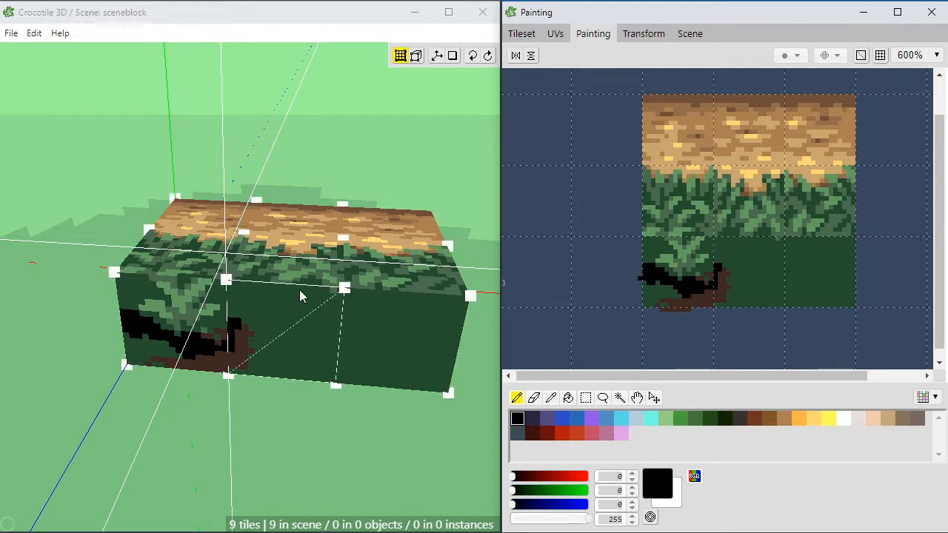
mouse_move(724, 277)
mouse_down()
mouse_move(729, 264)
mouse_move(747, 280)
mouse_move(791, 273)
mouse_move(788, 284)
mouse_move(794, 265)
mouse_move(806, 280)
mouse_move(833, 274)
mouse_move(820, 287)
mouse_move(855, 272)
mouse_move(840, 287)
mouse_move(754, 282)
mouse_move(700, 300)
mouse_move(650, 286)
mouse_move(666, 291)
mouse_up()
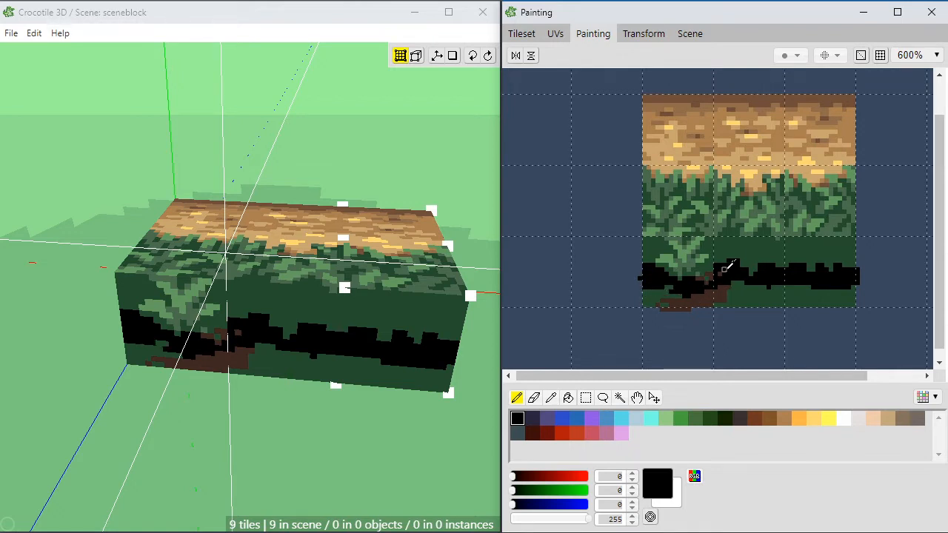
Step: Sample dark brown (62, 40, 33) and paint upright stems along the black band in the bottom-middle tile
right_click(736, 247)
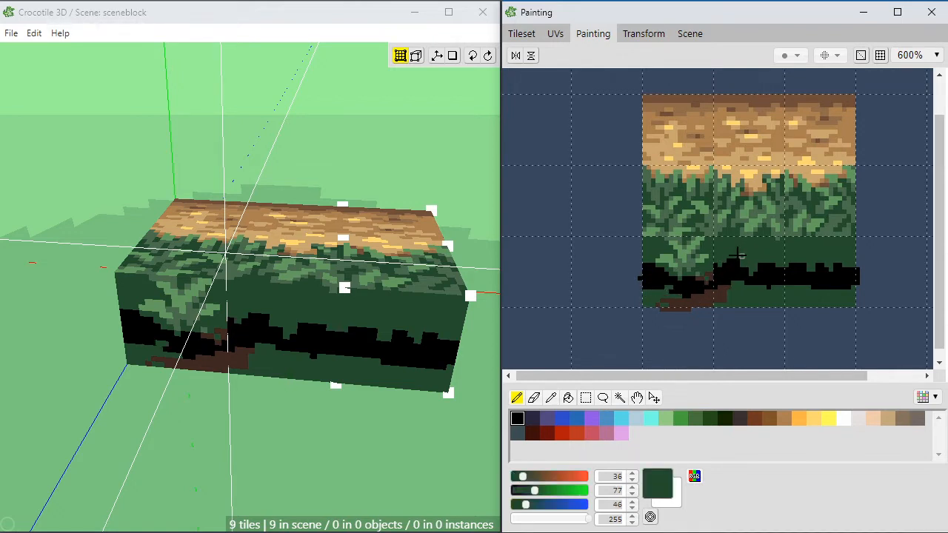
right_click(716, 275)
mouse_move(717, 274)
mouse_down()
mouse_move(740, 260)
mouse_move(729, 256)
mouse_move(745, 277)
mouse_move(756, 256)
mouse_move(778, 274)
mouse_move(775, 252)
mouse_move(749, 265)
mouse_move(724, 253)
mouse_move(737, 260)
mouse_move(730, 266)
mouse_up()
click(733, 262)
alt+click(734, 269)
alt+click(724, 261)
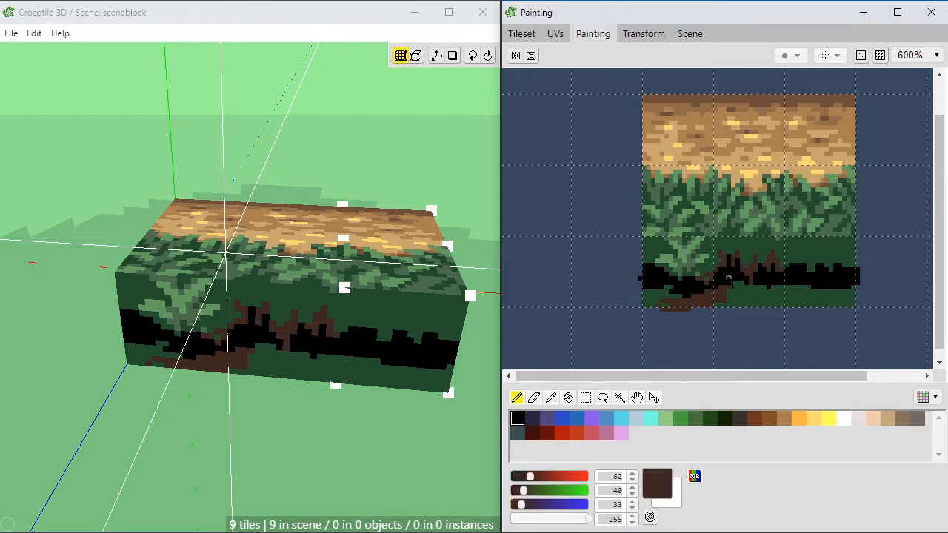
Step: Refine the stems on the left side of the bottom-middle tile with dark brown and black pixels
alt+click(723, 269)
alt+click(724, 259)
alt+click(718, 258)
alt+click(725, 263)
click(724, 273)
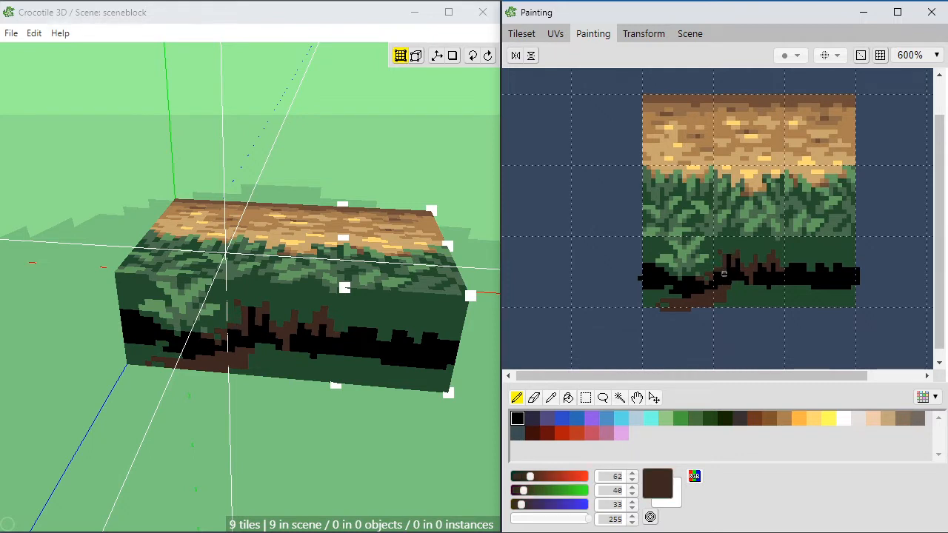
Step: Cut black gaps between the stems on the right side of the bottom-middle tile and touch up their dark brown edges
alt+click(762, 276)
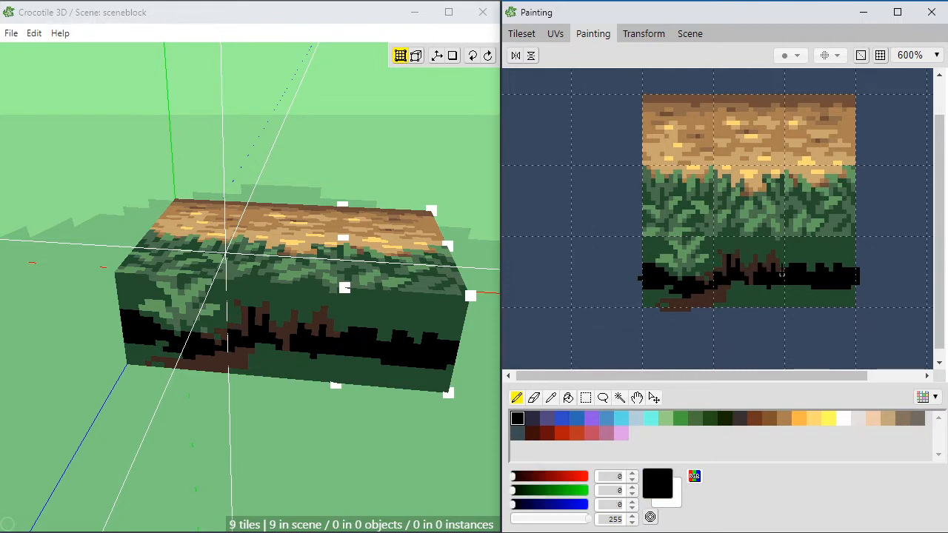
alt+click(770, 264)
alt+click(759, 273)
click(753, 271)
alt+click(763, 272)
click(763, 277)
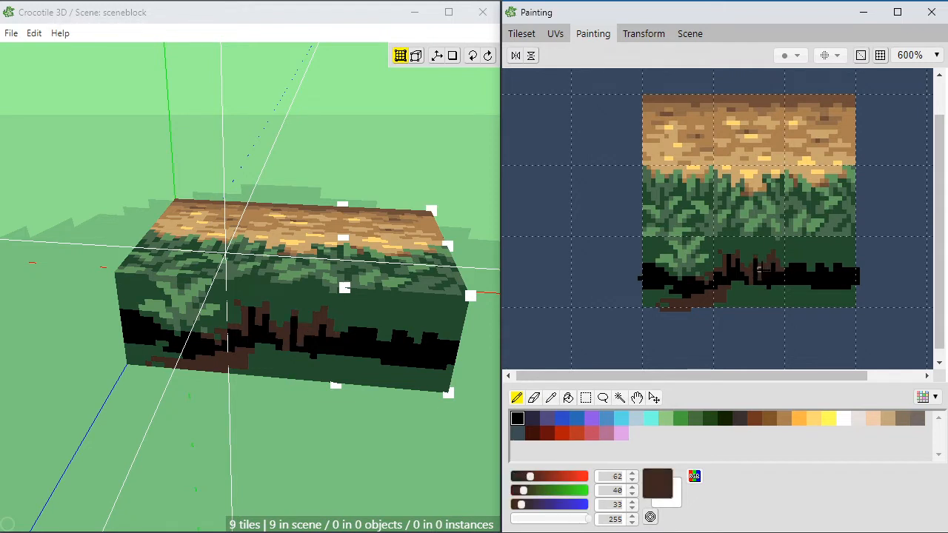
alt+click(773, 274)
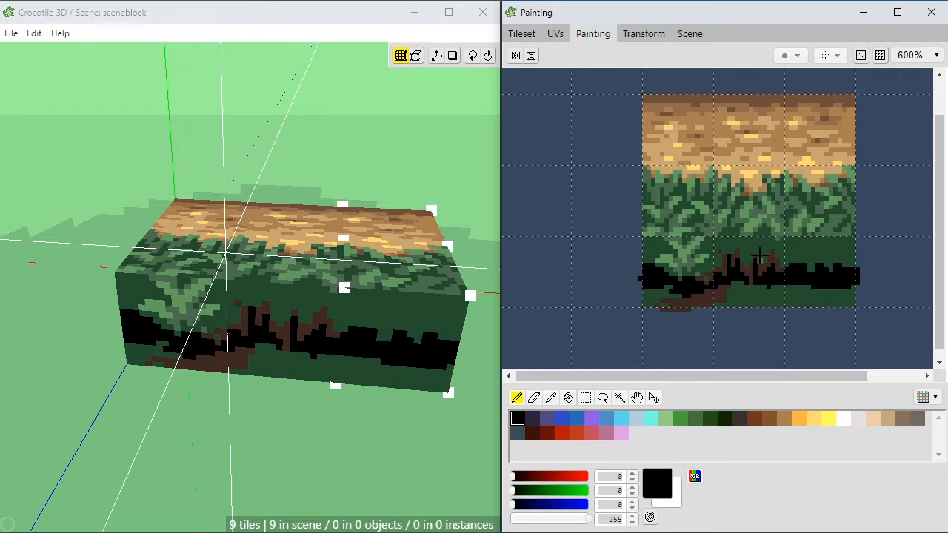
Step: Trim the central stem's top with dark green (36, 77, 46) and paint dark brown (62, 40, 33) branches above it
alt+click(763, 255)
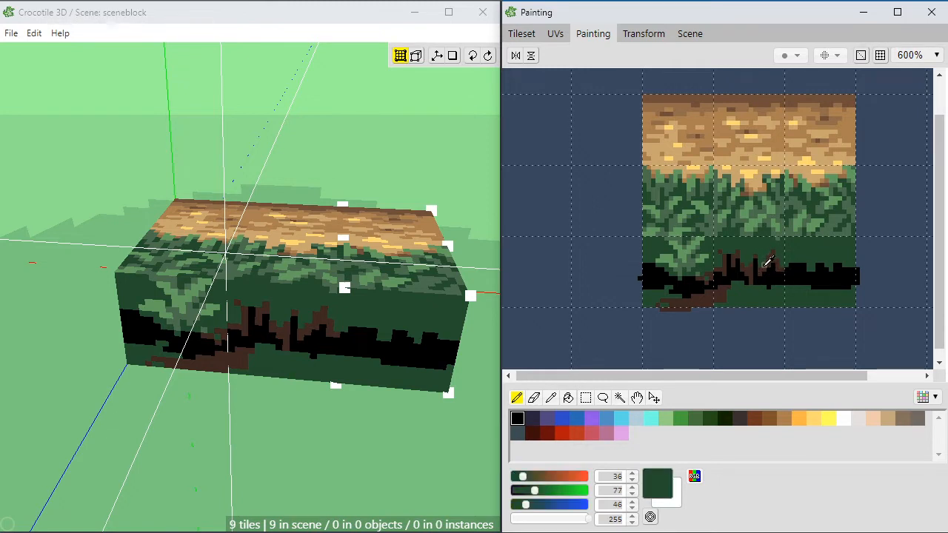
alt+click(758, 260)
mouse_move(758, 259)
mouse_down()
mouse_move(773, 246)
mouse_move(749, 247)
mouse_up()
click(756, 250)
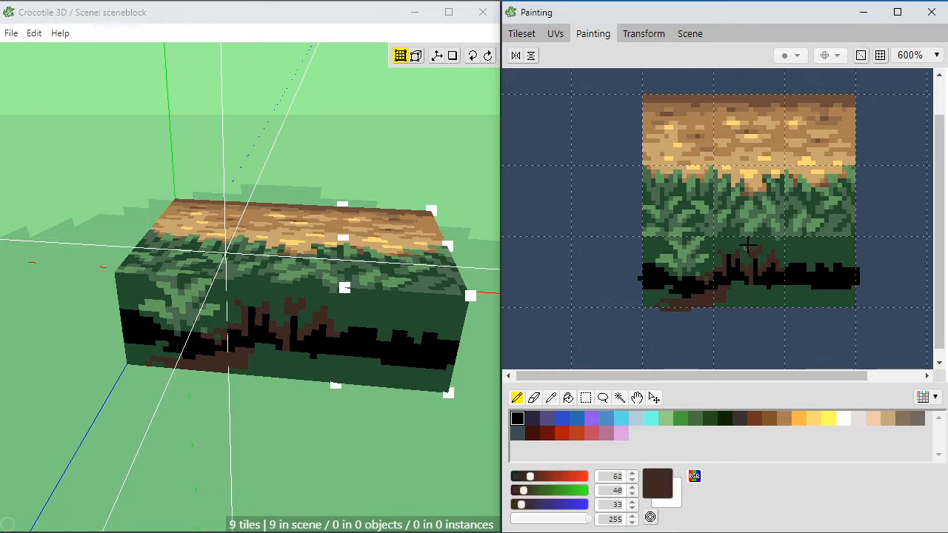
click(754, 264)
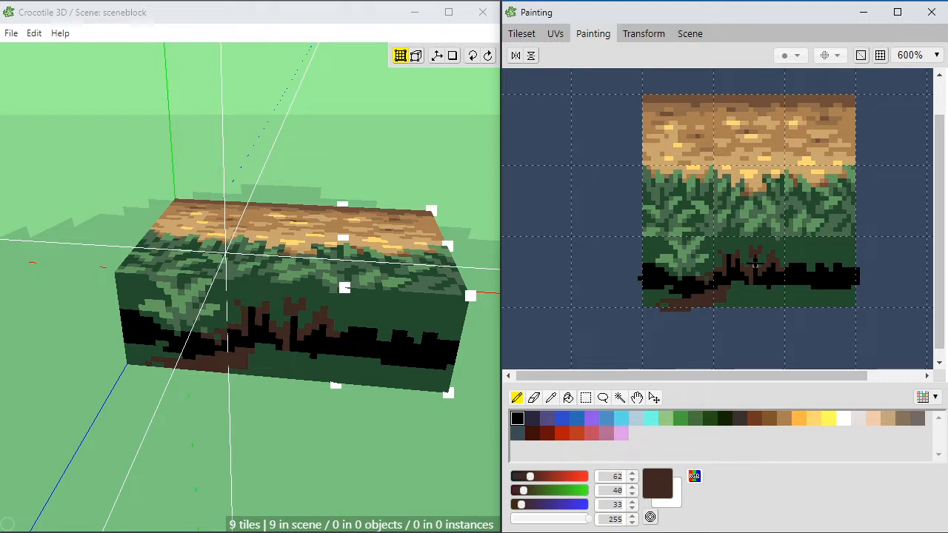
Step: Extend the leaf clump's lower right tip over the black band with muted green (75, 109, 77)
alt+click(699, 274)
click(699, 274)
alt+click(700, 276)
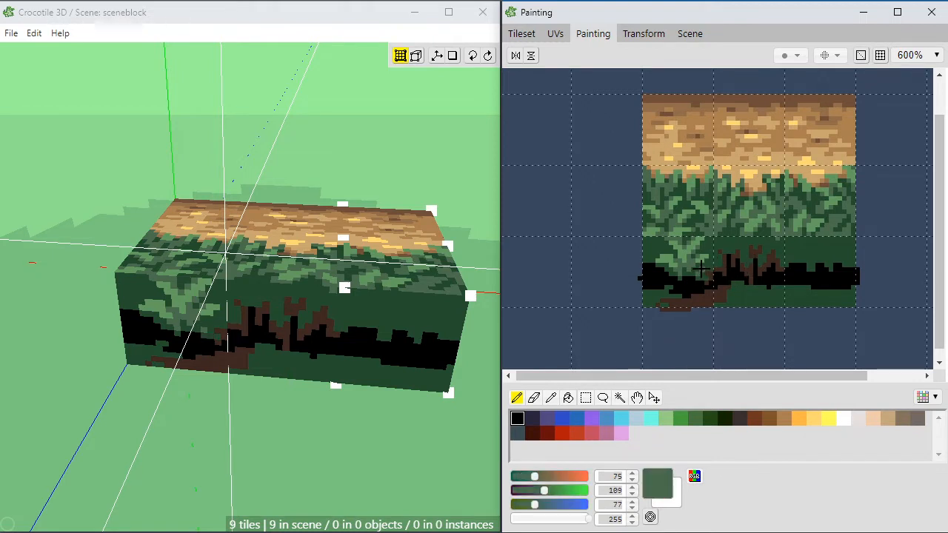
click(701, 277)
click(702, 281)
alt+click(718, 271)
Step: Touch up the area between the leaf tip and the stems with dark brown (62, 40, 33) and black pixels
click(708, 281)
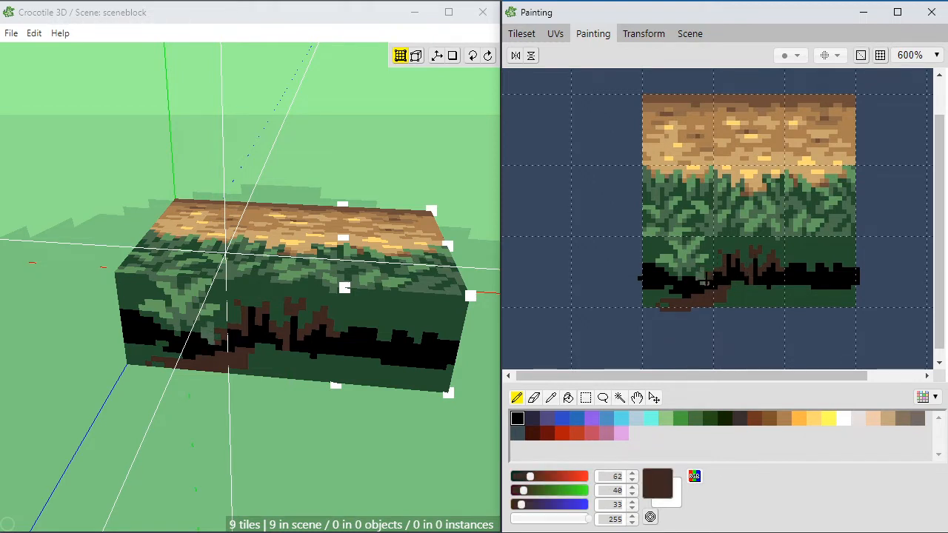
alt+click(713, 263)
click(707, 277)
alt+click(717, 272)
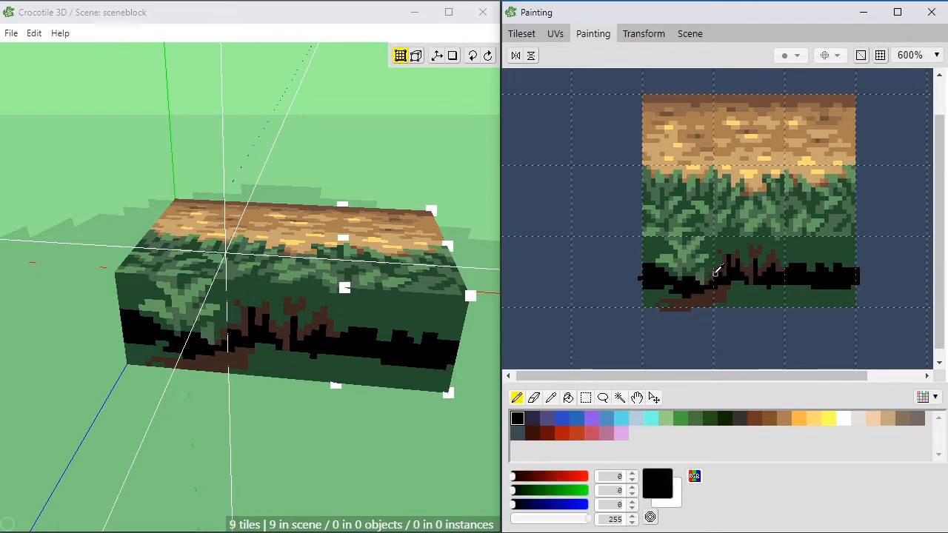
click(703, 275)
alt+click(717, 274)
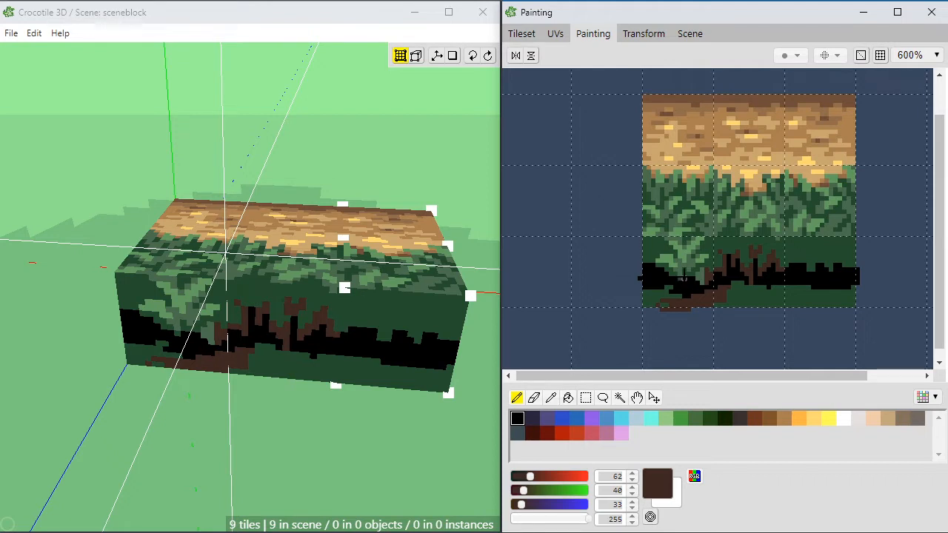
Step: Touch up the black band below the left leaf clump with dark brown (62, 40, 33), dark green (36, 77, 46) and black pixels
mouse_move(671, 278)
mouse_down()
mouse_move(663, 284)
mouse_move(671, 282)
mouse_up()
right_click(693, 269)
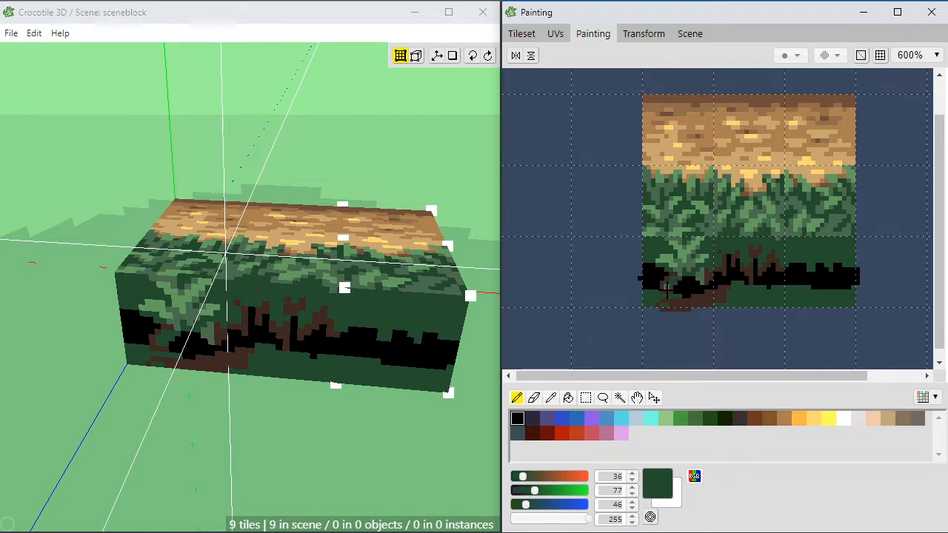
right_click(663, 287)
right_click(672, 291)
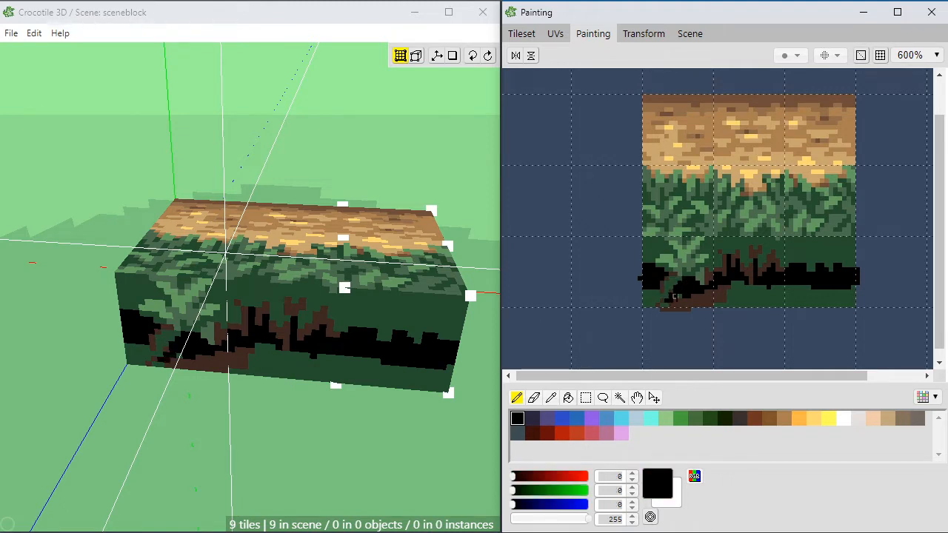
Step: Cut black gaps into the dark brown (62, 40, 33) patch along the lower edge of the bottom-left tile
right_click(681, 300)
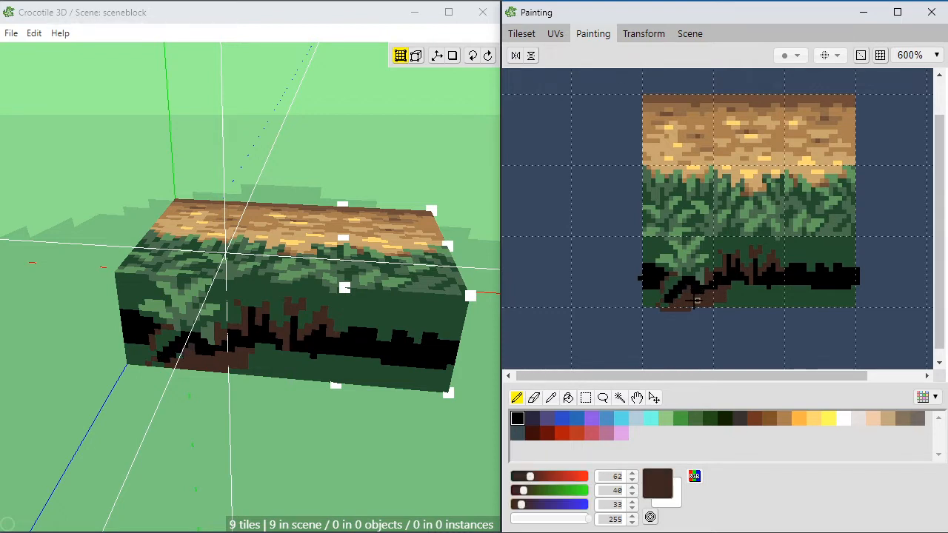
right_click(685, 291)
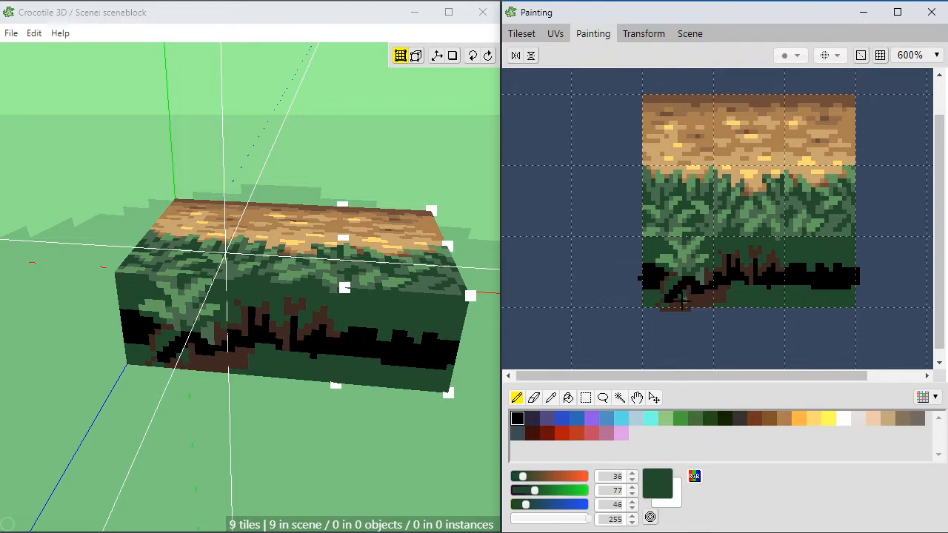
right_click(688, 299)
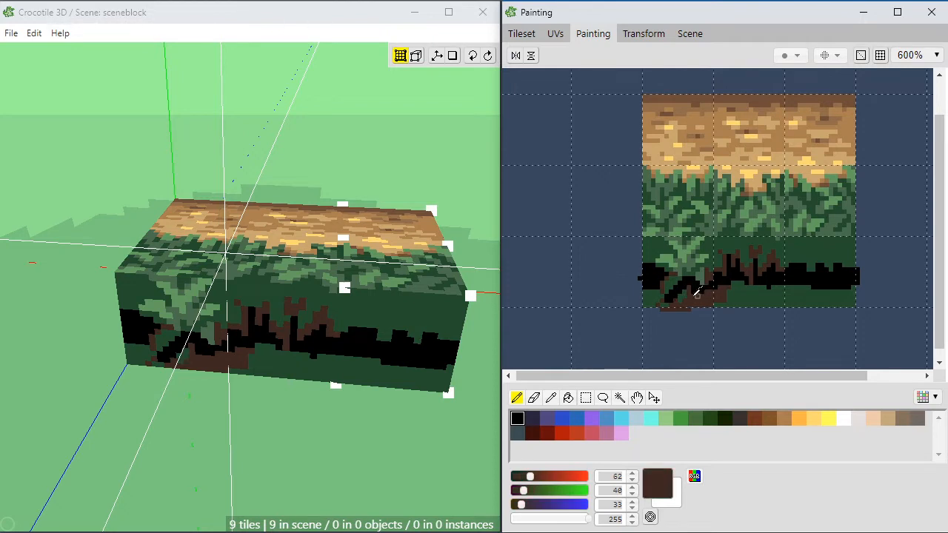
right_click(698, 285)
right_click(681, 296)
drag(681, 296, 683, 304)
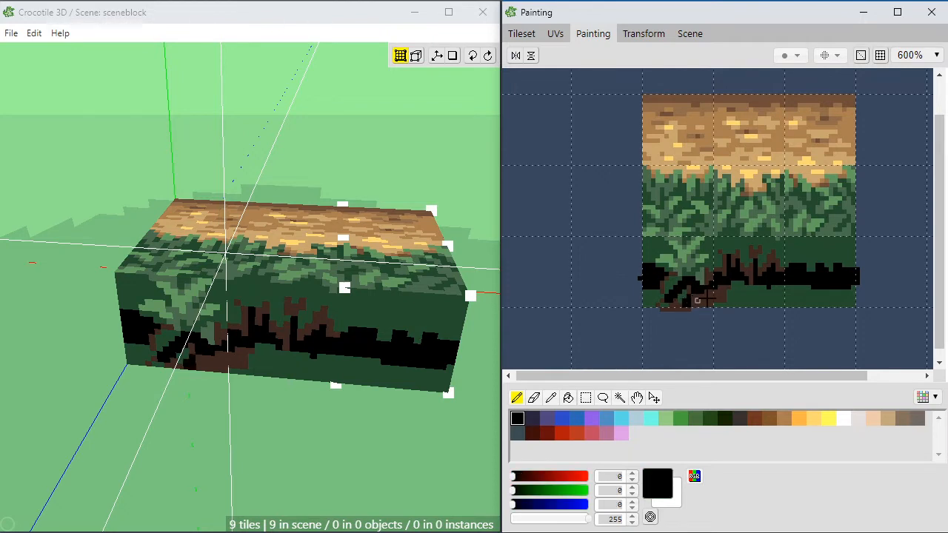
Step: Extend the left leaf clump's lower tips over the dark stems with muted green (75, 109, 77) and light green (99, 158, 96) pixels
right_click(675, 275)
right_click(684, 267)
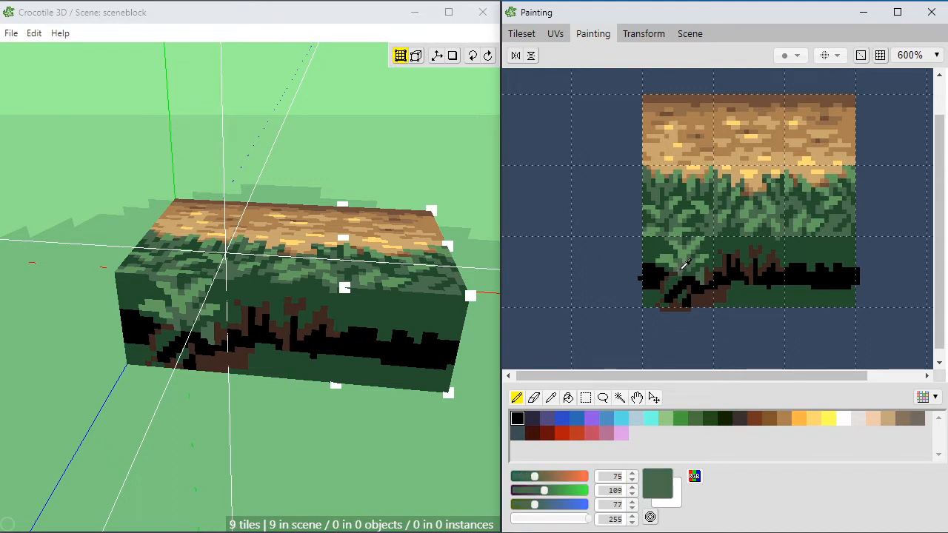
drag(669, 285, 674, 290)
click(677, 283)
right_click(674, 255)
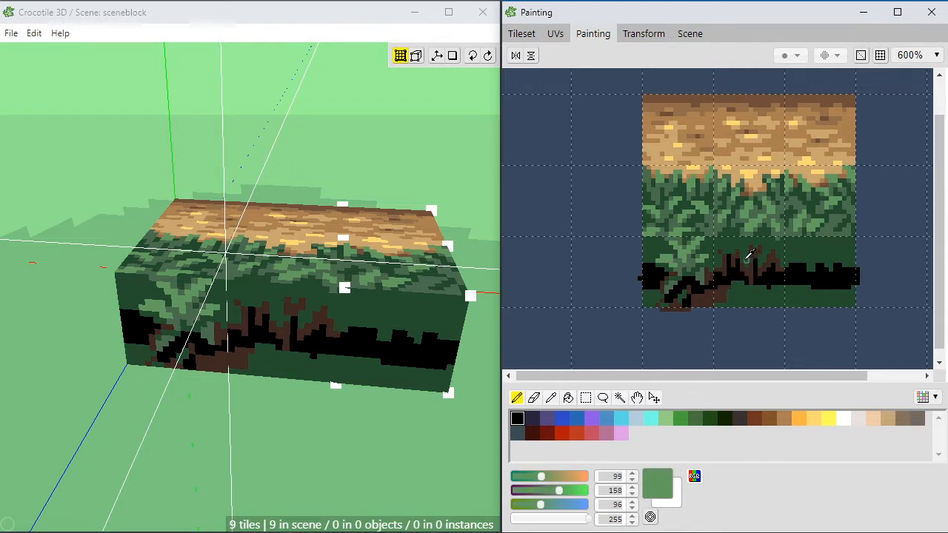
alt+click(701, 274)
Step: Paint a small muted green (75, 109, 77) leaf between the right-hand branches of the bottom-middle tile
drag(767, 257, 764, 253)
alt+click(777, 247)
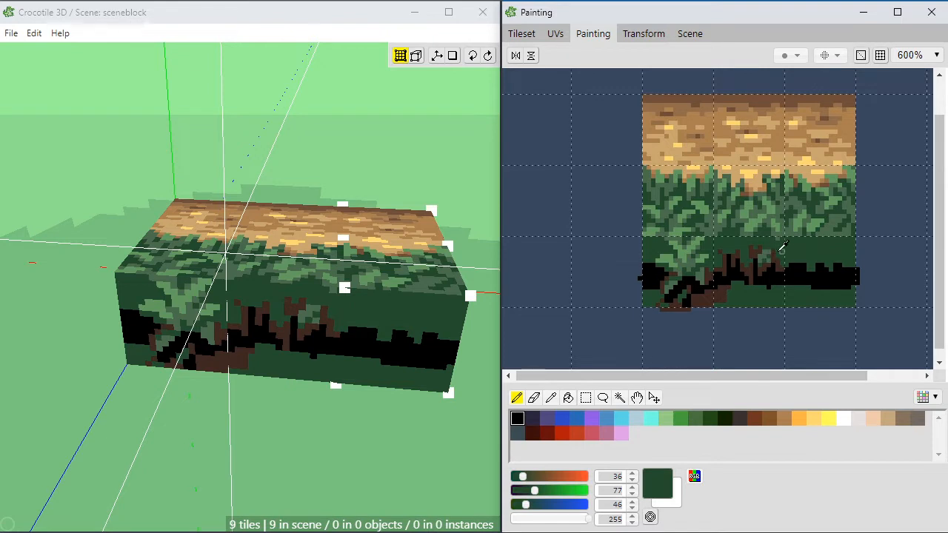
alt+click(770, 249)
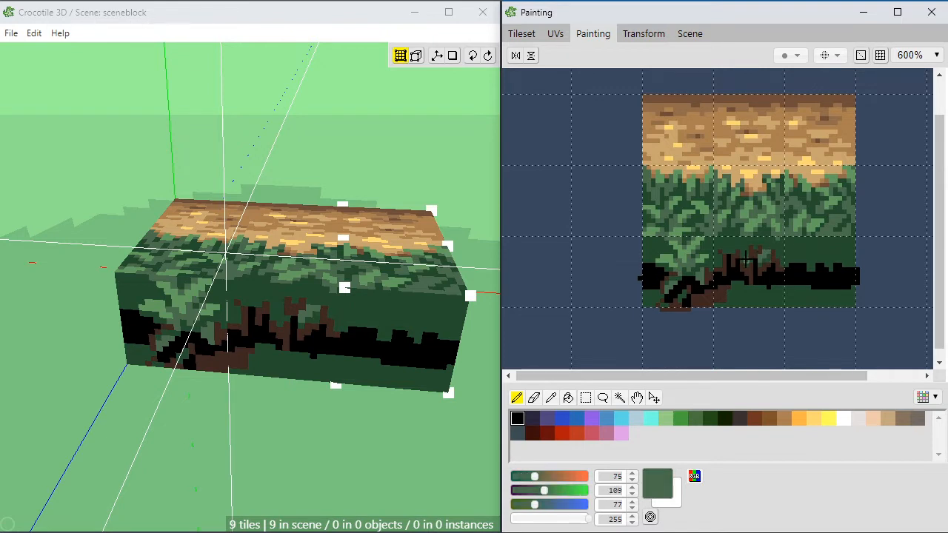
Step: Add muted green (75, 109, 77) leaves around the central and left-hand branches of the bottom-middle tile
drag(745, 259, 746, 252)
click(742, 252)
click(743, 248)
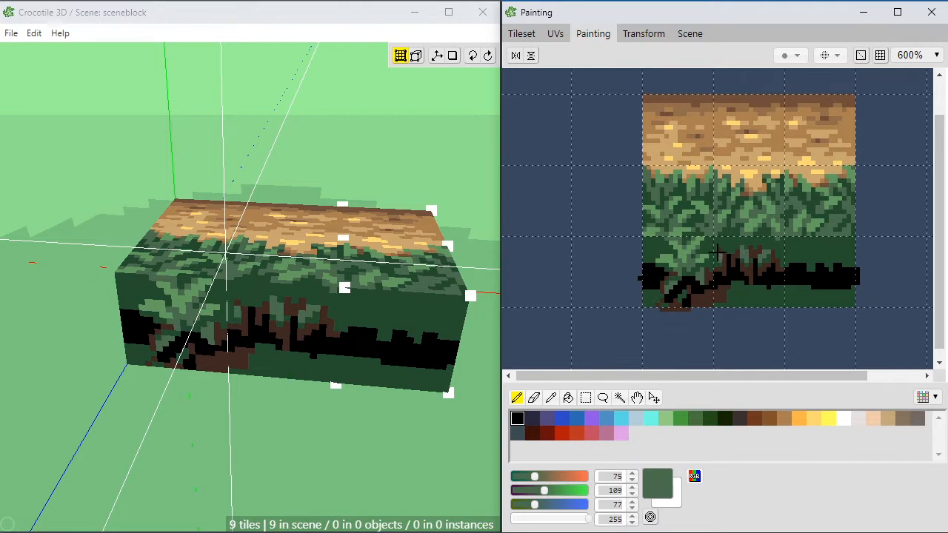
drag(722, 258, 728, 265)
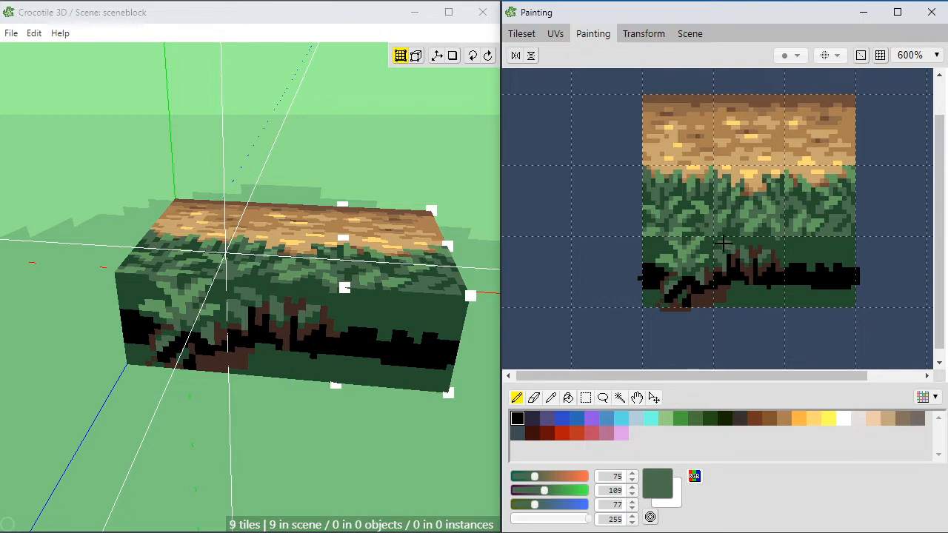
alt+click(728, 248)
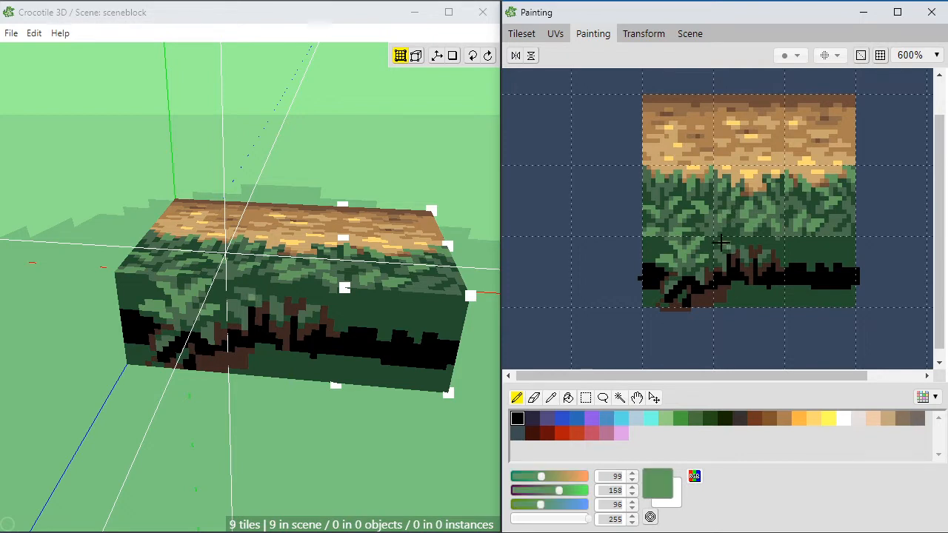
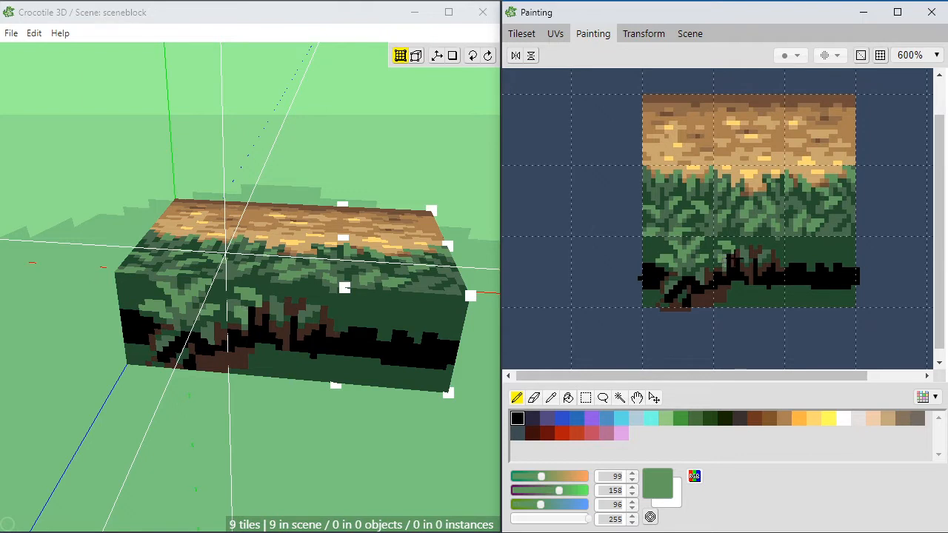
Step: Paint a muted green (75, 109, 77) and light green (99, 158, 96) leaf along the bottom-middle tile's right edge
right_click(732, 240)
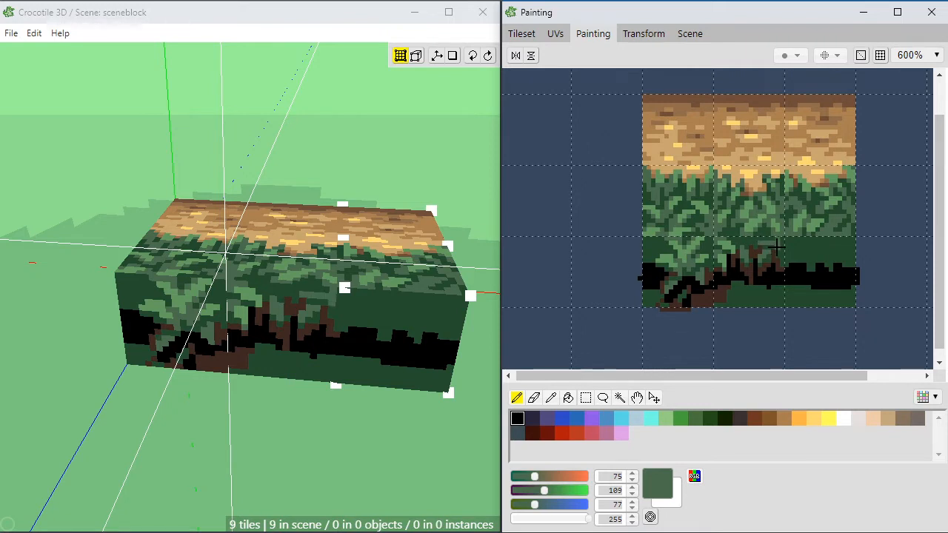
mouse_move(777, 247)
mouse_down()
mouse_move(778, 261)
mouse_move(775, 241)
mouse_move(763, 260)
mouse_move(782, 264)
mouse_move(781, 249)
mouse_up()
right_click(783, 226)
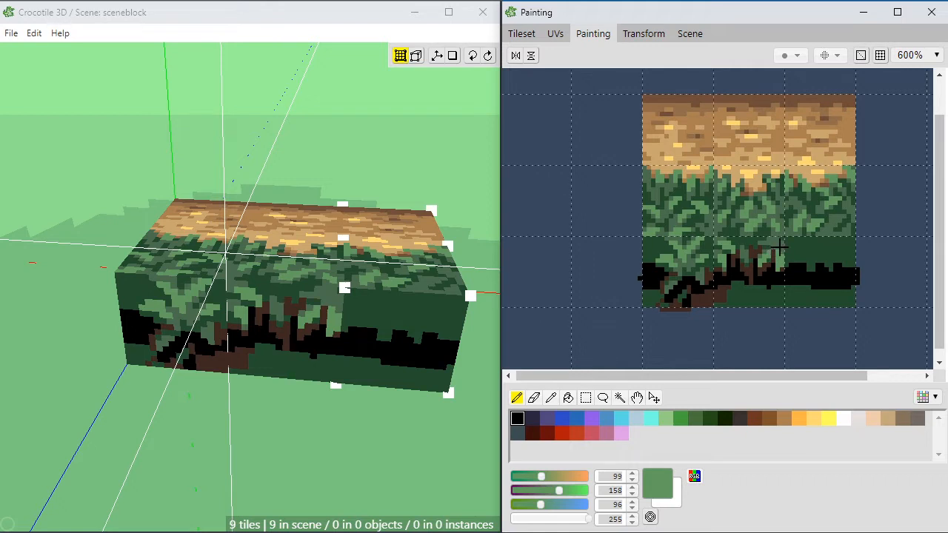
click(776, 252)
alt+click(777, 245)
click(774, 252)
click(778, 252)
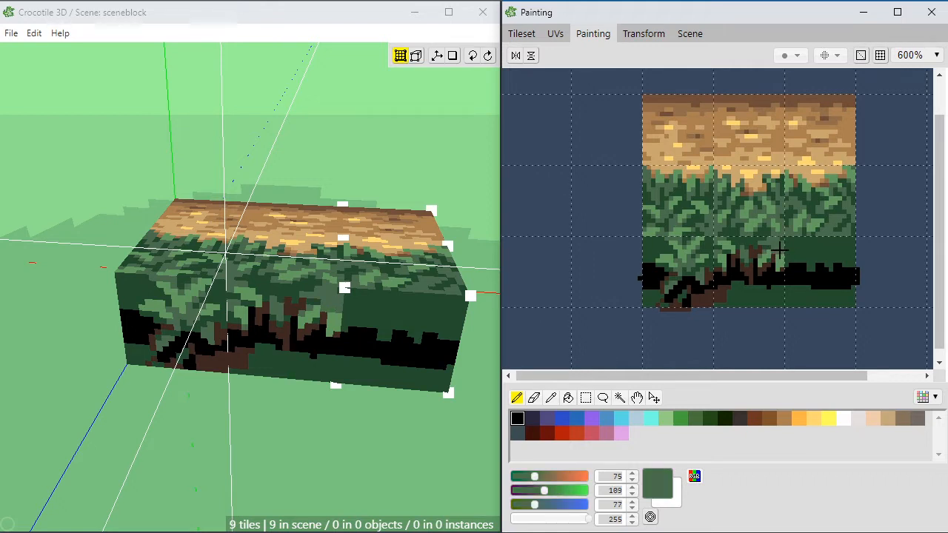
alt+click(781, 257)
click(779, 252)
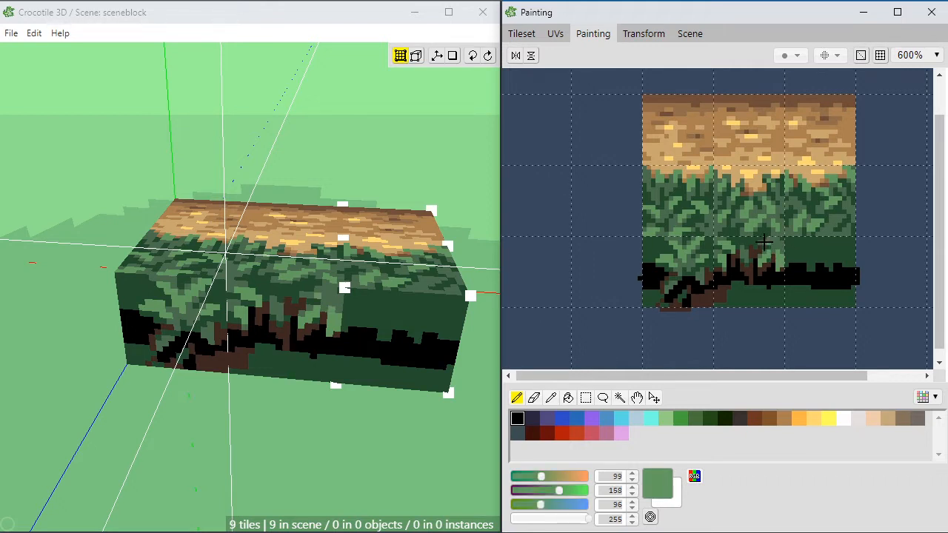
Step: Add muted green (75, 109, 77) and light green (99, 158, 96) leaf pixels above the central and right-hand branches of the bottom-middle tile
alt+click(778, 240)
click(764, 234)
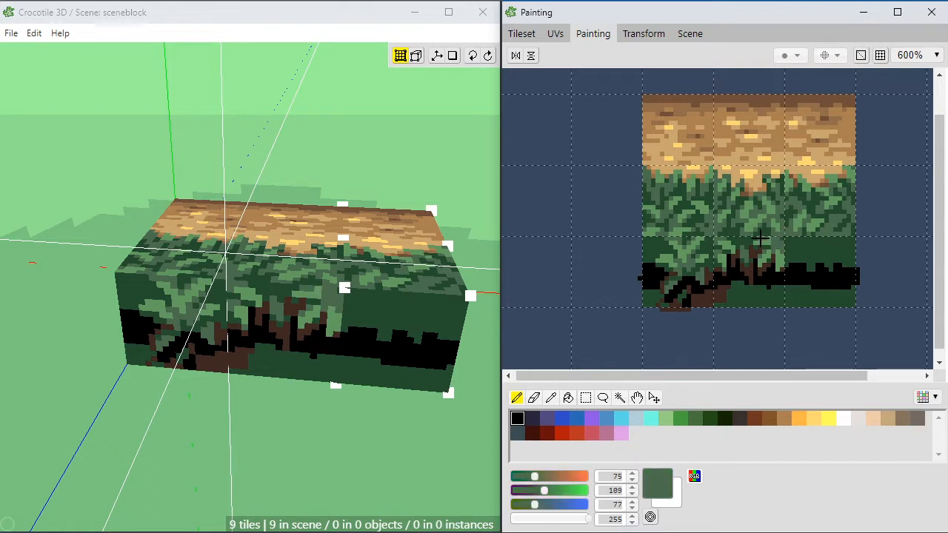
alt+click(766, 240)
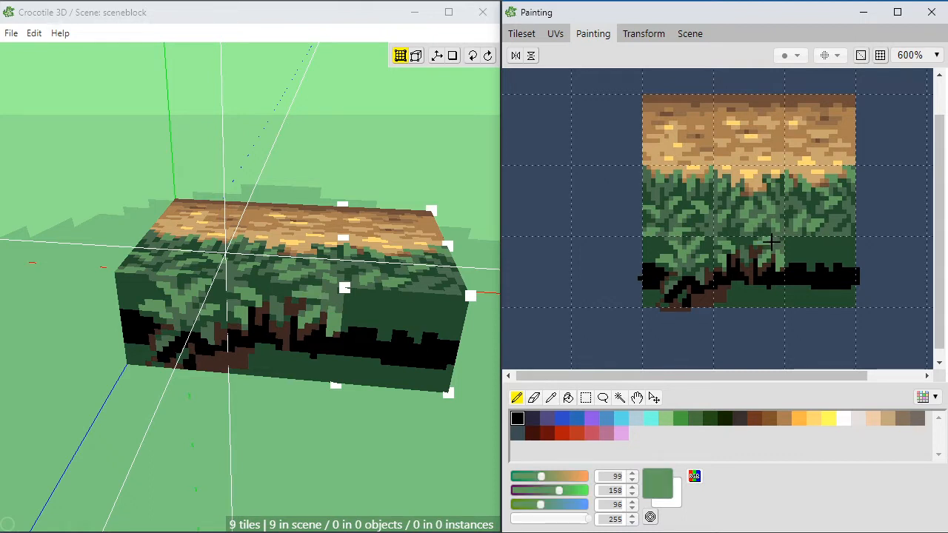
click(756, 246)
alt+click(780, 241)
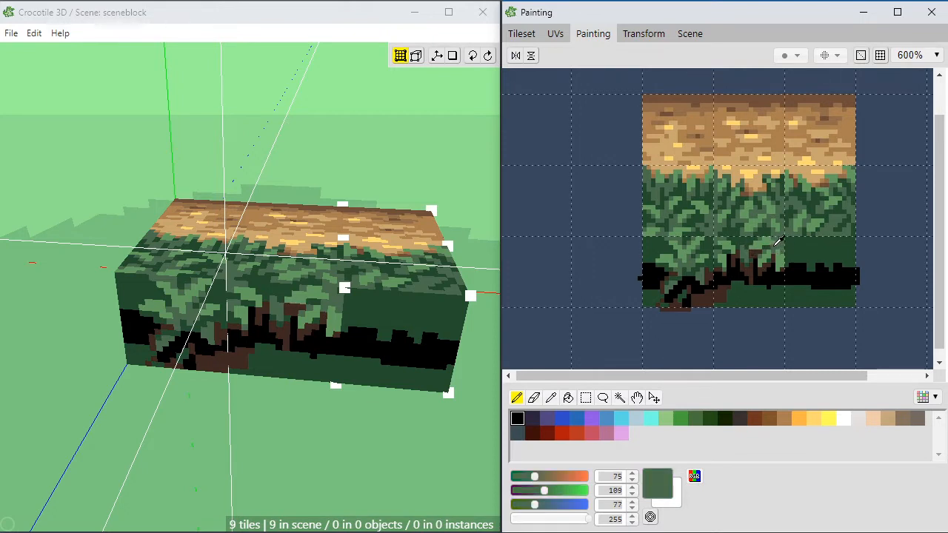
alt+click(766, 241)
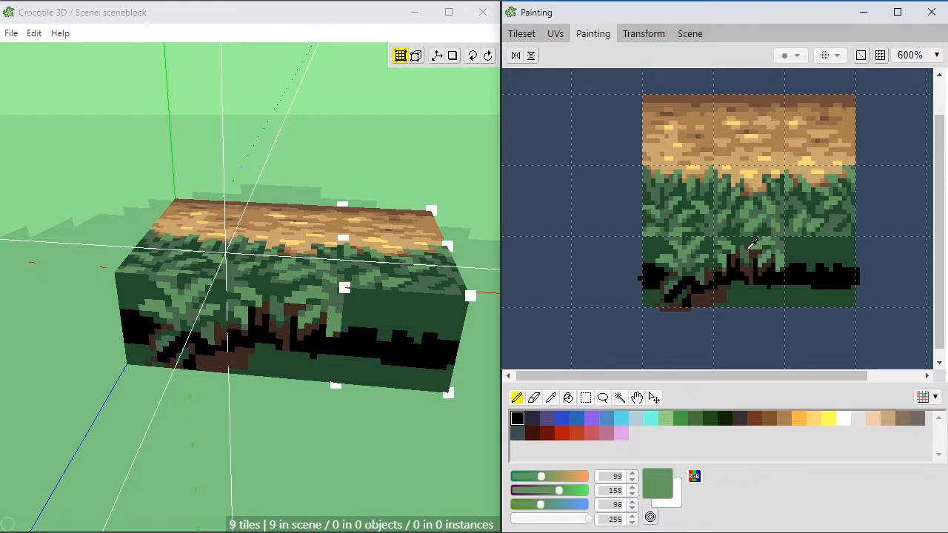
alt+click(750, 246)
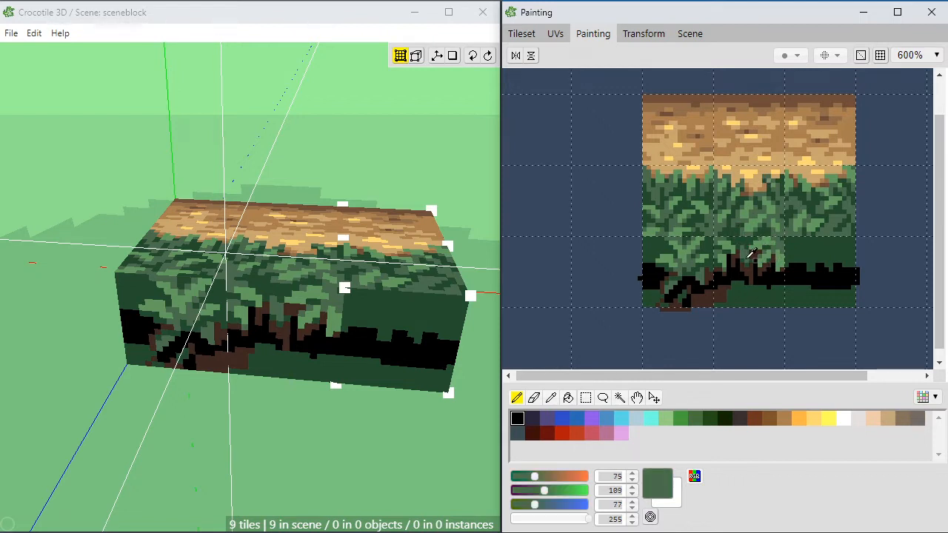
Step: Extend the dark brown (62, 40, 33) ground below the central stem and fill the green areas along the bottom row's lower edge with it
alt+click(732, 285)
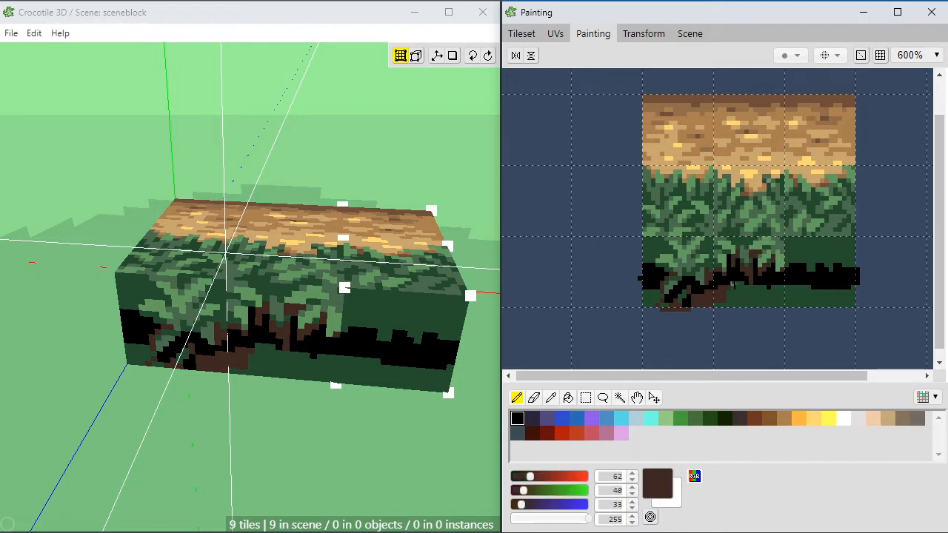
mouse_move(733, 285)
mouse_down()
mouse_move(746, 295)
mouse_move(740, 281)
mouse_move(730, 296)
mouse_up()
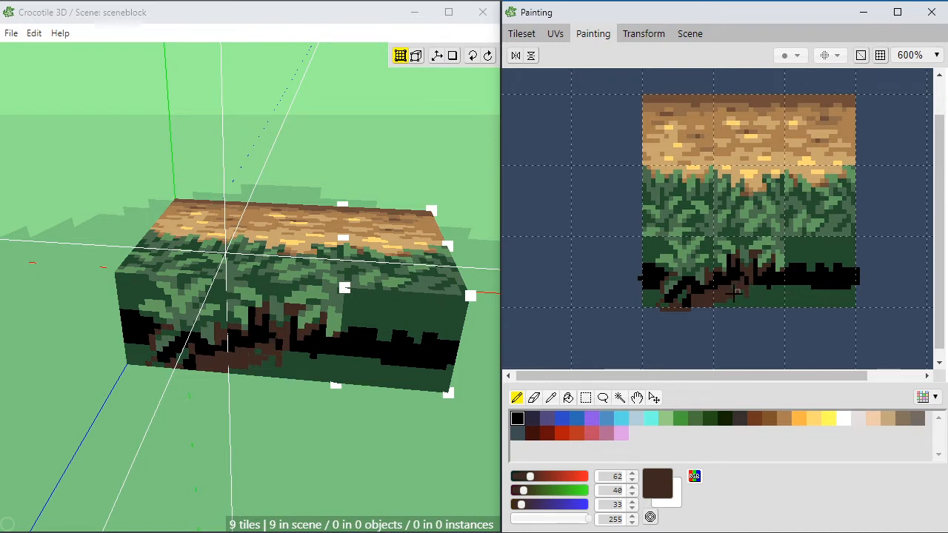
key(g)
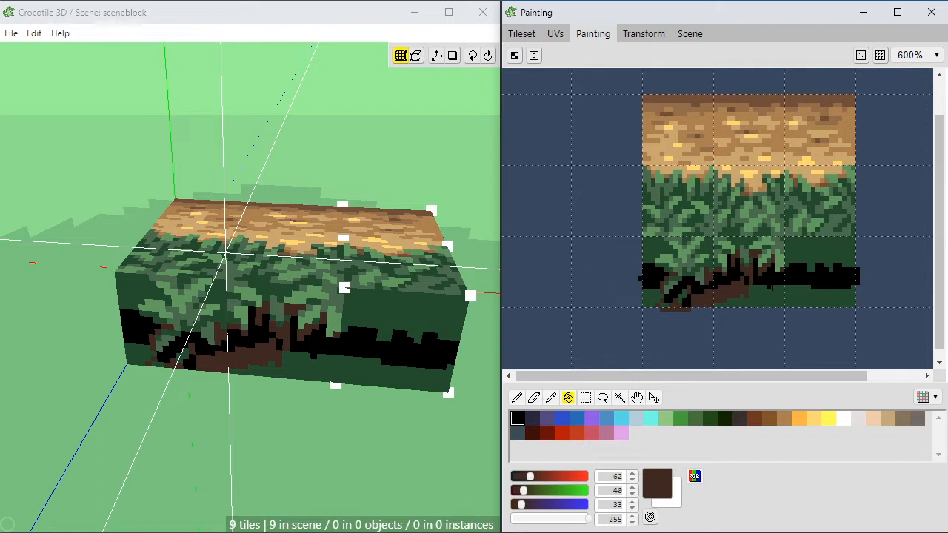
click(806, 294)
click(652, 300)
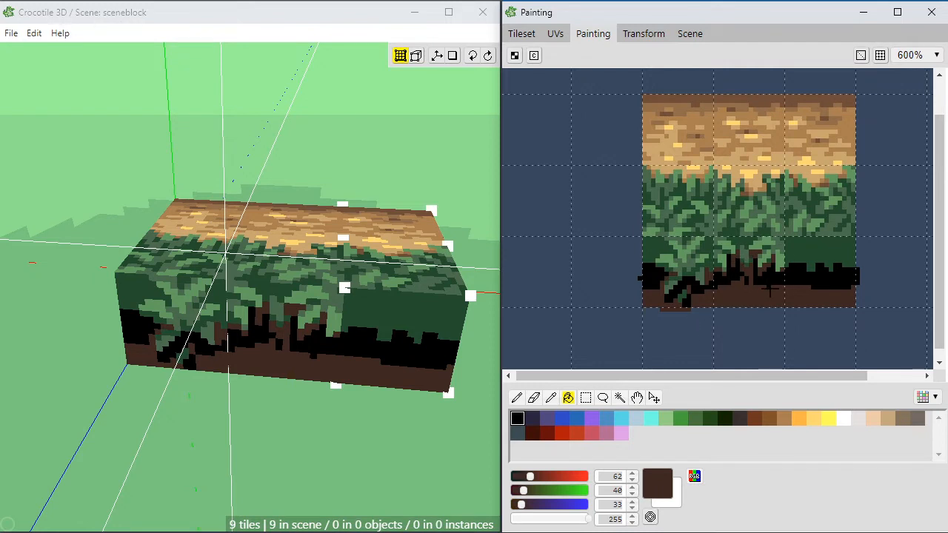
key(b)
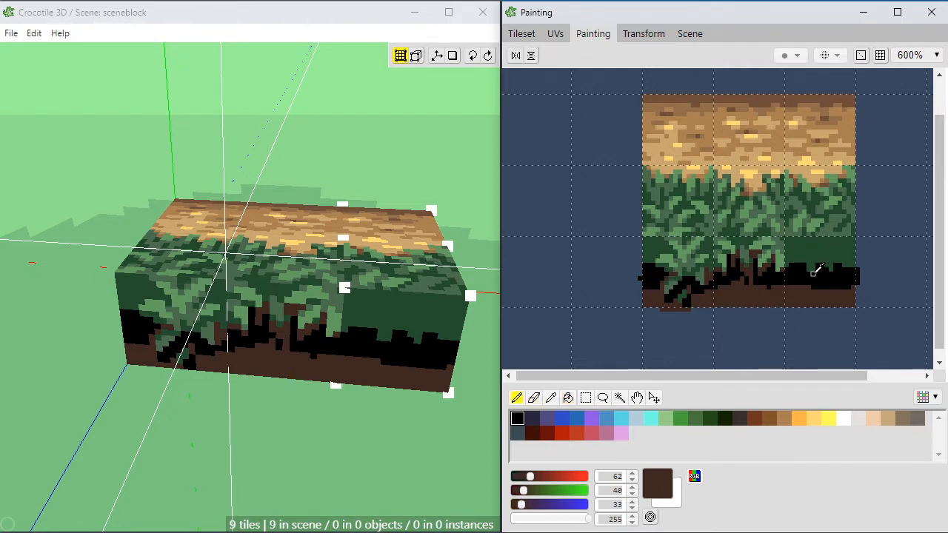
right_click(817, 273)
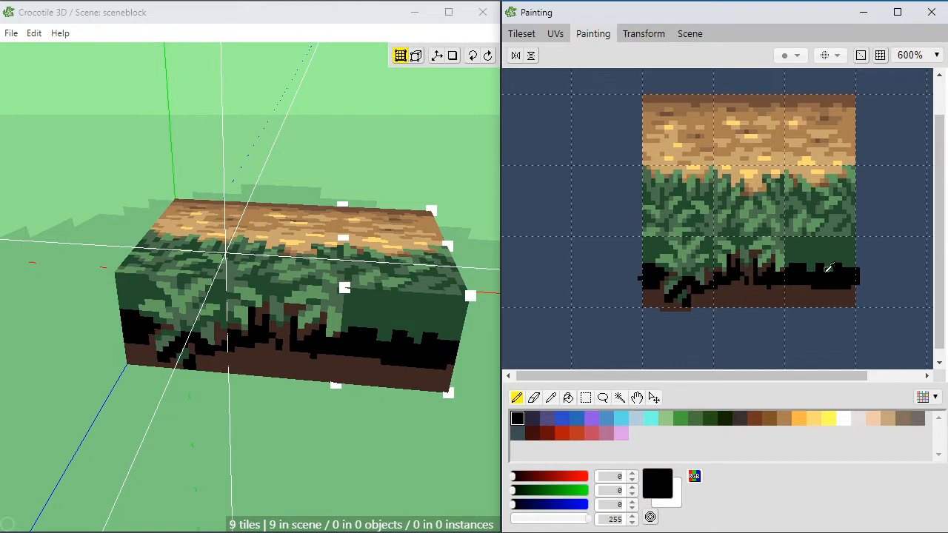
right_click(763, 290)
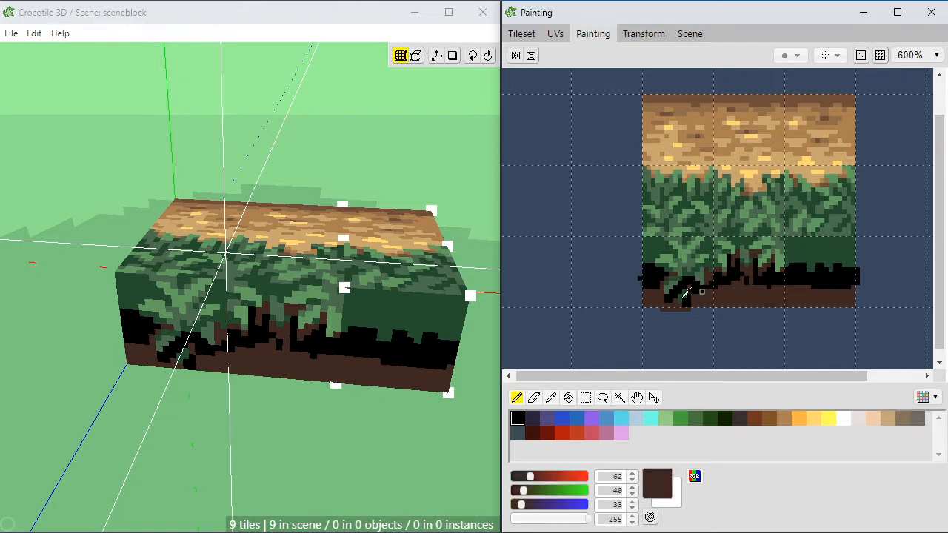
drag(703, 293, 742, 288)
drag(620, 376, 641, 376)
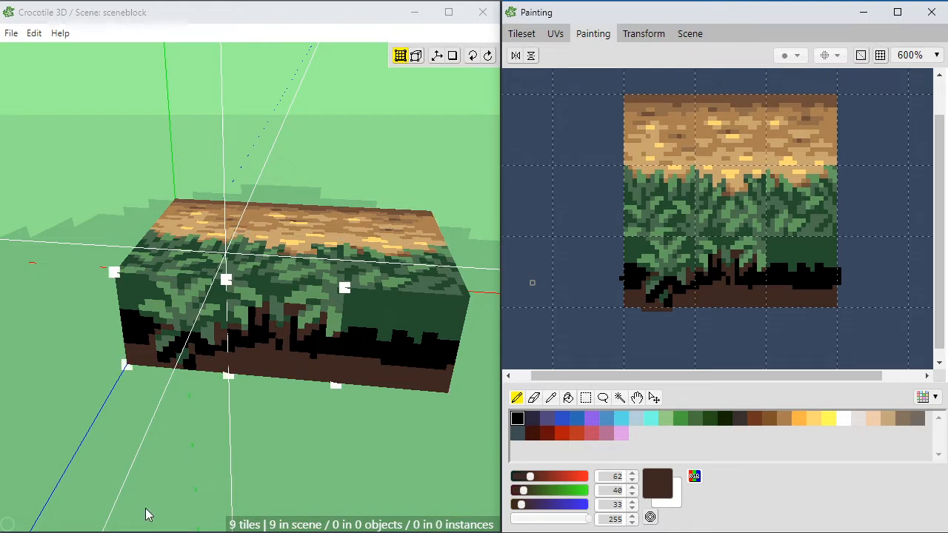
Step: Examine the hanging leaves, stems and dark brown ground on the 3D block's front face from several angles
middle_drag(267, 413, 247, 429)
key(d)
key(w)
scroll(278, 417, up, 1)
key(ctrl+z)
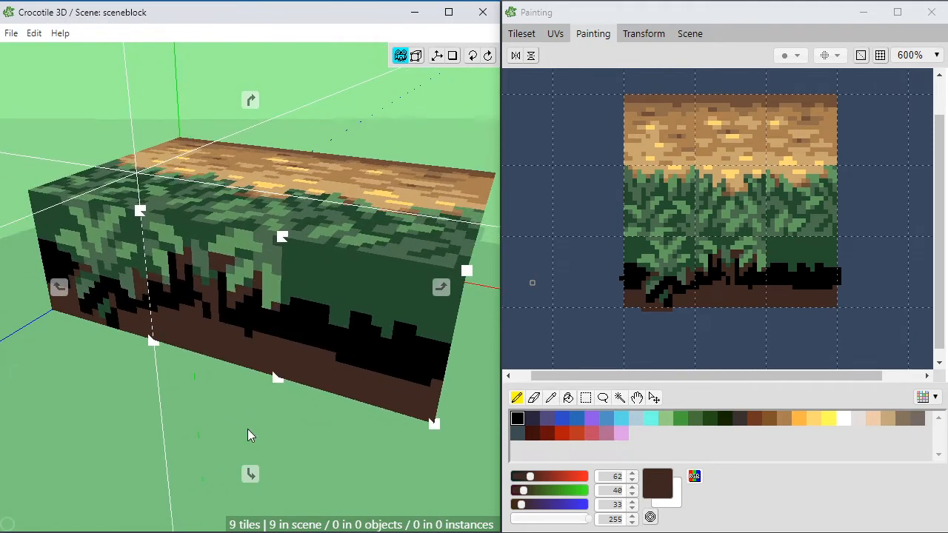
key(ctrl+y)
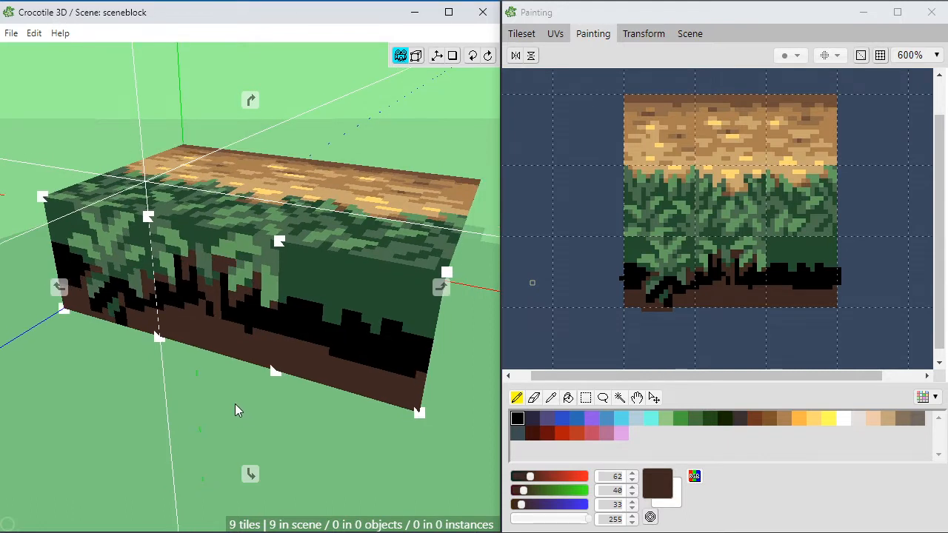
key(Tab)
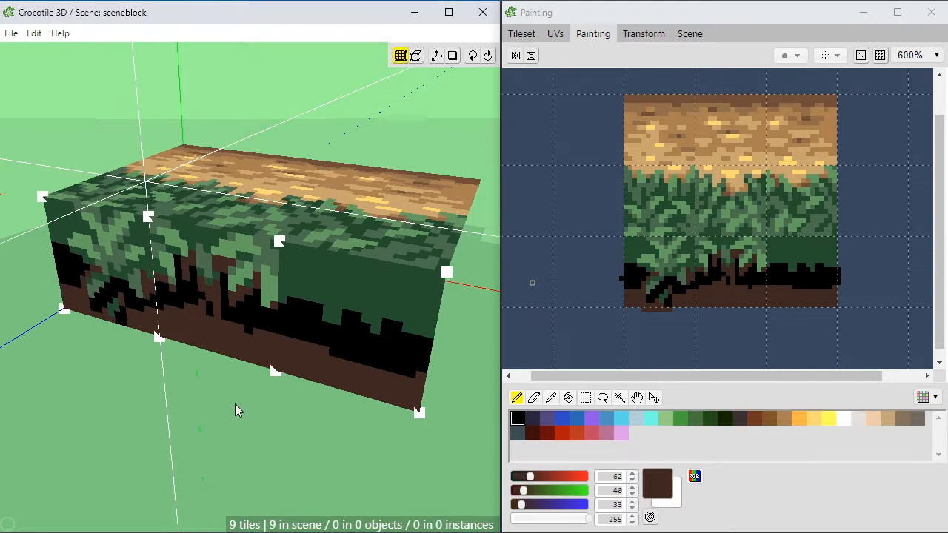
key(Tab)
middle_drag(214, 345, 227, 373)
scroll(226, 373, down, 1)
key(space)
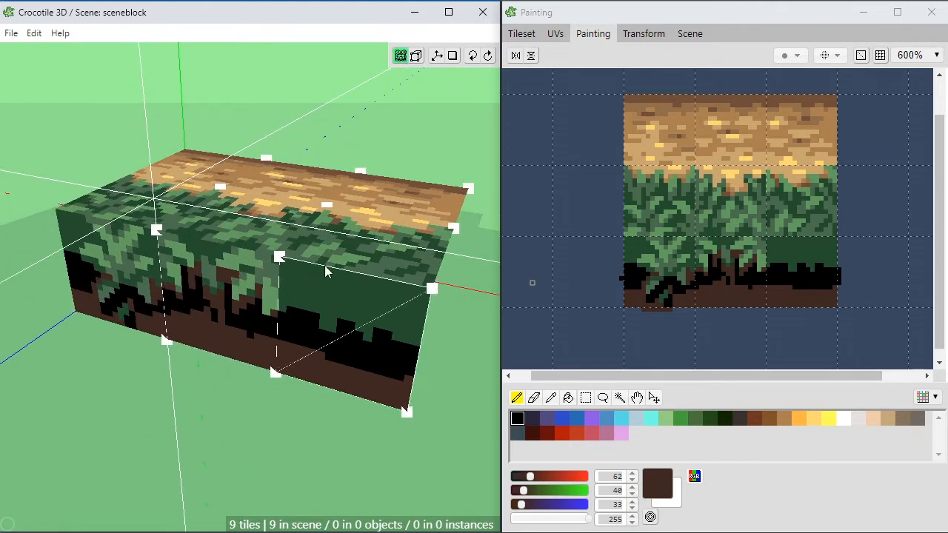
key(space)
drag(278, 339, 278, 339)
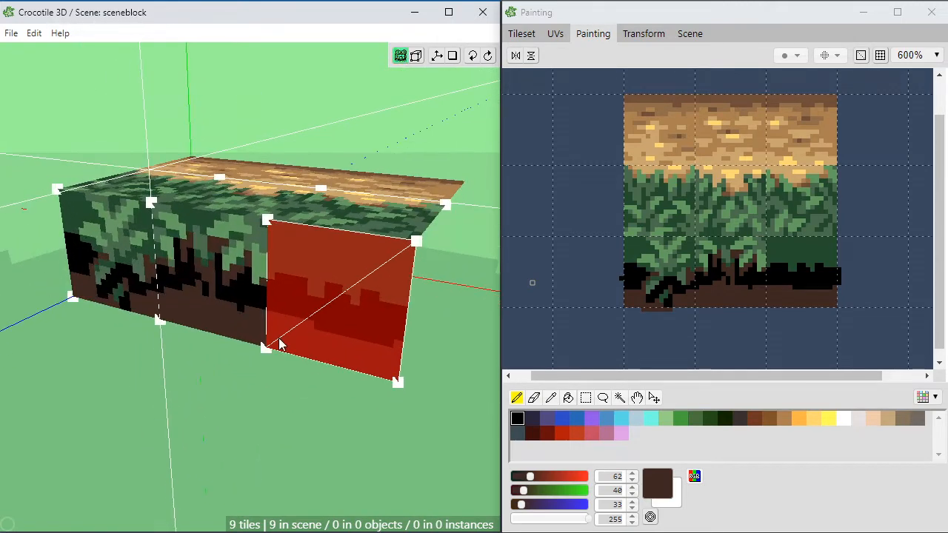
scroll(276, 302, down, 1)
key(space)
drag(297, 268, 297, 268)
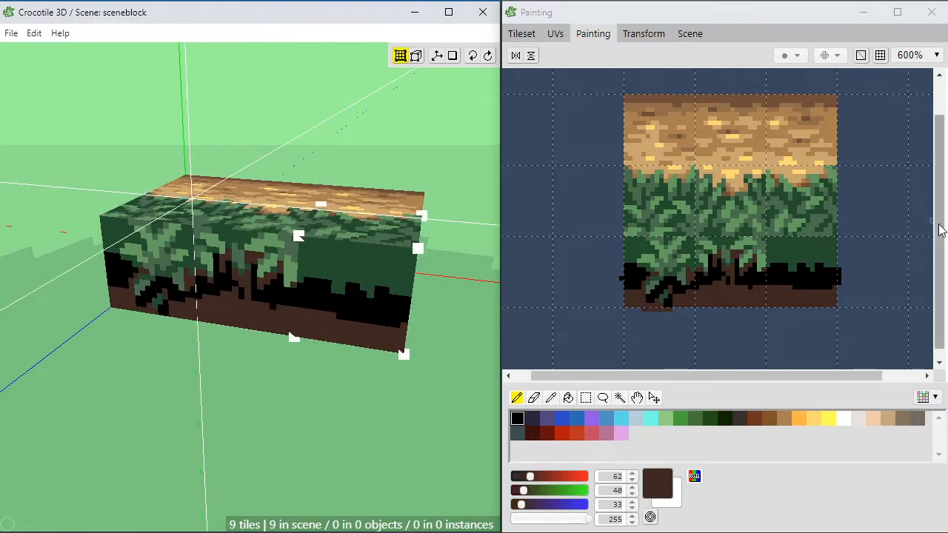
drag(939, 222, 939, 231)
key(s)
drag(635, 307, 691, 340)
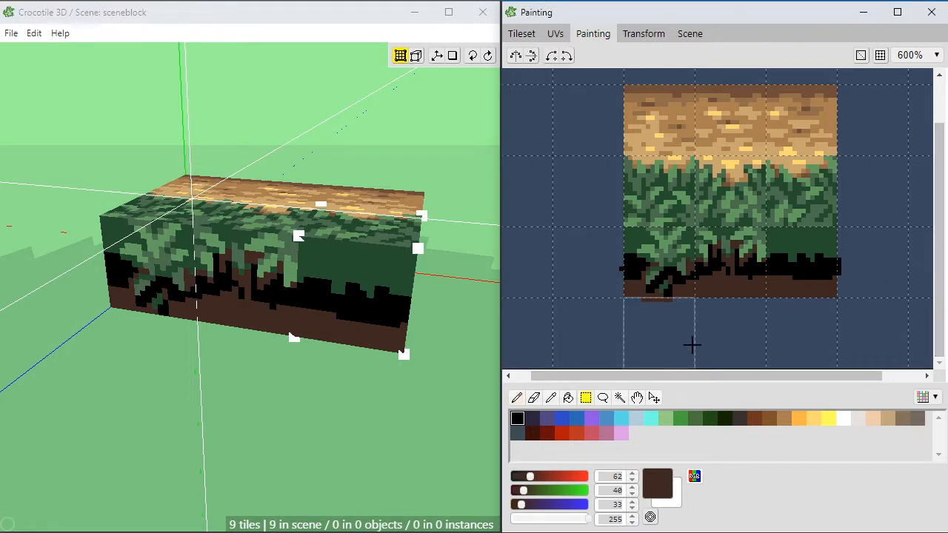
click(703, 287)
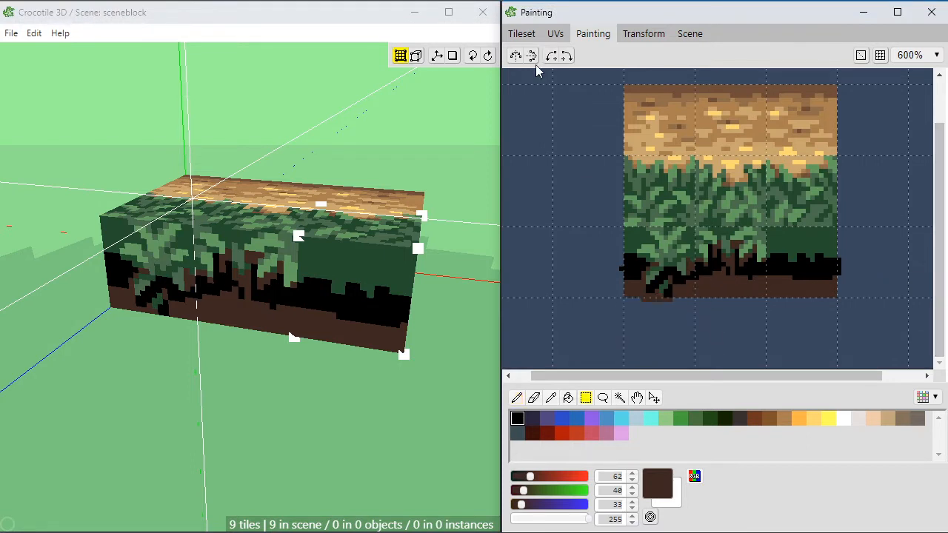
Step: Place three blank tiles in a row beneath the block's front face, using the three empty cells below the painted tileset
click(521, 33)
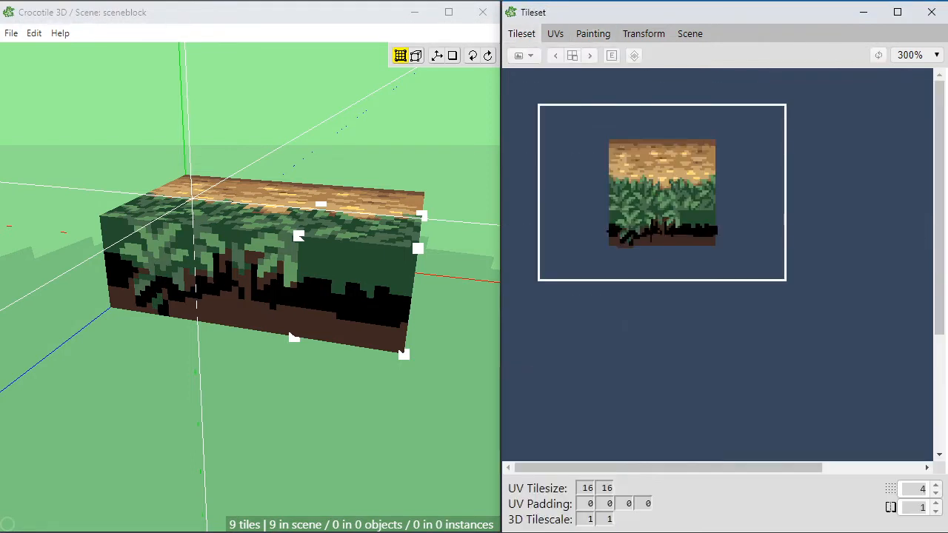
click(205, 351)
right_drag(163, 375, 192, 314)
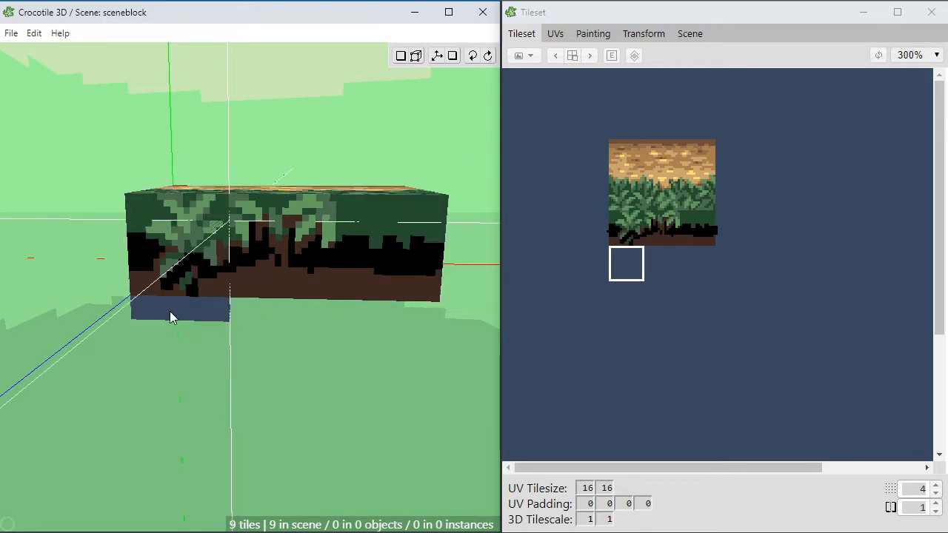
click(182, 344)
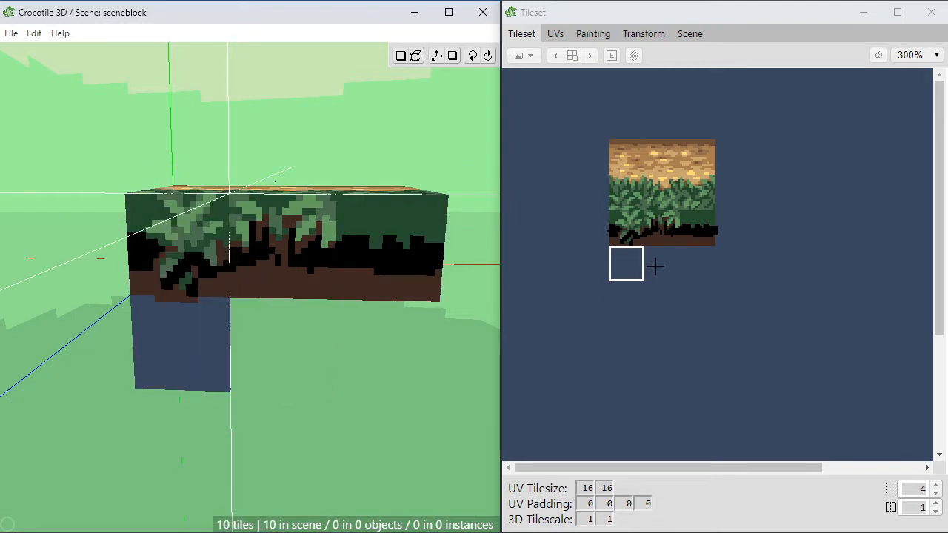
click(651, 269)
click(296, 353)
click(689, 271)
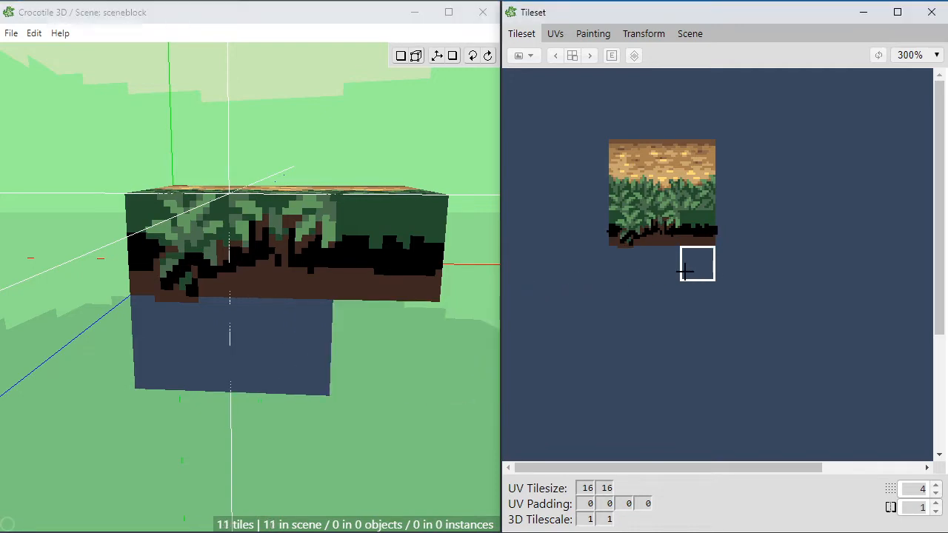
click(400, 360)
Step: Examine the extended block with its lower row of blank front tiles from several angles
key(space)
drag(413, 404, 394, 417)
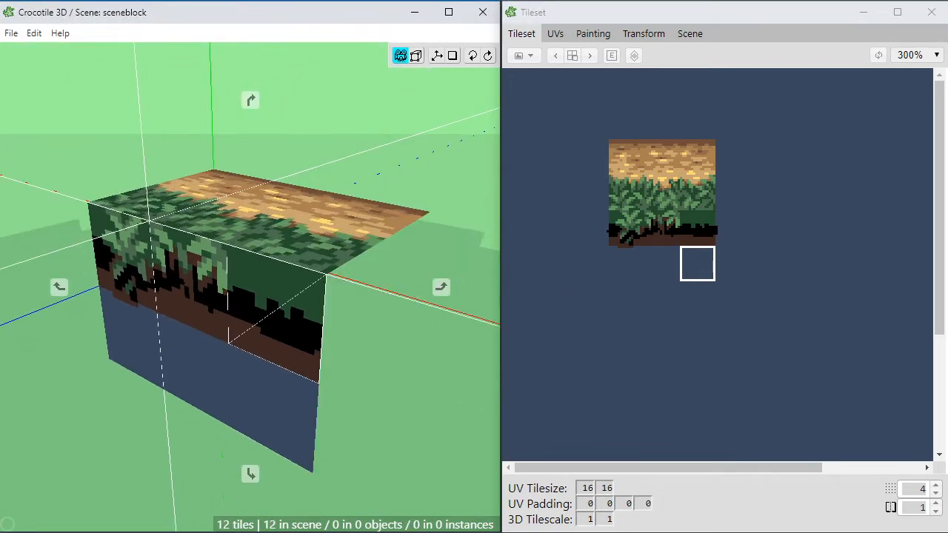
drag(285, 342, 305, 343)
mouse_move(303, 378)
mouse_down()
mouse_move(374, 377)
mouse_move(246, 374)
mouse_move(354, 356)
mouse_move(304, 364)
mouse_up()
key(space)
drag(315, 300, 308, 248)
key(space)
drag(284, 335, 319, 320)
right_drag(284, 335, 256, 334)
key(space)
drag(284, 321, 337, 320)
key(space)
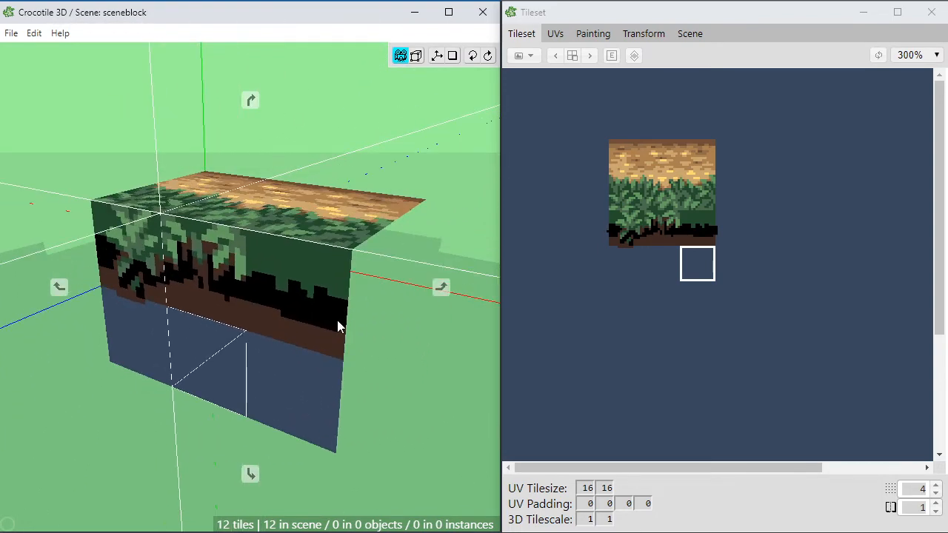
Step: Select the middle tile in the upper row of the block's front face
click(336, 337)
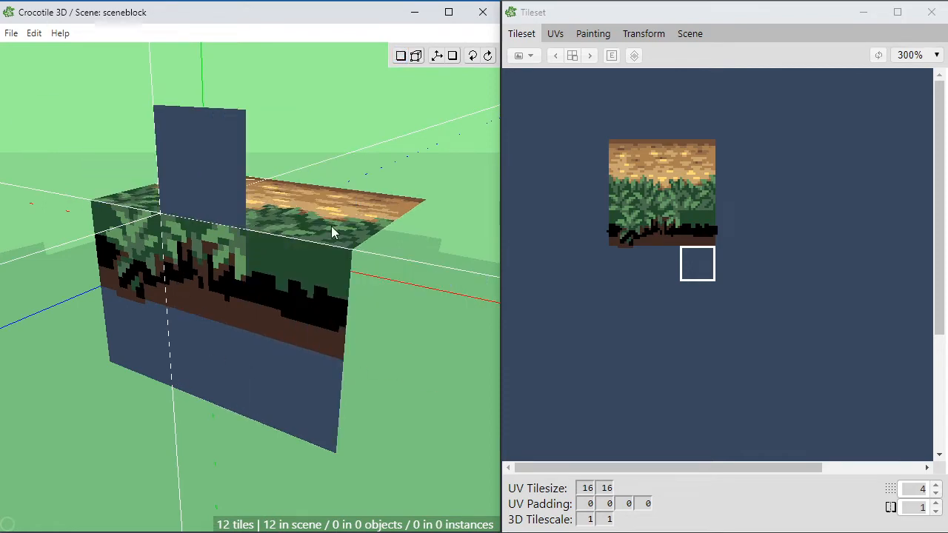
key(space)
scroll(280, 391, up, 1)
scroll(280, 391, down, 1)
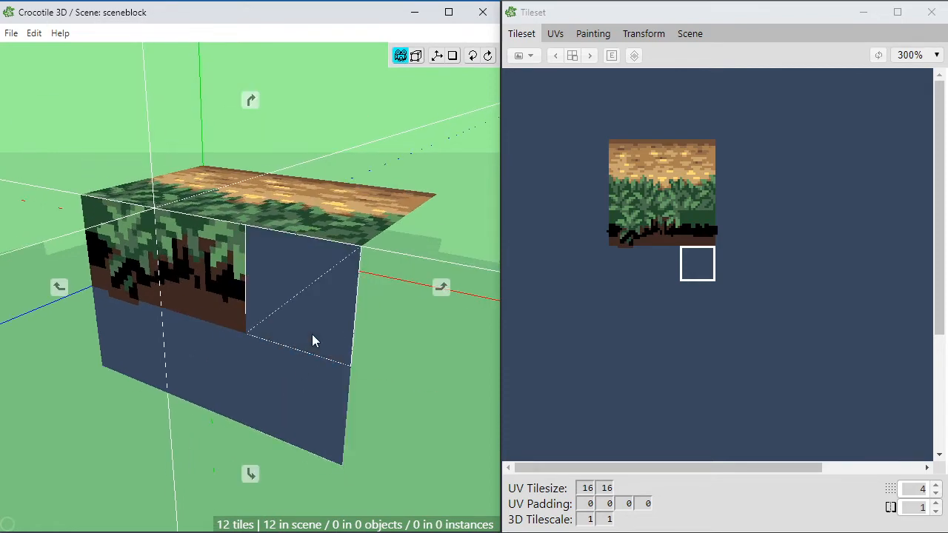
mouse_move(313, 338)
mouse_down()
mouse_move(230, 363)
mouse_move(192, 404)
mouse_move(270, 333)
mouse_move(311, 334)
mouse_up()
key(space)
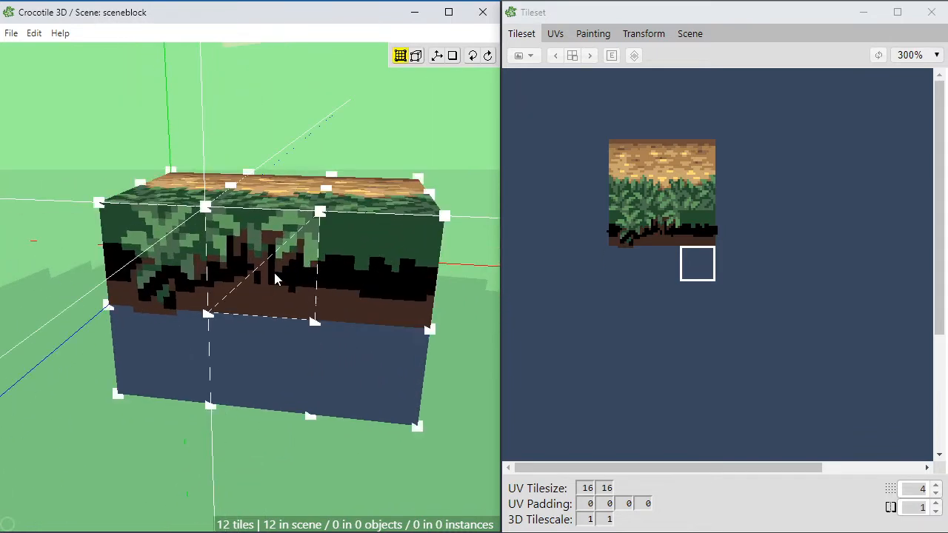
click(287, 280)
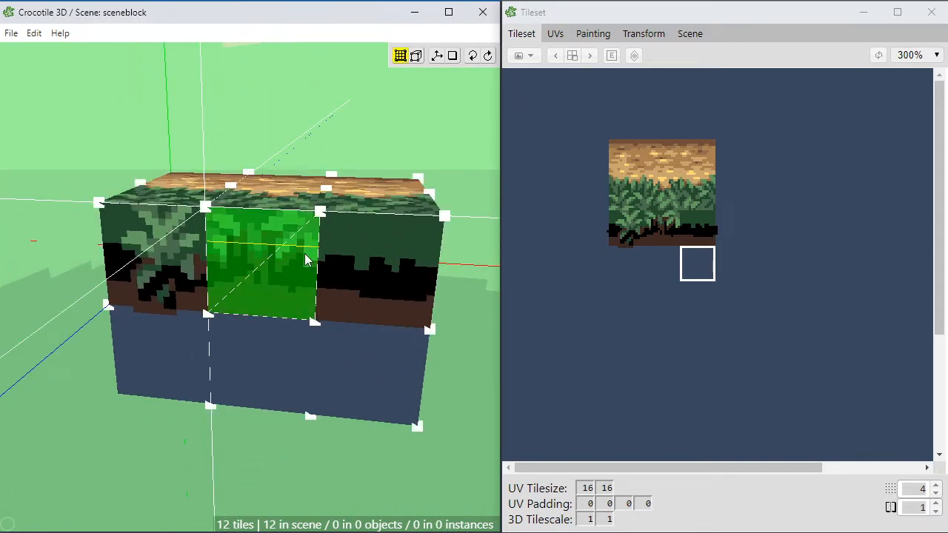
Step: Clear the upper-row selection and select the middle blank tile in the lower row of the block's front face
click(295, 290)
middle_drag(281, 389, 270, 358)
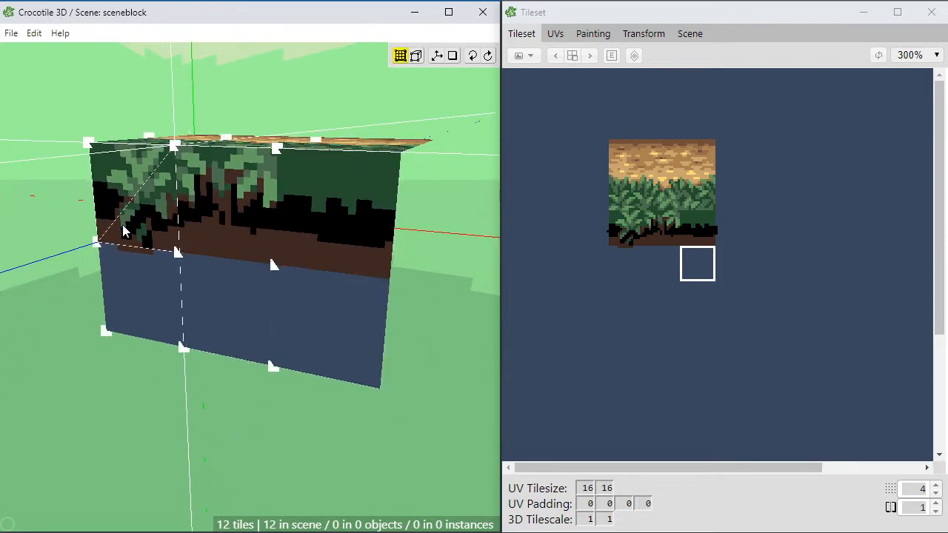
key(space)
mouse_move(83, 252)
mouse_down()
mouse_move(111, 268)
mouse_move(101, 256)
mouse_up()
click(96, 253)
key(space)
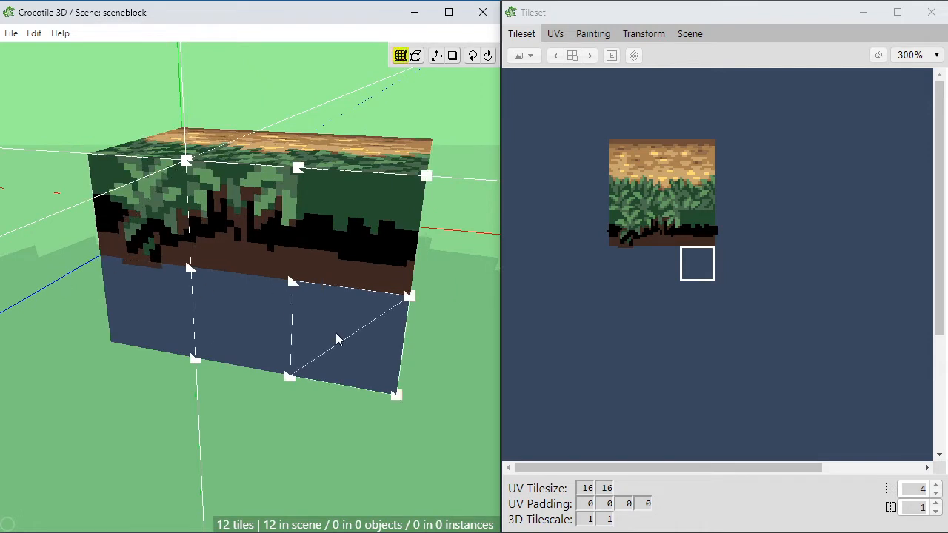
click(269, 323)
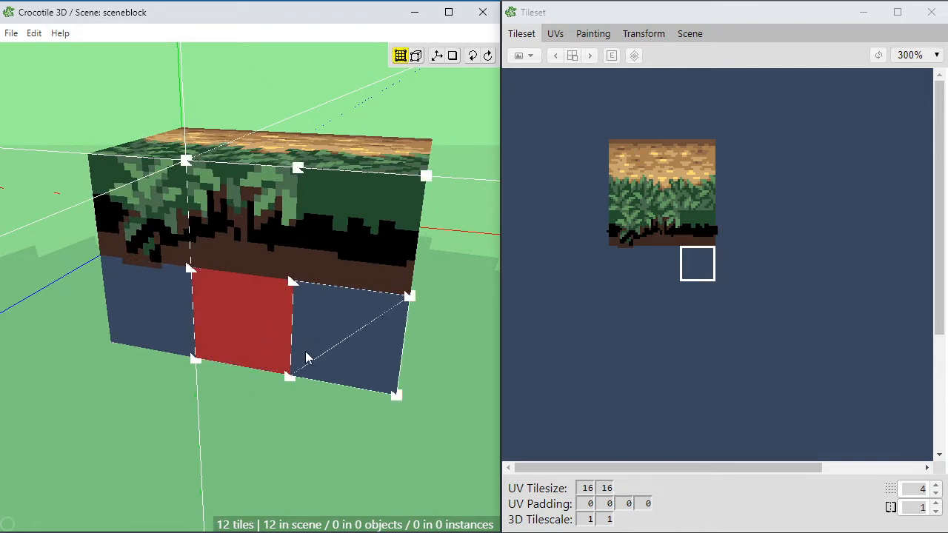
Step: Move the selected lower middle tile one tile forward, out of the block's front face
key(space)
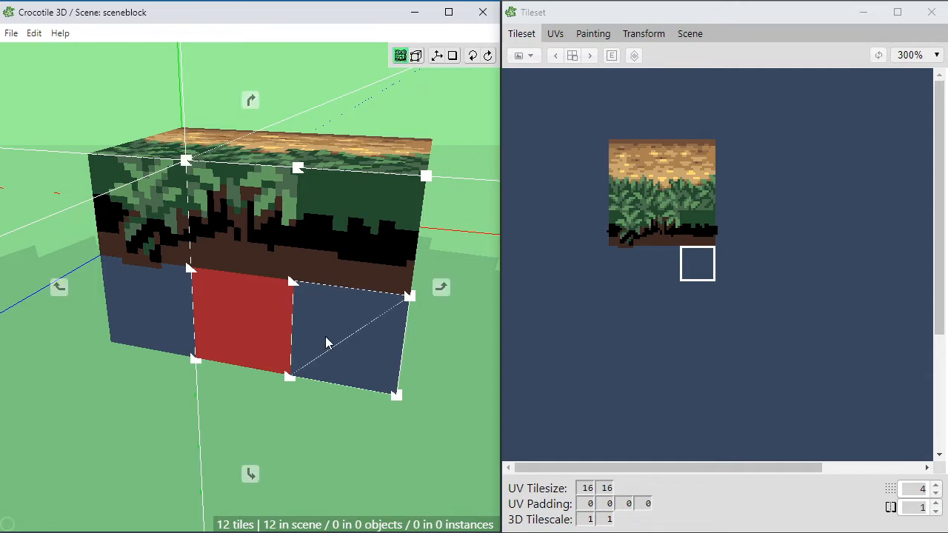
key(s)
key(s)
key(s)
key(s)
mouse_move(361, 373)
mouse_down()
mouse_move(245, 363)
mouse_move(367, 370)
mouse_move(361, 382)
mouse_up()
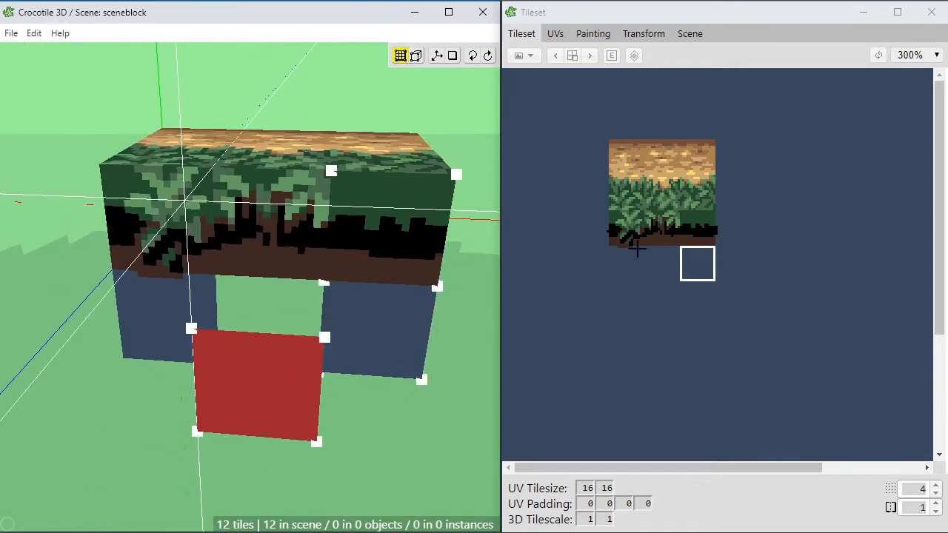
click(721, 264)
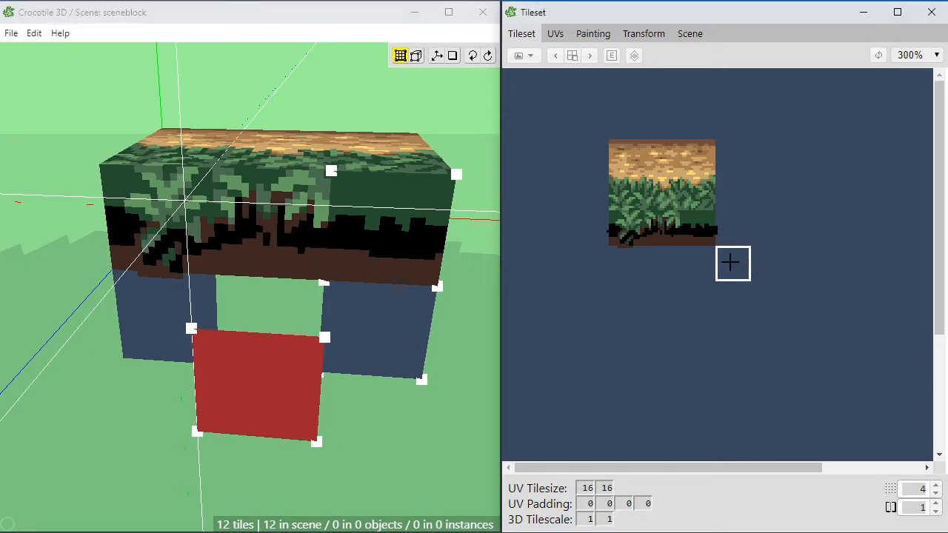
click(666, 300)
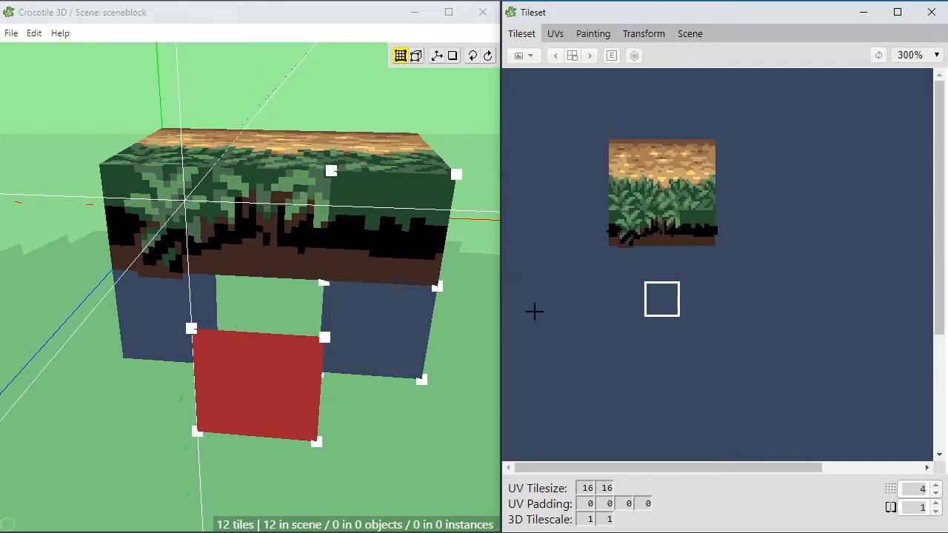
click(635, 325)
click(622, 312)
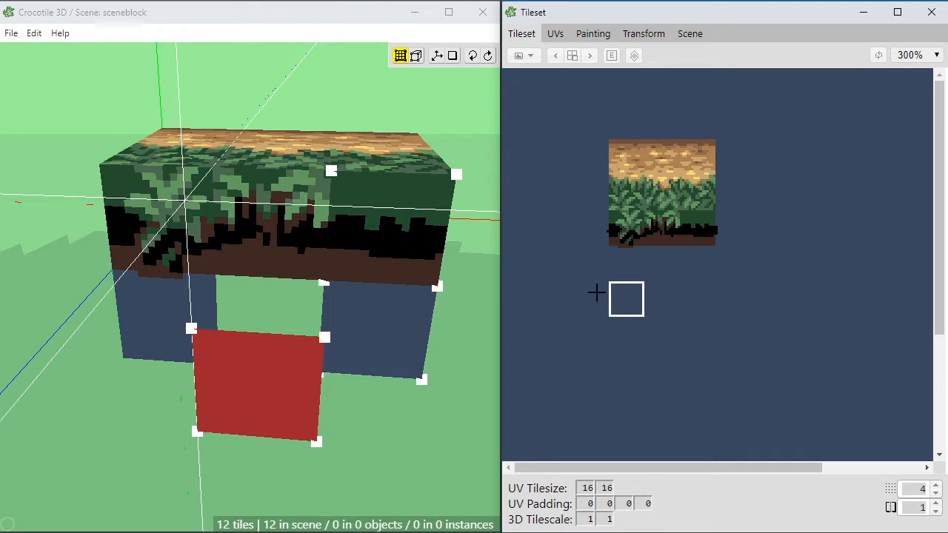
click(732, 264)
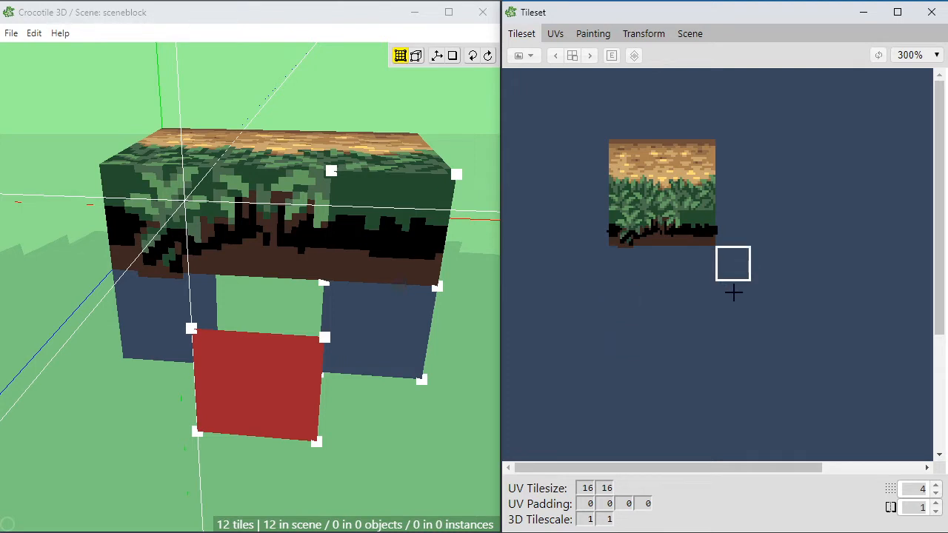
click(733, 293)
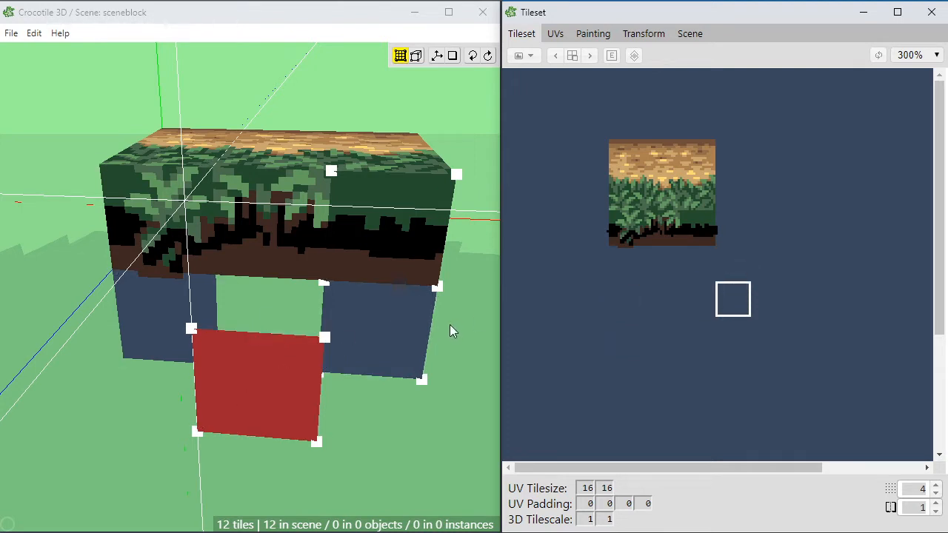
click(628, 265)
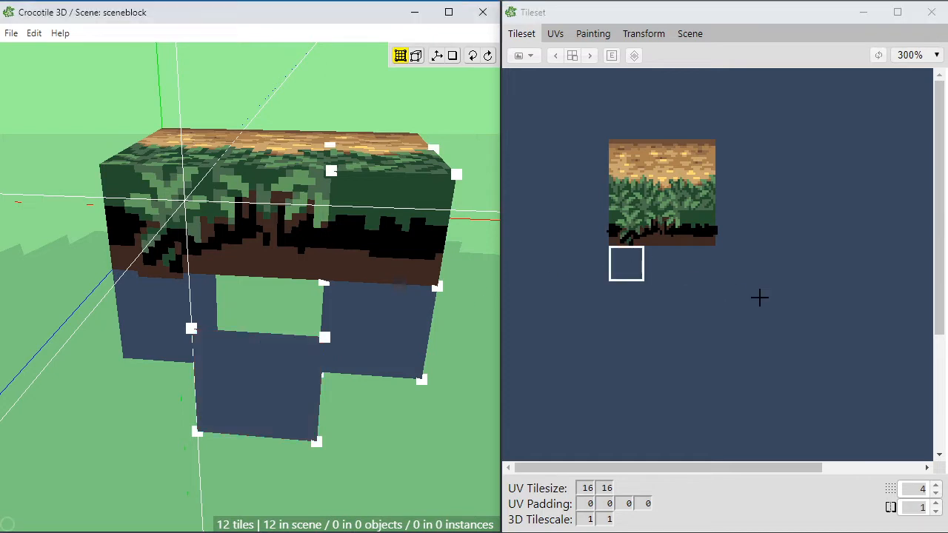
click(555, 35)
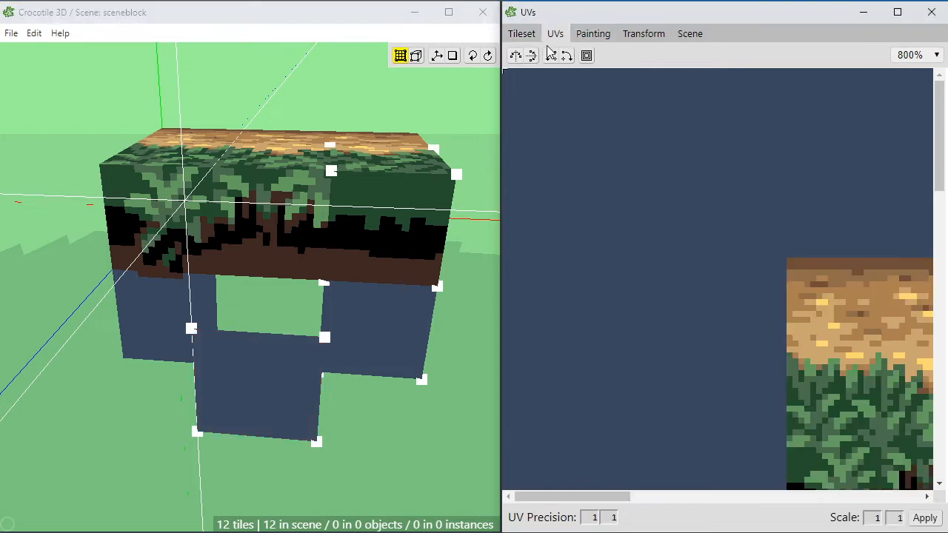
click(524, 34)
drag(555, 101, 834, 368)
Step: Show the empty area beneath the tileset for painting and mix a mid grey of RGB 103, 108, 106 for the pencil
click(585, 33)
scroll(728, 216, down, 2)
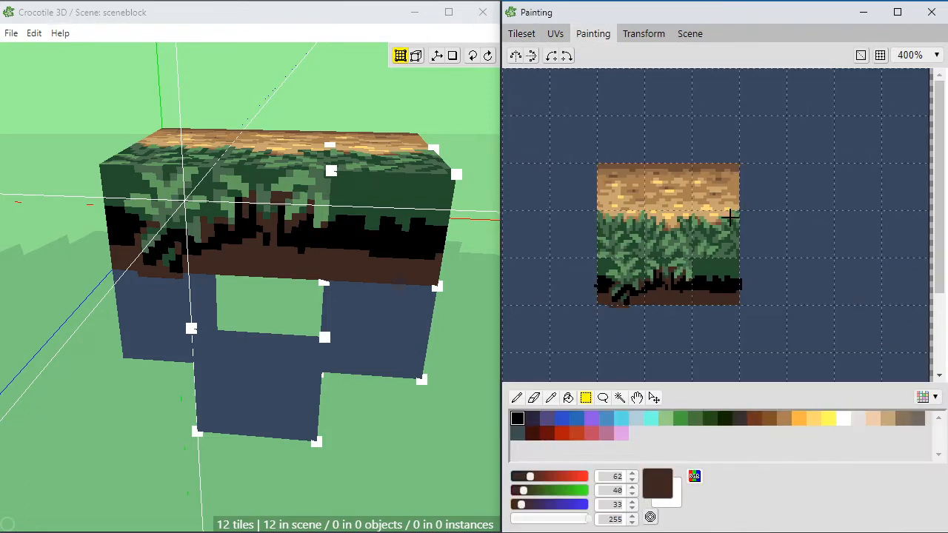
middle_drag(694, 313, 677, 218)
scroll(690, 229, down, 1)
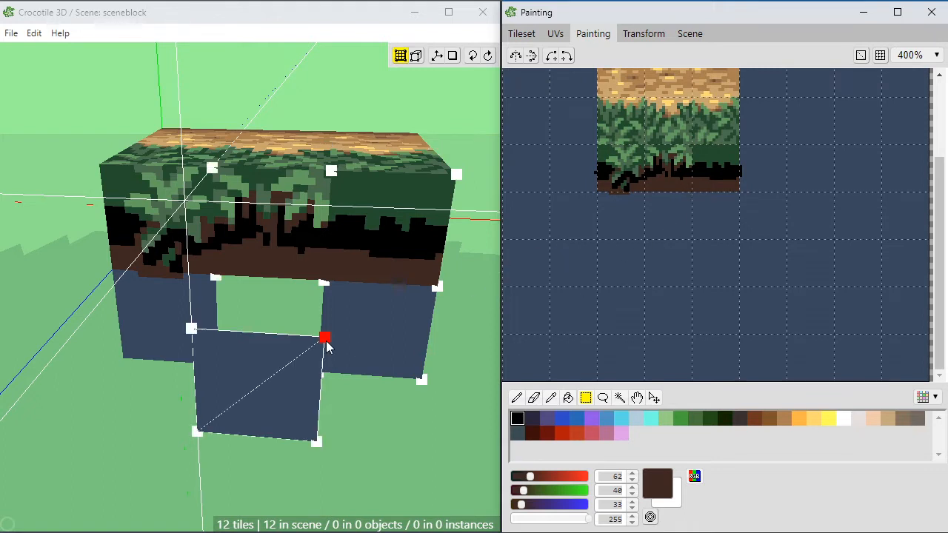
key(b)
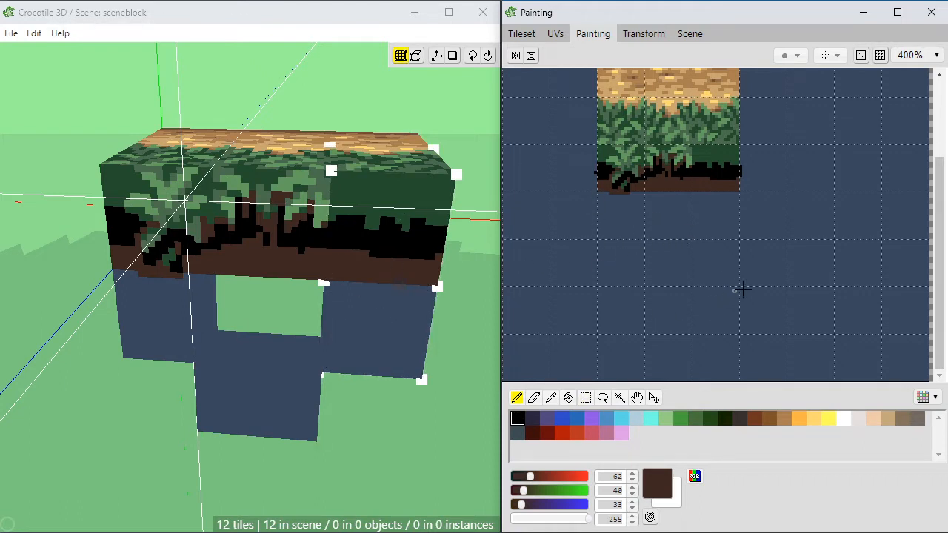
click(576, 419)
click(856, 419)
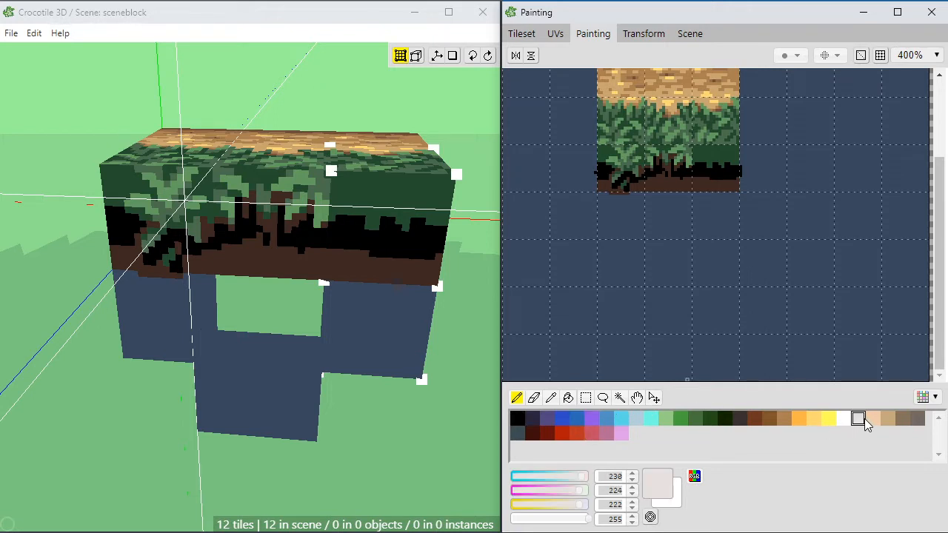
click(517, 433)
mouse_move(535, 490)
mouse_down()
mouse_move(544, 490)
mouse_move(541, 477)
mouse_up()
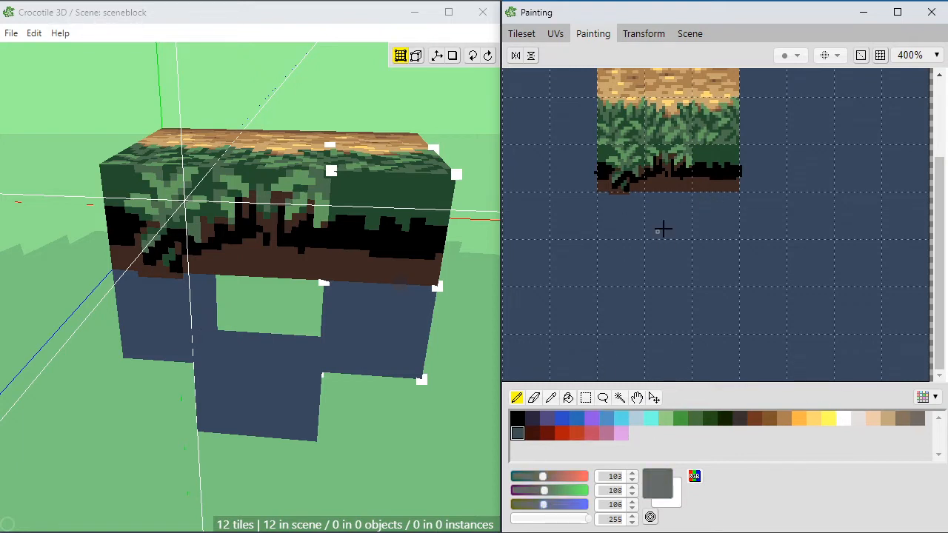
Step: Fill the row of three empty cells directly beneath the painted tileset with the mid grey
key(m)
drag(606, 199, 743, 245)
key(g)
click(707, 217)
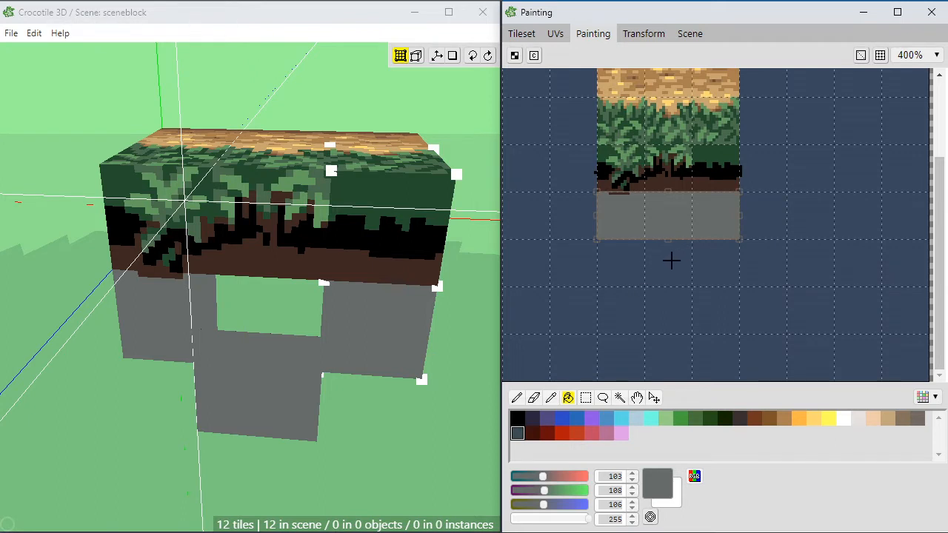
key(b)
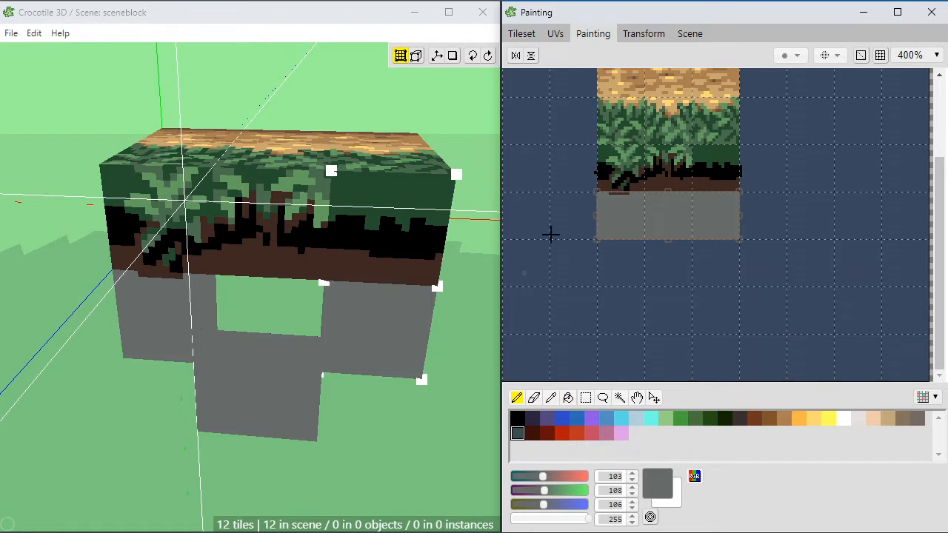
Step: Fill a separate 2×2-cell area beside the grey row with the same mid grey, then clear the selection
key(m)
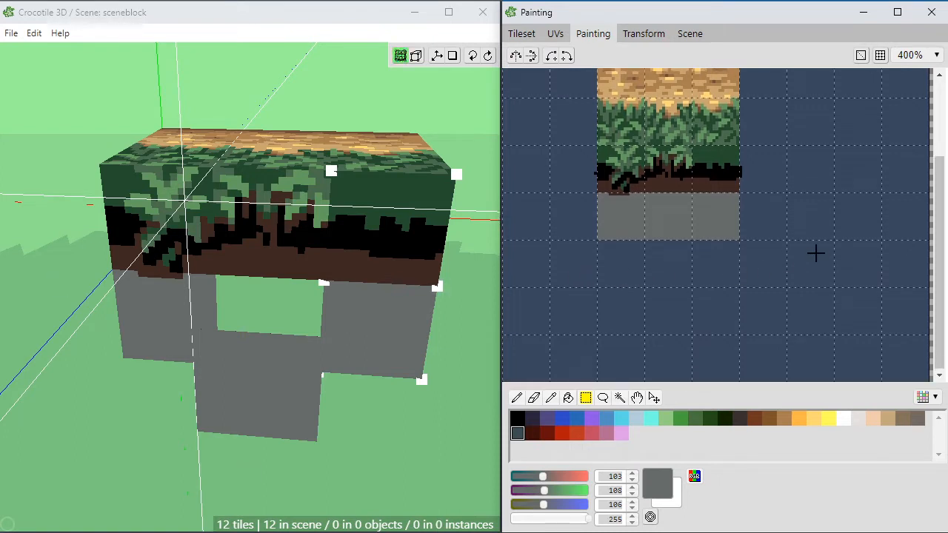
mouse_move(810, 207)
mouse_down()
mouse_move(876, 282)
mouse_move(828, 248)
mouse_move(871, 278)
mouse_up()
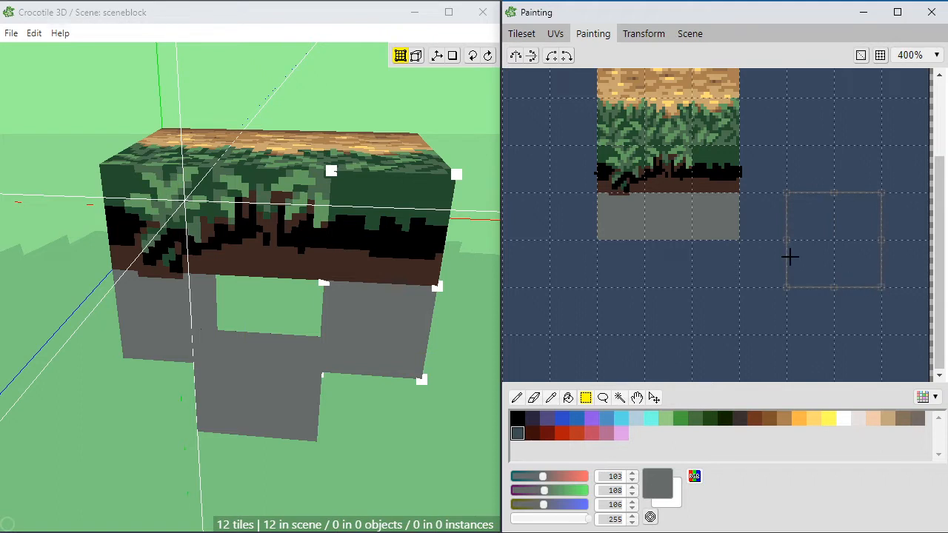
key(f)
click(811, 235)
key(d)
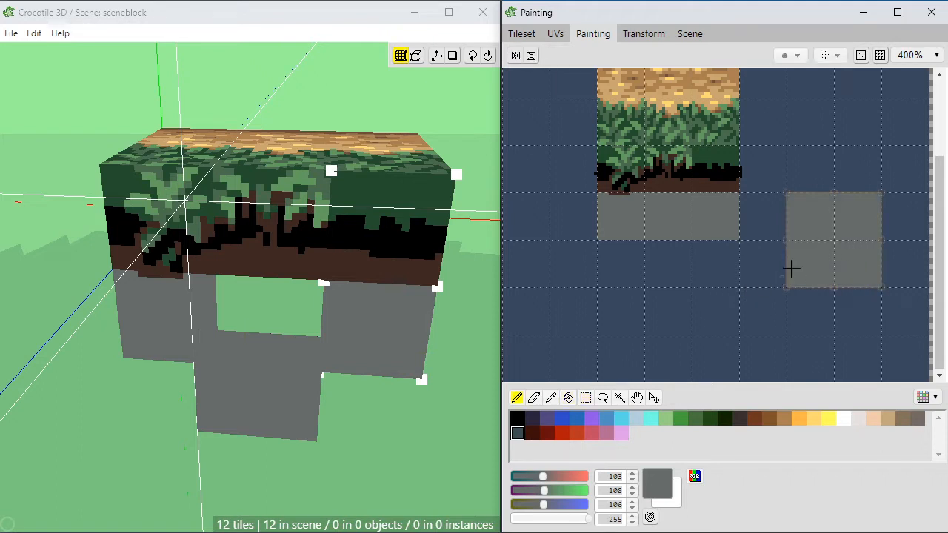
key(Escape)
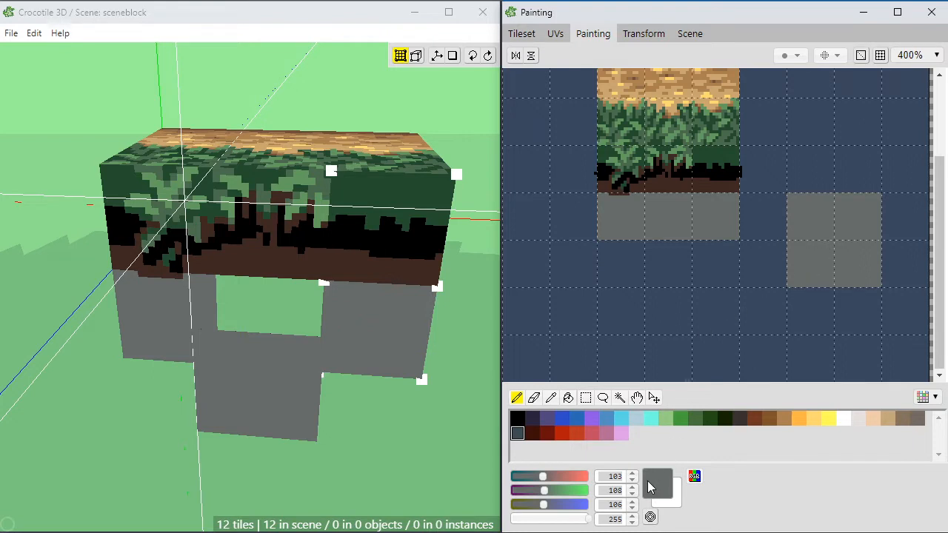
click(534, 505)
click(535, 491)
click(535, 478)
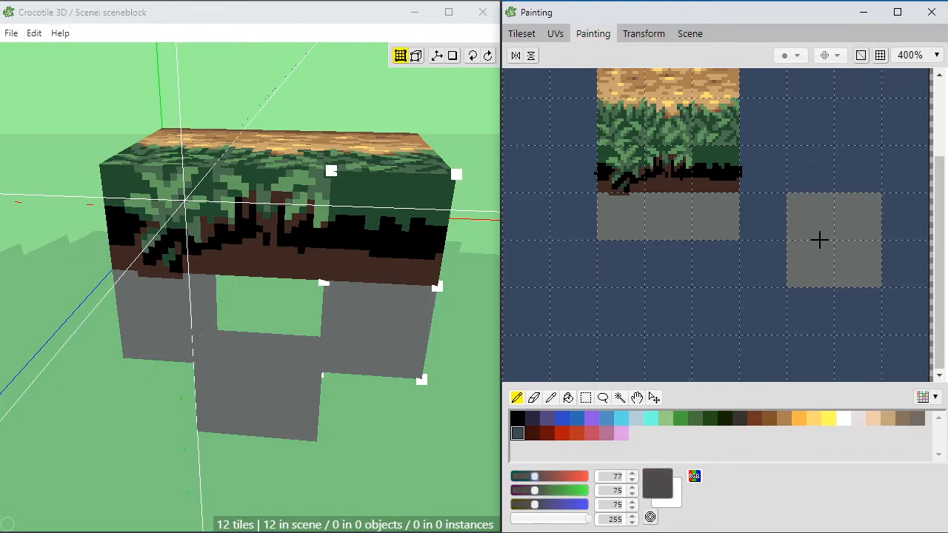
Step: Mix a light grey of RGB 156, 152, 159 and paint a rough stone texture over the 2×2 area's upper-left cell
click(559, 505)
click(557, 490)
click(559, 477)
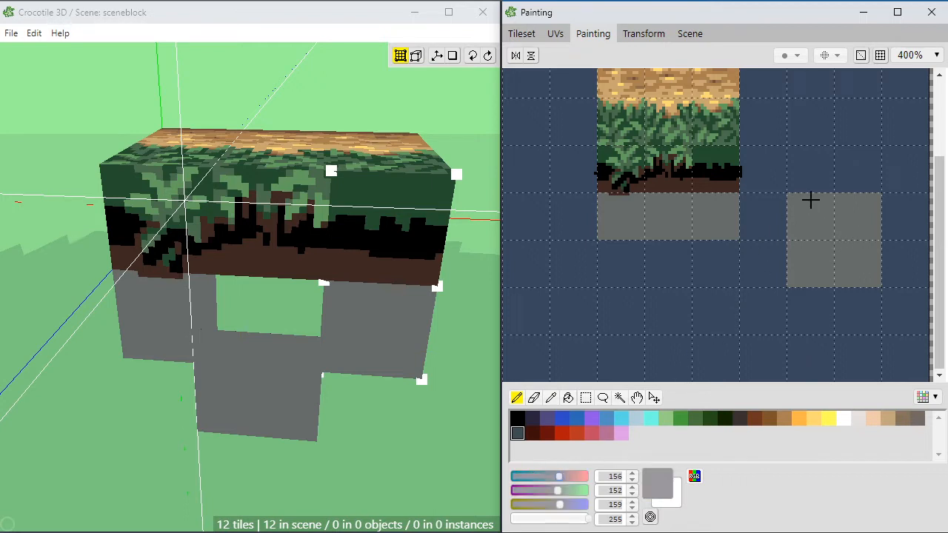
mouse_move(810, 200)
mouse_down()
mouse_move(796, 224)
mouse_move(827, 235)
mouse_move(827, 209)
mouse_move(793, 229)
mouse_up()
Step: Mix a dark grey of RGB 84, 82, 79, texture the 2×2 area's upper-right cell and fill its lower-right cell with it
alt+click(813, 261)
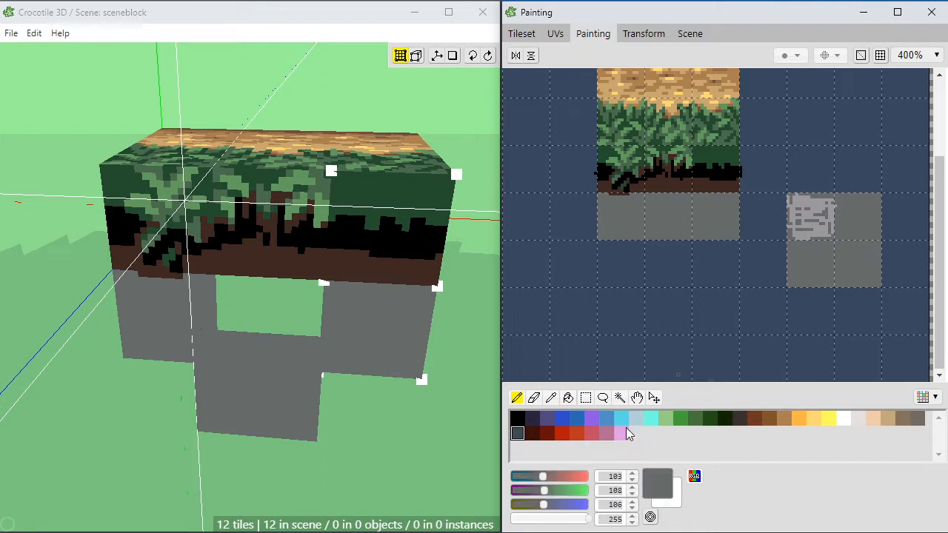
click(536, 505)
click(536, 490)
click(537, 476)
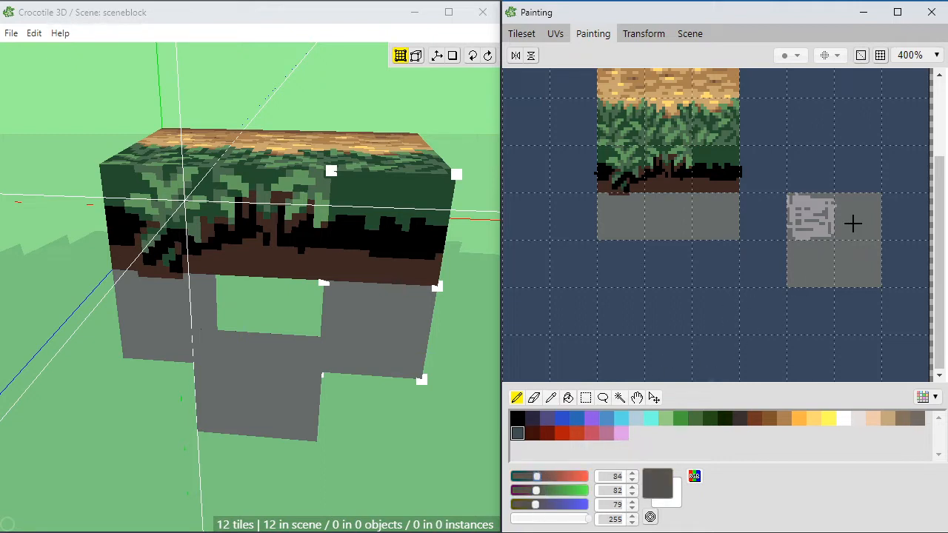
mouse_move(844, 212)
mouse_down()
mouse_move(863, 207)
mouse_move(872, 232)
mouse_up()
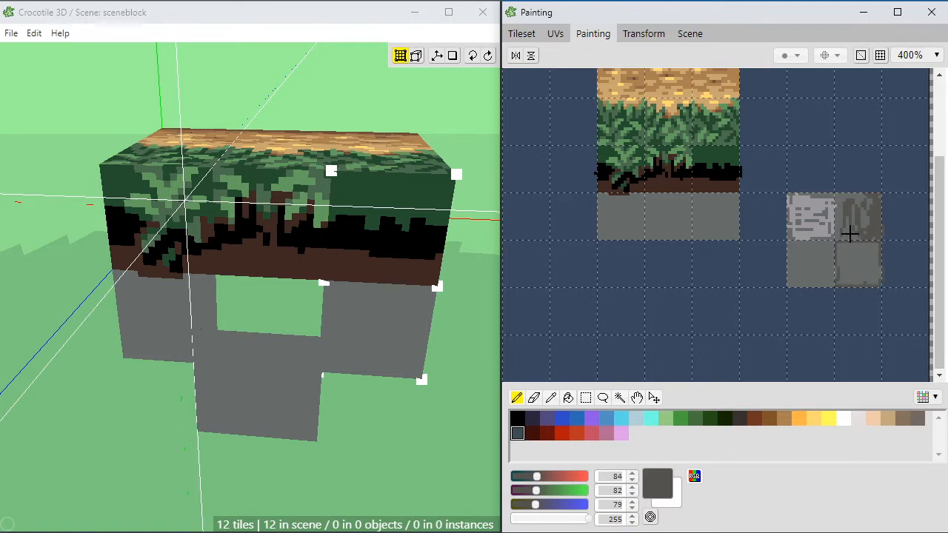
key(f)
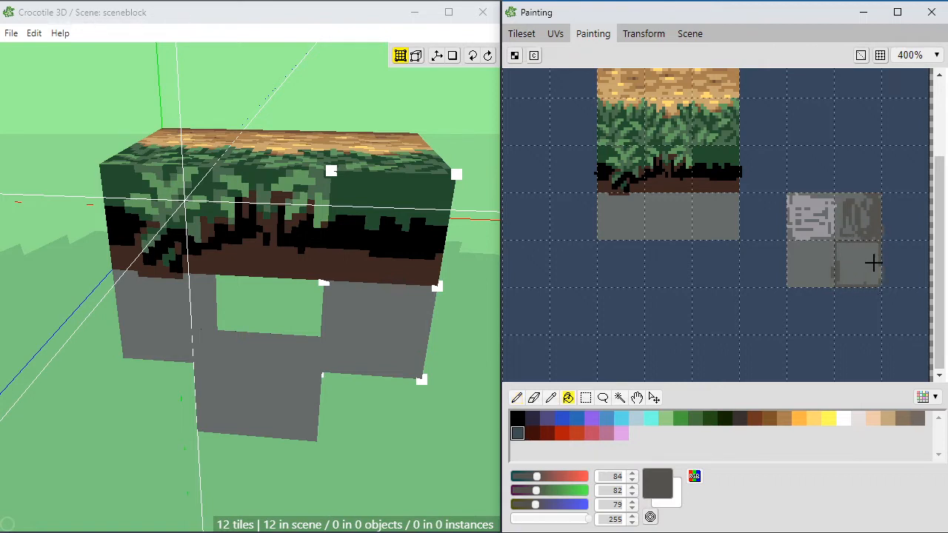
click(866, 268)
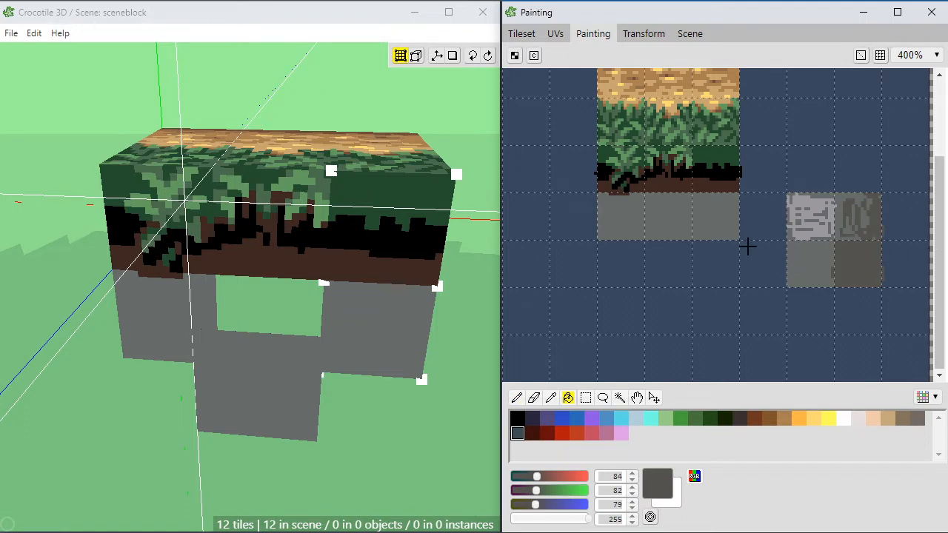
key(p)
alt+click(829, 222)
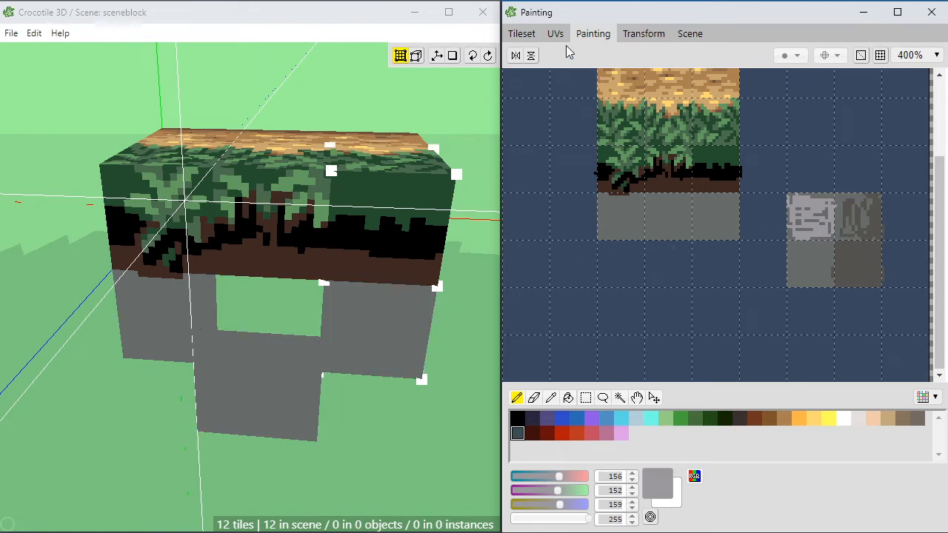
Step: Place the light grey stone tile horizontally as a top face between the pulled-out front tile and the block
click(521, 33)
click(767, 263)
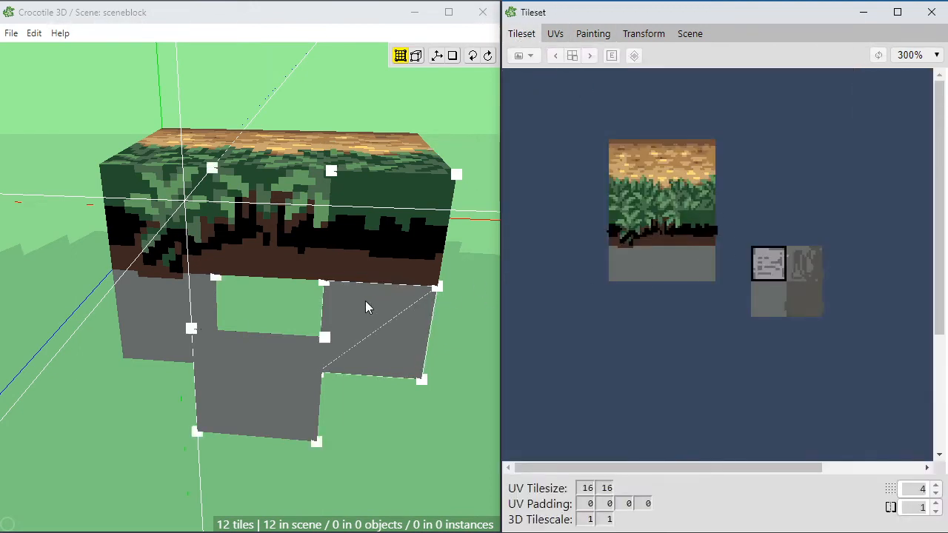
key(Return)
right_drag(285, 292, 274, 334)
key(w)
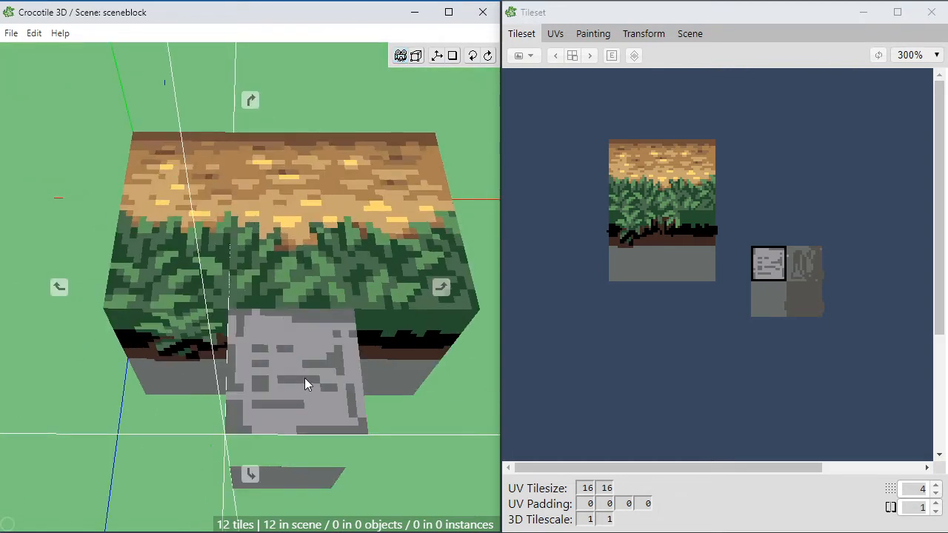
key(space)
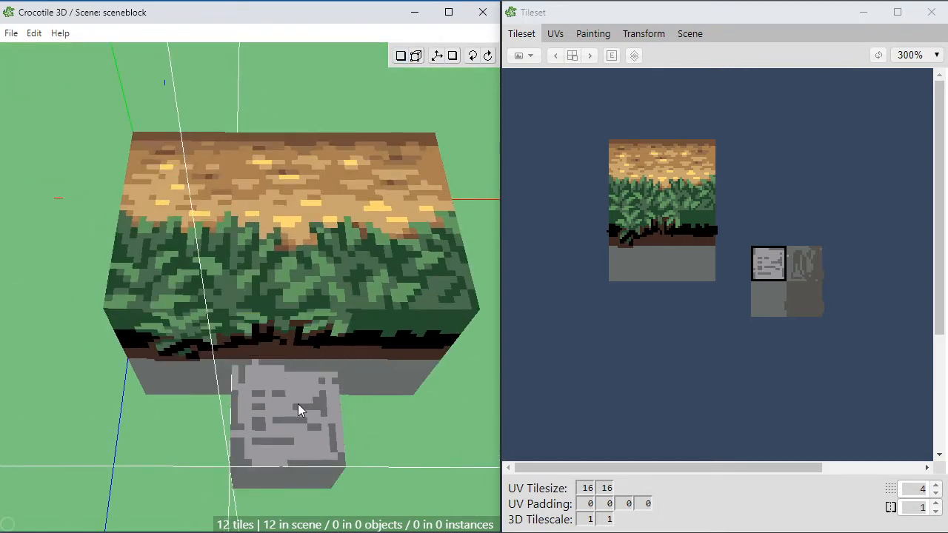
click(328, 404)
Step: Place the textured dark stone tile vertically as both side faces of the protruding stone block
right_drag(328, 404, 157, 352)
click(804, 264)
key(s)
key(s)
key(s)
key(s)
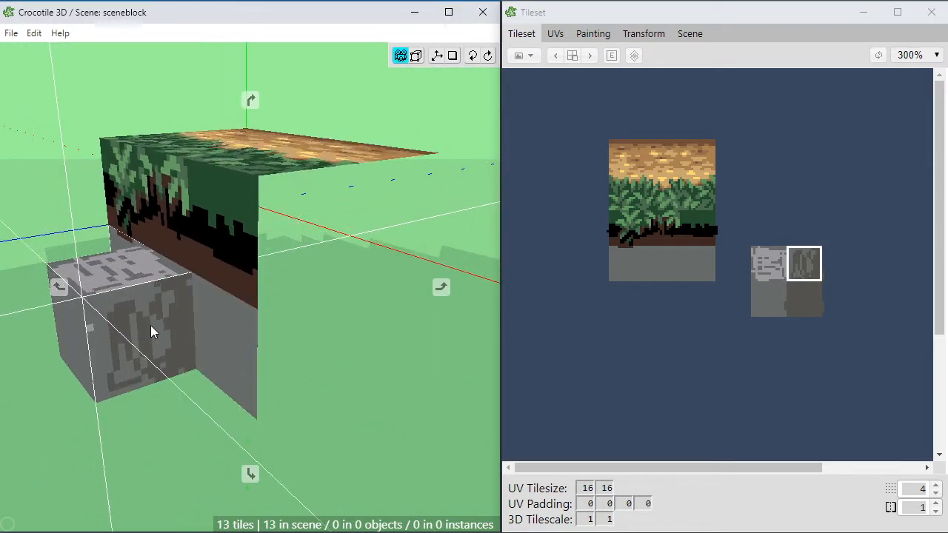
key(w)
click(149, 338)
right_drag(167, 393, 306, 371)
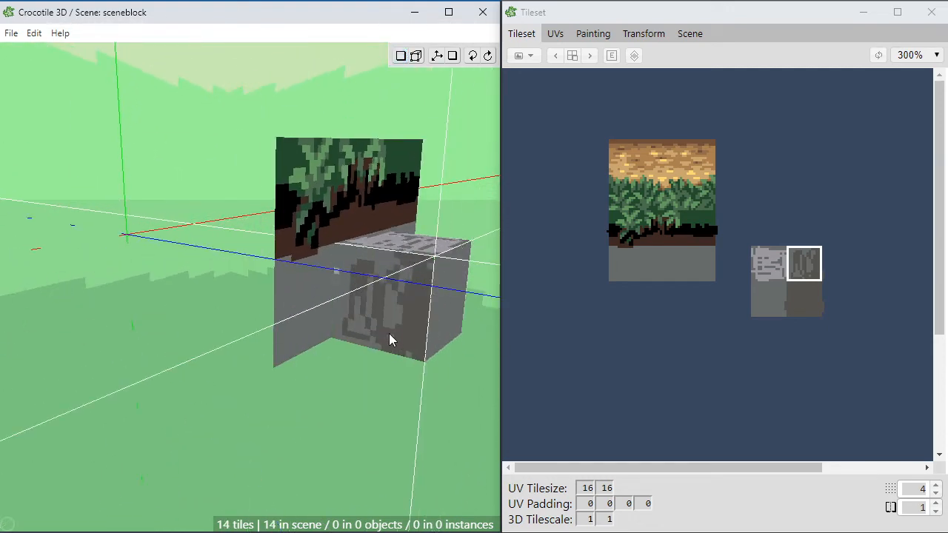
click(373, 325)
Step: Paint a few light grey specks of RGB 156, 152, 159 near the top of the plain dark grey tile
right_drag(333, 350, 296, 290)
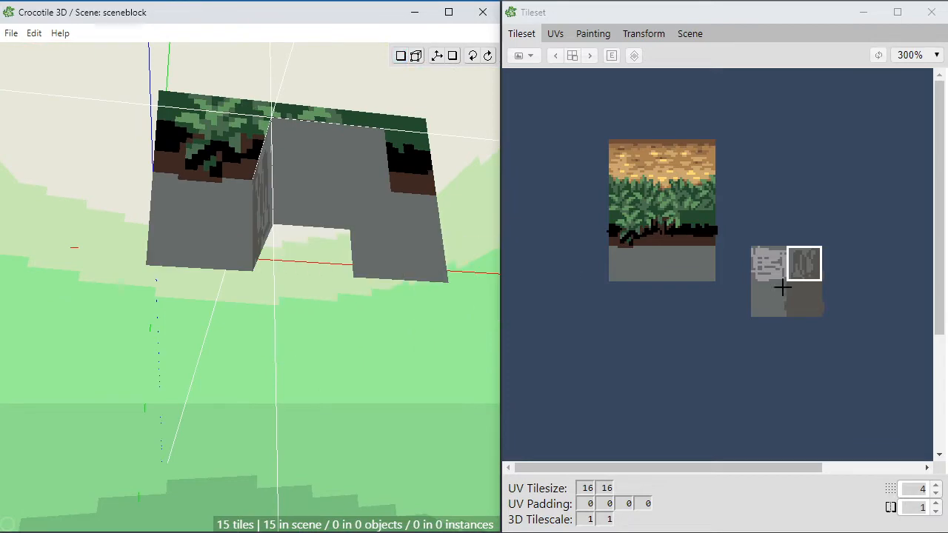
click(803, 301)
mouse_move(300, 324)
right_down()
mouse_move(298, 258)
mouse_move(315, 363)
mouse_move(351, 313)
right_up()
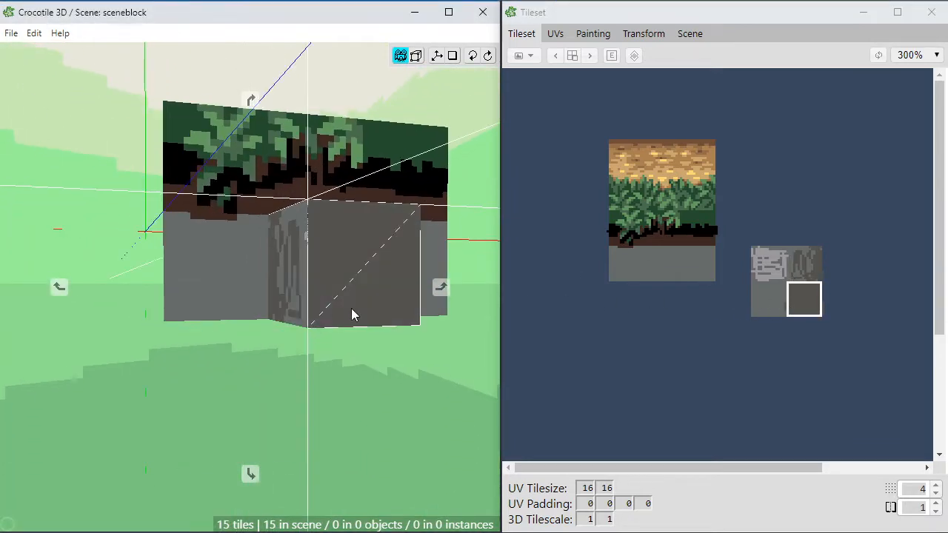
click(591, 34)
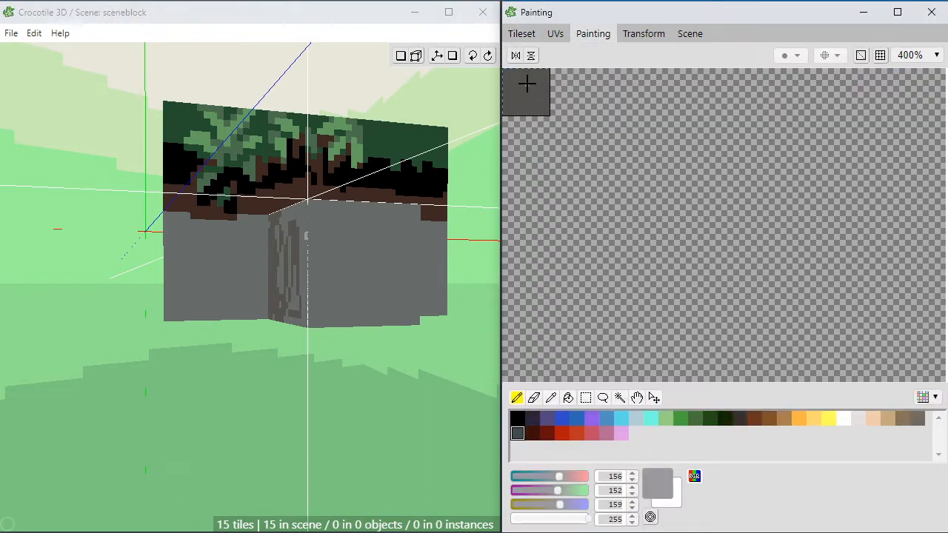
drag(524, 73, 542, 75)
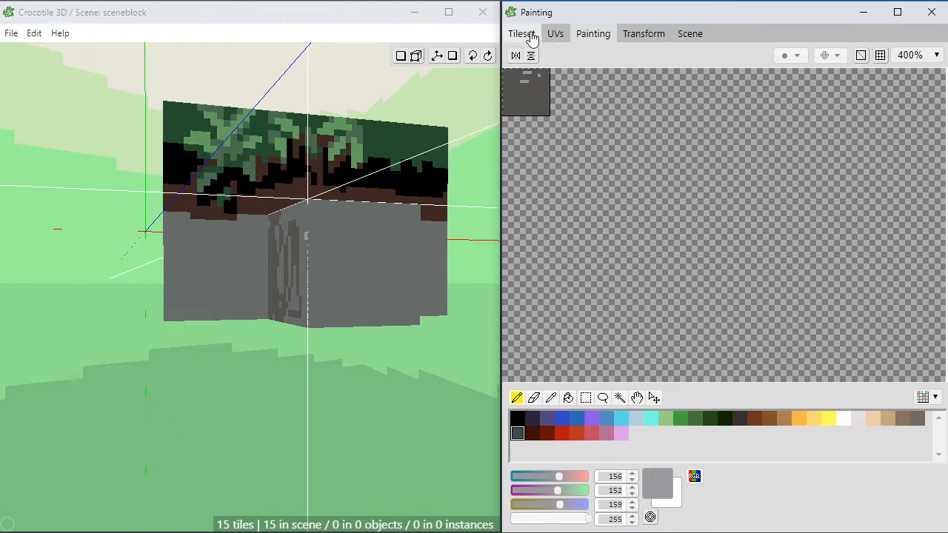
click(522, 34)
Step: Place the speckled dark grey tile horizontally as the underside of the protruding block
drag(356, 361, 343, 273)
key(w)
key(space)
scroll(290, 163, down, 3)
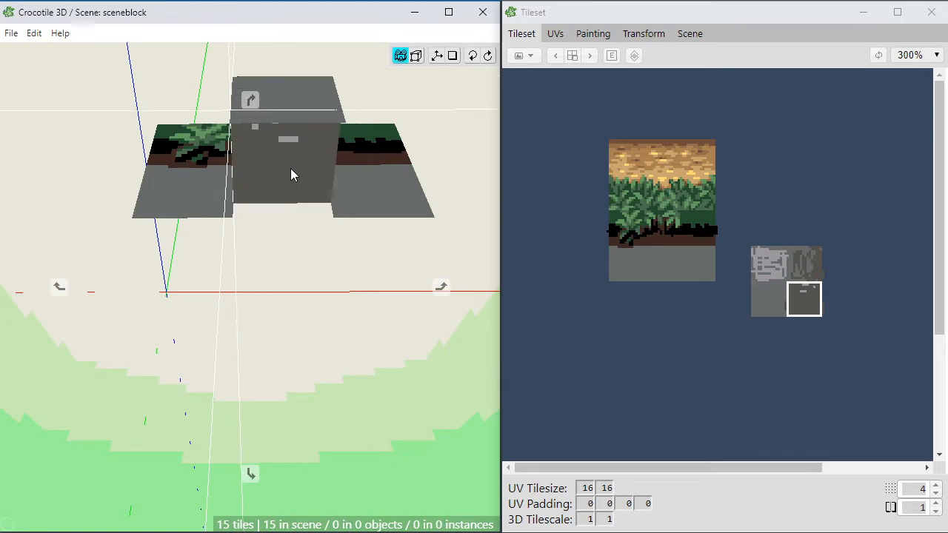
scroll(289, 164, up, 1)
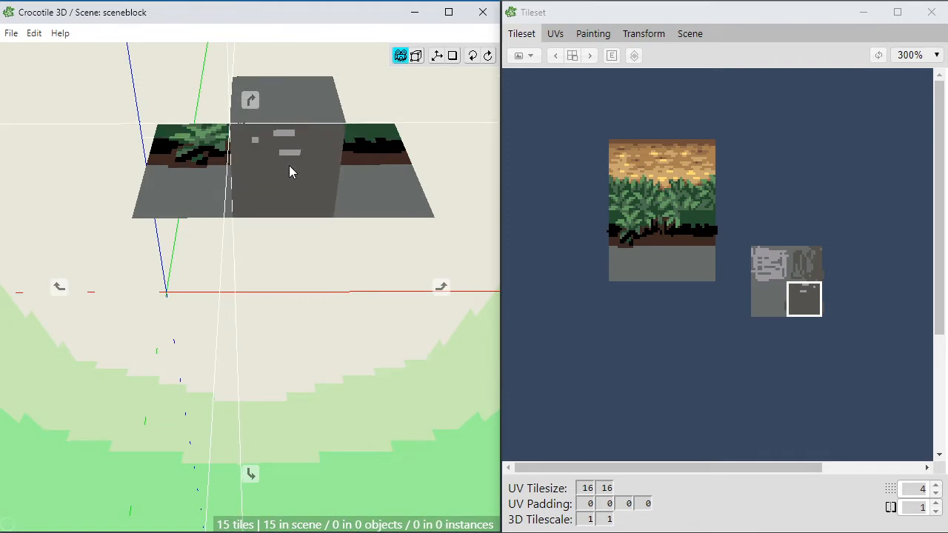
click(326, 173)
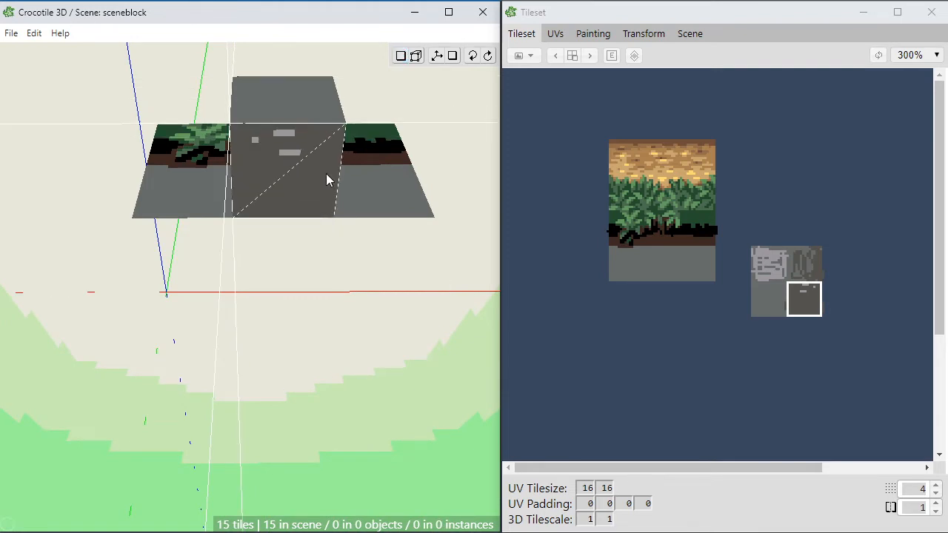
key(space)
key(space)
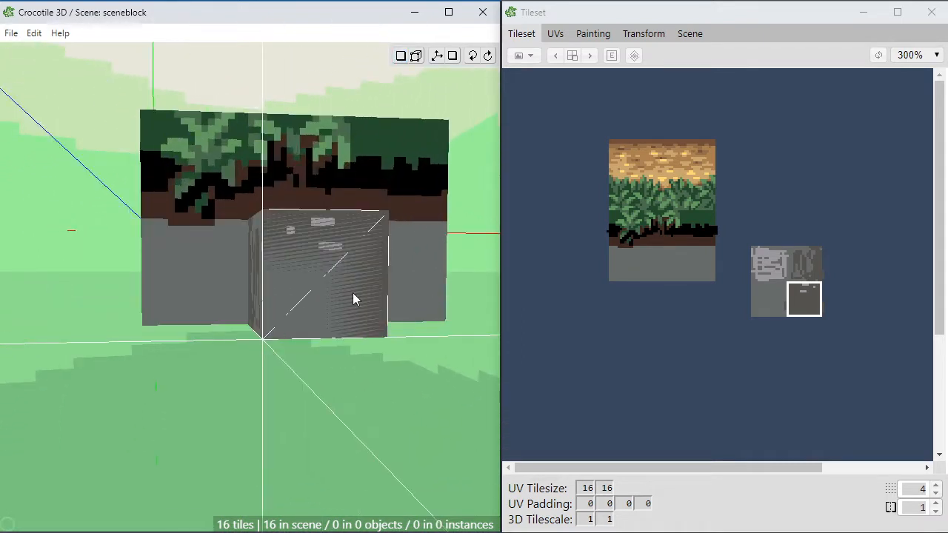
Step: Select the underside tile in edit mode and move it down below the protruding block
key(space)
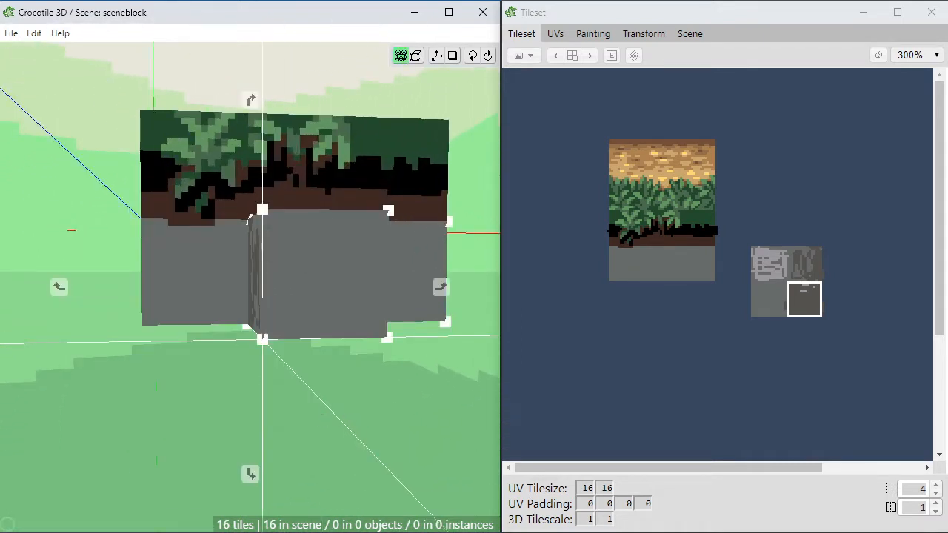
drag(370, 414, 321, 397)
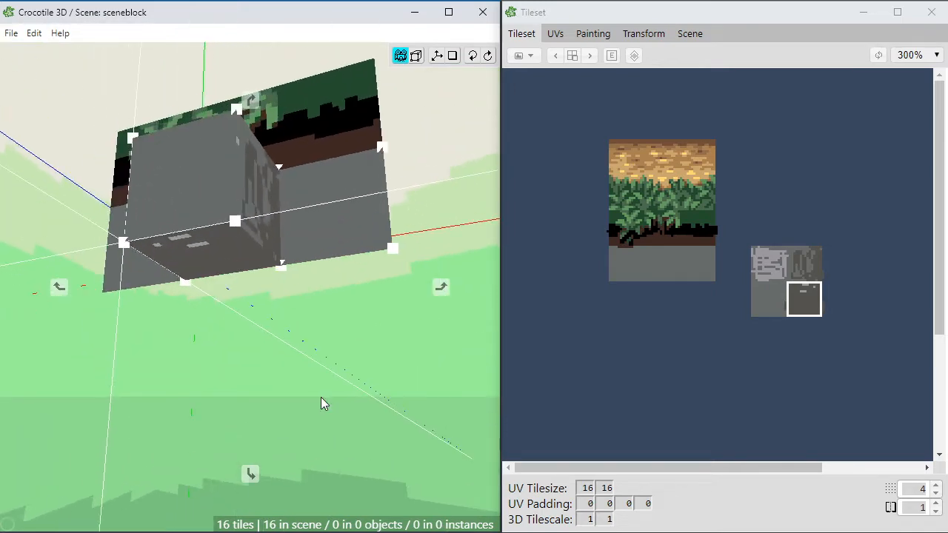
key(space)
click(246, 261)
key(space)
key(q)
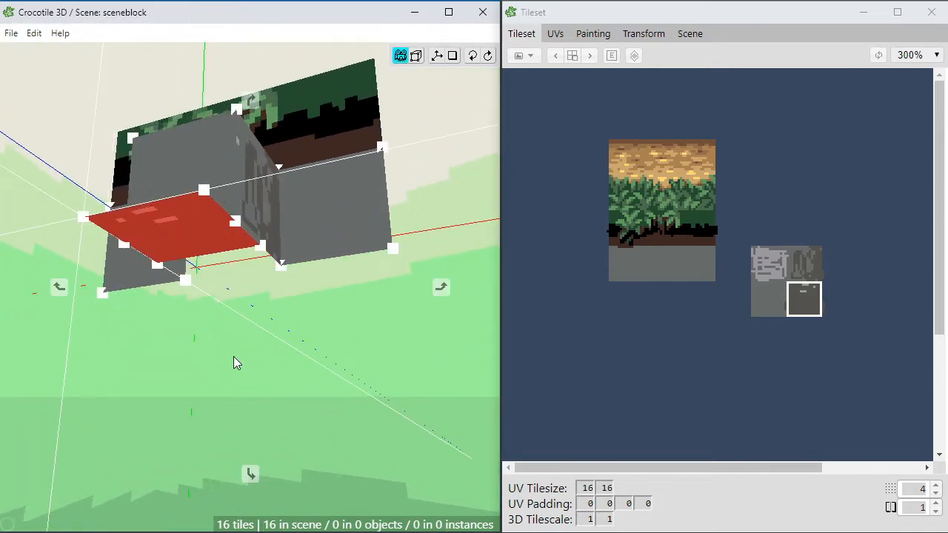
key(e)
key(e)
key(space)
key(s)
key(s)
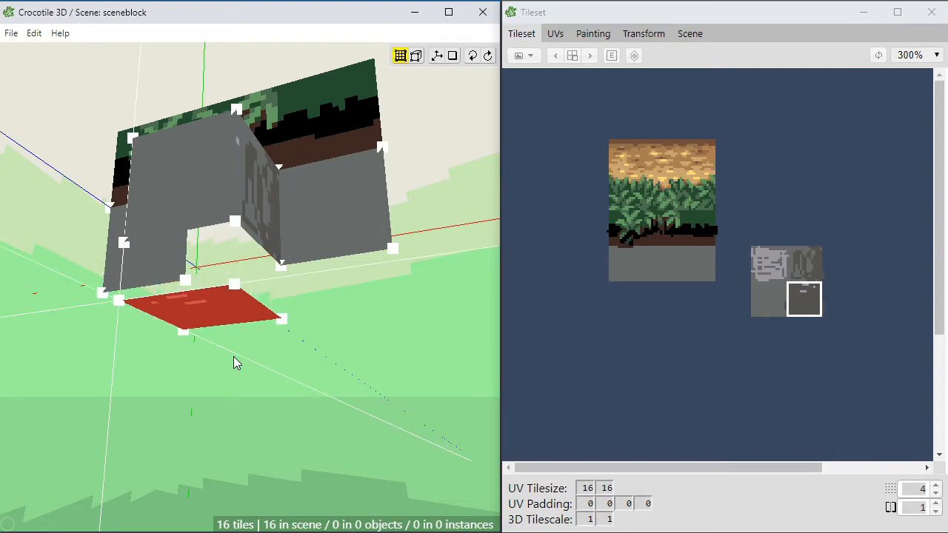
key(s)
key(s)
key(space)
Step: Raise the underside tile's front edge back to the front face's lower edge, so the tile slopes down toward the rear
drag(233, 363, 95, 354)
key(space)
key(space)
key(space)
key(w)
key(w)
key(w)
key(w)
click(123, 376)
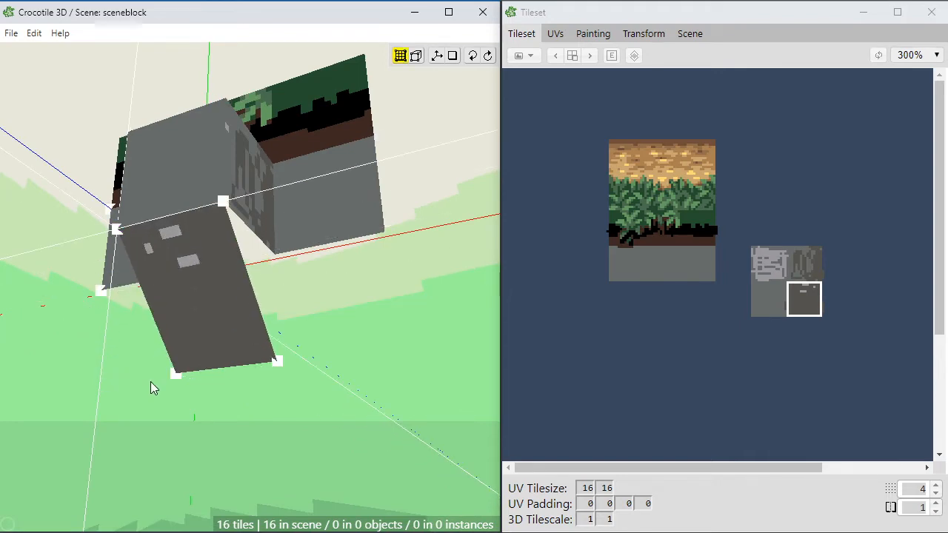
Step: Select the upper outer corner vertex of the protruding block's grey front face
key(space)
drag(159, 382, 227, 415)
key(space)
click(185, 407)
key(space)
key(space)
click(146, 254)
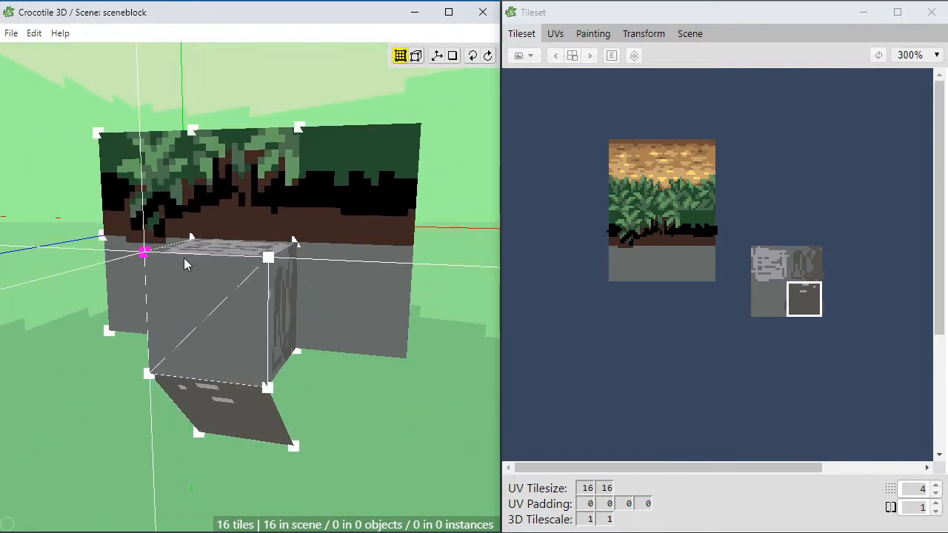
Step: Pull the rear lower corner vertex of one textured dark side face outward along the back wall
drag(270, 258, 338, 305)
key(space)
right_drag(339, 304, 259, 313)
key(space)
drag(297, 370, 196, 376)
click(250, 379)
key(space)
scroll(242, 377, up, 2)
drag(265, 371, 239, 328)
key(space)
key(space)
click(243, 340)
key(space)
Step: Examine the reshaped stone block and its vertices from the front and both sides
drag(285, 355, 246, 378)
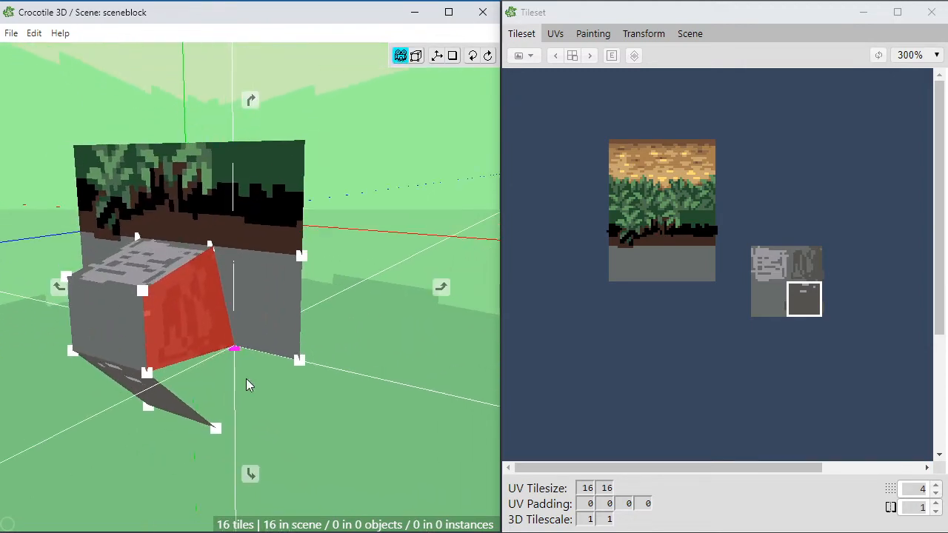
key(space)
click(230, 376)
key(space)
drag(283, 431, 307, 428)
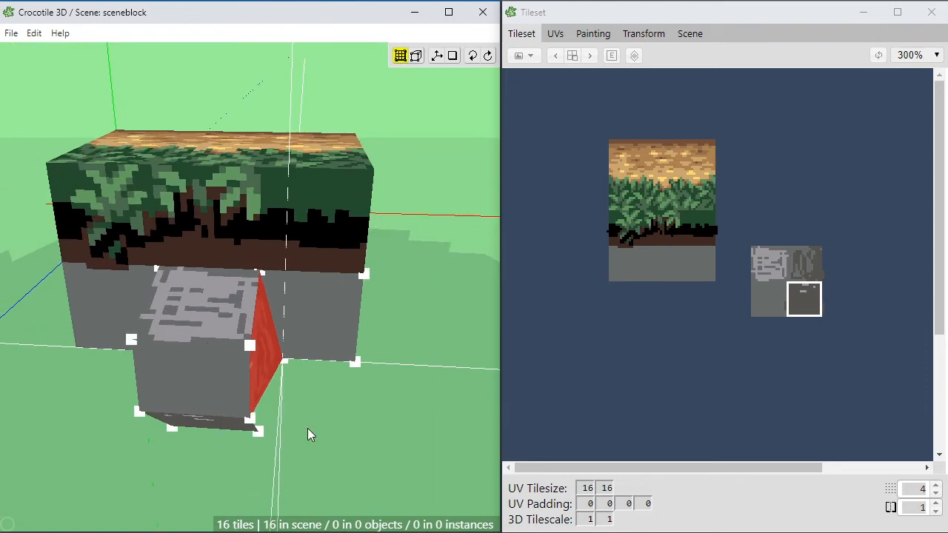
click(328, 456)
key(space)
drag(329, 459, 356, 430)
scroll(314, 448, up, 2)
key(space)
drag(306, 370, 292, 372)
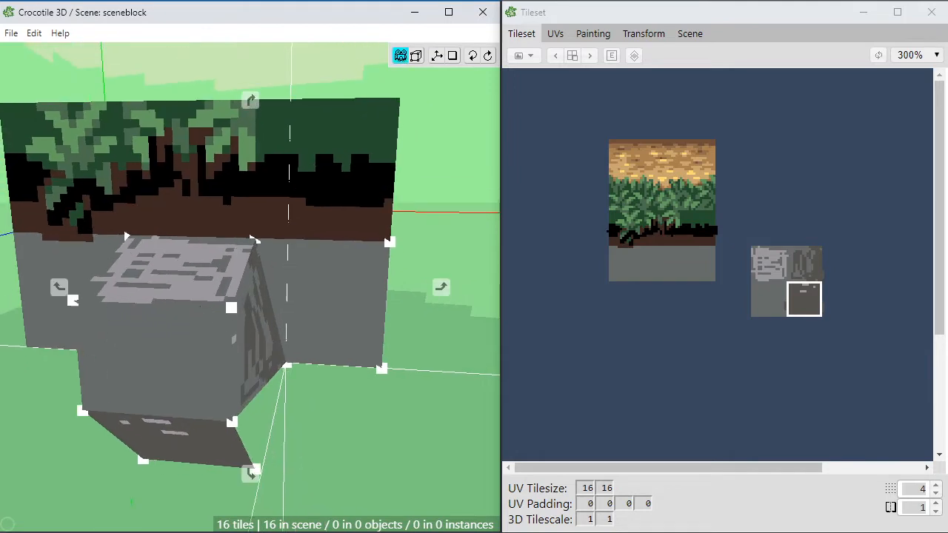
key(space)
key(space)
drag(292, 410, 302, 376)
key(space)
drag(303, 341, 319, 343)
key(a)
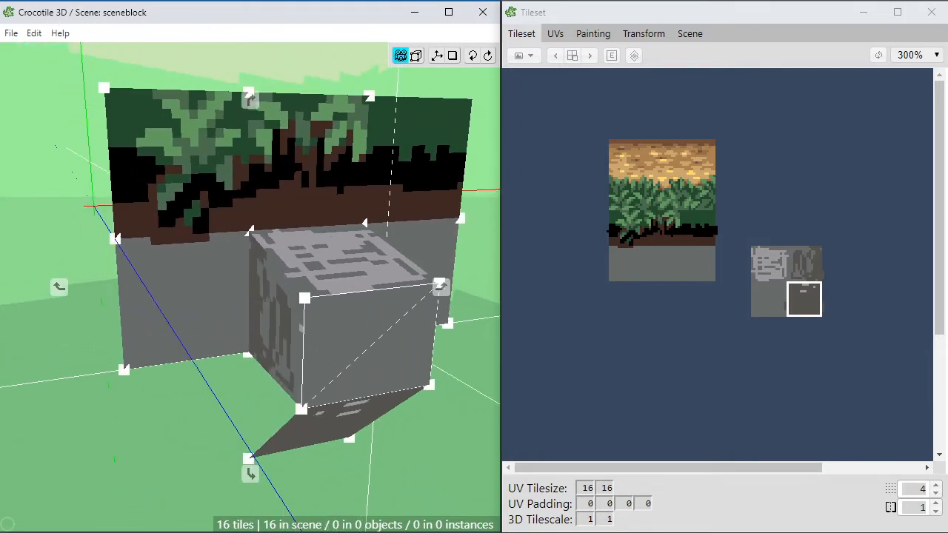
key(d)
key(space)
key(space)
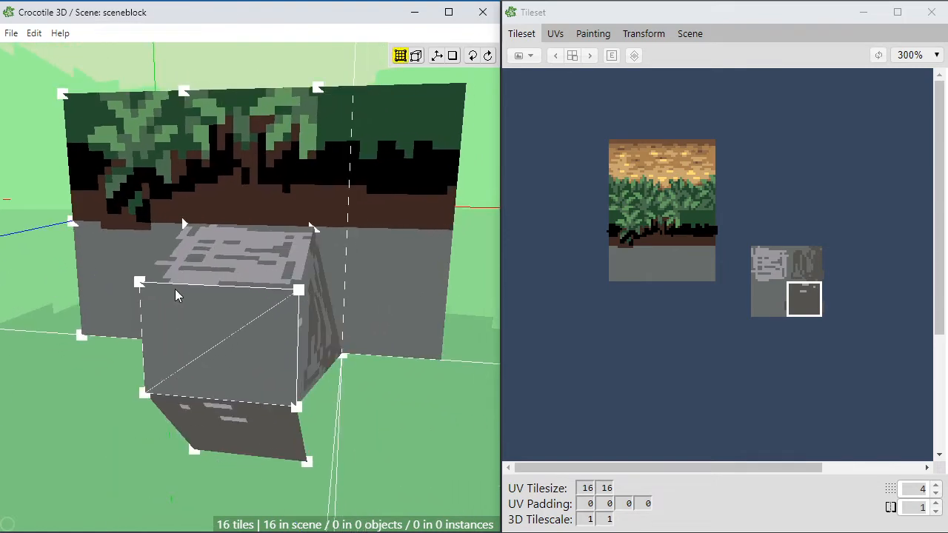
Step: Select a tileset region covering all painted tiles and open it for painting, enlarged around the grey row
drag(568, 98, 850, 368)
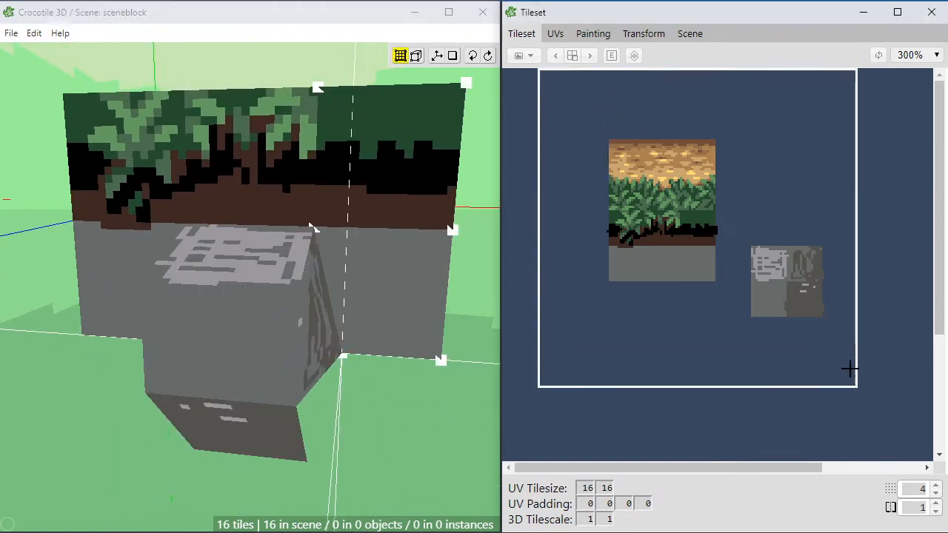
click(581, 33)
scroll(700, 207, down, 3)
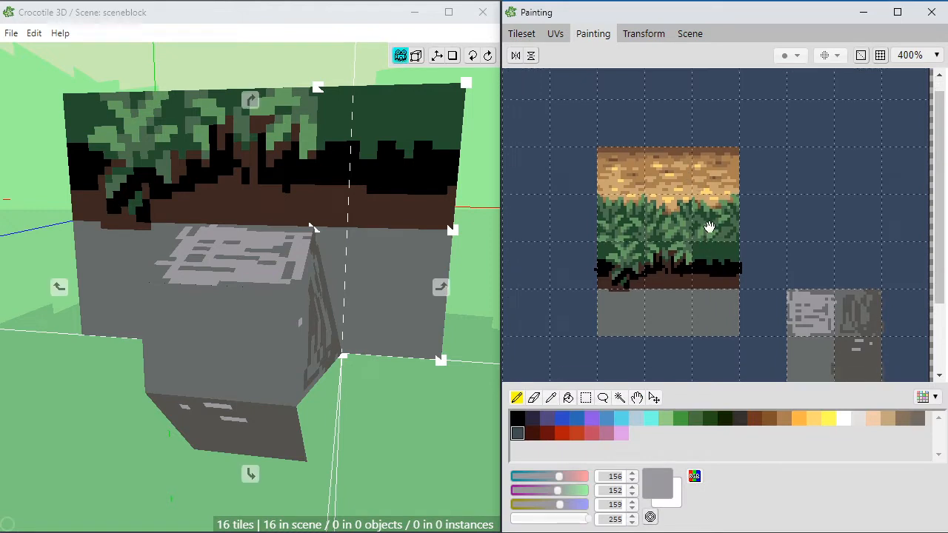
scroll(698, 211, up, 3)
key(space)
mouse_move(706, 251)
mouse_down()
mouse_move(721, 253)
mouse_move(728, 224)
mouse_up()
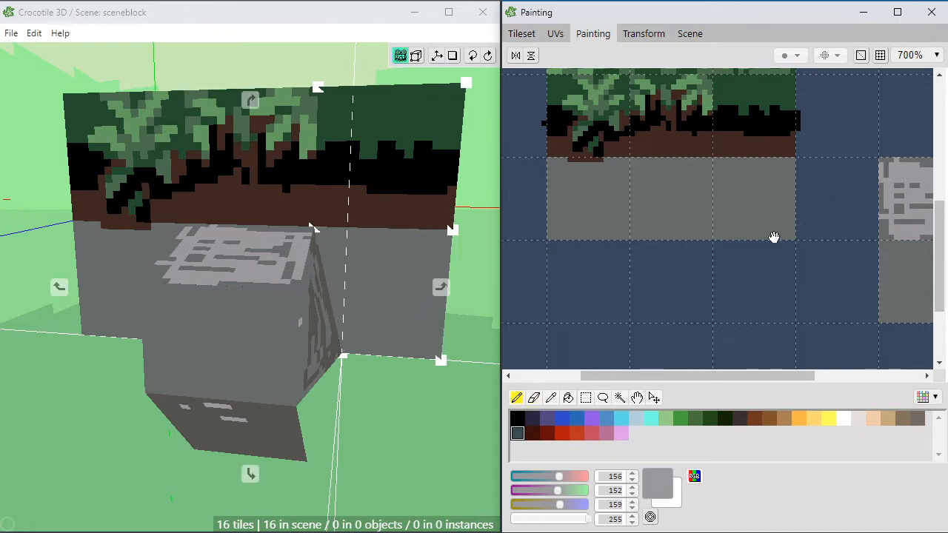
Step: Paint light grey stone patches and dark grey shading of RGB 84, 82, 79 on the grey row's last cell
mouse_move(774, 237)
mouse_down()
mouse_move(719, 233)
mouse_move(806, 239)
mouse_up()
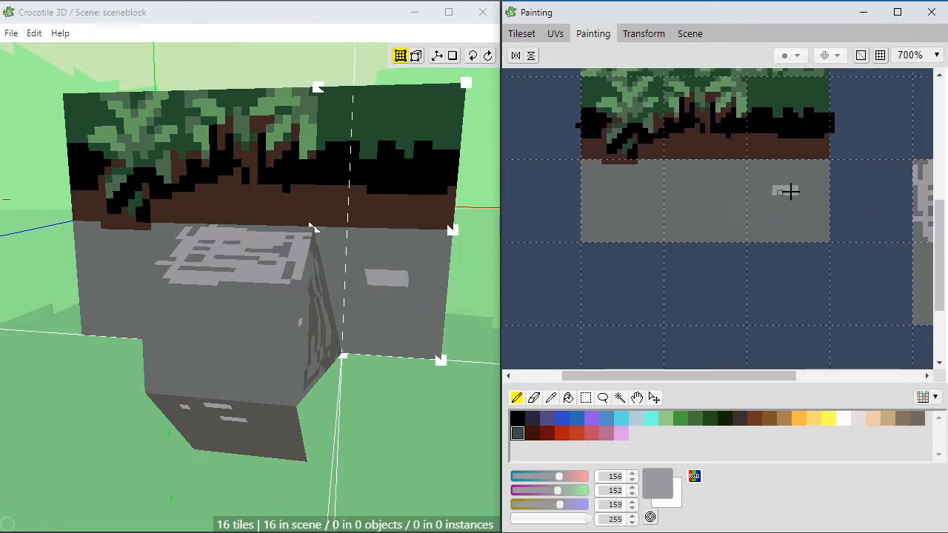
mouse_move(810, 211)
mouse_down()
mouse_move(742, 226)
mouse_move(673, 224)
mouse_move(696, 231)
mouse_move(651, 210)
mouse_move(653, 234)
mouse_move(663, 230)
mouse_up()
click(821, 219)
alt+click(880, 256)
mouse_move(680, 186)
mouse_down()
mouse_move(678, 176)
mouse_move(674, 192)
mouse_up()
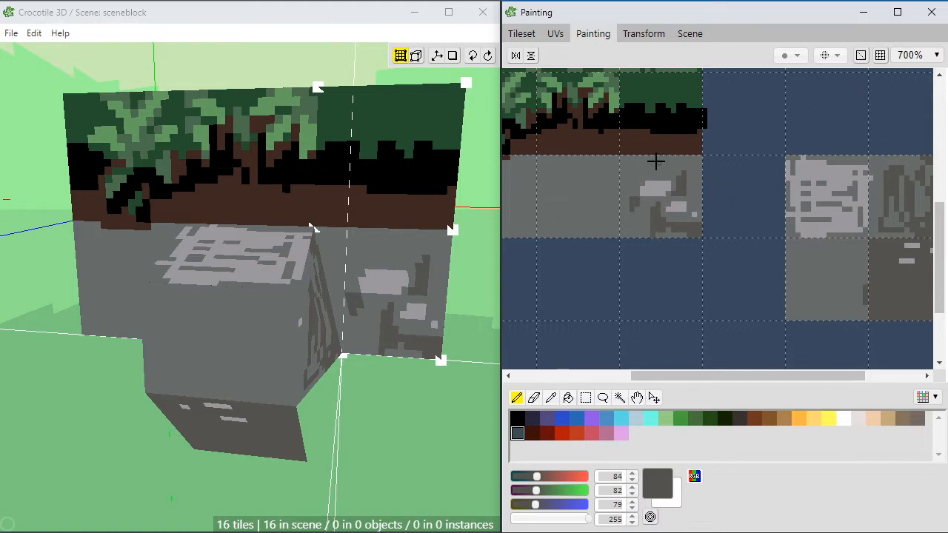
Step: Add a dark grey notch beneath the soil edge of the cell and reshape the nearby dark crack with mid grey RGB 103, 108, 106
click(658, 162)
drag(663, 169, 673, 158)
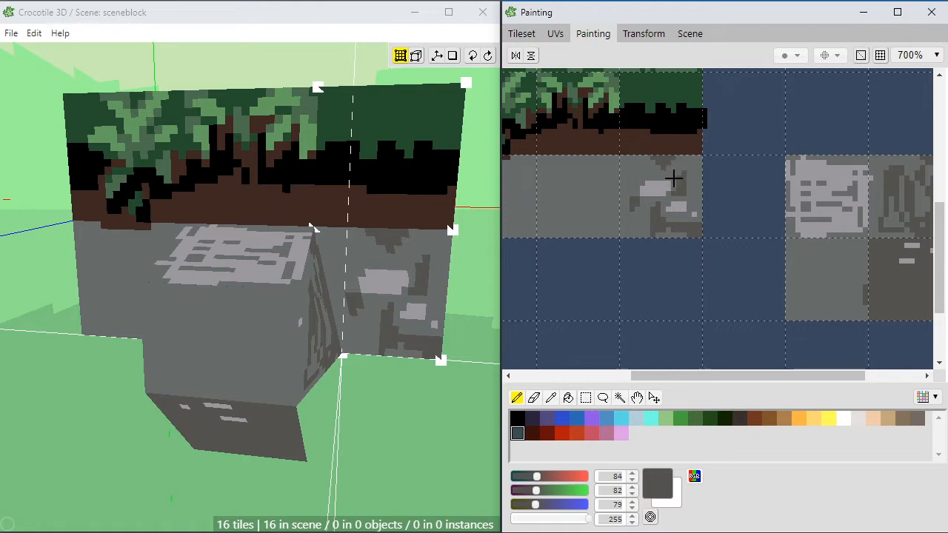
alt+click(684, 174)
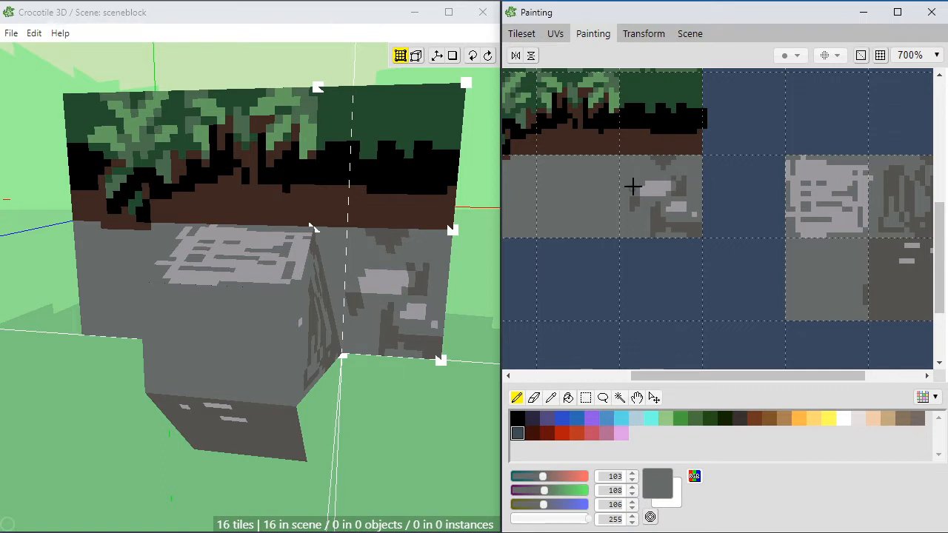
alt+click(682, 183)
click(689, 175)
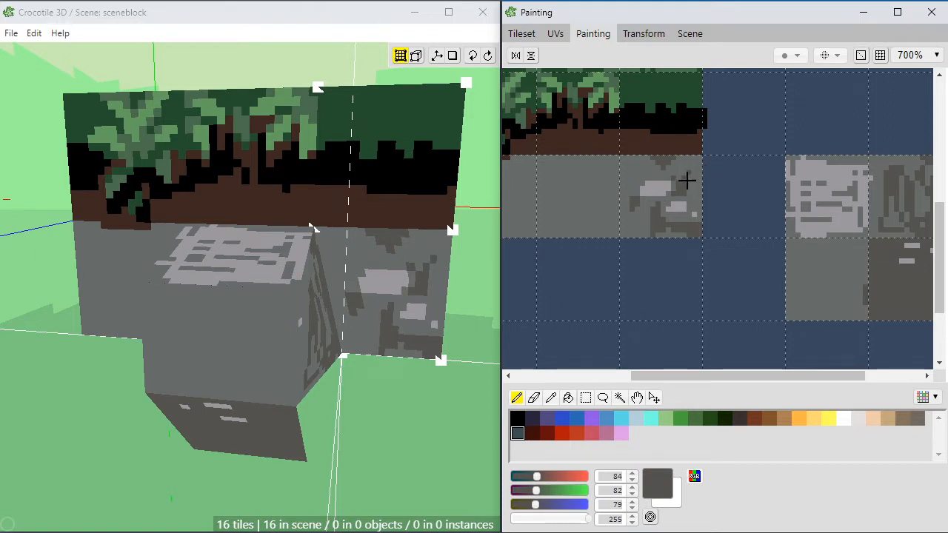
Step: Pick the light grey RGB 156, 152, 159 and paint a small stone highlight near the cell's upper-right corner
alt+click(653, 188)
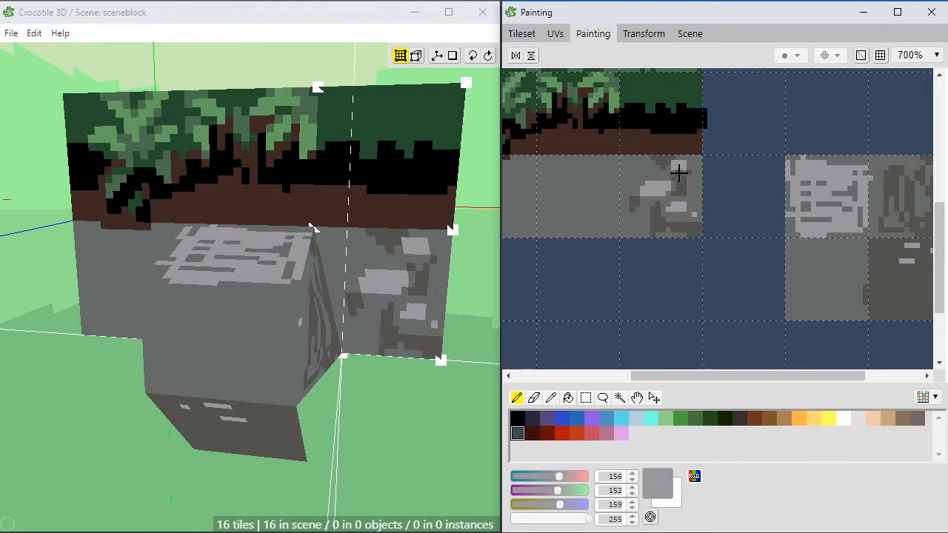
alt+click(678, 162)
alt+click(679, 167)
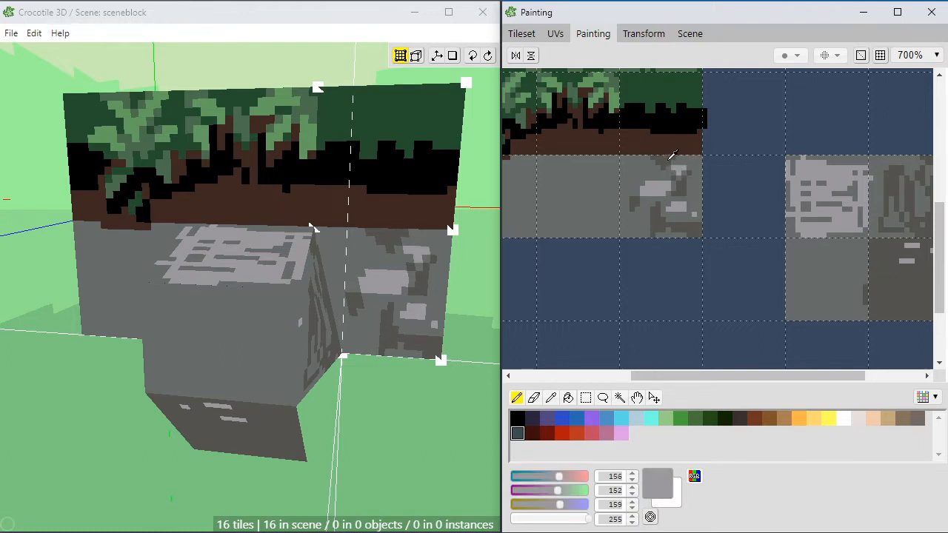
Step: Pick the soil brown RGB 62, 40, 33 and extend the soil into the notch at the cell's upper edge
alt+click(669, 160)
alt+click(664, 148)
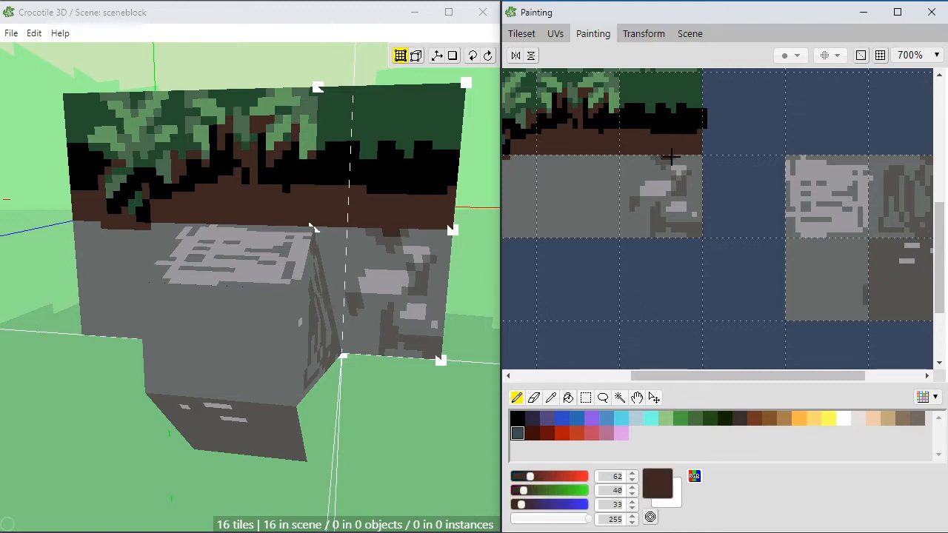
alt+click(664, 156)
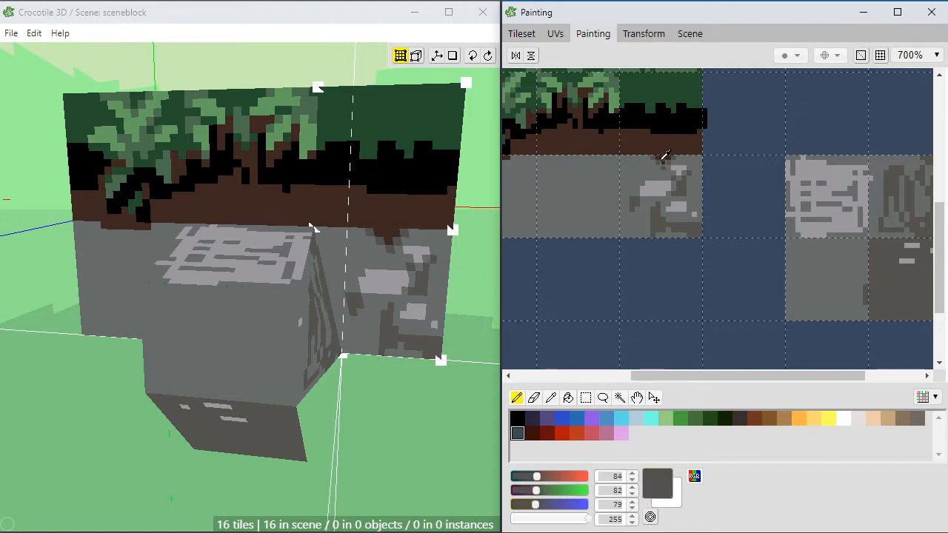
Step: Paint dark grey RGB 84, 82, 79 shading beneath the soil edge of the last grey cell and a rounded stone in the soil above it
mouse_move(642, 158)
mouse_down()
mouse_move(630, 155)
mouse_move(638, 169)
mouse_move(625, 157)
mouse_move(640, 172)
mouse_move(656, 163)
mouse_move(646, 170)
mouse_up()
click(647, 175)
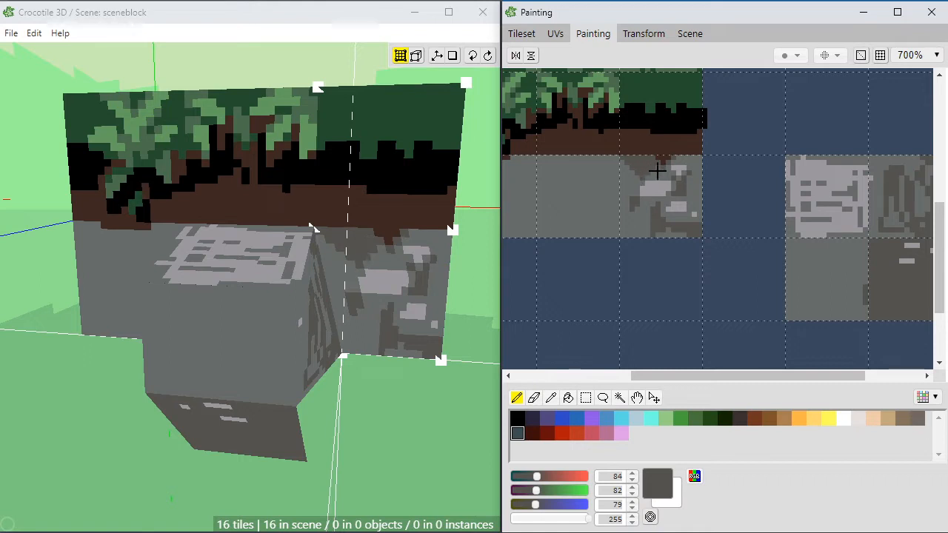
drag(642, 149, 633, 137)
Step: Add a smaller dark grey RGB 84, 82, 79 stone in the soil and pick soil brown RGB 62, 40, 33 to retouch around it
right_click(655, 141)
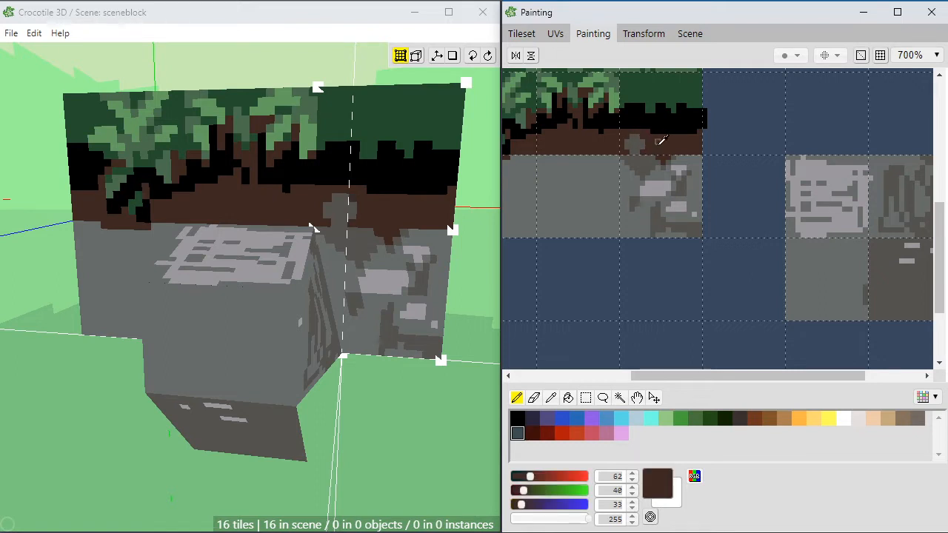
right_click(641, 145)
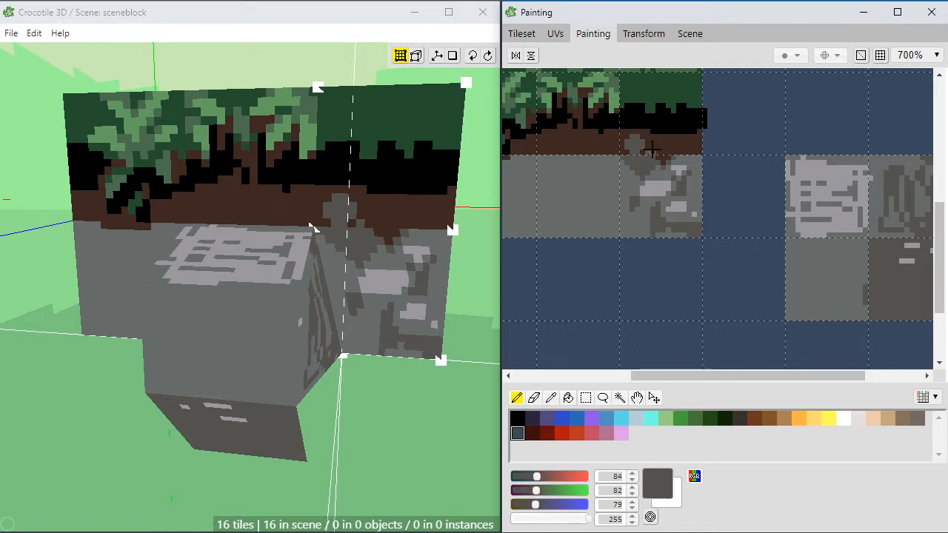
drag(676, 142, 673, 144)
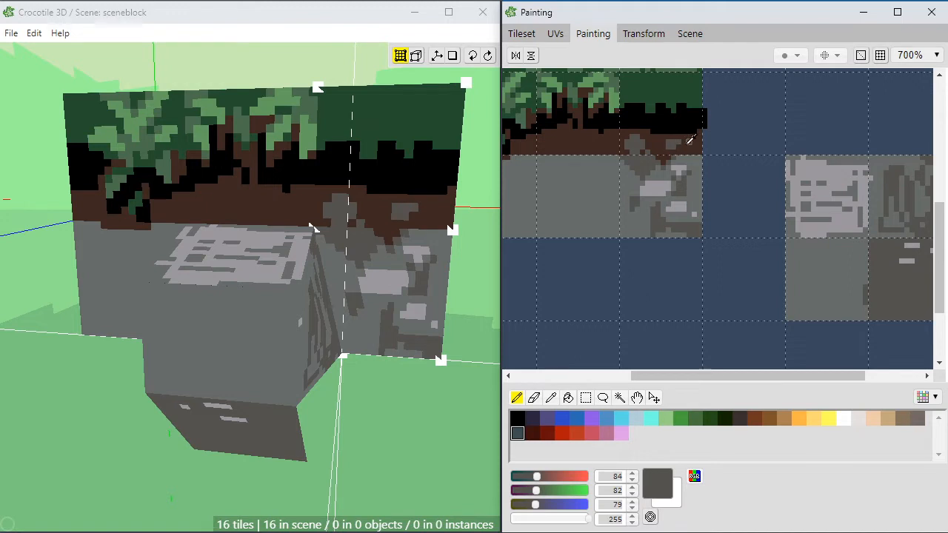
right_click(675, 140)
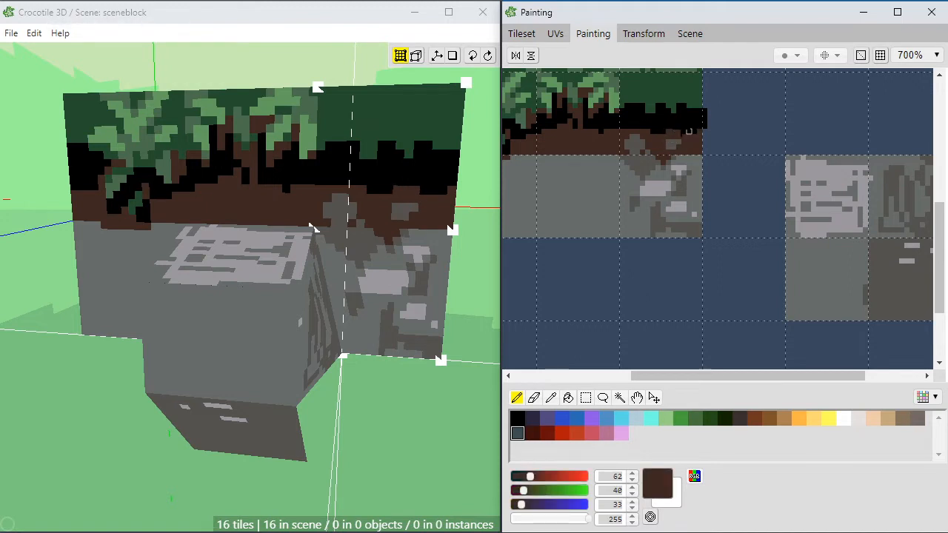
click(676, 133)
Step: Make the border between the soil and the black band above the stones jagged, using soil brown and black
right_click(658, 139)
right_click(649, 132)
right_click(652, 123)
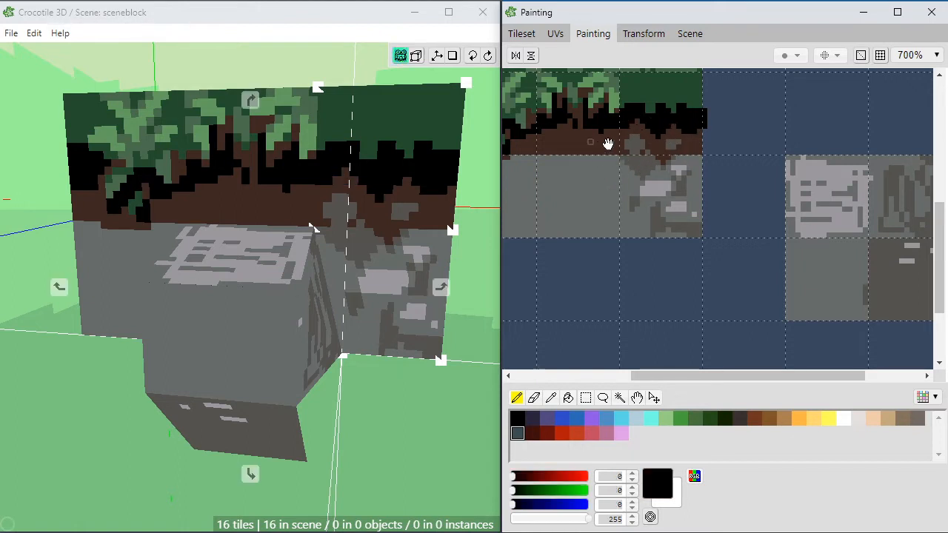
Step: Pick dark grey RGB 84, 82, 79 and retouch the lower part of the larger stone in the soil
middle_drag(605, 143, 614, 166)
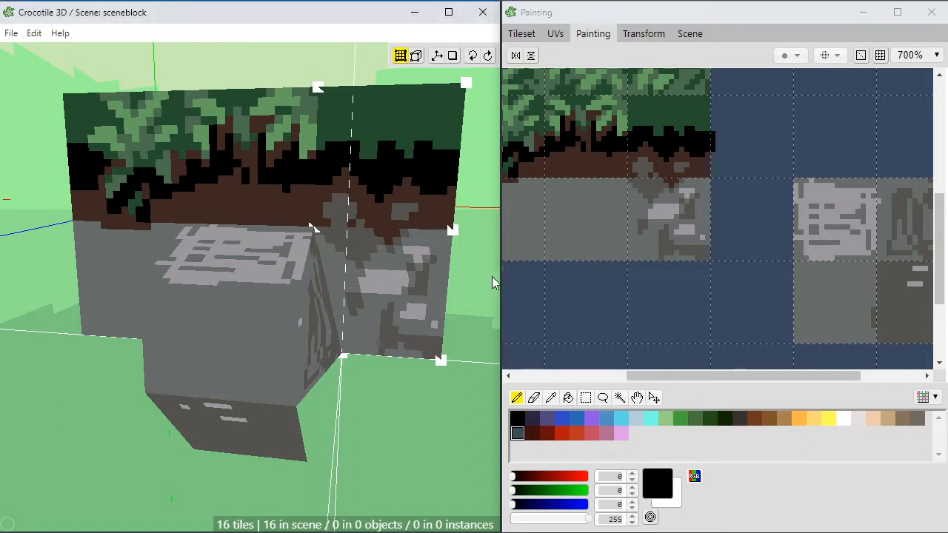
middle_drag(453, 295, 419, 290)
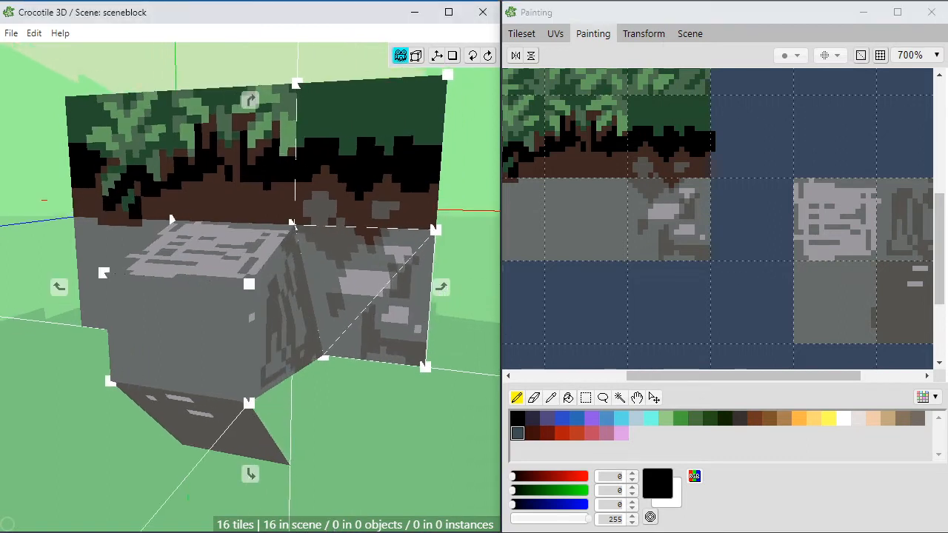
drag(641, 169, 636, 170)
alt+click(643, 163)
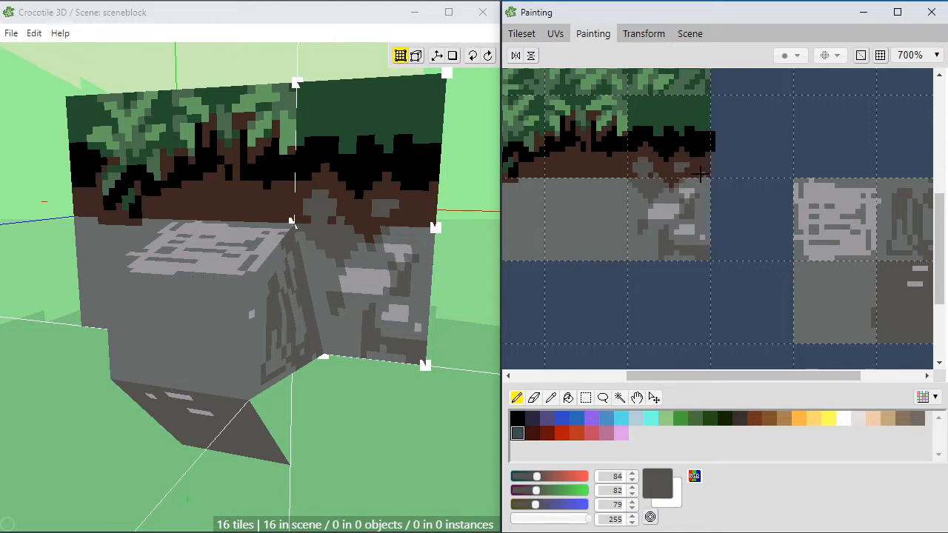
Step: Pick dark green RGB 36, 77, 46 and reshape the upper edge of the black band in the last column
key(space)
drag(594, 170, 658, 210)
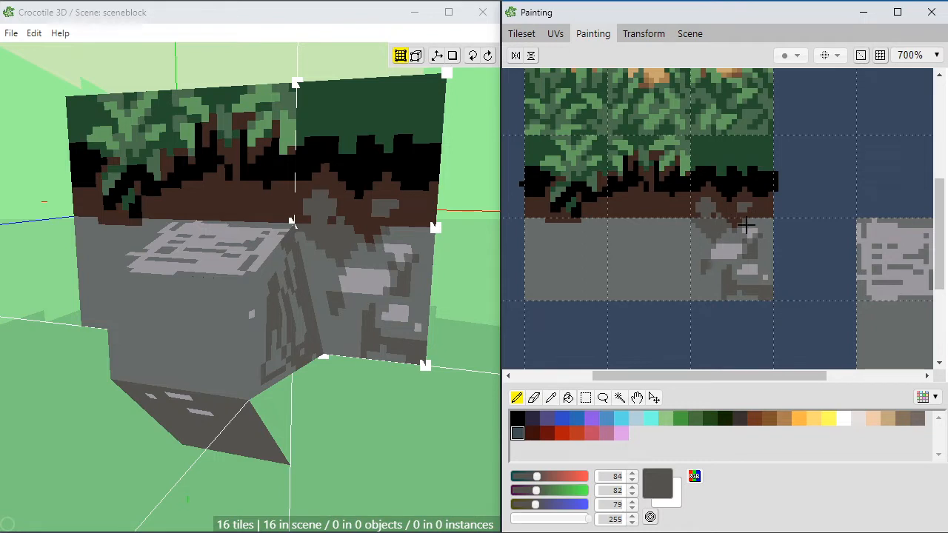
alt+click(734, 178)
alt+click(724, 166)
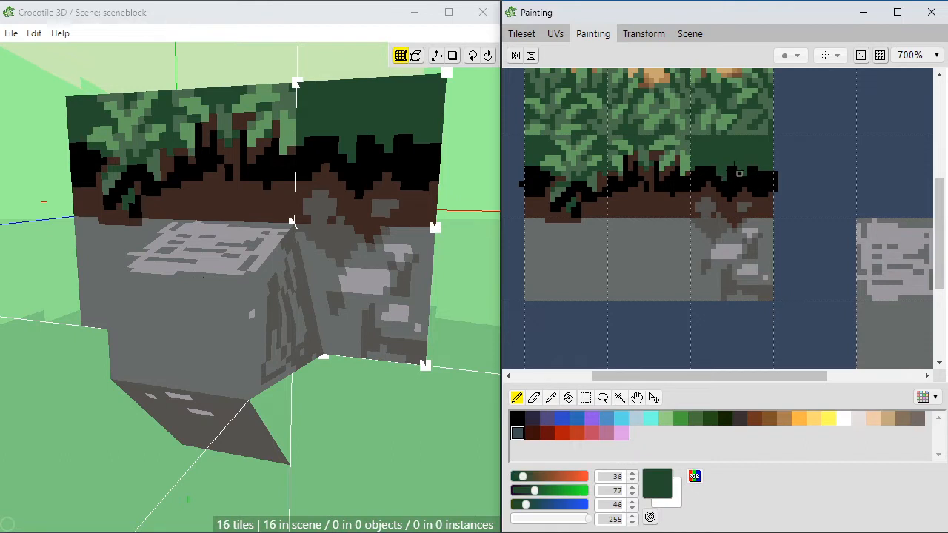
click(698, 159)
Step: Pick soil brown RGB 62, 40, 33 and paint a short forked stem in the dark green area above the black band
alt+click(647, 202)
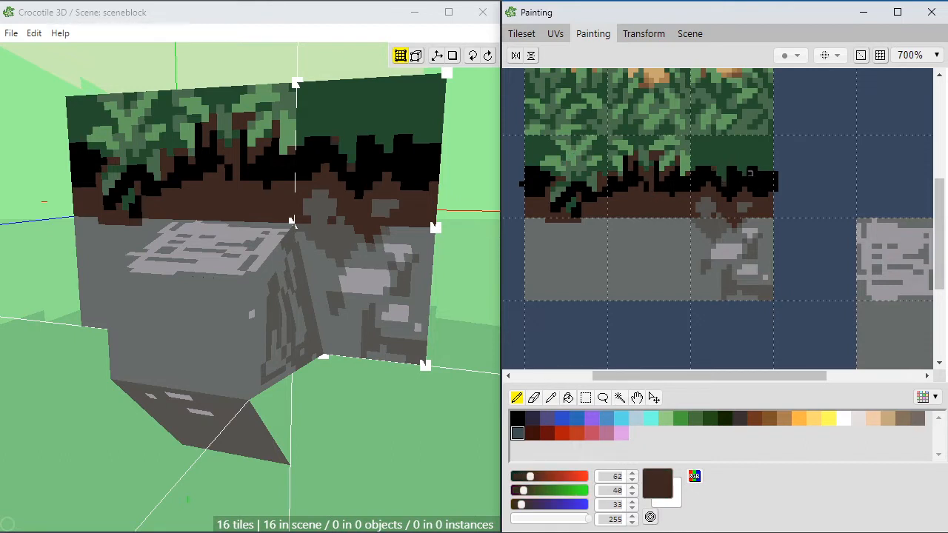
click(746, 175)
drag(729, 156, 730, 161)
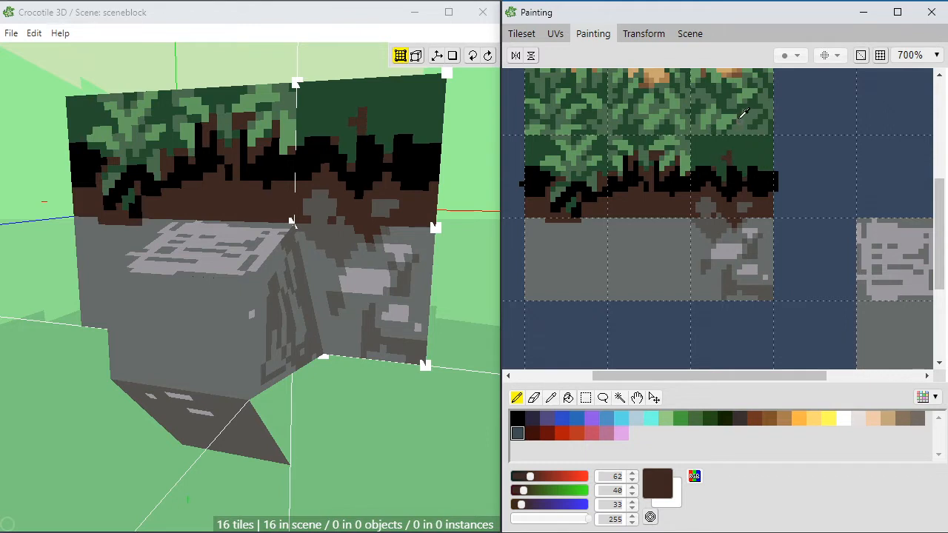
Step: Pick mid green RGB 75, 109, 77 and paint the first drooping leaves beside the brown stem
alt+click(729, 160)
click(722, 162)
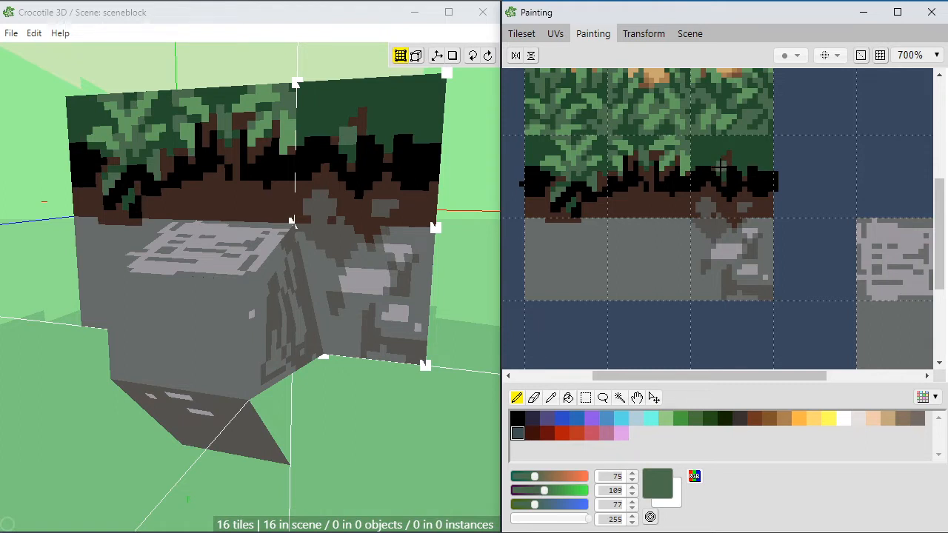
drag(721, 167, 715, 163)
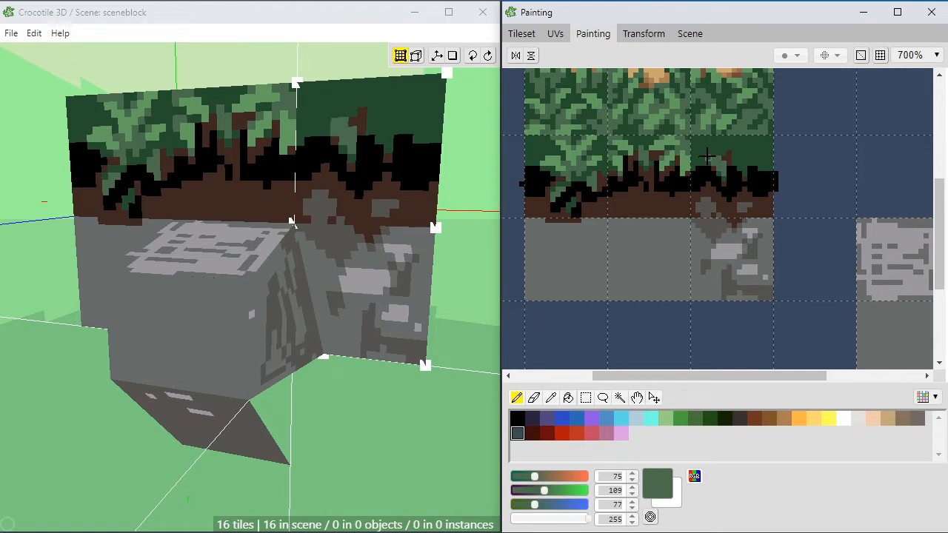
click(698, 161)
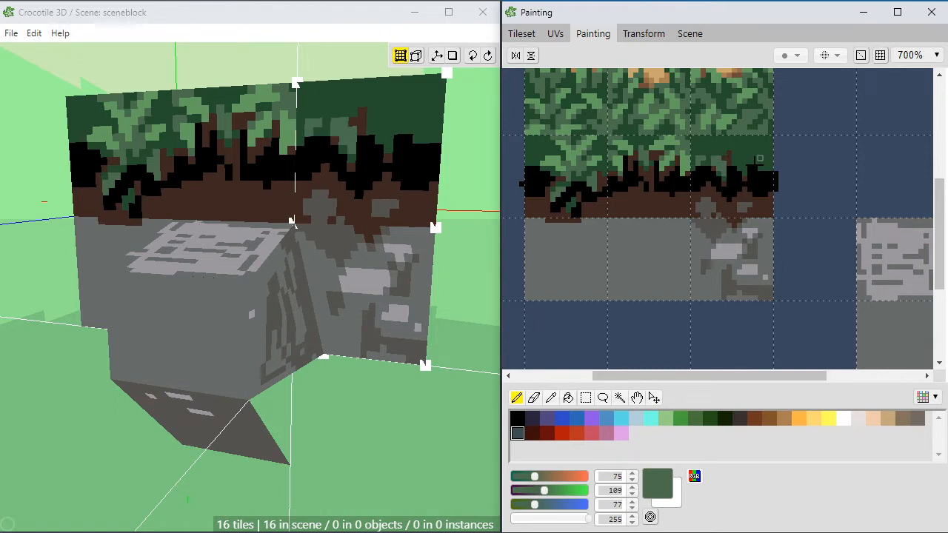
Step: Fill the rest of the dark green area around the stem with mid green leaves, extending them up to the foliage tile above
mouse_move(744, 169)
mouse_down()
mouse_move(739, 153)
mouse_move(764, 156)
mouse_move(750, 157)
mouse_move(756, 172)
mouse_move(747, 144)
mouse_move(708, 150)
mouse_move(733, 138)
mouse_move(697, 138)
mouse_move(711, 154)
mouse_move(698, 173)
mouse_up()
click(740, 163)
click(761, 162)
click(759, 167)
click(746, 148)
click(704, 148)
click(703, 153)
click(693, 143)
click(694, 139)
click(709, 152)
click(717, 149)
Step: Touch up the leaves, stem and black band with dark green RGB 36, 77, 46, brown RGB 62, 40, 33 and black
right_click(703, 163)
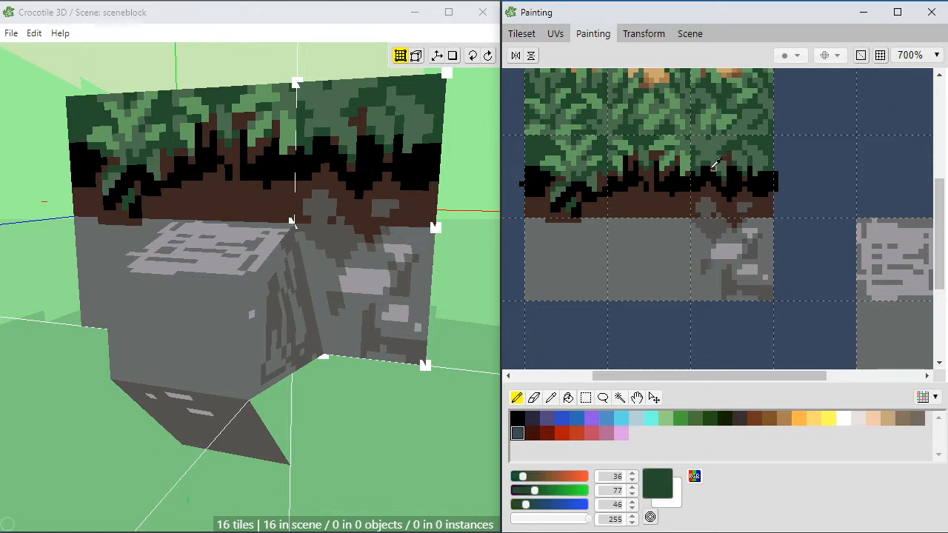
right_click(732, 151)
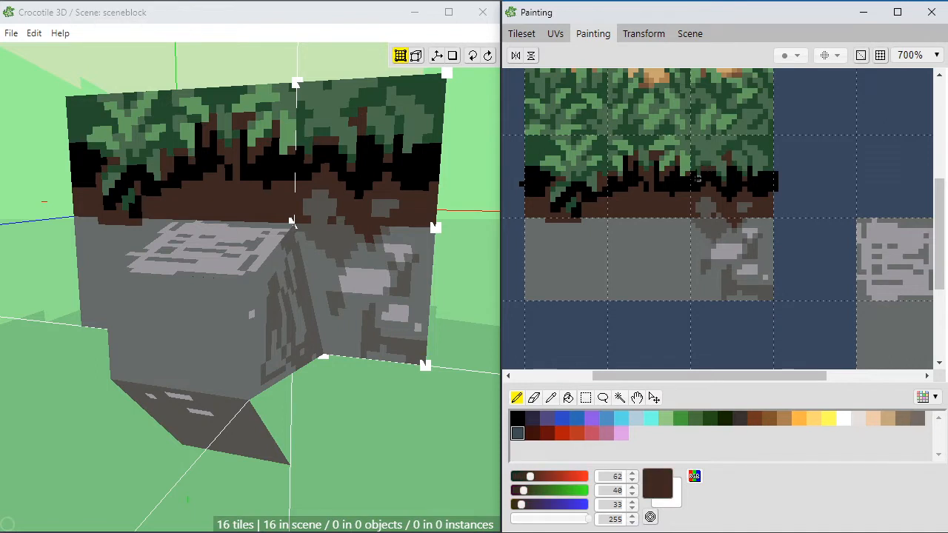
right_click(717, 173)
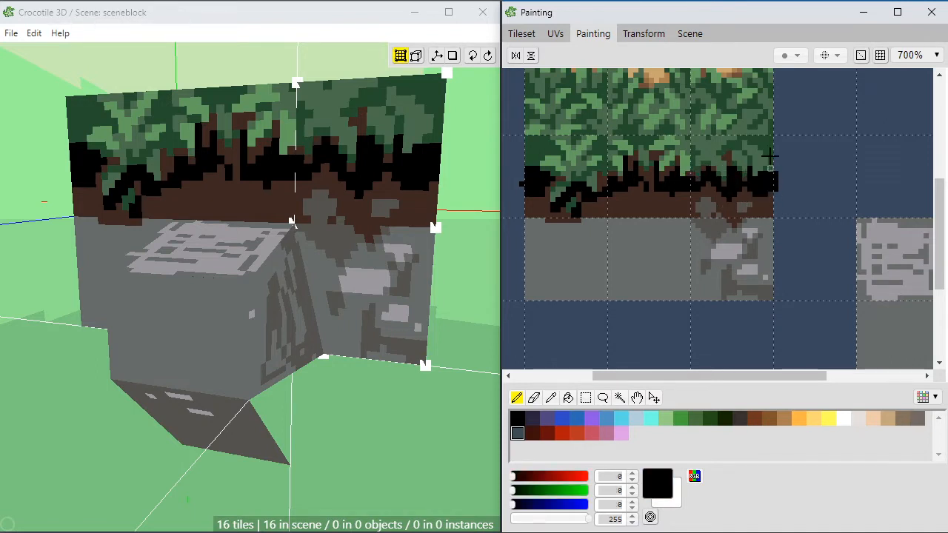
Step: Refine the jagged lower edge of the black band over the small stone with alternating soil brown and black pixels
right_click(771, 204)
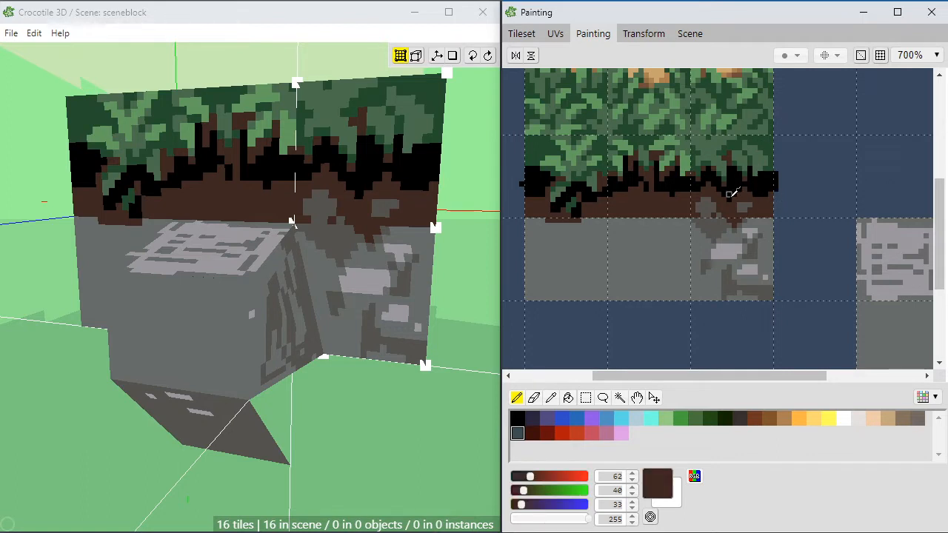
right_click(737, 197)
right_click(756, 194)
right_click(767, 186)
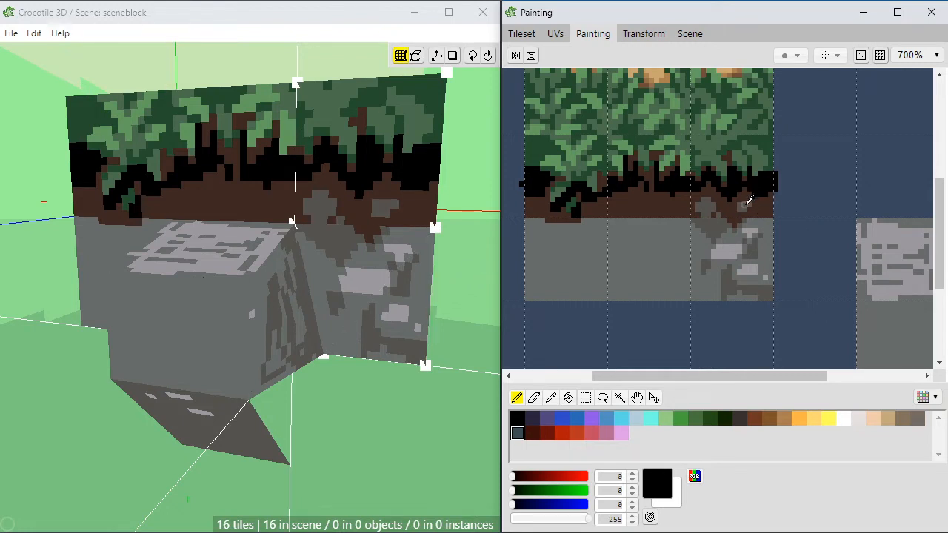
right_click(759, 199)
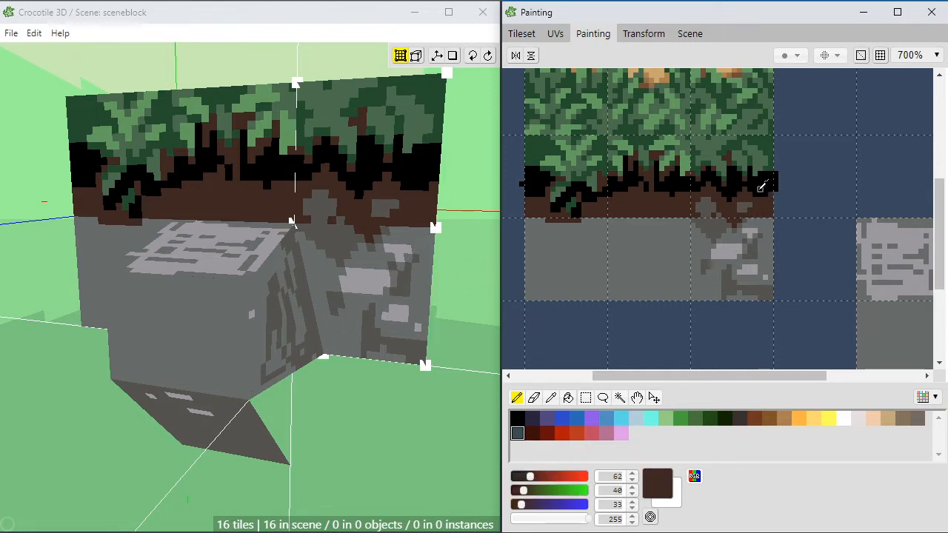
right_click(767, 185)
right_click(765, 201)
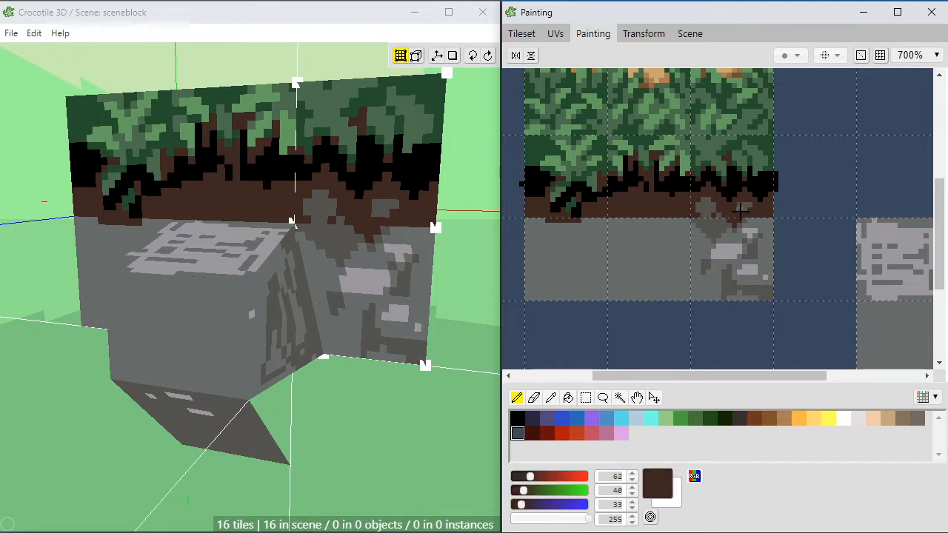
Step: Reshape the small stone in the soil using dark grey RGB 84, 82, 79 and soil brown RGB 62, 40, 33
right_click(716, 208)
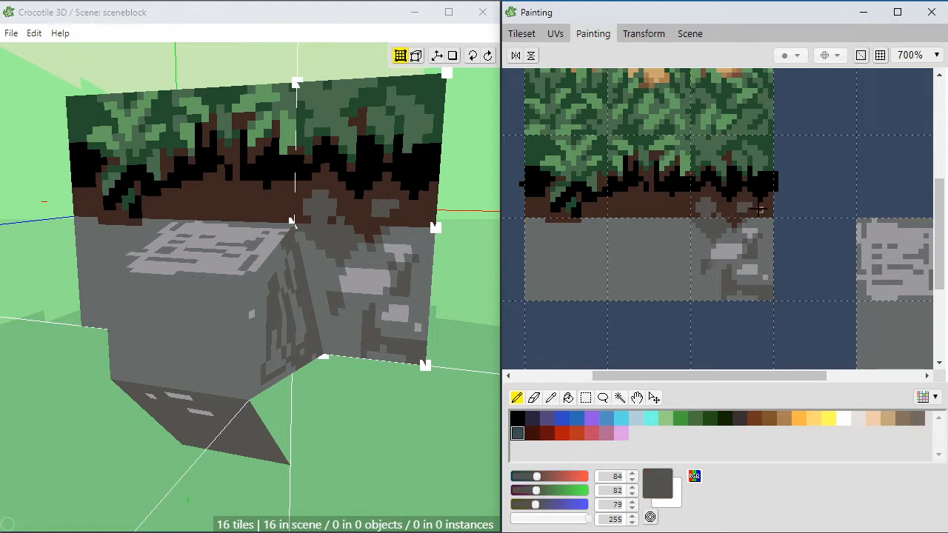
key(space)
drag(734, 217, 721, 215)
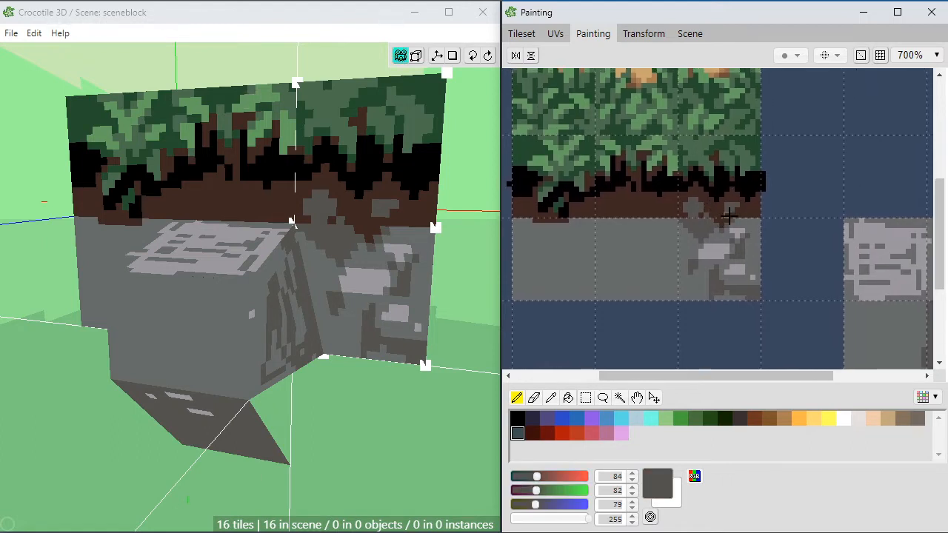
right_click(721, 206)
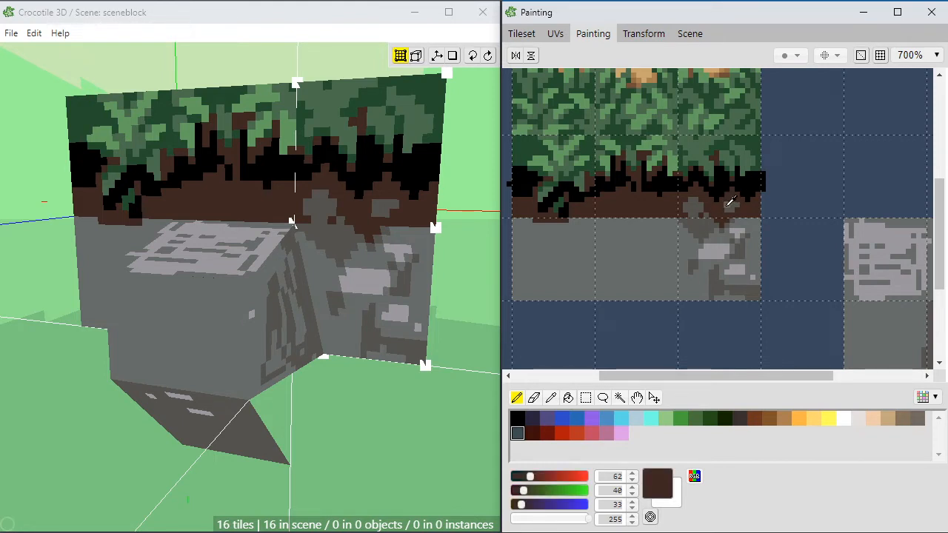
right_click(729, 208)
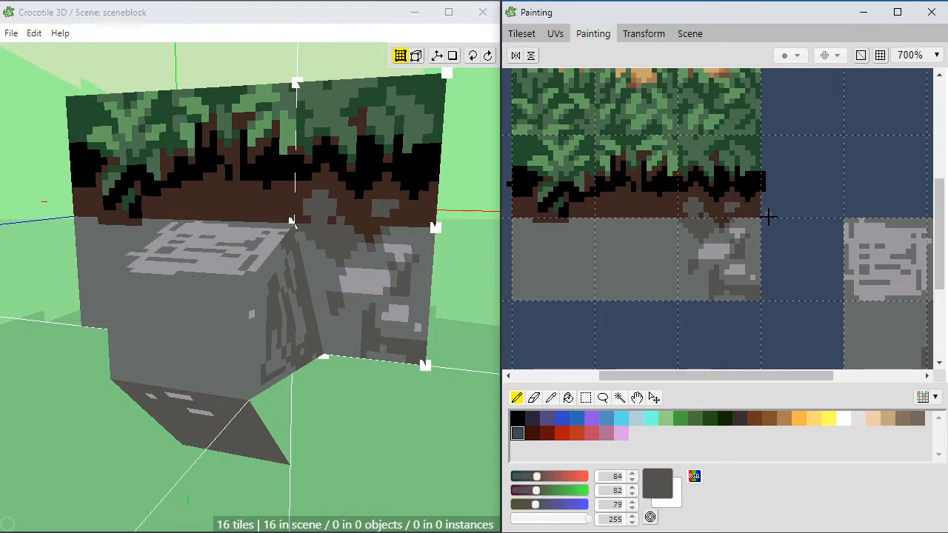
right_click(724, 215)
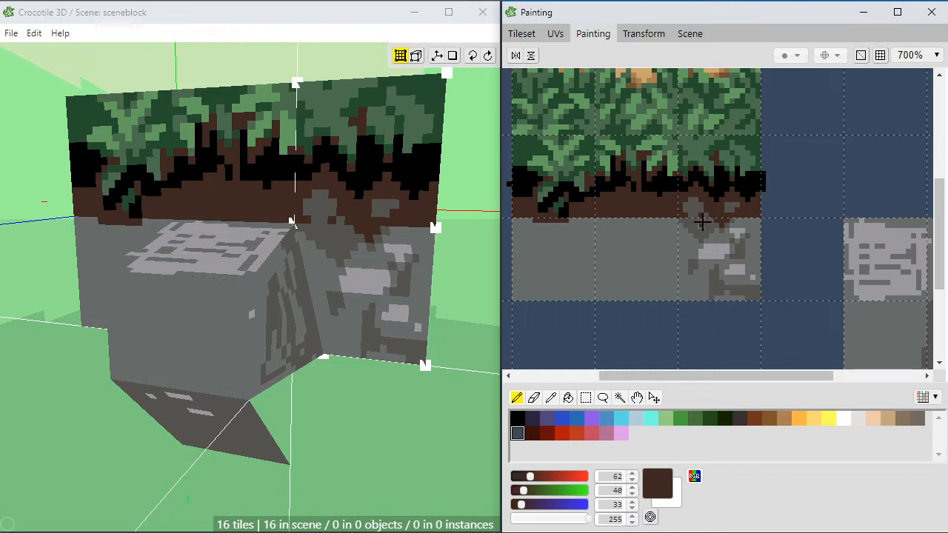
Step: Add soil brown flecks to the dark grey shading beneath the larger stone and pick dark grey RGB 84, 82, 79 again
right_click(699, 218)
right_click(705, 217)
right_click(715, 220)
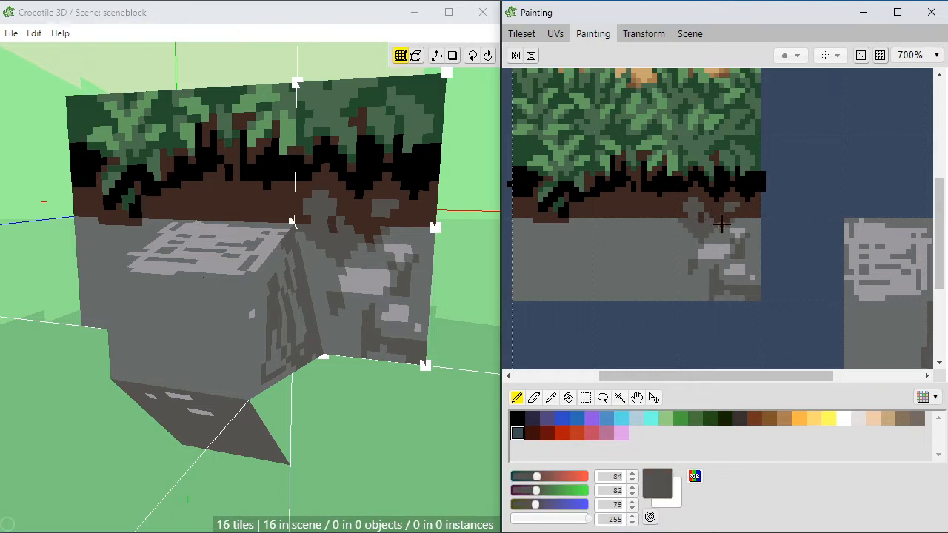
middle_drag(676, 244, 695, 238)
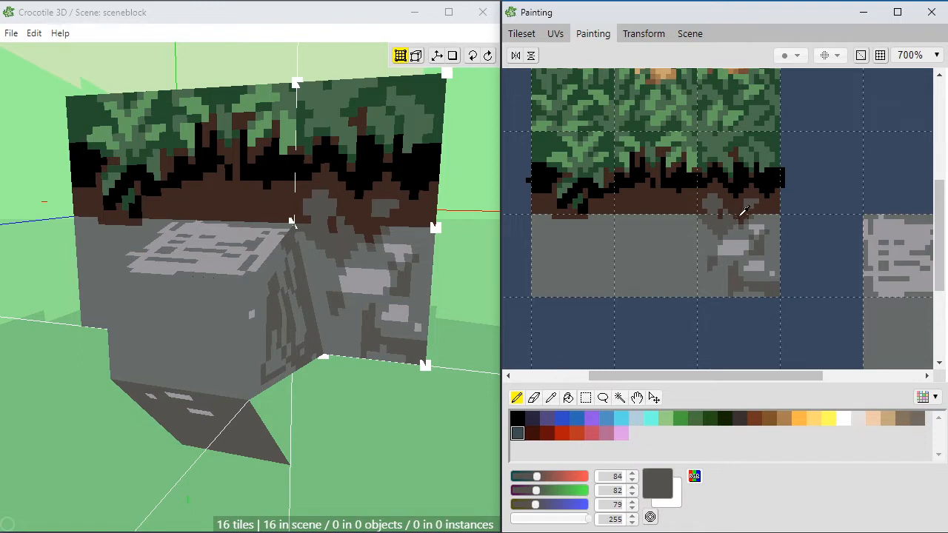
Step: Try a soil brown accent in the dark crack between the light grey patches of the last stone cell
alt+click(734, 209)
drag(755, 253, 761, 247)
alt+click(760, 242)
Step: Pick the muted blue RGB 57, 72, 94 from the canvas background and paint small blue accents in the stone cell's dark cracks
click(533, 419)
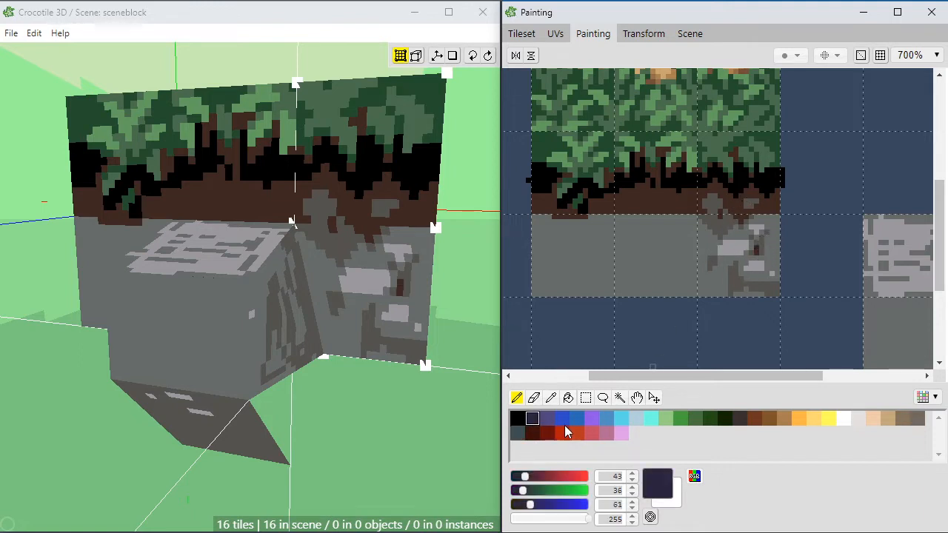
alt+click(772, 321)
mouse_move(752, 249)
mouse_down()
mouse_move(738, 288)
mouse_move(731, 281)
mouse_up()
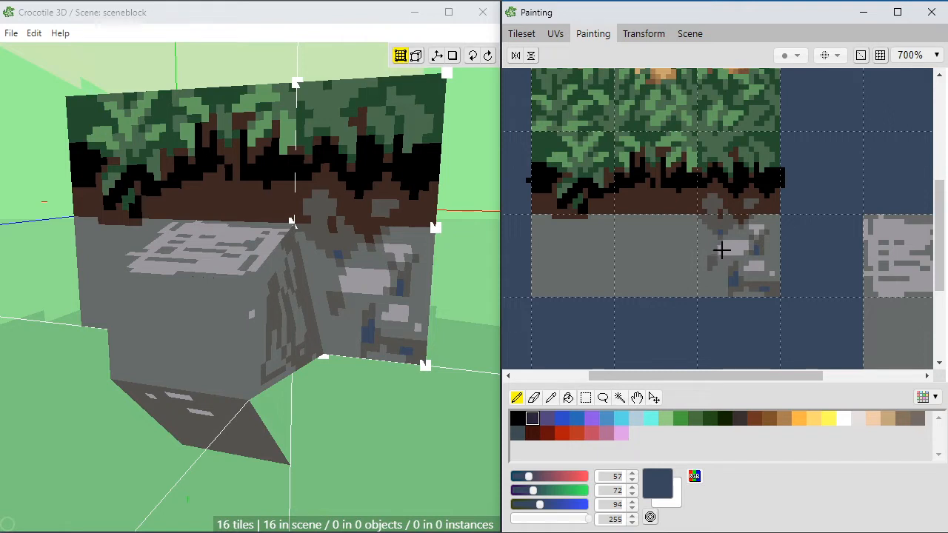
Step: Touch up the last stone cell's patches and accents using mid grey RGB 103, 108, 106 and light grey RGB 156, 152, 159
alt+click(740, 233)
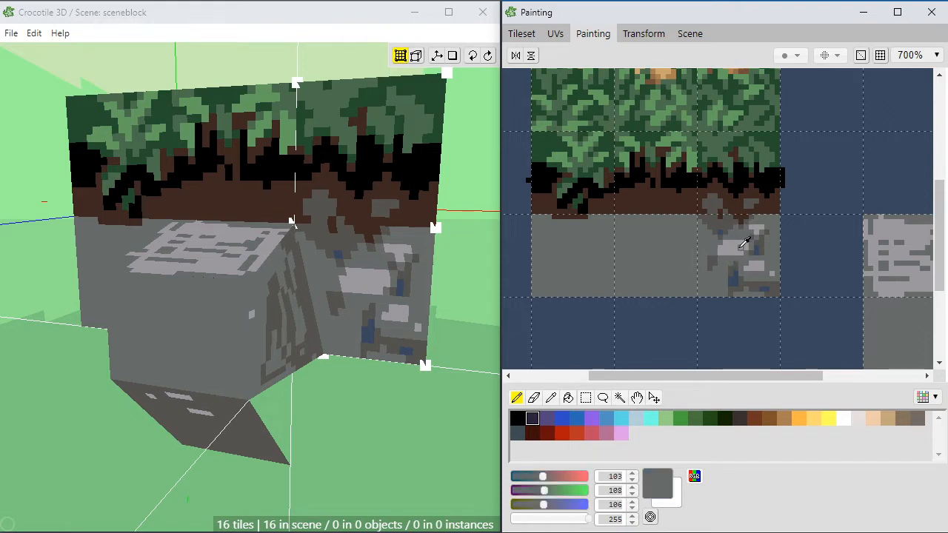
alt+click(739, 242)
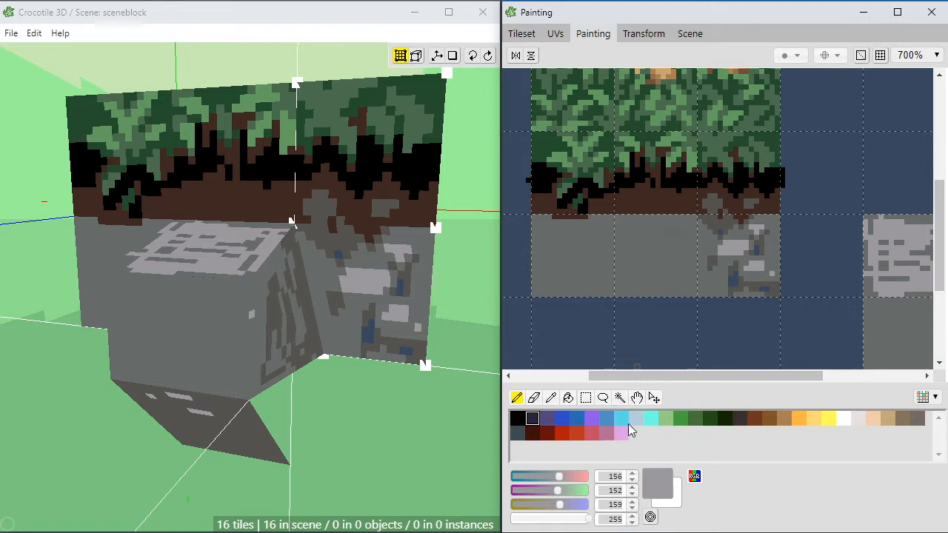
middle_drag(732, 283, 746, 274)
Step: Paint scattered dark grey RGB 84, 82, 79 patches in the middle stone cell and pick mid grey RGB 103, 108, 106
alt+click(735, 212)
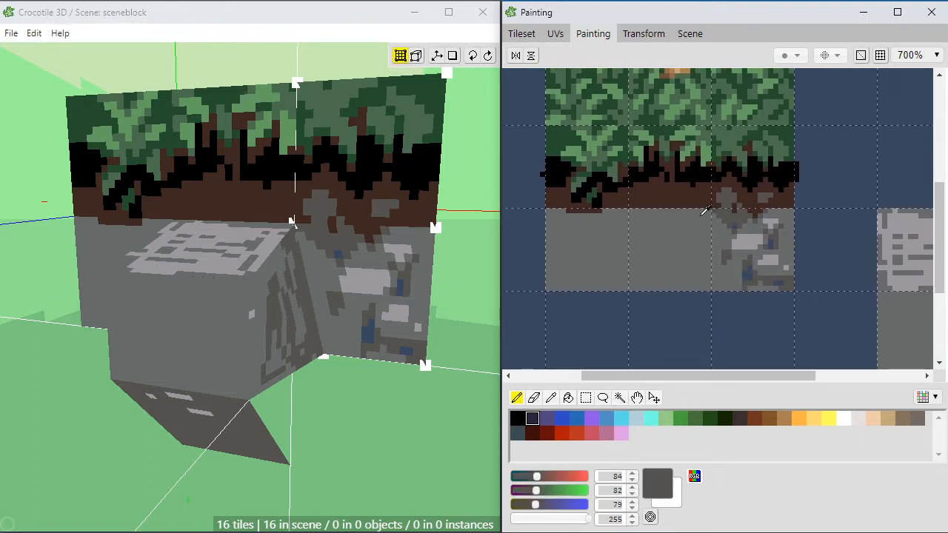
mouse_move(689, 219)
mouse_down()
mouse_move(691, 279)
mouse_move(642, 278)
mouse_up()
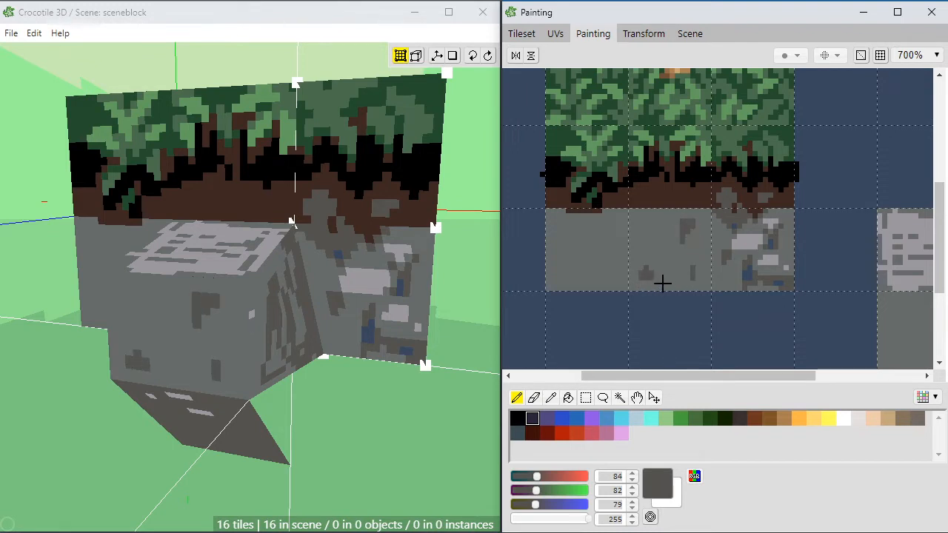
click(635, 237)
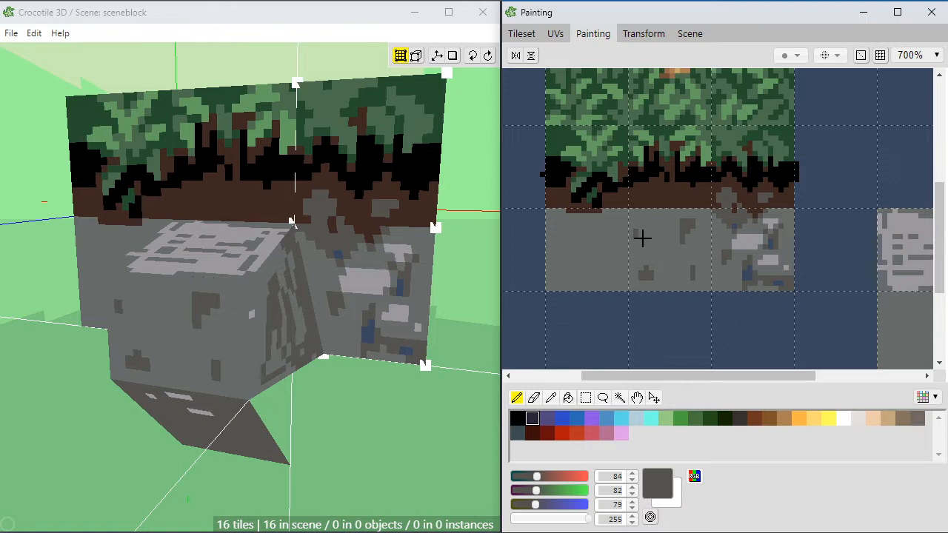
right_click(691, 242)
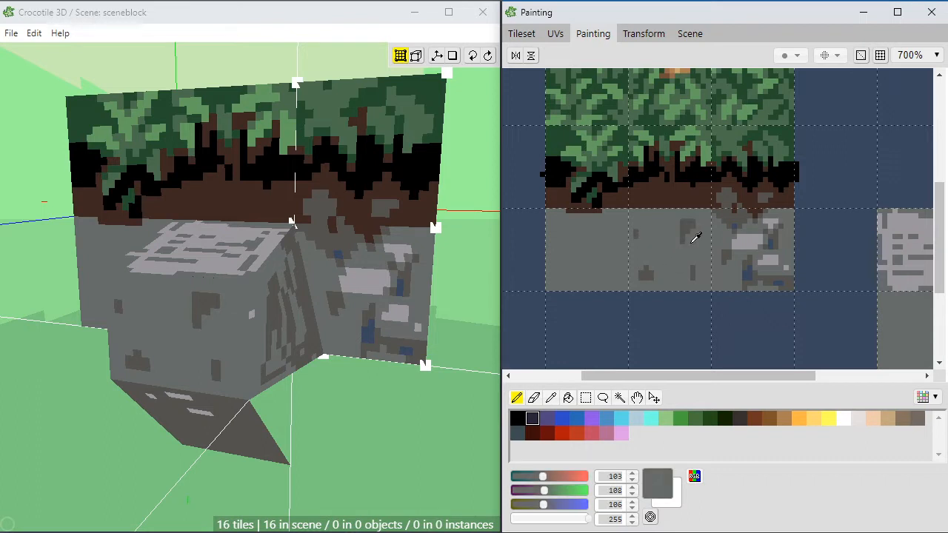
Step: Paint small light grey RGB 156, 152, 159 highlights between the dark patches of the middle stone cell
right_click(680, 188)
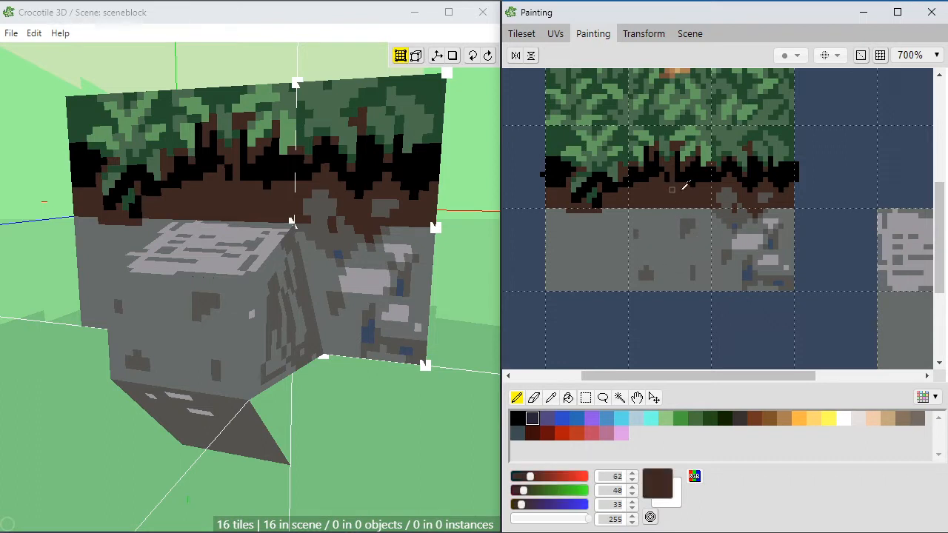
right_click(747, 242)
drag(685, 258, 657, 252)
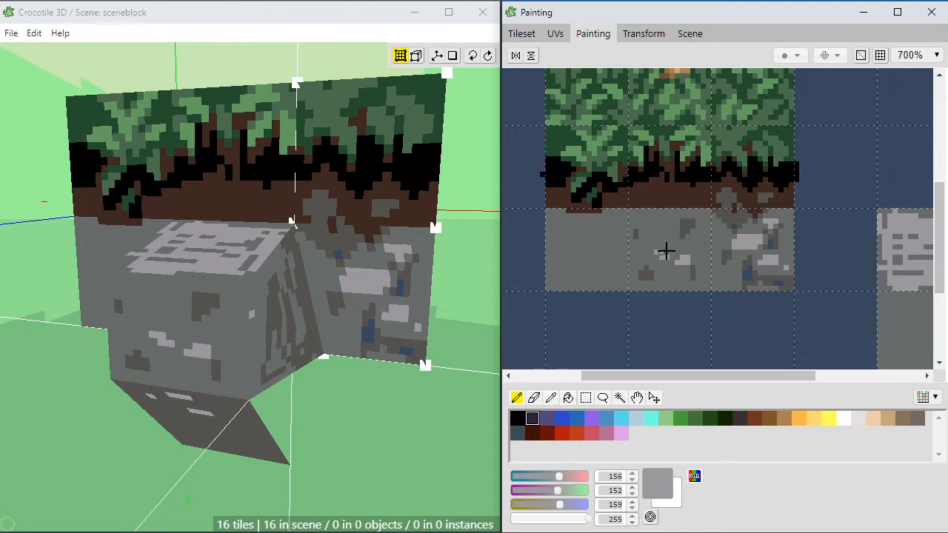
click(658, 220)
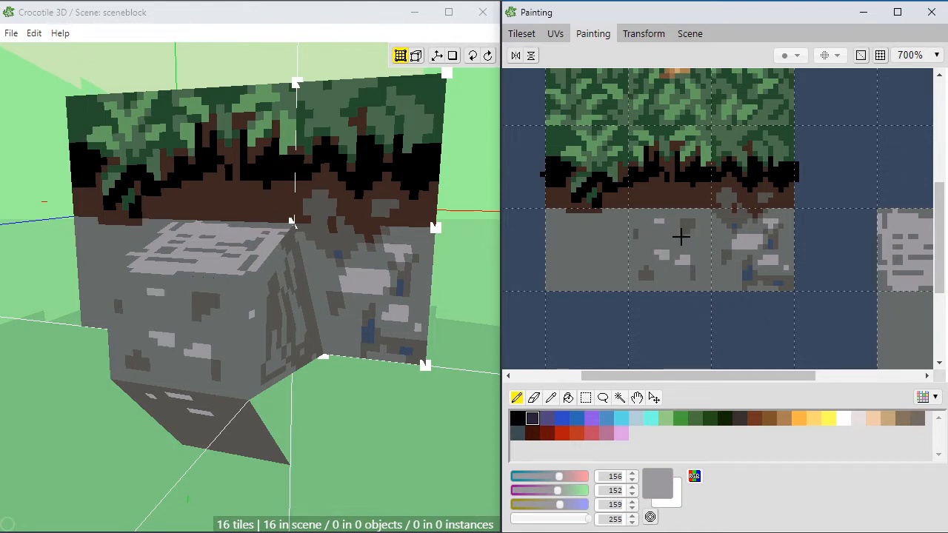
mouse_move(681, 236)
middle_down()
mouse_move(649, 258)
mouse_move(656, 269)
mouse_move(627, 262)
mouse_move(655, 270)
middle_up()
alt+click(671, 262)
alt+click(675, 267)
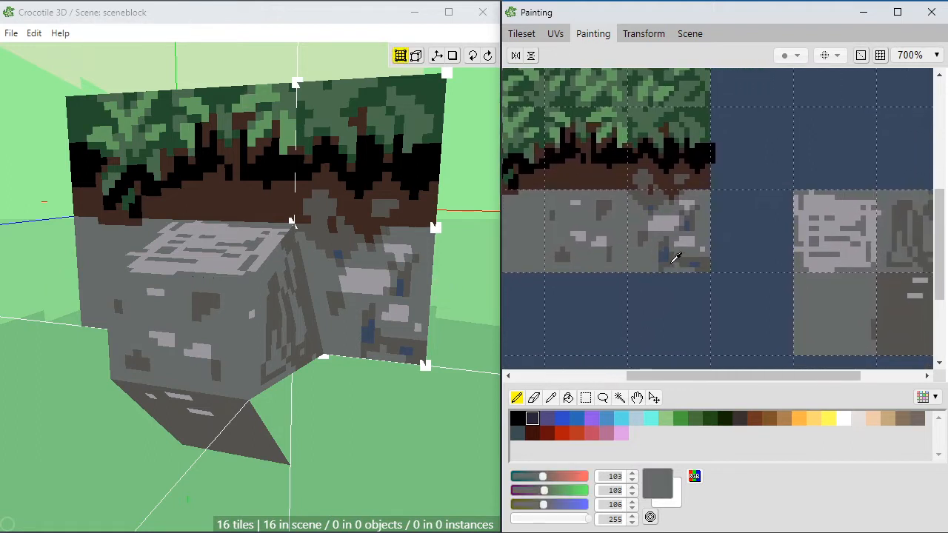
Step: Add dark grey RGB 84, 82, 79 cracks along the lower-left corner and left edge of the last stone cell
alt+click(672, 261)
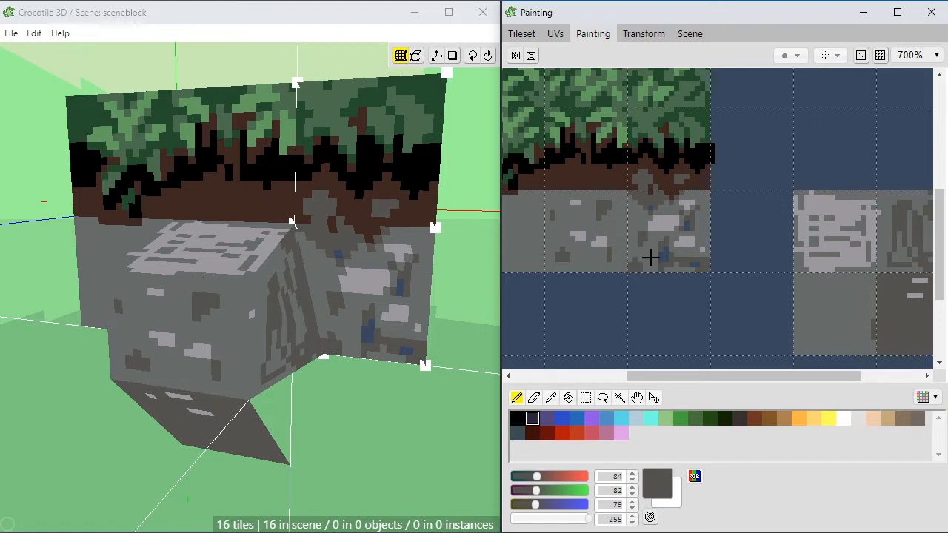
alt+click(651, 257)
alt+click(638, 260)
alt+click(636, 253)
alt+click(638, 263)
click(650, 255)
click(656, 251)
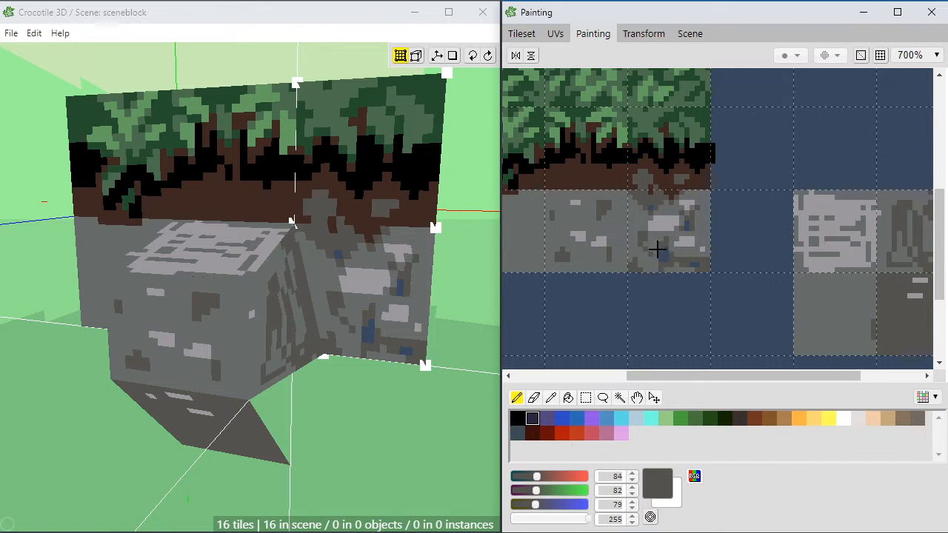
click(630, 221)
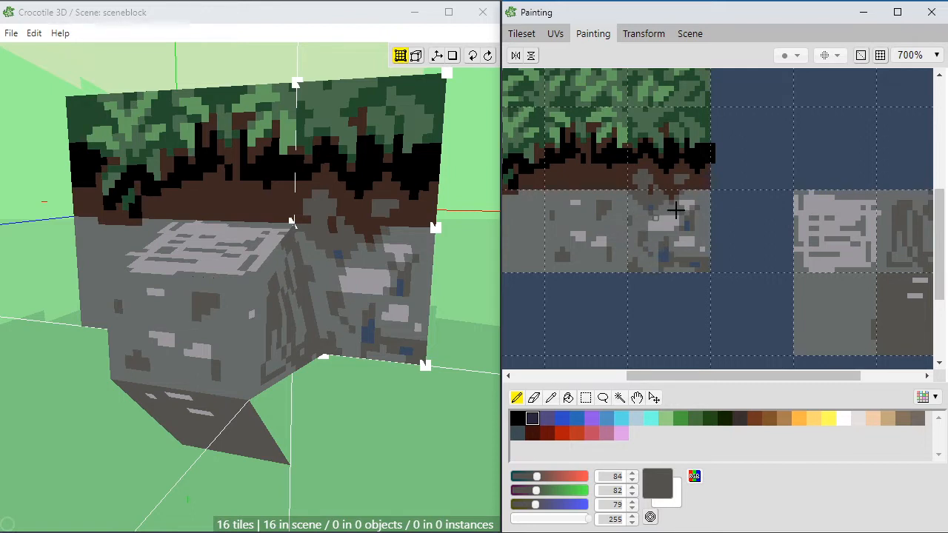
Step: Detail the last stone cell's upper-right edge with dark grey RGB 84, 82, 79 and soil brown RGB 62, 40, 33
click(703, 231)
drag(709, 198, 702, 194)
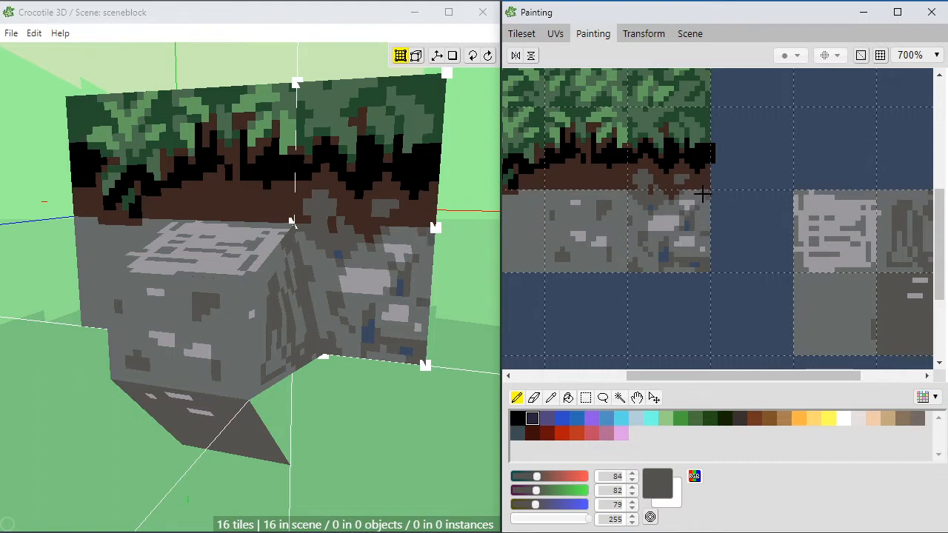
click(705, 201)
right_drag(708, 207, 707, 186)
drag(705, 193, 709, 196)
right_click(725, 193)
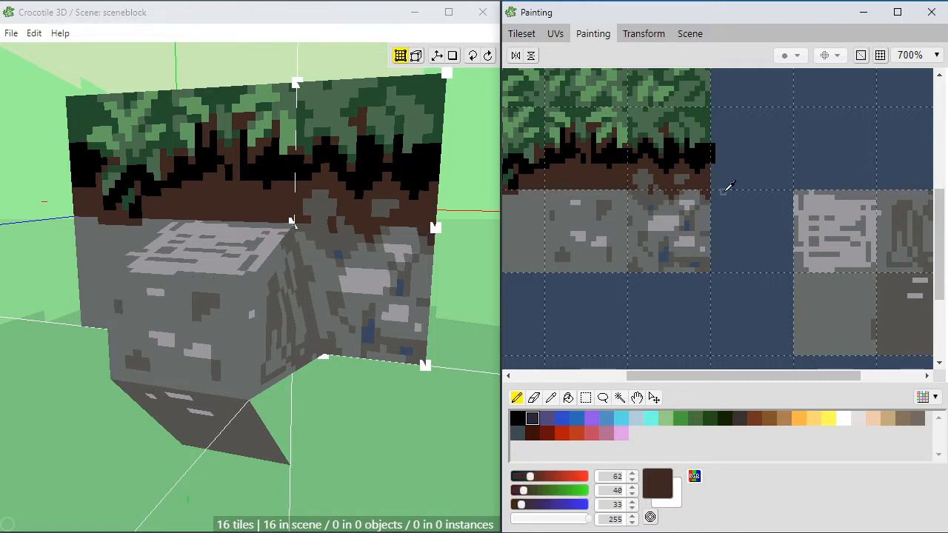
right_click(664, 191)
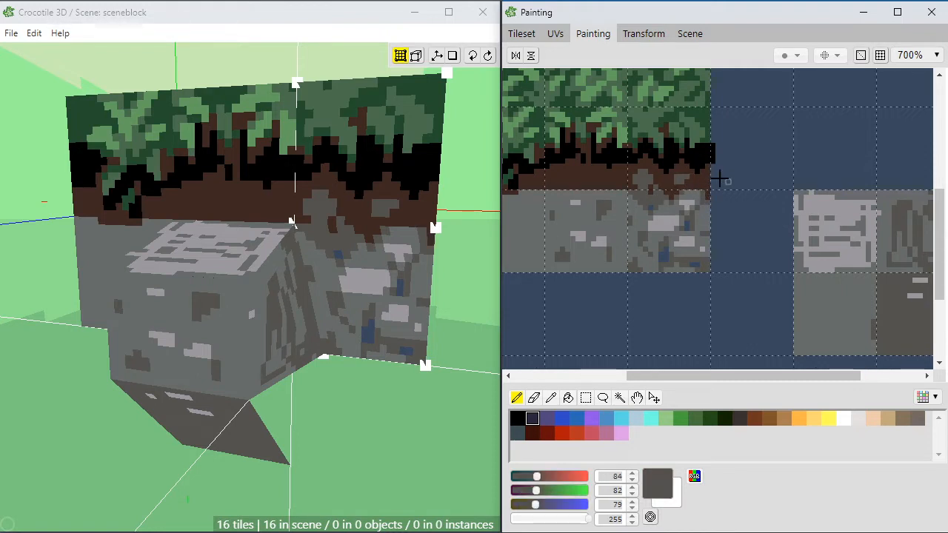
Step: Paint dark grey RGB 84, 82, 79 stones in the soil strip above the middle stone cell
middle_drag(607, 198, 651, 197)
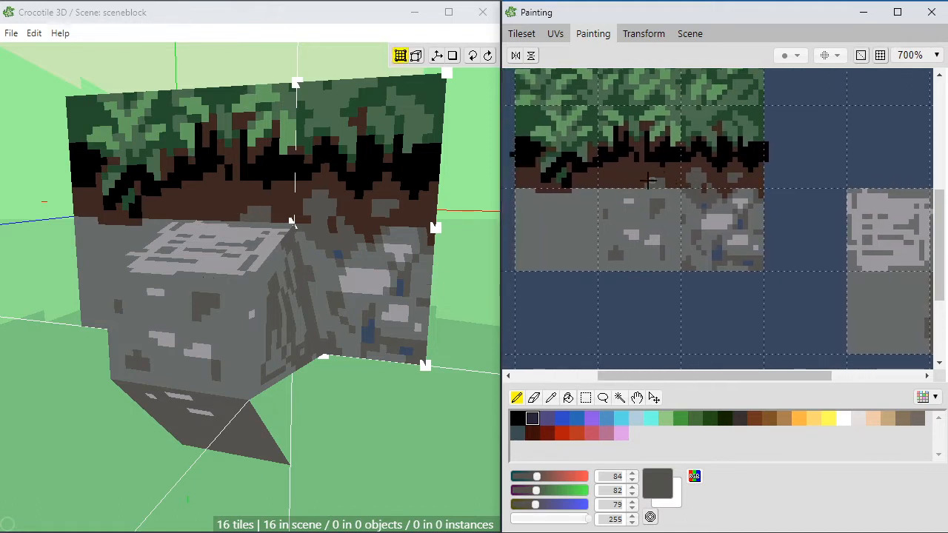
mouse_move(647, 179)
mouse_down()
mouse_move(629, 172)
mouse_move(626, 181)
mouse_move(634, 186)
mouse_move(650, 173)
mouse_up()
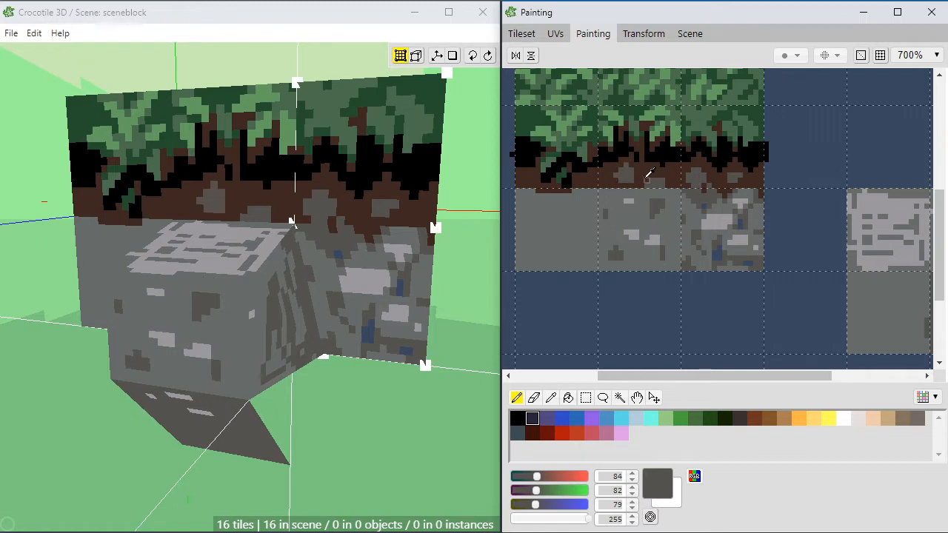
right_drag(647, 180, 629, 179)
drag(631, 181, 601, 180)
Step: Refine the outlines of the middle cell's soil stones with soil brown RGB 62, 40, 33 and dark grey RGB 84, 82, 79
right_click(610, 169)
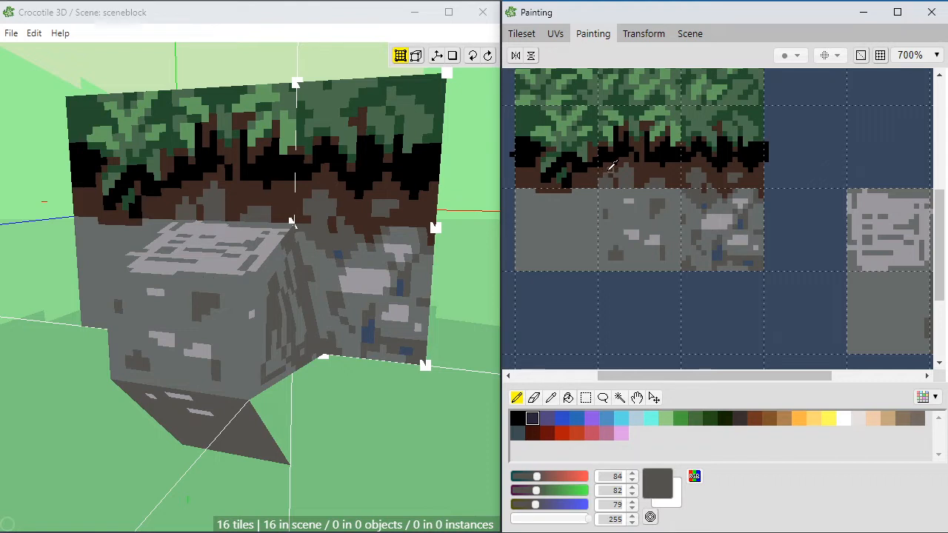
right_click(610, 169)
right_click(611, 180)
right_click(614, 171)
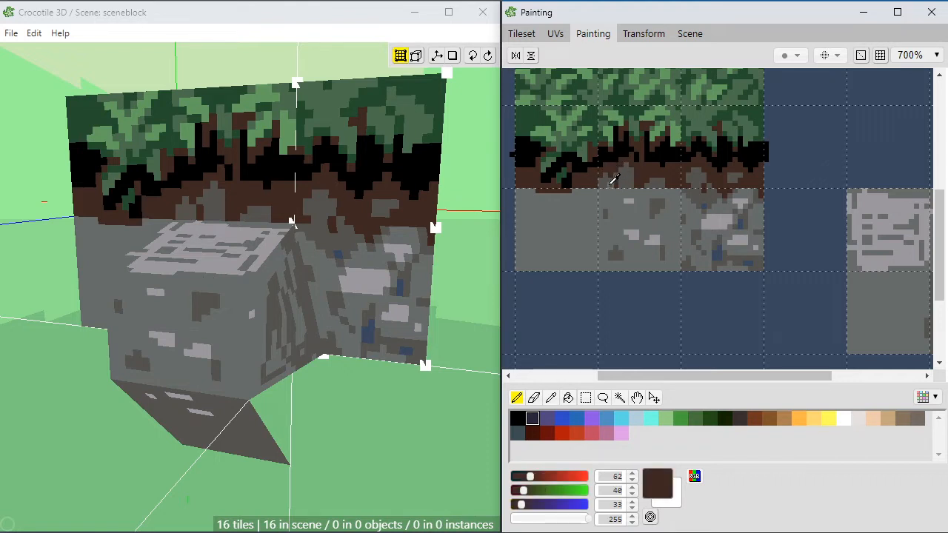
right_click(611, 181)
click(610, 185)
click(648, 172)
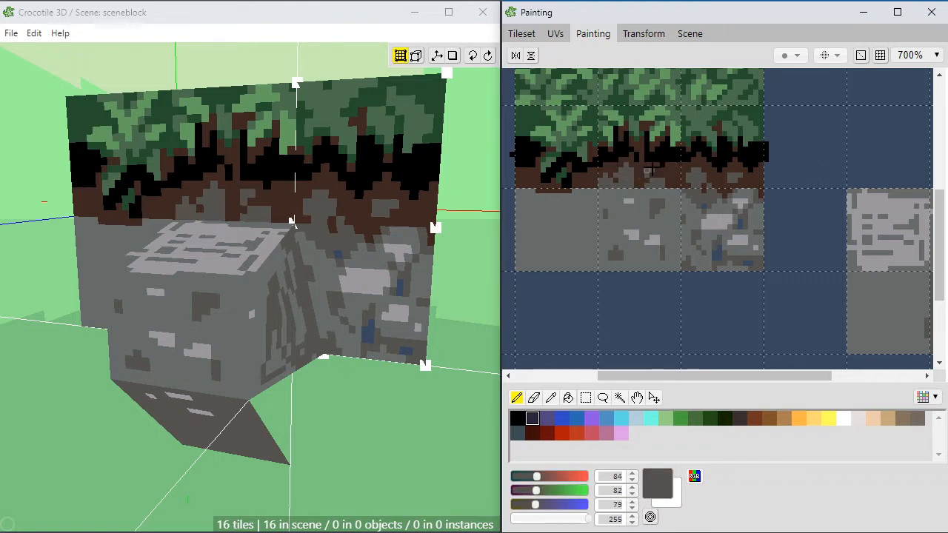
Step: Add a black accent between the middle cell's soil stones and pick dark grey RGB 84, 82, 79 again
right_click(662, 159)
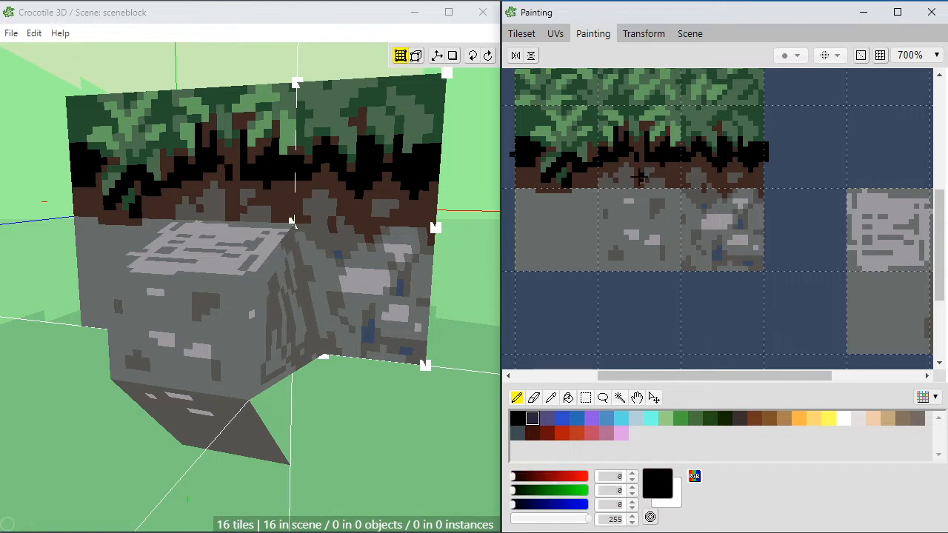
click(640, 177)
right_click(670, 170)
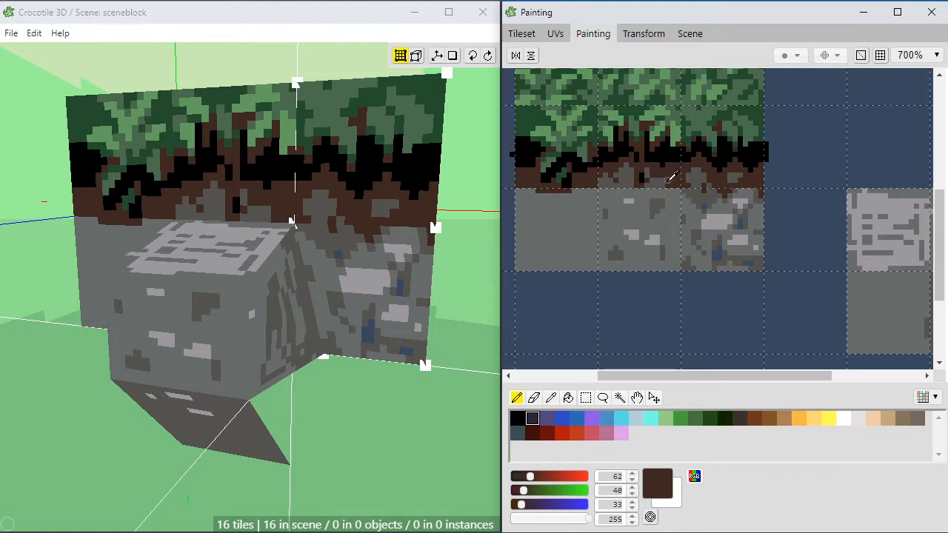
right_click(665, 178)
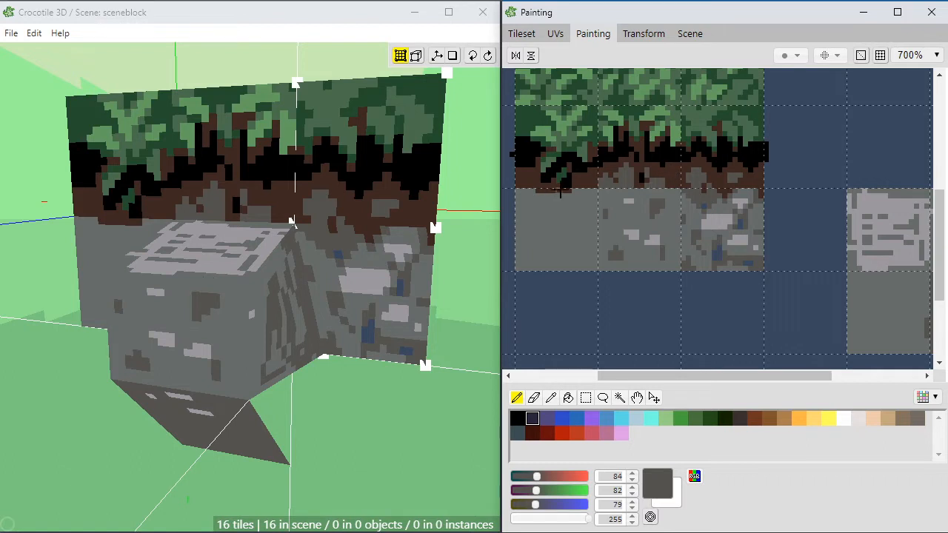
Step: Paint small dark grey RGB 84, 82, 79 stones in the soil strip above the first stone cell
drag(581, 186, 590, 181)
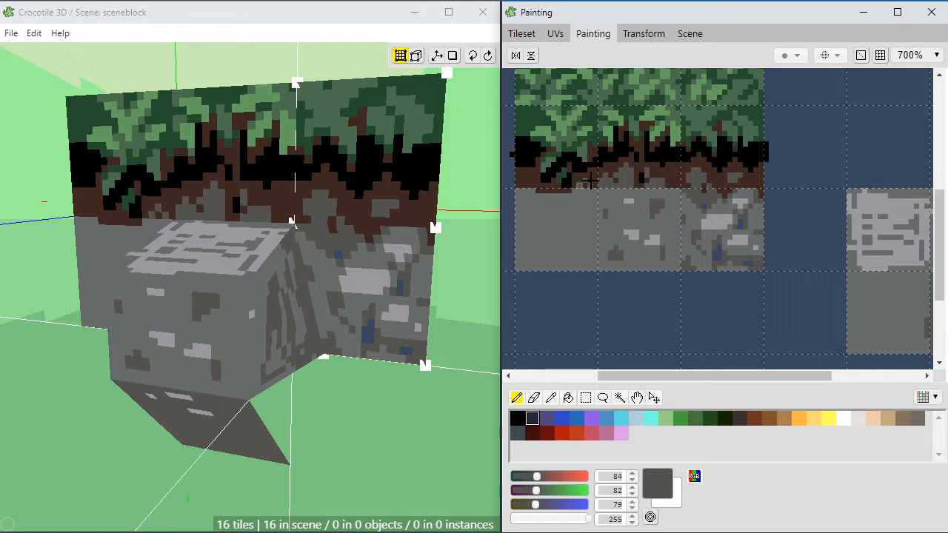
click(523, 185)
click(528, 181)
click(533, 185)
right_click(540, 186)
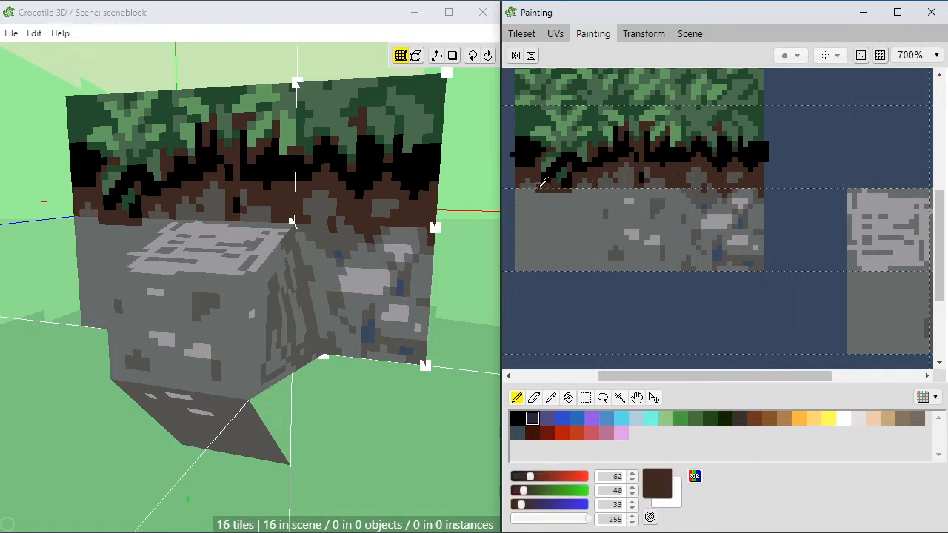
right_click(531, 185)
Step: Add dark grey RGB 84, 82, 79 shading along the top edge of the first stone cell, just beneath the soil
drag(541, 190, 534, 205)
click(539, 199)
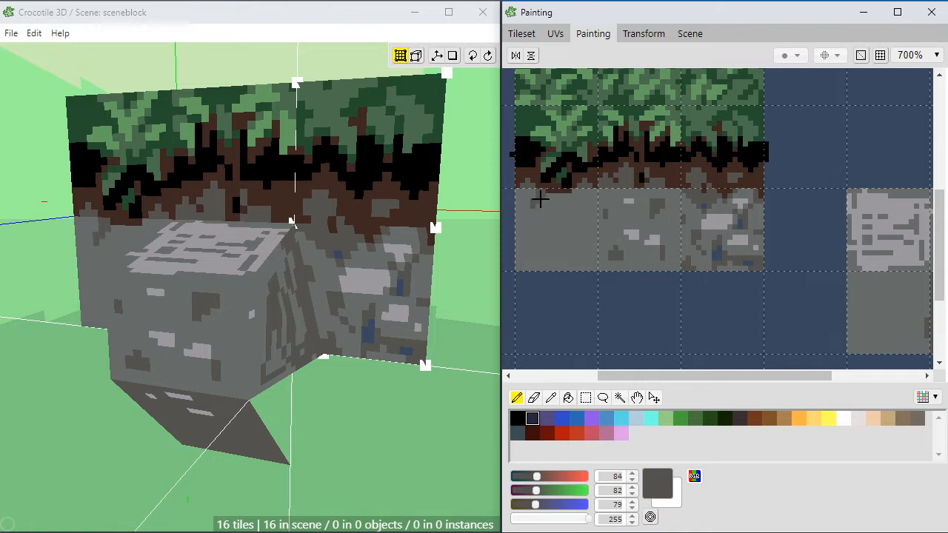
right_click(559, 183)
right_click(547, 191)
drag(552, 194, 569, 201)
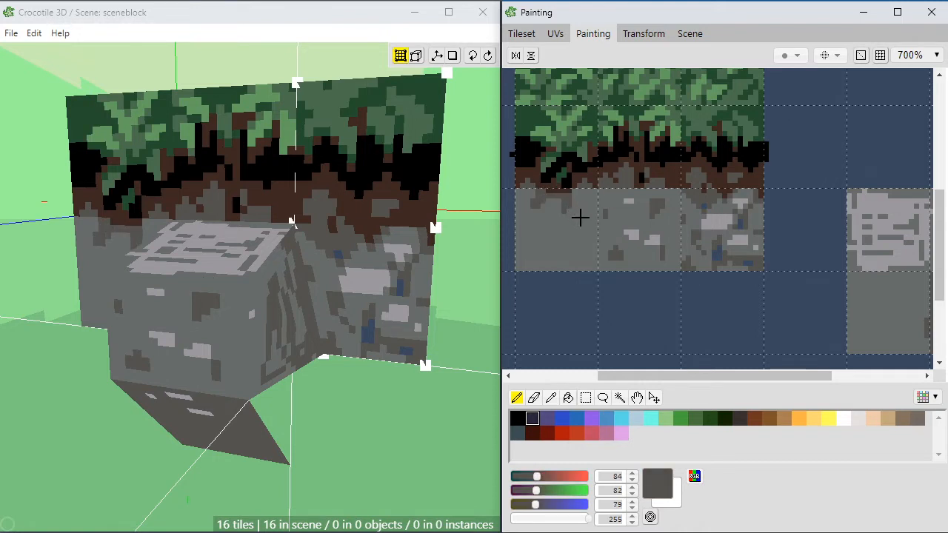
Step: Try a darker spot inside the large light grey patch of the last stone cell
key(space)
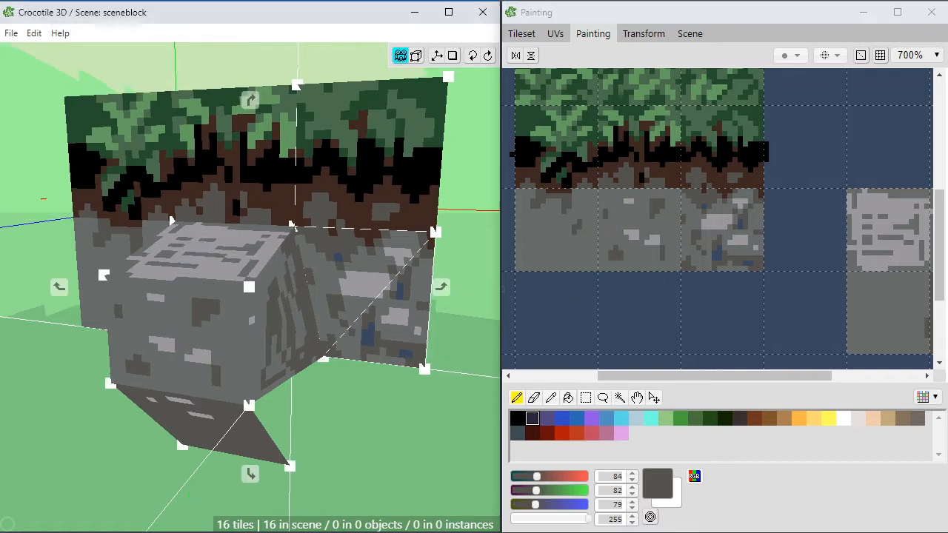
drag(367, 331, 425, 342)
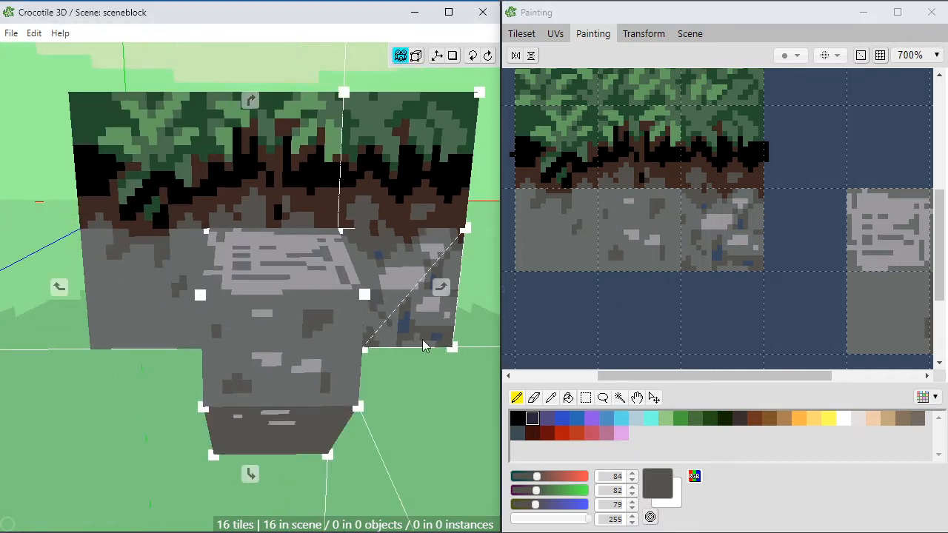
right_click(717, 223)
right_click(724, 220)
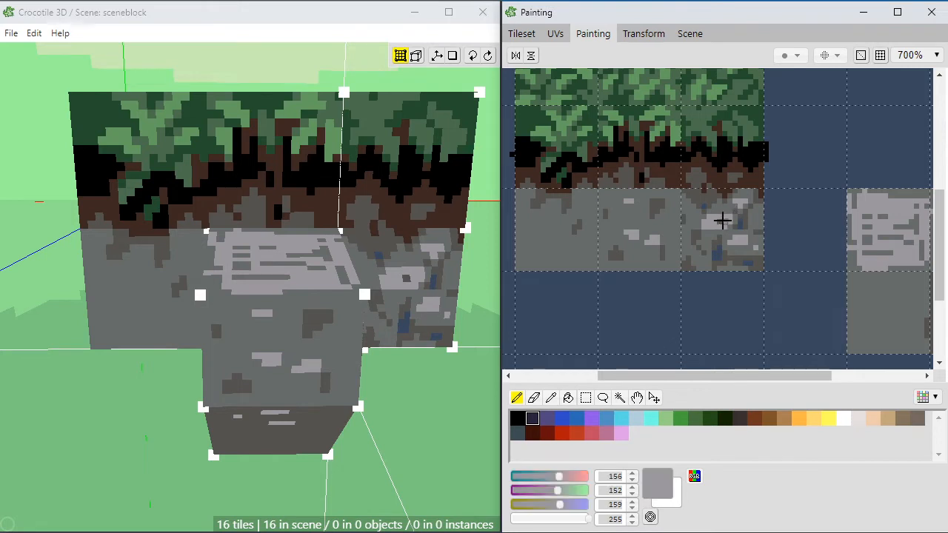
key(space)
Step: Cover parts of the grey cracks in the protruding stone's light top tile with light grey RGB 156, 152, 159
drag(762, 243, 646, 238)
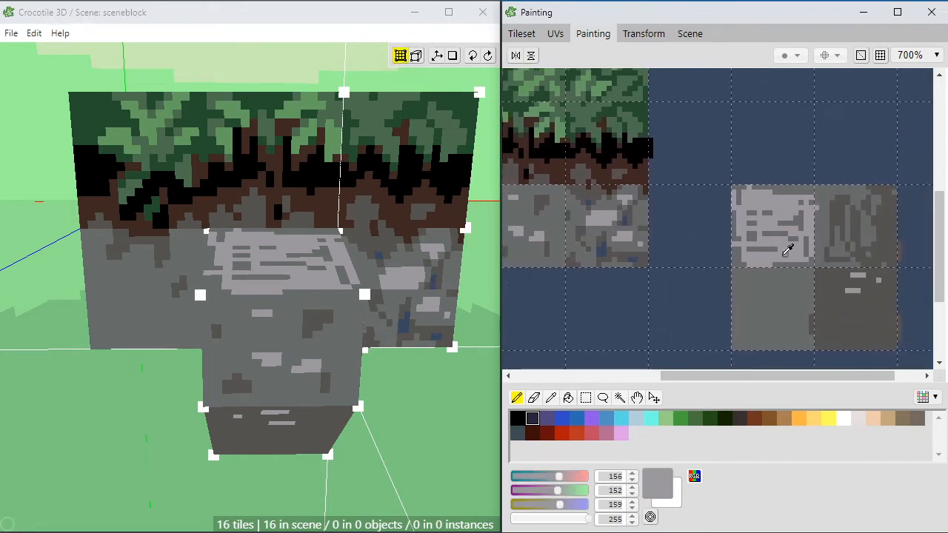
mouse_move(770, 250)
mouse_down()
mouse_move(779, 249)
mouse_move(767, 232)
mouse_move(738, 233)
mouse_move(748, 218)
mouse_move(775, 220)
mouse_move(749, 212)
mouse_up()
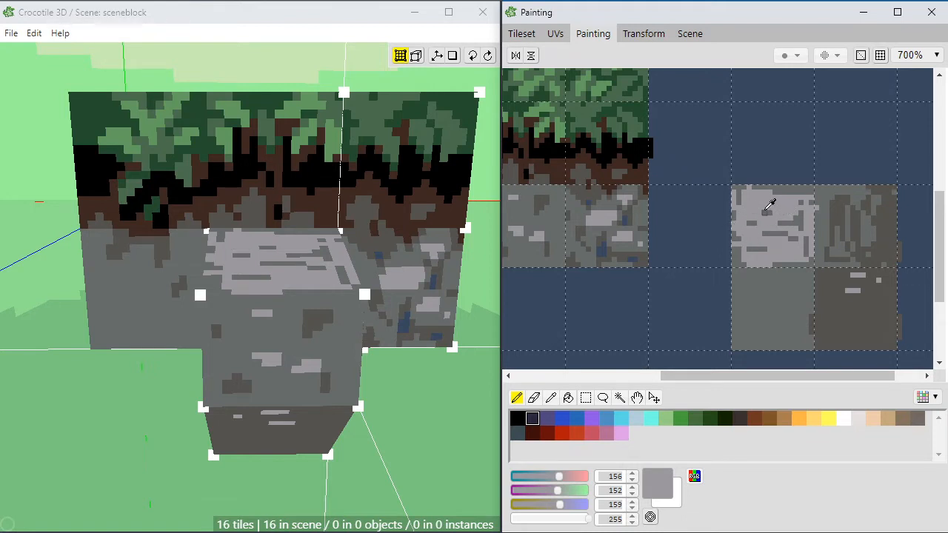
click(765, 213)
Step: Rework the light top tile's edges and cracks with mid grey RGB 103, 108, 106 and light grey RGB 156, 152, 159
alt+click(797, 199)
alt+click(803, 191)
mouse_move(792, 190)
mouse_down()
mouse_move(748, 198)
mouse_move(751, 188)
mouse_up()
alt+click(789, 190)
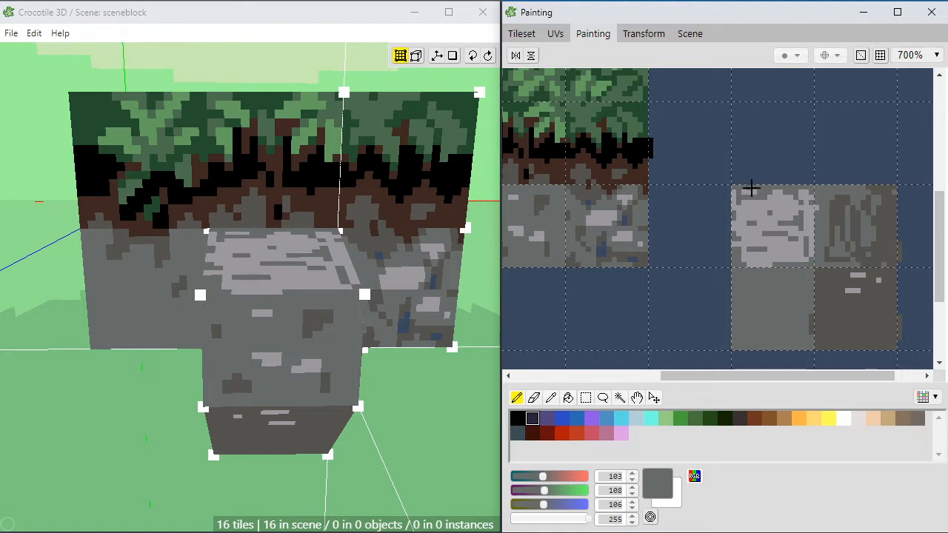
alt+click(790, 213)
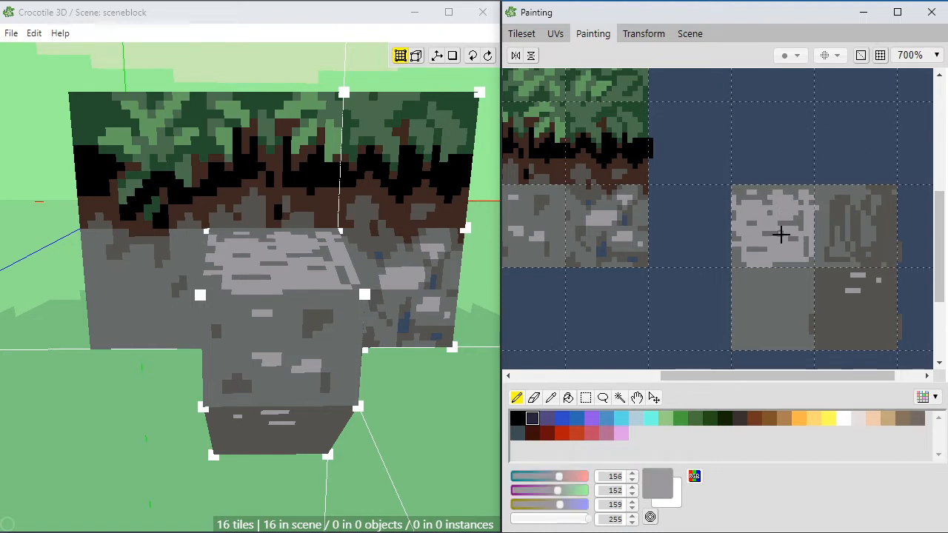
click(739, 257)
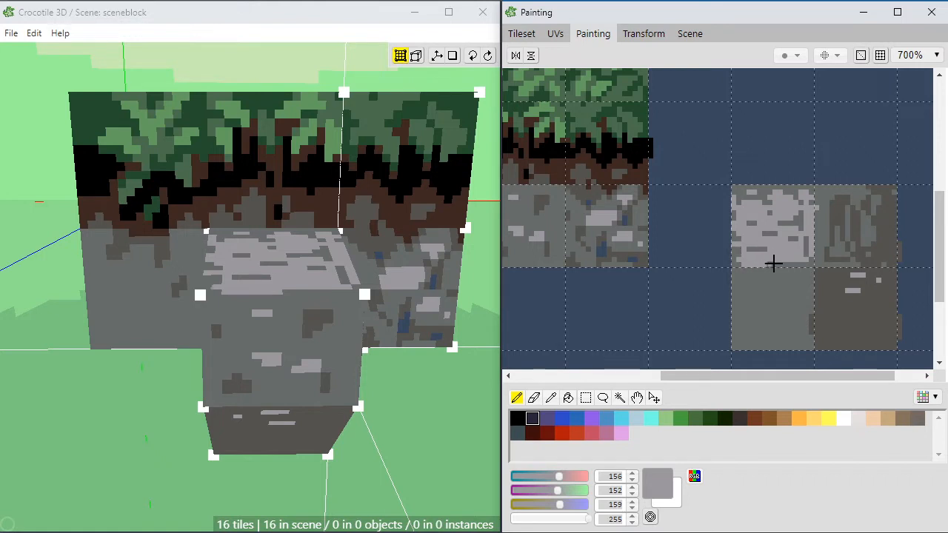
drag(782, 263, 799, 262)
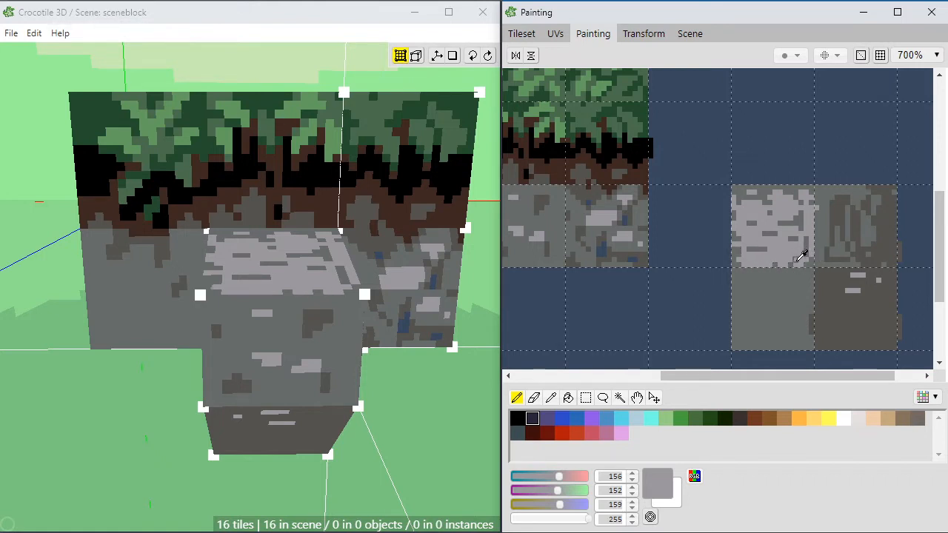
Step: Refine the light top tile's side and lower edges with mid grey RGB 103, 108, 106 and light grey RGB 156, 152, 159
alt+click(803, 257)
alt+click(804, 252)
alt+click(810, 258)
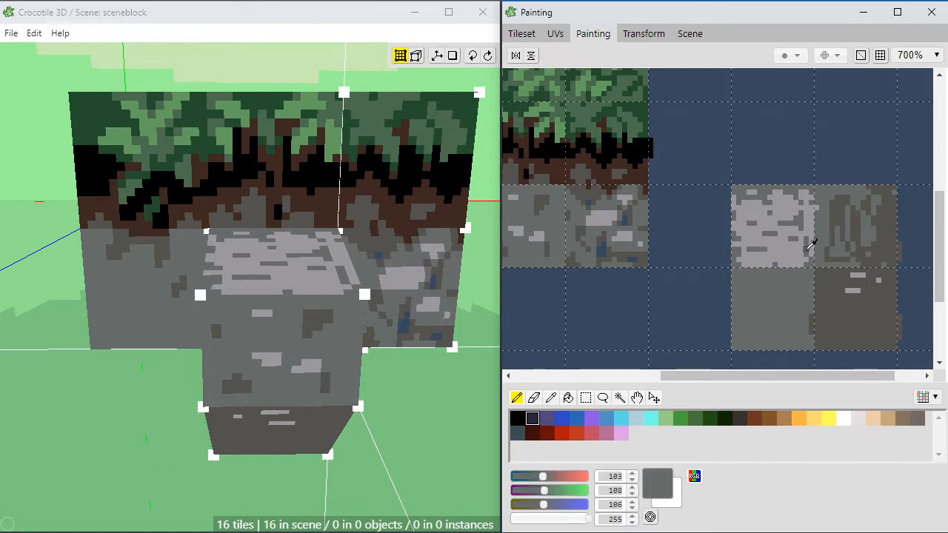
alt+click(813, 242)
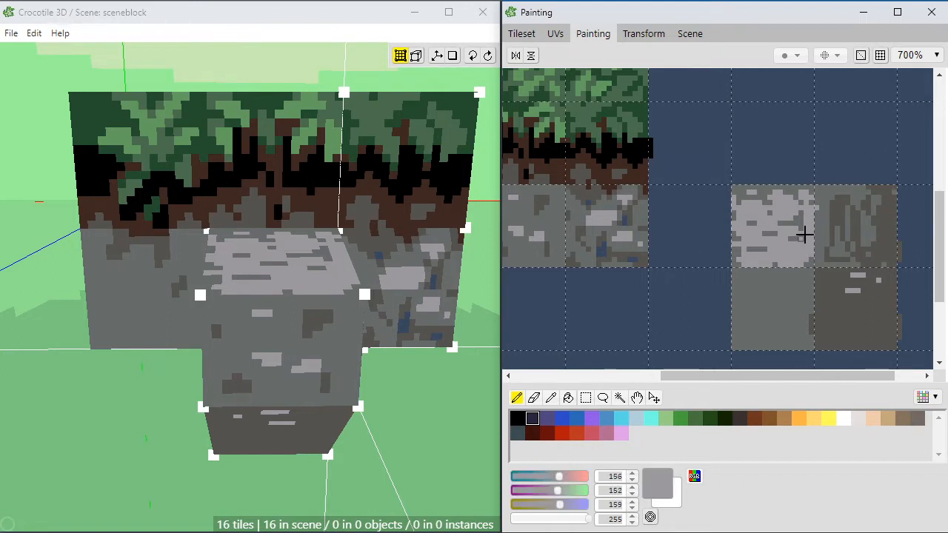
alt+click(804, 225)
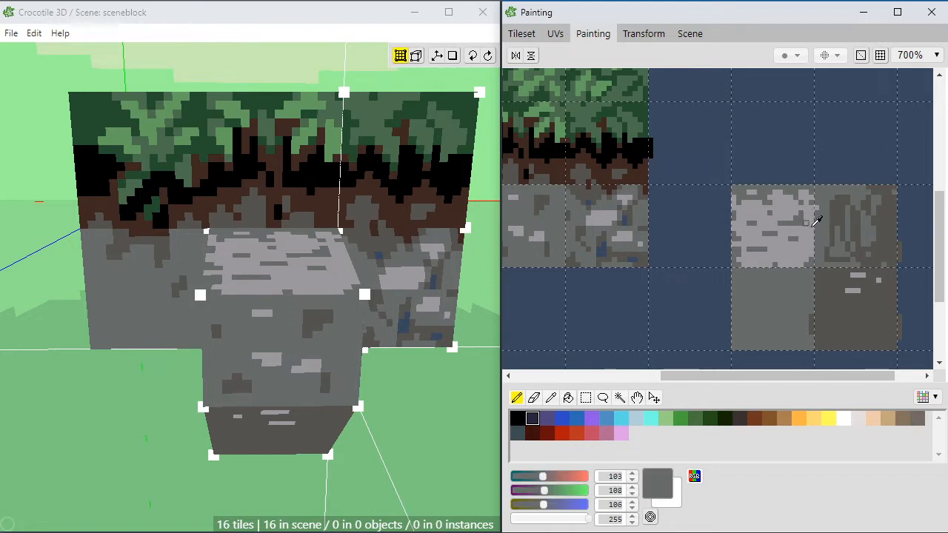
alt+click(736, 235)
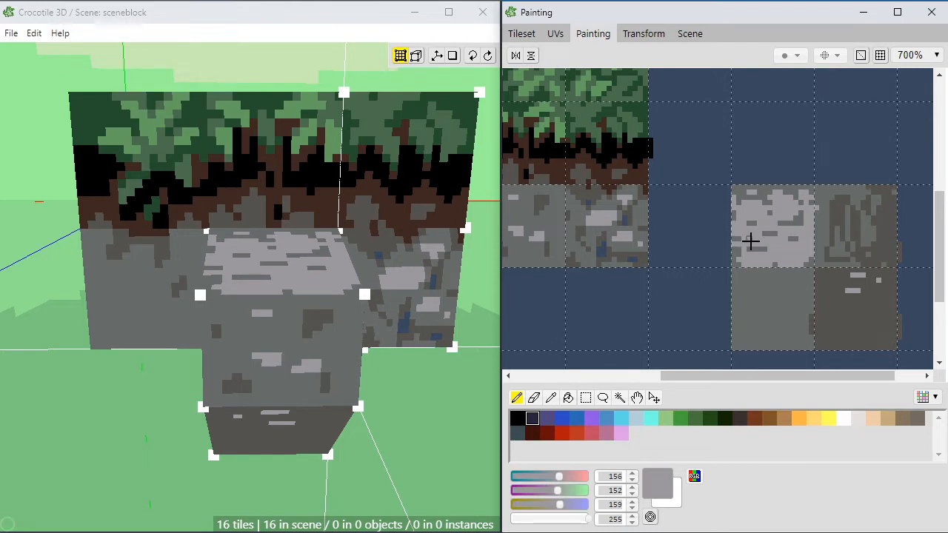
drag(736, 251, 747, 257)
alt+click(737, 264)
alt+click(807, 259)
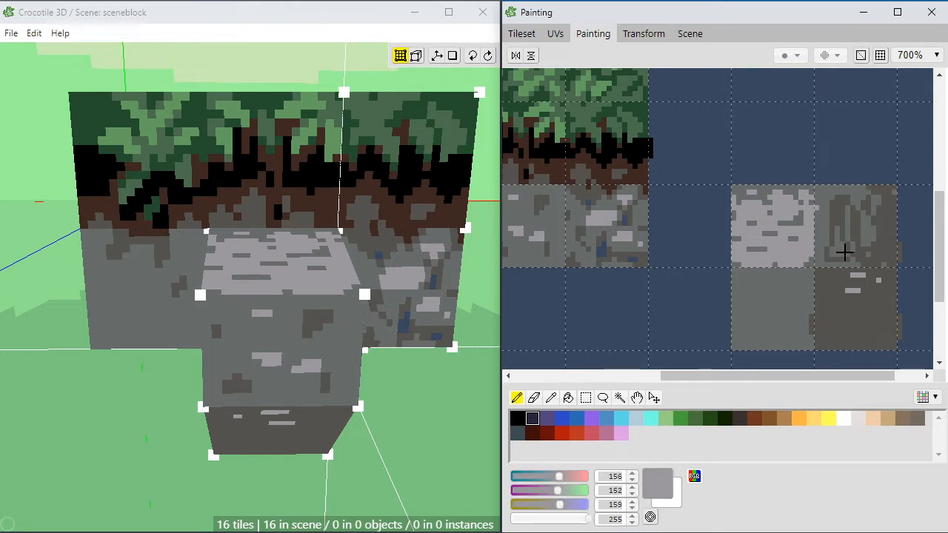
Step: Paint dark blue RGB 57, 72, 94 gaps along the protruding stone's side tile where it meets the wall
alt+click(876, 255)
alt+click(670, 246)
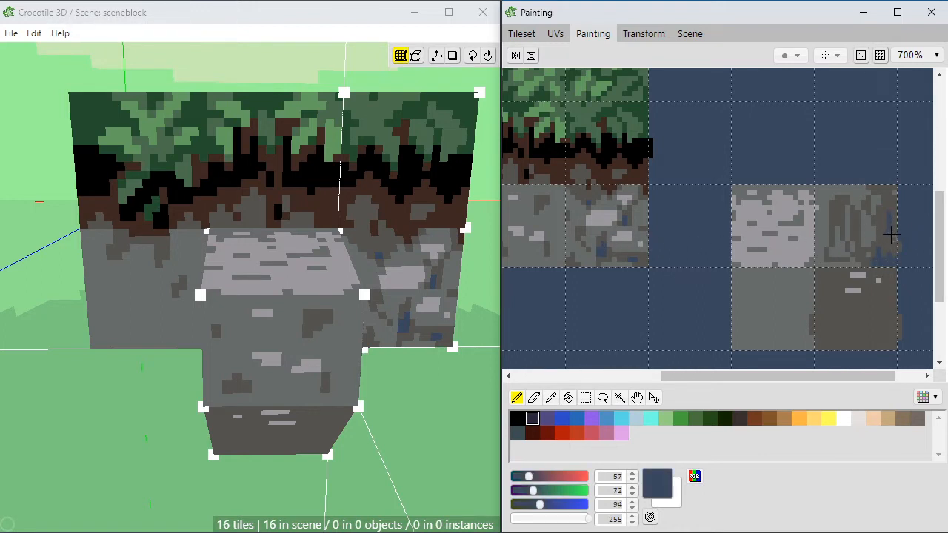
drag(891, 235, 891, 220)
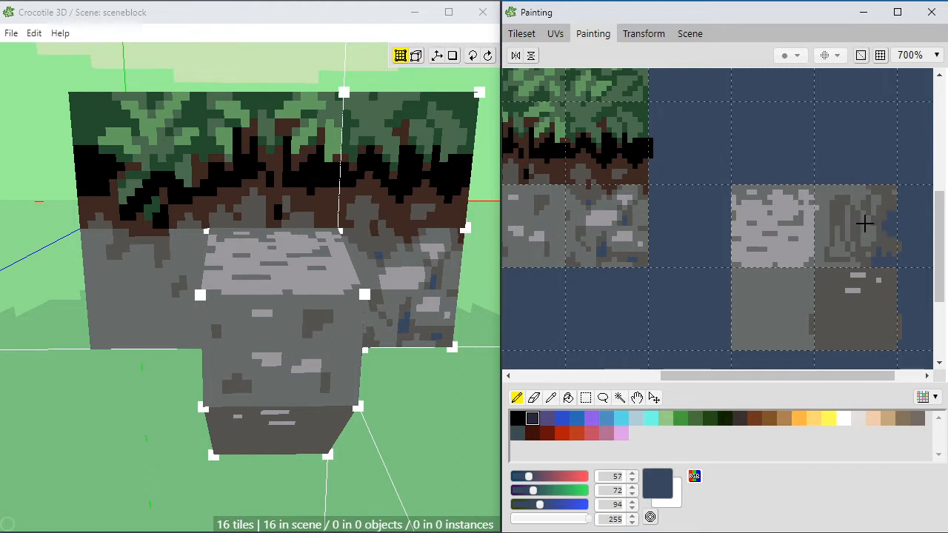
key(space)
drag(442, 386, 238, 363)
key(space)
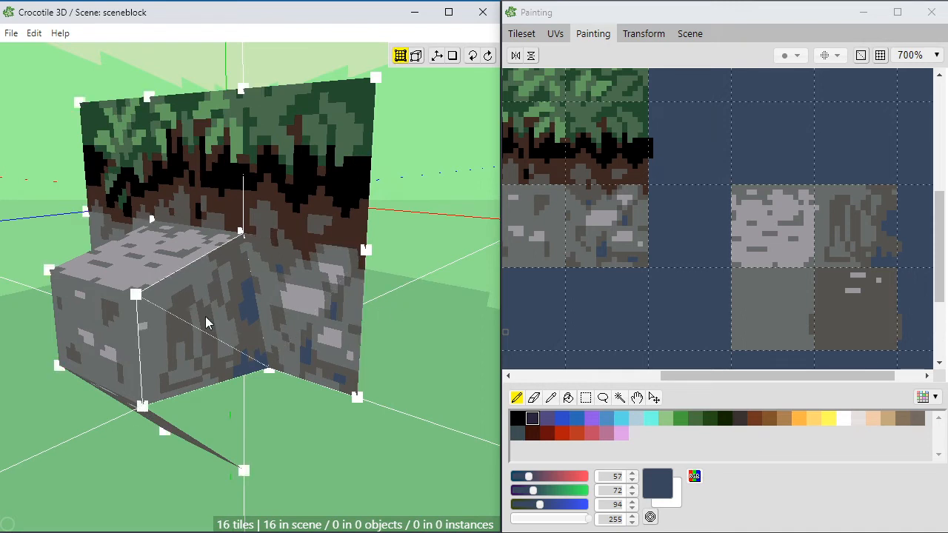
click(890, 226)
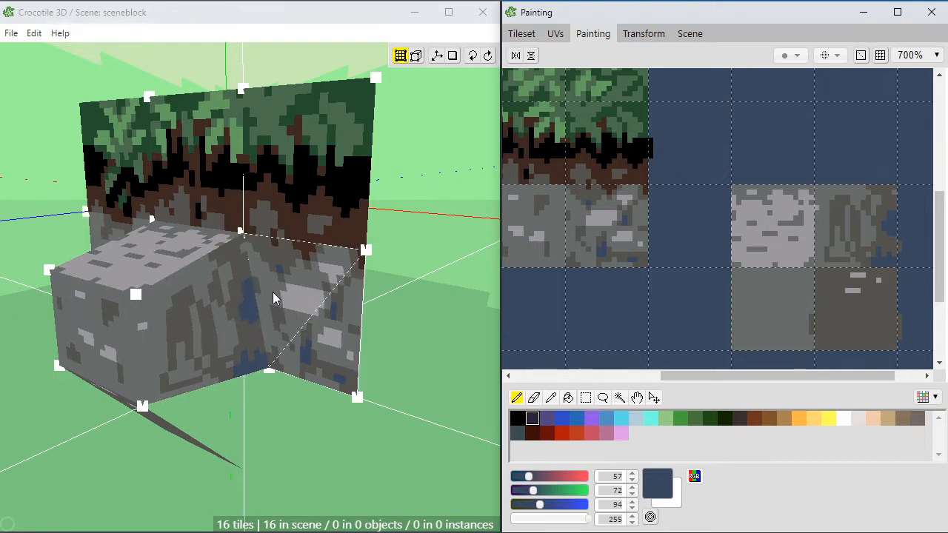
Step: Reshape the side tile's blue gaps near the wall with dark grey RGB 84, 82, 79 and dark blue RGB 57, 72, 94
right_drag(289, 313, 311, 317)
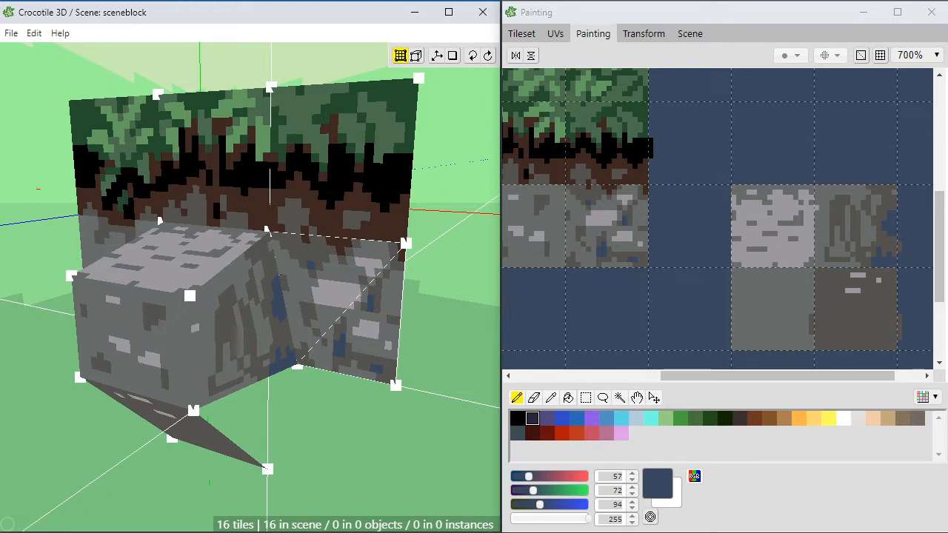
click(699, 293)
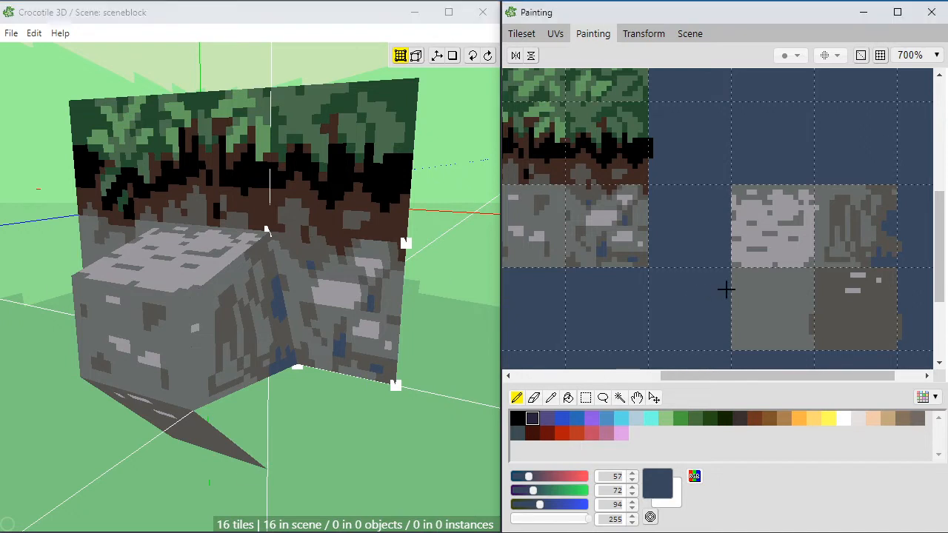
key(space)
drag(676, 295, 668, 268)
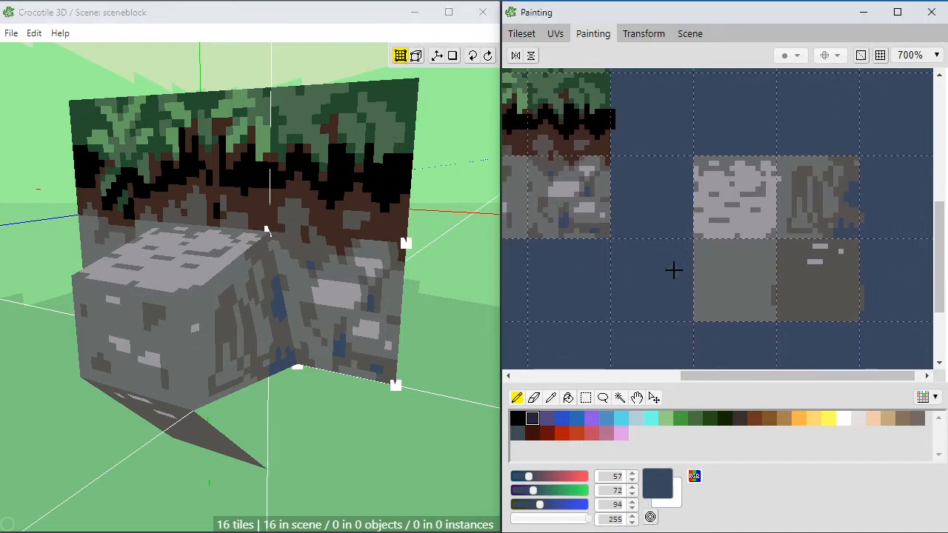
alt+click(852, 211)
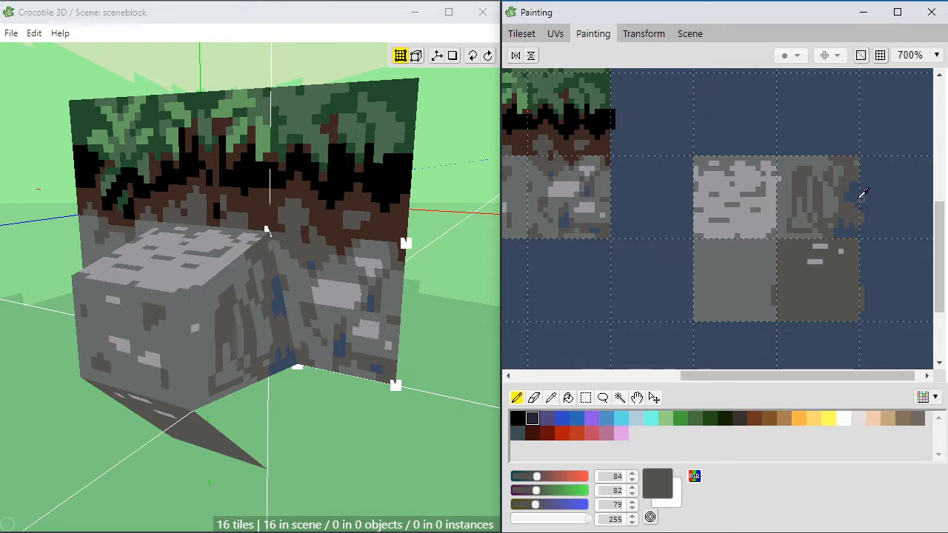
alt+click(853, 197)
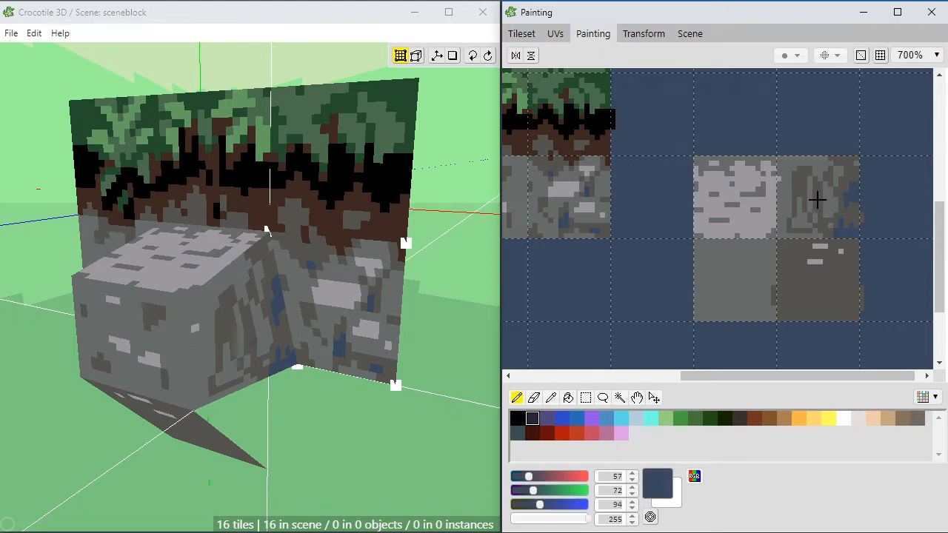
Step: Add a dark blue RGB 57, 72, 94 crack beside the side tile's centre and shape it with mid and dark grey pixels
alt+click(818, 185)
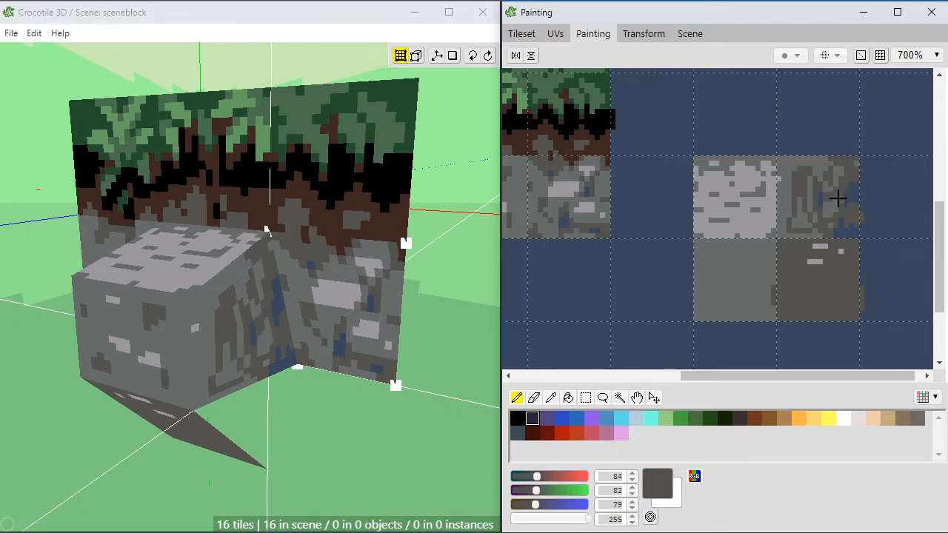
alt+click(825, 198)
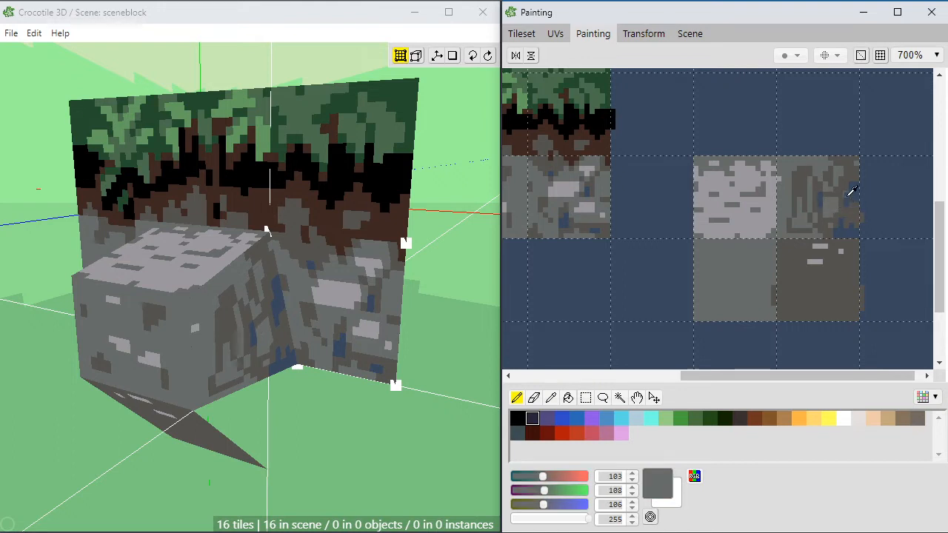
alt+click(853, 188)
alt+click(857, 185)
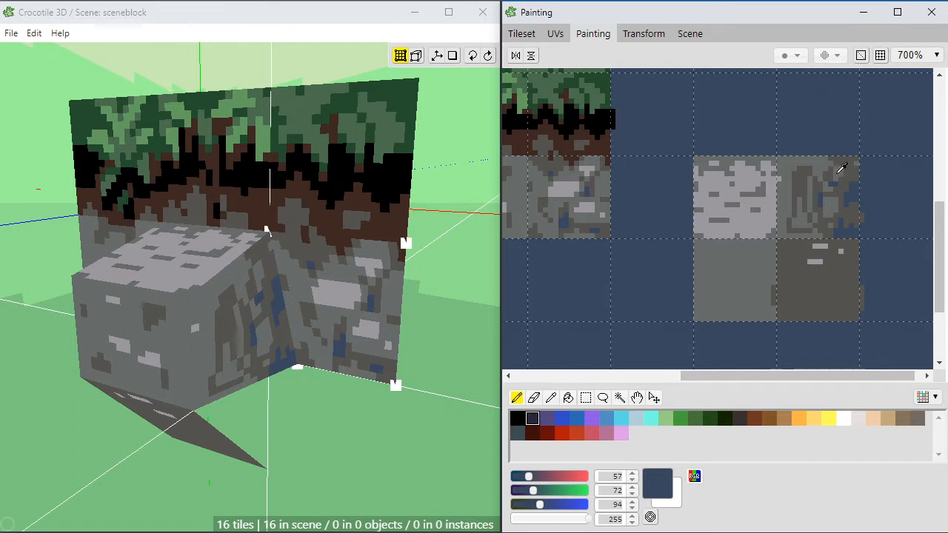
alt+click(829, 174)
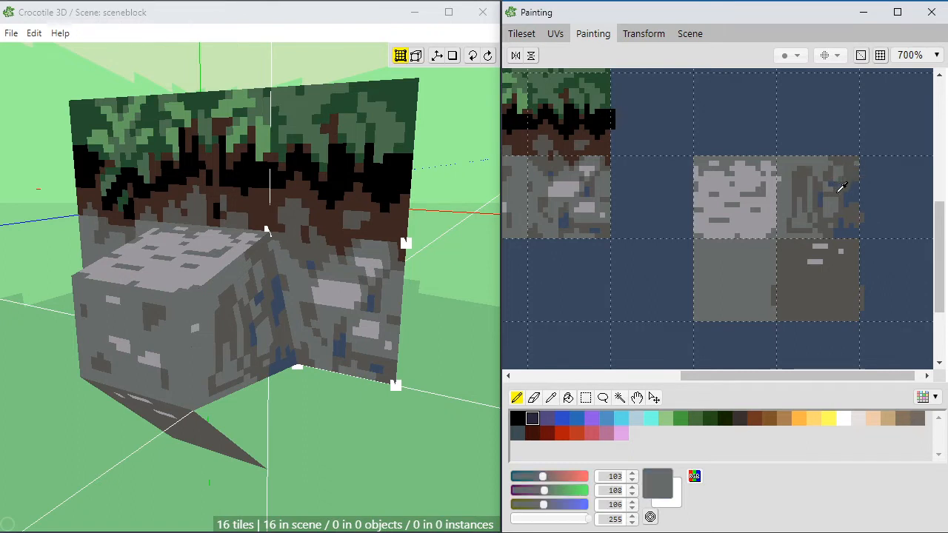
alt+click(839, 185)
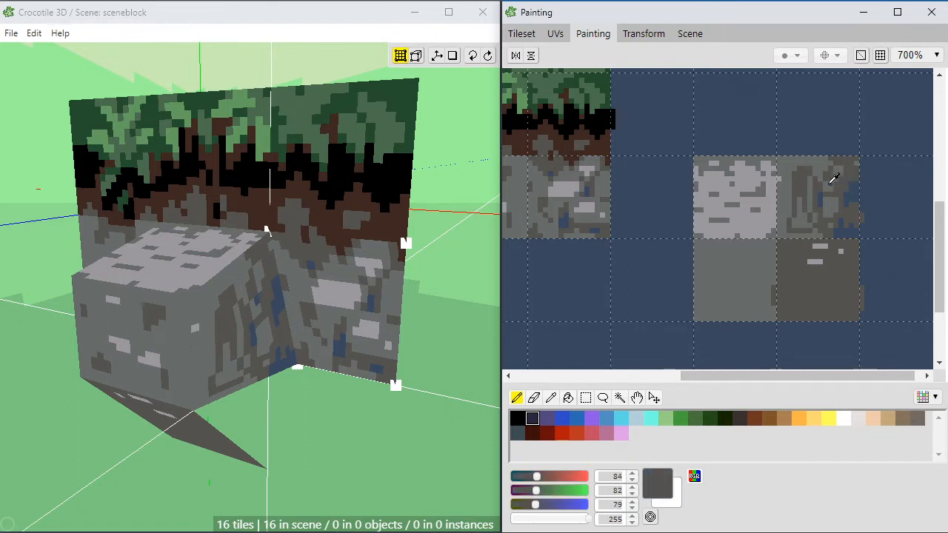
Step: Rework the side tile's upper corner near the wall with mid grey RGB 103, 108, 106 and dark grey RGB 84, 82, 79
alt+click(836, 183)
alt+click(839, 176)
alt+click(840, 169)
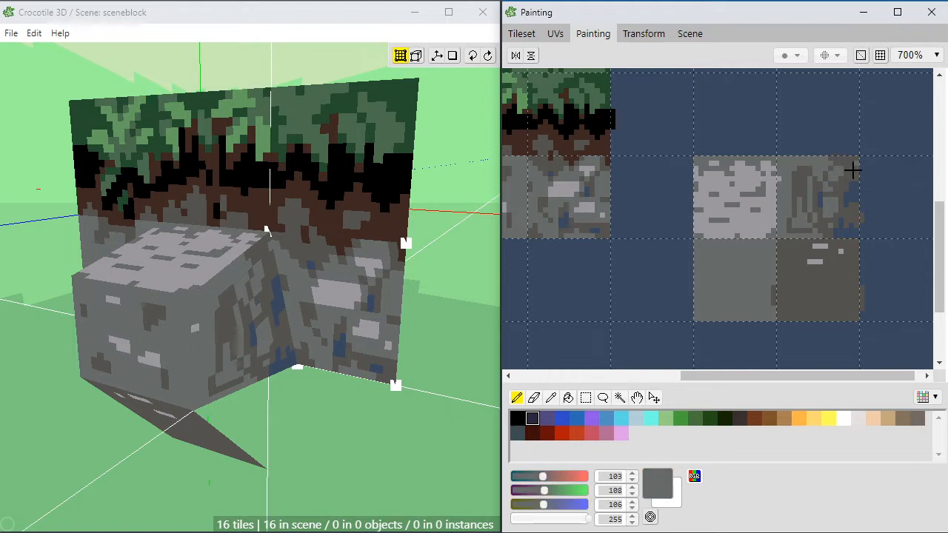
alt+click(847, 156)
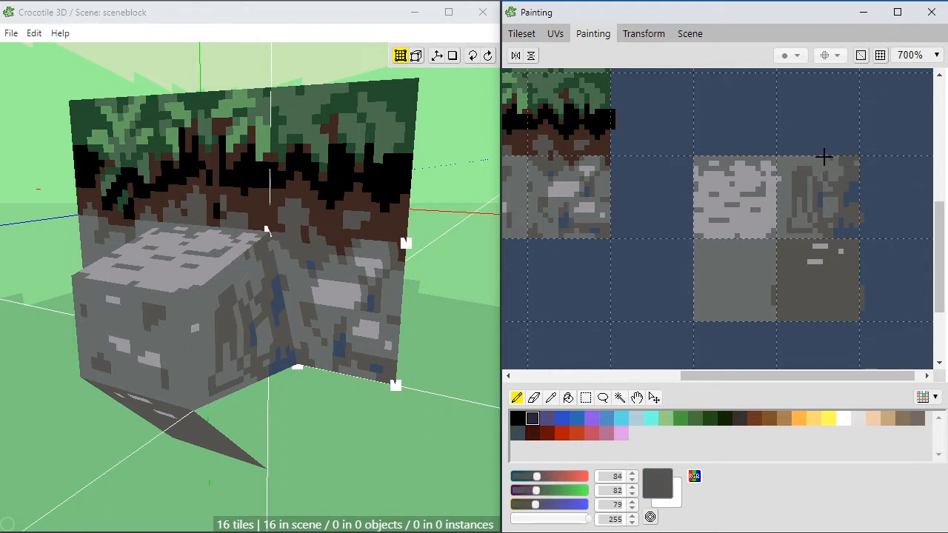
alt+click(833, 159)
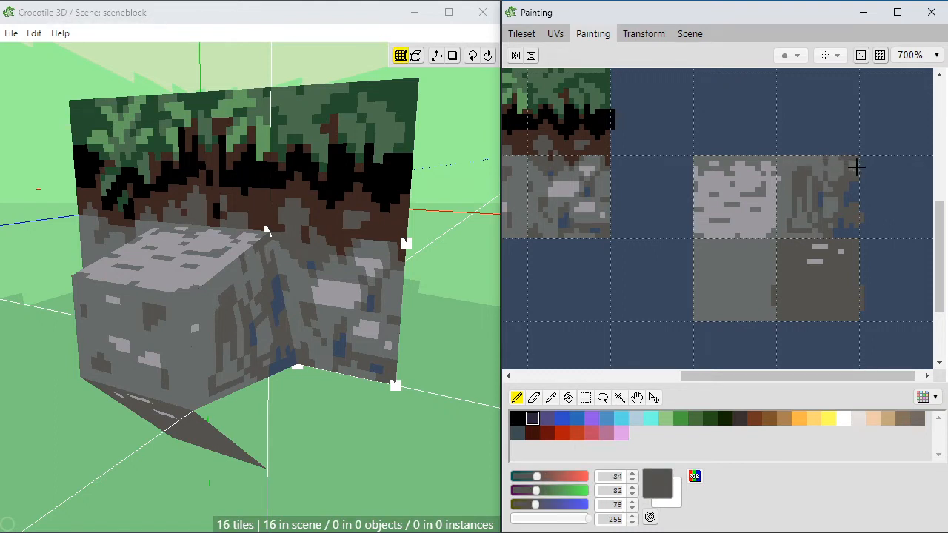
alt+click(853, 163)
alt+click(851, 166)
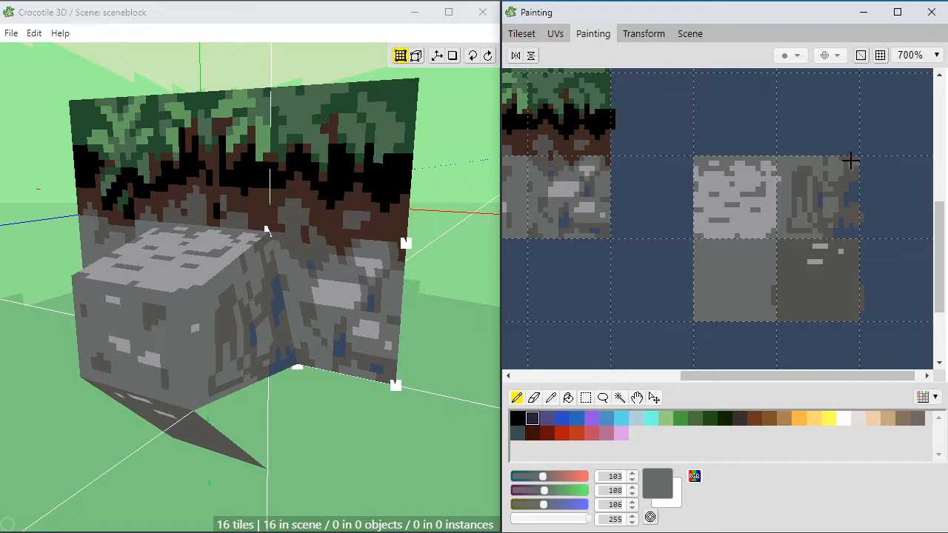
alt+click(843, 179)
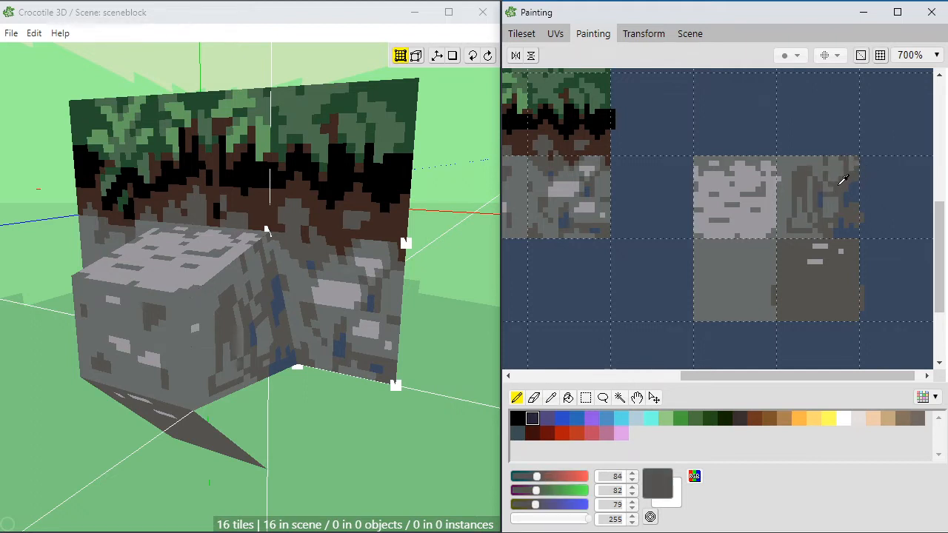
Step: Paint a dark blue RGB 57, 72, 94 crack between the grey streaks at the side tile's centre
alt+click(853, 193)
drag(815, 193, 810, 196)
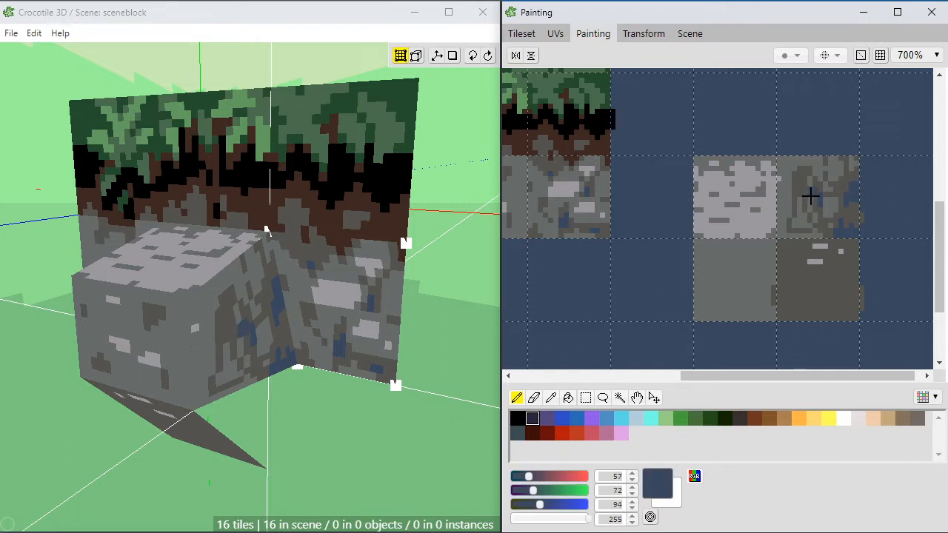
alt+click(818, 185)
alt+click(814, 179)
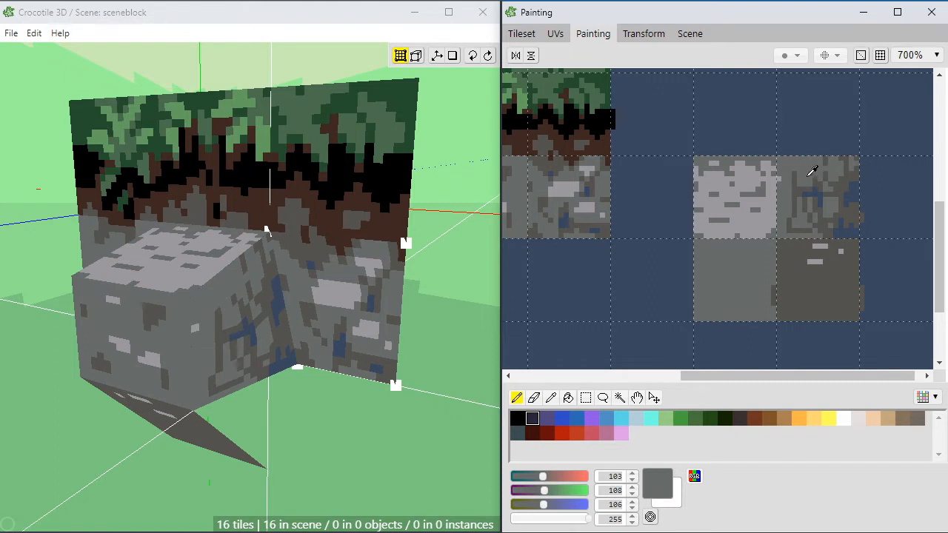
Step: Break up the streaks around the side tile's central blue crack with dark grey RGB 84, 82, 79 and mid grey RGB 103, 108, 106
alt+click(815, 165)
alt+click(799, 182)
alt+click(802, 186)
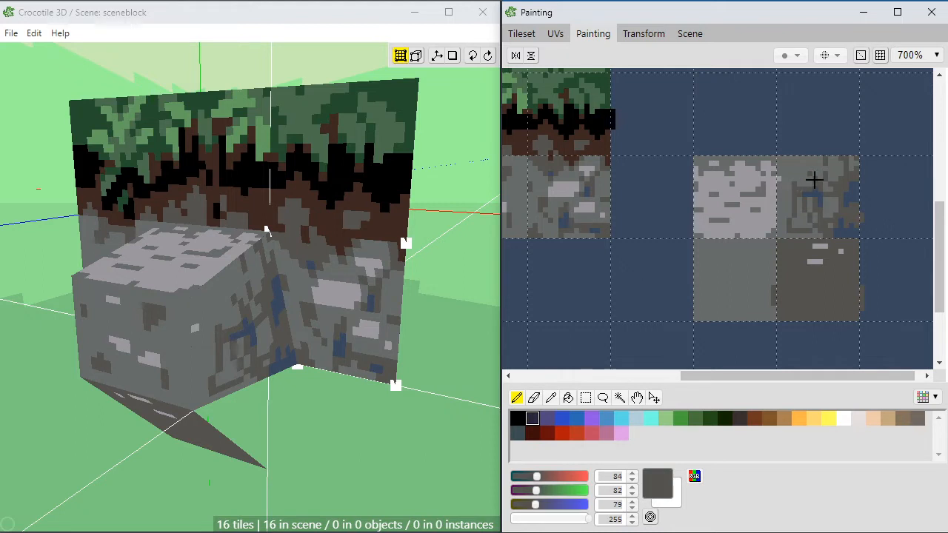
alt+click(806, 189)
alt+click(804, 193)
alt+click(811, 188)
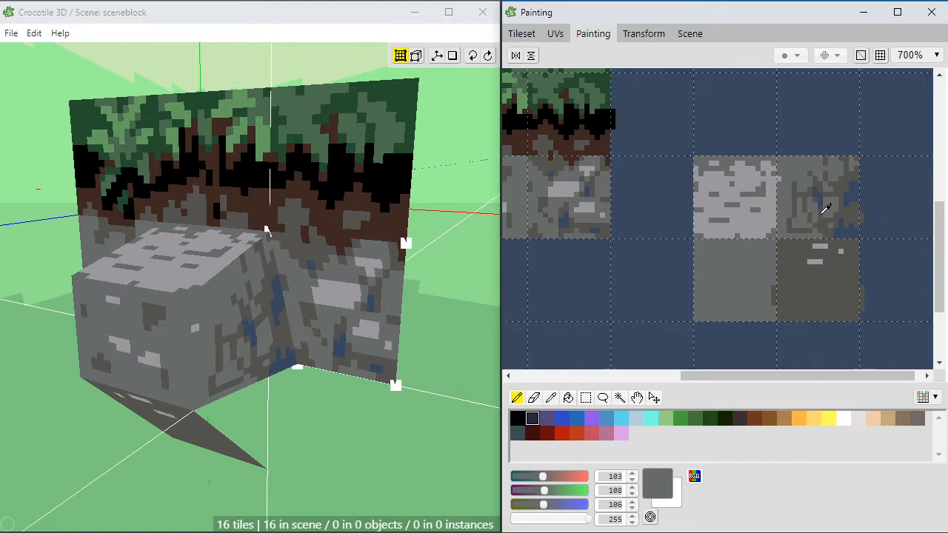
Step: Adjust the side tile's central crack with dark grey and dark blue, and break up the neighbouring dark streaks with mid grey
alt+click(823, 210)
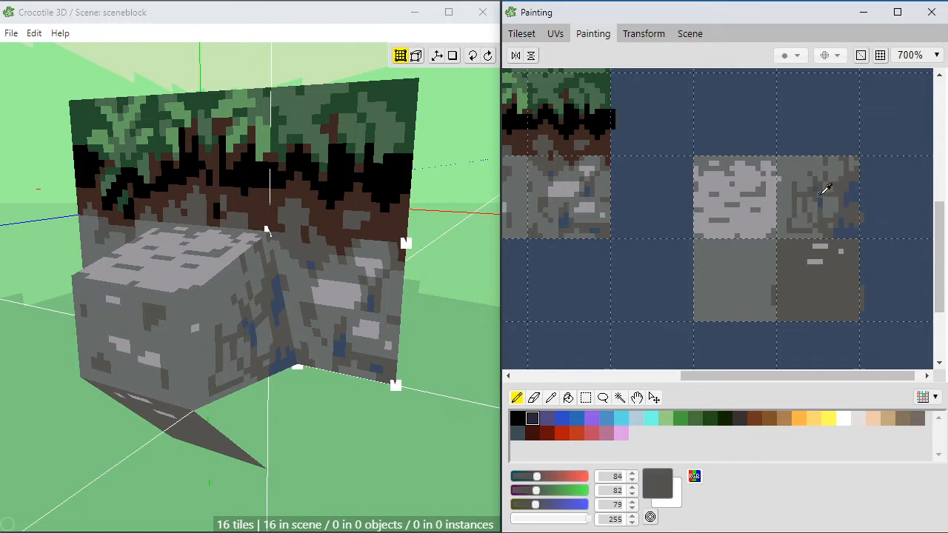
alt+click(823, 191)
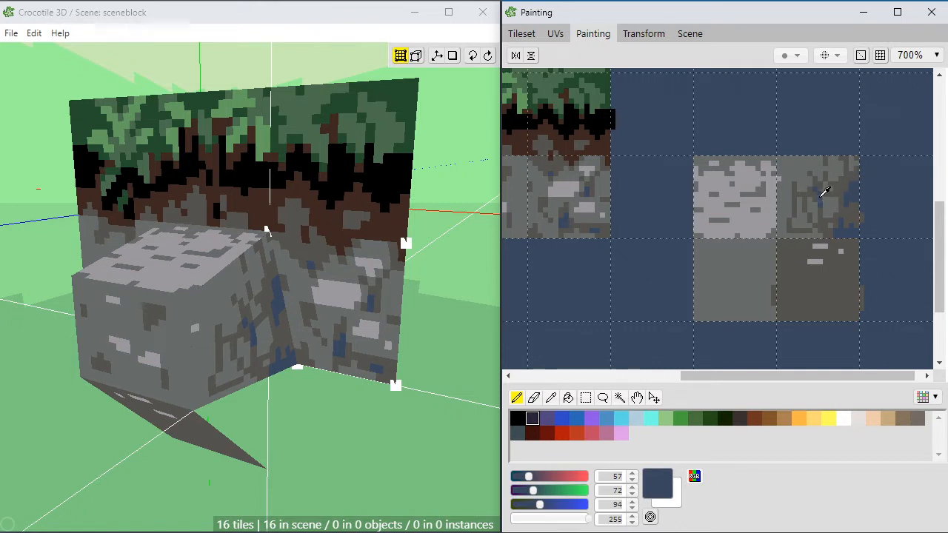
alt+click(821, 223)
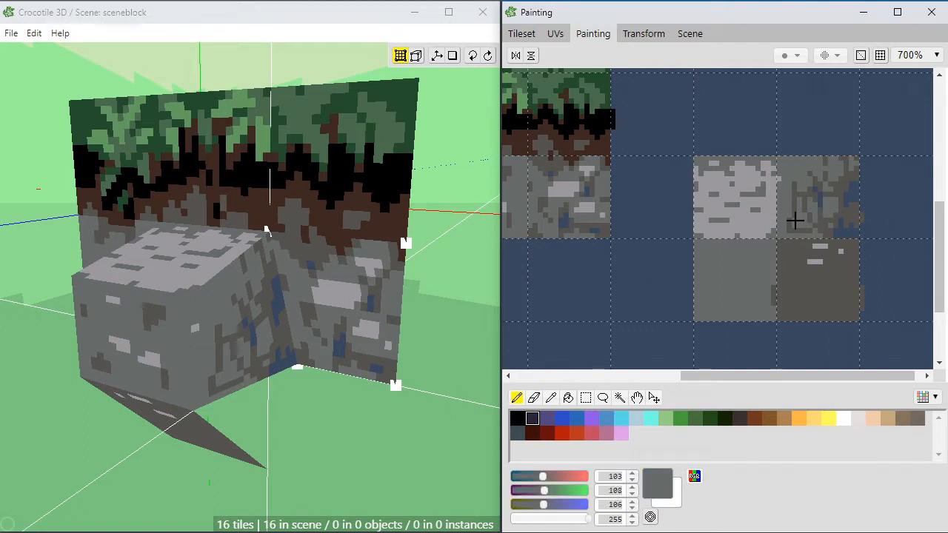
click(794, 216)
alt+click(795, 192)
alt+click(795, 190)
Step: Add light grey RGB 156, 152, 159 stone patches to the side tile and touch up their surroundings with mid and dark grey
alt+click(749, 214)
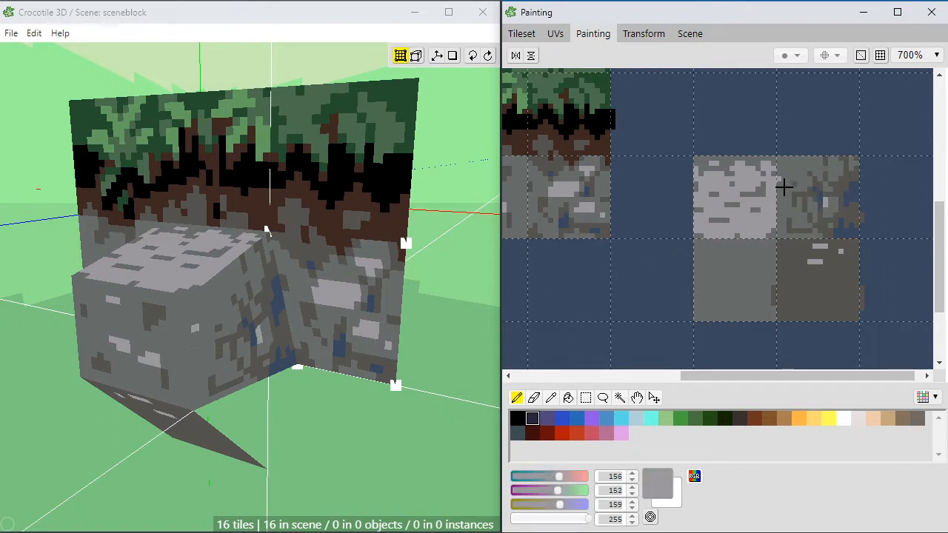
drag(799, 170, 800, 173)
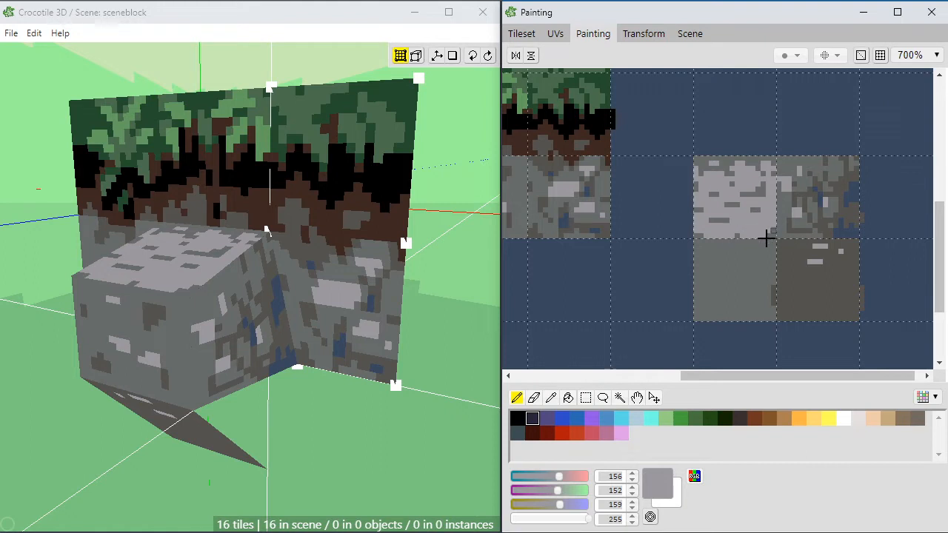
alt+click(784, 203)
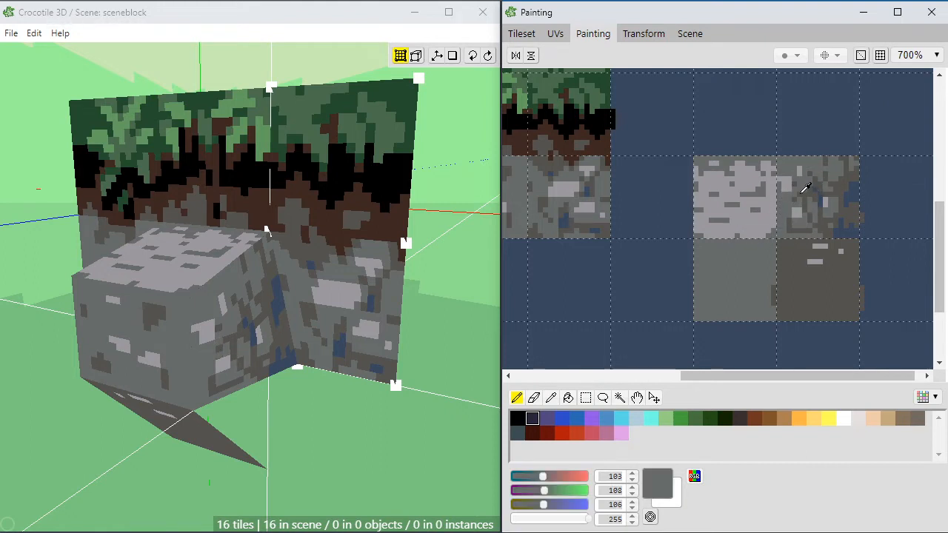
alt+click(802, 191)
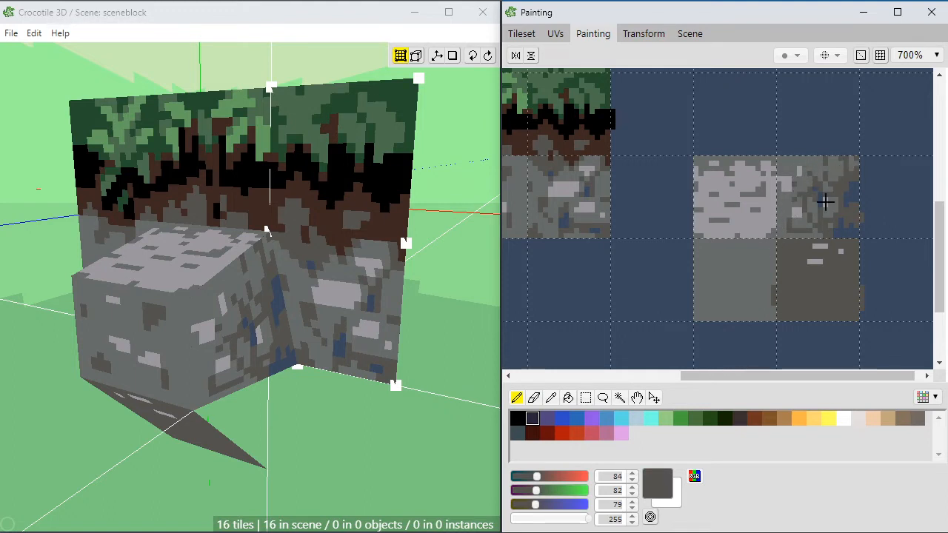
Step: Extend light grey RGB 156, 152, 159 patches along the side tile's edge beside the top tile, touching up with mid grey RGB 103, 108, 106
alt+click(800, 223)
alt+click(799, 216)
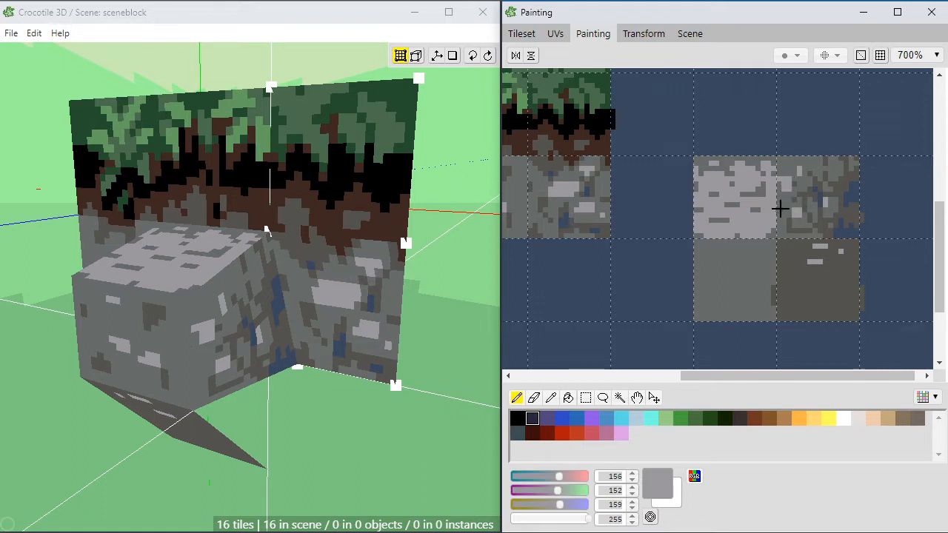
alt+click(788, 199)
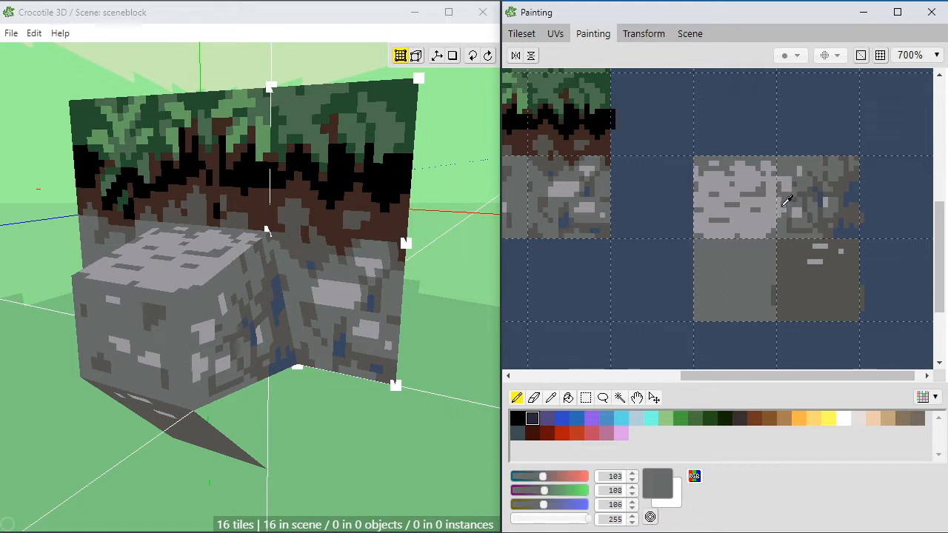
alt+click(782, 197)
alt+click(797, 201)
alt+click(783, 196)
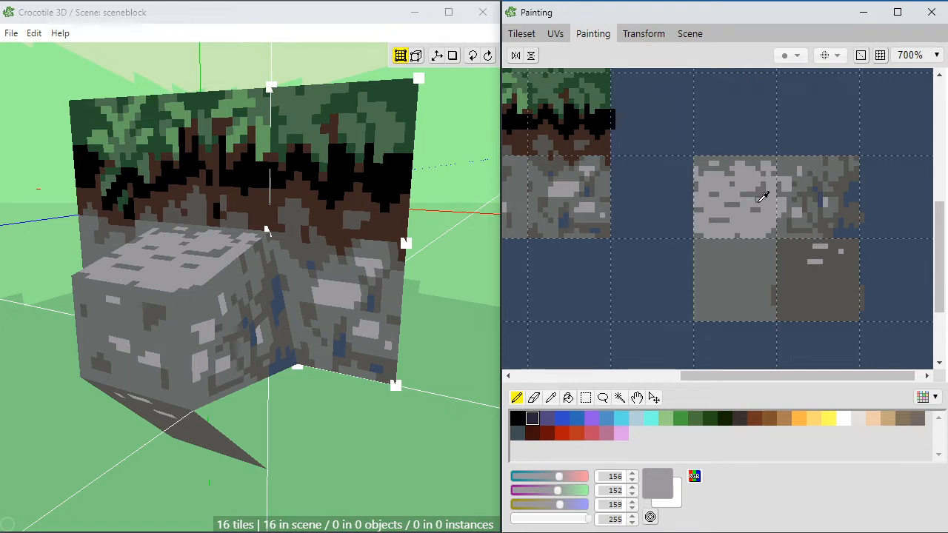
alt+click(755, 178)
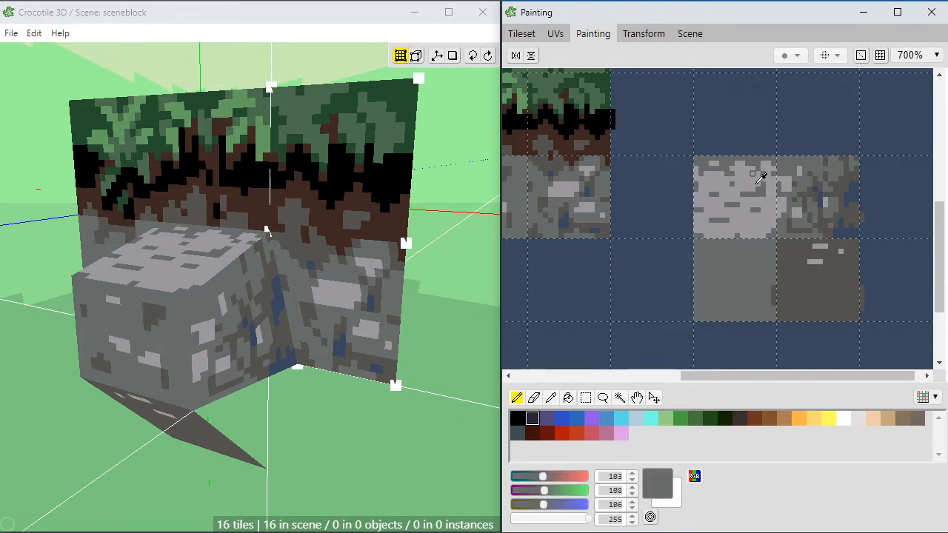
Step: Add light grey RGB 156, 152, 159 patches at the side tile's upper corner beside the top tile and refine them with mid grey
key(space)
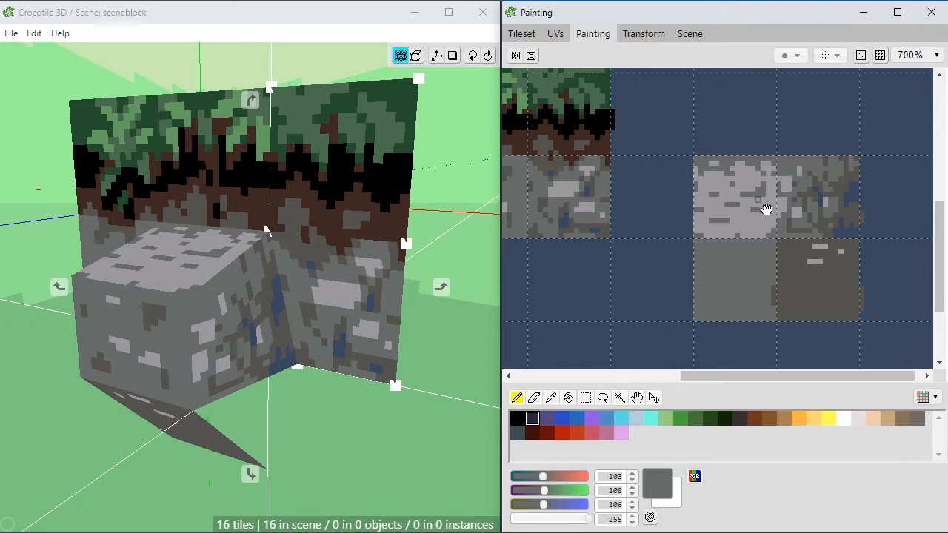
mouse_move(767, 209)
mouse_down()
mouse_move(793, 212)
mouse_move(757, 217)
mouse_up()
key(space)
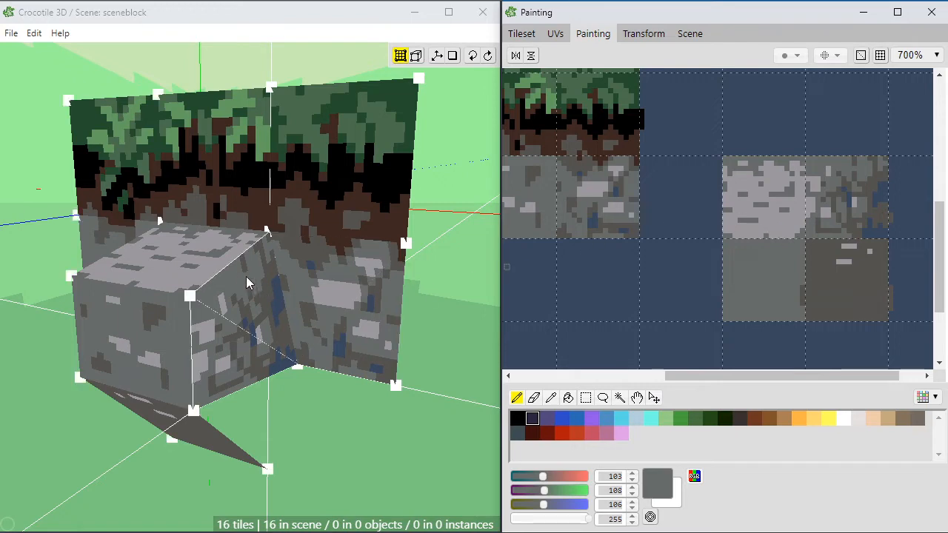
key(space)
drag(348, 328, 393, 330)
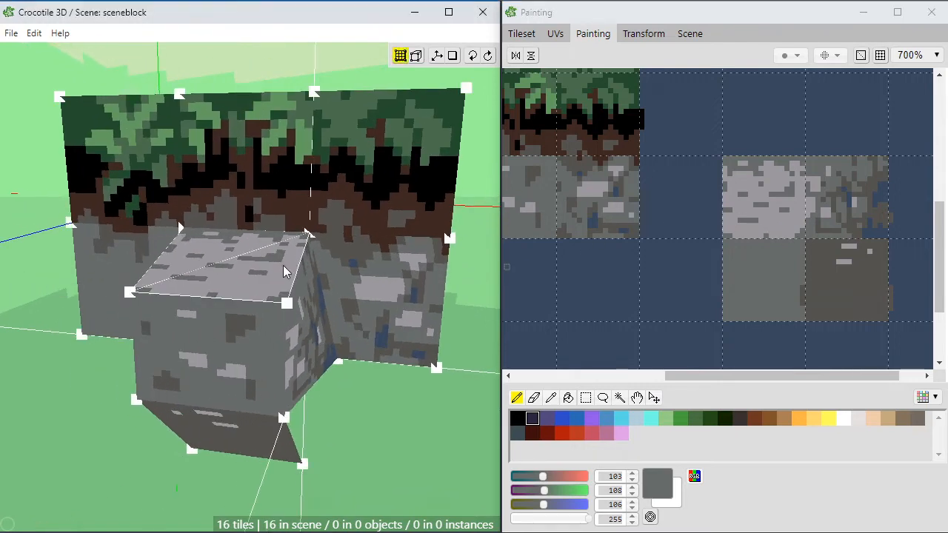
key(space)
drag(305, 261, 201, 244)
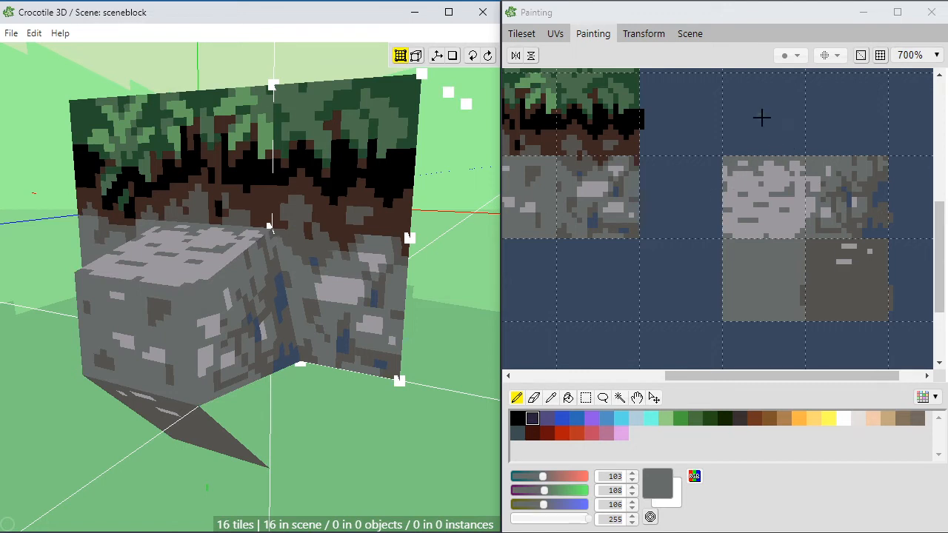
click(821, 157)
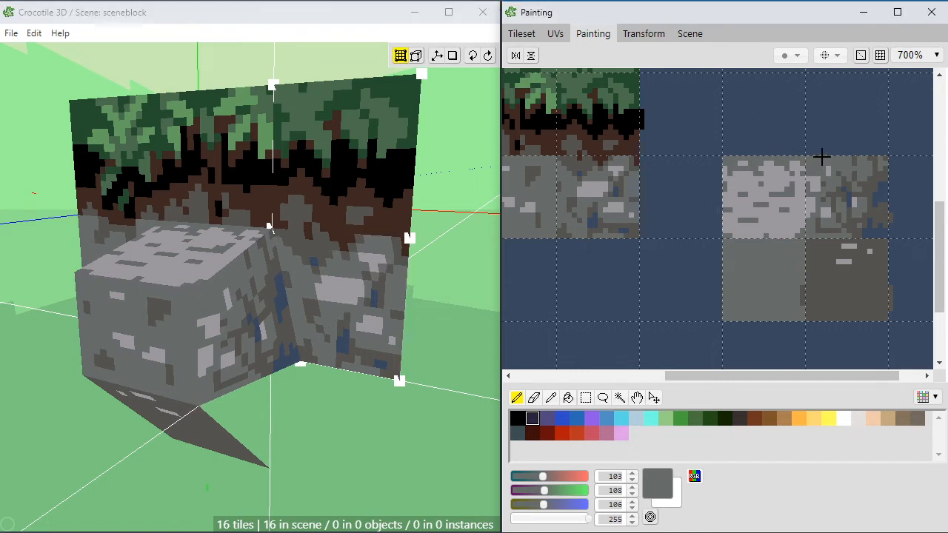
alt+click(810, 177)
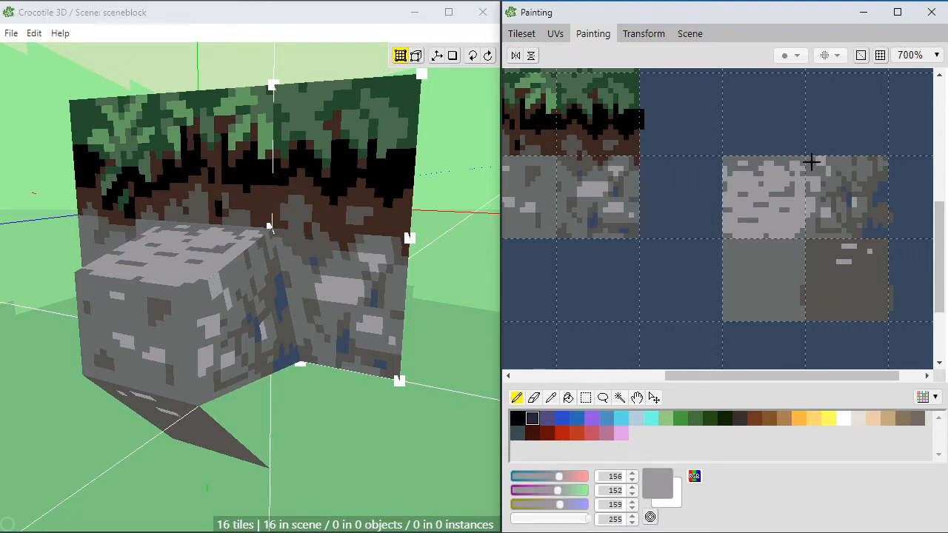
alt+click(817, 164)
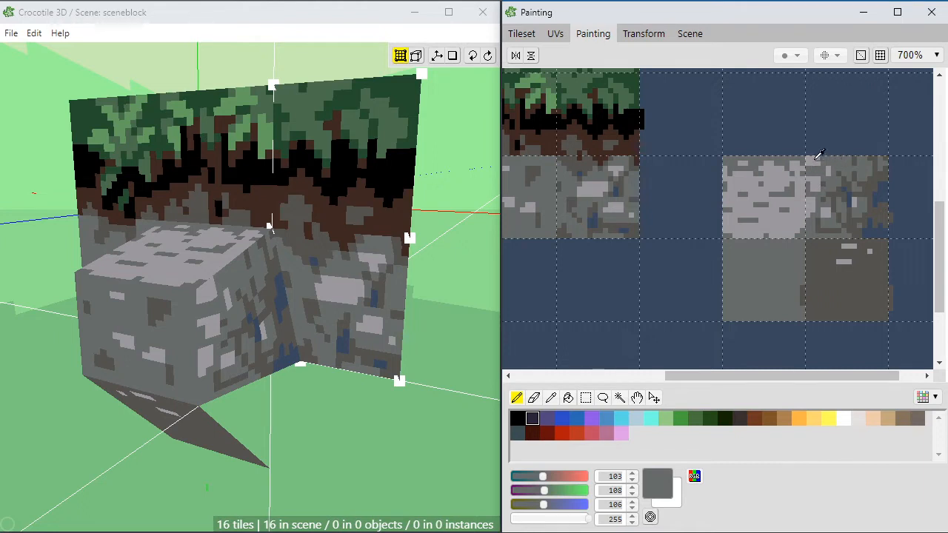
alt+click(844, 163)
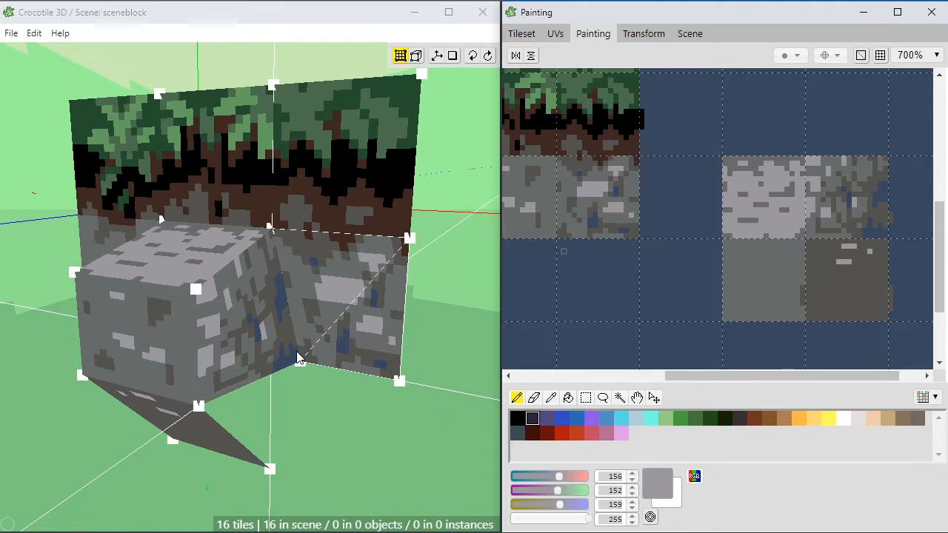
Step: Examine the protruding stone piece and the wall behind it from several angles and distances in the 3D scene
key(space)
drag(239, 343, 318, 261)
key(space)
key(space)
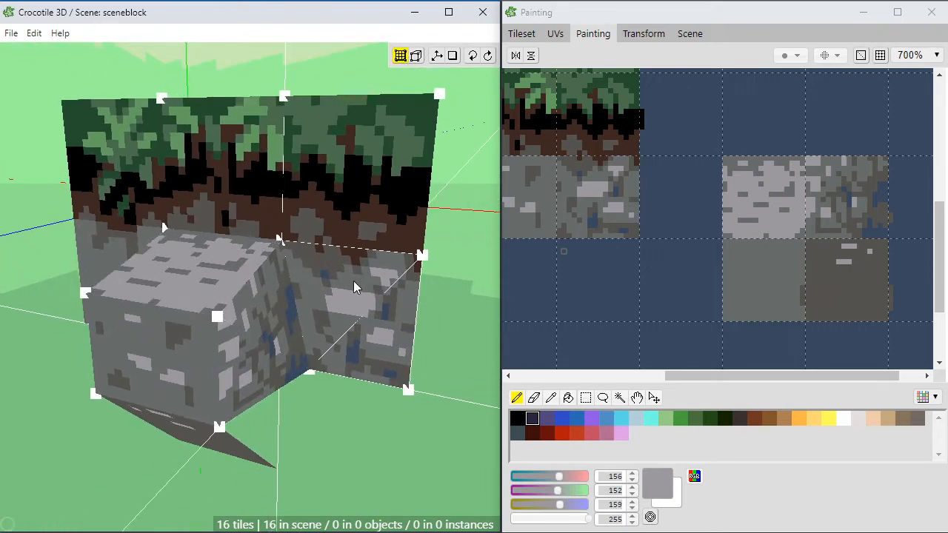
key(space)
right_drag(238, 175, 283, 178)
drag(318, 243, 251, 305)
scroll(244, 287, down, 3)
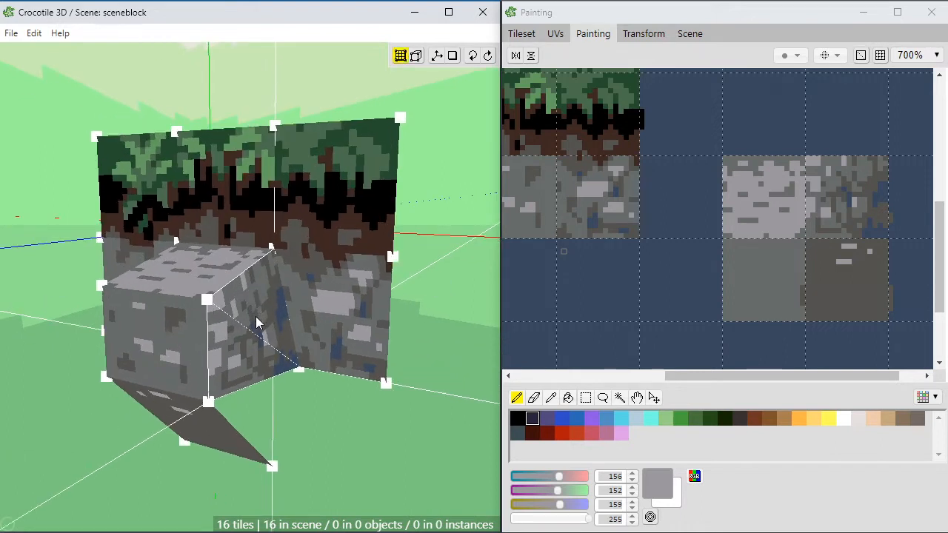
key(space)
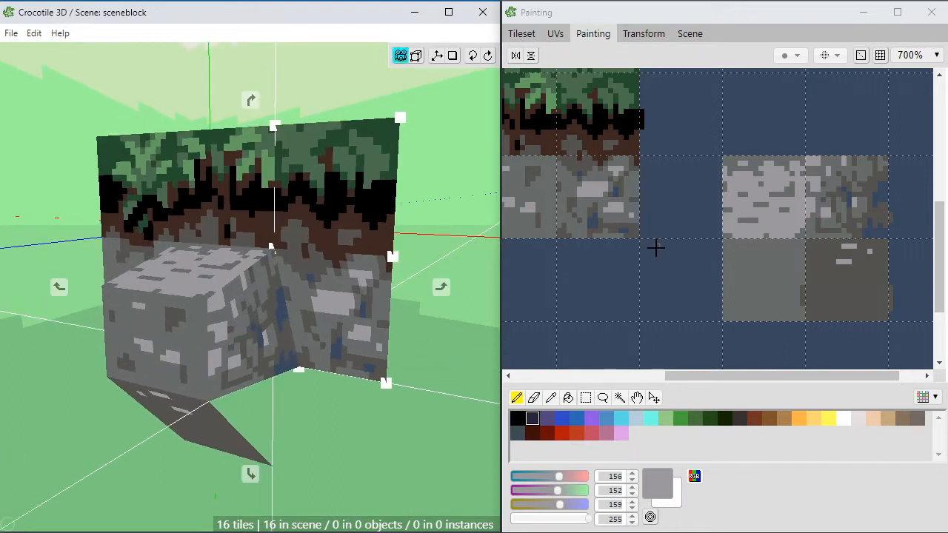
drag(357, 308, 330, 310)
key(space)
drag(157, 314, 183, 283)
right_drag(248, 320, 215, 320)
scroll(266, 315, up, 1)
scroll(268, 310, down, 3)
mouse_move(268, 309)
right_down()
mouse_move(262, 294)
mouse_move(246, 332)
mouse_move(230, 285)
mouse_move(320, 295)
mouse_move(248, 324)
mouse_move(261, 275)
right_up()
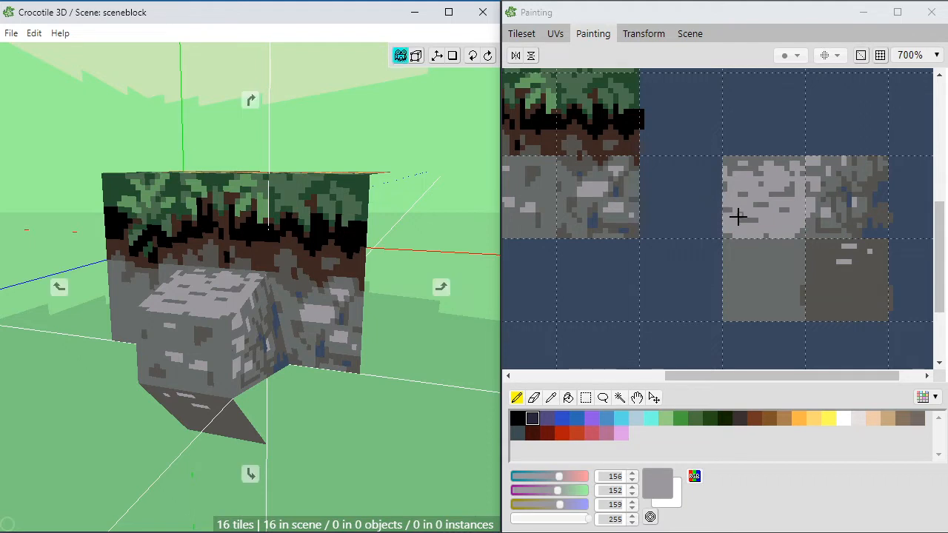
scroll(737, 215, up, 1)
scroll(738, 215, down, 1)
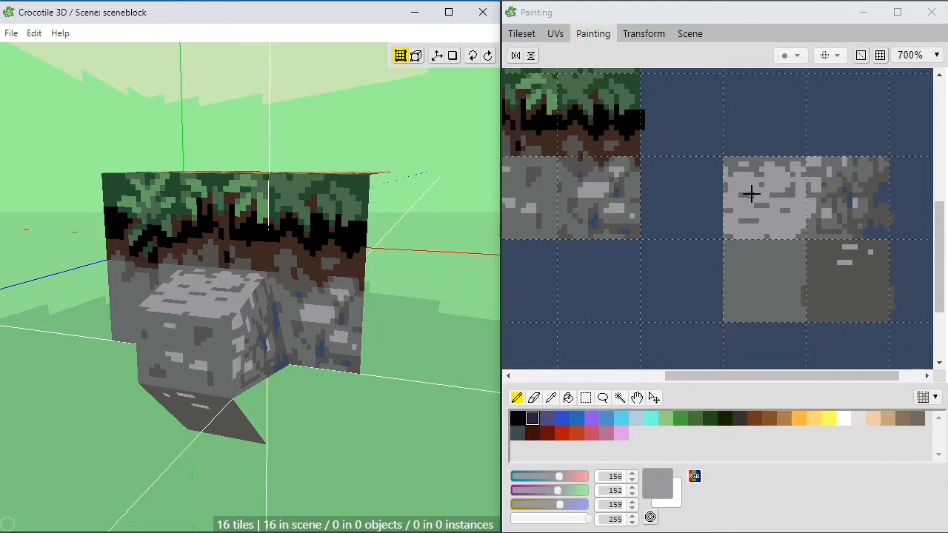
Step: Paint dark brown RGB 62, 40, 33 dirt patches along the lower edge of the stone piece's underside tile
key(space)
click(689, 226)
drag(692, 250, 666, 248)
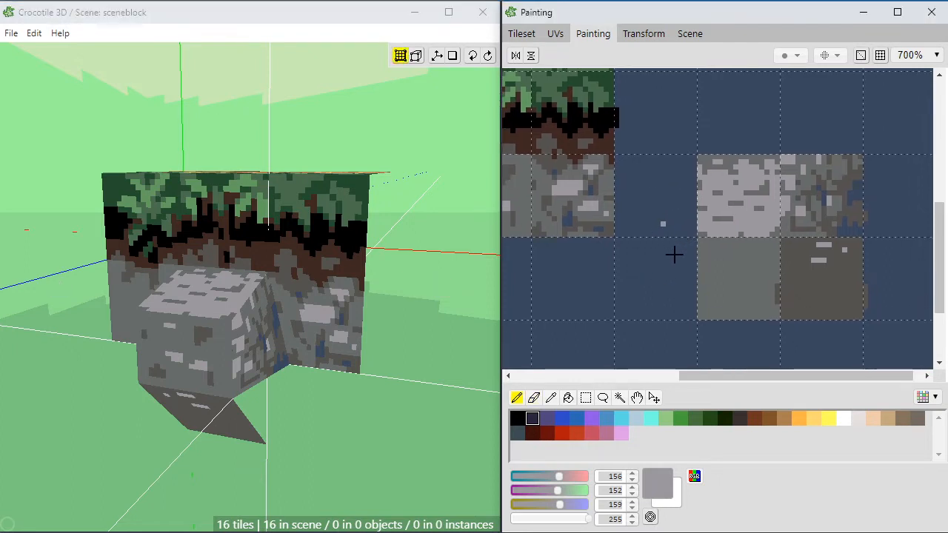
alt+click(612, 142)
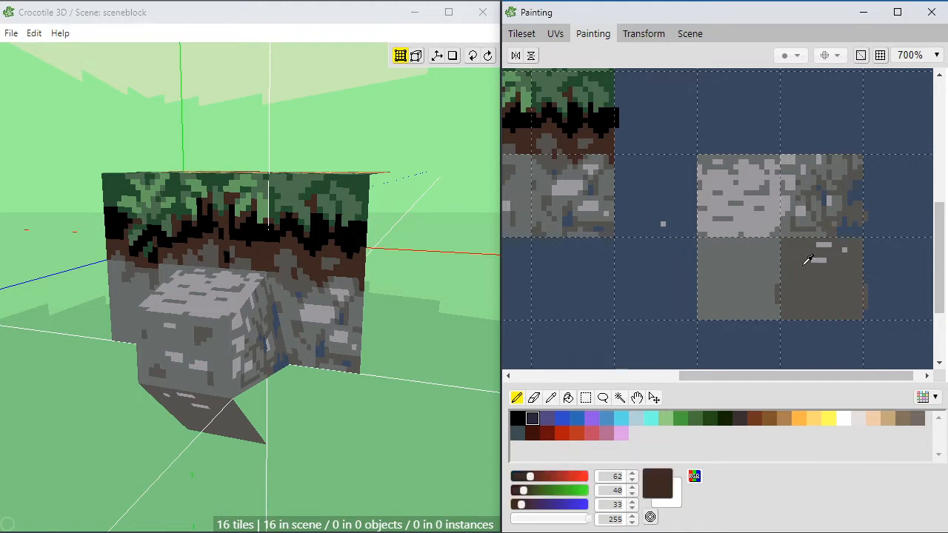
mouse_move(824, 294)
mouse_down()
mouse_move(799, 317)
mouse_move(832, 305)
mouse_move(858, 319)
mouse_move(787, 318)
mouse_up()
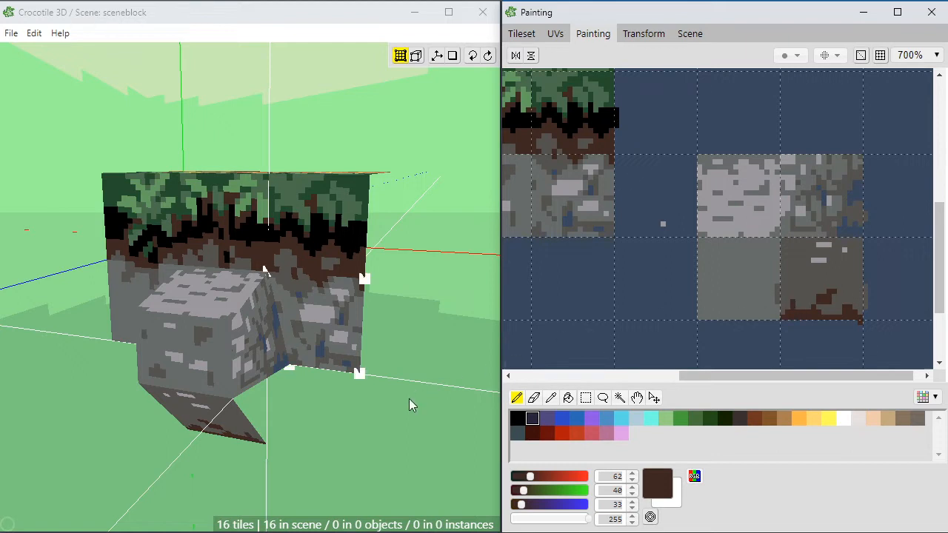
Step: Paint a dark blue RGB 57, 72, 94 patch above the underside tile's brown dirt and touch up the dirt with dark brown
key(space)
drag(351, 411, 311, 410)
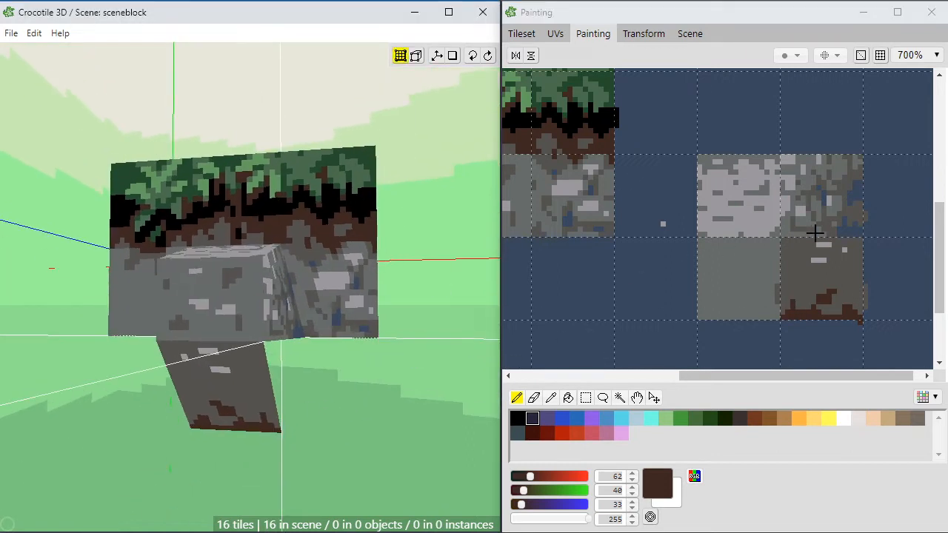
click(879, 232)
right_click(855, 231)
drag(807, 305, 802, 296)
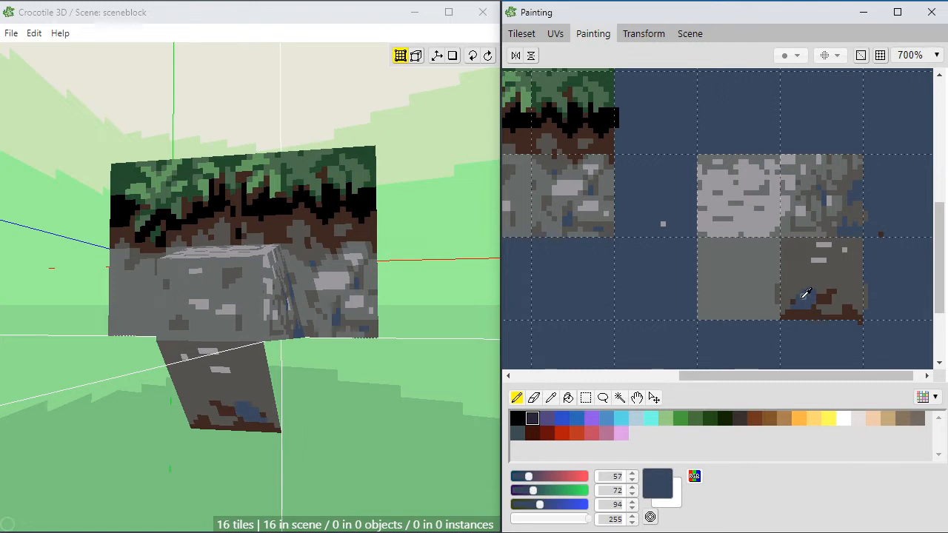
click(792, 303)
right_click(797, 313)
click(791, 312)
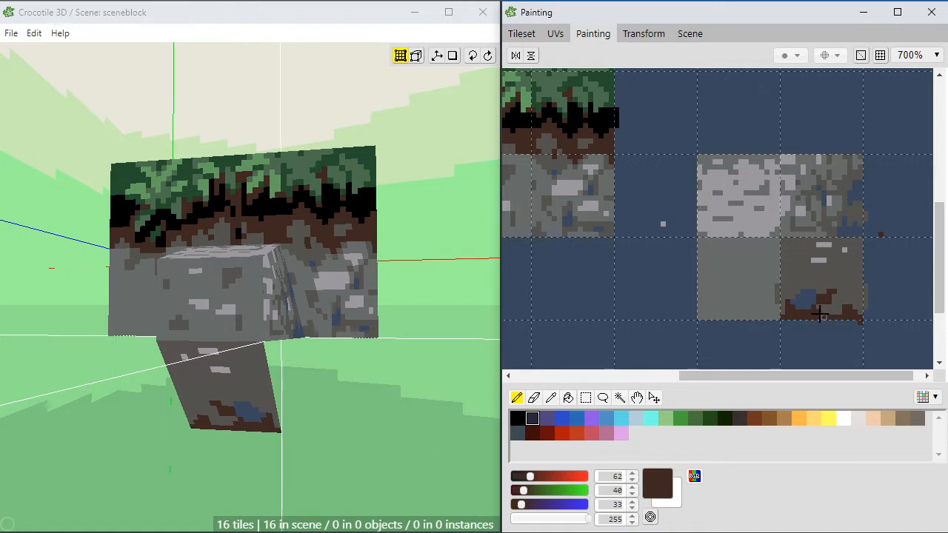
Step: Spread dark blue RGB 57, 72, 94 around the underside tile's dirt and up into jagged streaks, retouching the dirt with dark brown
right_click(807, 303)
mouse_move(823, 308)
mouse_down()
mouse_move(847, 299)
mouse_move(831, 281)
mouse_move(790, 283)
mouse_move(783, 310)
mouse_up()
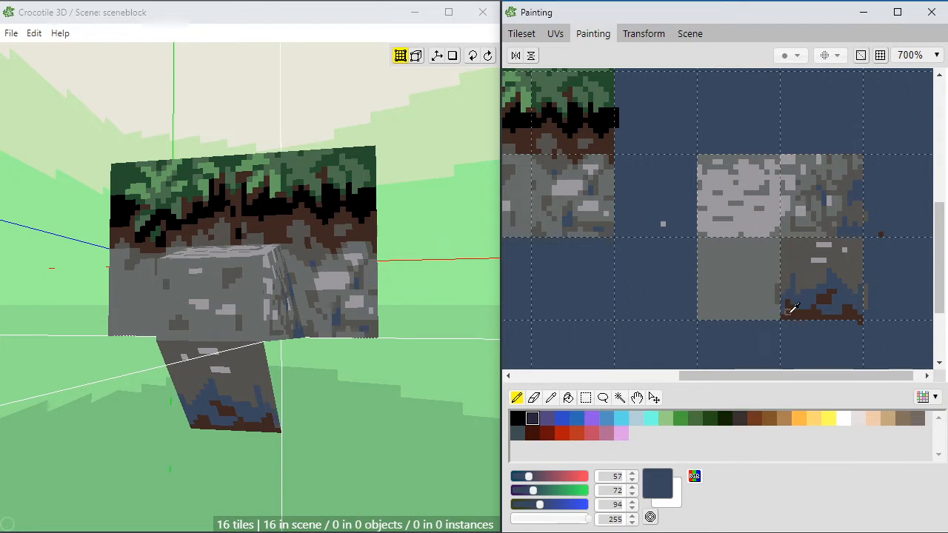
alt+click(790, 314)
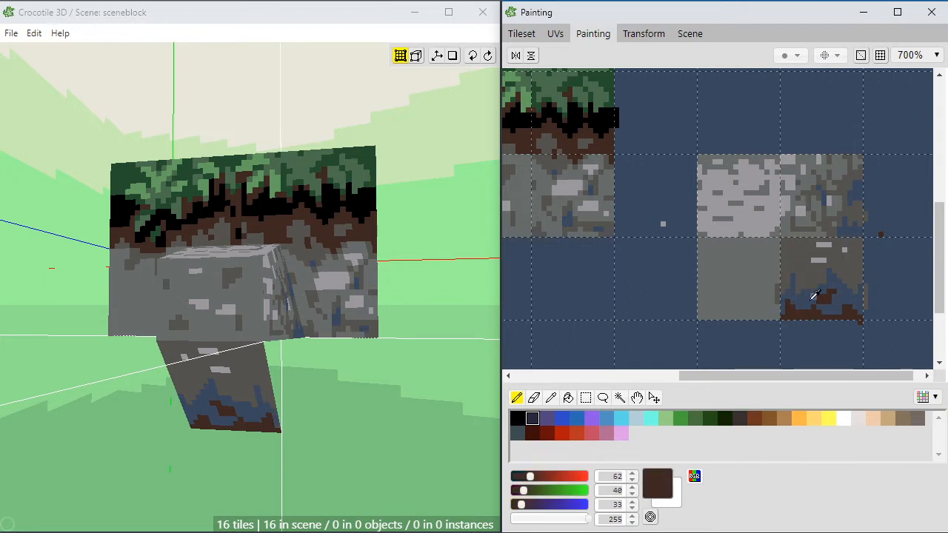
alt+click(816, 287)
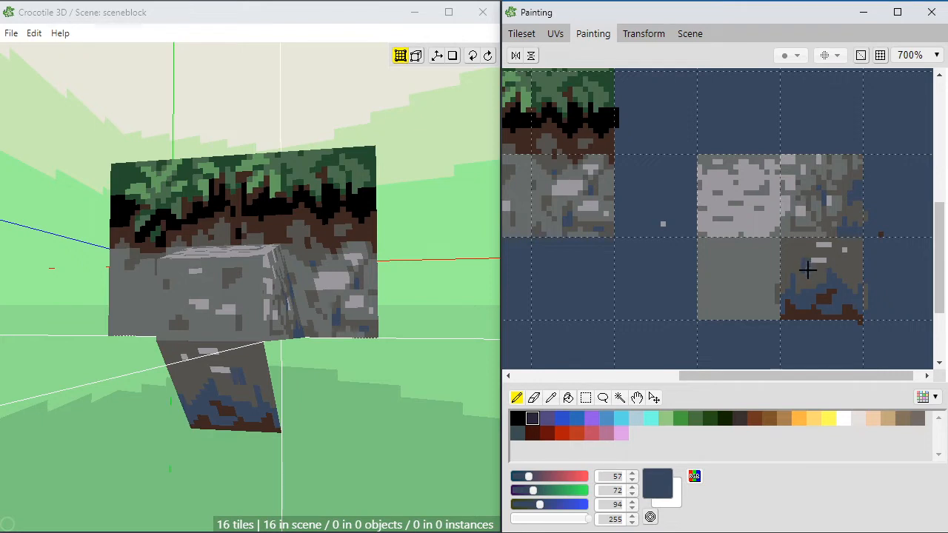
alt+click(808, 261)
alt+click(802, 264)
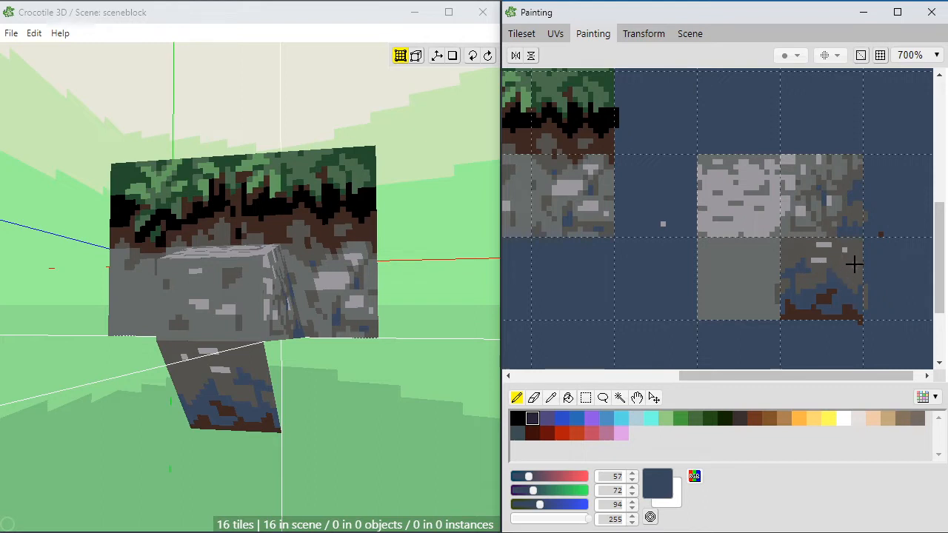
Step: Examine the stone piece's painted underside from several angles in the 3D scene
key(space)
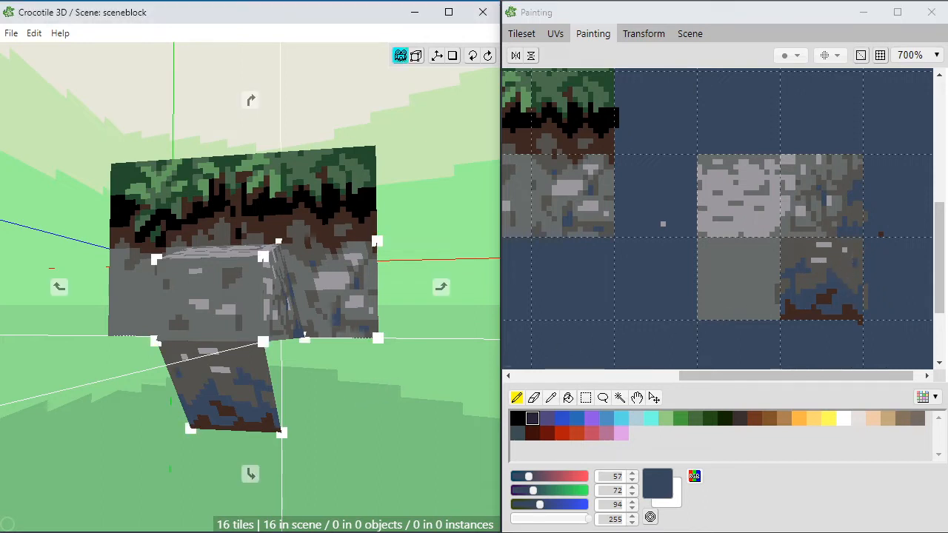
right_drag(334, 385, 355, 389)
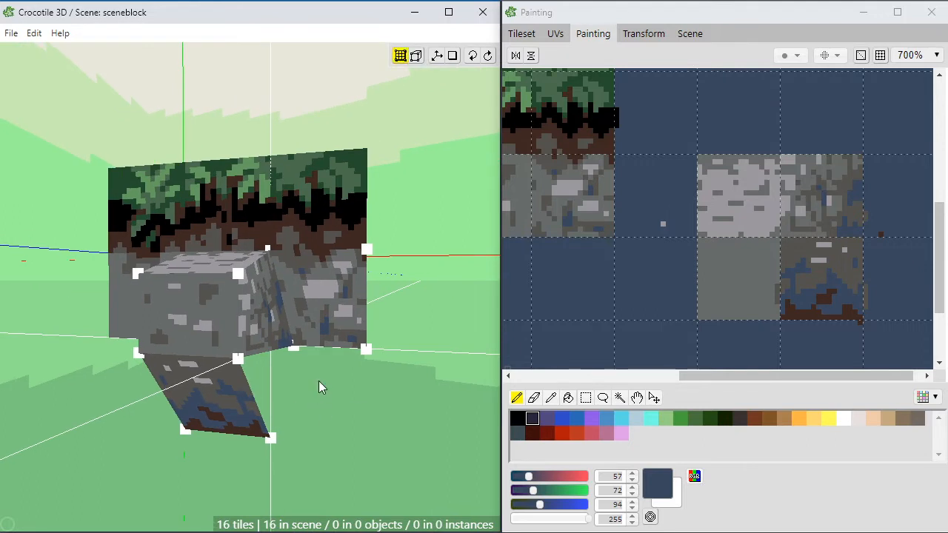
key(space)
right_drag(378, 375, 301, 407)
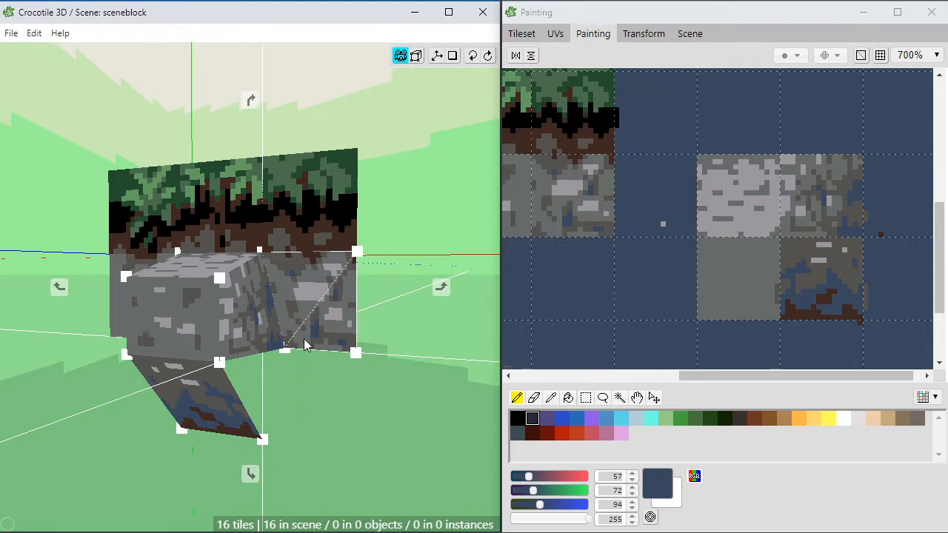
key(space)
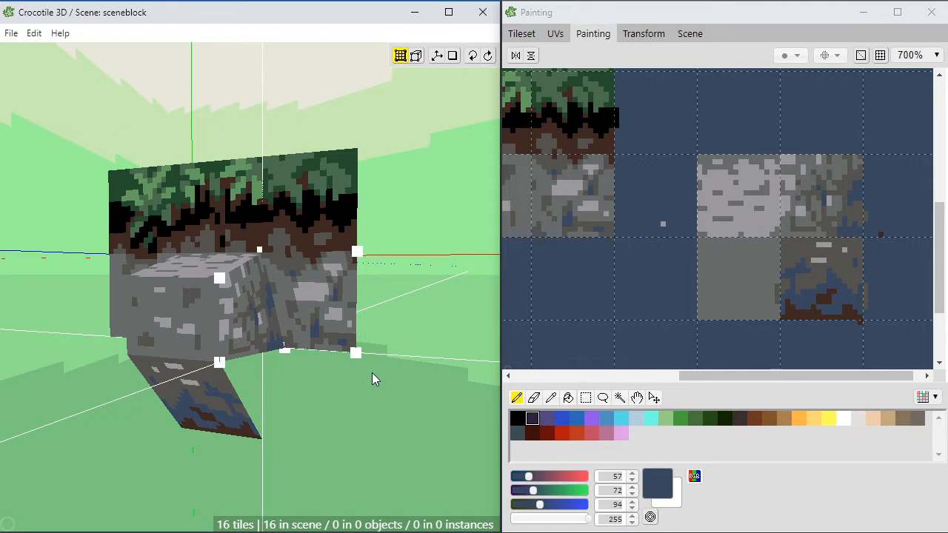
key(space)
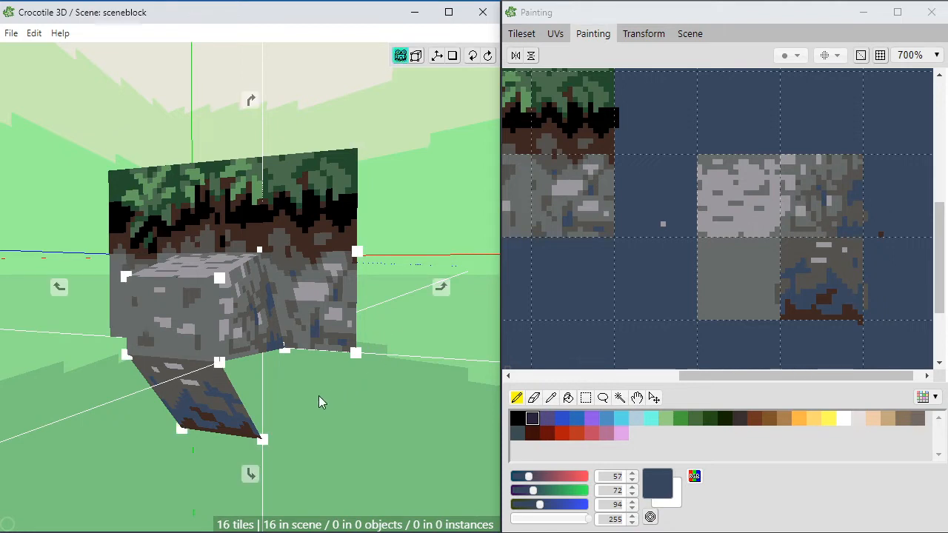
drag(318, 396, 326, 373)
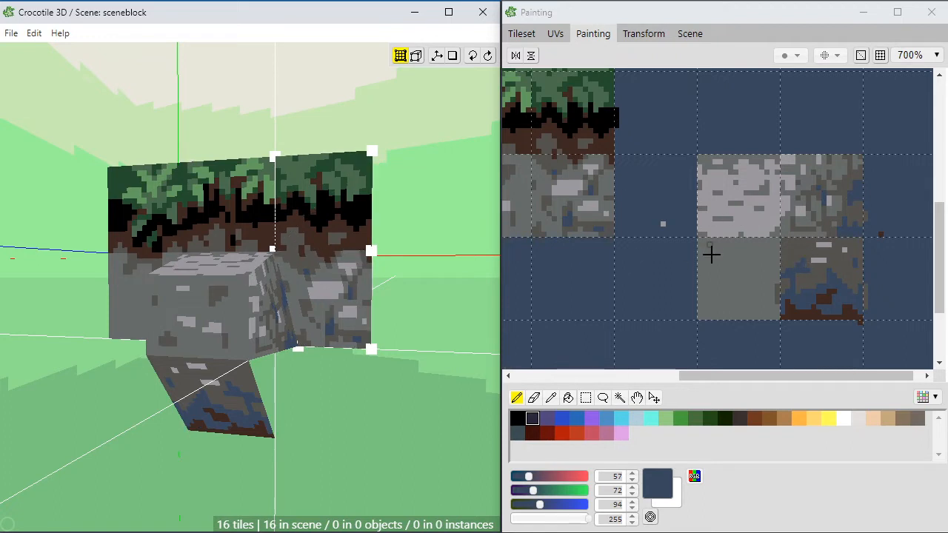
Step: Paint mid grey RGB 103, 108, 106 shading around the light grey stones in the upper part of the underside tile
scroll(715, 254, down, 1)
scroll(715, 254, up, 1)
key(space)
drag(733, 283, 687, 255)
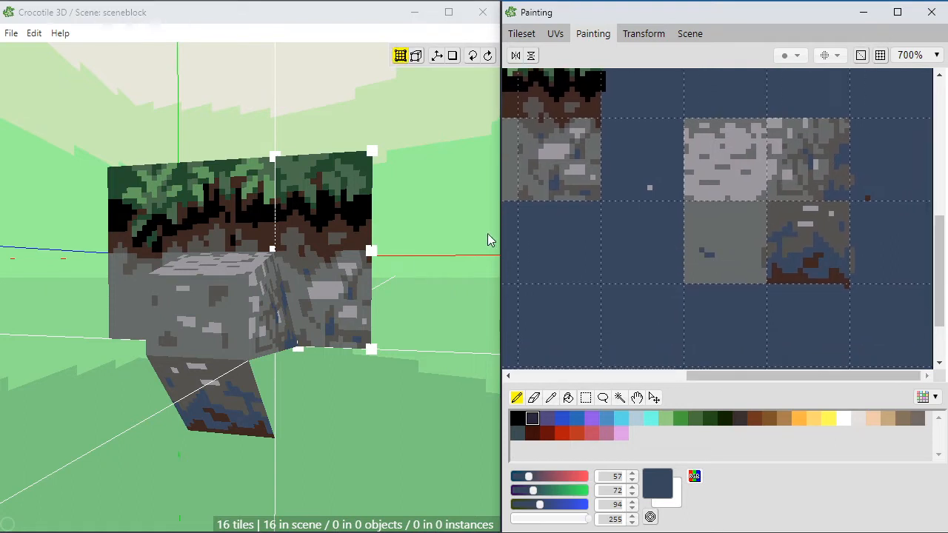
alt+click(821, 233)
click(788, 193)
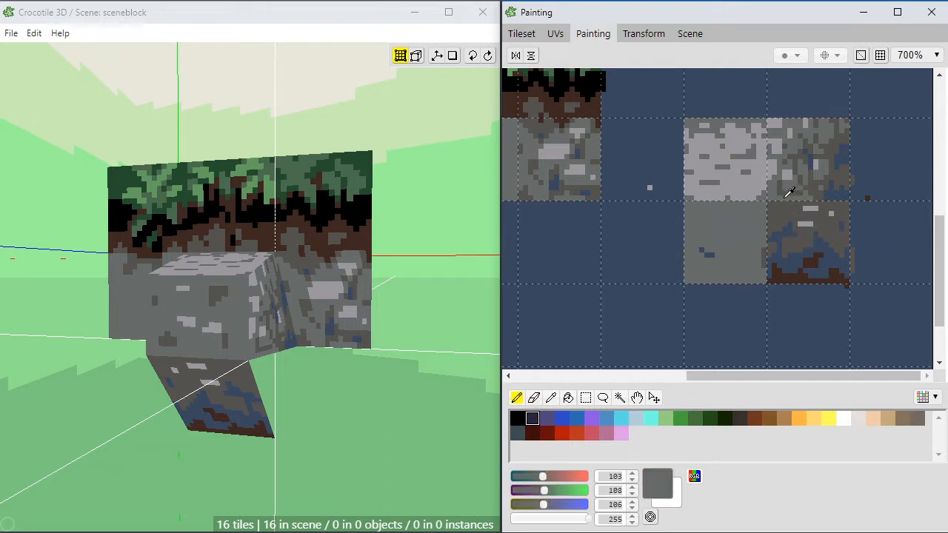
mouse_move(807, 222)
mouse_down()
mouse_move(817, 229)
mouse_move(815, 208)
mouse_move(808, 215)
mouse_up()
click(830, 219)
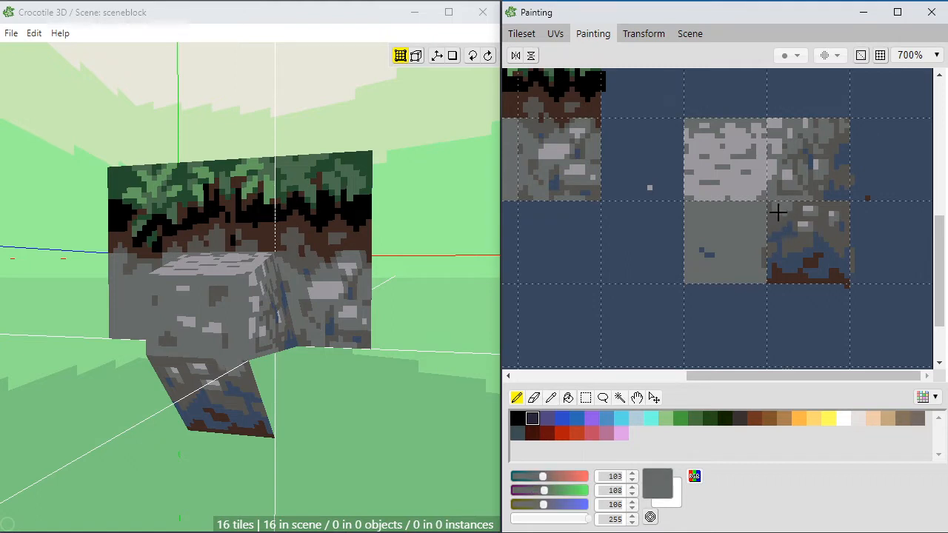
Step: Add a light grey stone near the underside tile's upper corner and vary its surroundings with dark grey RGB 84, 82, 79 and mid grey
alt+click(780, 215)
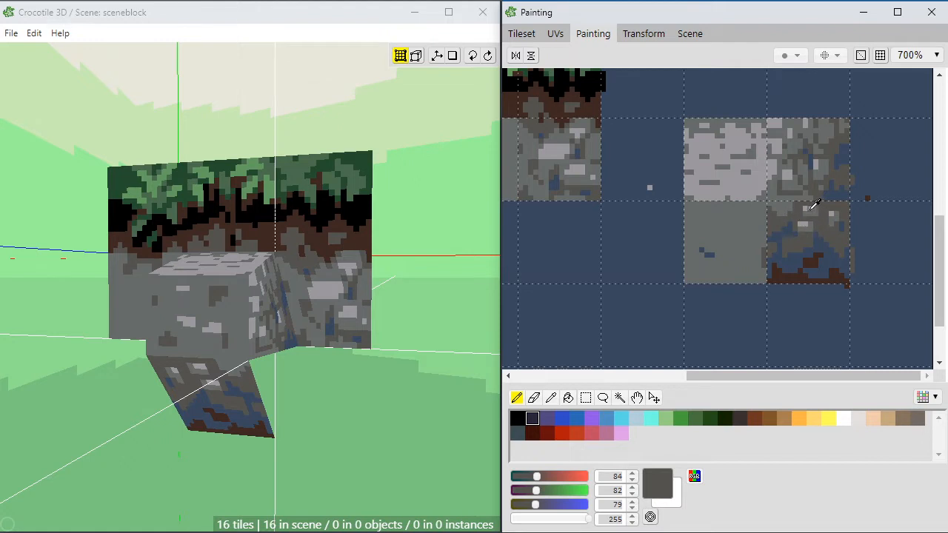
alt+click(811, 208)
alt+click(782, 205)
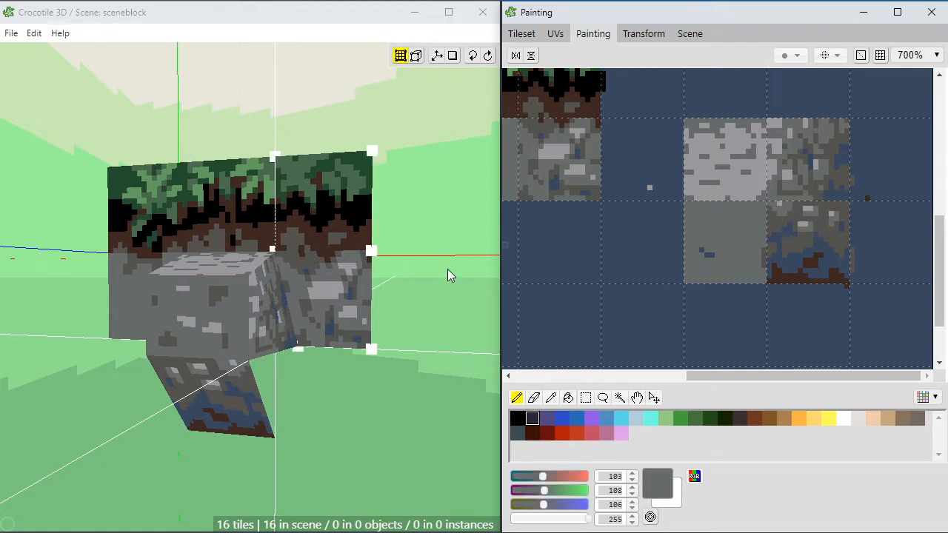
alt+click(774, 224)
alt+click(815, 213)
drag(826, 207, 837, 201)
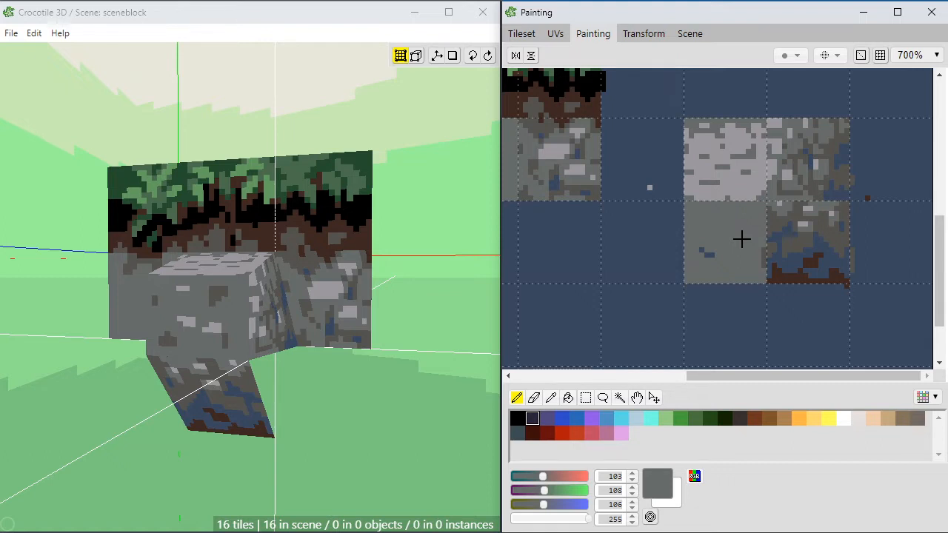
drag(940, 248, 940, 252)
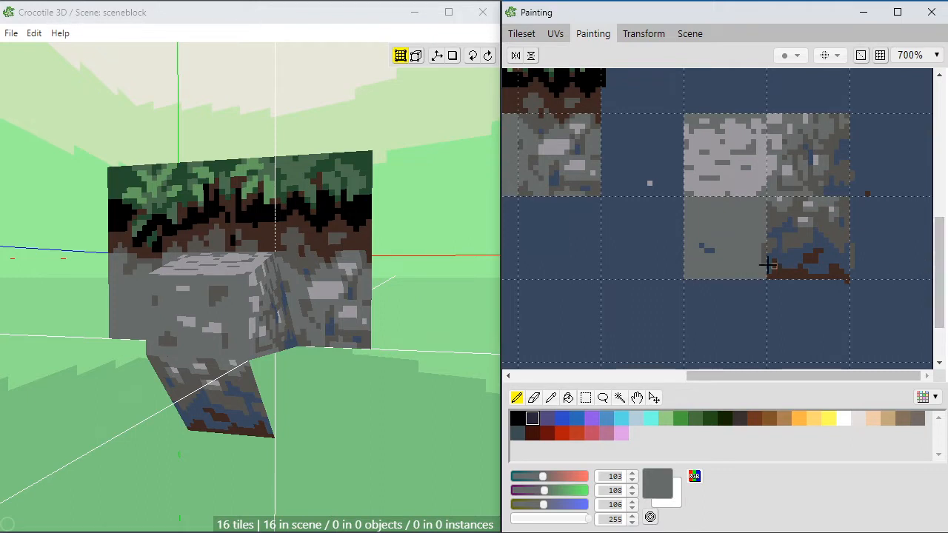
key(space)
key(space)
mouse_move(653, 240)
mouse_down()
mouse_move(715, 246)
mouse_move(738, 258)
mouse_move(718, 258)
mouse_move(728, 245)
mouse_move(690, 254)
mouse_up()
key(space)
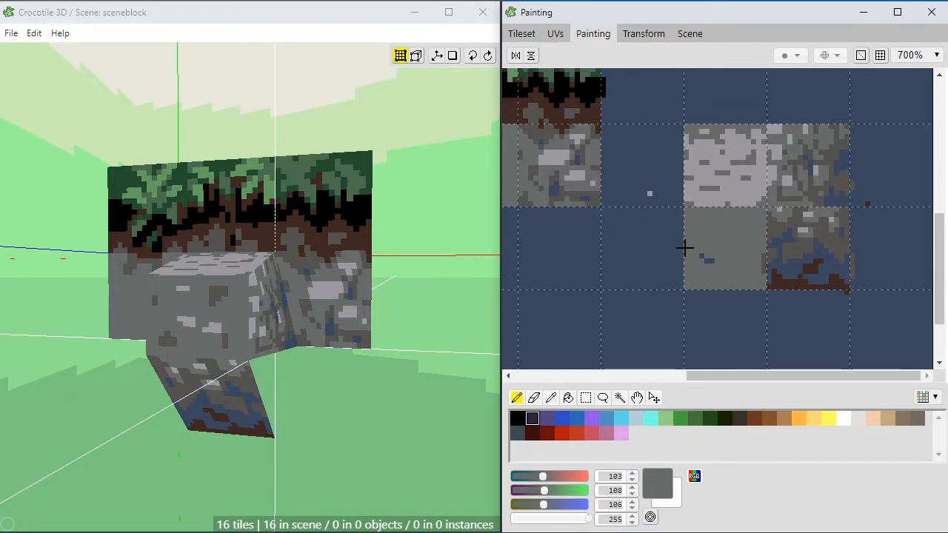
key(space)
drag(681, 239, 693, 236)
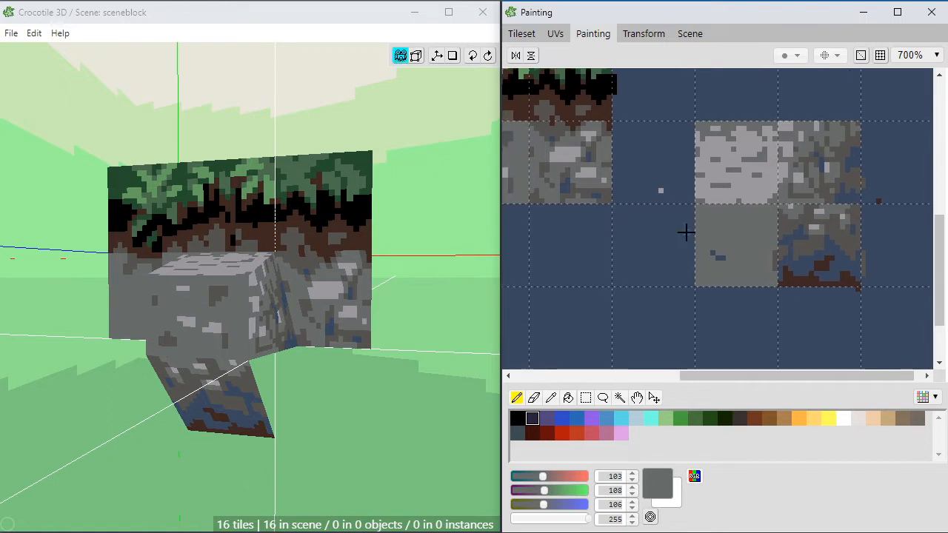
key(space)
mouse_move(691, 275)
mouse_down()
mouse_move(641, 235)
mouse_move(677, 254)
mouse_move(652, 267)
mouse_up()
key(space)
key(space)
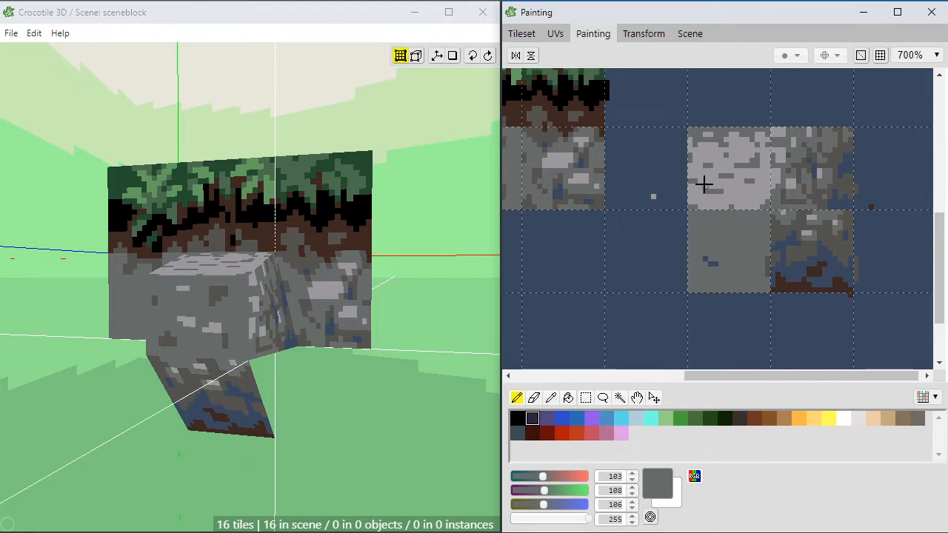
key(space)
drag(691, 260, 715, 260)
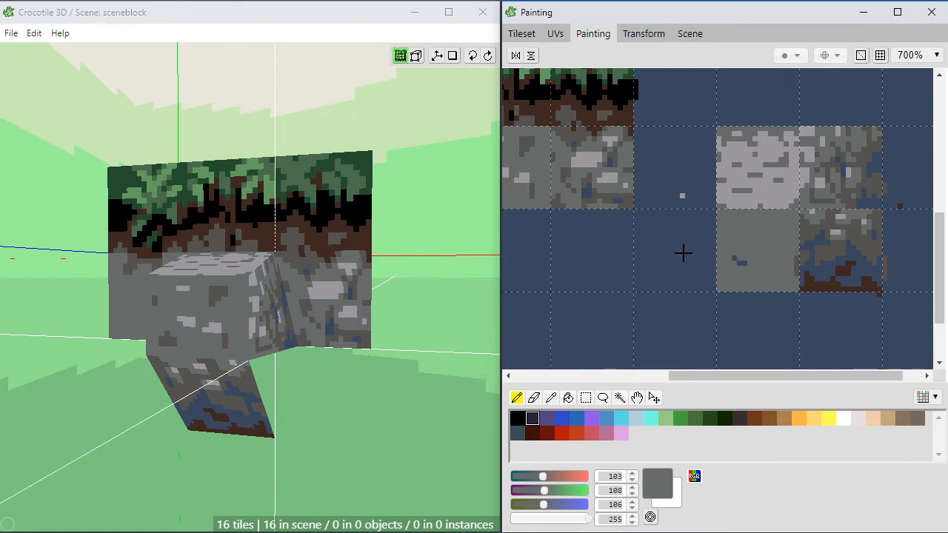
Step: Paint light grey RGB 156, 152, 159 stones and dark grey RGB 84, 82, 79 patches on the leftmost stone tile below the dirt
alt+click(749, 196)
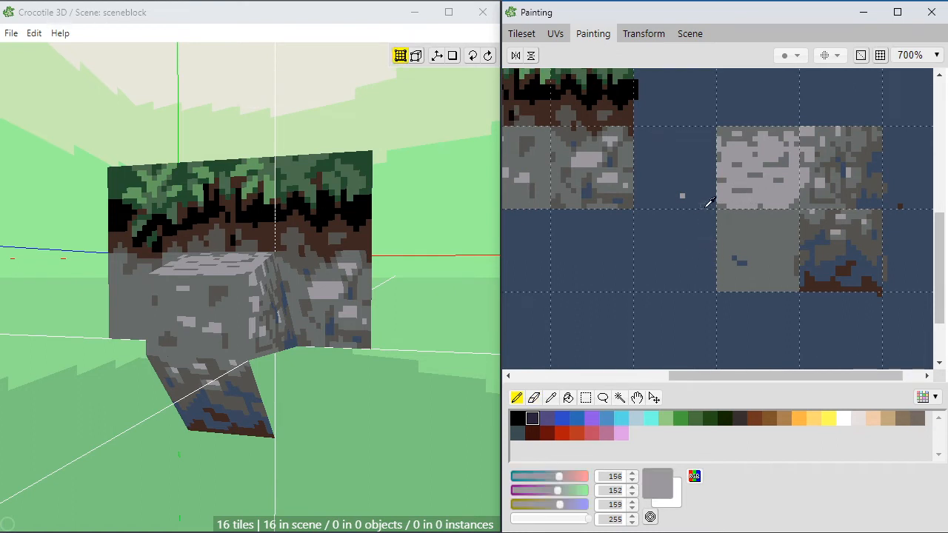
alt+click(707, 201)
alt+click(744, 197)
key(space)
mouse_move(441, 349)
mouse_down()
mouse_move(497, 324)
mouse_move(460, 349)
mouse_move(393, 358)
mouse_up()
key(space)
drag(584, 248, 684, 253)
key(space)
drag(582, 256, 710, 259)
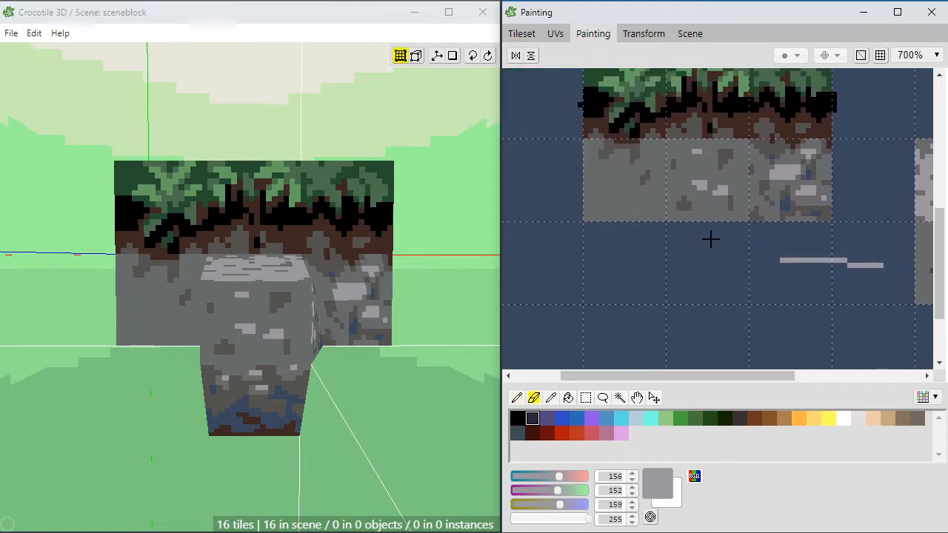
mouse_move(615, 190)
mouse_down()
mouse_move(603, 167)
mouse_move(605, 212)
mouse_move(586, 214)
mouse_move(587, 187)
mouse_move(638, 209)
mouse_up()
right_click(638, 154)
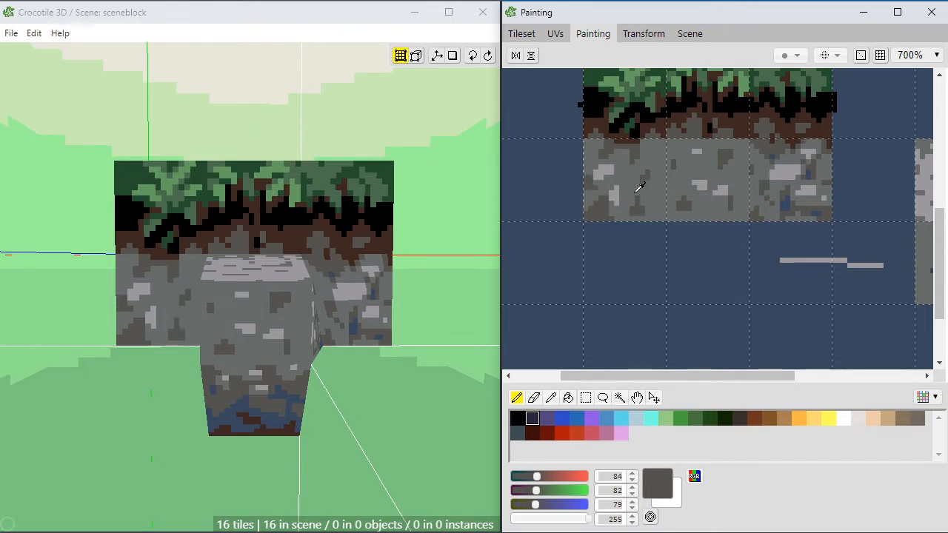
Step: Add a dark blue RGB 57, 72, 94 spot near the leftmost stone tile's lower edge and spread dark grey RGB 84, 82, 79 along that edge
alt+click(785, 204)
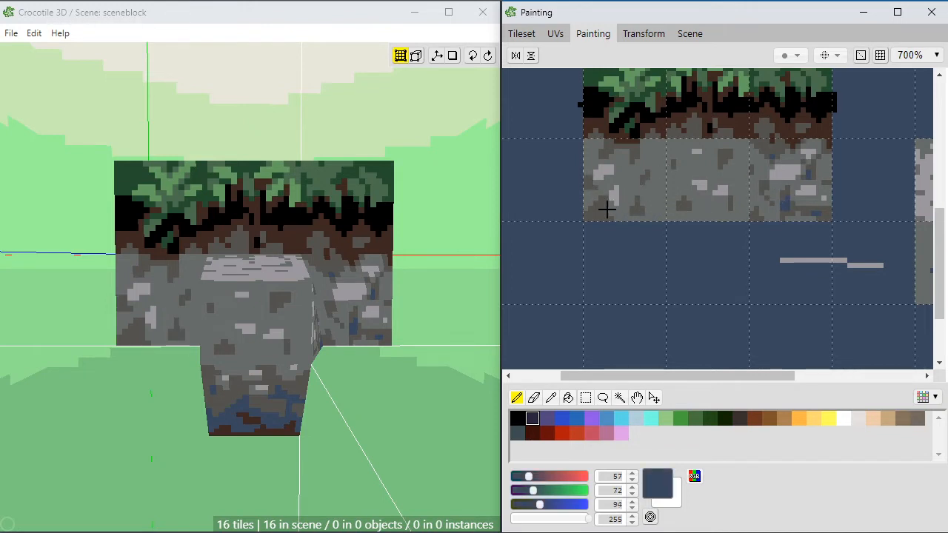
click(603, 210)
alt+click(605, 199)
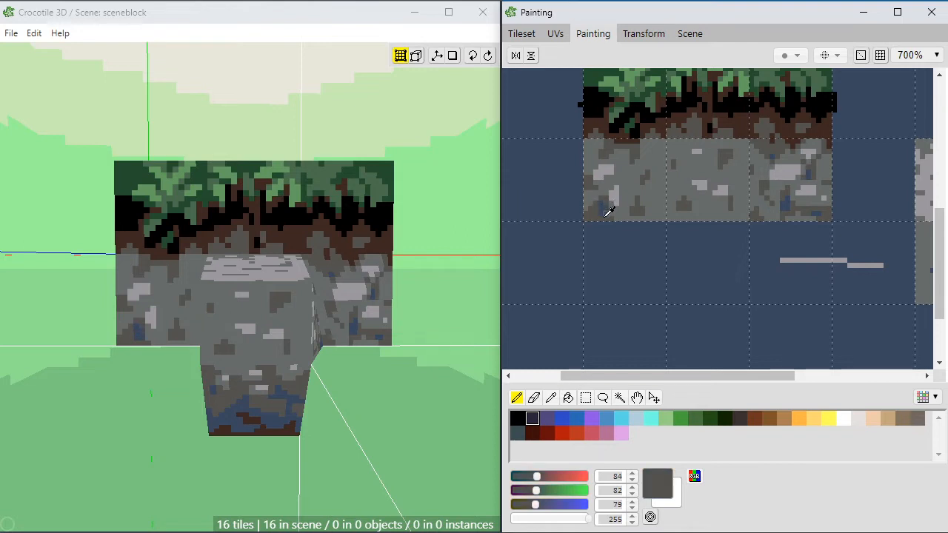
drag(607, 209, 633, 214)
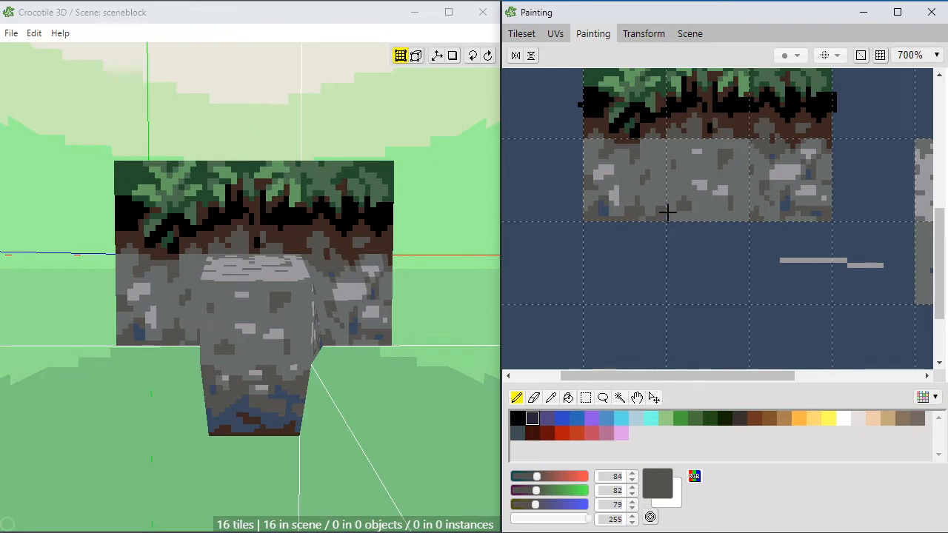
alt+click(656, 209)
alt+click(654, 214)
Step: Paint more dark blue RGB 57, 72, 94 gaps beneath the leftmost stone tile's lower stone, trimming their edges with dark grey
alt+click(610, 211)
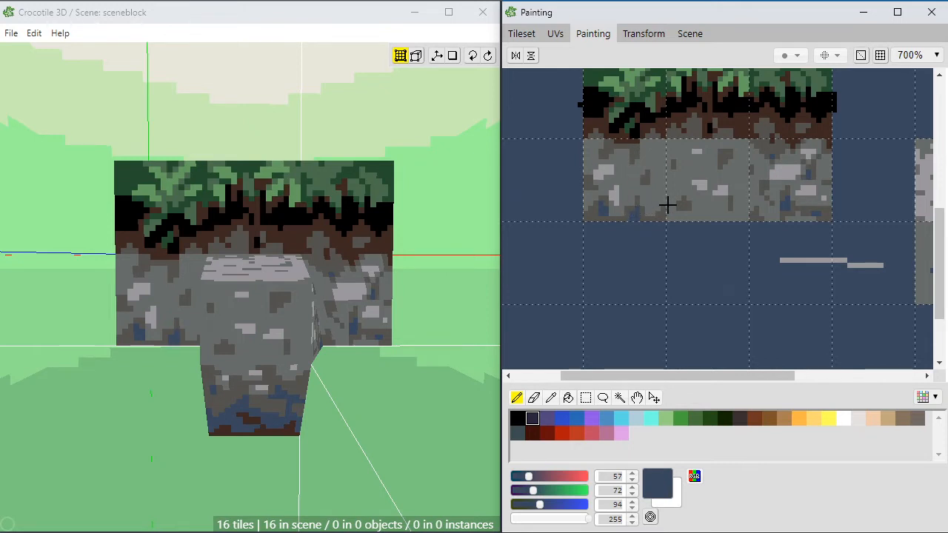
alt+click(616, 209)
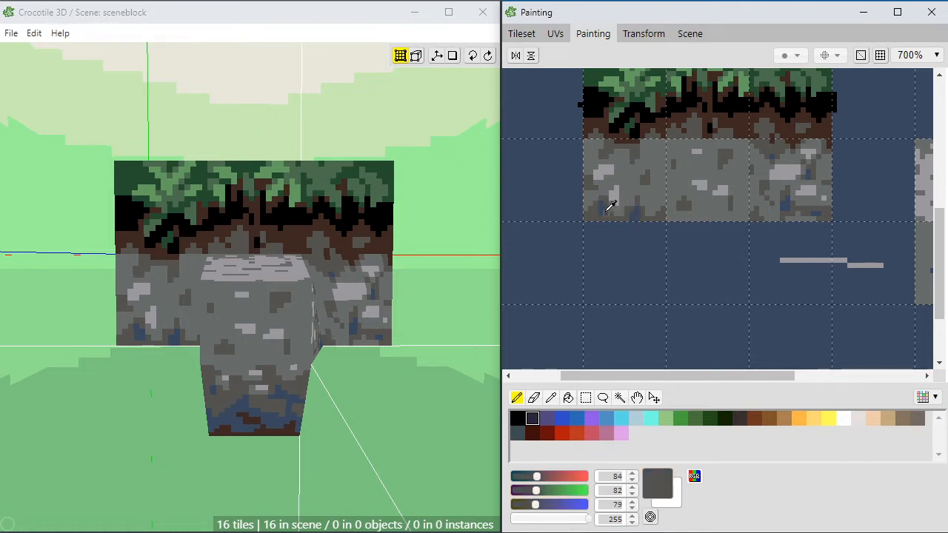
alt+click(616, 209)
alt+click(608, 208)
alt+click(604, 210)
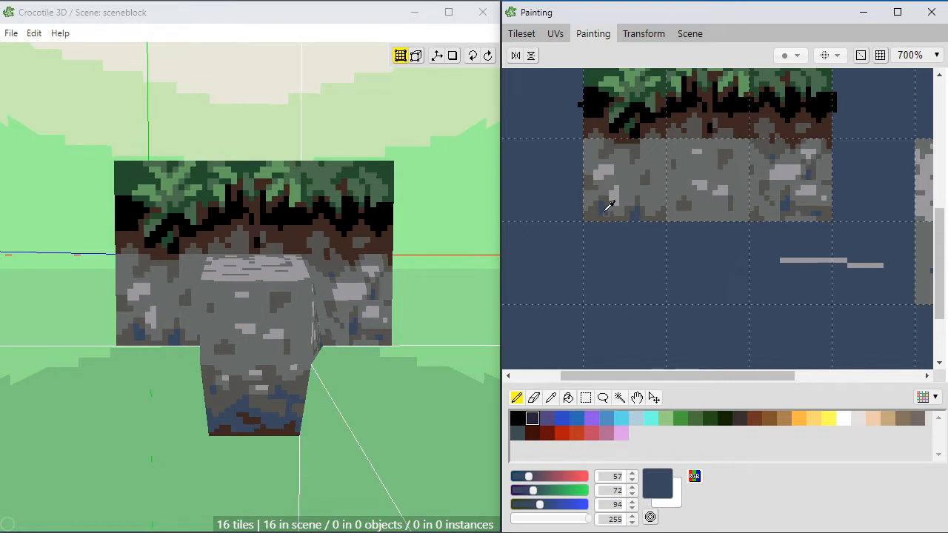
alt+click(600, 208)
alt+click(614, 195)
alt+click(600, 205)
alt+click(606, 207)
Step: Paint diagonal dark grey RGB 84, 82, 79 cracks from the middle of the leftmost stone tile toward its upper right corner
alt+click(654, 178)
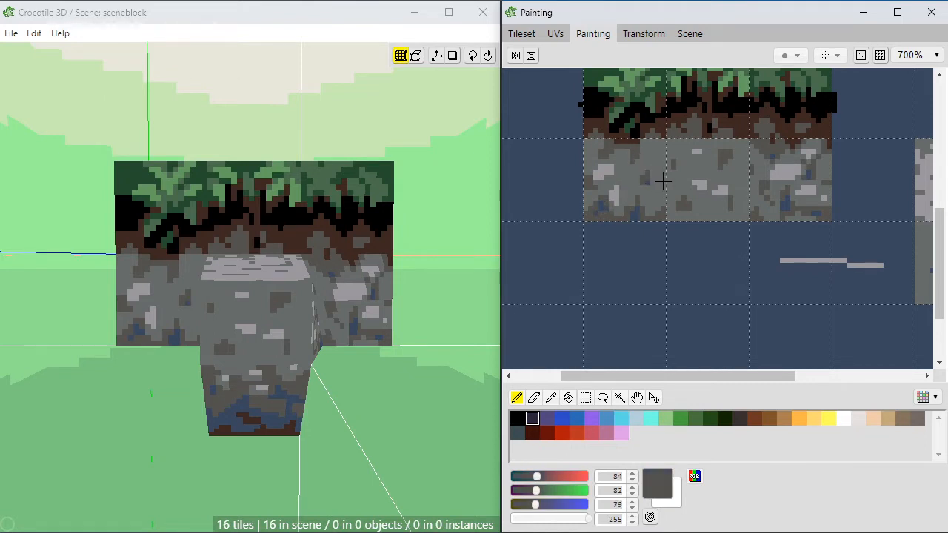
click(623, 170)
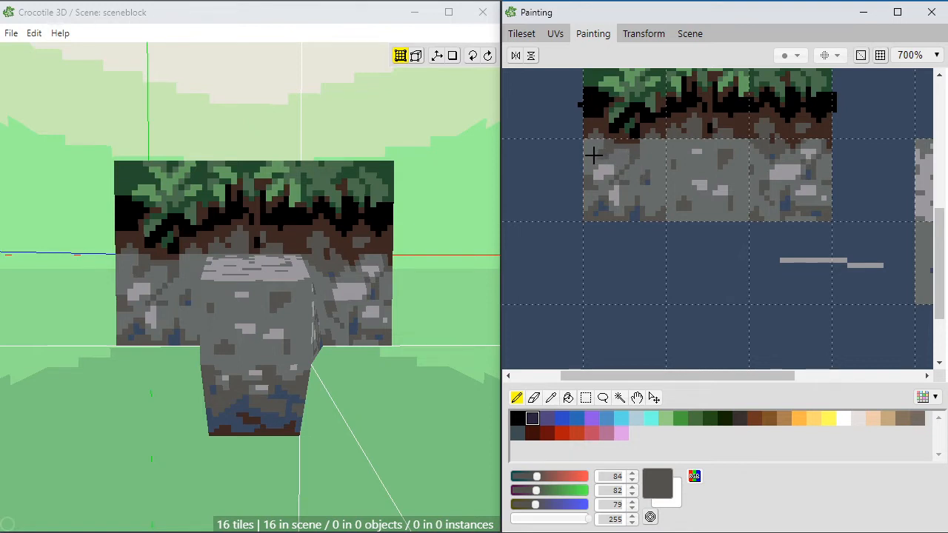
right_click(652, 146)
right_click(661, 139)
right_click(647, 151)
right_click(650, 148)
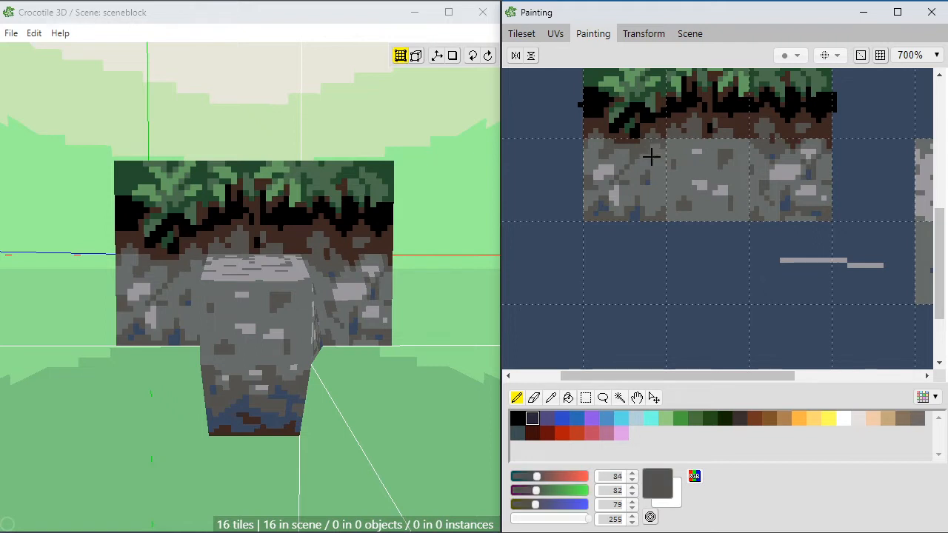
right_click(654, 173)
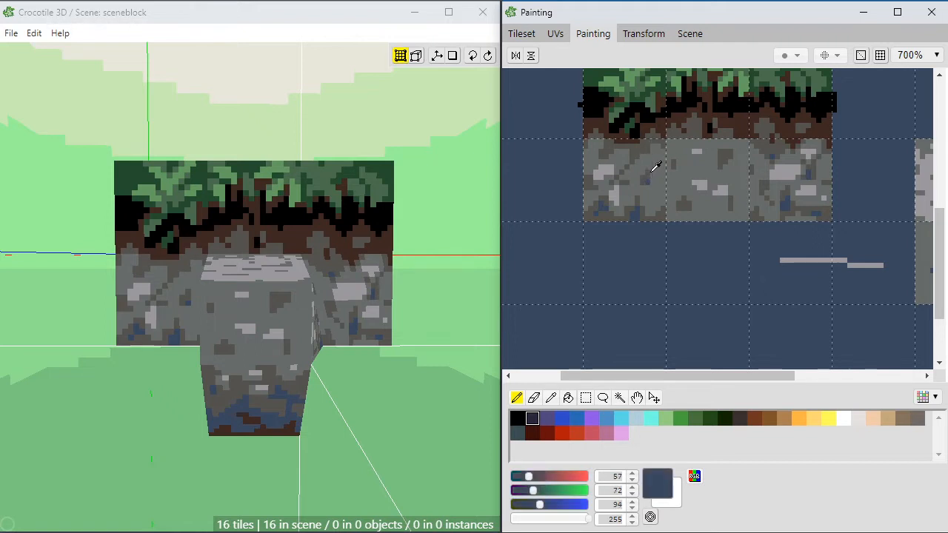
Step: Refine the outline of the leftmost stone tile's upper light grey stone using mid grey RGB 103, 108, 106 and light grey RGB 156, 152, 159
right_click(613, 168)
right_click(606, 175)
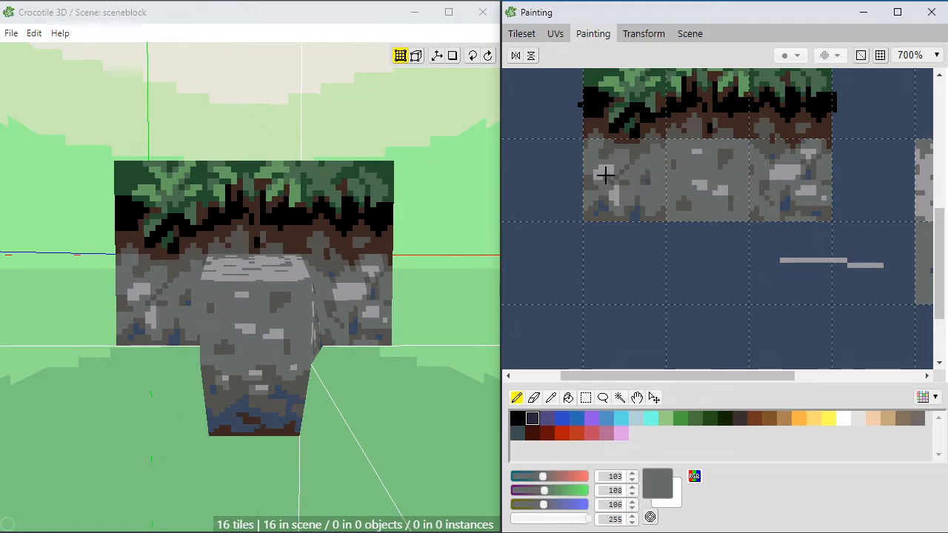
right_click(613, 169)
right_click(608, 177)
right_click(614, 167)
right_click(604, 174)
right_click(618, 170)
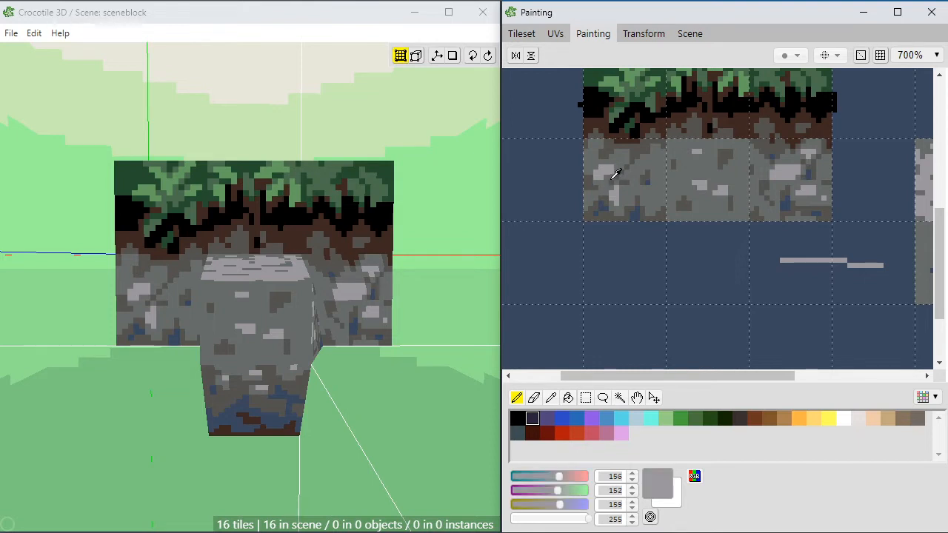
right_click(609, 170)
right_click(620, 164)
right_click(616, 169)
right_click(610, 169)
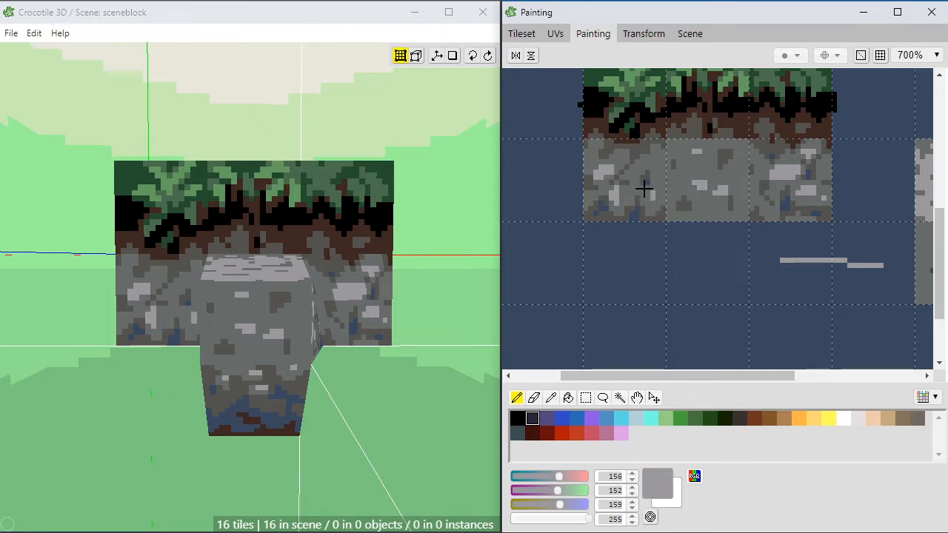
Step: Add a small light grey RGB 156, 152, 159 stone near the right edge of the leftmost stone tile
right_click(656, 187)
click(649, 189)
right_click(651, 197)
Step: Retouch the lower part of the leftmost stone tile with mid grey RGB 103, 108, 106 and dark blue RGB 57, 72, 94
key(space)
mouse_move(624, 208)
mouse_down()
mouse_move(634, 208)
mouse_move(622, 261)
mouse_up()
mouse_move(644, 230)
mouse_down()
mouse_move(650, 236)
mouse_move(649, 214)
mouse_move(616, 200)
mouse_up()
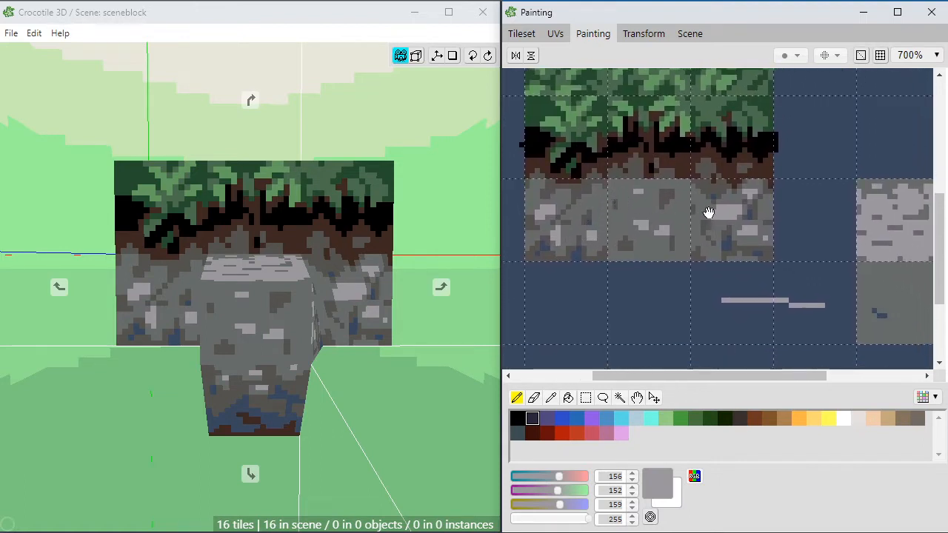
mouse_move(696, 215)
mouse_down()
mouse_move(583, 206)
mouse_move(761, 205)
mouse_up()
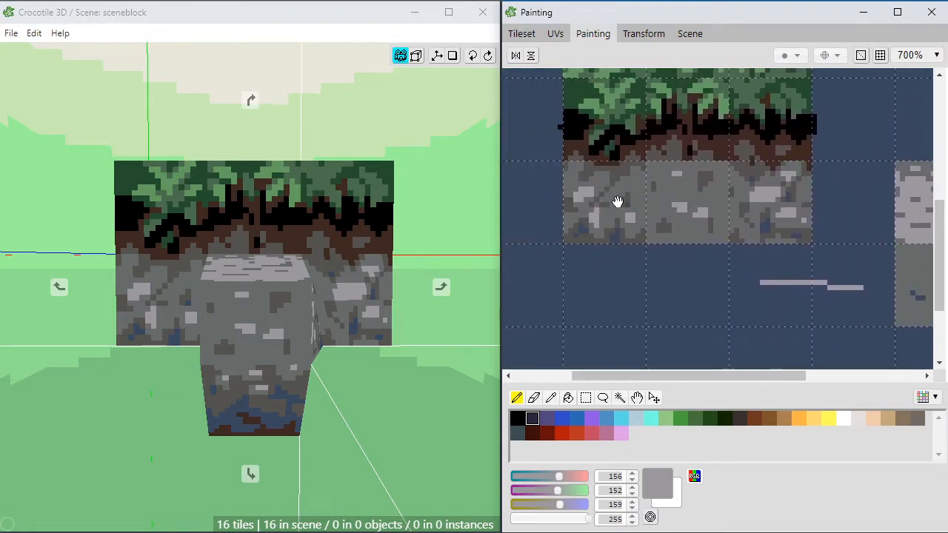
drag(616, 203, 639, 201)
alt+click(626, 213)
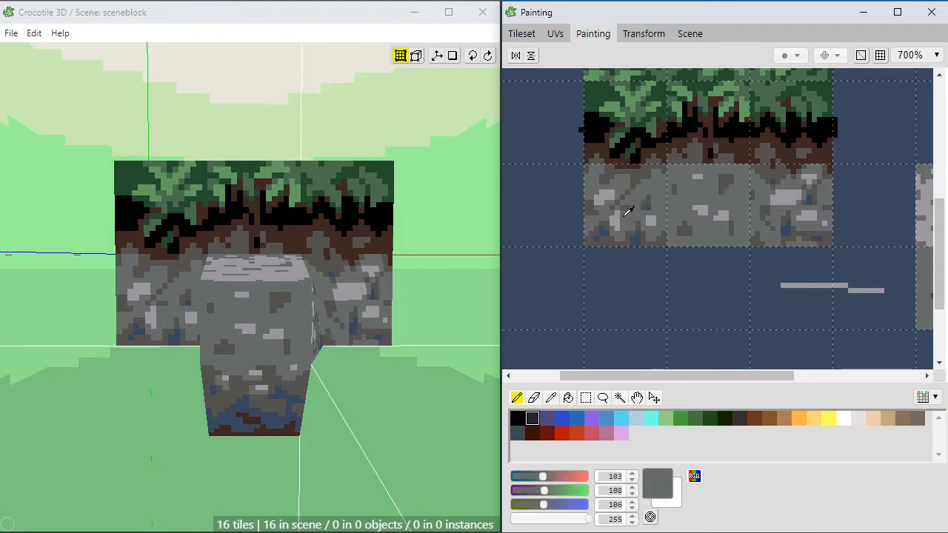
alt+click(614, 215)
alt+click(627, 213)
alt+click(643, 235)
alt+click(612, 225)
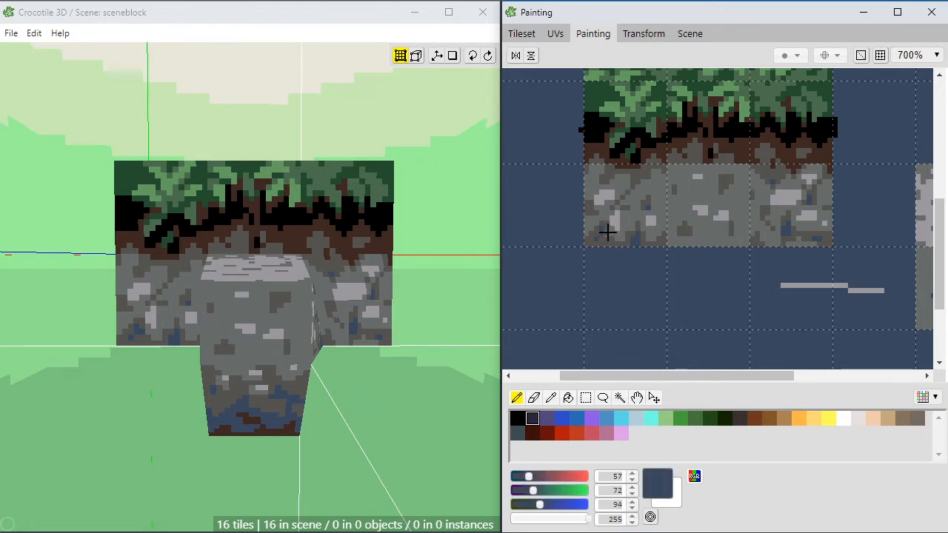
Step: Retouch the dirt boundary above the leftmost stone tile with dark brown RGB 62, 40, 33 and dark grey RGB 84, 82, 79
mouse_move(743, 218)
middle_down()
mouse_move(692, 214)
mouse_move(729, 210)
middle_up()
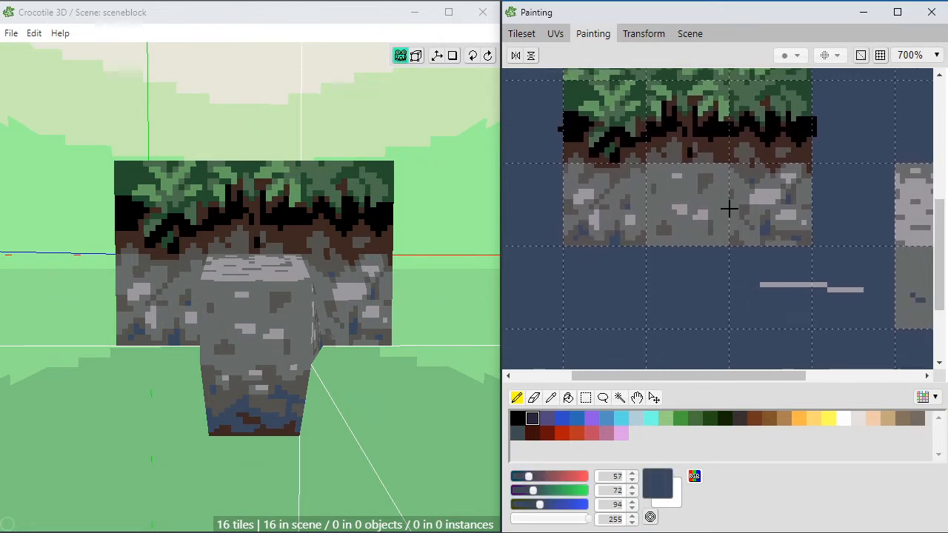
alt+click(626, 169)
alt+click(625, 169)
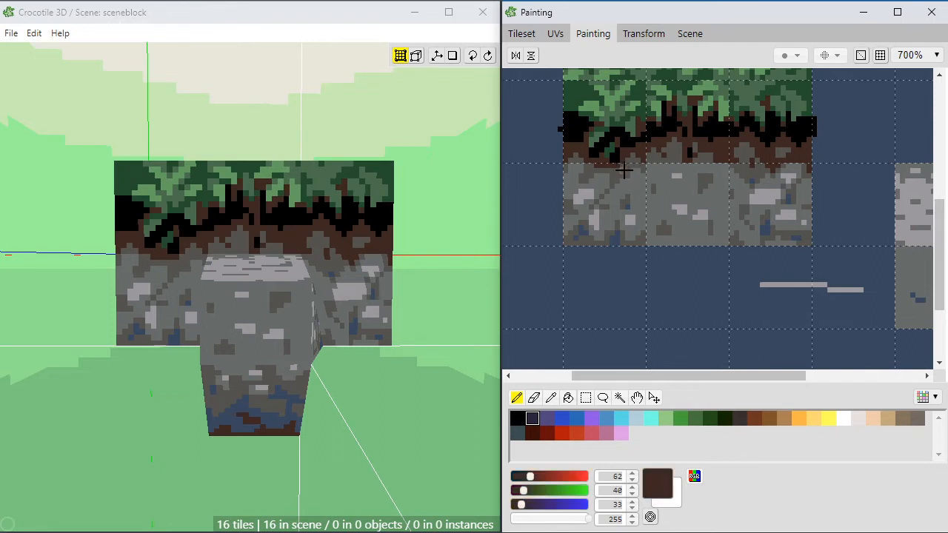
click(618, 174)
alt+click(620, 166)
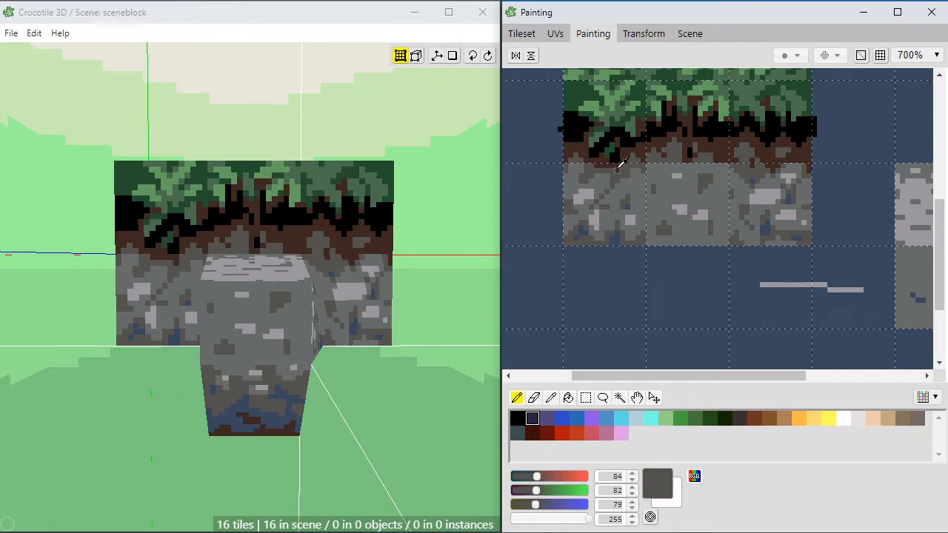
alt+click(605, 165)
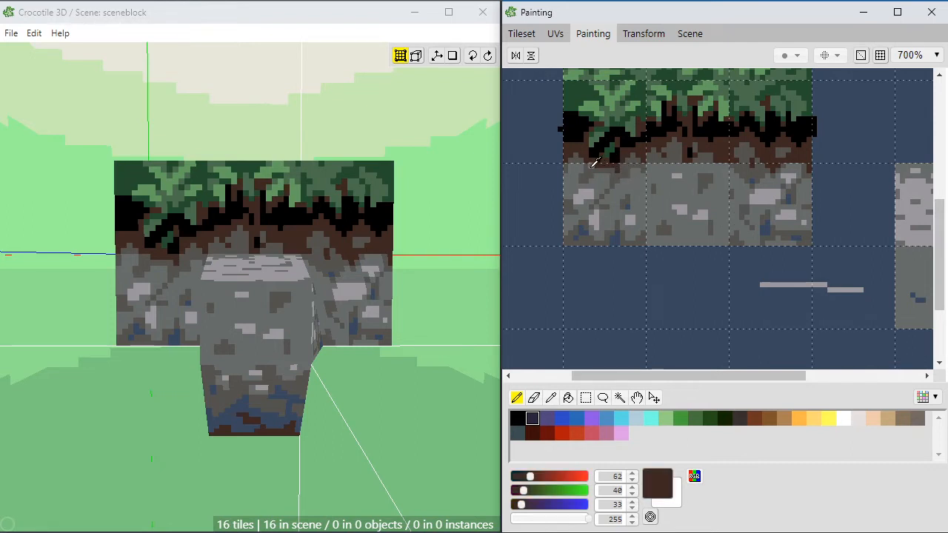
alt+click(589, 162)
alt+click(592, 153)
Step: Reshape the leftmost stone tile's upper light grey stone into a slanted form with mid grey RGB 103, 108, 106 and light grey pixels
middle_drag(604, 222, 613, 221)
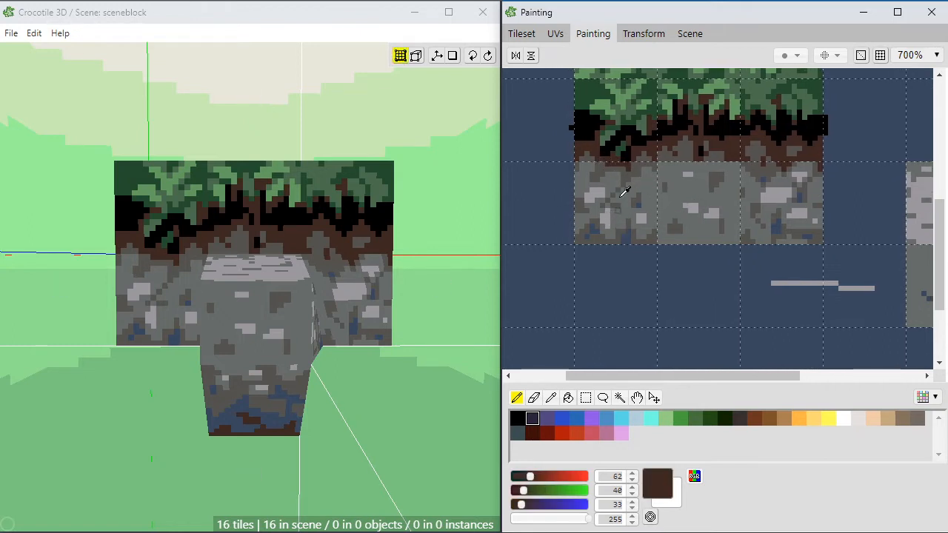
alt+click(593, 198)
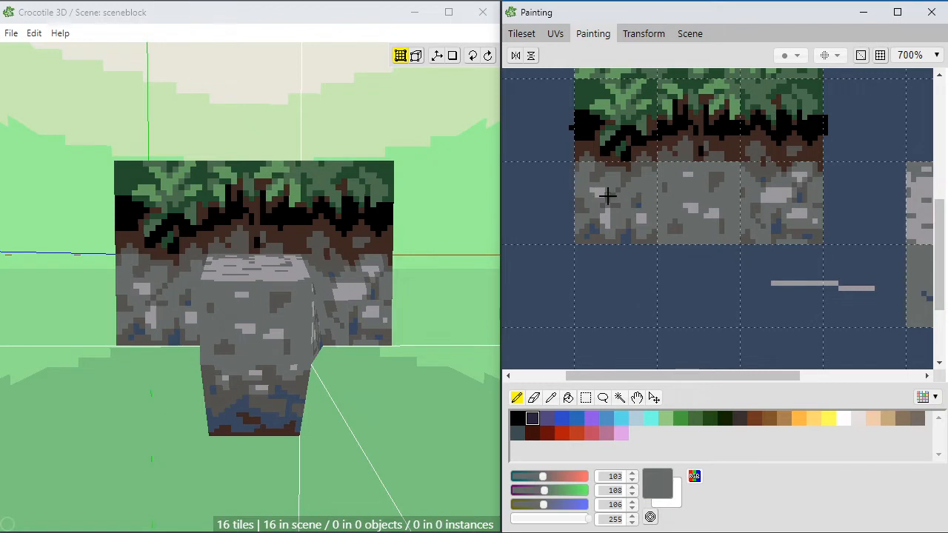
alt+click(602, 188)
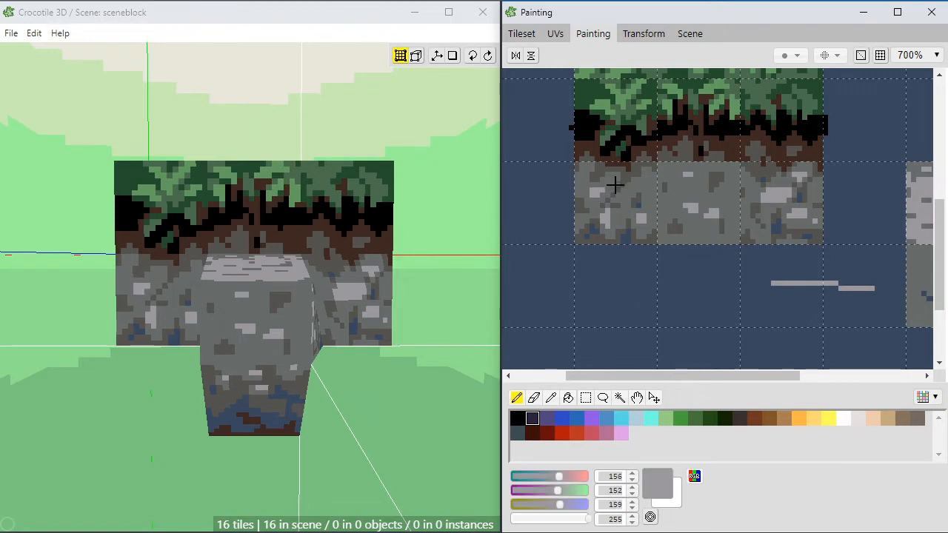
alt+click(594, 197)
alt+click(599, 188)
alt+click(595, 193)
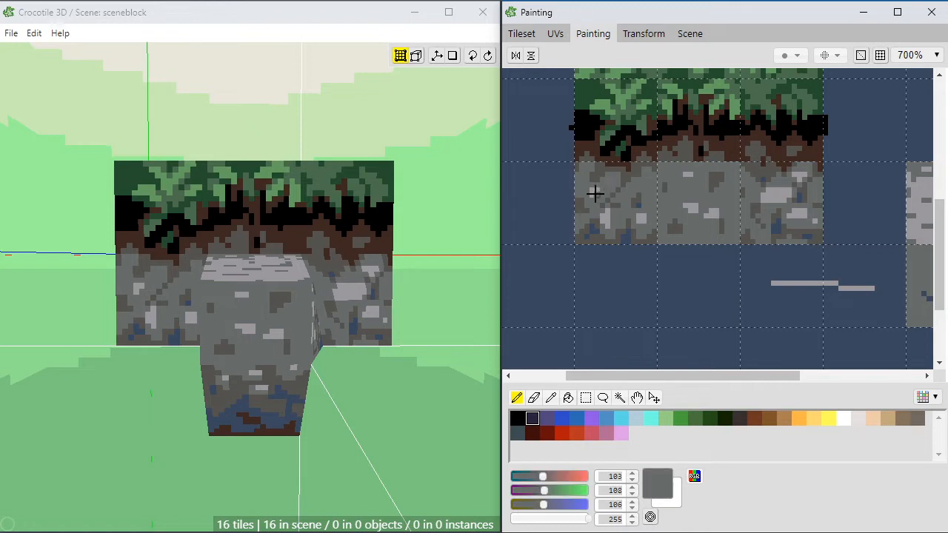
alt+click(599, 189)
alt+click(596, 194)
alt+click(598, 187)
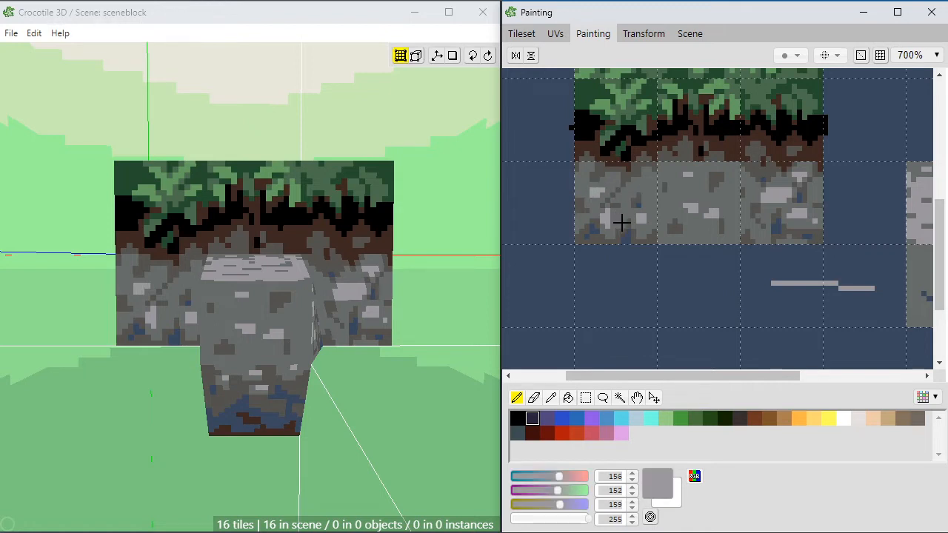
alt+click(594, 177)
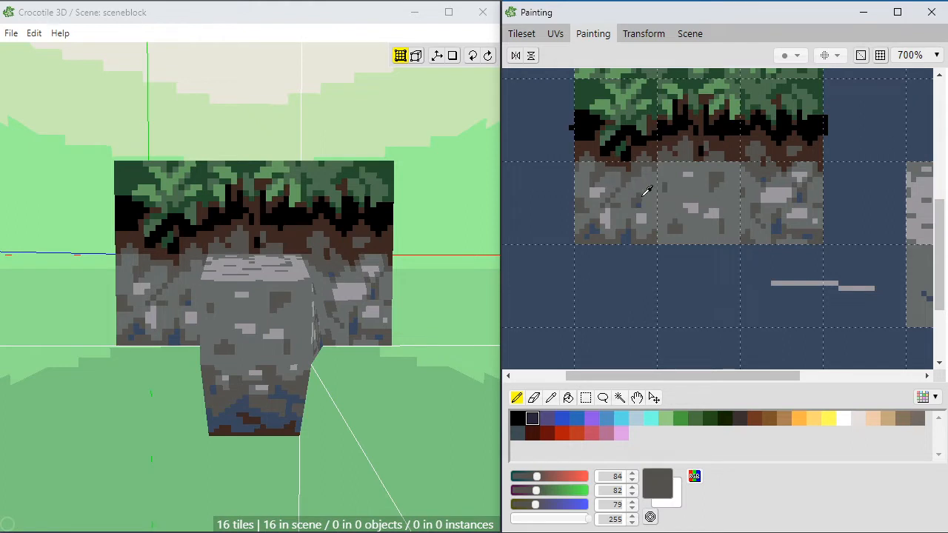
Step: Examine the stone tiles in the tileset and the protruding block's side and underside in the scene
alt+click(642, 193)
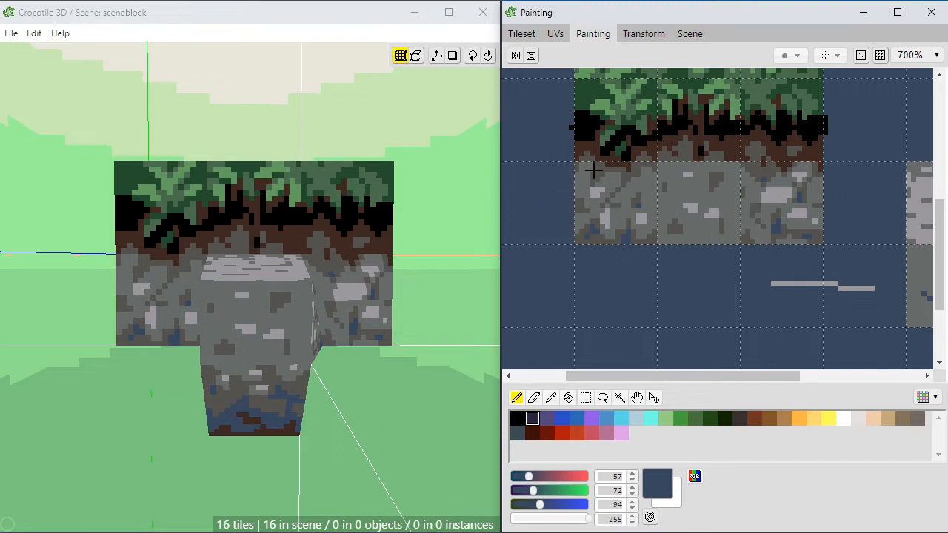
alt+click(733, 198)
key(space)
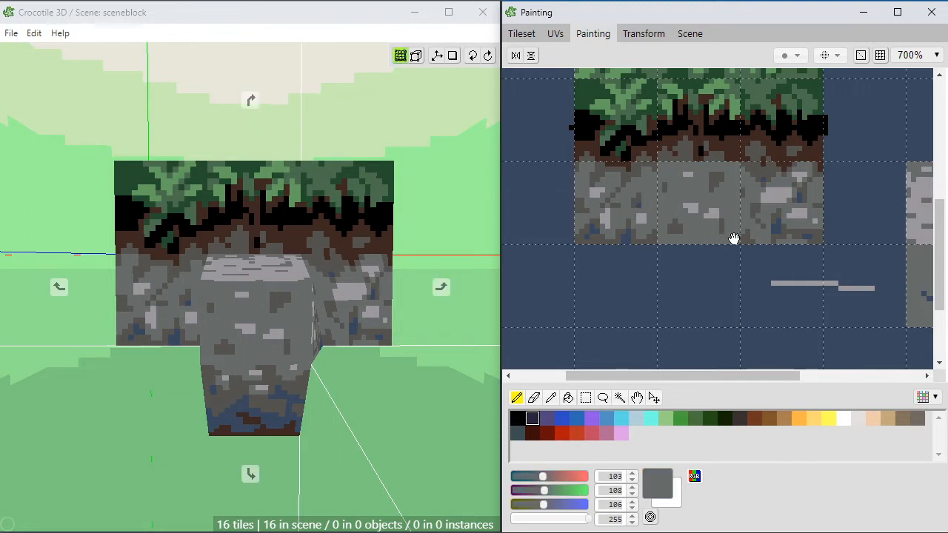
mouse_move(734, 239)
mouse_down()
mouse_move(635, 220)
mouse_move(615, 227)
mouse_up()
mouse_move(898, 247)
mouse_down()
mouse_move(741, 241)
mouse_move(795, 245)
mouse_up()
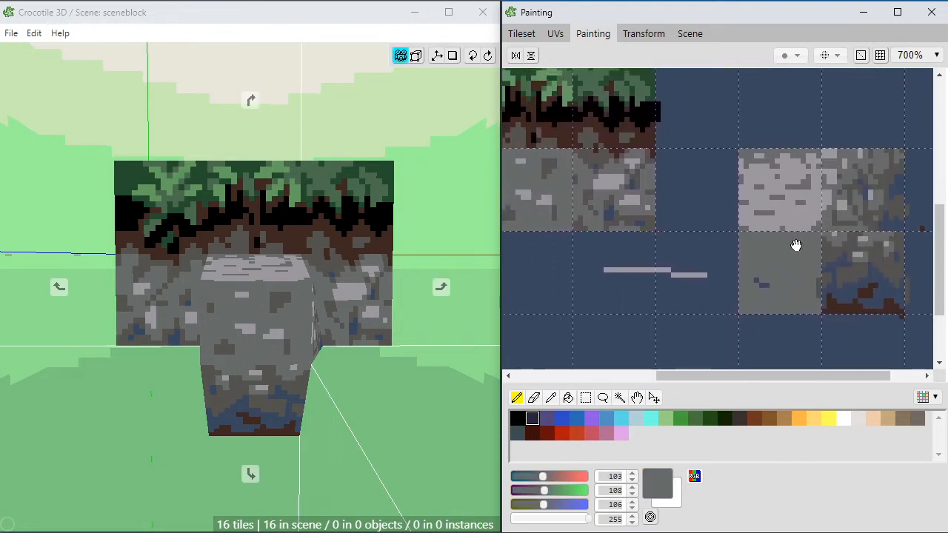
mouse_move(651, 236)
mouse_down()
mouse_move(749, 237)
mouse_move(804, 256)
mouse_up()
key(space)
drag(358, 424, 244, 381)
right_drag(267, 292, 305, 316)
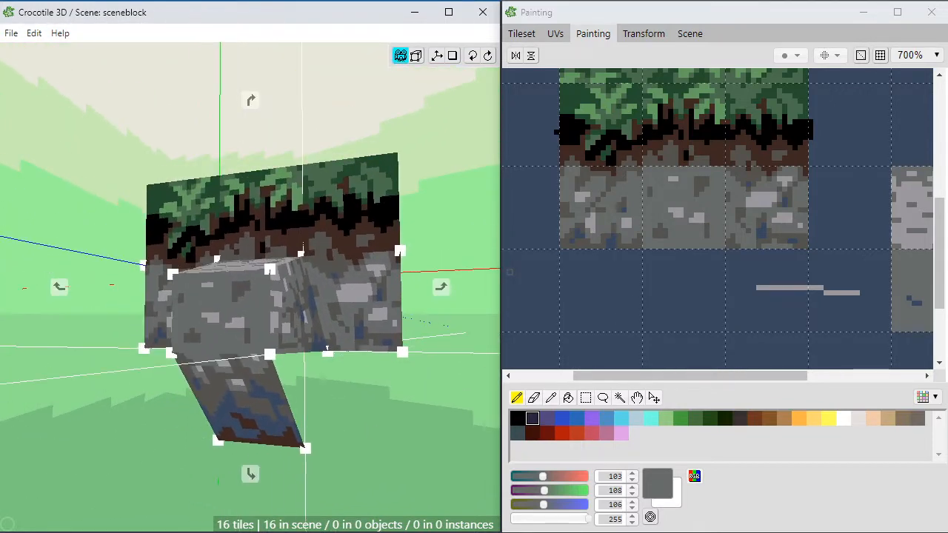
drag(305, 317, 263, 335)
scroll(260, 389, up, 1)
key(space)
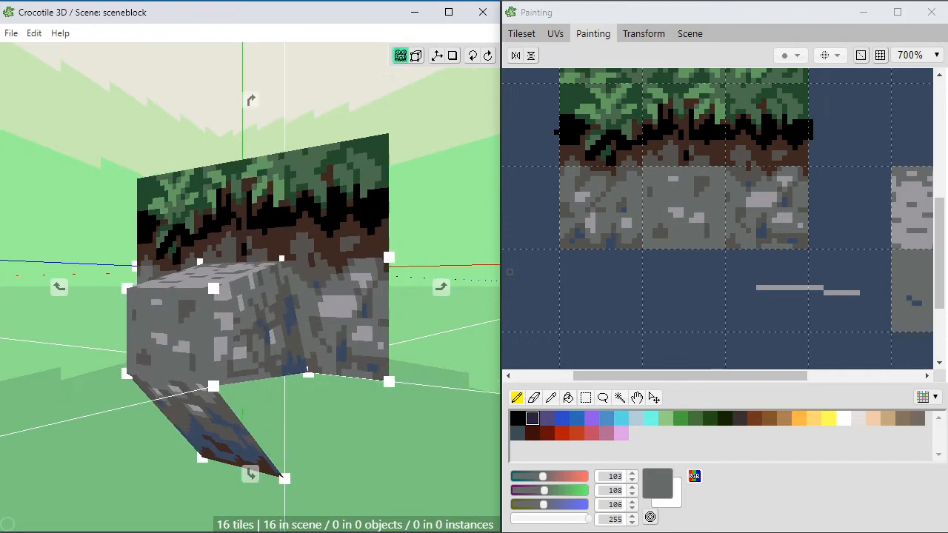
right_drag(283, 437, 288, 360)
key(space)
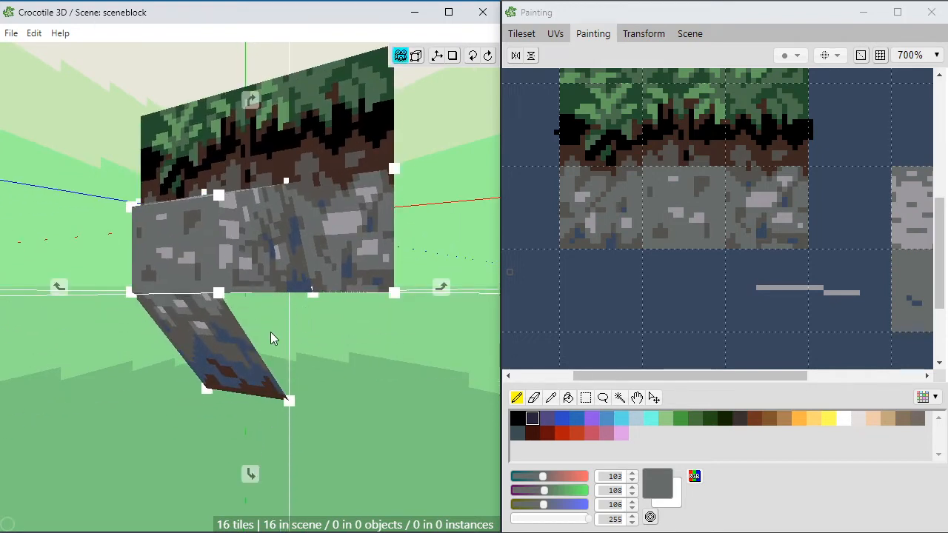
scroll(785, 294, down, 1)
key(space)
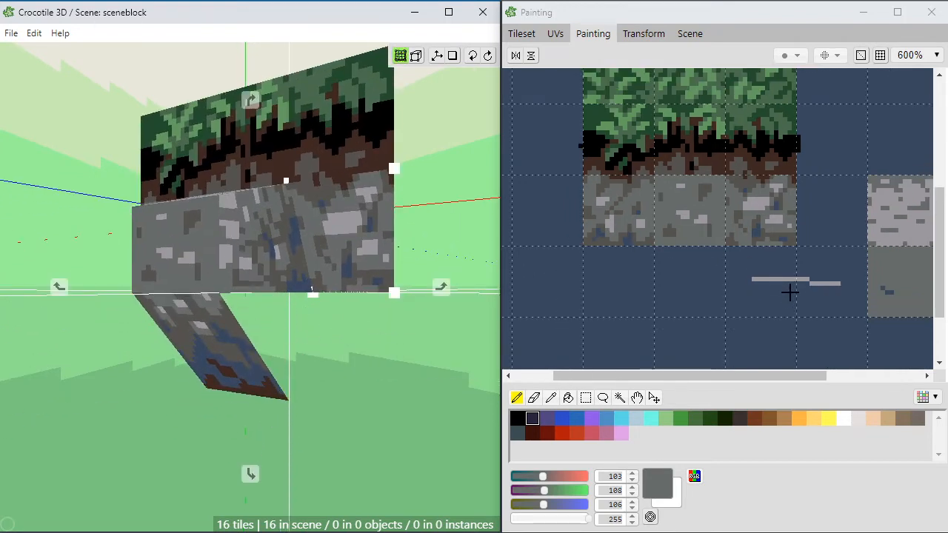
drag(806, 298, 658, 303)
drag(760, 280, 762, 273)
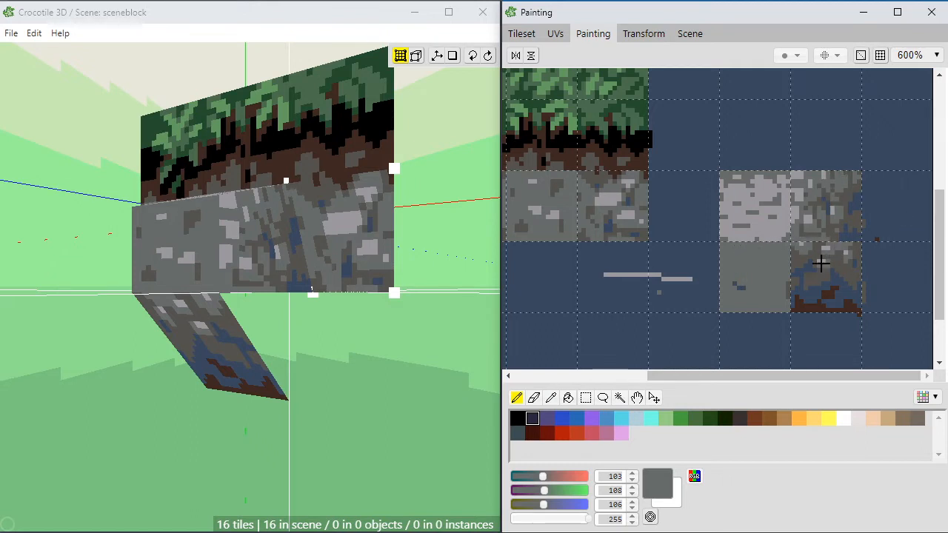
Step: Move the dark blue-and-brown stone tile two cells below the light grey tile, and the plain grey tile two cells to its left
click(521, 33)
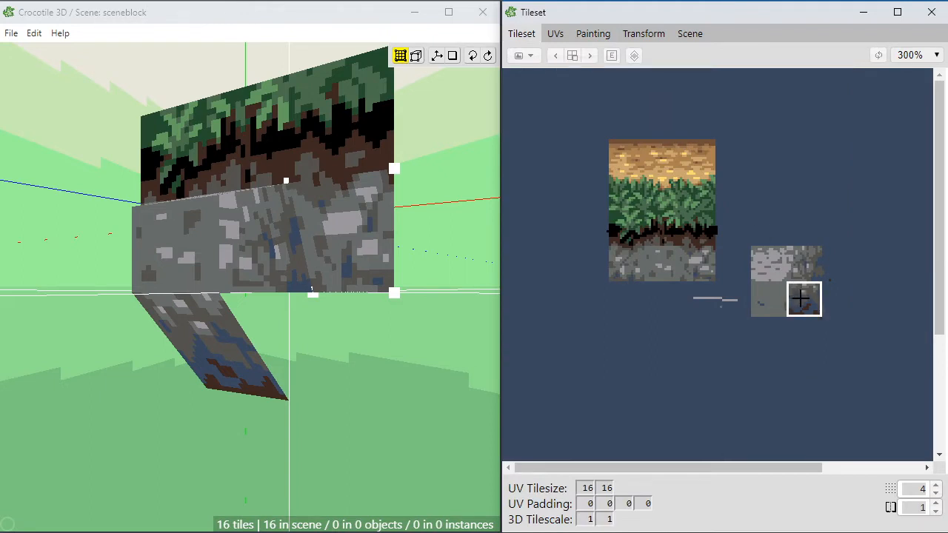
click(804, 299)
click(804, 298)
click(772, 318)
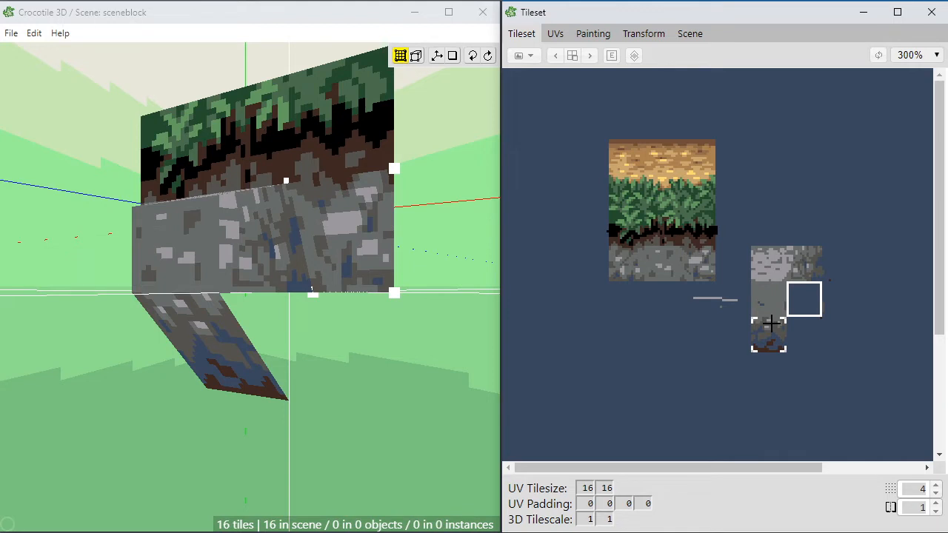
drag(772, 323, 776, 304)
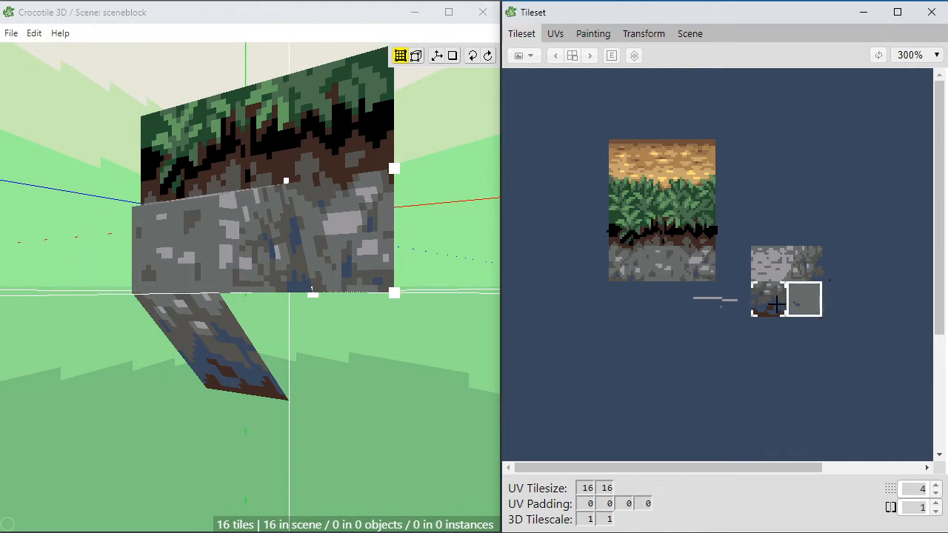
click(776, 308)
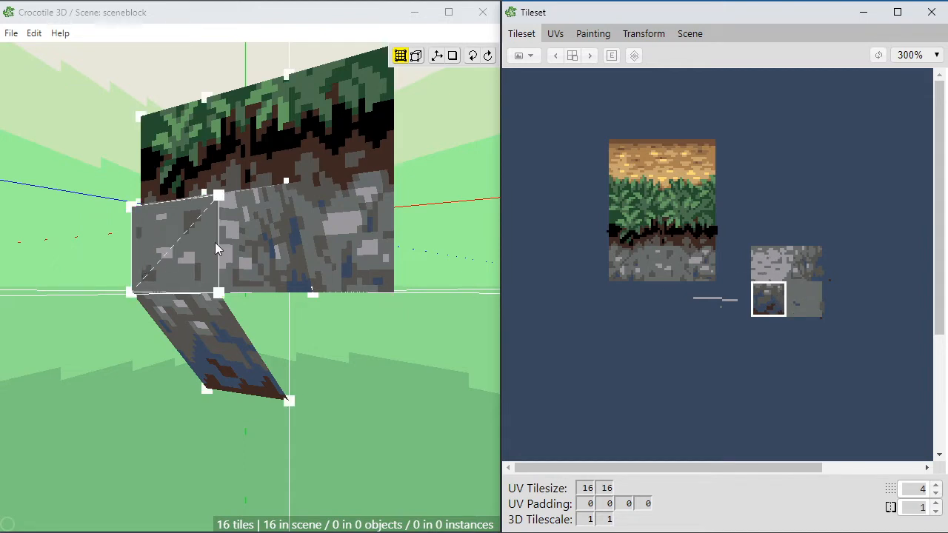
drag(768, 299, 770, 324)
click(804, 299)
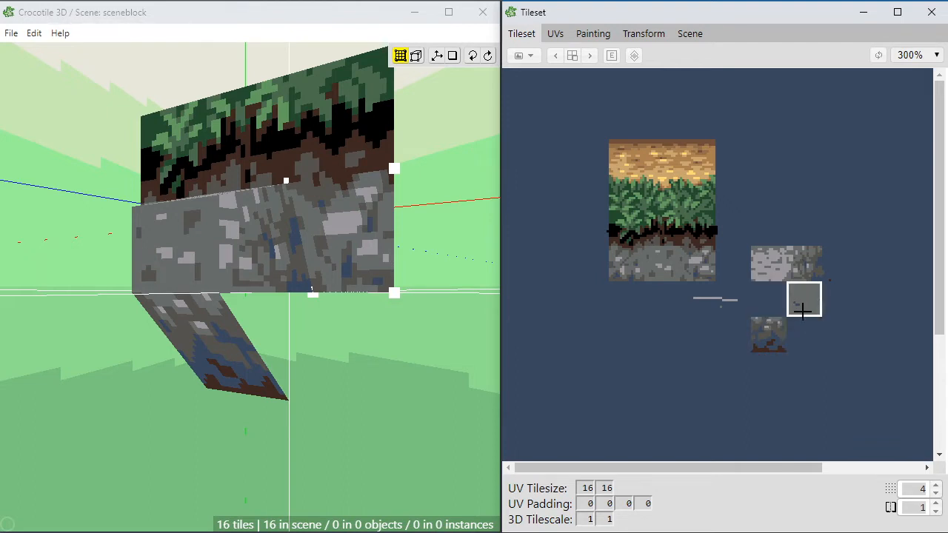
drag(804, 300, 698, 335)
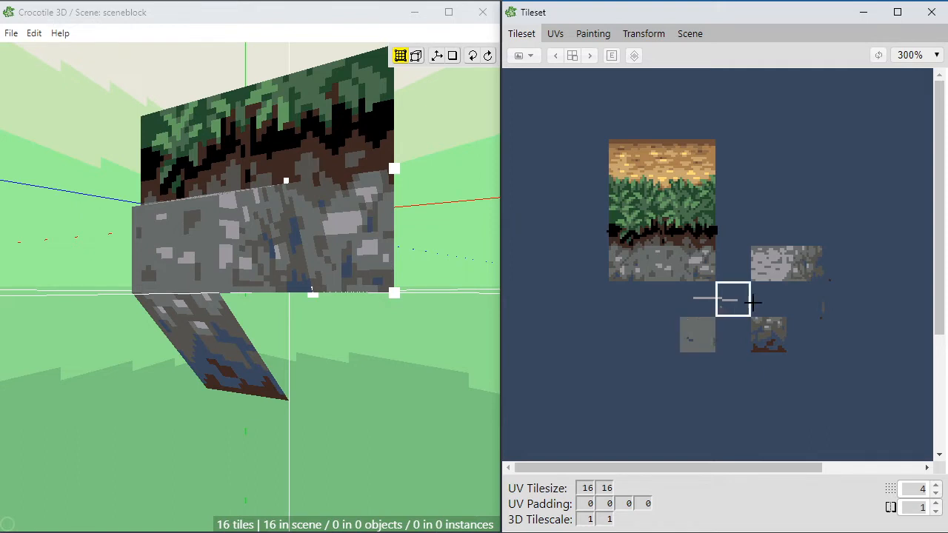
Step: Paint a few short vertical strokes in mid grey RGB 103, 108, 106 in the emptied cell below the mottled grey tile
click(797, 291)
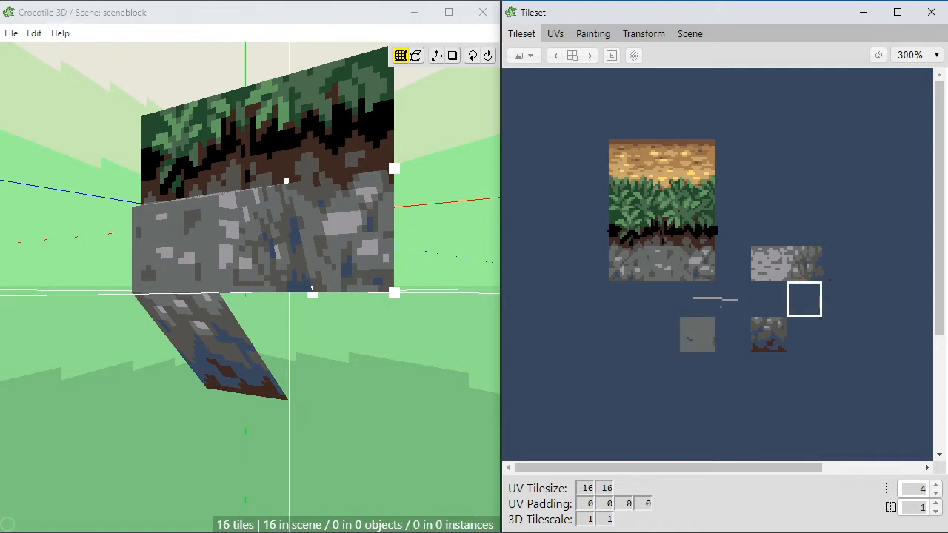
drag(589, 123, 614, 154)
click(803, 295)
drag(590, 133, 851, 368)
click(592, 34)
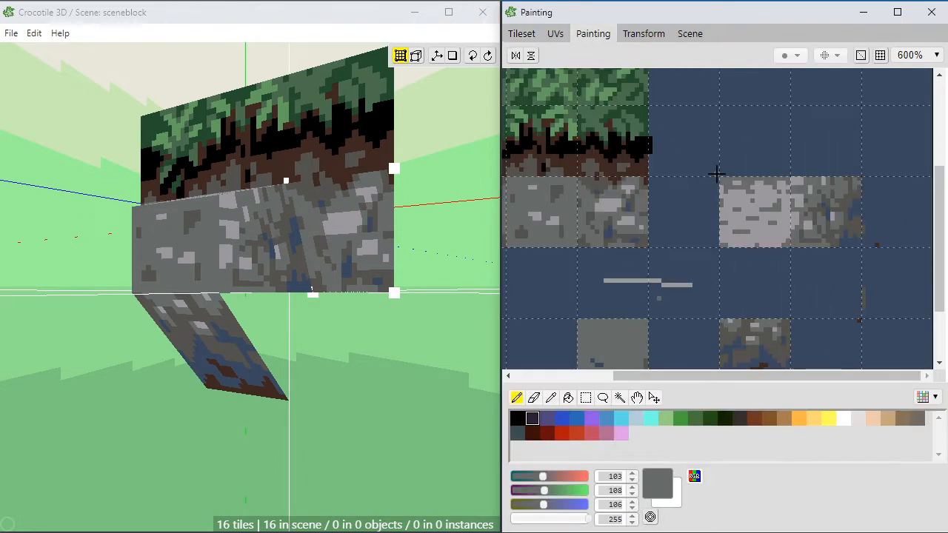
mouse_move(814, 275)
mouse_down()
mouse_move(828, 264)
mouse_move(785, 310)
mouse_up()
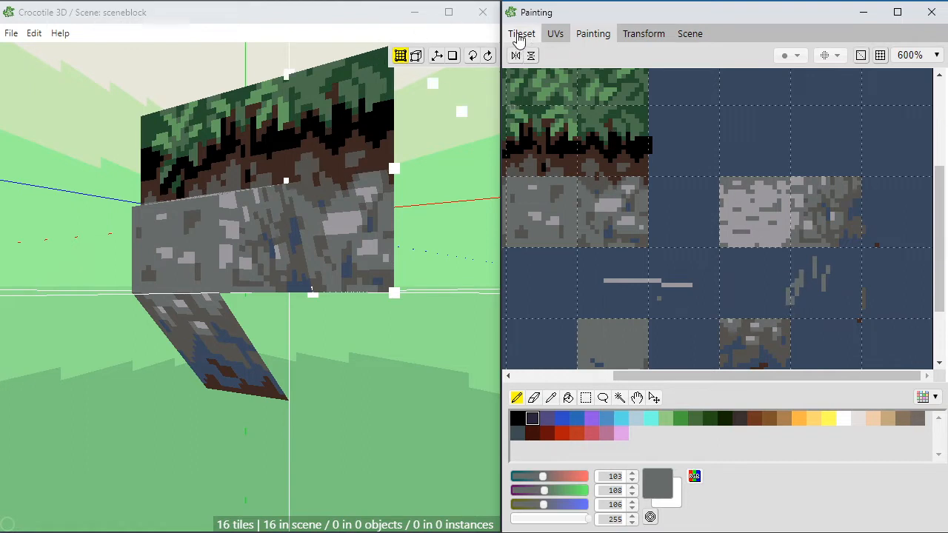
Step: Place the newly stroked tile upright below the protruding block's side face, rotated so that its grey strokes run vertically
click(520, 33)
click(804, 299)
click(290, 328)
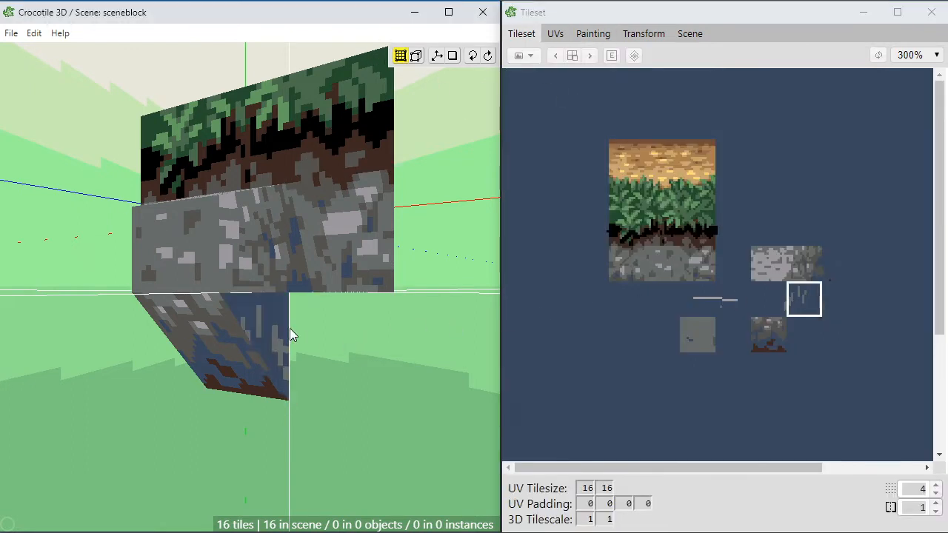
key(d)
key(d)
key(d)
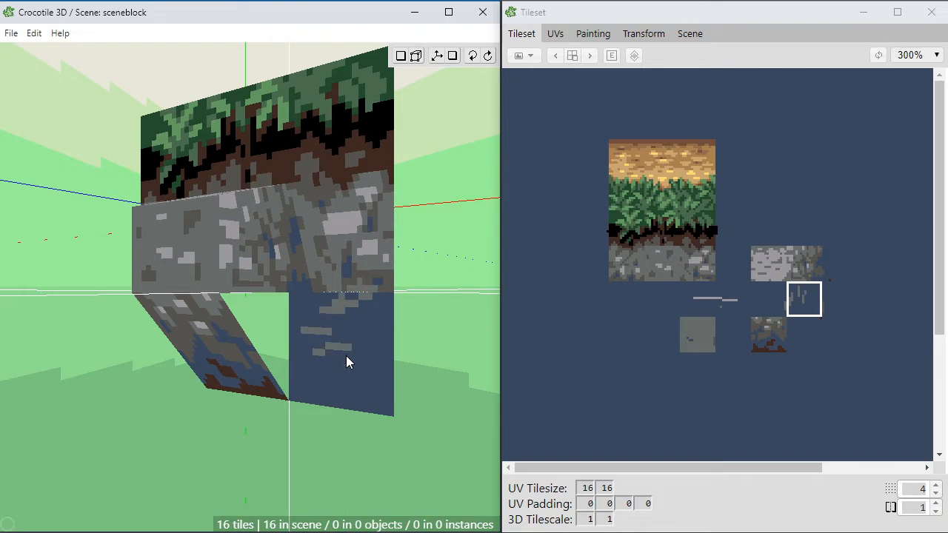
key(d)
key(w)
key(s)
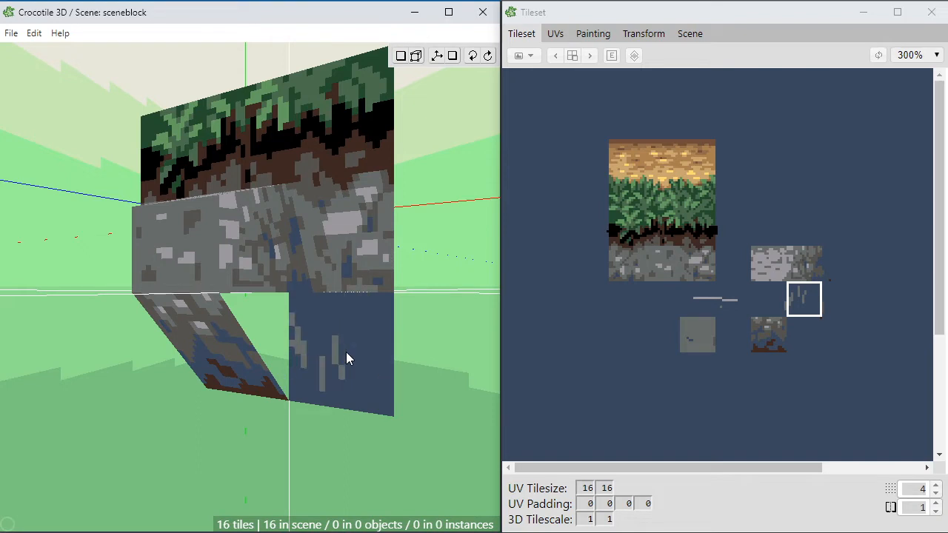
key(s)
key(s)
scroll(372, 351, up, 2)
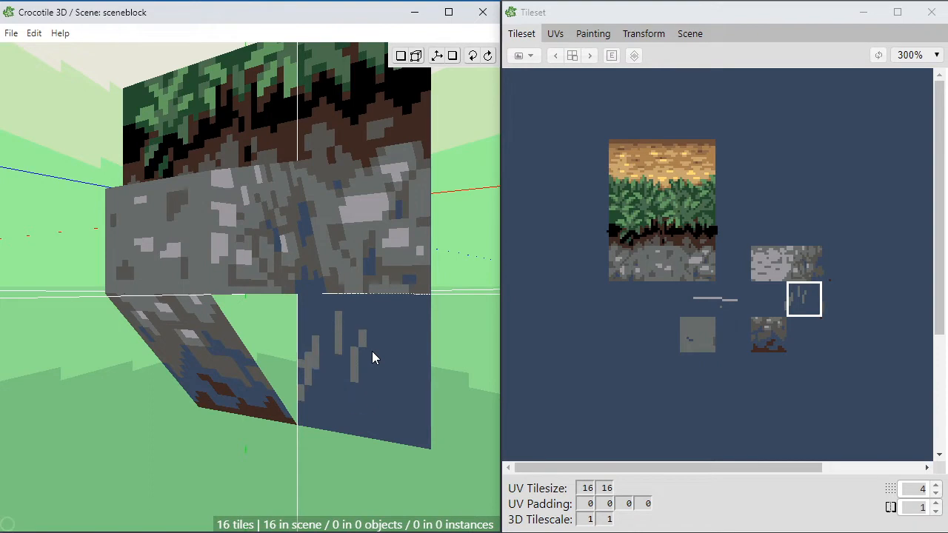
key(space)
drag(375, 354, 407, 352)
key(space)
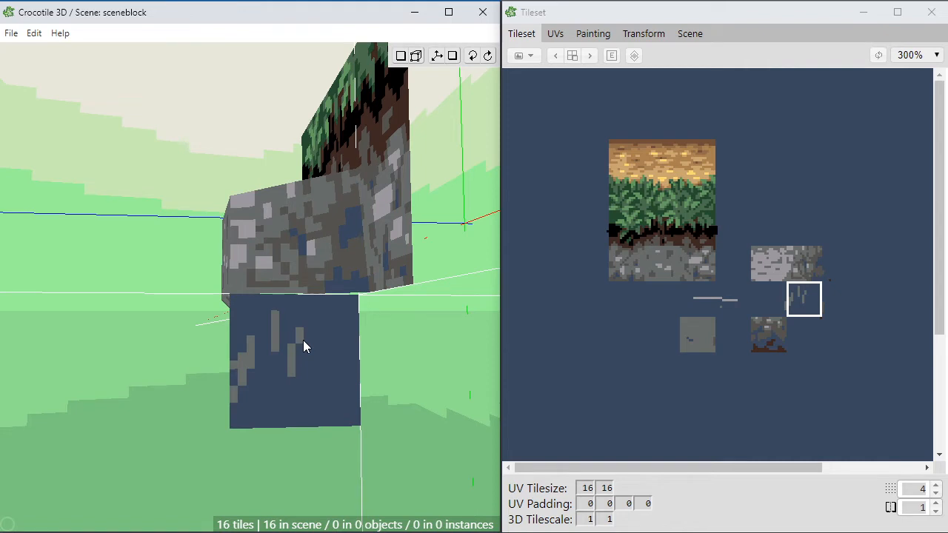
click(303, 341)
Step: Move the new tile's upper rear vertex onto the block's lower corner where the side face meets the wall
key(space)
drag(307, 392, 348, 391)
key(space)
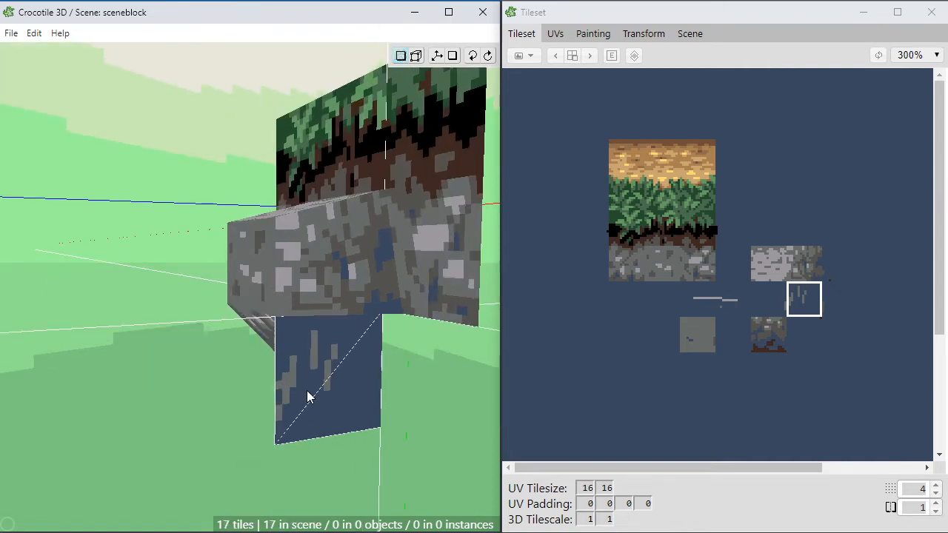
key(Tab)
key(space)
scroll(352, 359, up, 3)
right_drag(352, 359, 294, 281)
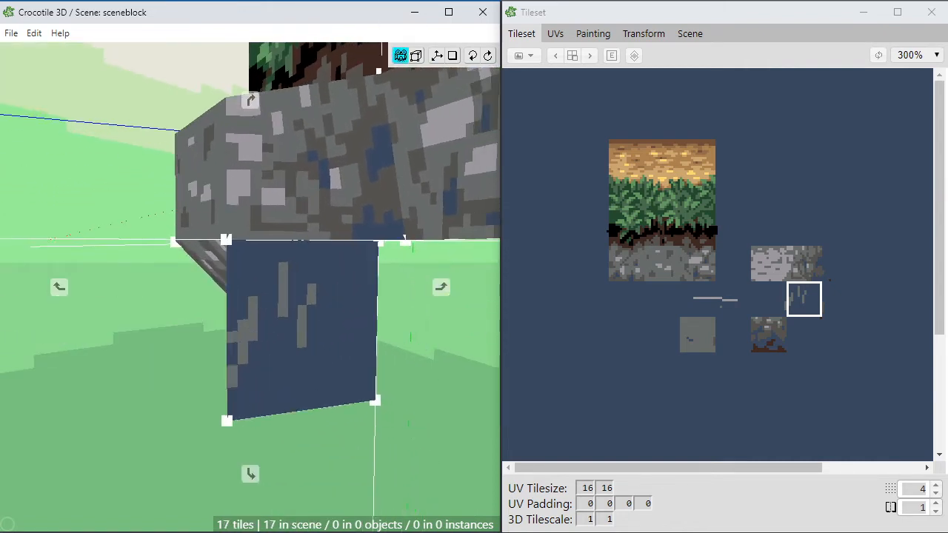
drag(351, 315, 432, 307)
key(space)
click(394, 234)
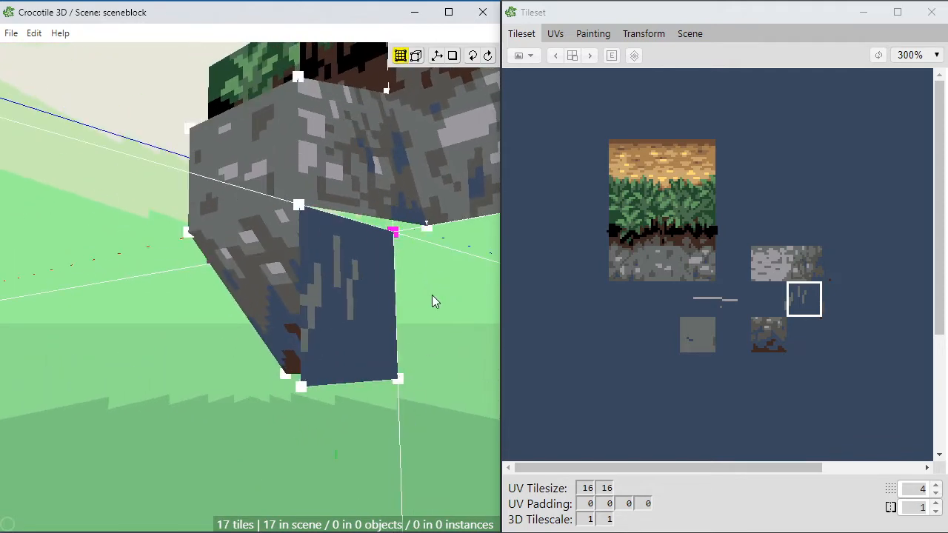
key(space)
key(d)
key(a)
key(w)
key(space)
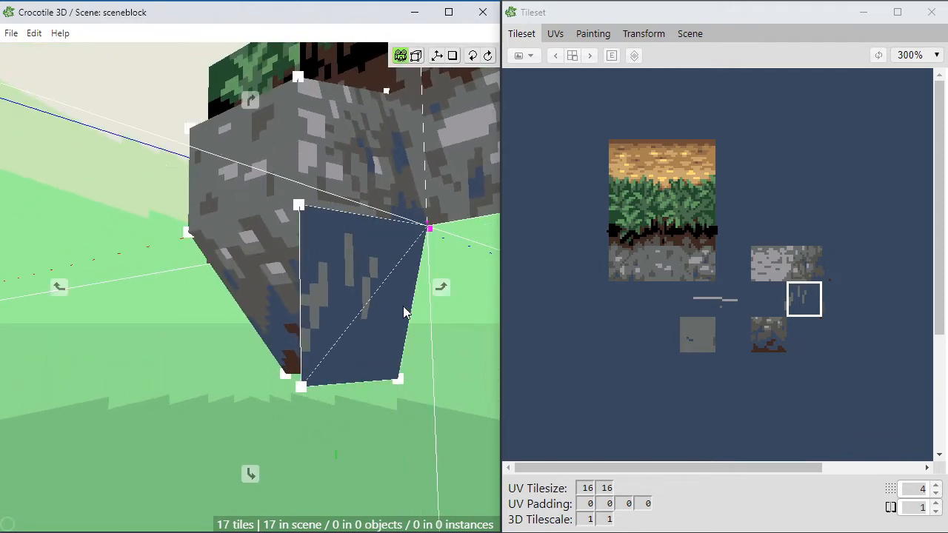
Step: Move the new tile's lower front vertex back onto its lower rear vertex so the tile forms a triangle beside the sloping face
drag(403, 306, 381, 375)
key(space)
key(space)
key(space)
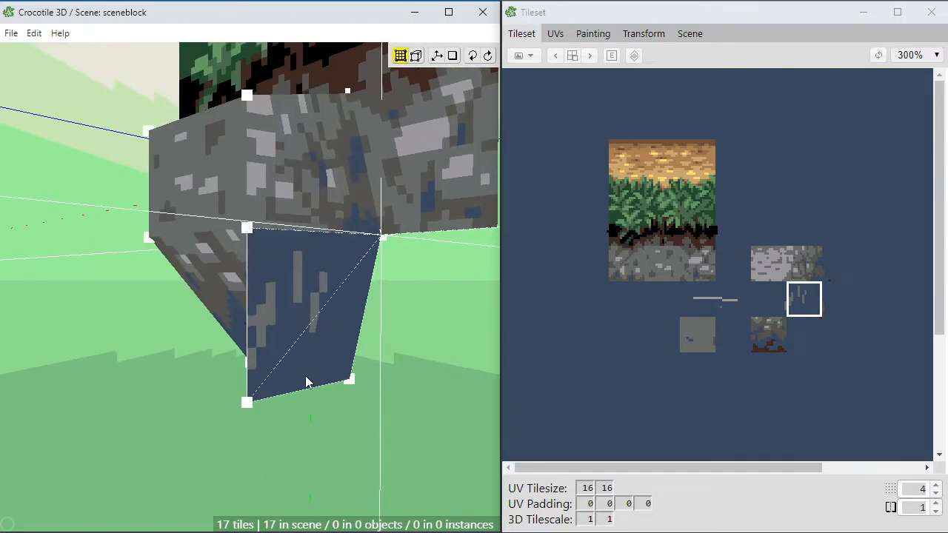
click(246, 402)
key(d)
key(d)
key(d)
key(d)
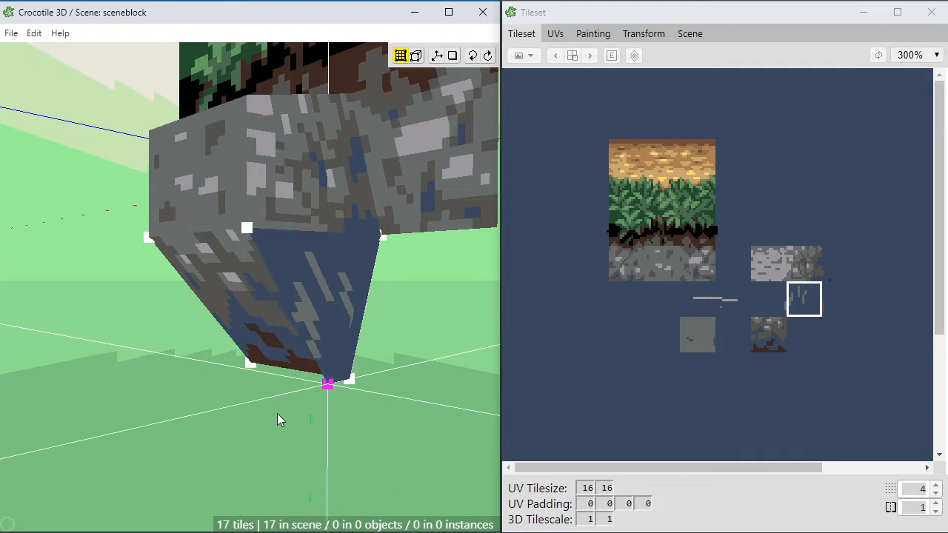
key(a)
key(a)
key(d)
key(a)
key(a)
key(d)
key(d)
key(d)
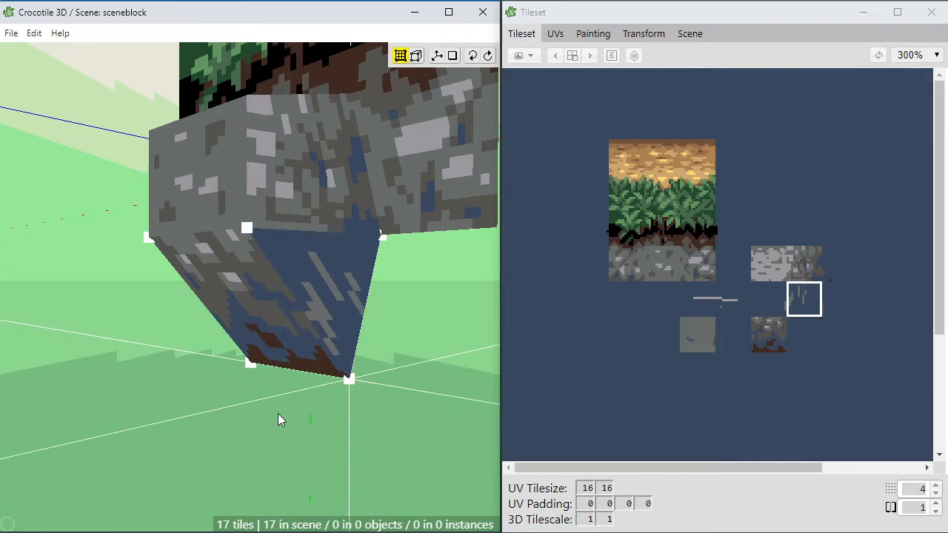
key(a)
key(a)
key(a)
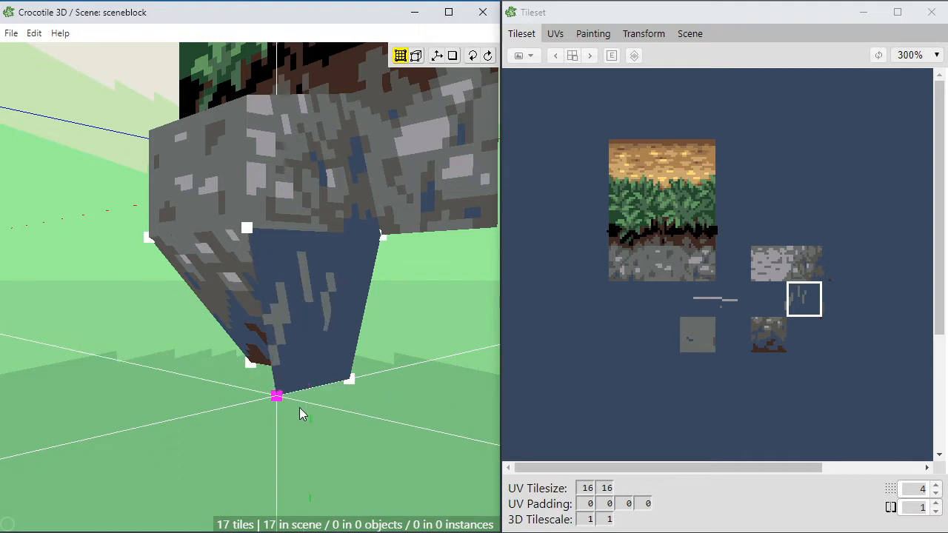
key(d)
key(d)
key(d)
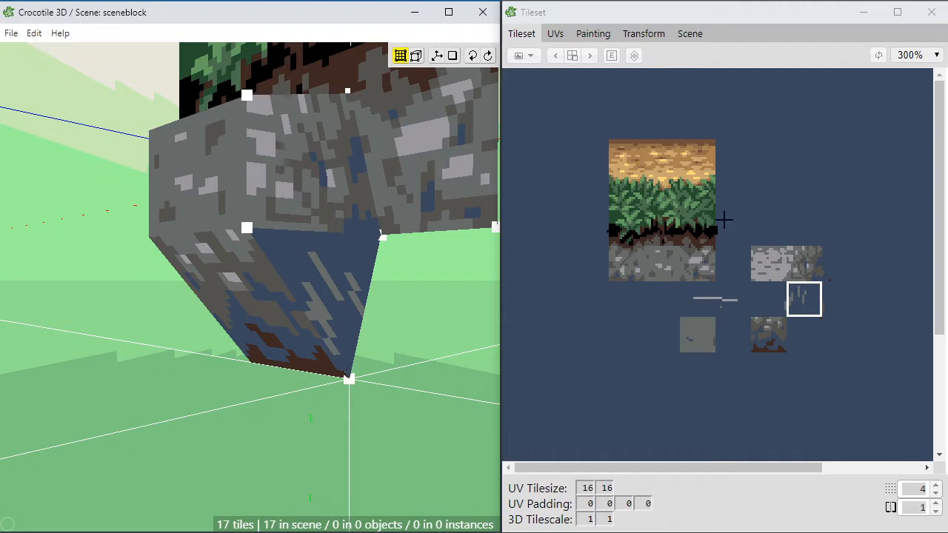
Step: Select the triangular side face and move its UVs one cell down, onto the empty area beside the dark blue-and-brown tile
click(318, 289)
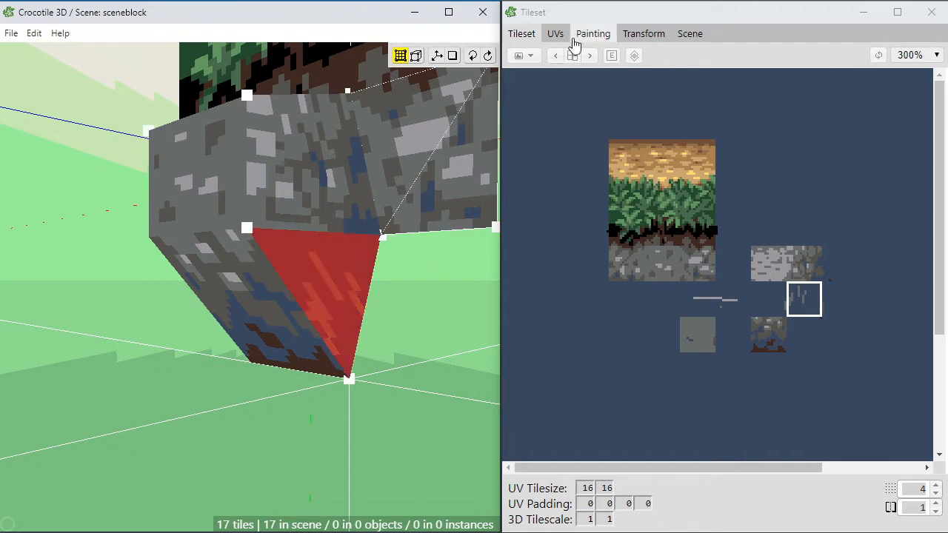
click(556, 33)
key(space)
drag(785, 418, 506, 178)
drag(702, 293, 508, 136)
drag(705, 288, 641, 288)
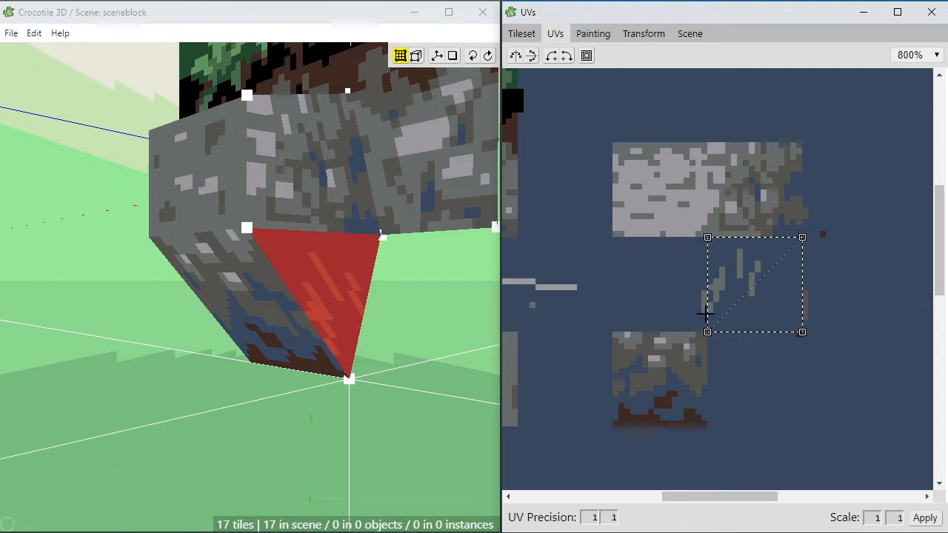
drag(738, 303, 735, 397)
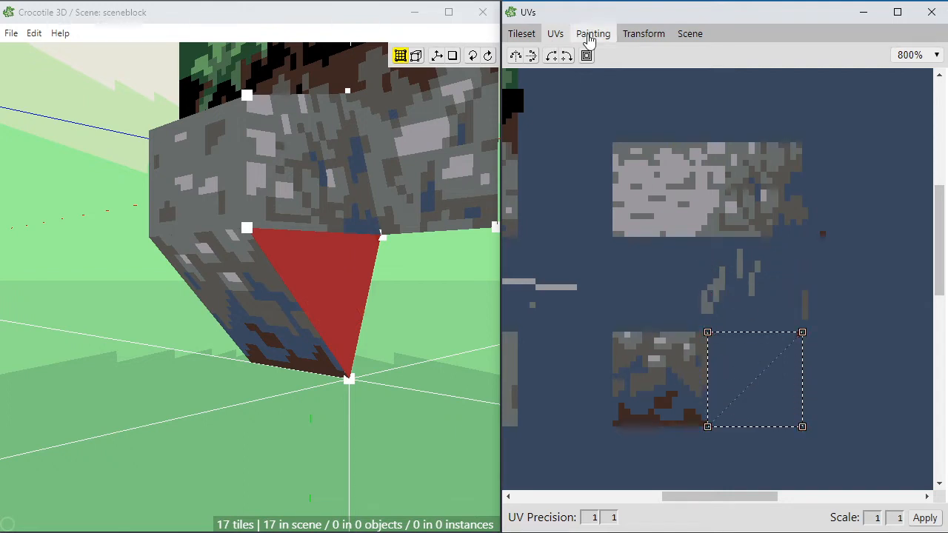
click(589, 34)
click(521, 33)
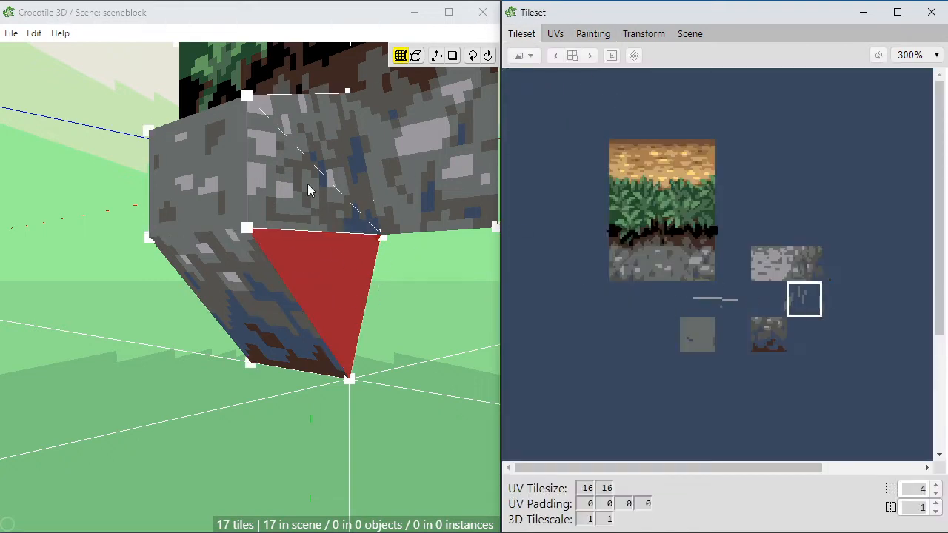
Step: Paint a few short vertical grey (103, 108, 106) strokes in the triangular face's cell beside the dark stone-and-brown tile
drag(718, 238, 844, 359)
click(592, 33)
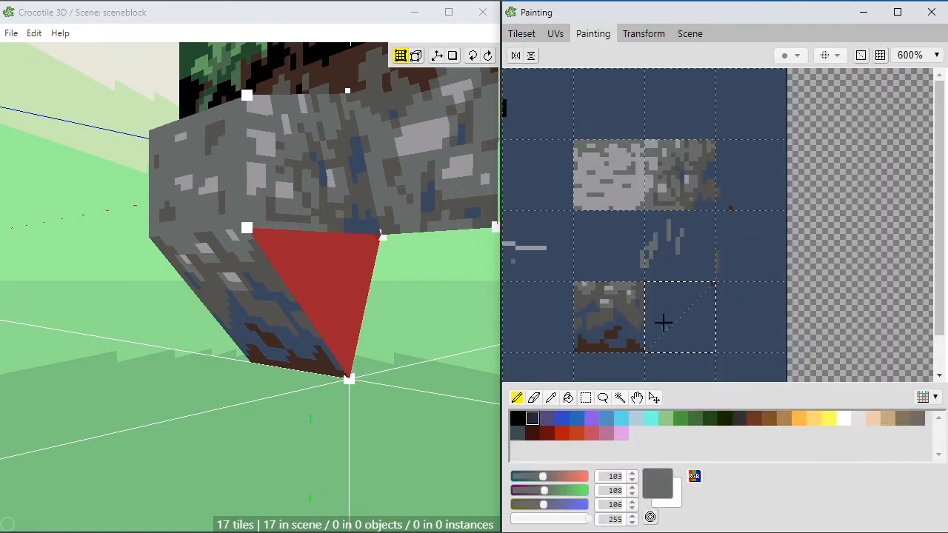
drag(662, 321, 653, 294)
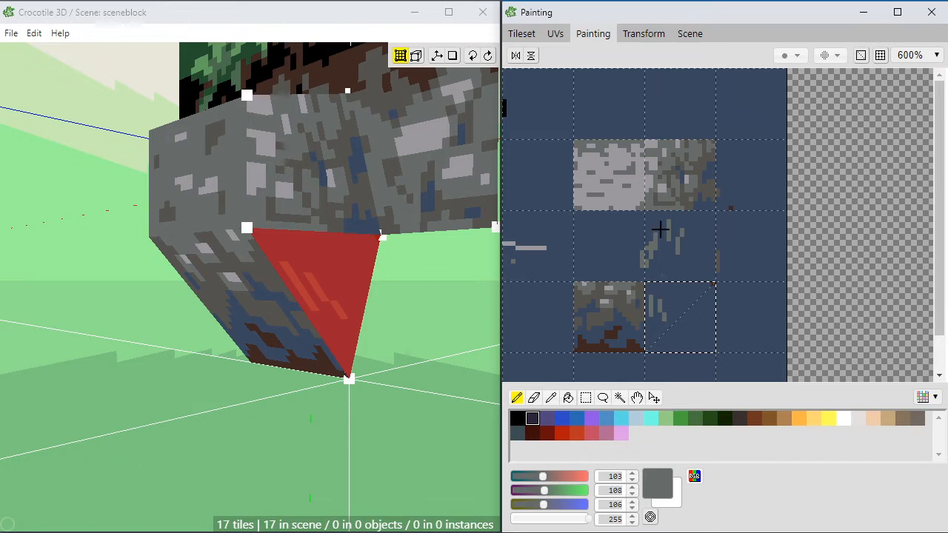
Step: Try shifting the triangular face's lower UV corner inward along the cell edge, and move it back to the cell corner
click(555, 35)
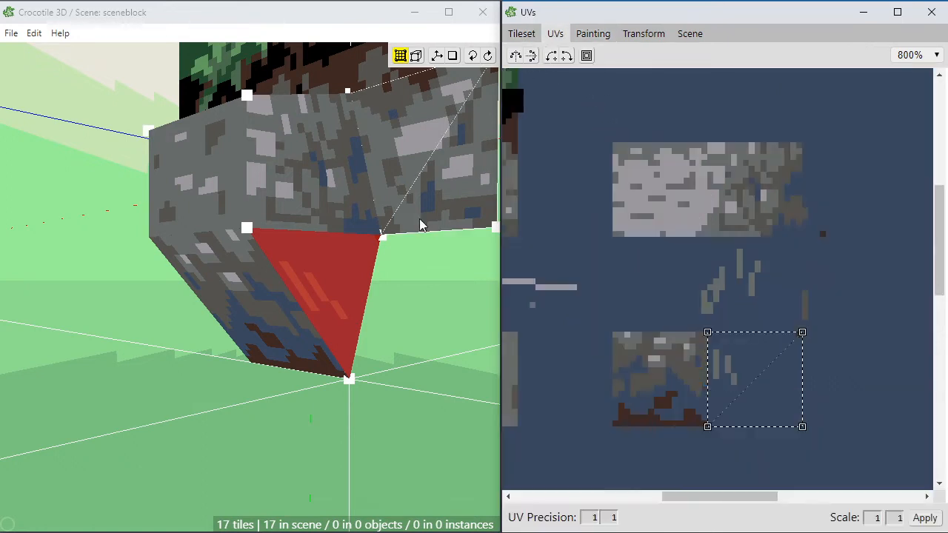
drag(708, 426, 733, 426)
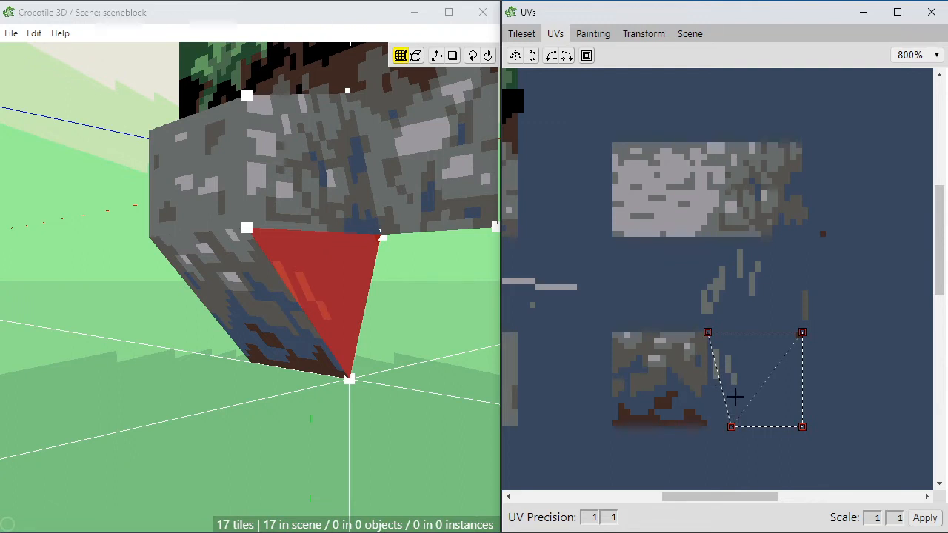
drag(731, 427, 707, 427)
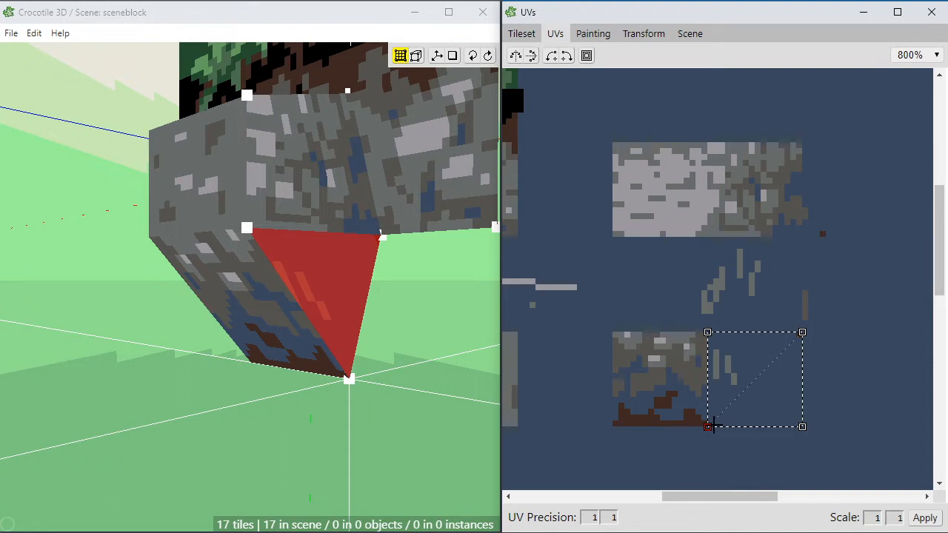
Step: Add the sloping underside face to the selection so that its UVs show beside those of the triangular side face
shift+click(249, 313)
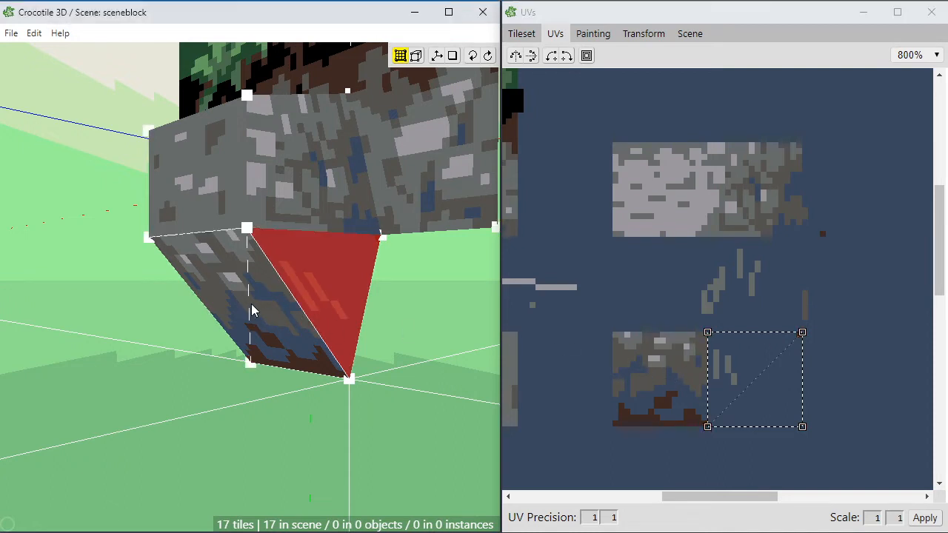
click(734, 371)
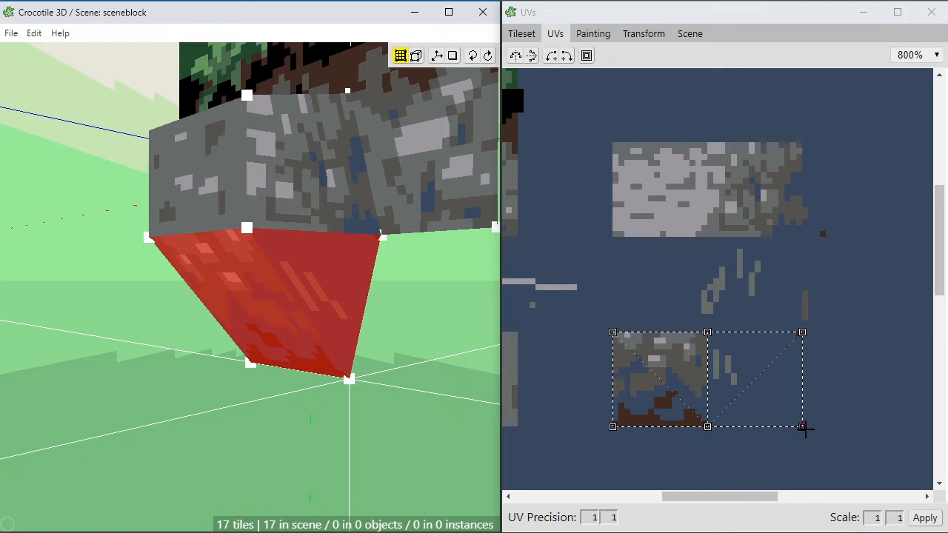
mouse_move(804, 428)
mouse_down()
mouse_move(707, 427)
mouse_move(801, 426)
mouse_up()
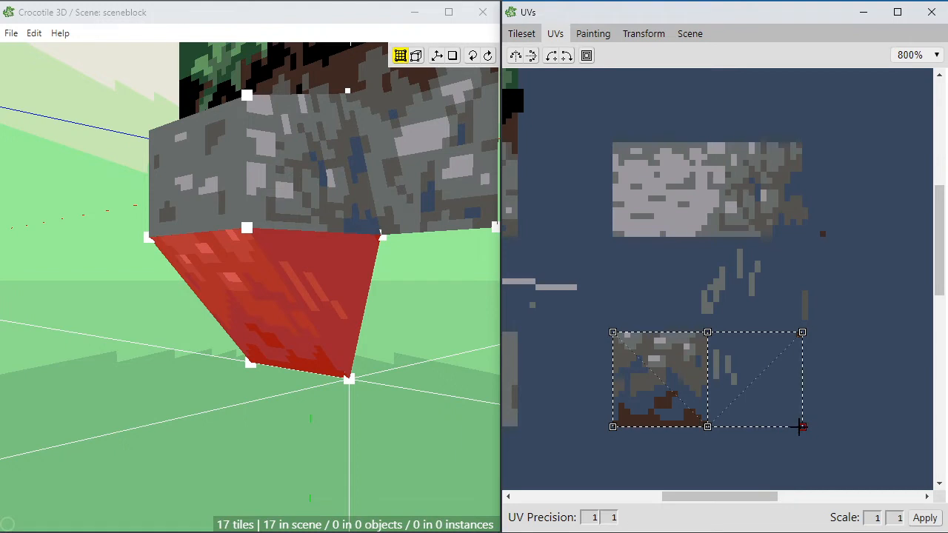
Step: Toggle the UV outlines in the painting view on and off, leaving them hidden over the two adjoining cells
click(597, 35)
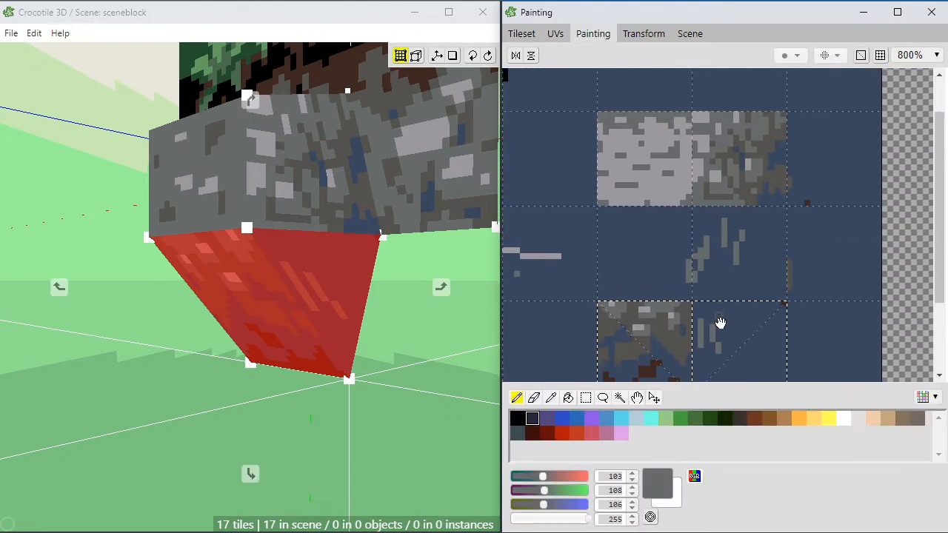
scroll(719, 321, up, 2)
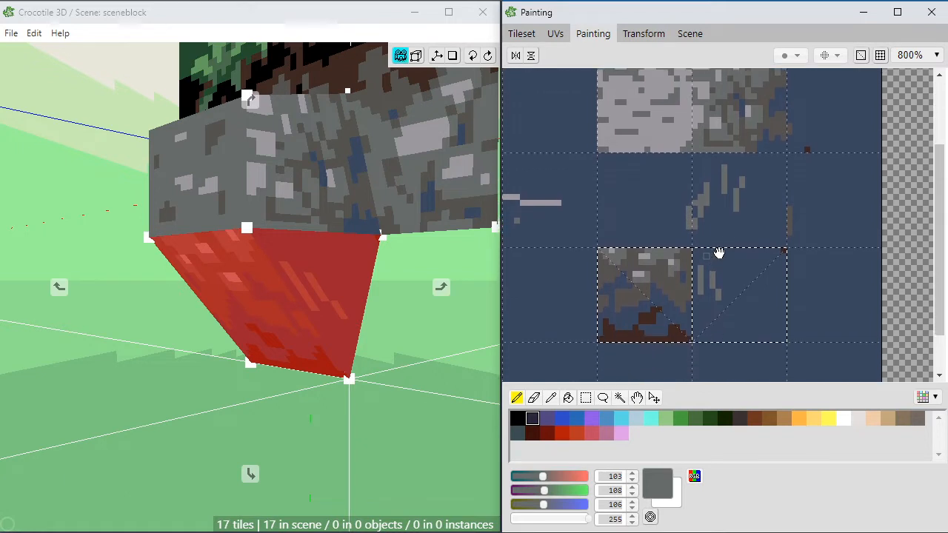
click(863, 57)
click(863, 57)
click(864, 57)
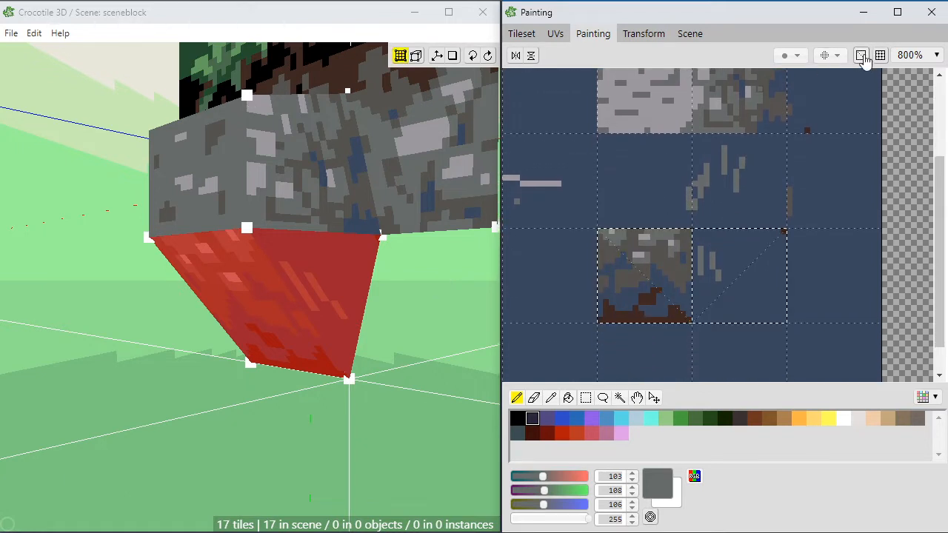
click(864, 58)
click(864, 58)
click(863, 58)
click(861, 57)
click(859, 57)
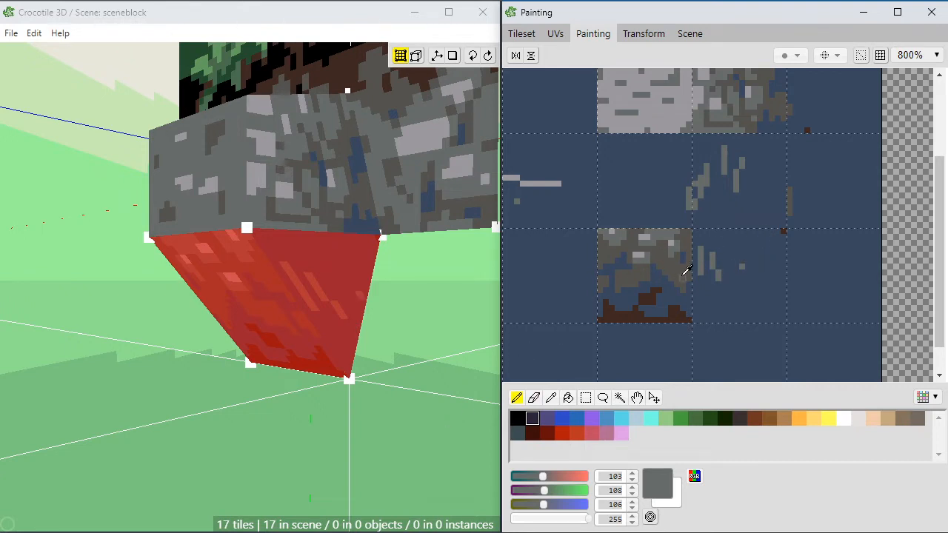
Step: Pick the dark grey-brown (84, 82, 79) from the neighbouring tile and paint stone patches across the upper part of the triangular cell
alt+click(684, 274)
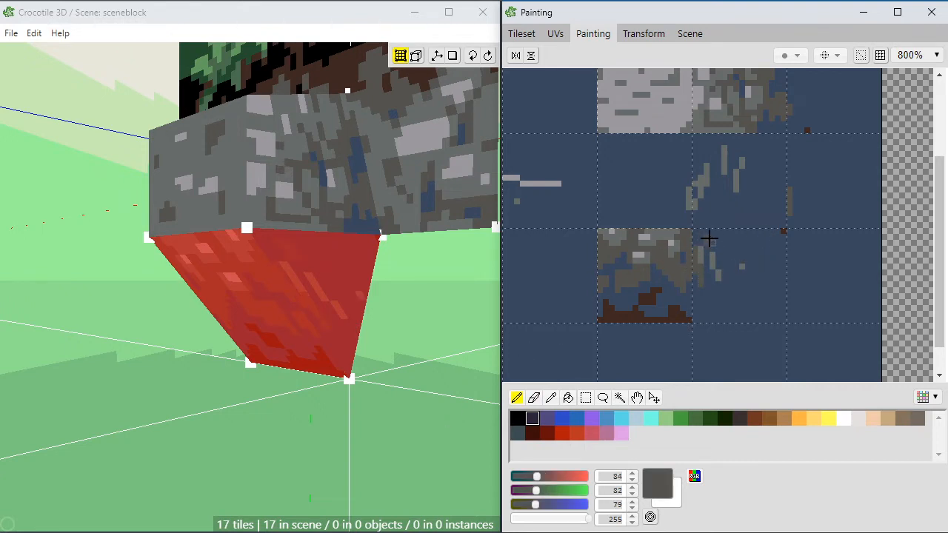
click(499, 301)
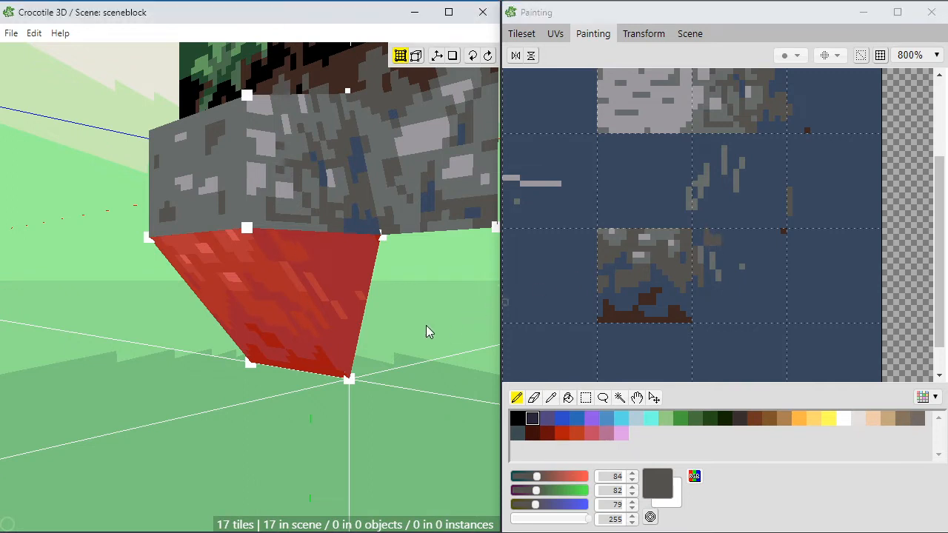
click(411, 307)
mouse_move(718, 242)
mouse_down()
mouse_move(721, 276)
mouse_move(698, 237)
mouse_move(721, 232)
mouse_move(751, 246)
mouse_up()
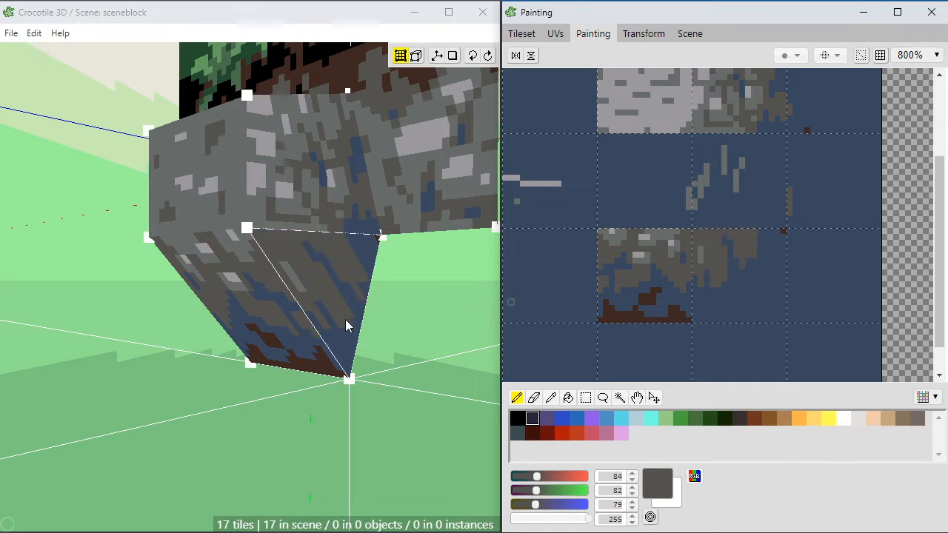
mouse_move(753, 235)
mouse_down()
mouse_move(760, 229)
mouse_move(749, 271)
mouse_up()
Step: Paint a dark brown (62, 40, 33) edge along the triangle's diagonal and fill the unused corner of the cell with brown
right_drag(747, 278, 675, 318)
mouse_move(718, 296)
mouse_down()
mouse_move(762, 244)
mouse_move(709, 308)
mouse_up()
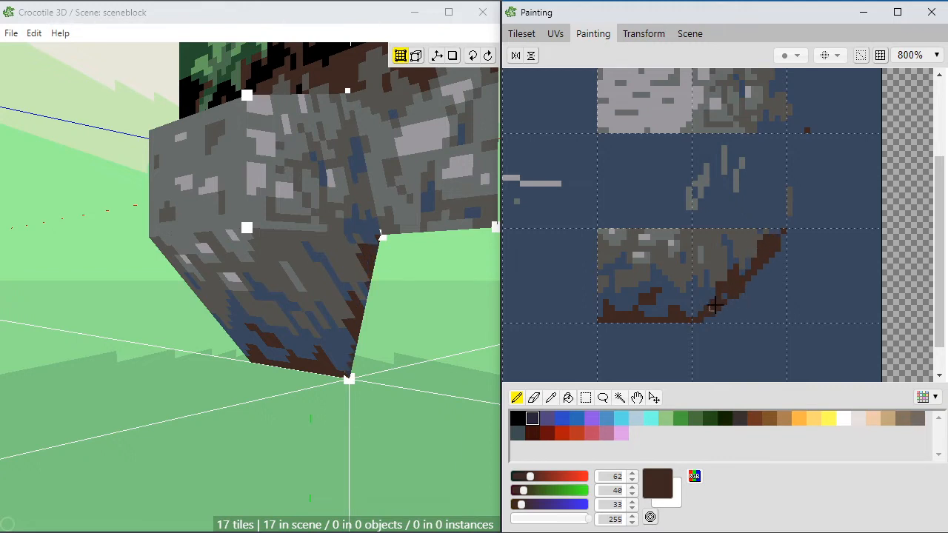
mouse_move(780, 240)
mouse_down()
mouse_move(780, 290)
mouse_move(707, 322)
mouse_up()
click(767, 299)
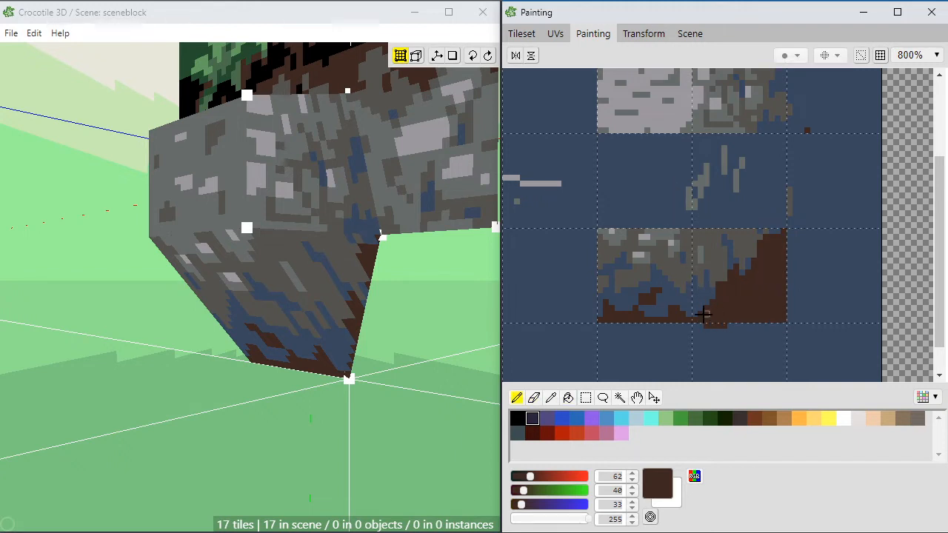
drag(693, 314, 731, 296)
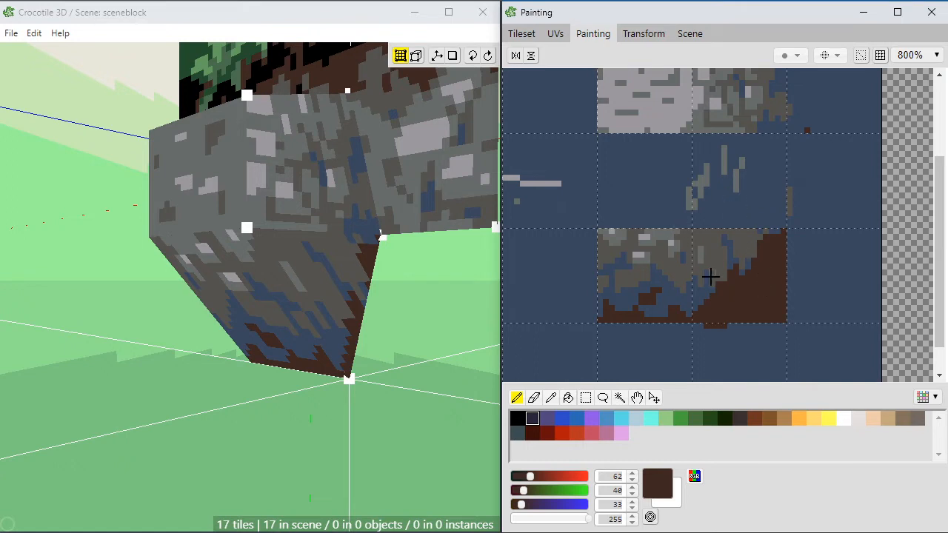
Step: Pick the lighter grey (103, 108, 106) and add vertical highlights to the stone patches in the triangular cell
right_click(707, 250)
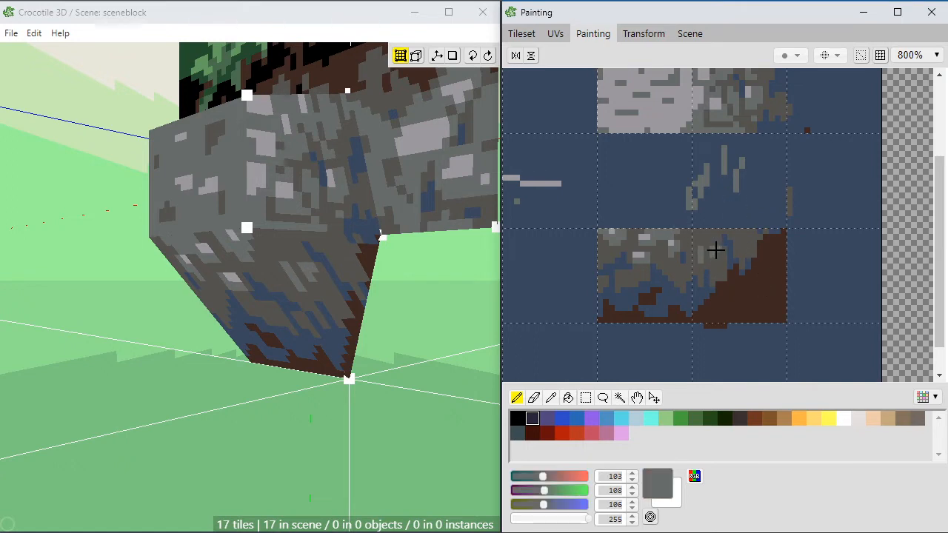
mouse_move(699, 235)
mouse_down()
mouse_move(717, 243)
mouse_move(701, 262)
mouse_up()
right_click(704, 266)
right_click(719, 244)
drag(737, 234, 730, 235)
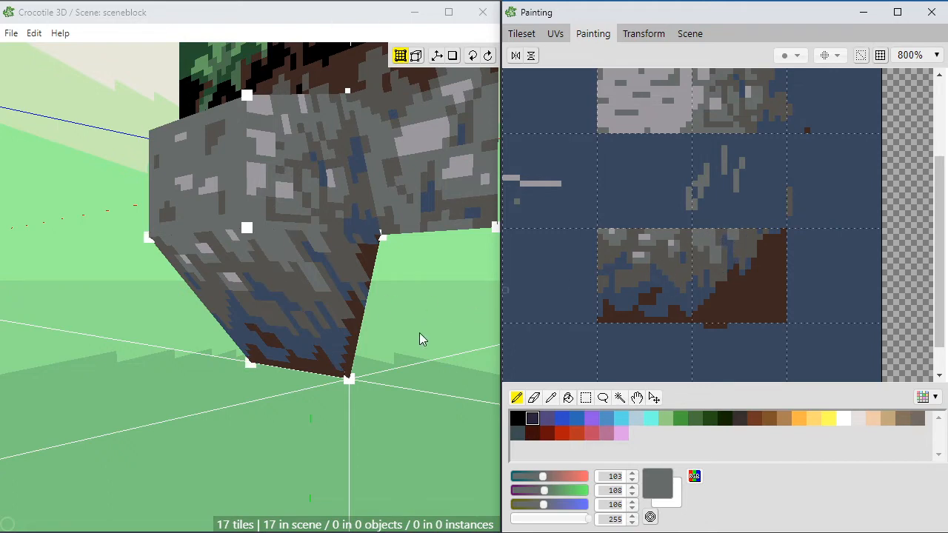
Step: Examine the textured triangular side and sloping underside of the protruding block from several angles and distances
middle_drag(419, 332, 385, 358)
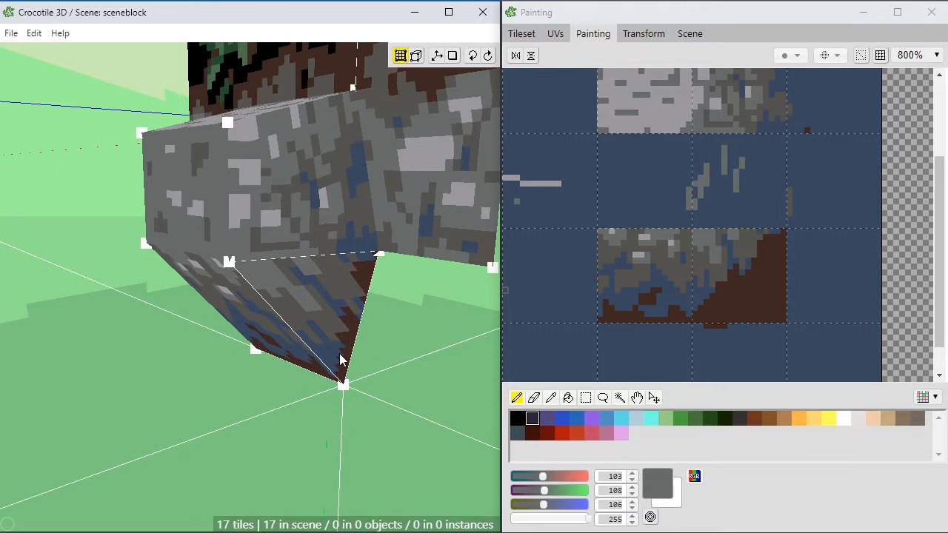
middle_drag(228, 392, 224, 380)
scroll(230, 393, down, 3)
scroll(237, 408, down, 2)
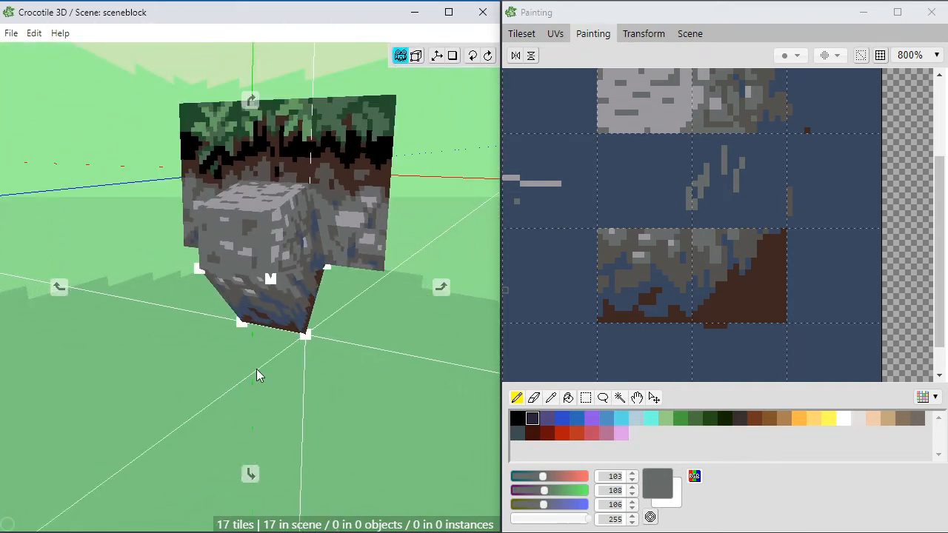
middle_drag(243, 345, 261, 336)
scroll(238, 341, up, 3)
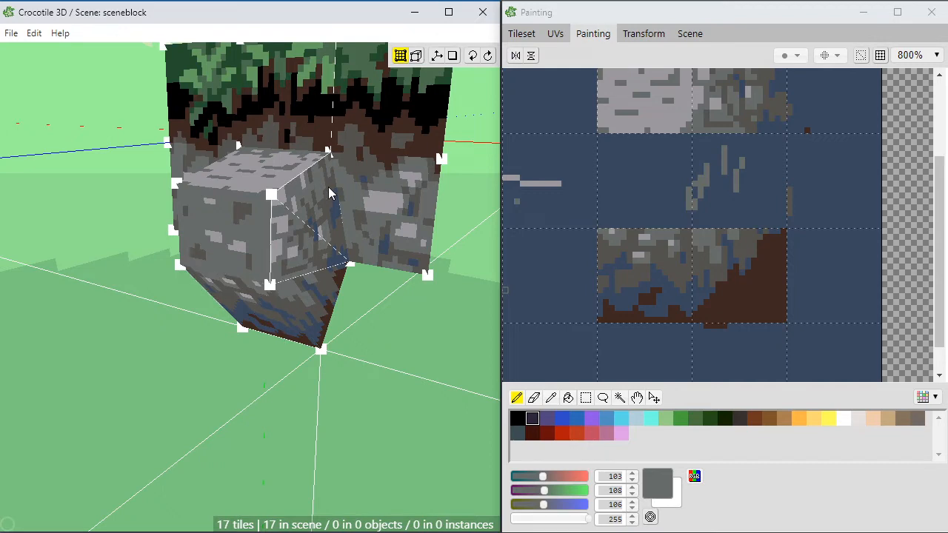
key(space)
drag(311, 261, 254, 360)
scroll(247, 342, up, 1)
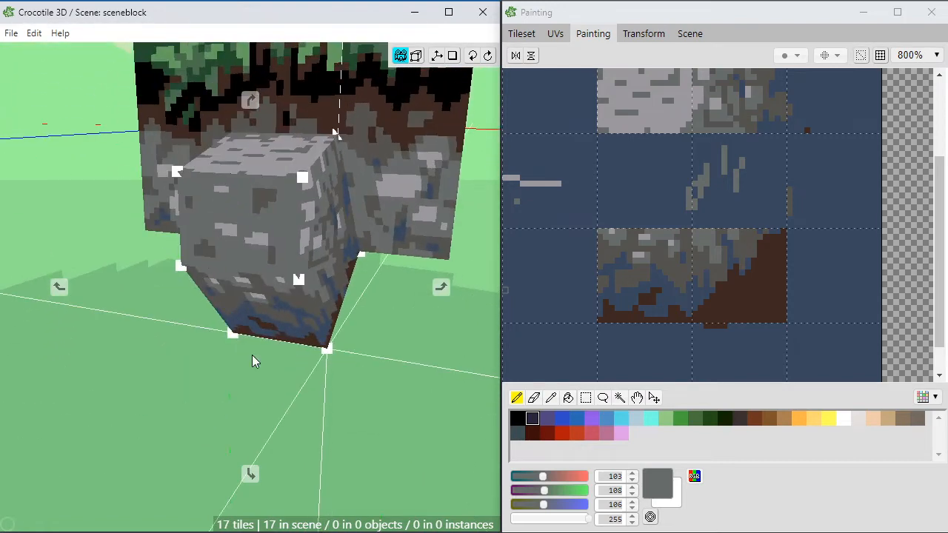
drag(315, 287, 291, 280)
key(space)
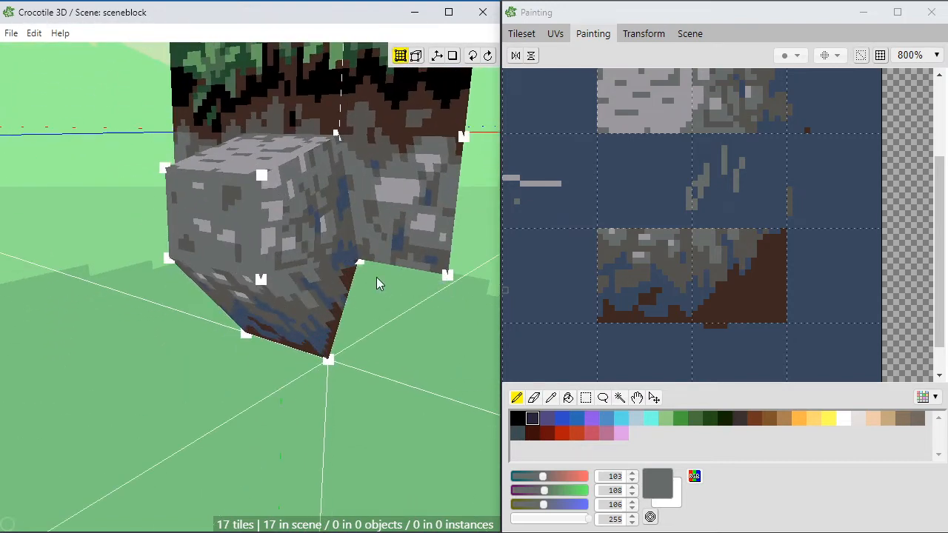
key(space)
drag(296, 248, 307, 173)
drag(302, 340, 316, 289)
right_drag(323, 222, 311, 271)
scroll(311, 269, up, 2)
mouse_move(305, 304)
mouse_down()
mouse_move(318, 250)
mouse_move(304, 302)
mouse_up()
scroll(311, 232, down, 3)
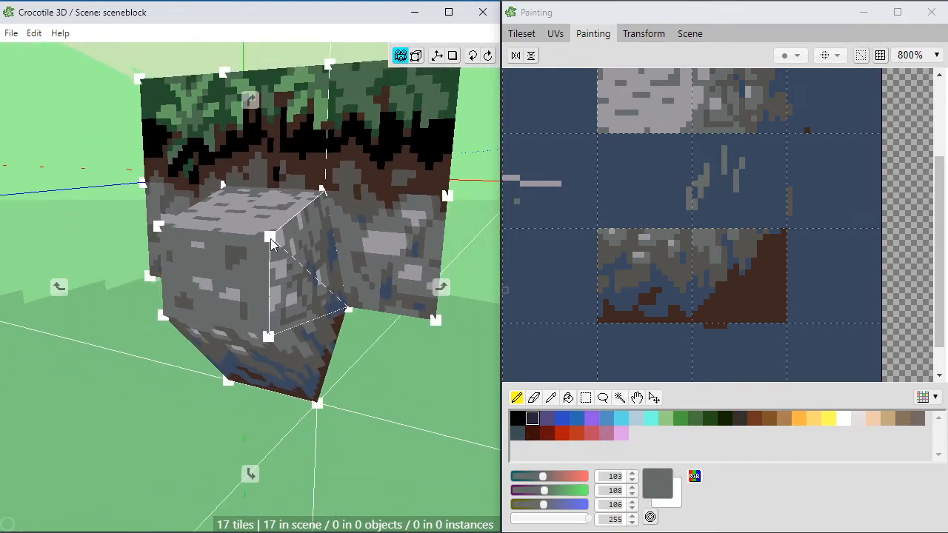
drag(270, 240, 307, 265)
right_drag(338, 302, 291, 294)
drag(291, 295, 274, 261)
drag(248, 174, 189, 177)
drag(189, 285, 238, 297)
Step: Duplicate the painted triangular side face and place the copy on the opposite side of the block's sloping underside
key(space)
click(242, 339)
key(space)
drag(191, 348, 239, 356)
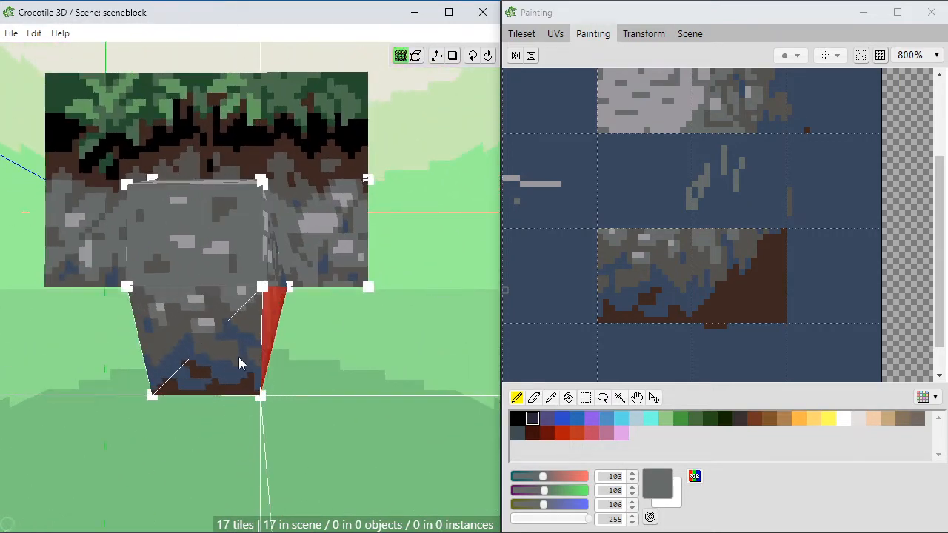
click(246, 353)
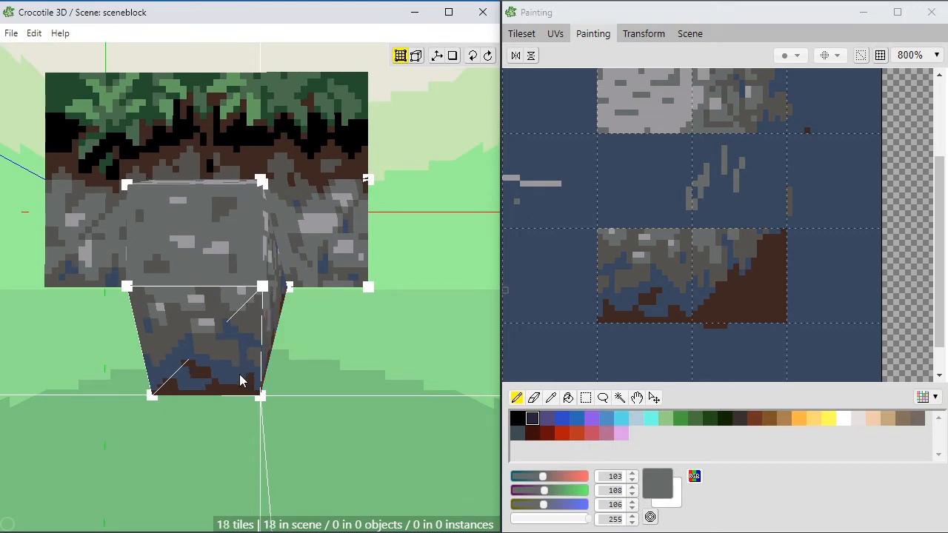
key(space)
mouse_move(239, 374)
mouse_down()
mouse_move(267, 374)
mouse_move(232, 378)
mouse_up()
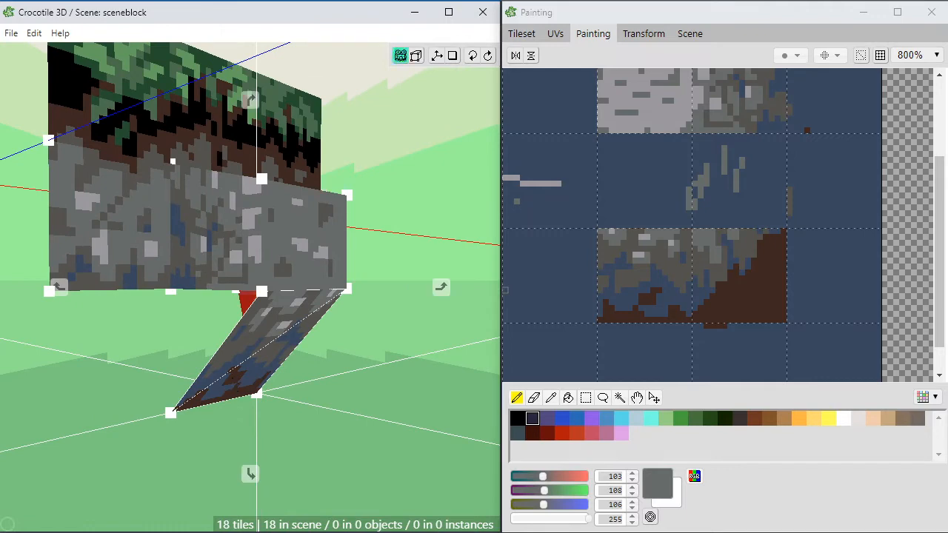
key(a)
key(a)
key(a)
key(d)
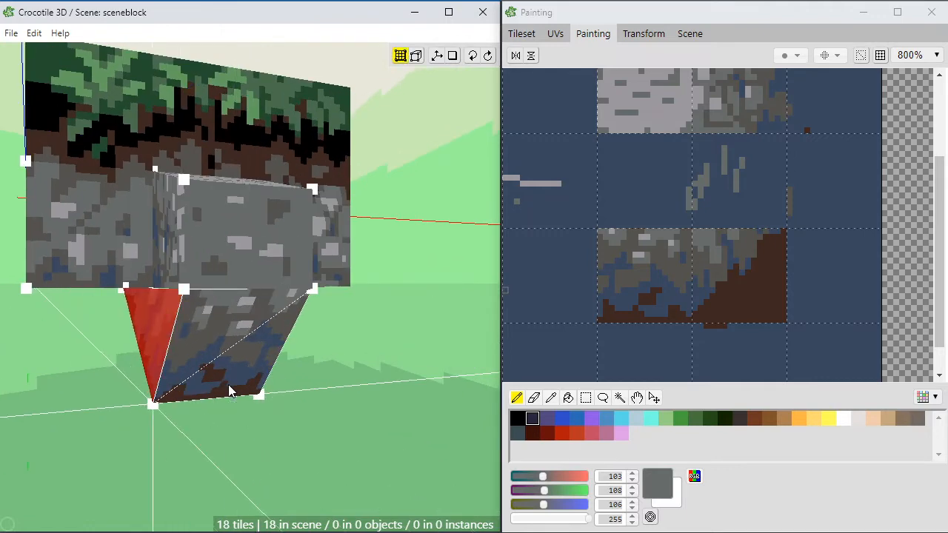
Step: Examine how the copied triangular face joins the wall, the block and the sloping underside
key(space)
mouse_move(251, 424)
mouse_down()
mouse_move(222, 424)
mouse_move(270, 424)
mouse_up()
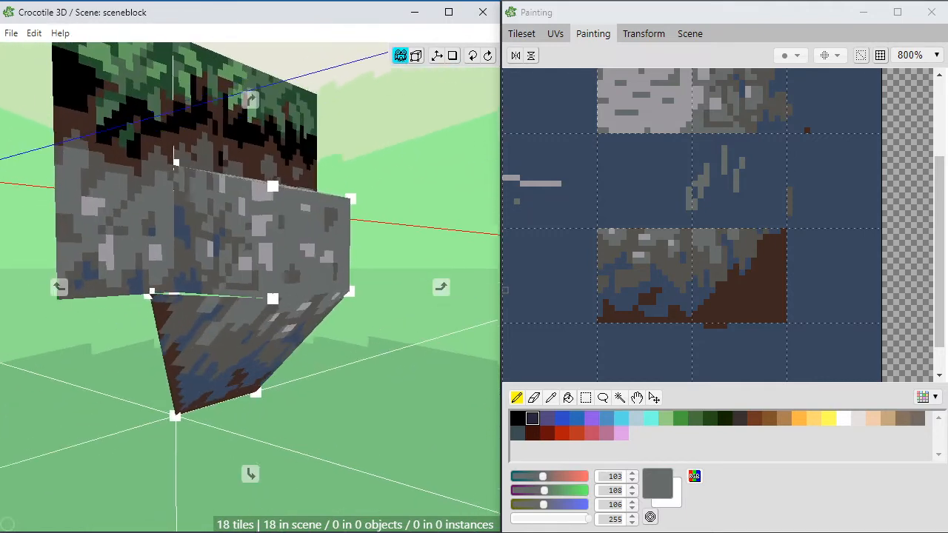
mouse_move(191, 301)
mouse_down()
mouse_move(182, 299)
mouse_move(203, 384)
mouse_move(307, 378)
mouse_move(152, 380)
mouse_move(236, 437)
mouse_move(326, 379)
mouse_move(261, 401)
mouse_move(182, 392)
mouse_move(243, 381)
mouse_move(280, 388)
mouse_move(252, 385)
mouse_up()
key(space)
key(space)
key(space)
click(182, 337)
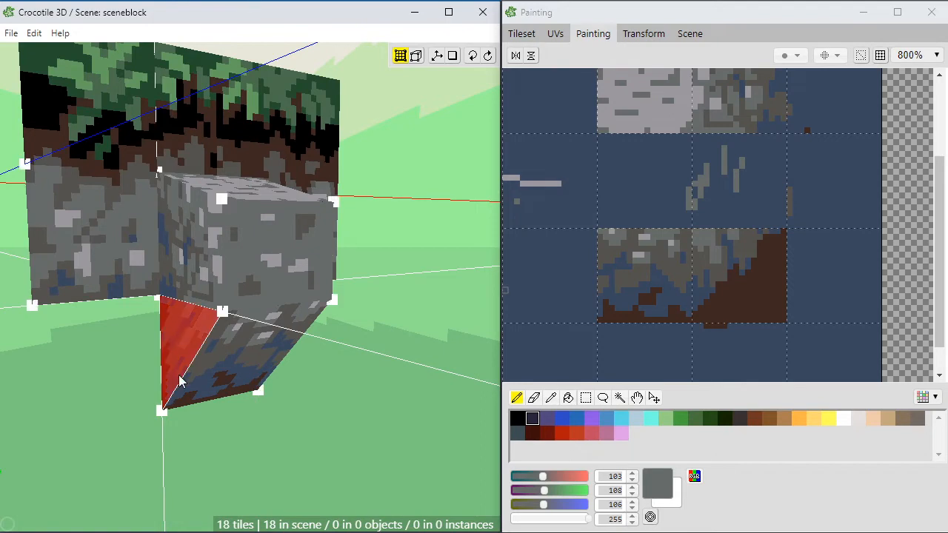
click(225, 433)
key(space)
drag(225, 433, 155, 463)
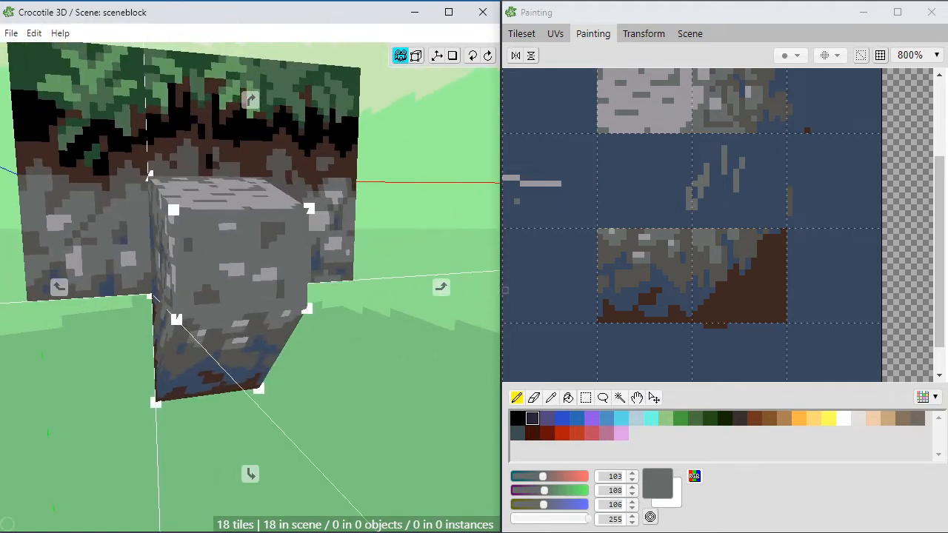
drag(373, 279, 296, 296)
key(space)
drag(360, 239, 222, 174)
Step: Move the lower vertex shared by the copied triangle and the sloping underside forward, away from the wall
click(215, 409)
click(216, 409)
key(d)
key(d)
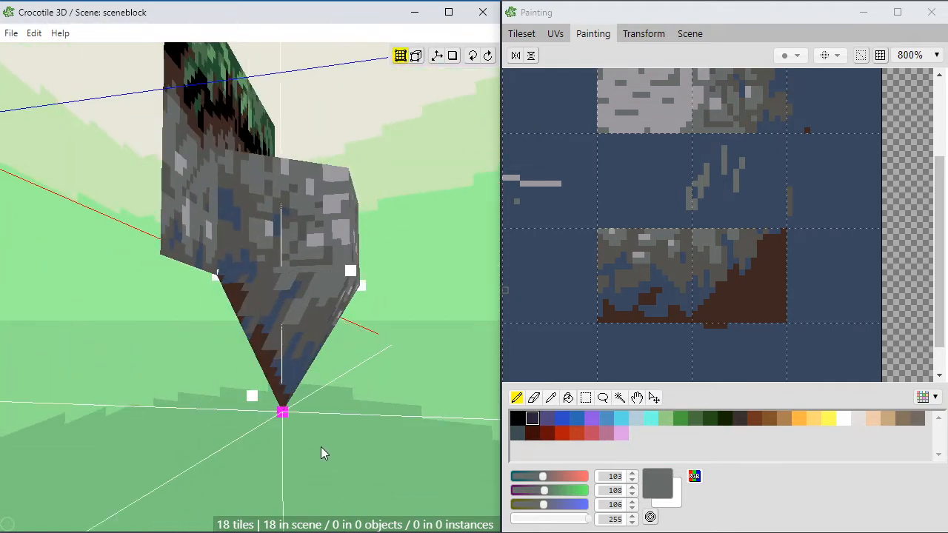
key(space)
click(277, 389)
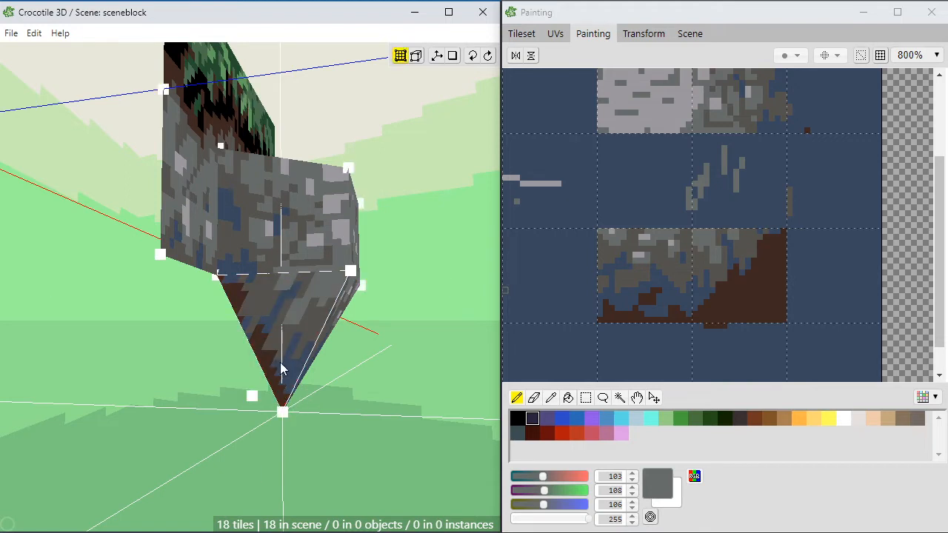
mouse_move(282, 411)
mouse_down()
mouse_move(225, 423)
mouse_move(281, 419)
mouse_up()
Step: View the reshaped corner from the front side, and undo and redo the last edit for comparison
key(space)
drag(227, 291, 185, 296)
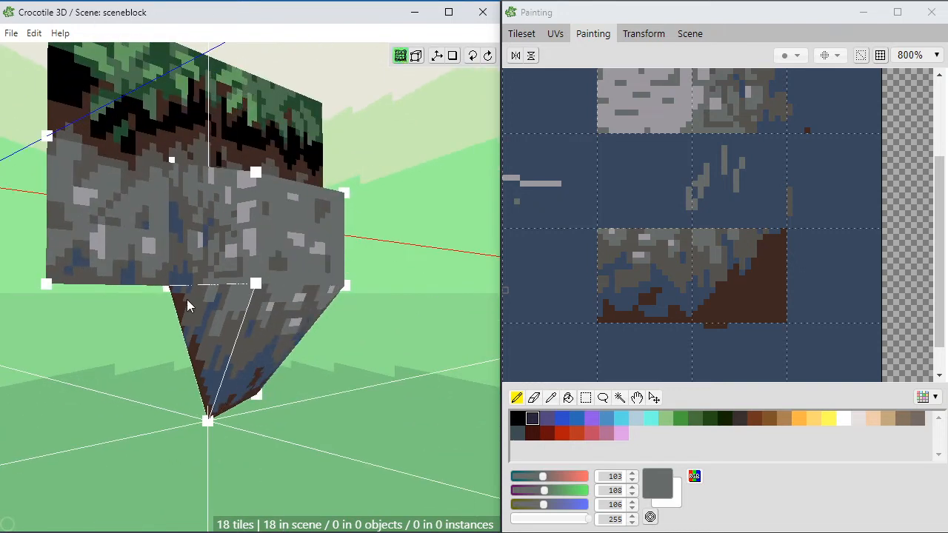
click(202, 323)
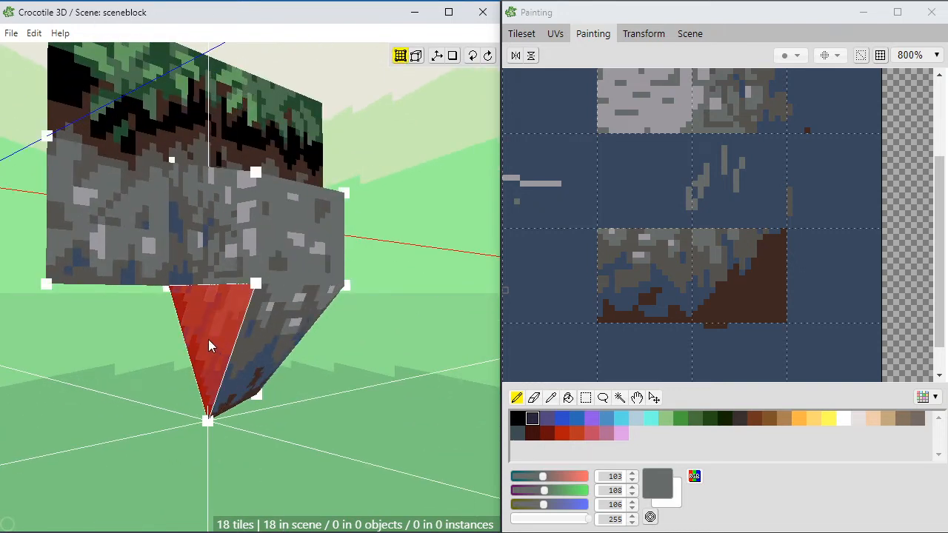
click(210, 397)
key(ctrl+z)
key(ctrl+y)
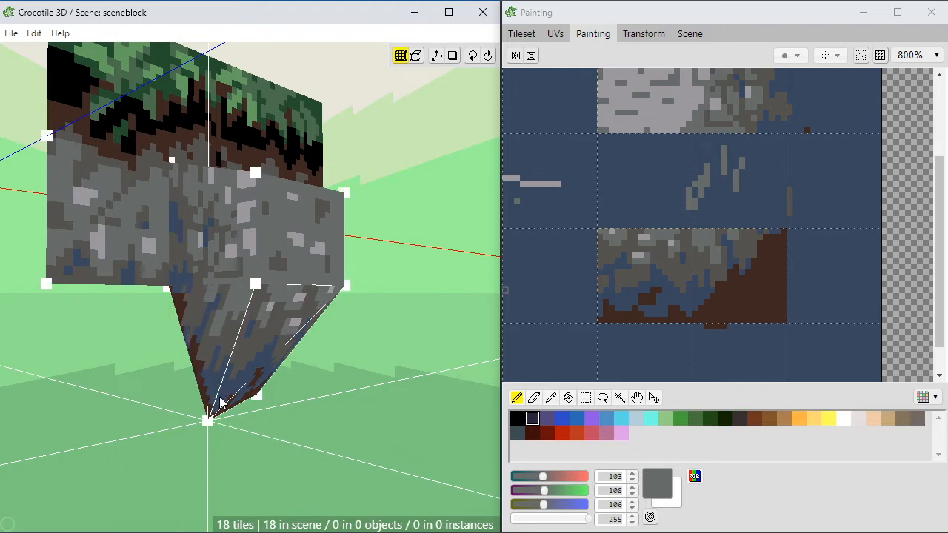
Step: Try to pull the triangular side face's upper wall-side vertex down from the wall's lower edge
right_drag(220, 403, 212, 312)
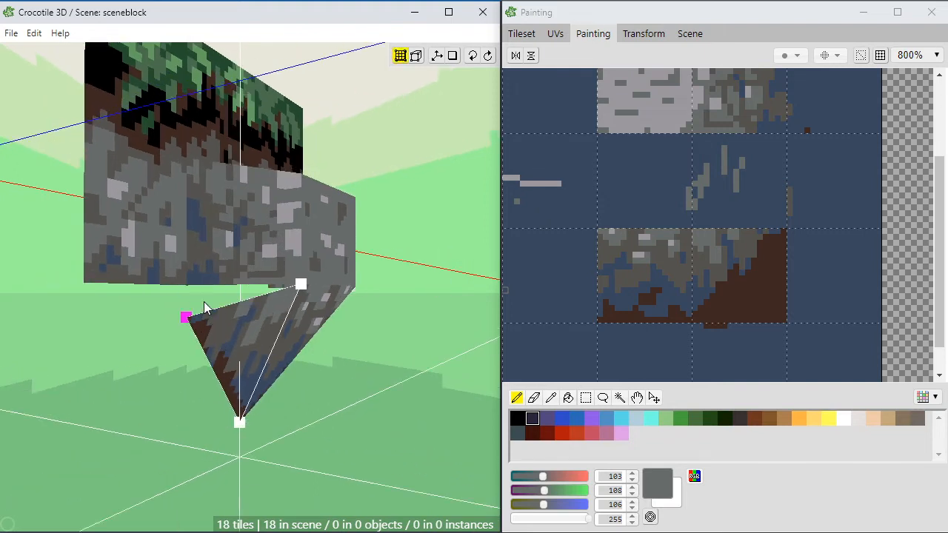
key(w)
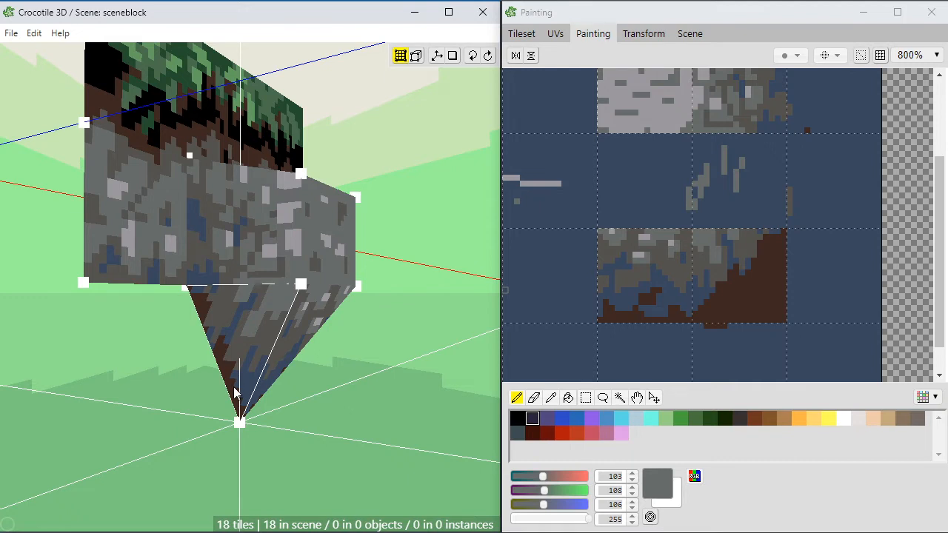
key(a)
key(d)
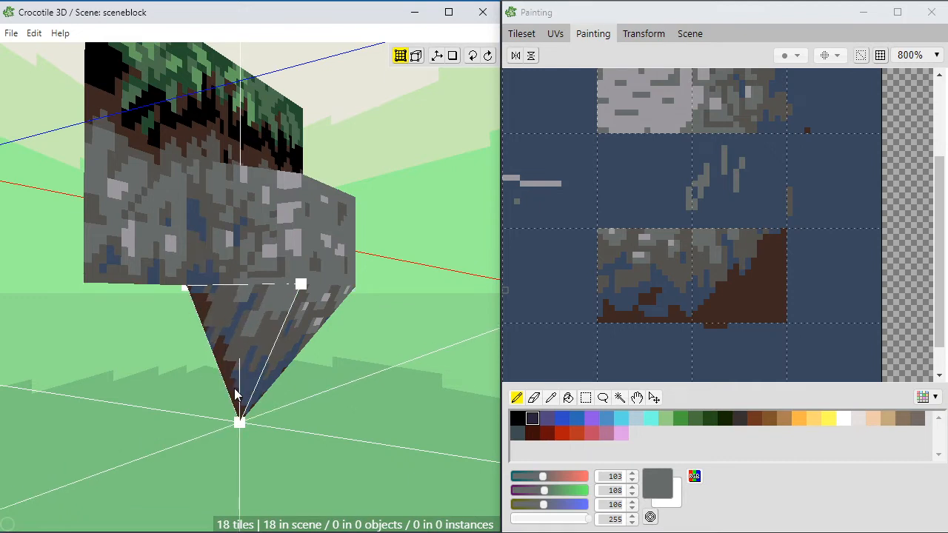
Step: Move the triangular side face clear of the block and pull its coincident vertices apart into a four-cornered face
right_drag(234, 388, 289, 340)
key(space)
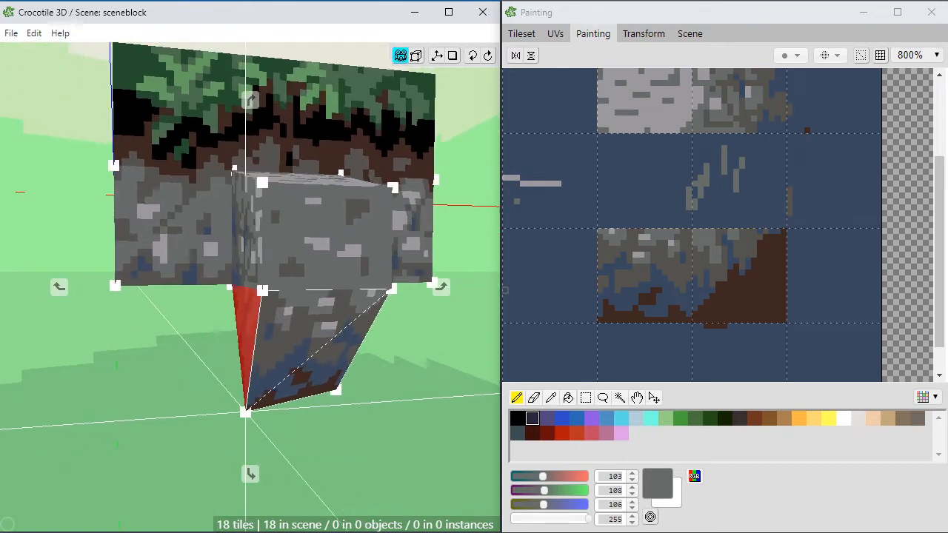
scroll(224, 351, up, 2)
key(space)
drag(216, 382, 219, 376)
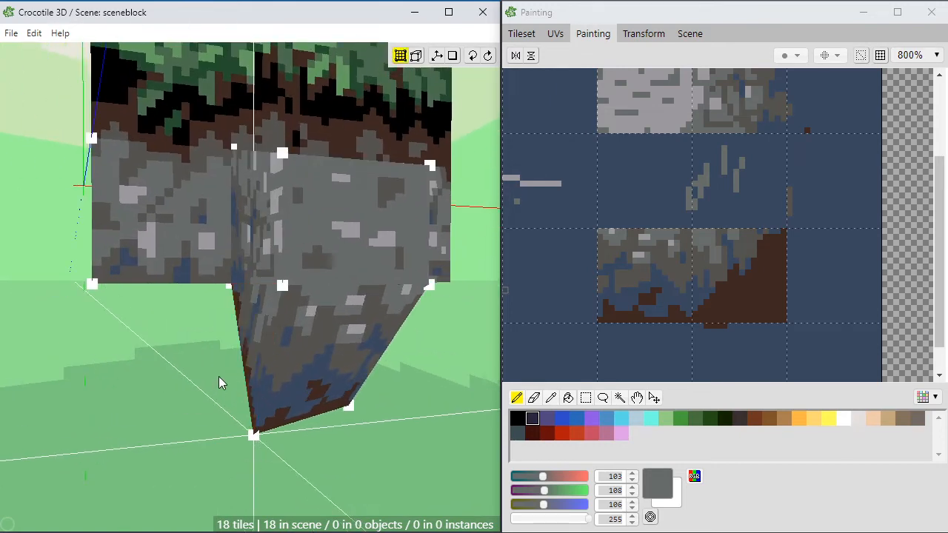
click(243, 332)
key(a)
key(a)
key(s)
key(space)
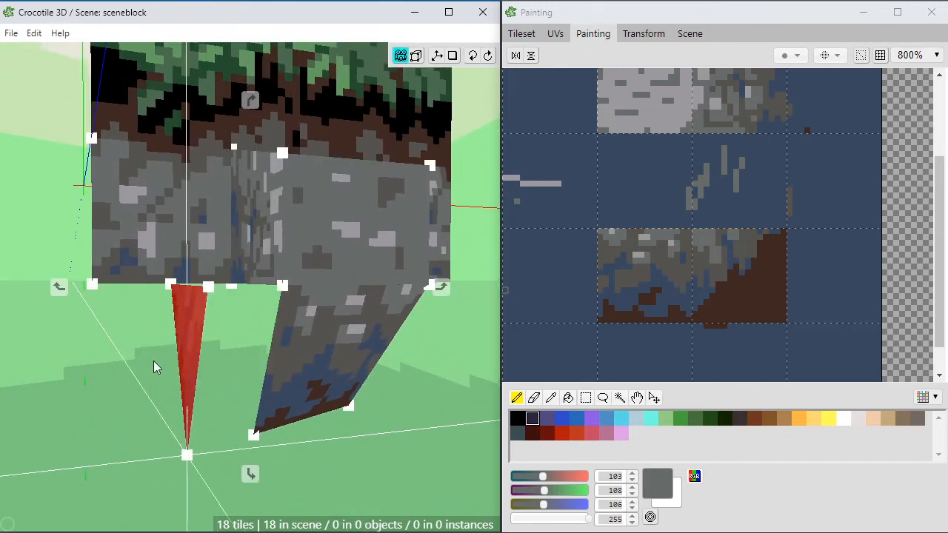
mouse_move(153, 361)
mouse_down()
mouse_move(145, 337)
mouse_move(137, 369)
mouse_up()
click(169, 347)
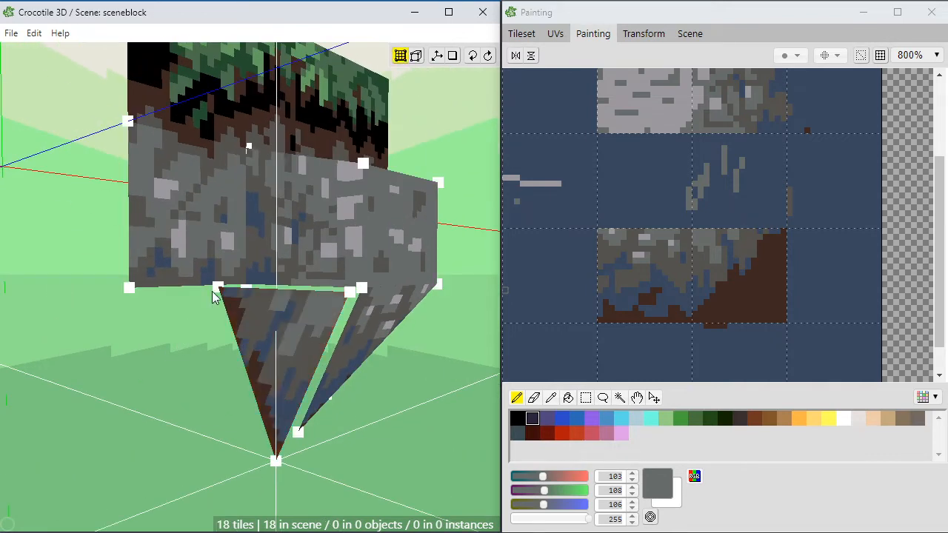
drag(216, 287, 214, 326)
drag(275, 462, 216, 431)
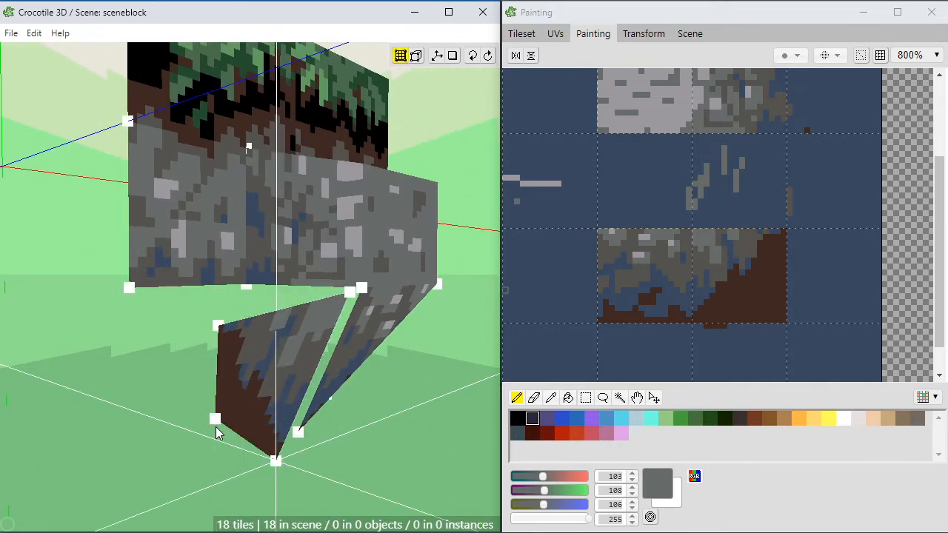
Step: Move the four-cornered face back against the sloping underside and return its upper vertex to the wall's lower edge
click(253, 358)
right_drag(337, 455, 371, 486)
key(d)
key(d)
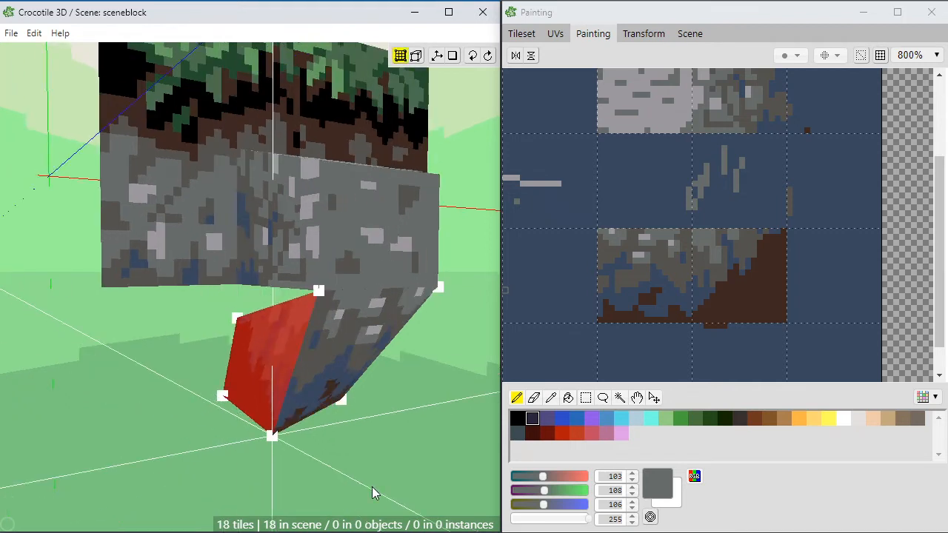
click(372, 486)
click(237, 319)
key(w)
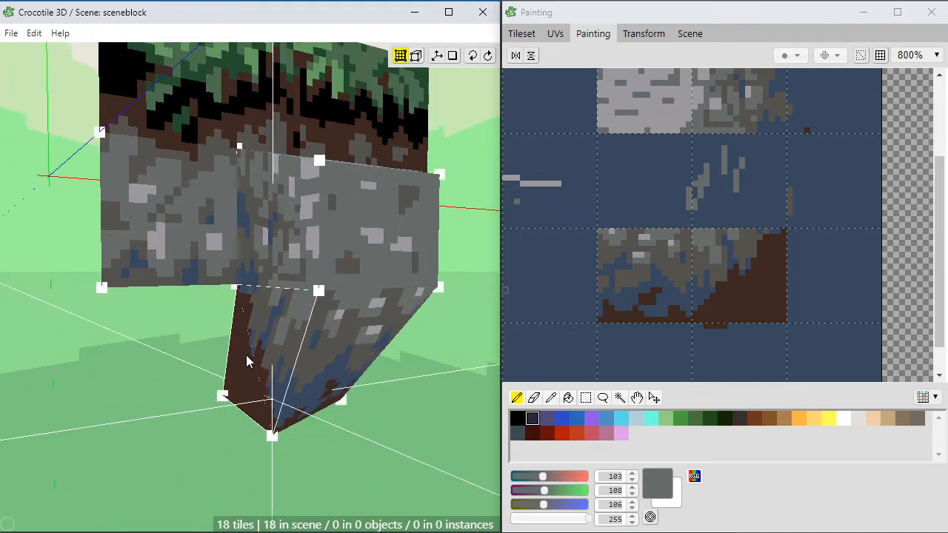
Step: Reposition the side face's free lower vertex behind the underside's front corner, towards the wall
click(223, 395)
right_drag(223, 396, 217, 426)
drag(196, 398, 234, 440)
key(a)
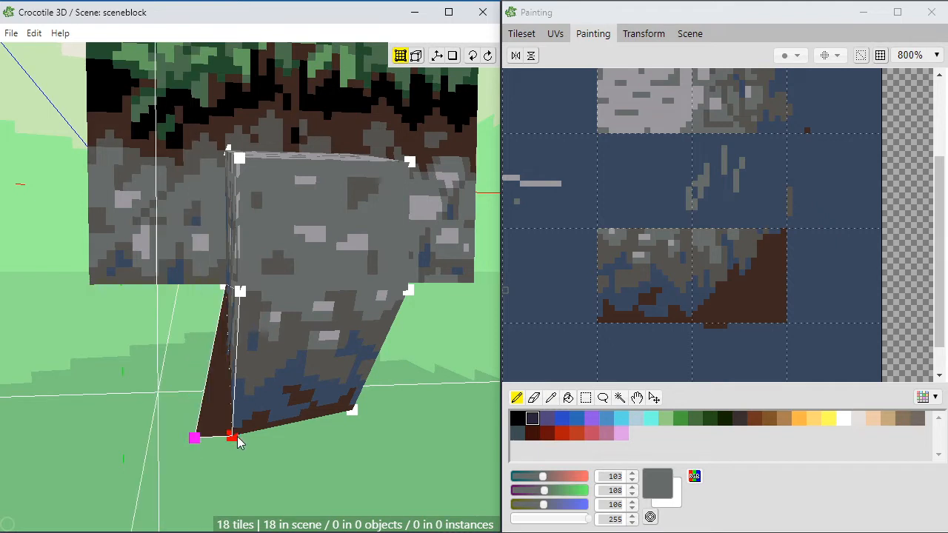
key(space+w)
key(space+w)
key(space+w)
key(space+w)
key(space+w)
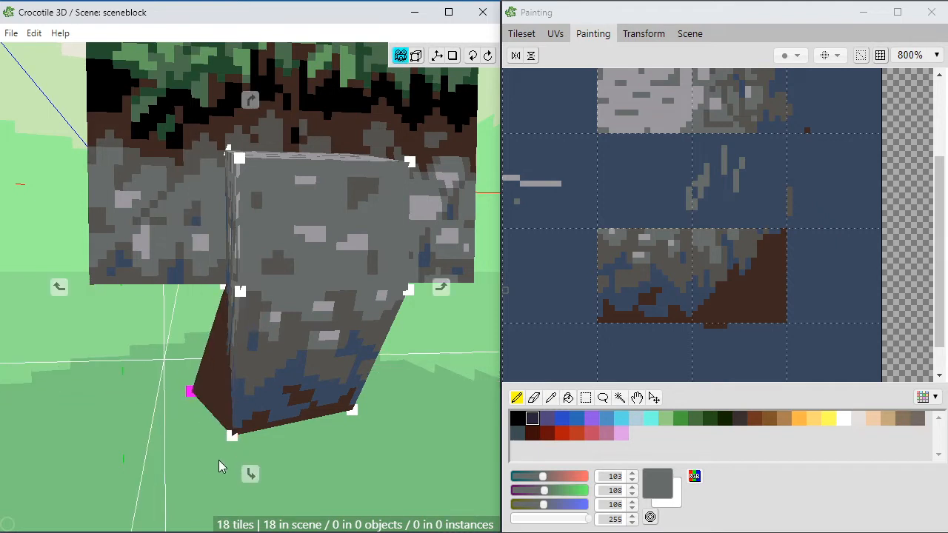
Step: Examine the reshaped side face and the sloping underside from both sides of the protruding block
drag(220, 460, 315, 461)
key(d)
key(d)
key(d)
click(323, 422)
key(space)
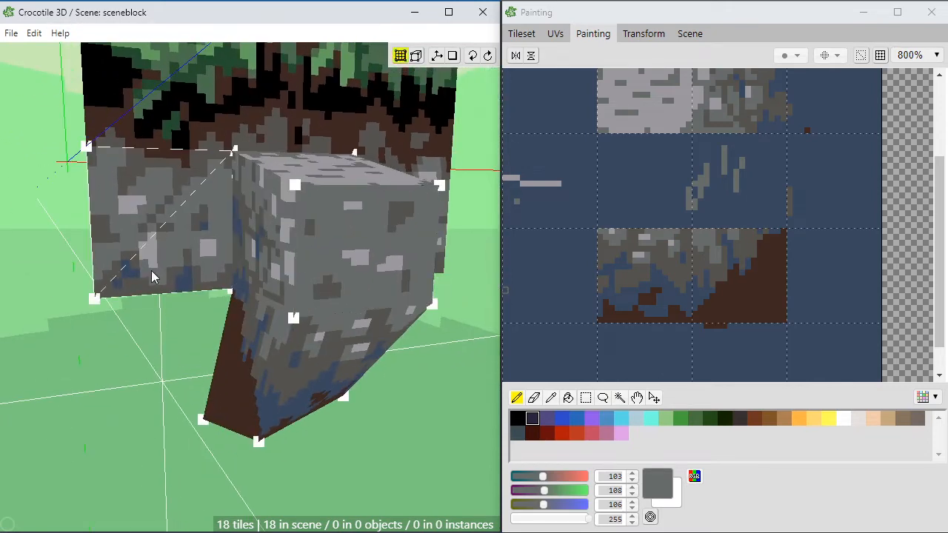
key(space)
drag(168, 362, 311, 370)
scroll(182, 379, down, 5)
key(space)
middle_drag(229, 379, 104, 374)
scroll(182, 379, up, 3)
shift+click(370, 244)
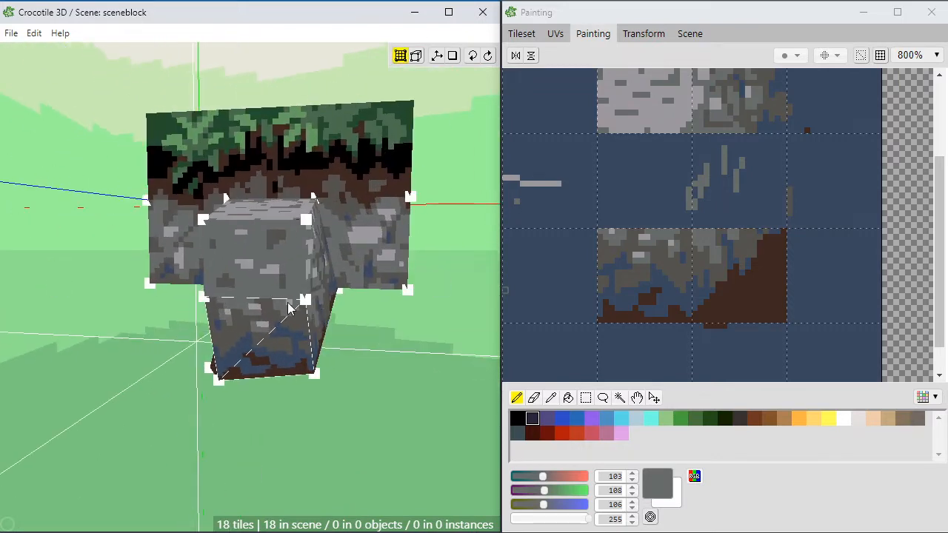
Step: Inspect the whole block from above and from the front, including how the grass edge meets the wall
shift+drag(189, 155, 362, 148)
key(space)
right_drag(285, 250, 286, 325)
drag(280, 244, 166, 239)
scroll(276, 240, up, 1)
key(space)
click(226, 180)
key(space)
key(d)
key(d)
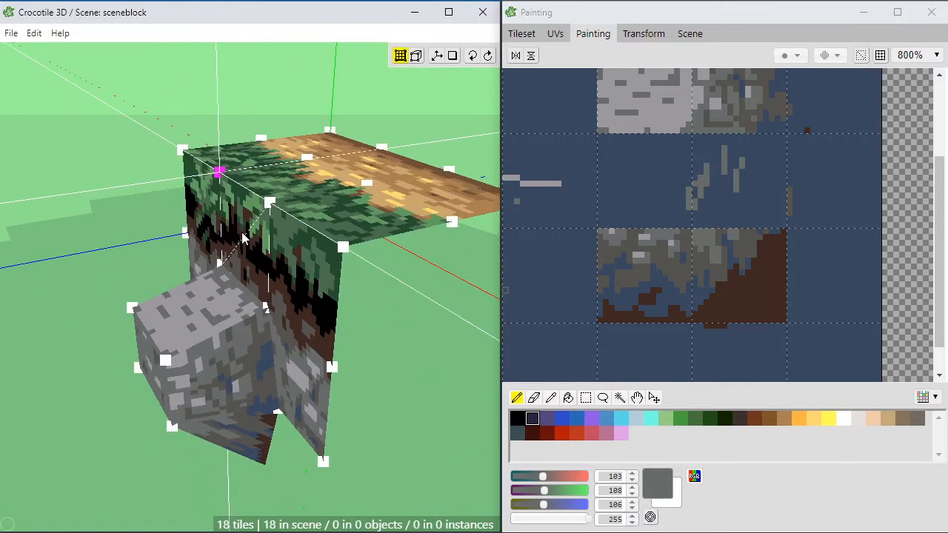
click(240, 242)
key(space)
drag(237, 247, 322, 219)
key(space)
key(space)
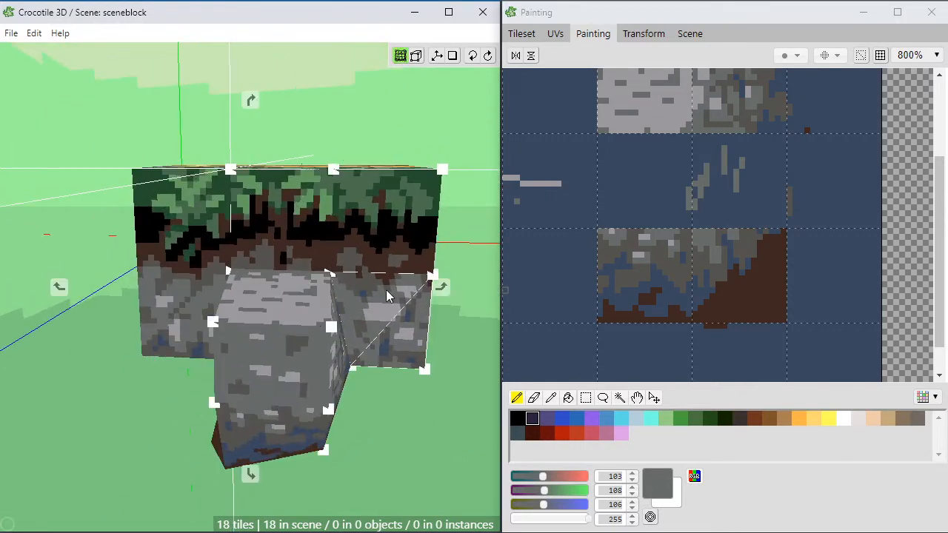
right_drag(429, 268, 373, 282)
key(space)
click(285, 230)
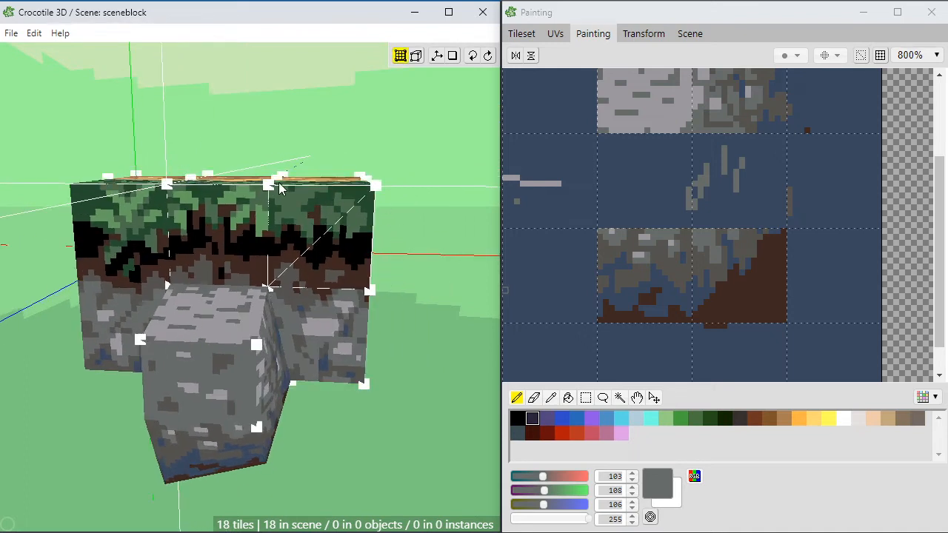
Step: Select a tileset region enclosing all the painted tiles and return to painting
click(639, 185)
key(space)
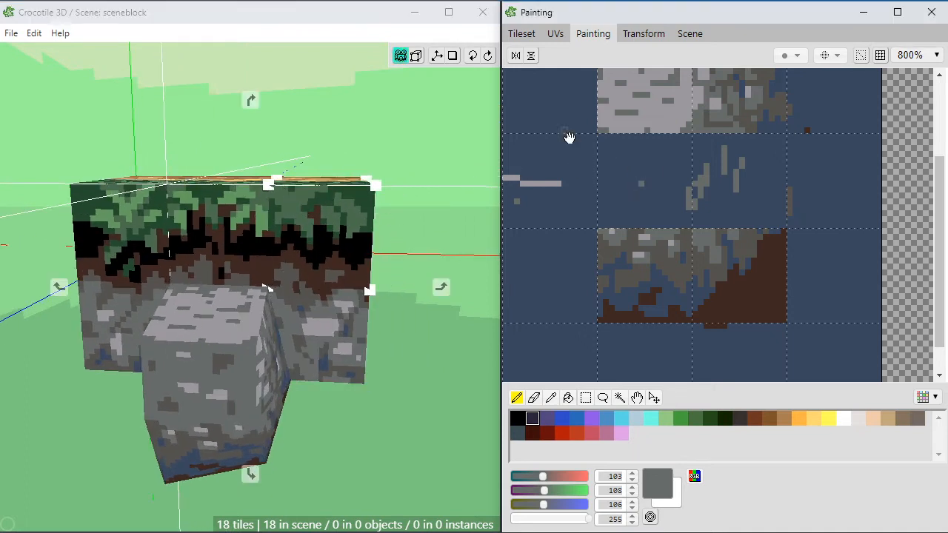
drag(667, 153, 707, 260)
click(527, 34)
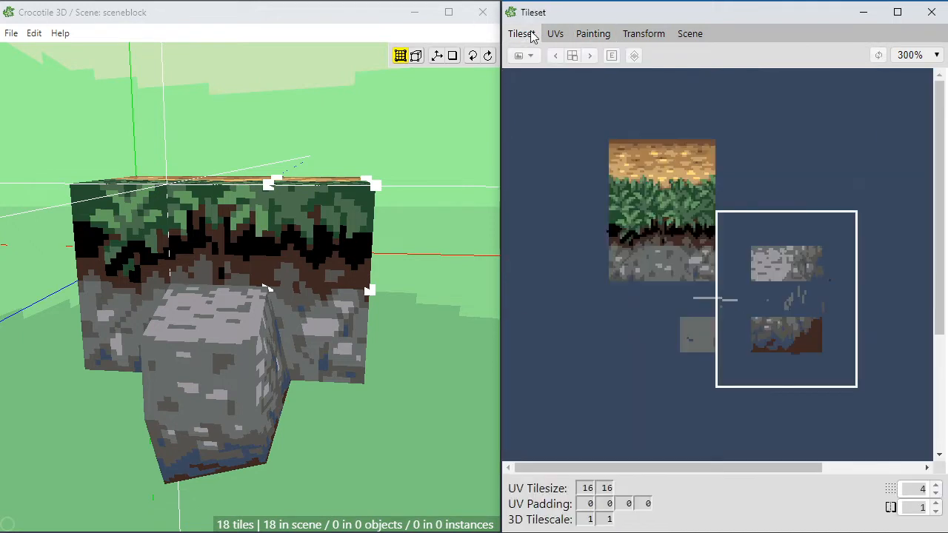
drag(538, 105, 857, 370)
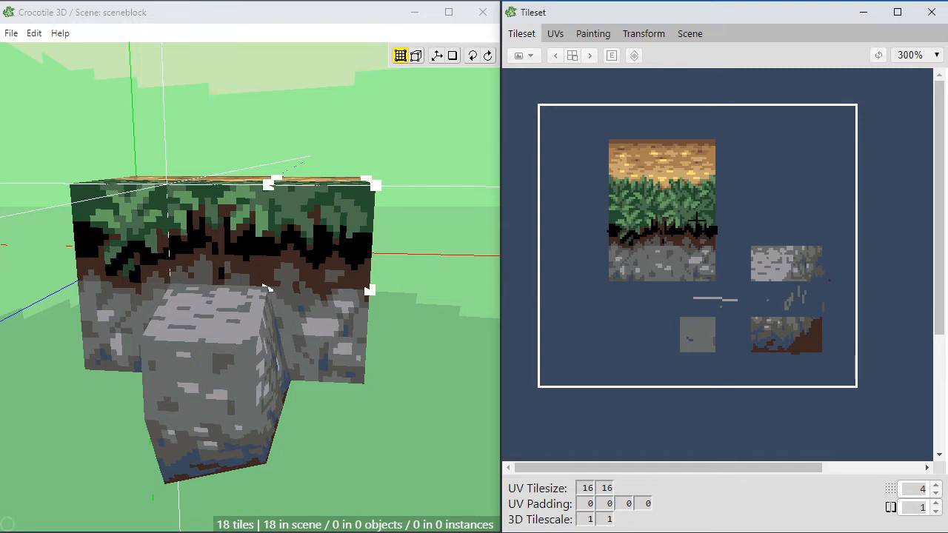
click(594, 33)
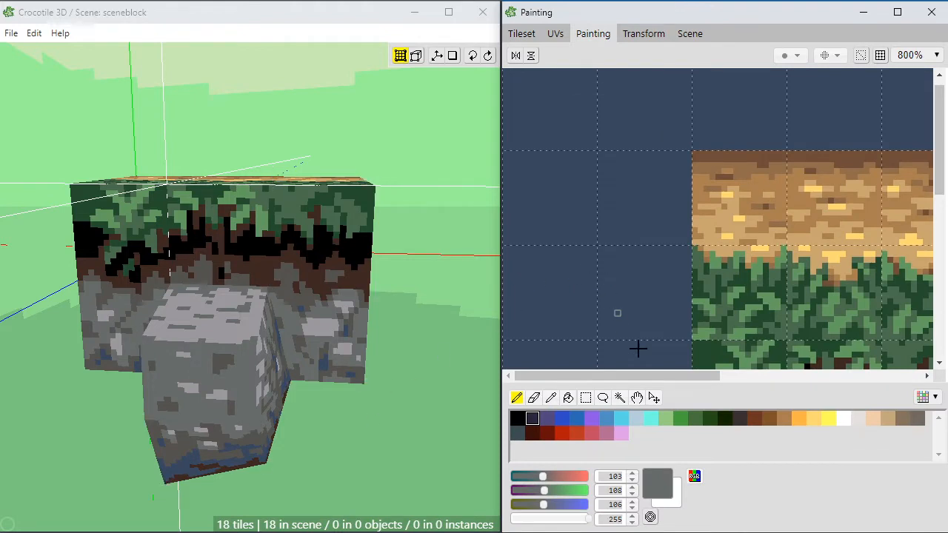
Step: Sample the light green (99, 158, 96) and paint grass blades along the rightmost grass tile's lower edge
drag(666, 376, 746, 378)
key(space)
mouse_move(744, 344)
mouse_down()
mouse_move(740, 273)
mouse_move(764, 229)
mouse_up()
key(e)
key(b)
alt+click(749, 226)
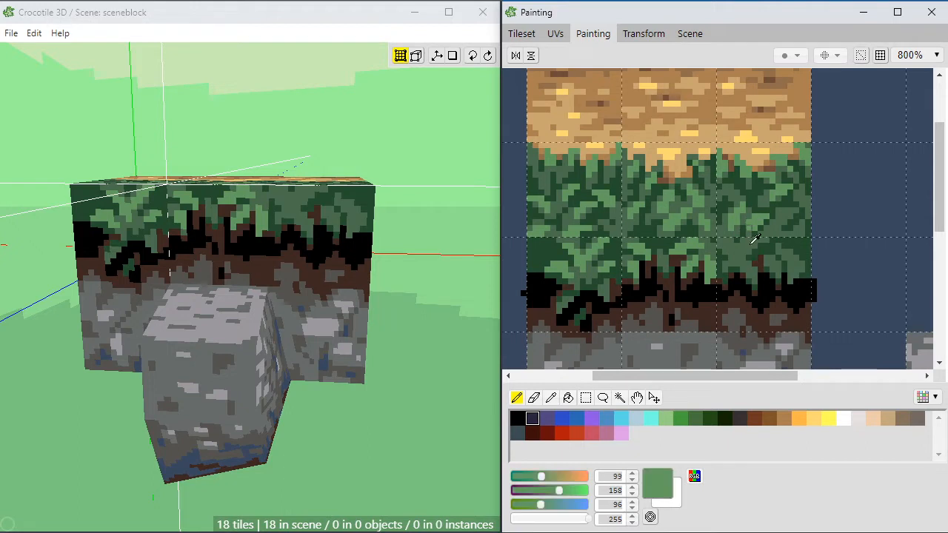
click(753, 274)
click(793, 273)
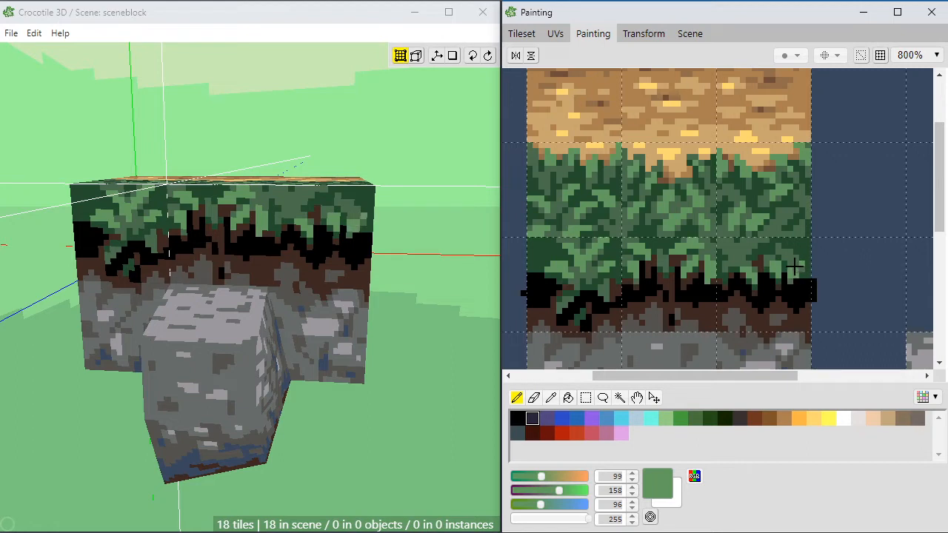
click(796, 270)
click(754, 247)
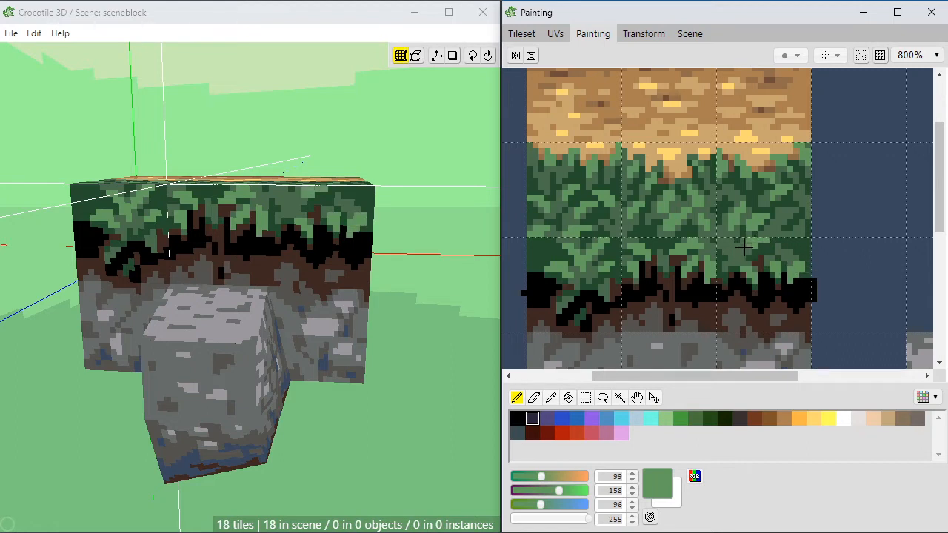
click(725, 270)
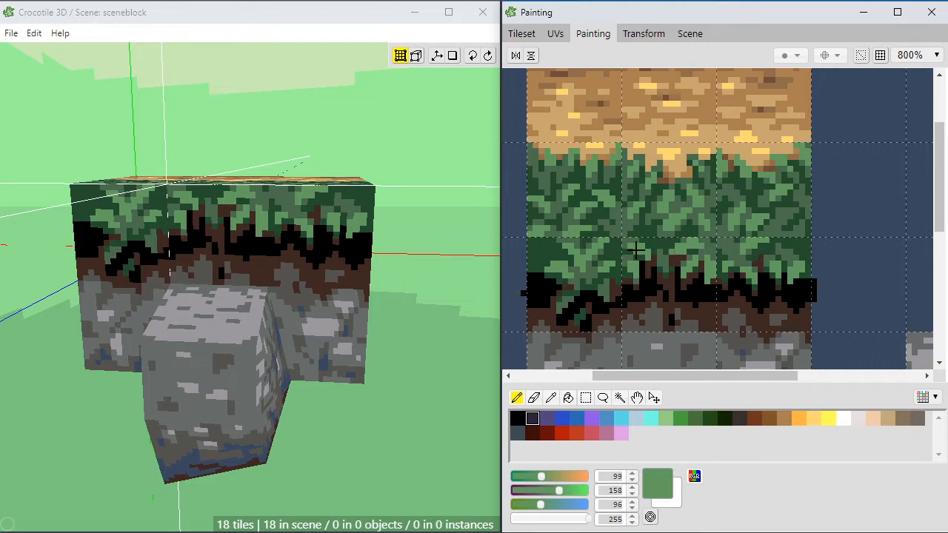
Step: Sample the medium green (75, 109, 77) and add grass pixels at the leftmost tile's outer lower edge
right_click(571, 257)
mouse_move(533, 254)
mouse_down()
mouse_move(546, 254)
mouse_move(534, 257)
mouse_up()
click(529, 262)
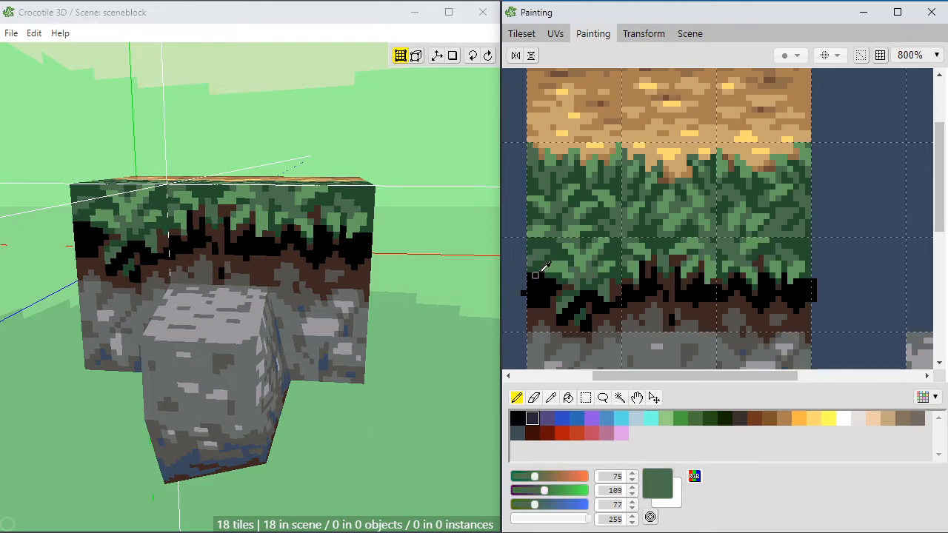
Step: Sample the dark brown (62, 40, 33) and paint soil gaps between the grass blades above the black band
right_click(572, 277)
right_click(573, 287)
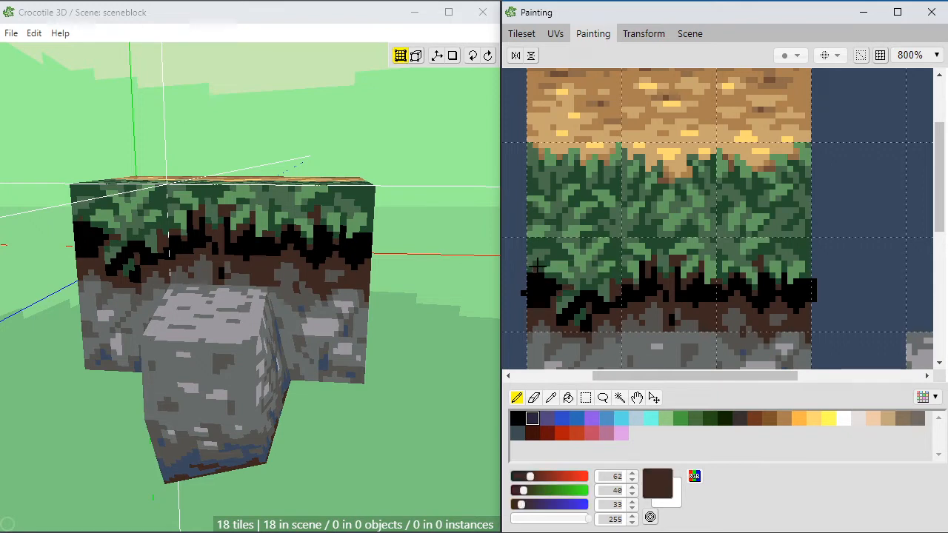
mouse_move(538, 266)
mouse_down()
mouse_move(551, 256)
mouse_move(528, 242)
mouse_up()
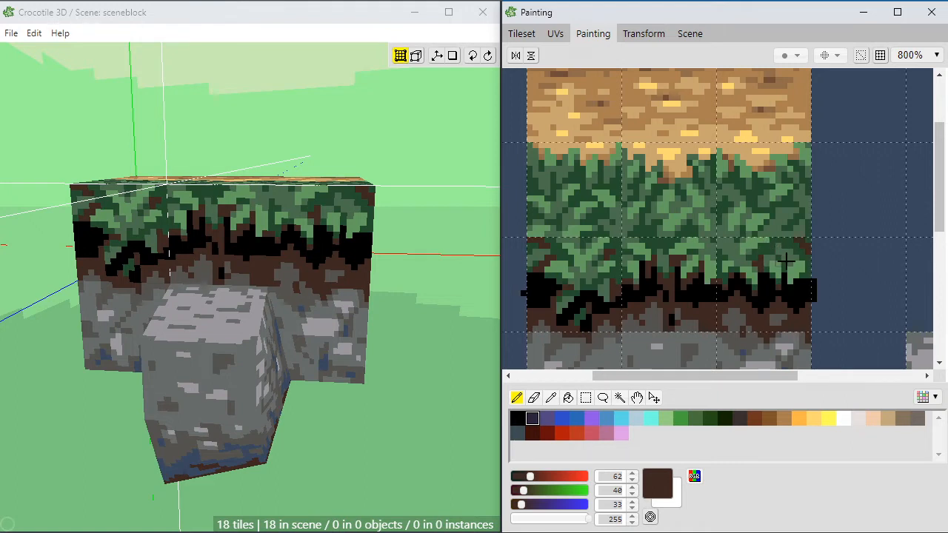
drag(644, 271, 682, 267)
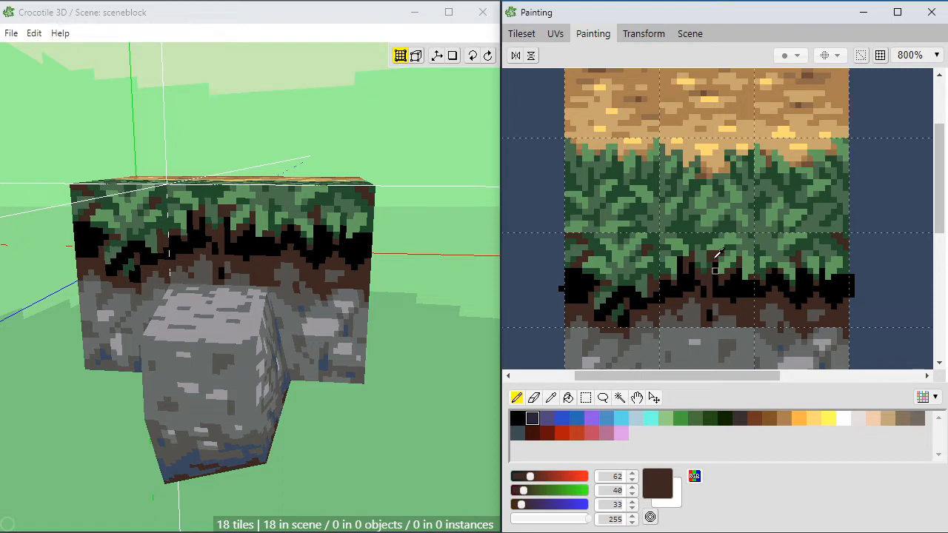
drag(704, 238, 709, 236)
right_click(702, 232)
right_click(711, 237)
key(space)
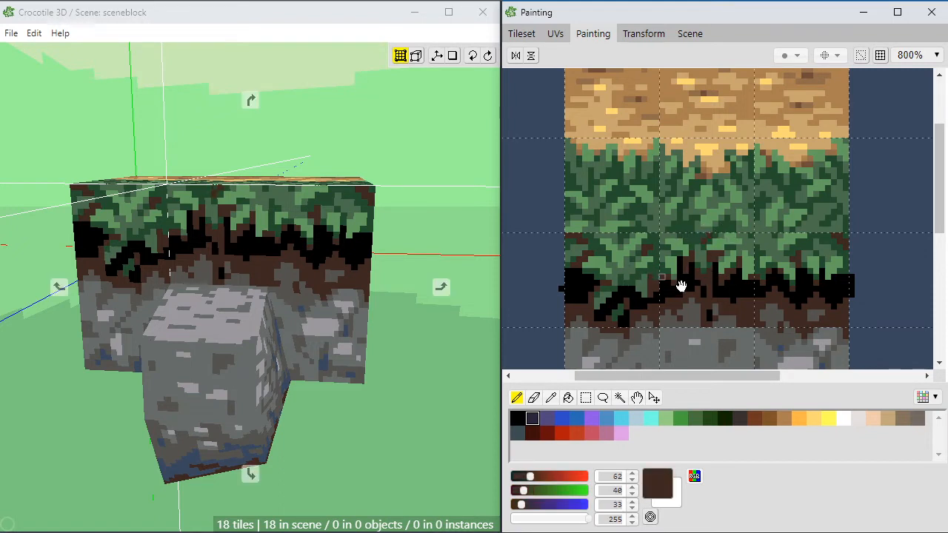
mouse_move(679, 300)
mouse_down()
mouse_move(614, 284)
mouse_move(646, 287)
mouse_up()
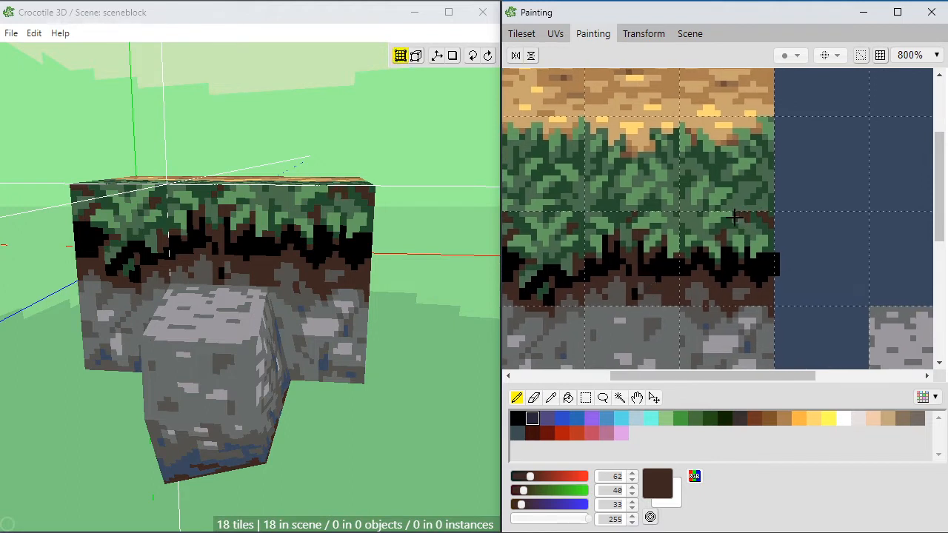
Step: Refine the lower grass edge of the rightmost tile with dark green (36, 77, 46) and dark brown pixels
right_click(751, 215)
right_click(737, 214)
right_click(755, 214)
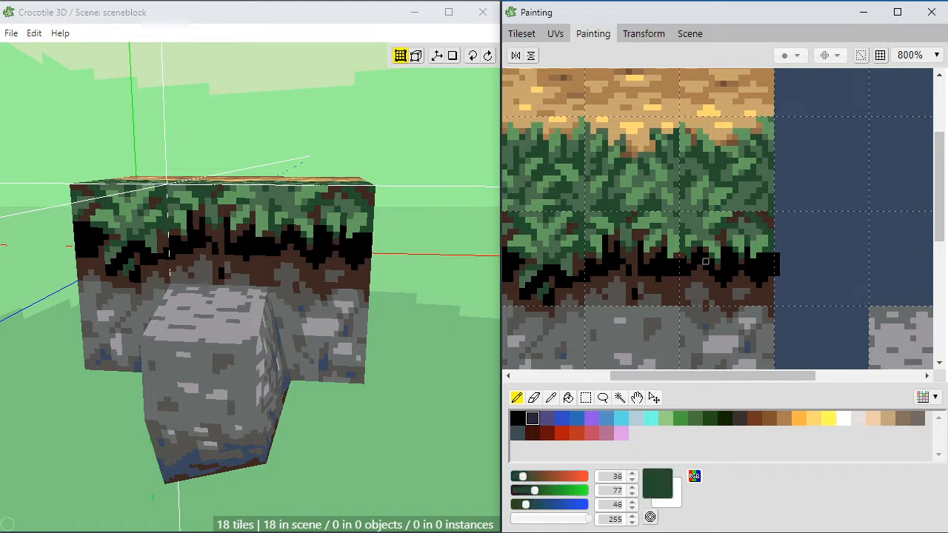
key(space)
drag(618, 278, 699, 268)
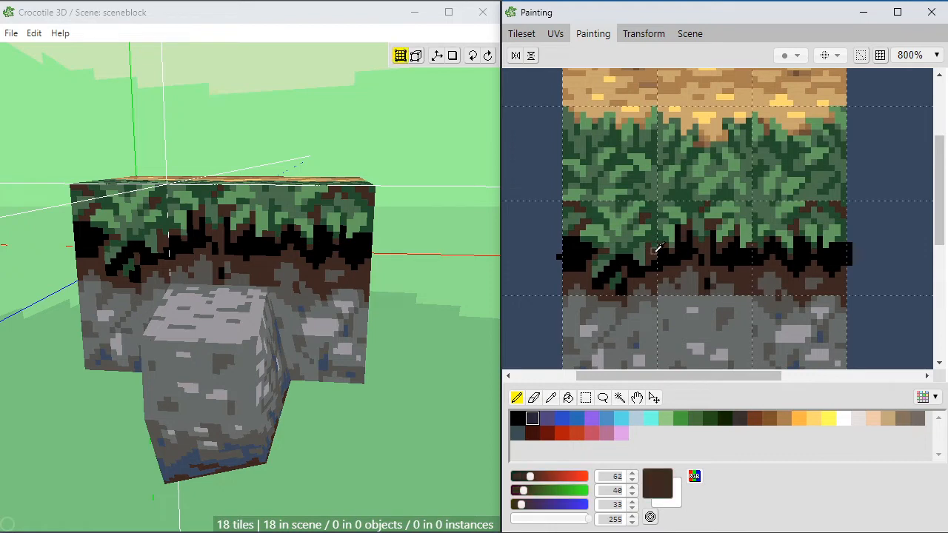
right_click(653, 247)
key(space)
drag(353, 355, 348, 353)
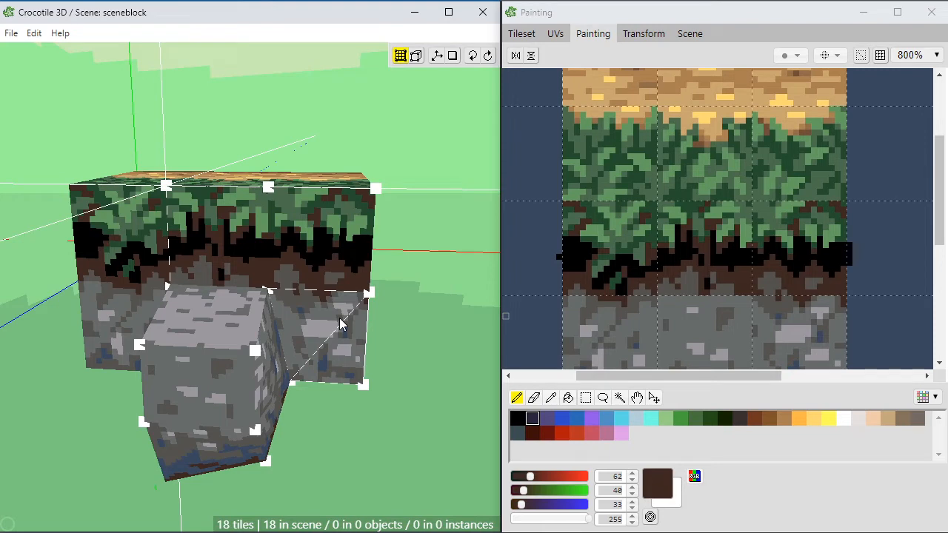
Step: Sample black and paint a small dark hole in the soil band at the centre tile's right edge
key(space)
drag(322, 319, 300, 297)
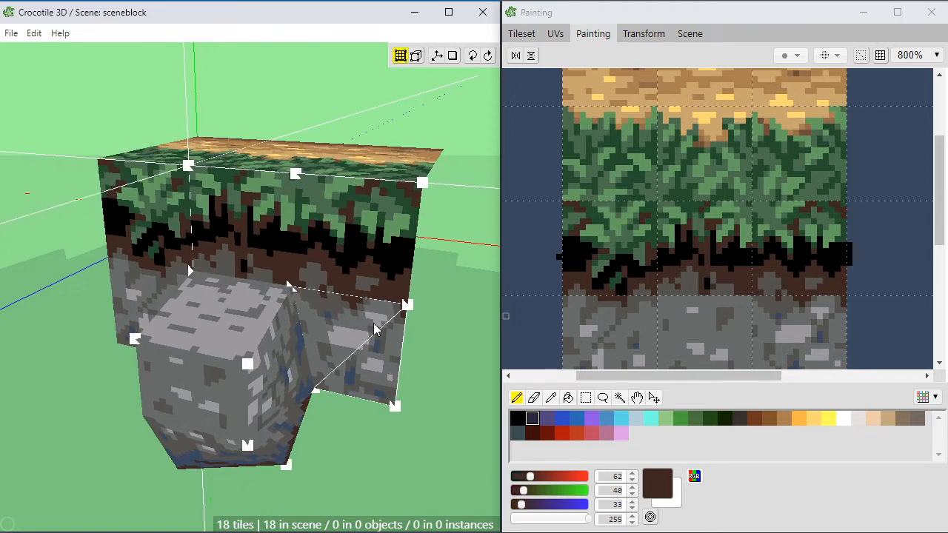
click(879, 293)
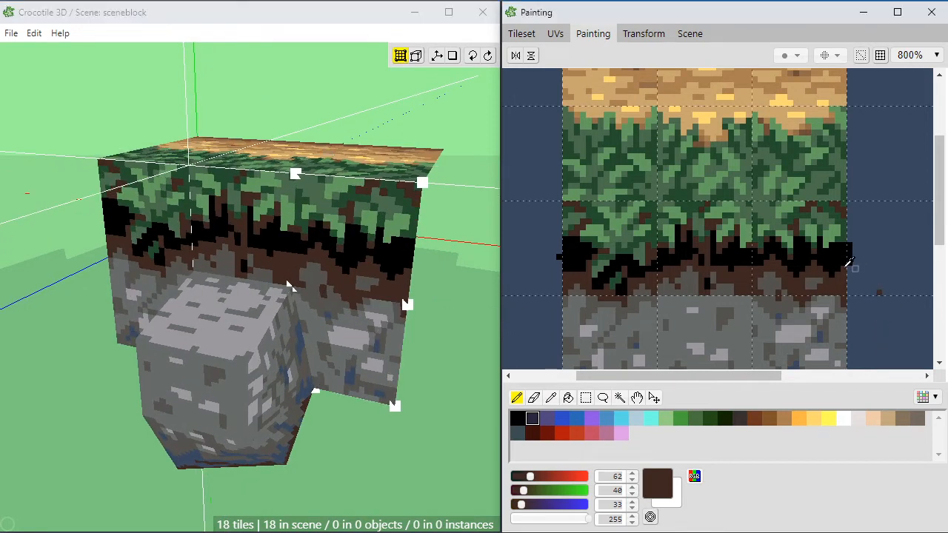
alt+click(830, 264)
click(748, 285)
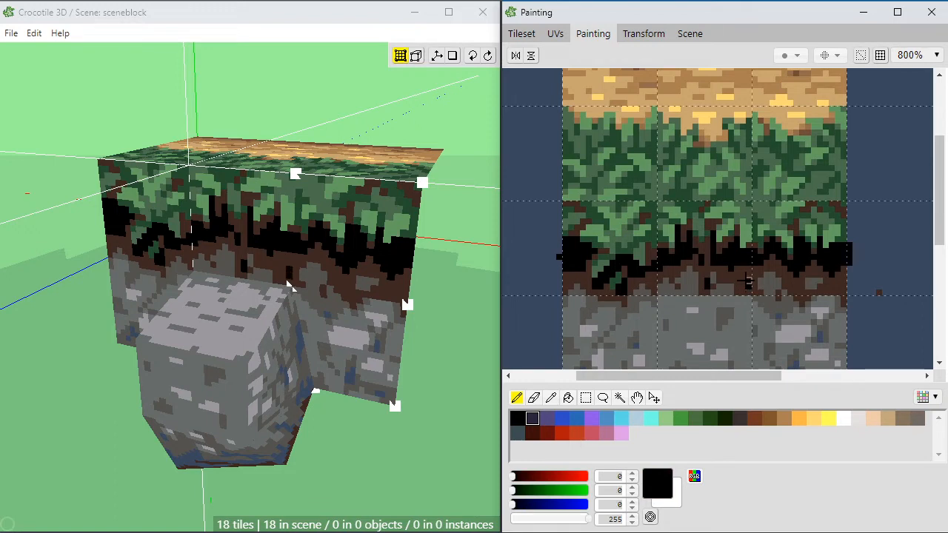
alt+click(781, 315)
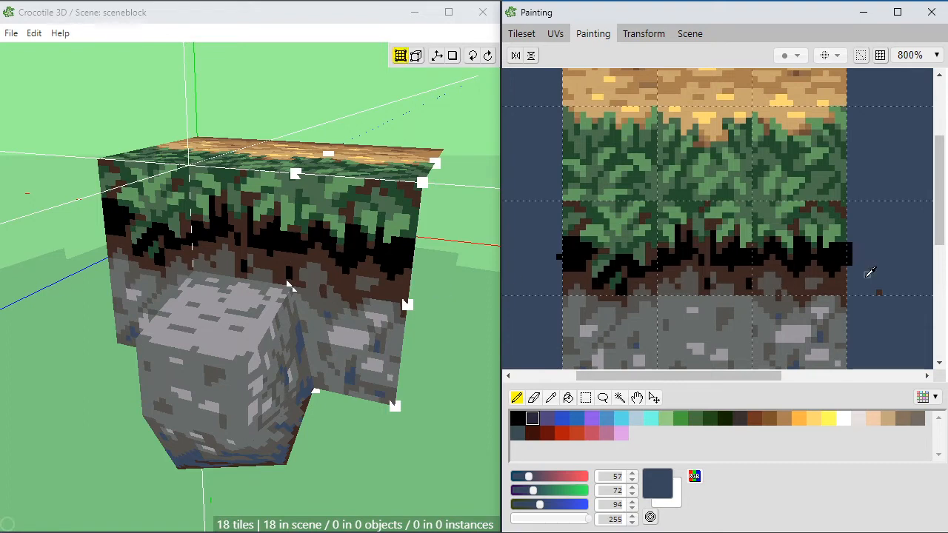
Step: Examine the textured block from the front, side and above, comparing its faces with the painted stone and soil tiles
key(space)
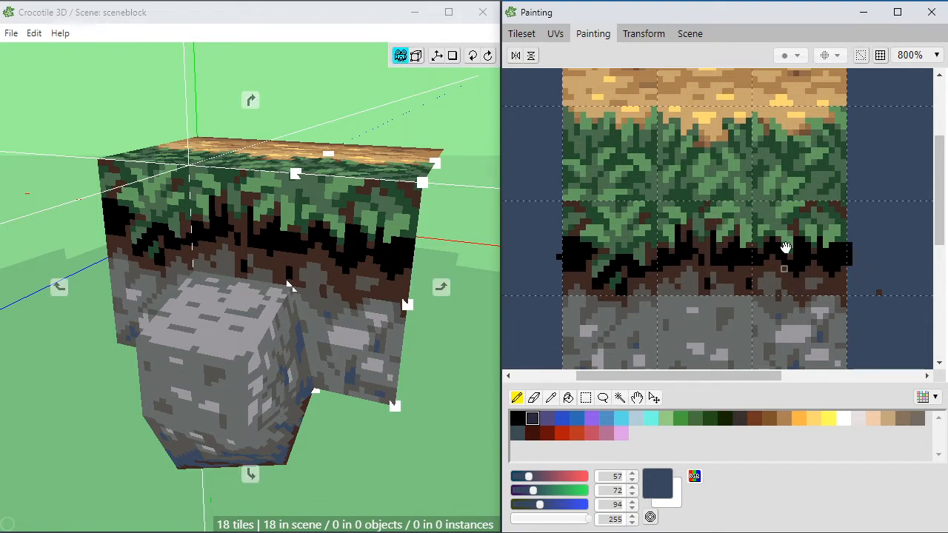
scroll(795, 318, down, 1)
scroll(795, 318, up, 1)
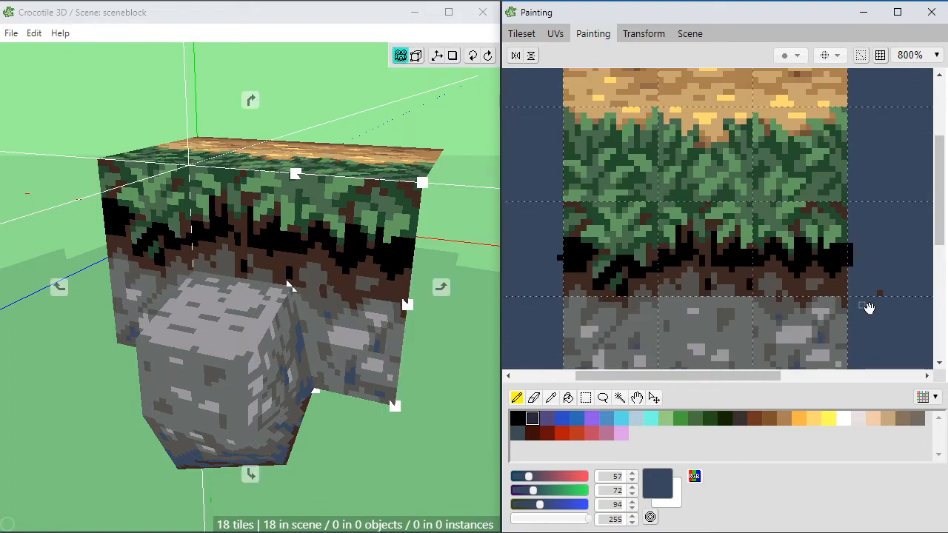
mouse_move(867, 307)
middle_down()
mouse_move(834, 214)
mouse_move(848, 225)
middle_up()
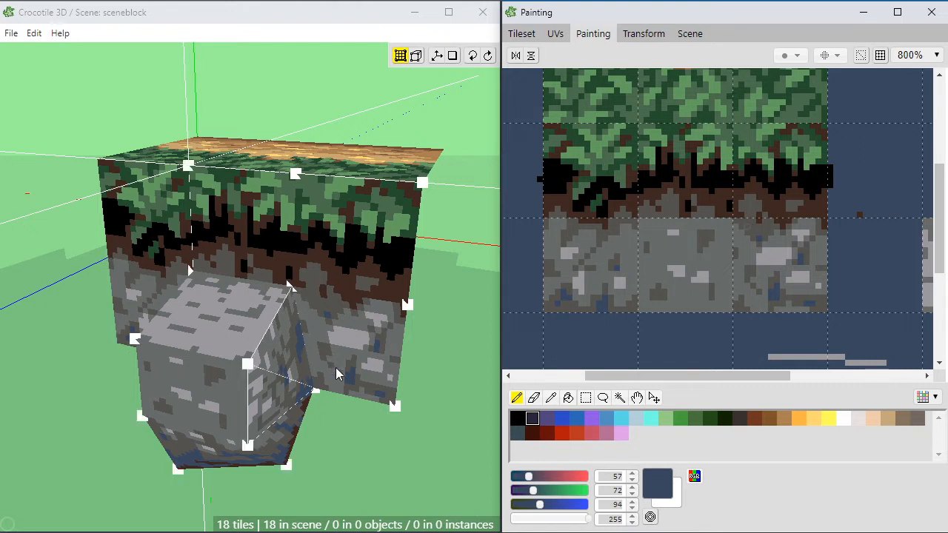
scroll(722, 332, down, 3)
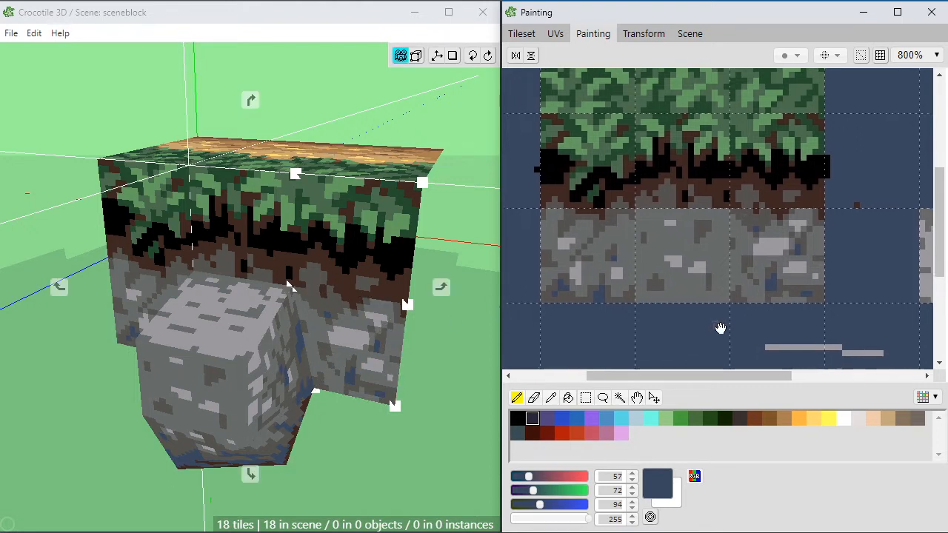
key(space)
drag(682, 324, 705, 304)
key(space)
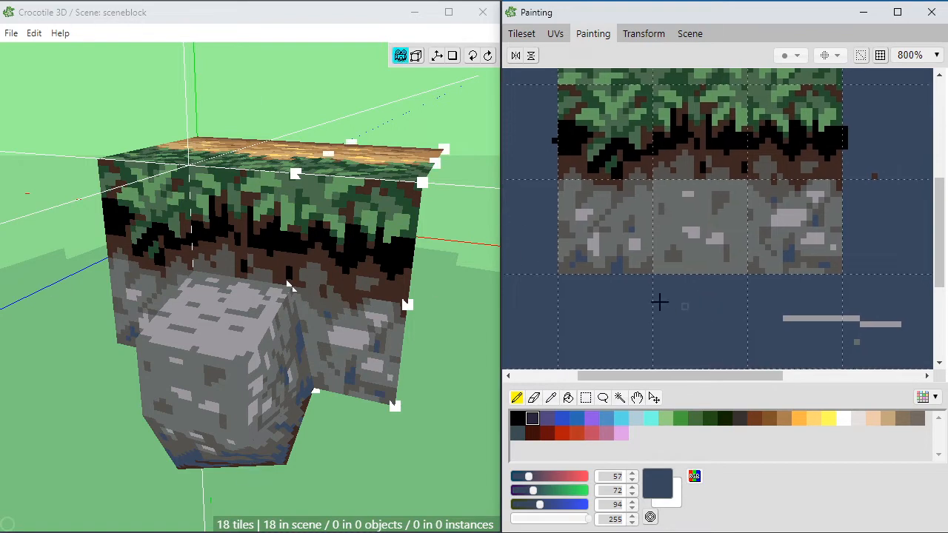
click(472, 305)
key(space)
drag(449, 306, 400, 321)
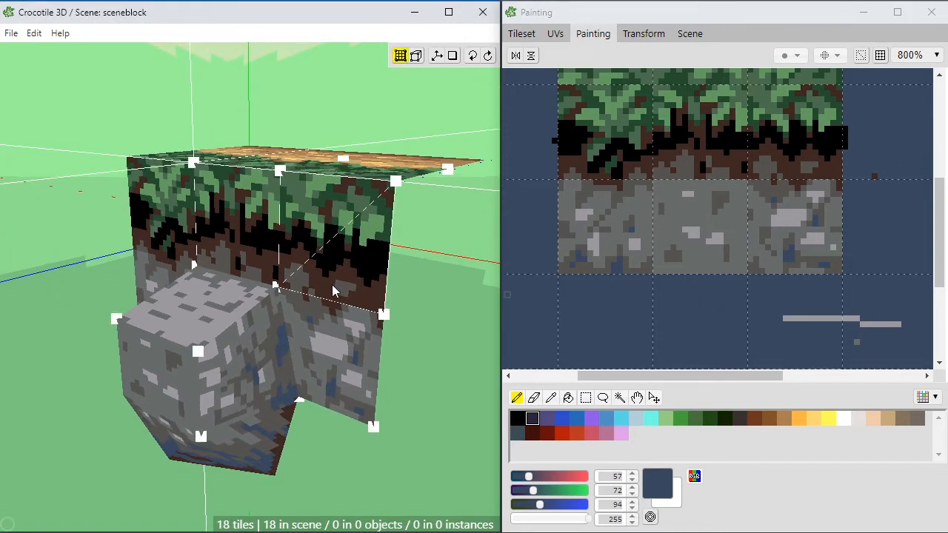
key(space)
drag(331, 284, 310, 273)
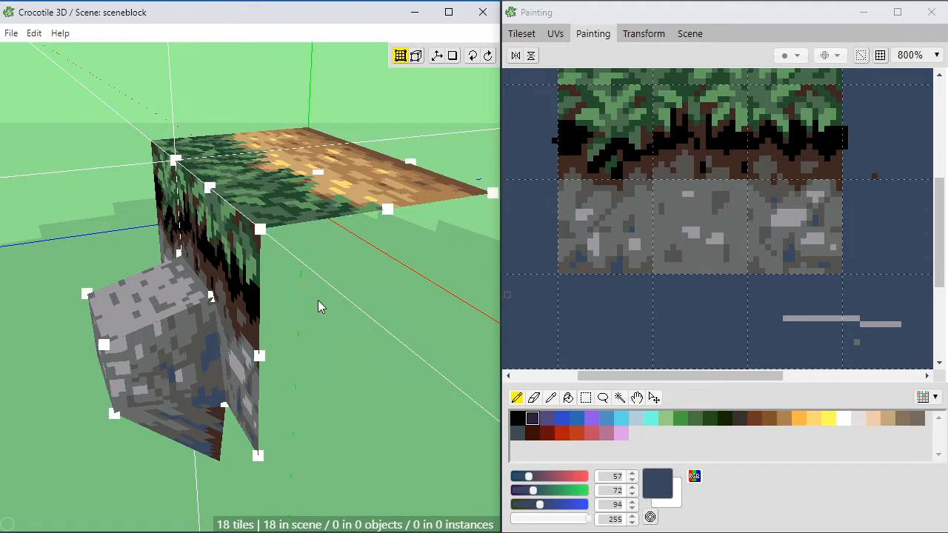
scroll(319, 301, down, 1)
scroll(309, 296, down, 1)
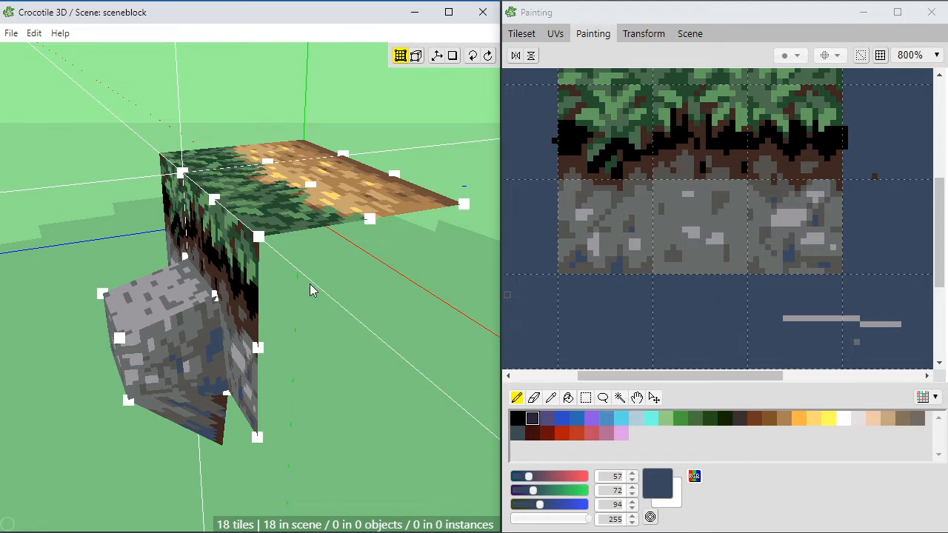
key(space)
drag(302, 284, 437, 296)
right_drag(318, 305, 268, 287)
drag(269, 290, 274, 323)
key(space)
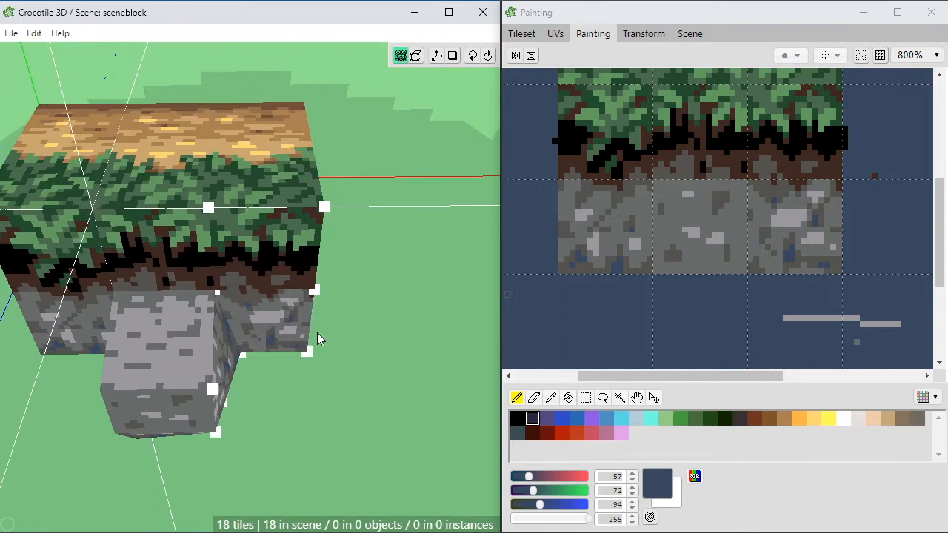
scroll(329, 345, up, 1)
key(space)
mouse_move(314, 374)
middle_down()
mouse_move(349, 387)
mouse_move(337, 363)
mouse_move(334, 379)
mouse_move(329, 367)
middle_up()
mouse_move(245, 287)
middle_down()
mouse_move(304, 282)
mouse_move(239, 275)
mouse_move(334, 387)
mouse_move(313, 385)
mouse_move(298, 358)
mouse_move(334, 278)
middle_up()
middle_drag(348, 329, 303, 342)
scroll(335, 312, down, 1)
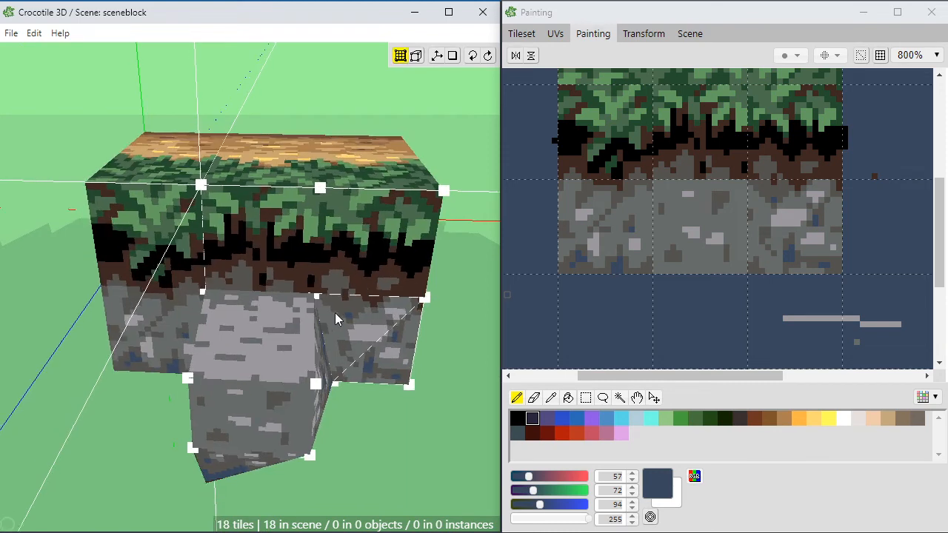
middle_drag(335, 313, 340, 314)
middle_drag(380, 352, 379, 347)
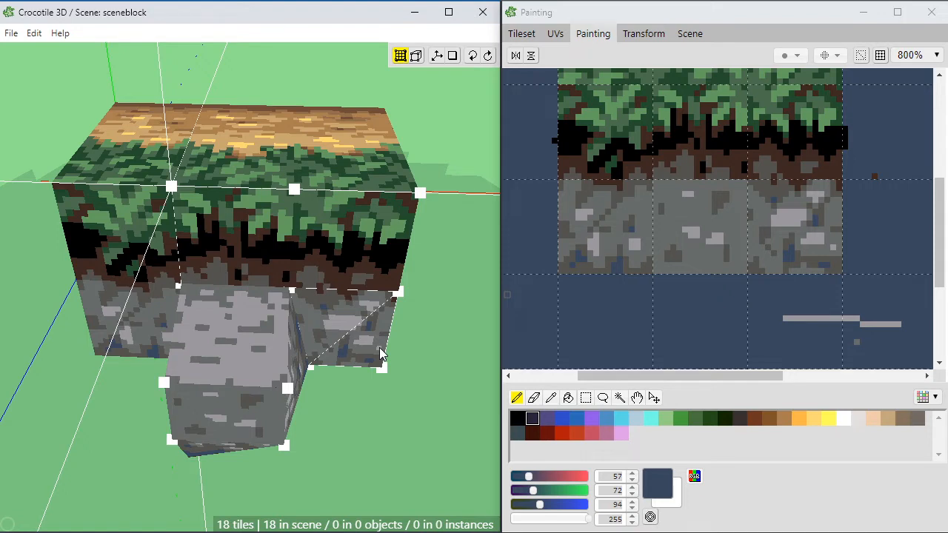
key(space)
right_drag(397, 284, 400, 324)
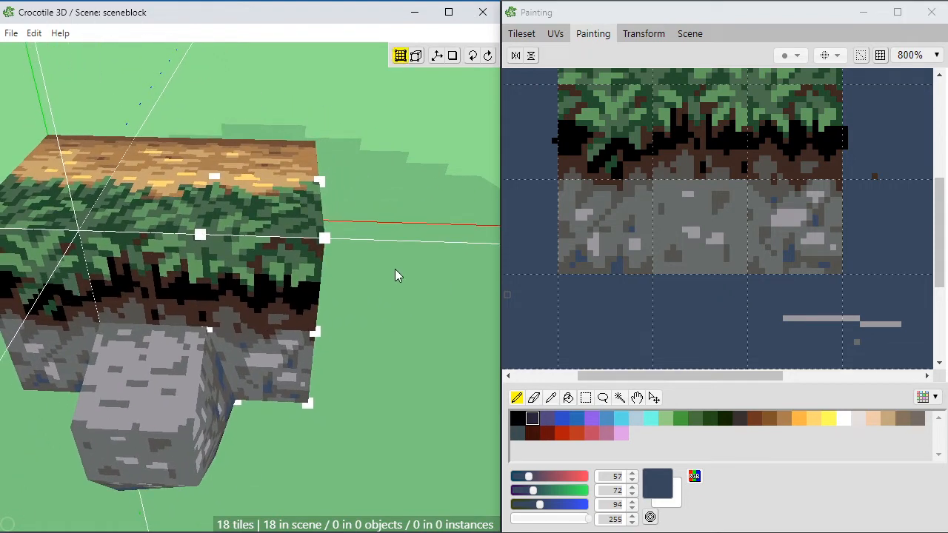
Step: Examine the block's open right end and the empty tileset area beside the painted grass and stone tiles
drag(696, 377, 761, 377)
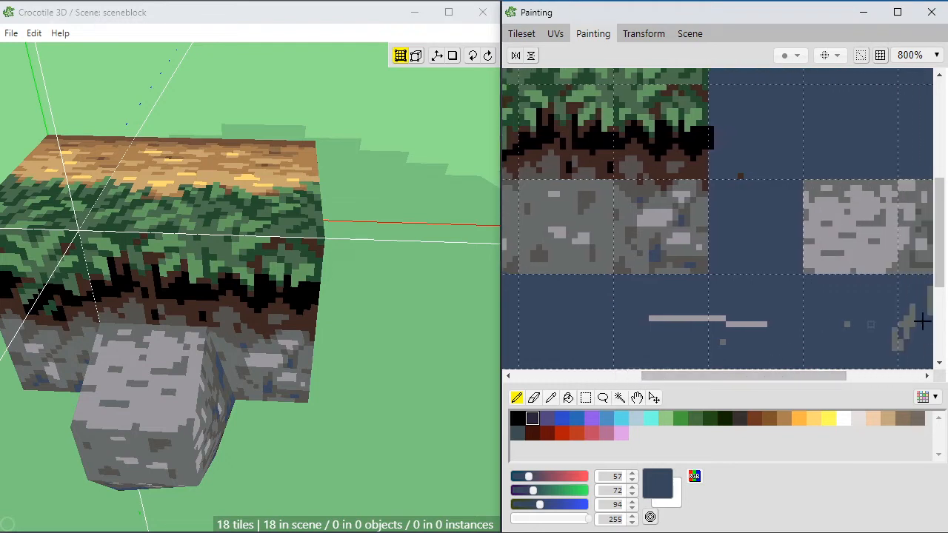
drag(941, 259, 942, 207)
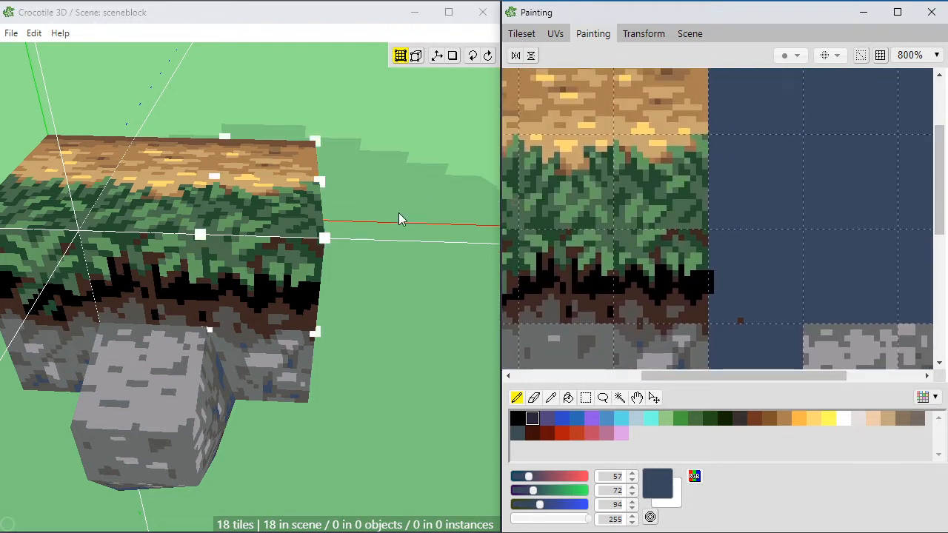
key(space)
drag(399, 213, 377, 205)
drag(379, 255, 371, 270)
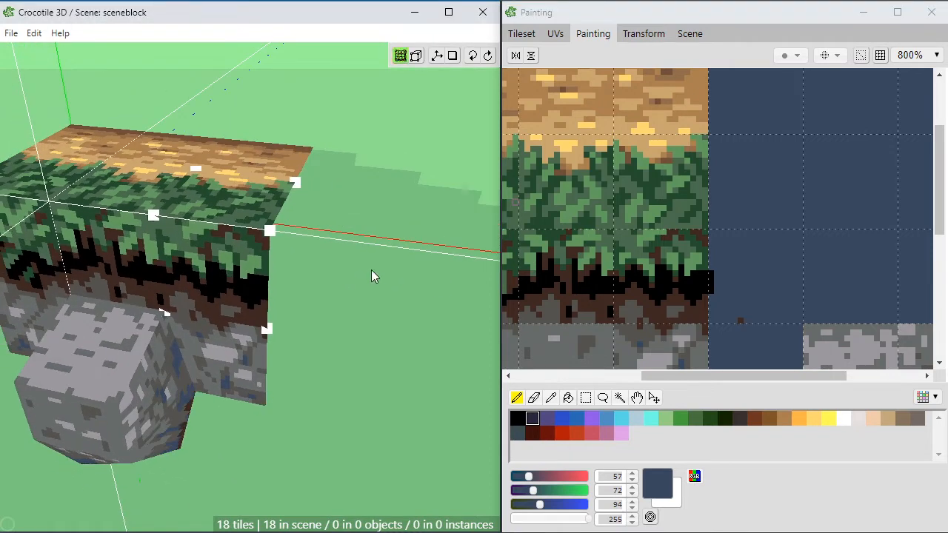
right_drag(370, 218, 338, 250)
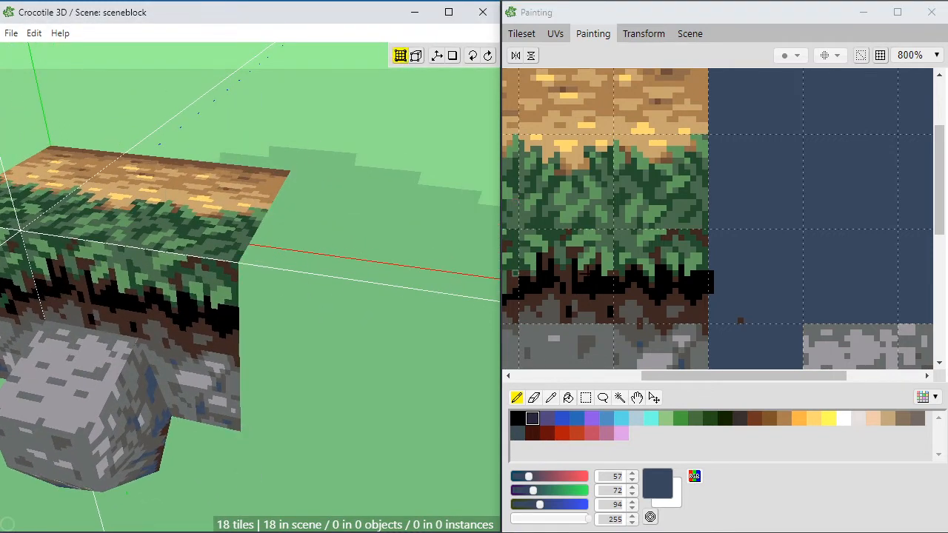
scroll(659, 129, down, 3)
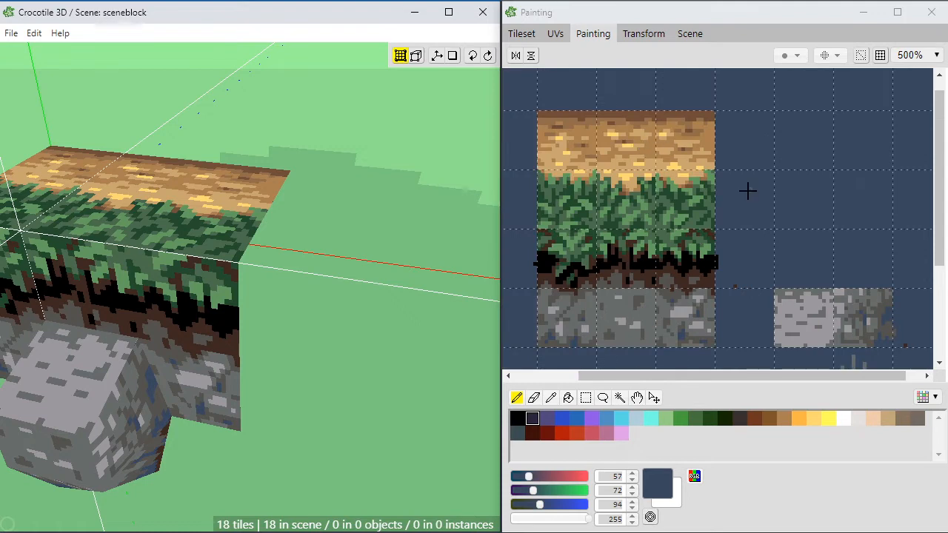
scroll(747, 191, down, 2)
scroll(747, 191, up, 1)
key(space)
drag(768, 170, 726, 243)
scroll(785, 197, up, 2)
key(space)
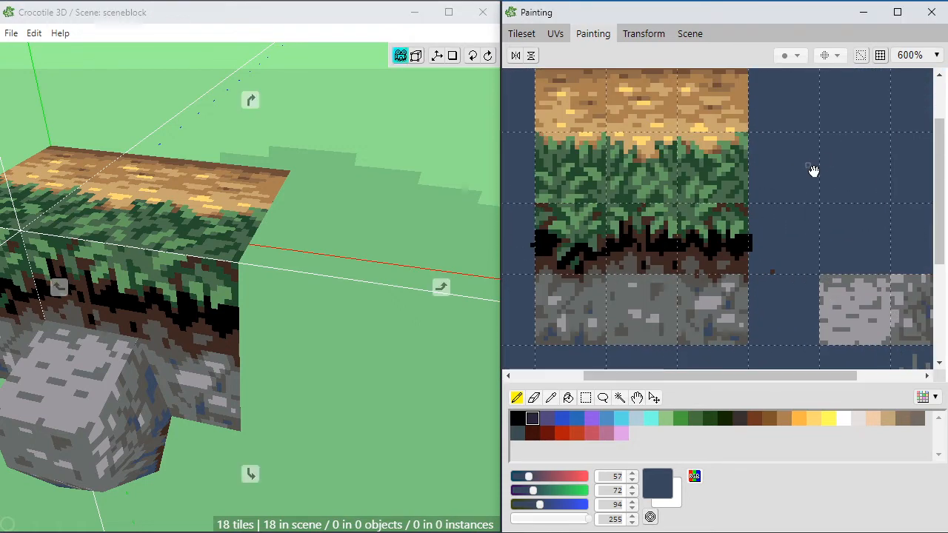
key(space)
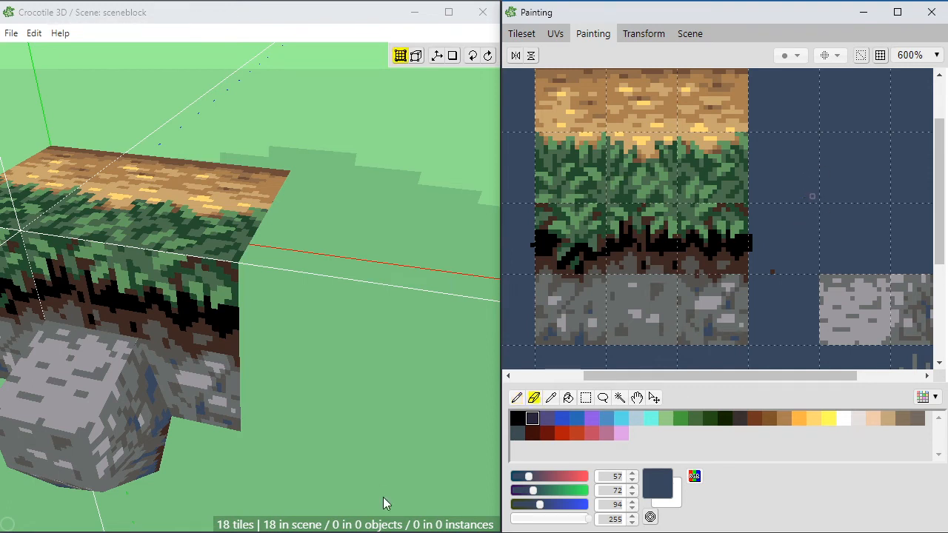
Step: Sample the dark brown (62, 40, 33), select an empty two-by-two tile area above the separate stone tiles, and fill it
alt+click(739, 265)
click(772, 271)
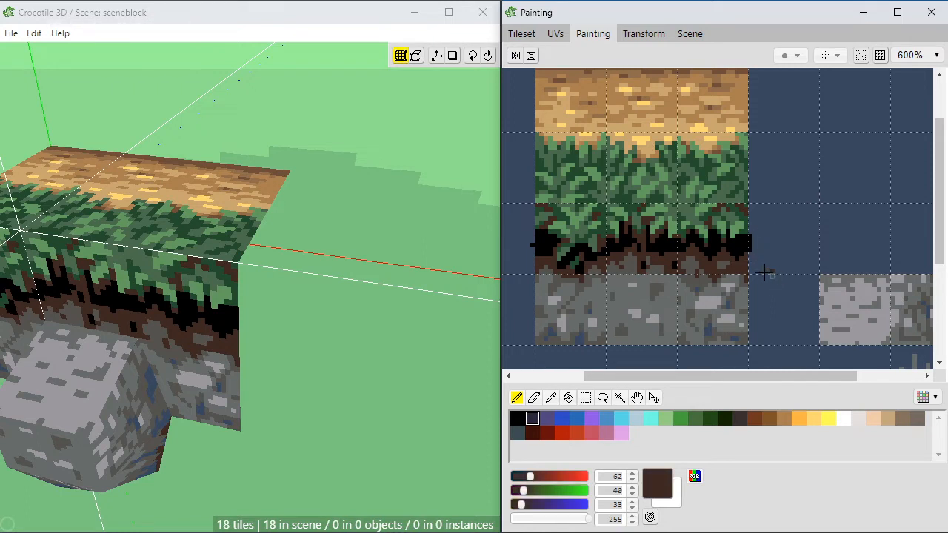
key(space)
drag(713, 285, 796, 295)
drag(684, 280, 638, 279)
drag(787, 281, 682, 307)
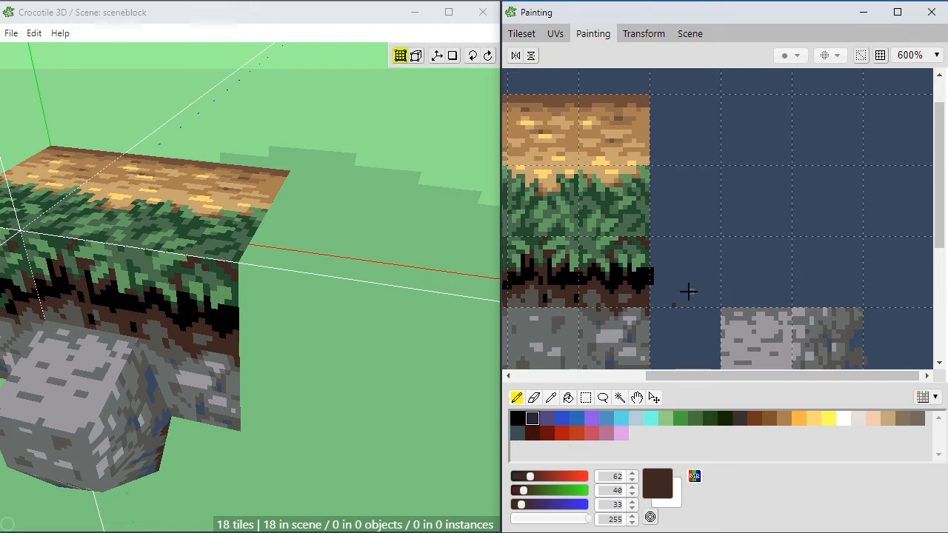
key(m)
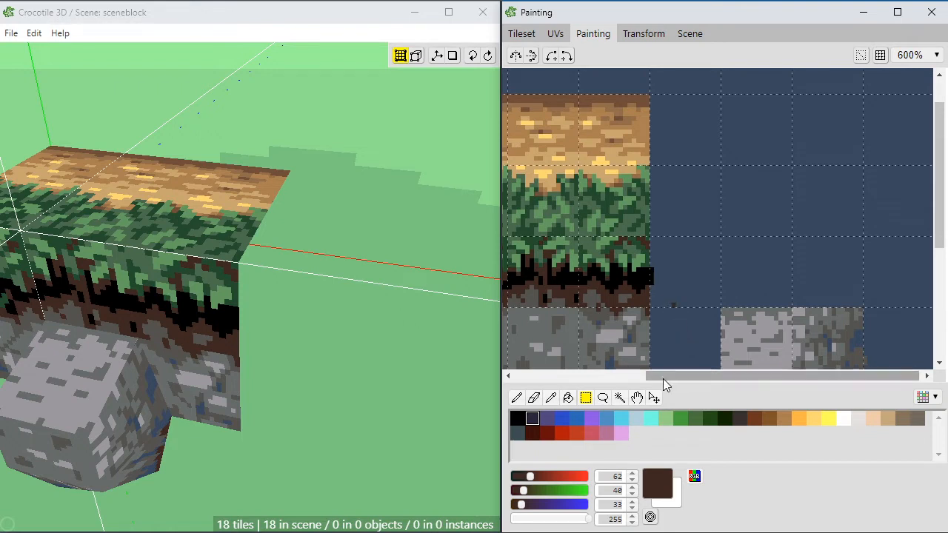
drag(662, 378, 693, 376)
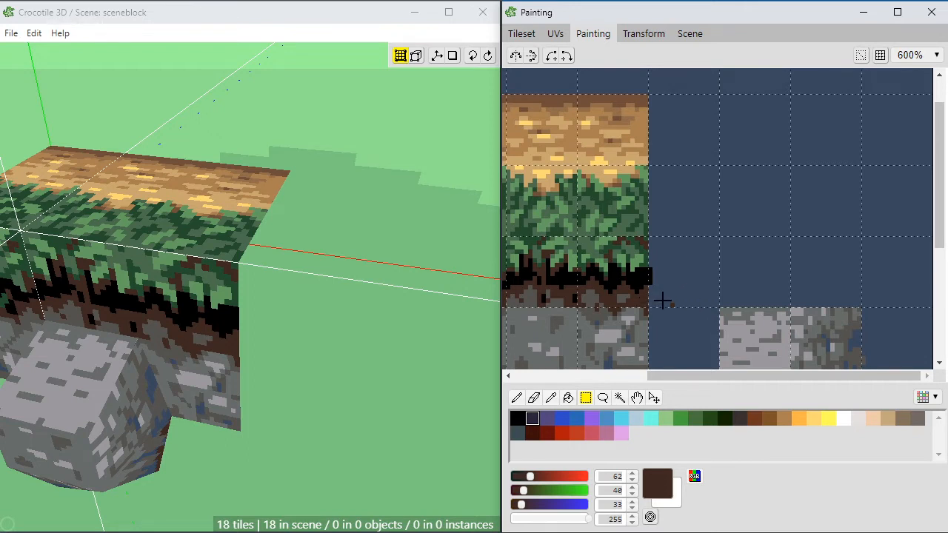
key(p)
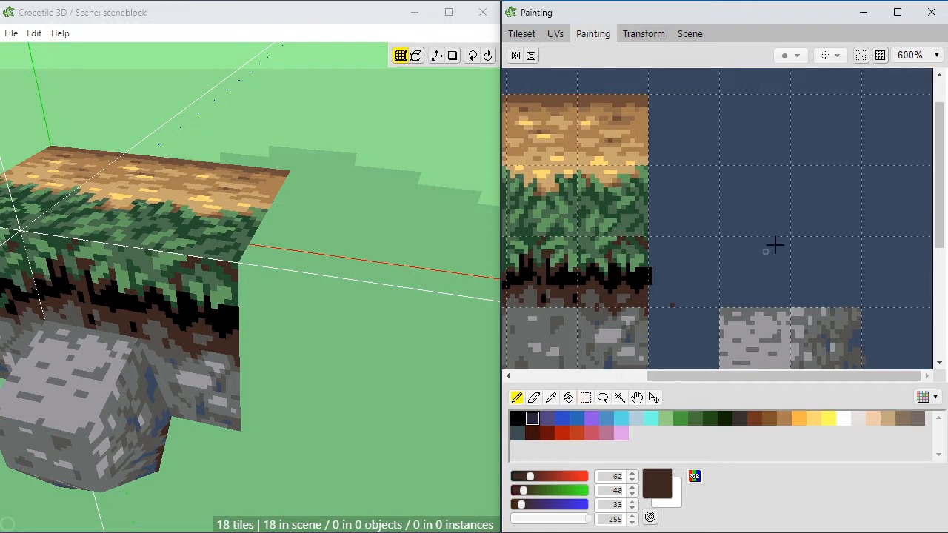
key(m)
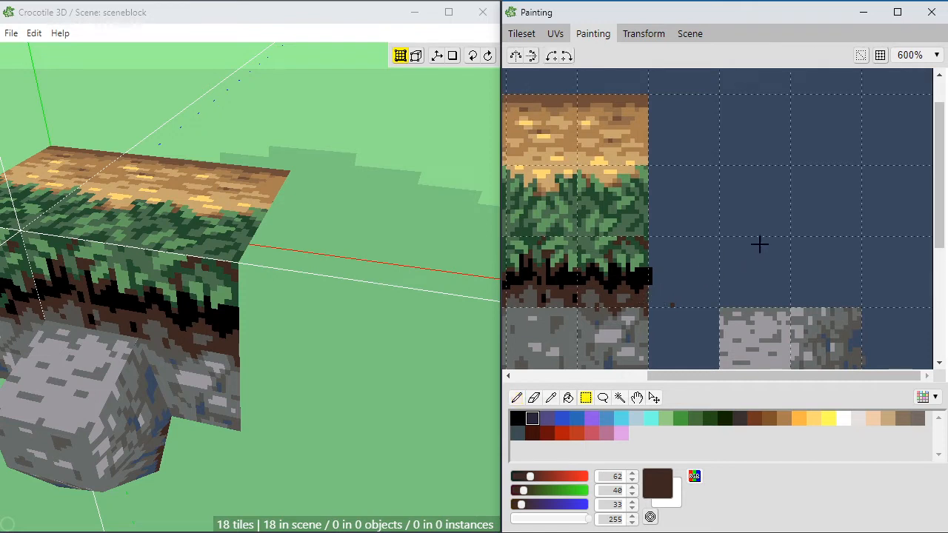
key(space)
drag(699, 255, 768, 211)
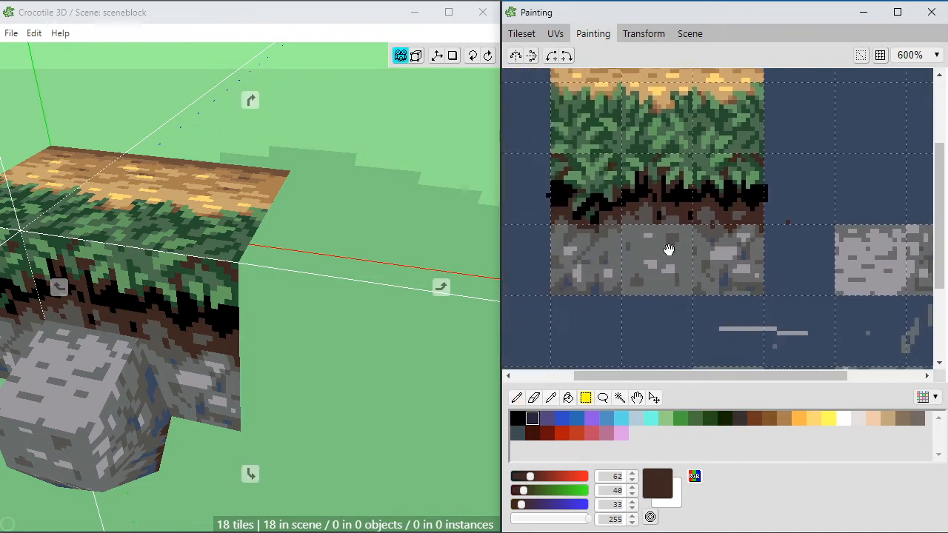
mouse_move(669, 250)
mouse_down()
mouse_move(772, 214)
mouse_move(750, 253)
mouse_move(649, 233)
mouse_move(732, 237)
mouse_up()
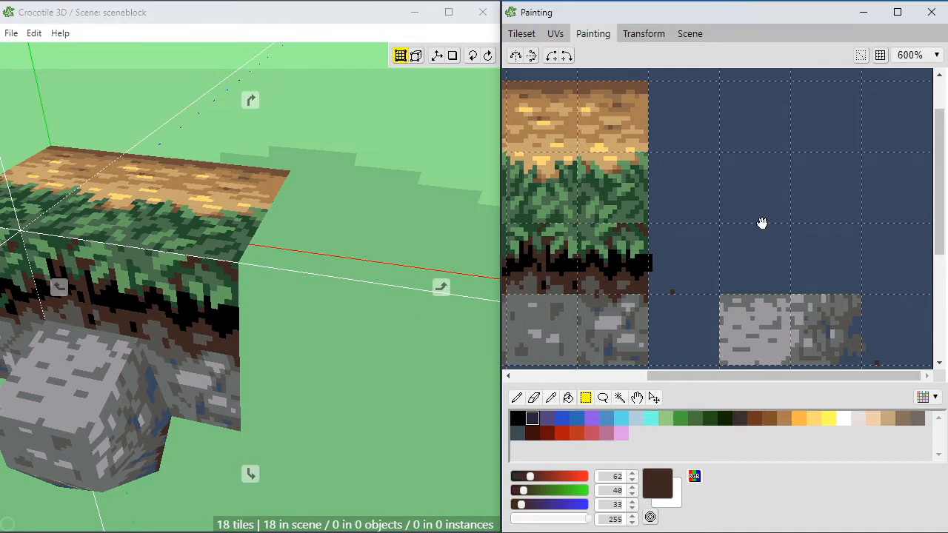
drag(762, 222, 747, 250)
drag(777, 199, 720, 245)
drag(855, 137, 734, 263)
key(g)
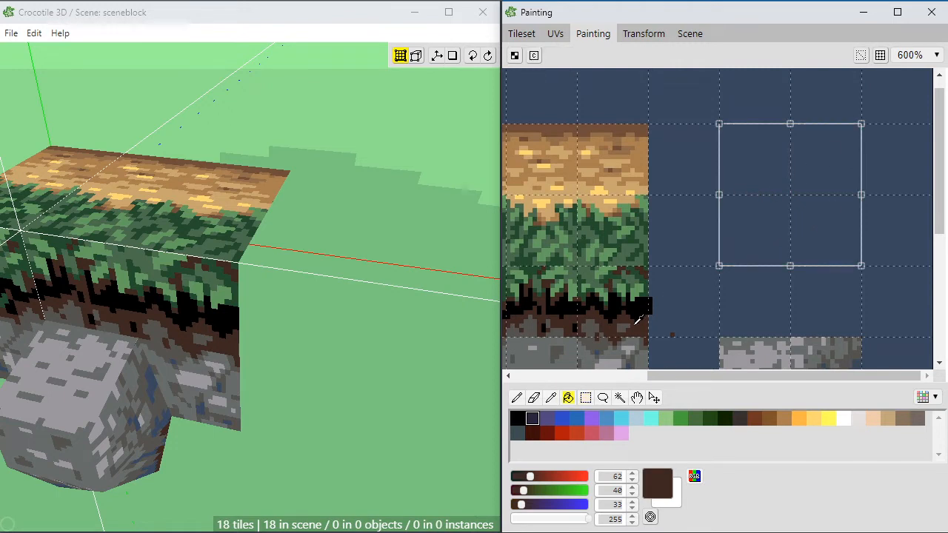
click(754, 233)
Step: Sample the medium brown (111, 78, 57) and paint a curling root in the lower-left tile of the dark soil area
key(b)
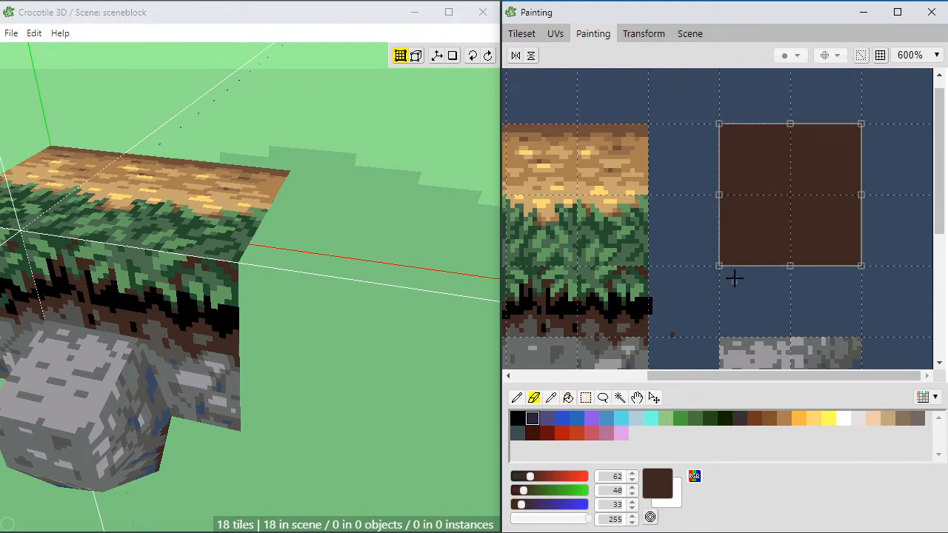
alt+click(626, 328)
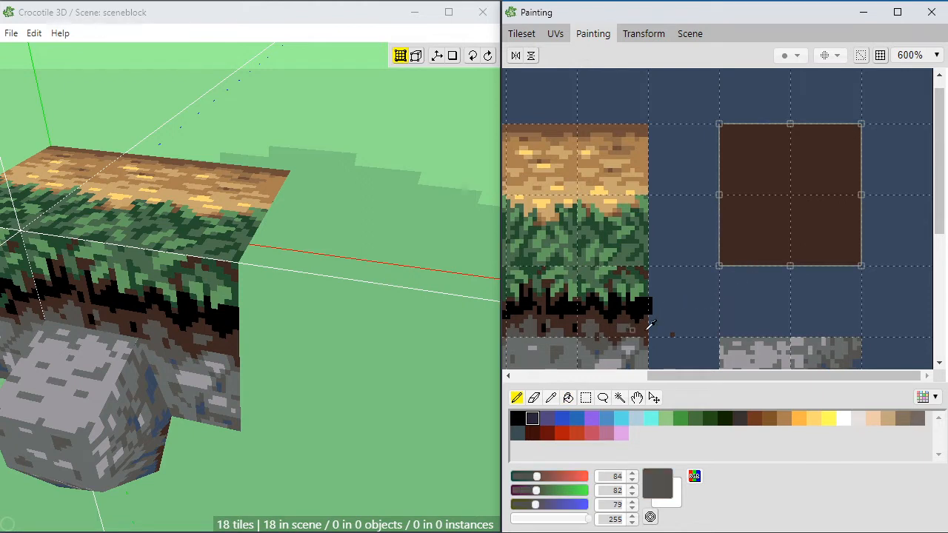
alt+click(645, 156)
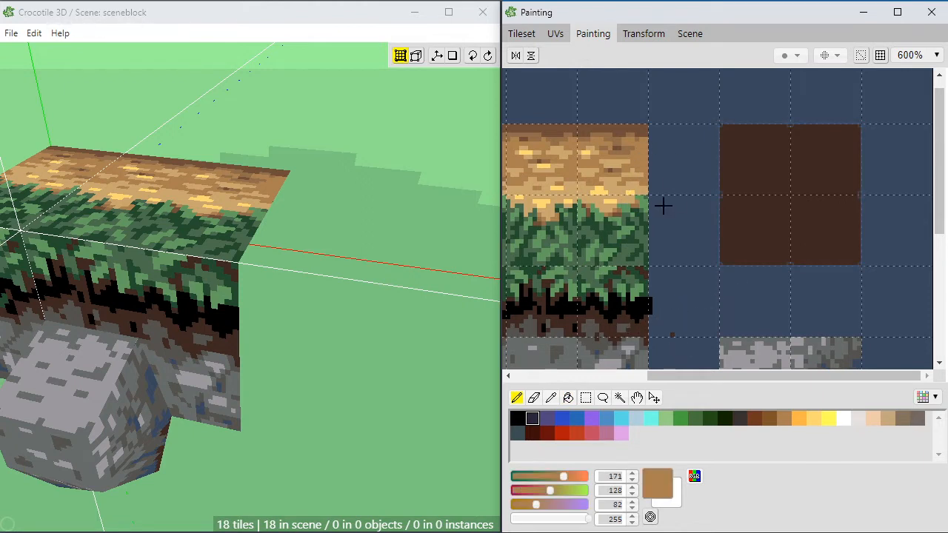
alt+click(646, 130)
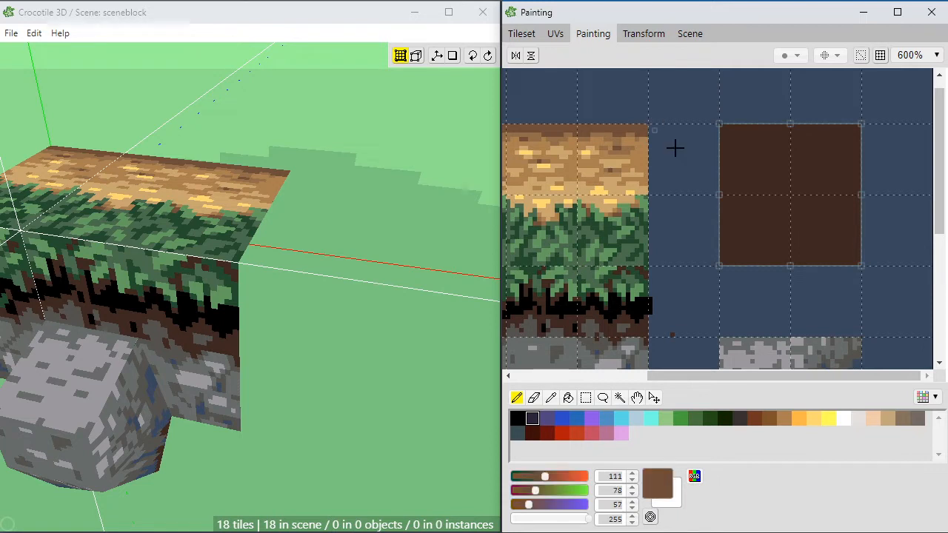
mouse_move(776, 210)
mouse_down()
mouse_move(773, 233)
mouse_move(740, 249)
mouse_move(738, 220)
mouse_move(738, 250)
mouse_move(764, 249)
mouse_move(776, 264)
mouse_up()
alt+click(759, 251)
click(761, 253)
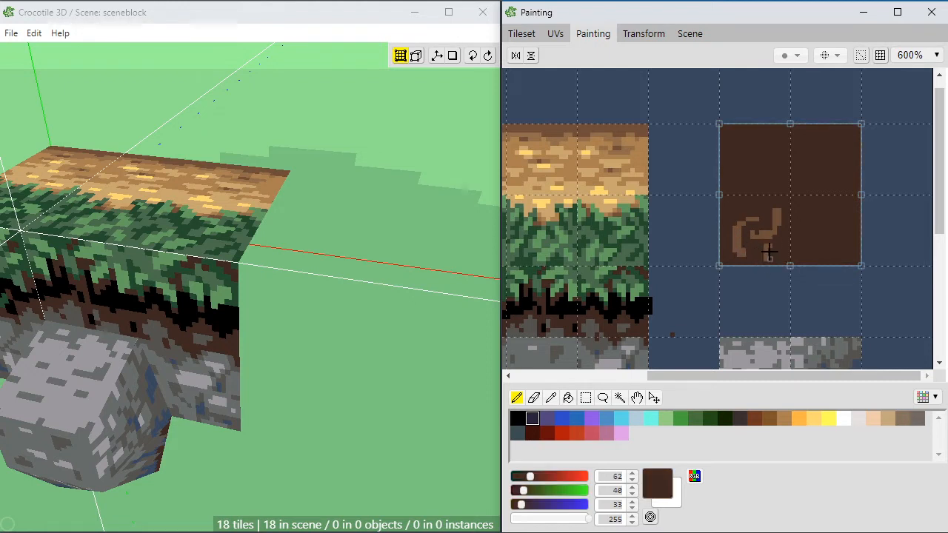
Step: Trim the root's lower branch with dark brown, then extend it upward and paint two thin root strands in the upper soil tiles
click(770, 245)
alt+click(766, 255)
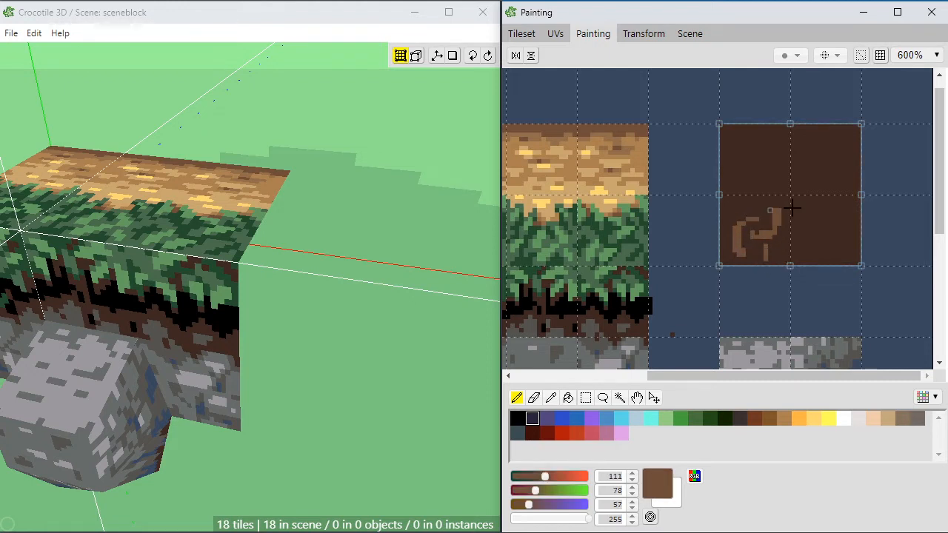
drag(778, 213, 777, 190)
mouse_move(746, 177)
mouse_down()
mouse_move(774, 143)
mouse_move(819, 163)
mouse_move(826, 177)
mouse_up()
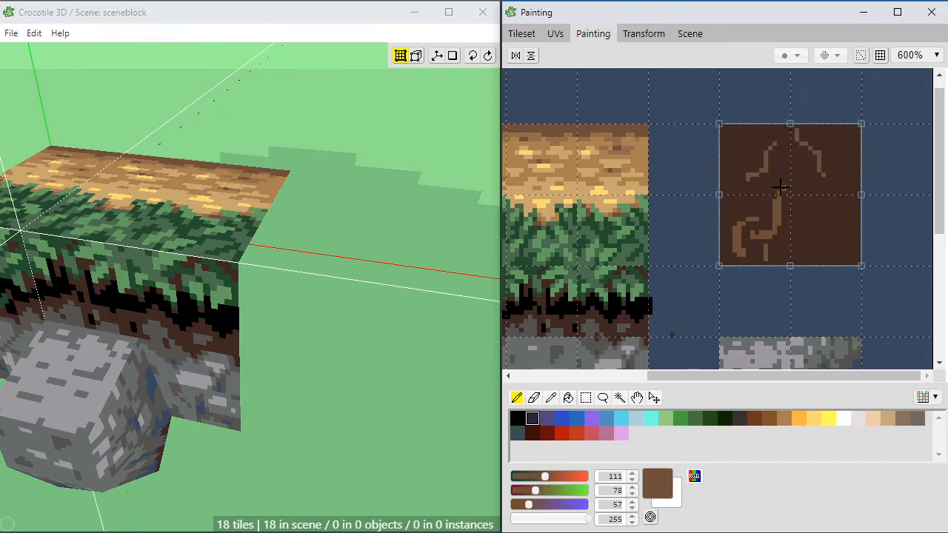
Step: Mix an olive brown (94, 84, 61) and paint a ragged mossy patch along the soil area's upper edge
click(696, 420)
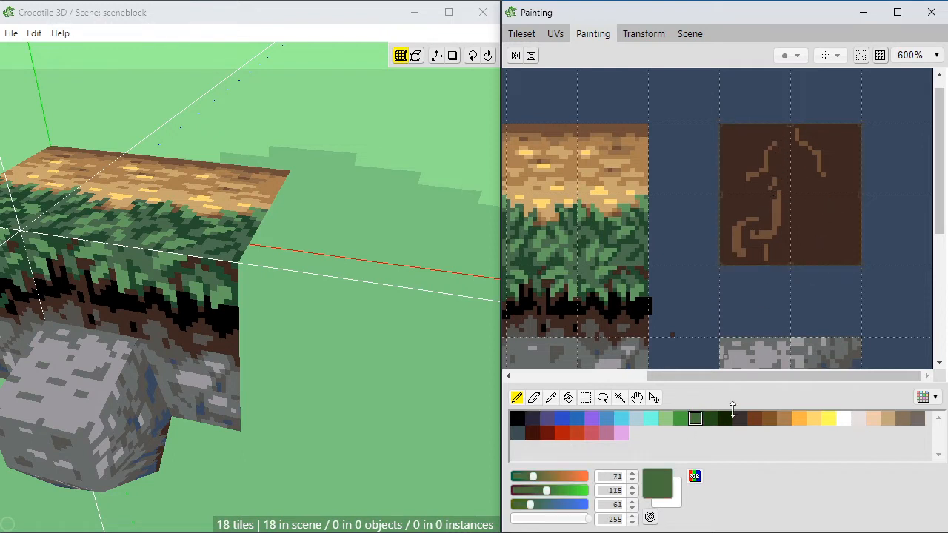
click(540, 492)
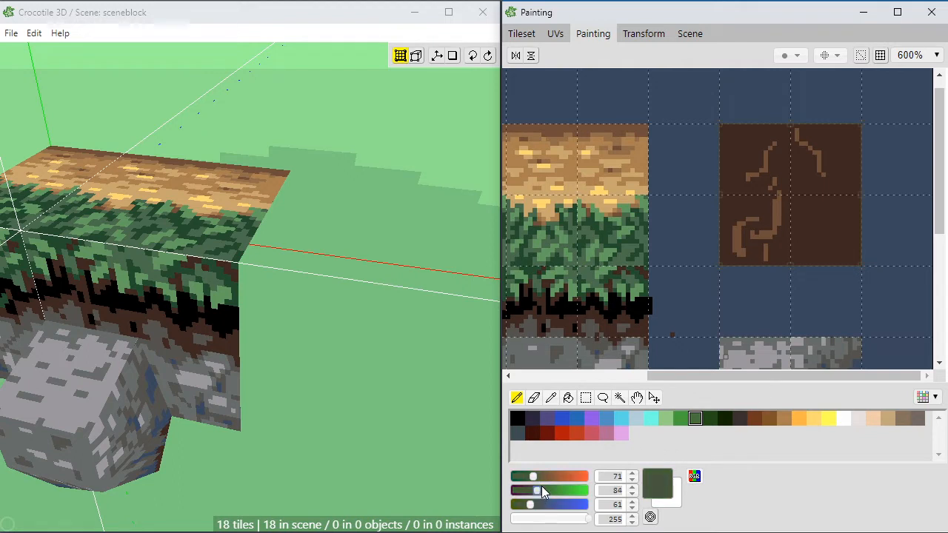
click(539, 478)
mouse_move(788, 160)
mouse_down()
mouse_move(788, 137)
mouse_move(766, 127)
mouse_move(793, 124)
mouse_up()
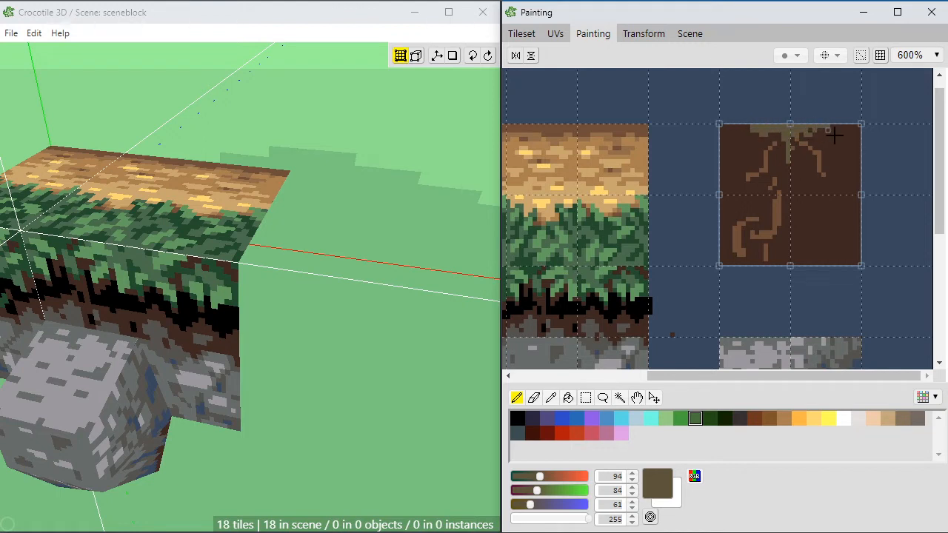
Step: Shape the middle of the mossy patch into hanging strands, alternating sampled dark brown (62, 40, 33) and olive brown (94, 84, 61)
right_click(823, 132)
right_click(819, 127)
right_click(799, 148)
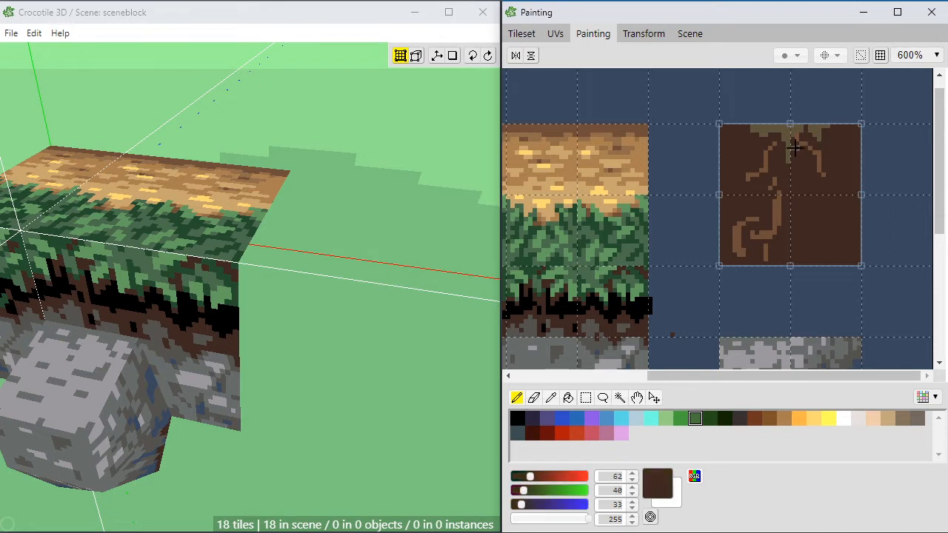
right_click(792, 131)
right_click(799, 149)
right_click(791, 132)
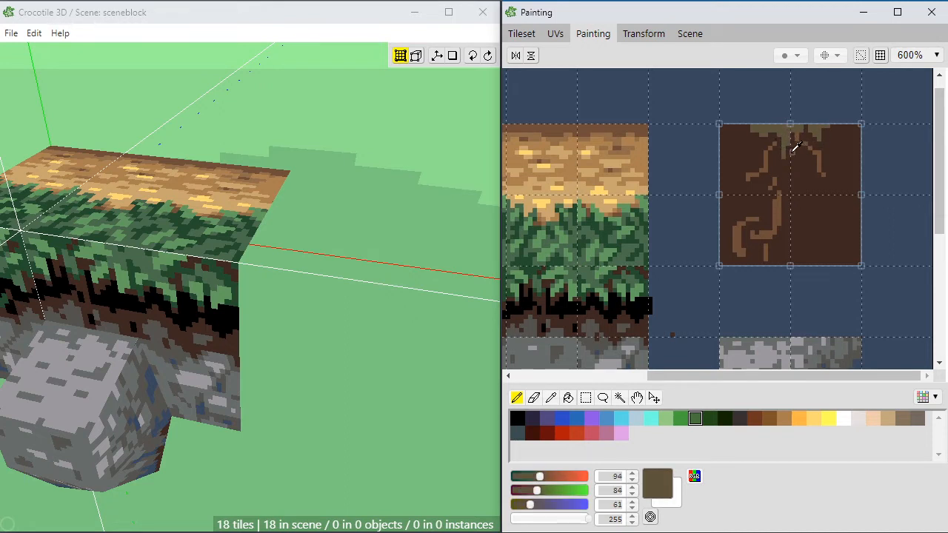
right_click(796, 147)
right_click(785, 129)
right_click(757, 137)
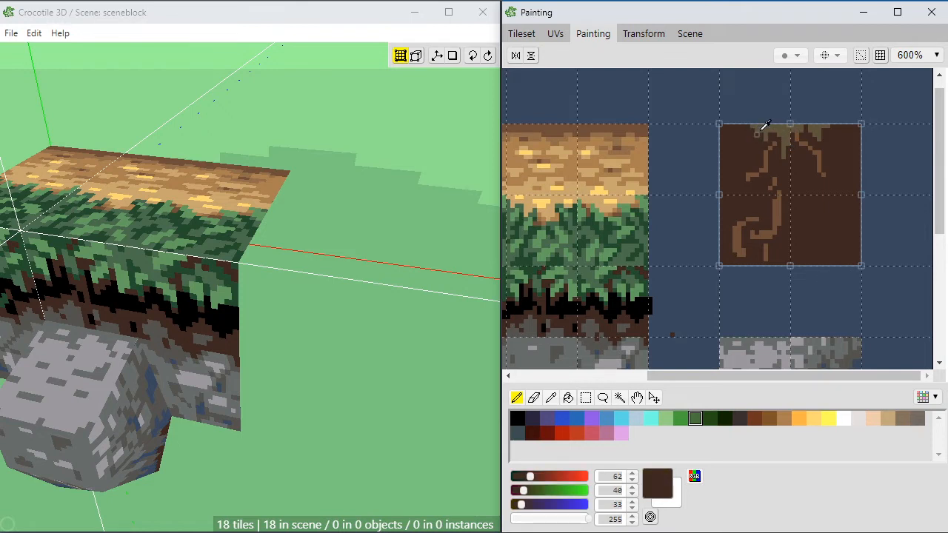
Step: Refine the two outer ends of the mossy patch with sampled olive brown and dark brown pixels
right_click(764, 128)
right_click(758, 130)
right_click(765, 131)
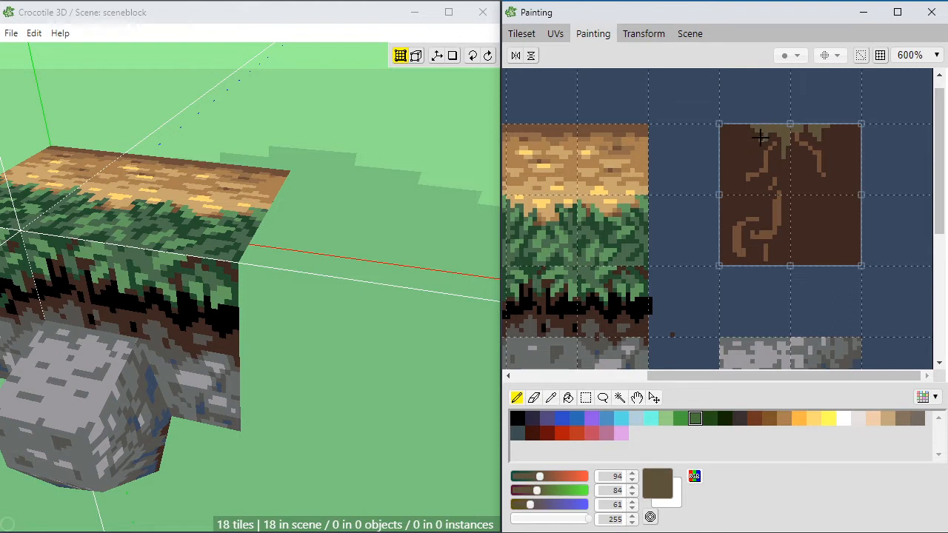
right_click(841, 134)
right_click(816, 124)
right_click(841, 136)
right_click(822, 125)
Step: Thin the upper-left root strand with dark brown and extend its lower tip in medium brown (111, 78, 57)
right_click(744, 152)
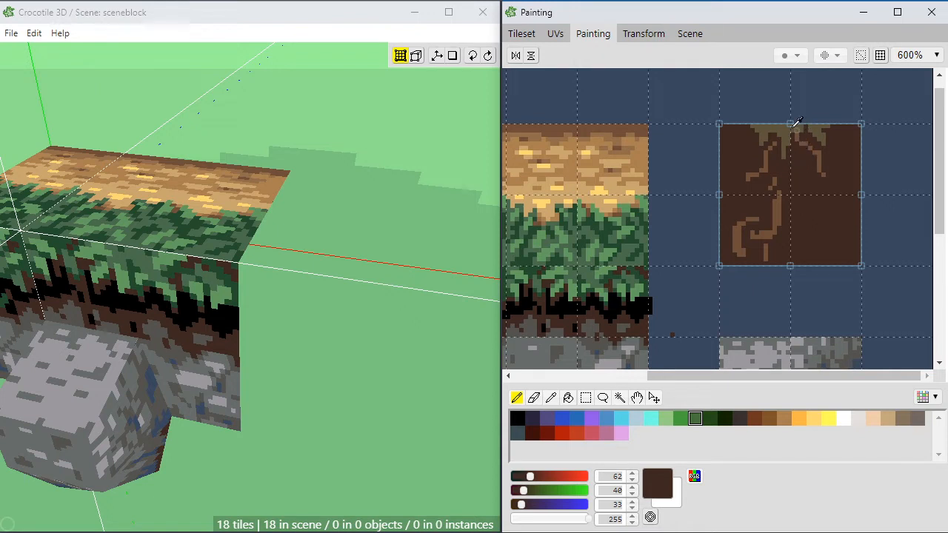
right_click(767, 167)
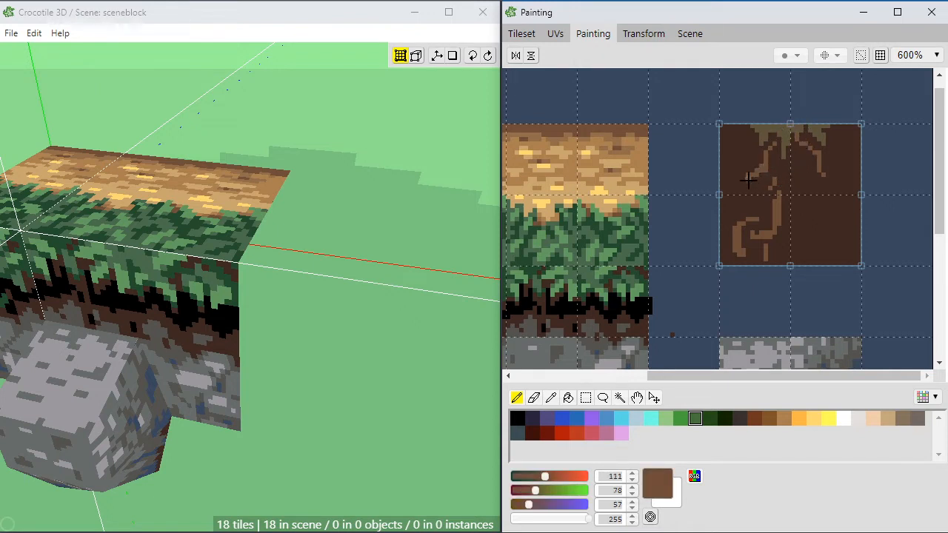
drag(748, 180, 780, 176)
Step: Sample the grass green (75, 109, 77) and paint green tufts over the left and middle parts of the mossy patch
right_click(649, 227)
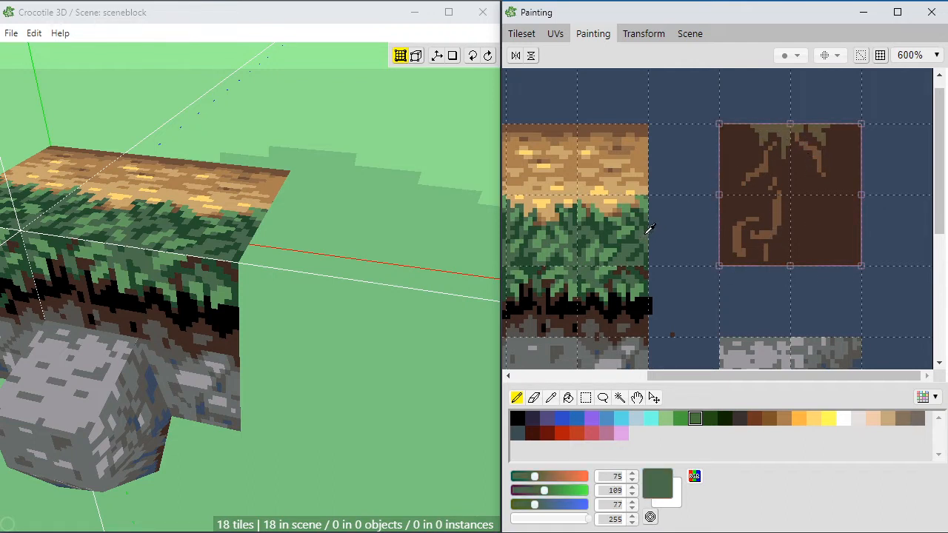
click(762, 135)
right_click(764, 130)
right_click(764, 138)
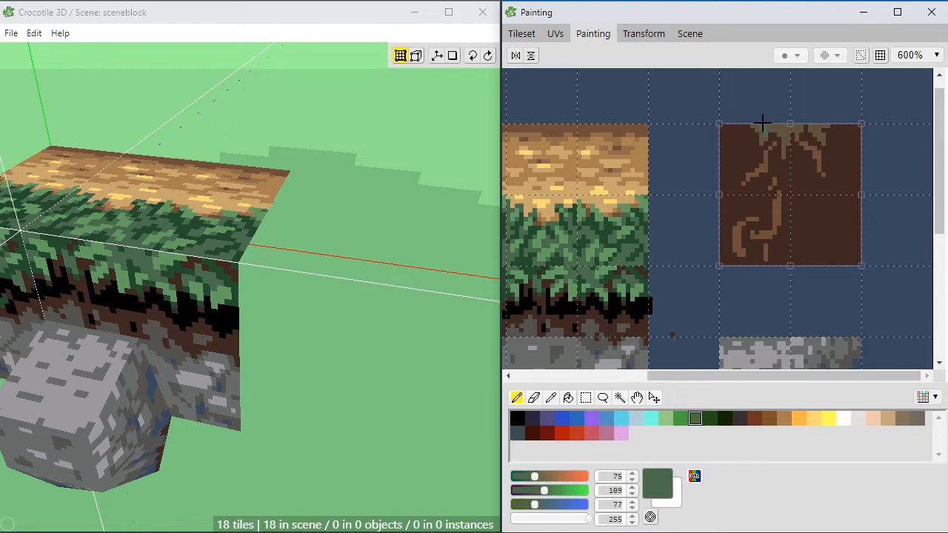
click(764, 128)
click(786, 132)
drag(785, 127, 790, 138)
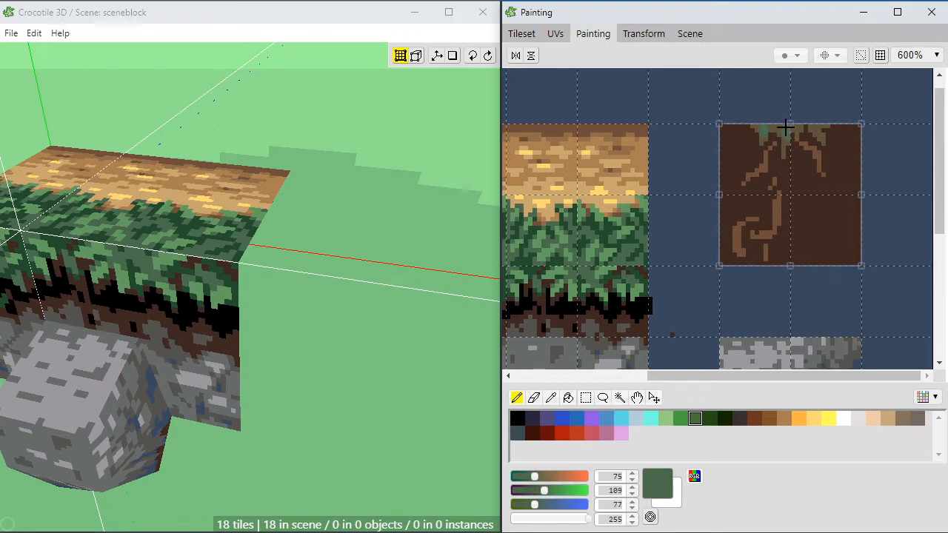
Step: Refine the mossy patch's central hanging strand with sampled olive brown (94, 84, 61) and dark soil brown
right_click(791, 146)
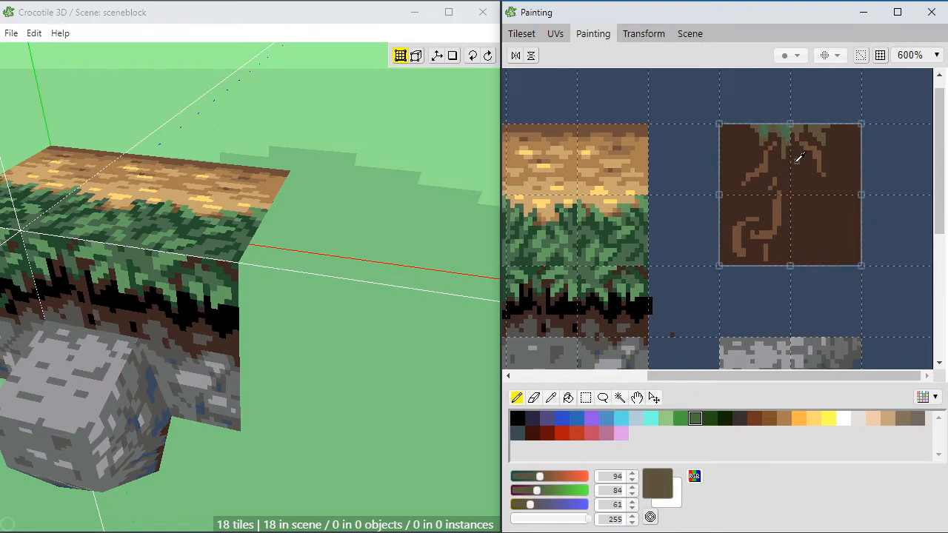
right_click(796, 161)
right_click(784, 150)
right_click(795, 157)
right_click(786, 150)
Step: Mix a muted brown (73, 60, 51) and paint faded shading around the tips and edges of the mossy strands
right_click(785, 170)
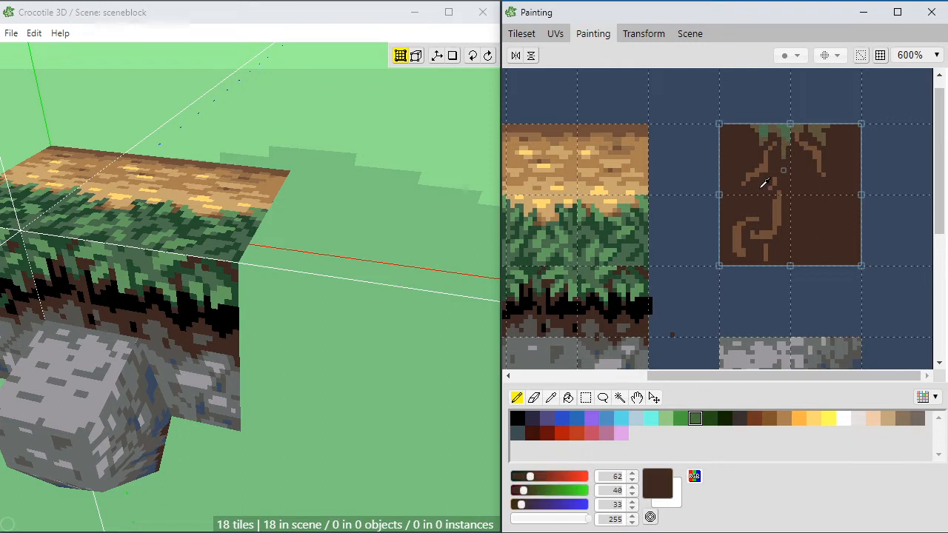
click(528, 505)
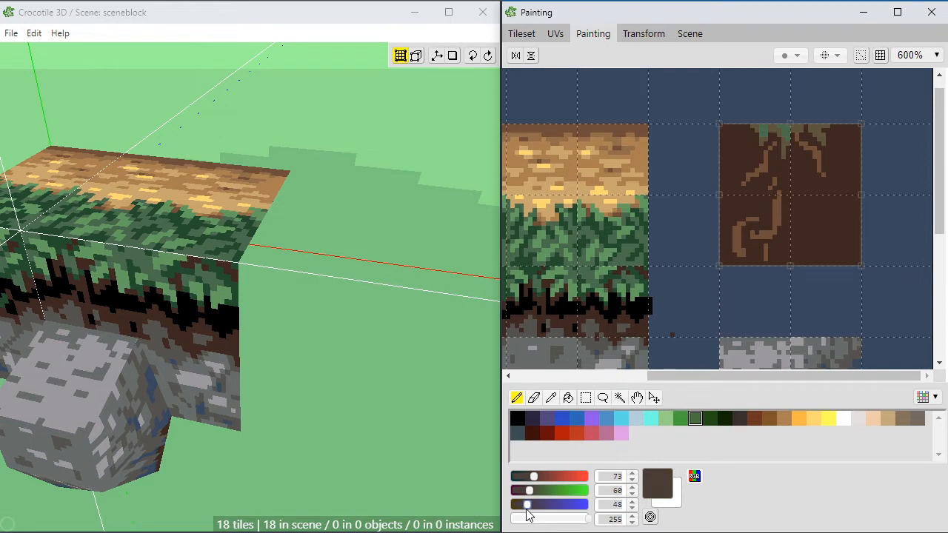
drag(526, 509, 528, 509)
drag(783, 161, 784, 171)
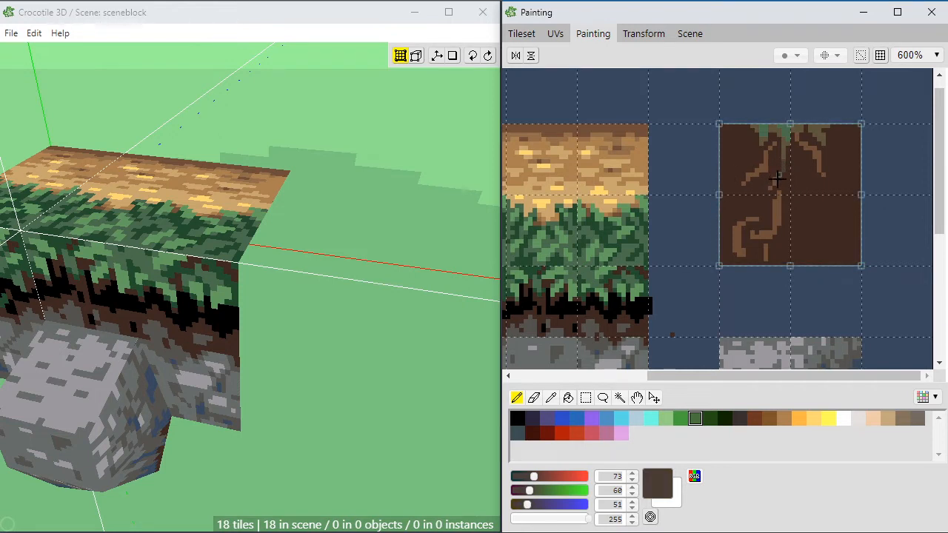
mouse_move(779, 163)
mouse_down()
mouse_move(779, 143)
mouse_move(761, 148)
mouse_up()
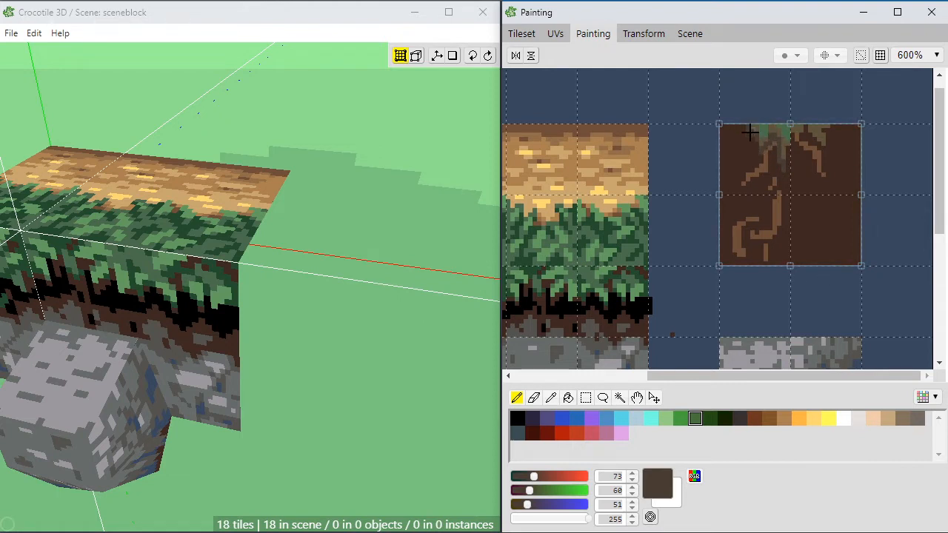
Step: Blend the right part of the moss with sampled tones and retouch the upper-left root's top in medium brown (111, 78, 57)
right_click(814, 141)
right_click(810, 144)
right_click(808, 141)
right_click(798, 139)
right_click(772, 151)
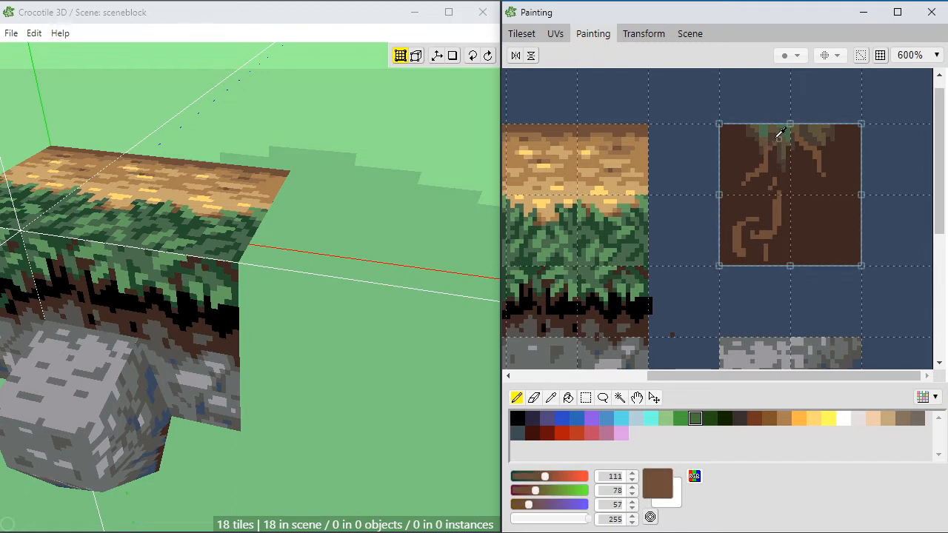
right_click(768, 146)
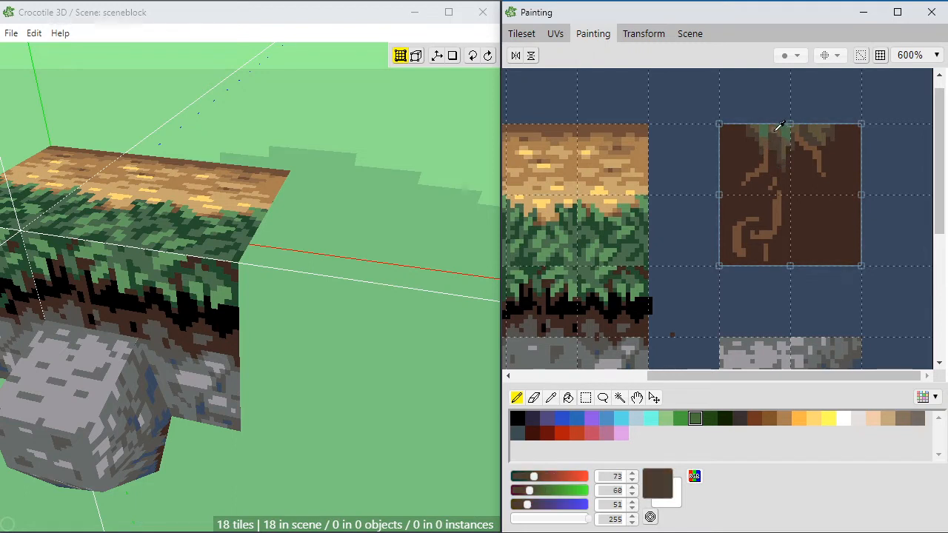
Step: Blend the moss between the two green tufts using sampled muted brown (73, 60, 51) and olive brown (94, 84, 61)
right_click(780, 141)
right_click(777, 146)
right_click(776, 130)
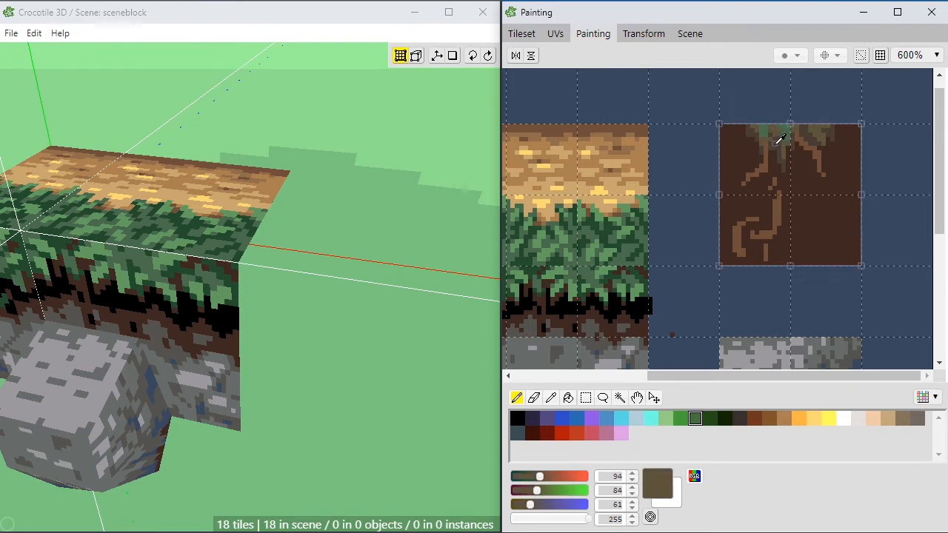
right_click(776, 142)
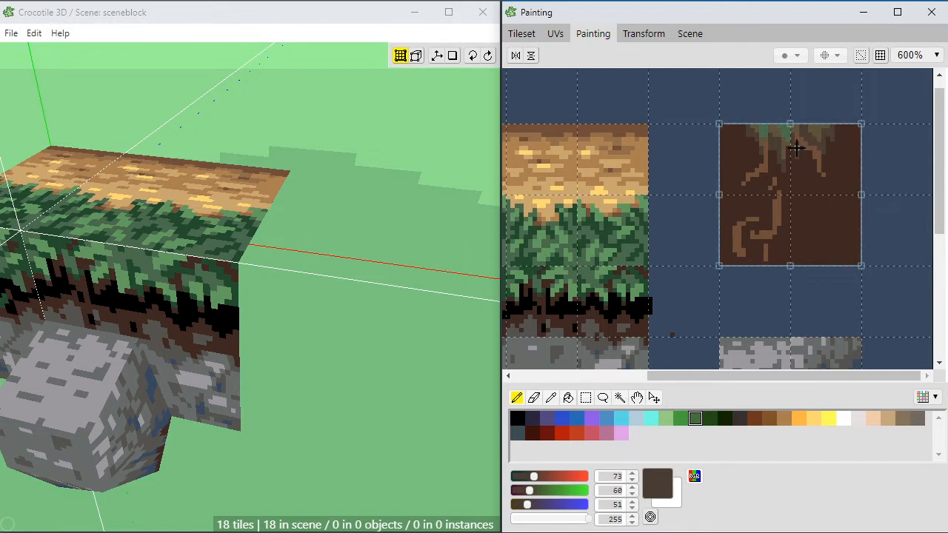
alt+click(777, 128)
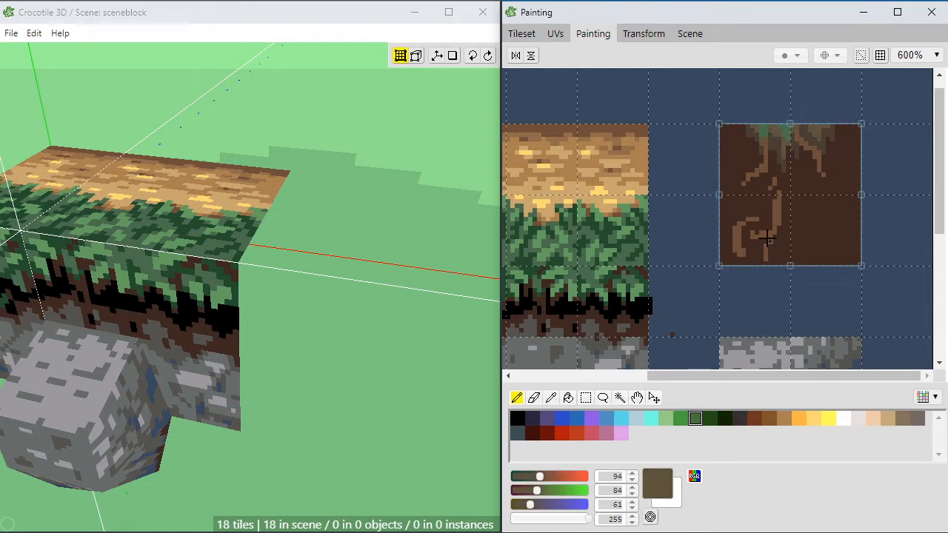
Step: Sample black and paint two dark holes on either side of the lower root branch in the lower-left soil tile
alt+click(751, 168)
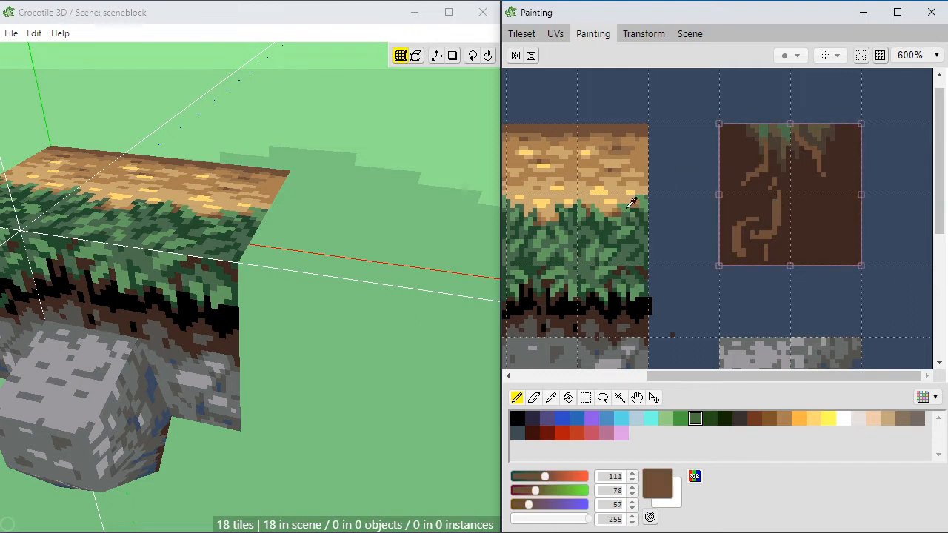
alt+click(625, 129)
alt+click(745, 185)
alt+click(615, 309)
click(749, 246)
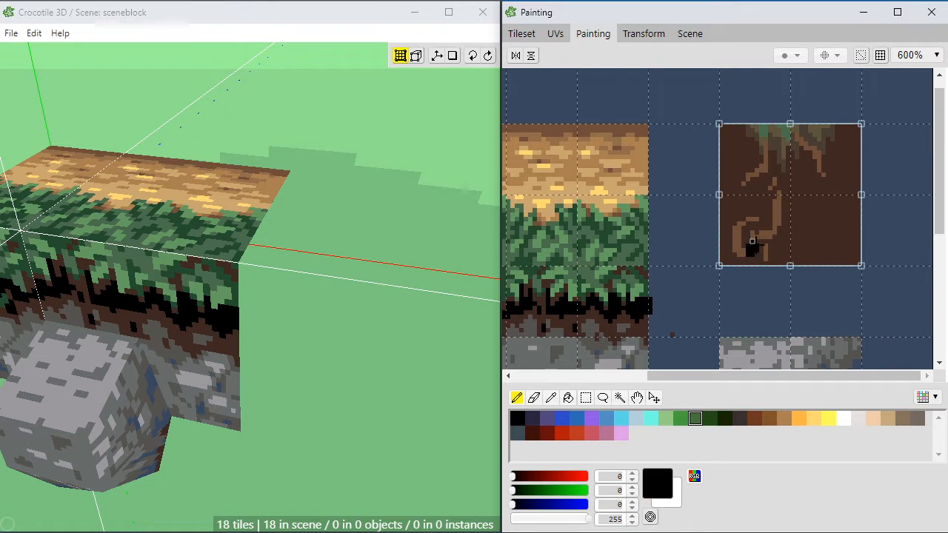
click(759, 246)
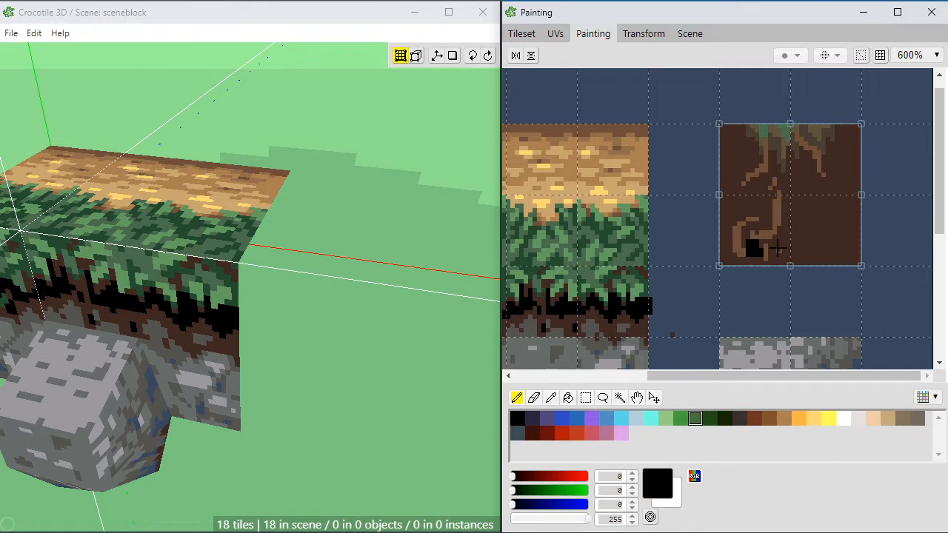
click(774, 250)
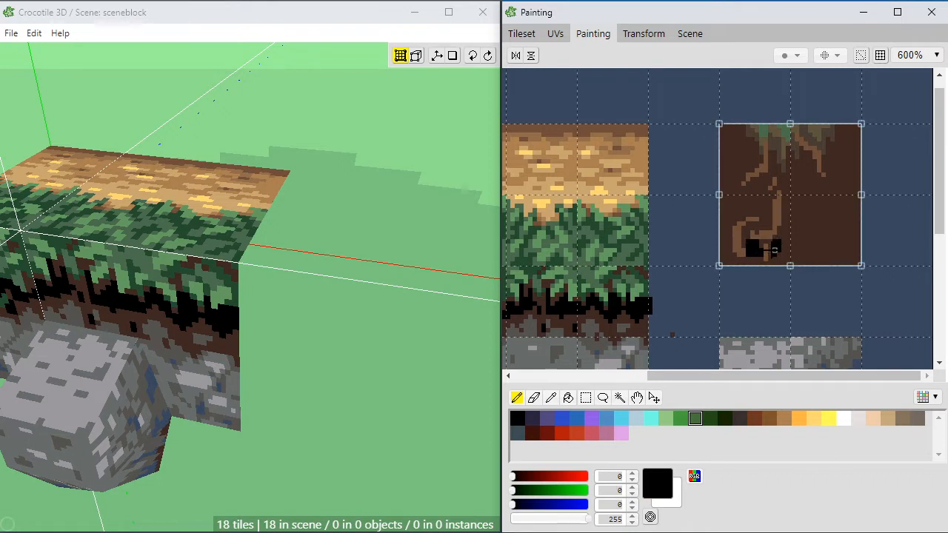
Step: Paint a black hole at the lower-left soil tile's left edge and another beneath the root in the upper-left tile
click(729, 249)
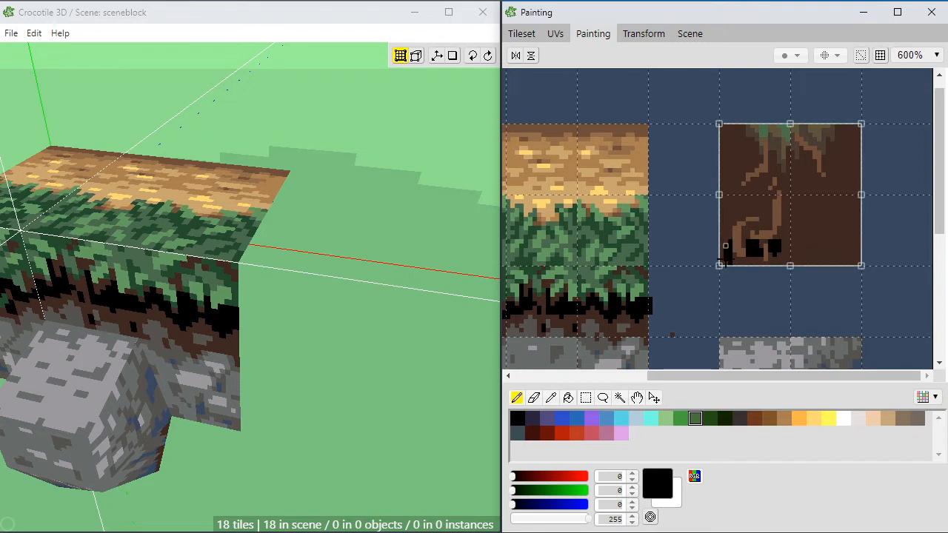
click(724, 254)
click(752, 187)
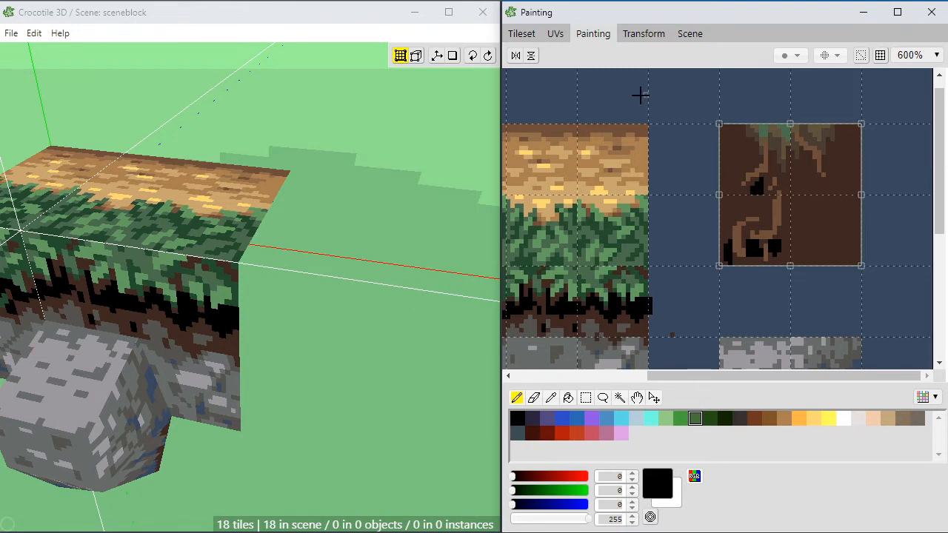
Step: Place the lower-left soil tile with the root and holes in the scene, one tile away from the block's grassy front
click(521, 33)
click(333, 344)
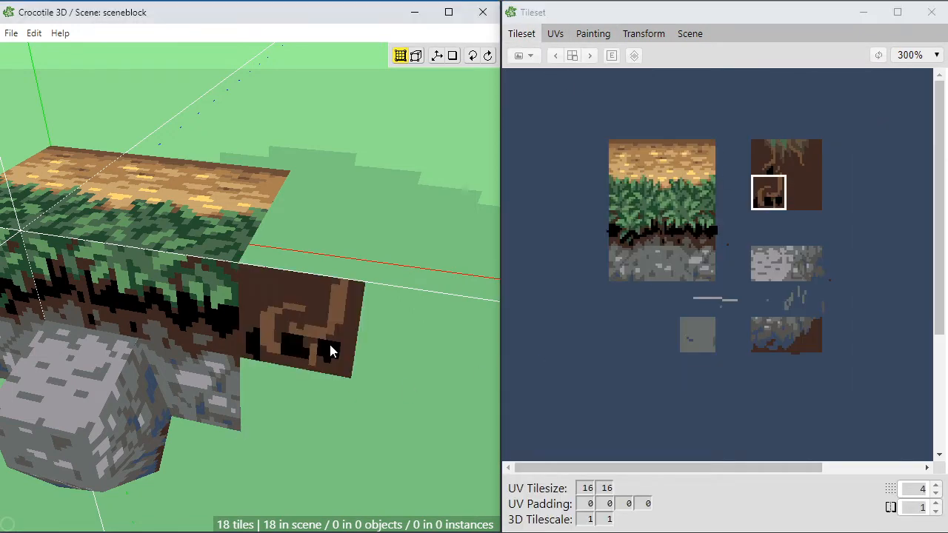
right_drag(344, 345, 318, 344)
scroll(311, 353, down, 1)
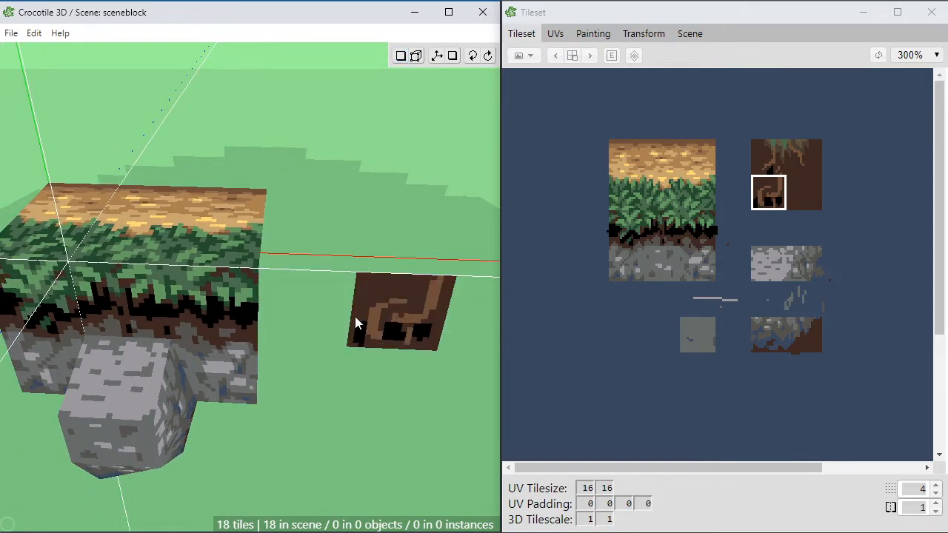
click(359, 317)
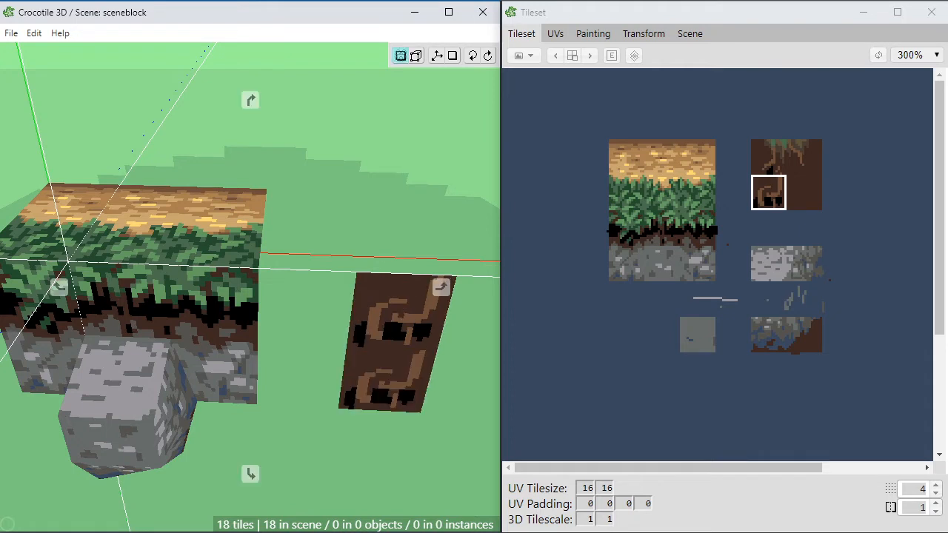
Step: Place the upper-left soil tile flat behind the root tile's upper edge and the upper-right soil tile beside it
middle_drag(358, 361, 256, 391)
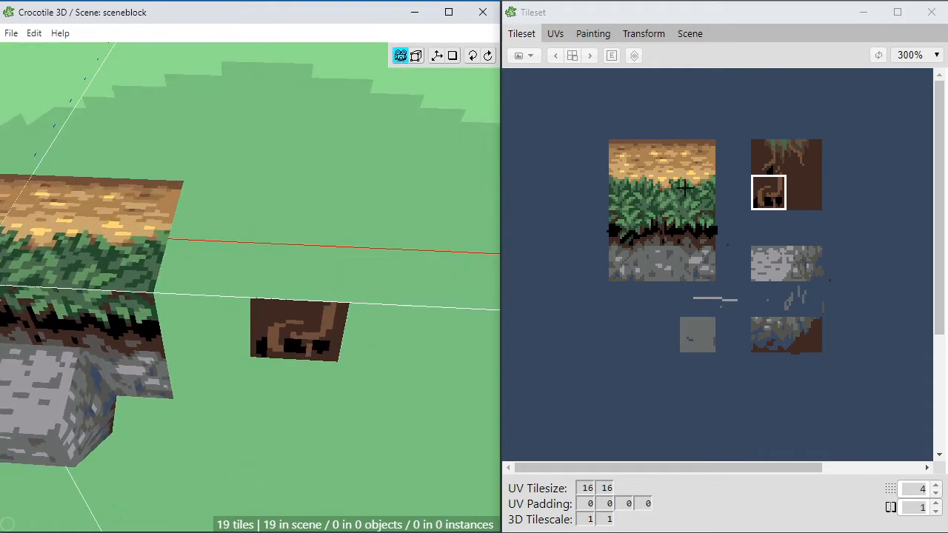
click(764, 157)
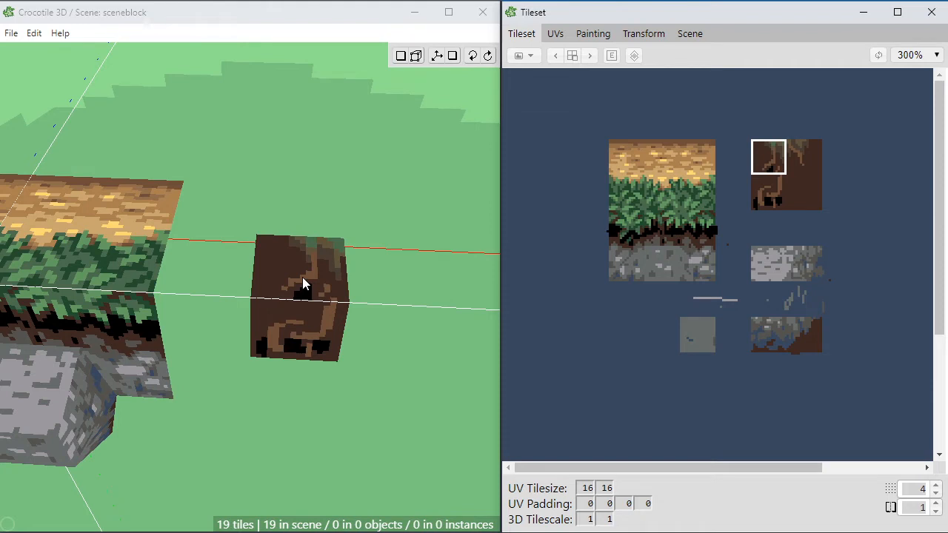
click(304, 284)
click(803, 157)
click(387, 267)
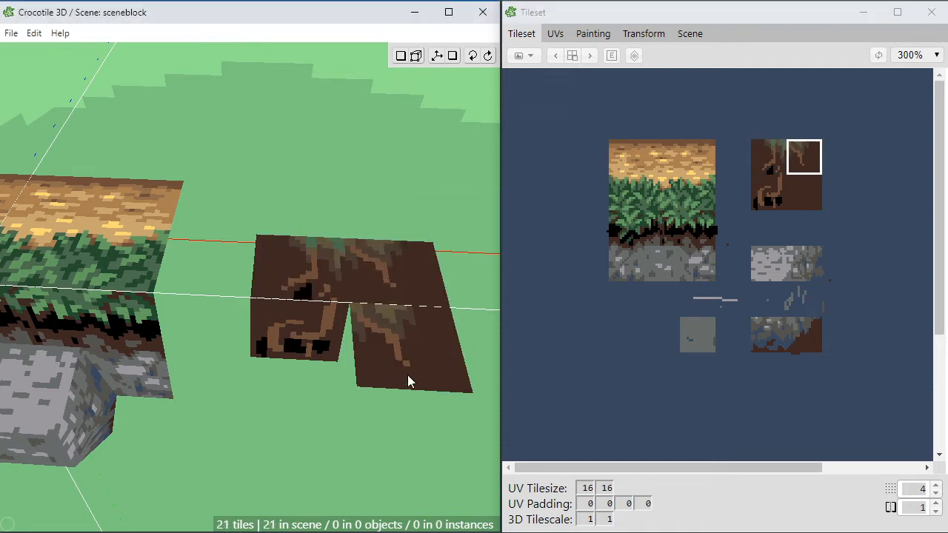
Step: Select the rear vertex shared by the two flat soil tiles and raise it into a peak
middle_drag(407, 375, 386, 354)
key(space)
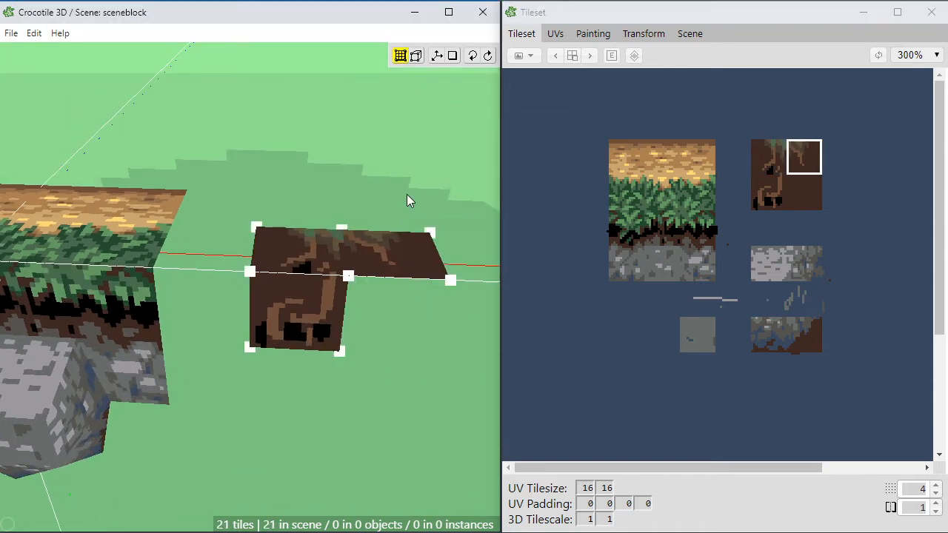
drag(406, 194, 317, 242)
key(w)
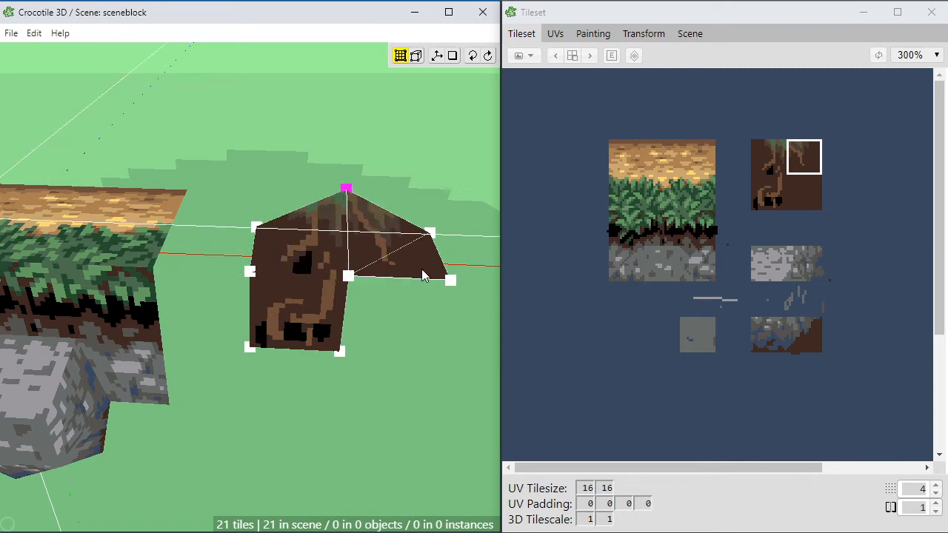
Step: Try a taller peak for the soil tiles' shared rear vertex and lower it again
middle_drag(405, 326, 391, 313)
key(w)
key(w)
key(s)
key(w)
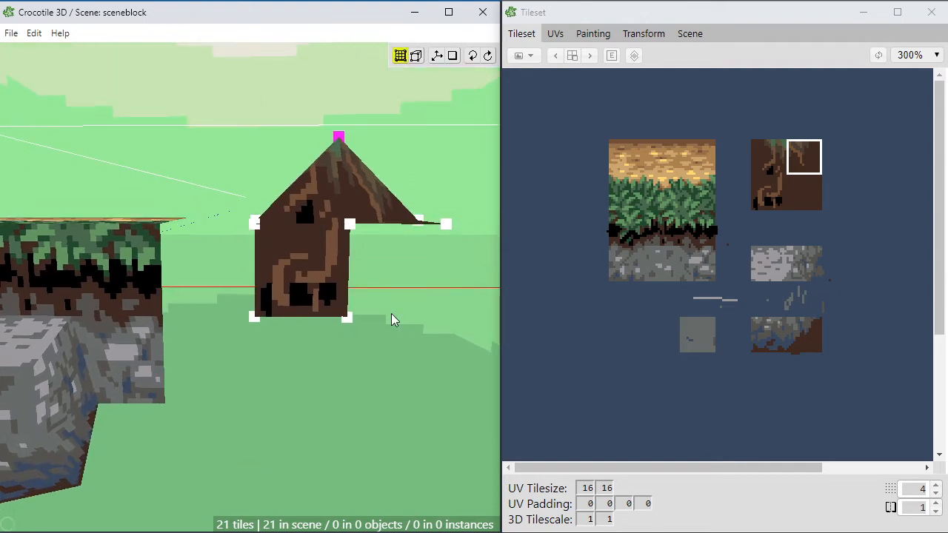
key(s)
key(s)
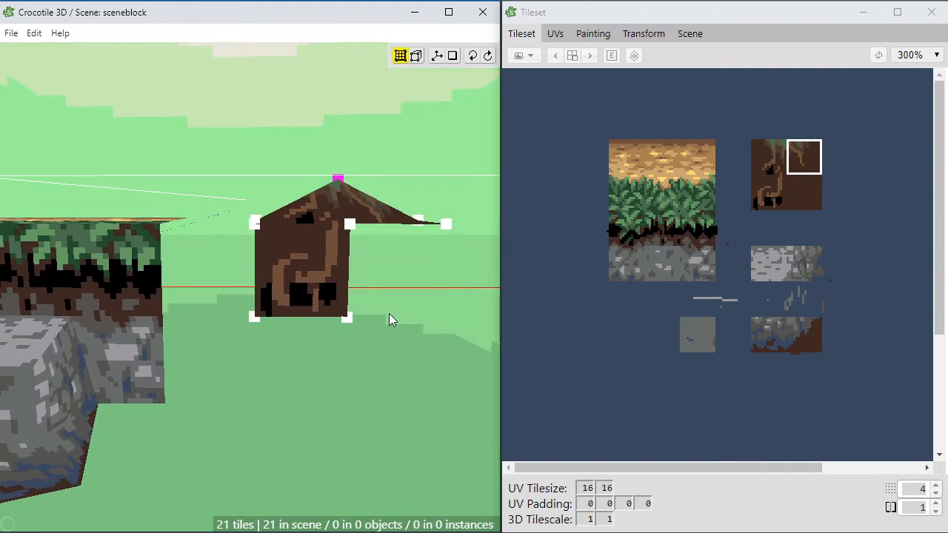
middle_drag(365, 316, 360, 299)
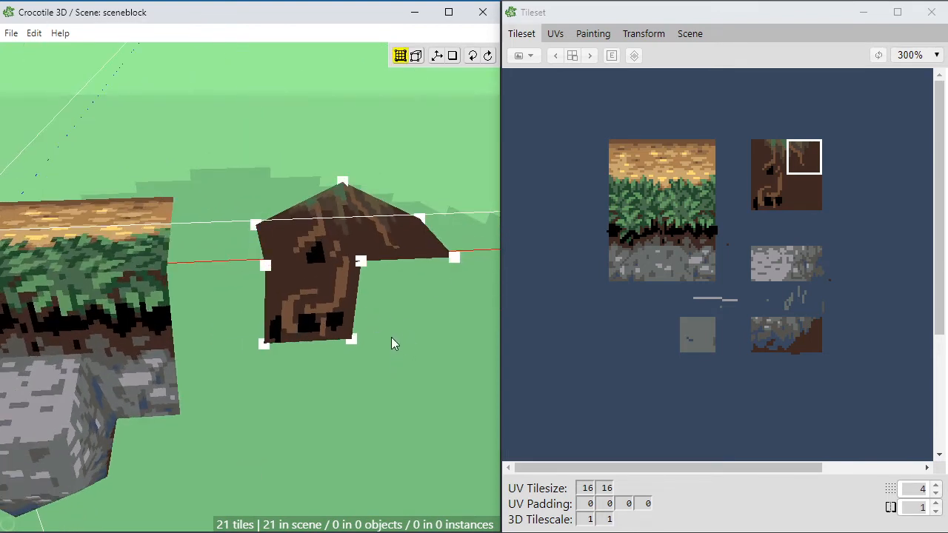
middle_drag(393, 341, 385, 345)
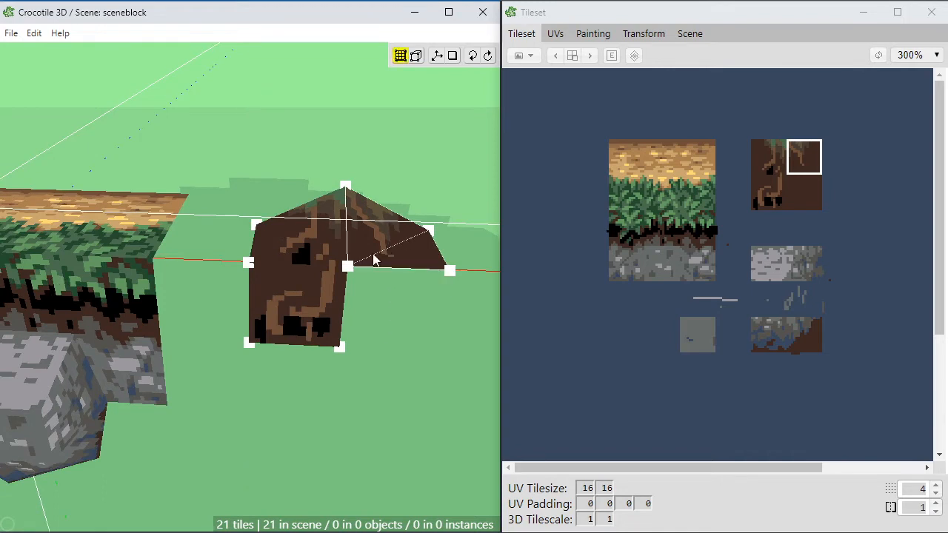
middle_drag(373, 260, 370, 307)
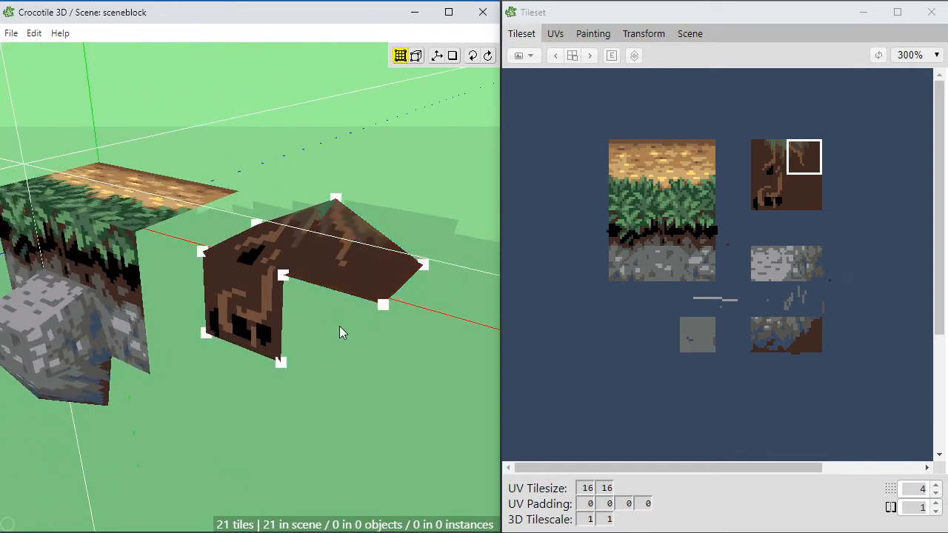
middle_drag(339, 326, 363, 344)
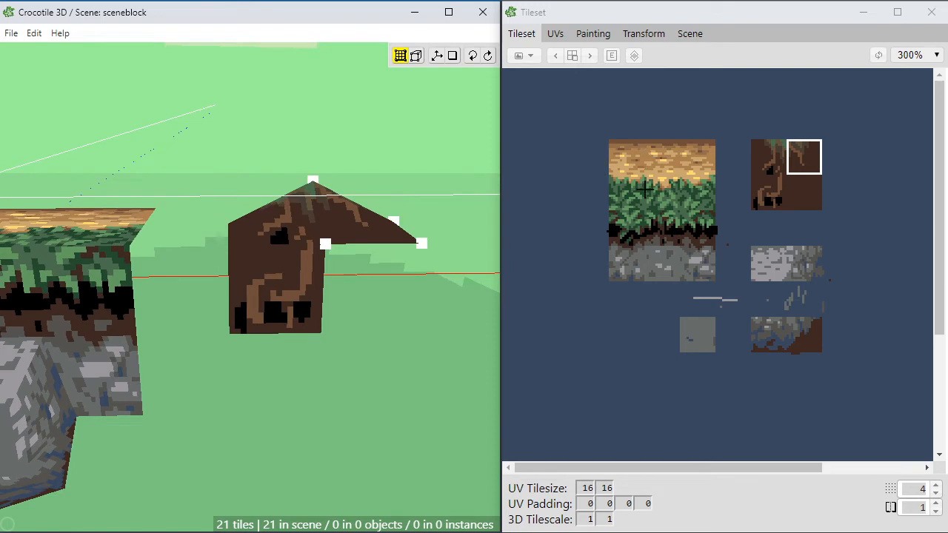
Step: Select the empty tile between the grass and soil tiles and fill it with sampled dark brown (62, 40, 33)
click(738, 191)
mouse_move(590, 114)
mouse_down()
mouse_move(835, 281)
mouse_move(838, 342)
mouse_up()
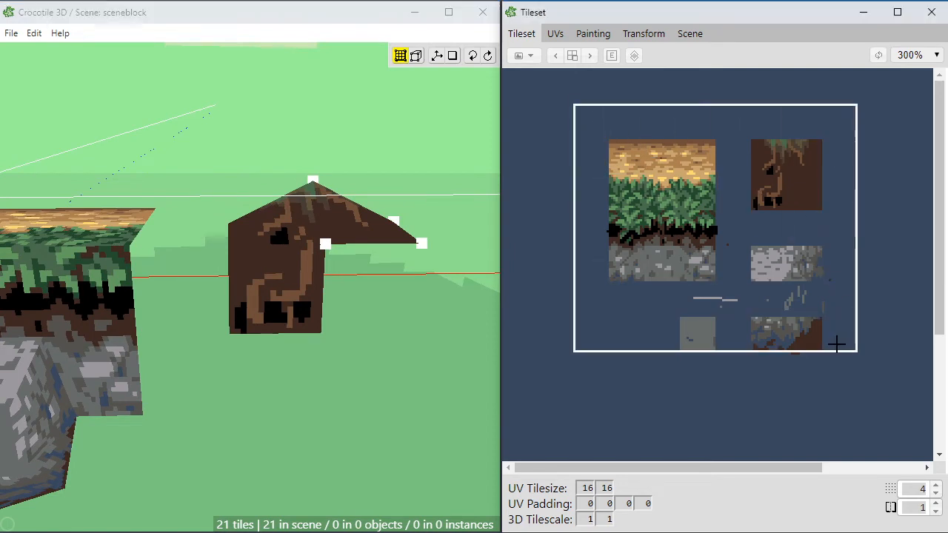
click(592, 37)
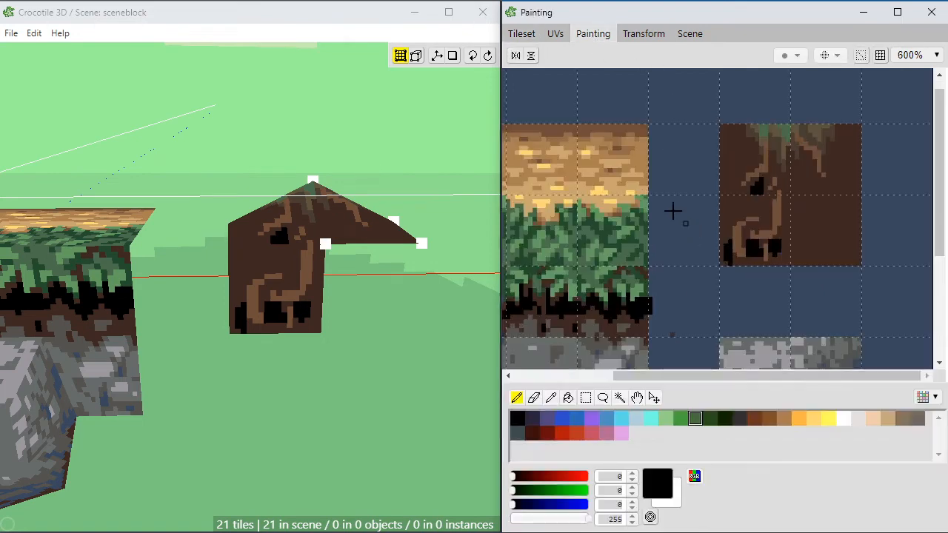
key(m)
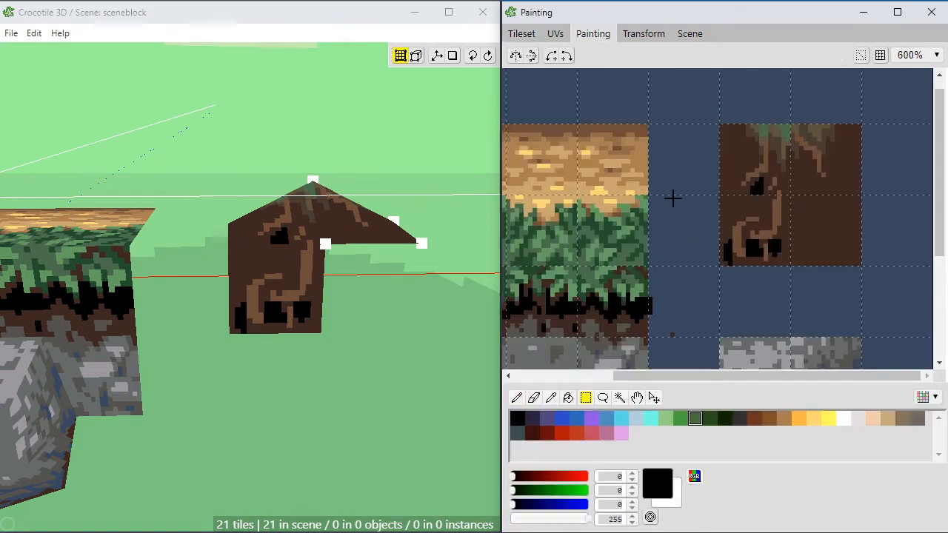
drag(648, 196, 698, 254)
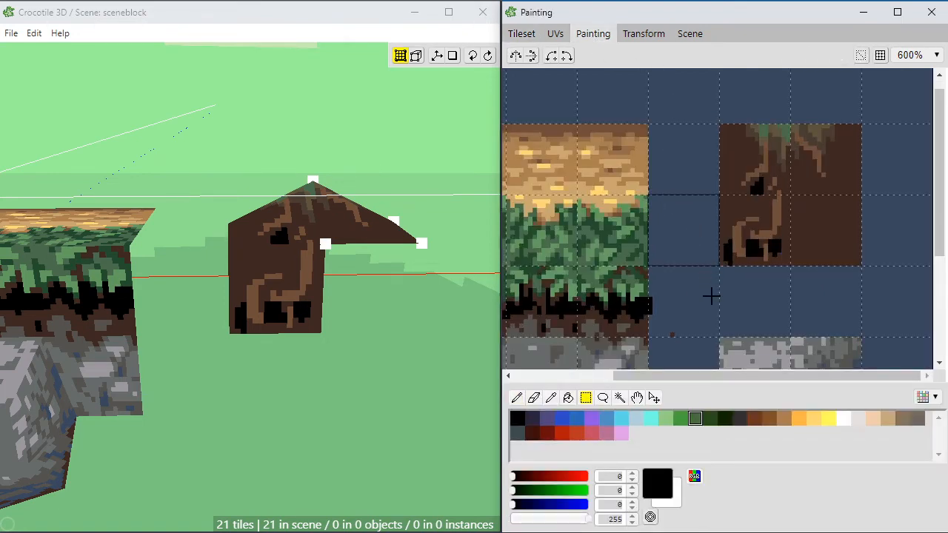
drag(710, 296, 713, 258)
key(g)
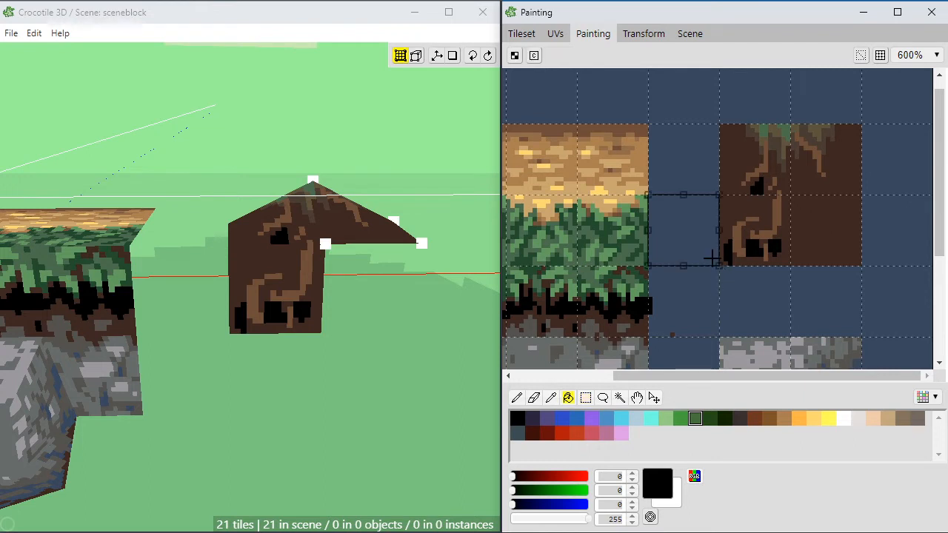
alt+click(737, 212)
click(704, 212)
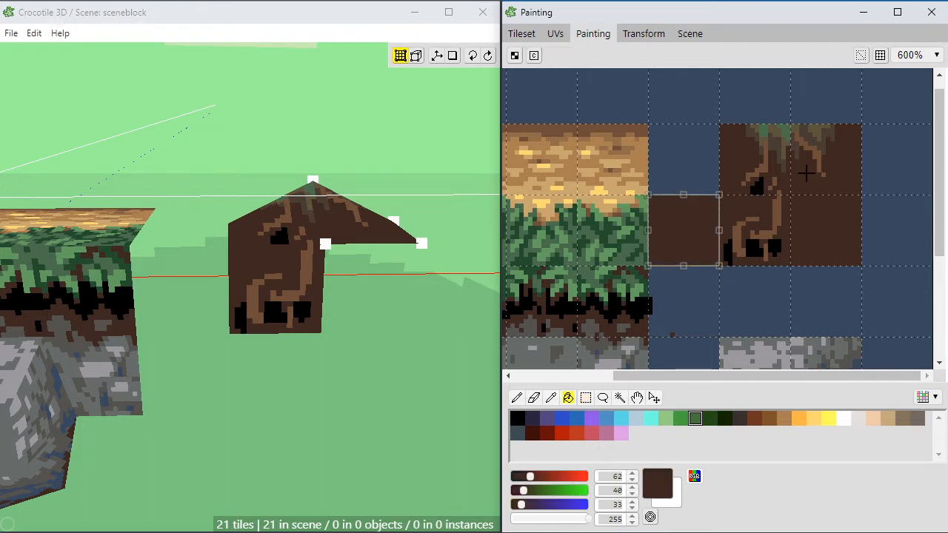
Step: Paint leaf shapes in sampled dark green (36, 77, 46) spreading from the grass side of the new soil tile
key(b)
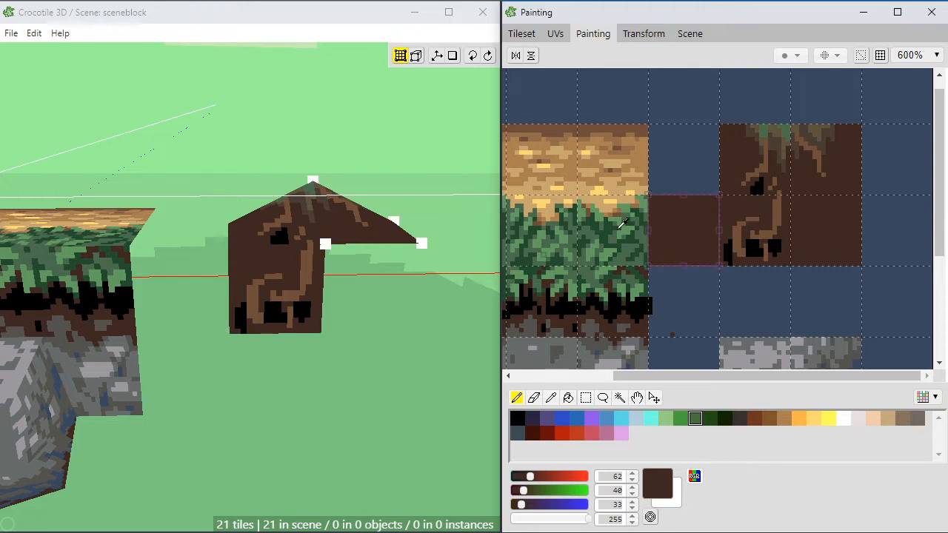
alt+click(639, 231)
click(655, 232)
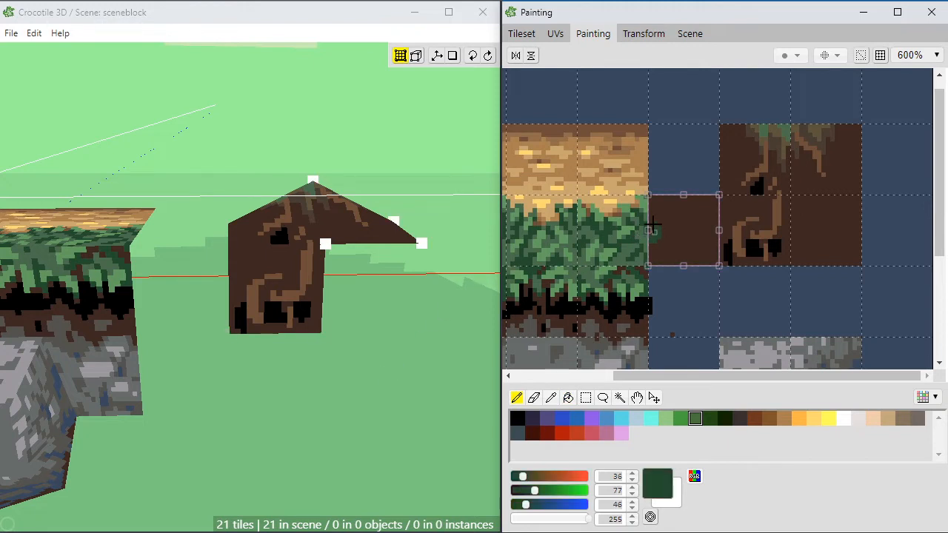
mouse_move(675, 221)
mouse_down()
mouse_move(667, 225)
mouse_move(676, 208)
mouse_up()
click(675, 205)
alt+click(682, 210)
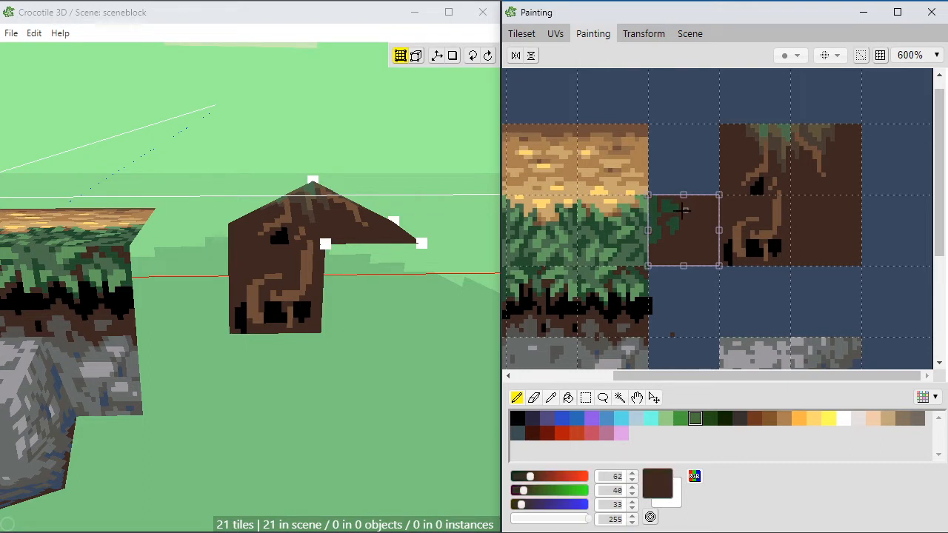
alt+click(663, 210)
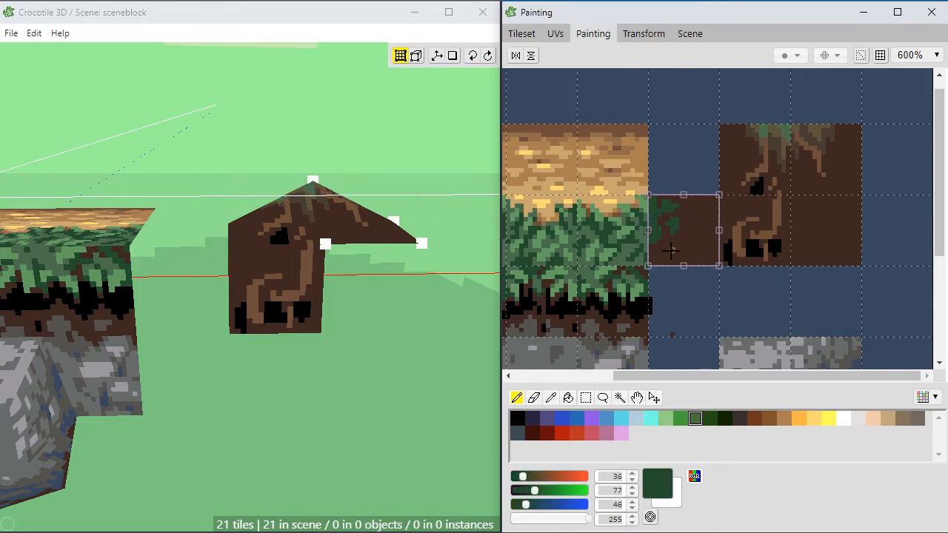
drag(670, 251, 681, 251)
Step: Paint black holes in the leafy soil tile and add muted green (75, 109, 77) accents to its leaves
alt+click(748, 246)
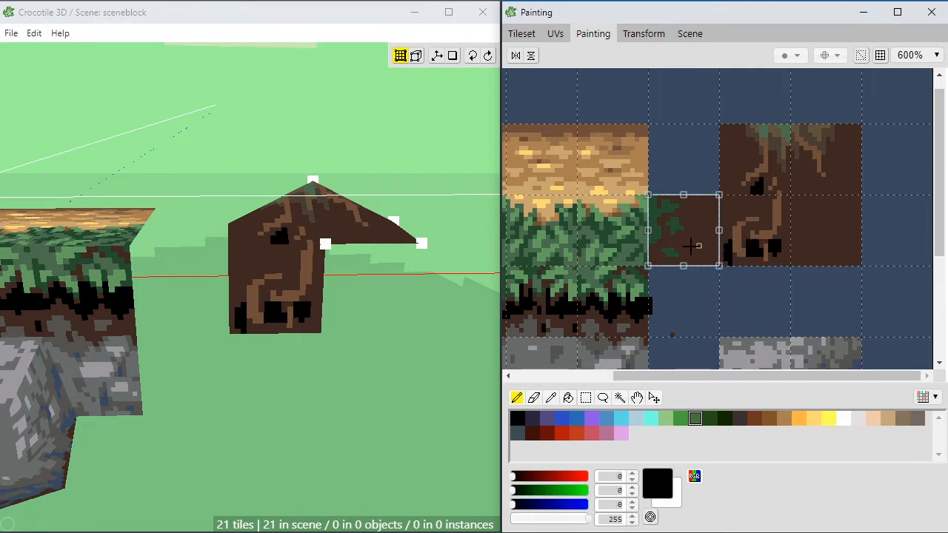
drag(670, 244, 695, 220)
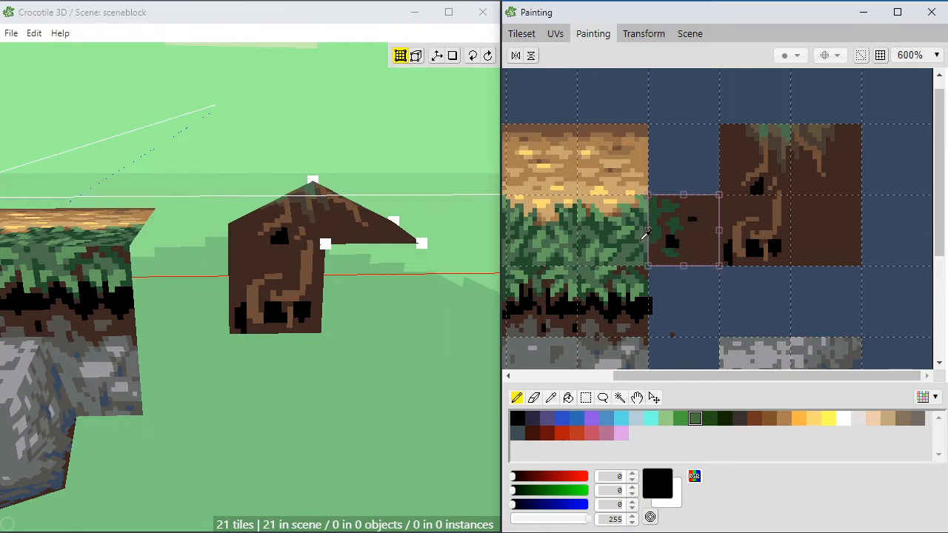
alt+click(675, 227)
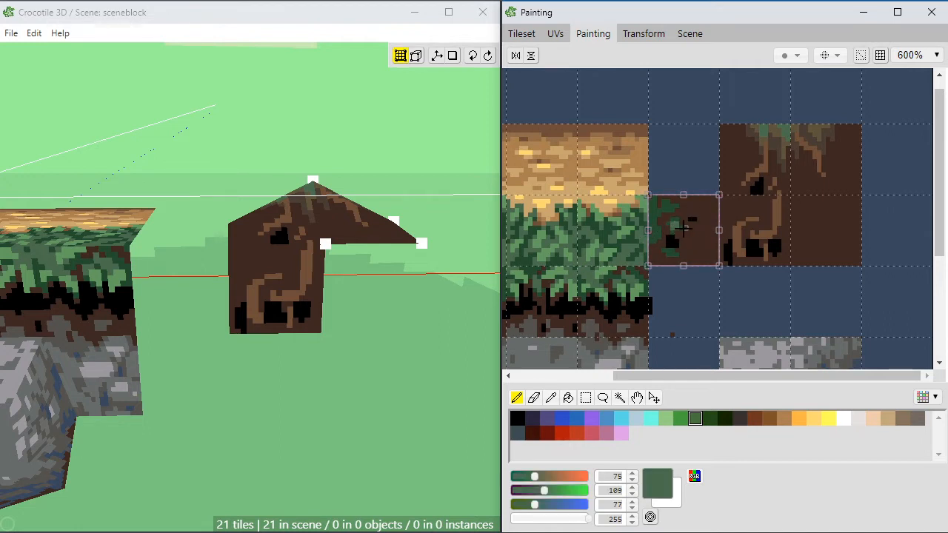
alt+click(680, 232)
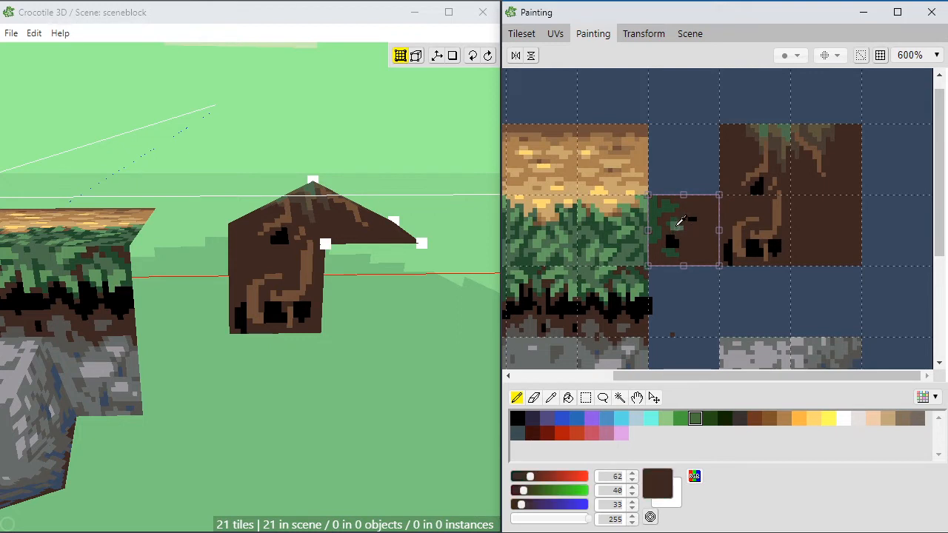
alt+click(674, 222)
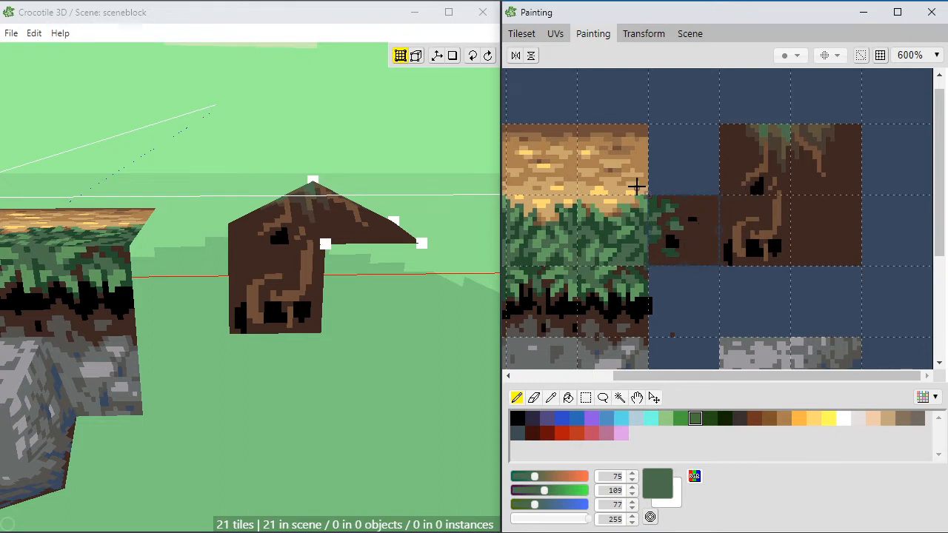
Step: Place the leafy soil tile on the upper surface, between the block's grass and the peaked soil tiles
click(535, 35)
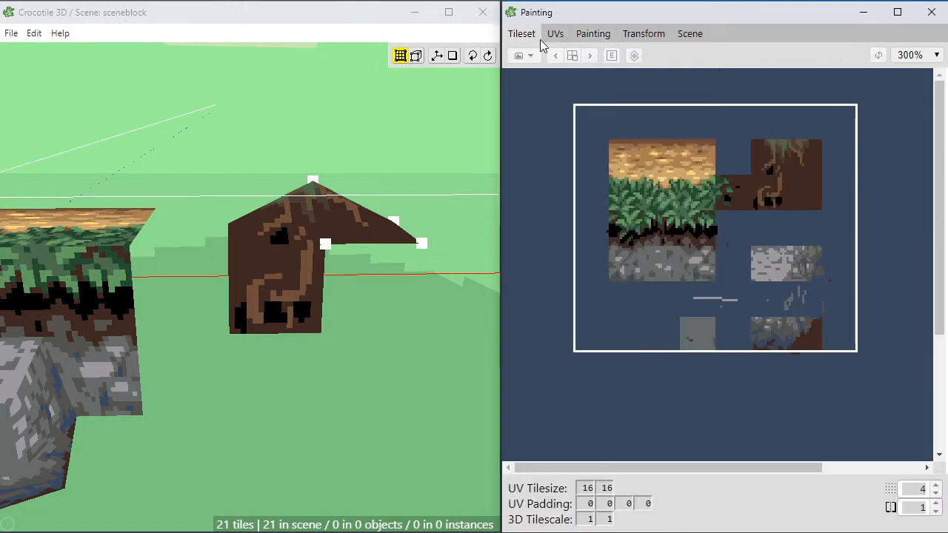
click(150, 304)
key(space)
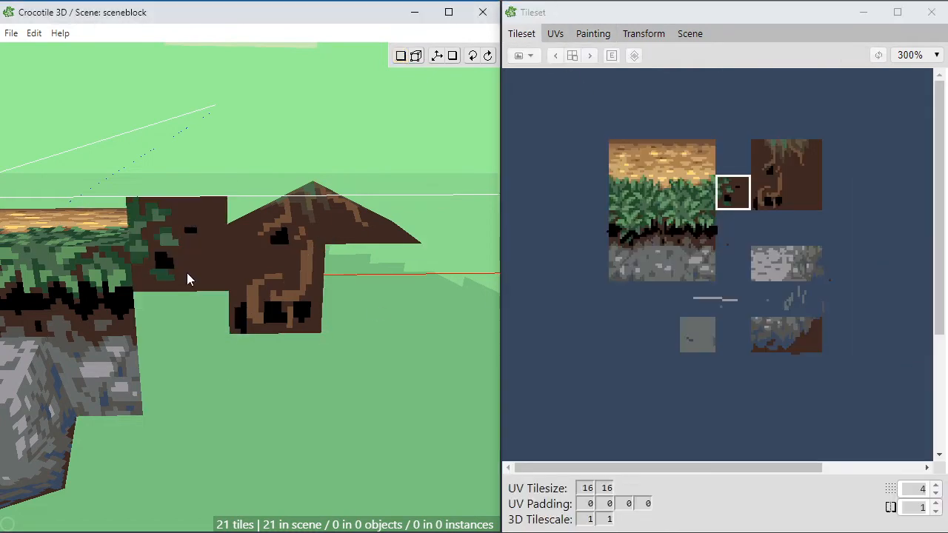
key(s)
key(s)
click(194, 320)
right_drag(194, 321, 244, 389)
right_drag(198, 337, 202, 343)
key(ctrl+z)
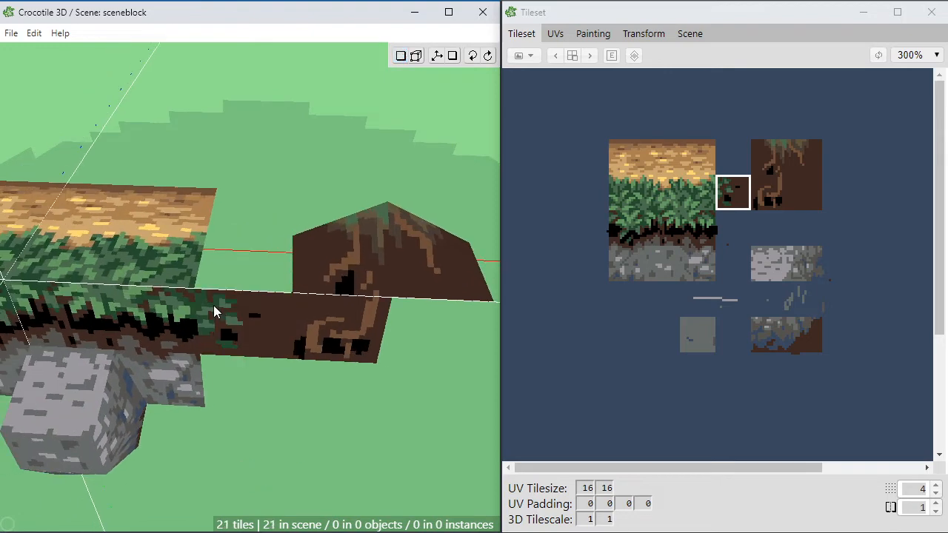
right_drag(214, 304, 234, 320)
click(357, 394)
right_drag(357, 395, 332, 364)
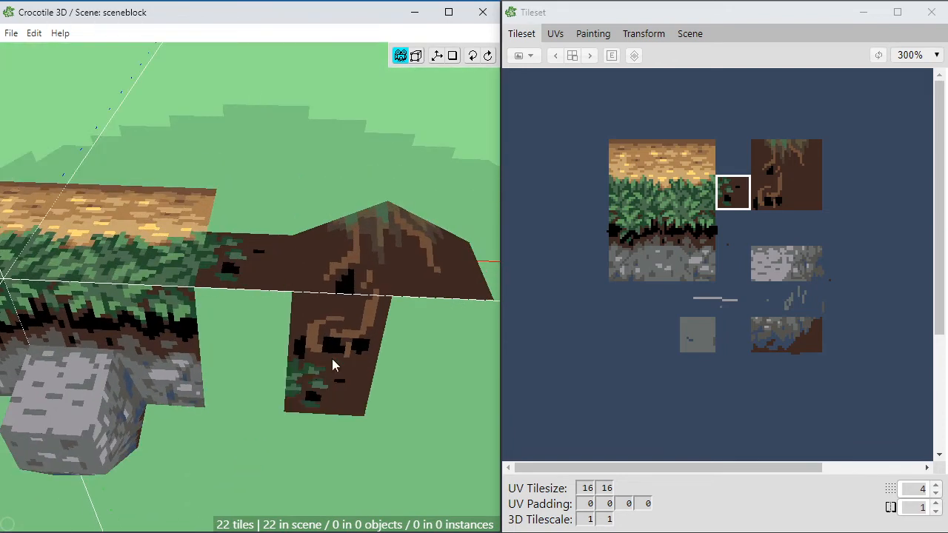
Step: Fill the front gap between the grass block and root tile with the blank tile below the leafy one, and open the tileset for painting
click(724, 232)
key(space)
right_drag(326, 339, 307, 363)
click(252, 323)
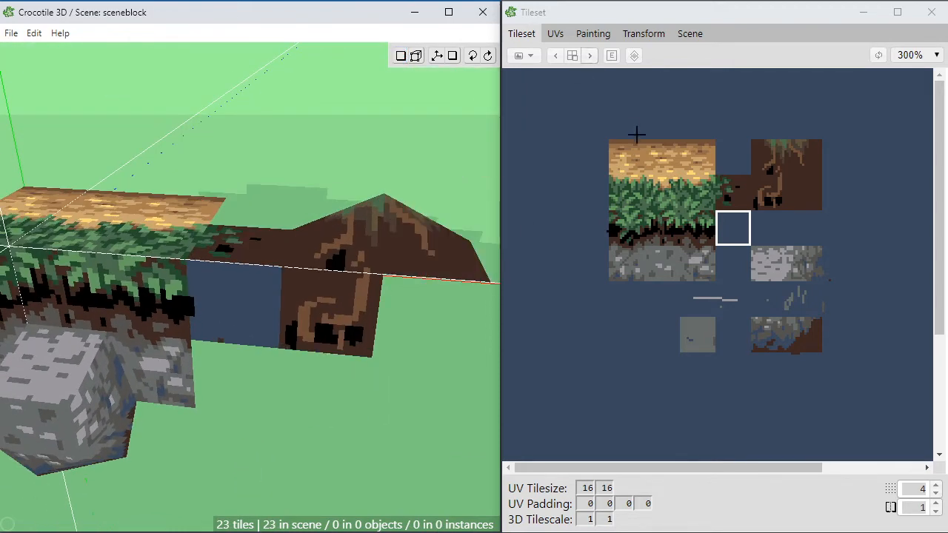
drag(590, 107, 837, 356)
click(592, 34)
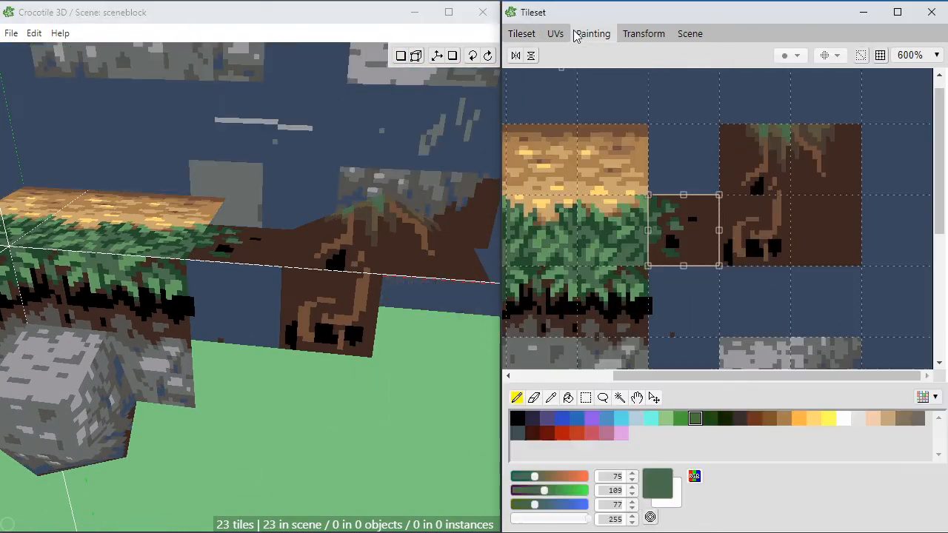
Step: Fill the blank tile below the leafy soil tile with the sampled soil brown (62, 40, 33)
key(Escape)
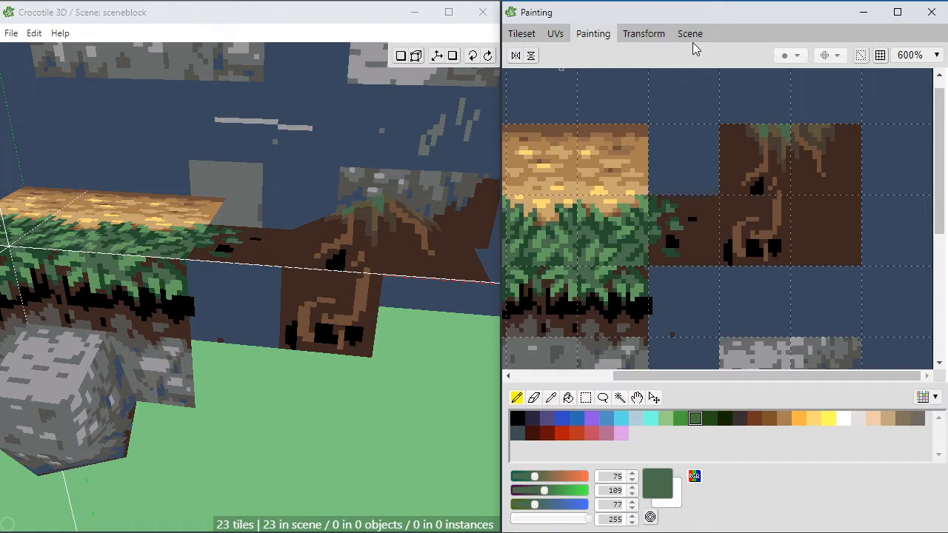
key(e)
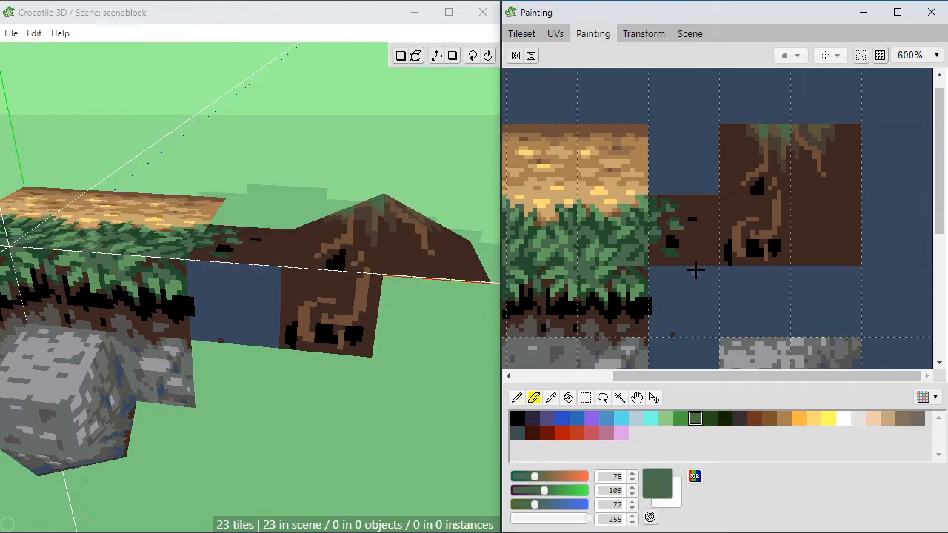
key(g)
key(m)
click(685, 297)
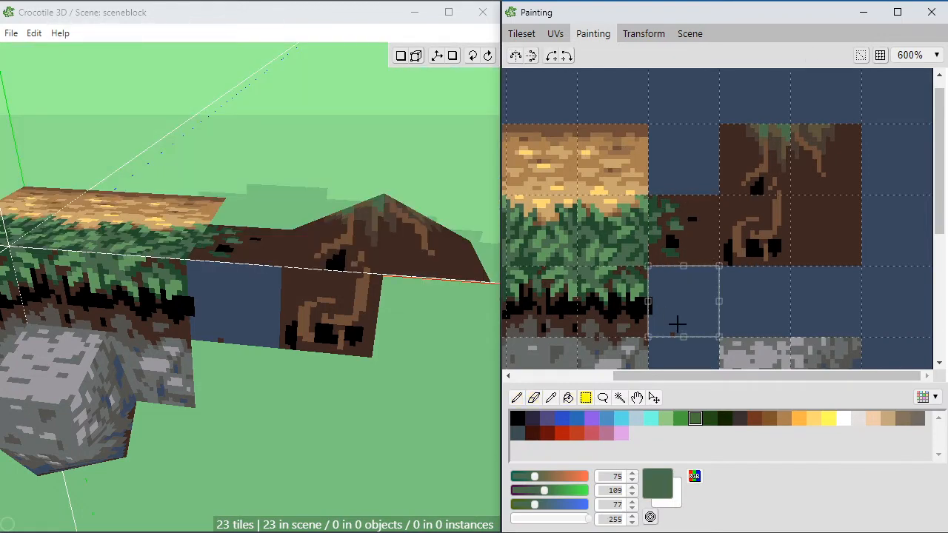
key(g)
right_click(715, 250)
click(699, 296)
Step: Paint dark green (36, 77, 46) leaf shapes spreading from the grass side across the new soil tile and its upper seam
key(b)
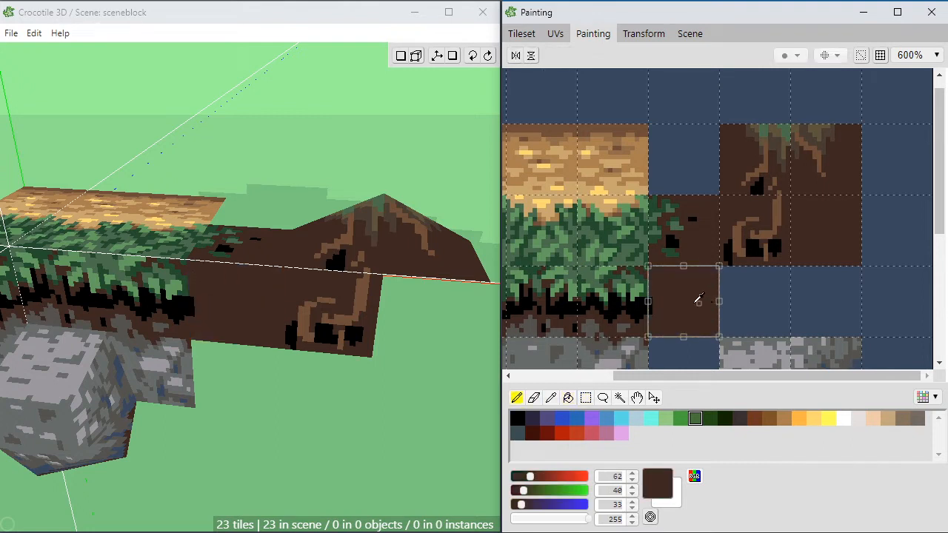
right_click(646, 280)
drag(661, 284, 652, 272)
key(ctrl+d)
click(647, 270)
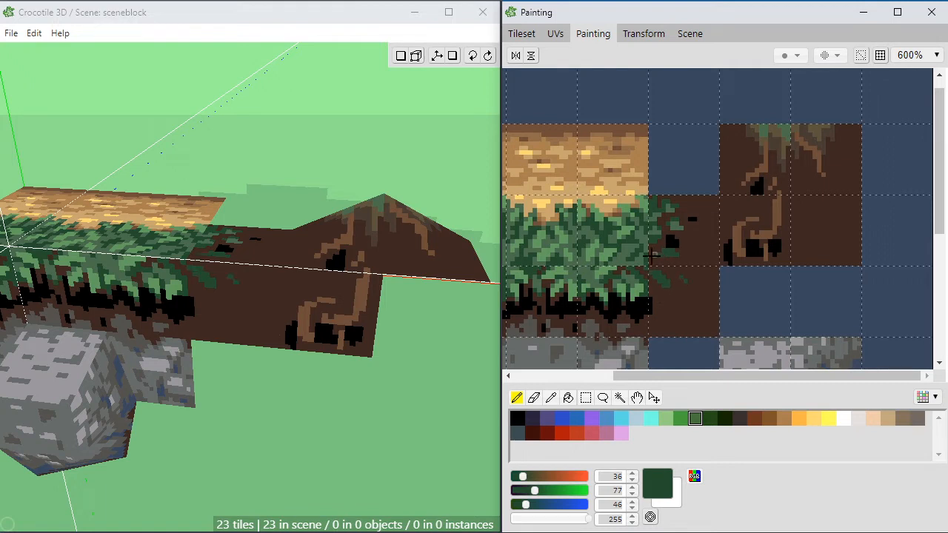
drag(651, 256, 656, 261)
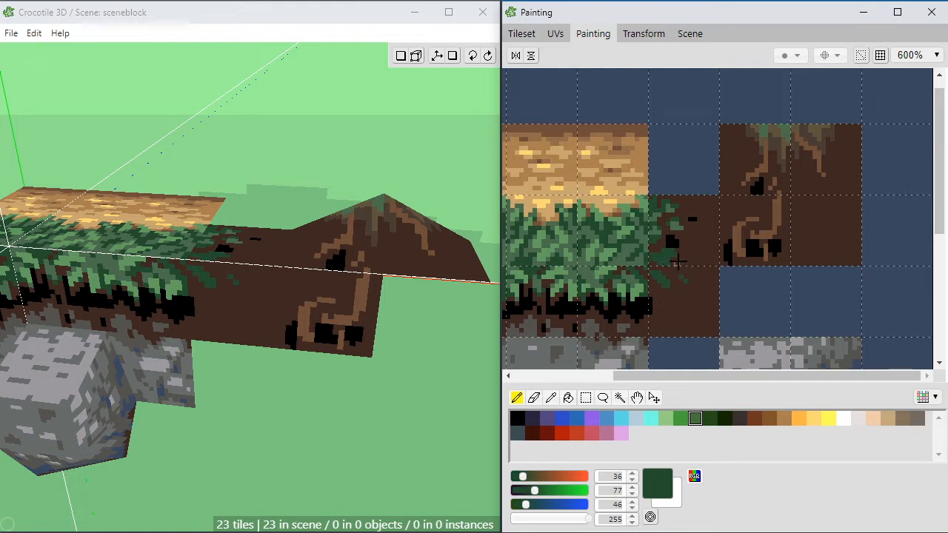
Step: Add muted green (75, 109, 77) accents to the leaves around the seam between the two grass-to-soil transition tiles
right_click(682, 256)
right_click(639, 255)
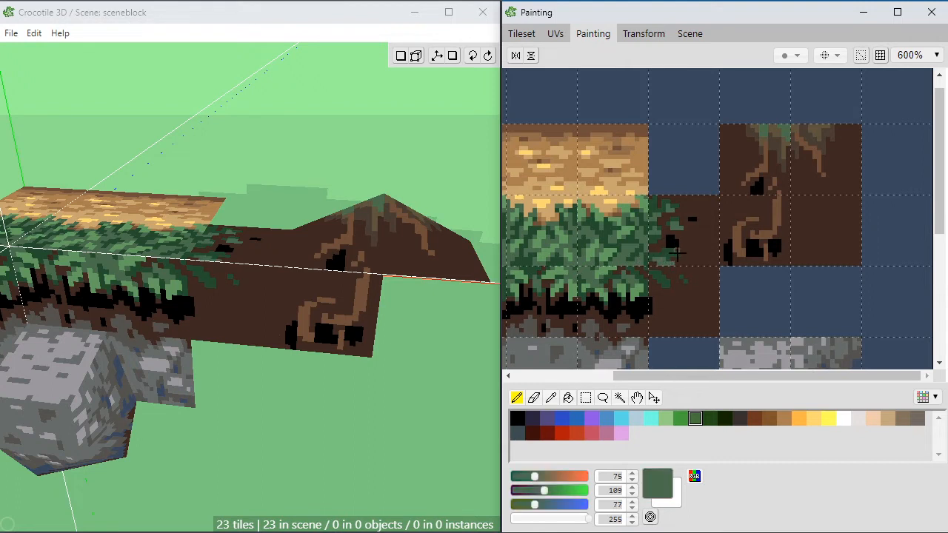
alt+click(683, 262)
click(679, 257)
alt+click(662, 261)
drag(663, 280, 657, 275)
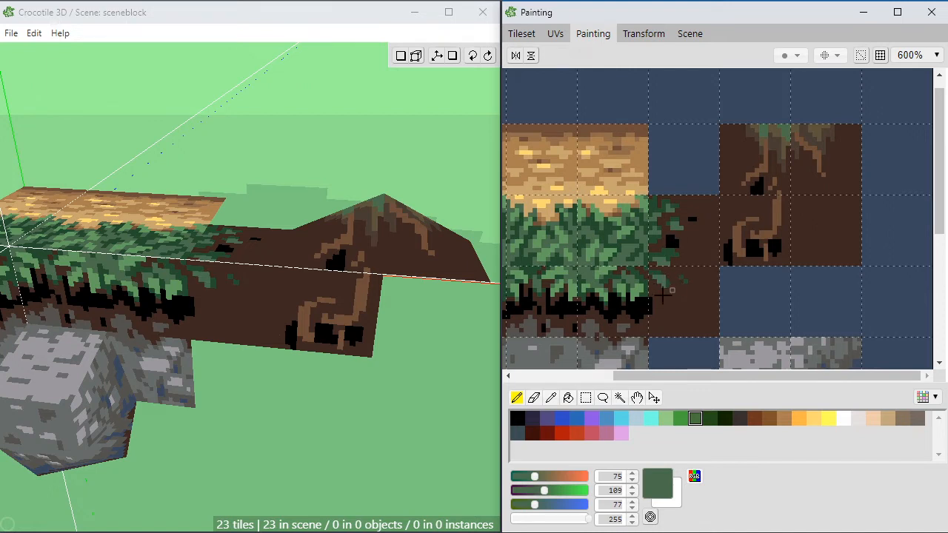
Step: Paint black shadows beneath and between the leaf tips, continuing the grass block's dark band into the transition tiles
alt+click(645, 304)
drag(653, 284, 658, 290)
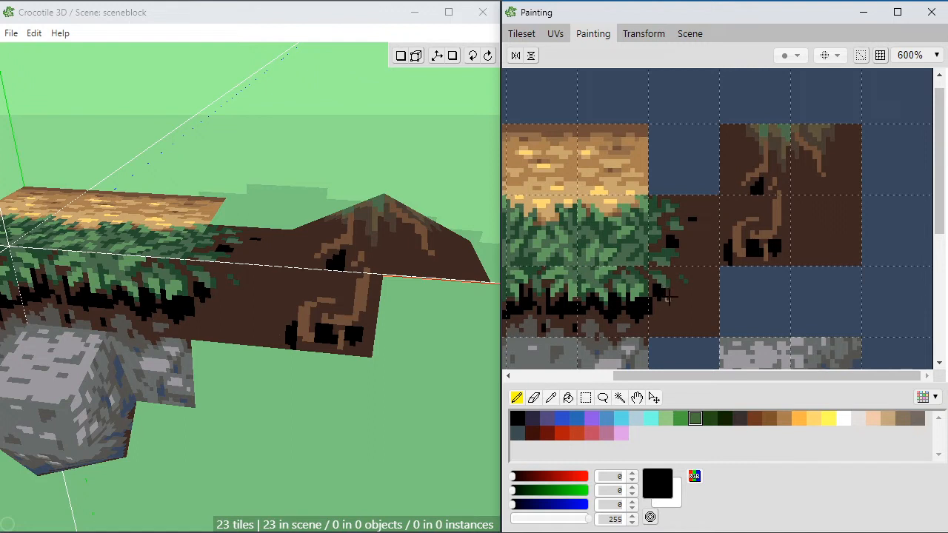
click(676, 284)
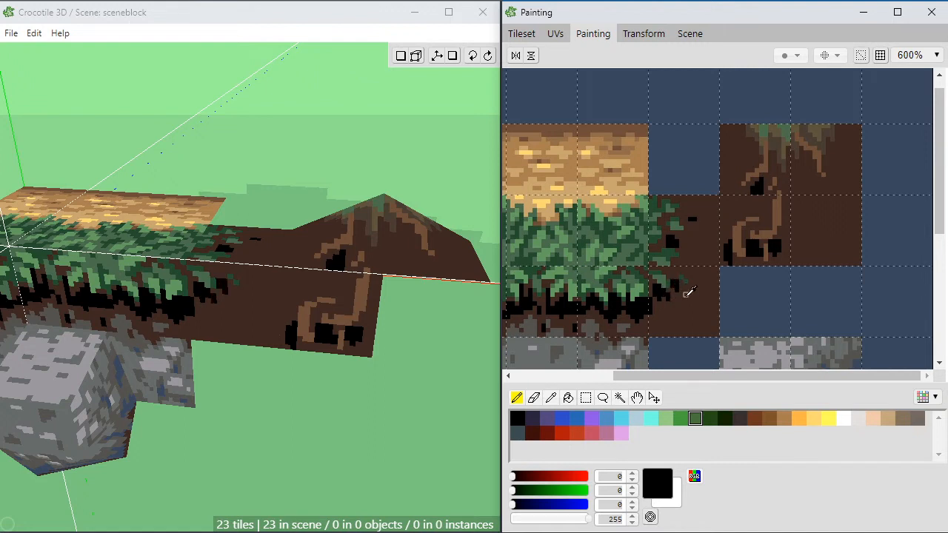
alt+click(685, 297)
click(668, 298)
alt+click(664, 295)
click(665, 301)
click(680, 264)
click(673, 261)
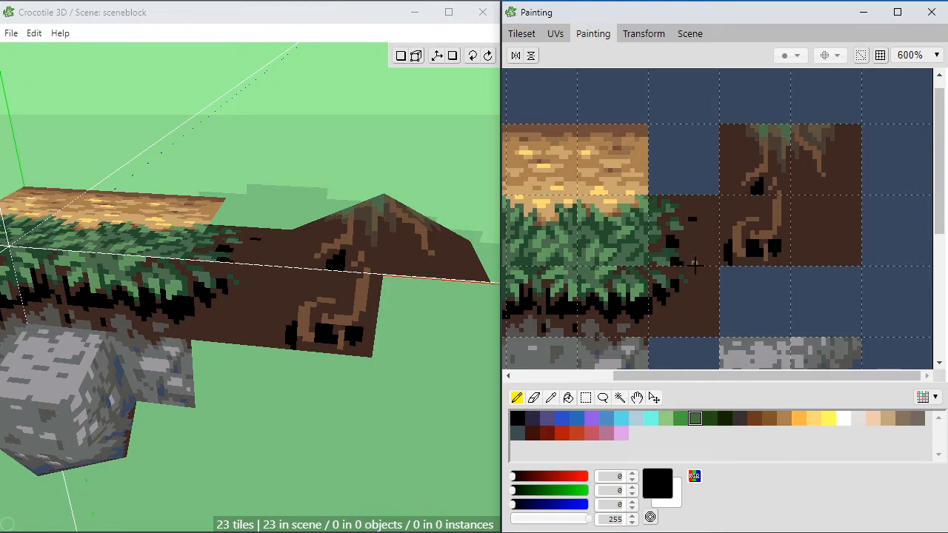
Step: Examine the grass-to-soil transition and the dirt mound from several angles in the 3D scene
key(space)
drag(325, 244, 279, 324)
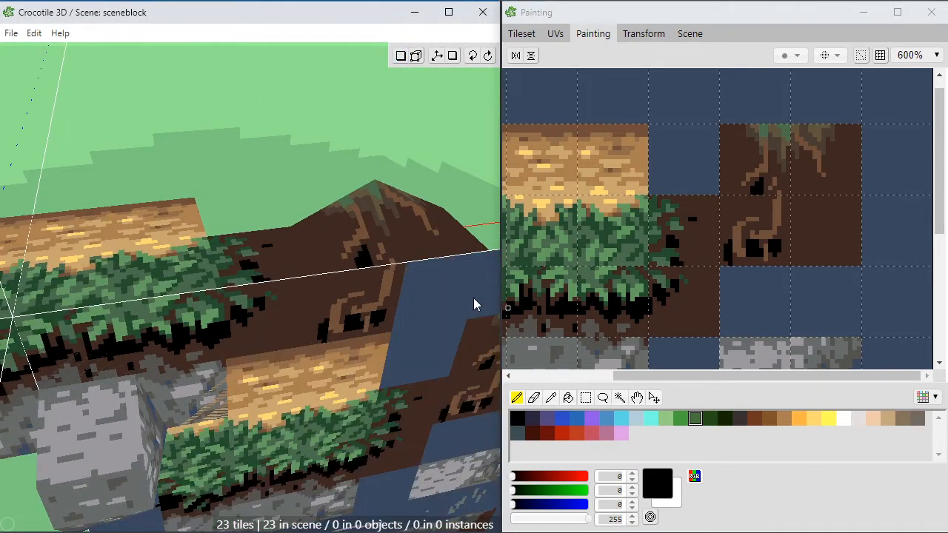
key(space)
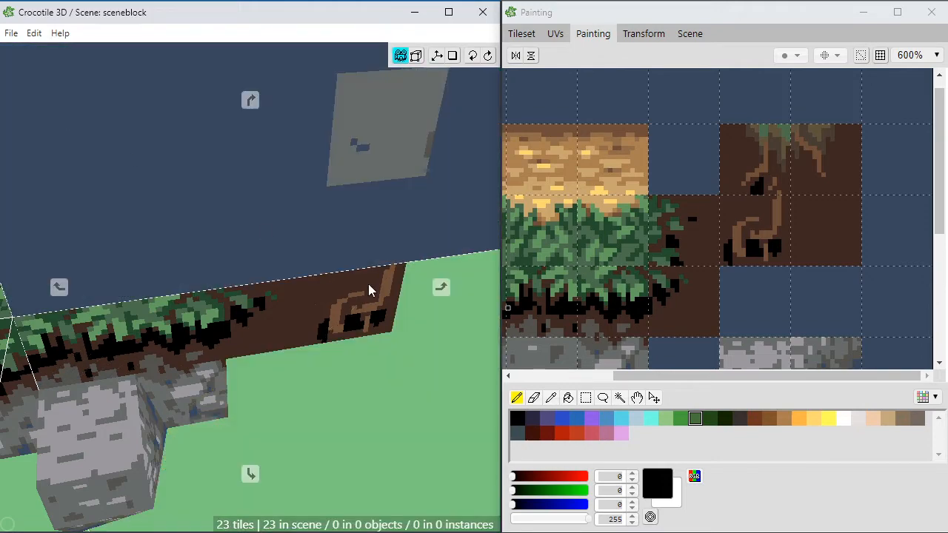
drag(368, 289, 313, 360)
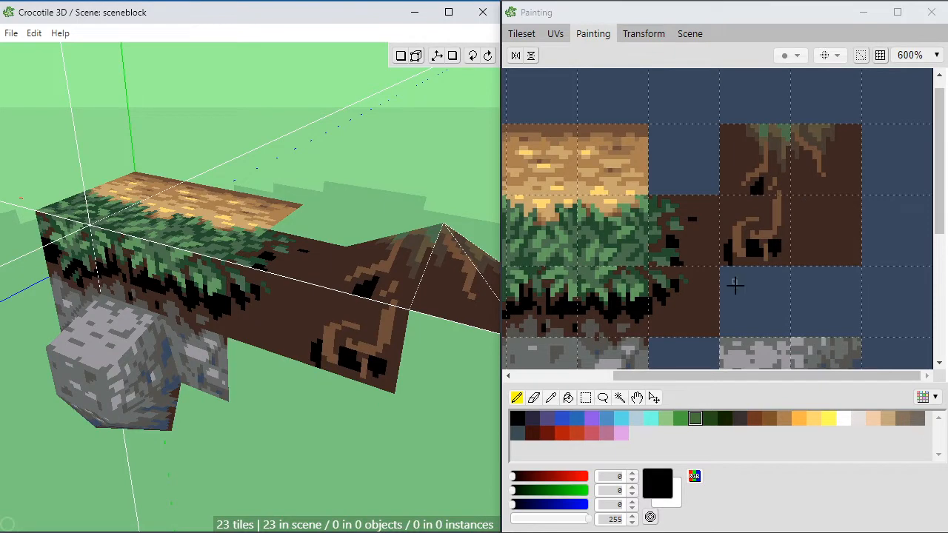
key(space)
right_drag(443, 481, 400, 463)
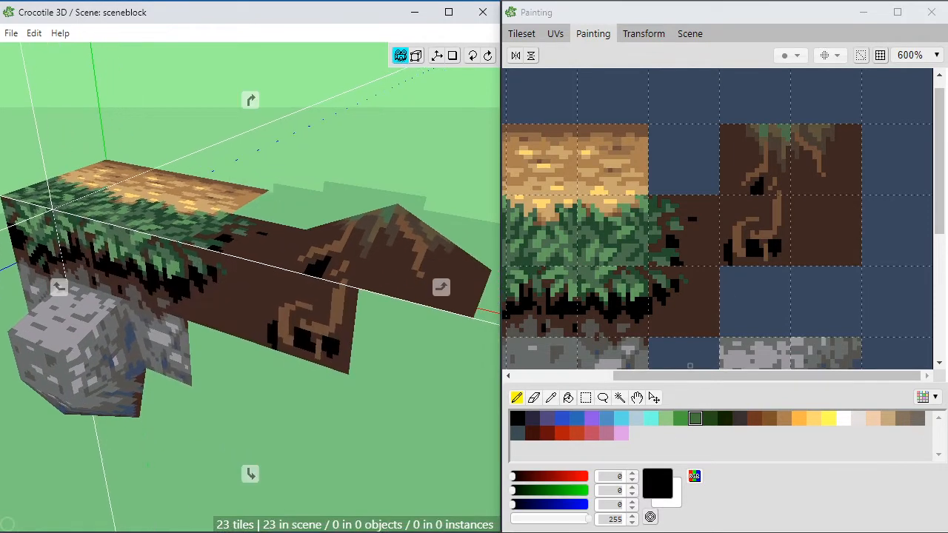
scroll(442, 481, down, 3)
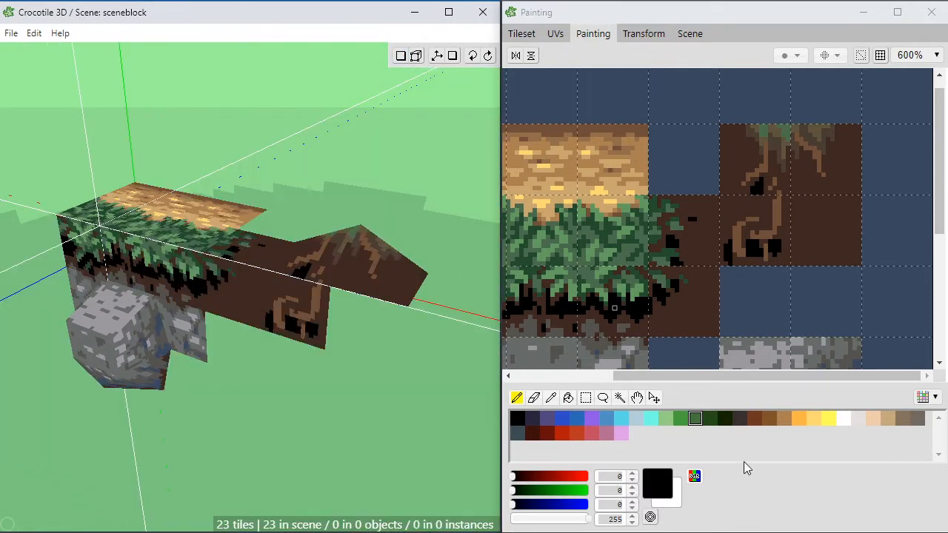
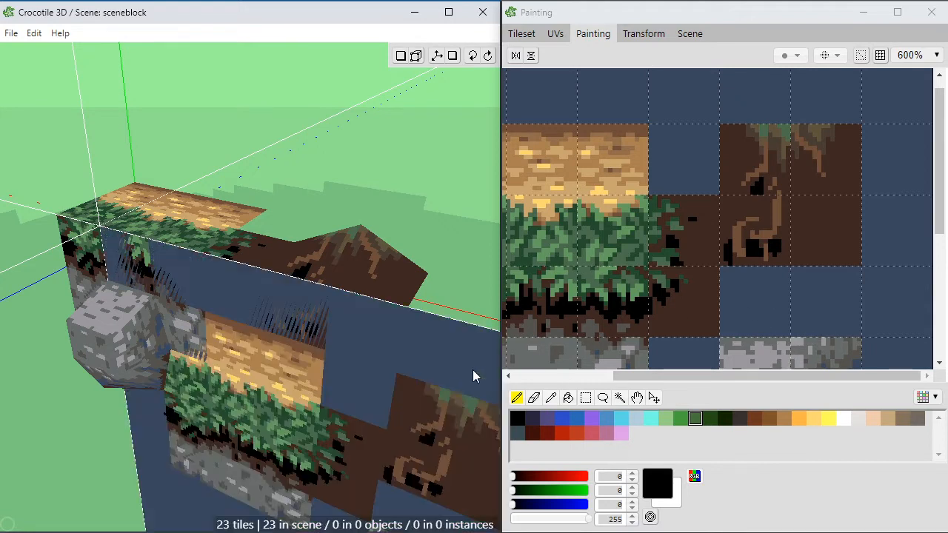
Step: Examine the roots on the dirt mound and the soil side wall beside the stone block from several angles
key(space)
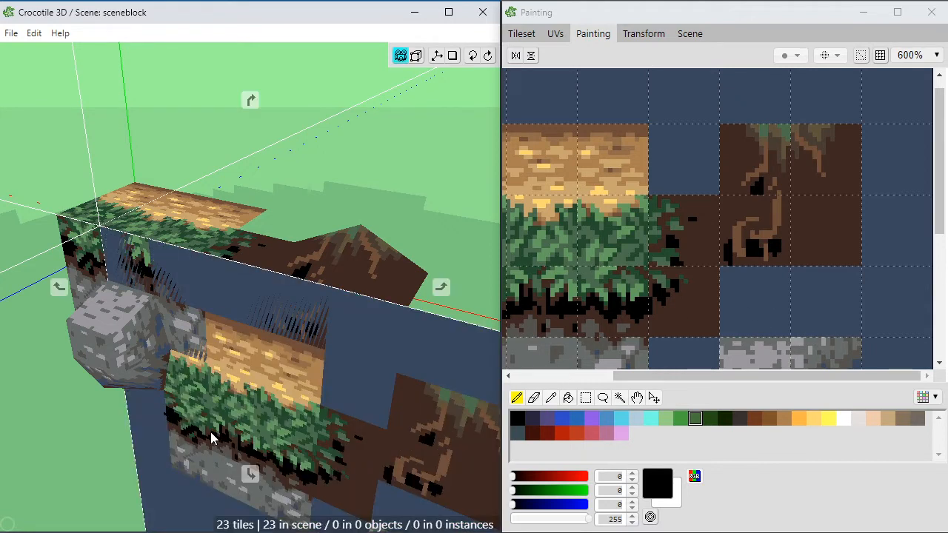
drag(212, 438, 247, 437)
right_drag(224, 416, 236, 421)
scroll(252, 422, up, 2)
key(space)
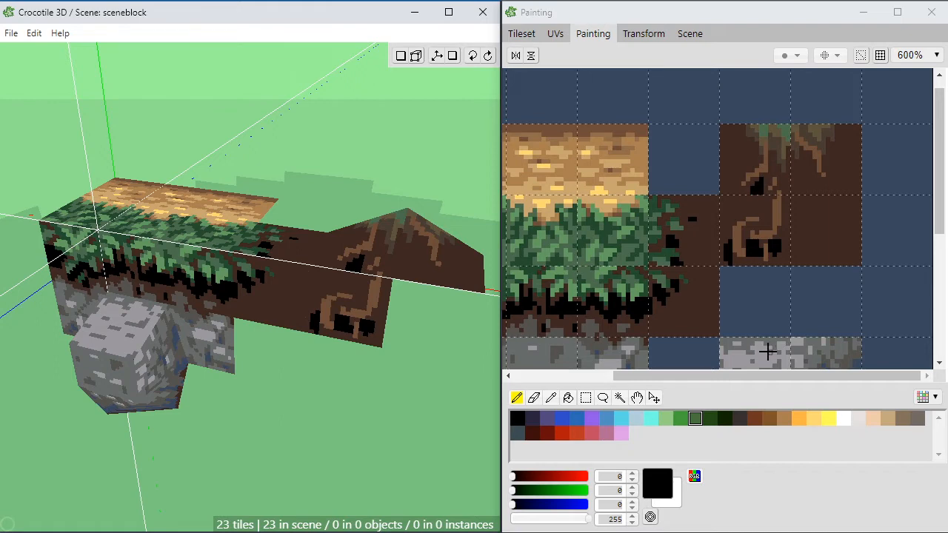
middle_drag(424, 369, 371, 386)
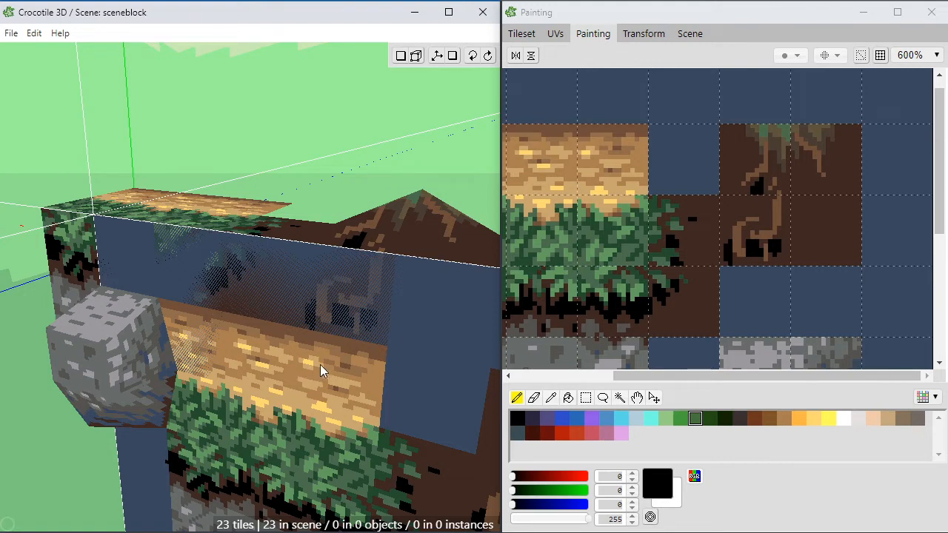
scroll(323, 362, up, 1)
key(space)
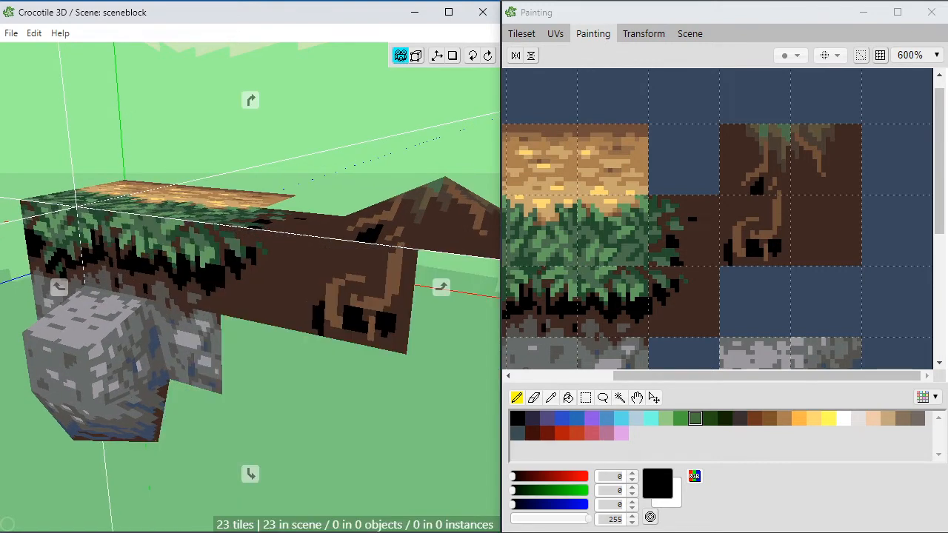
mouse_move(324, 363)
right_down()
mouse_move(316, 349)
mouse_move(328, 380)
right_up()
mouse_move(328, 380)
mouse_down()
mouse_move(300, 382)
mouse_move(260, 435)
mouse_move(235, 374)
mouse_move(324, 375)
mouse_move(334, 363)
mouse_up()
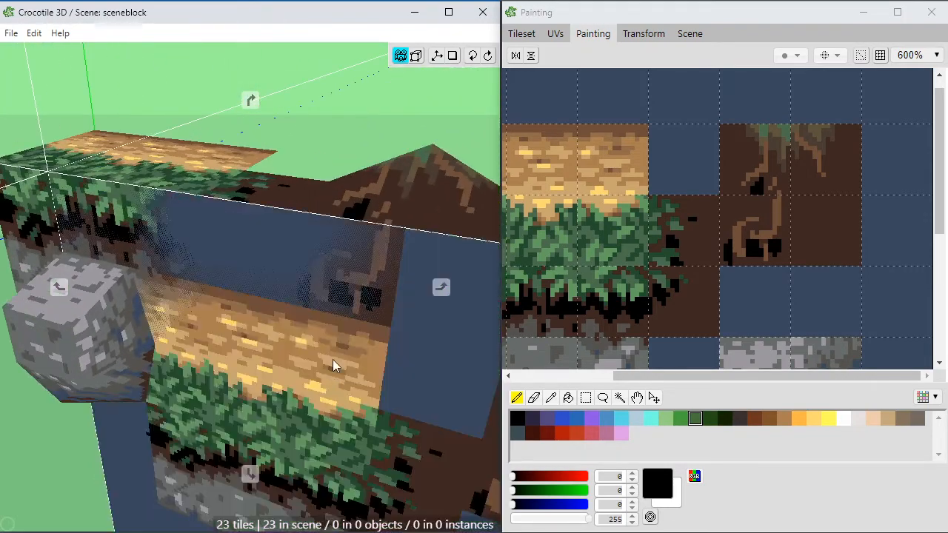
right_drag(334, 363, 319, 394)
right_drag(334, 337, 333, 346)
key(space)
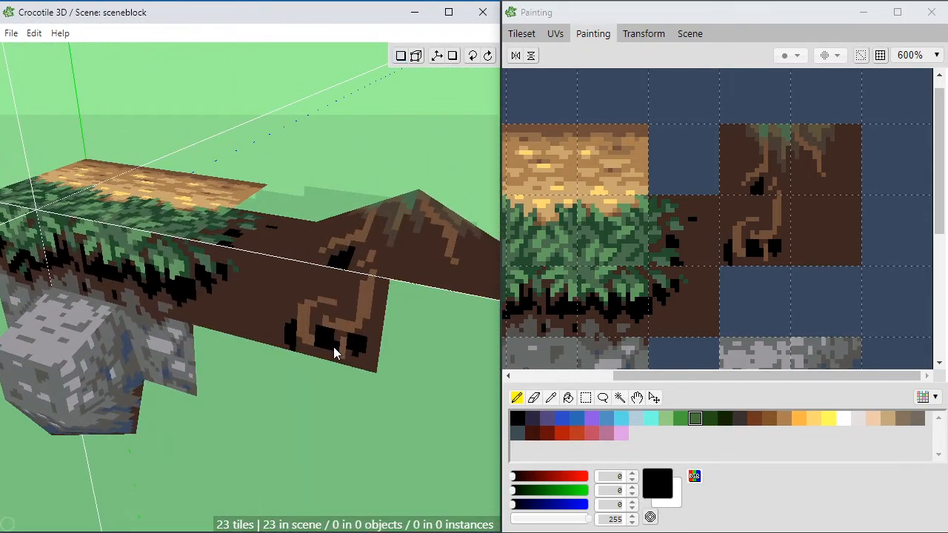
key(space)
scroll(333, 346, up, 1)
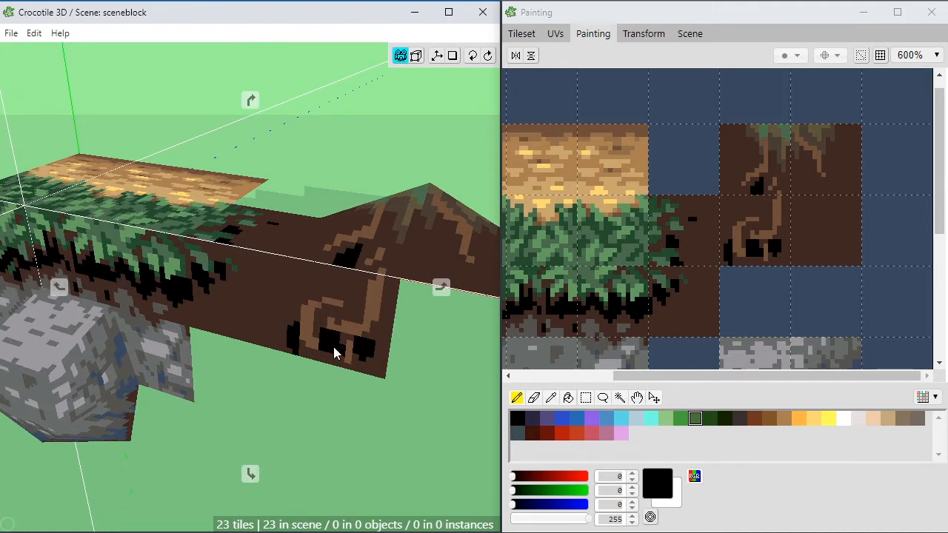
scroll(333, 346, down, 2)
key(space)
key(space)
drag(323, 322, 338, 304)
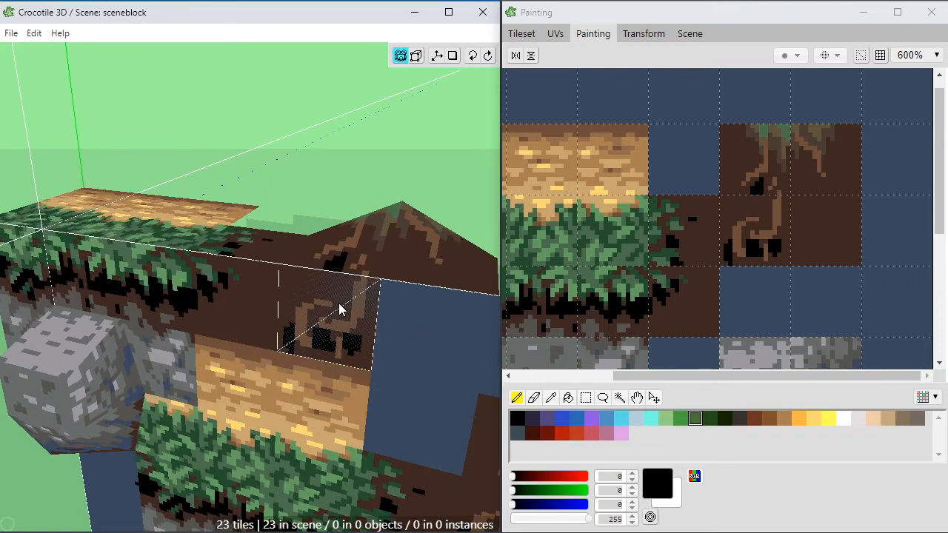
key(space)
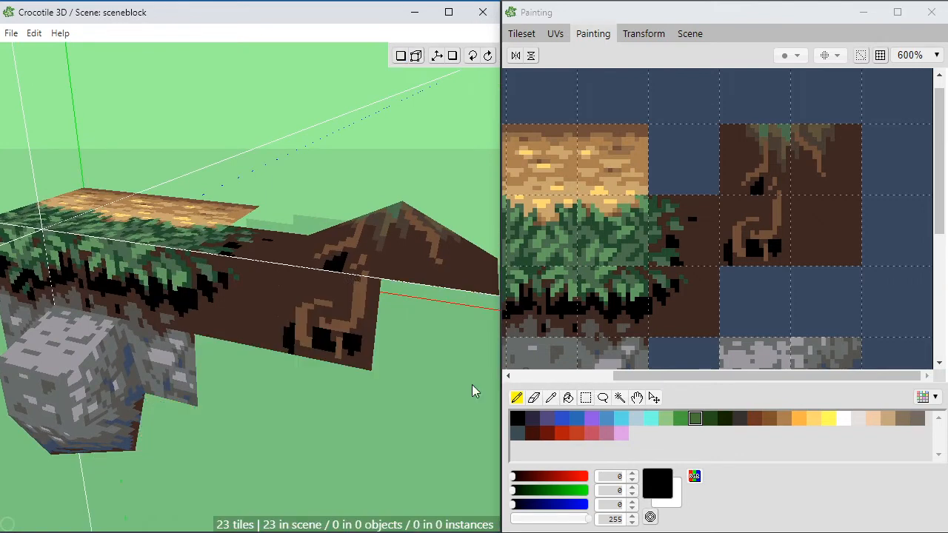
key(space)
right_drag(423, 377, 392, 372)
key(space)
scroll(412, 385, up, 2)
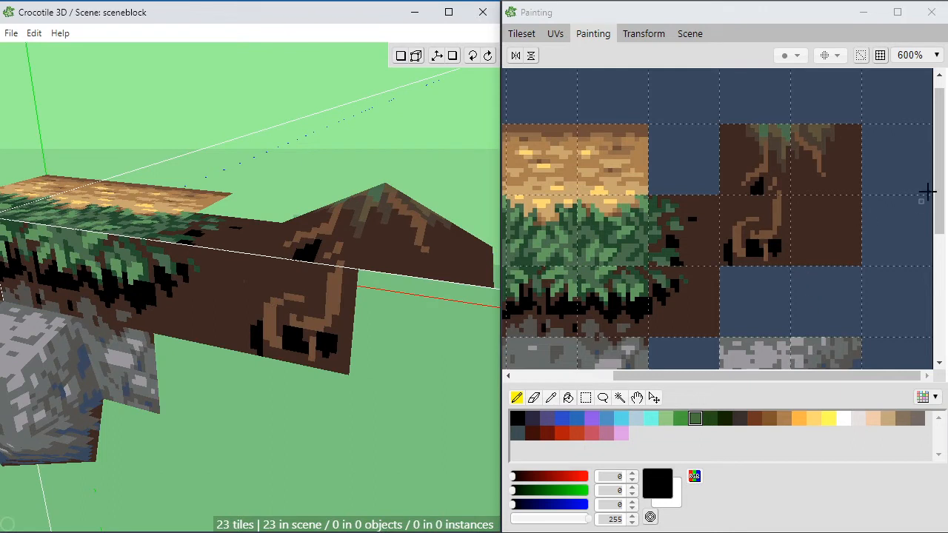
Step: Compare the stone tiles in the tileset with the block and inspect the vertices around the mound's peak
mouse_move(939, 191)
mouse_down()
mouse_move(938, 319)
mouse_move(946, 234)
mouse_up()
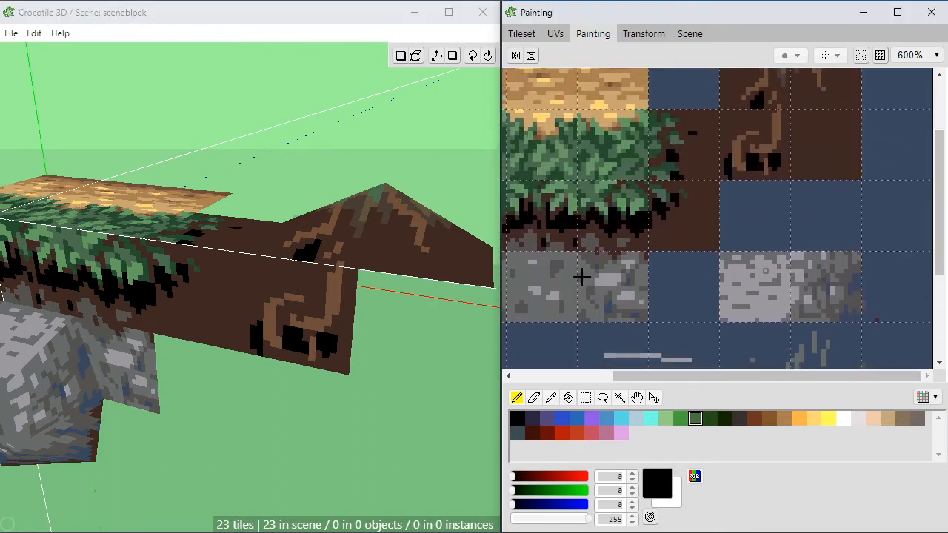
key(space)
drag(352, 331, 337, 319)
right_drag(348, 305, 319, 321)
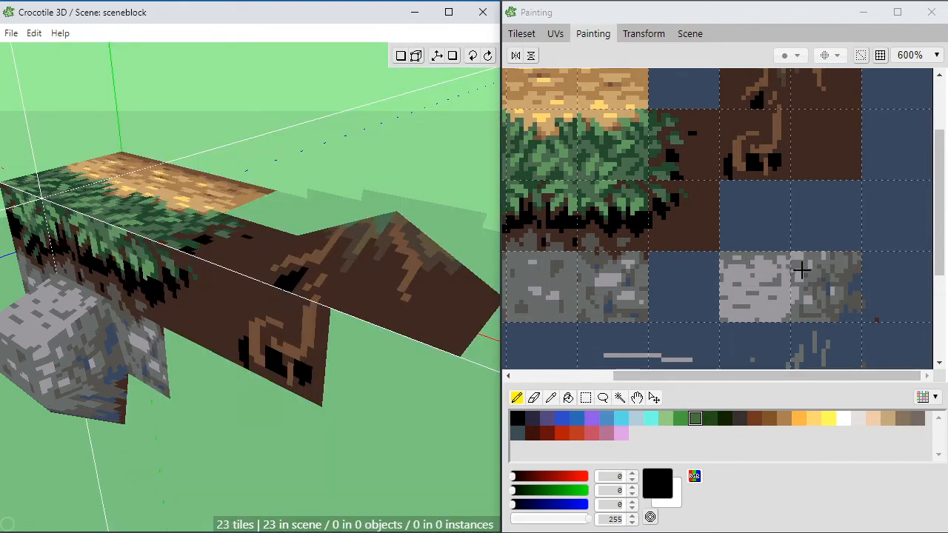
drag(938, 229, 939, 239)
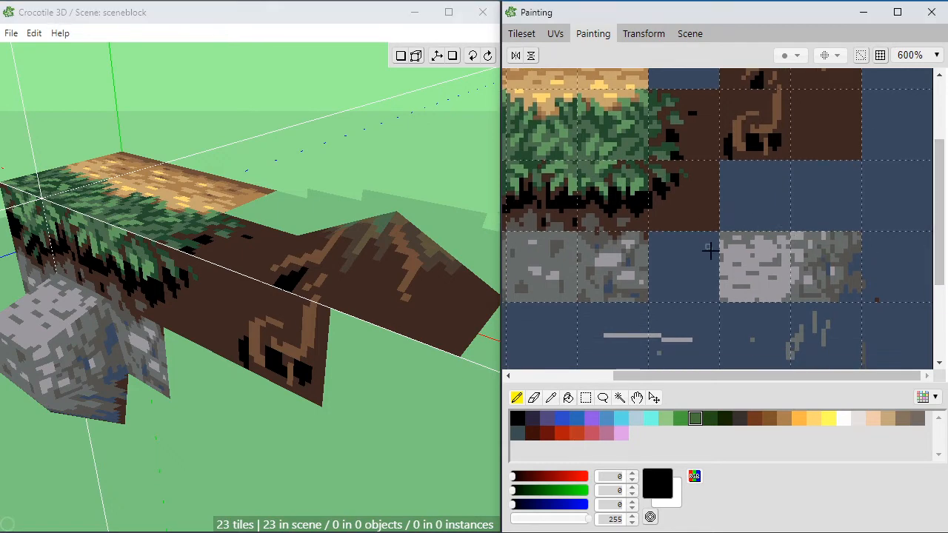
key(space)
key(space)
drag(423, 262, 442, 233)
key(space)
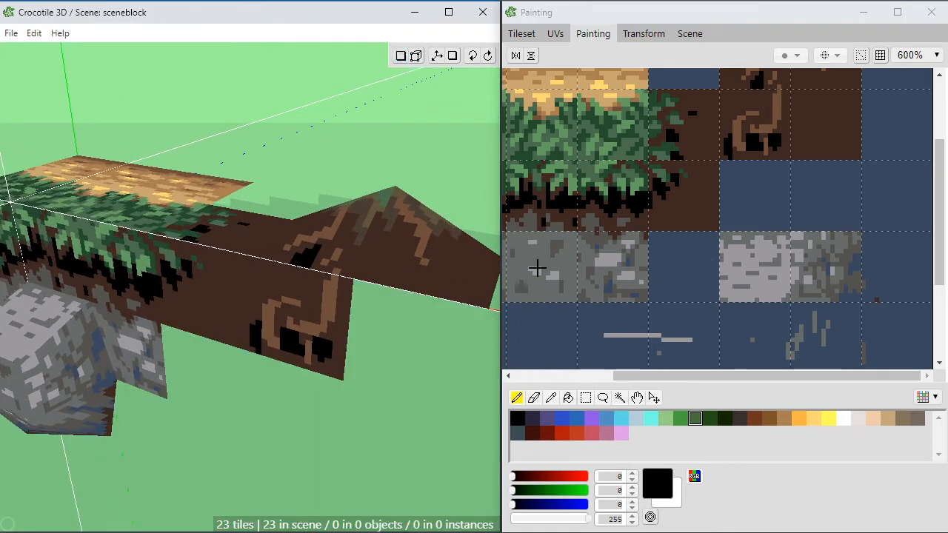
key(Return)
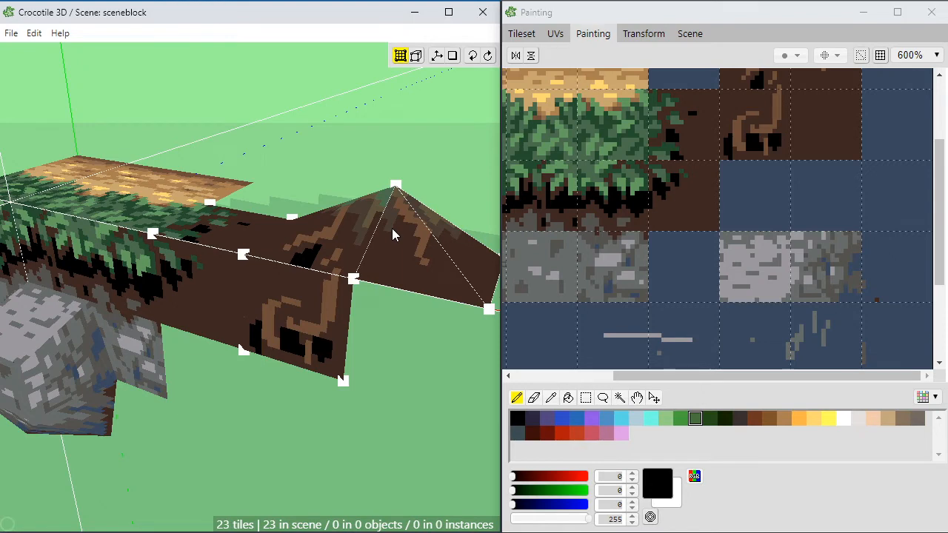
key(space)
mouse_move(372, 321)
mouse_down()
mouse_move(360, 339)
mouse_move(380, 335)
mouse_up()
key(space)
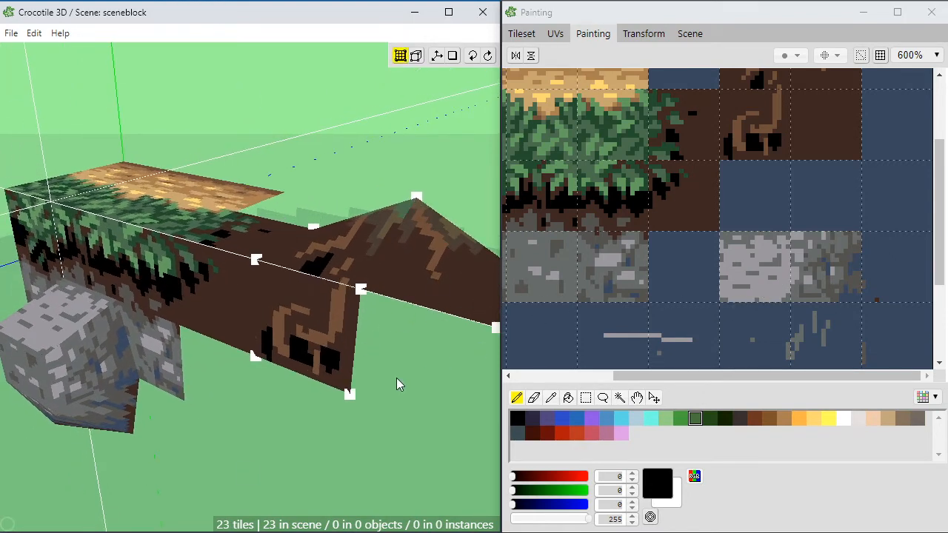
key(space)
mouse_move(396, 378)
mouse_down()
mouse_move(362, 392)
mouse_move(385, 444)
mouse_move(415, 355)
mouse_move(356, 452)
mouse_move(418, 352)
mouse_move(396, 377)
mouse_move(337, 379)
mouse_move(294, 405)
mouse_move(355, 394)
mouse_move(353, 377)
mouse_up()
right_drag(413, 297, 361, 315)
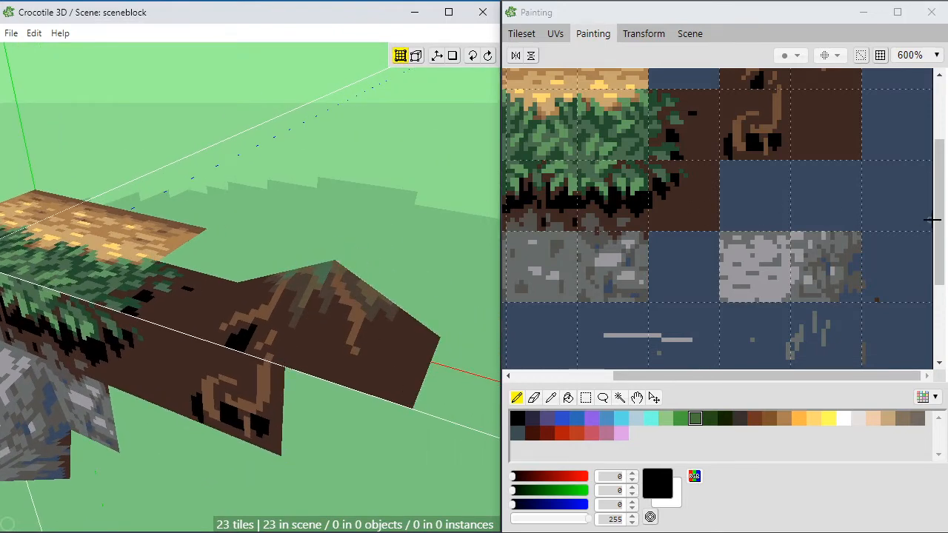
Step: Select a paintable tileset region enclosing all painted tiles plus two empty rows above them, and return to painting
drag(939, 218, 944, 148)
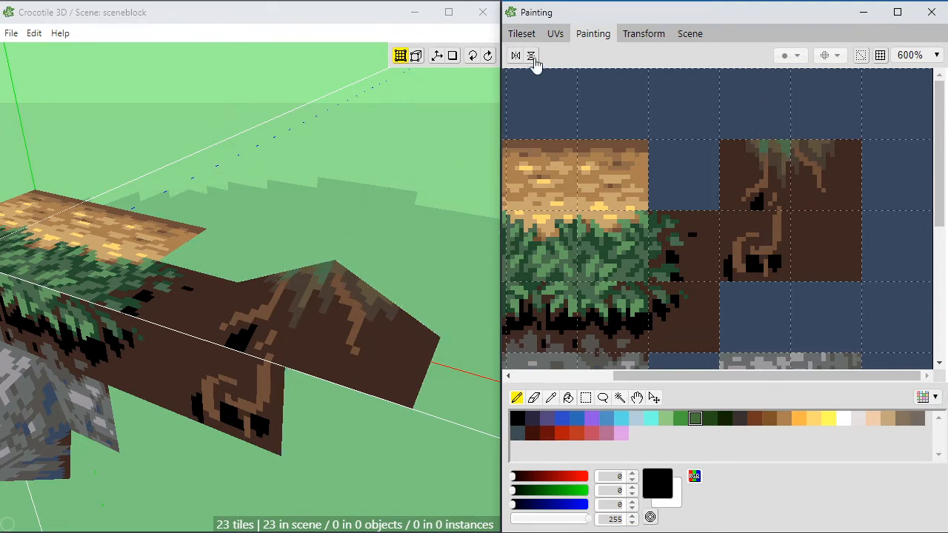
click(523, 34)
click(763, 89)
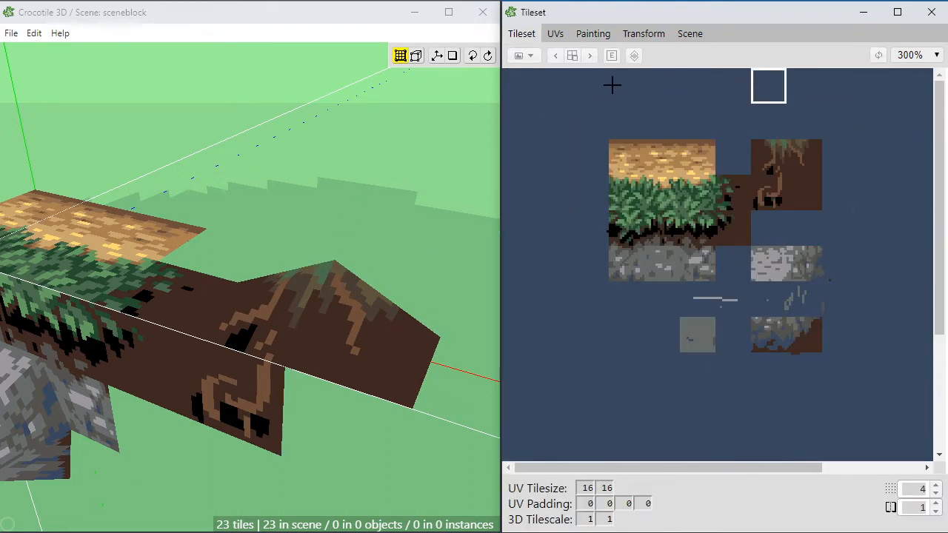
drag(588, 72, 861, 365)
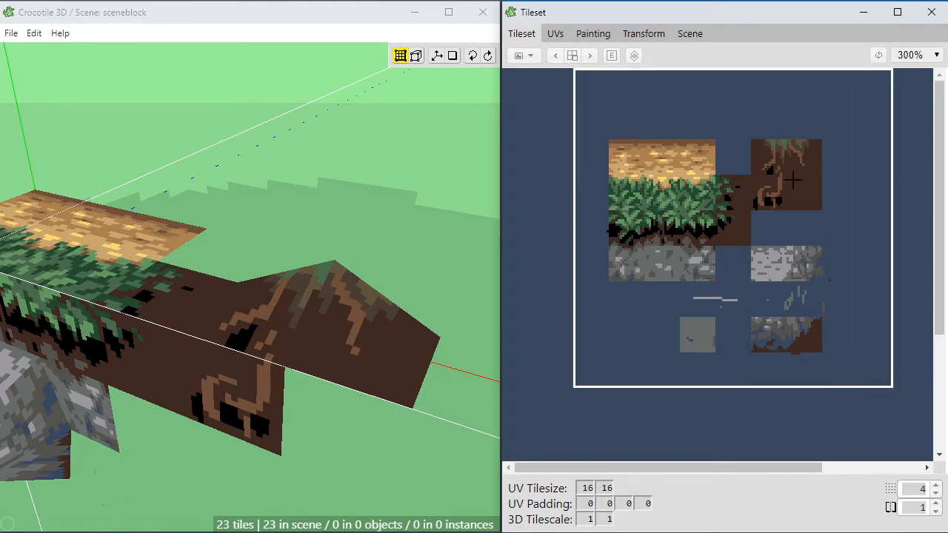
click(591, 34)
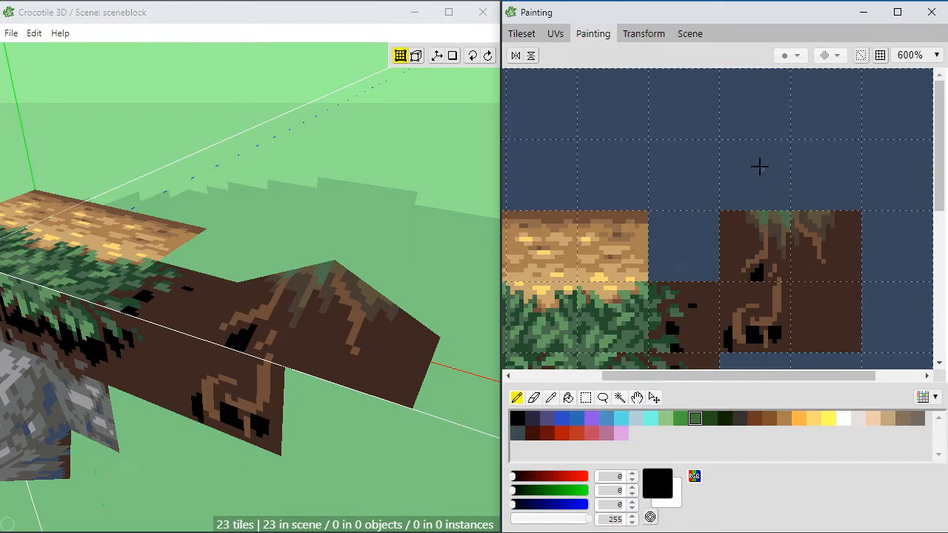
Step: Fill a two-by-two-tile area directly above the root tiles with muted green (75, 109, 77)
drag(780, 376, 861, 357)
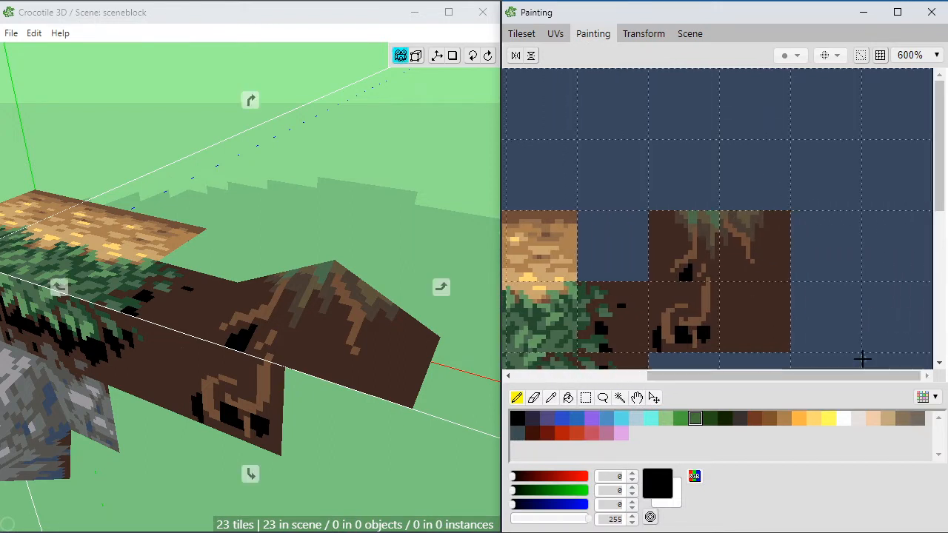
key(m)
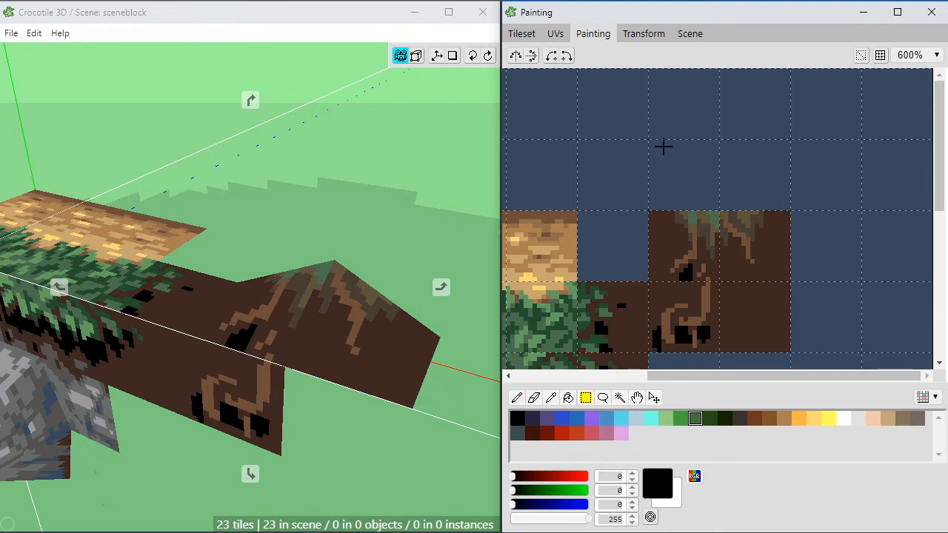
drag(663, 147, 773, 188)
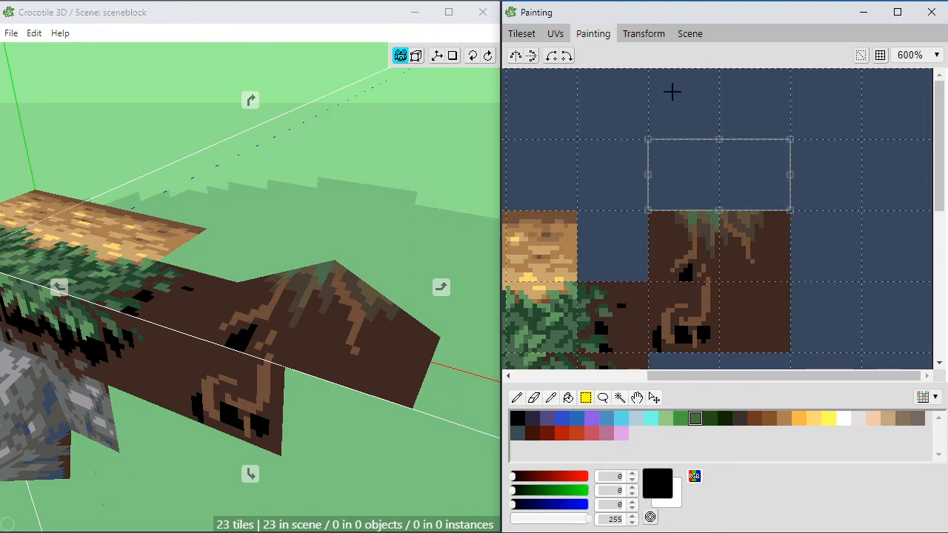
drag(663, 86, 778, 201)
key(g)
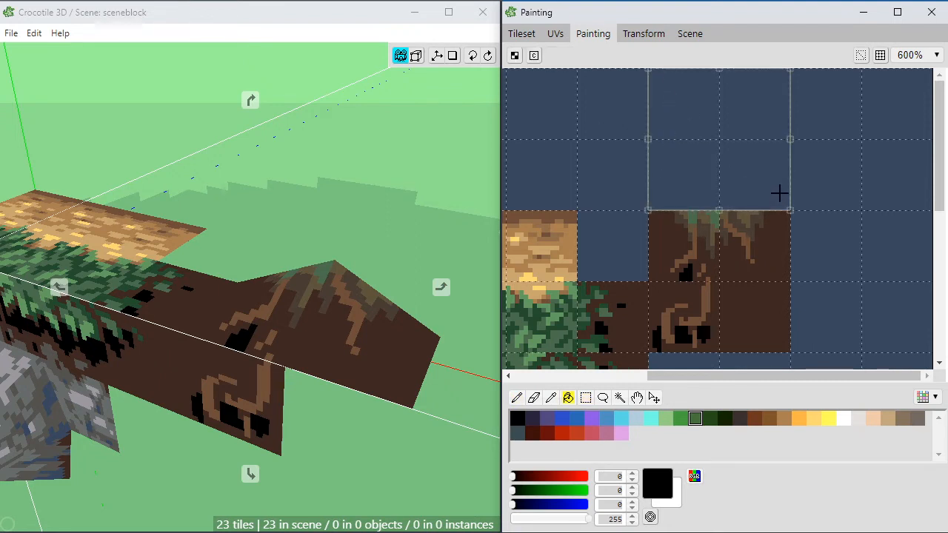
alt+click(698, 215)
click(696, 184)
mouse_move(668, 217)
middle_down()
mouse_move(595, 212)
mouse_move(583, 237)
middle_up()
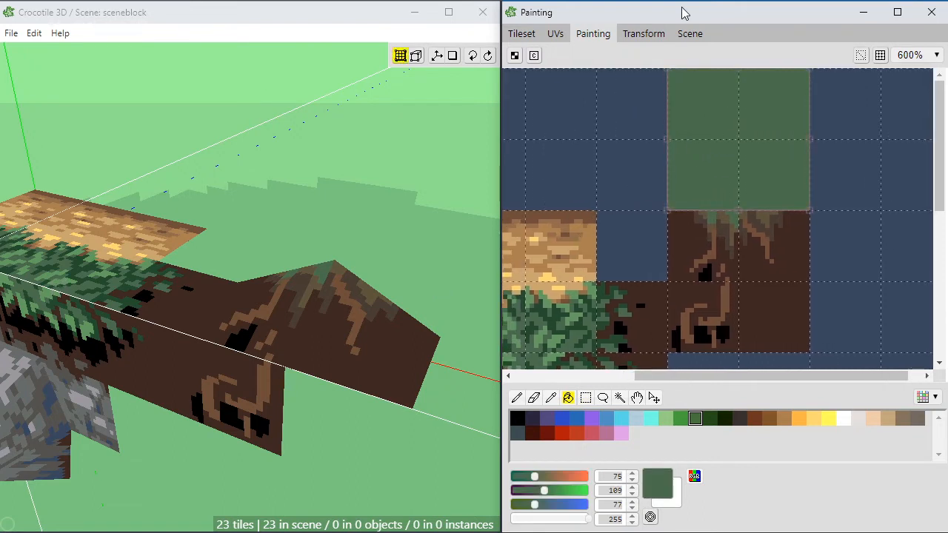
Step: Paint vertical brown (94, 84, 61) bark streaks across the green two-by-two-tile area
key(b)
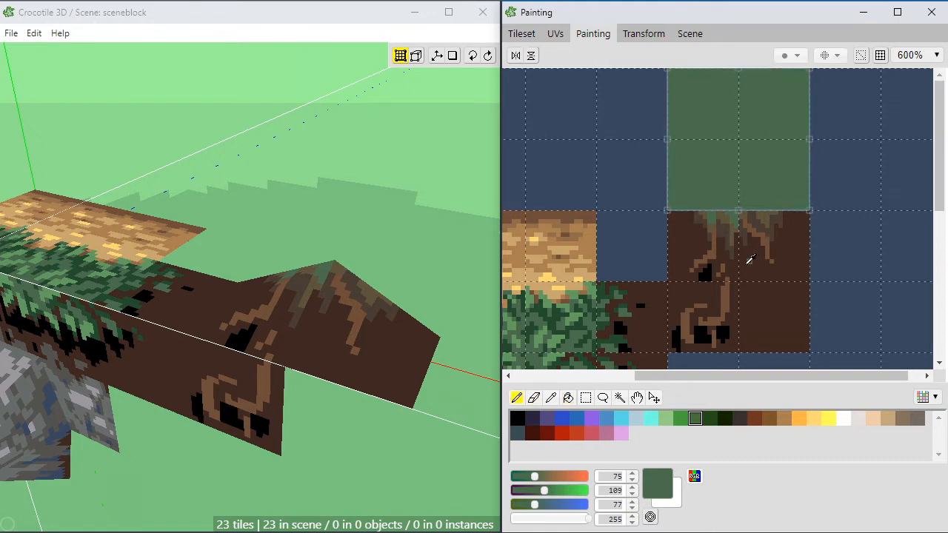
click(733, 211)
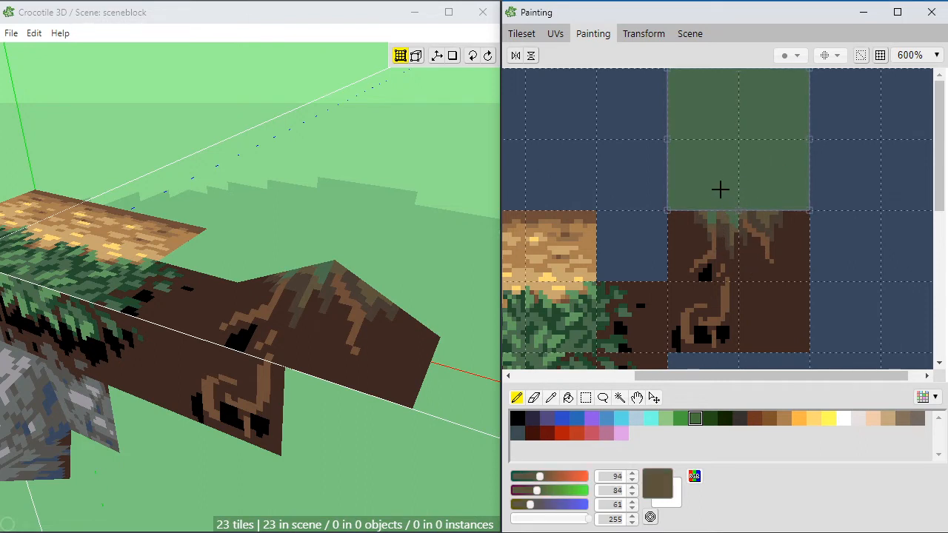
mouse_move(715, 178)
mouse_down()
mouse_move(713, 116)
mouse_move(689, 194)
mouse_move(747, 102)
mouse_move(748, 191)
mouse_move(776, 156)
mouse_move(778, 74)
mouse_up()
Step: Extend and thicken the bark streaks toward the area's edges, using sampled brown (94, 84, 61) and muted green (75, 109, 77)
alt+click(709, 206)
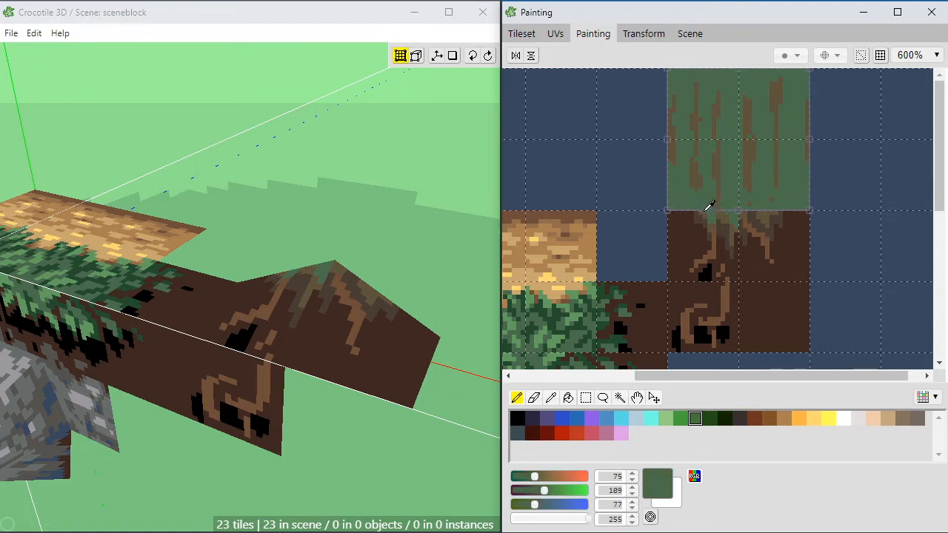
alt+click(708, 207)
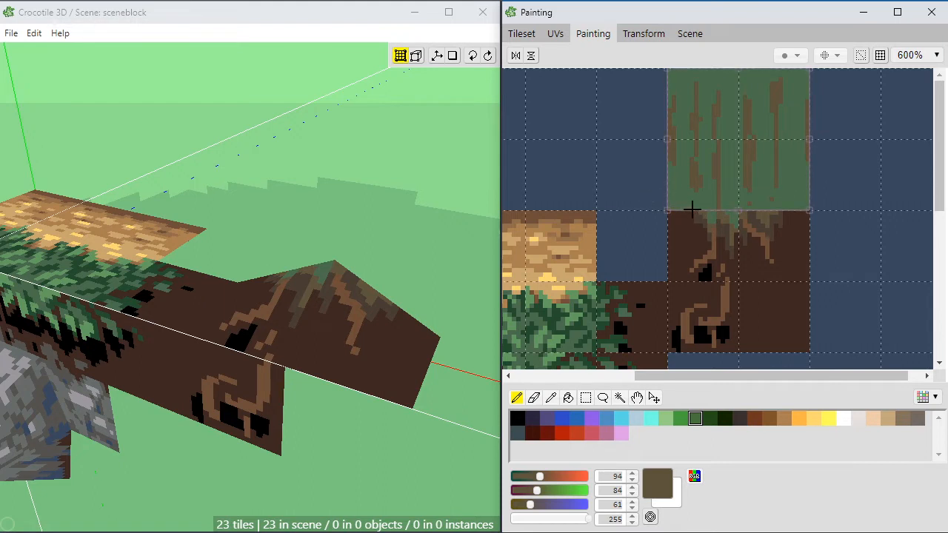
click(709, 212)
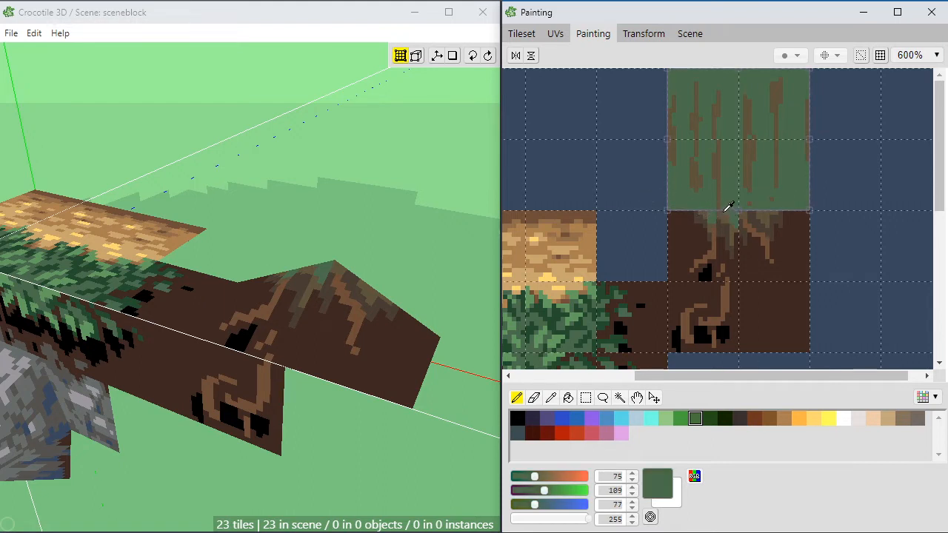
click(735, 212)
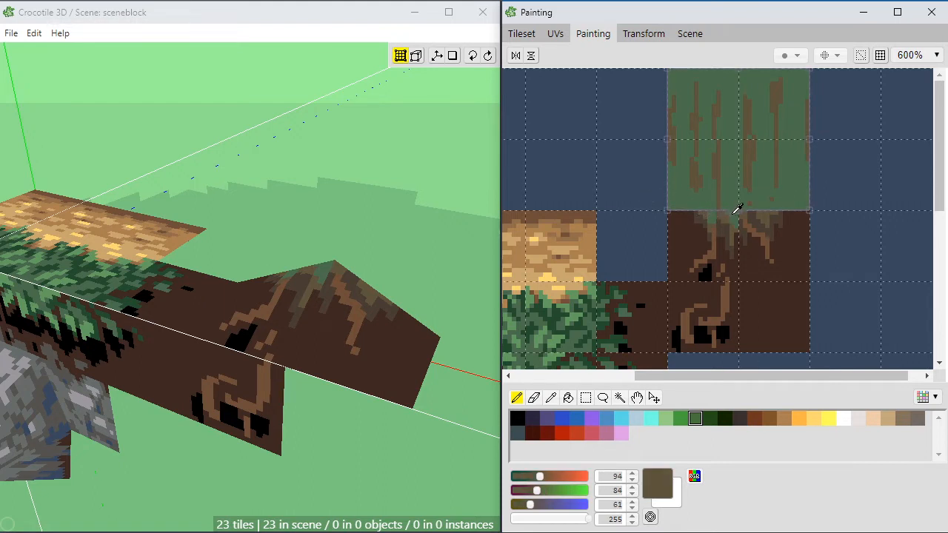
click(675, 195)
click(672, 213)
alt+click(579, 317)
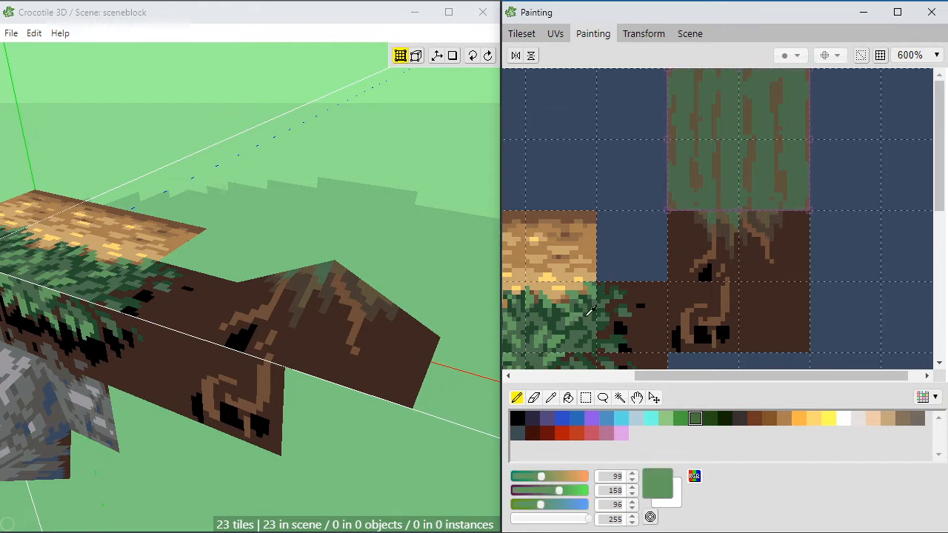
alt+click(714, 175)
alt+click(709, 164)
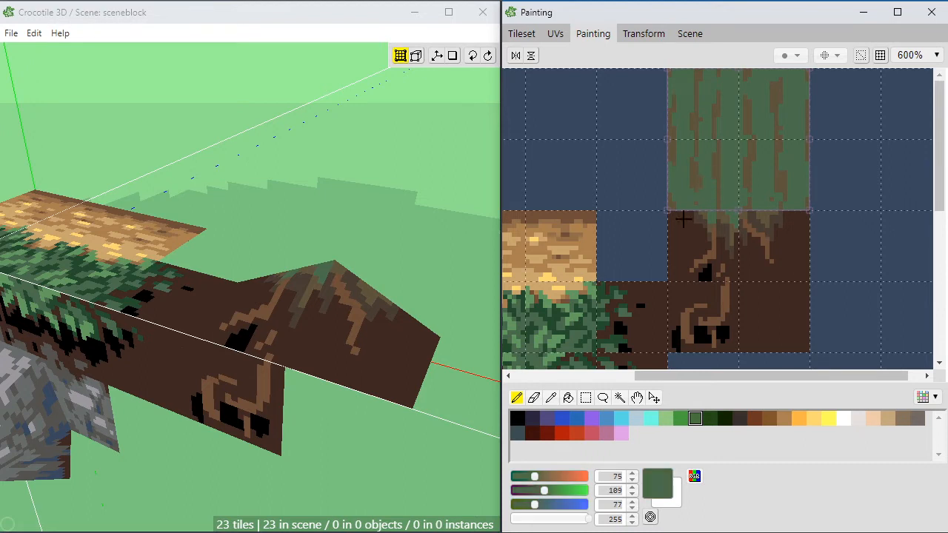
alt+click(577, 318)
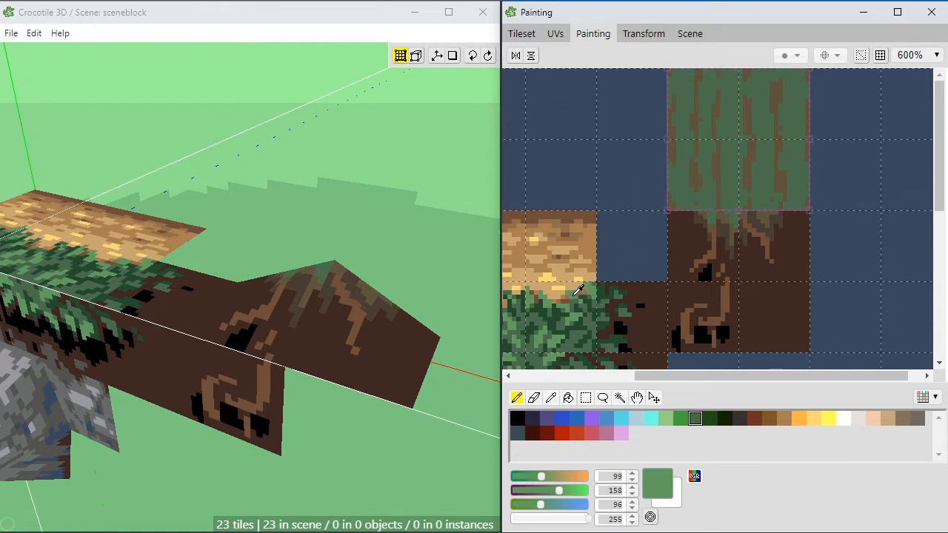
drag(727, 177, 732, 172)
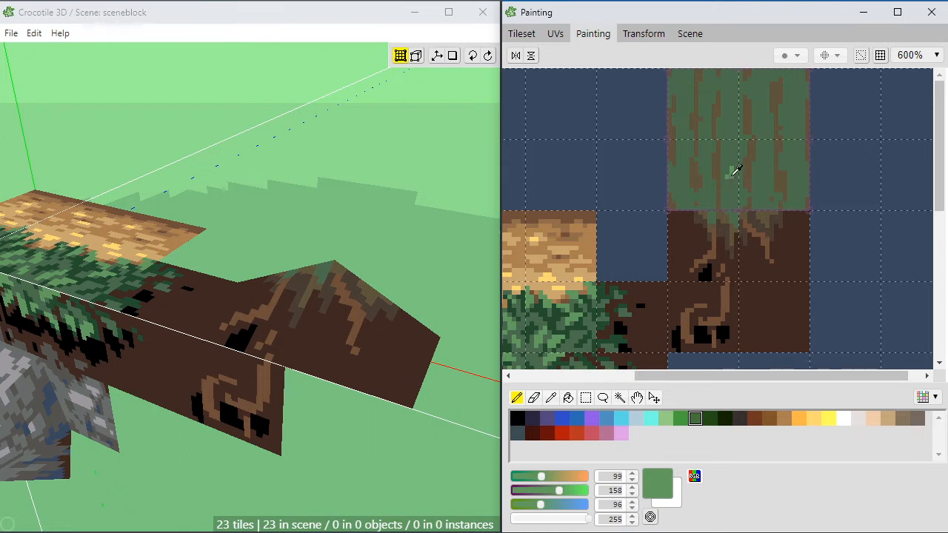
alt+click(728, 165)
click(729, 174)
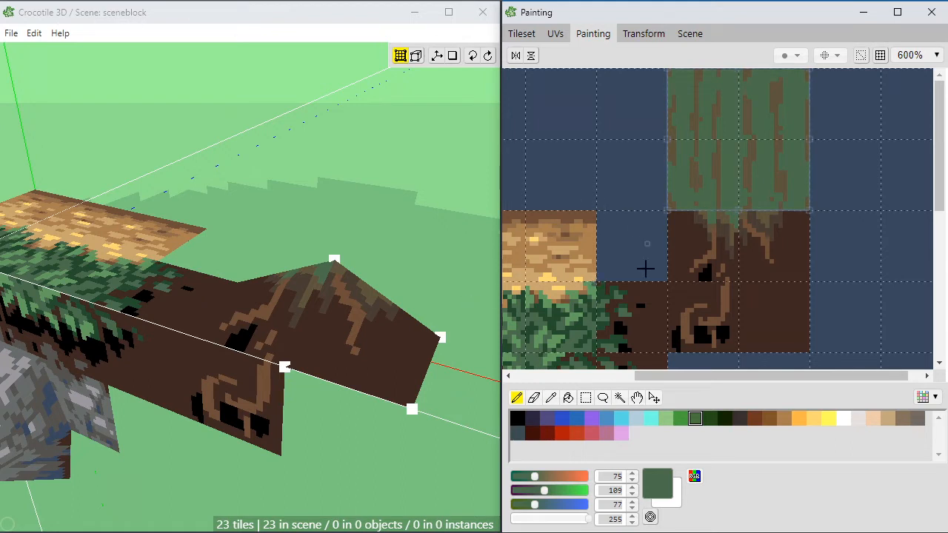
Step: Mix a pale muted green (115, 144, 109) and paint vertical highlight streaks down the middle and right half of the bark texture
alt+click(593, 287)
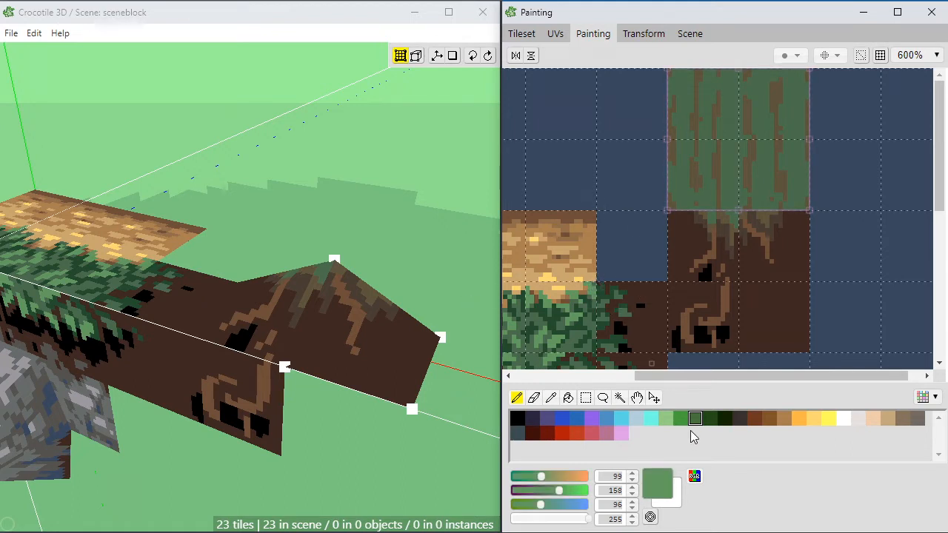
mouse_move(558, 491)
mouse_down()
mouse_move(548, 506)
mouse_move(545, 476)
mouse_move(556, 490)
mouse_move(543, 507)
mouse_up()
click(549, 476)
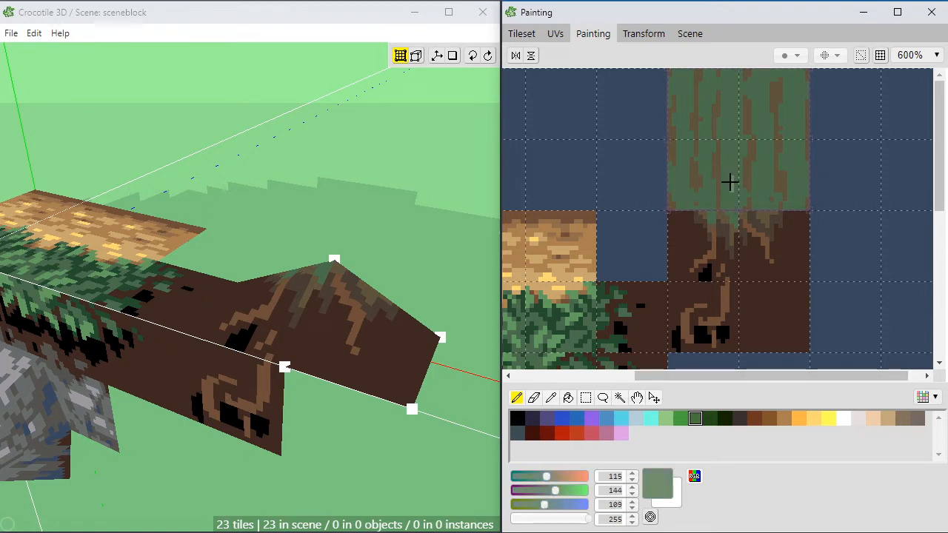
mouse_move(730, 182)
mouse_down()
mouse_move(728, 141)
mouse_move(730, 160)
mouse_up()
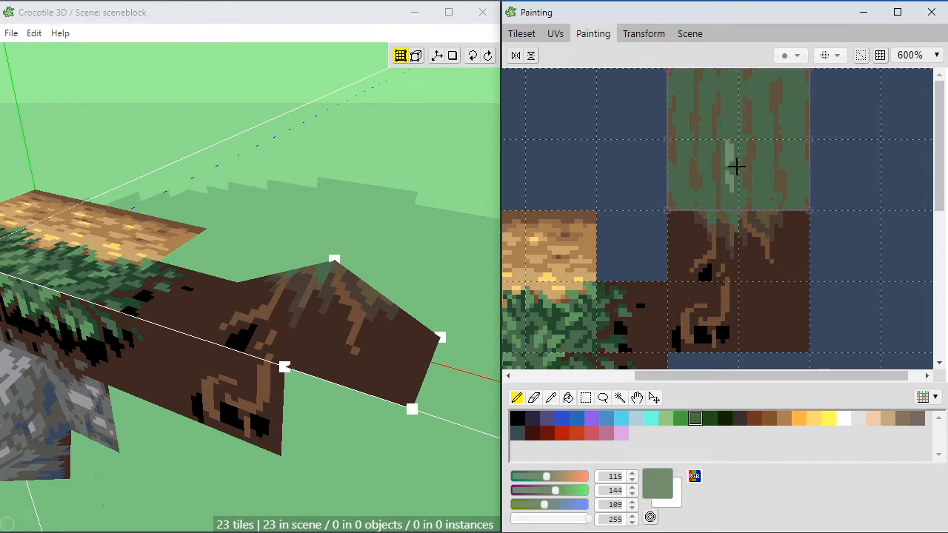
alt+click(729, 148)
alt+click(730, 148)
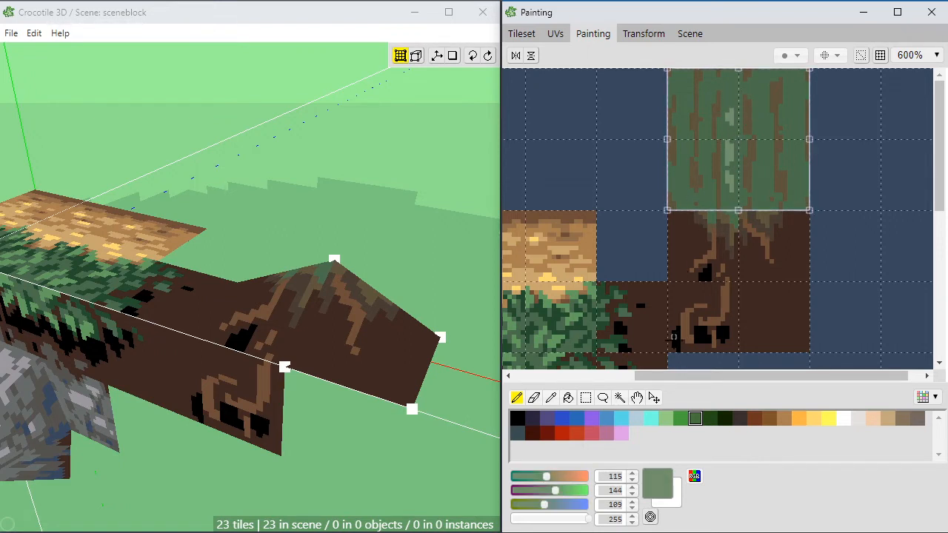
drag(764, 77, 764, 134)
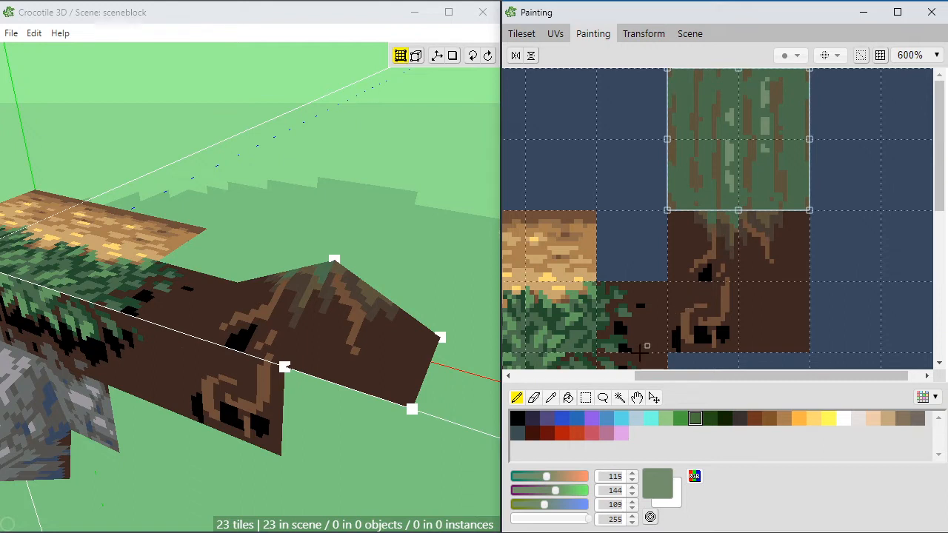
Step: Break up and refine the pale highlight streaks, alternating between pale green (115, 144, 109) and base green (75, 109, 77)
alt+click(770, 148)
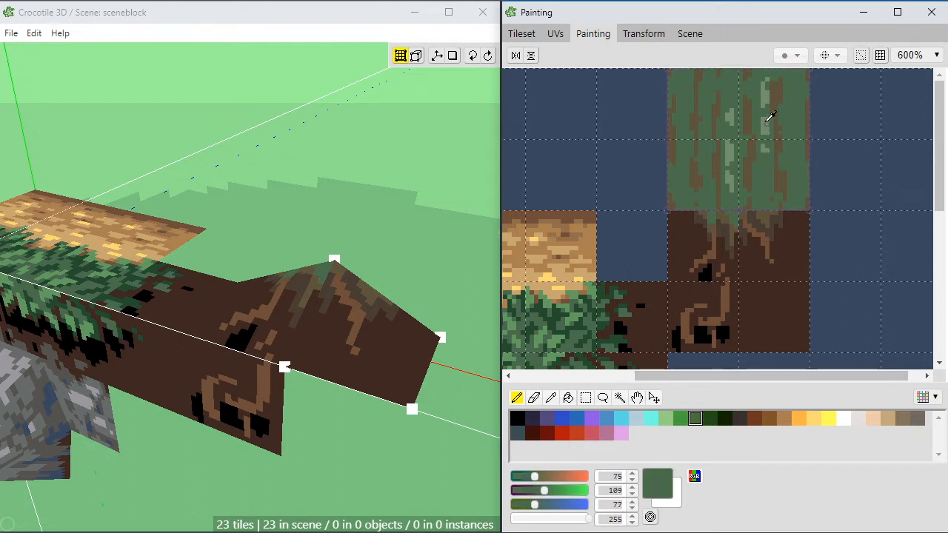
alt+click(763, 123)
alt+click(759, 118)
alt+click(763, 121)
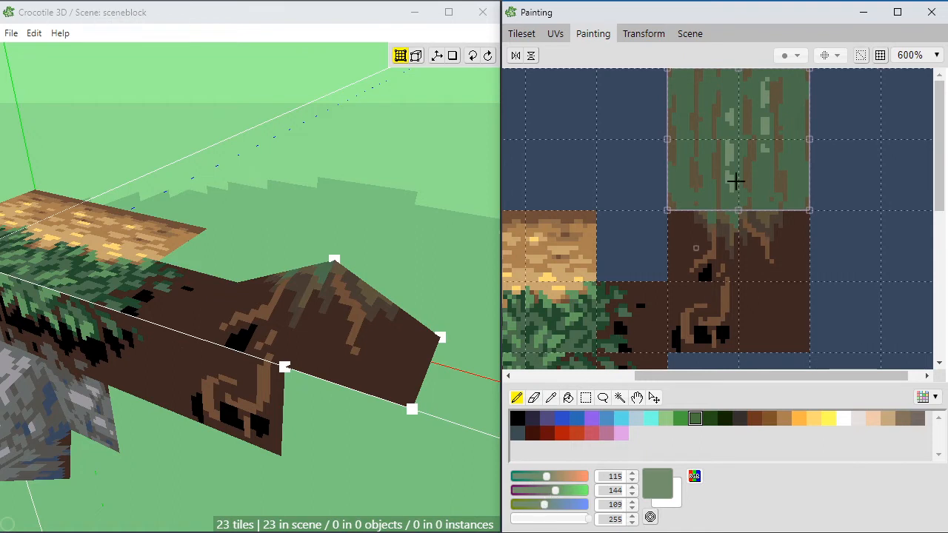
alt+click(743, 143)
alt+click(731, 151)
alt+click(739, 149)
alt+click(730, 153)
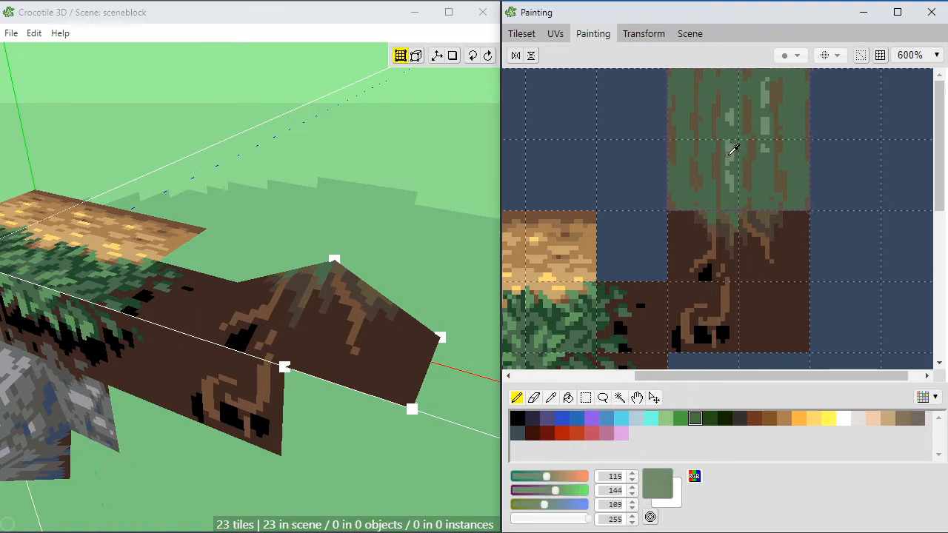
alt+click(735, 152)
alt+click(730, 152)
alt+click(734, 152)
alt+click(730, 153)
alt+click(737, 150)
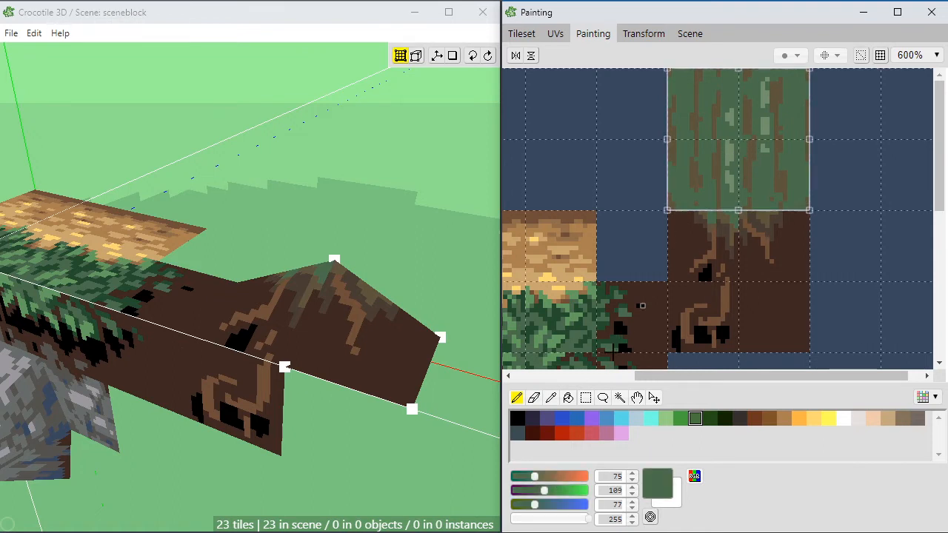
Step: Mix a mid green (98, 121, 88) and paint moss streaks between the bark lines, touching up with base green (75, 109, 77)
drag(539, 477, 539, 511)
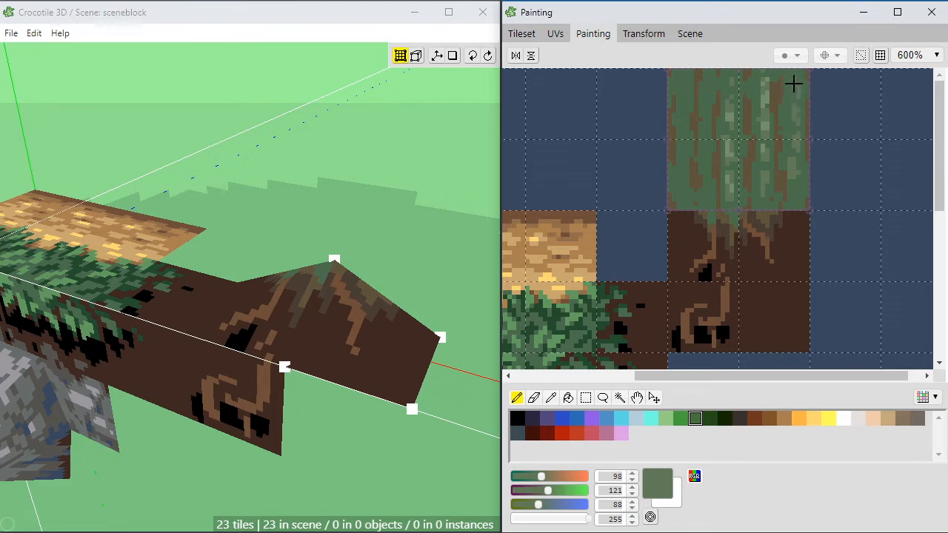
alt+click(802, 177)
drag(787, 182, 789, 163)
alt+click(796, 162)
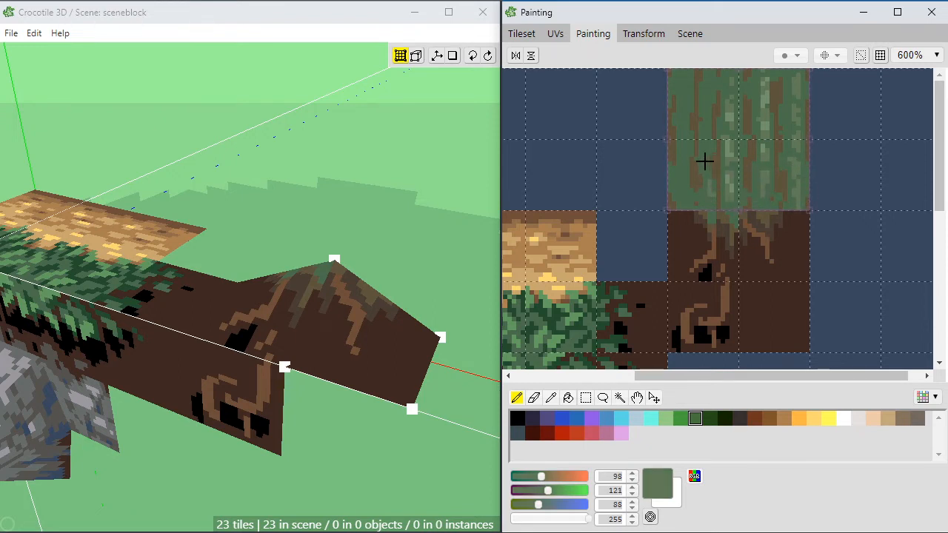
alt+click(716, 111)
alt+click(712, 120)
alt+click(715, 93)
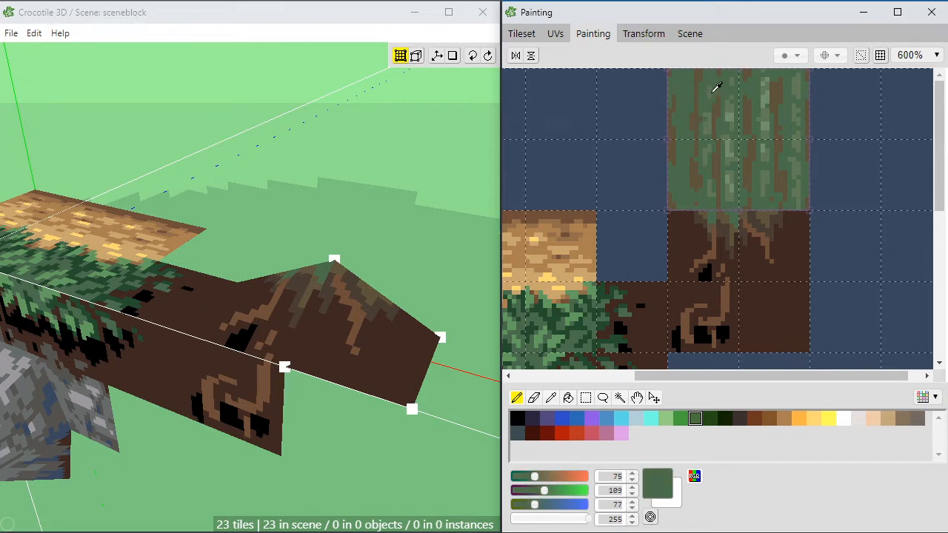
alt+click(713, 90)
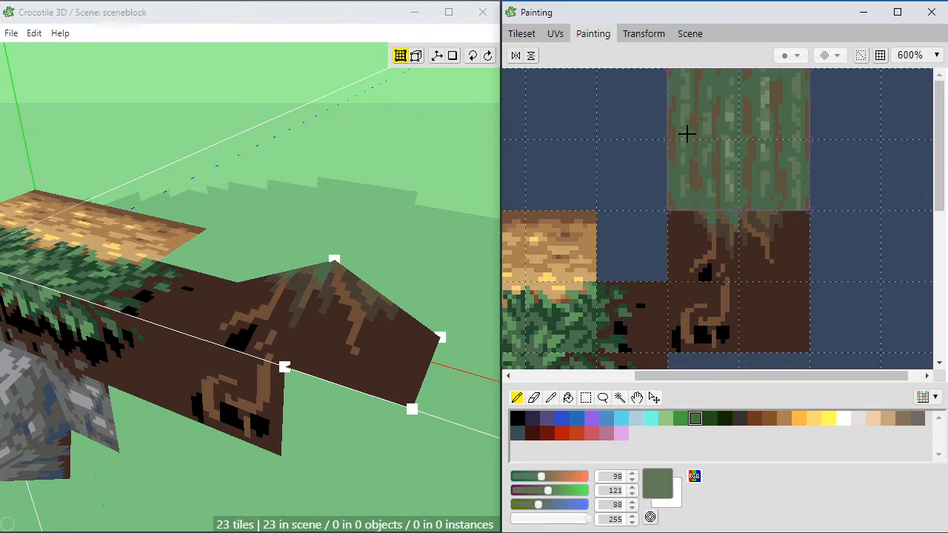
Step: Add pale green (115, 144, 109) highlights to the bark's left half and mid green (98, 121, 88) streaks near its lower edge
alt+click(728, 117)
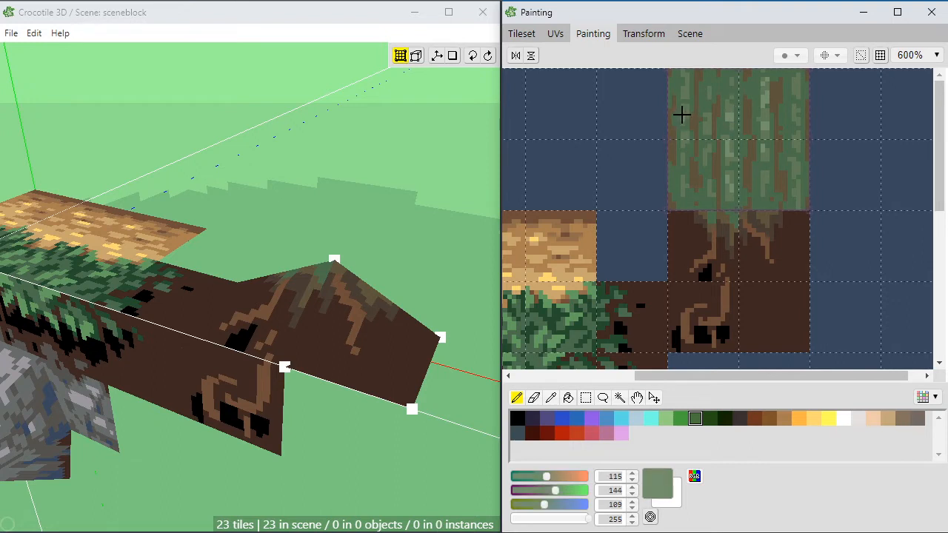
alt+click(685, 159)
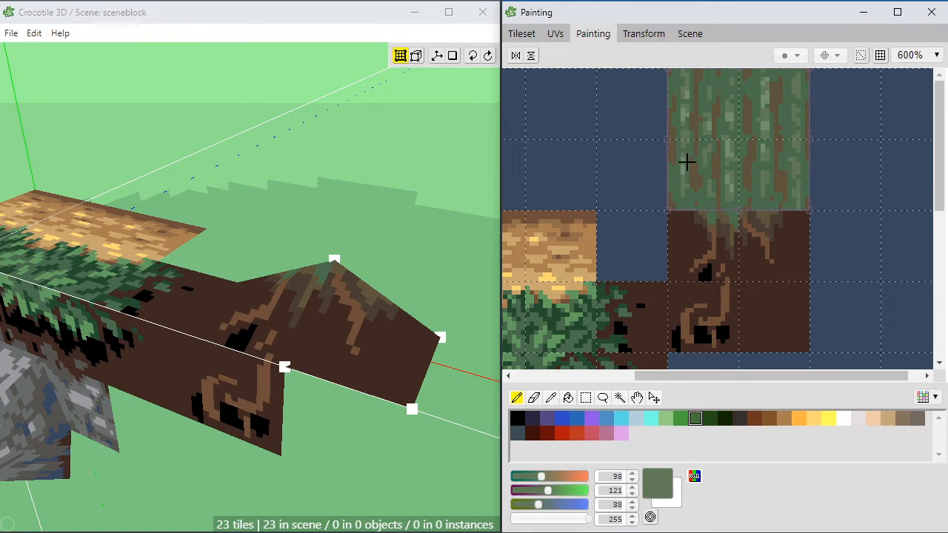
alt+click(712, 198)
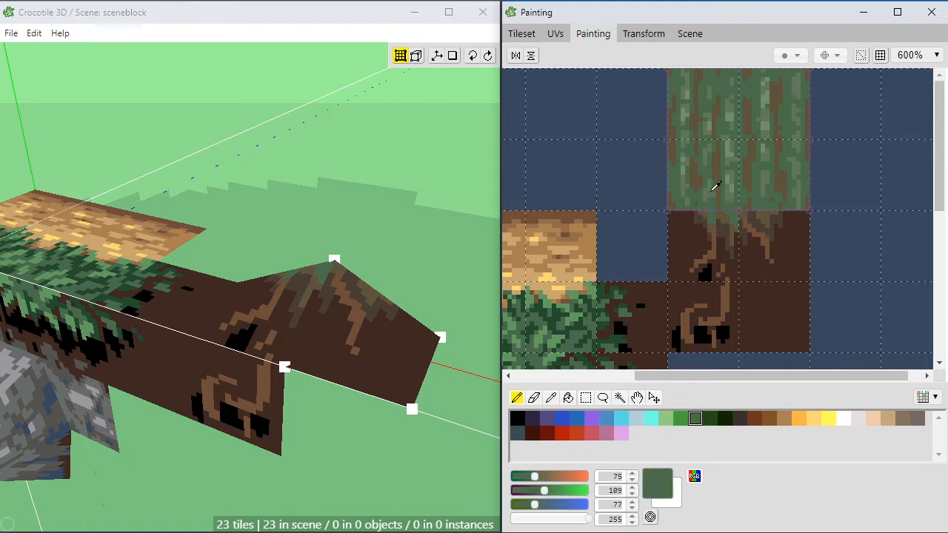
alt+click(712, 193)
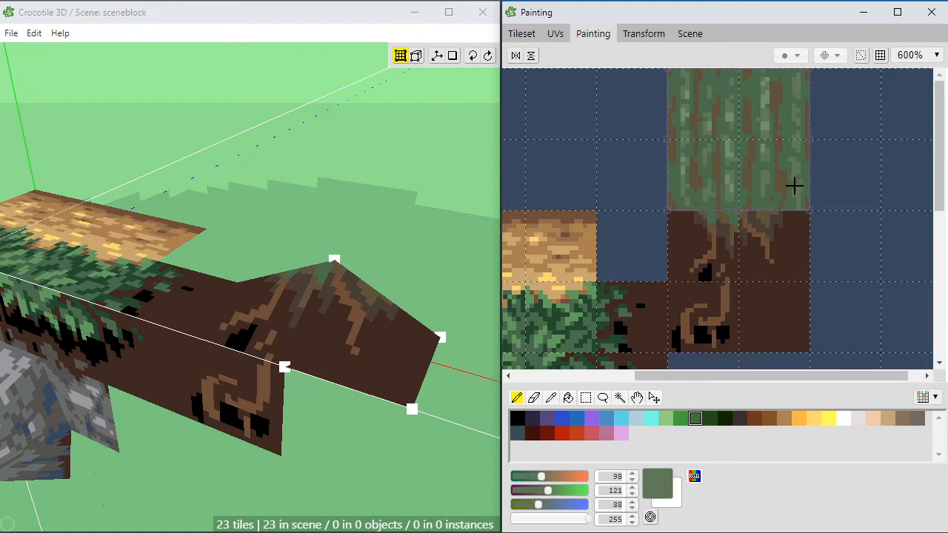
Step: Shade the brown bark streaks with sampled dark brown (73, 60, 51), touching up with brown (94, 84, 61)
alt+click(781, 212)
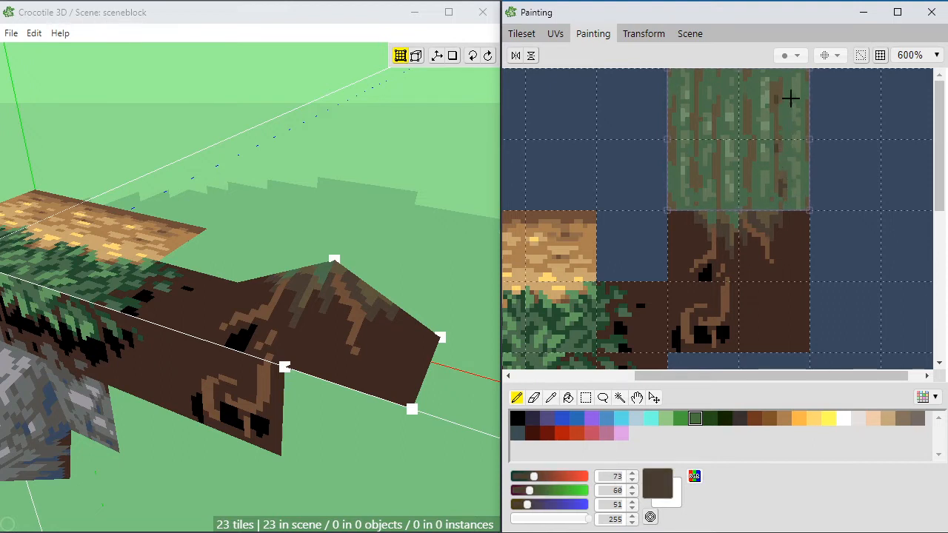
alt+click(744, 165)
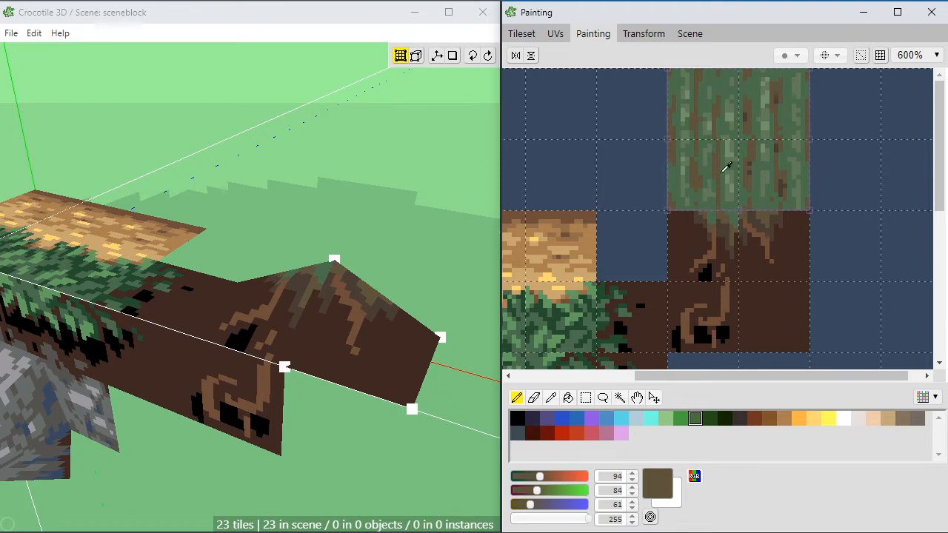
alt+click(749, 166)
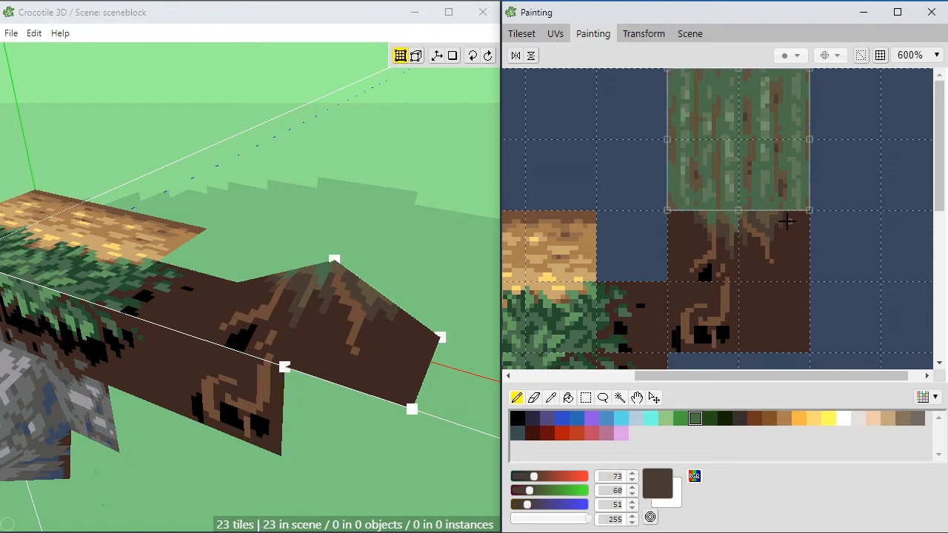
alt+click(778, 174)
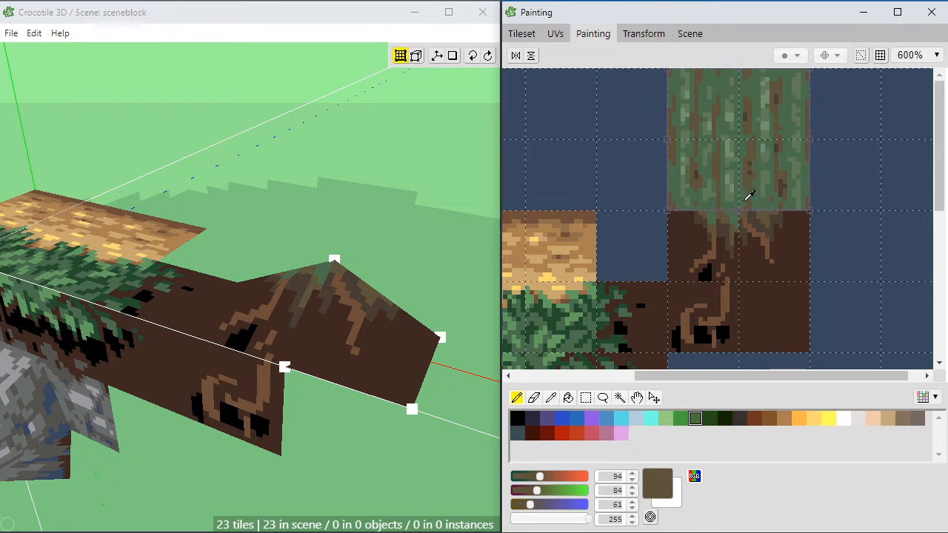
alt+click(697, 173)
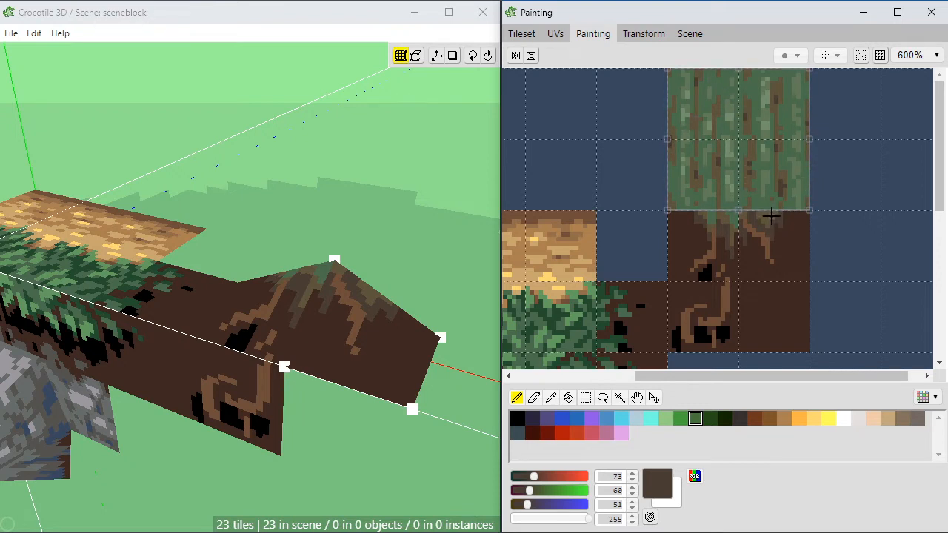
scroll(774, 217, up, 1)
middle_drag(740, 188, 739, 246)
key(Tab)
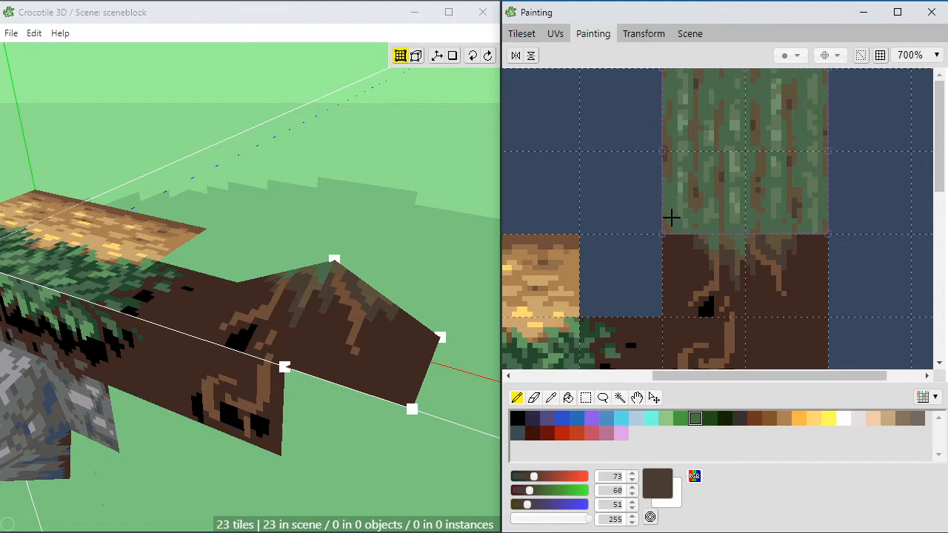
key(m)
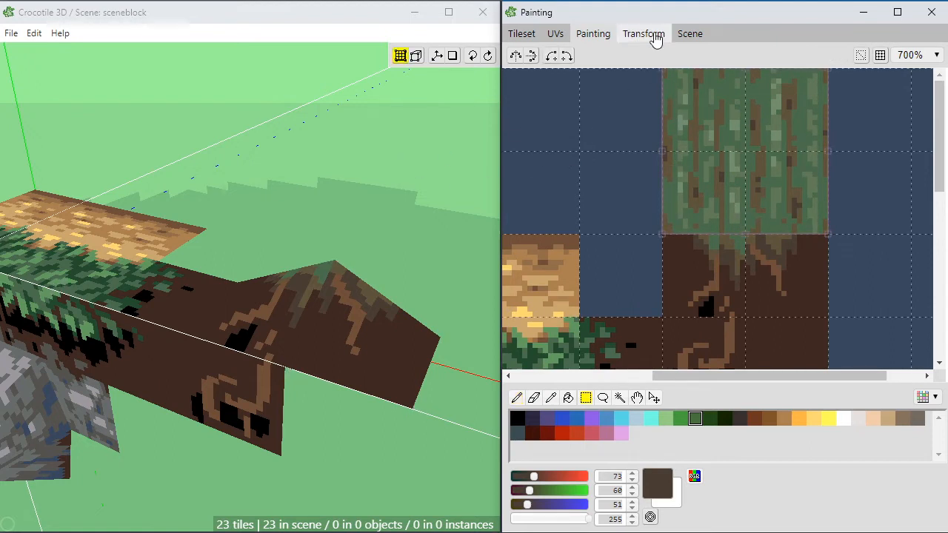
Step: Place the lower-left bark tile upright in the scene, directly above the left side of the root-covered slope
click(522, 34)
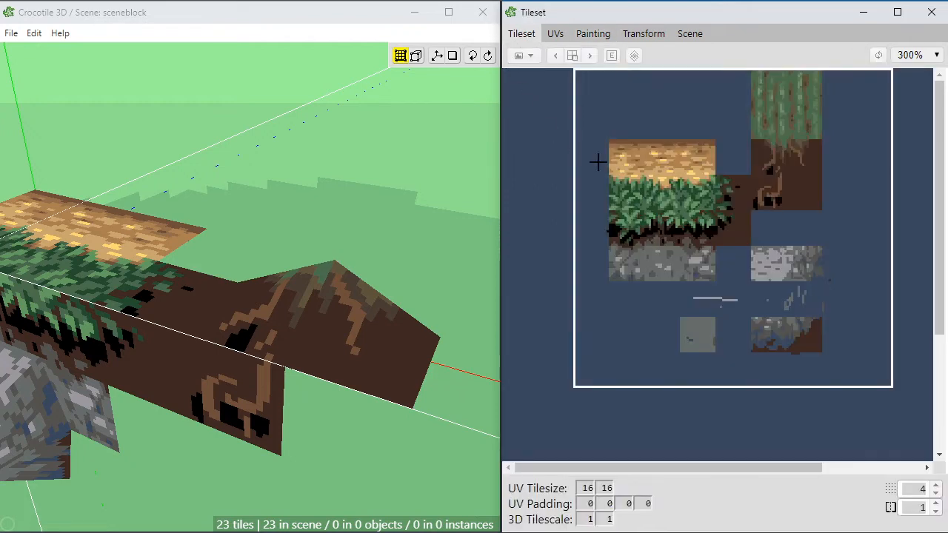
click(769, 119)
key(Tab)
key(space)
mouse_move(275, 238)
mouse_down()
mouse_move(333, 235)
mouse_move(314, 231)
mouse_move(327, 217)
mouse_up()
key(space)
key(space)
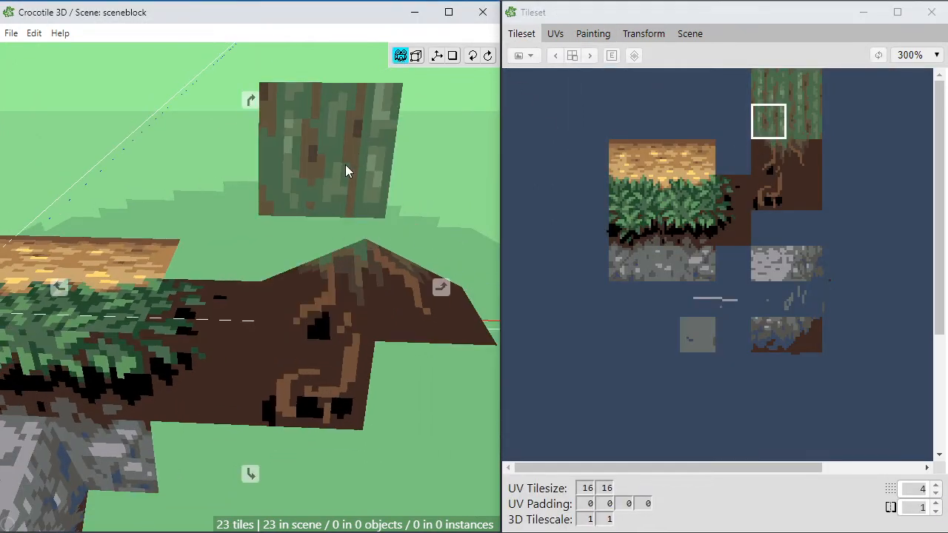
scroll(335, 177, up, 4)
key(space)
scroll(325, 177, up, 1)
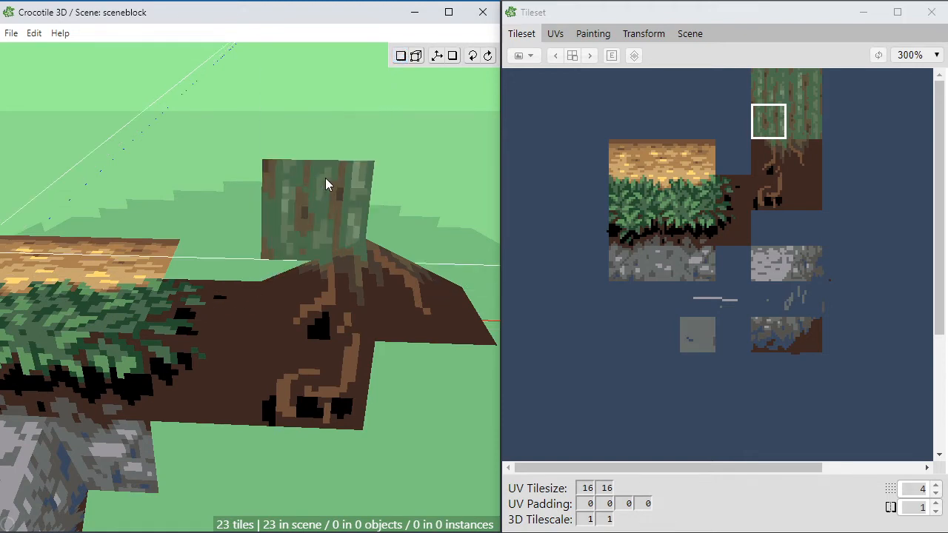
key(w)
key(w)
key(s)
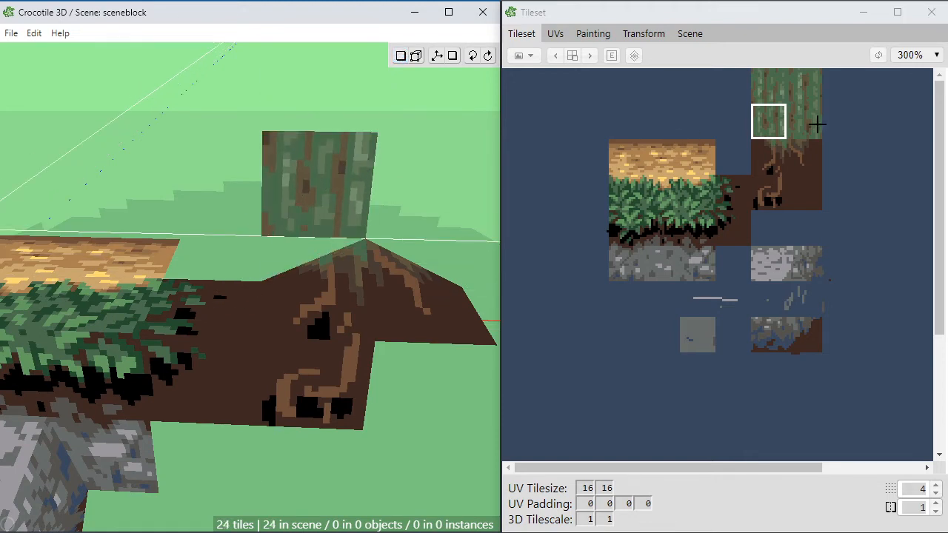
Step: Extend the upright bark wall with the lower-right bark tile beside the first one and the two upper bark tiles above them
click(816, 125)
click(412, 182)
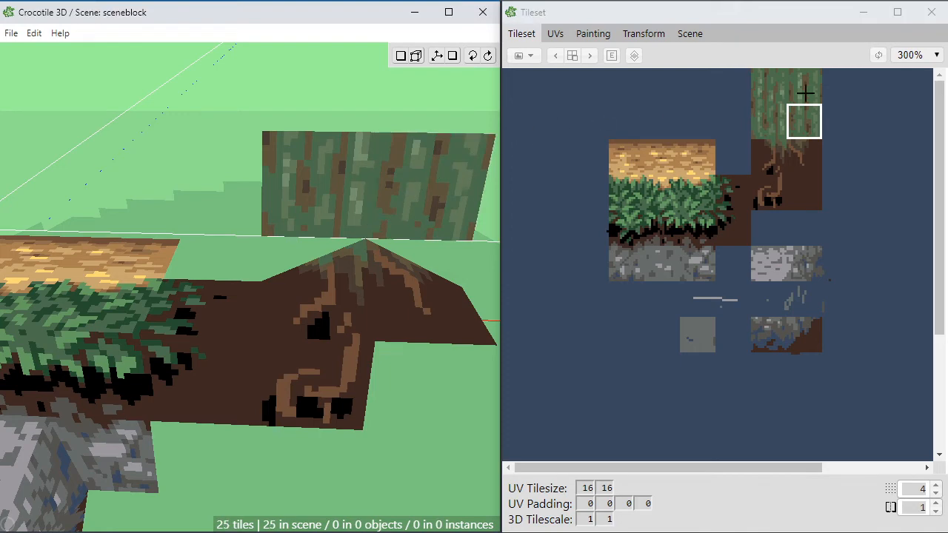
click(805, 93)
click(764, 87)
click(370, 92)
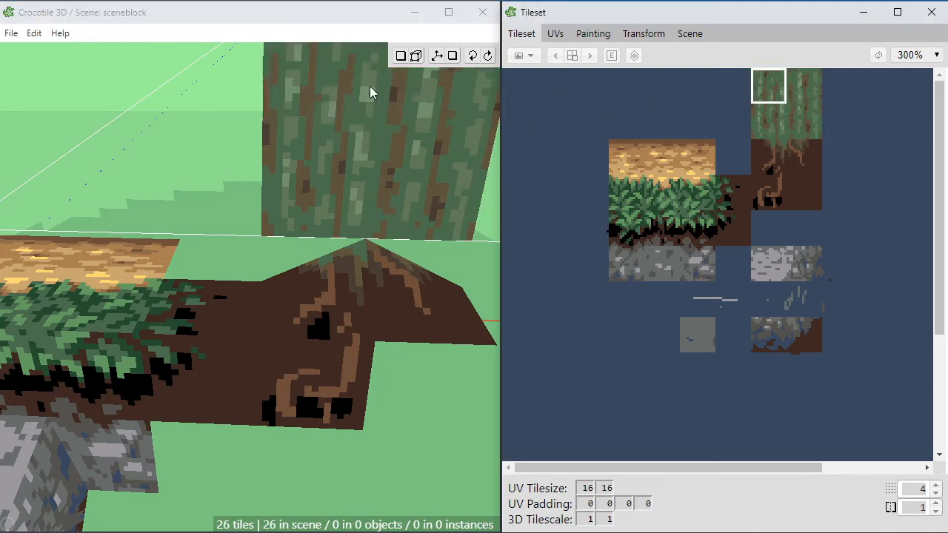
Step: Complete the upright two-by-two bark wall above the root-covered slope with the upper-left bark tile
click(353, 129)
scroll(354, 130, down, 1)
key(space)
right_drag(353, 130, 340, 83)
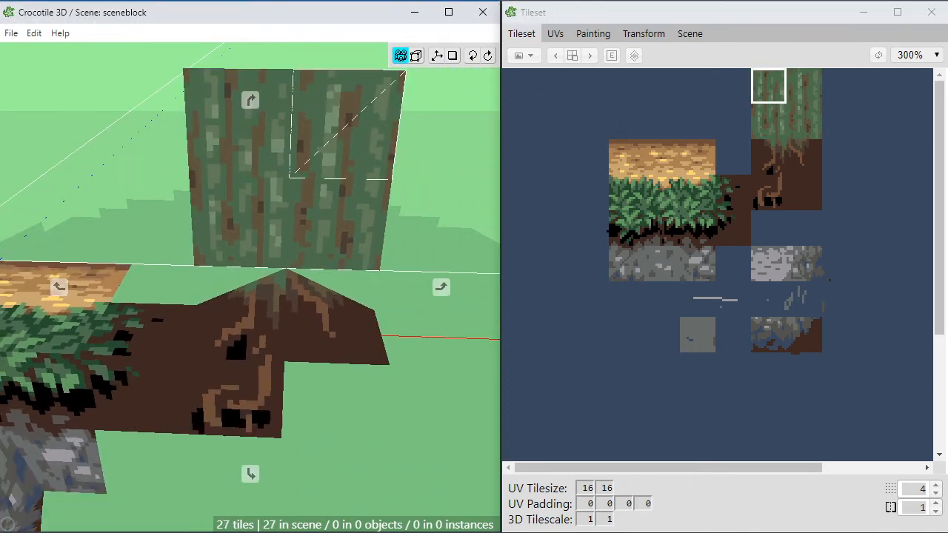
key(space)
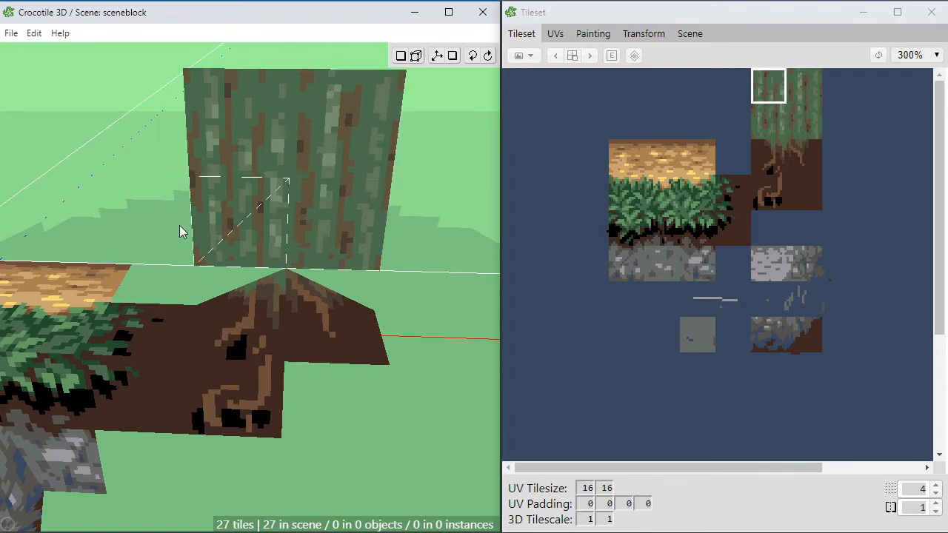
key(space)
Step: Move the left-edge vertices of the bark wall backward so its left half angles away from the centre seam
key(space)
key(Tab)
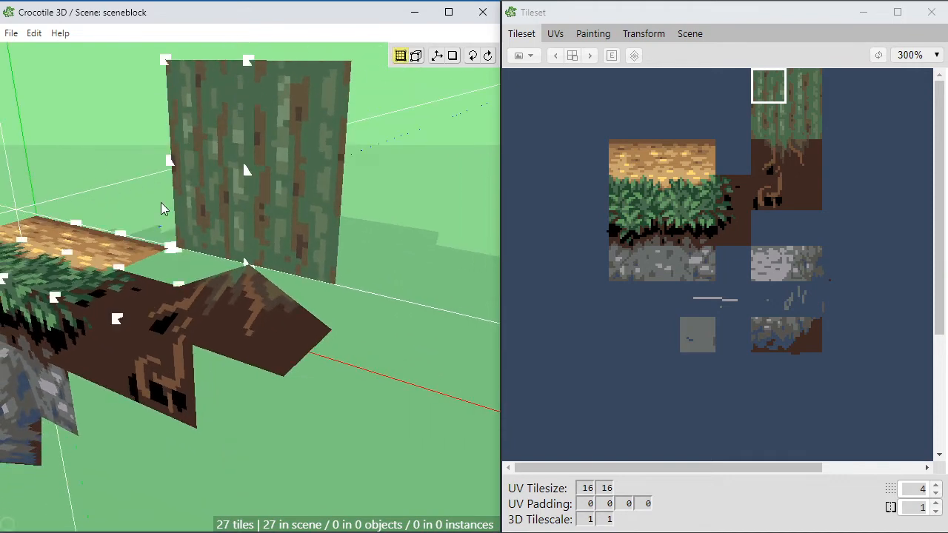
key(space)
key(space)
drag(237, 235, 247, 216)
key(space)
drag(180, 74, 326, 319)
key(space)
key(w)
key(w)
Step: Move the right-edge vertices of the bark wall backward so its right half mirrors the angled left half
key(space)
key(a)
key(a)
drag(216, 293, 122, 285)
key(space)
key(space)
click(215, 303)
key(space)
key(space)
drag(419, 74, 203, 295)
key(space)
key(space)
key(space)
drag(287, 313, 388, 302)
key(space)
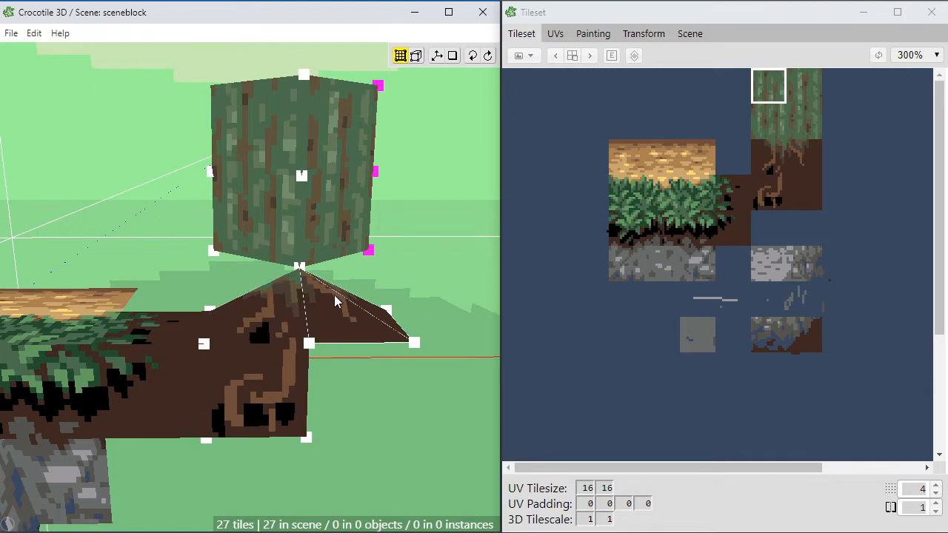
Step: Examine the angled bark trunk and its junction with the root slope from several directions
drag(334, 295, 367, 249)
key(space)
drag(405, 277, 320, 277)
key(space)
key(space)
drag(356, 317, 314, 306)
key(space)
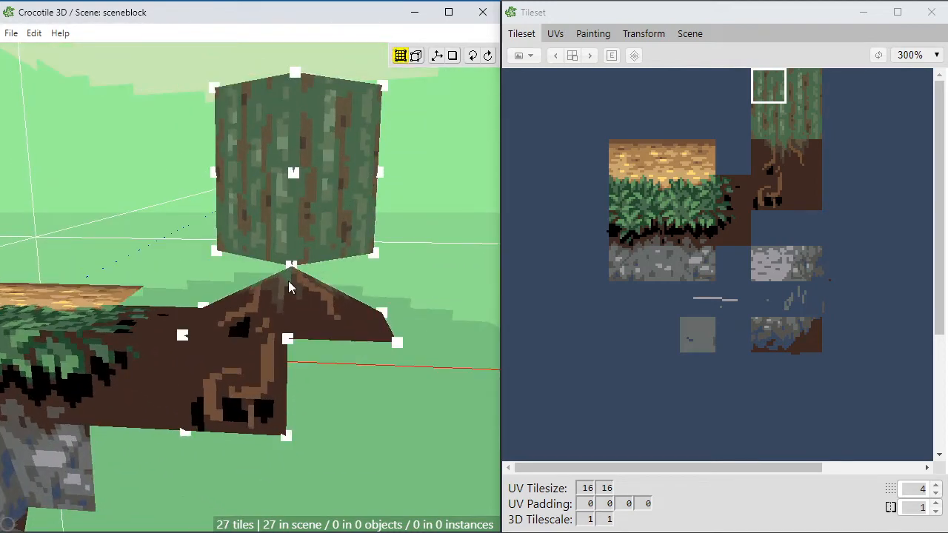
key(space)
drag(239, 279, 275, 304)
key(space)
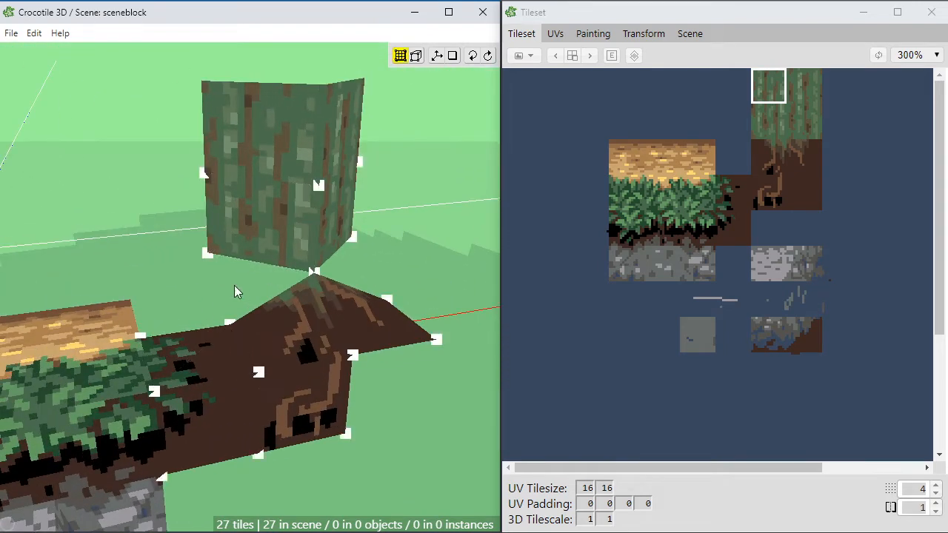
key(space)
mouse_move(231, 282)
mouse_down()
mouse_move(285, 307)
mouse_move(236, 280)
mouse_move(277, 298)
mouse_move(266, 292)
mouse_up()
key(space)
key(space)
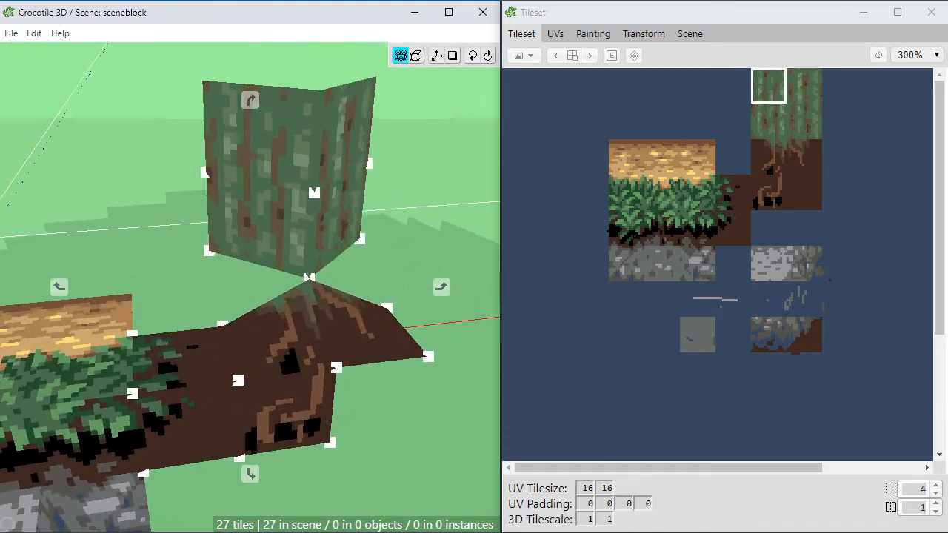
key(space)
key(Return)
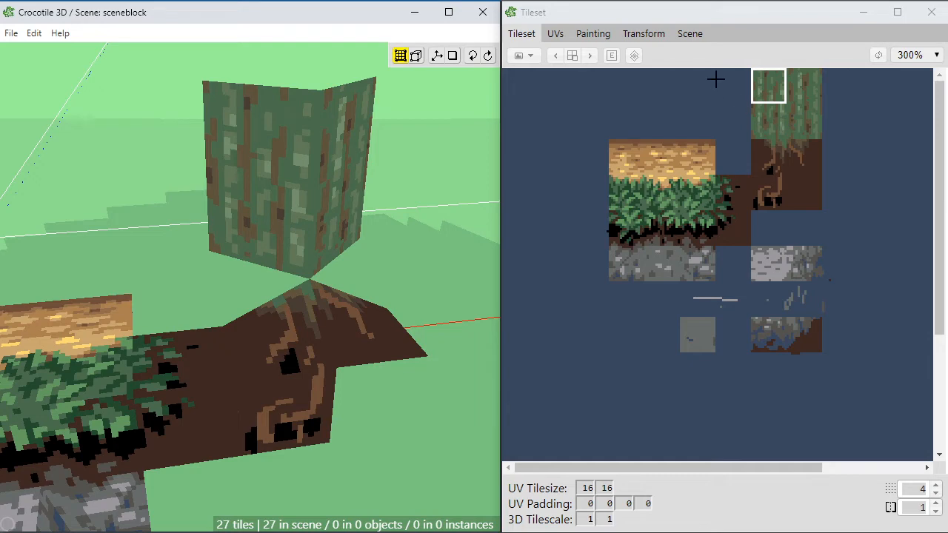
Step: Fill the empty two-by-two-tile area to the right of the root tiles with sampled brown (94, 84, 61)
drag(715, 79, 878, 212)
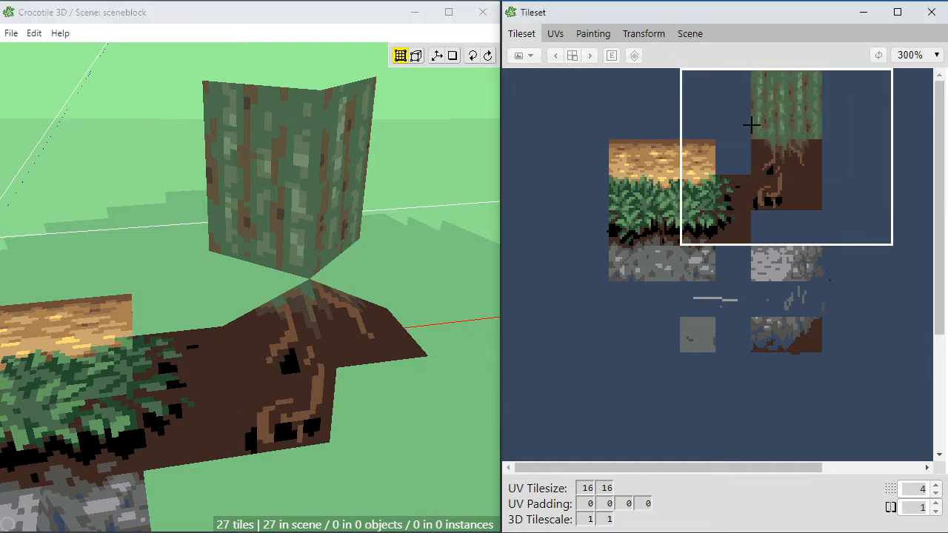
click(596, 34)
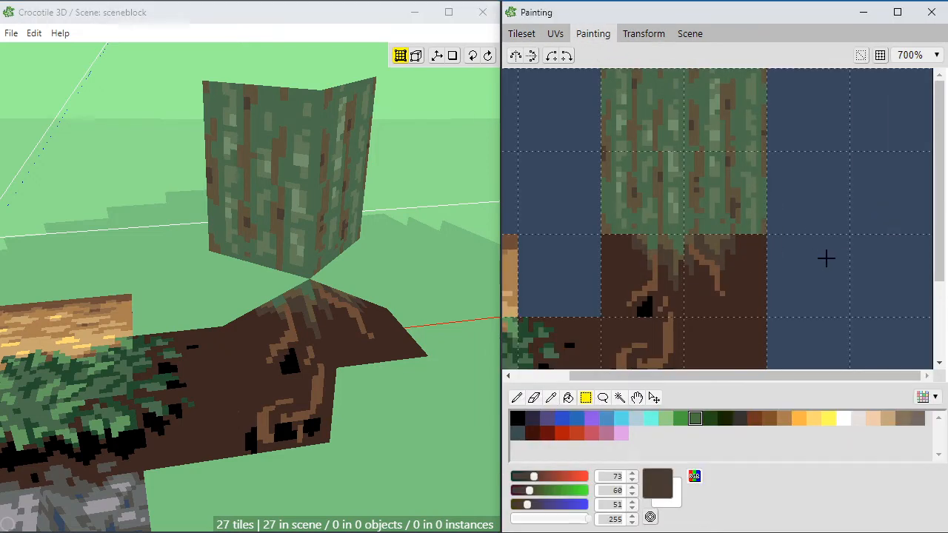
key(space)
mouse_move(801, 274)
mouse_down()
mouse_move(800, 247)
mouse_move(782, 219)
mouse_up()
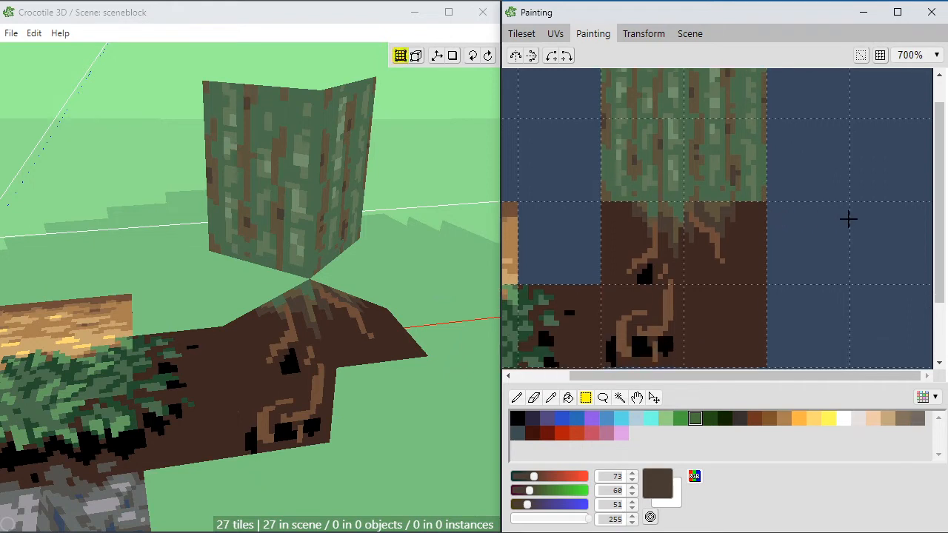
key(space)
mouse_move(844, 263)
mouse_down()
mouse_move(848, 247)
mouse_move(838, 235)
mouse_up()
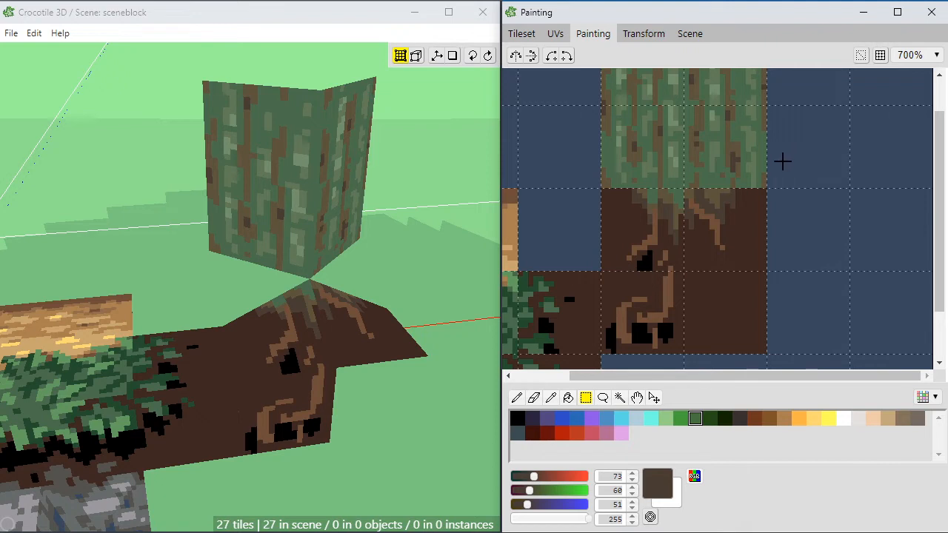
drag(773, 193, 910, 328)
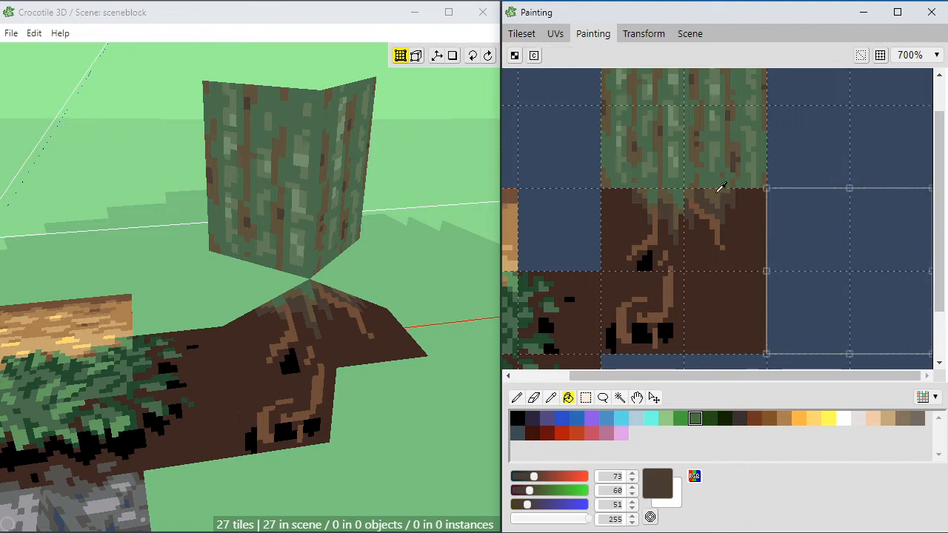
alt+click(716, 195)
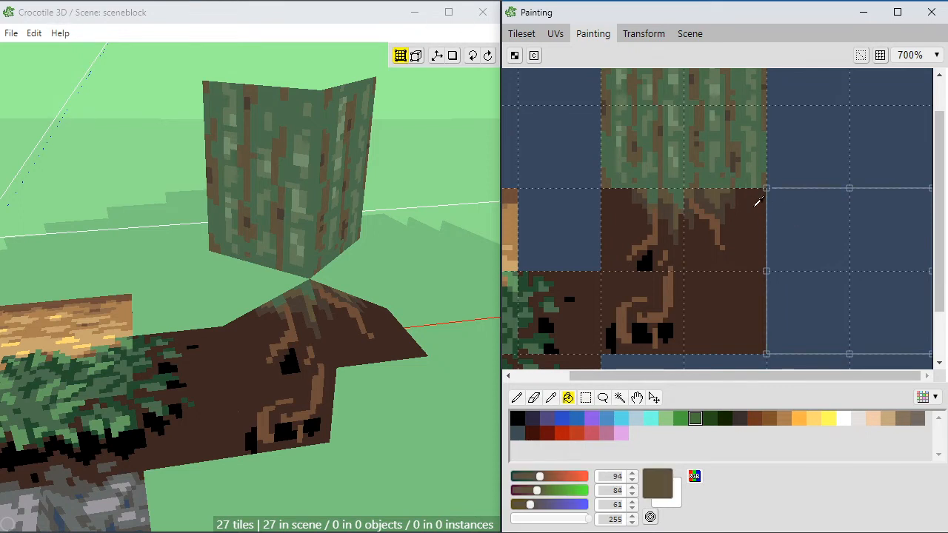
click(842, 242)
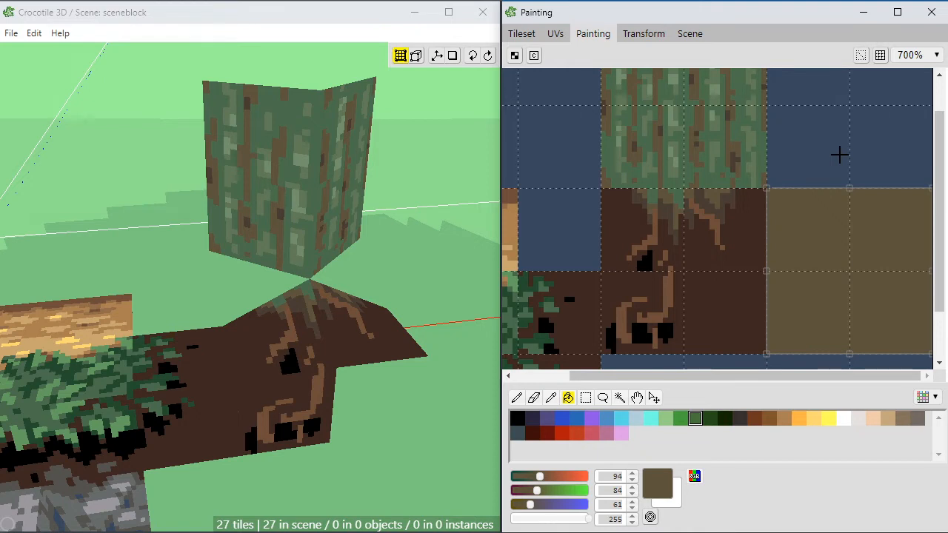
Step: Draw a zigzag soil edge in dark brown (62, 40, 33) across the upper half of the new brown area
key(b)
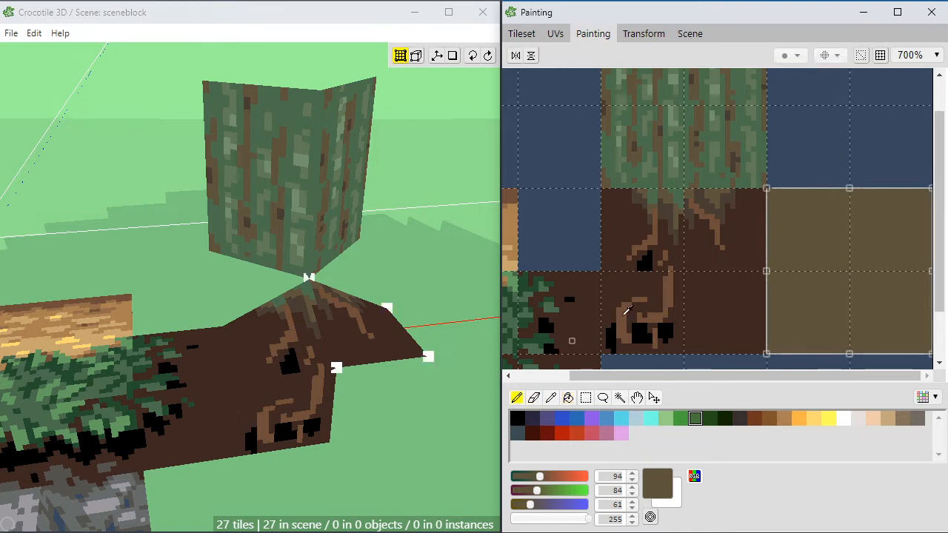
alt+click(745, 249)
mouse_move(769, 232)
mouse_down()
mouse_move(772, 262)
mouse_move(819, 263)
mouse_move(785, 247)
mouse_move(800, 263)
mouse_move(859, 238)
mouse_move(826, 240)
mouse_move(859, 218)
mouse_move(863, 225)
mouse_up()
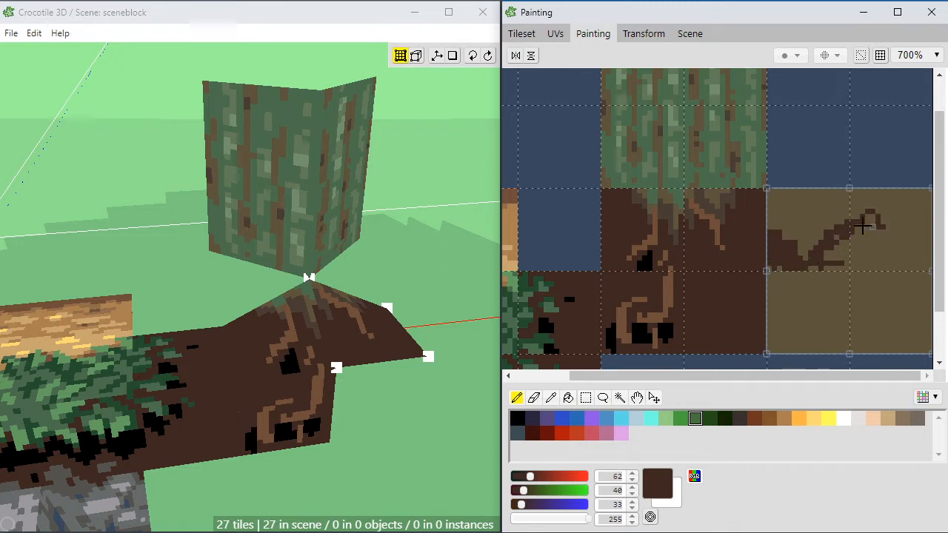
drag(816, 266, 812, 268)
alt+click(804, 226)
mouse_move(775, 226)
mouse_down()
mouse_move(789, 239)
mouse_move(843, 225)
mouse_move(817, 262)
mouse_move(870, 217)
mouse_move(931, 268)
mouse_up()
alt+click(851, 228)
alt+click(878, 211)
alt+click(860, 217)
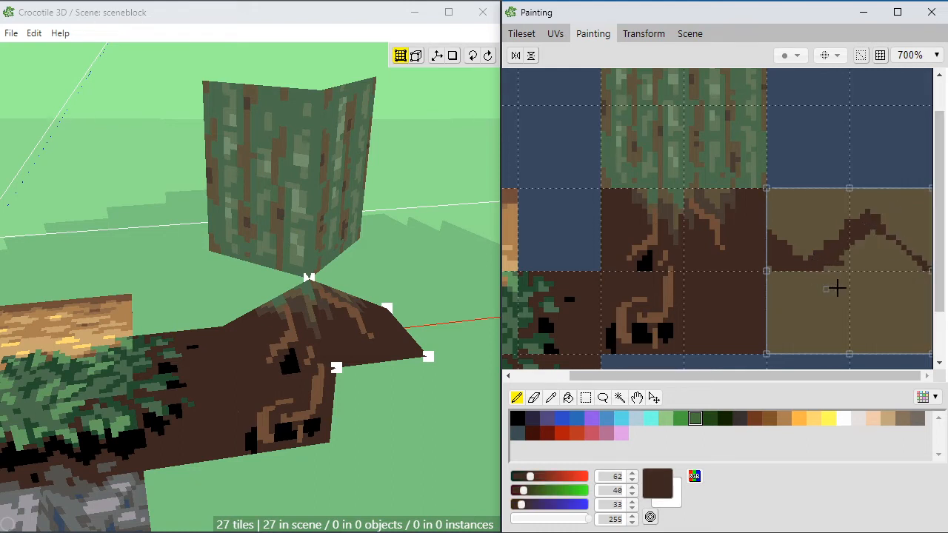
Step: Fill the area below the zigzag edge with the dark soil brown (62, 40, 33)
key(g)
click(887, 282)
key(e)
key(b)
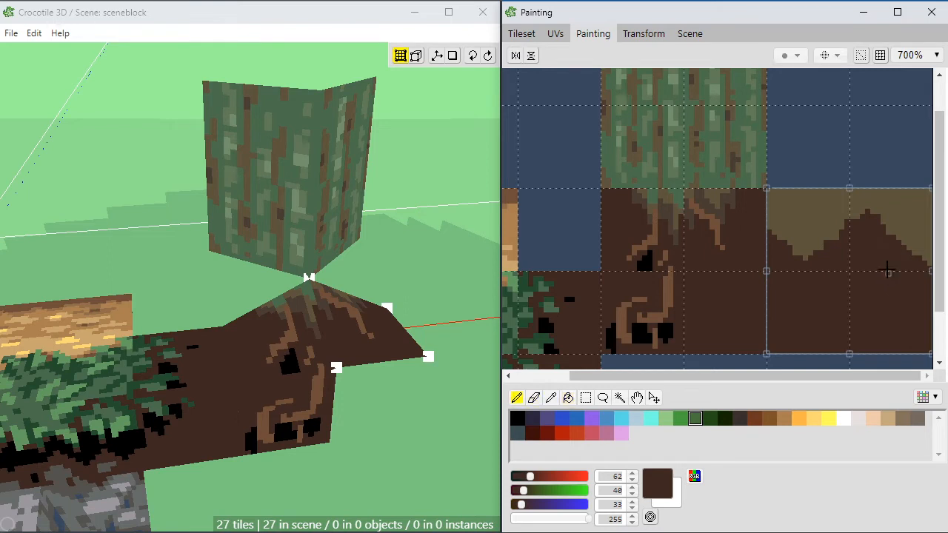
Step: Paint sampled moss green (75, 109, 77) streaks hanging from the upper edge of the new area's left tile
alt+click(816, 231)
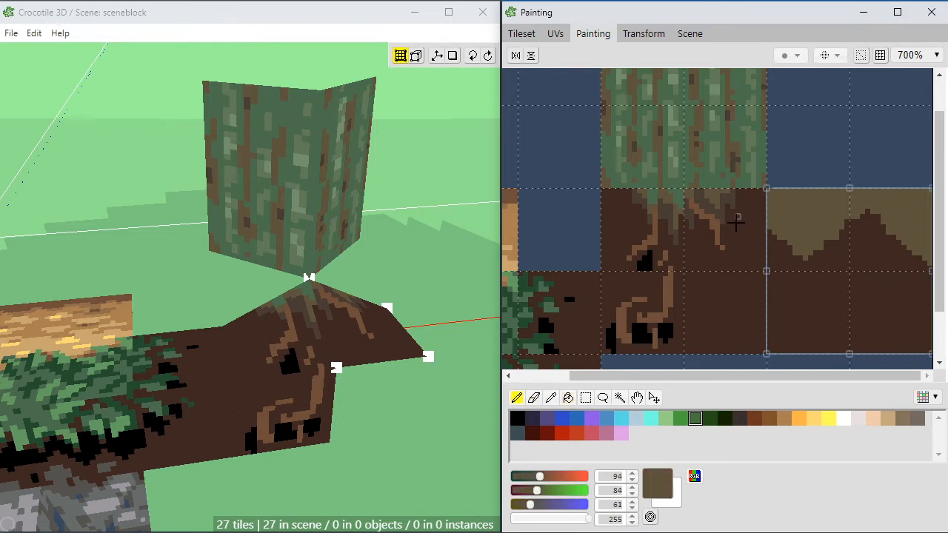
alt+click(730, 185)
drag(785, 228, 789, 195)
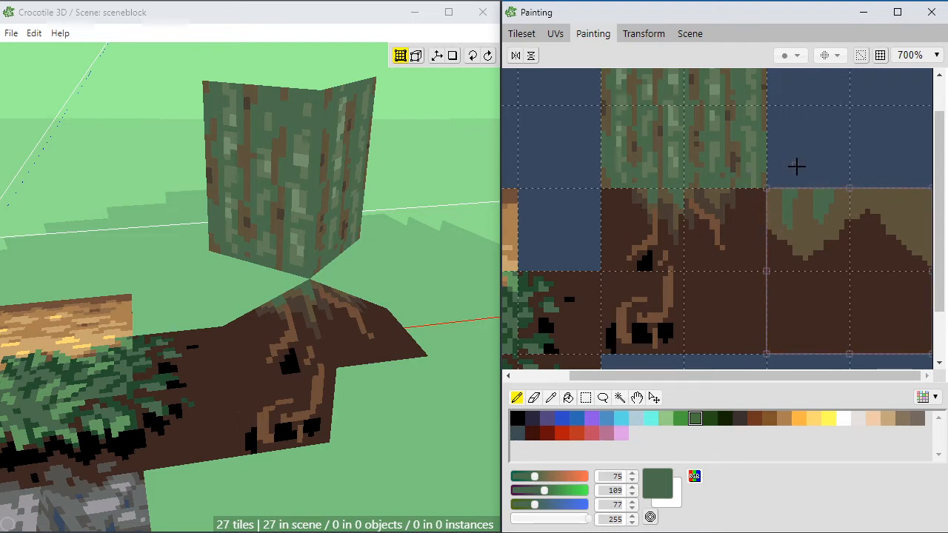
Step: Place the new moss-streaked soil tile flat in the scene, beside the root slope at the trunk's left base
click(521, 33)
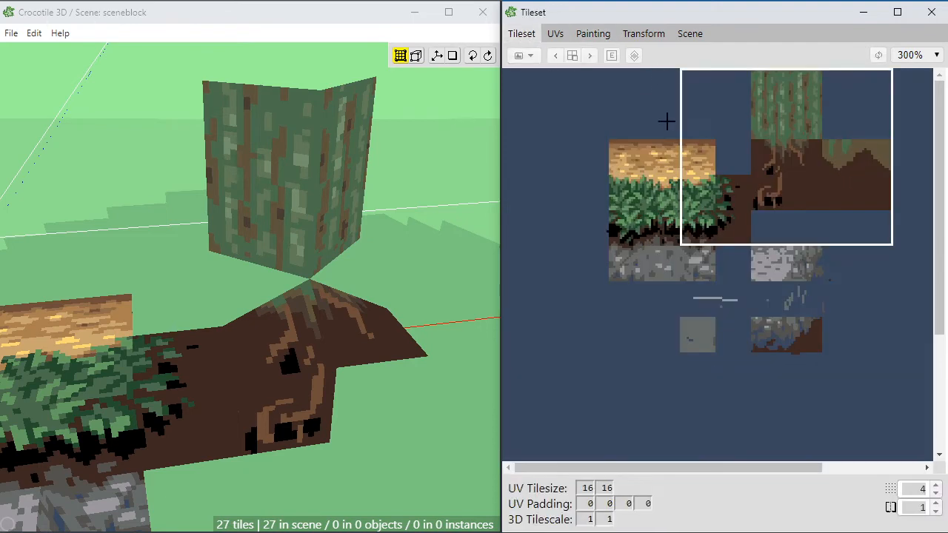
click(837, 156)
right_click(296, 303)
key(space)
drag(243, 280, 242, 282)
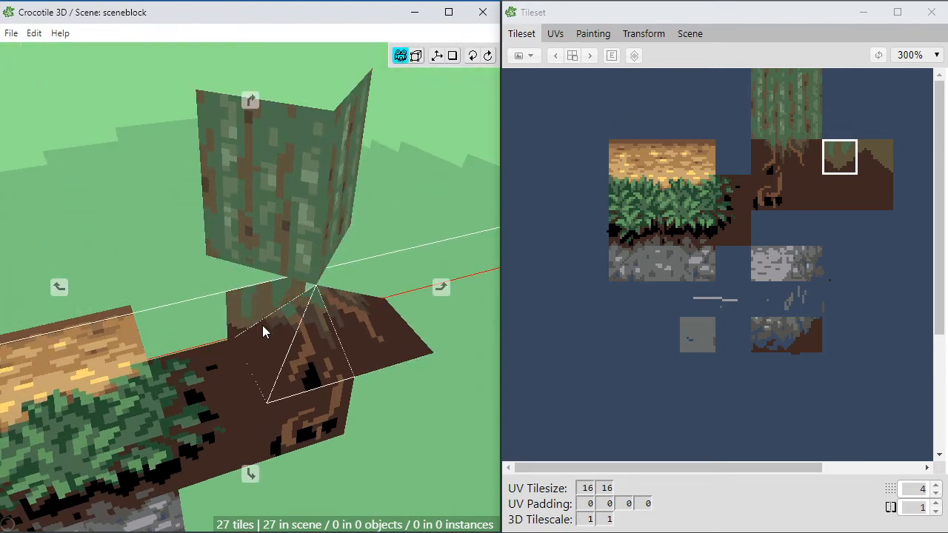
key(space)
drag(263, 325, 210, 328)
key(space)
key(space)
key(space)
key(space)
key(space)
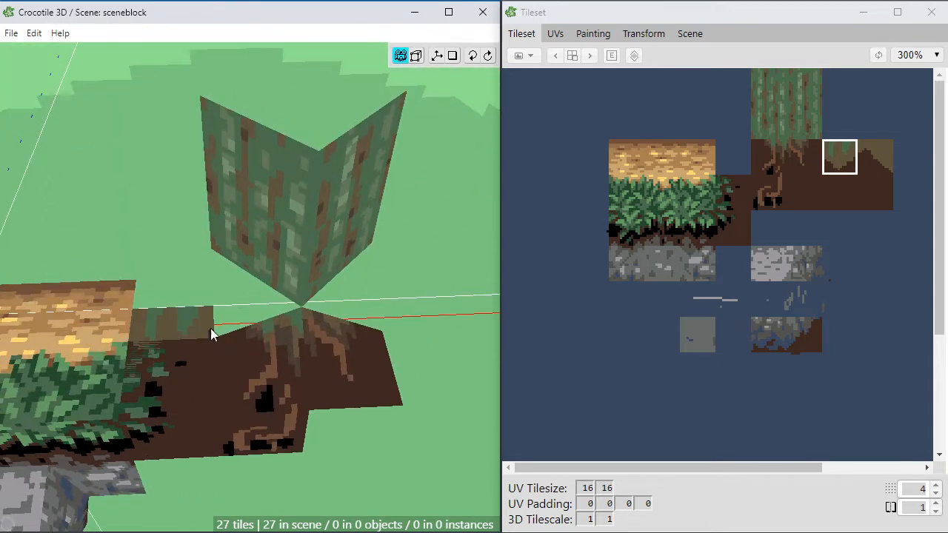
key(space)
drag(246, 302, 252, 313)
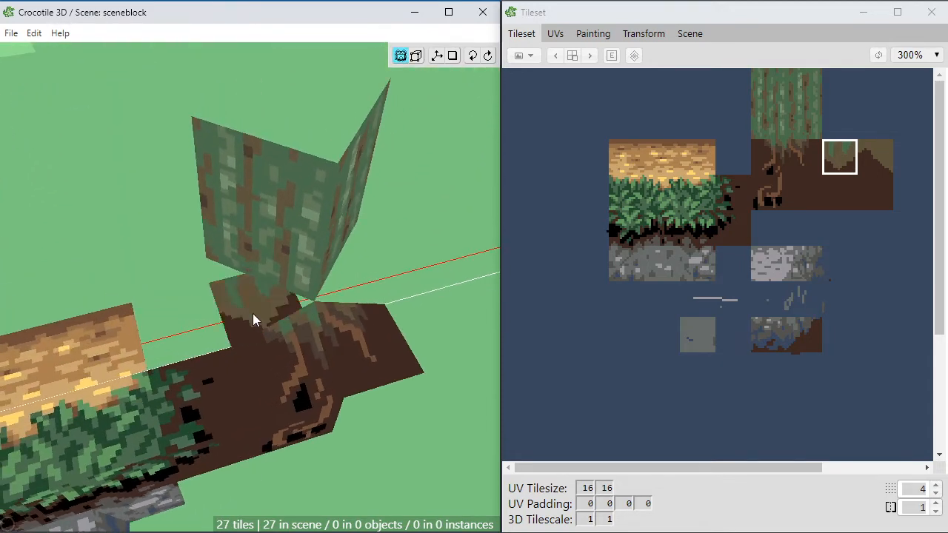
key(space)
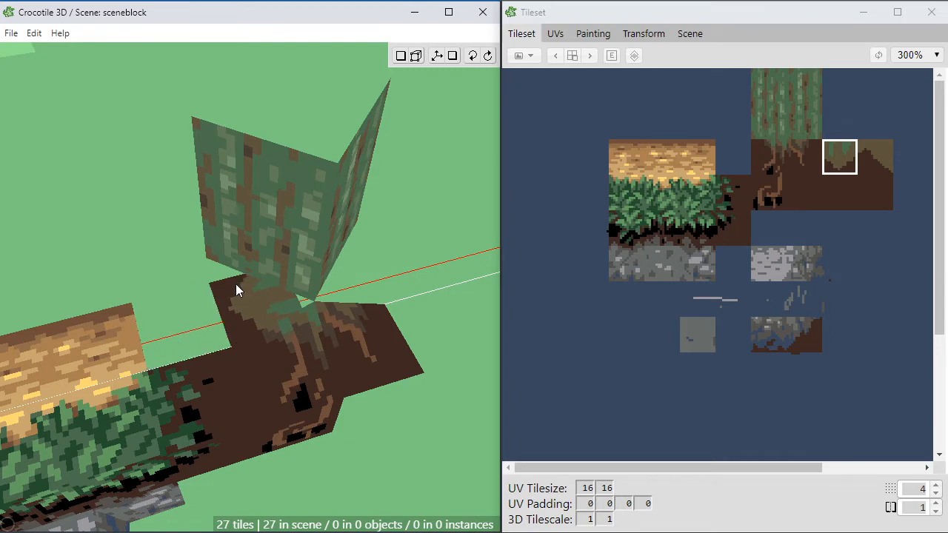
click(235, 289)
scroll(240, 317, up, 5)
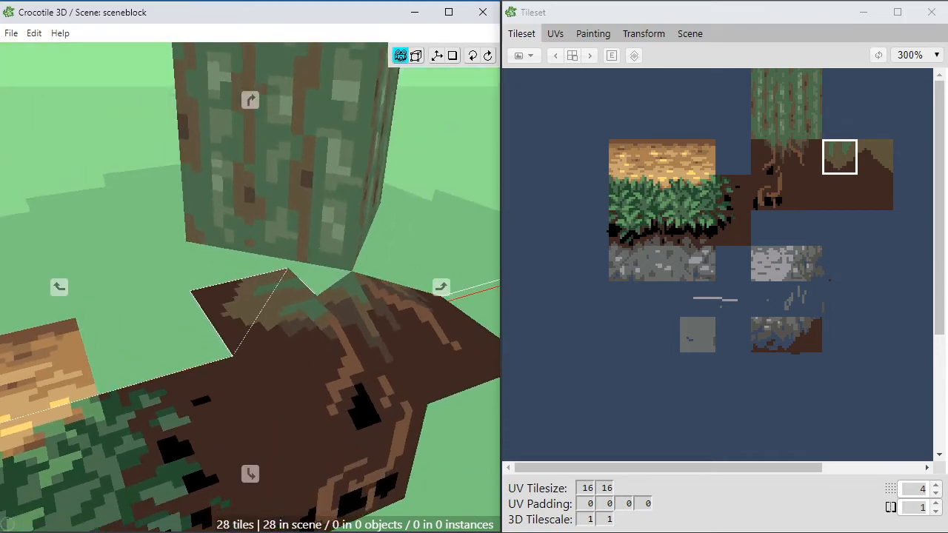
Step: Shift the two rear corners of the moss-streaked ground tile outward to the left of the trunk
click(190, 291)
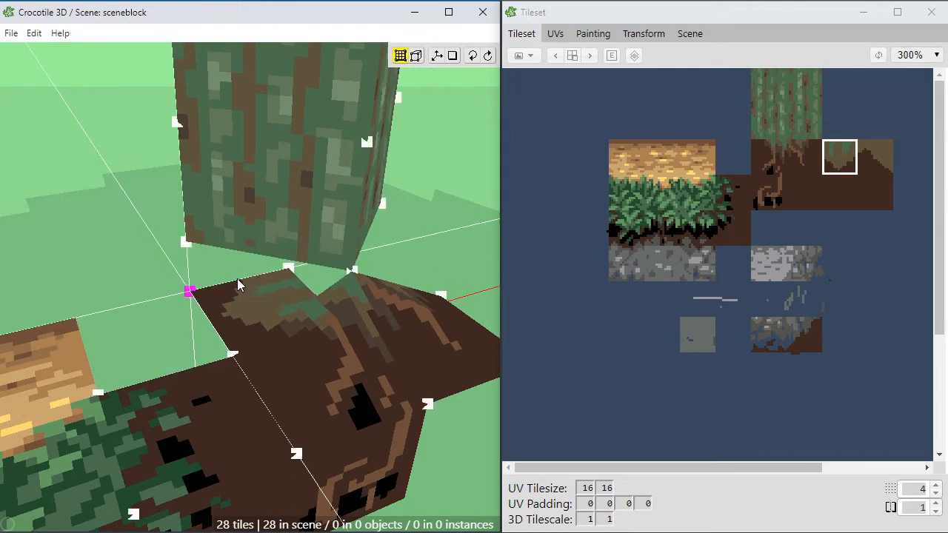
shift+click(286, 268)
key(a)
key(a)
key(a)
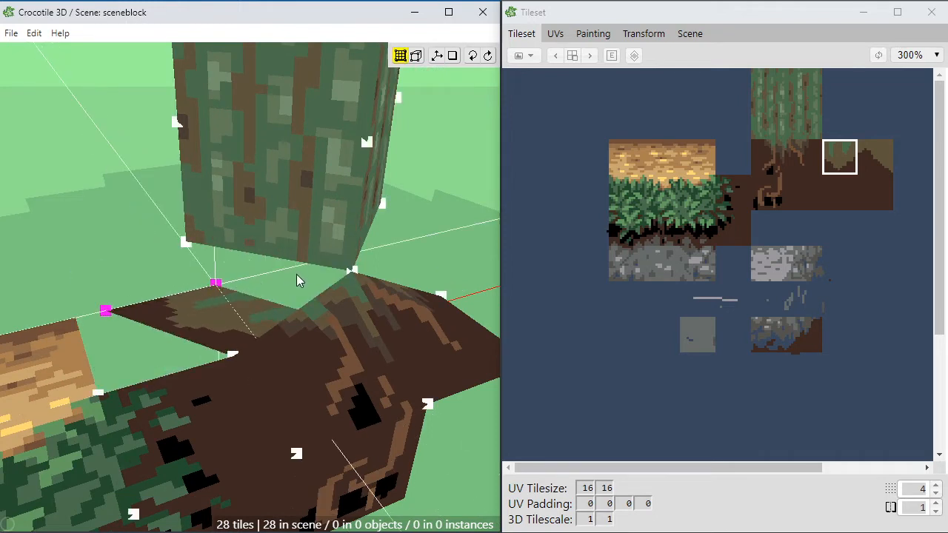
key(a)
key(d)
key(d)
click(259, 281)
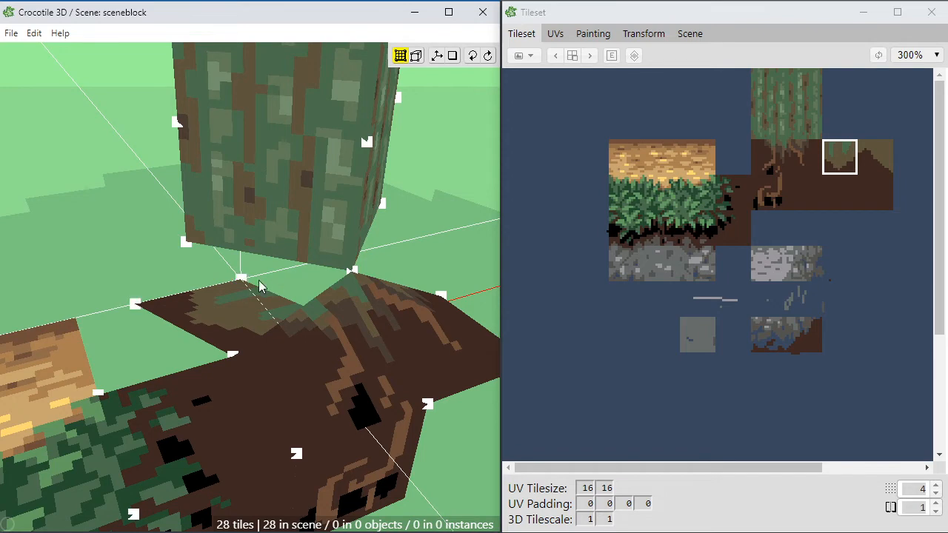
Step: Move the ground tile's rear inner corner up to the trunk's lower-left corner
click(240, 279)
key(a)
key(a)
key(w)
key(w)
click(257, 300)
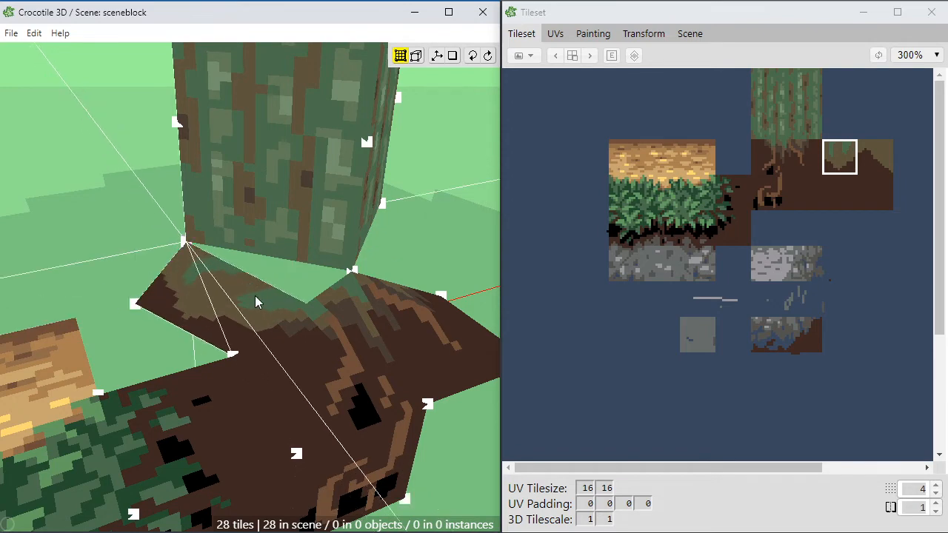
Step: Join the ground tile's front inner corner to the trunk's lower centre corner, closing the gap under the bark
drag(257, 300, 329, 217)
key(space)
drag(375, 297, 400, 356)
key(space)
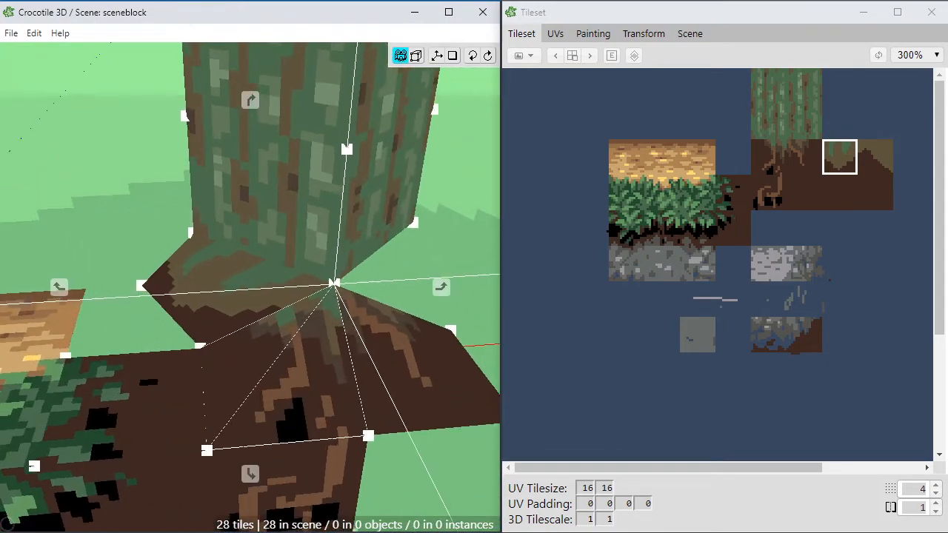
key(space)
drag(351, 383, 259, 300)
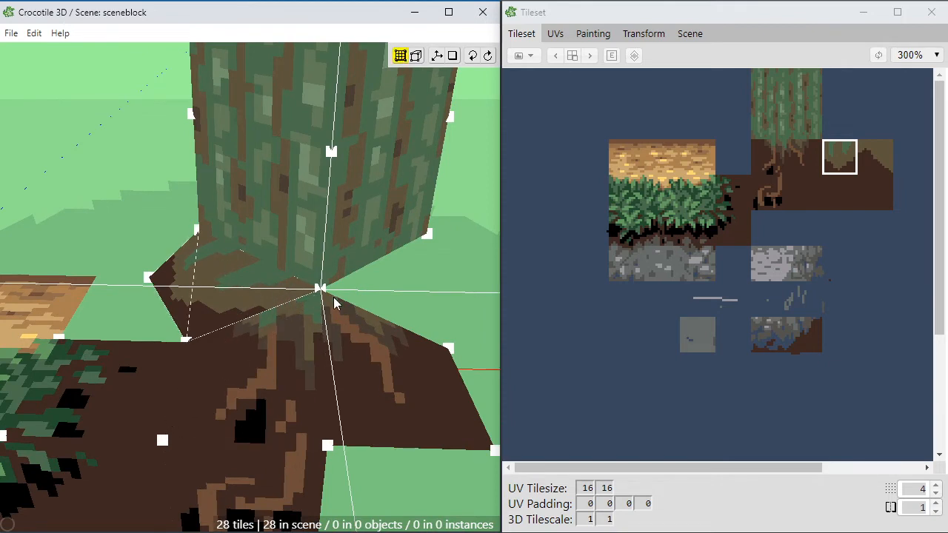
Step: Place the brown-and-soil tile flat on the ground beside the trunk's right base, rotated so its brown edge faces the trunk
click(869, 157)
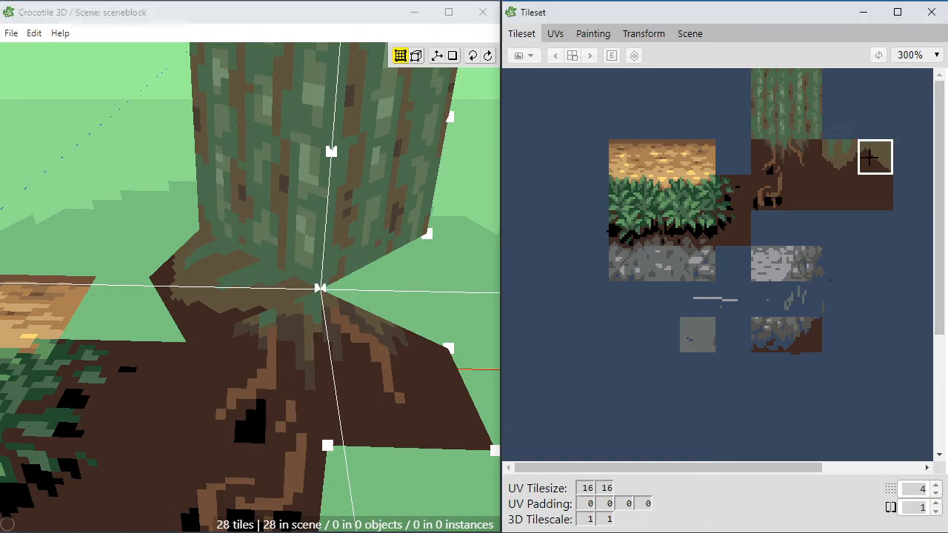
click(378, 294)
key(space)
right_drag(378, 293, 362, 301)
right_drag(437, 301, 373, 305)
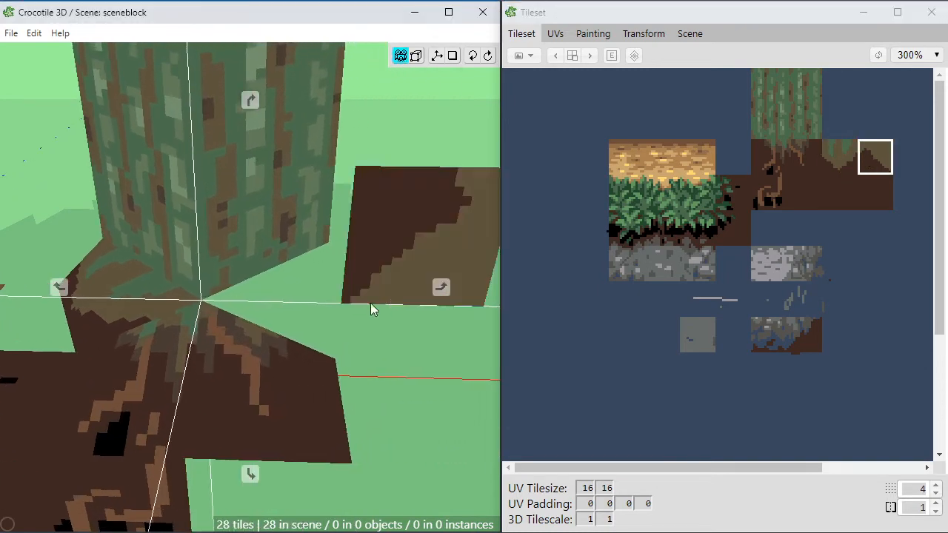
drag(372, 305, 321, 350)
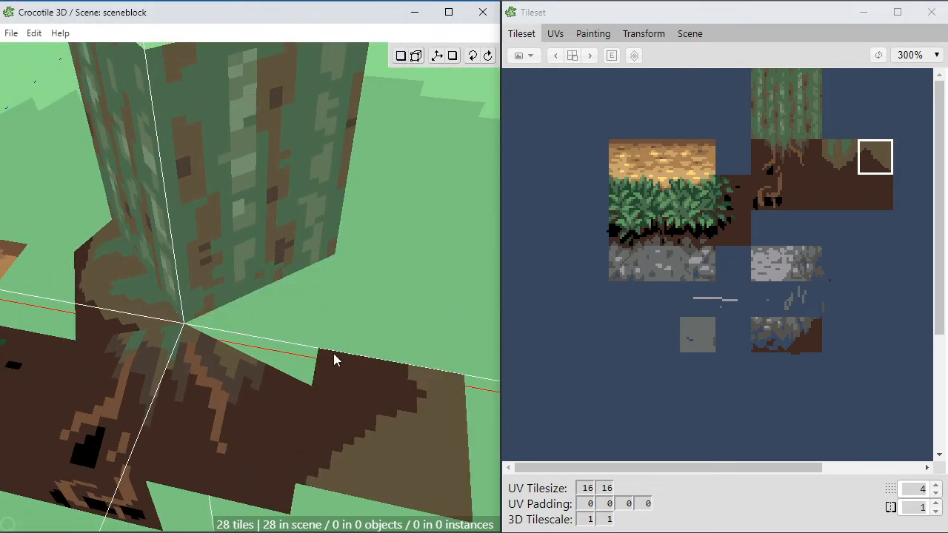
key(a)
key(a)
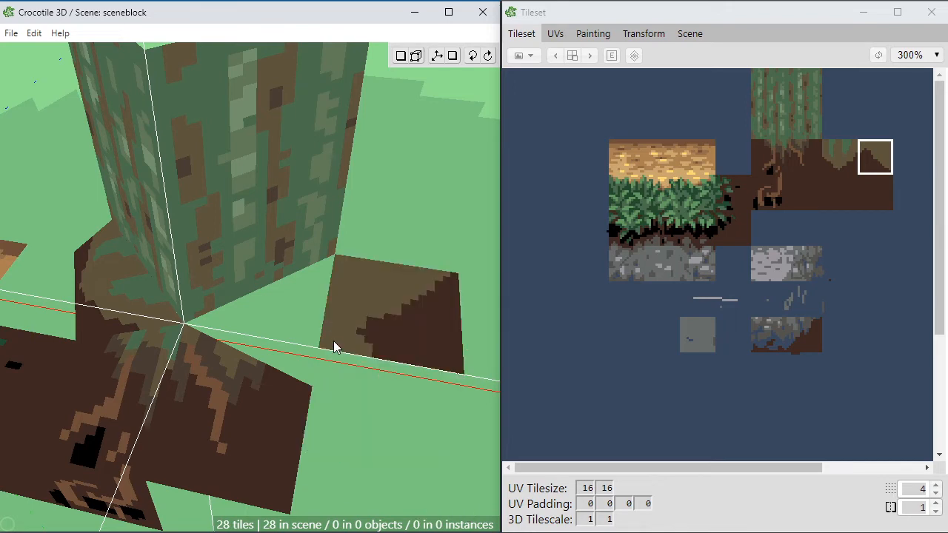
click(334, 344)
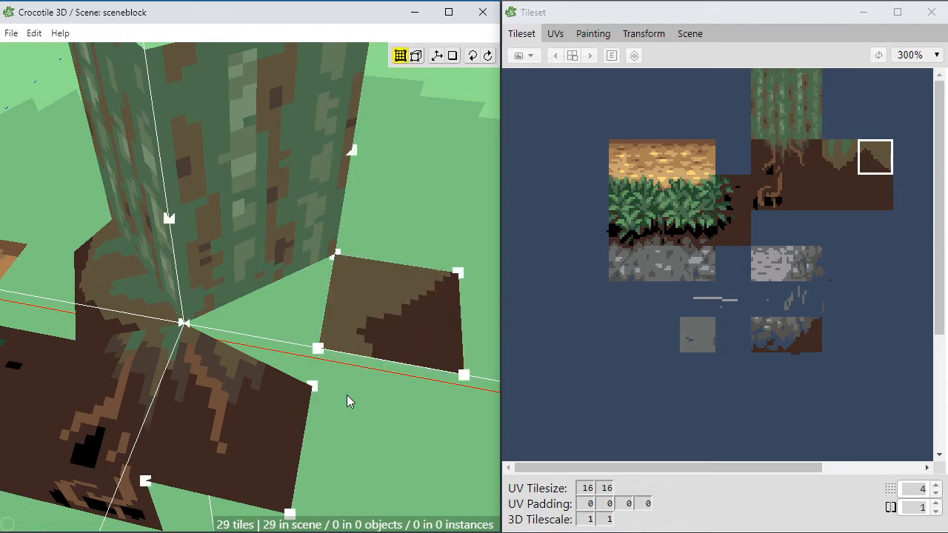
Step: Join the new tile's front inner corner to the trunk's lower centre corner and its front outer corner to the right edge of the root slope
drag(318, 349, 343, 383)
key(a)
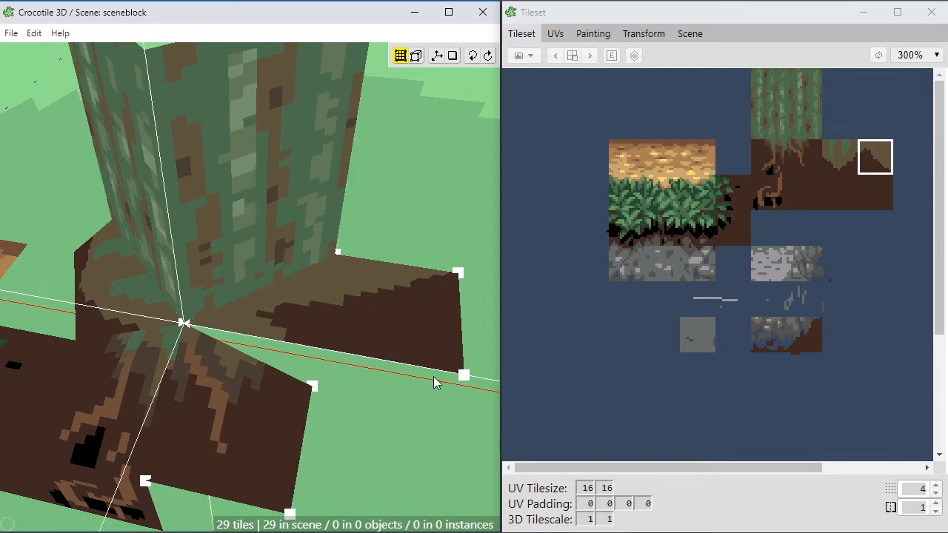
click(462, 376)
key(a)
key(a)
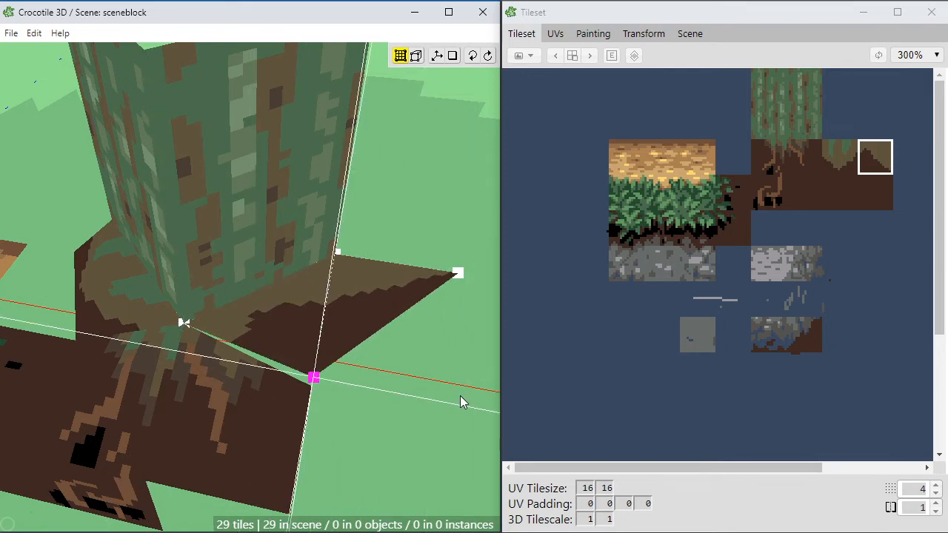
key(space)
drag(356, 466, 353, 423)
key(w)
key(space)
key(s)
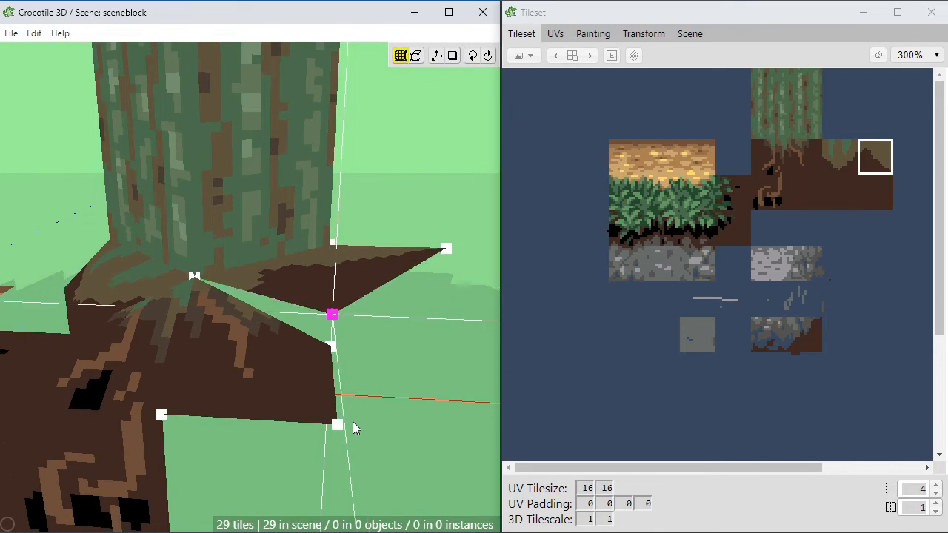
key(s)
Step: Lower the new tile's rear outer corner to ground level and pull it in toward the trunk
click(447, 249)
key(s)
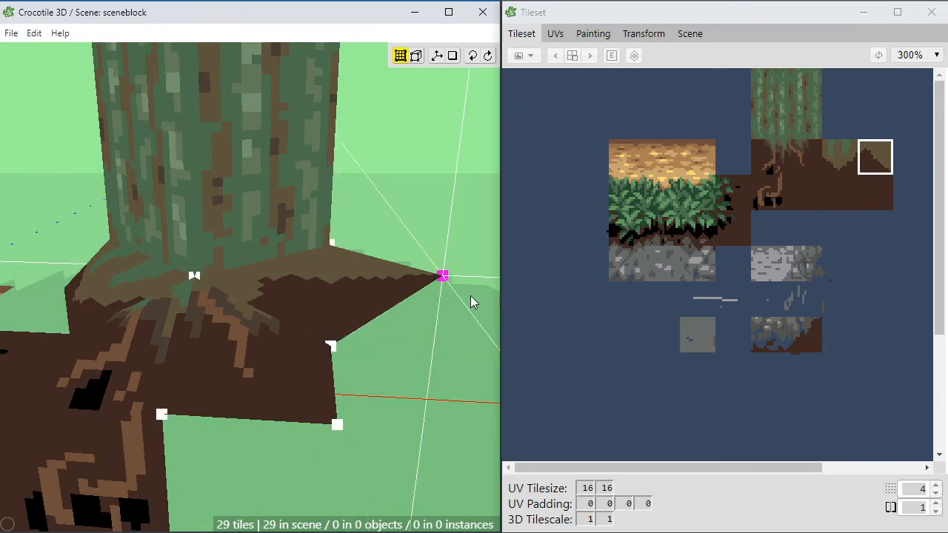
key(s)
key(space)
mouse_move(384, 380)
mouse_down()
mouse_move(300, 392)
mouse_move(380, 377)
mouse_move(430, 415)
mouse_move(404, 404)
mouse_move(424, 422)
mouse_up()
key(a)
key(a)
click(376, 379)
key(space)
key(Tab)
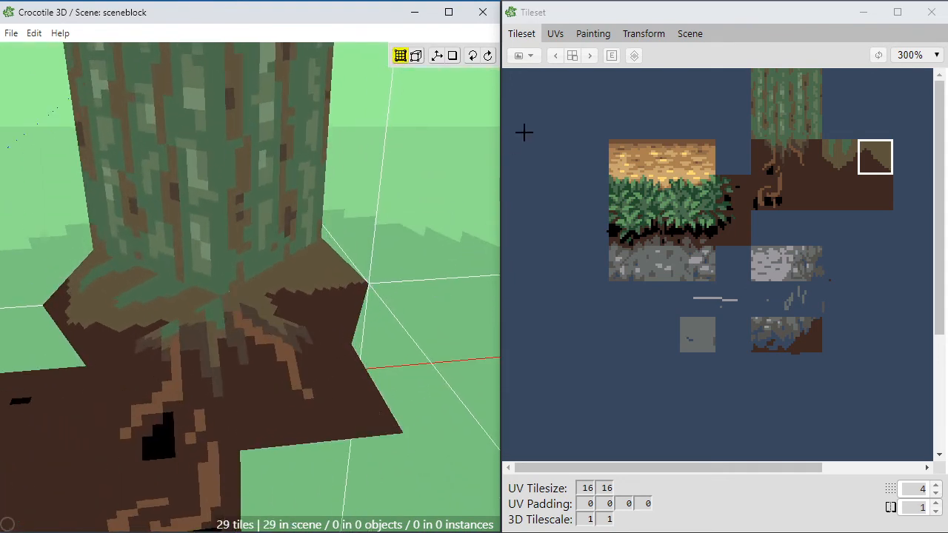
Step: Open the bark and soil tiles for painting and widen the green moss at the right side of the moss-streaked soil tile
drag(760, 72, 876, 215)
click(593, 31)
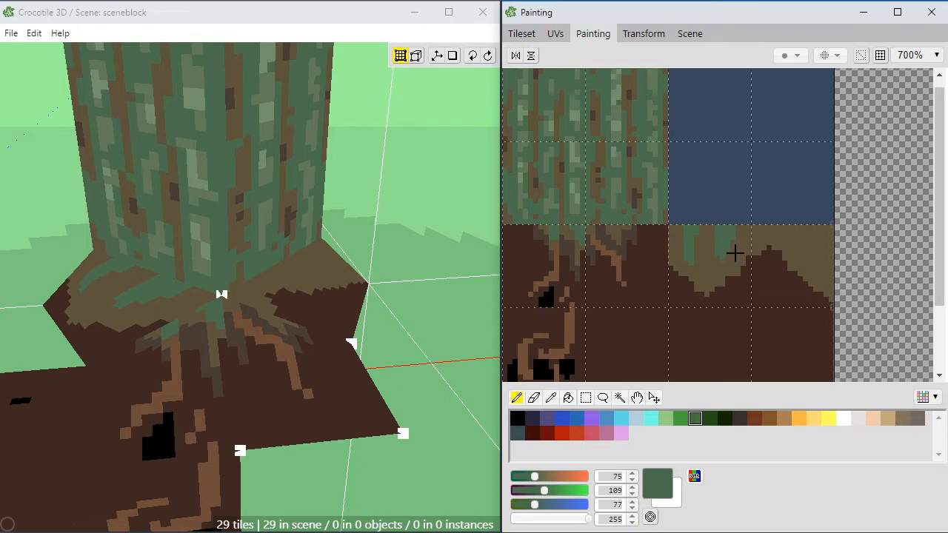
key(space)
drag(667, 274, 728, 275)
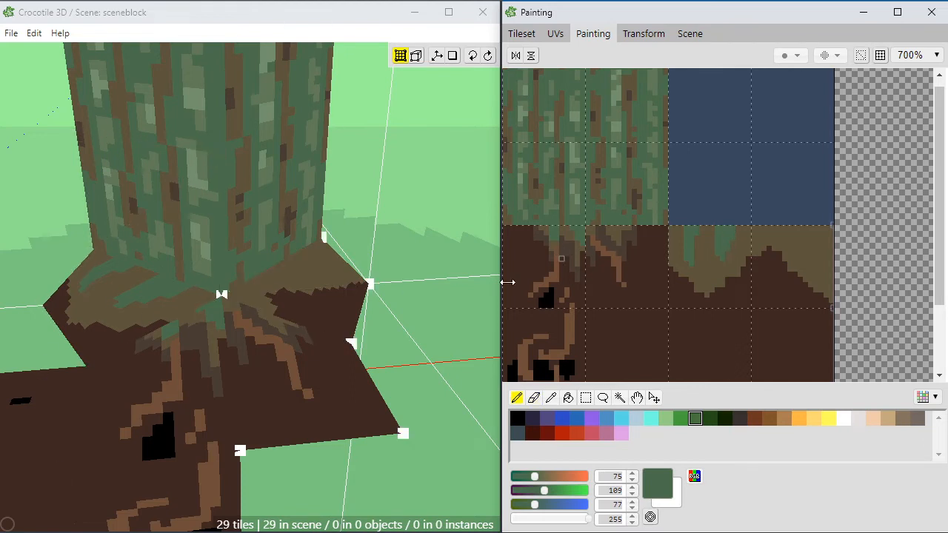
click(743, 229)
alt+click(752, 247)
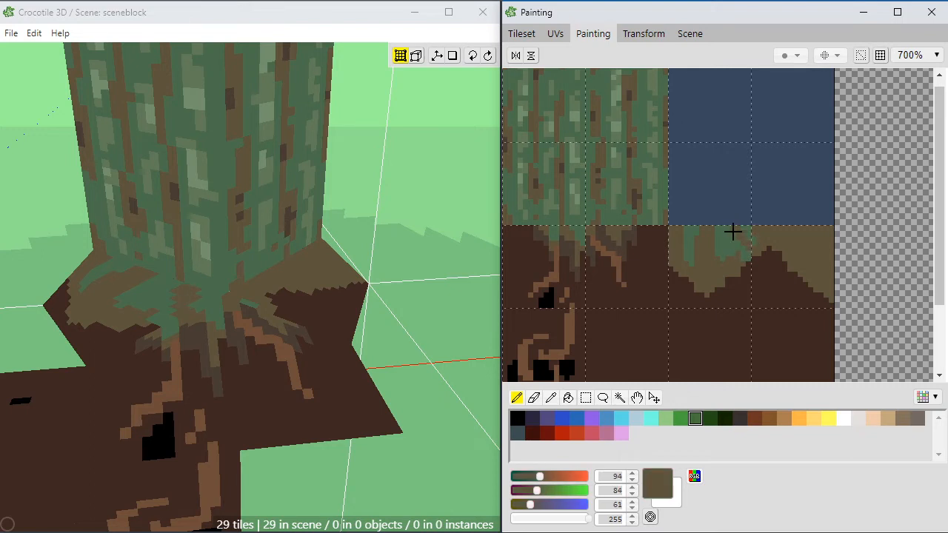
Step: Shape the tile's right-hand moss into diagonal streaks, alternating green (75, 109, 77) and brown (94, 84, 61)
alt+click(752, 229)
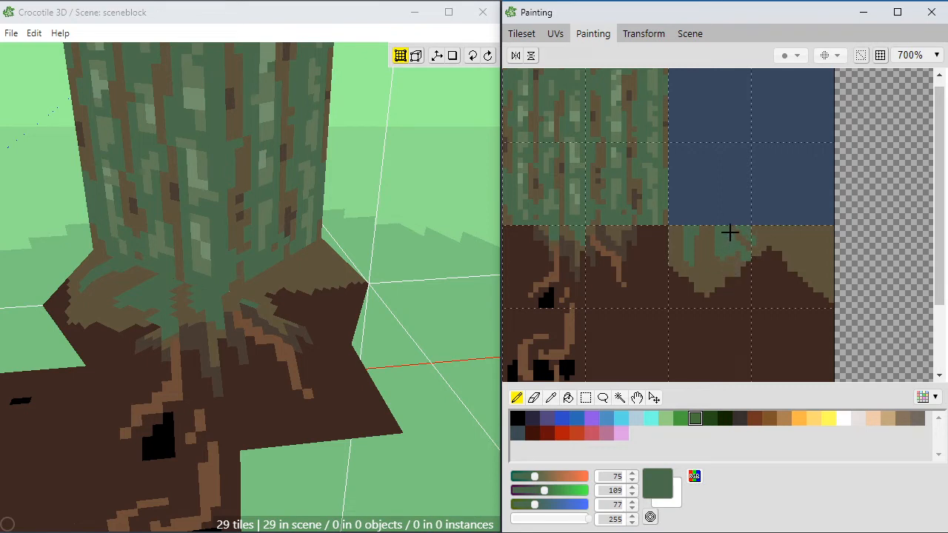
alt+click(742, 238)
click(729, 228)
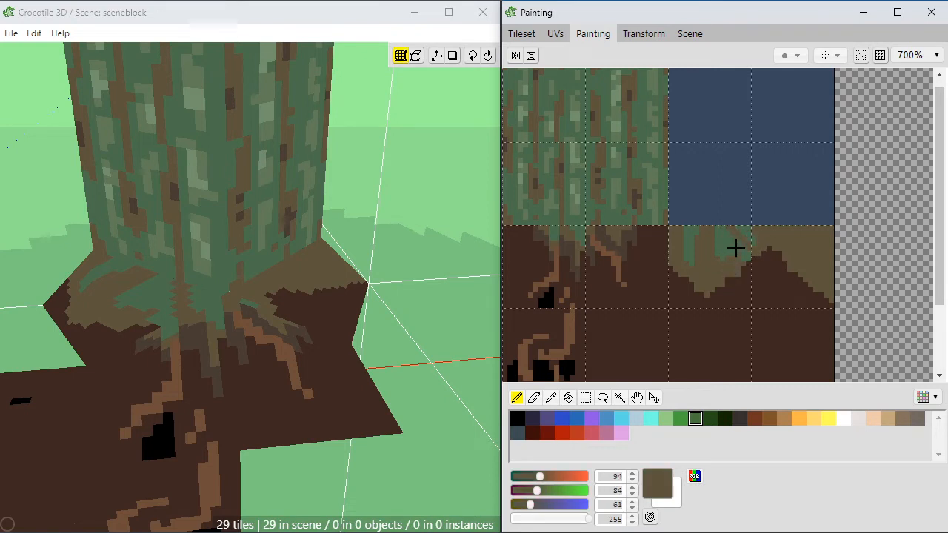
alt+click(734, 250)
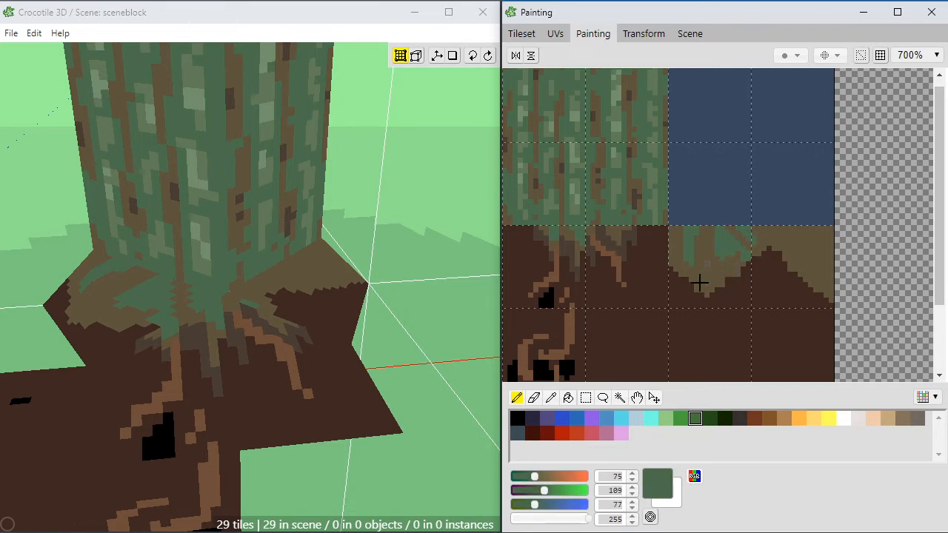
alt+click(739, 260)
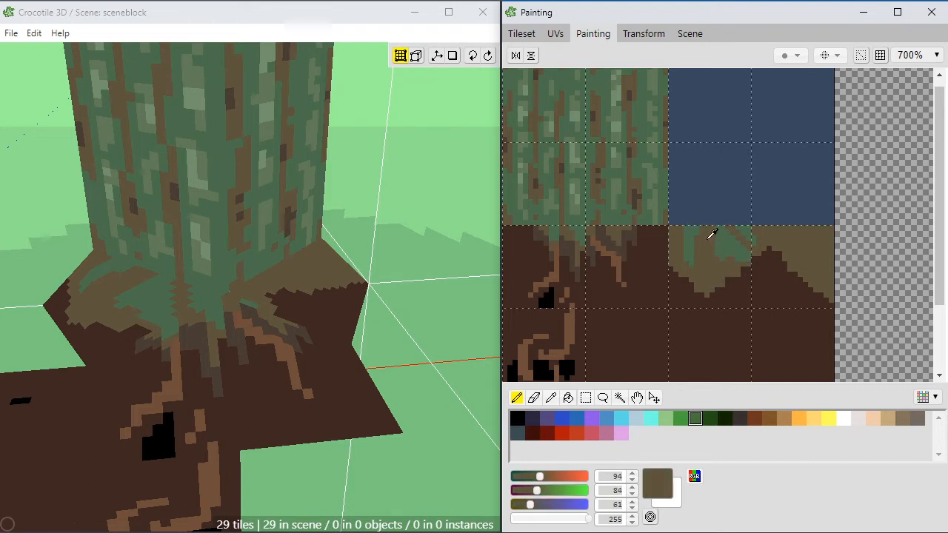
alt+click(733, 232)
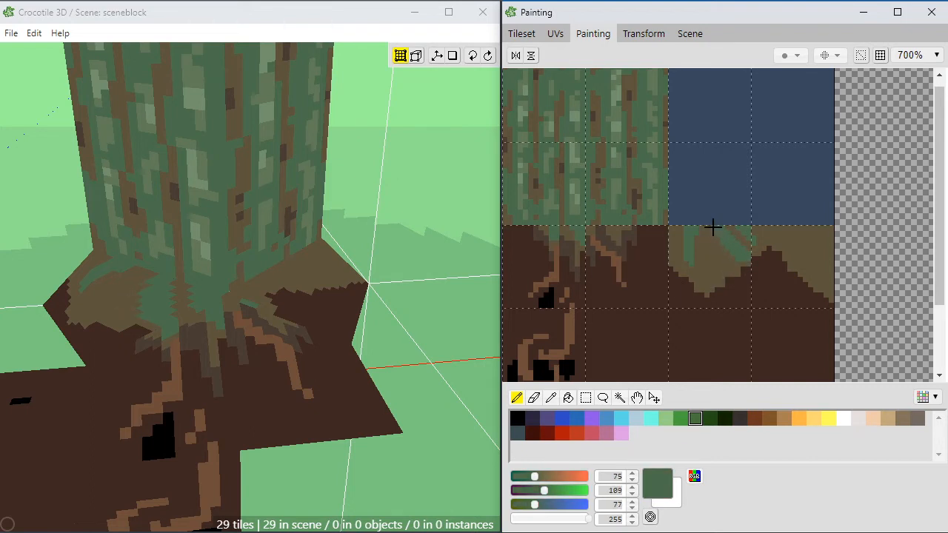
Step: Add green moss streaks to the left half of the moss-streaked soil tile, separated by brown gaps
key(space)
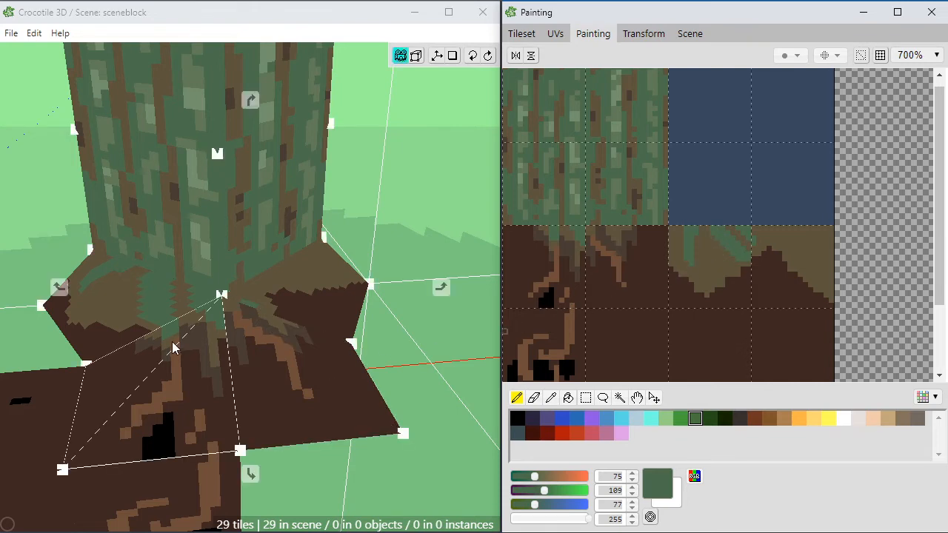
drag(175, 346, 224, 345)
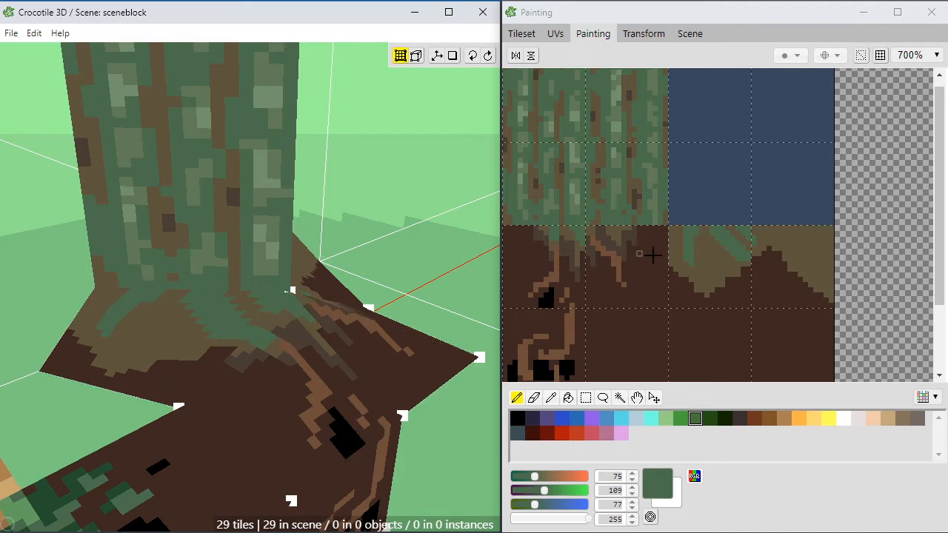
mouse_move(714, 246)
mouse_down()
mouse_move(704, 250)
mouse_move(708, 258)
mouse_move(696, 232)
mouse_up()
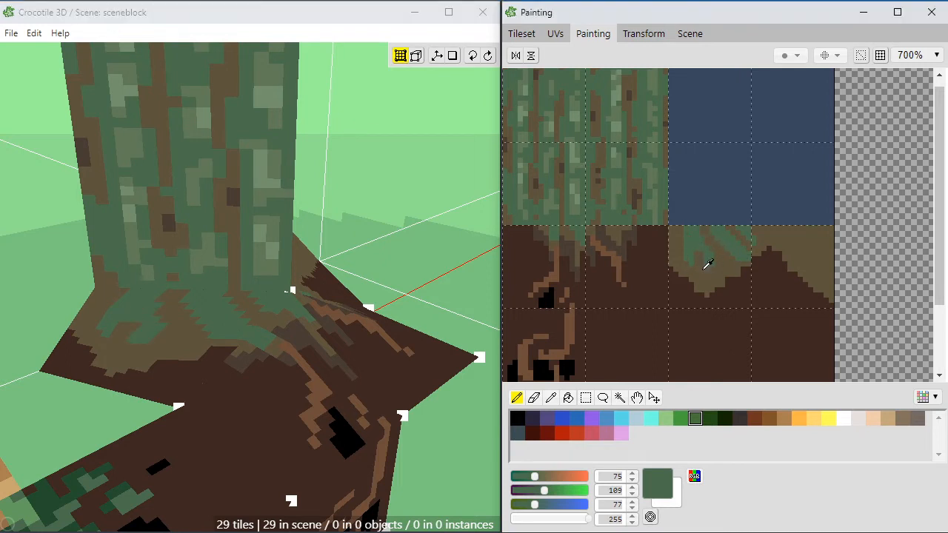
alt+click(699, 260)
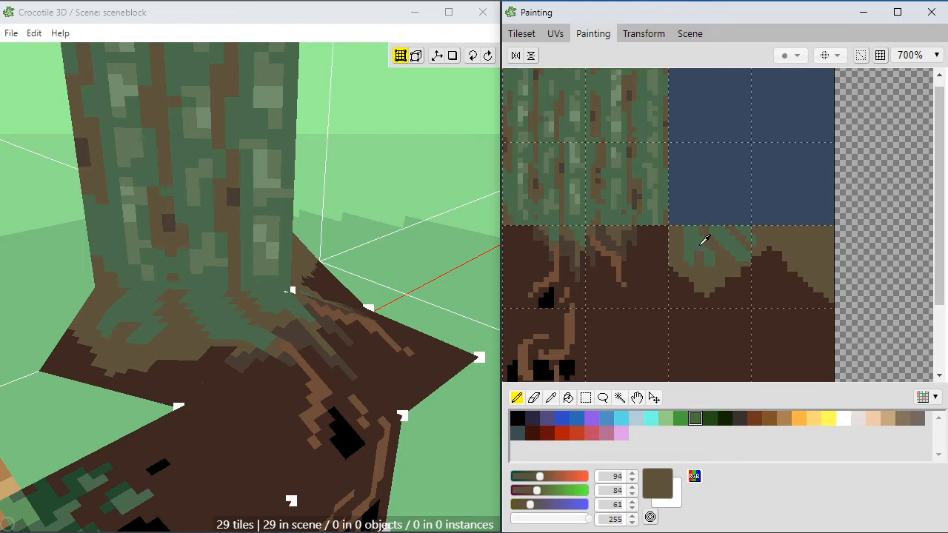
alt+click(700, 245)
Step: Paint green moss patches along the upper left edge of the adjoining brown-and-soil tile
key(space)
drag(337, 314, 363, 310)
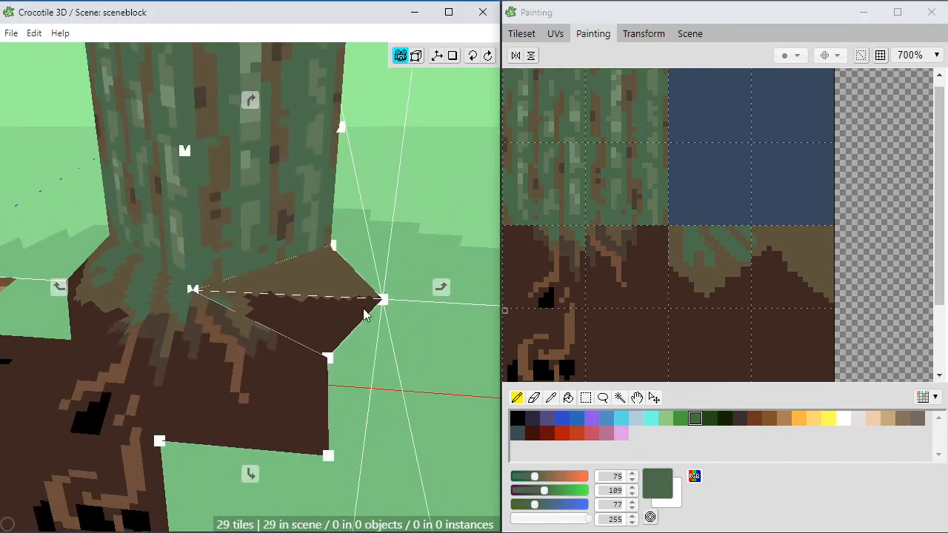
key(space)
key(space)
click(737, 250)
key(space)
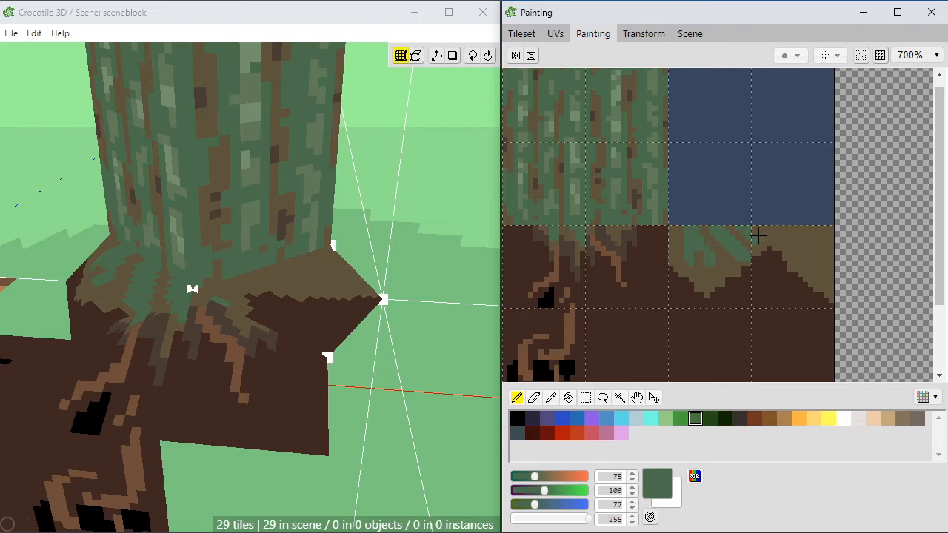
alt+click(768, 231)
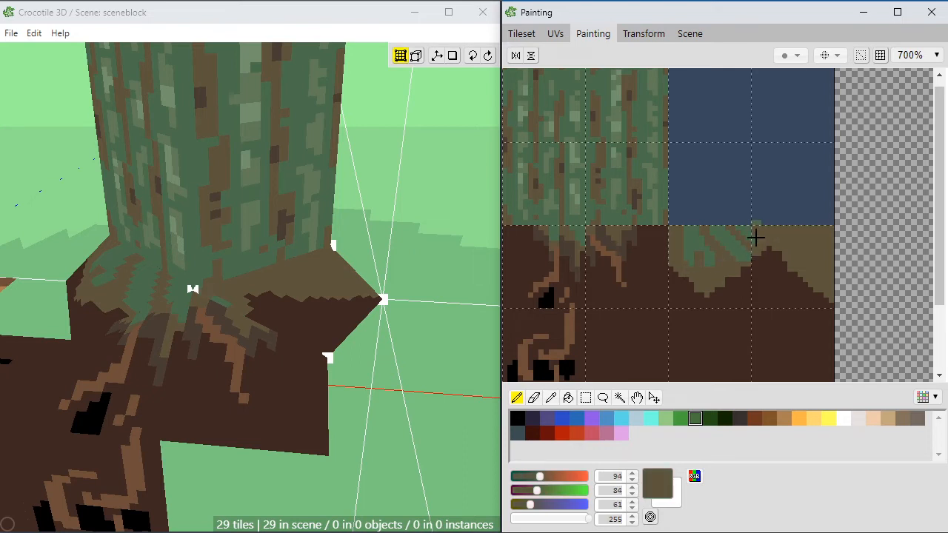
alt+click(753, 222)
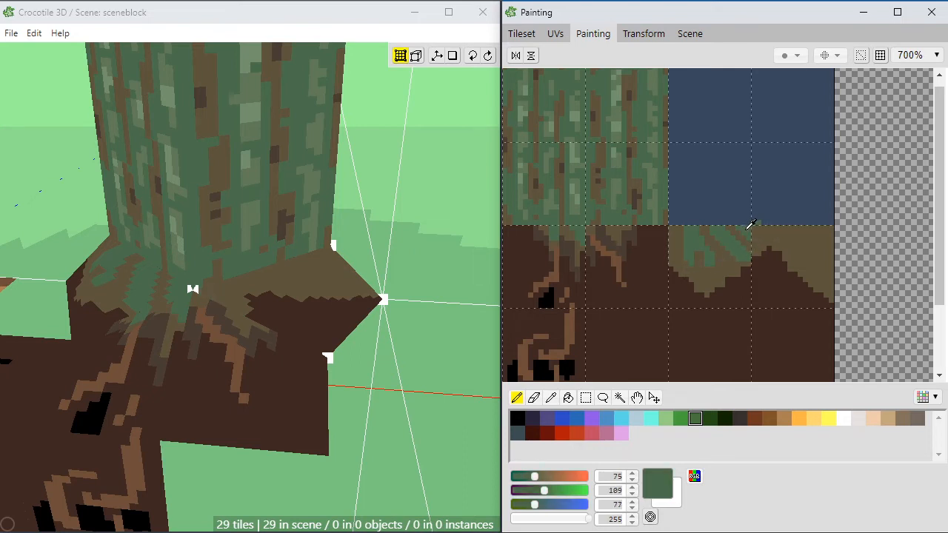
Step: Paint green moss streaks down from the upper right edge of the brown-and-soil tile, with brown gaps between them
alt+click(806, 238)
alt+click(787, 226)
mouse_move(809, 228)
mouse_down()
mouse_move(821, 240)
mouse_move(819, 265)
mouse_up()
alt+click(821, 235)
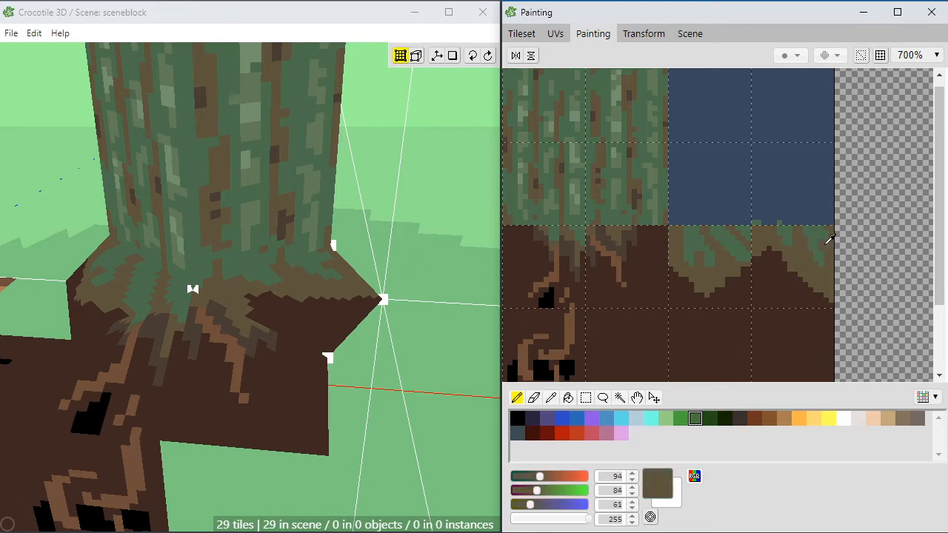
alt+click(815, 237)
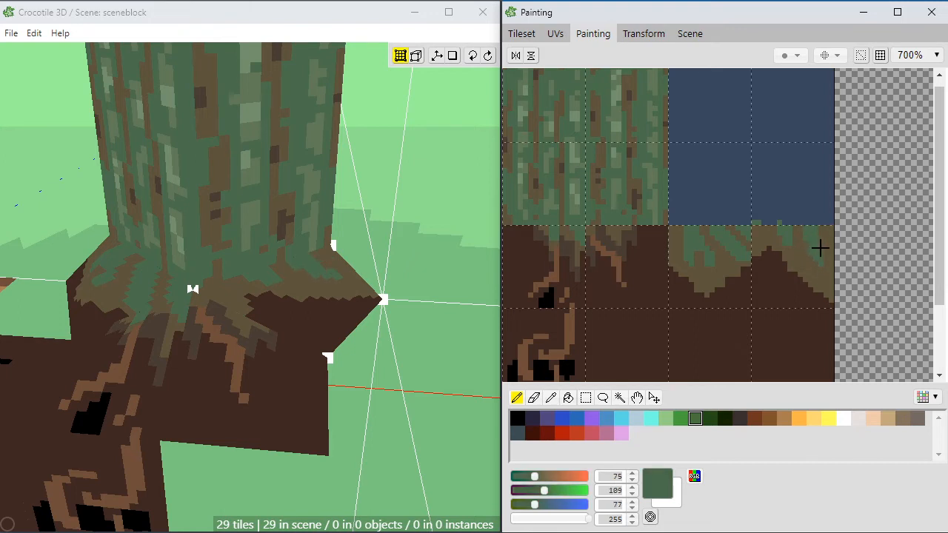
Step: Refine the moss streak near the upper middle of the brown-and-soil tile with green and brown pixels
alt+click(795, 254)
alt+click(791, 236)
alt+click(795, 218)
alt+click(795, 225)
alt+click(797, 226)
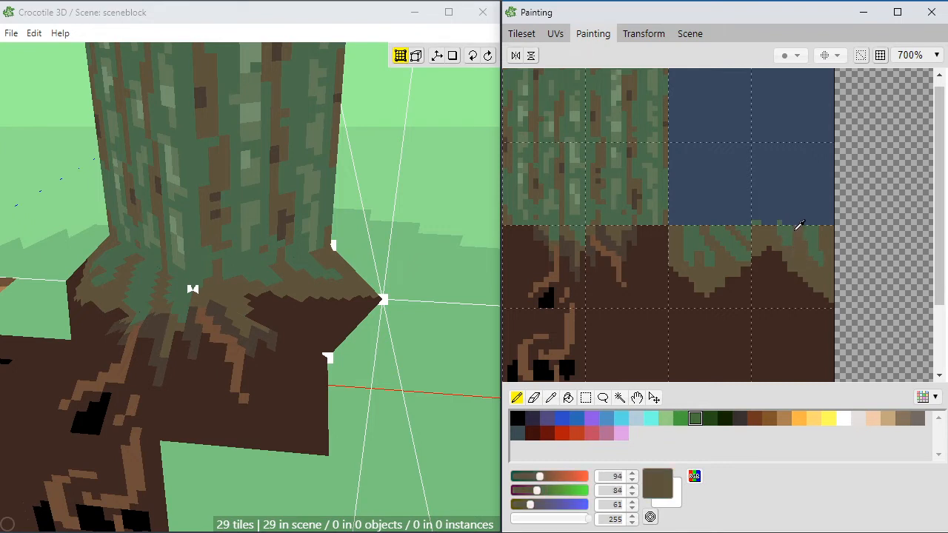
alt+click(788, 228)
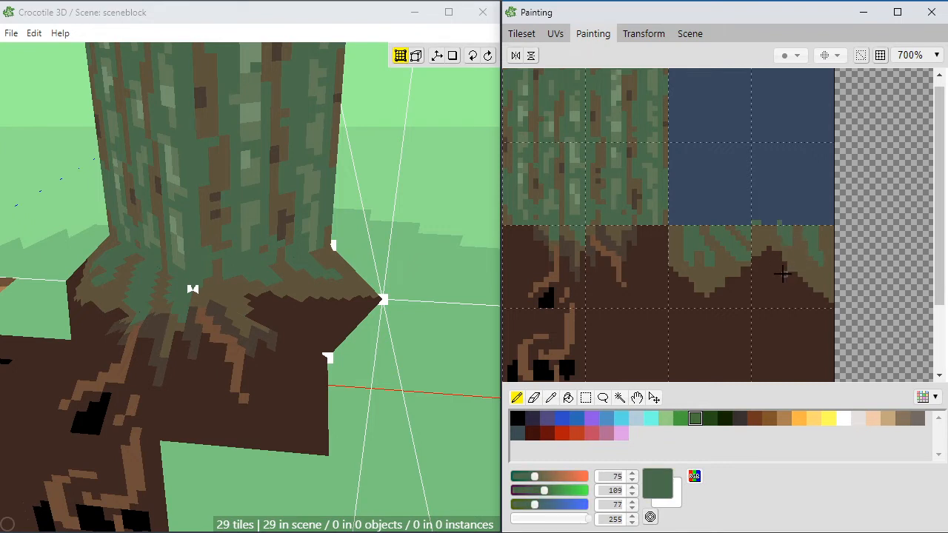
Step: Extend the brown bark into the soil as a pointed root and cut a narrow dark soil notch (62, 40, 33) beside it
alt+click(773, 238)
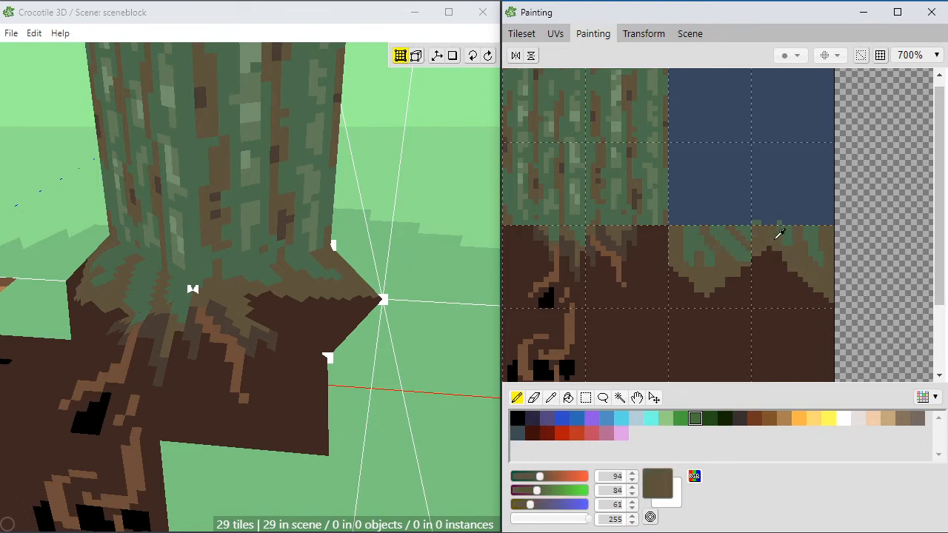
alt+click(790, 268)
mouse_move(800, 257)
mouse_down()
mouse_move(805, 290)
mouse_move(787, 256)
mouse_move(790, 297)
mouse_move(777, 256)
mouse_move(779, 287)
mouse_move(795, 276)
mouse_move(791, 286)
mouse_up()
alt+click(794, 263)
alt+click(788, 296)
alt+click(789, 283)
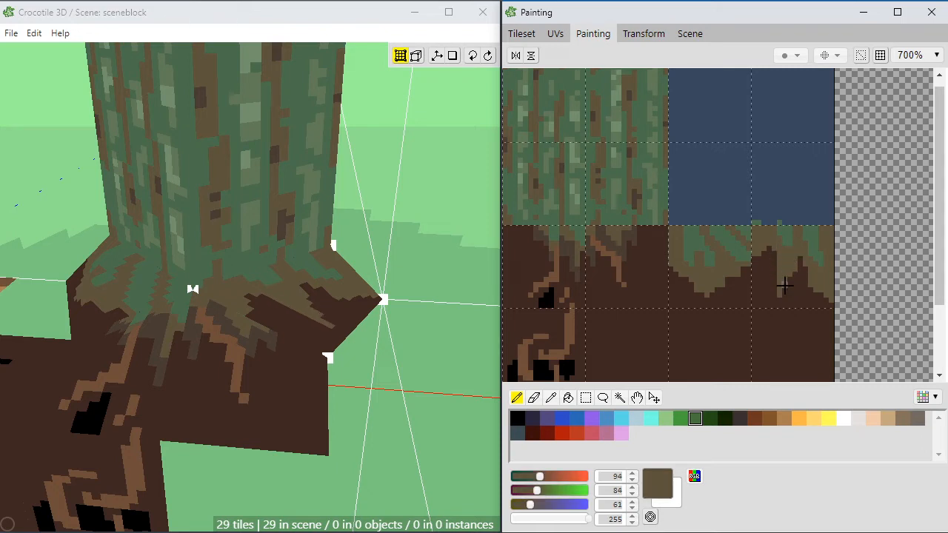
alt+click(764, 270)
drag(769, 249, 769, 238)
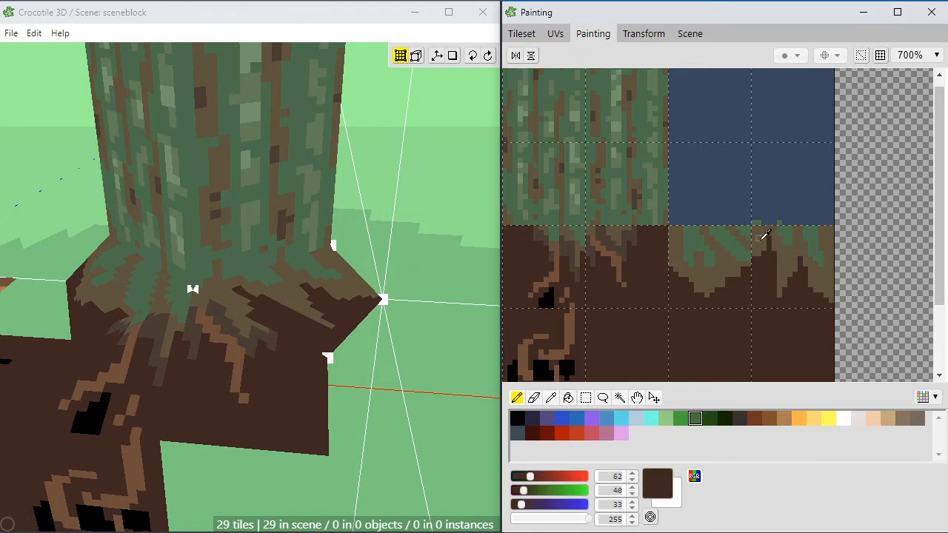
alt+click(759, 239)
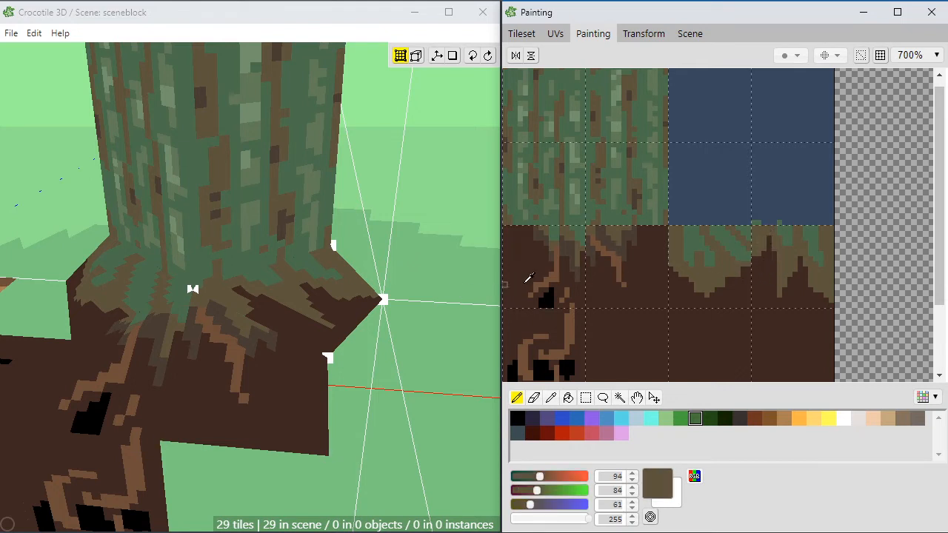
Step: Shade the lower edges of the brown roots on that tile with dark grey-brown (73, 60, 51)
alt+click(758, 271)
mouse_move(768, 257)
mouse_down()
mouse_move(754, 271)
mouse_move(768, 242)
mouse_move(755, 285)
mouse_move(778, 288)
mouse_move(780, 302)
mouse_move(801, 258)
mouse_up()
click(806, 270)
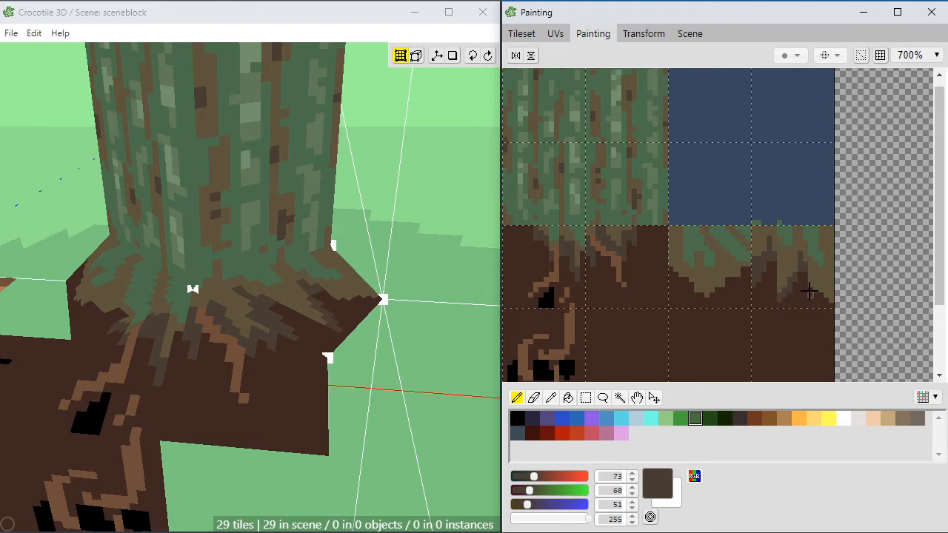
Step: Continue the dark grey-brown (73, 60, 51) shading along the lower root edges, across the border between the two brown-and-soil tiles
drag(809, 290, 826, 302)
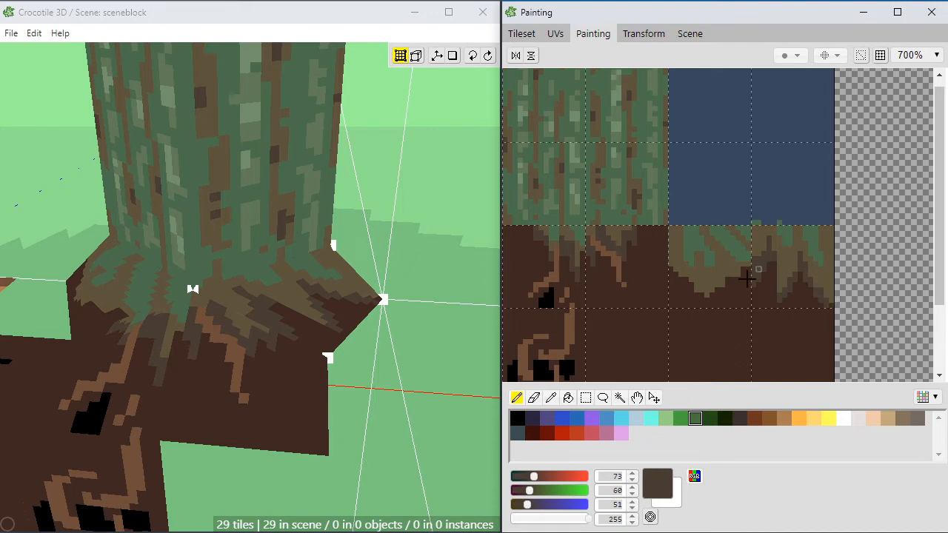
mouse_move(774, 285)
mouse_down()
mouse_move(776, 265)
mouse_move(727, 269)
mouse_up()
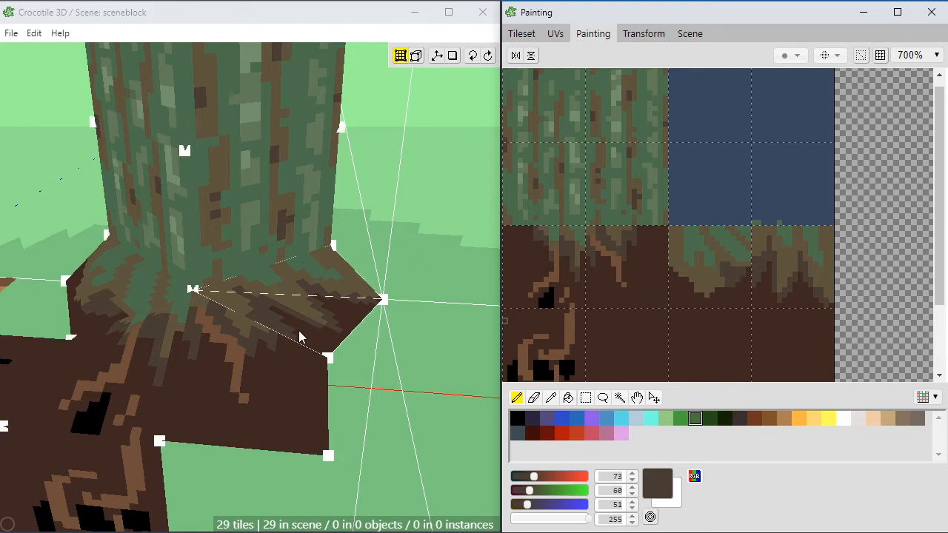
middle_drag(244, 329, 397, 314)
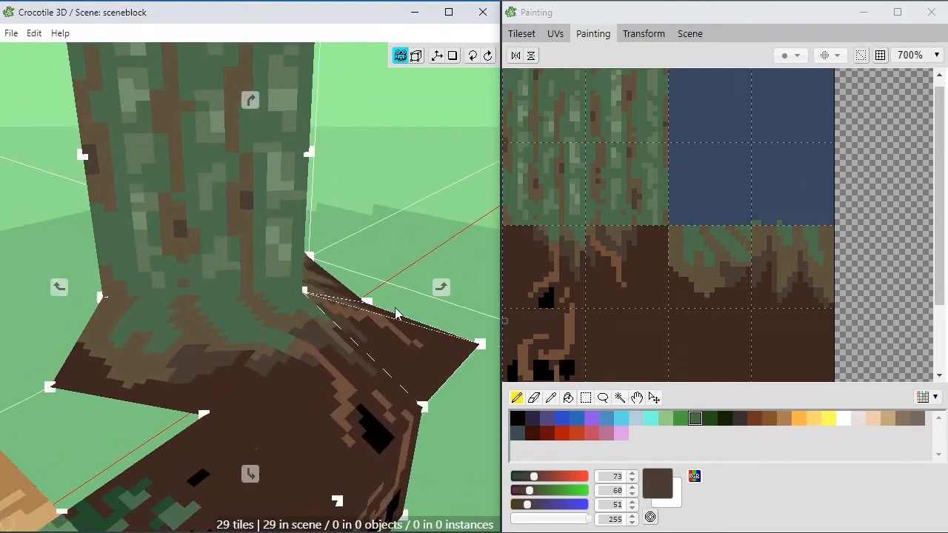
Step: Reshape the lower edge of the left brown-and-soil tile into a pointed brown root with dark grey-brown shading beside it
click(700, 289)
mouse_move(697, 273)
mouse_down()
mouse_move(716, 304)
mouse_move(717, 290)
mouse_move(677, 286)
mouse_move(671, 266)
mouse_move(682, 278)
mouse_up()
click(706, 302)
alt+click(712, 280)
alt+click(717, 304)
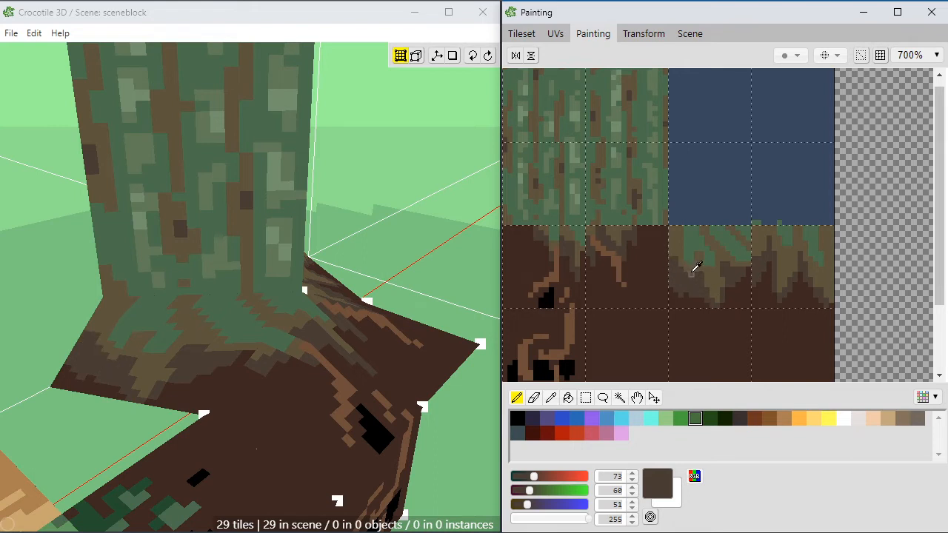
Step: Refine the shaded root tips in the lower left part of that tile with brown and dark grey-brown pixels
alt+click(691, 271)
alt+click(701, 287)
alt+click(689, 302)
mouse_move(693, 296)
mouse_down()
mouse_move(696, 286)
mouse_move(701, 295)
mouse_up()
alt+click(688, 286)
click(686, 297)
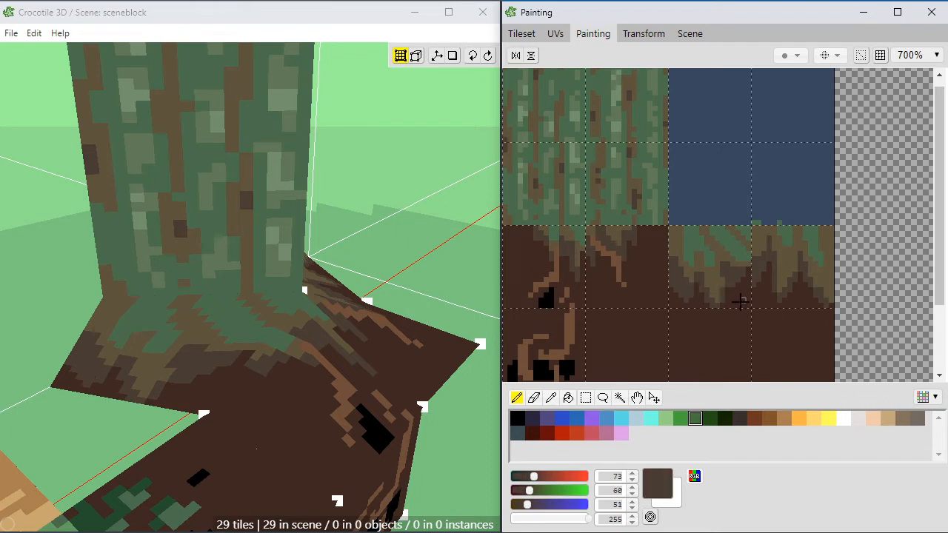
Step: Trim the shaded root edge with soil brown (62, 40, 33) and add dark grey-brown (73, 60, 51) shading right of the pointed root
alt+click(676, 300)
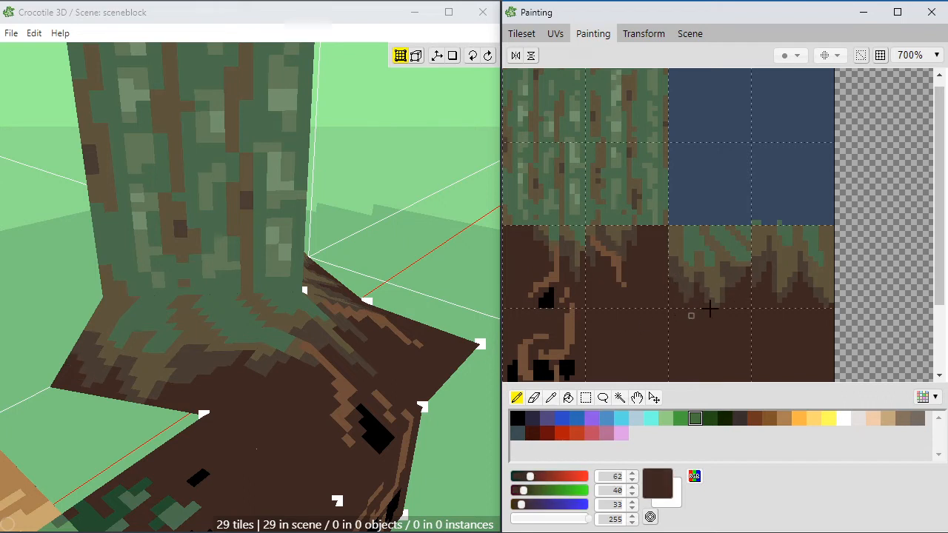
alt+click(737, 275)
alt+click(740, 295)
drag(732, 287, 728, 279)
alt+click(733, 267)
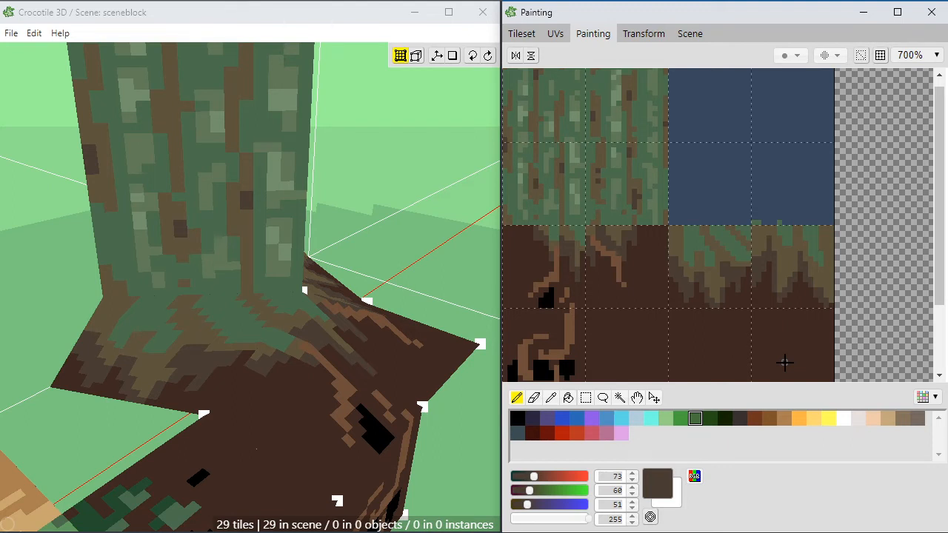
Step: Examine the trunk and its root flare in the scene from several sides and closer up
key(space)
drag(397, 224, 317, 348)
key(space)
key(space)
key(space)
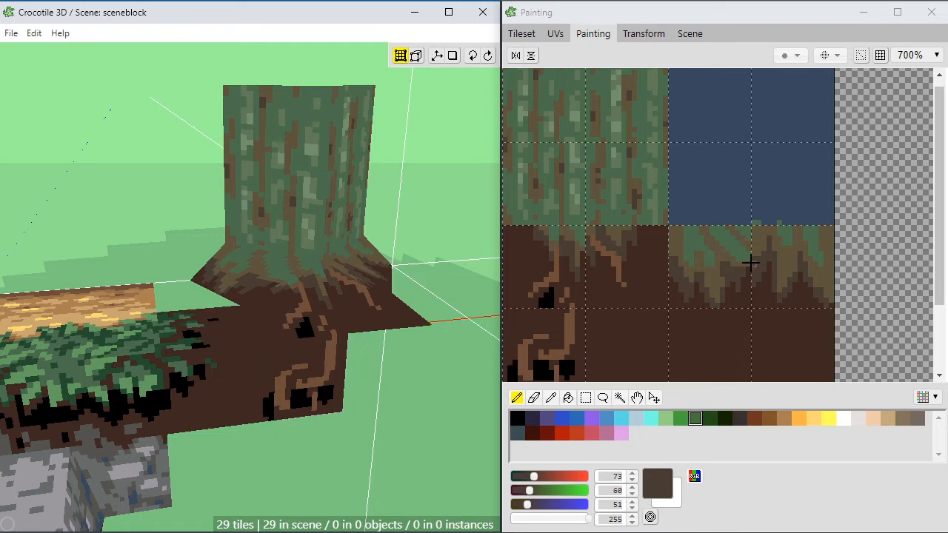
key(space)
drag(310, 377, 430, 407)
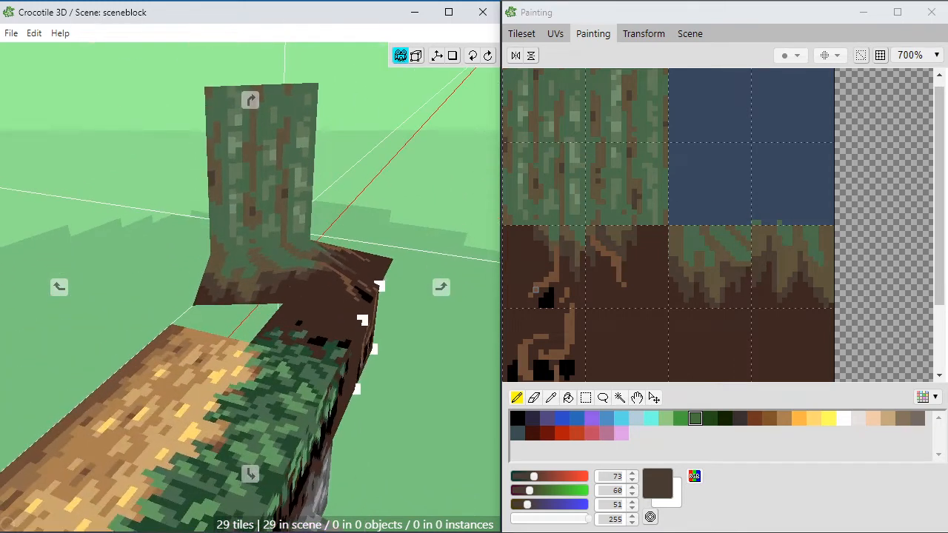
middle_drag(429, 407, 385, 435)
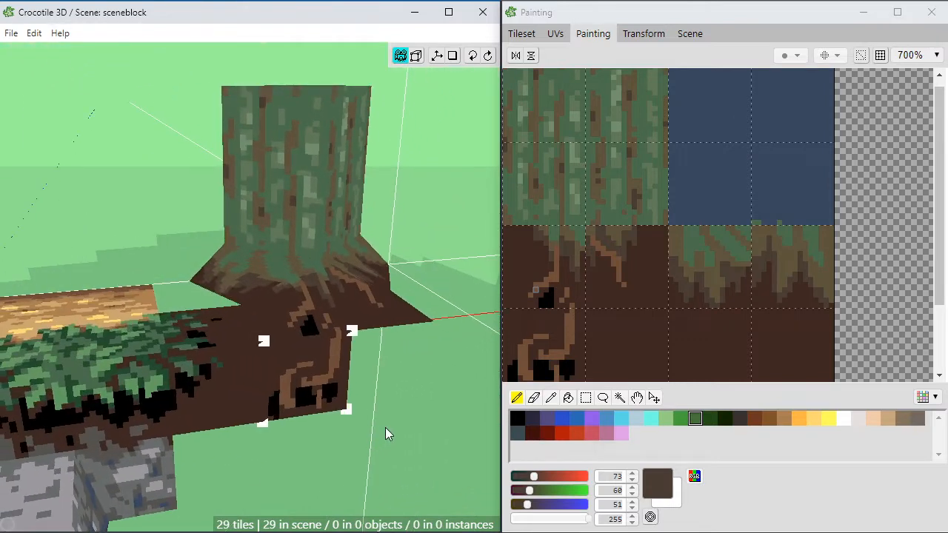
scroll(385, 429, up, 3)
key(space)
right_drag(385, 422, 349, 450)
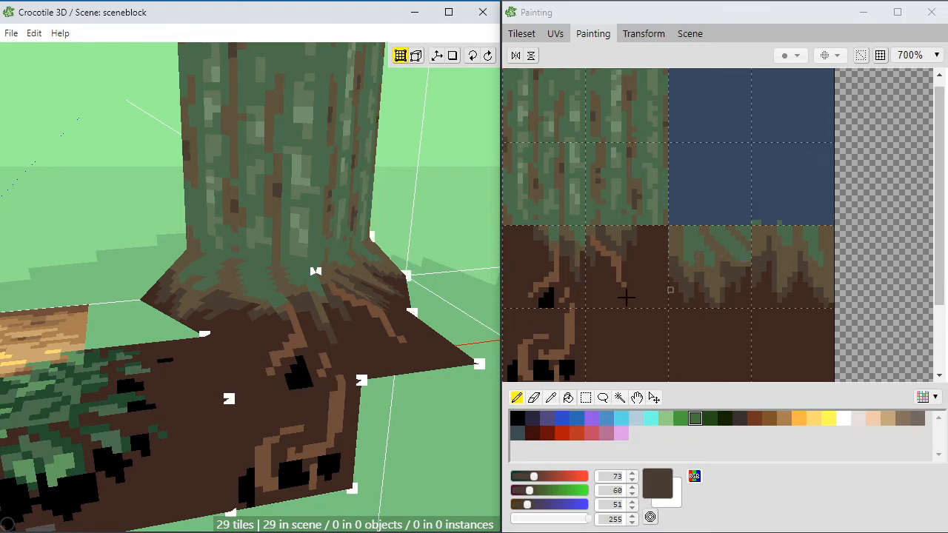
Step: Move the outer corner vertices at the trunk's base inward to narrow the trunk above the root flare
drag(184, 249, 208, 245)
click(390, 257)
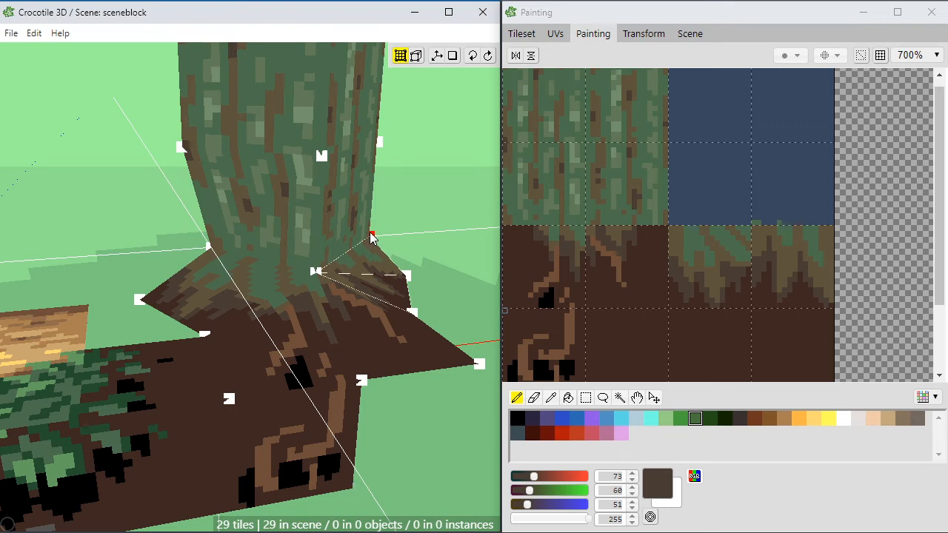
drag(372, 237, 334, 296)
key(space)
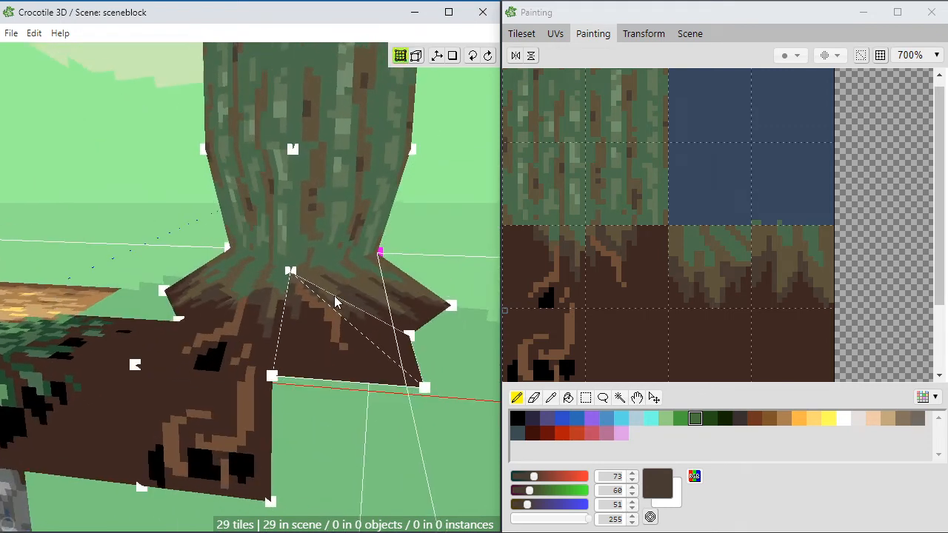
click(401, 361)
key(space)
drag(355, 333, 388, 346)
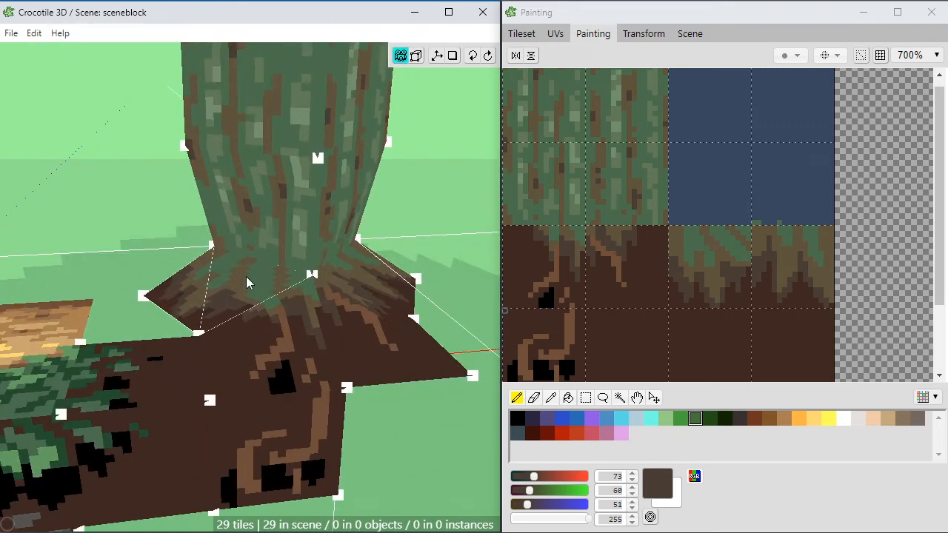
click(313, 276)
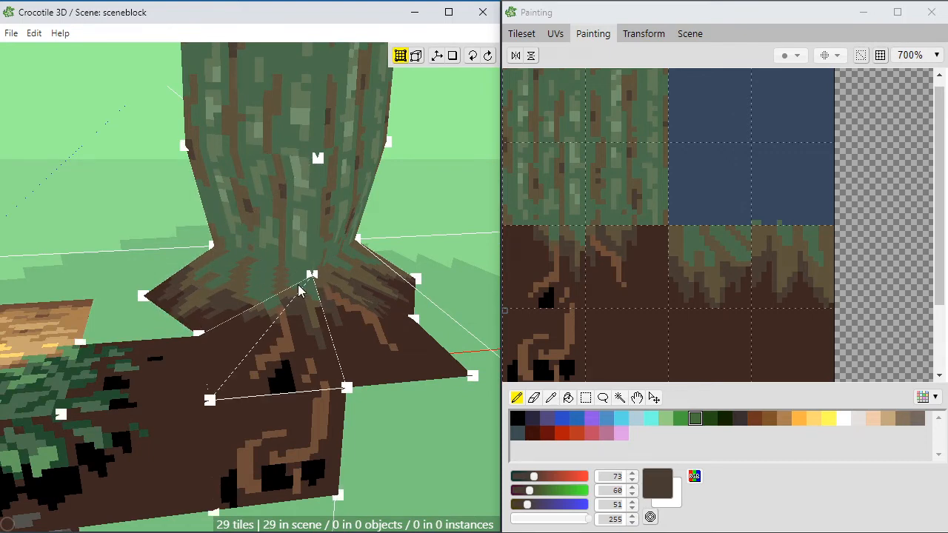
Step: Move the front corner vertex at the trunk's base inward to match the narrowed corners
key(space)
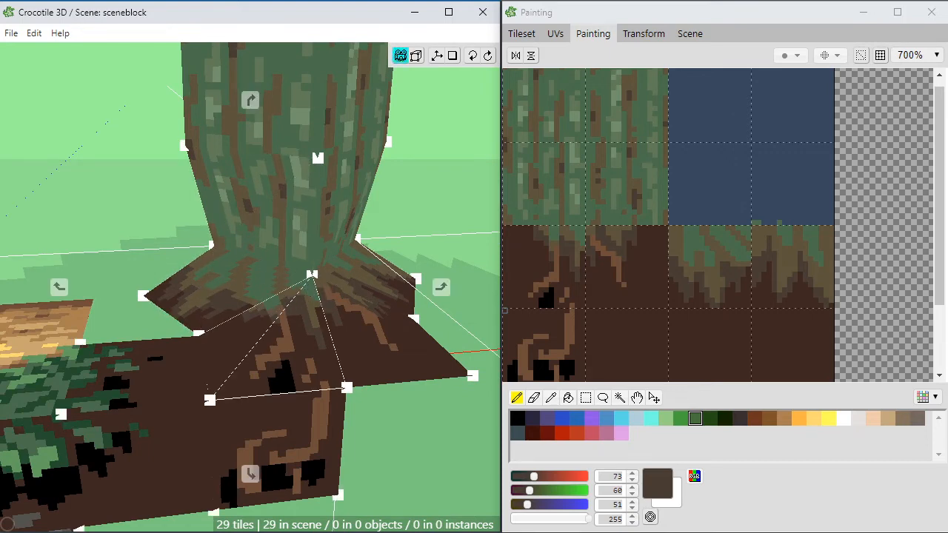
drag(286, 304, 363, 298)
key(space)
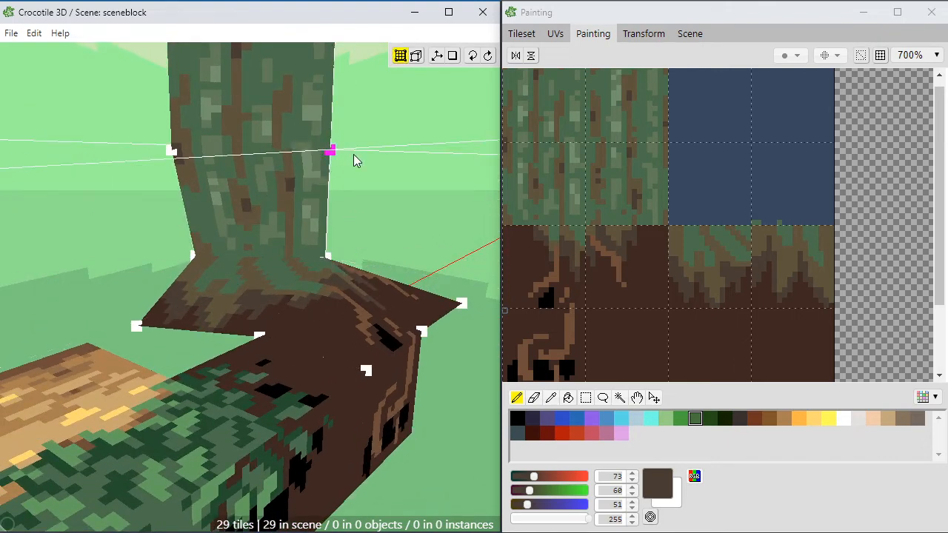
click(327, 257)
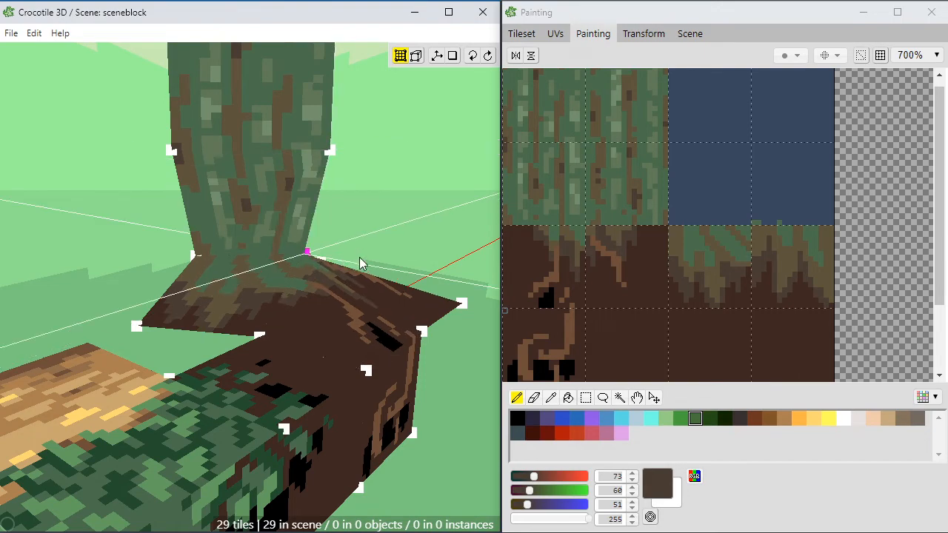
key(space)
drag(372, 254, 350, 289)
click(331, 287)
key(space)
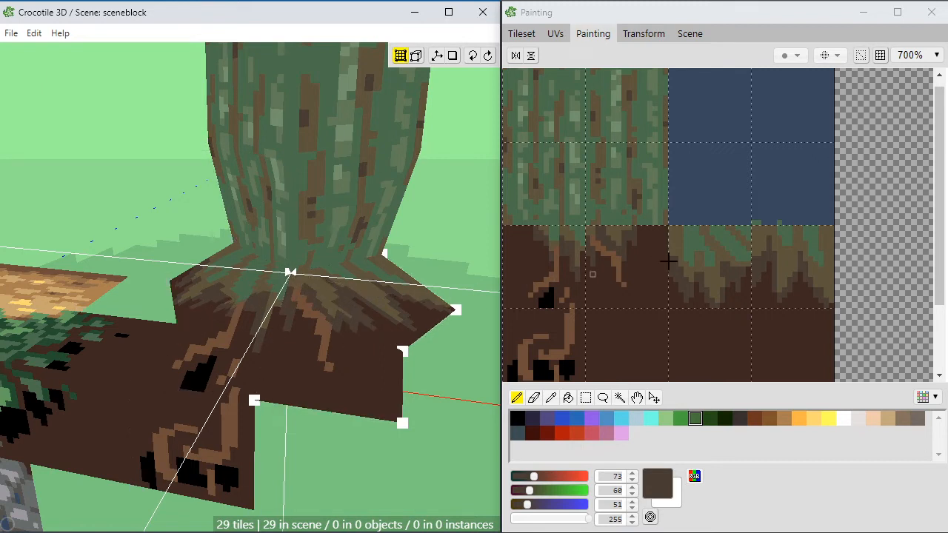
Step: Paint a lighter brown (111, 78, 57) root streak down the middle of the left brown-and-soil tile
click(762, 239)
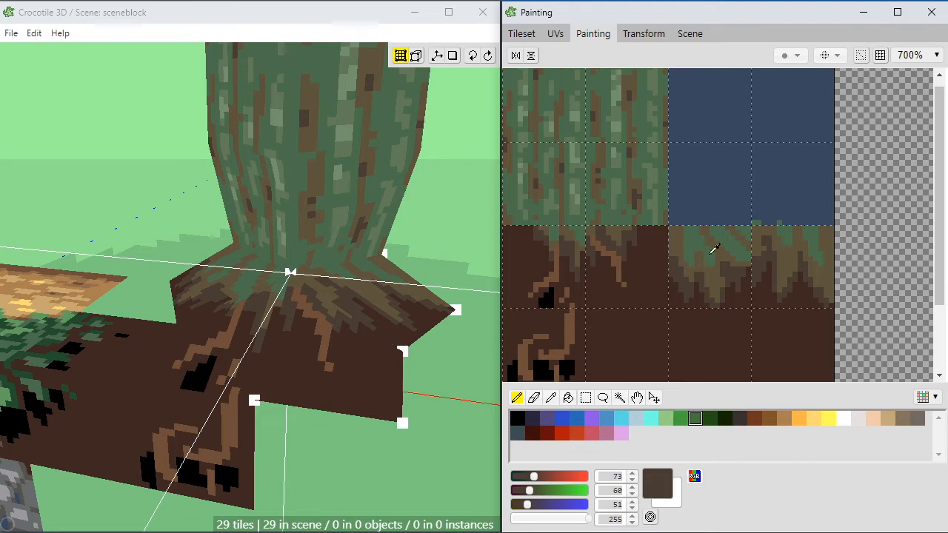
alt+click(629, 255)
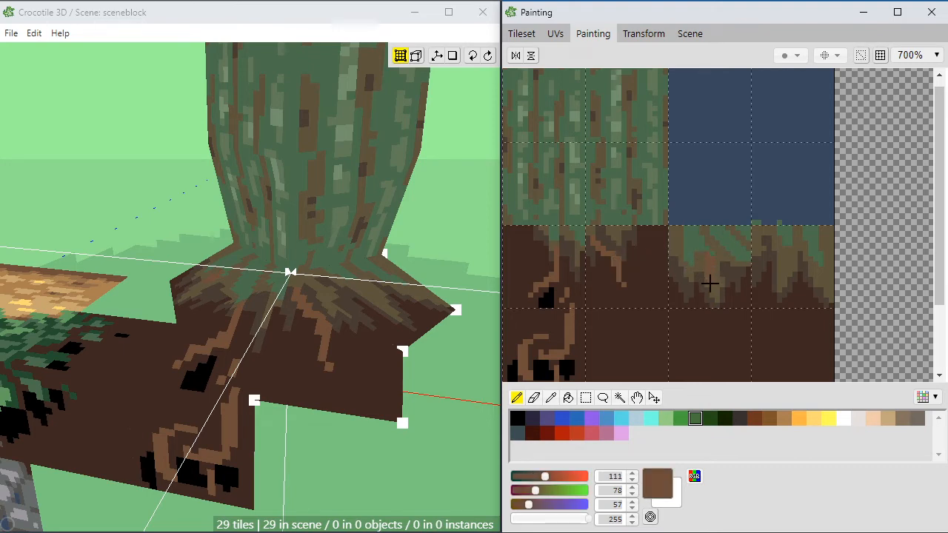
drag(711, 285, 712, 296)
Step: Darken the upper part of that tile with dark grey-brown (73, 60, 51), covering much of the moss
alt+click(729, 265)
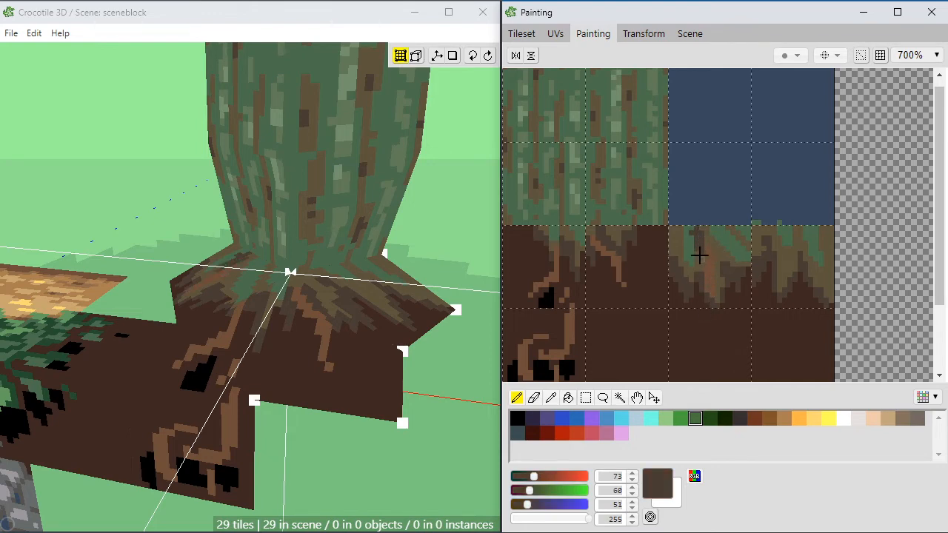
mouse_move(699, 255)
mouse_down()
mouse_move(673, 226)
mouse_move(672, 247)
mouse_move(722, 240)
mouse_up()
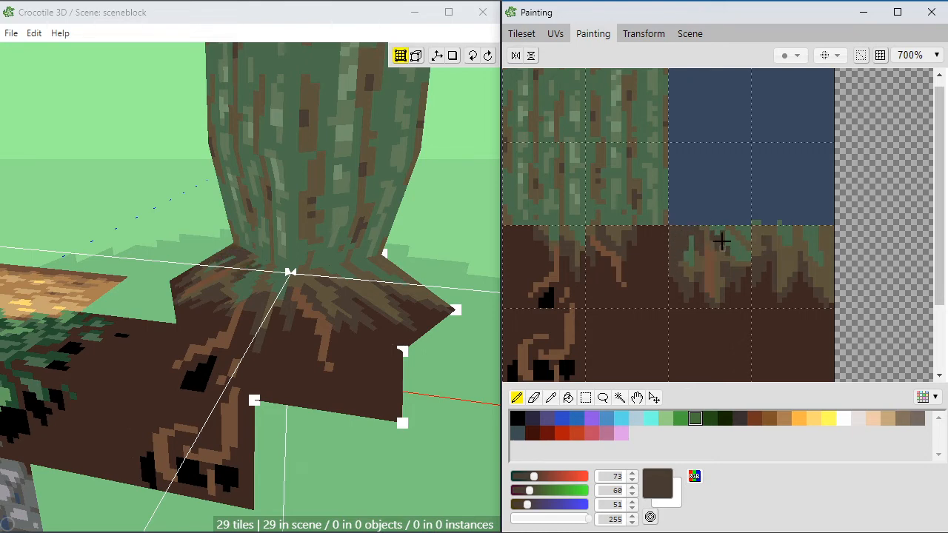
click(452, 238)
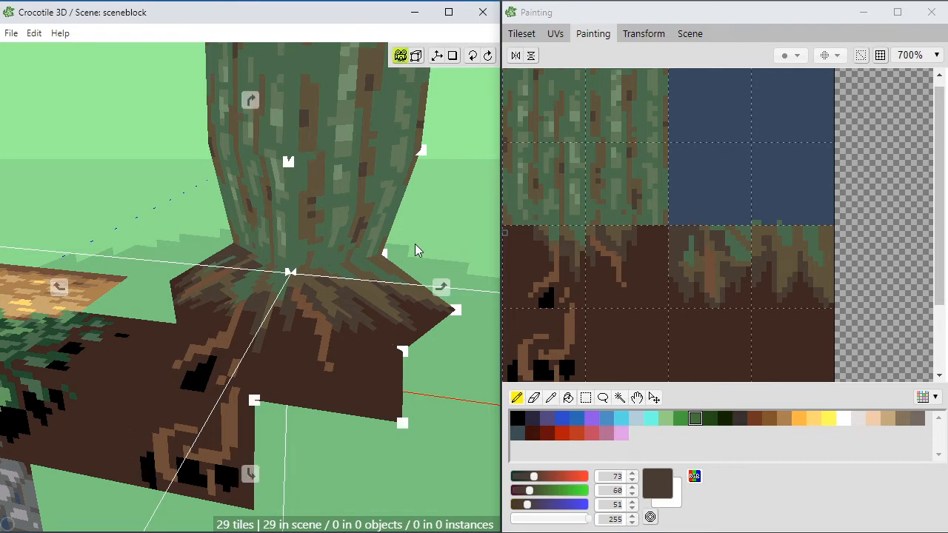
drag(477, 286, 378, 284)
click(724, 233)
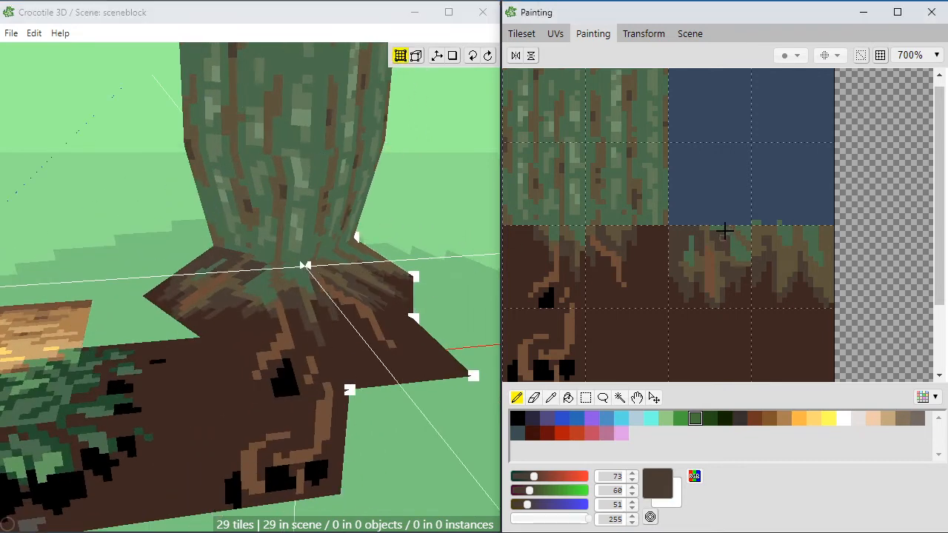
click(719, 228)
click(723, 227)
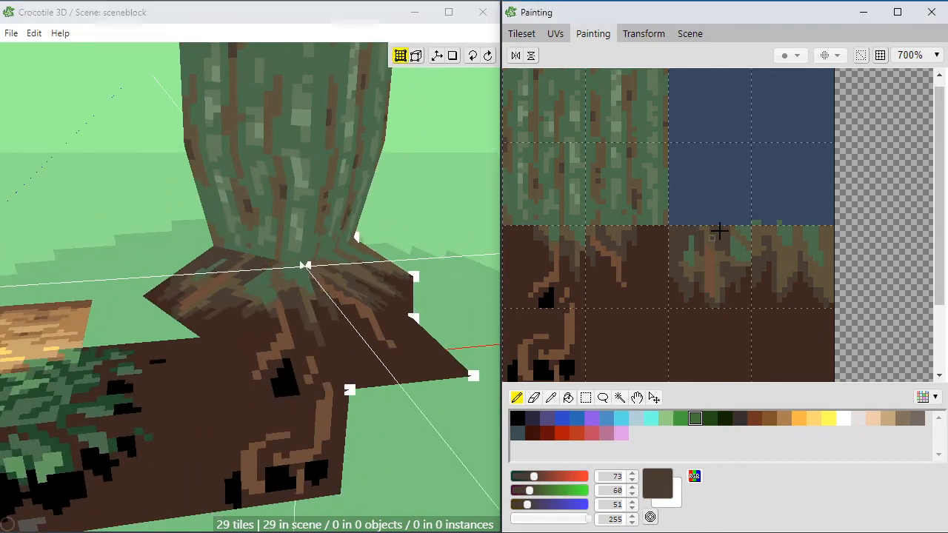
Step: Blend olive-brown (94, 84, 61) and dark grey-brown (73, 60, 51) pixels along the tile's upper edge
alt+click(736, 232)
click(716, 233)
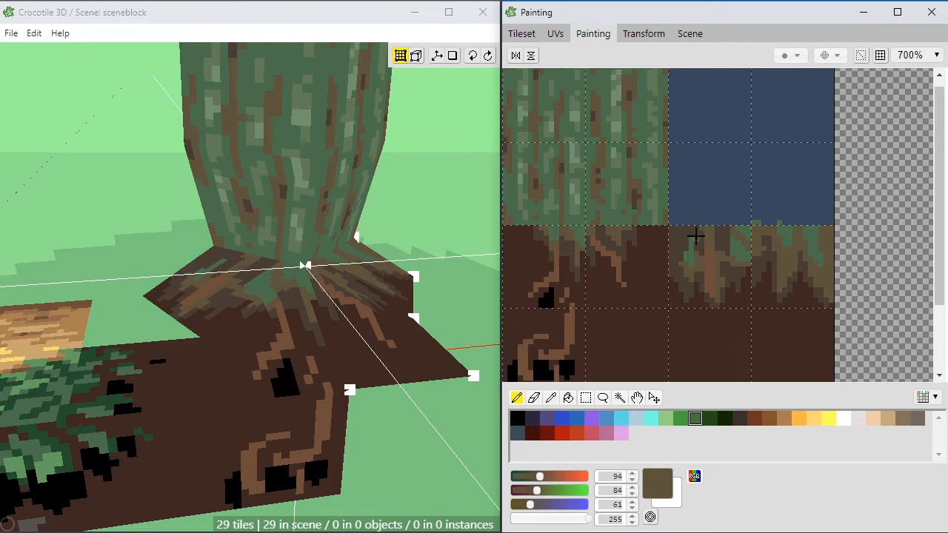
alt+click(699, 228)
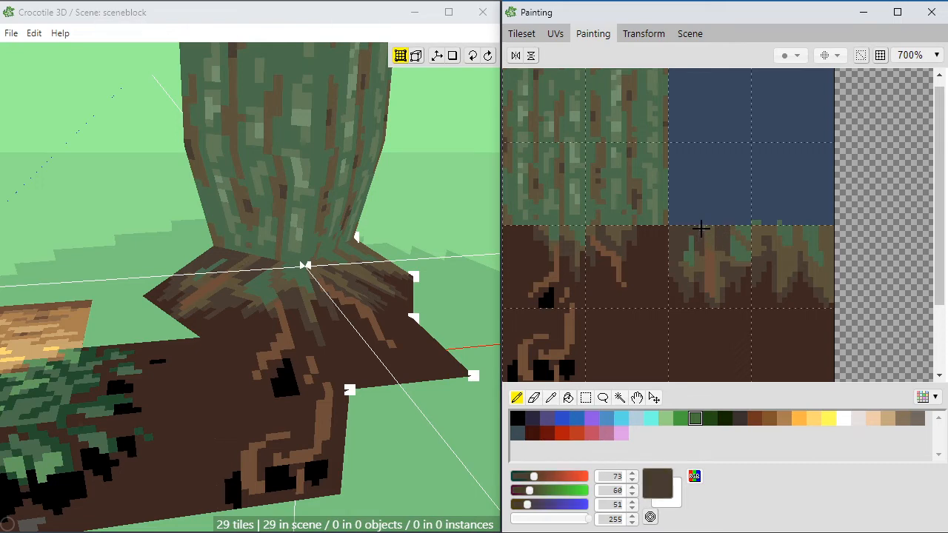
alt+click(739, 229)
click(719, 228)
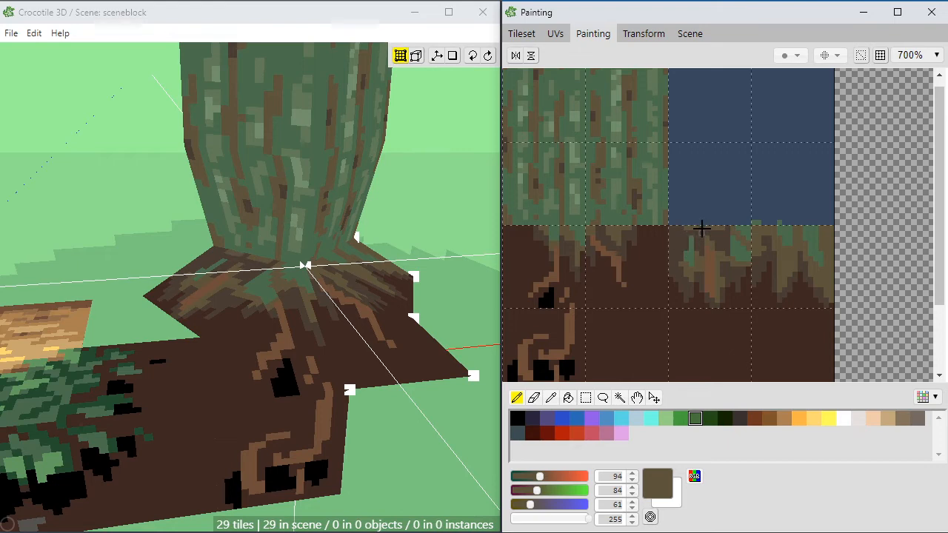
alt+click(703, 234)
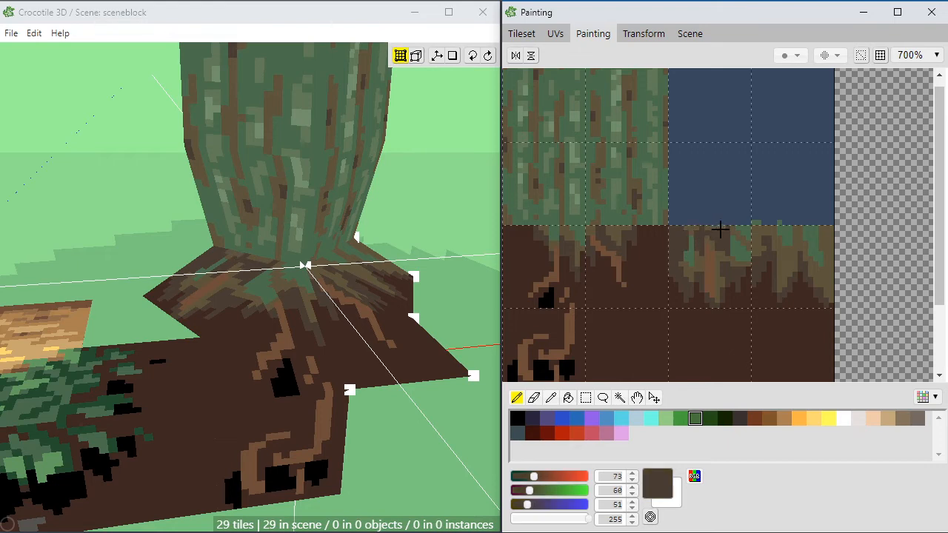
Step: Paint lighter brown (111, 78, 57) roots branching down towards the lower left corner of that tile
alt+click(700, 265)
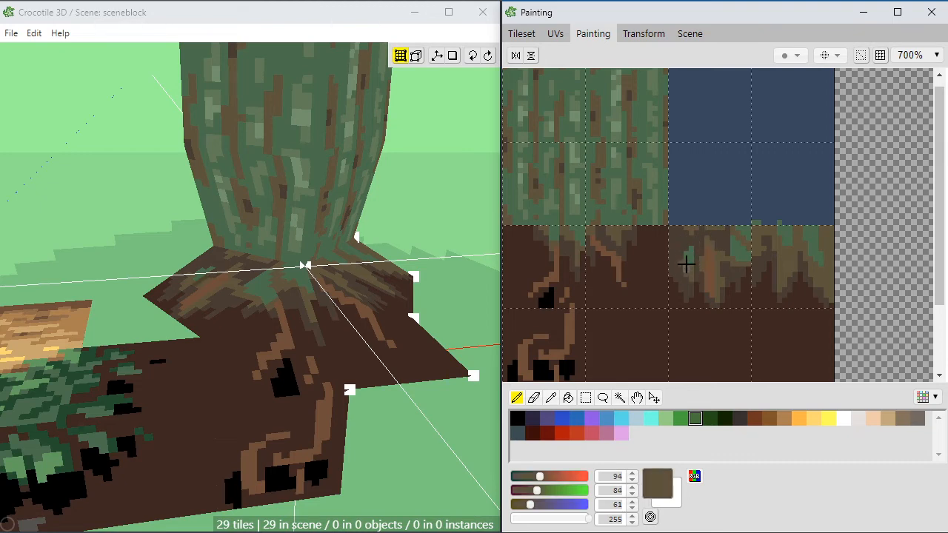
alt+click(699, 260)
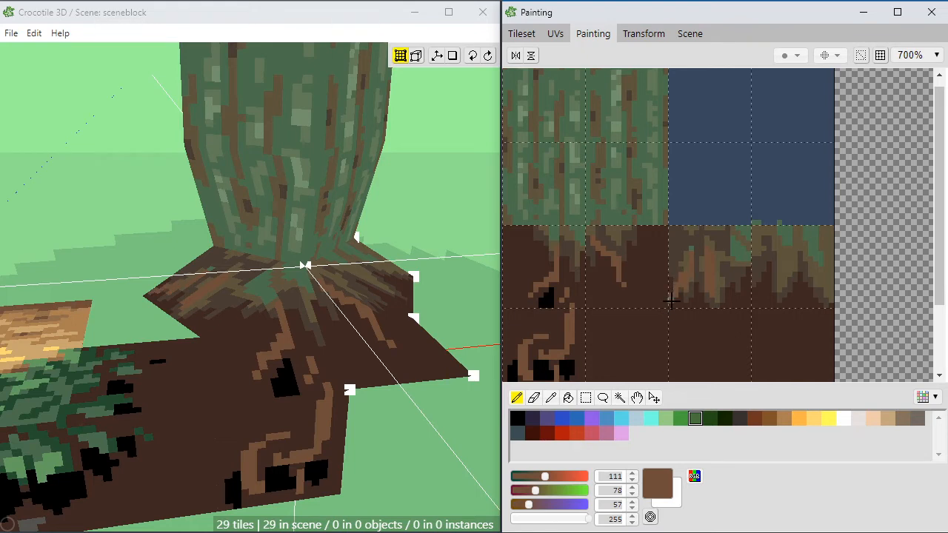
alt+click(682, 300)
drag(674, 298, 693, 292)
alt+click(684, 281)
alt+click(692, 299)
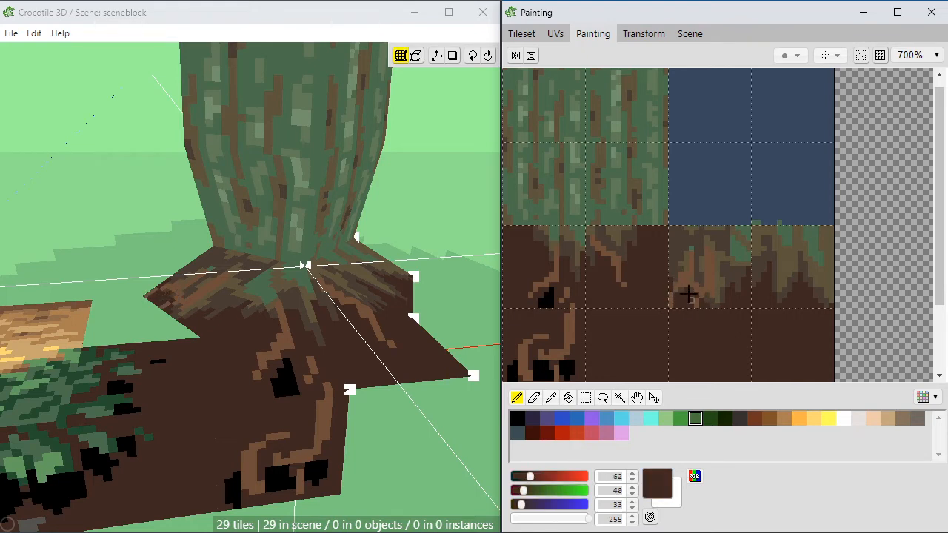
Step: Shape the gaps between the branching roots with soil brown (62, 40, 33) and dark grey-brown (73, 60, 51) pixels
click(694, 300)
alt+click(702, 278)
mouse_move(703, 298)
mouse_down()
mouse_move(707, 275)
mouse_move(711, 287)
mouse_up()
alt+click(697, 306)
click(707, 297)
alt+click(702, 279)
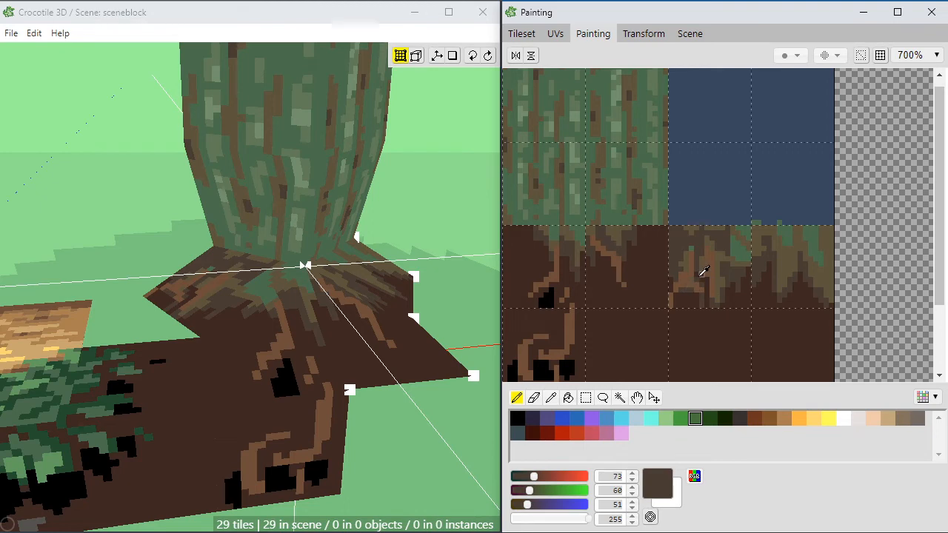
alt+click(700, 272)
alt+click(673, 272)
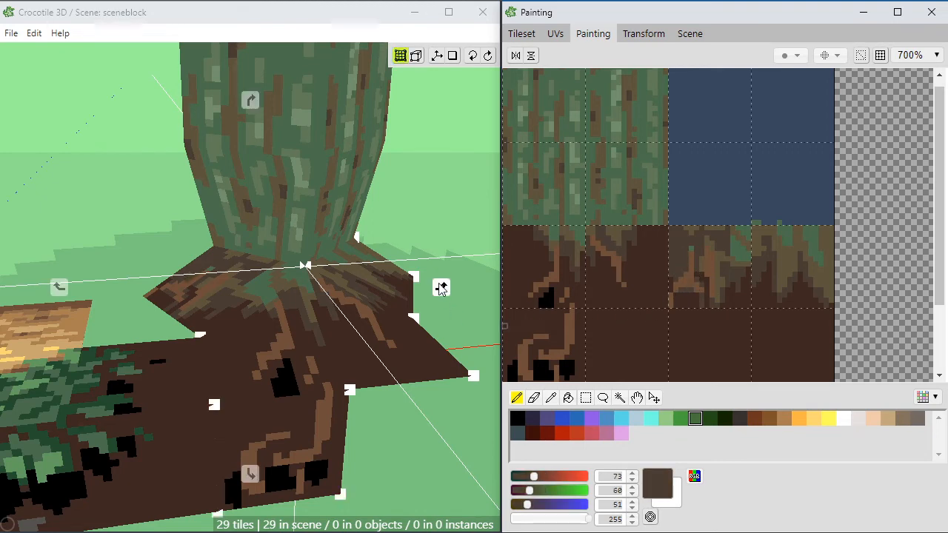
Step: Paint a black (0, 0, 0) hollow between the branching roots in the root tile's lower left corner
key(space)
mouse_move(352, 314)
mouse_down()
mouse_move(349, 323)
mouse_move(400, 326)
mouse_up()
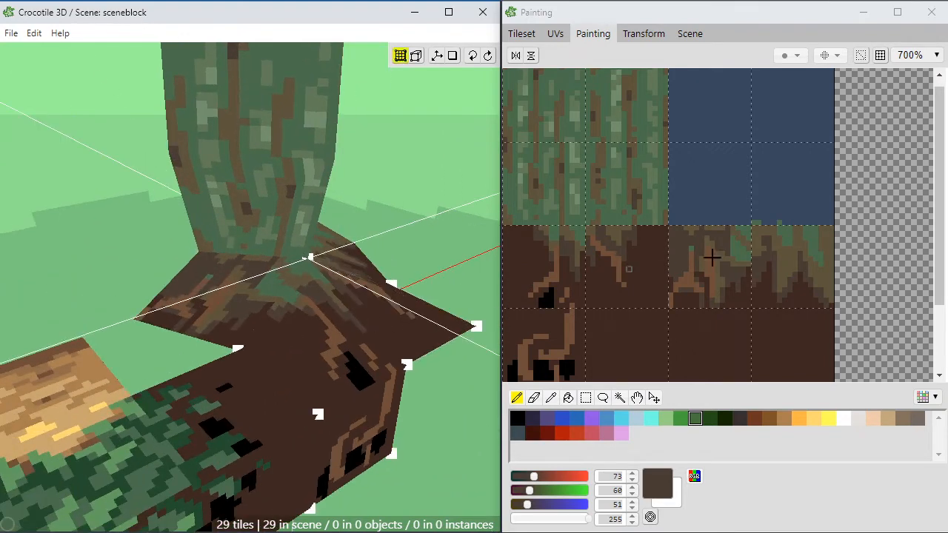
click(681, 271)
alt+click(547, 298)
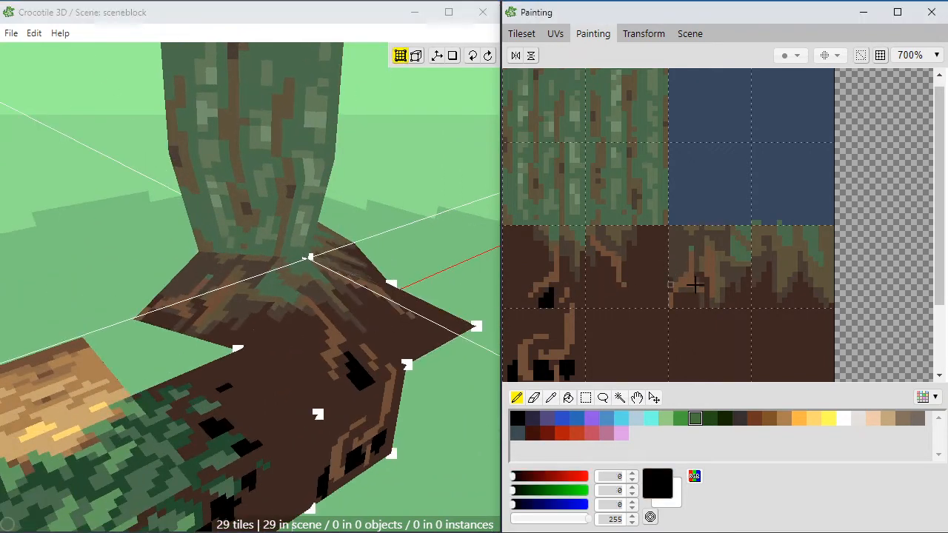
mouse_move(684, 295)
mouse_down()
mouse_move(681, 304)
mouse_move(685, 295)
mouse_up()
alt+click(697, 300)
Step: Add soil brown (62, 40, 33) streaks along the left edge and upper left part of that tile
click(681, 290)
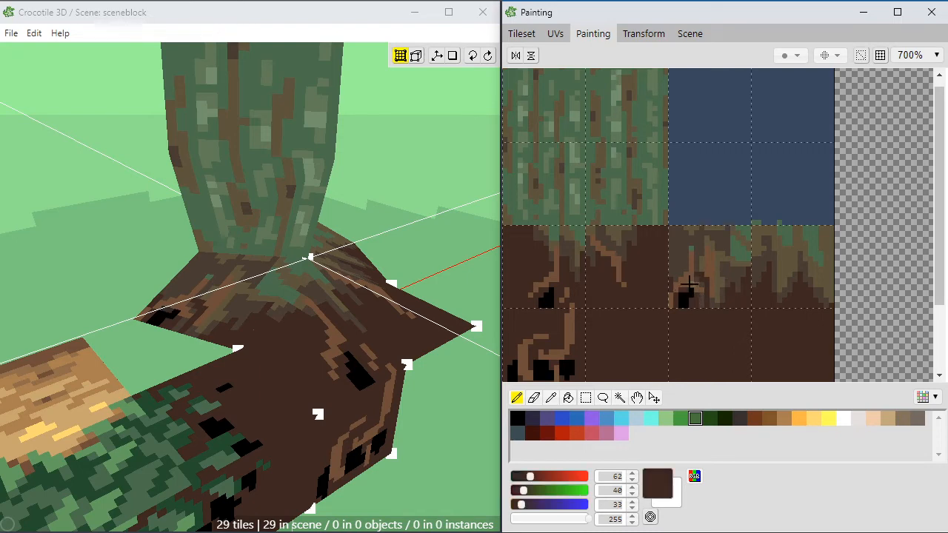
mouse_move(674, 268)
mouse_down()
mouse_move(682, 244)
mouse_move(669, 245)
mouse_up()
alt+click(692, 259)
click(684, 236)
alt+click(674, 235)
alt+click(680, 254)
click(679, 261)
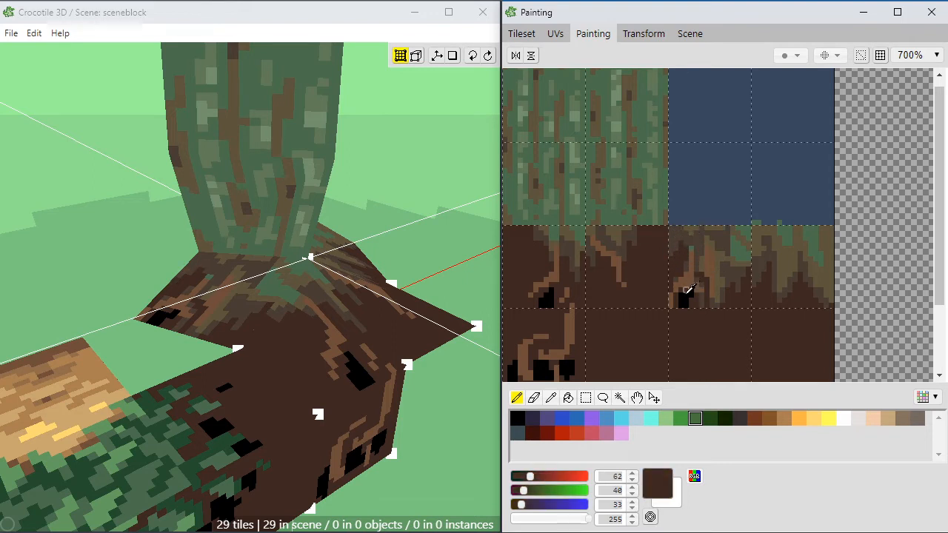
Step: Paint black (0, 0, 0) hollows between the roots in that tile's lower right part and the adjoining tile's lower left part
alt+click(686, 295)
mouse_move(724, 298)
mouse_down()
mouse_move(726, 287)
mouse_move(765, 279)
mouse_up()
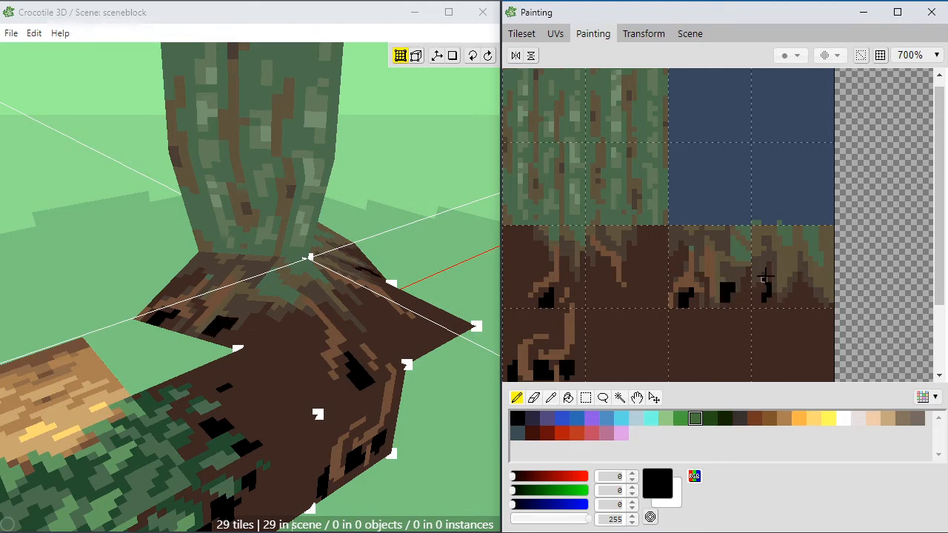
key(space)
drag(459, 271, 407, 299)
key(space)
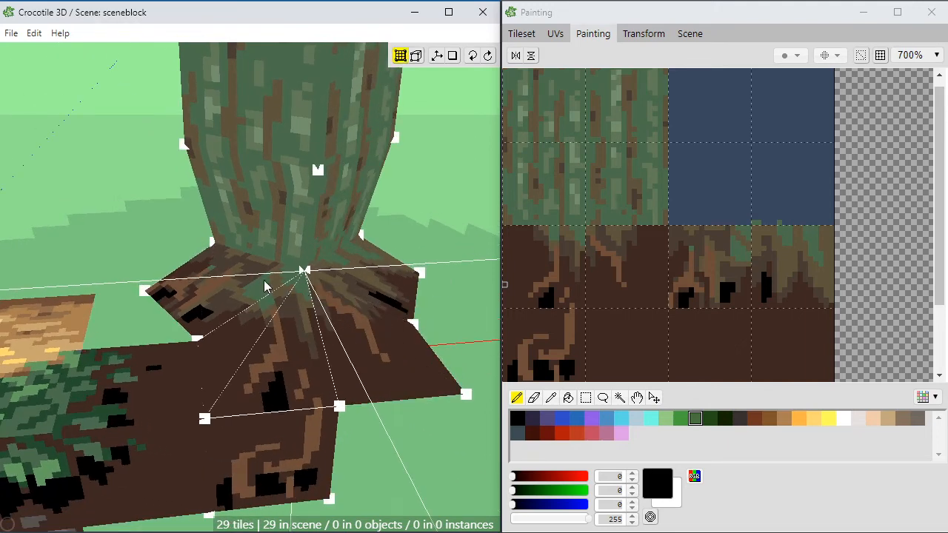
click(748, 270)
Step: Cover the moss across both root tiles with olive-brown (94, 84, 61) and shade around their shared edge with dark grey-brown (73, 60, 51)
click(735, 266)
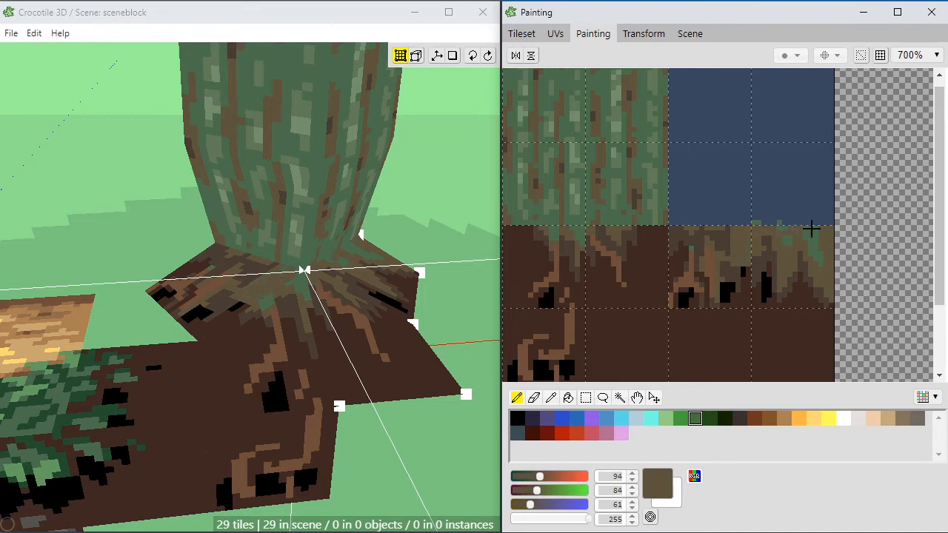
mouse_move(807, 224)
mouse_down()
mouse_move(787, 241)
mouse_move(819, 246)
mouse_up()
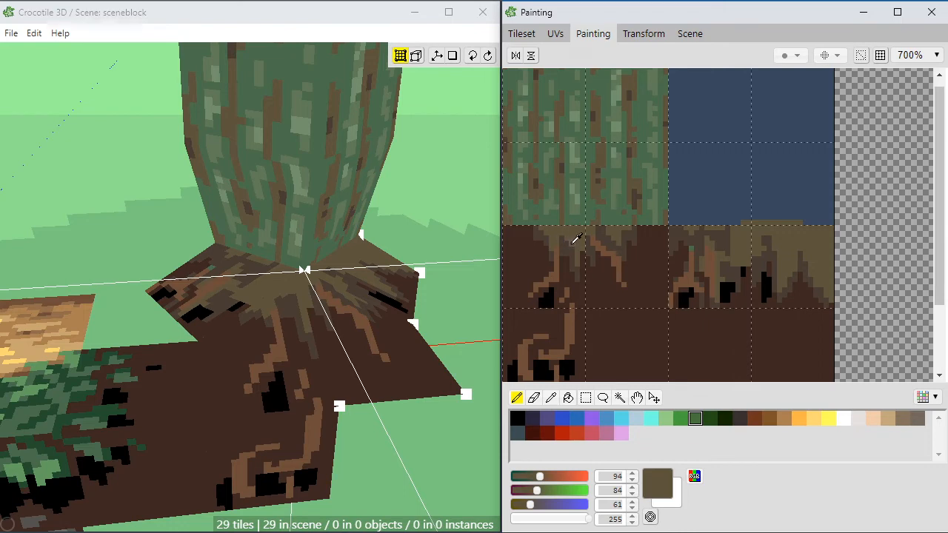
click(572, 234)
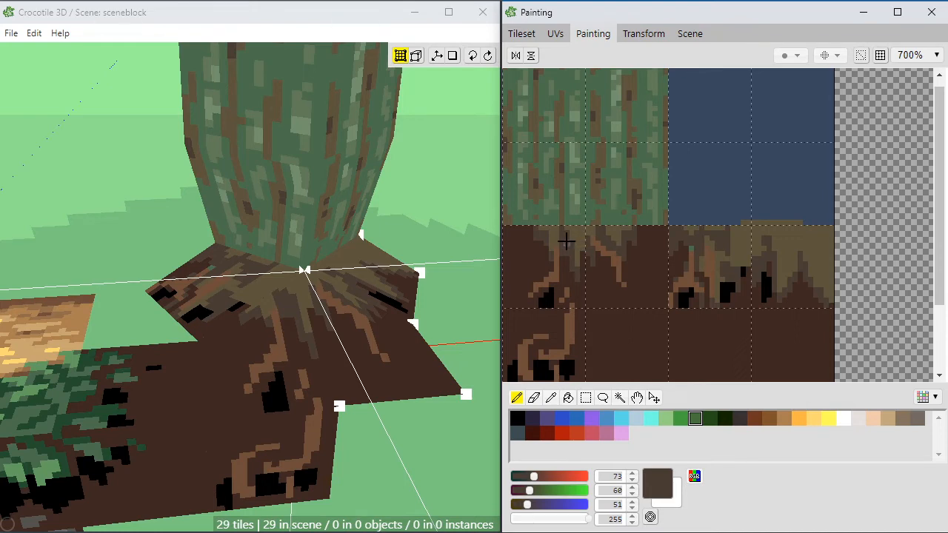
click(745, 251)
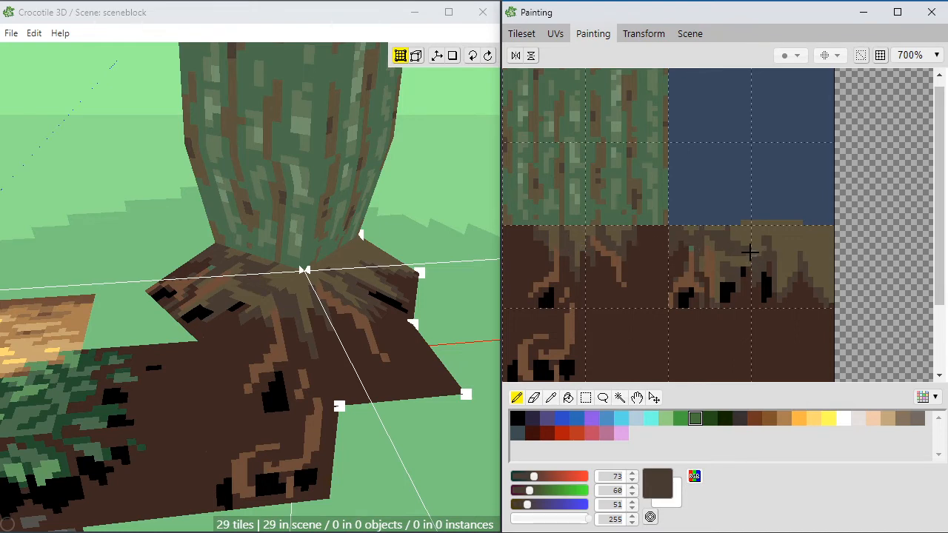
alt+click(743, 255)
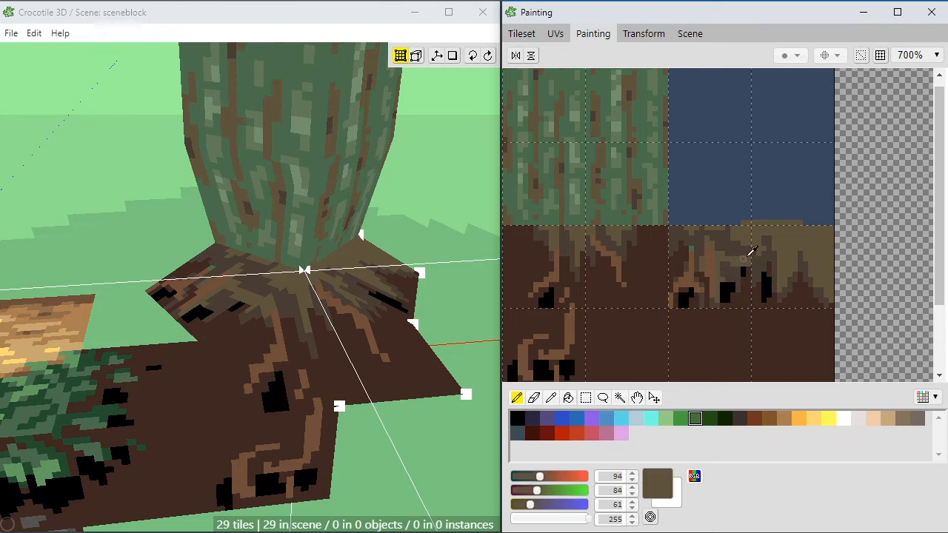
alt+click(734, 266)
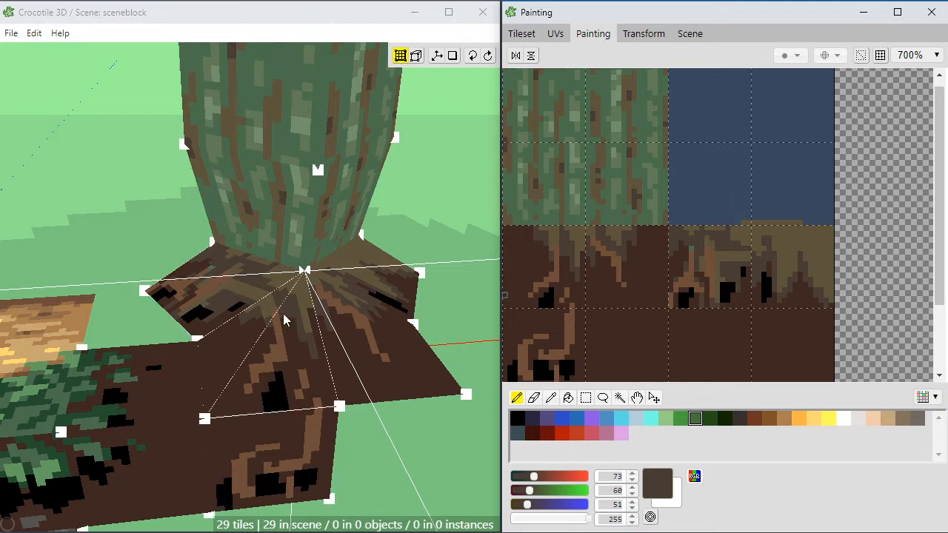
Step: Deepen the gap beneath the olive-brown root at the tiles' shared edge with soil brown (62, 40, 33) and a wider black hollow
alt+click(539, 248)
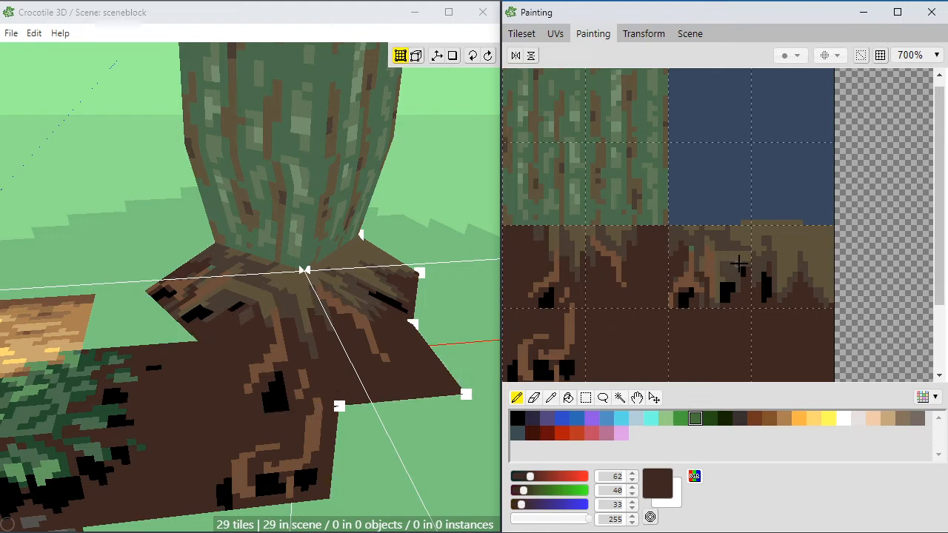
drag(739, 263, 745, 274)
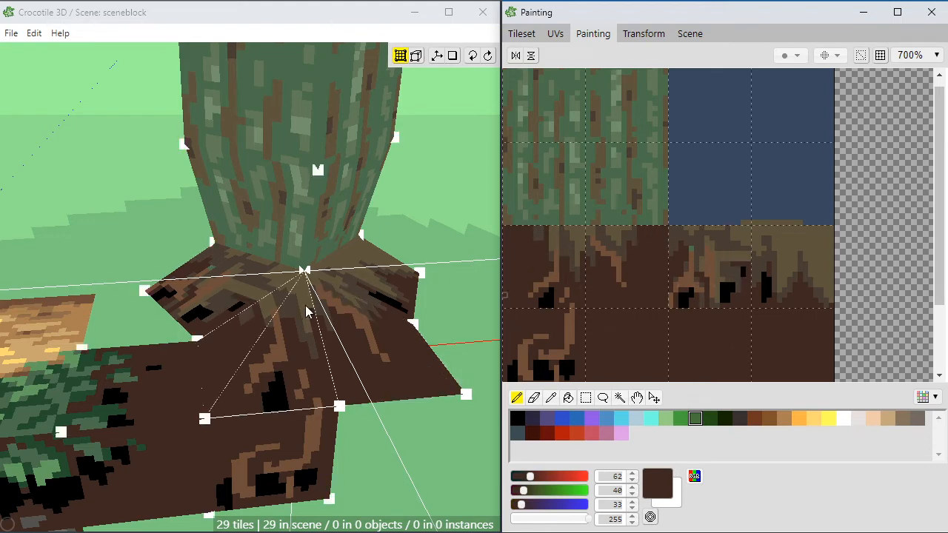
drag(736, 272, 748, 267)
alt+click(743, 274)
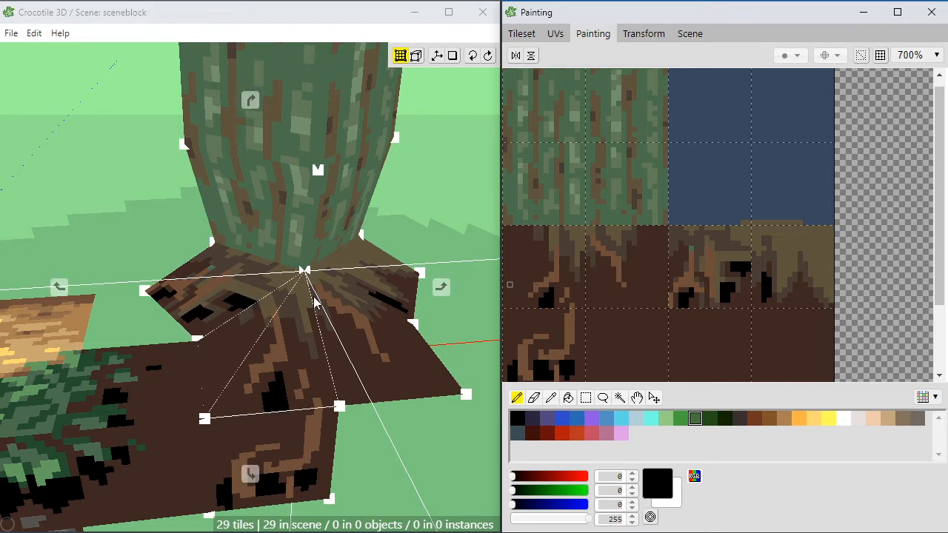
right_drag(251, 306, 285, 333)
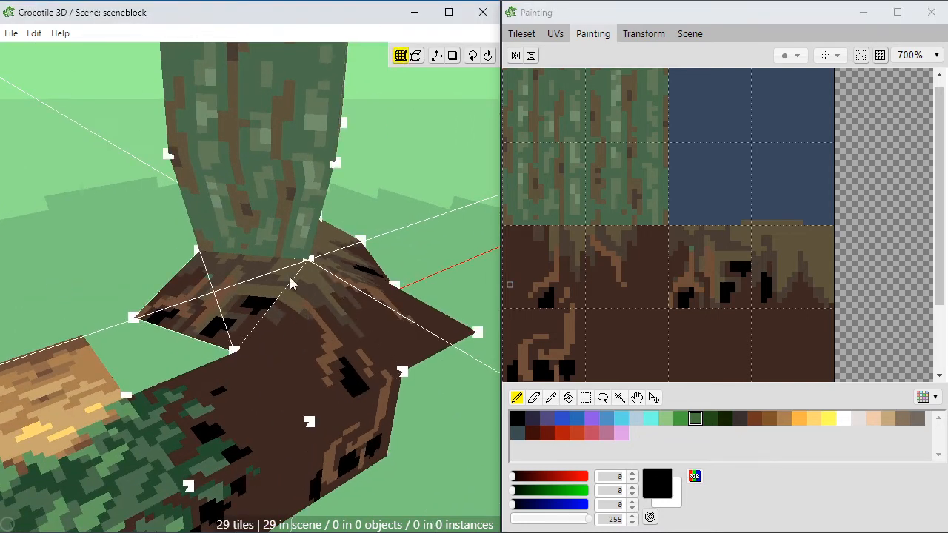
click(727, 253)
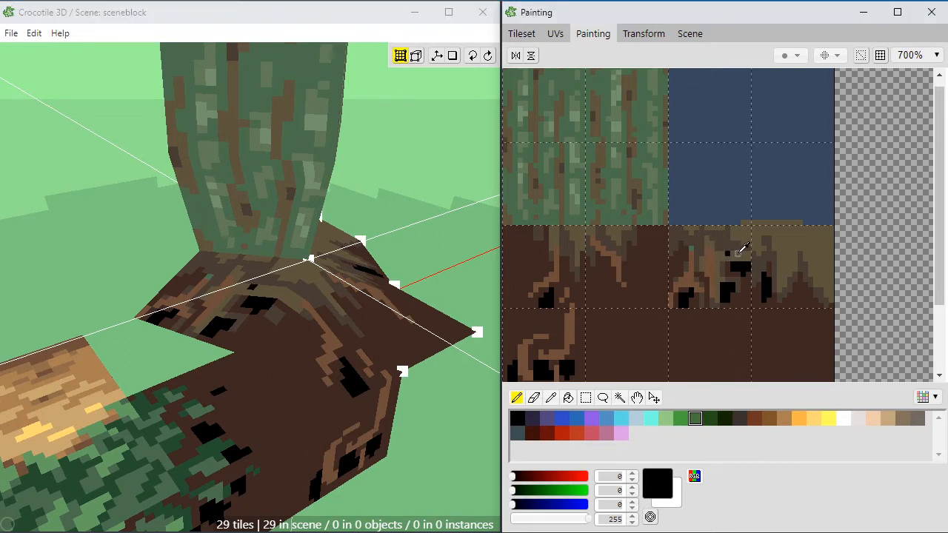
alt+click(740, 251)
click(727, 253)
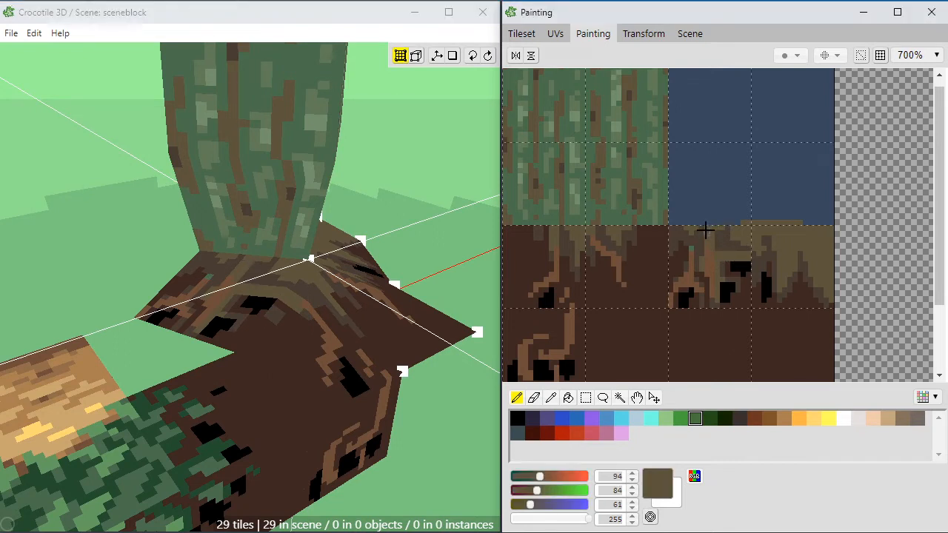
Step: Mix a greyish tan (147, 135, 111) from the tan swatch and paint highlight pixels at the upper bend of the central root
alt+click(712, 261)
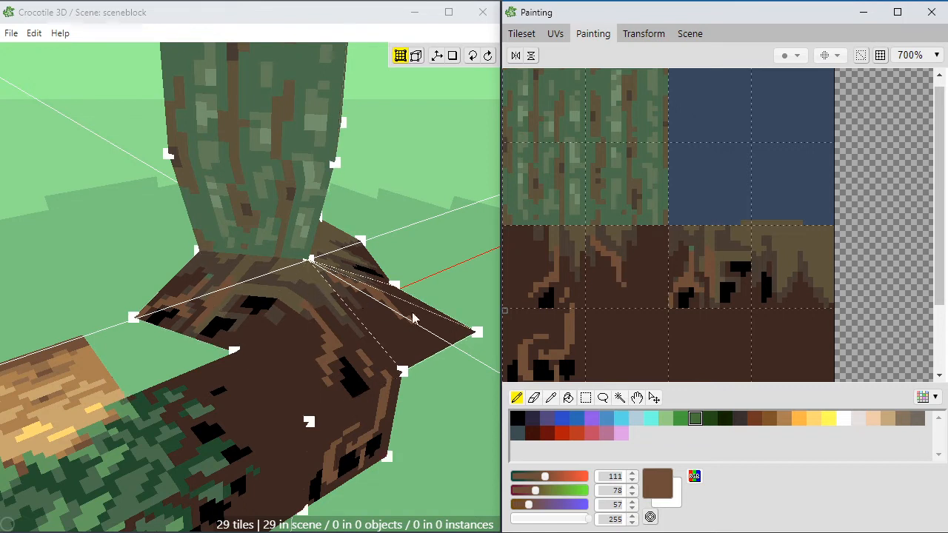
click(887, 419)
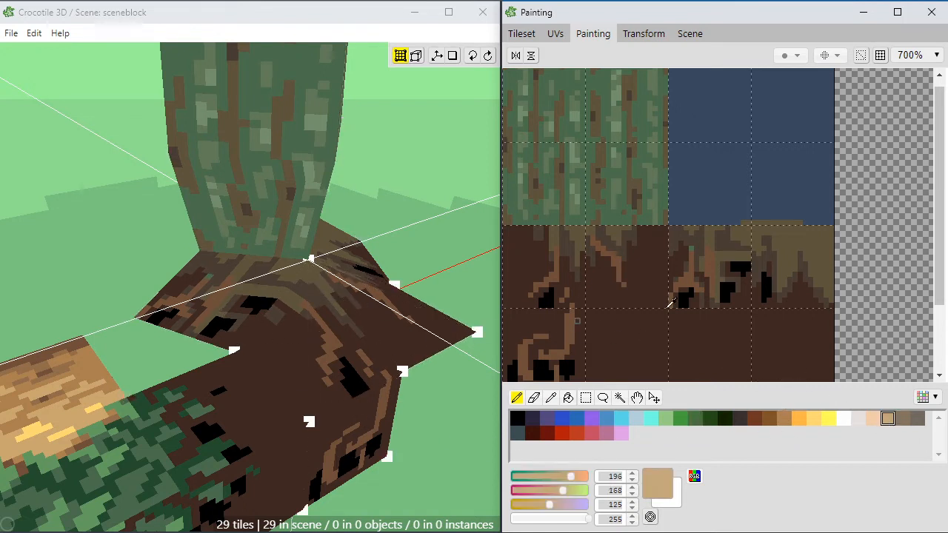
alt+click(797, 247)
mouse_move(543, 493)
mouse_down()
mouse_move(551, 490)
mouse_move(546, 504)
mouse_up()
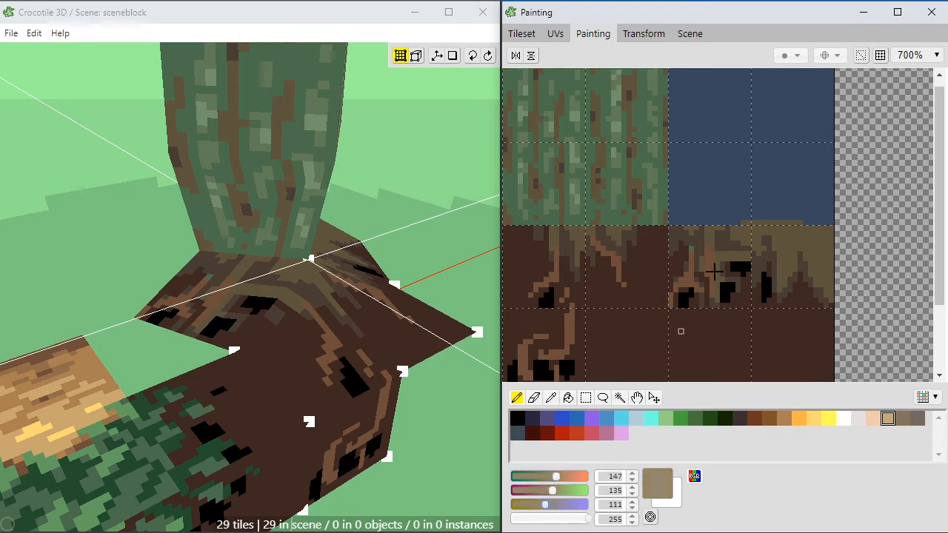
click(710, 255)
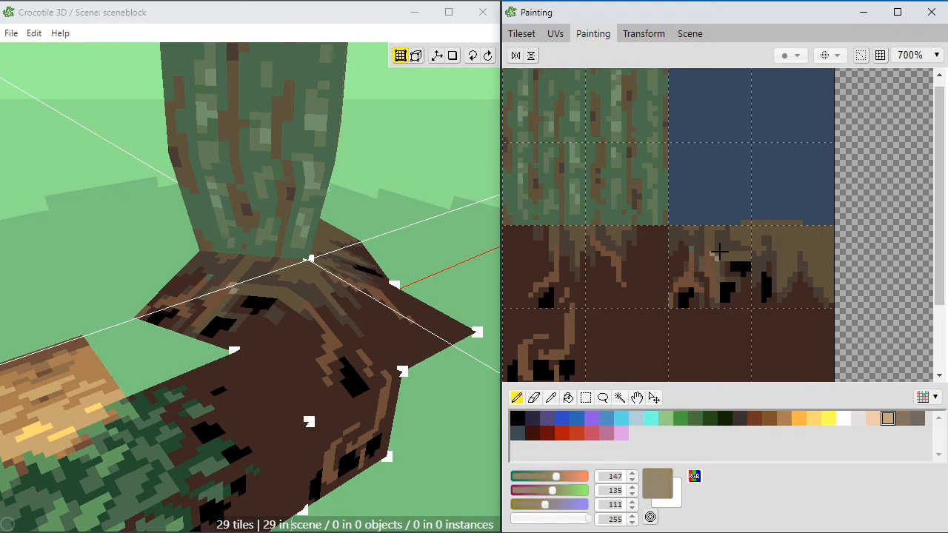
click(717, 253)
click(713, 250)
Step: Adjust the paint colour to light brown (151, 113, 85) and repaint the highlight at the central root's upper bend
alt+click(731, 256)
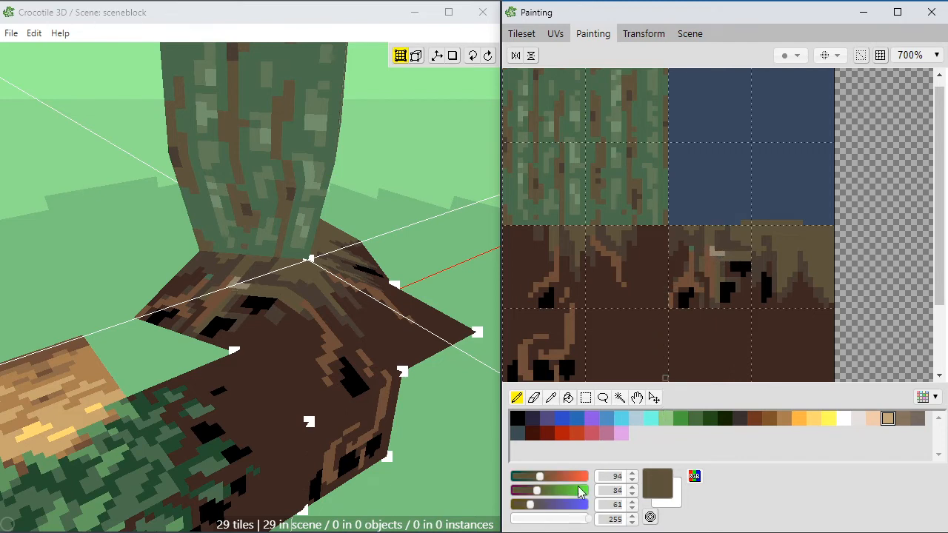
alt+click(717, 252)
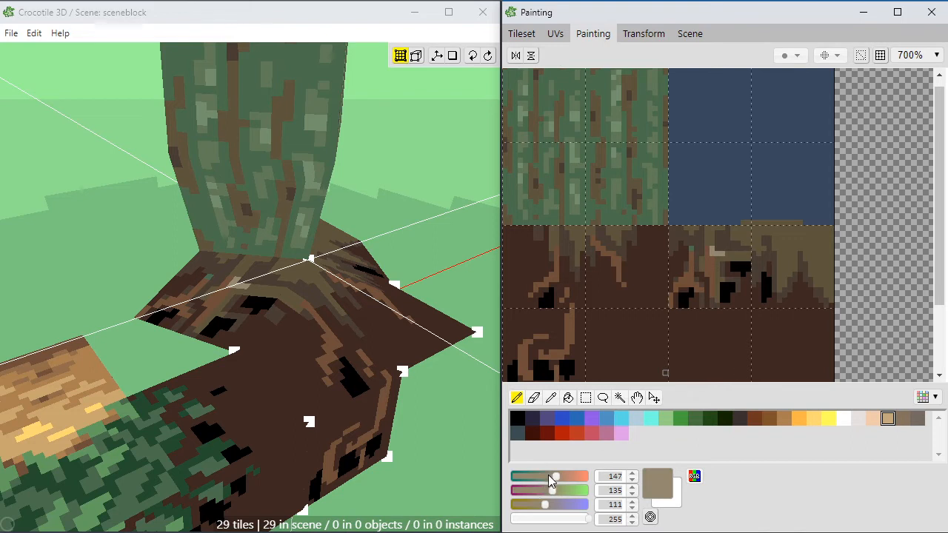
drag(557, 475, 549, 490)
drag(545, 504, 551, 490)
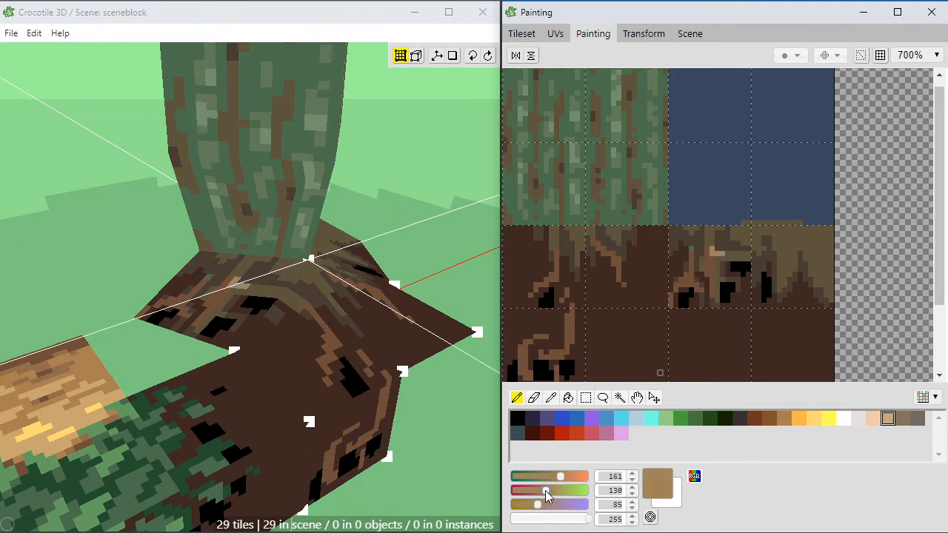
drag(545, 494, 556, 476)
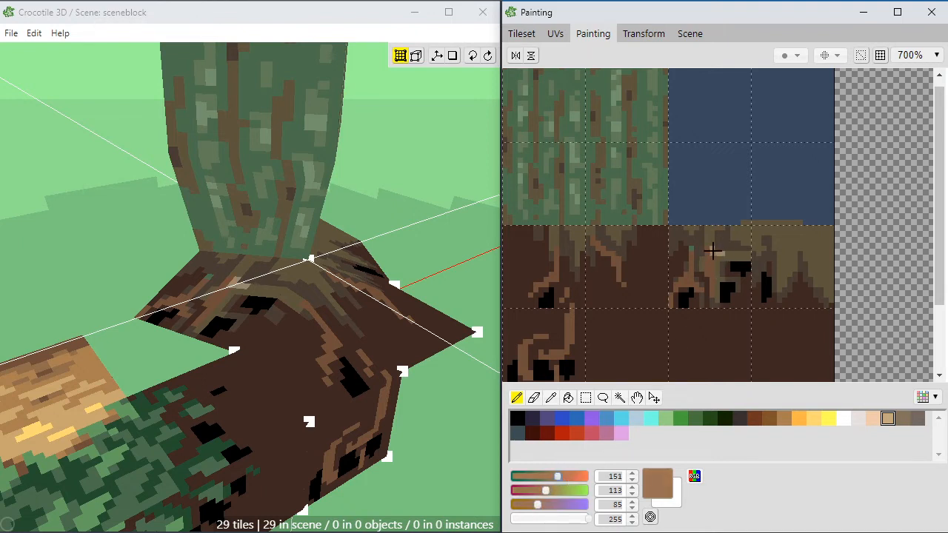
drag(713, 249, 721, 254)
key(w)
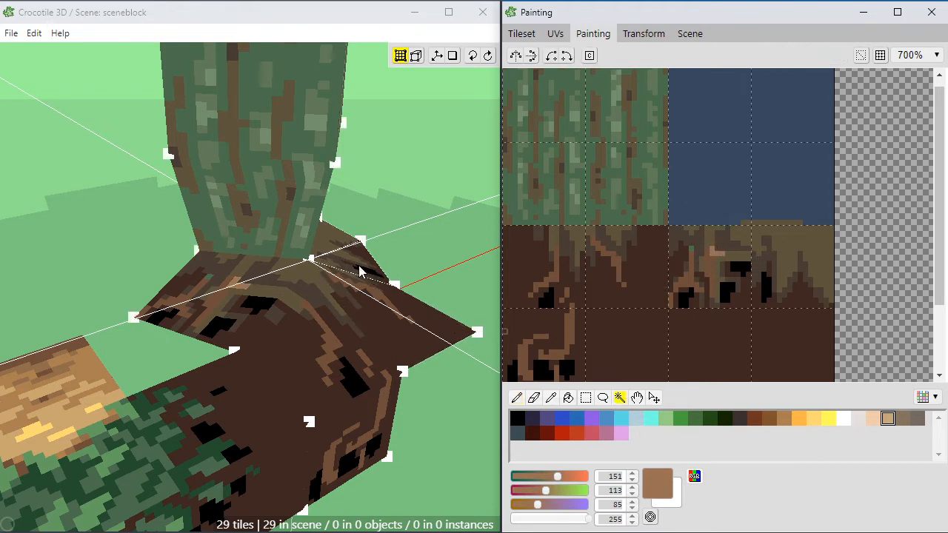
click(361, 268)
key(e)
key(ctrl+z)
click(426, 271)
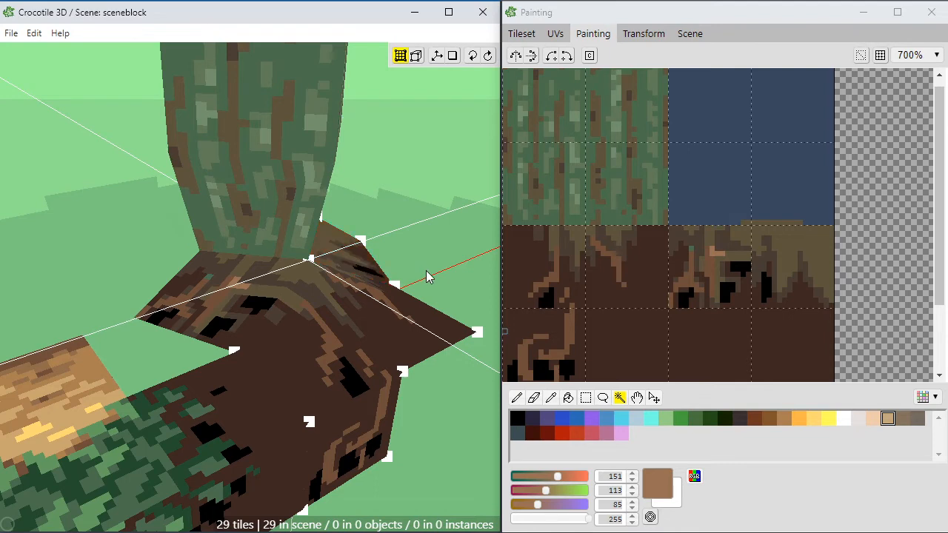
key(space)
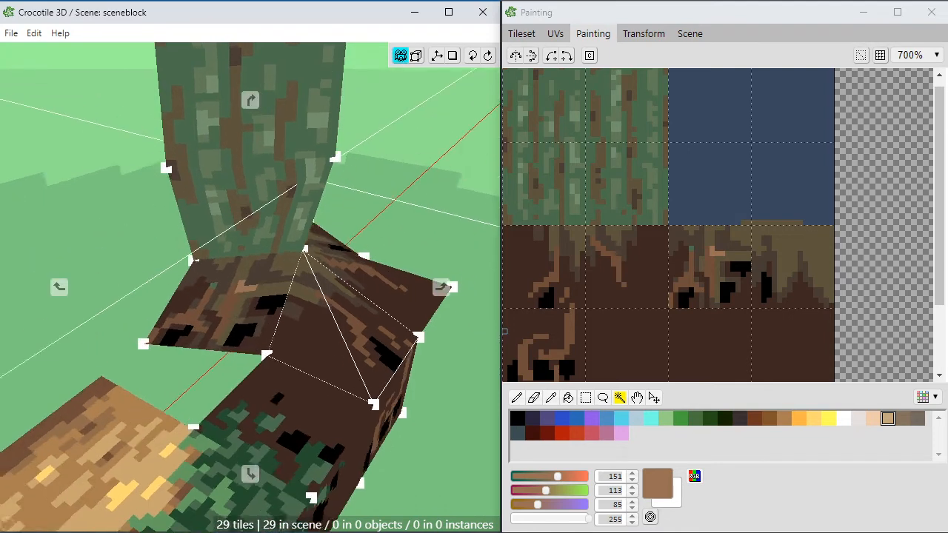
key(space)
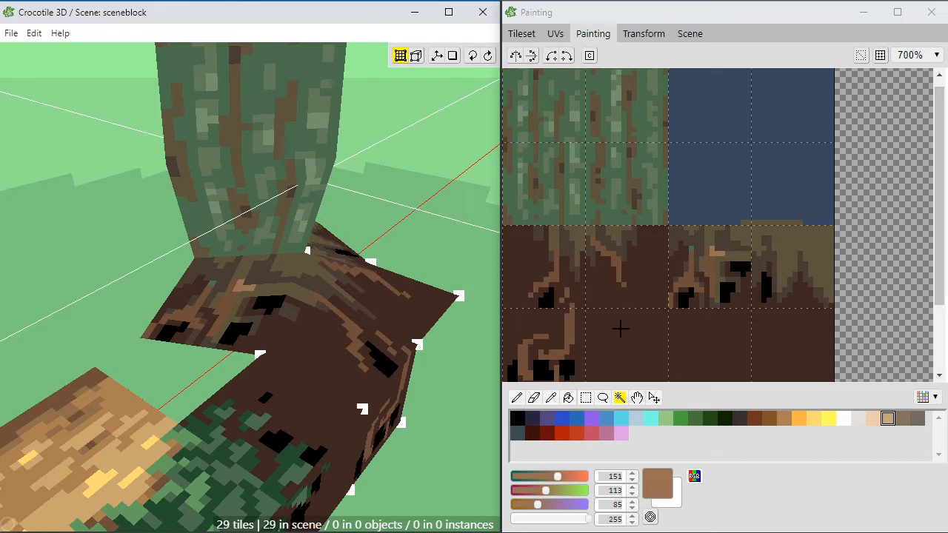
click(691, 281)
key(ctrl+d)
key(e)
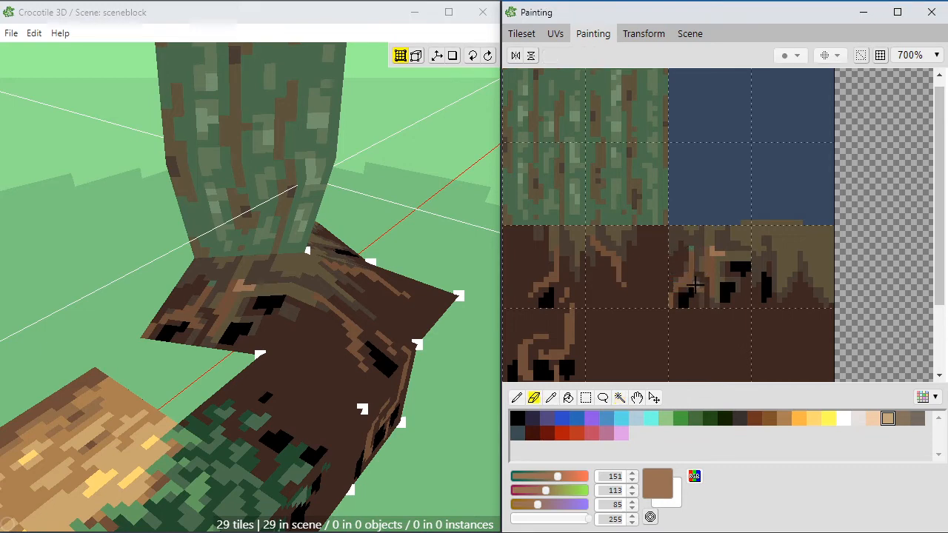
Step: Highlight the small root left of the central one with light brown (151, 113, 85), adding brown (111, 78, 57) and a wider black hollow beneath
key(b)
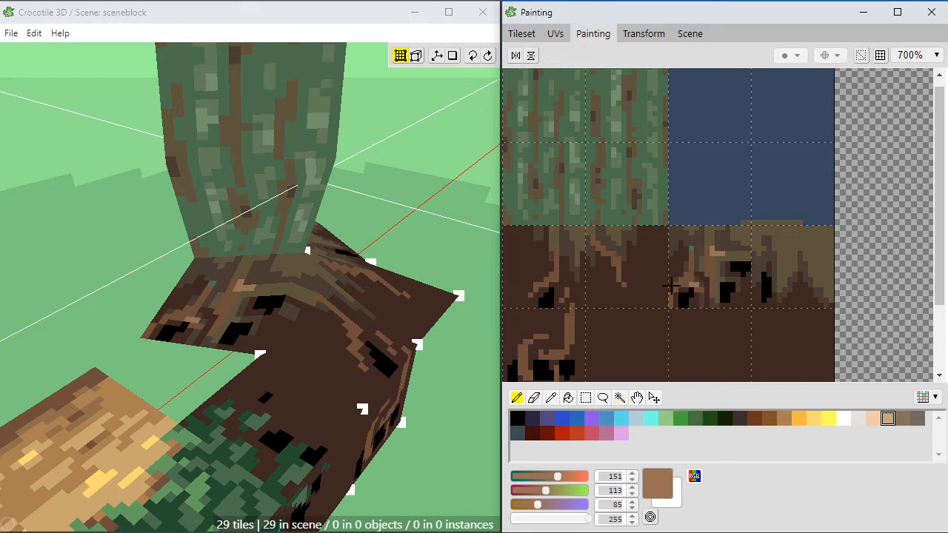
alt+click(689, 294)
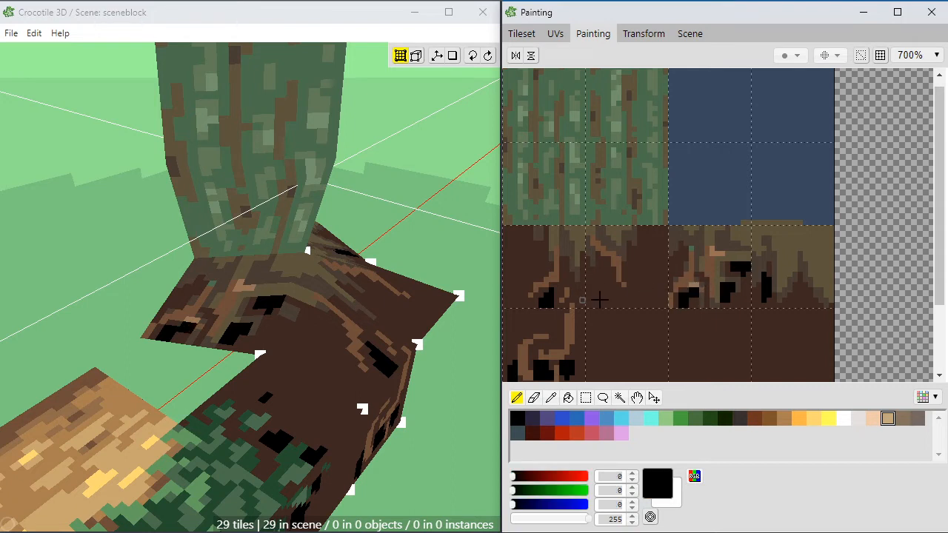
alt+click(702, 286)
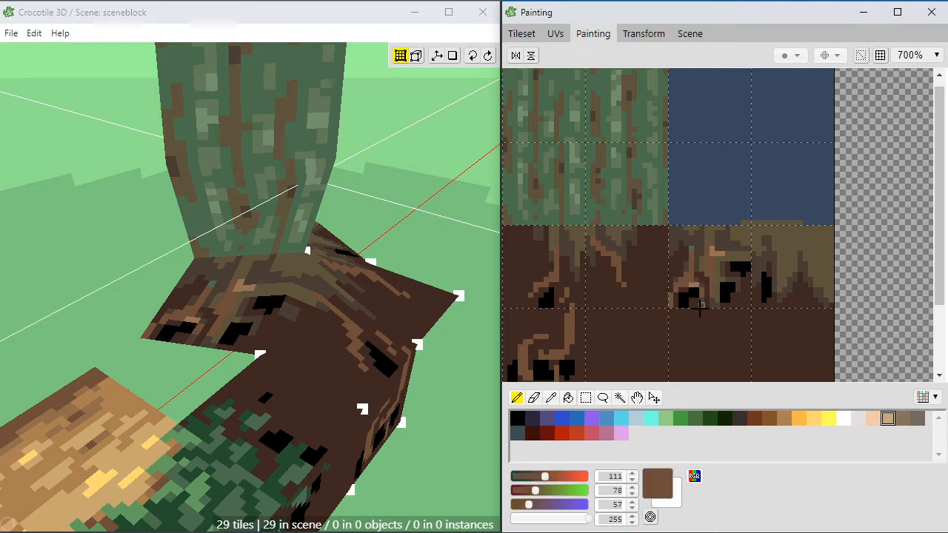
alt+click(692, 280)
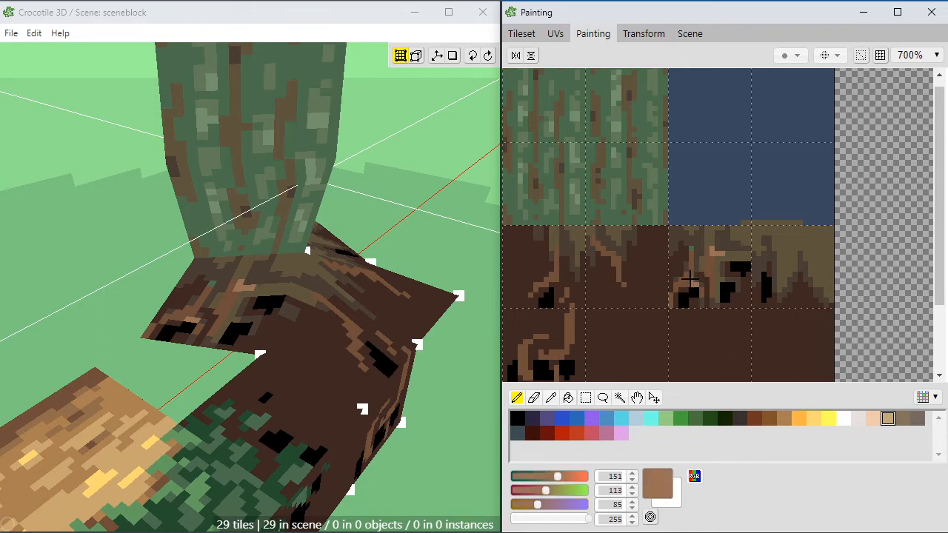
alt+click(687, 268)
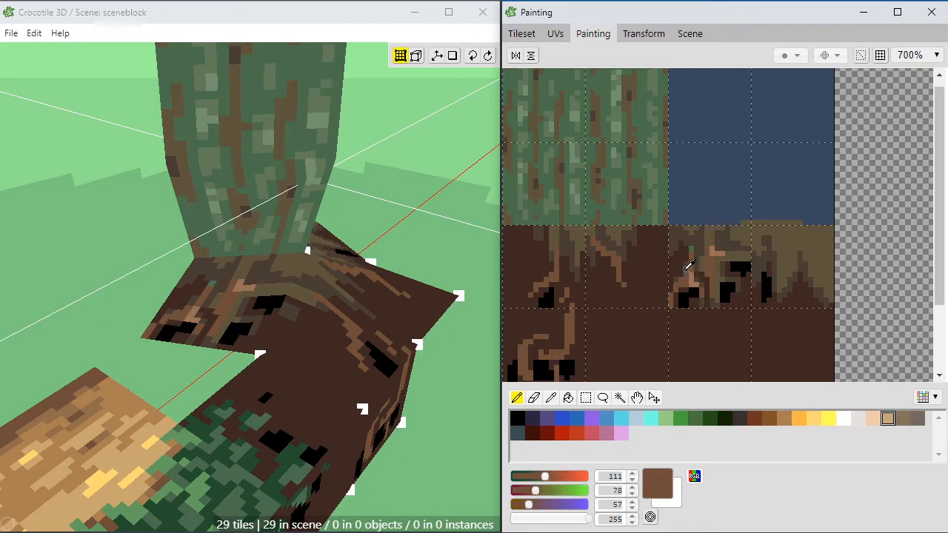
Step: Shade the left side of the small root with dark grey-brown (73, 60, 51) and brown (111, 78, 57), and add black hollow pixels beside it
alt+click(685, 275)
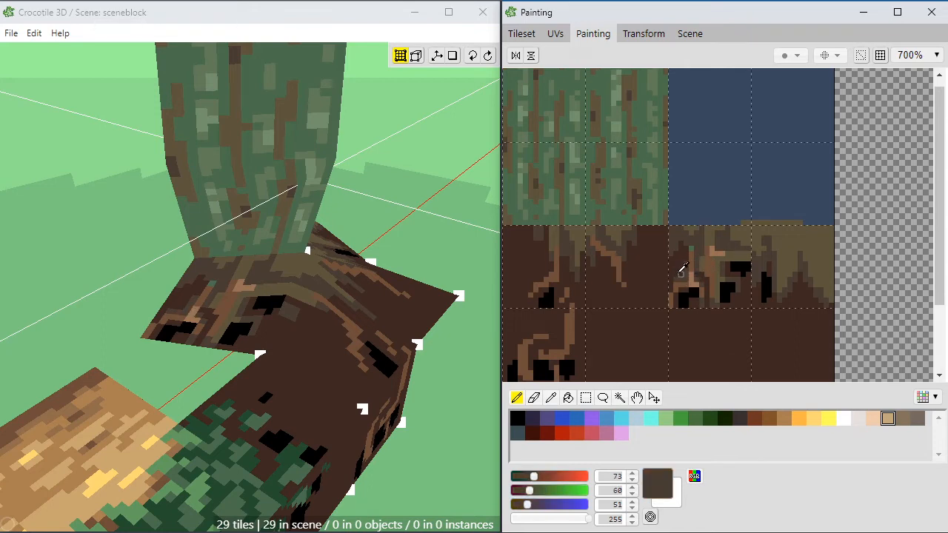
alt+click(681, 272)
alt+click(687, 273)
alt+click(679, 278)
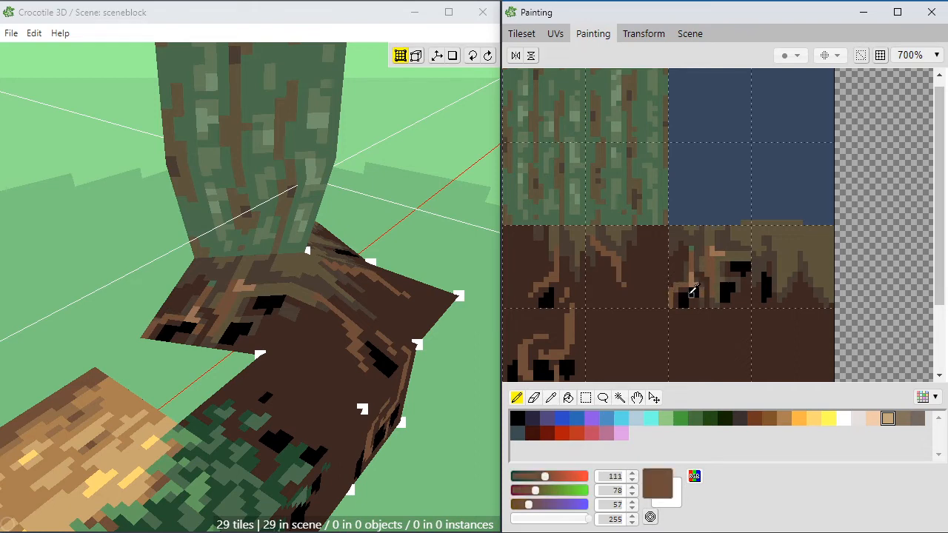
alt+click(686, 290)
click(676, 279)
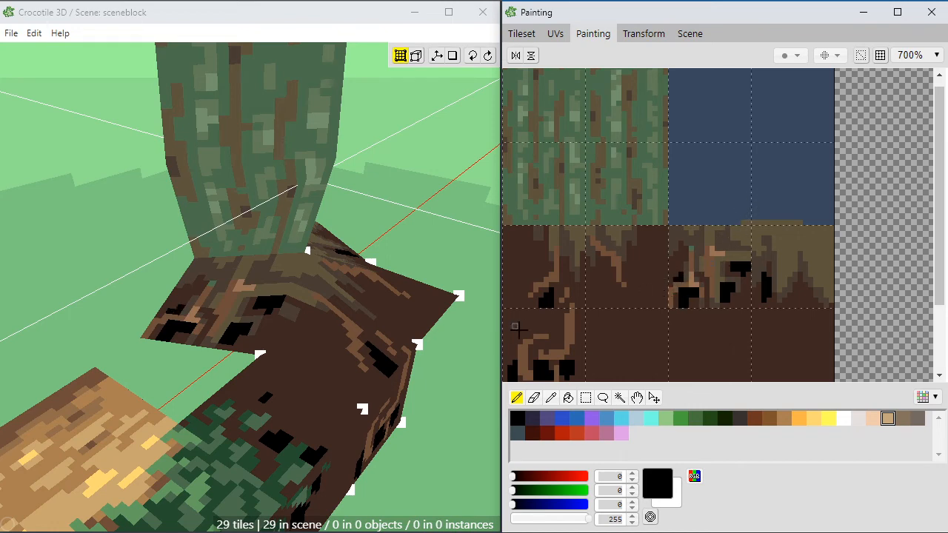
Step: Refine the gap between the small and central roots with dark grey-brown (73, 60, 51), soil brown (62, 40, 33) and brown (111, 78, 57)
alt+click(698, 263)
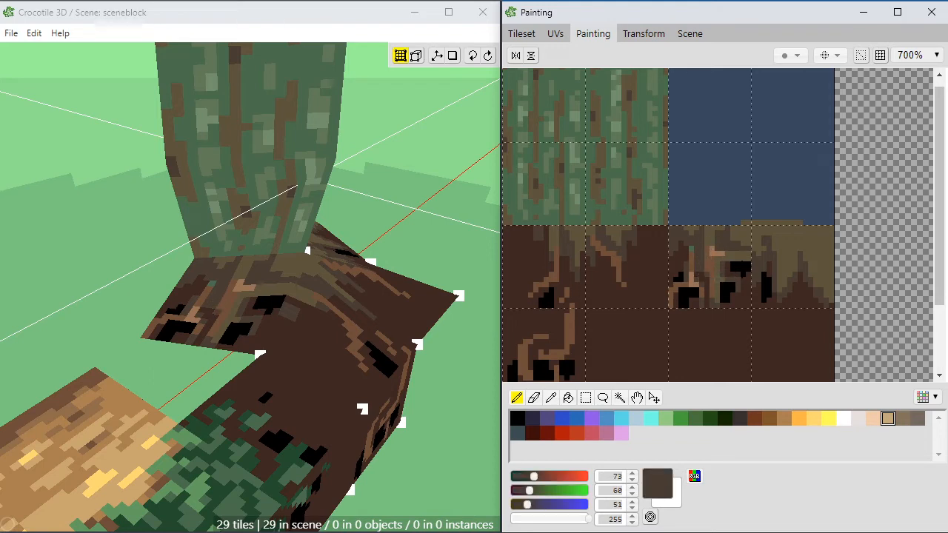
alt+click(701, 260)
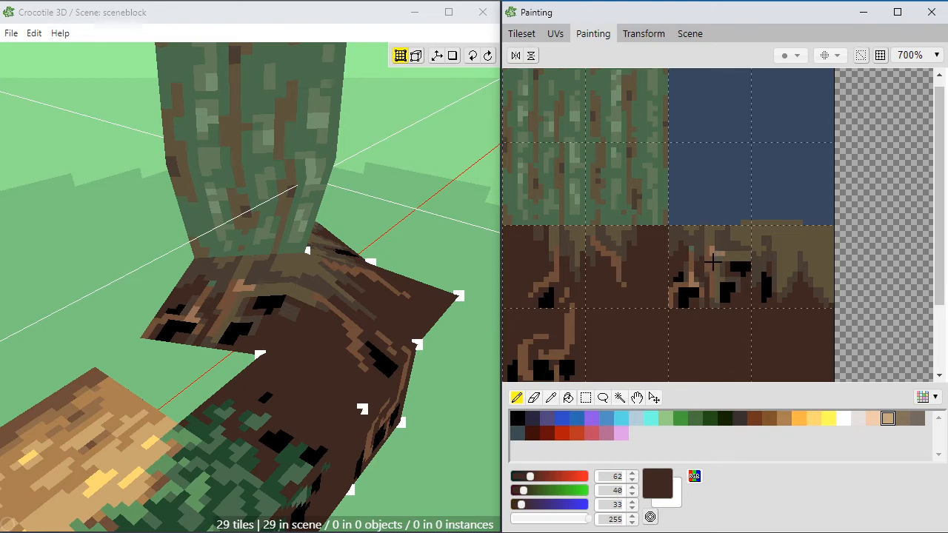
alt+click(707, 271)
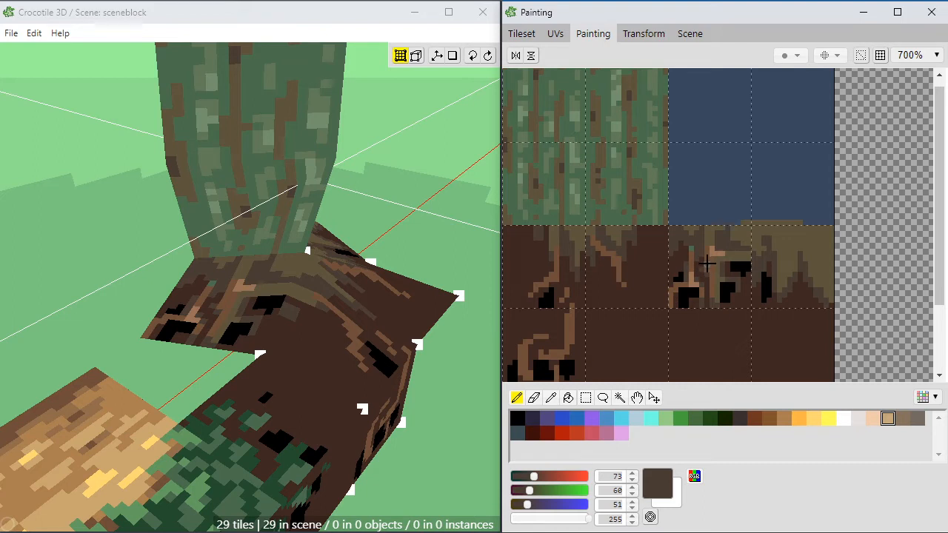
alt+click(707, 259)
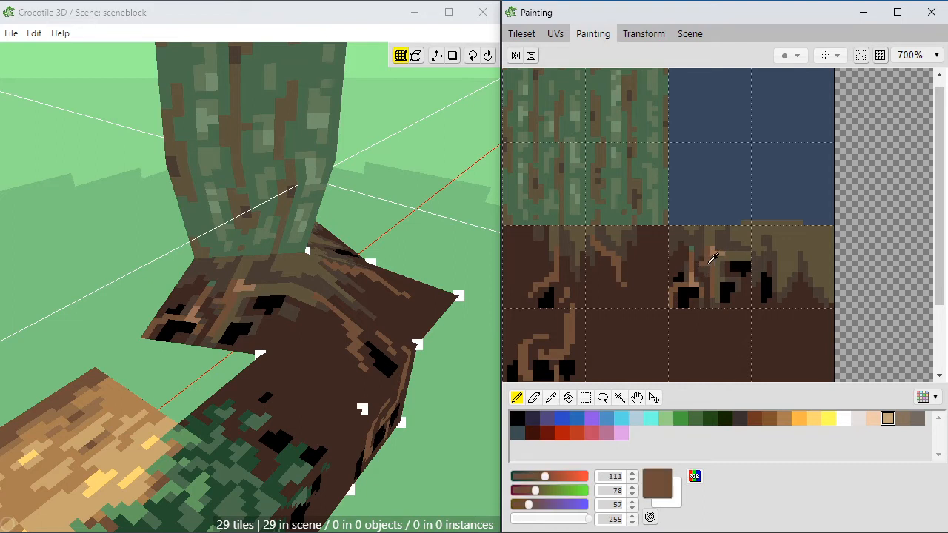
alt+click(705, 260)
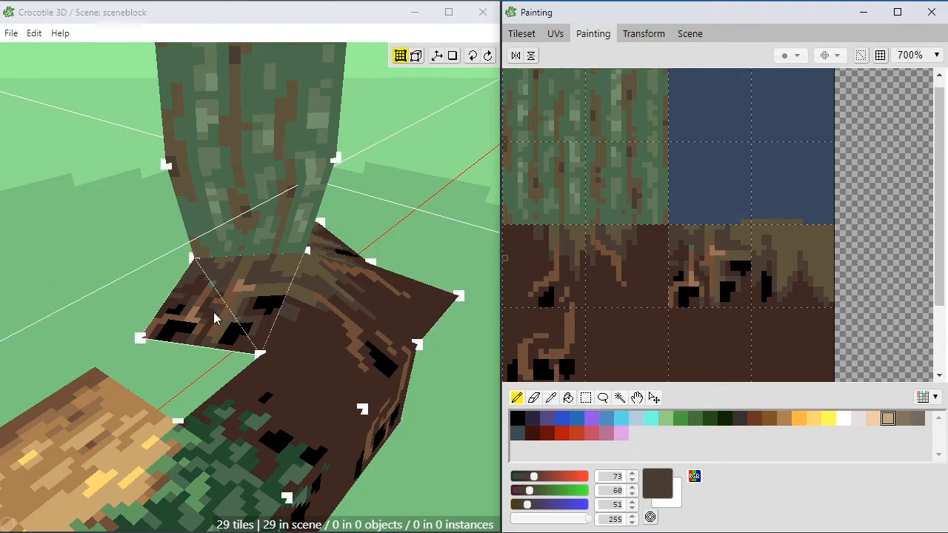
Step: Paint a small black hollow edged with soil brown (62, 40, 33) above and left of the small root
alt+click(680, 250)
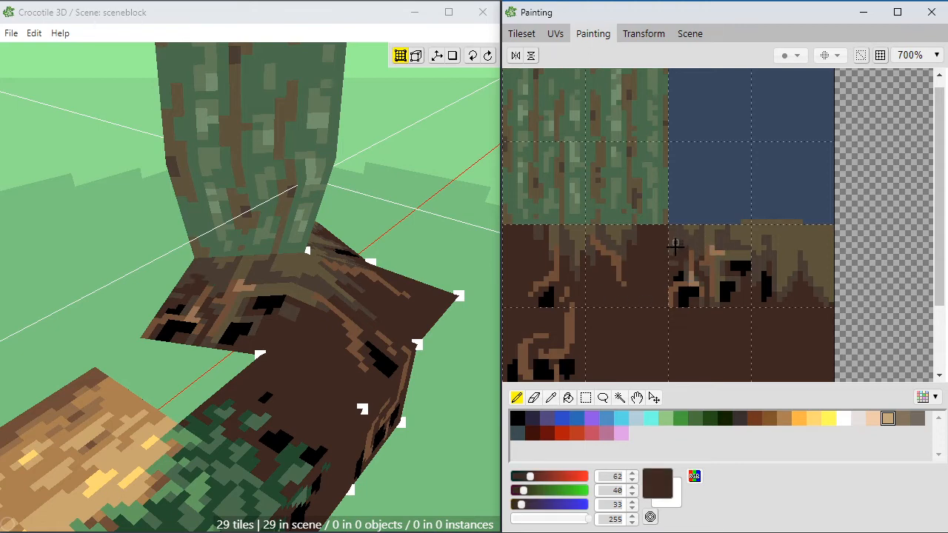
alt+click(694, 285)
click(682, 251)
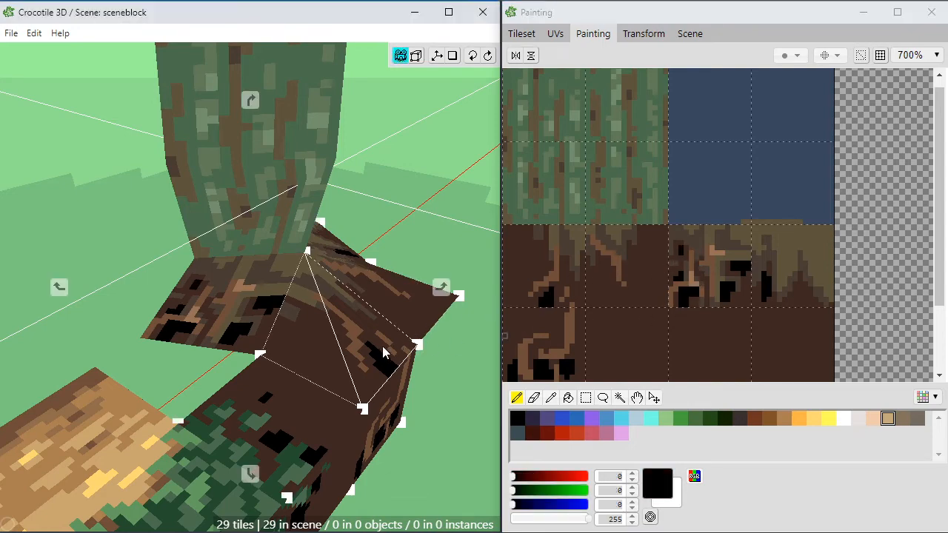
Step: Extend the olive-brown strands down to the lower edge of the rightmost root tile and shade them with dark grey-brown (73, 60, 51)
mouse_move(319, 333)
middle_down()
mouse_move(385, 296)
mouse_move(220, 265)
middle_up()
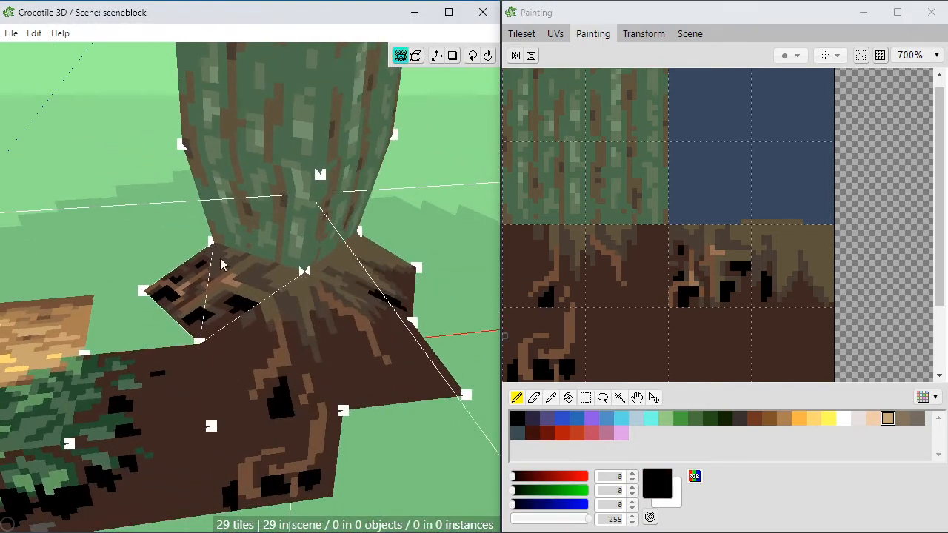
middle_drag(349, 327, 281, 326)
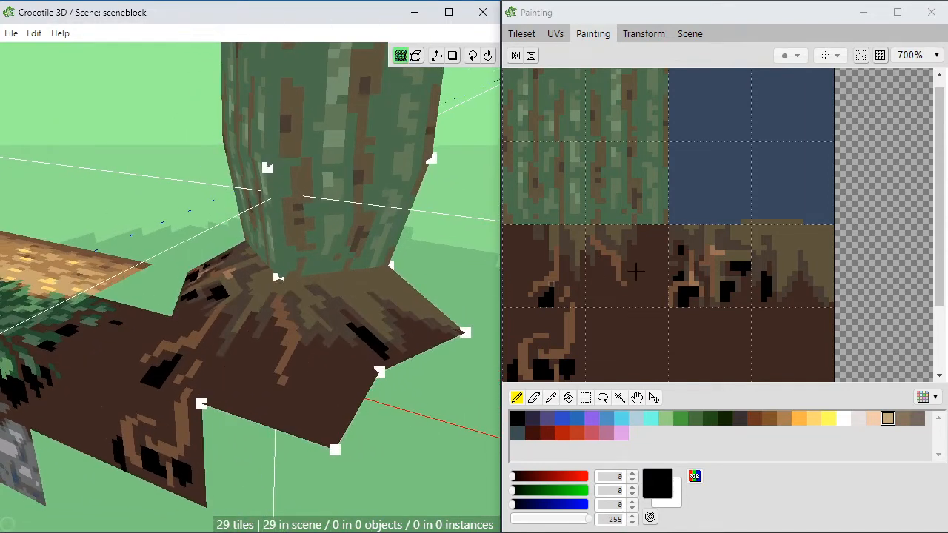
click(776, 256)
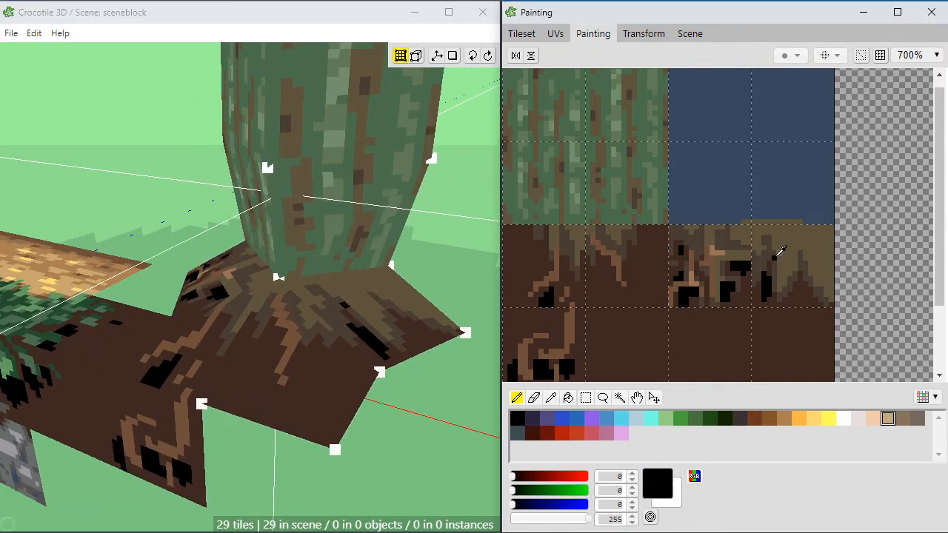
alt+click(775, 257)
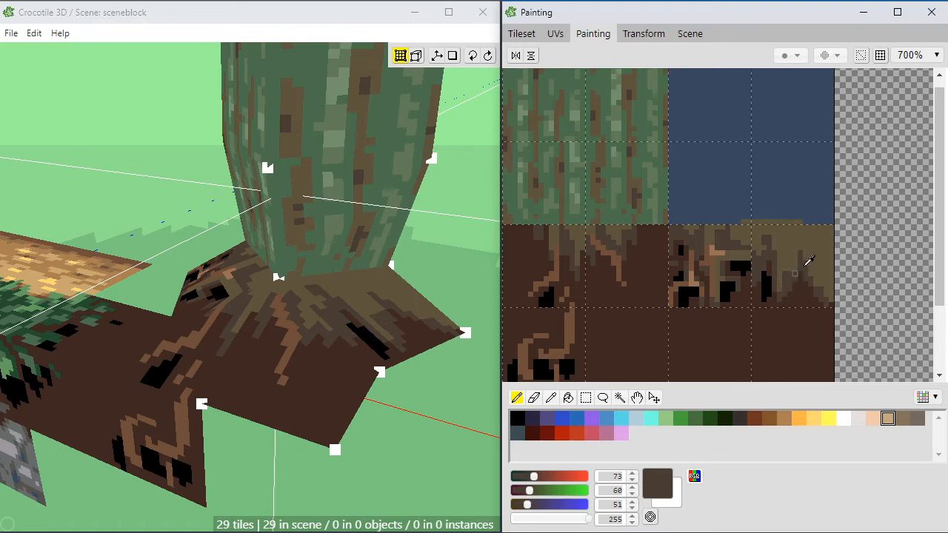
alt+click(794, 266)
drag(793, 273, 837, 293)
alt+click(825, 287)
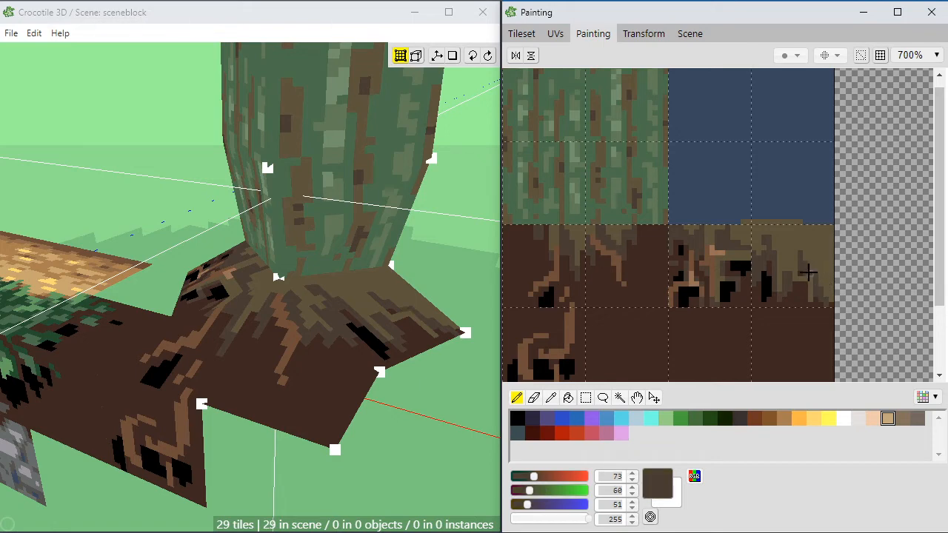
Step: Carve a black hollow between the olive-brown strands of the rightmost root tile and shade around it with dark grey-brown (73, 60, 51)
mouse_move(803, 257)
mouse_down()
mouse_move(793, 259)
mouse_move(796, 280)
mouse_move(813, 294)
mouse_up()
mouse_move(797, 287)
mouse_down()
mouse_move(816, 286)
mouse_move(805, 276)
mouse_up()
click(766, 286)
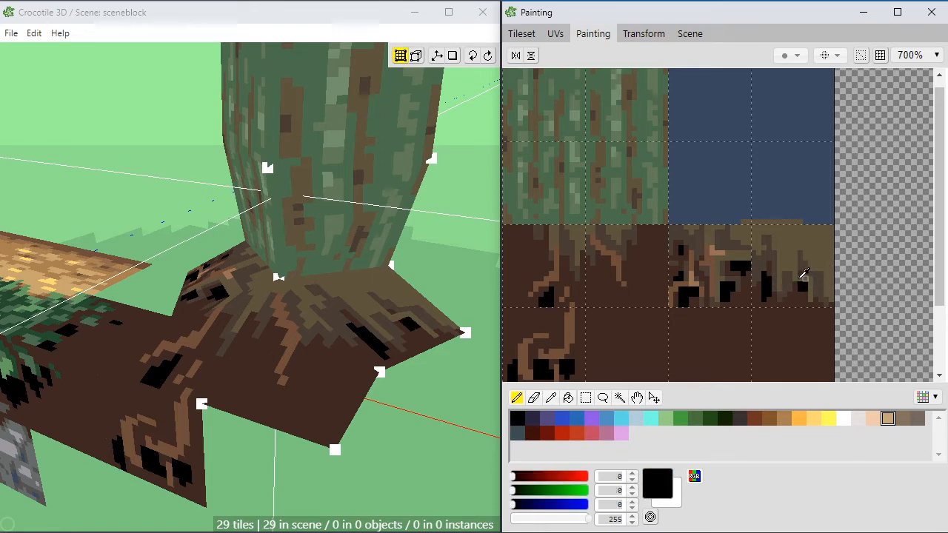
click(820, 271)
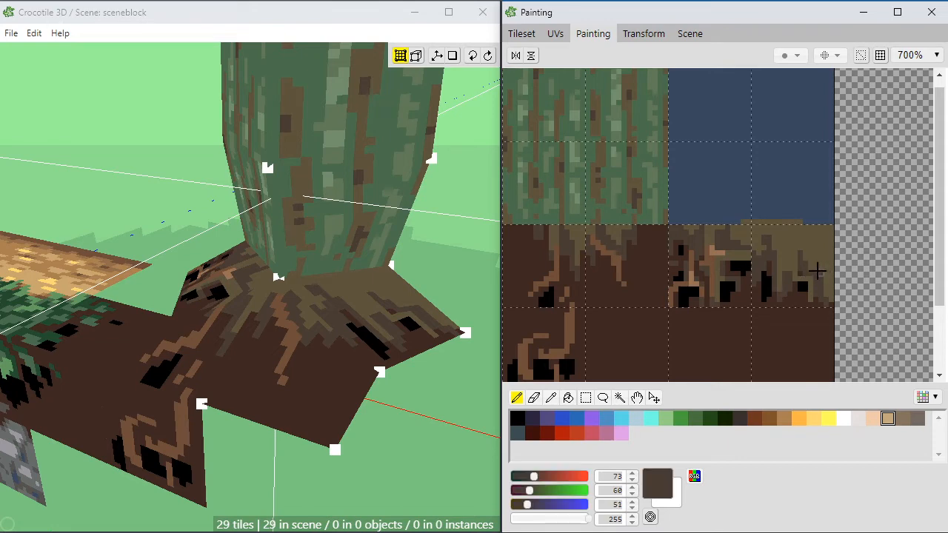
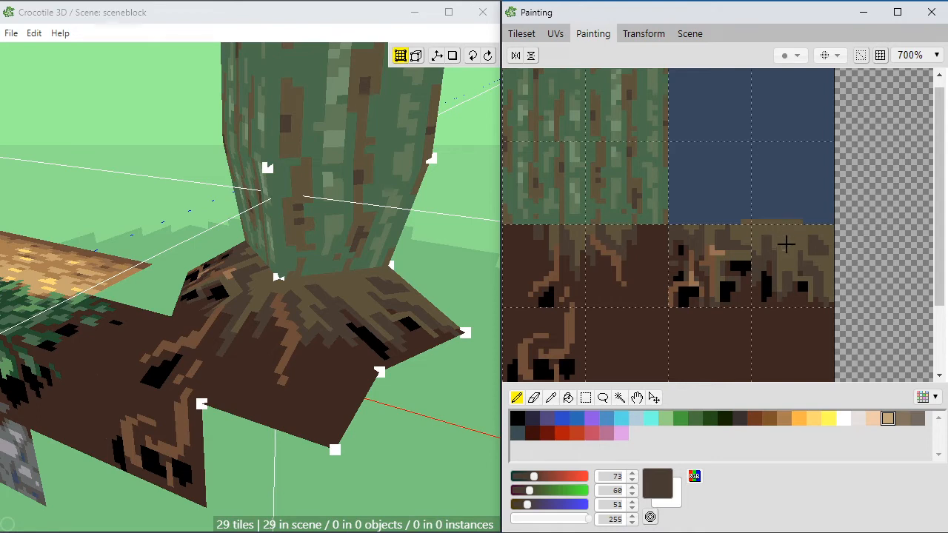
Step: Paint a mid-brown root (RGB 111, 78, 57) branching down the middle of the rightmost tile of the tree-base texture
alt+click(716, 268)
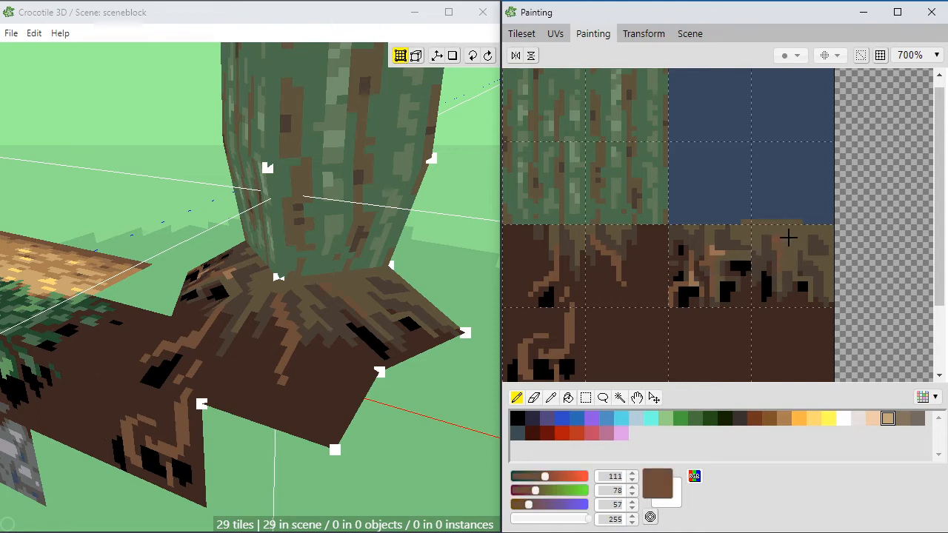
mouse_move(790, 242)
mouse_down()
mouse_move(798, 271)
mouse_move(793, 261)
mouse_up()
alt+click(797, 275)
alt+click(791, 266)
alt+click(822, 286)
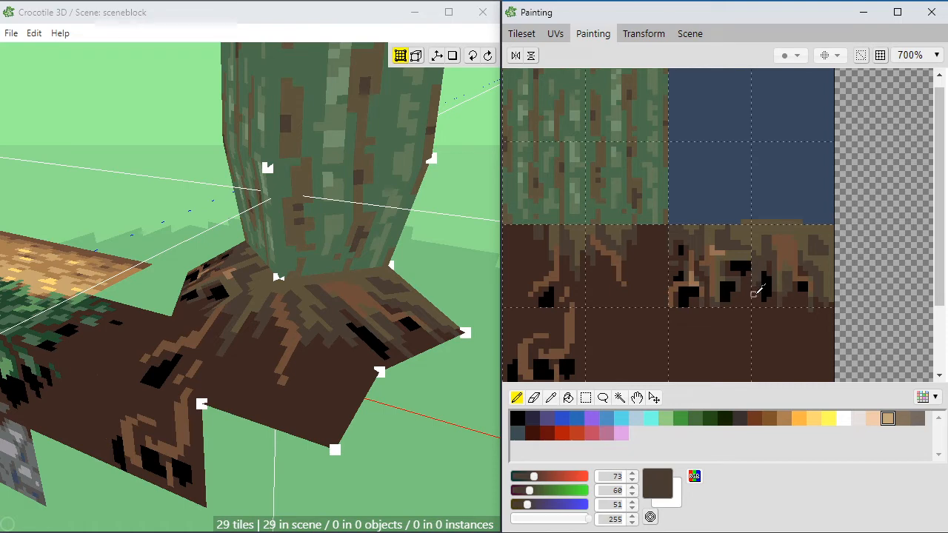
Step: Break the narrow black hollow beside the new root into two separate hollows, using dark brown and black sampled from the texture
alt+click(757, 283)
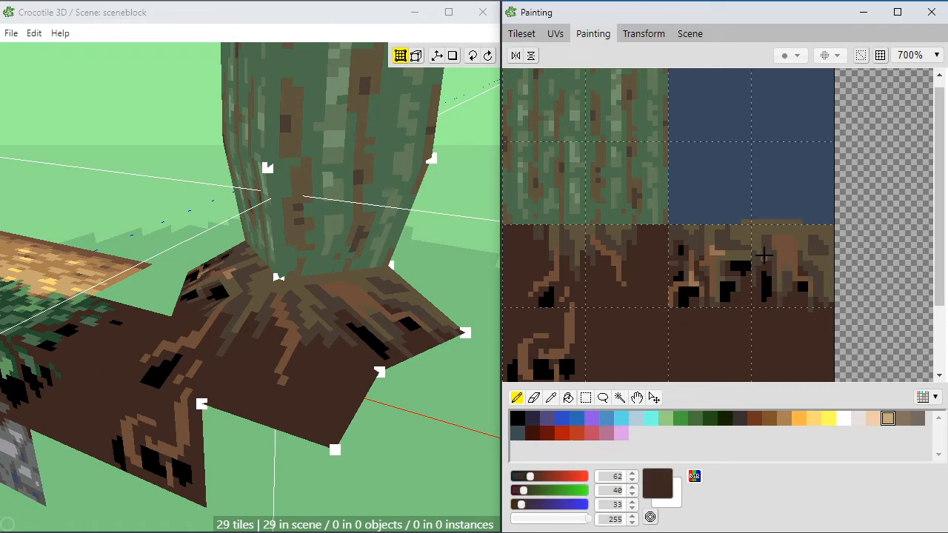
alt+click(762, 287)
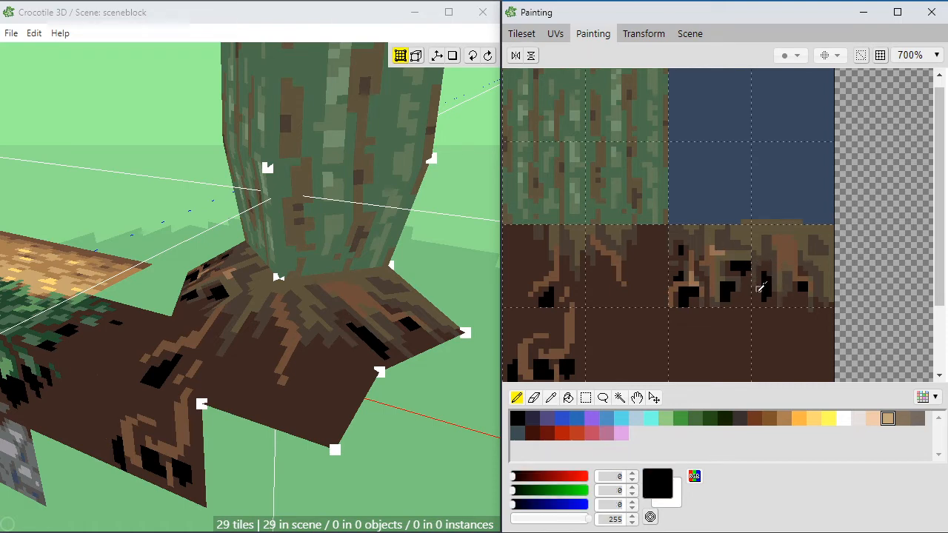
alt+click(759, 286)
drag(762, 284, 770, 284)
alt+click(765, 274)
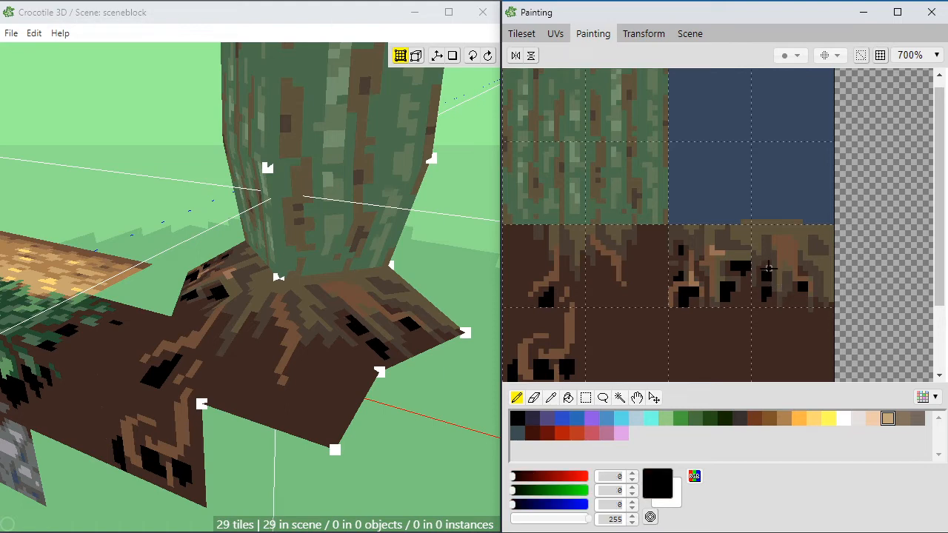
Step: Enlarge the two black hollows beside the root and paint another black hollow along the tile's lower edge
click(765, 268)
click(768, 299)
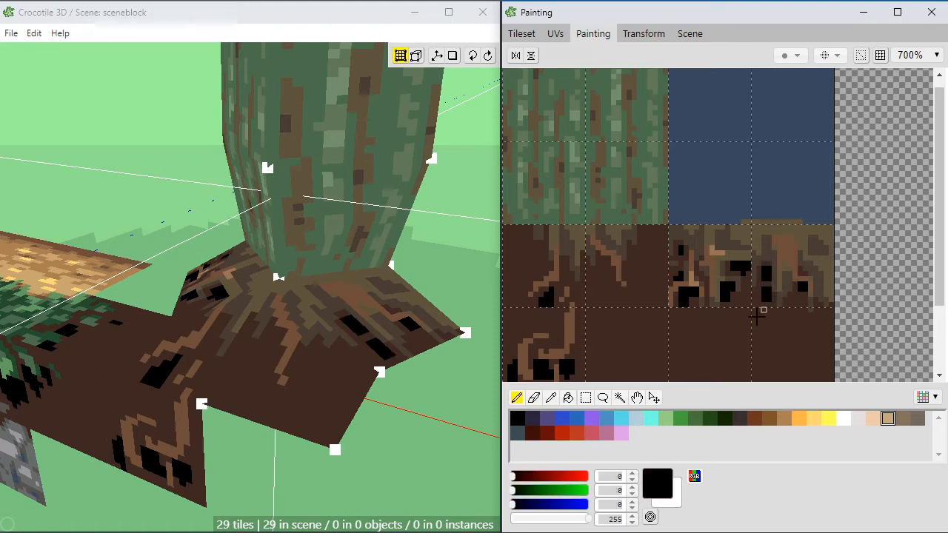
mouse_move(757, 293)
mouse_down()
mouse_move(764, 304)
mouse_move(791, 303)
mouse_up()
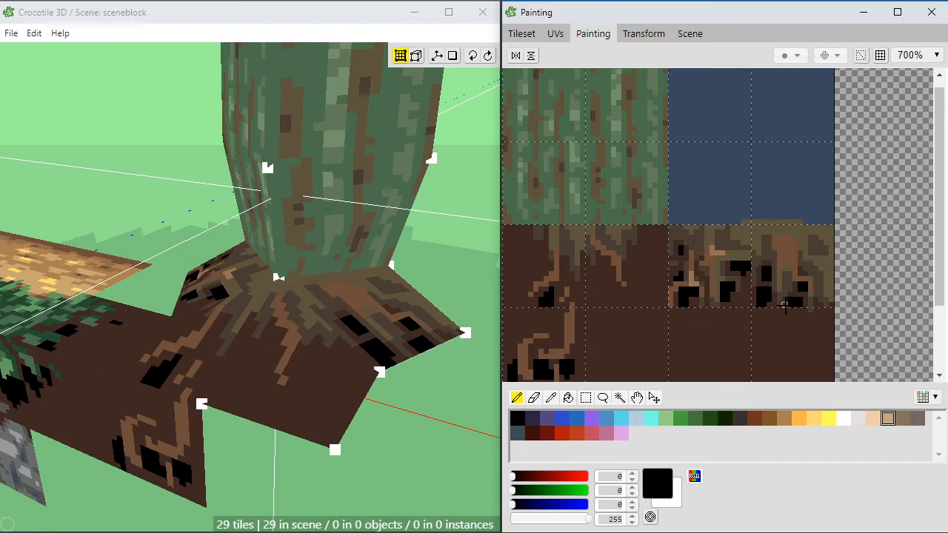
drag(795, 291, 775, 305)
Step: Paint light brown highlights (RGB 151, 113, 85) along the root on the rightmost tree-base tile
right_click(725, 251)
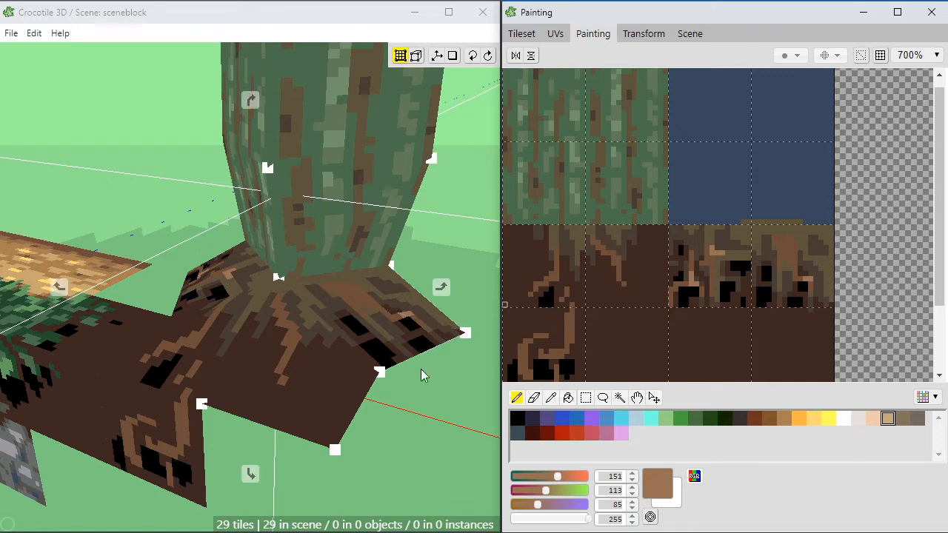
right_drag(423, 377, 448, 364)
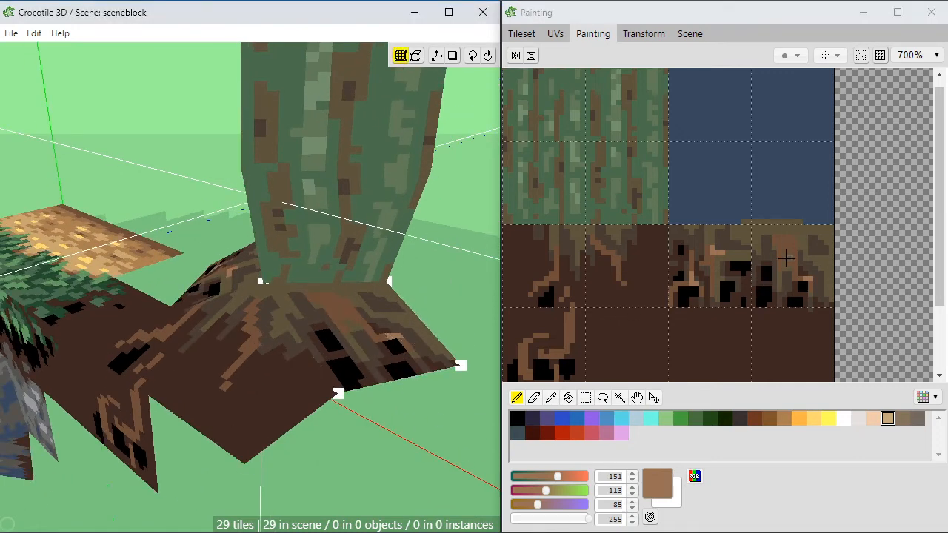
click(779, 264)
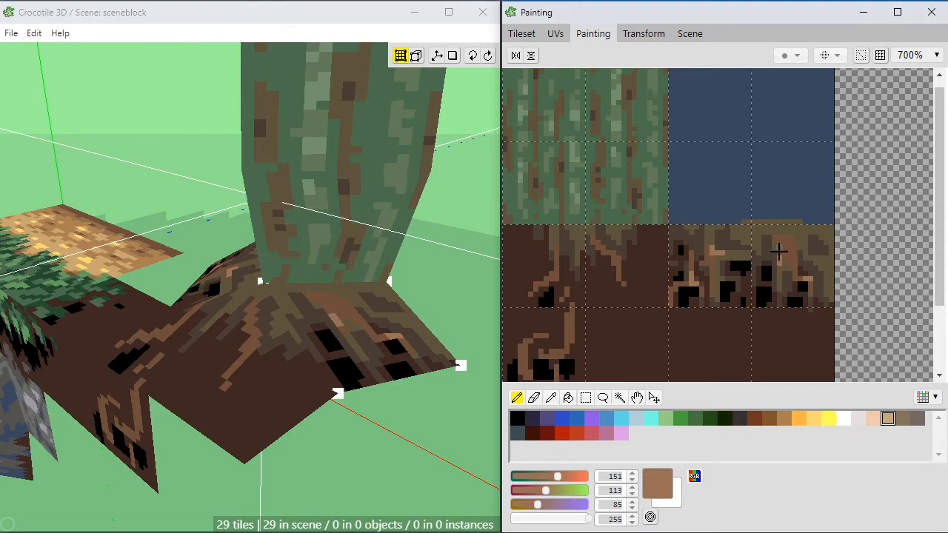
drag(779, 251, 790, 247)
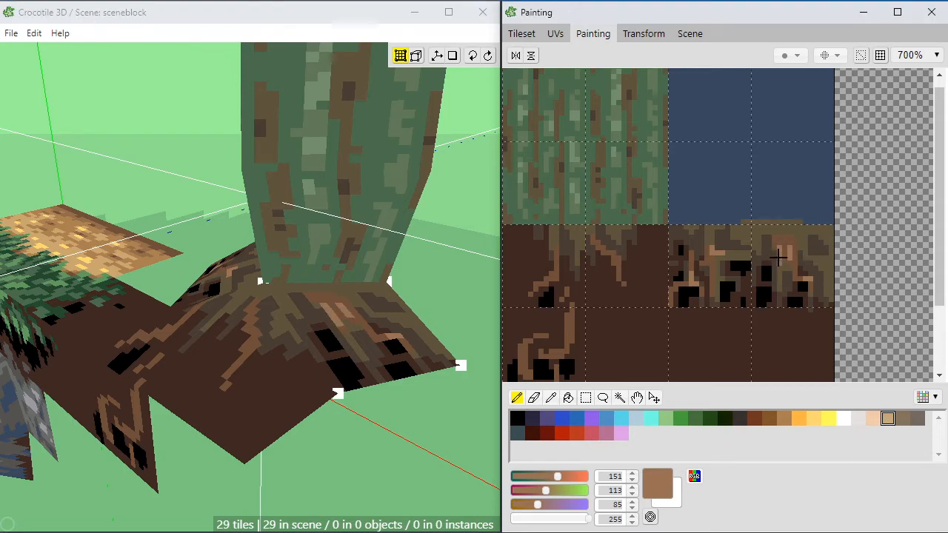
Step: Touch up the tile's upper edge above the root with olive brown (RGB 94, 84, 61) and dark brown (RGB 73, 60, 51) pixels
alt+click(806, 260)
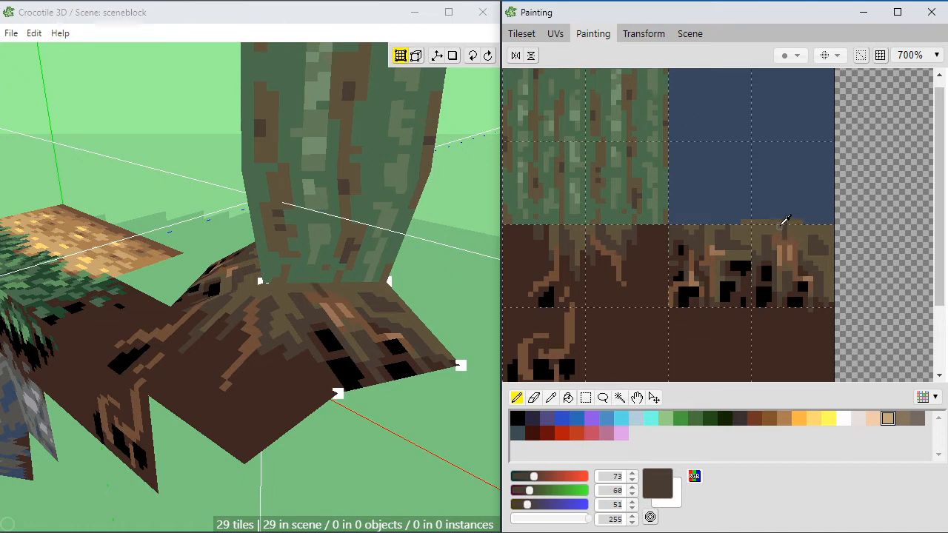
alt+click(780, 216)
alt+click(781, 213)
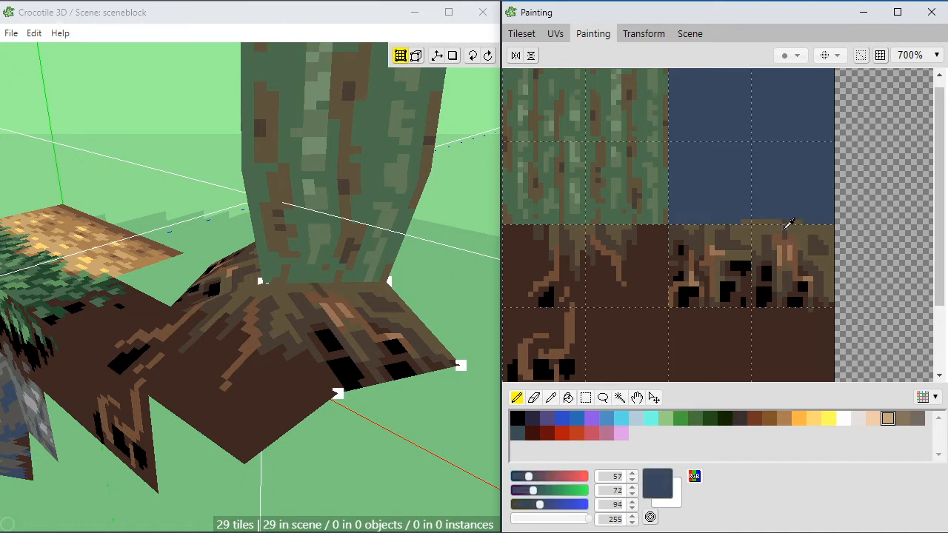
alt+click(786, 224)
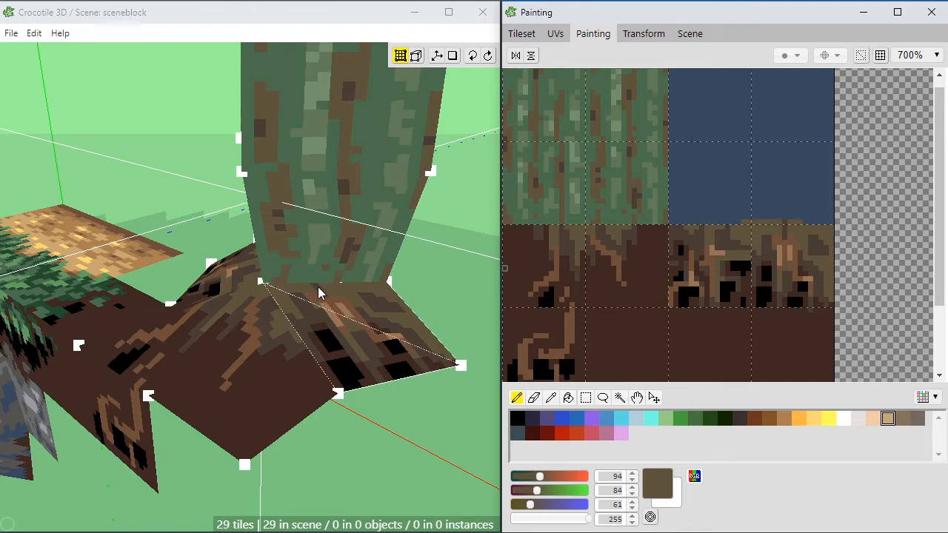
alt+click(793, 231)
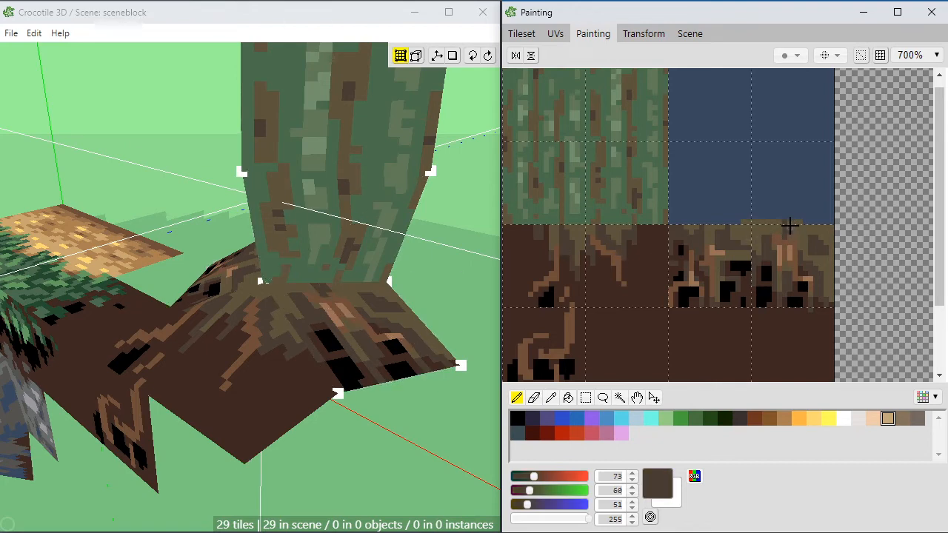
alt+click(784, 227)
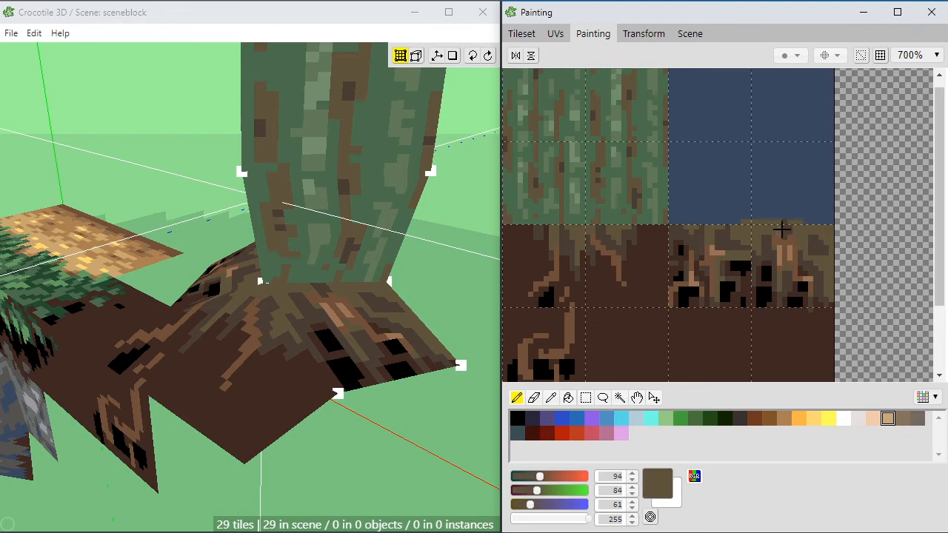
alt+click(793, 225)
alt+click(787, 226)
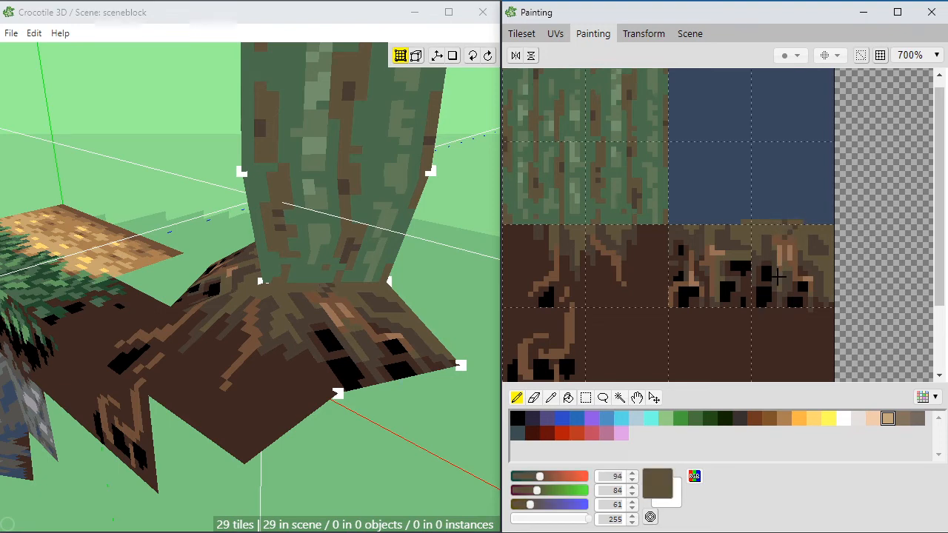
alt+click(796, 221)
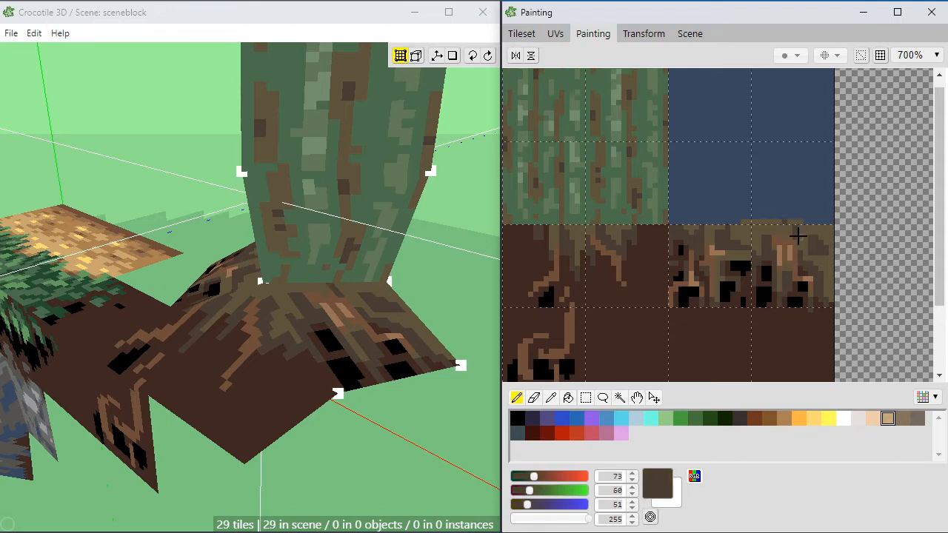
alt+click(795, 229)
click(795, 230)
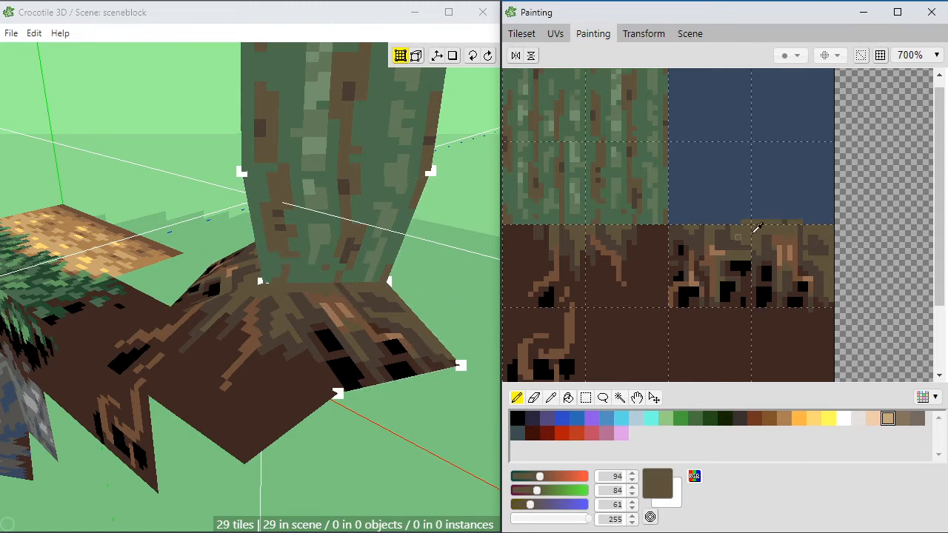
Step: Shade the outer edge of the rightmost root tile with vertical streaks of sampled dark brown (RGB 73, 60, 51) and olive brown
alt+click(819, 237)
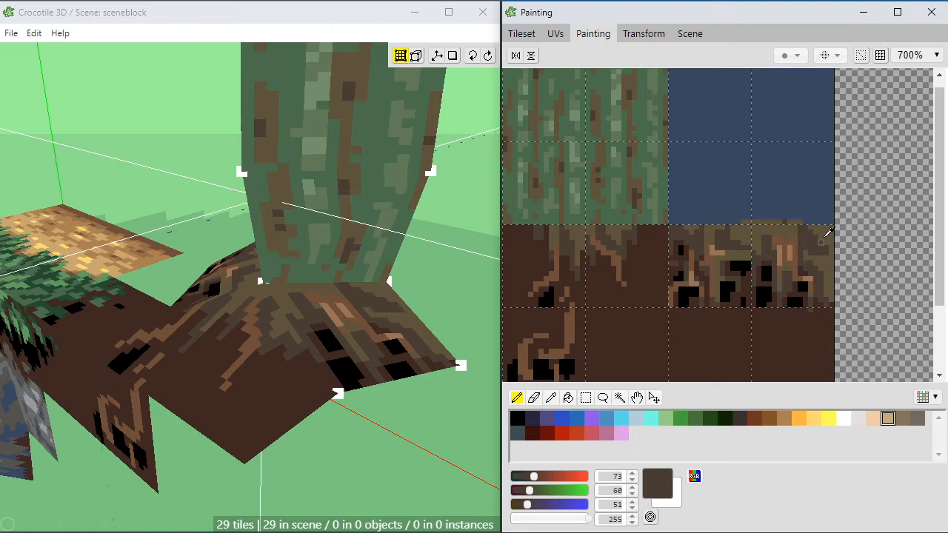
alt+click(825, 234)
alt+click(819, 241)
alt+click(825, 227)
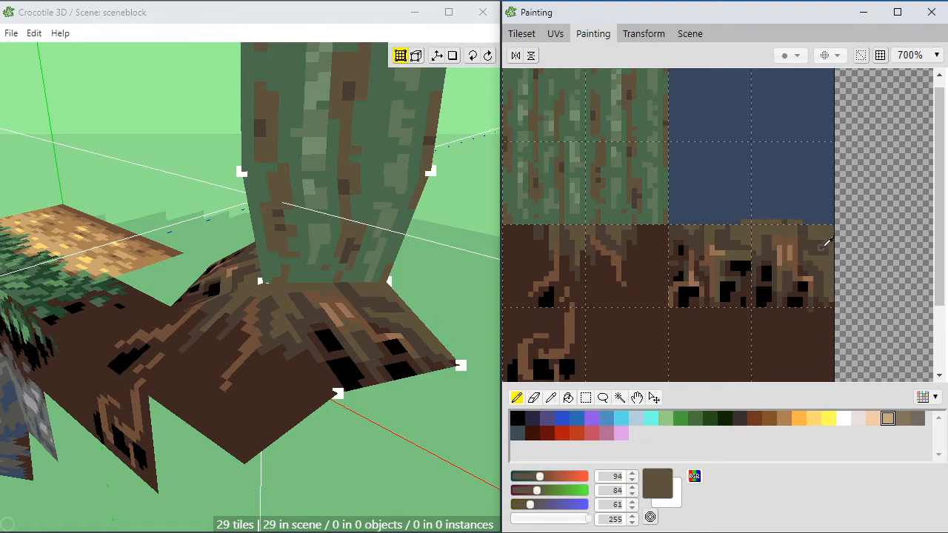
alt+click(824, 245)
alt+click(820, 231)
alt+click(822, 241)
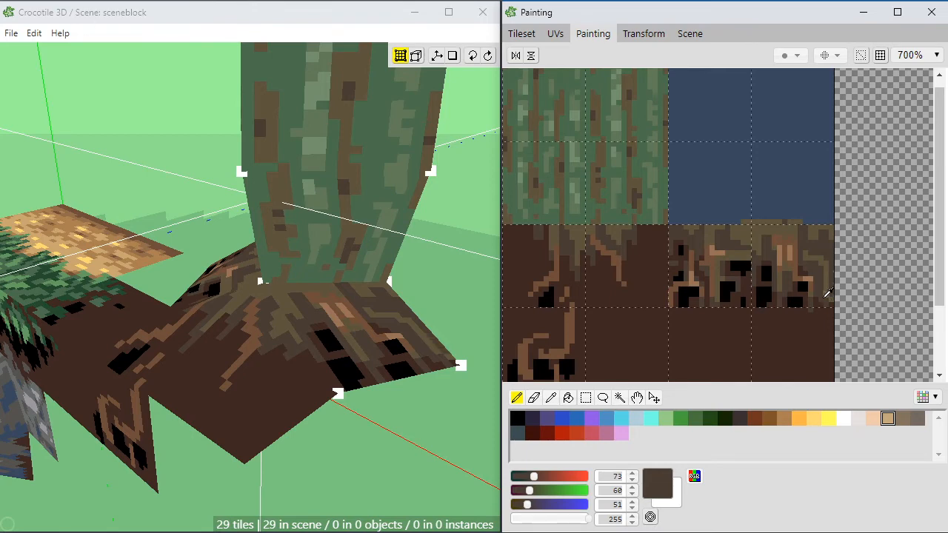
alt+click(823, 305)
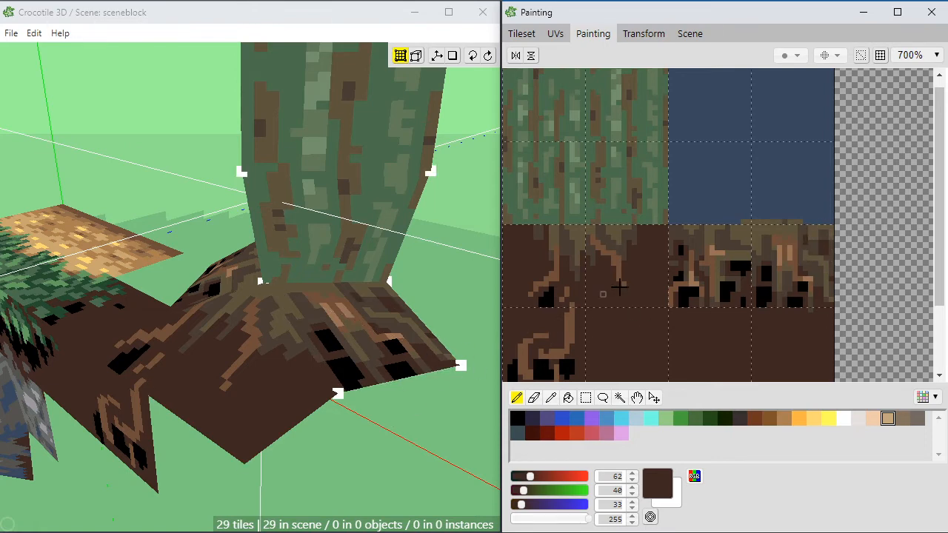
alt+click(805, 241)
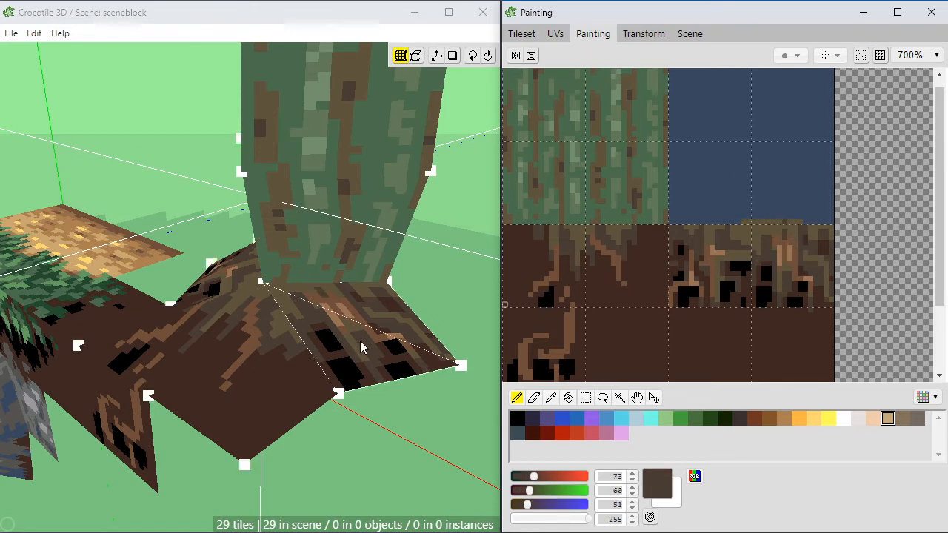
Step: Examine the painted tree base from several angles and distances, including how the roots meet the soil and the grass block
mouse_move(353, 434)
middle_down()
mouse_move(244, 474)
mouse_move(356, 414)
mouse_move(449, 401)
mouse_move(403, 433)
mouse_move(326, 444)
middle_up()
middle_drag(360, 305, 361, 337)
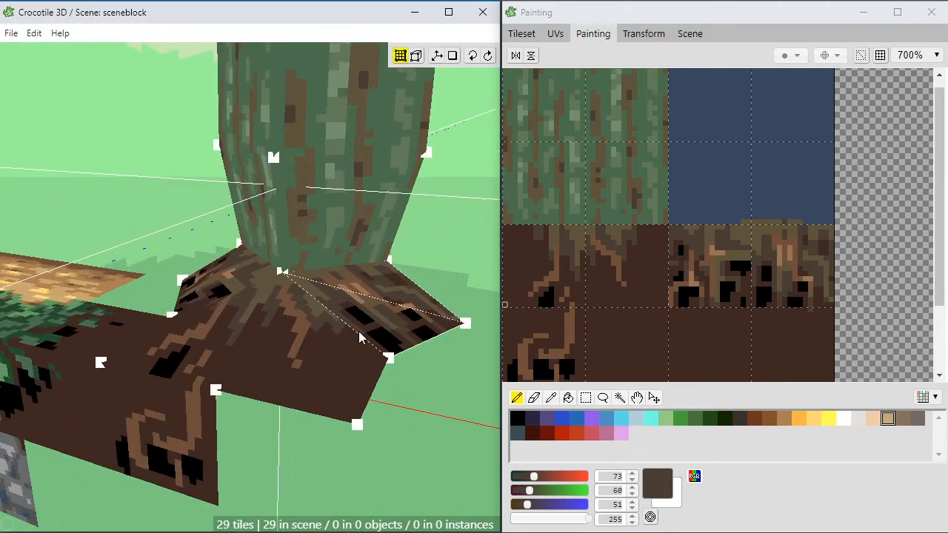
scroll(356, 316, down, 5)
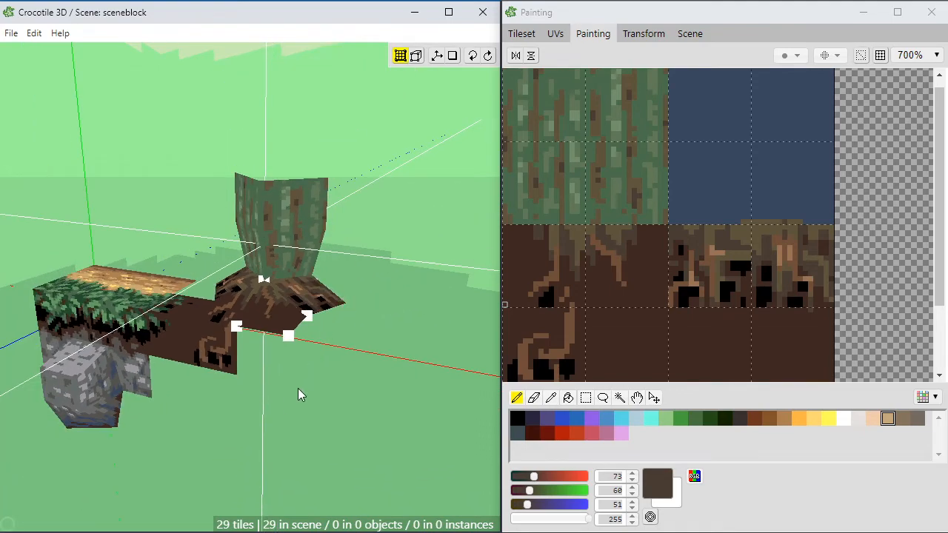
middle_drag(222, 349, 285, 362)
middle_drag(166, 377, 244, 427)
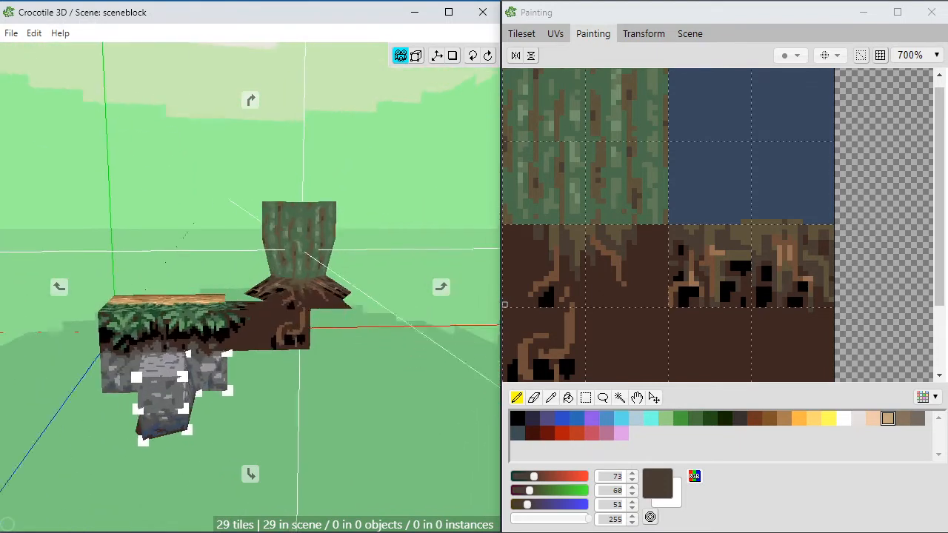
middle_drag(386, 245, 363, 261)
middle_drag(226, 140, 146, 201)
middle_drag(324, 146, 319, 171)
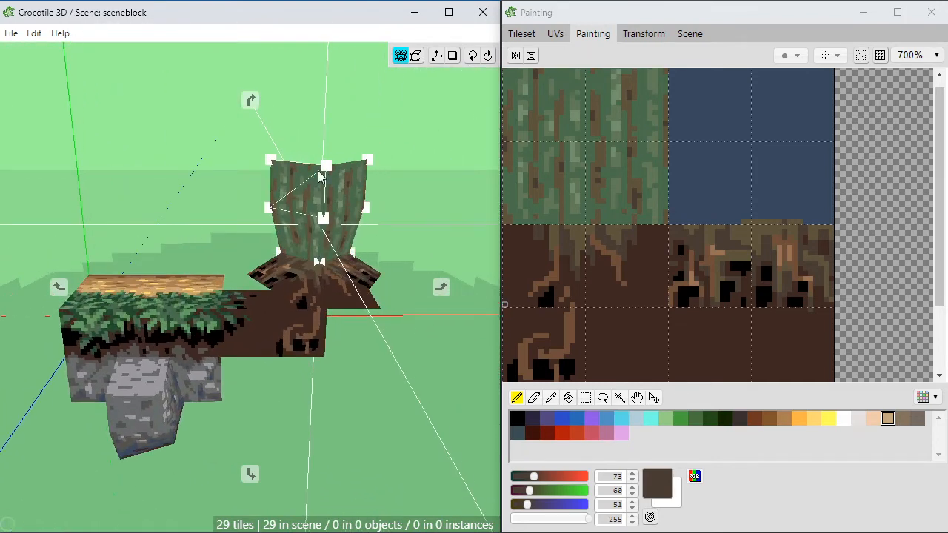
scroll(287, 198, up, 3)
middle_drag(287, 200, 334, 222)
middle_drag(318, 326, 340, 330)
key(space)
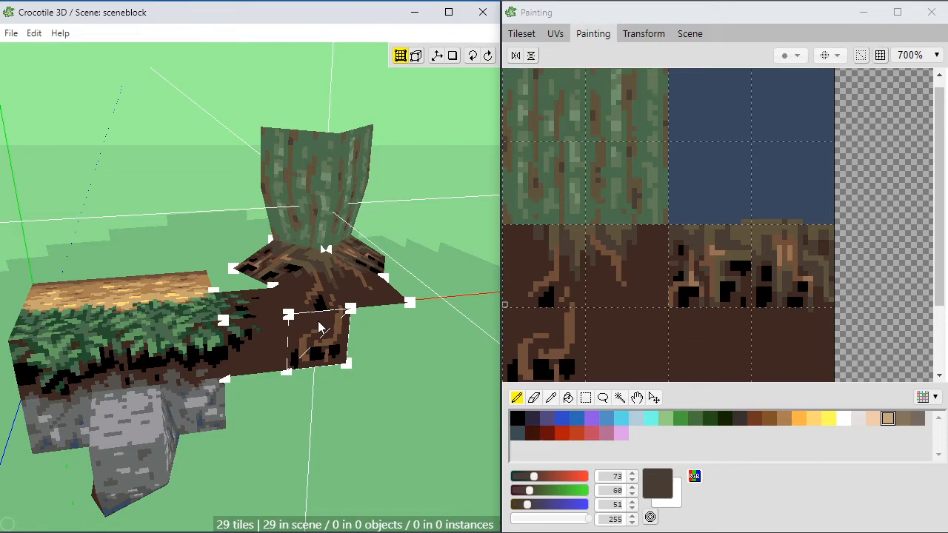
key(space)
middle_drag(411, 281, 382, 296)
scroll(388, 298, up, 1)
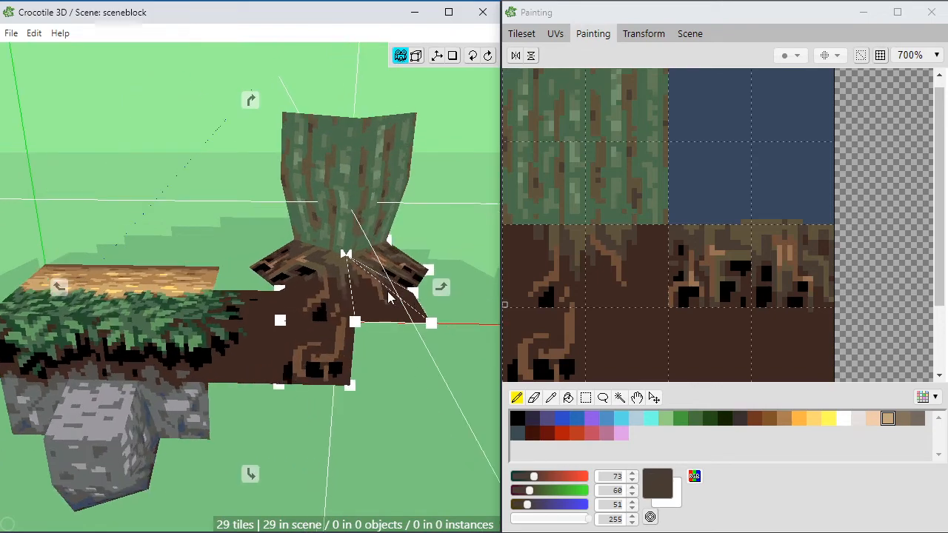
drag(388, 297, 345, 256)
key(space)
key(space)
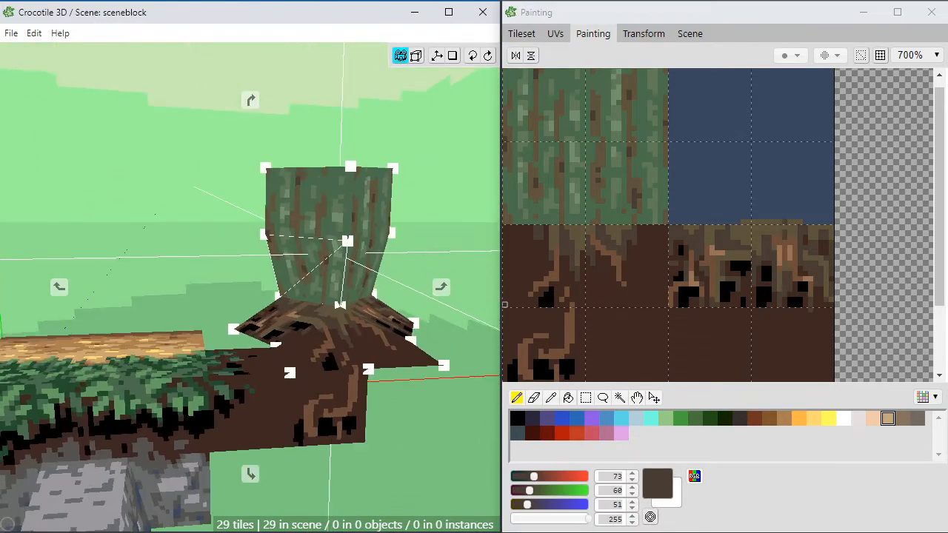
scroll(334, 290, up, 2)
right_drag(334, 290, 274, 316)
key(space)
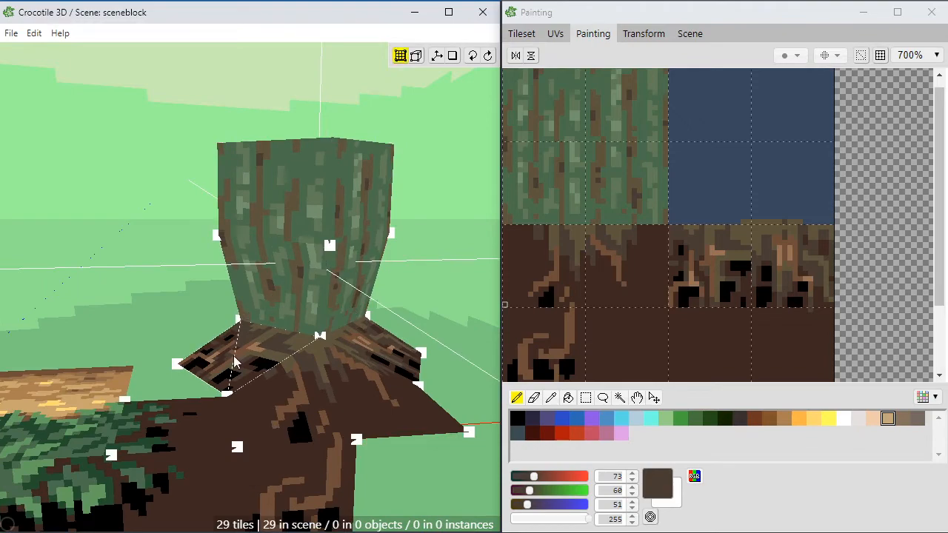
key(space)
mouse_move(178, 363)
mouse_down()
mouse_move(191, 360)
mouse_move(173, 364)
mouse_up()
scroll(172, 364, down, 3)
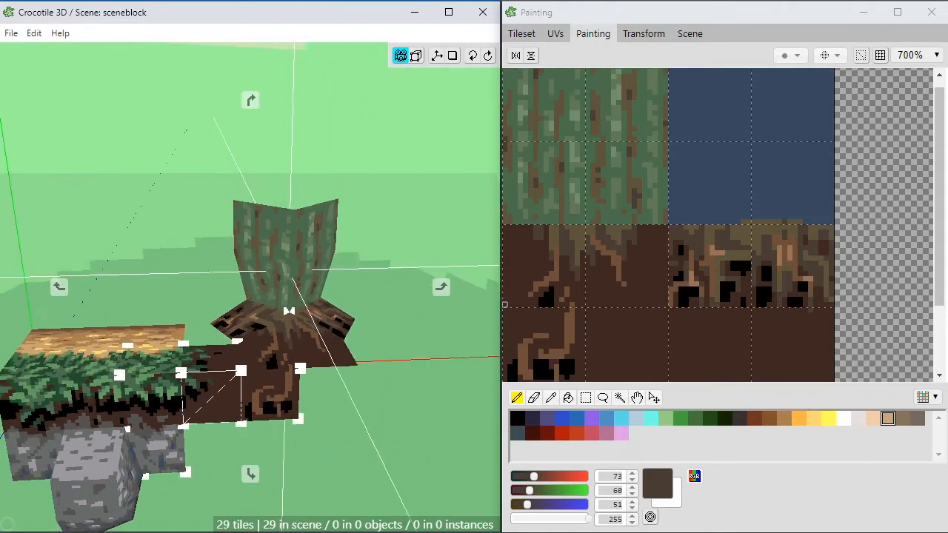
mouse_move(251, 296)
mouse_down()
mouse_move(228, 317)
mouse_move(229, 331)
mouse_move(243, 300)
mouse_move(270, 293)
mouse_up()
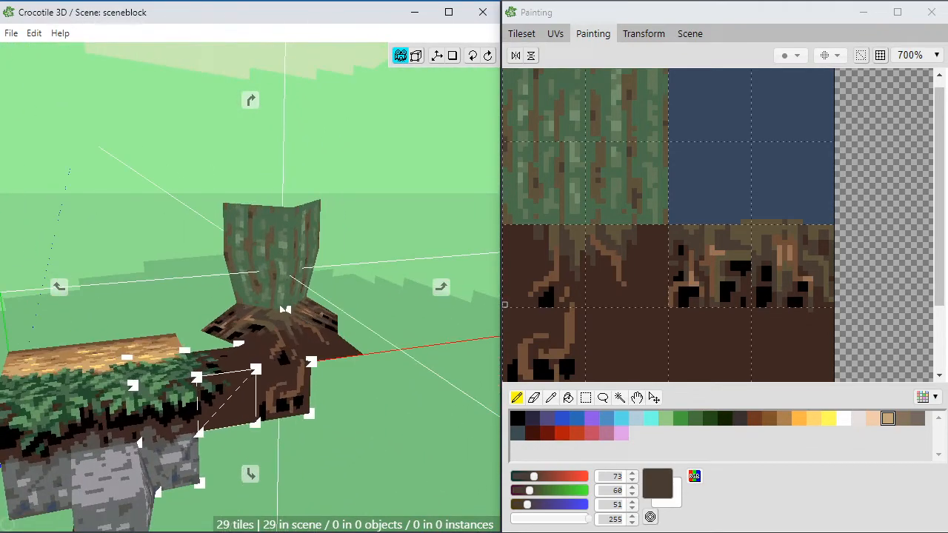
drag(182, 404, 164, 435)
right_drag(163, 436, 205, 415)
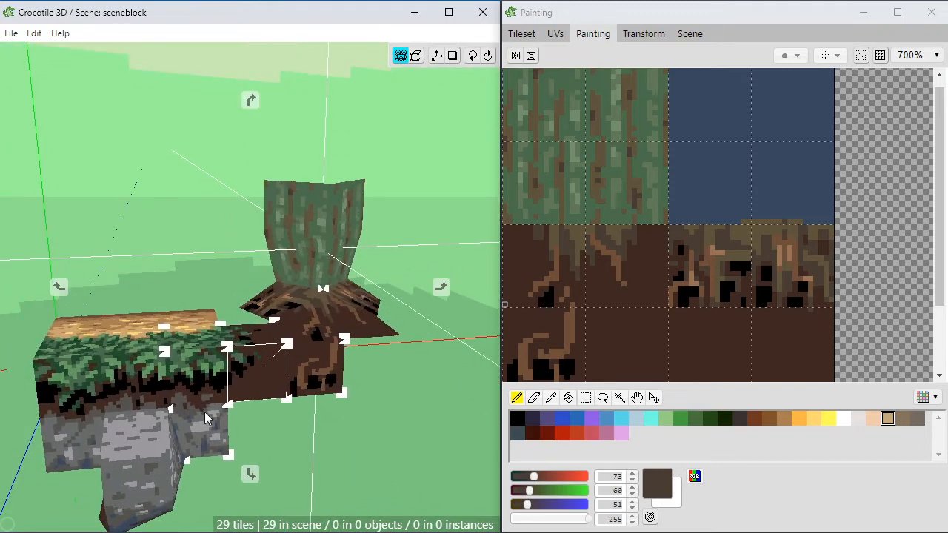
scroll(263, 407, up, 3)
drag(266, 408, 376, 433)
right_drag(379, 434, 372, 401)
key(space)
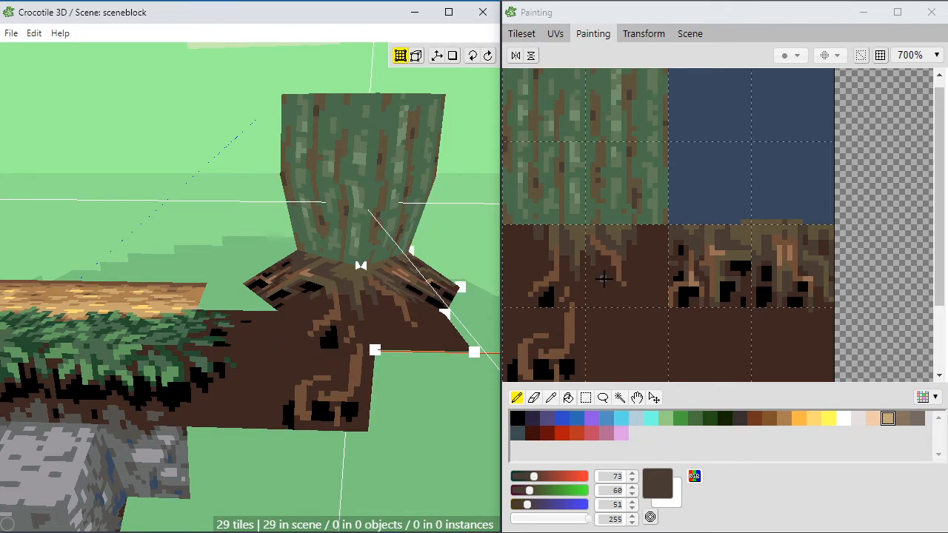
Step: Switch from painting back to the tileset and select the soil tile with the thin branching roots
key(space)
click(722, 186)
key(space)
drag(688, 253, 745, 237)
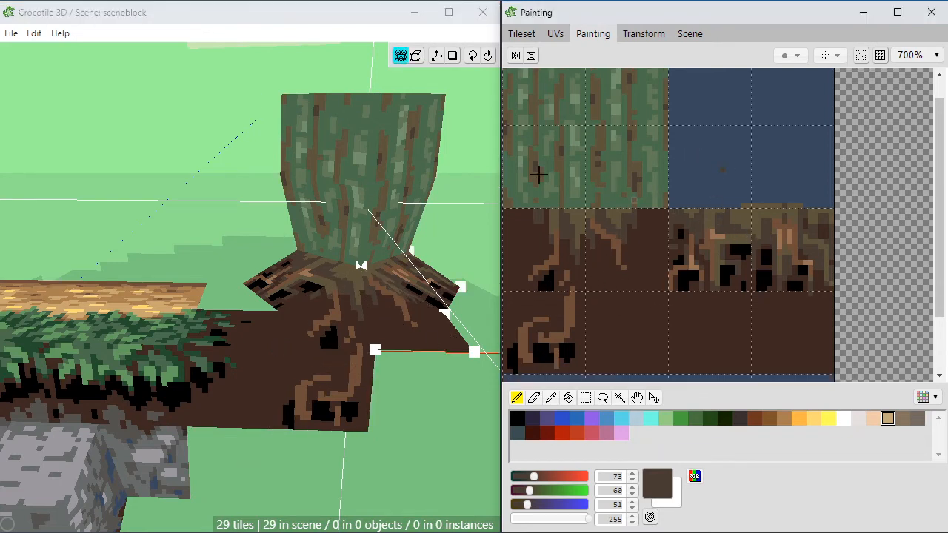
click(538, 32)
click(793, 163)
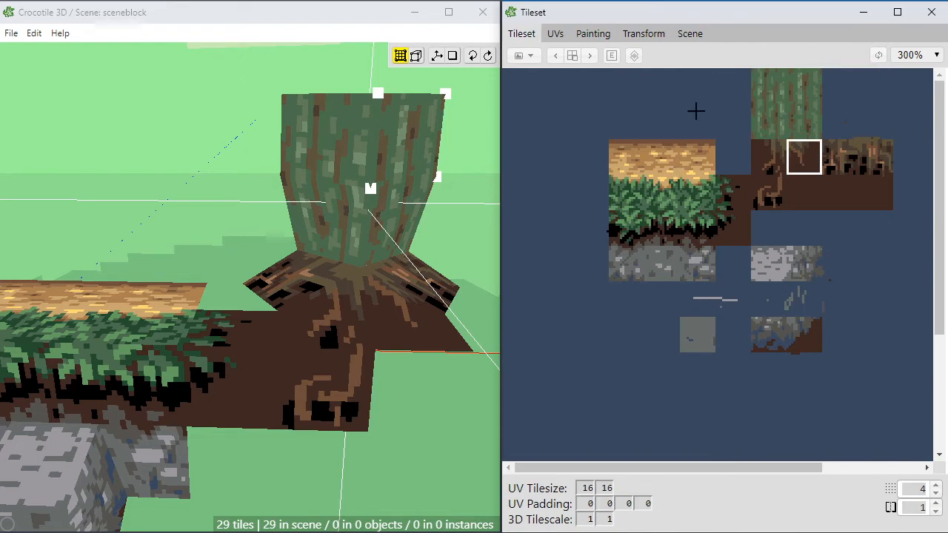
Step: Duplicate the four mossy trunk tiles and stack the copy directly above the existing trunk
click(171, 162)
scroll(171, 161, down, 1)
key(space)
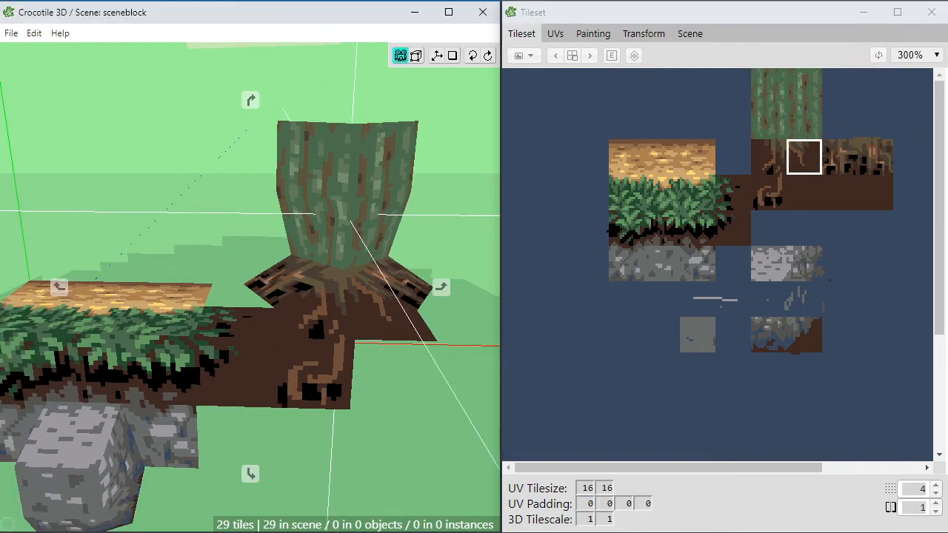
drag(171, 161, 228, 175)
scroll(171, 162, down, 1)
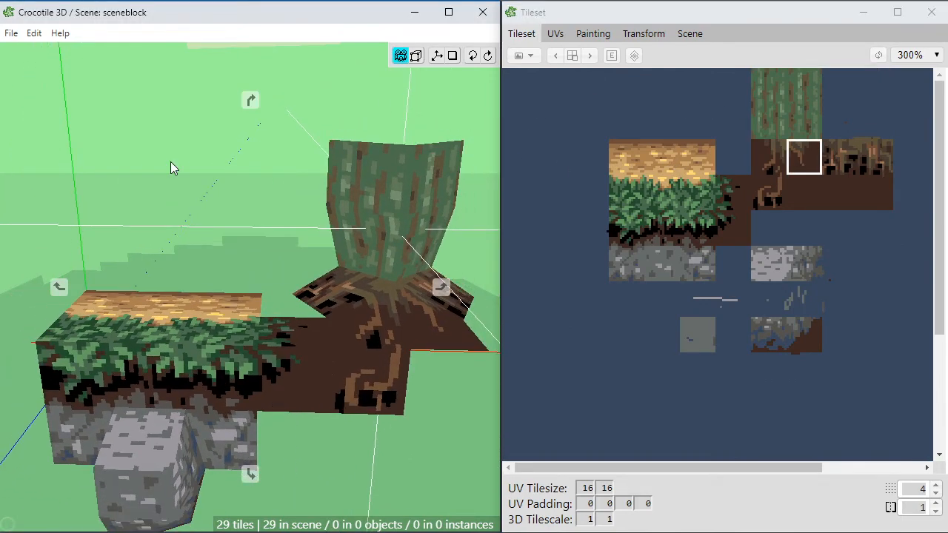
key(space)
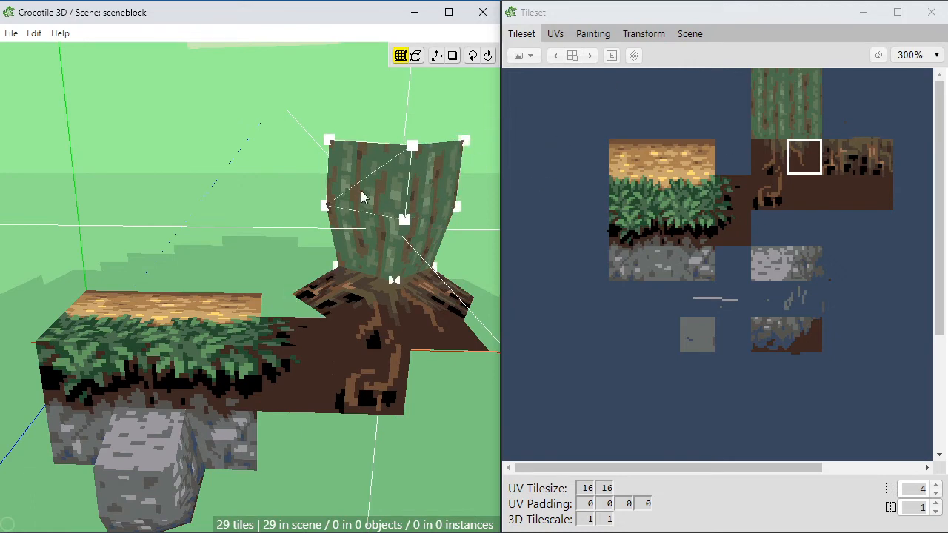
key(space)
right_drag(368, 209, 327, 226)
key(space)
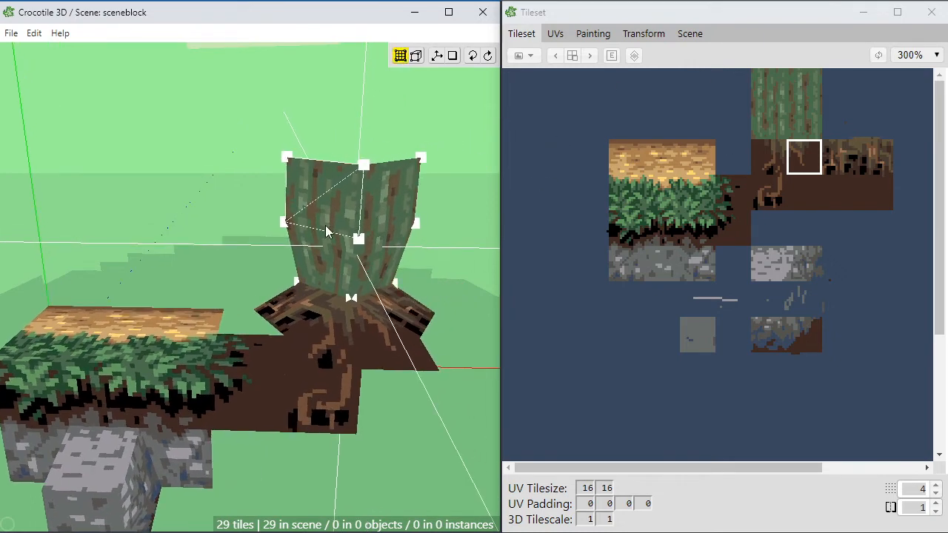
drag(295, 124, 372, 244)
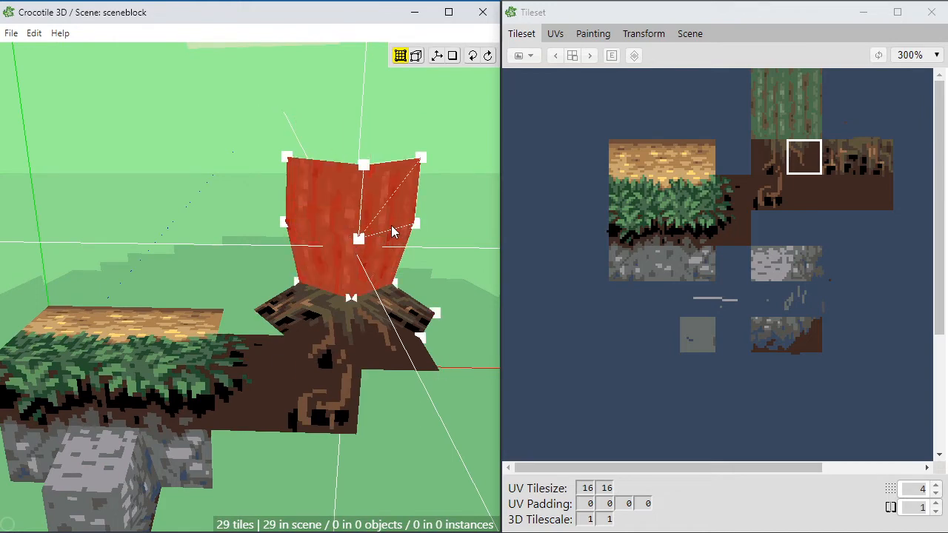
key(ctrl+v)
key(w)
key(w)
key(w)
key(w)
key(w)
key(w)
key(w)
key(w)
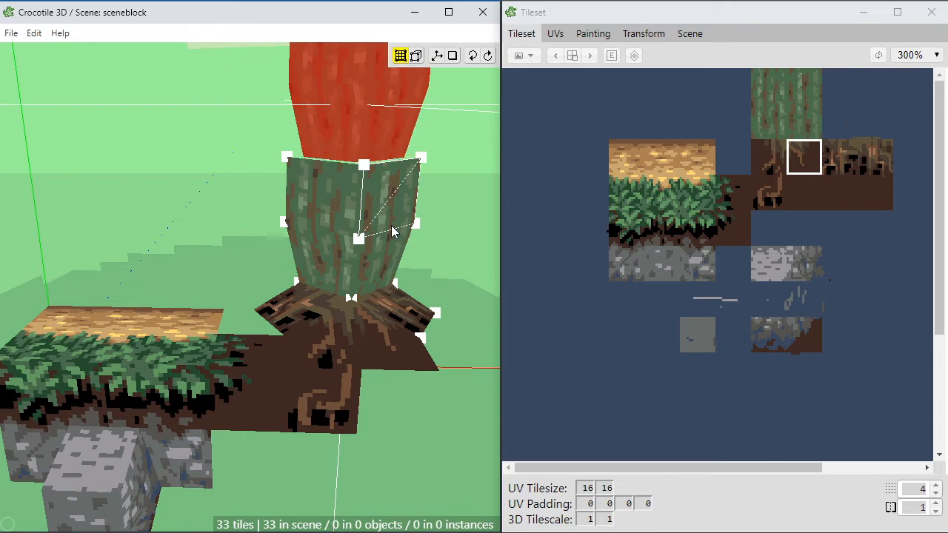
key(Return)
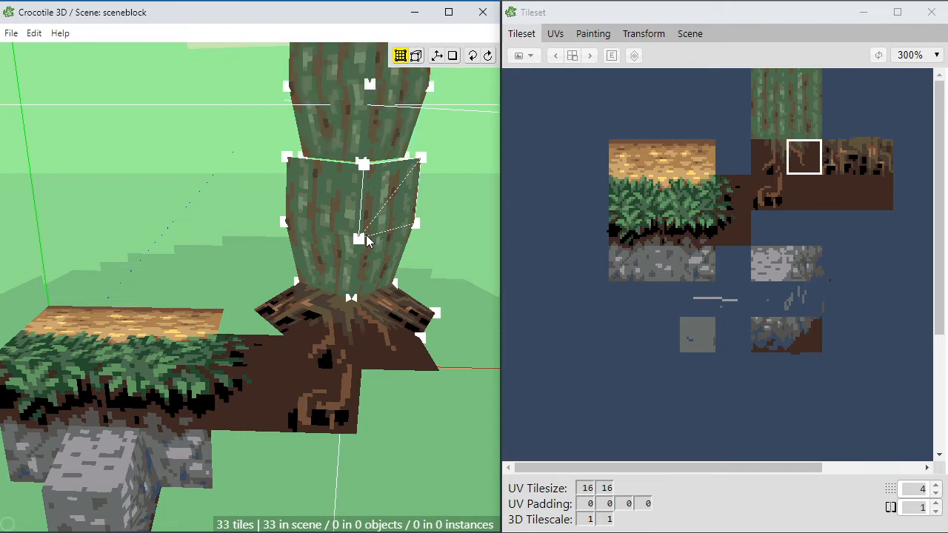
Step: Move the lower vertices of the upper trunk section onto the matching upper vertices of the section below to close the seam
right_drag(308, 155, 289, 204)
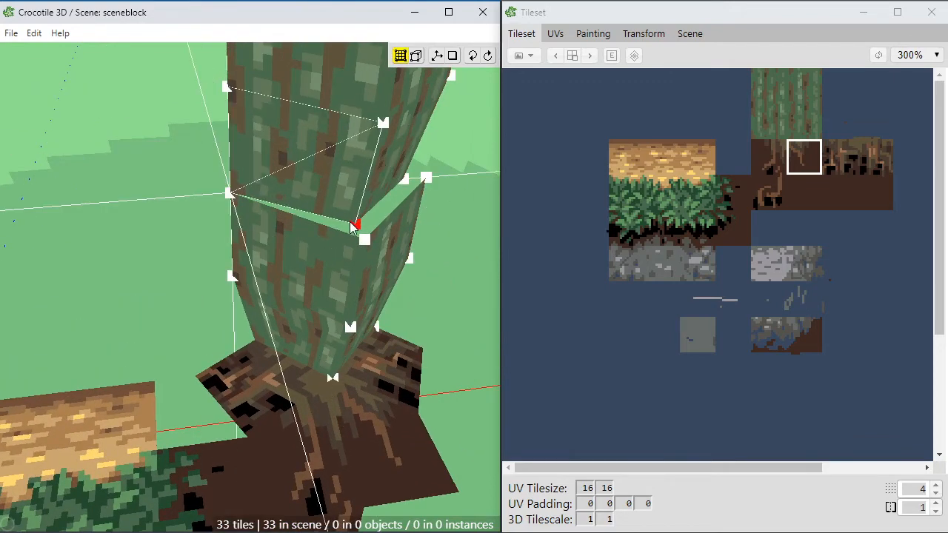
key(space)
drag(356, 223, 404, 236)
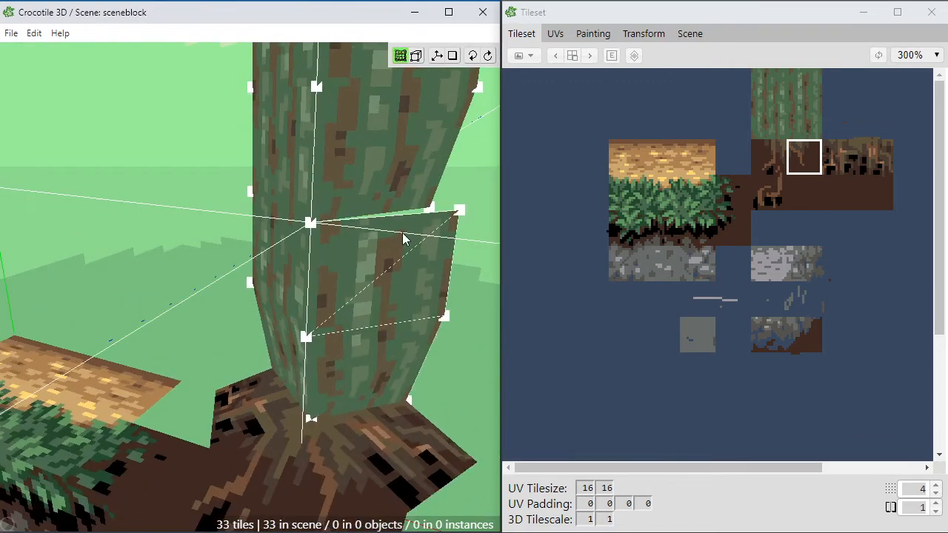
drag(430, 209, 436, 216)
scroll(375, 311, down, 5)
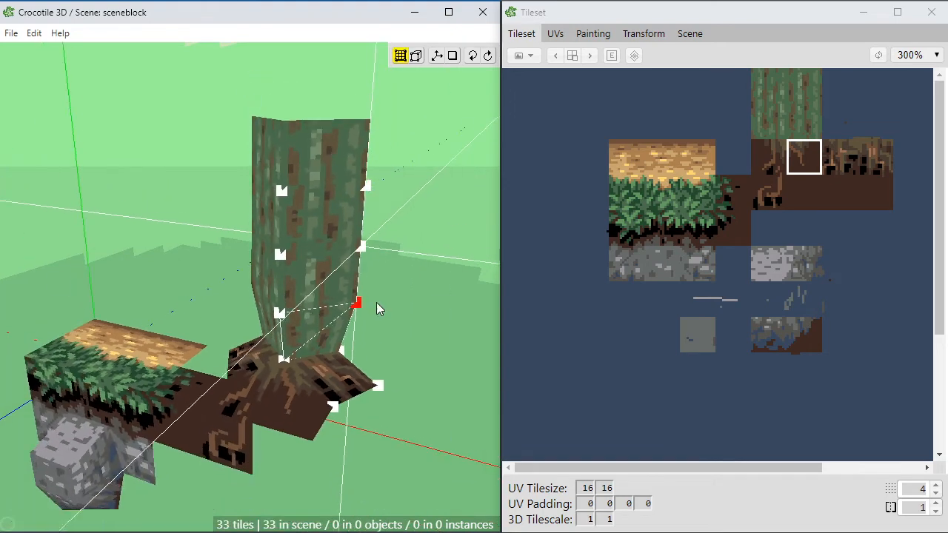
Step: Examine the extended trunk's shape and height against the roots and the grass block from several angles and distances
key(space)
drag(377, 305, 322, 317)
scroll(373, 273, down, 1)
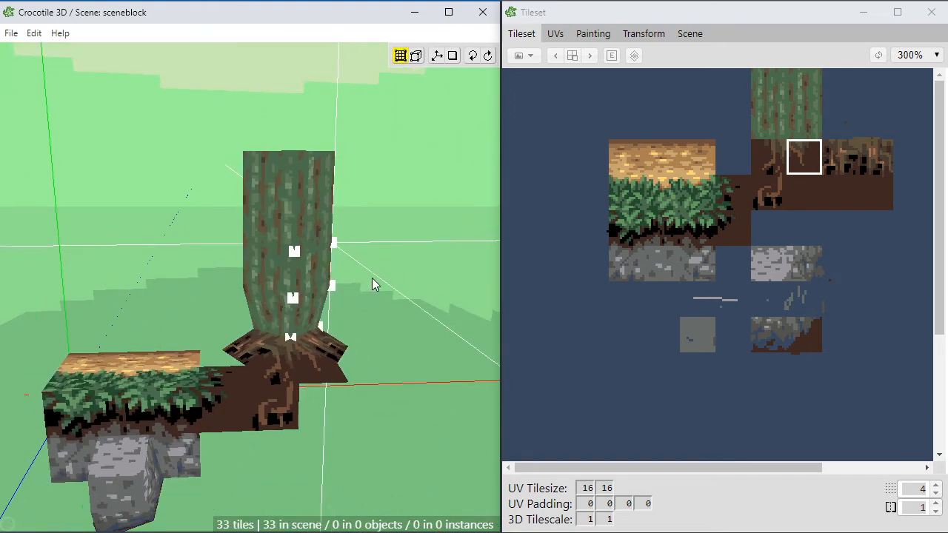
key(space)
right_drag(284, 382, 323, 358)
mouse_move(323, 358)
mouse_down()
mouse_move(279, 364)
mouse_move(399, 356)
mouse_move(318, 362)
mouse_up()
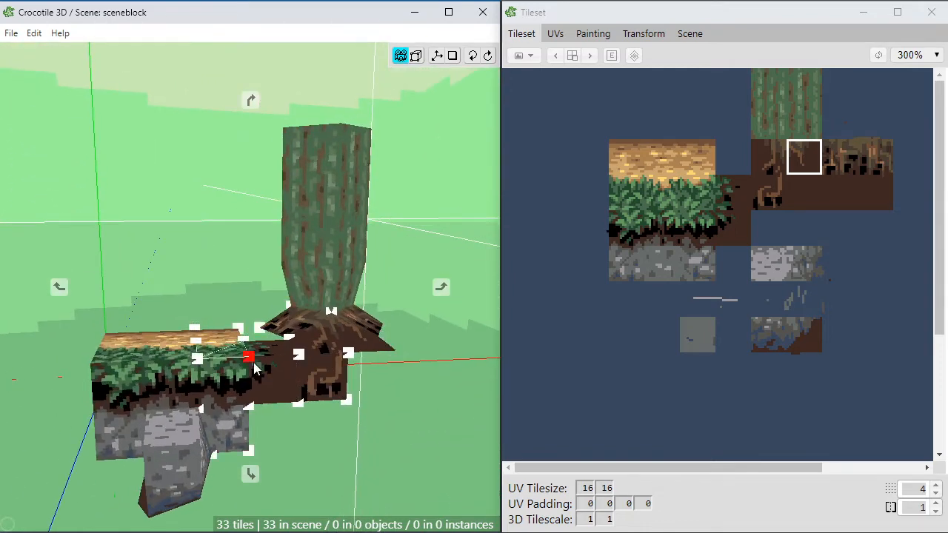
mouse_move(256, 369)
mouse_down()
mouse_move(268, 376)
mouse_move(258, 382)
mouse_up()
scroll(267, 408, up, 2)
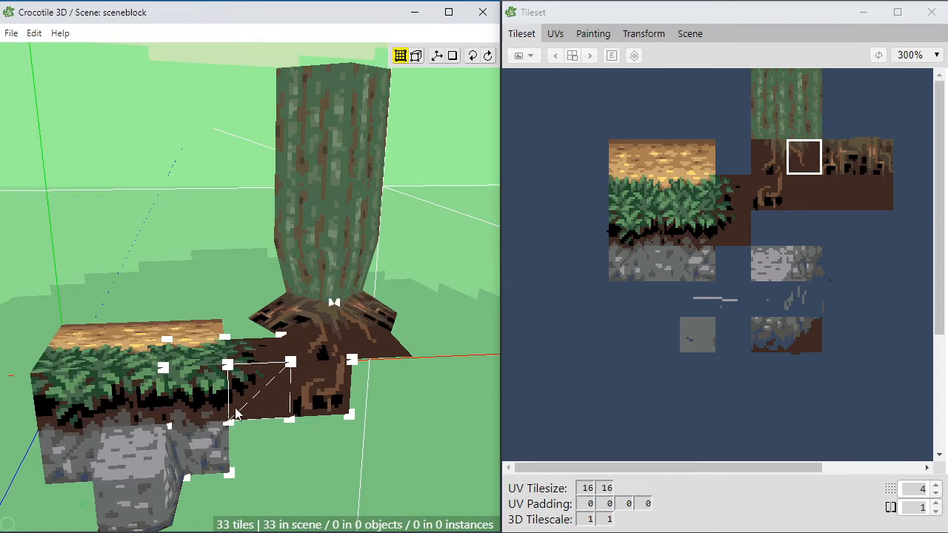
key(space)
right_drag(297, 194, 289, 226)
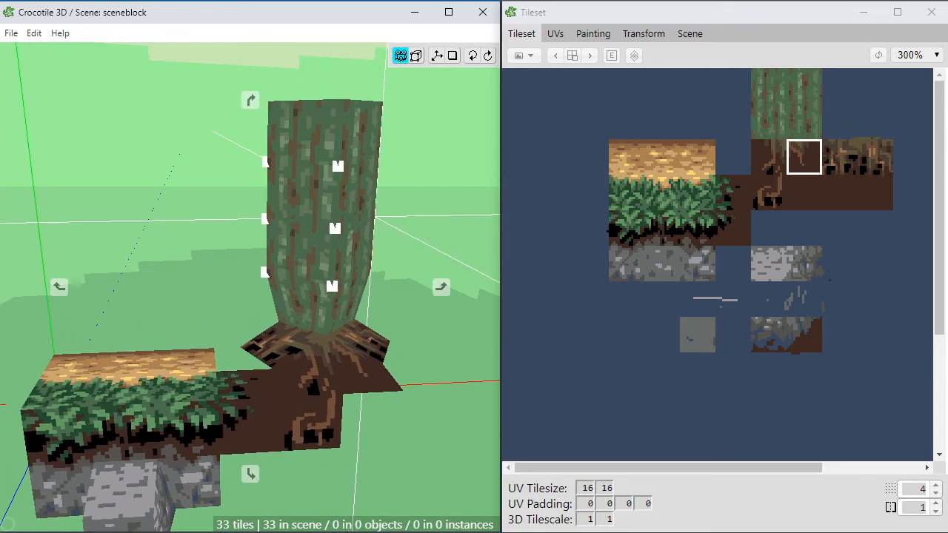
Step: Taper the trunk's upper end by moving its outer corner vertices inward and adjusting the middle vertex
drag(214, 205, 182, 207)
right_drag(214, 205, 261, 200)
drag(214, 205, 260, 197)
click(327, 97)
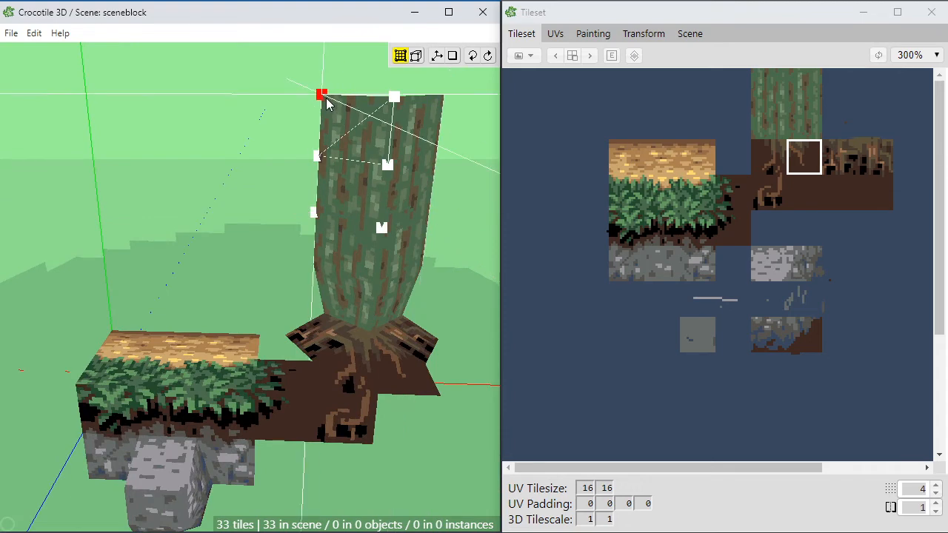
drag(326, 97, 341, 99)
drag(442, 100, 440, 103)
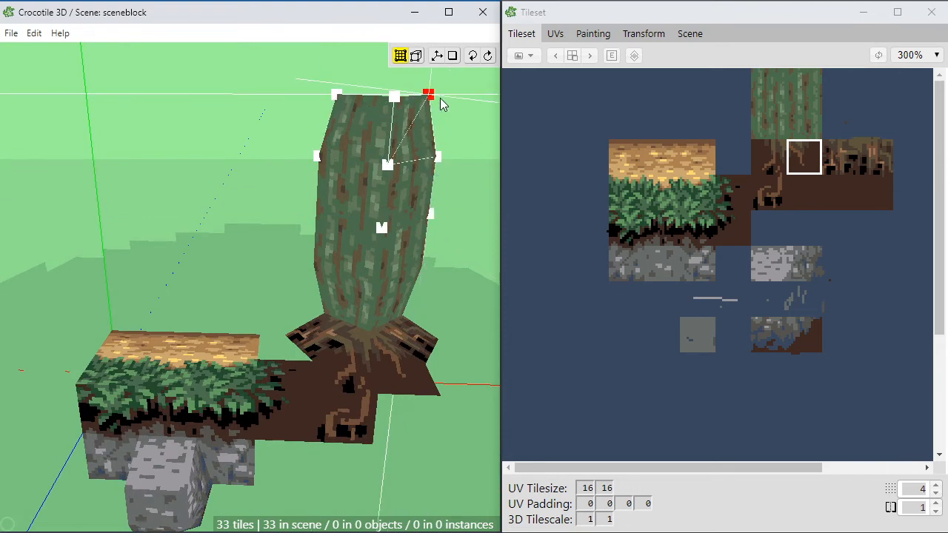
click(396, 103)
Step: Examine the tapered trunk from low, frontal and close views to judge its silhouette
key(space)
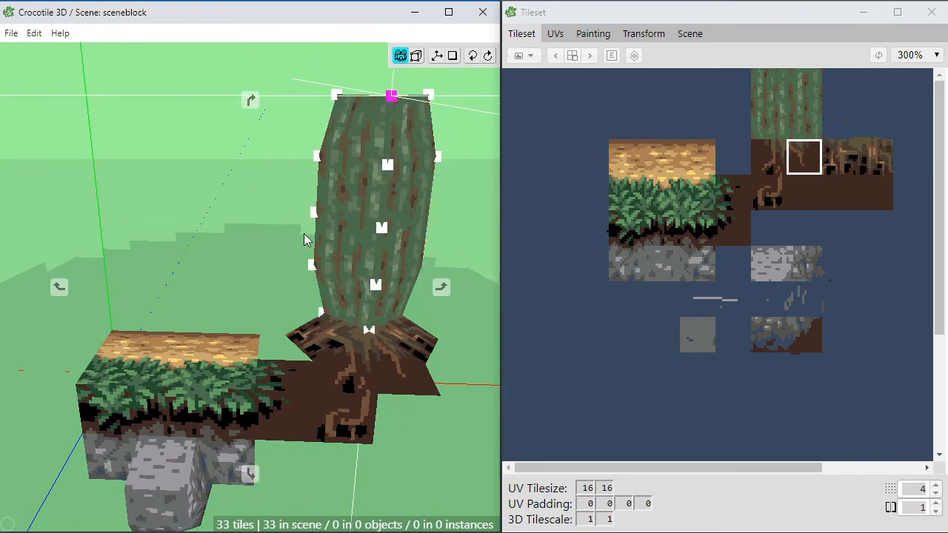
drag(304, 235, 326, 245)
click(323, 259)
key(space)
right_drag(326, 282, 327, 247)
mouse_move(290, 326)
mouse_down()
mouse_move(286, 333)
mouse_move(295, 330)
mouse_up()
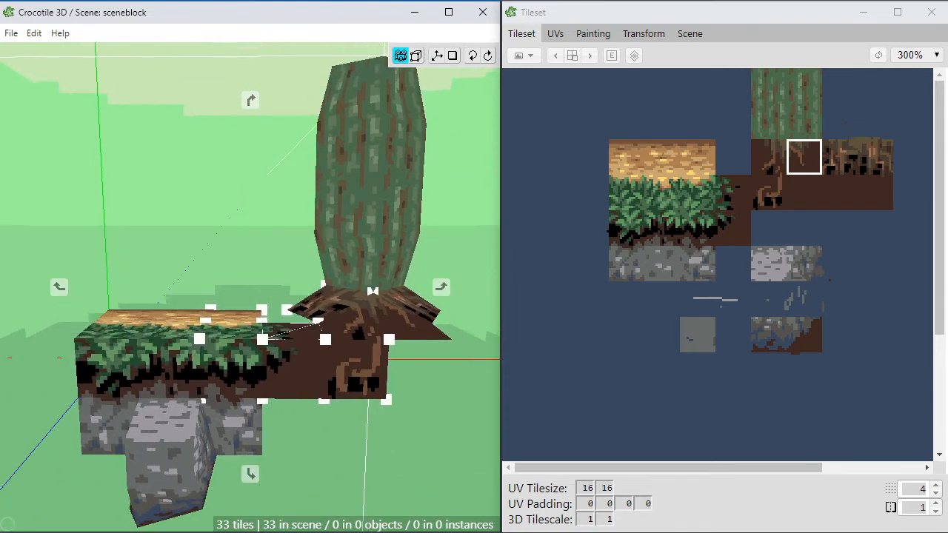
right_drag(295, 331, 234, 386)
drag(236, 377, 223, 331)
key(space)
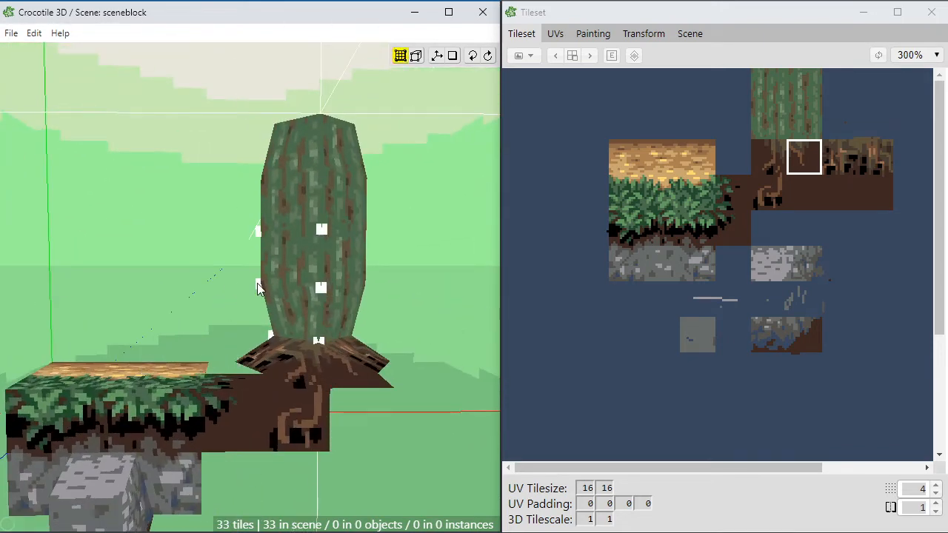
key(space)
right_drag(222, 302, 255, 308)
mouse_move(212, 293)
mouse_down()
mouse_move(204, 311)
mouse_move(211, 294)
mouse_up()
scroll(213, 292, up, 1)
right_drag(213, 292, 200, 340)
mouse_move(200, 341)
mouse_down()
mouse_move(208, 385)
mouse_move(263, 204)
mouse_up()
key(space)
key(Tab)
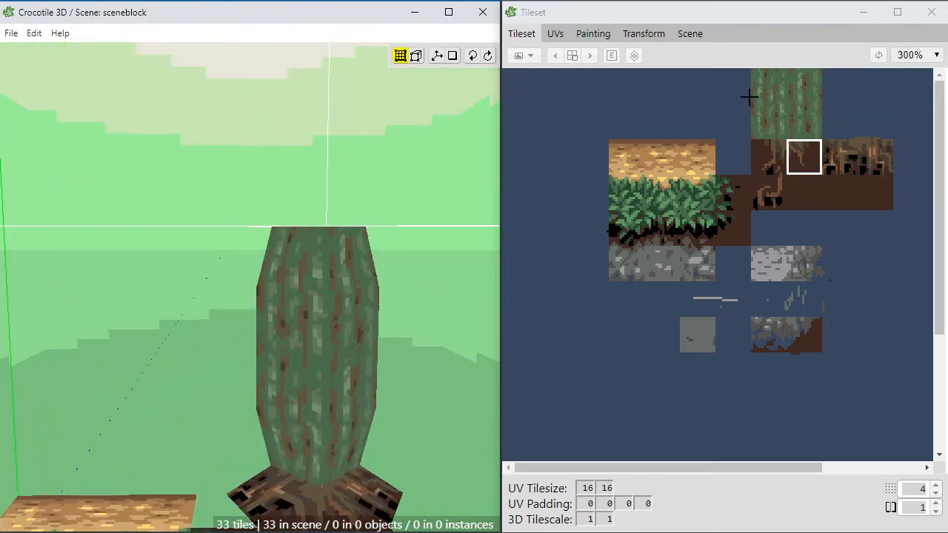
Step: Save the scene with the whole trunk and grass block in view
scroll(170, 317, down, 1)
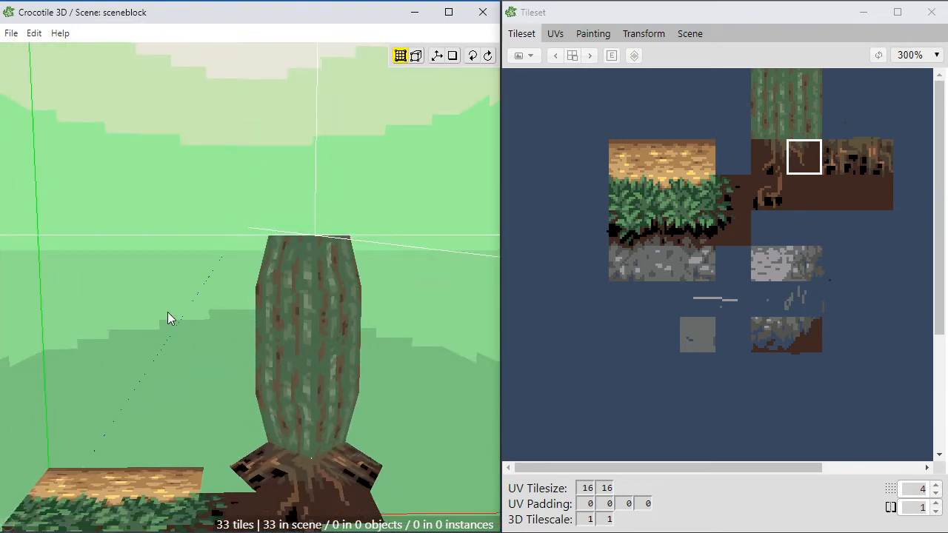
key(space)
right_drag(115, 422, 133, 320)
key(c)
key(ctrl+s)
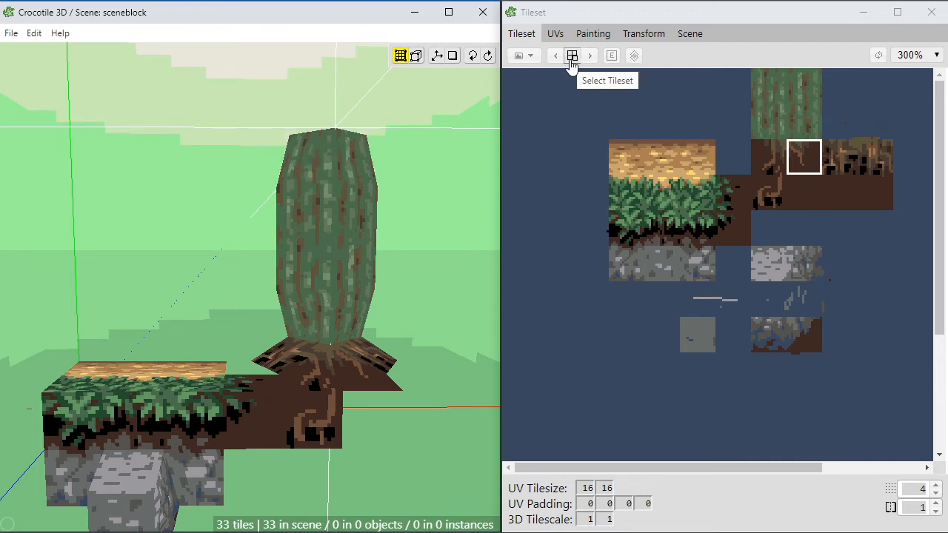
Step: Set the tileset resize anchor to bottom centre and close the resize settings without applying a new size
click(529, 61)
click(529, 61)
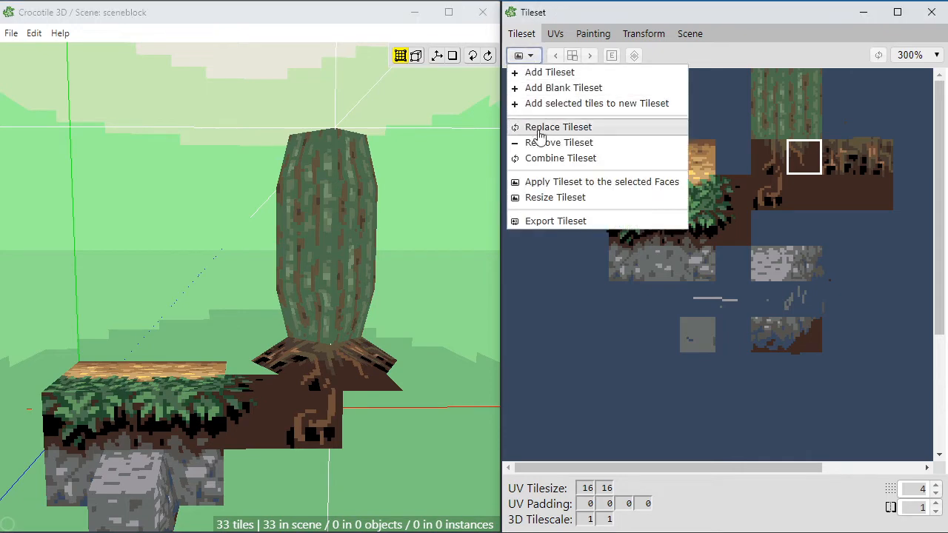
click(547, 197)
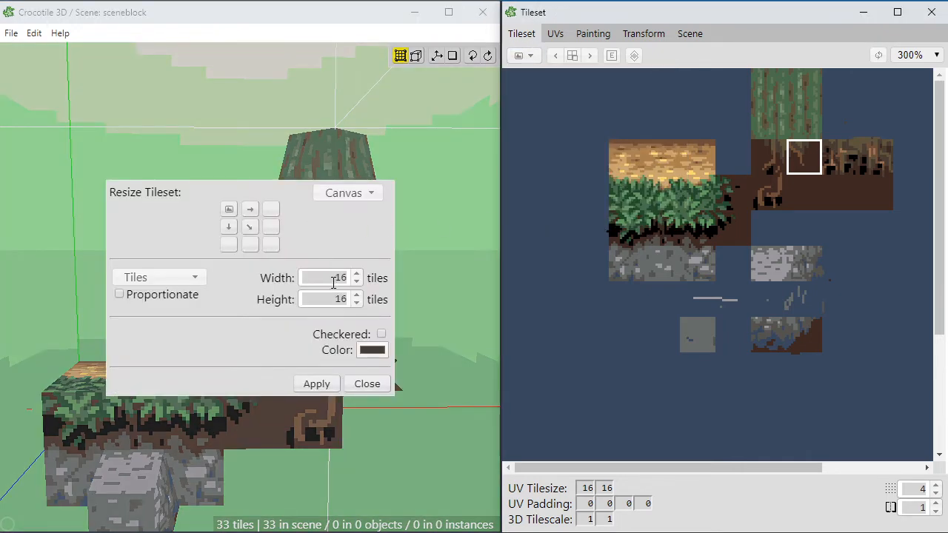
click(250, 245)
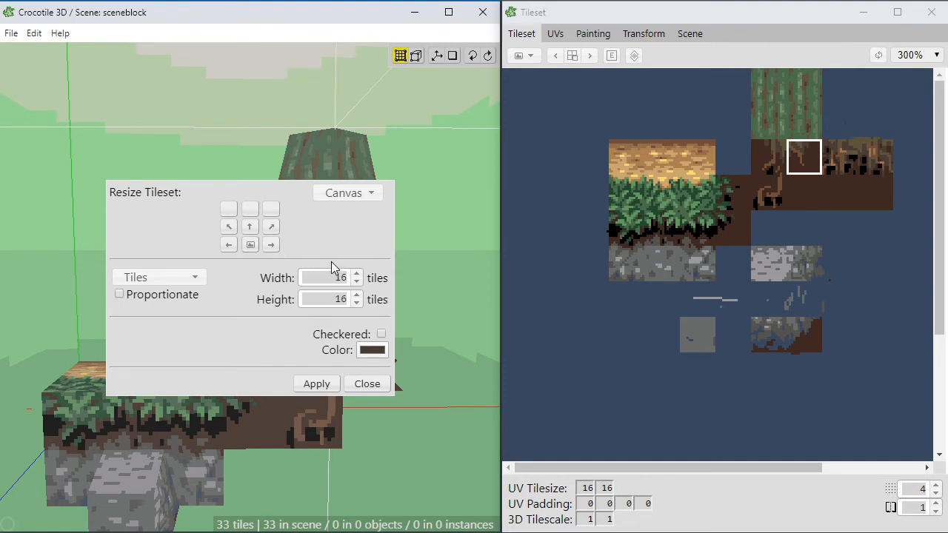
click(365, 385)
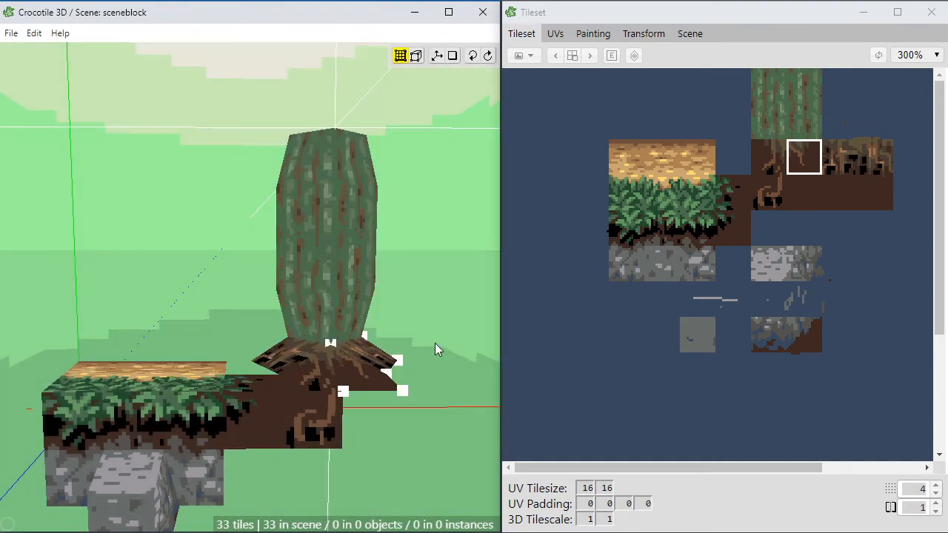
Step: Sample the blue background (RGB 57, 72, 94) from an empty tileset tile as the current paint colour
click(577, 263)
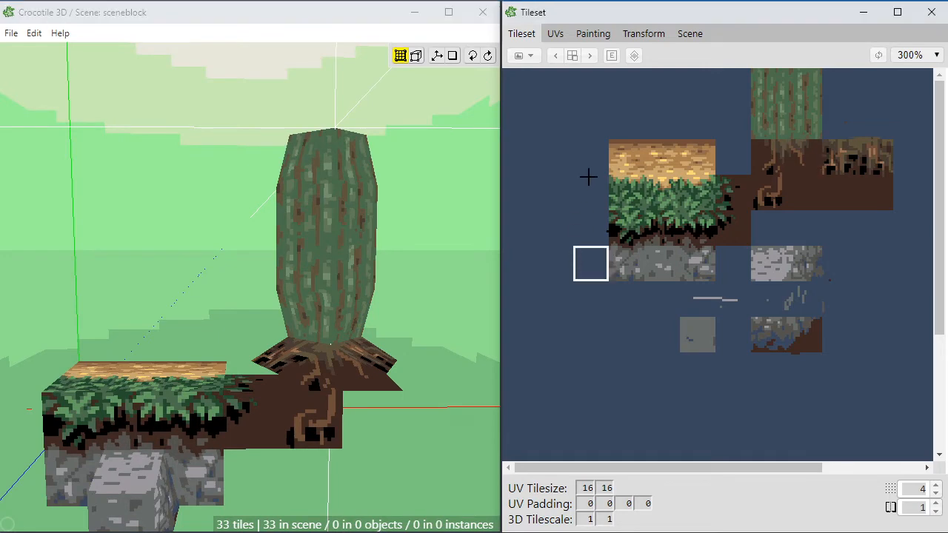
click(593, 34)
alt+click(551, 121)
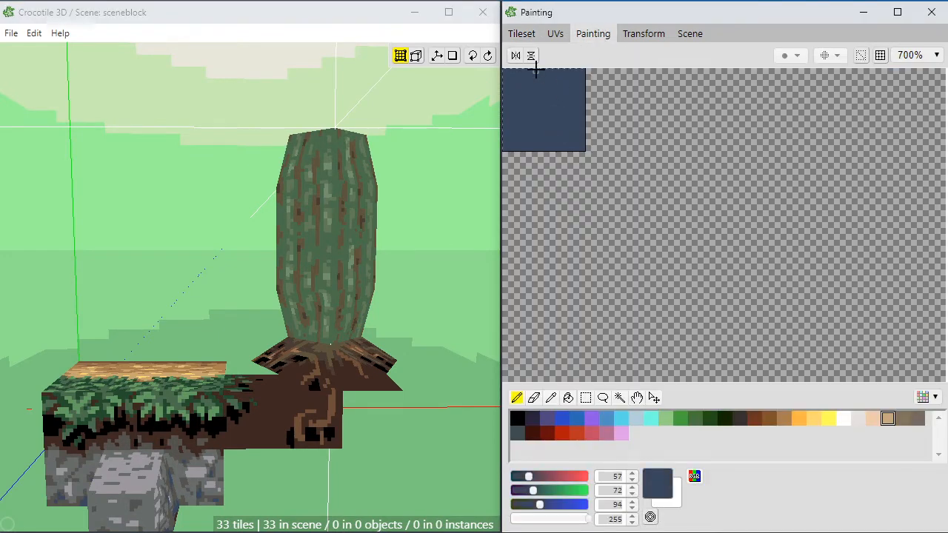
Step: Resize the tileset canvas to a height of 24 tiles, extending it upward with the sampled blue as fill
click(521, 33)
click(525, 56)
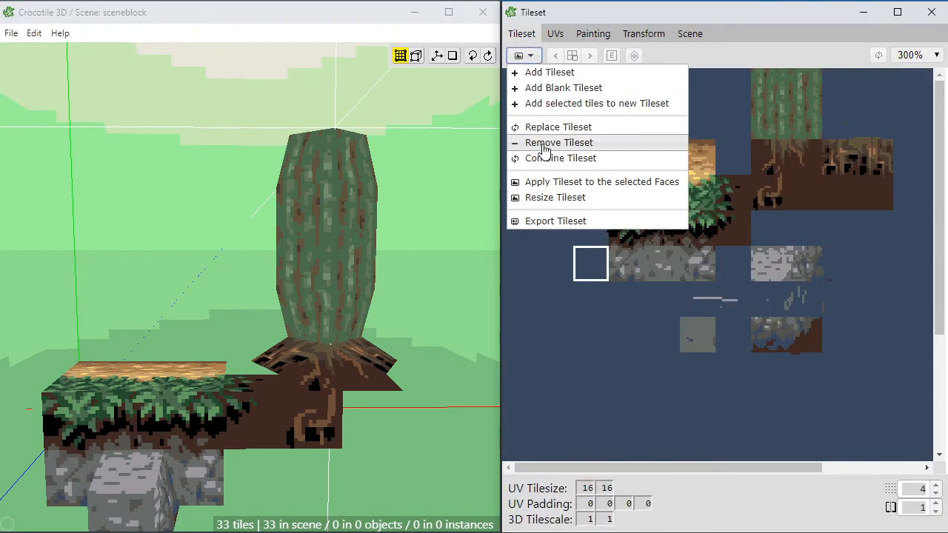
click(540, 195)
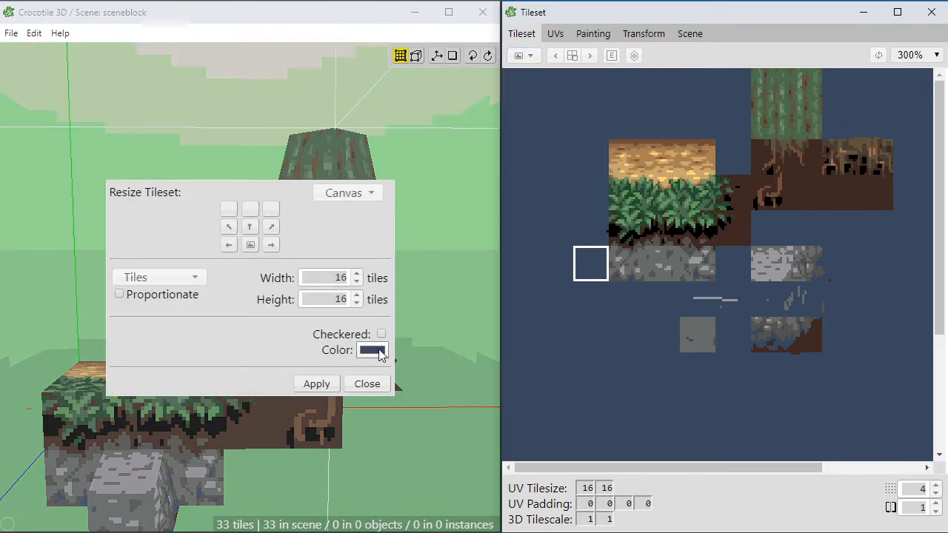
click(356, 295)
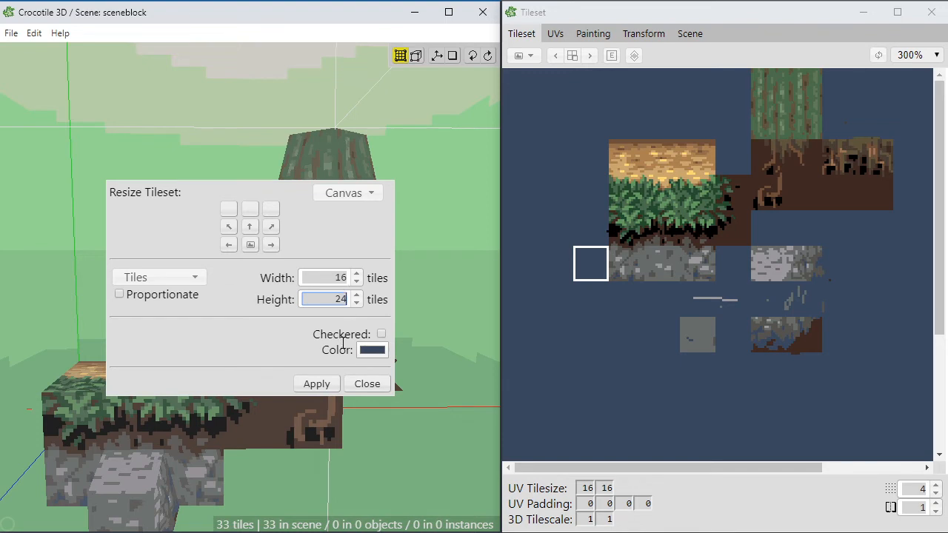
click(319, 385)
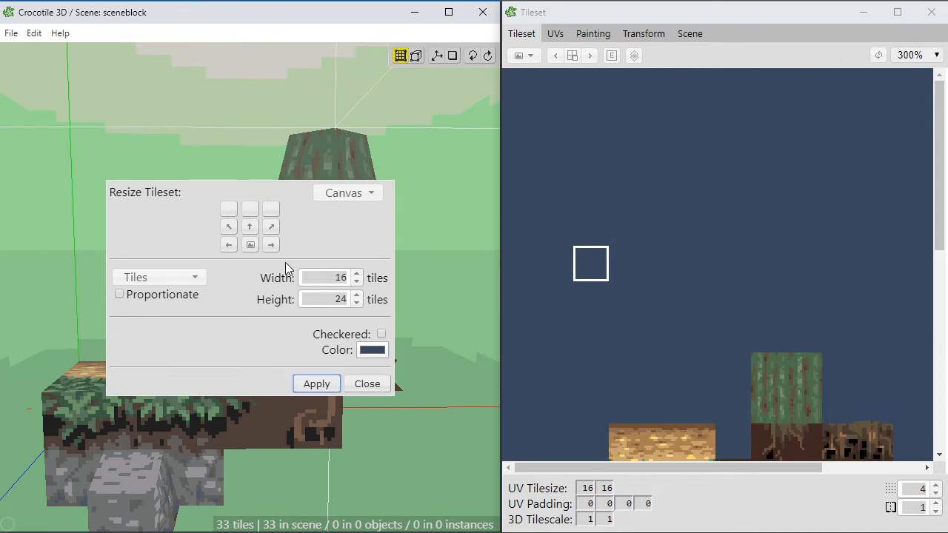
scroll(685, 254, down, 4)
scroll(685, 254, up, 3)
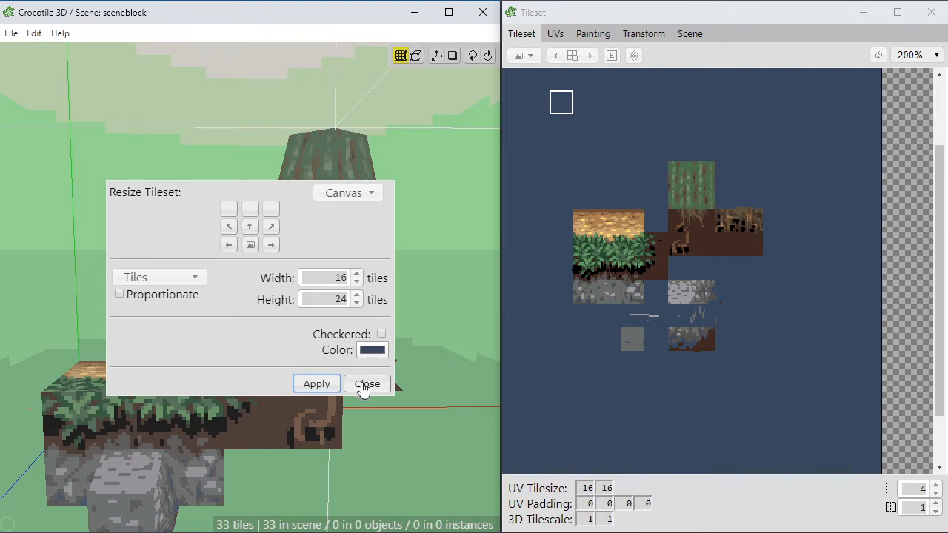
Step: Resize the tileset canvas to a height of 32 tiles from a top centre anchor, extending it downward, and close the resize settings
click(357, 295)
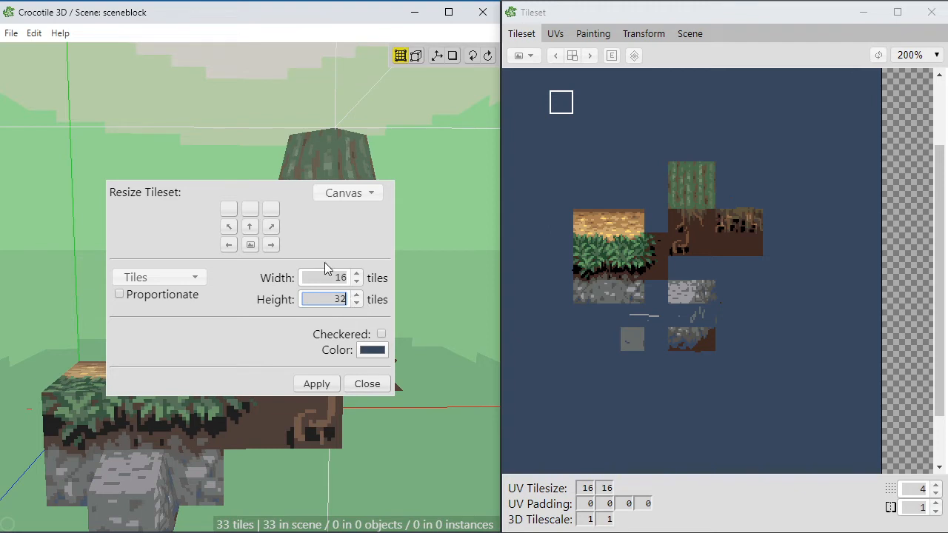
click(249, 226)
click(328, 387)
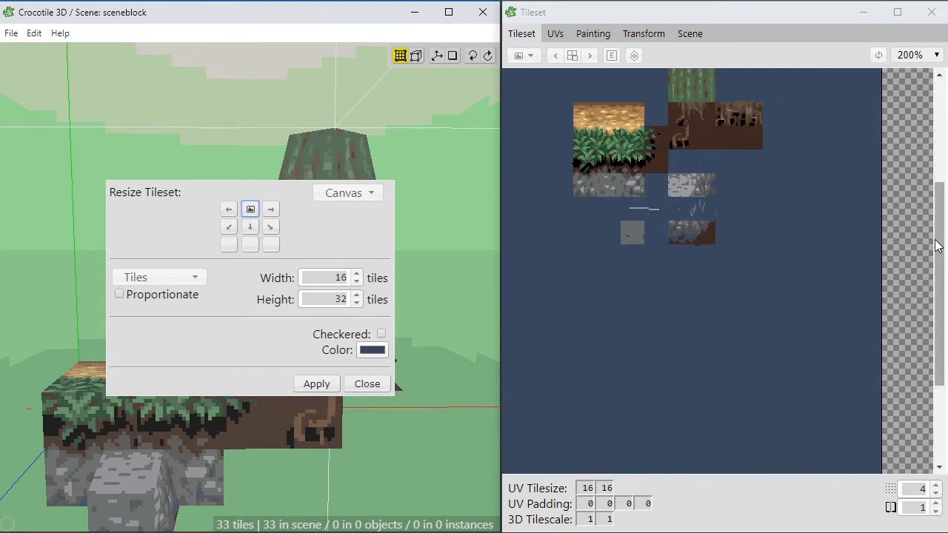
scroll(725, 190, up, 3)
click(366, 383)
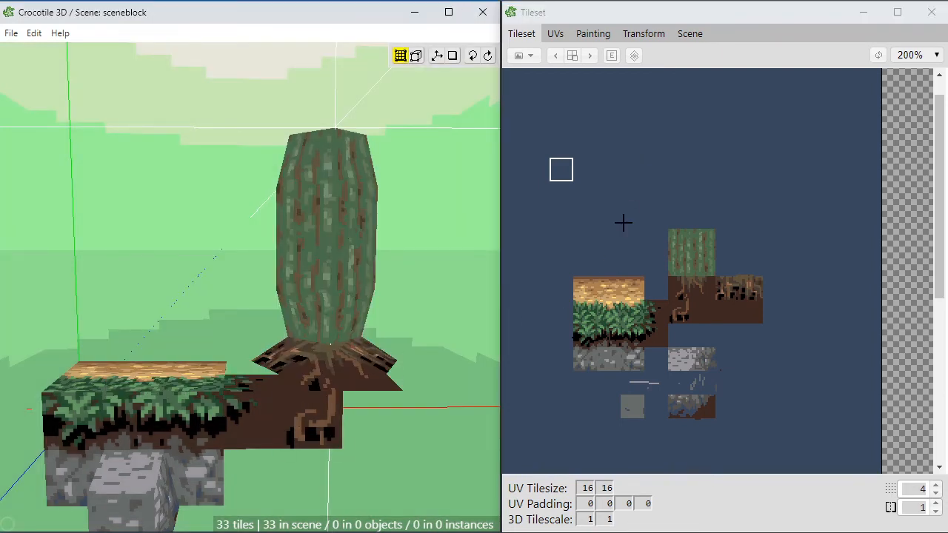
scroll(611, 248, up, 4)
drag(593, 182, 684, 229)
middle_drag(684, 230, 775, 331)
scroll(700, 203, down, 5)
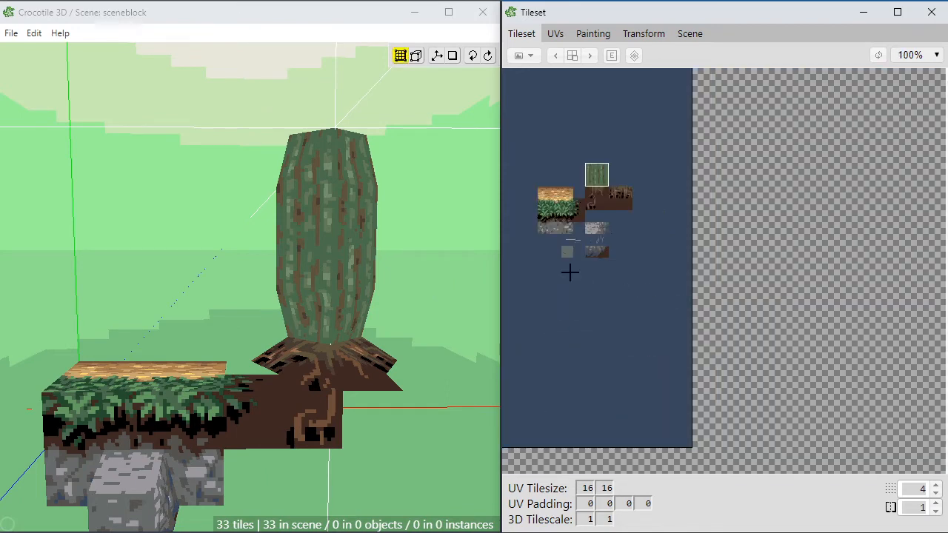
scroll(576, 212, up, 3)
key(space)
drag(614, 141, 759, 427)
drag(760, 219, 685, 333)
key(space)
drag(676, 213, 724, 267)
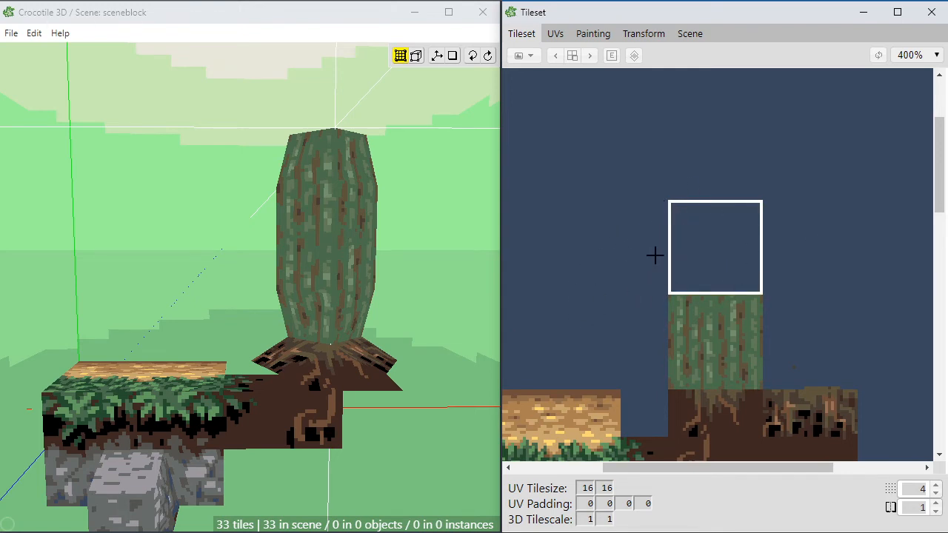
scroll(663, 240, up, 1)
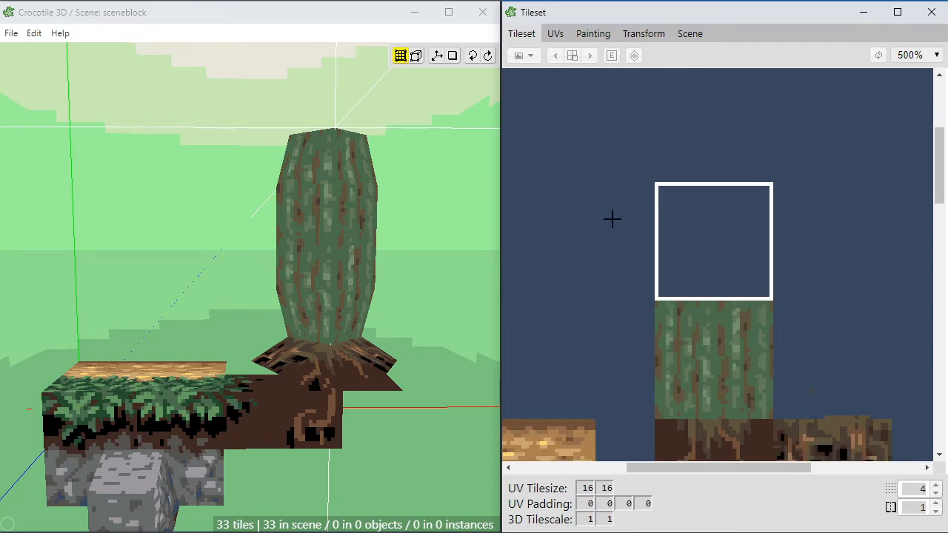
Step: Select a six-by-six tile block of the tileset around the green bark texture and open it for painting
click(565, 148)
drag(560, 140, 850, 444)
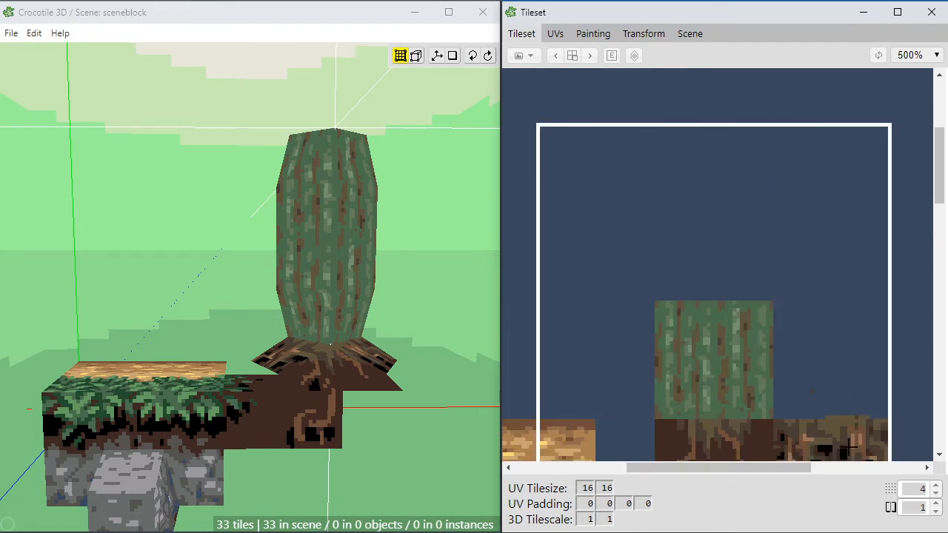
scroll(656, 218, down, 1)
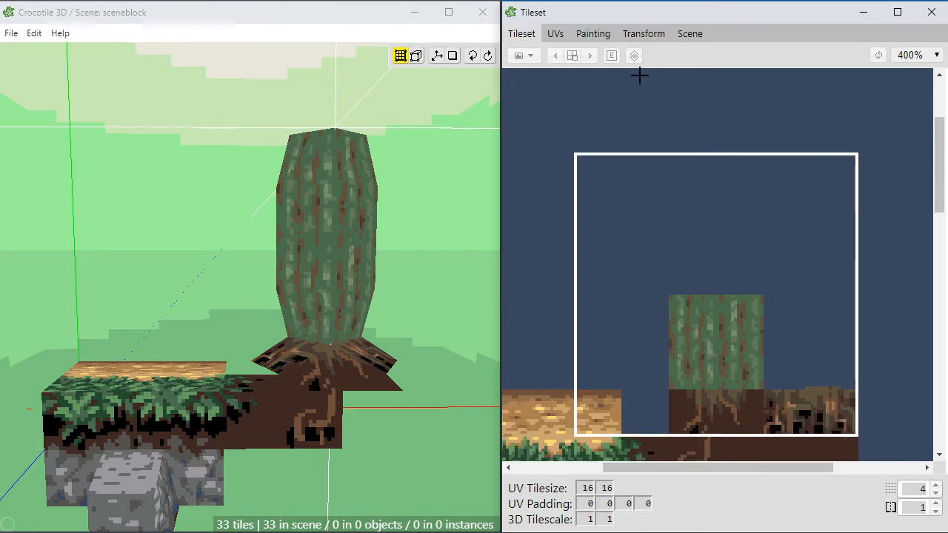
click(633, 34)
click(597, 34)
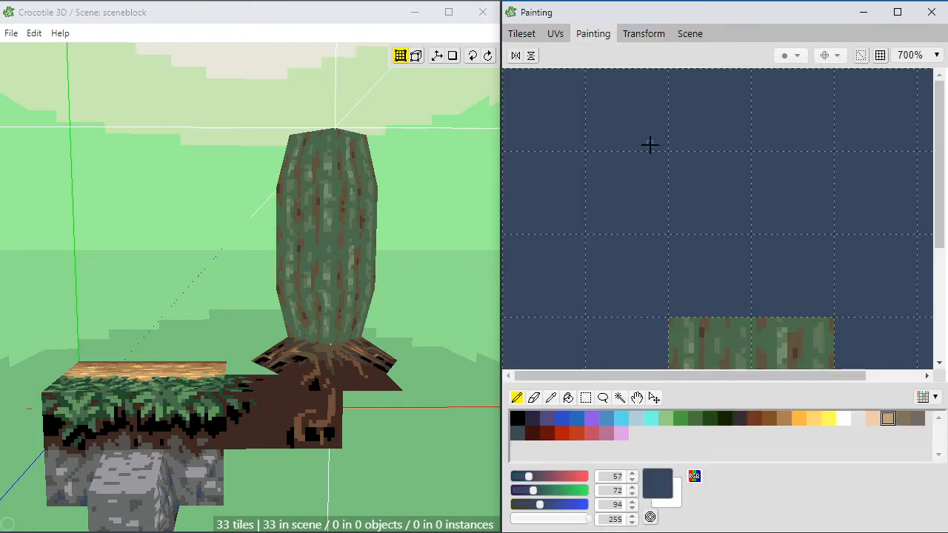
Step: Select the two-by-one tile strip directly above the bark texture and fill it with the bark's dark green (RGB 75, 109, 77)
key(space)
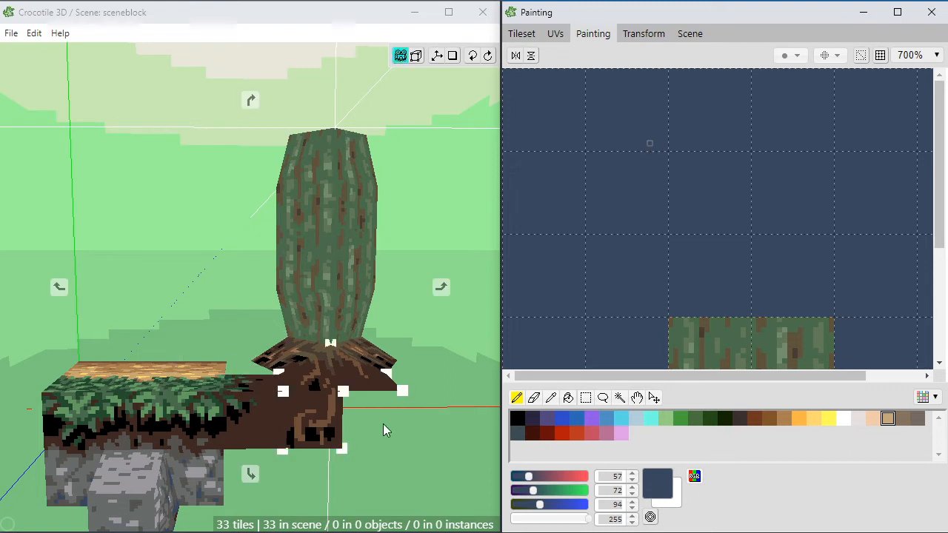
drag(656, 278, 627, 146)
drag(675, 187, 660, 223)
key(space)
key(m)
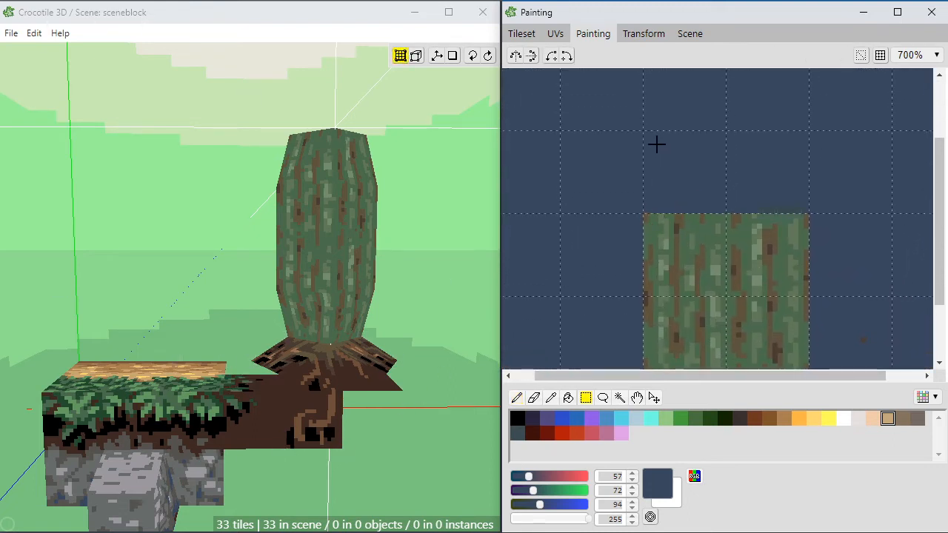
drag(656, 144, 787, 214)
key(g)
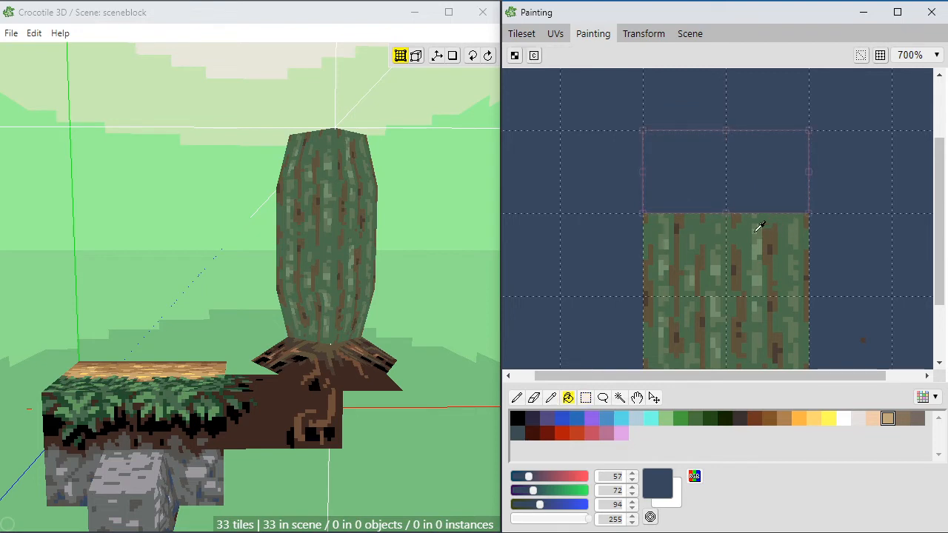
alt+click(757, 231)
click(736, 185)
Step: Refill the selected strip with the lighter bark green (RGB 98, 121, 88) sampled from the texture
key(b)
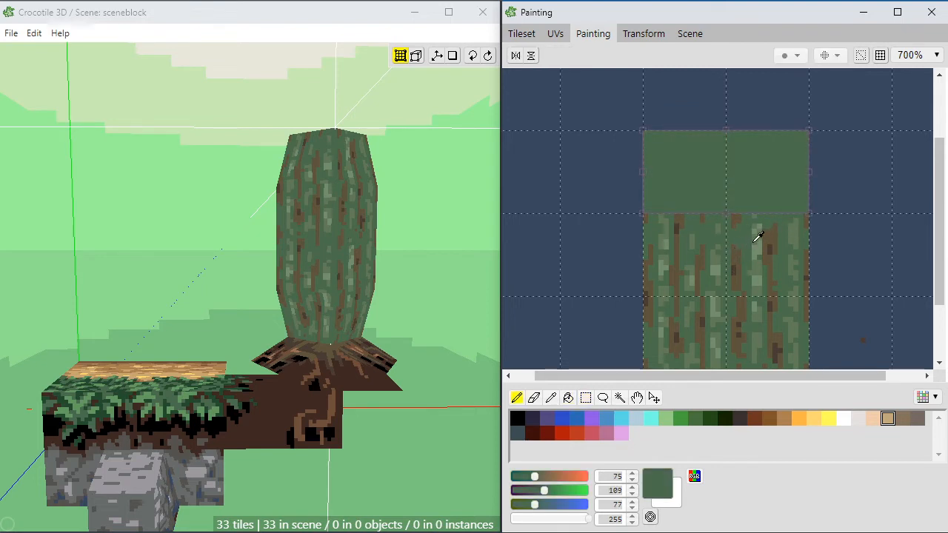
alt+click(761, 260)
key(g)
click(727, 198)
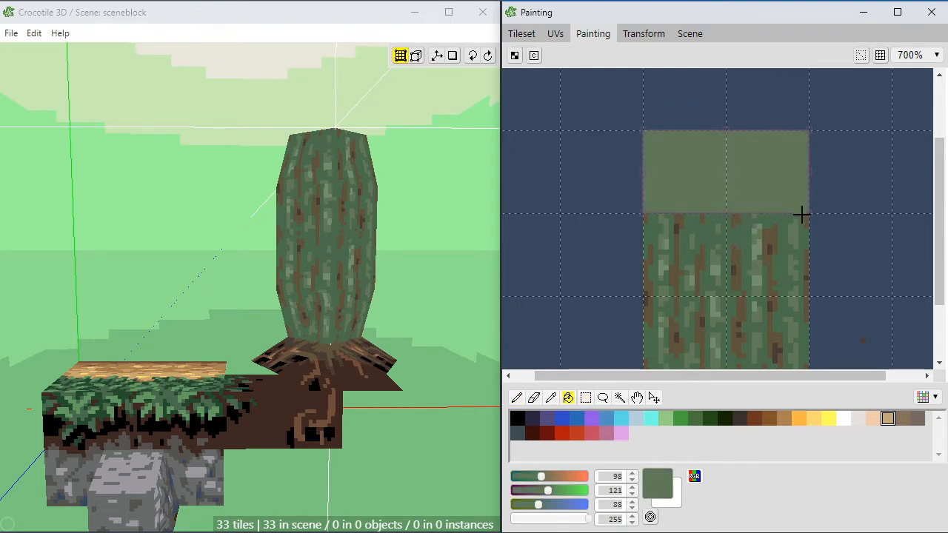
Step: Paint uneven vertical spikes in dark green (RGB 75, 109, 77) along the lower edge of the light green strip
key(b)
alt+click(723, 250)
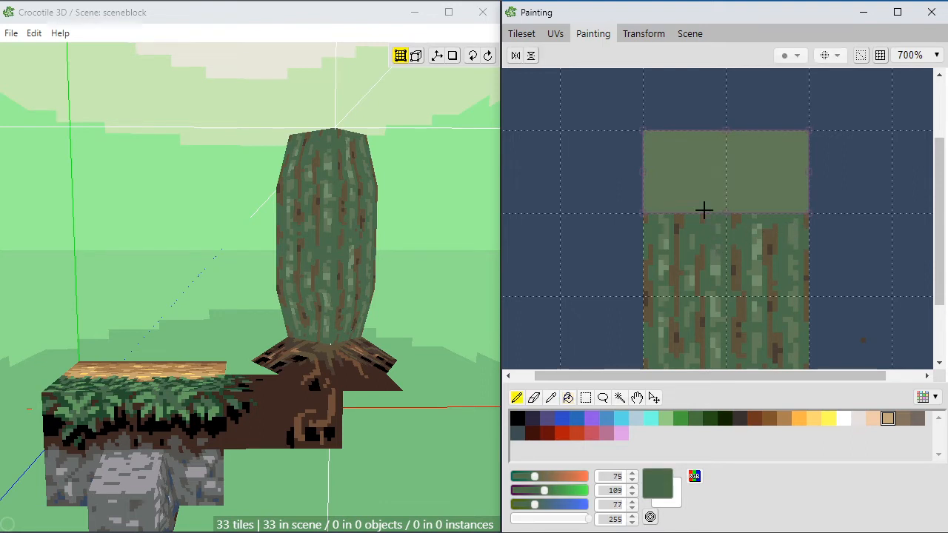
mouse_move(703, 198)
mouse_down()
mouse_move(689, 211)
mouse_move(647, 191)
mouse_up()
alt+click(649, 193)
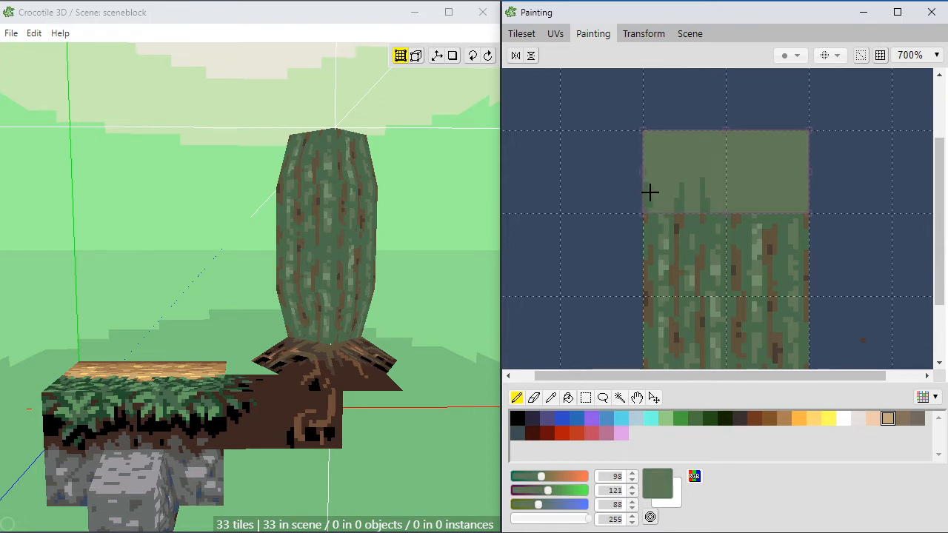
alt+click(652, 201)
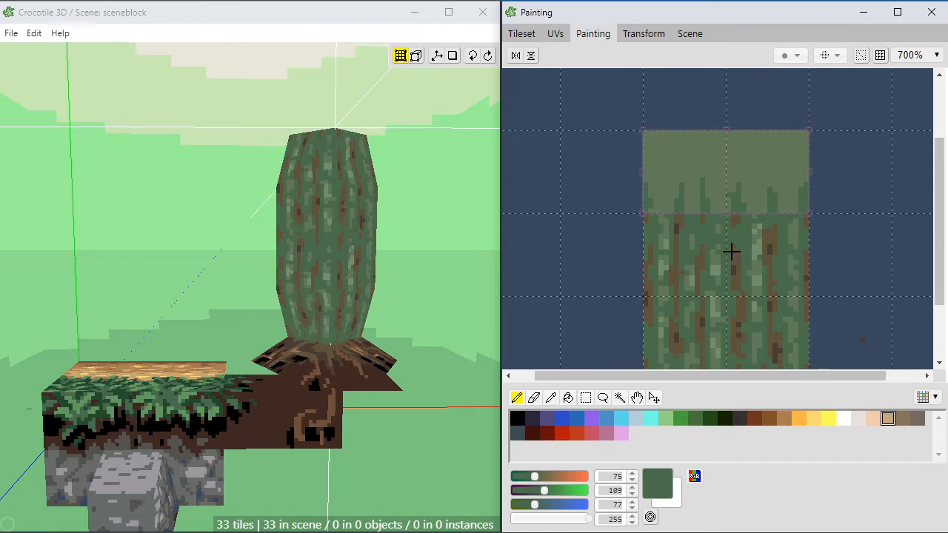
Step: Texture one upper face of the trunk with the left tile of the new strip, turned so its dark spikes rise from the lower edge
click(522, 33)
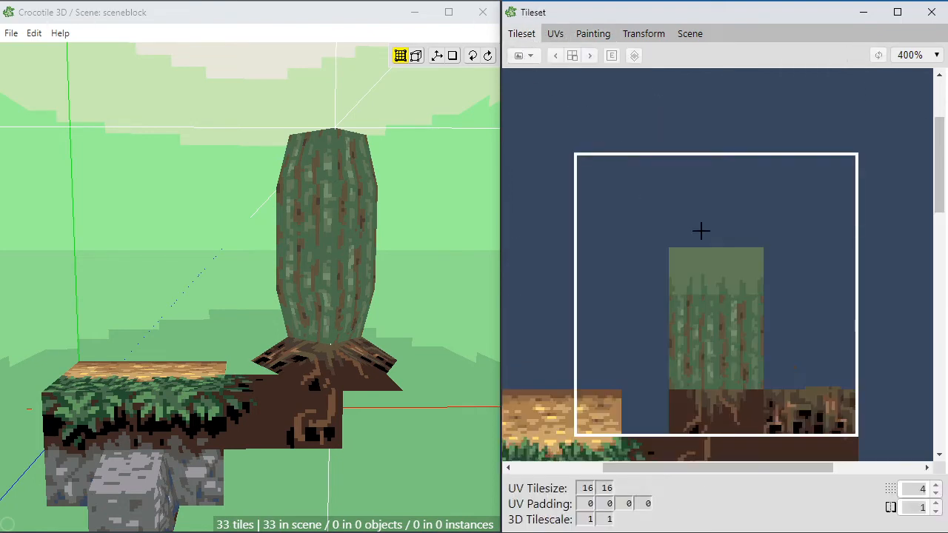
click(699, 277)
scroll(352, 158, up, 5)
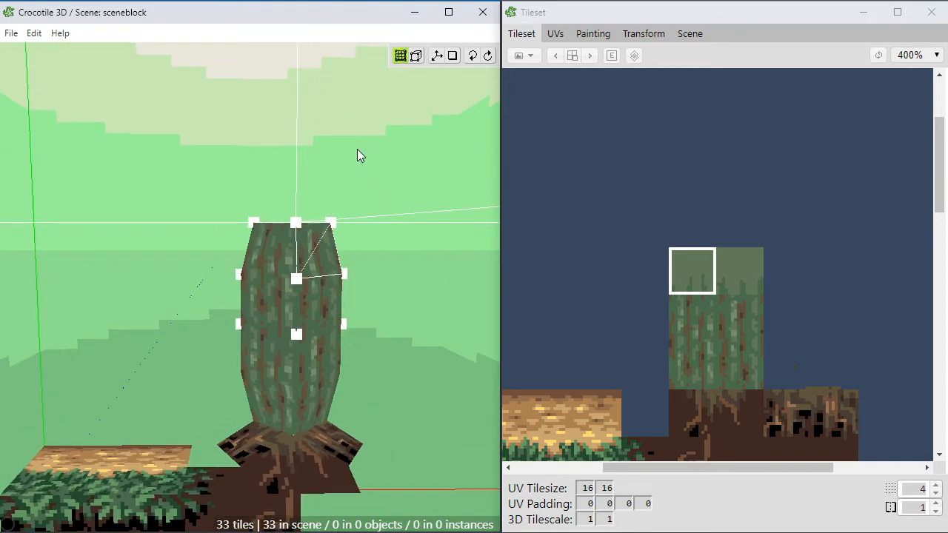
scroll(354, 152, up, 2)
key(v)
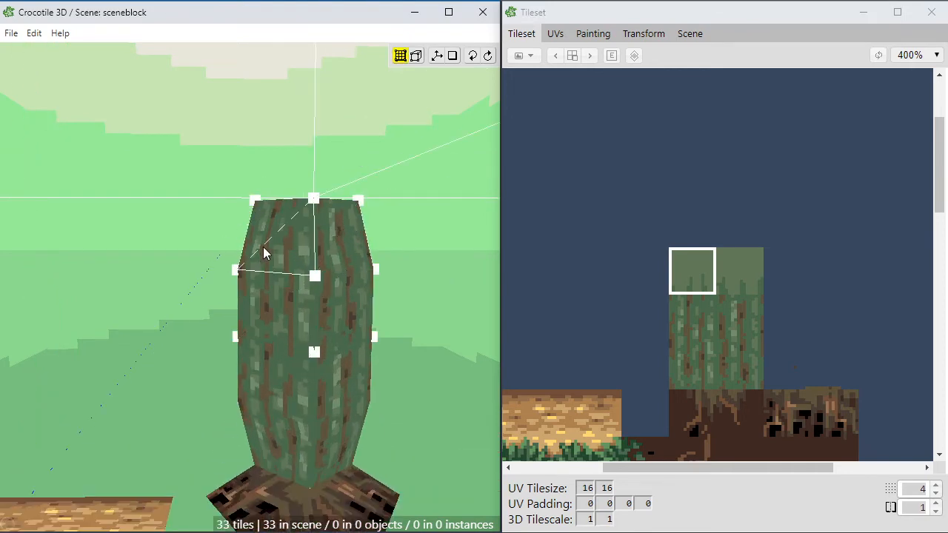
key(space)
drag(236, 249, 203, 263)
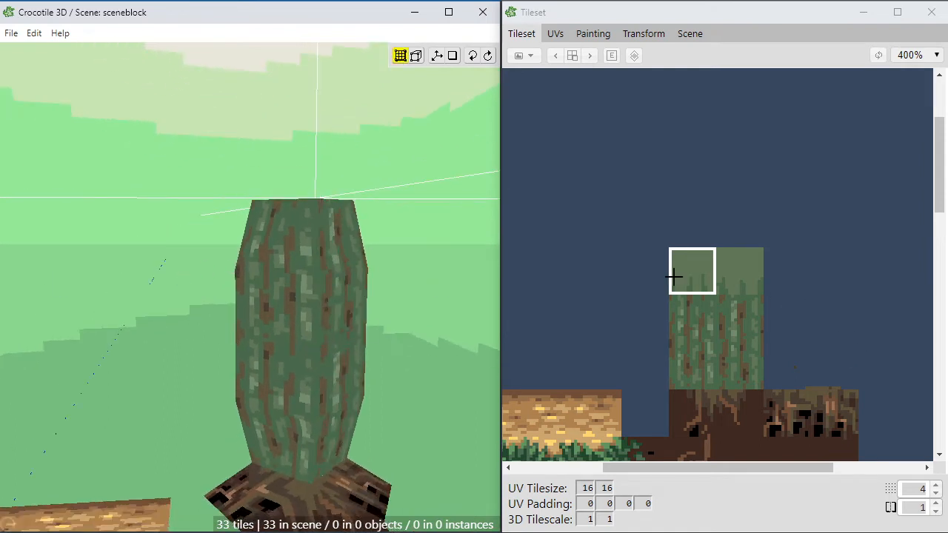
click(243, 233)
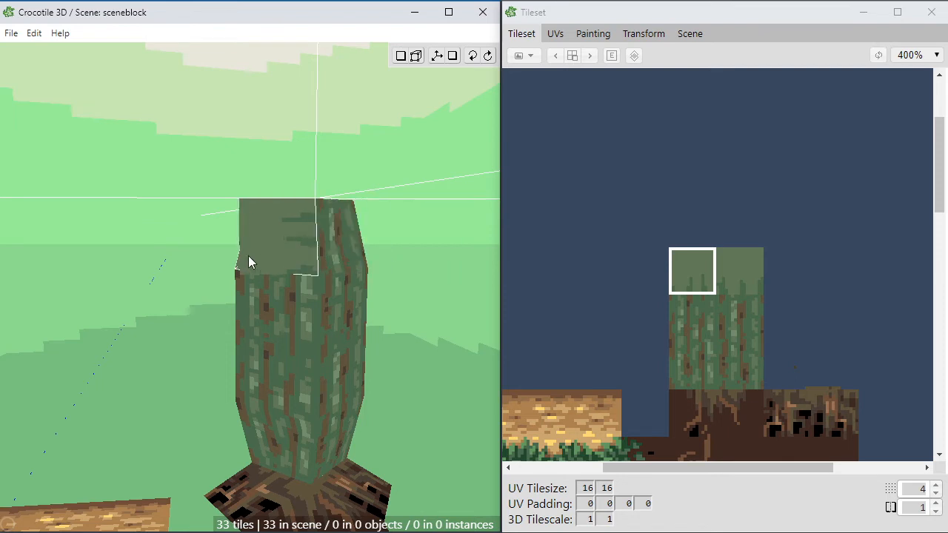
scroll(150, 217, up, 1)
key(space)
middle_drag(139, 268, 159, 268)
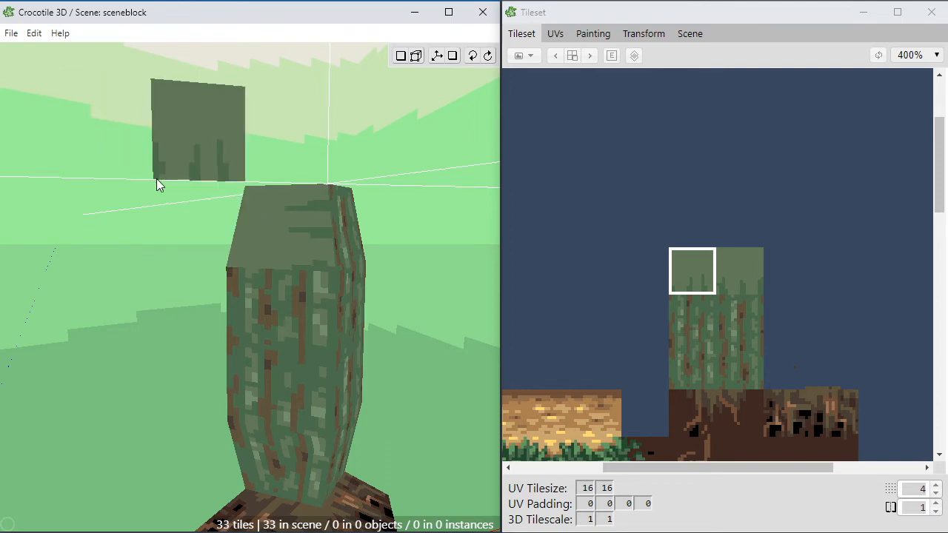
click(269, 226)
Step: Texture the neighbouring upper trunk faces with the right tile of the light green strip, spikes rising from the lower edge
key(space)
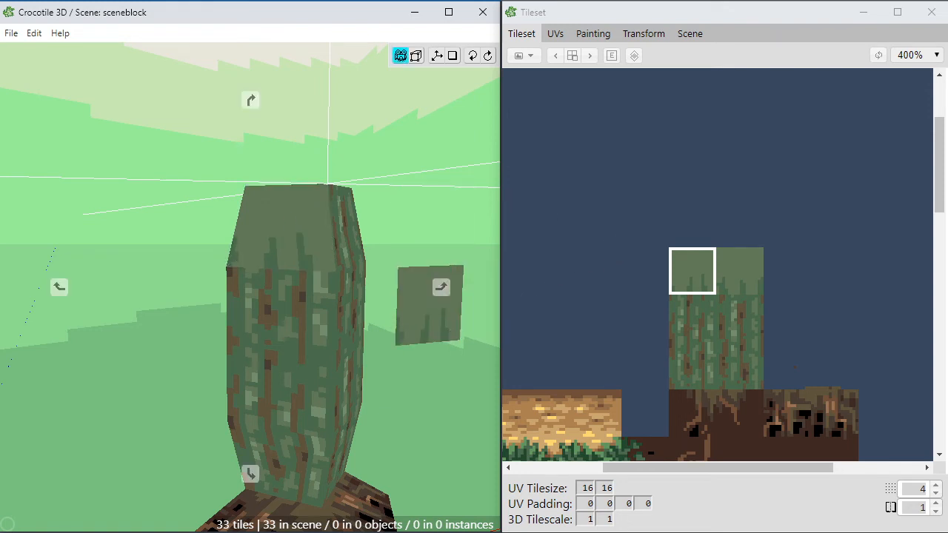
drag(429, 305, 363, 302)
mouse_move(449, 330)
mouse_down()
mouse_move(392, 324)
mouse_move(453, 335)
mouse_move(442, 335)
mouse_up()
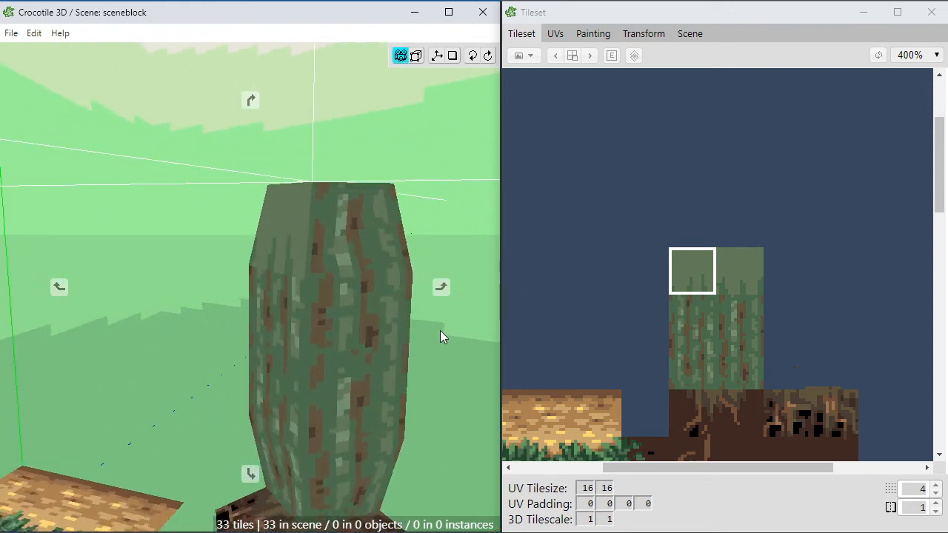
key(space)
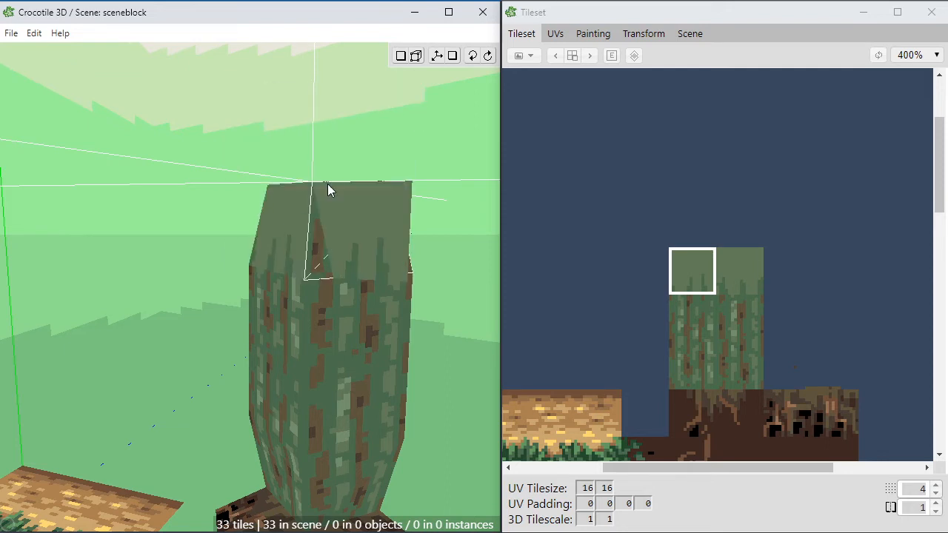
click(759, 257)
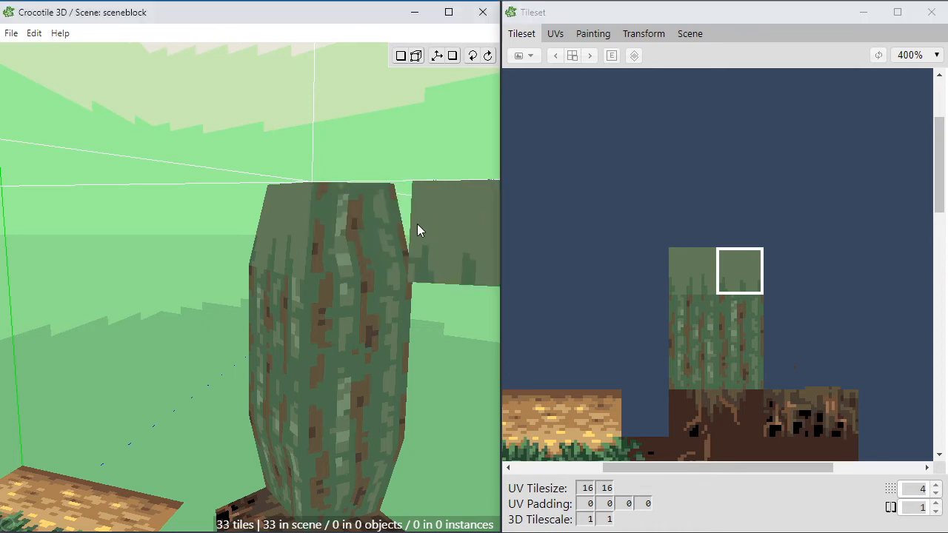
key(space)
drag(141, 198, 146, 224)
right_drag(146, 224, 146, 216)
scroll(146, 216, down, 3)
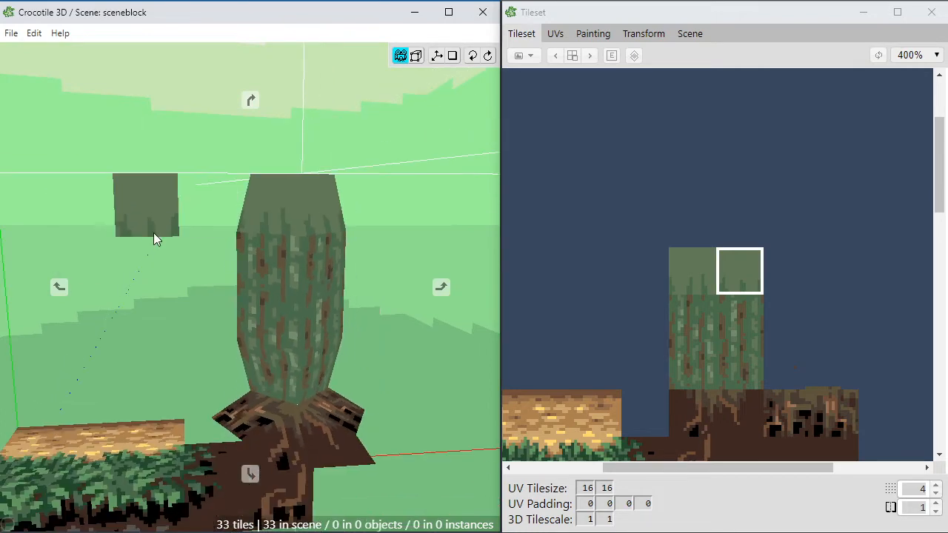
drag(153, 239, 102, 316)
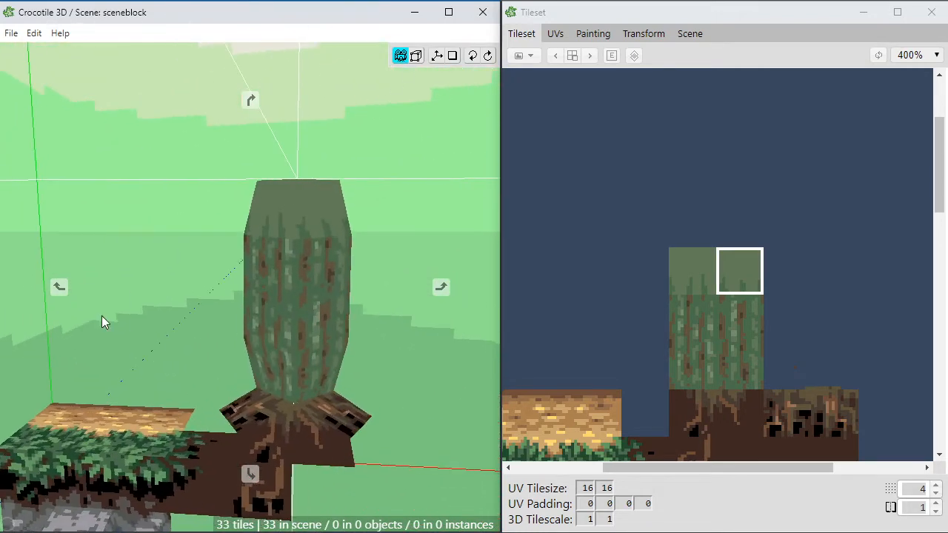
Step: Select a four-by-five tile block of the tileset framing the extended bark texture and open it for painting
scroll(104, 314, up, 3)
middle_drag(138, 295, 113, 353)
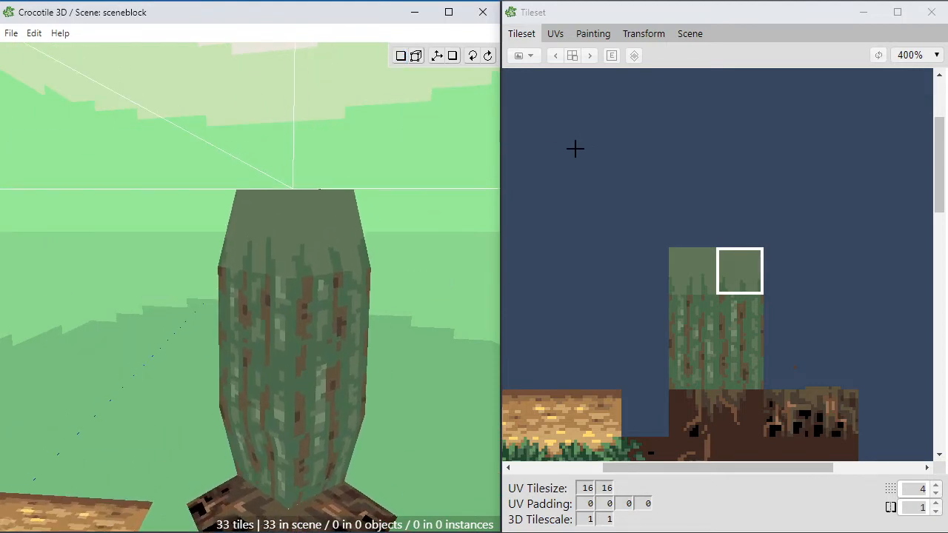
middle_drag(370, 211, 359, 292)
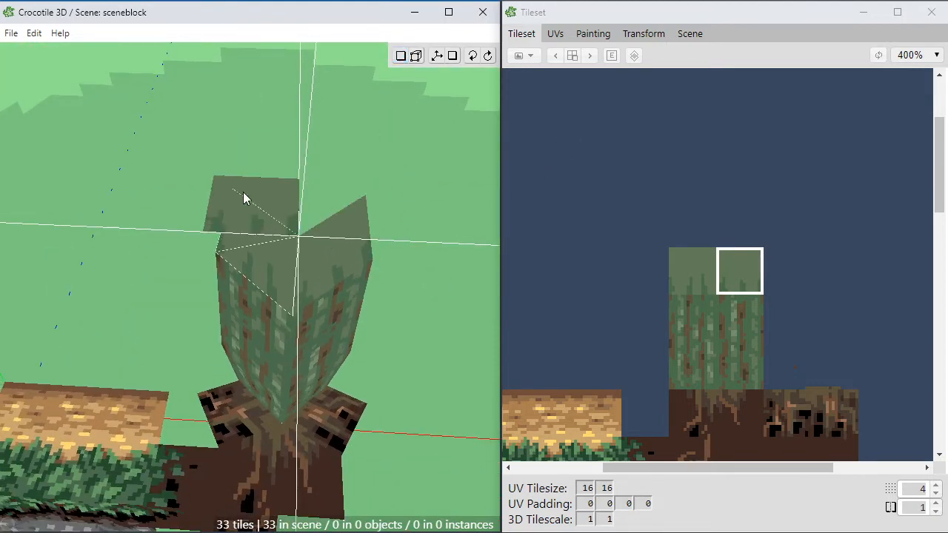
click(686, 233)
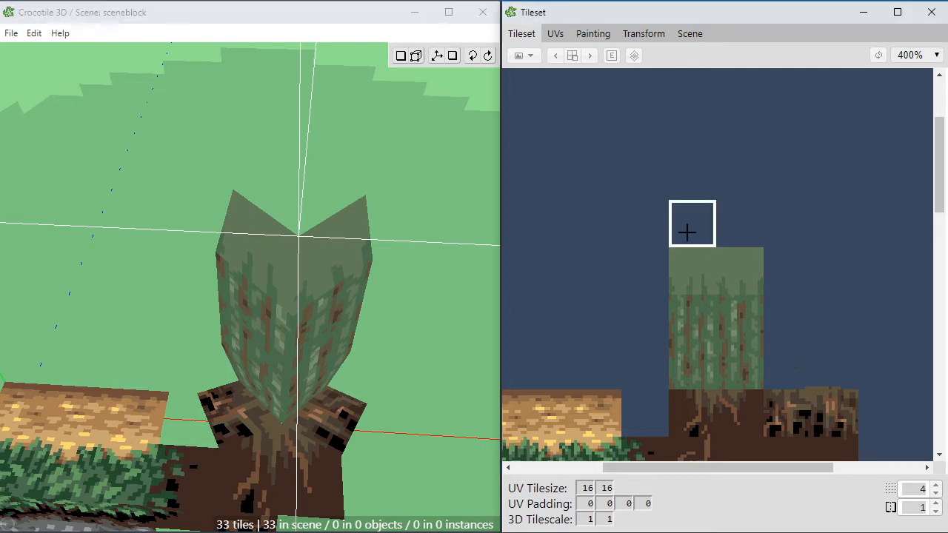
drag(630, 190, 794, 346)
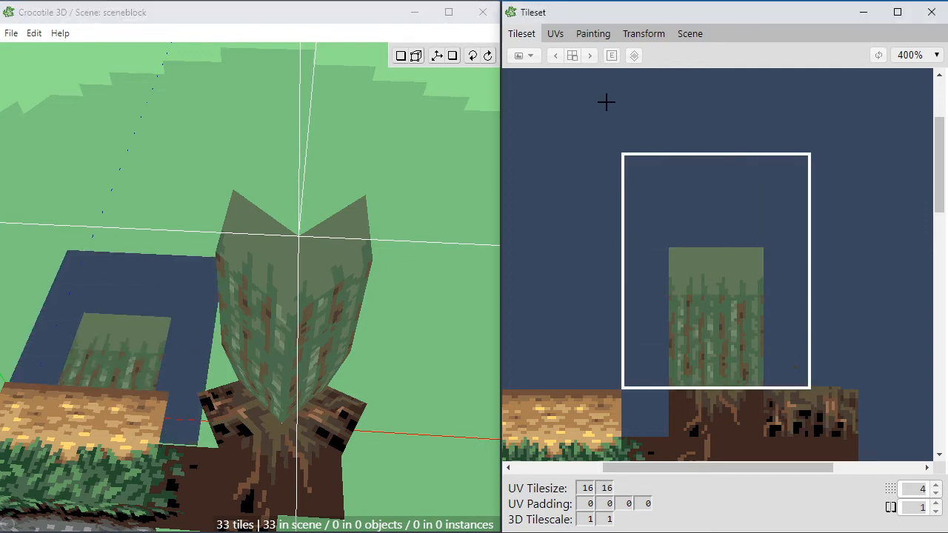
click(593, 33)
Step: Select the two-by-one tile strip above the light green strip and fill it with the same green (RGB 98, 121, 88)
middle_drag(630, 158, 693, 279)
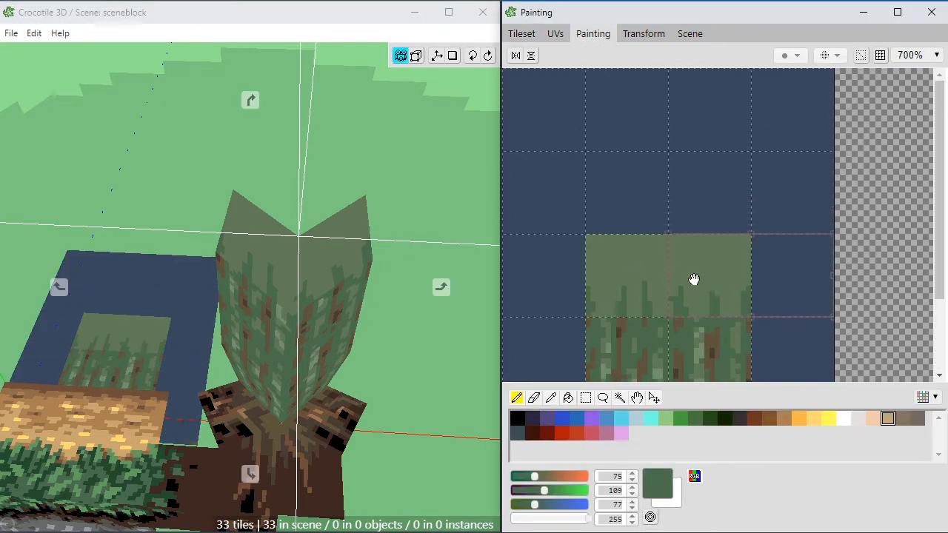
key(m)
drag(590, 155, 737, 233)
key(g)
alt+click(642, 255)
click(642, 221)
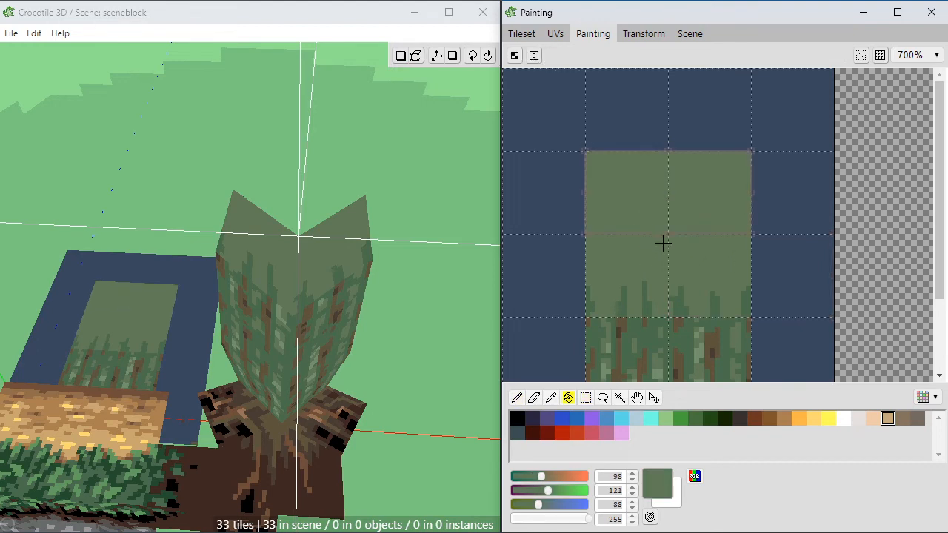
Step: Paint a ragged light green patch (RGB 115, 144, 109) on the left tile of the new plain green strip
key(b)
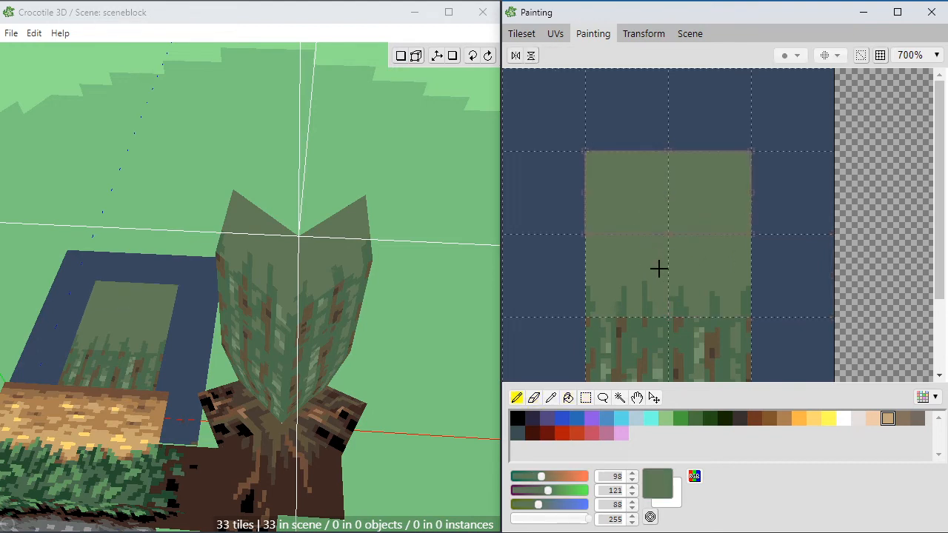
alt+click(663, 369)
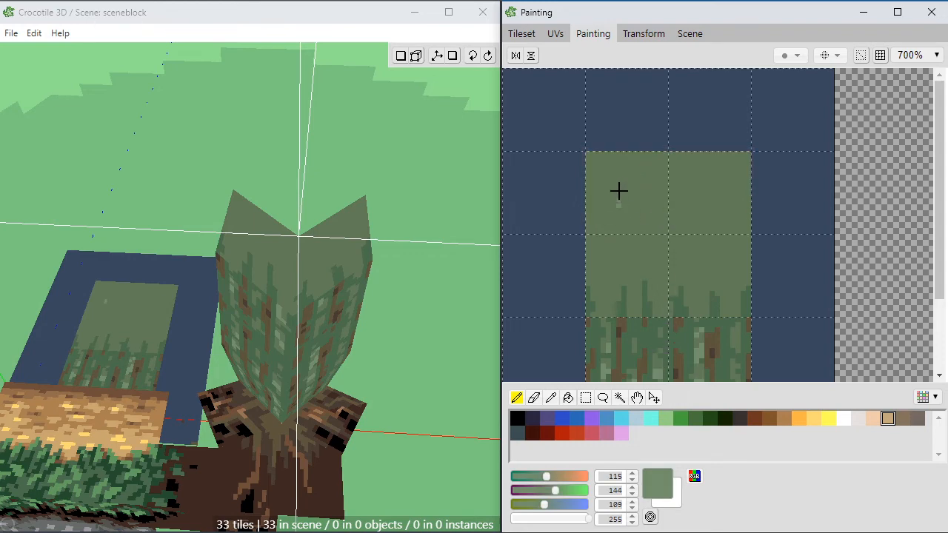
mouse_move(618, 192)
mouse_down()
mouse_move(647, 195)
mouse_move(637, 163)
mouse_move(635, 185)
mouse_move(610, 165)
mouse_move(622, 154)
mouse_move(619, 173)
mouse_up()
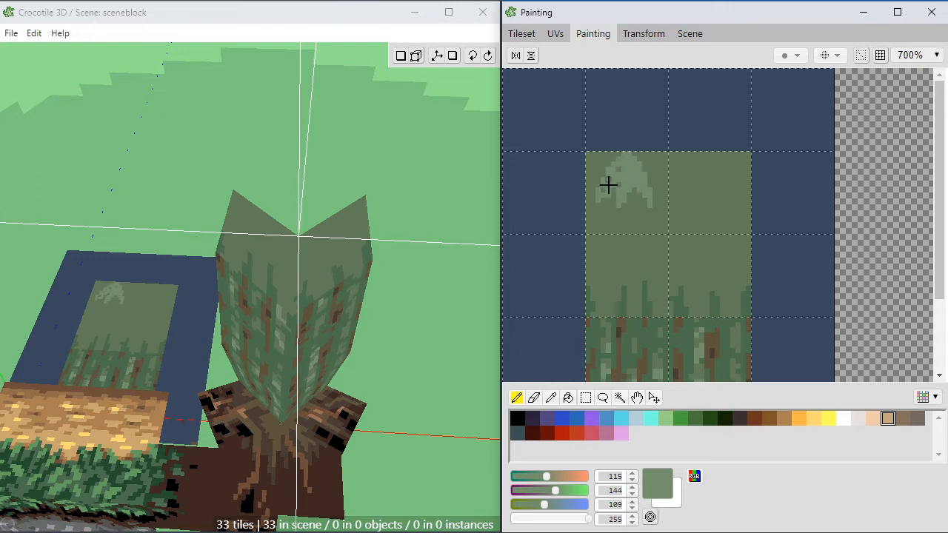
Step: Place the tile with the light green patch flat at the trunk's top front corner and get it ready for vertex editing
click(528, 36)
click(684, 224)
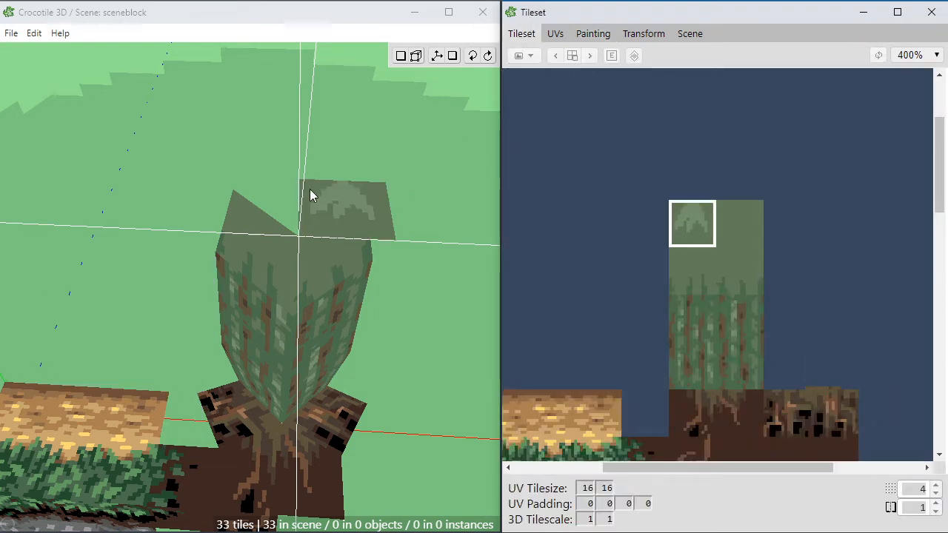
click(346, 192)
key(space)
click(322, 194)
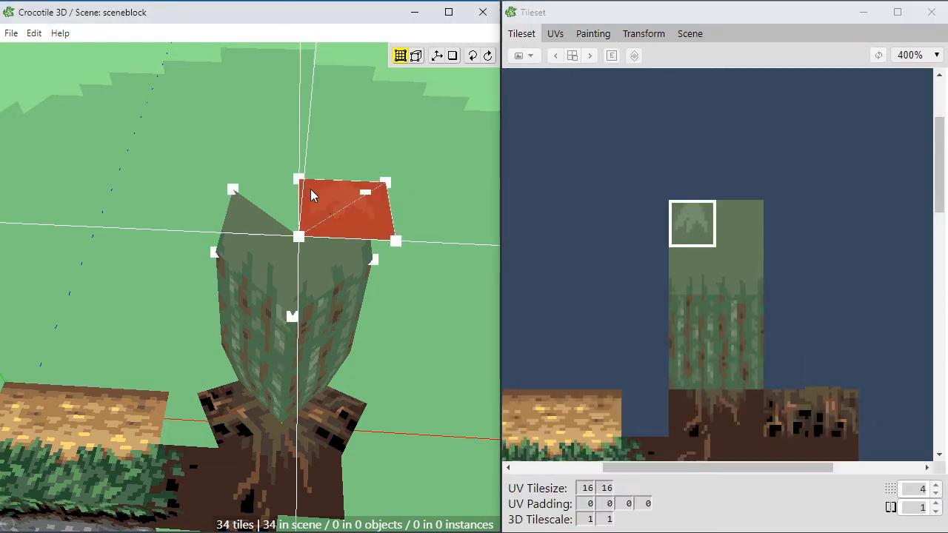
Step: Move the new top tile's far left corner vertex onto the trunk's upper left corner
key(space)
key(space)
click(299, 176)
key(c)
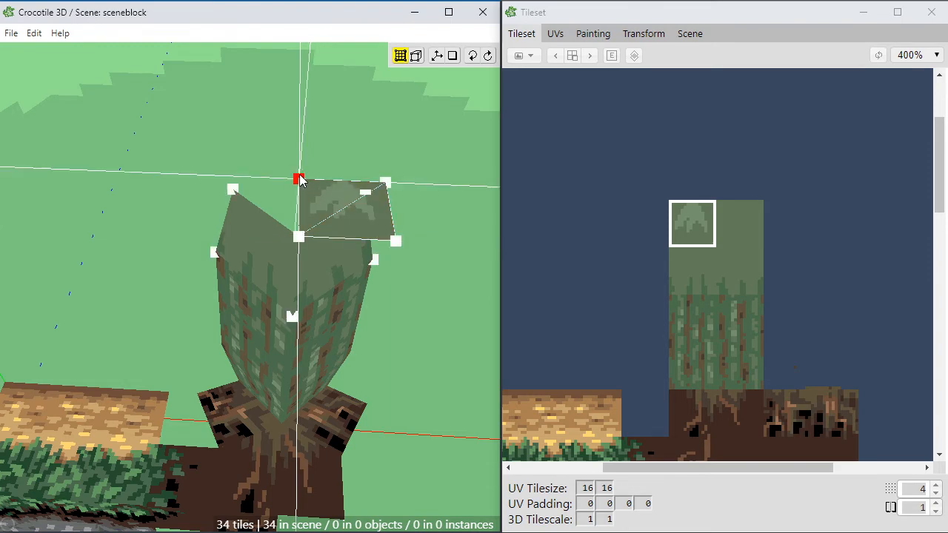
key(a)
key(a)
key(a)
middle_drag(284, 244, 304, 215)
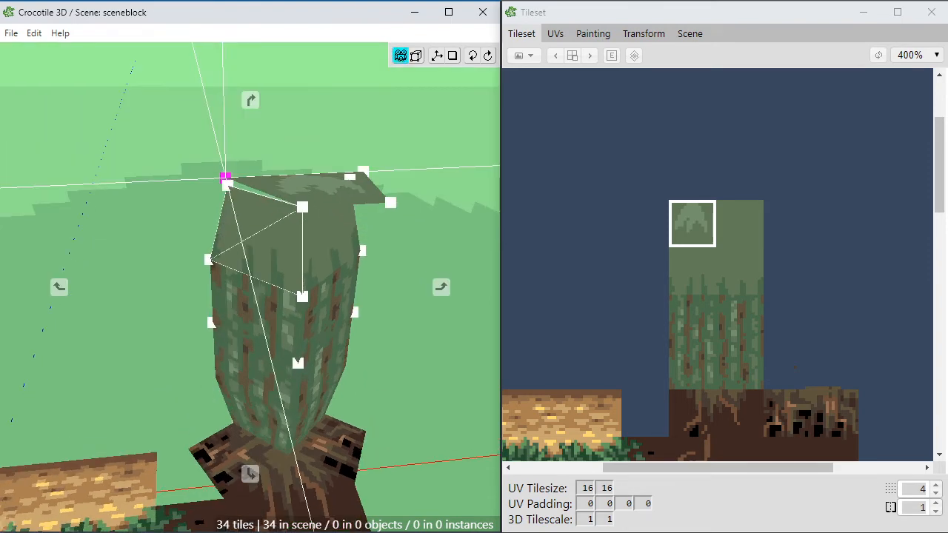
key(s)
Step: Move the top tile's far right corner vertex behind the trunk's centre so it forms the rear point of the cap
key(space)
key(space)
click(363, 173)
key(c)
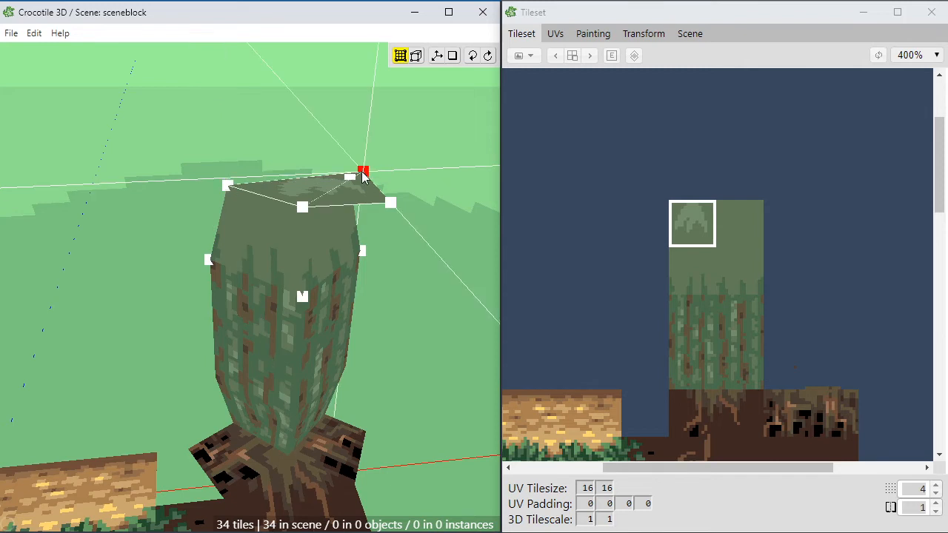
key(a)
key(a)
key(w)
key(w)
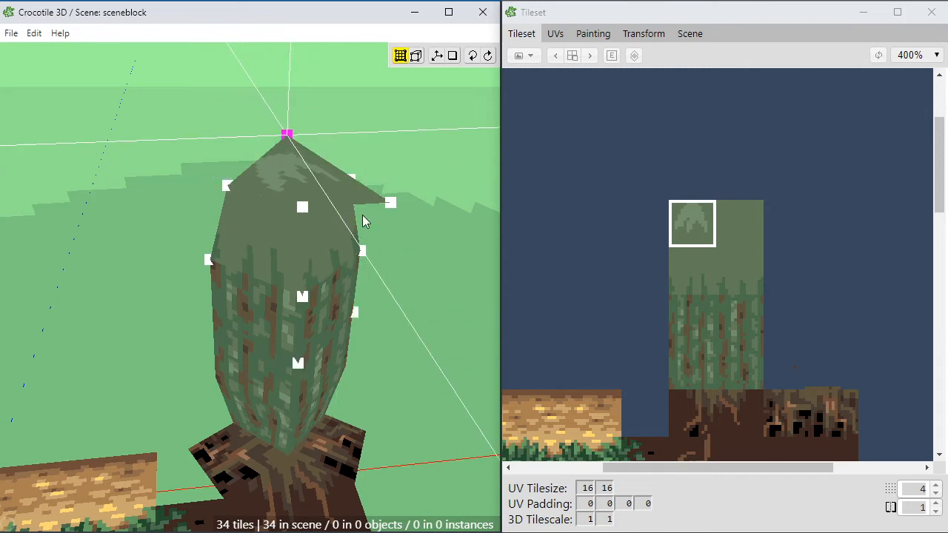
Step: Move the top tile's remaining outer corner vertex onto the trunk's upper right corner, closing the cap
click(390, 204)
key(c)
key(a)
key(a)
key(space)
key(w)
key(w)
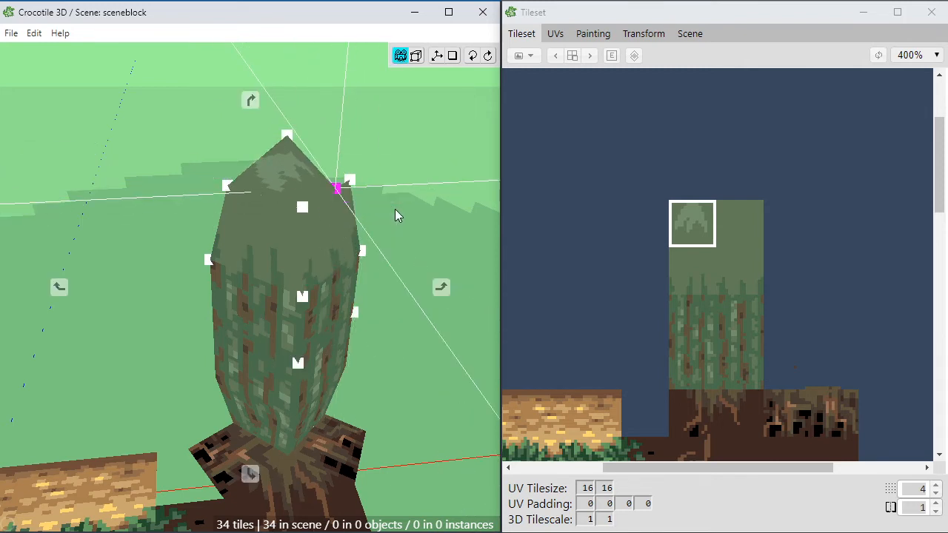
key(w)
key(d)
key(space)
Step: Select a four-by-five tile block of the tileset around the green bark strips and open it for painting
drag(357, 239, 345, 197)
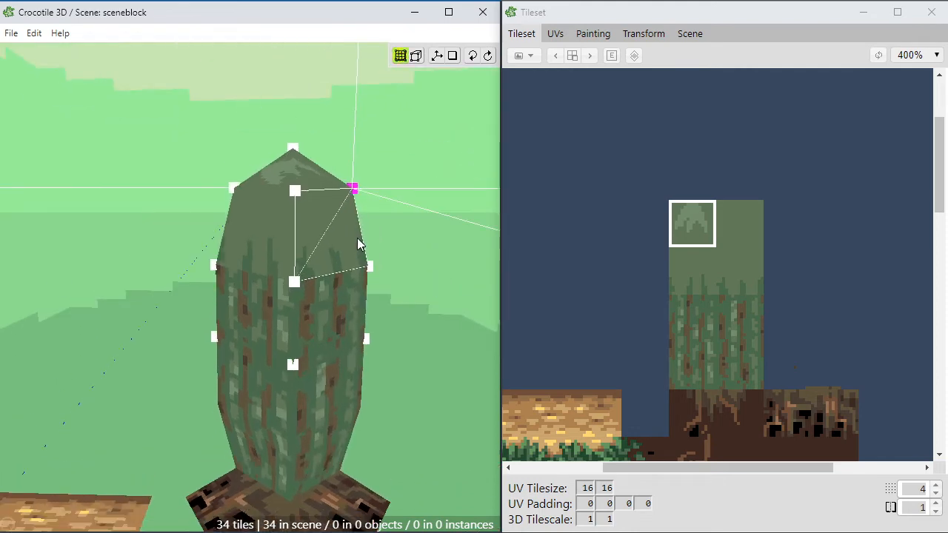
key(space)
right_drag(358, 239, 371, 187)
scroll(371, 187, up, 2)
mouse_move(372, 187)
mouse_down()
mouse_move(307, 194)
mouse_move(354, 213)
mouse_move(381, 193)
mouse_move(374, 202)
mouse_move(337, 175)
mouse_move(382, 184)
mouse_up()
key(space)
drag(626, 180, 780, 365)
click(581, 34)
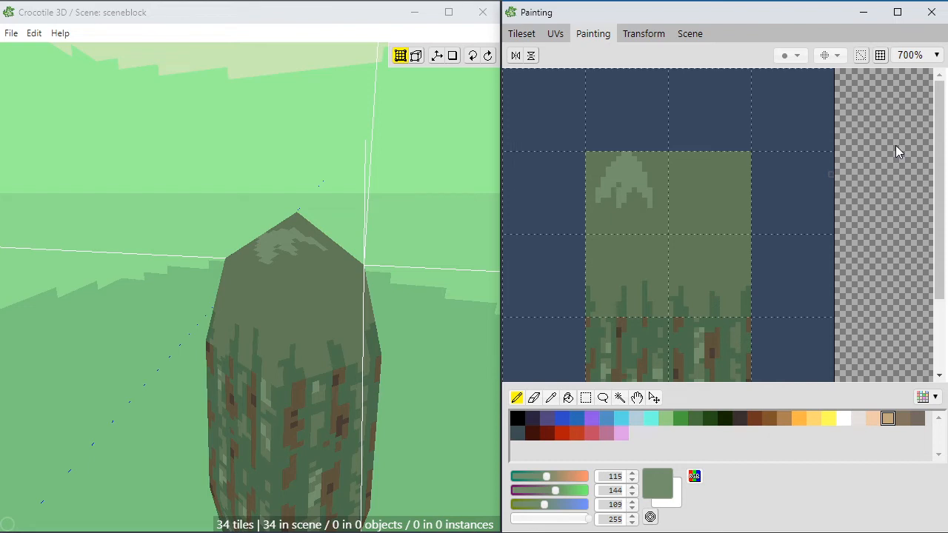
Step: Extend the light green patch (RGB 115, 144, 109) over most of the cap tile, keeping ragged outer edges
key(space)
drag(670, 287, 659, 264)
key(e)
key(b)
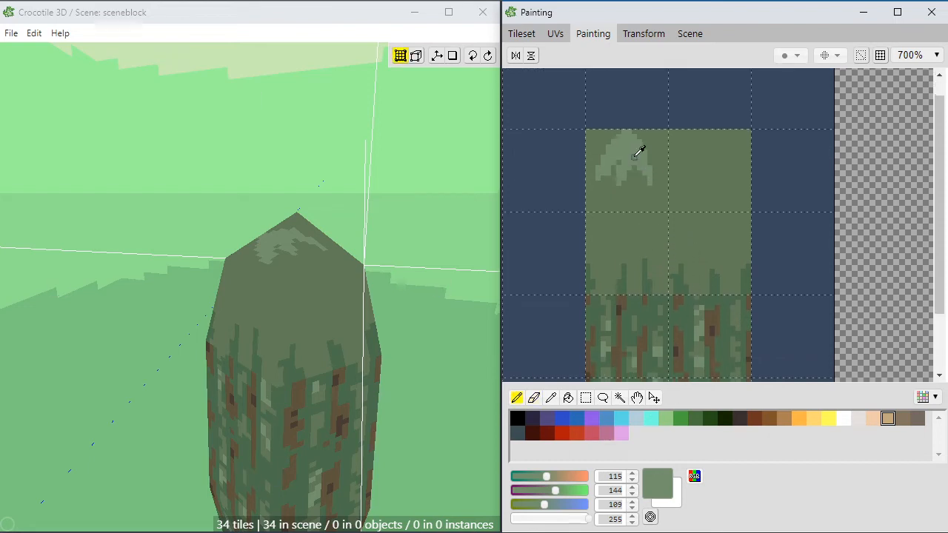
mouse_move(652, 152)
mouse_down()
mouse_move(663, 136)
mouse_move(651, 142)
mouse_move(656, 170)
mouse_move(662, 155)
mouse_move(653, 156)
mouse_up()
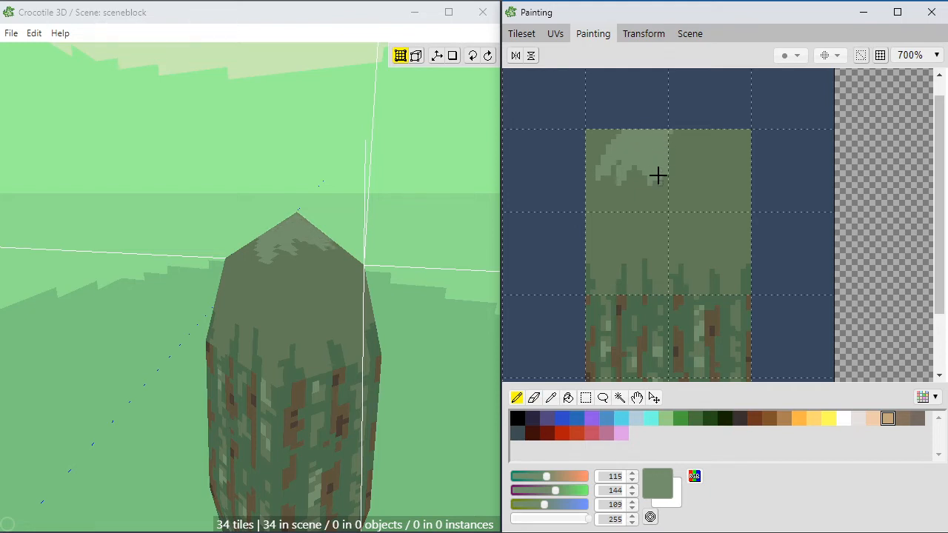
mouse_move(637, 191)
mouse_down()
mouse_move(634, 161)
mouse_move(627, 172)
mouse_move(647, 197)
mouse_move(658, 182)
mouse_move(626, 184)
mouse_move(619, 161)
mouse_up()
mouse_move(613, 149)
mouse_down()
mouse_move(615, 135)
mouse_move(597, 134)
mouse_move(618, 137)
mouse_up()
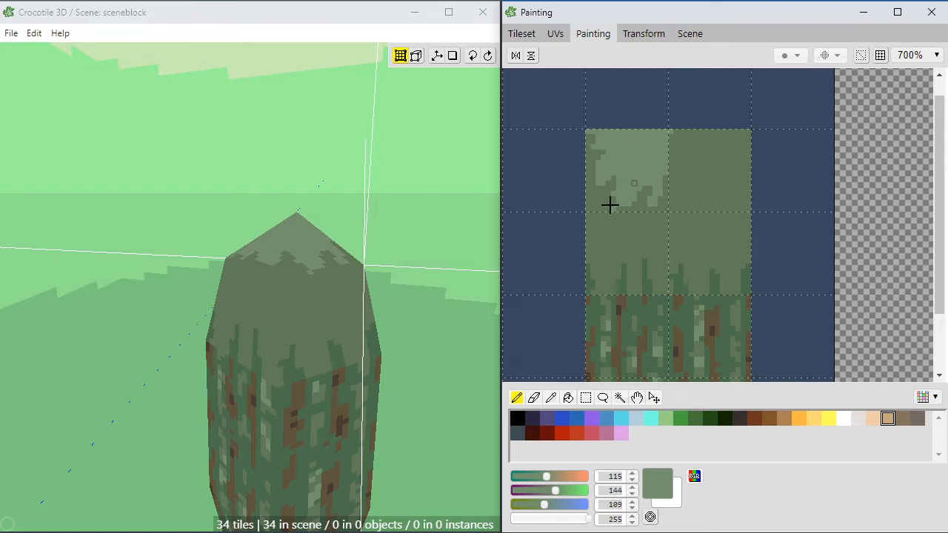
Step: Extend the dark green spikes (RGB 75, 109, 77) upward as long streaks through both tiles below the cap strip
alt+click(651, 285)
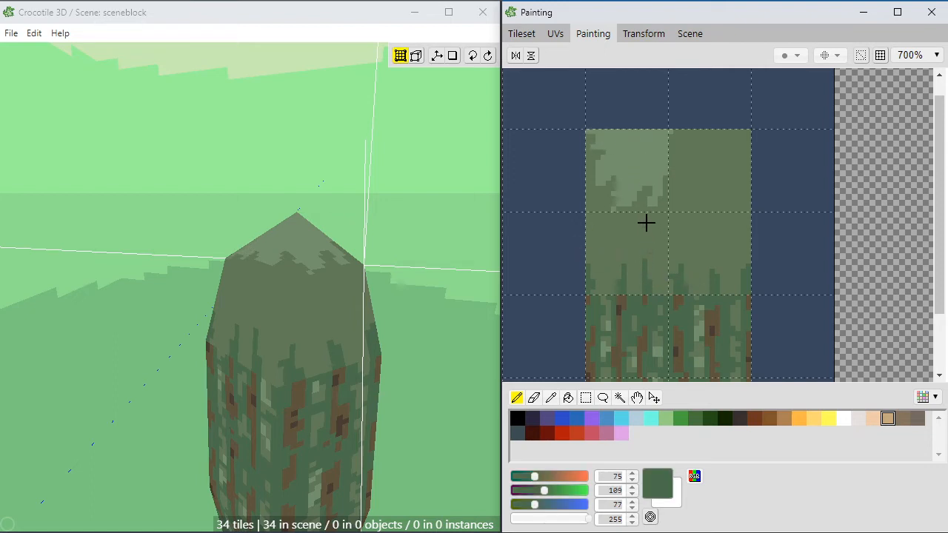
mouse_move(649, 270)
mouse_down()
mouse_move(647, 233)
mouse_move(647, 244)
mouse_up()
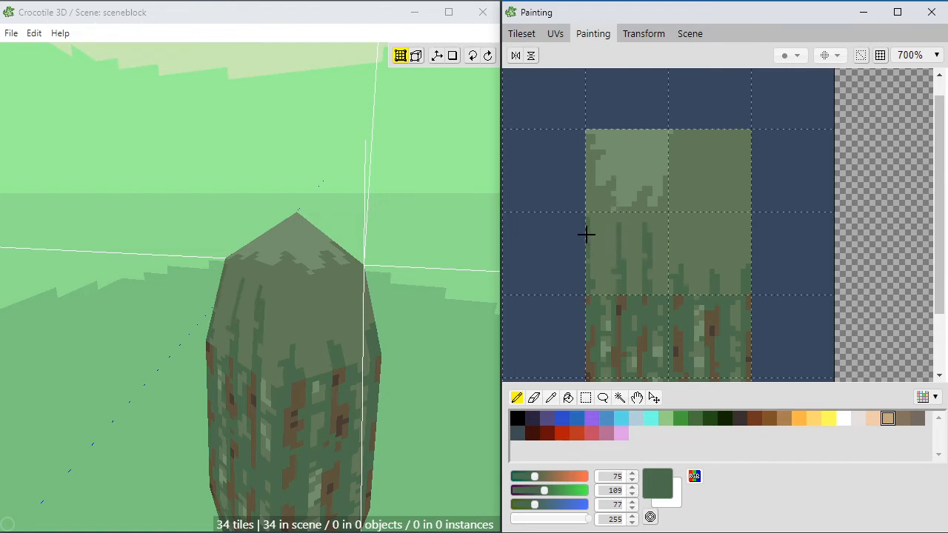
mouse_move(683, 274)
mouse_down()
mouse_move(683, 232)
mouse_move(716, 271)
mouse_up()
drag(713, 236, 714, 247)
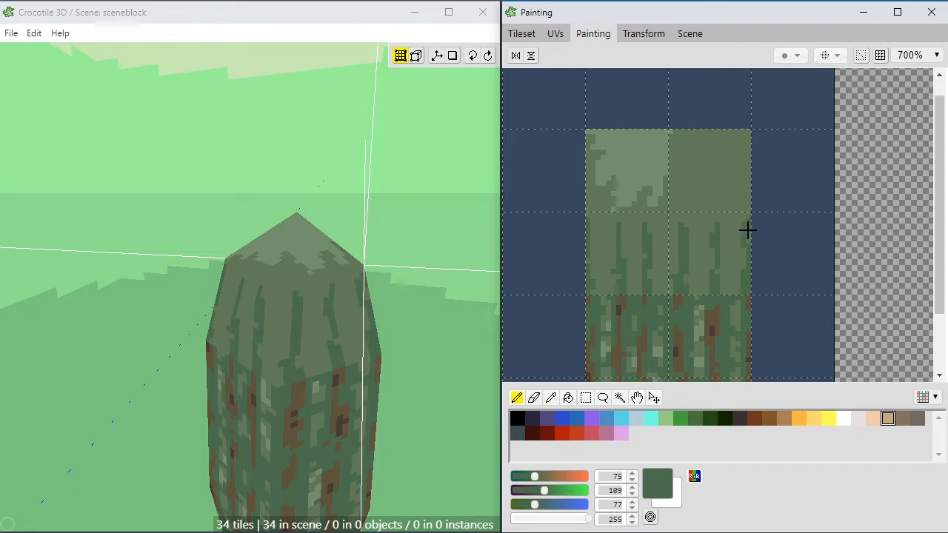
Step: Rework the cap tile's lower edge with light green (RGB 115, 144, 109) and short spikes of the darker green (RGB 98, 121, 88)
key(space)
drag(457, 283, 444, 281)
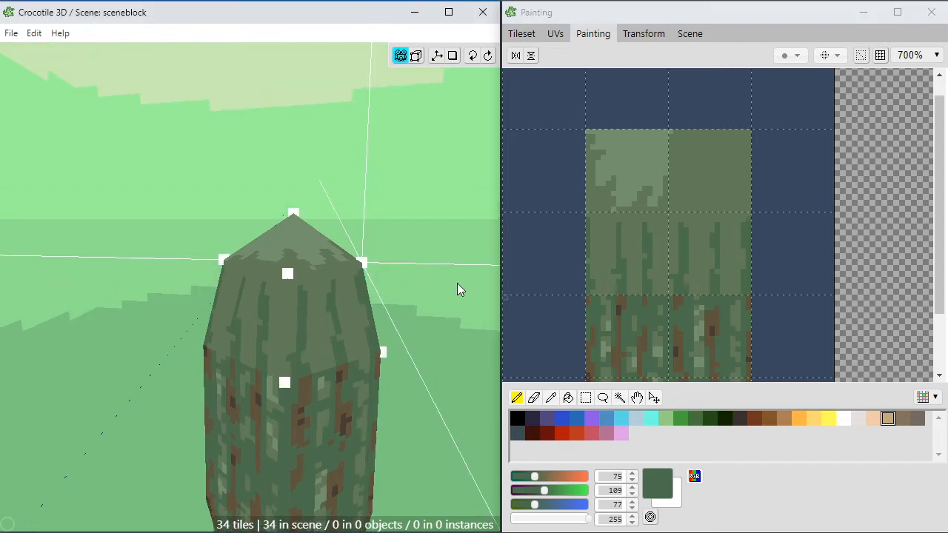
key(space)
mouse_move(339, 317)
mouse_down()
mouse_move(334, 285)
mouse_move(373, 325)
mouse_up()
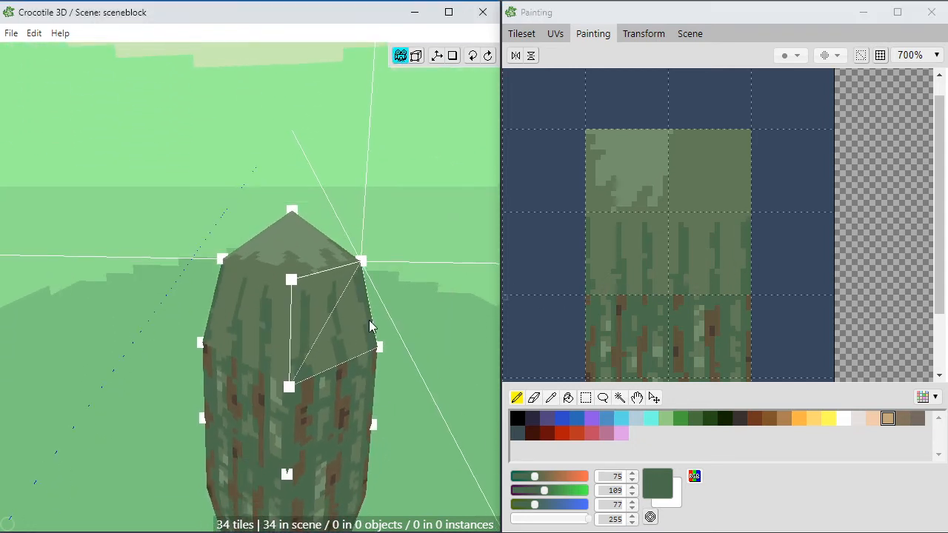
key(space)
click(640, 174)
alt+click(654, 168)
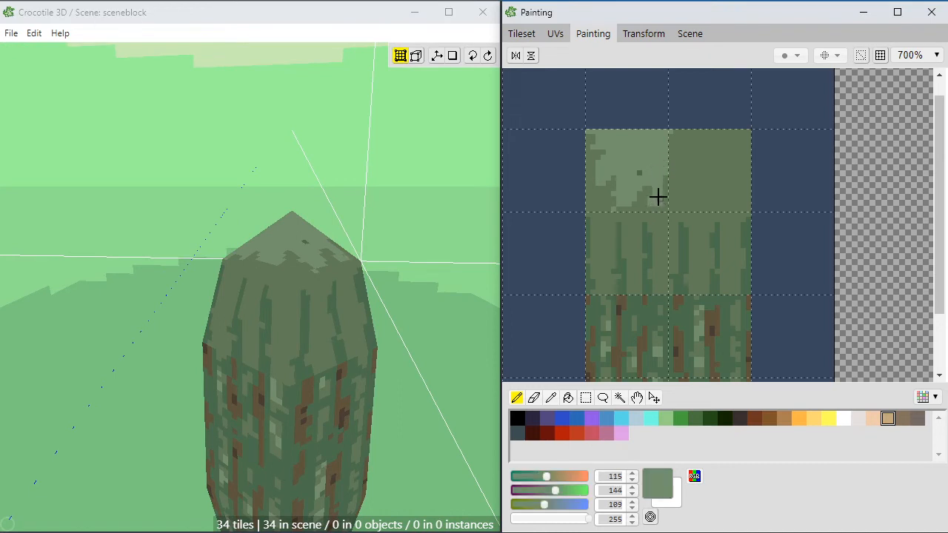
click(638, 174)
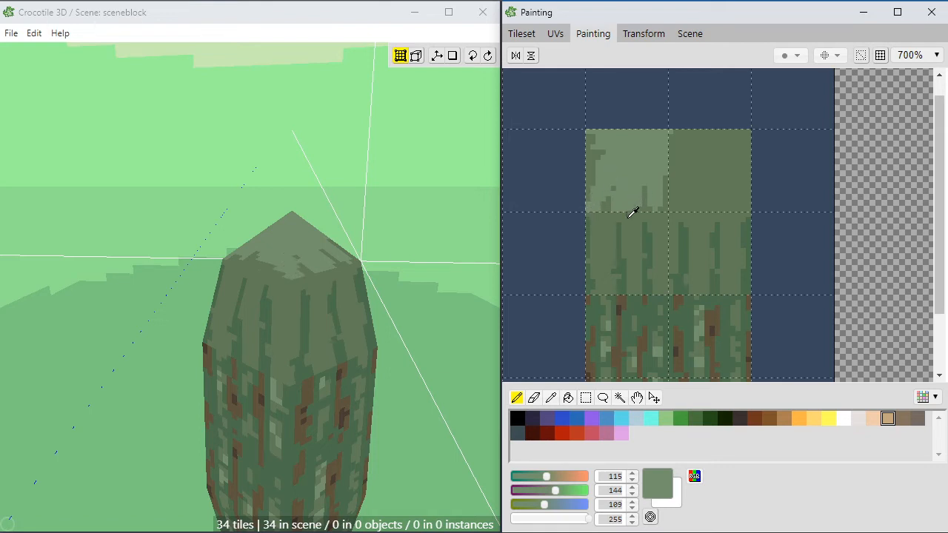
alt+click(614, 199)
alt+click(613, 184)
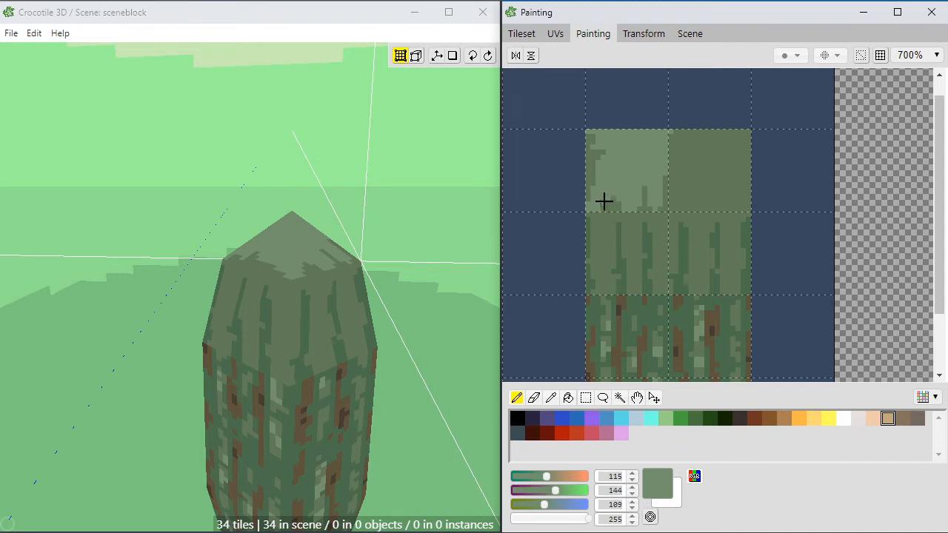
alt+click(601, 193)
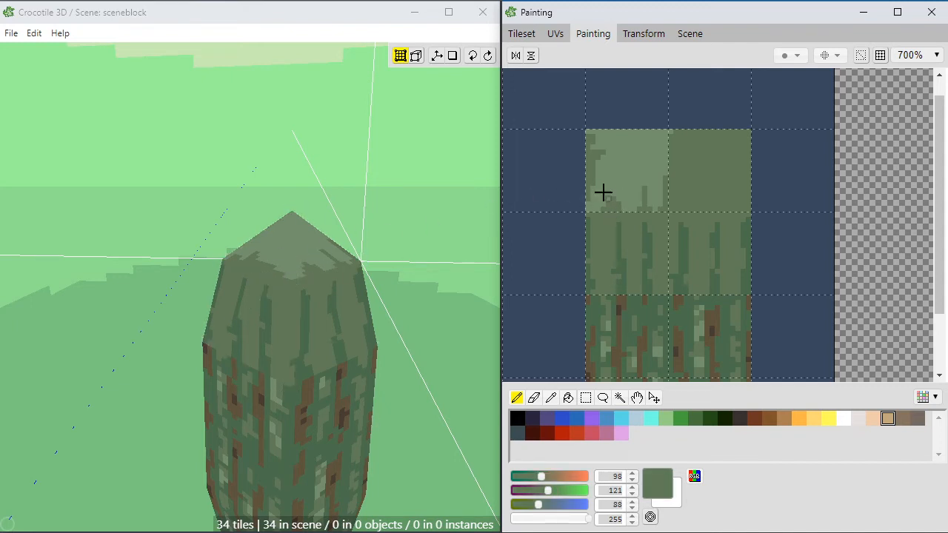
alt+click(615, 158)
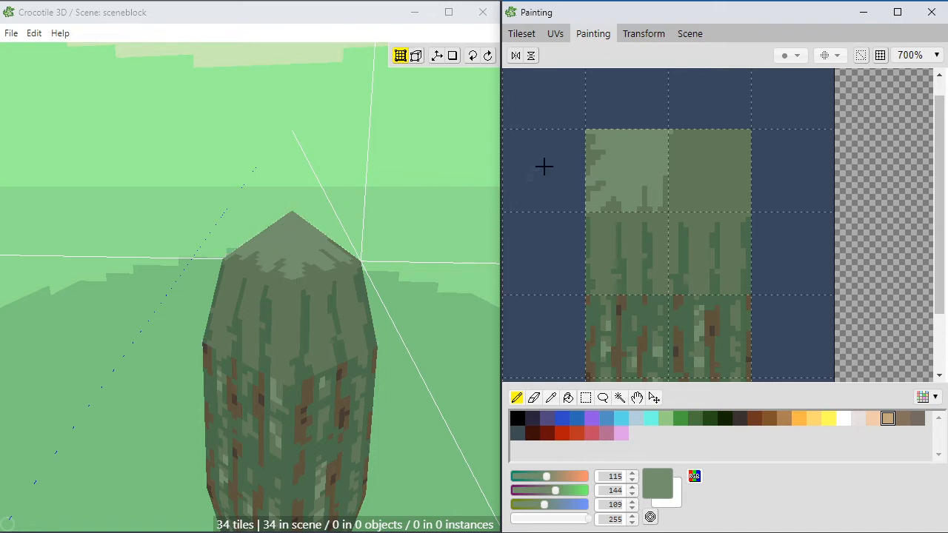
Step: Touch up the cap tile's left edge pixel by pixel, alternating the two greens to form short ragged notches
alt+click(591, 155)
alt+click(597, 153)
alt+click(592, 151)
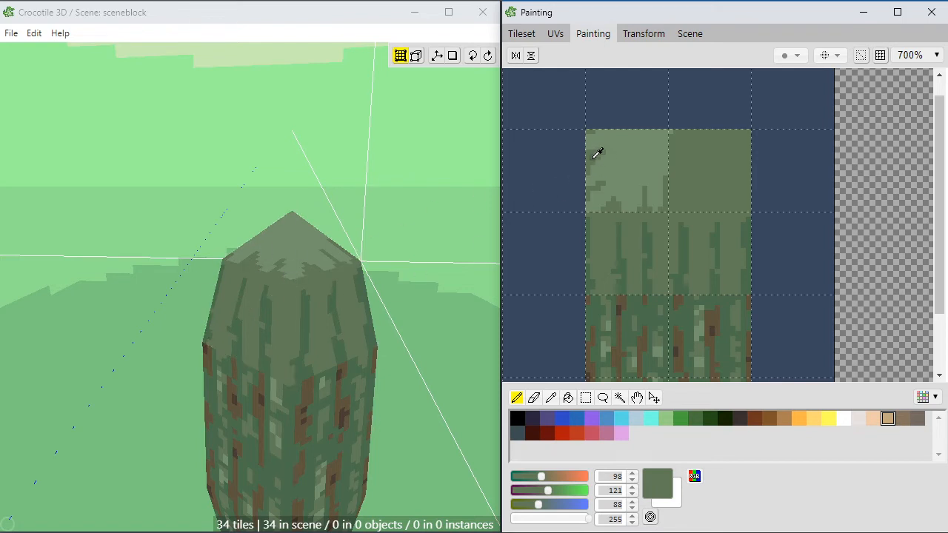
alt+click(595, 150)
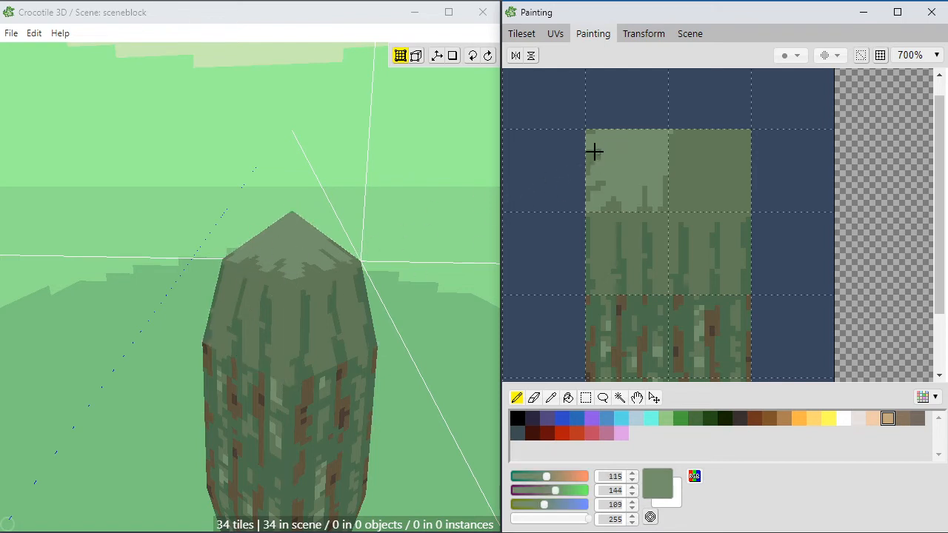
alt+click(594, 158)
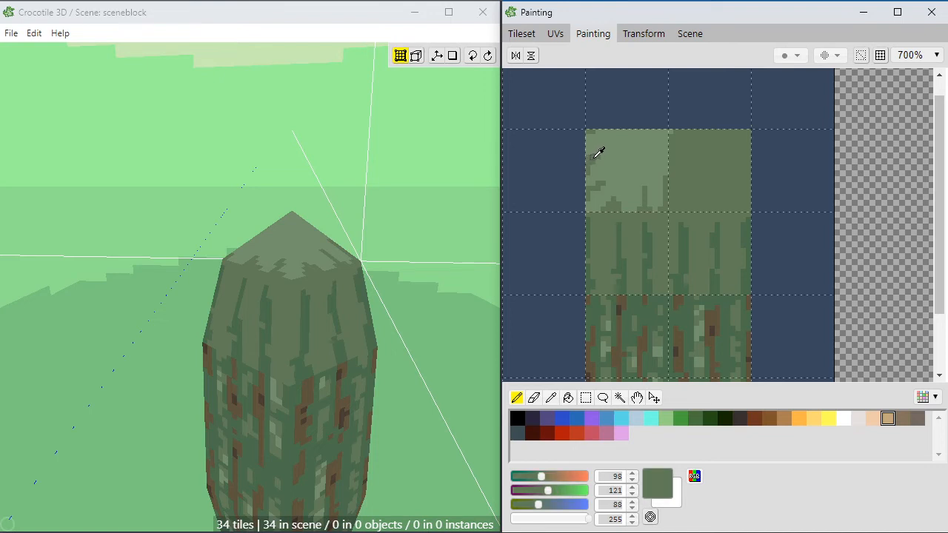
Step: Paint light green streaks (RGB 115, 144, 109) between the dark spikes across both tiles below the cap strip
alt+click(616, 176)
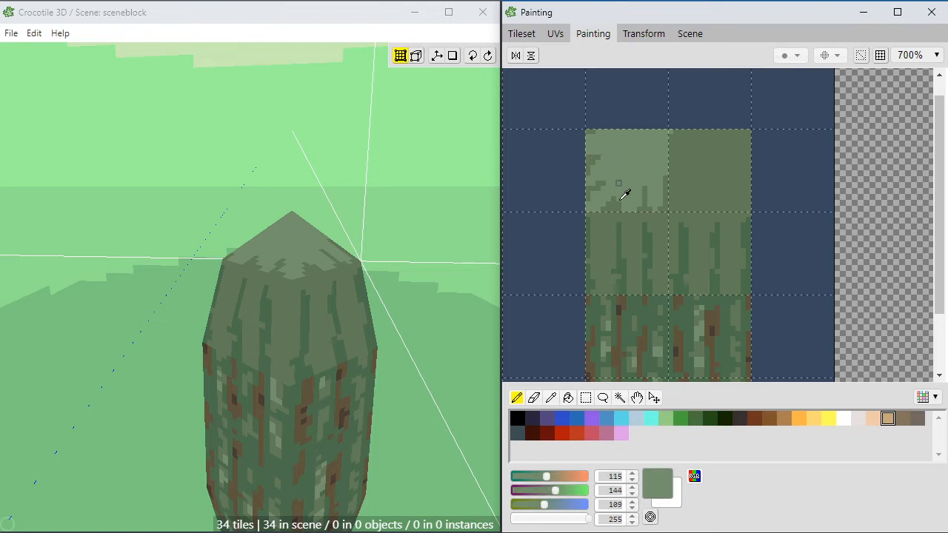
alt+click(609, 234)
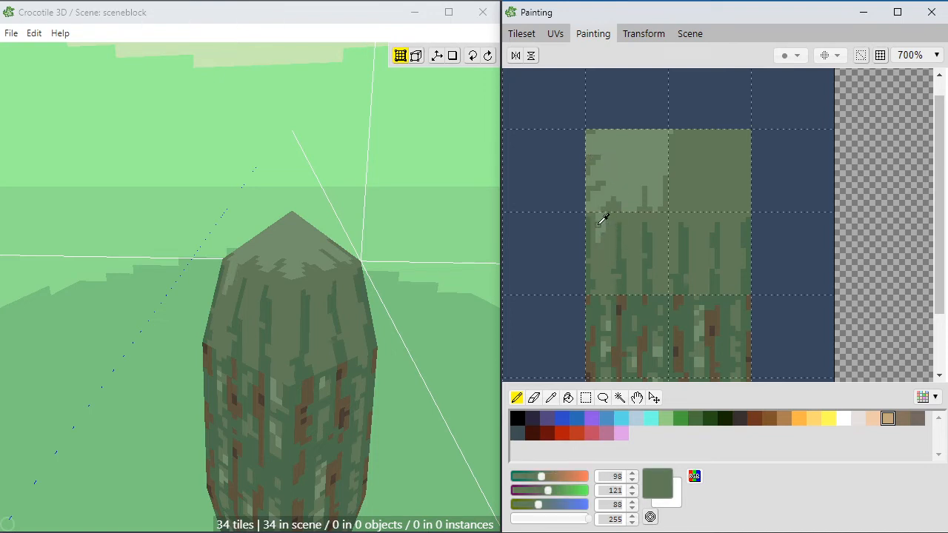
alt+click(599, 225)
alt+click(607, 222)
alt+click(601, 226)
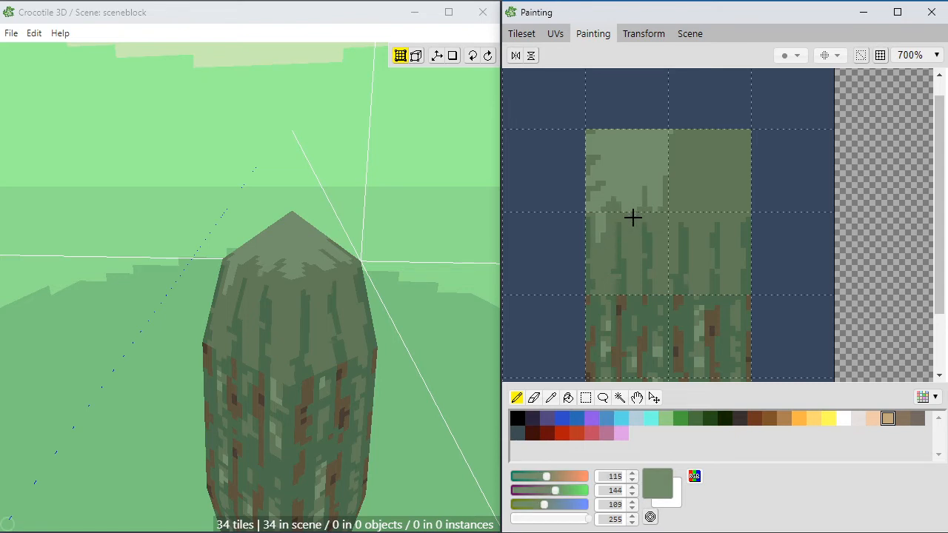
mouse_move(633, 217)
mouse_down()
mouse_move(634, 231)
mouse_move(660, 240)
mouse_move(664, 220)
mouse_move(664, 262)
mouse_up()
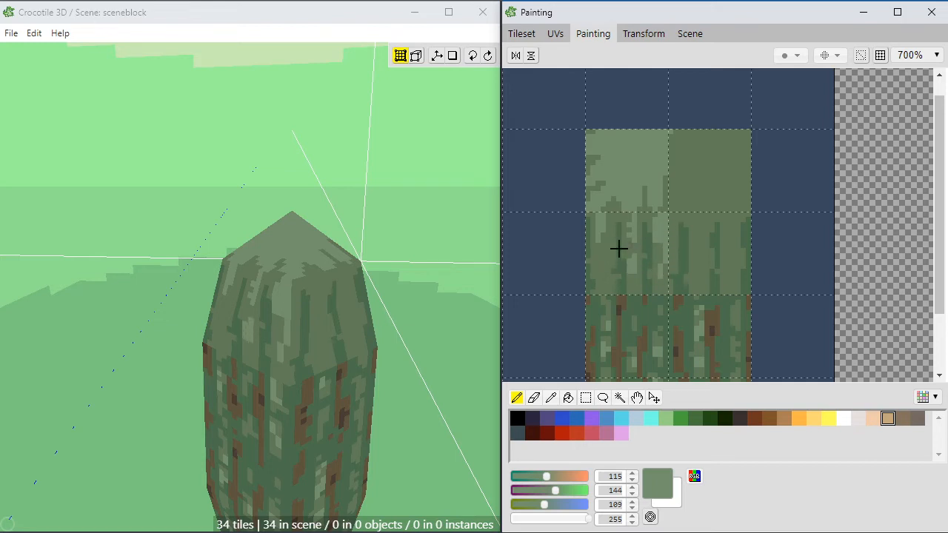
mouse_move(701, 244)
mouse_down()
mouse_move(694, 222)
mouse_move(697, 274)
mouse_up()
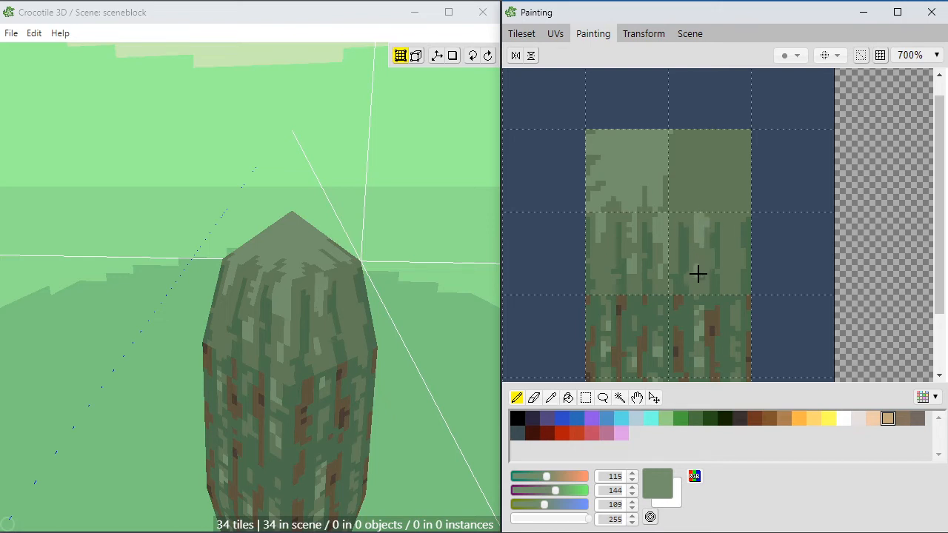
mouse_move(739, 242)
mouse_down()
mouse_move(730, 247)
mouse_move(733, 220)
mouse_up()
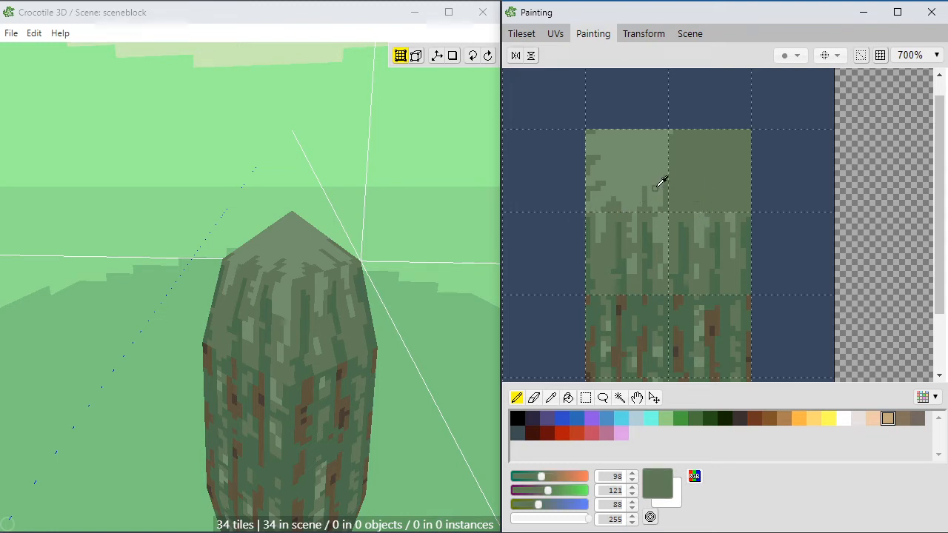
Step: Touch up the cap tile's ragged lower and left edges with the darker green (RGB 98, 121, 88) and light green (RGB 115, 144, 109)
click(616, 208)
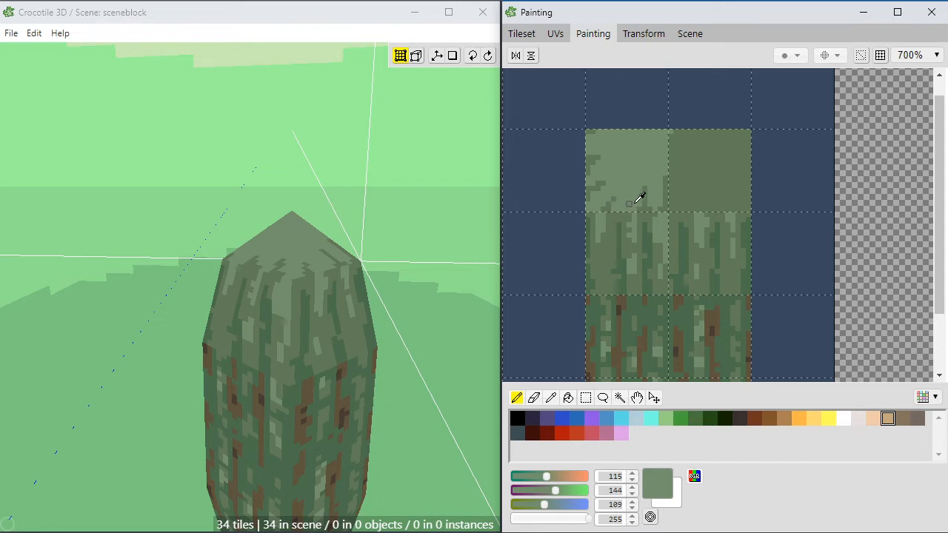
alt+click(647, 207)
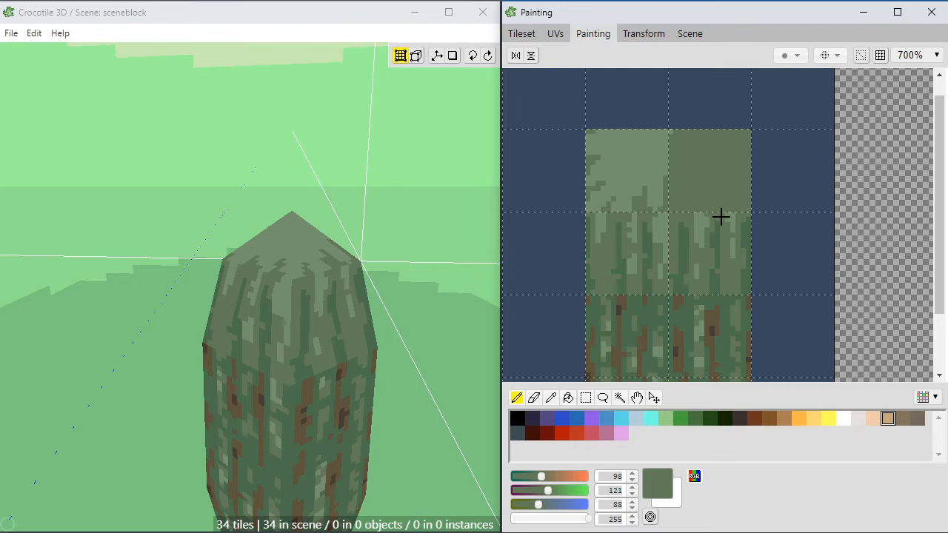
alt+click(652, 182)
click(417, 296)
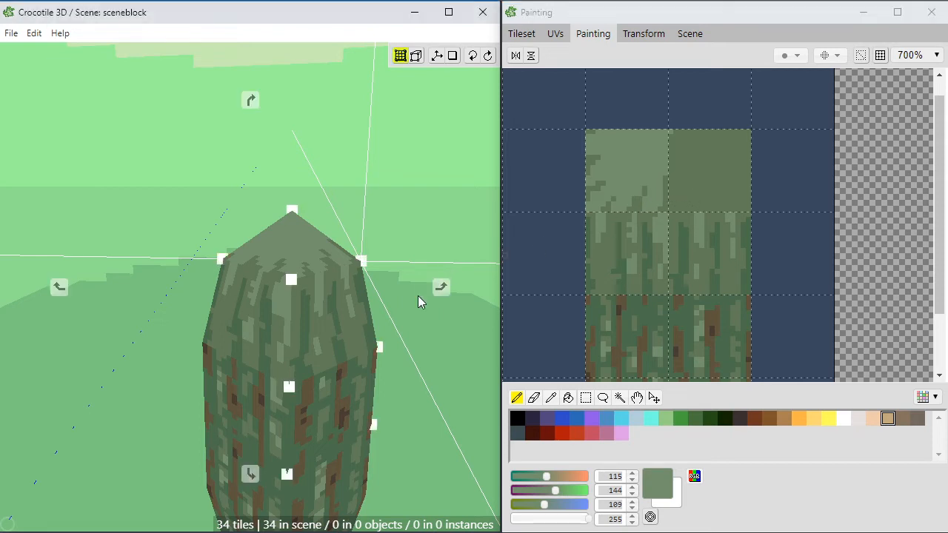
mouse_move(292, 323)
middle_down()
mouse_move(314, 326)
mouse_move(294, 334)
middle_up()
click(633, 221)
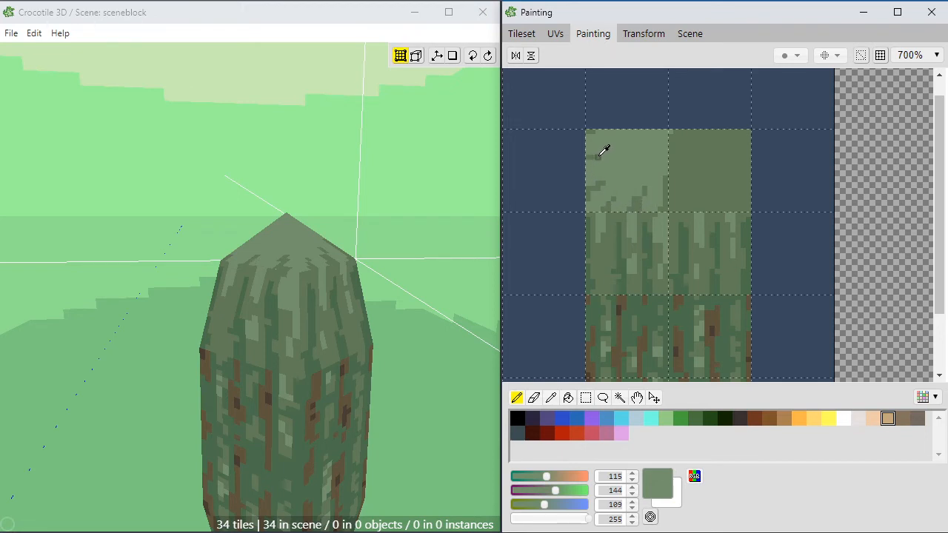
alt+click(592, 157)
key(space)
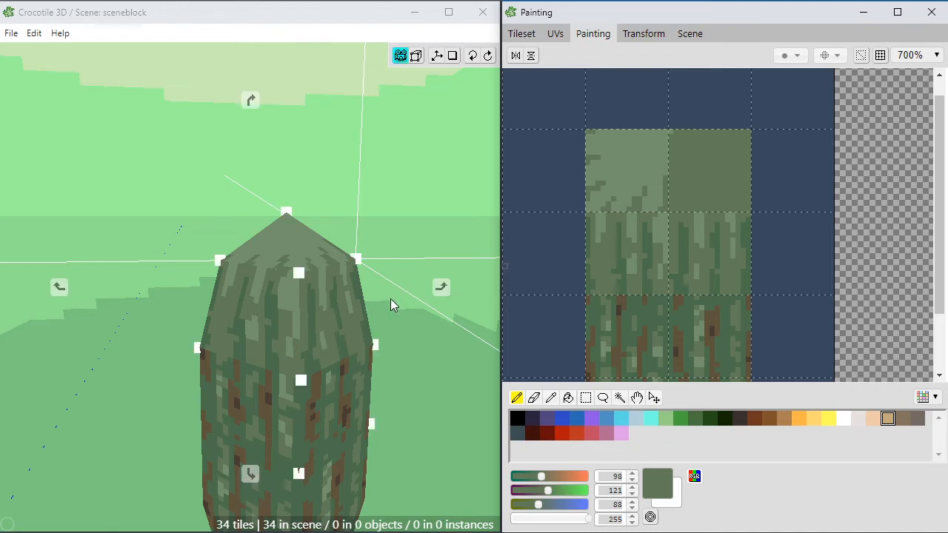
mouse_move(390, 298)
mouse_down()
mouse_move(402, 291)
mouse_move(356, 322)
mouse_move(374, 296)
mouse_up()
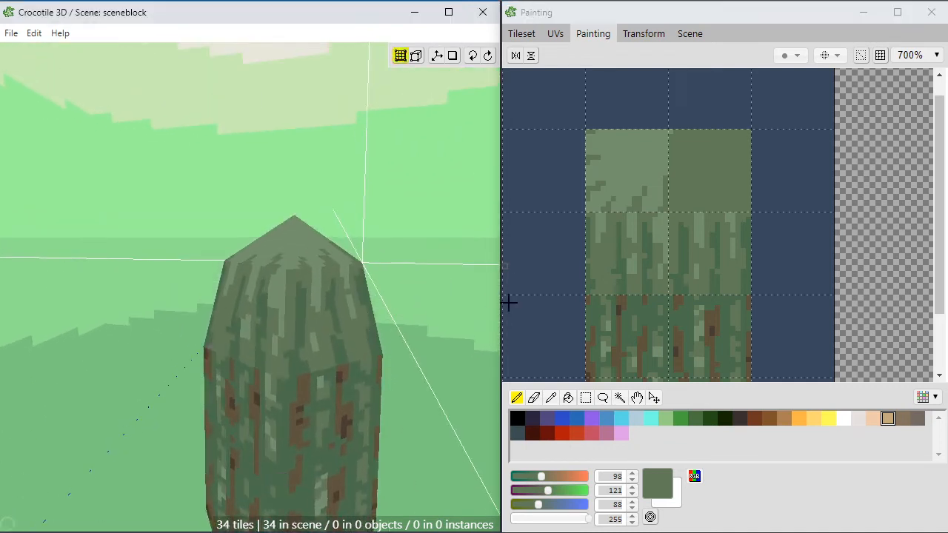
Step: Add dark green (RGB 75, 109, 77) and thin brown bark streaks (RGB 94, 84, 61) to both tiles below the cap strip
alt+click(711, 274)
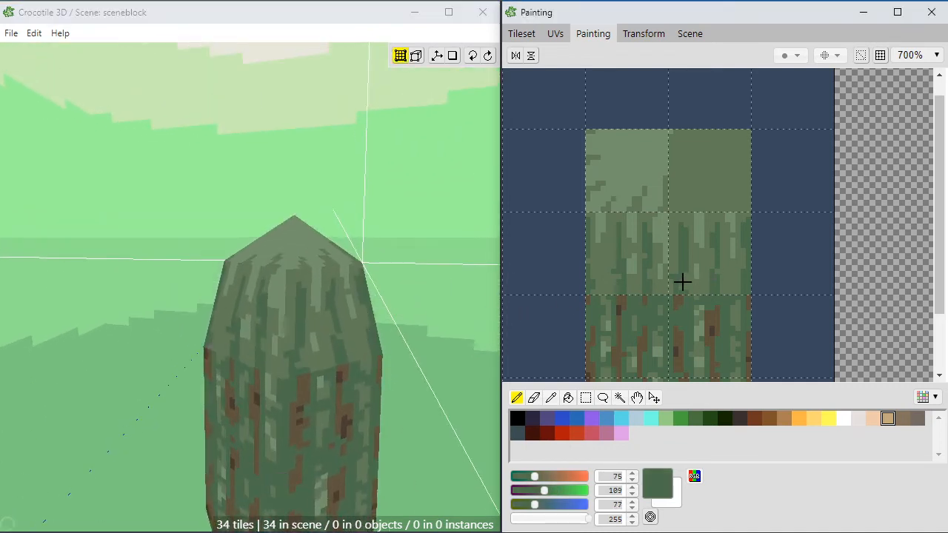
click(681, 289)
alt+click(680, 298)
click(682, 262)
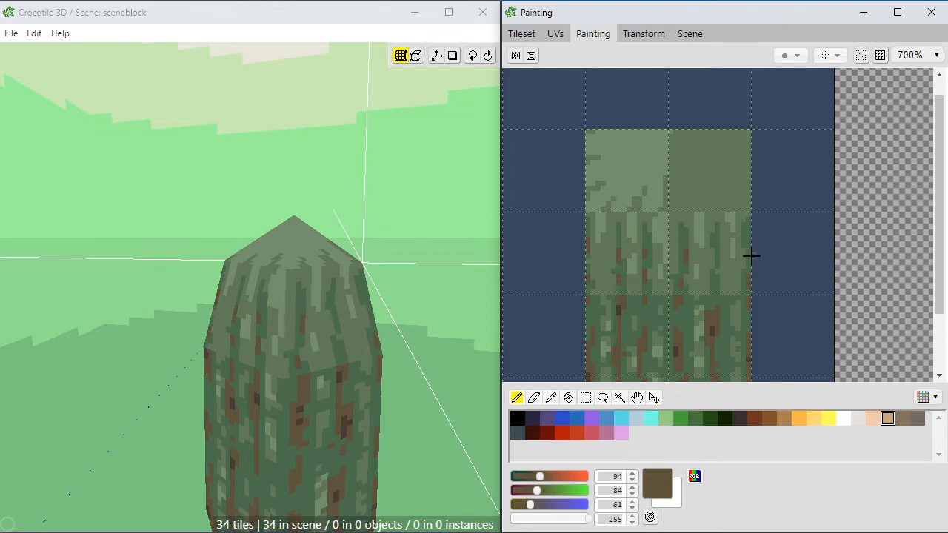
Step: Refine the right tile below the cap strip with brown streaks (RGB 94, 84, 61) broken up by dark and medium green pixels
mouse_move(748, 259)
mouse_down()
mouse_move(749, 250)
mouse_move(718, 257)
mouse_up()
click(715, 286)
alt+click(718, 269)
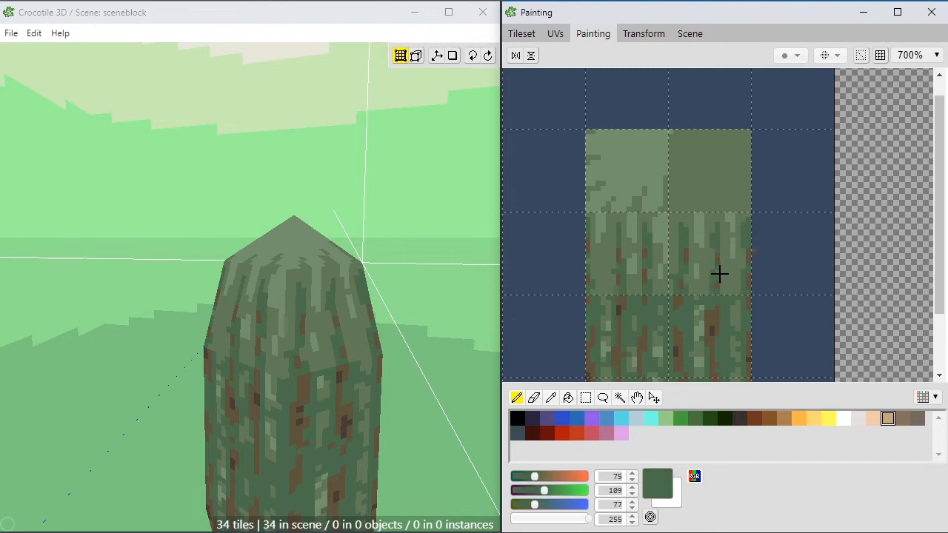
alt+click(715, 263)
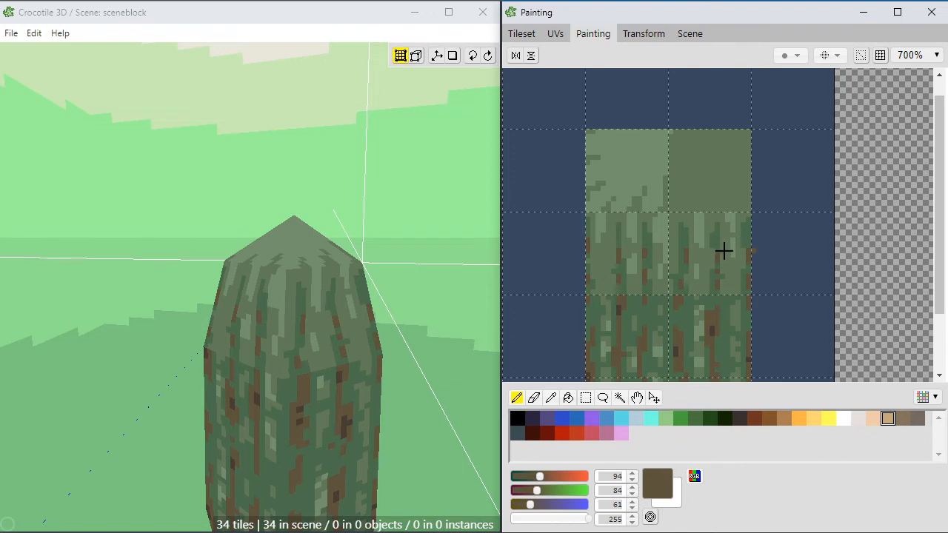
alt+click(726, 238)
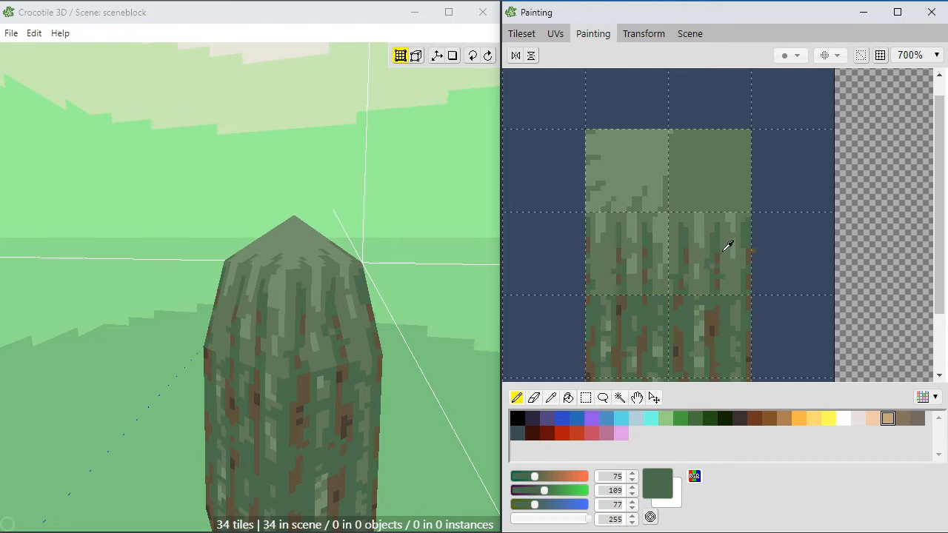
alt+click(702, 283)
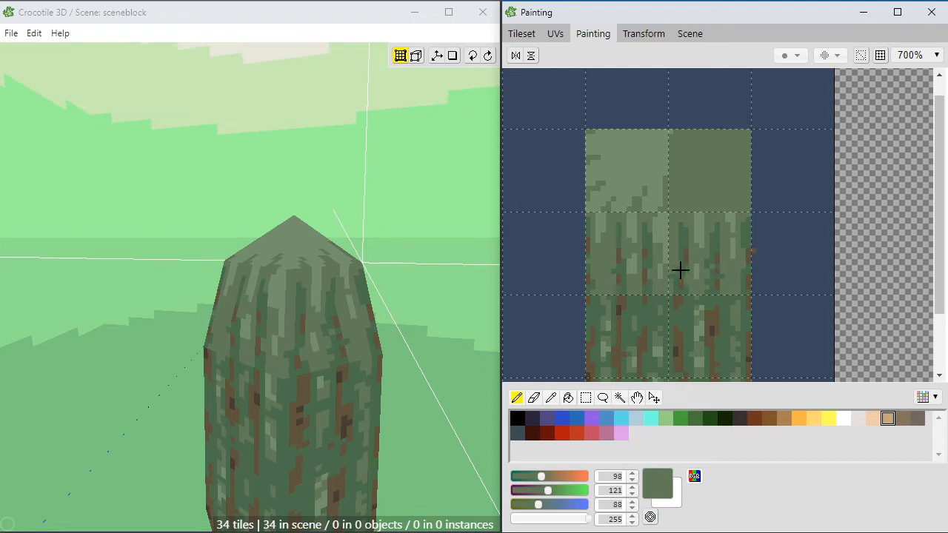
alt+click(683, 240)
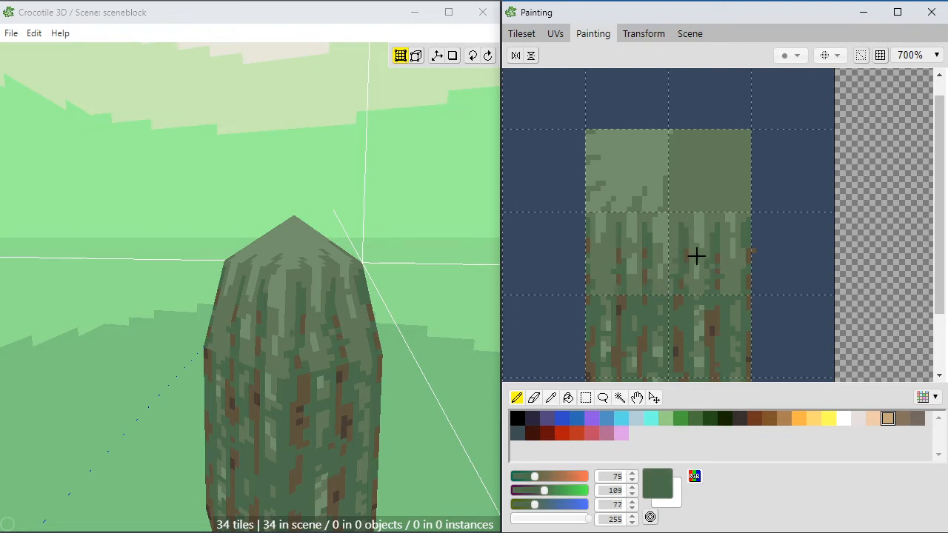
Step: Detail the left tile below the cap strip with brown specks (RGB 94, 84, 61), dark green pixels and light green patches (RGB 115, 144, 109)
scroll(690, 326, down, 2)
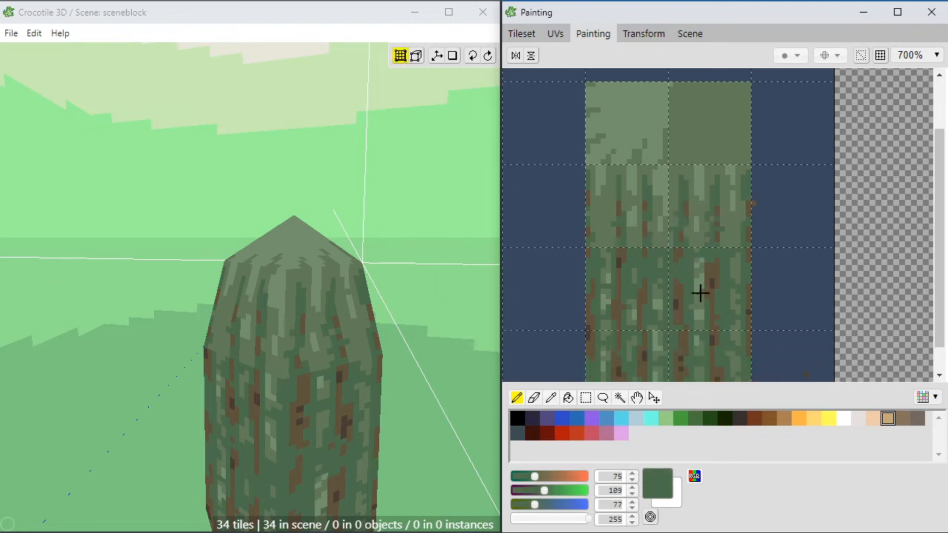
alt+click(716, 271)
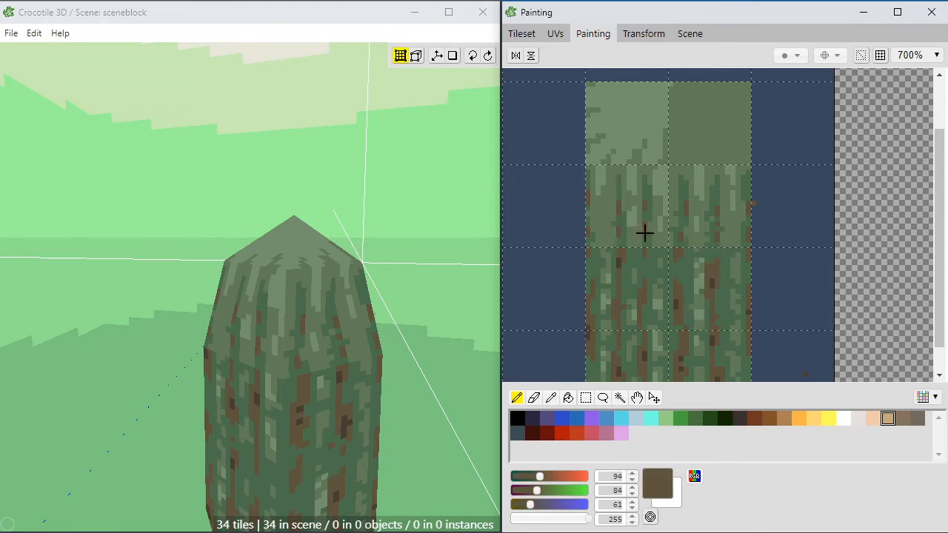
alt+click(628, 216)
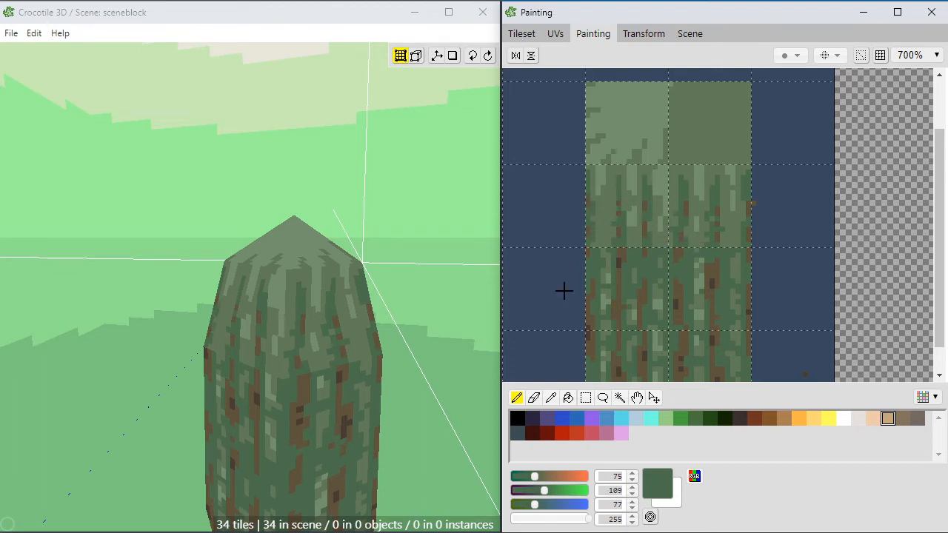
alt+click(607, 177)
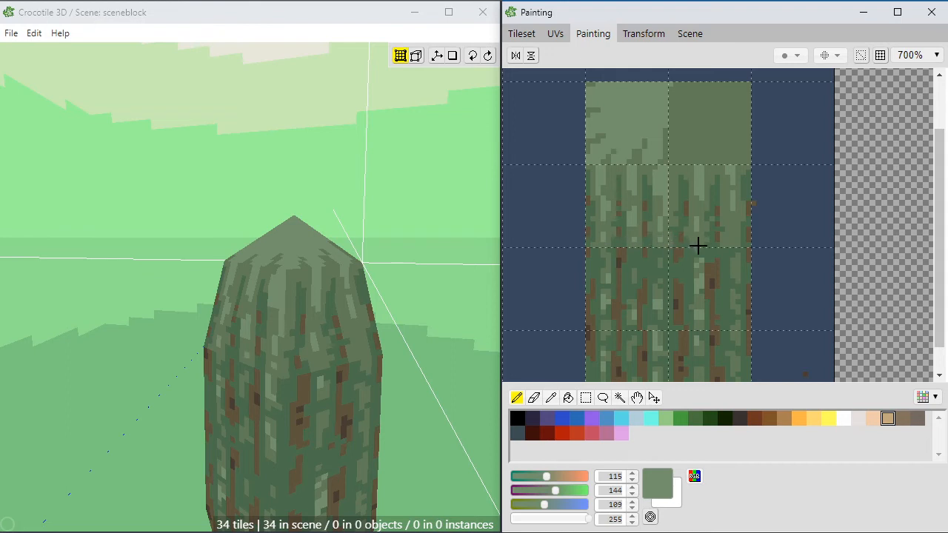
Step: Break up the right tile's plain lower area using medium green (RGB 98, 121, 88) and light green (RGB 115, 144, 109) pixels
right_click(738, 219)
right_click(735, 226)
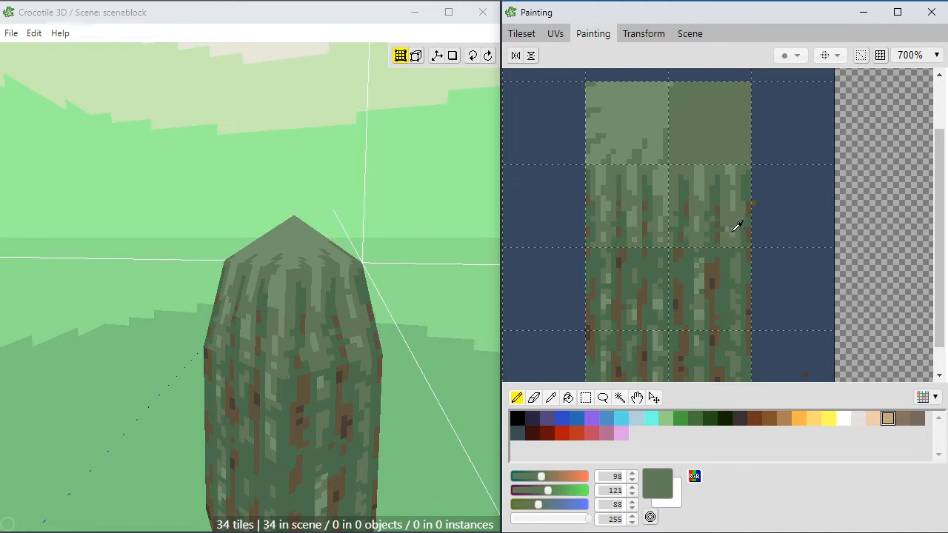
click(726, 225)
right_click(734, 212)
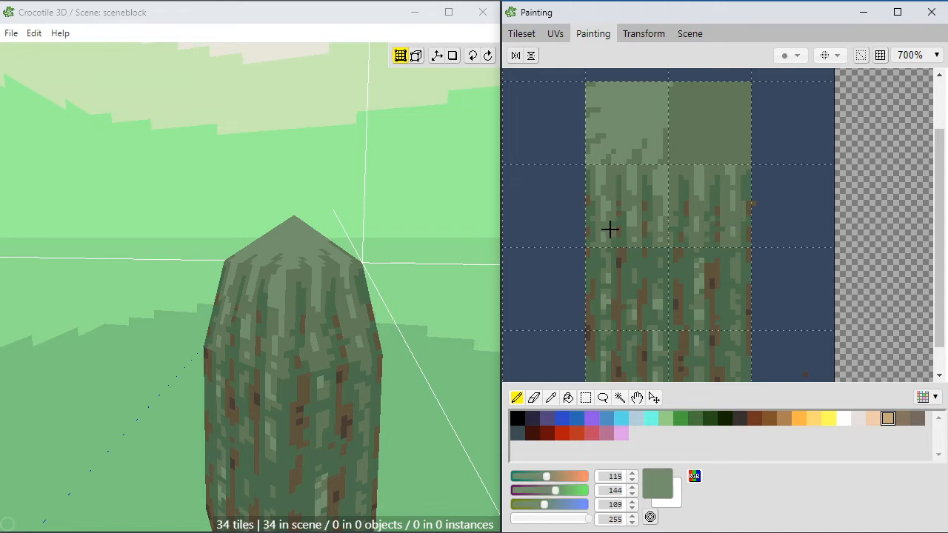
Step: Bridge the seam between the light green tiles and the bark tiles below with brown pixels (RGB 94, 84, 61) and matching greens
key(space)
drag(437, 340, 415, 340)
key(space)
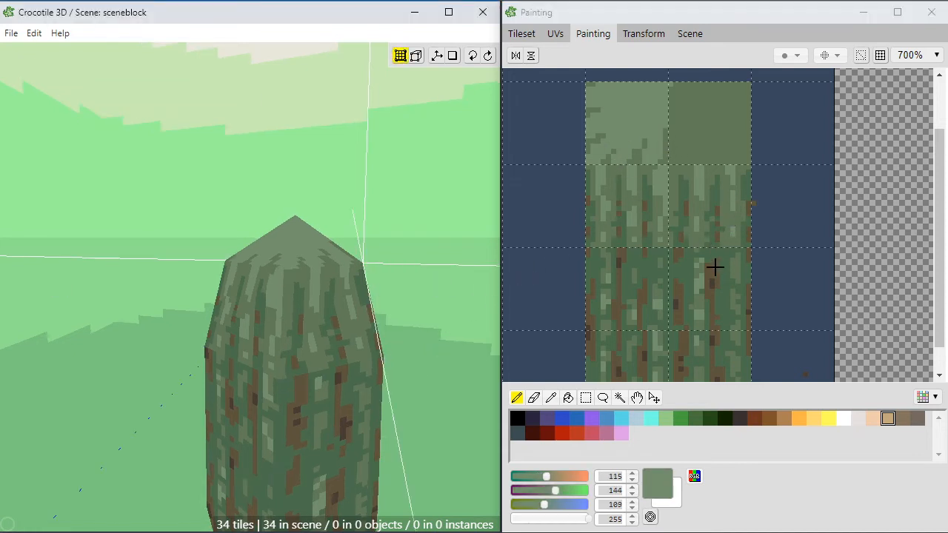
right_click(619, 243)
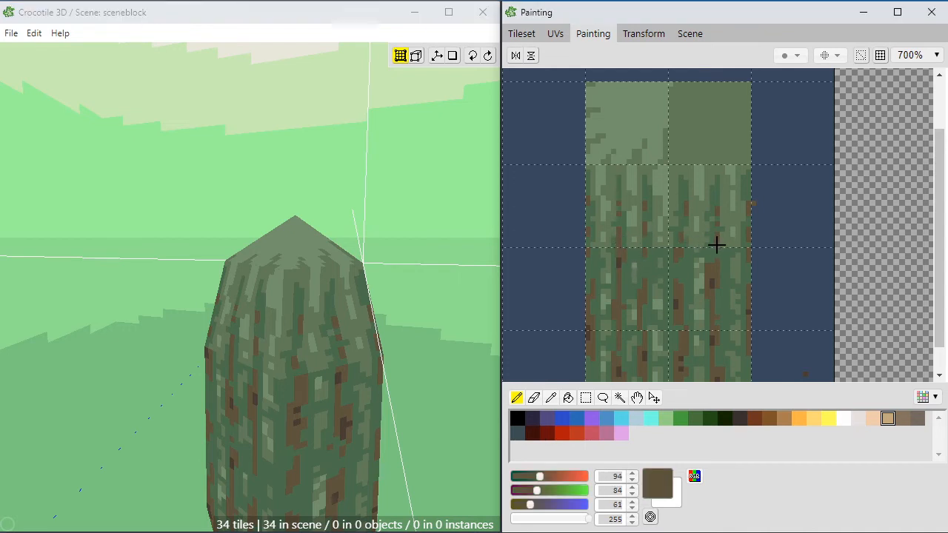
right_click(674, 238)
click(674, 242)
right_click(681, 241)
right_click(678, 237)
Step: Rework the left tile's upper edge below the cap strip with light green (RGB 115, 144, 109) and medium green (RGB 98, 121, 88) streaks
mouse_move(426, 299)
right_down()
mouse_move(370, 346)
mouse_move(392, 326)
right_up()
click(658, 181)
right_click(664, 167)
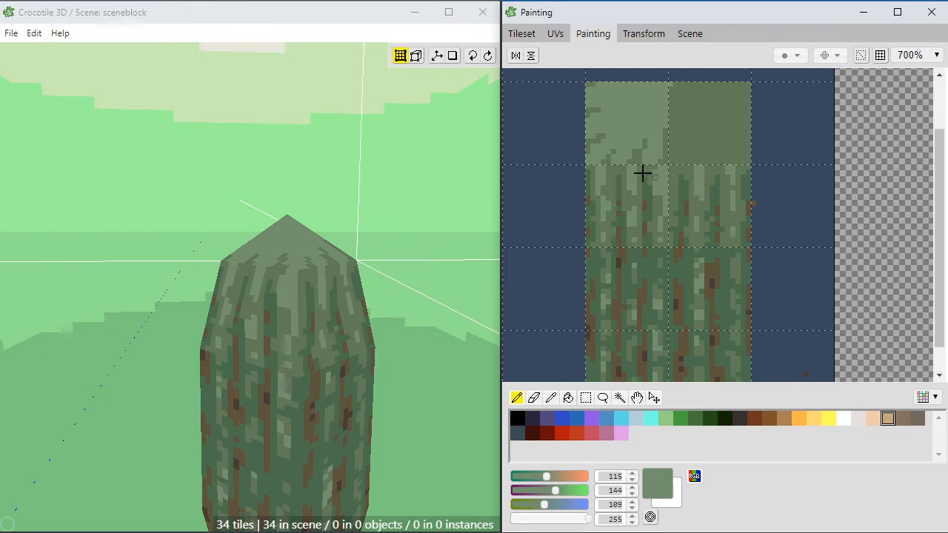
drag(606, 176, 607, 176)
click(608, 180)
right_click(614, 180)
click(612, 172)
right_click(622, 170)
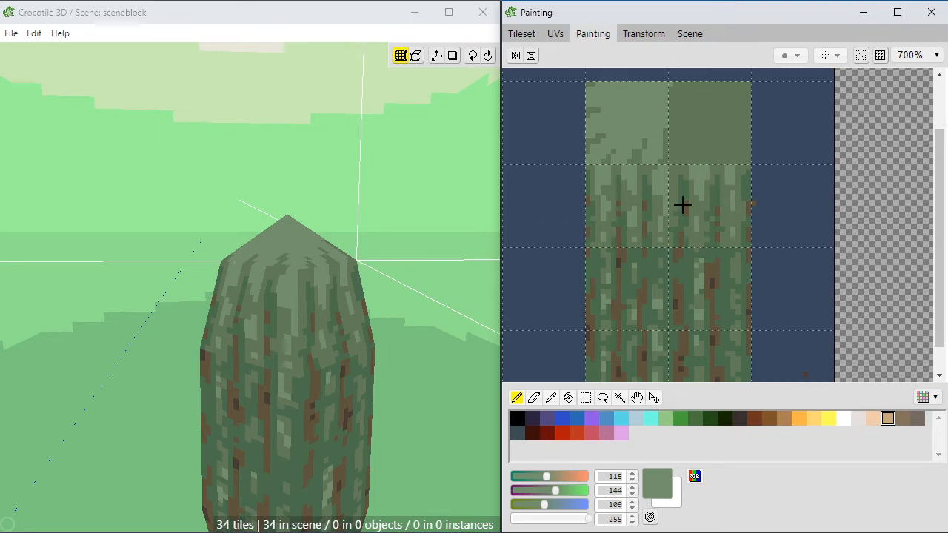
right_click(596, 187)
drag(589, 174, 588, 182)
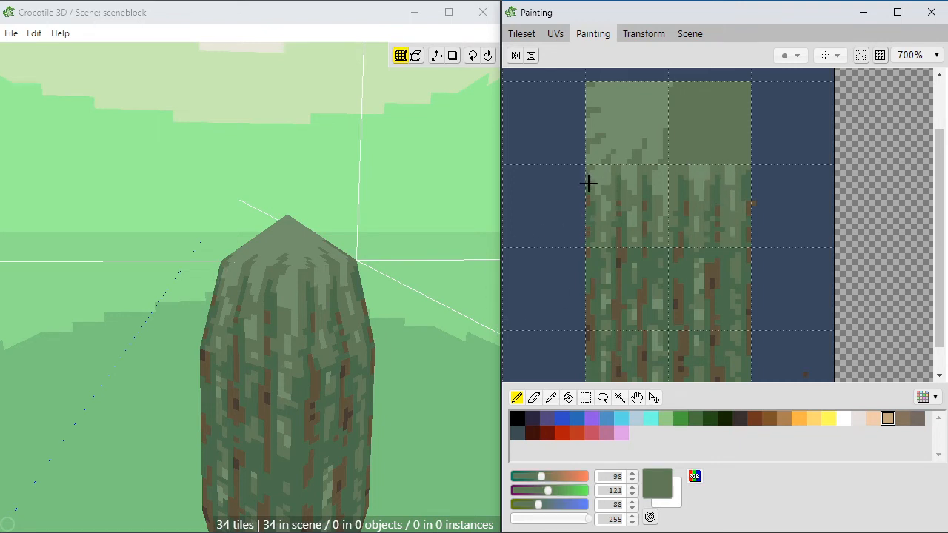
right_click(603, 168)
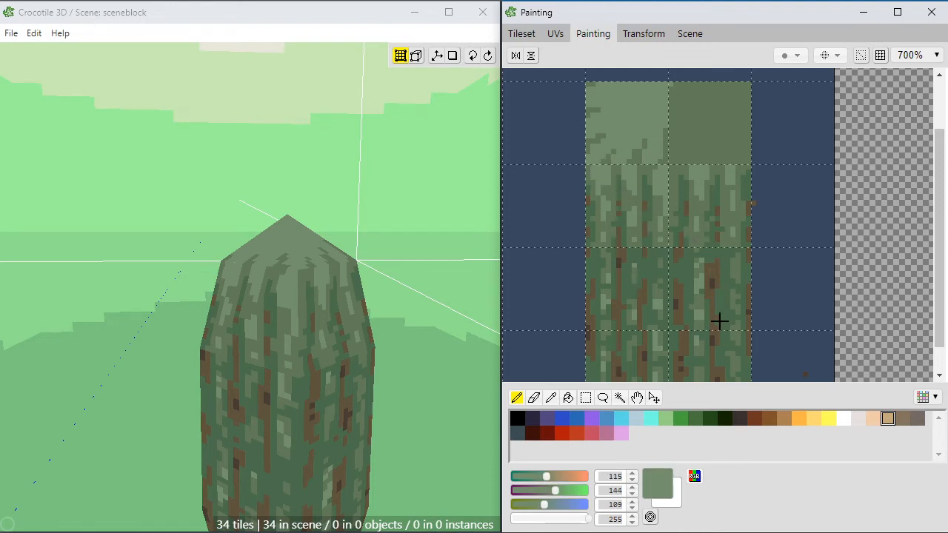
Step: Examine the textured trunk, its roots and the surrounding ground blocks from several angles and distances
scroll(345, 340, down, 2)
key(space)
right_drag(332, 381, 373, 219)
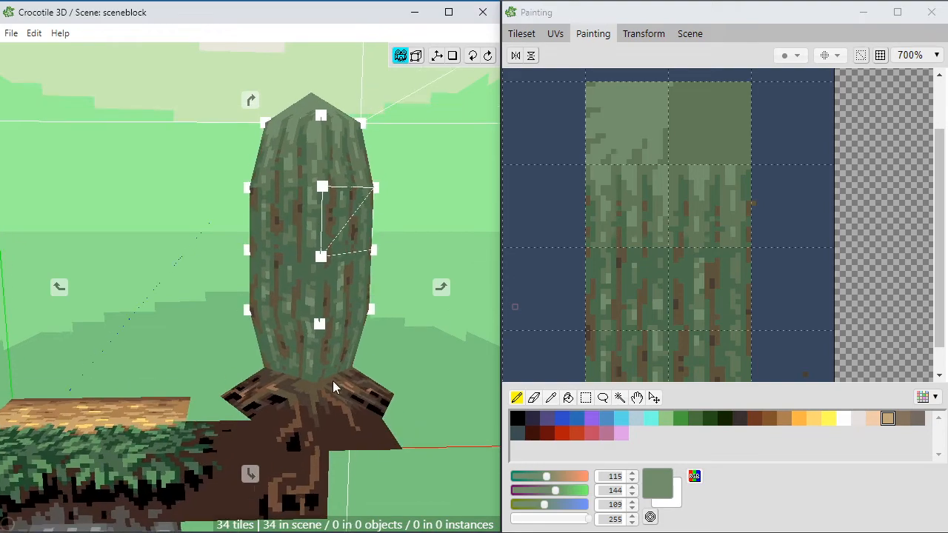
drag(335, 443, 285, 466)
scroll(335, 442, down, 2)
drag(335, 443, 370, 462)
key(space)
key(space)
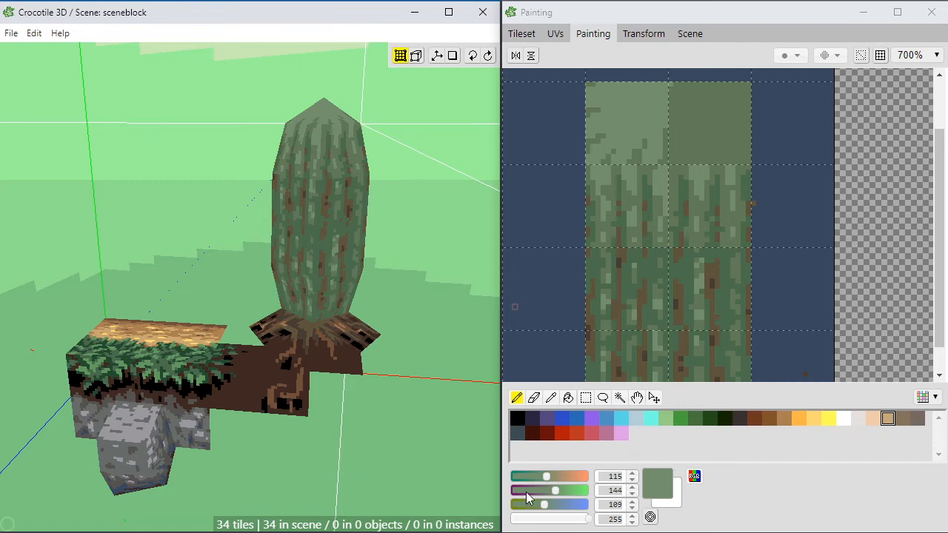
scroll(415, 288, up, 2)
key(space)
mouse_move(350, 326)
mouse_down()
mouse_move(415, 363)
mouse_move(349, 327)
mouse_up()
scroll(349, 326, up, 2)
key(space)
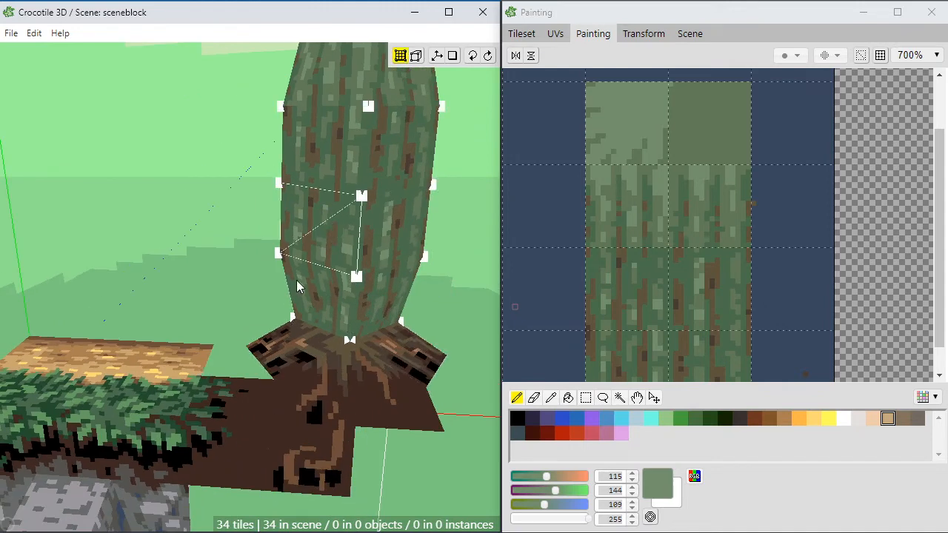
Step: Select all the trunk's side faces from the roots up to the pointed cap
drag(256, 294, 435, 77)
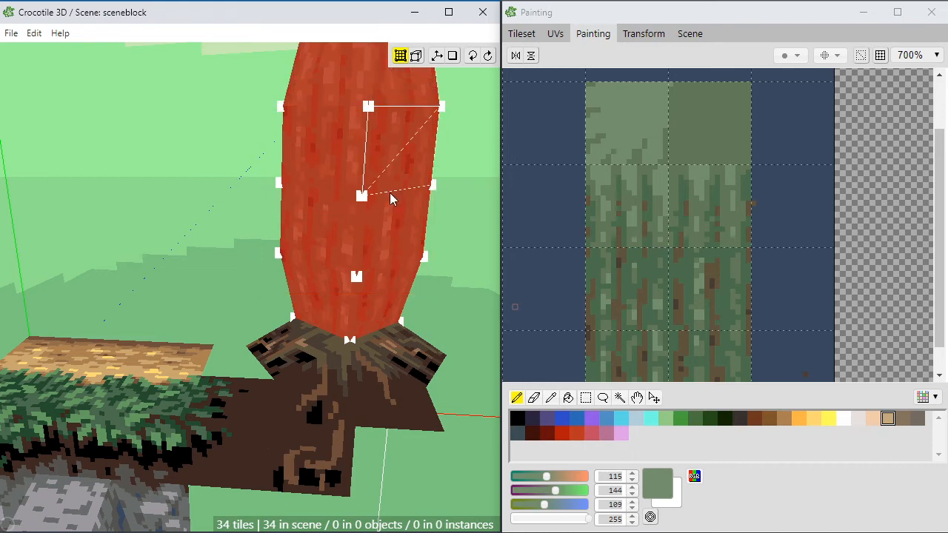
key(space)
drag(307, 323, 303, 302)
right_drag(319, 197, 299, 267)
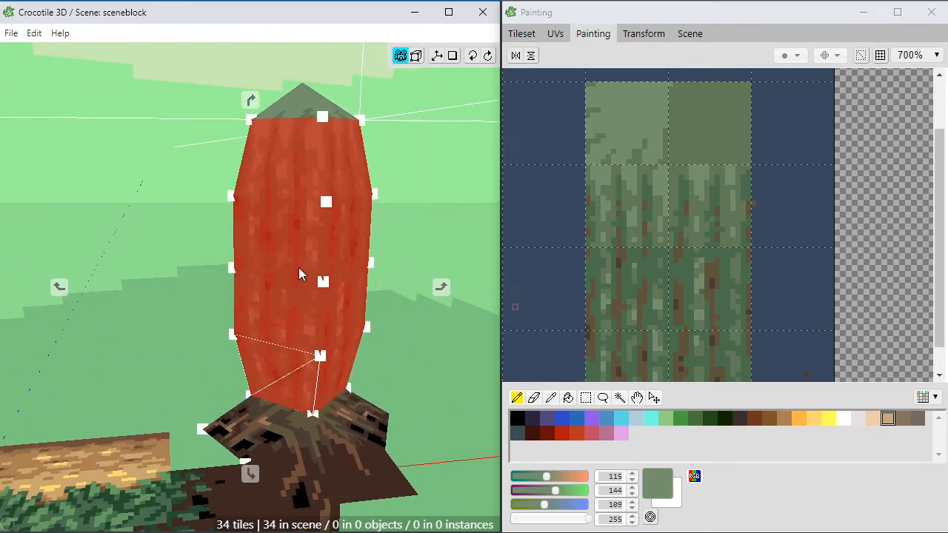
key(space)
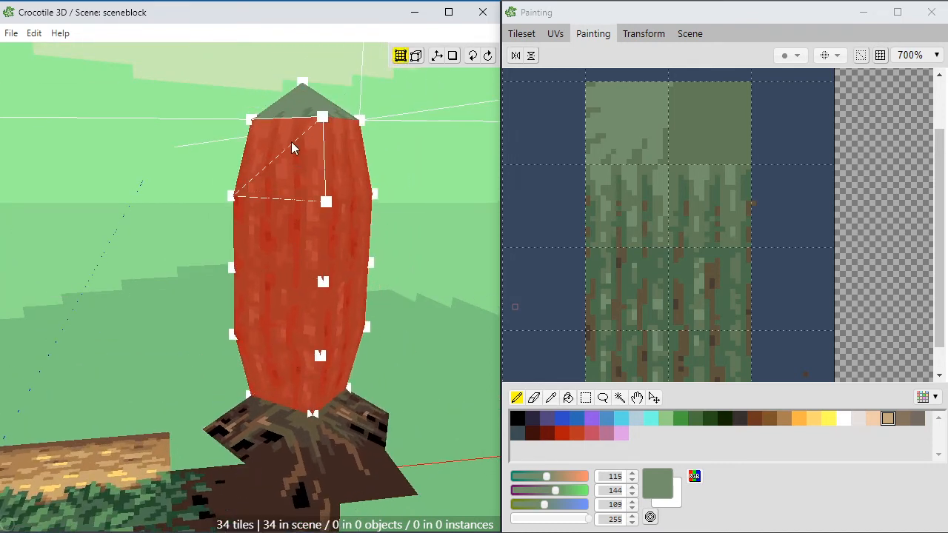
key(space)
drag(304, 127, 264, 182)
key(space)
key(space)
drag(292, 232, 322, 177)
key(space)
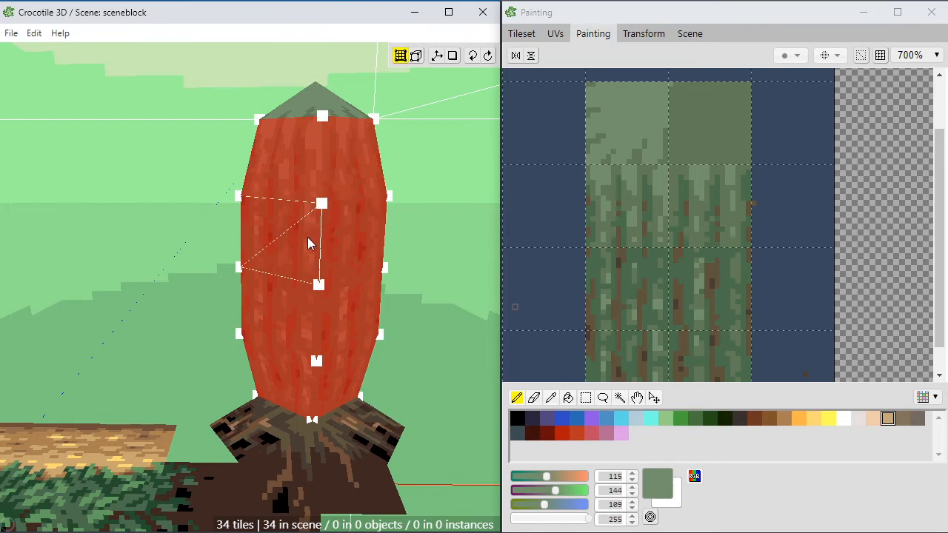
Step: Cut the selected side faces vertically down the middle on both visible sides of the trunk, from the roots to the cap
key(f)
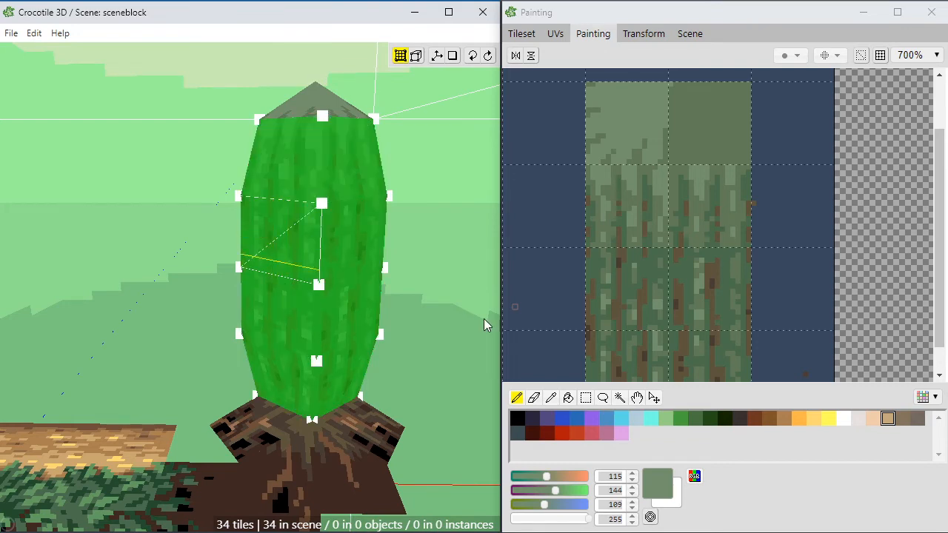
click(521, 33)
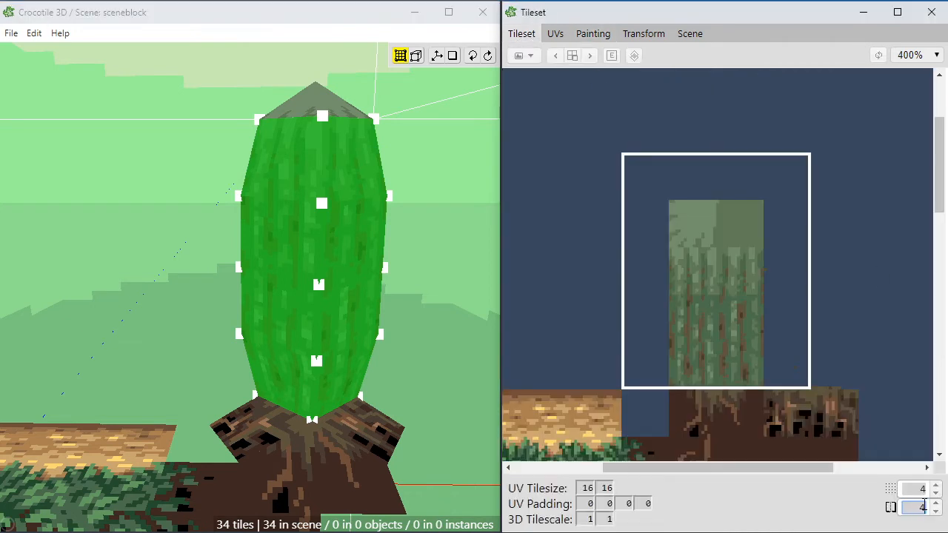
click(203, 309)
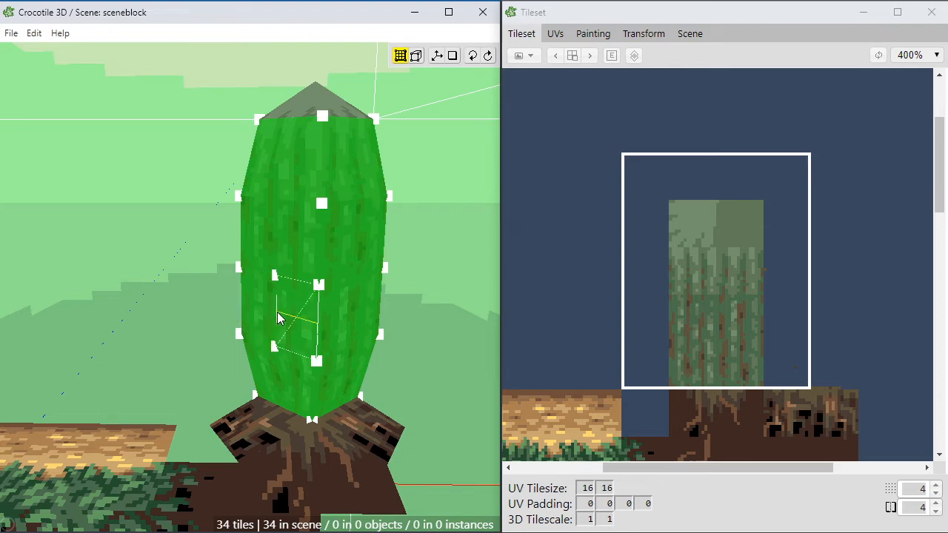
click(278, 318)
click(281, 219)
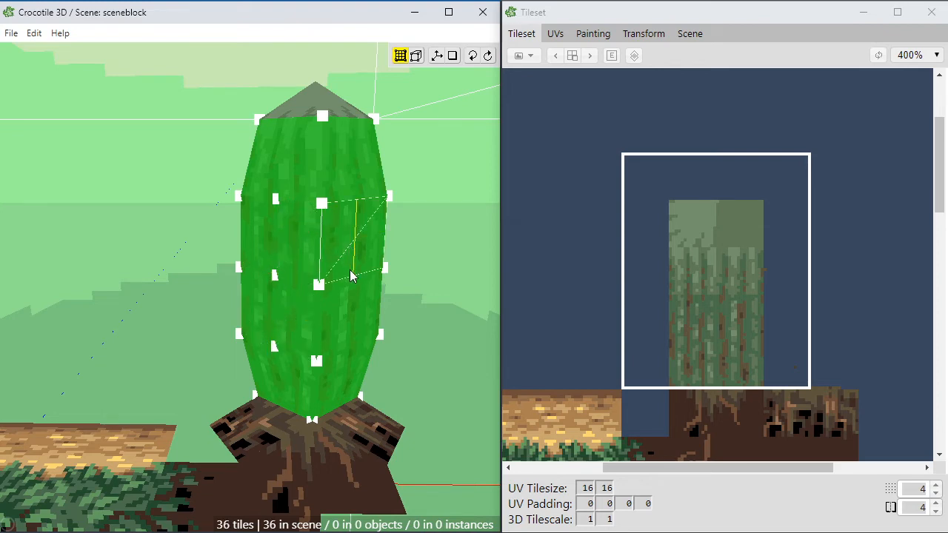
click(351, 314)
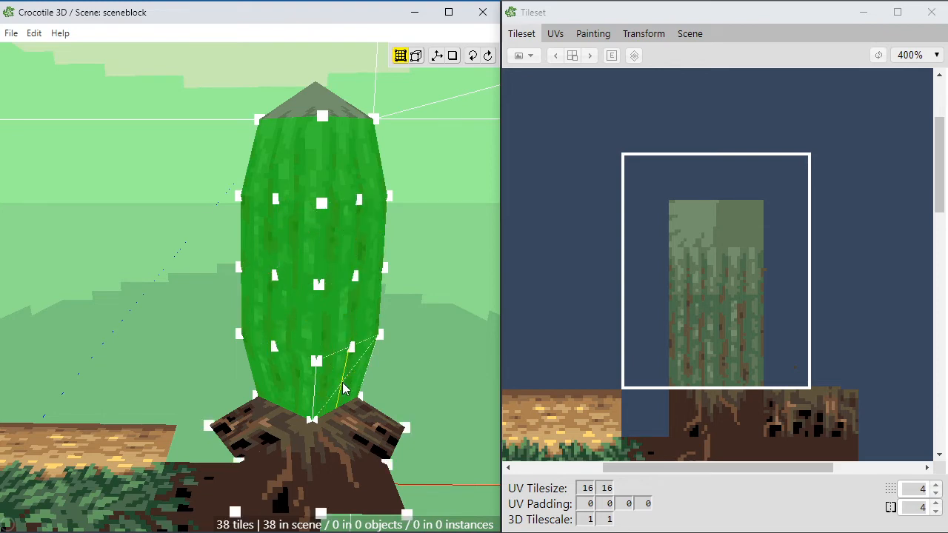
click(353, 362)
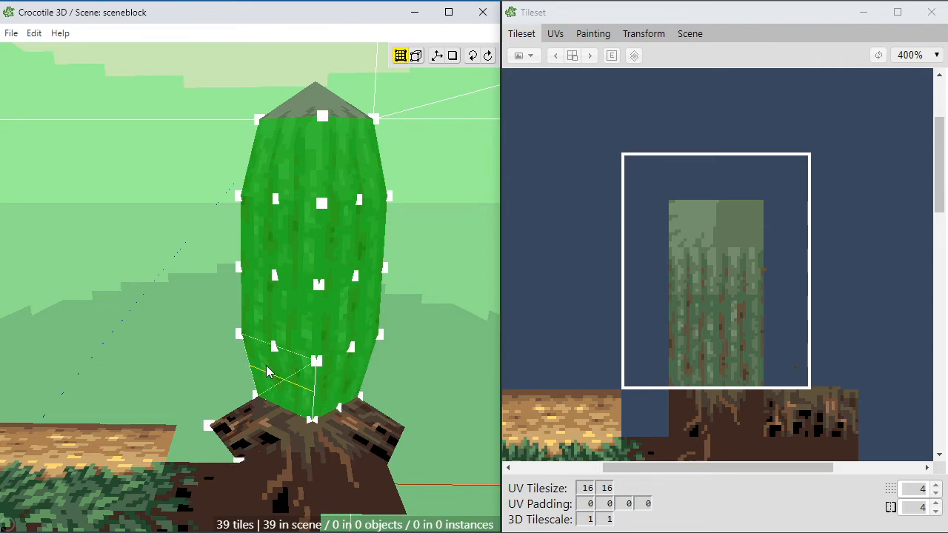
click(284, 374)
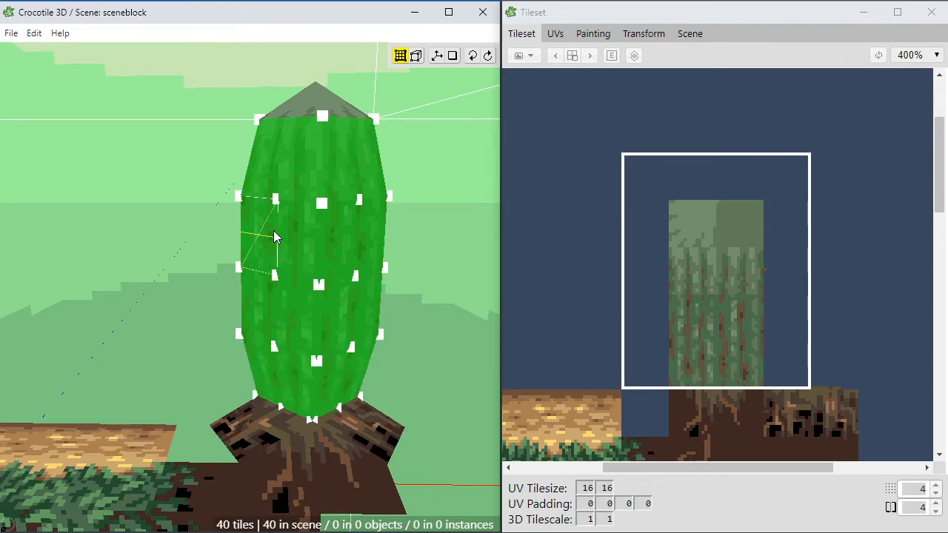
click(280, 178)
click(351, 181)
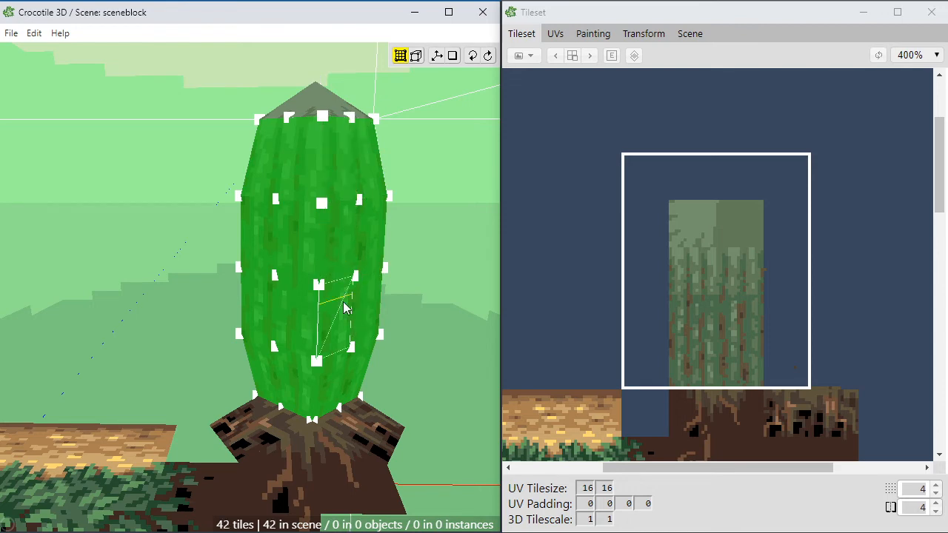
key(Escape)
Step: Select the three middle vertices along the new vertical cut on one side of the trunk
key(space)
drag(253, 345, 294, 313)
key(Escape)
scroll(289, 323, up, 1)
key(space)
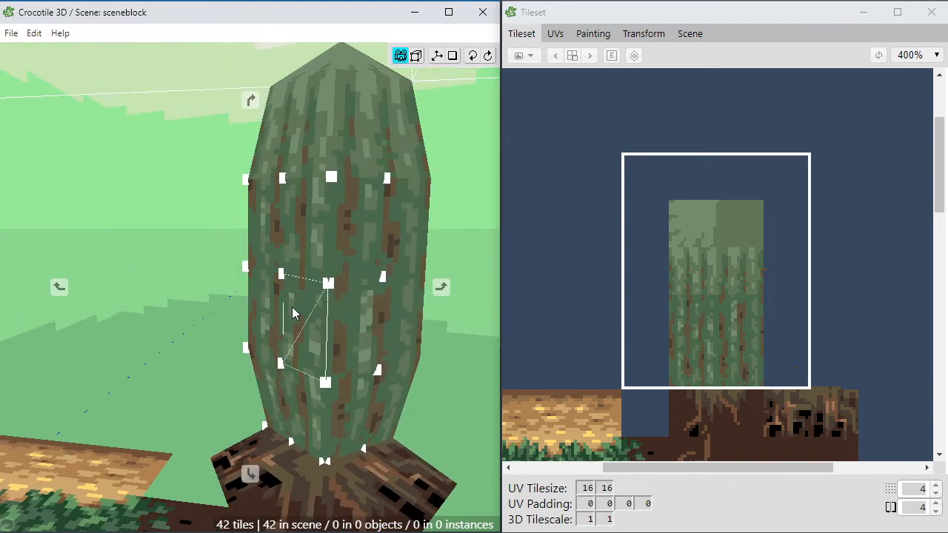
right_drag(294, 314, 298, 386)
drag(269, 303, 311, 268)
key(space)
right_drag(318, 402, 288, 359)
key(space)
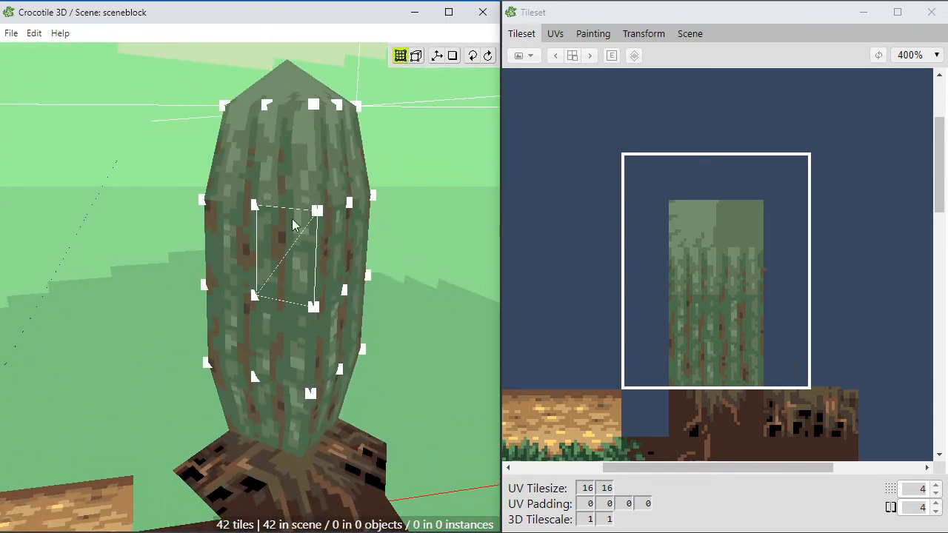
right_click(256, 206)
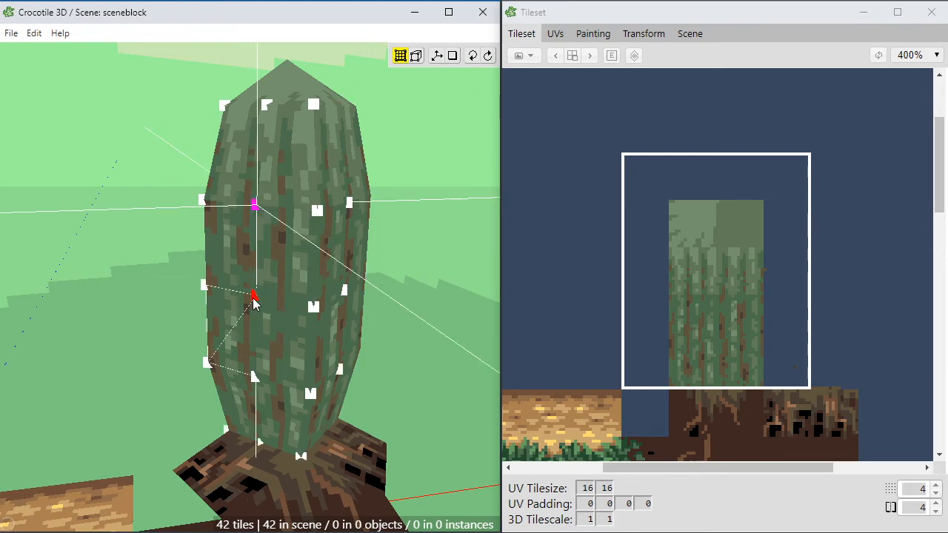
right_click(254, 298)
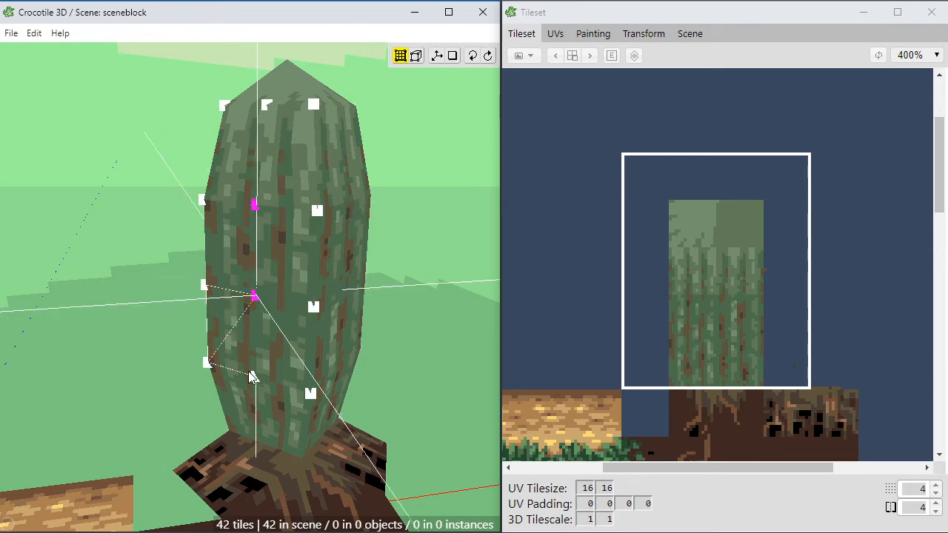
right_click(253, 379)
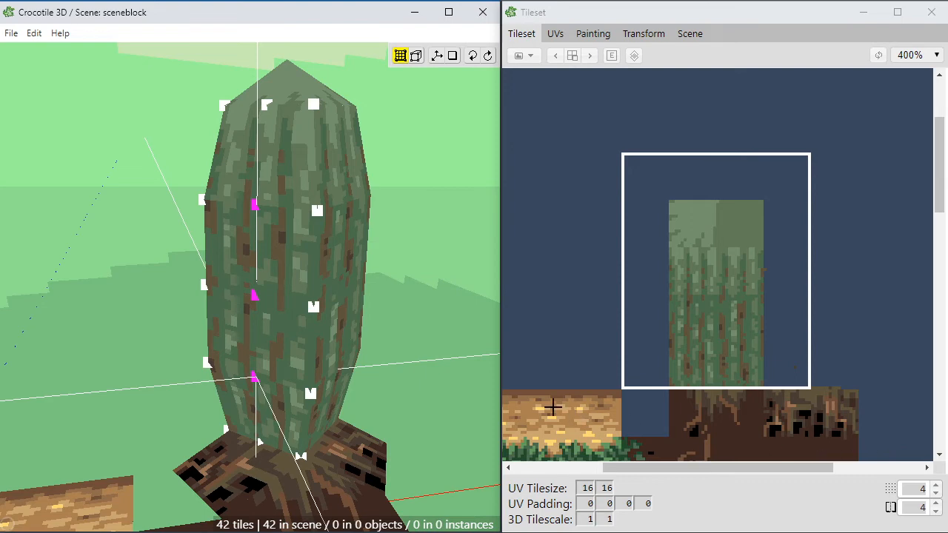
key(a)
key(s)
key(space)
drag(459, 419, 420, 391)
key(w)
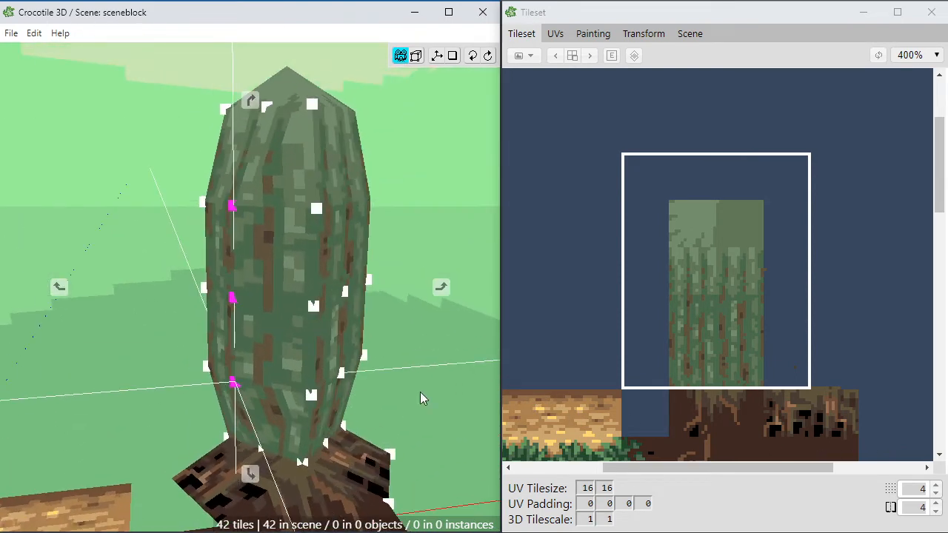
key(space)
key(d)
Step: Reduce the grid snap value to 2 and finally 1, moving the three selected vertices outward to round that side
click(936, 493)
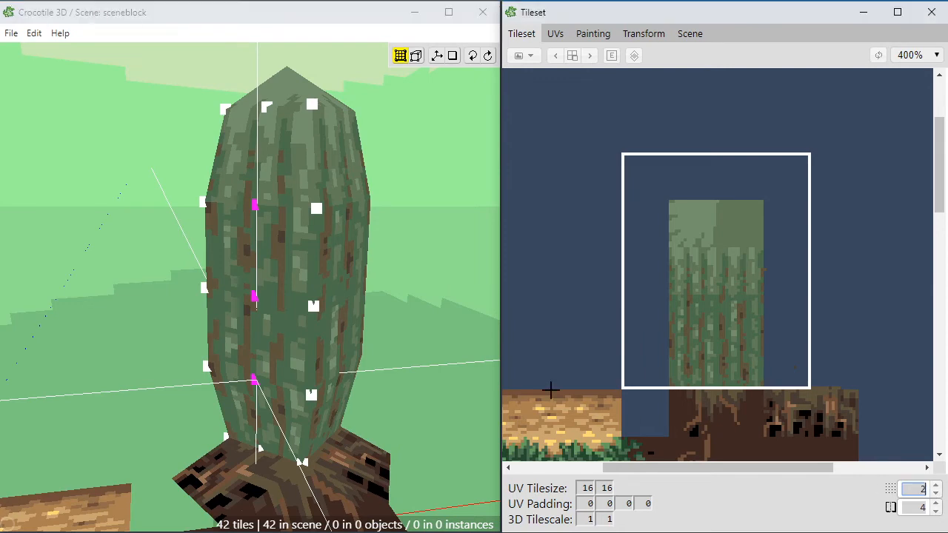
key(a)
key(space)
drag(449, 352, 464, 466)
key(space)
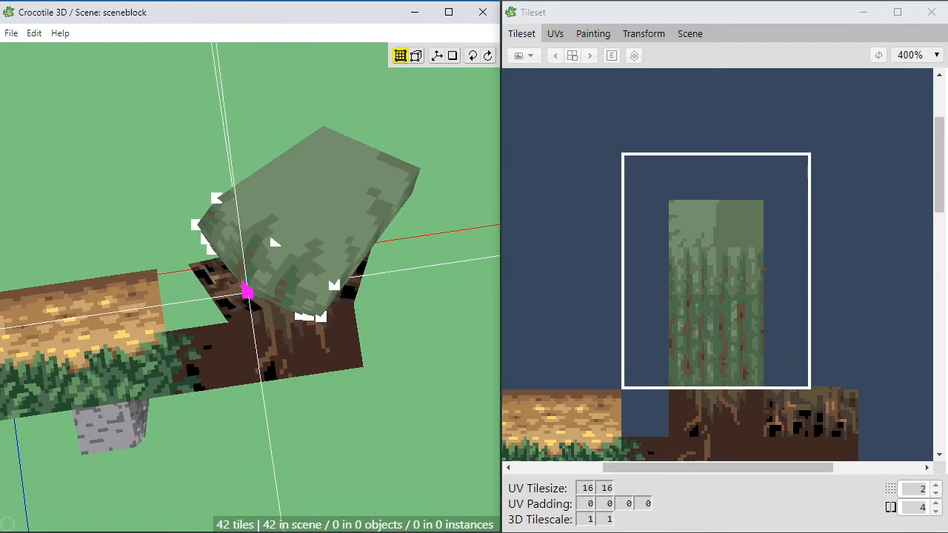
click(936, 494)
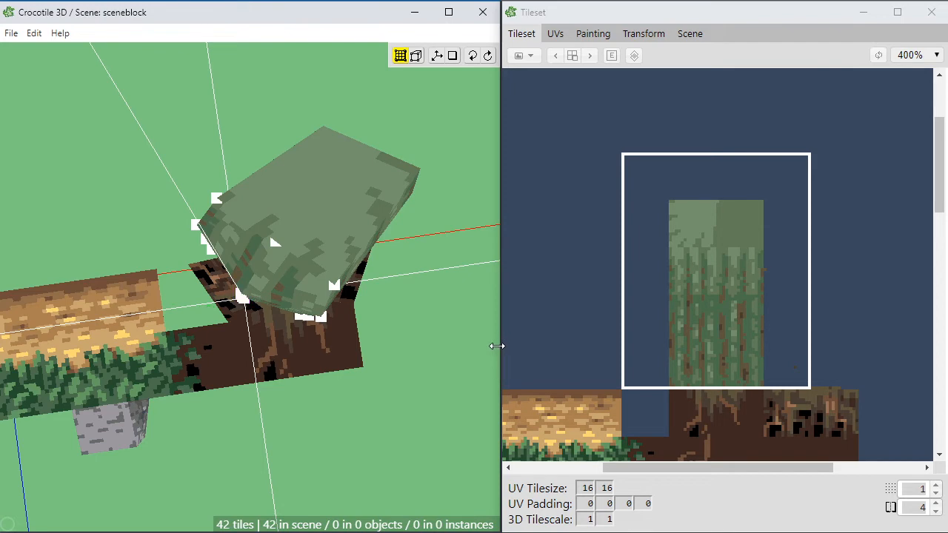
Step: Select the three middle vertices along the other side's vertical cut and move them diagonally outward in small grid steps
key(space)
right_drag(457, 368, 449, 369)
drag(449, 369, 410, 287)
key(space)
click(308, 229)
shift+click(303, 305)
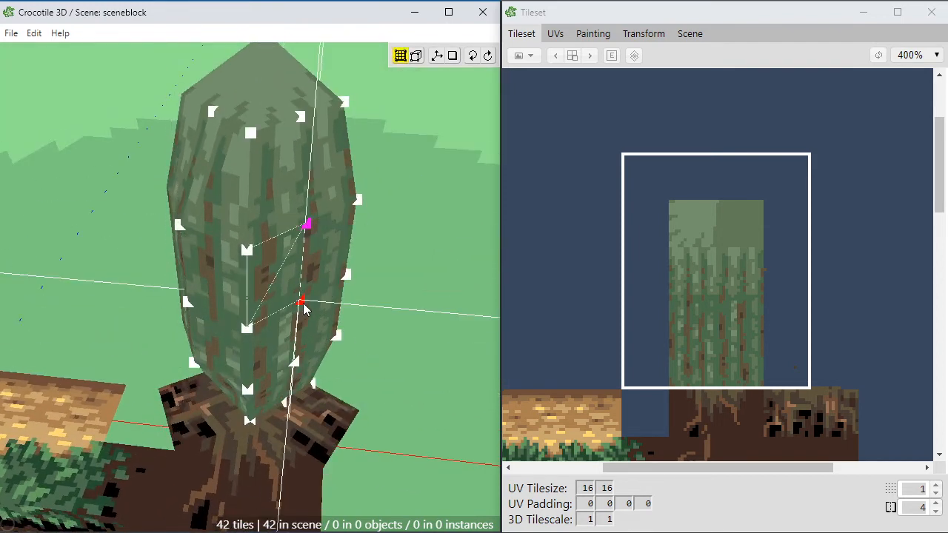
shift+click(298, 365)
key(d)
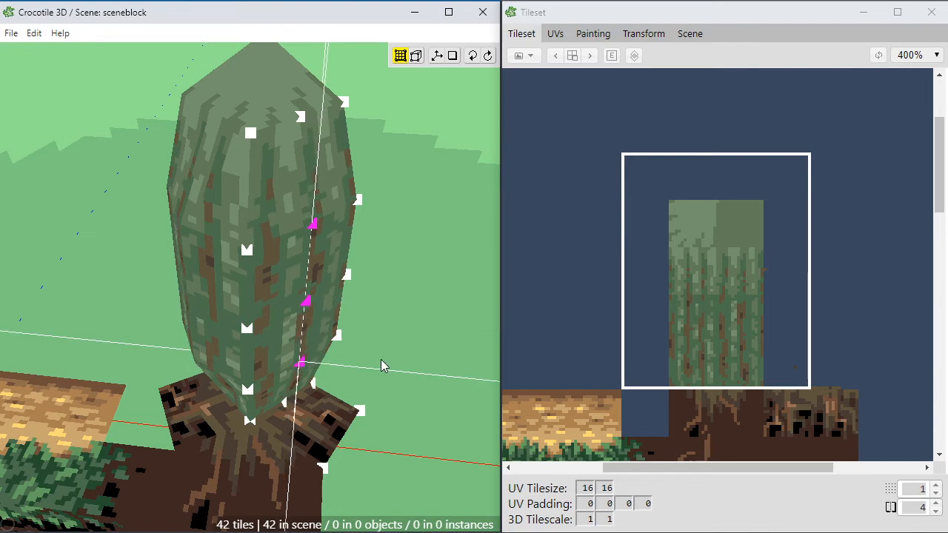
key(d)
key(d)
key(space)
key(s)
key(s)
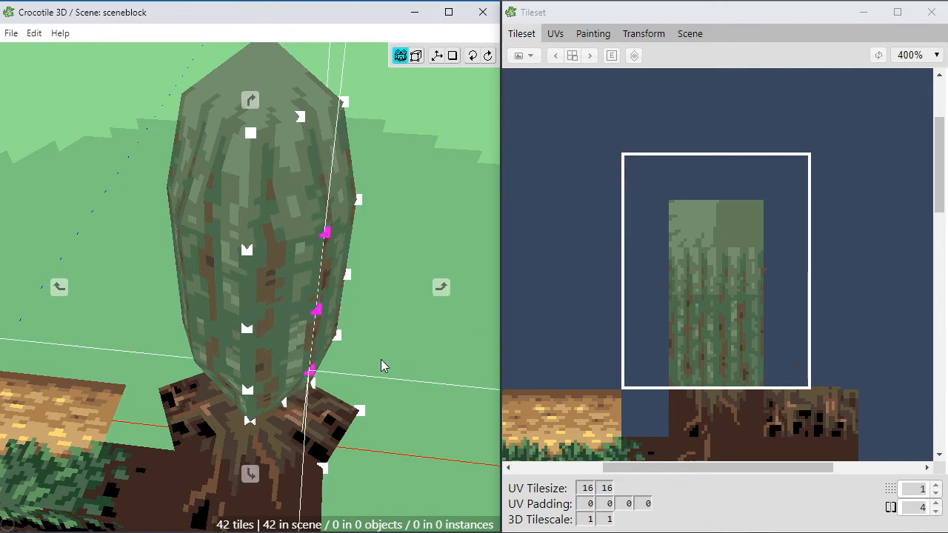
key(s)
Step: Examine the widened trunk, its upper edge and the lower faces above the roots from low and high angles
key(space)
drag(381, 360, 348, 365)
scroll(348, 365, down, 3)
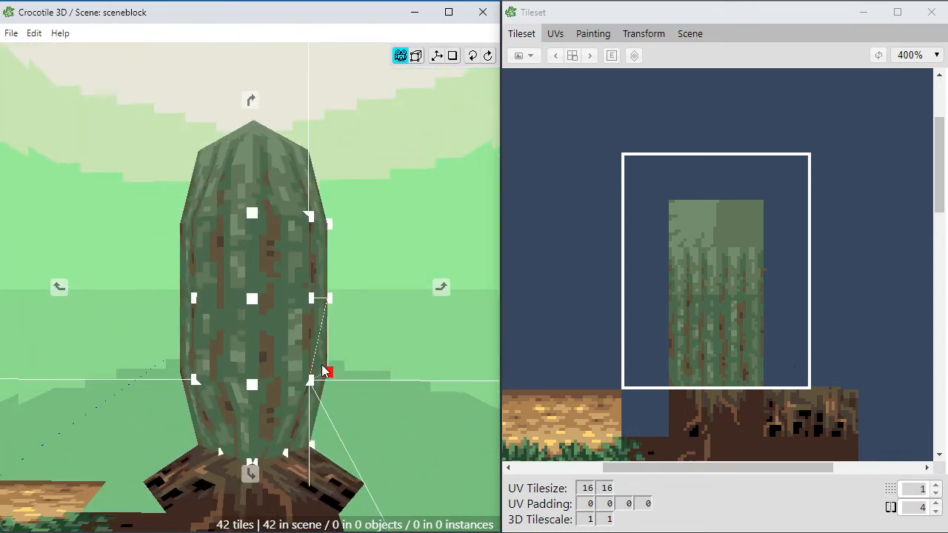
key(space)
drag(418, 106, 137, 407)
key(space)
drag(185, 306, 205, 259)
key(space)
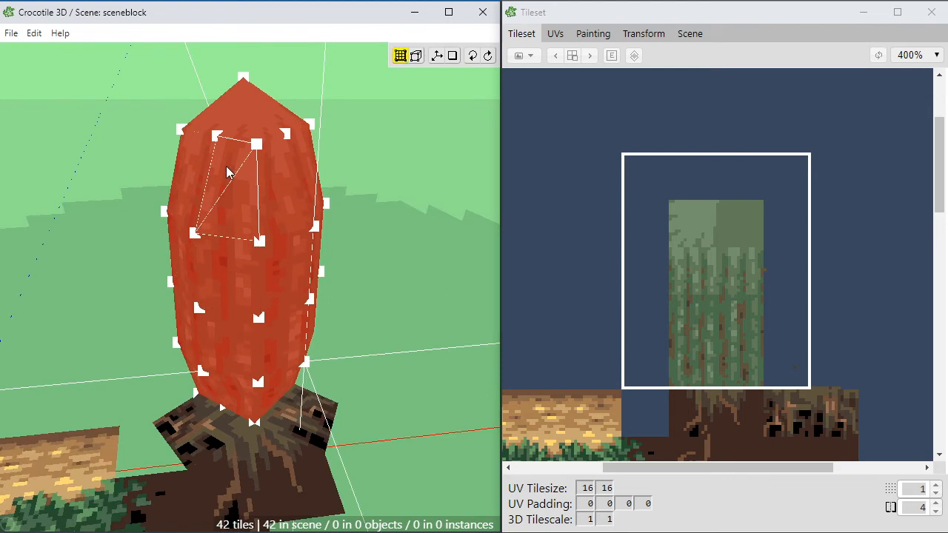
click(194, 191)
double_click(193, 186)
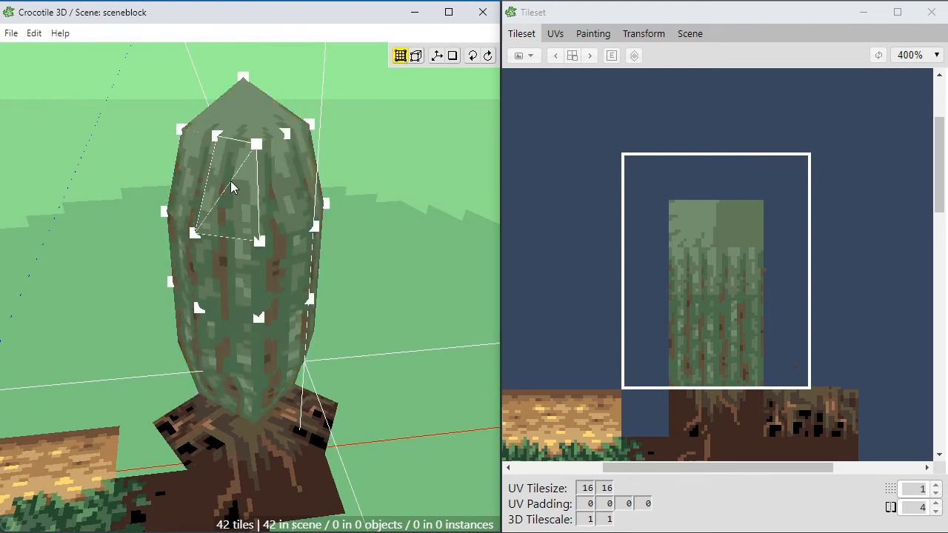
key(space)
drag(298, 197, 232, 159)
key(space)
click(277, 200)
key(space)
key(space)
key(space)
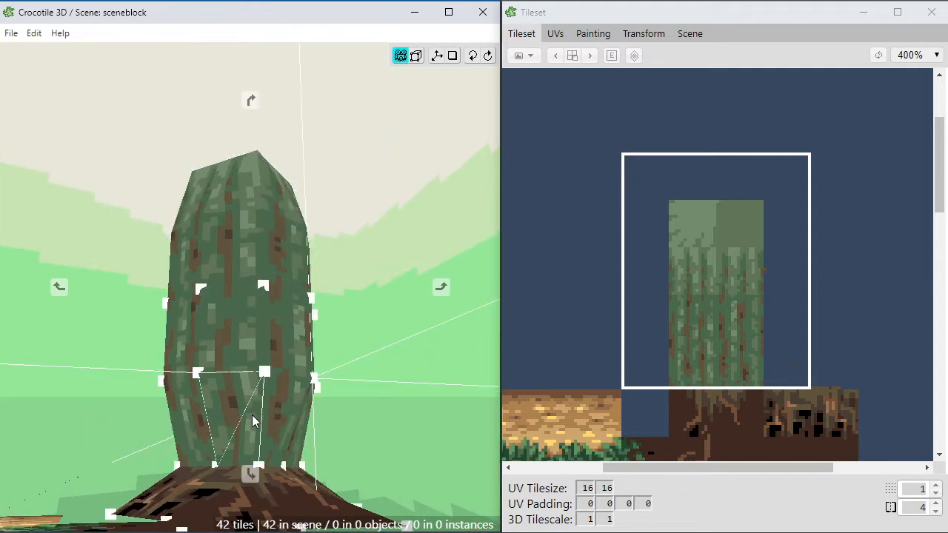
key(space)
click(239, 410)
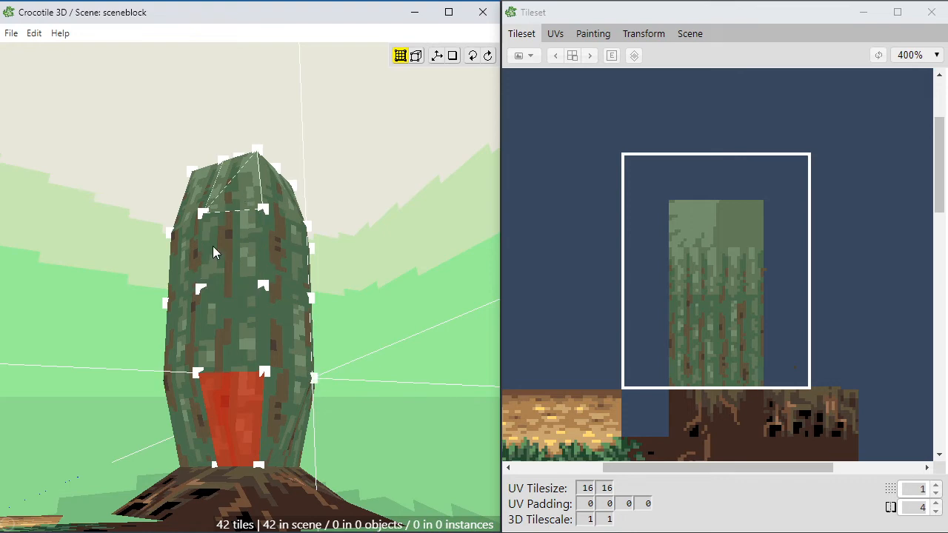
key(space)
drag(305, 430, 283, 424)
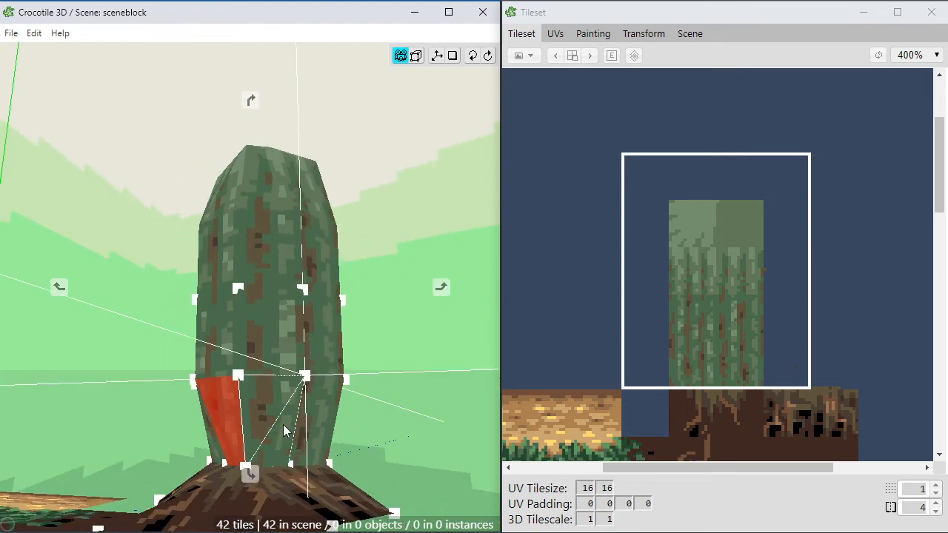
click(316, 420)
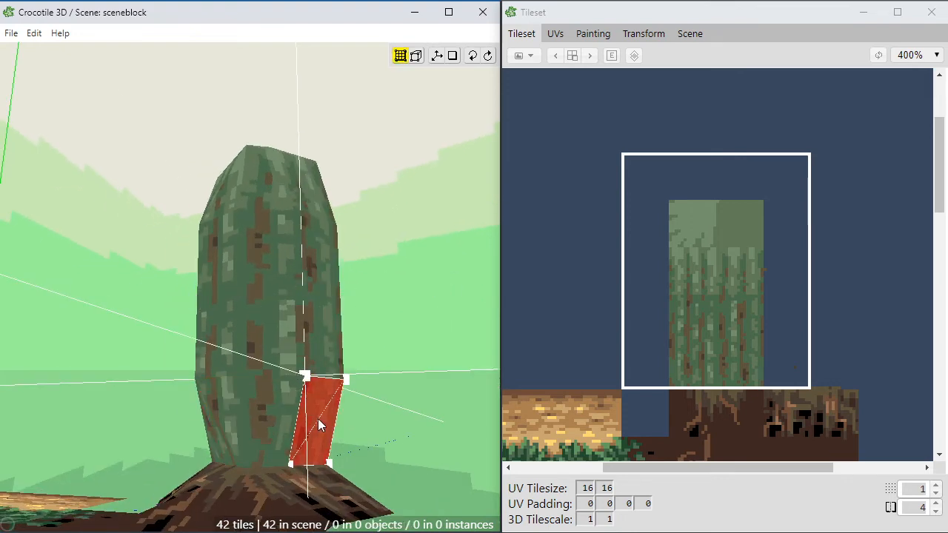
key(space)
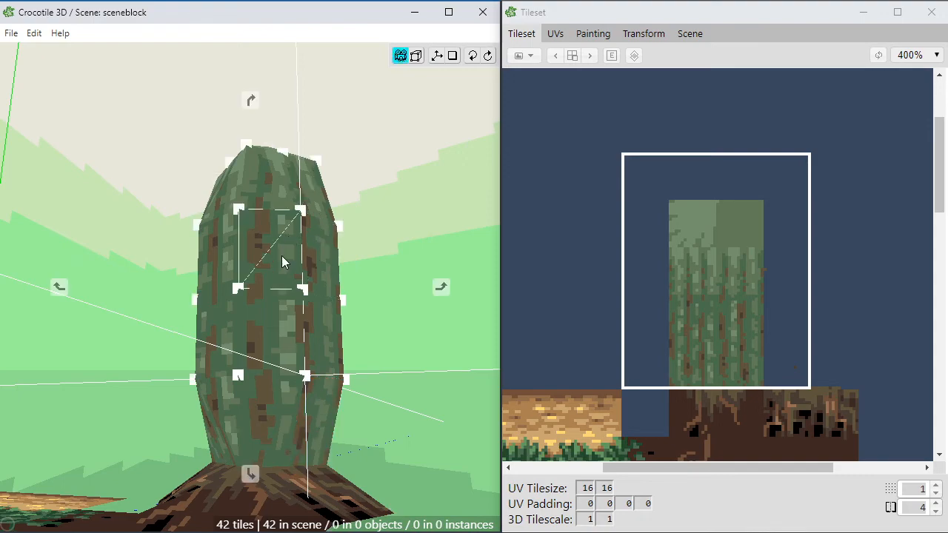
key(space)
key(space)
drag(285, 348, 329, 447)
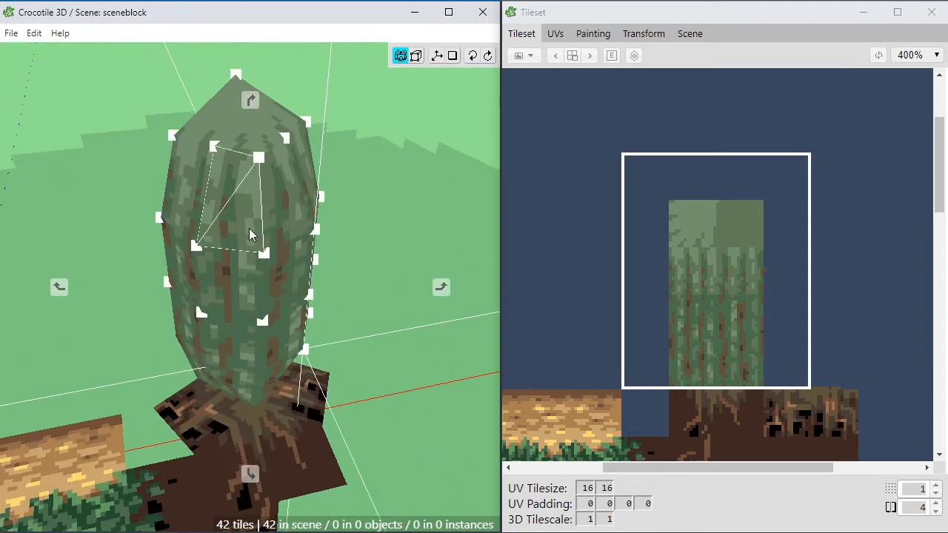
Step: Select the trunk's cap face and cut it through the middle both ways into four quarters
scroll(249, 233, up, 2)
drag(250, 233, 217, 168)
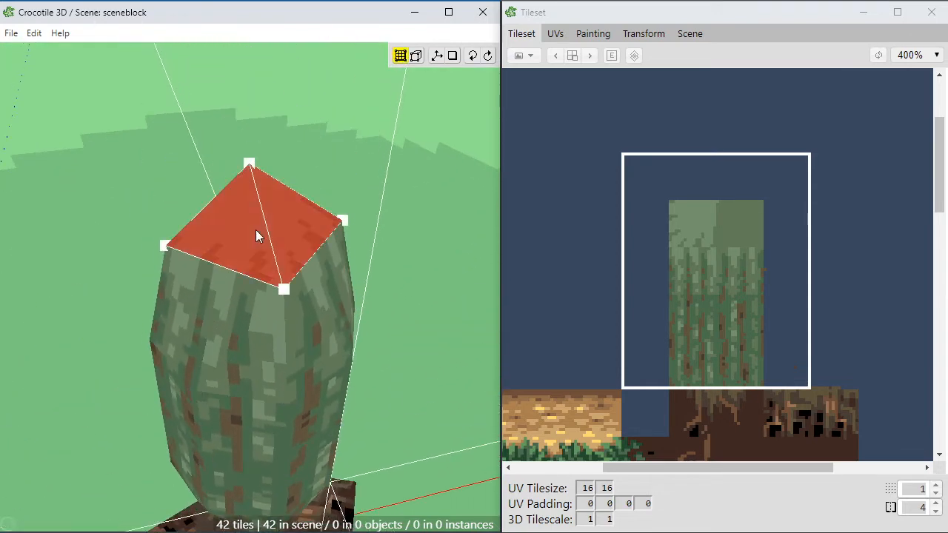
click(233, 250)
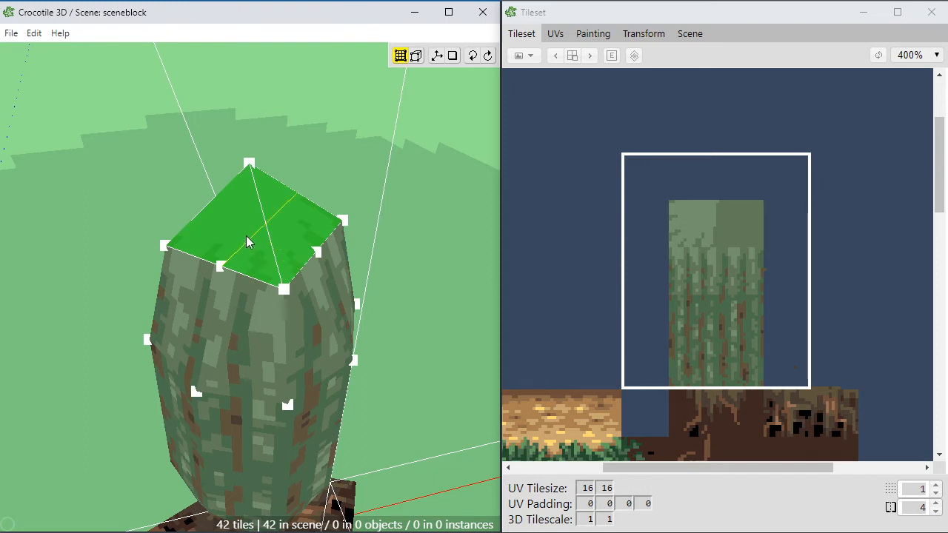
click(246, 237)
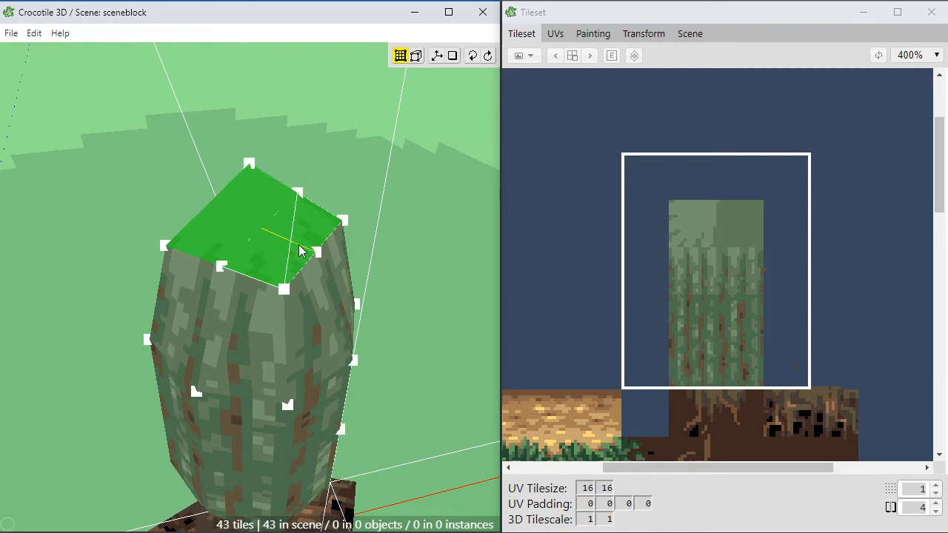
click(298, 245)
click(254, 216)
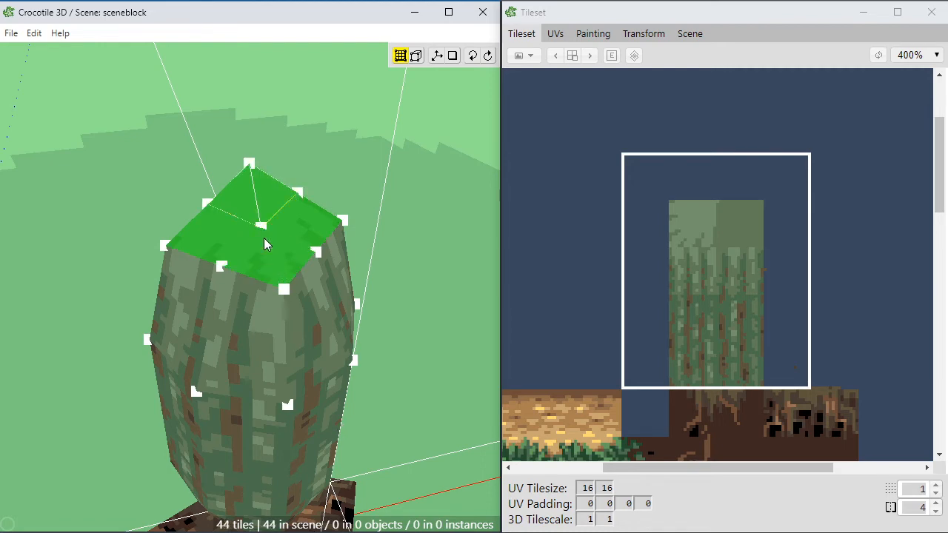
Step: Select the centre vertex of the trunk's cap and move it outward in small grid steps to round the cap
right_drag(274, 317, 241, 314)
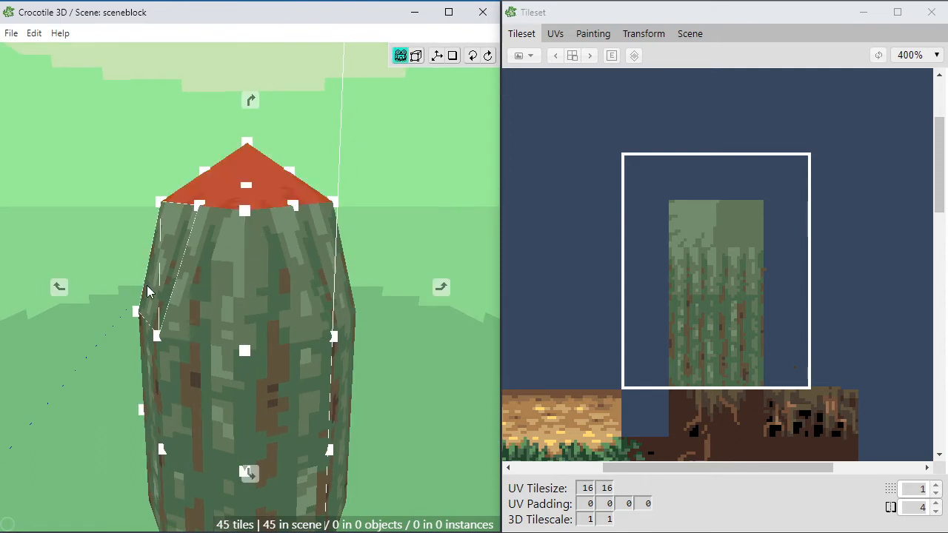
right_drag(148, 289, 154, 297)
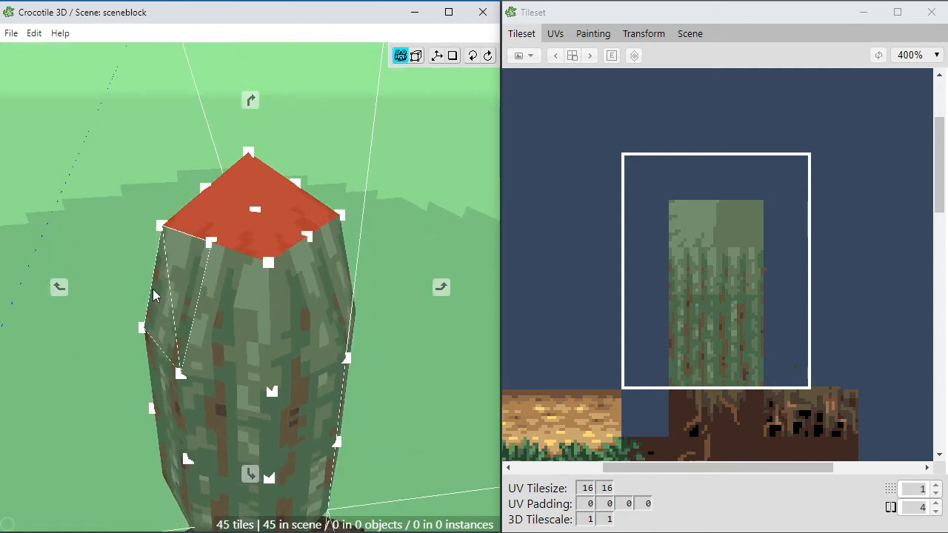
key(c)
click(256, 212)
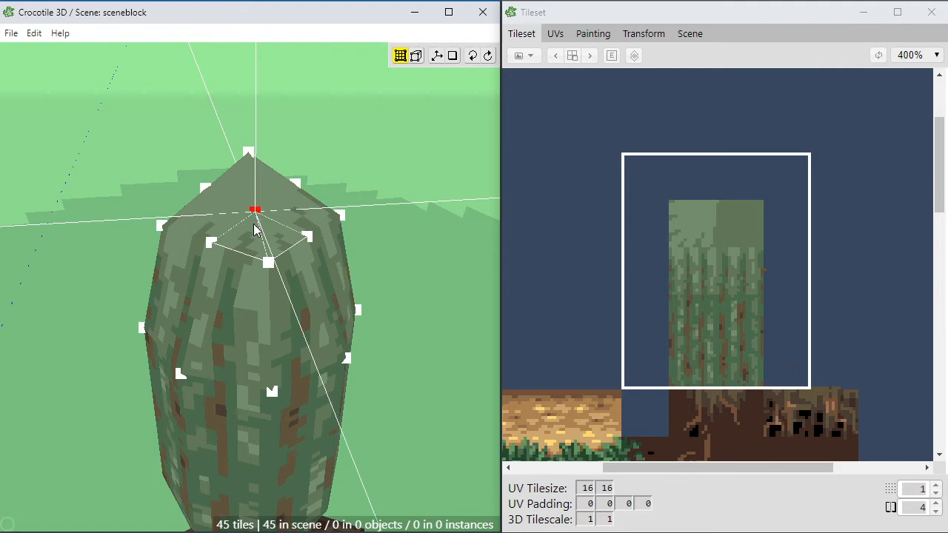
right_drag(254, 229, 225, 275)
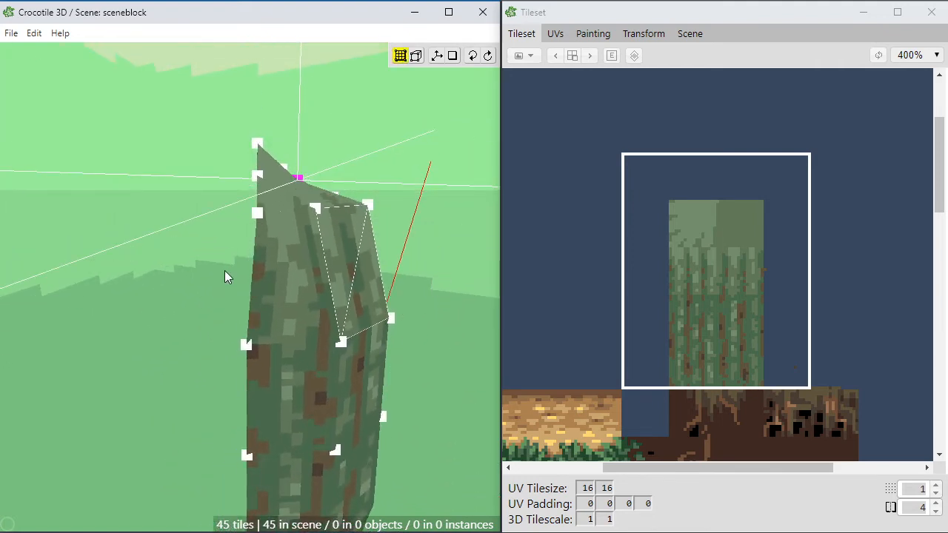
key(d)
key(w)
key(d)
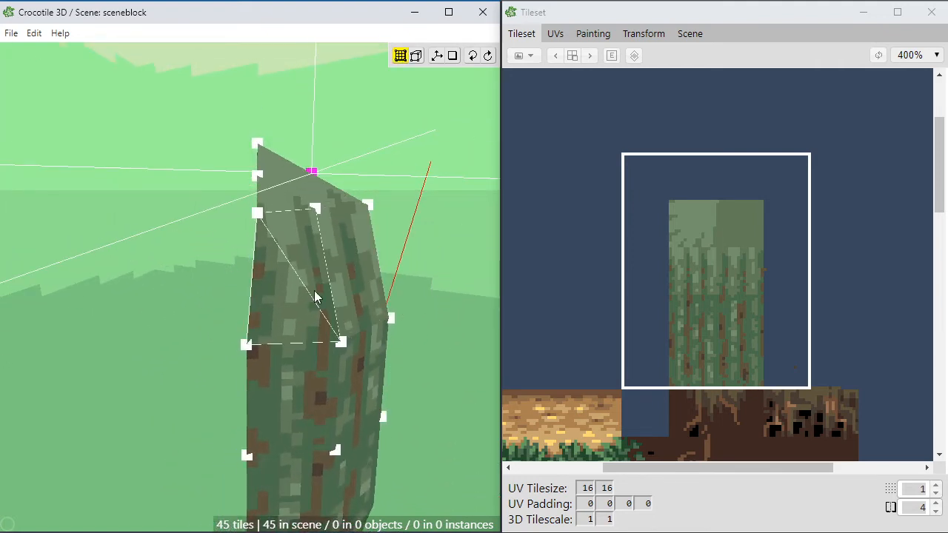
right_drag(315, 298, 333, 317)
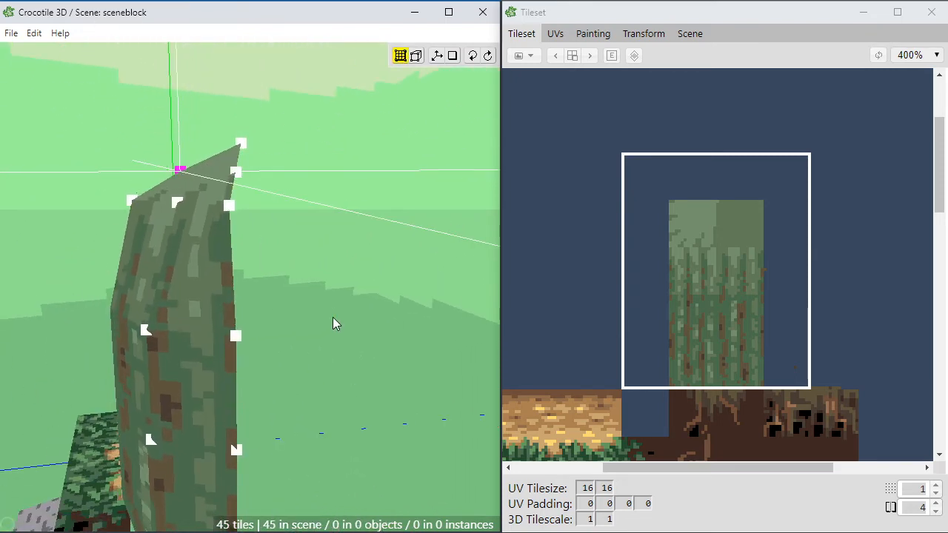
key(a)
click(229, 317)
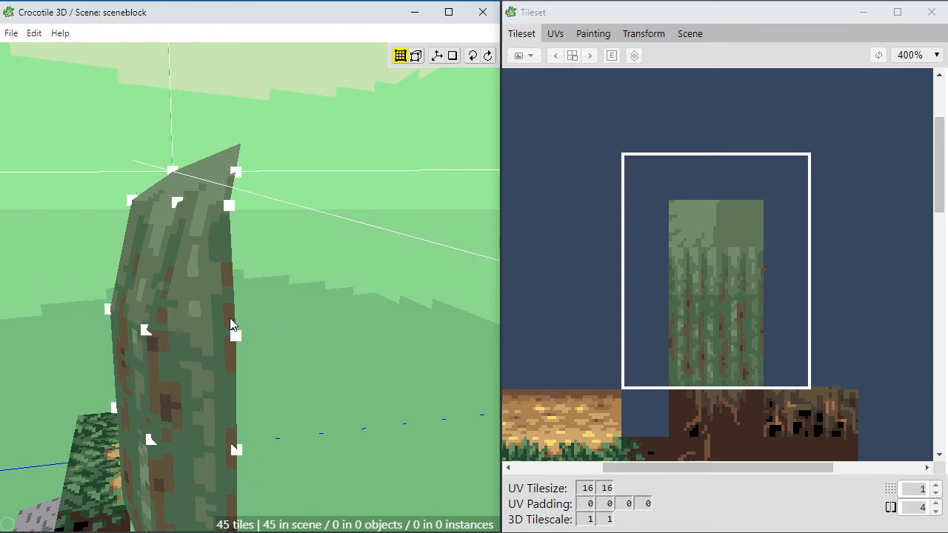
Step: Move the middle vertices on the cap's two sloping side edges outward, one after the other, to round its silhouette
right_drag(229, 324, 216, 320)
click(292, 169)
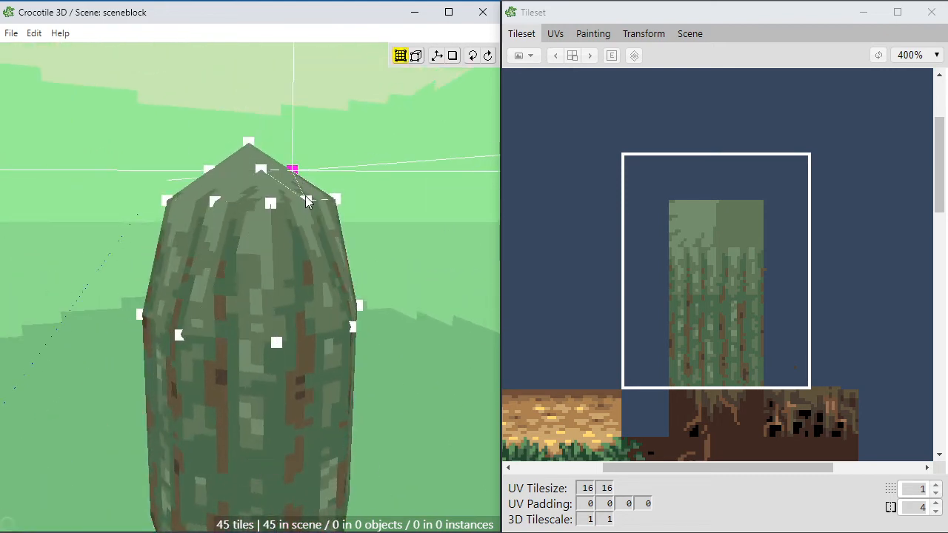
drag(308, 202, 312, 220)
key(d)
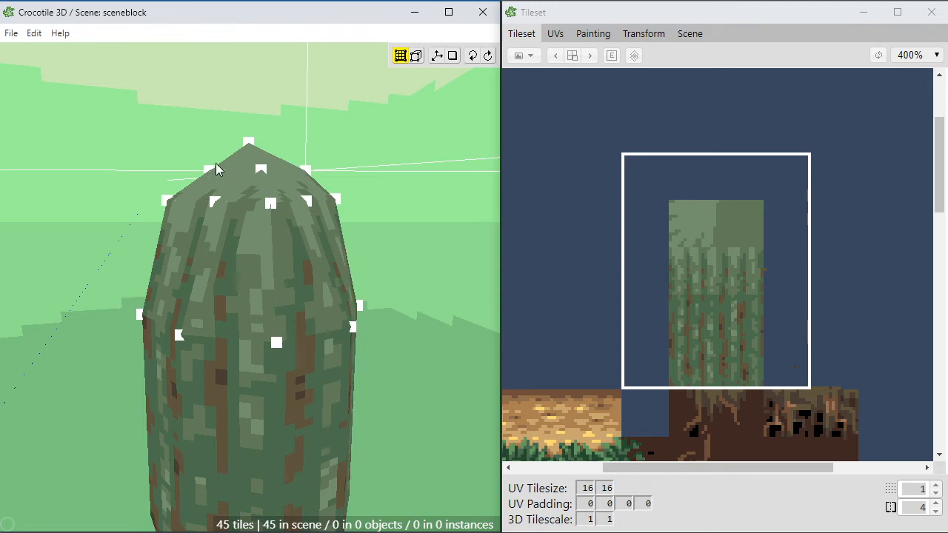
click(208, 172)
key(a)
key(a)
Step: Select the vertex at the cap's peak and lower it slightly to flatten the point
right_drag(238, 252, 208, 372)
scroll(228, 260, down, 4)
scroll(255, 416, up, 3)
scroll(269, 376, down, 2)
drag(241, 395, 249, 405)
scroll(249, 405, up, 3)
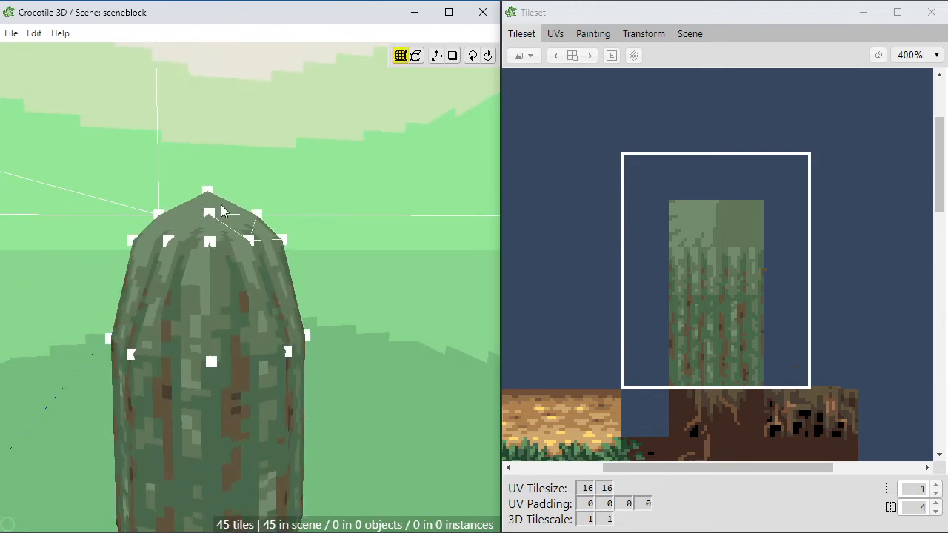
click(208, 194)
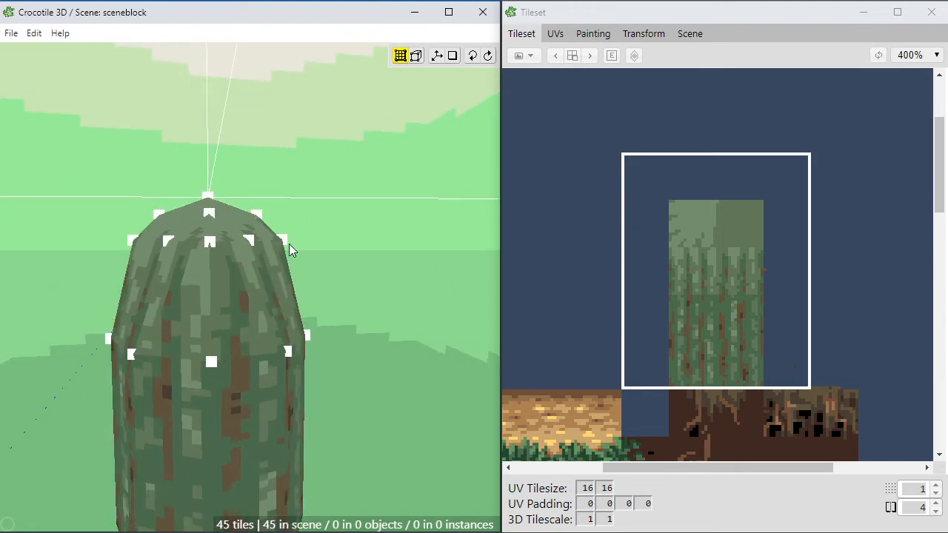
Step: Select the middle vertex along one front edge of the cap's rim and move it diagonally outward in small grid steps
key(space)
scroll(297, 318, down, 5)
drag(319, 474, 352, 405)
right_drag(352, 405, 292, 407)
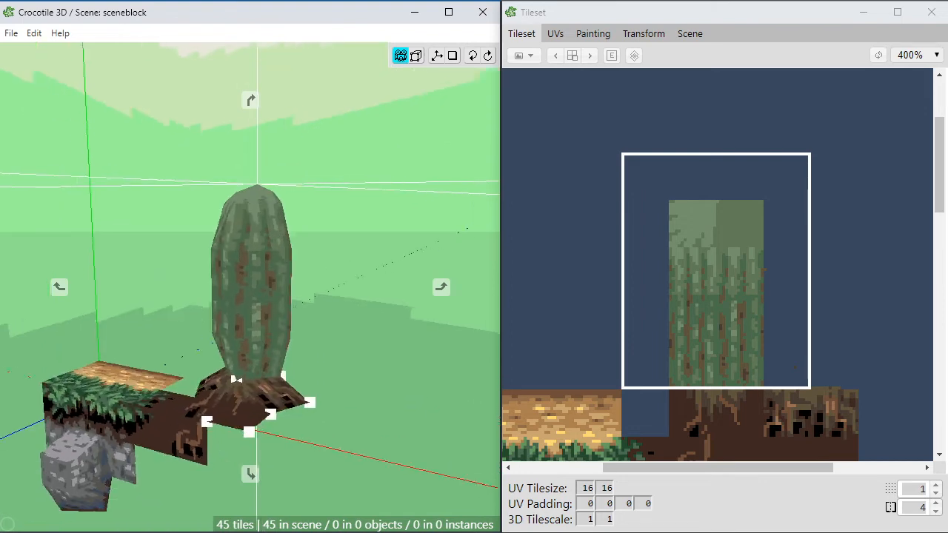
scroll(341, 419, up, 8)
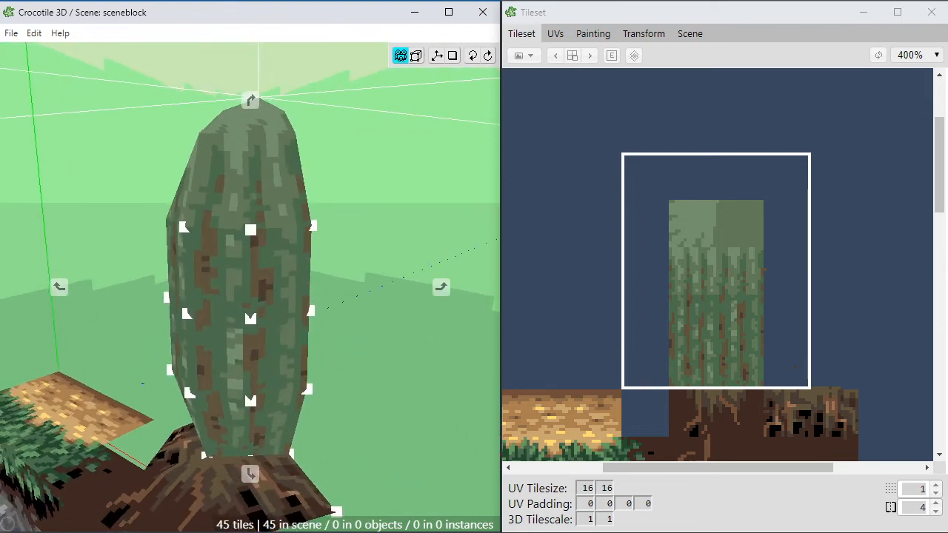
drag(196, 222, 297, 294)
key(space)
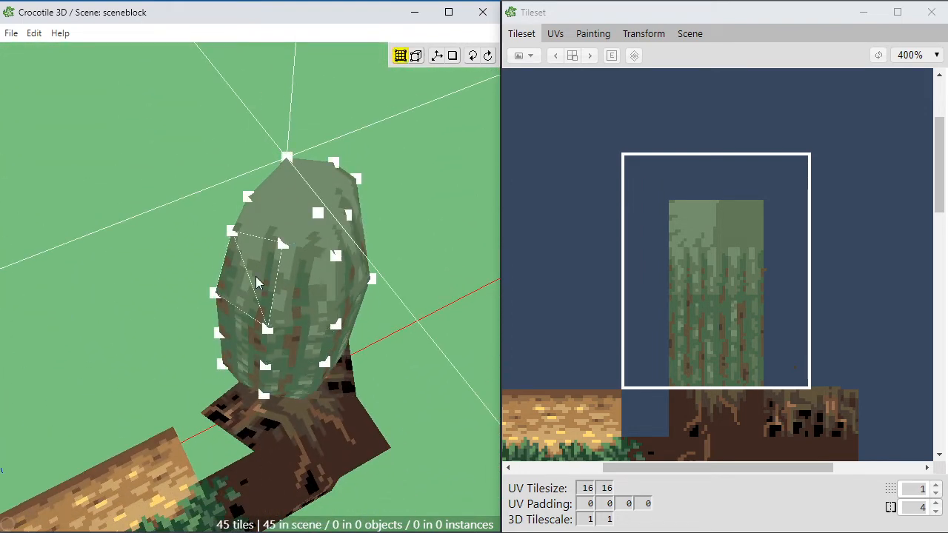
key(space)
drag(326, 256, 299, 312)
key(space)
click(254, 281)
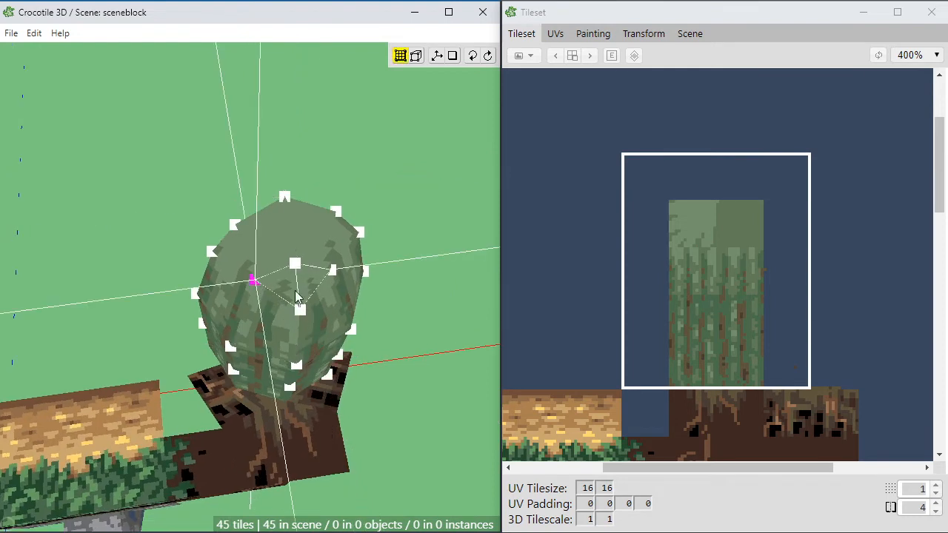
key(a)
key(s)
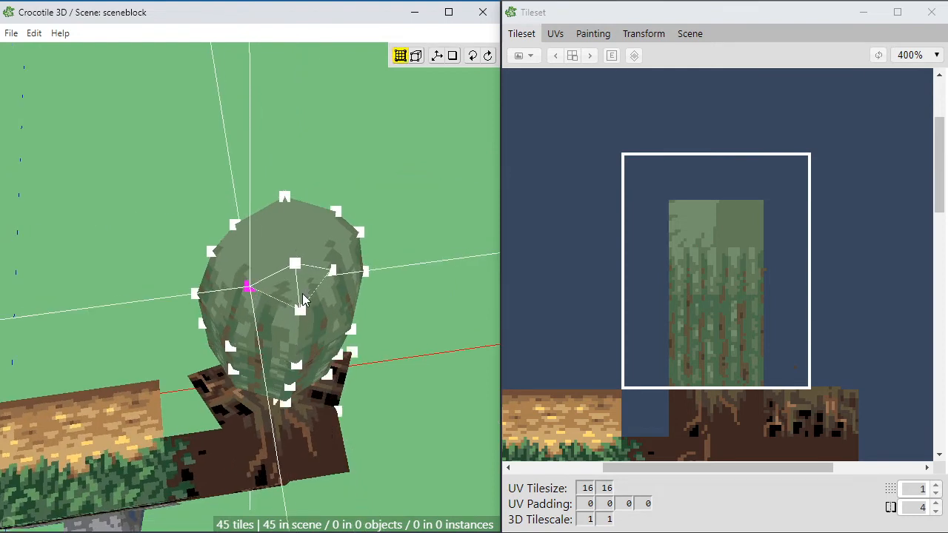
key(s)
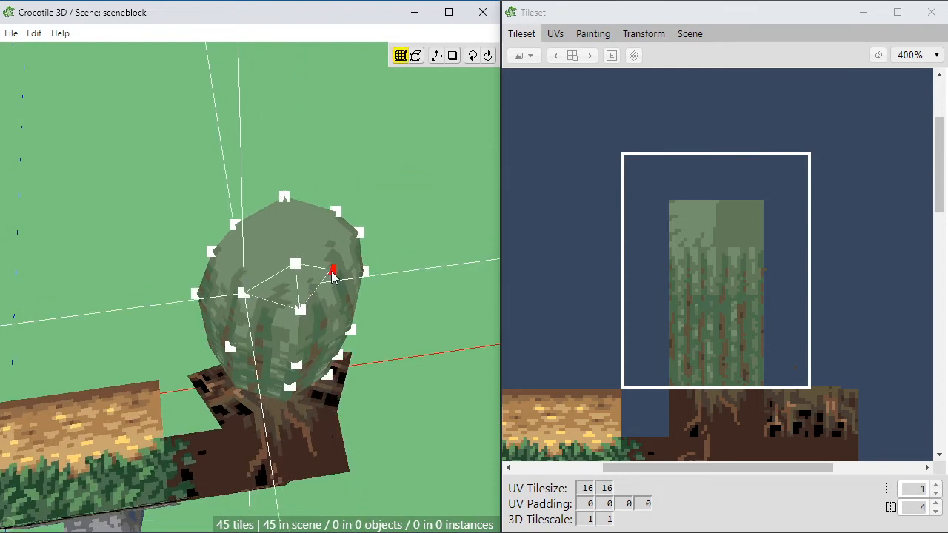
Step: Move the matching middle vertex on the rim's opposite front edge diagonally outward in small grid steps
click(332, 272)
key(d)
key(s)
key(s)
key(space)
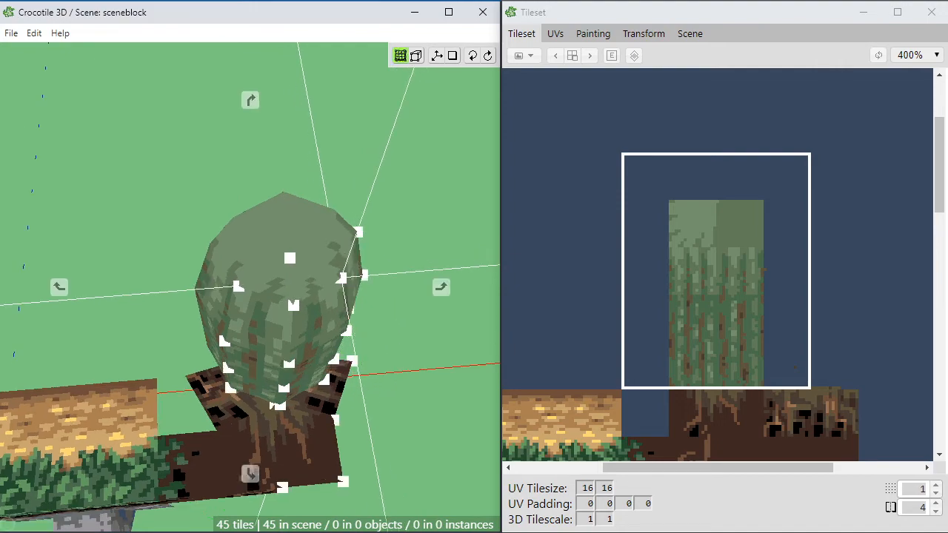
Step: Examine the rounded trunk from several angles, including where its lower end meets the roots
drag(260, 378, 364, 381)
scroll(363, 381, down, 3)
middle_drag(319, 296, 259, 288)
middle_drag(315, 405, 334, 402)
scroll(334, 402, up, 3)
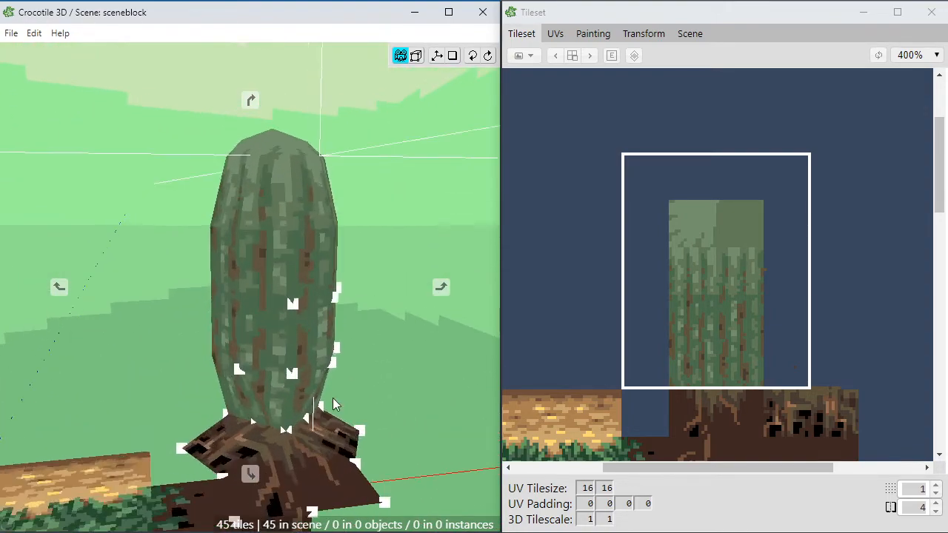
scroll(288, 448, up, 3)
middle_drag(315, 454, 317, 394)
middle_drag(316, 451, 310, 380)
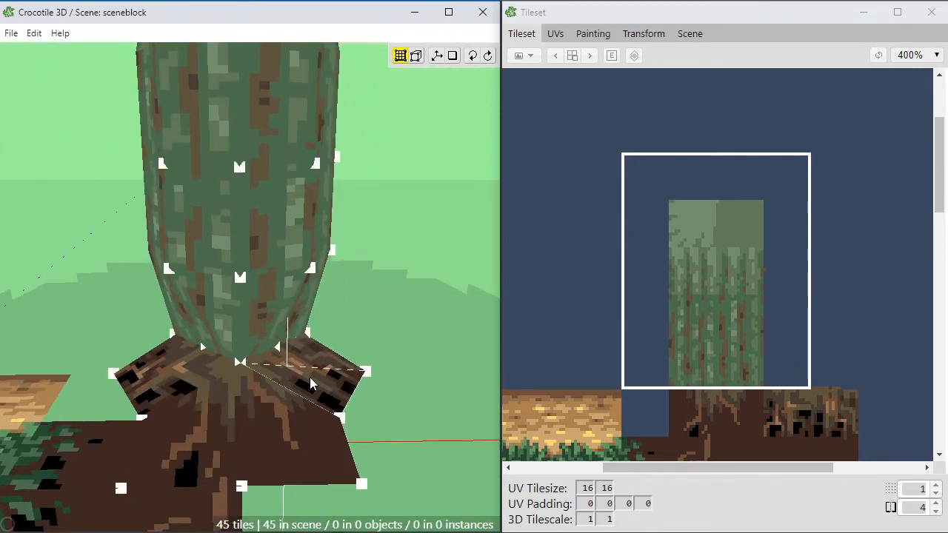
key(space)
middle_drag(173, 333, 223, 405)
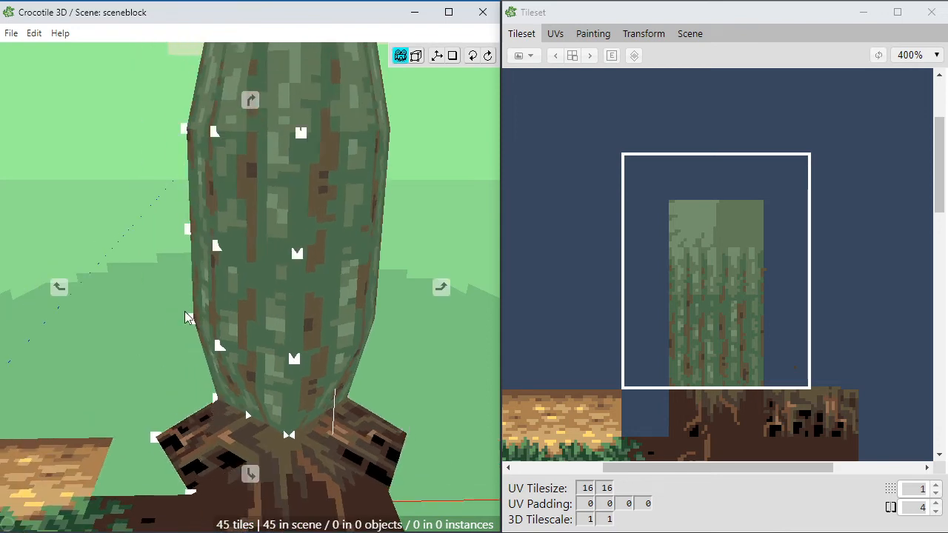
middle_drag(164, 358, 185, 358)
scroll(186, 357, down, 2)
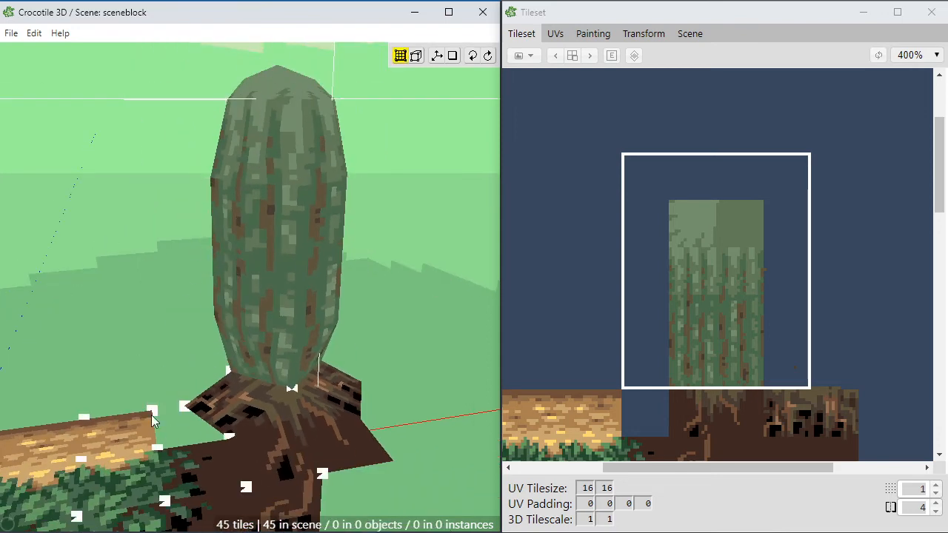
key(space)
mouse_move(280, 284)
middle_down()
mouse_move(252, 293)
mouse_move(319, 300)
mouse_move(280, 283)
middle_up()
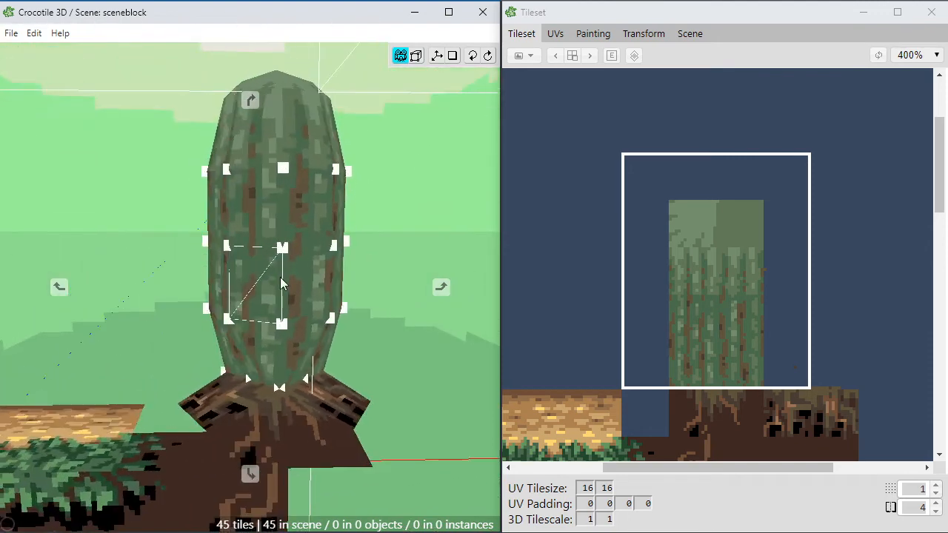
Step: Save the scene file
key(ctrl+s)
scroll(395, 257, down, 2)
key(space)
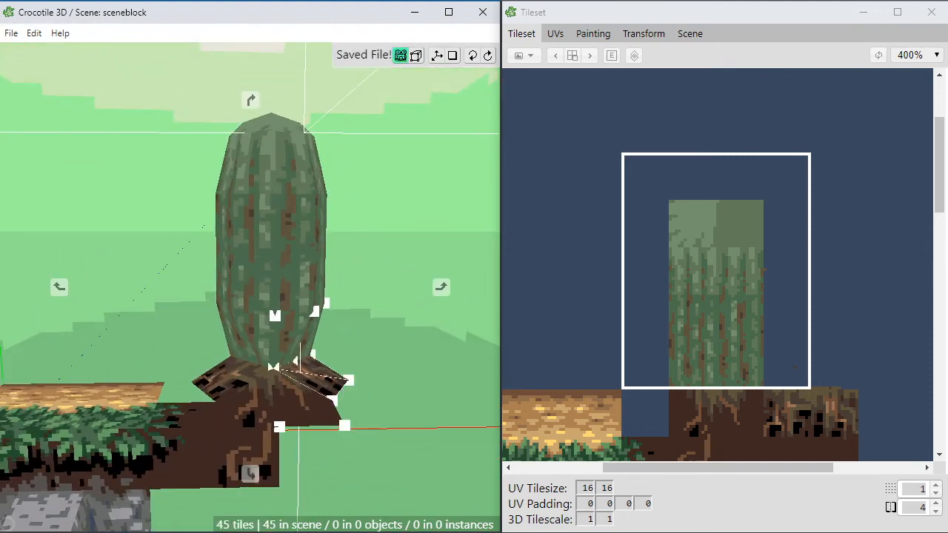
mouse_move(337, 393)
middle_down()
mouse_move(222, 384)
mouse_move(337, 386)
middle_up()
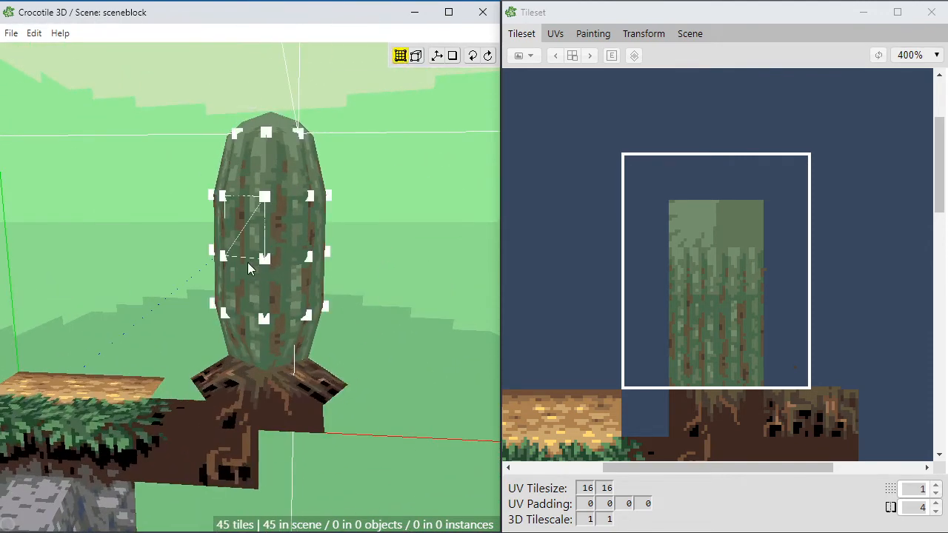
key(space)
drag(294, 334, 293, 429)
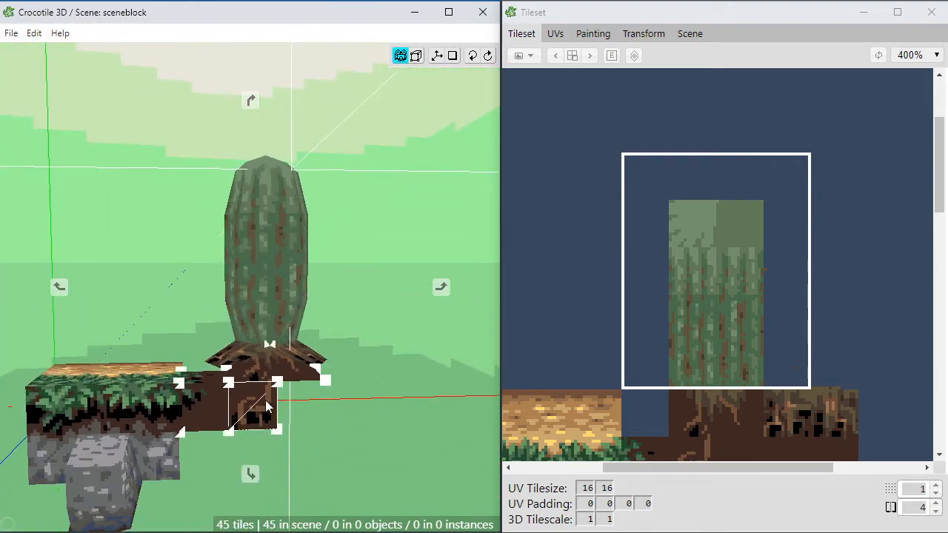
Step: Try to shift the outer front corner vertex of the ground tile beneath the roots, and undo the change
scroll(324, 426, up, 2)
shift+click(328, 421)
key(s)
key(a)
middle_drag(325, 438, 355, 437)
middle_drag(297, 431, 325, 421)
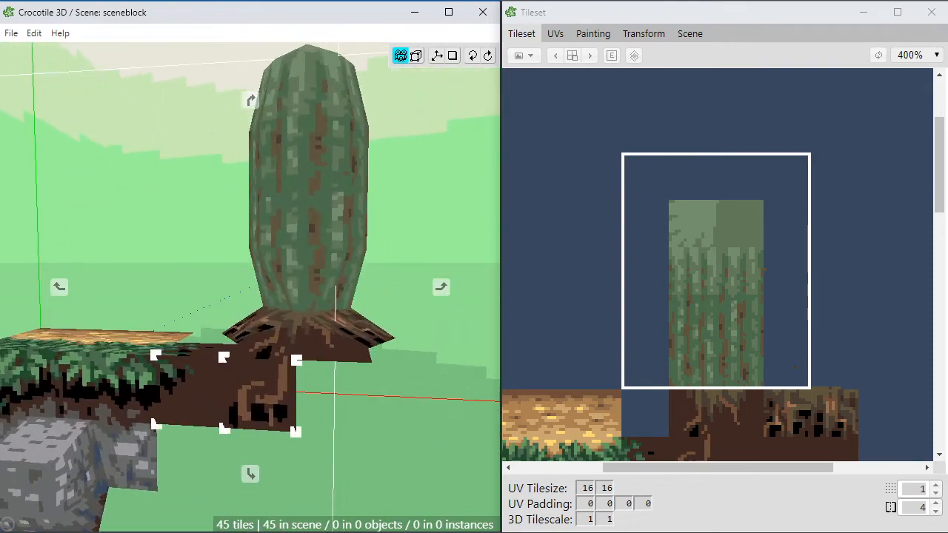
key(ctrl+z)
Step: Select the tileset region around the empty tile between the wheat-coloured ground and the root textures, and open it for painting
middle_drag(328, 378, 307, 407)
middle_drag(75, 368, 186, 349)
scroll(189, 347, up, 3)
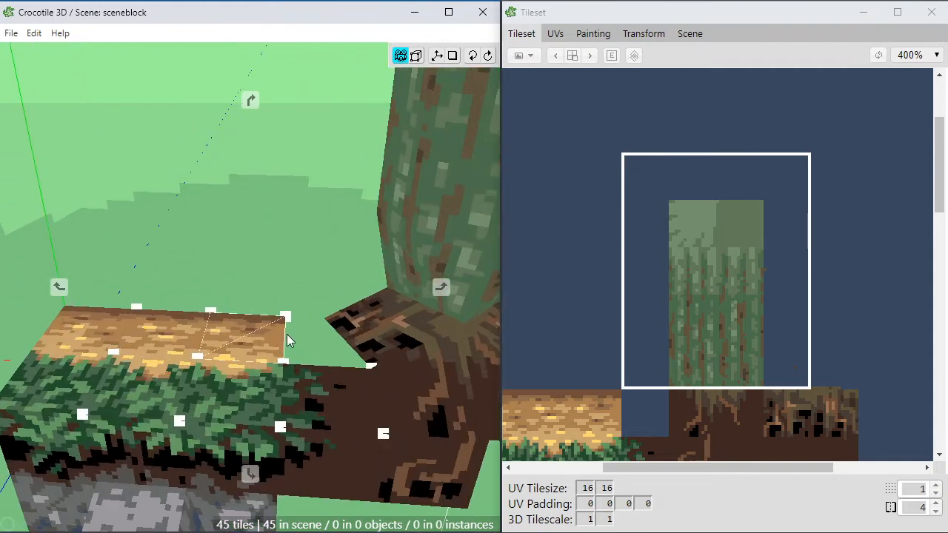
middle_drag(289, 338, 245, 290)
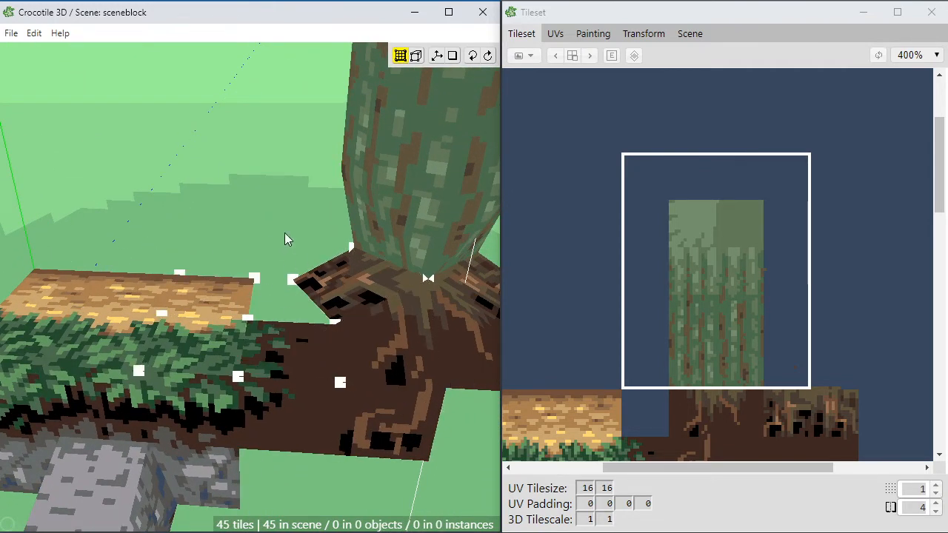
click(643, 412)
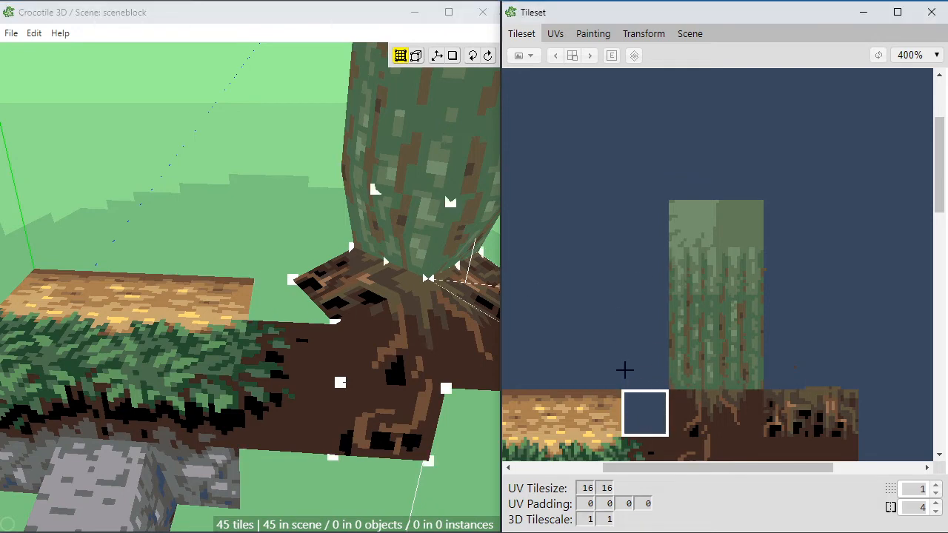
drag(589, 310, 723, 451)
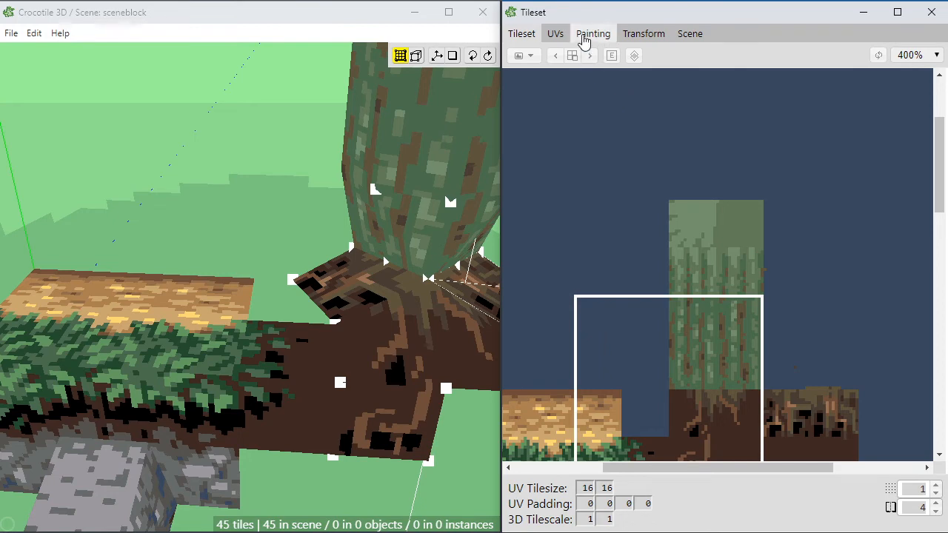
click(593, 34)
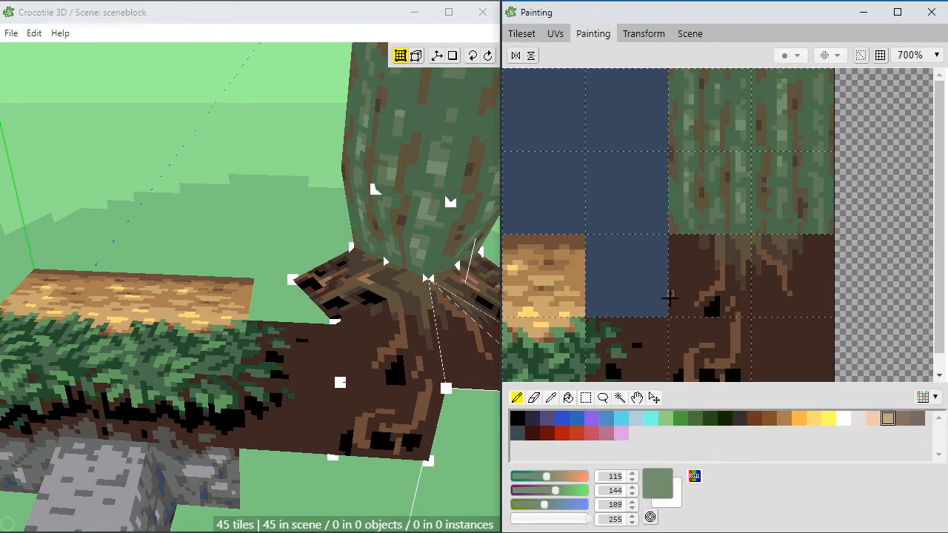
Step: Draw a dark brown line (62, 40, 33) along the empty tile's upper edge and fill the rest with brown (111, 78, 57)
click(686, 288)
alt+click(675, 250)
click(685, 288)
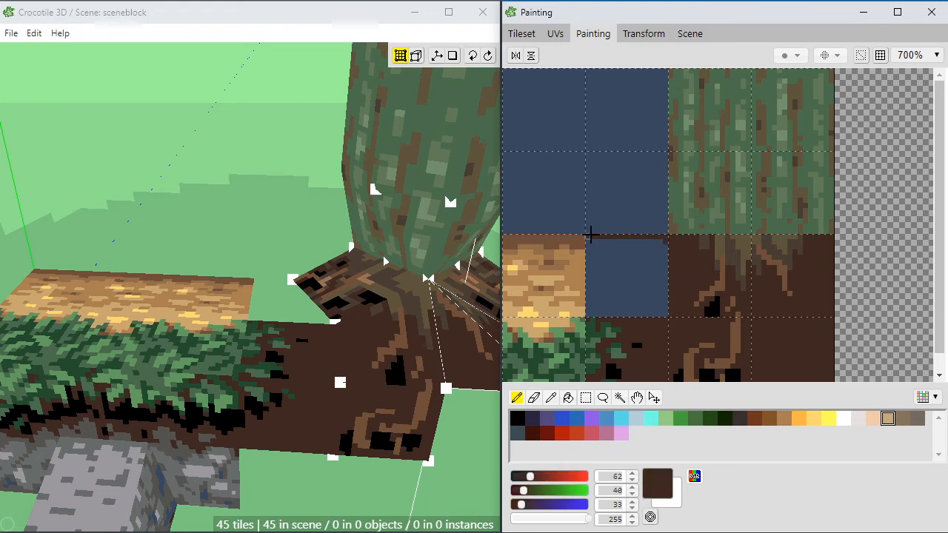
alt+click(585, 236)
key(g)
click(615, 263)
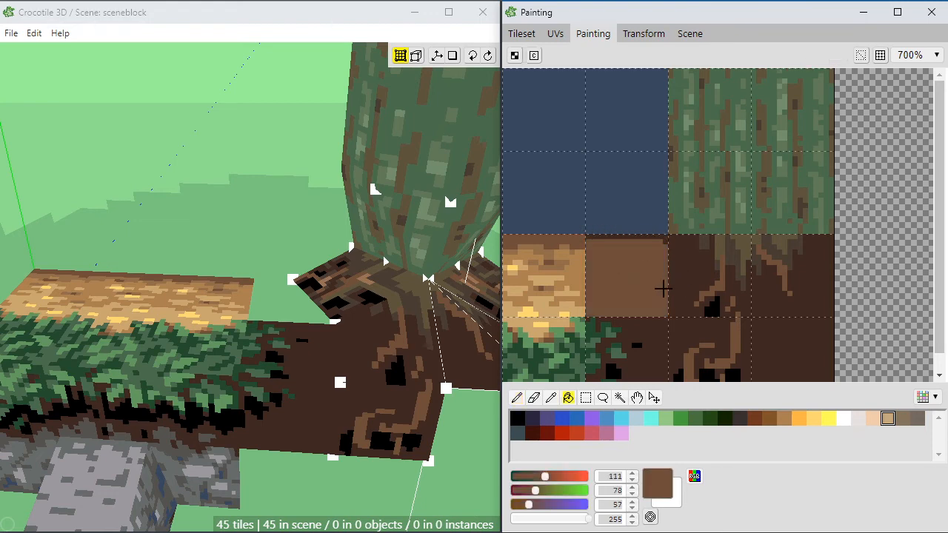
click(257, 16)
key(space)
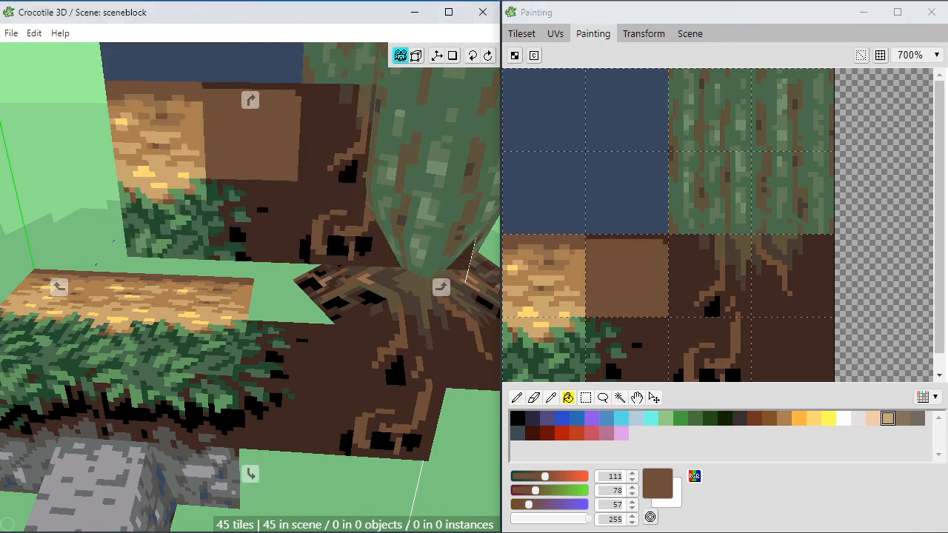
Step: Place the newly painted brown tile in the scene, snapped to the root ground's outer corner beside the wheat-coloured ground
drag(318, 119, 376, 191)
click(521, 35)
click(644, 406)
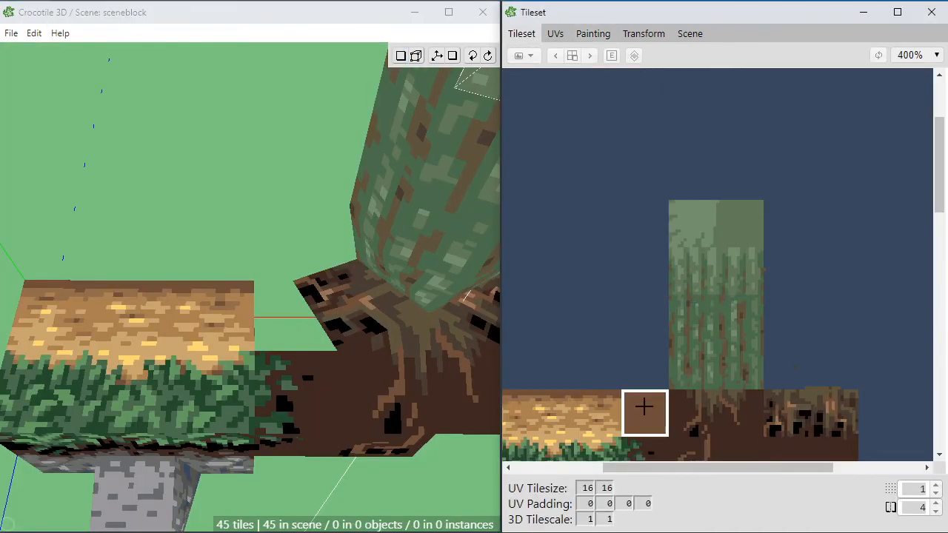
key(v)
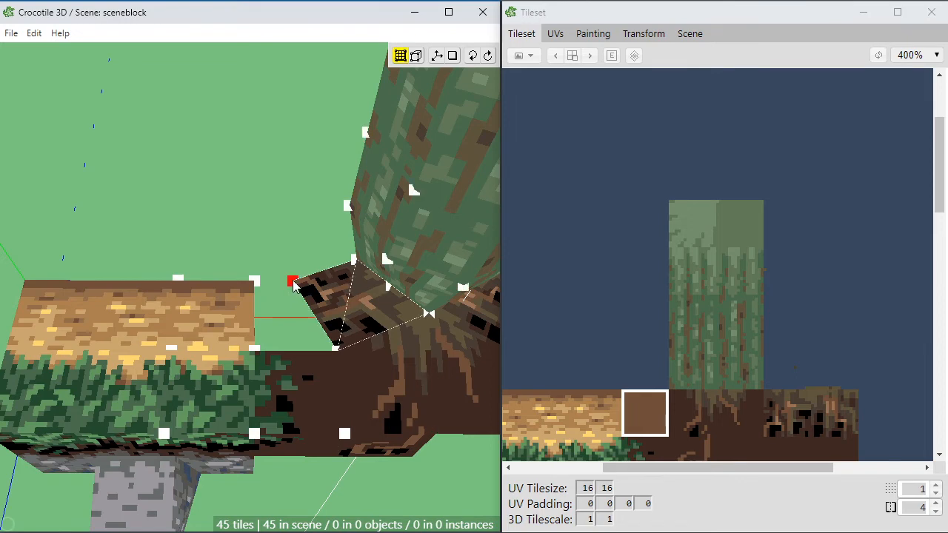
click(293, 281)
click(273, 302)
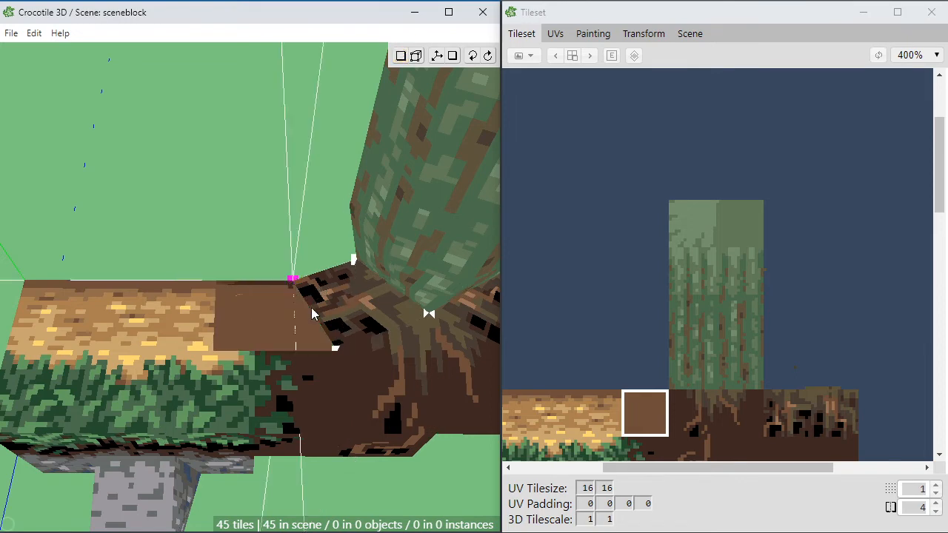
Step: Set the grid division to 4 and move the brown tile's corner vertices so it fills the gap between wheat ground and roots
key(v)
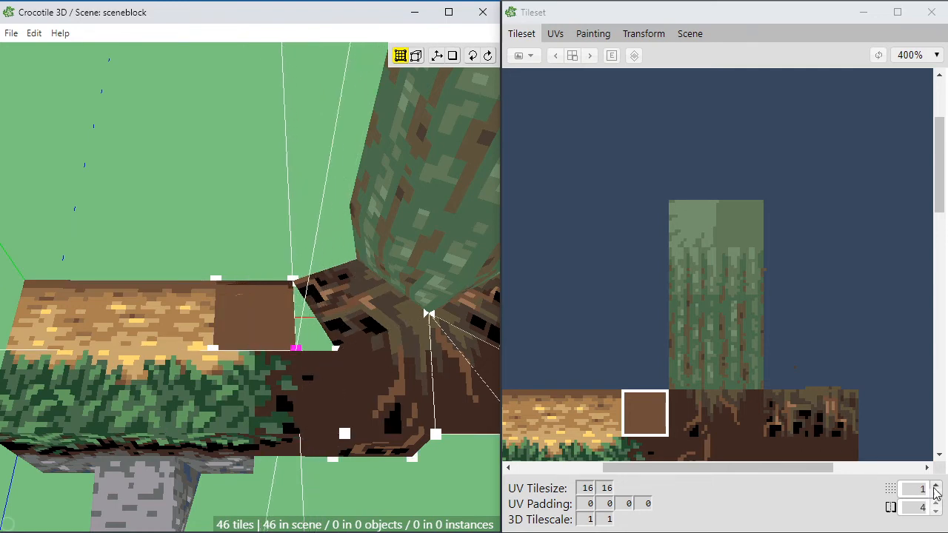
click(935, 489)
click(935, 489)
click(936, 489)
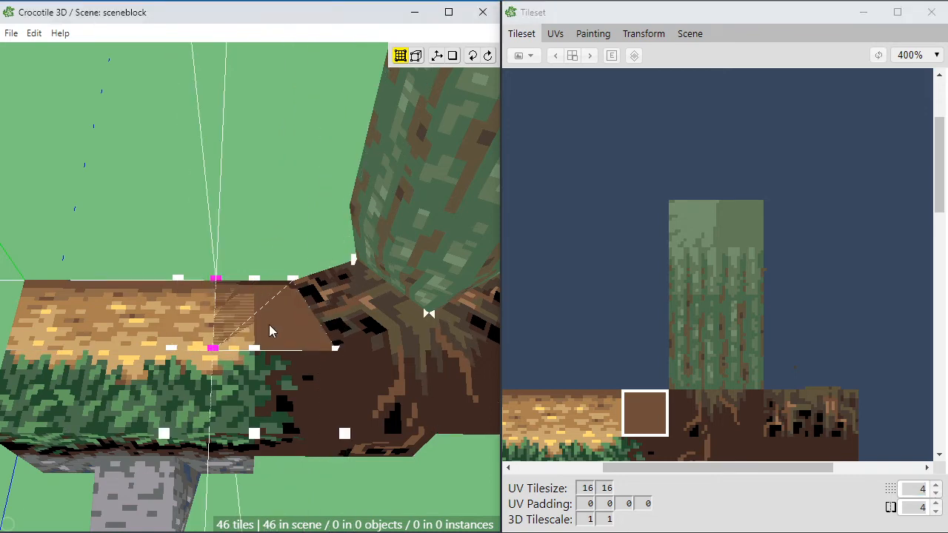
key(space)
scroll(283, 319, up, 2)
drag(282, 320, 316, 372)
scroll(316, 372, down, 3)
drag(291, 338, 316, 389)
scroll(300, 391, up, 2)
key(space)
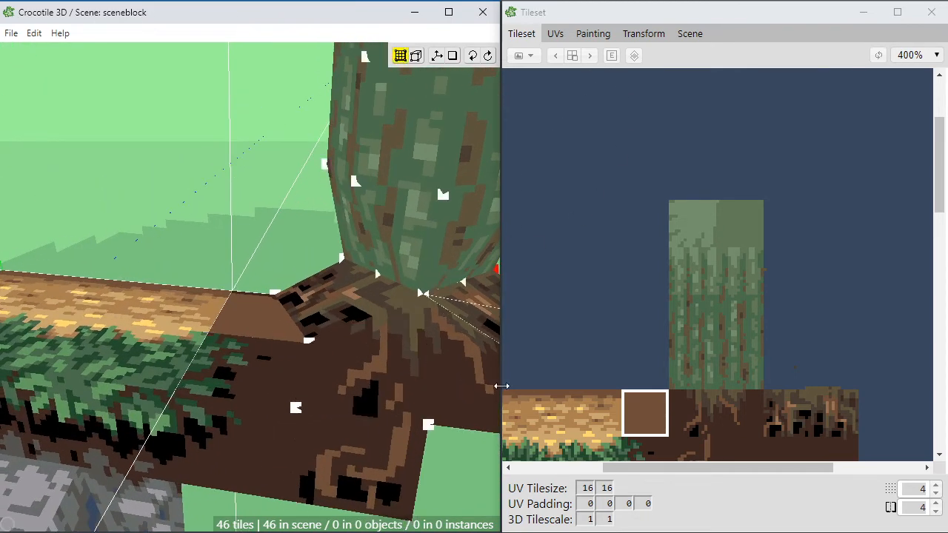
Step: Select the five-by-five tileset region around the brown tile, wheat ground and root textures, and open it for painting
drag(550, 296, 728, 377)
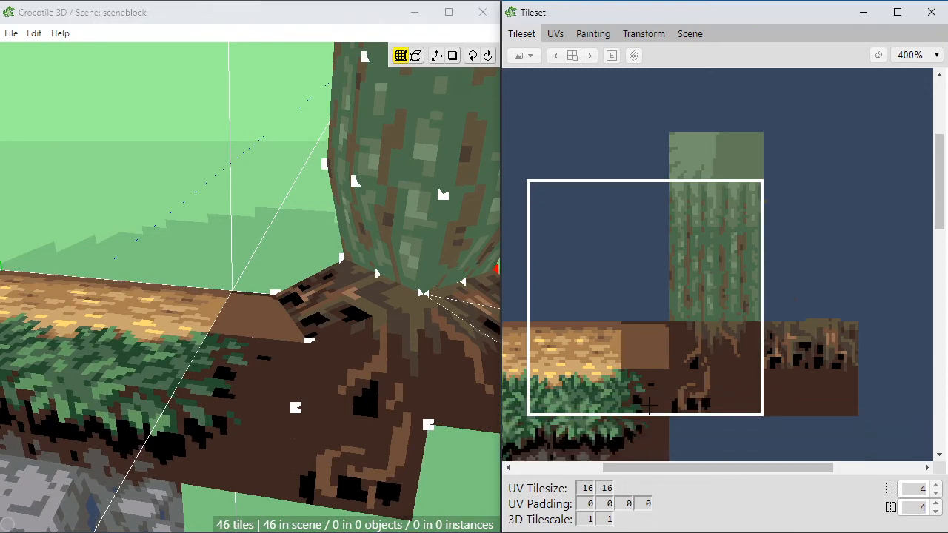
click(558, 37)
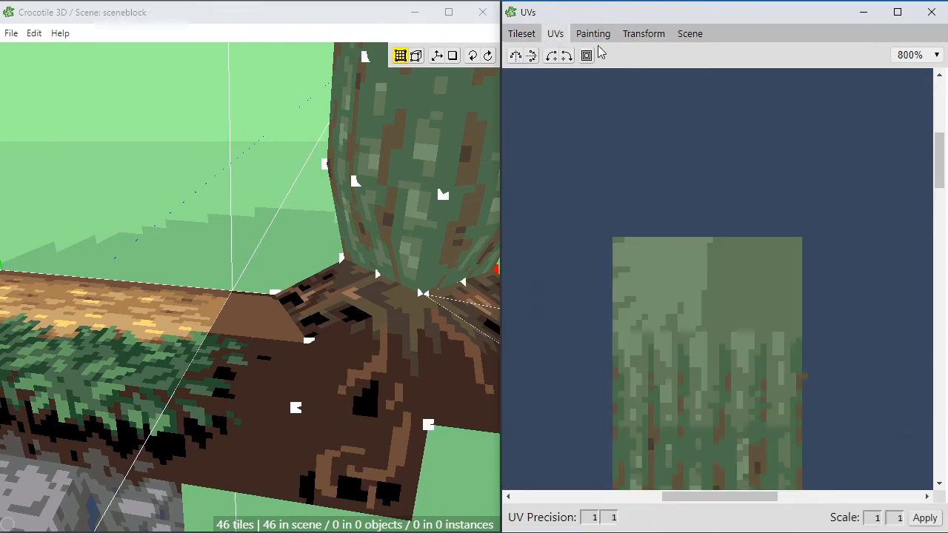
click(595, 34)
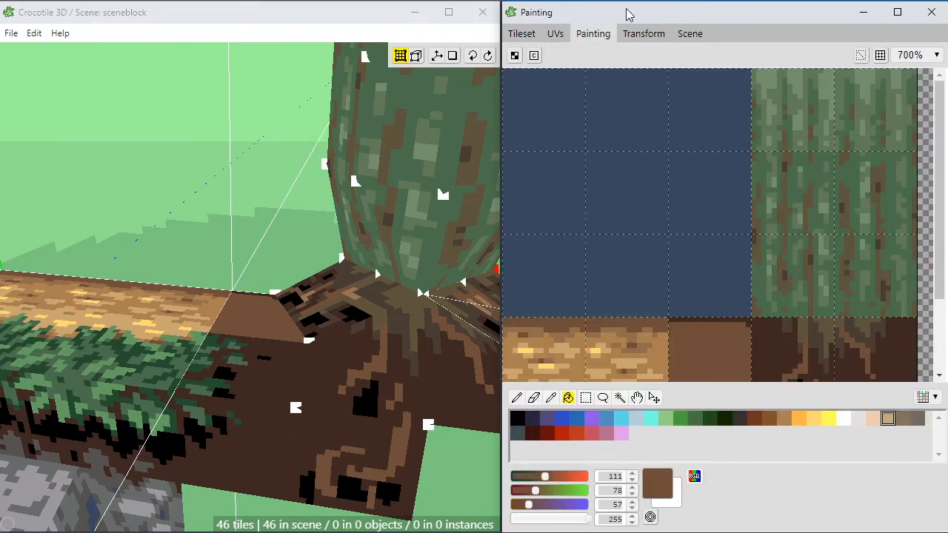
scroll(656, 262, down, 3)
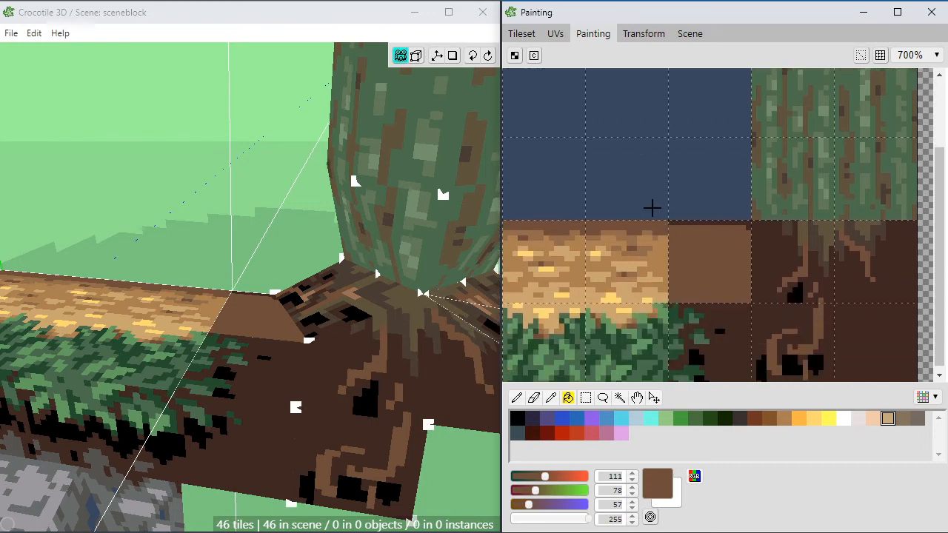
Step: Pencil a ragged dark brown (62, 40, 33) edge down the brown tile's root-facing side
key(b)
alt+click(775, 255)
mouse_move(747, 249)
mouse_down()
mouse_move(732, 249)
mouse_move(742, 229)
mouse_move(740, 275)
mouse_move(728, 271)
mouse_move(743, 280)
mouse_move(733, 293)
mouse_move(744, 301)
mouse_up()
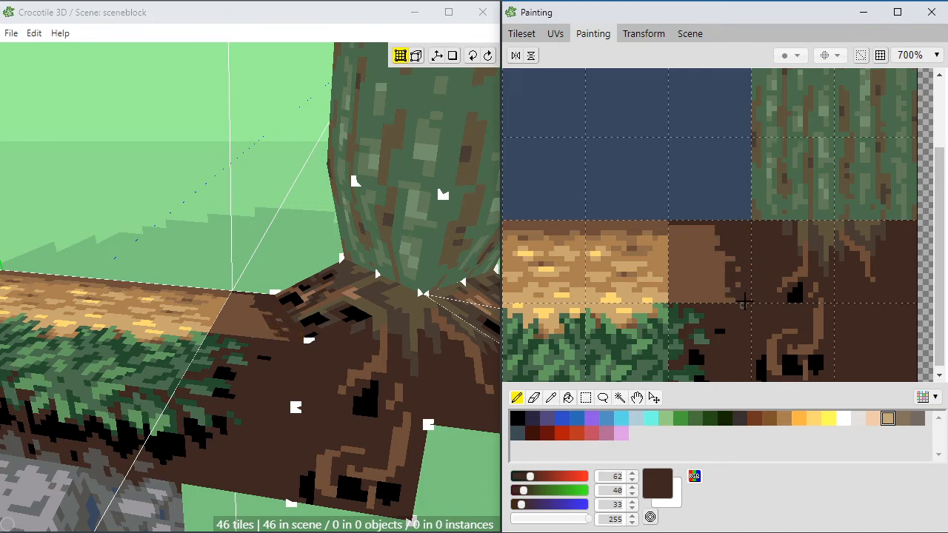
Step: Blend the wheat ground into the brown tile with ragged strokes of (171, 128, 82), (144, 108, 74) and (111, 78, 57)
alt+click(669, 280)
mouse_move(670, 280)
mouse_down()
mouse_move(689, 285)
mouse_move(659, 269)
mouse_move(700, 251)
mouse_move(671, 242)
mouse_up()
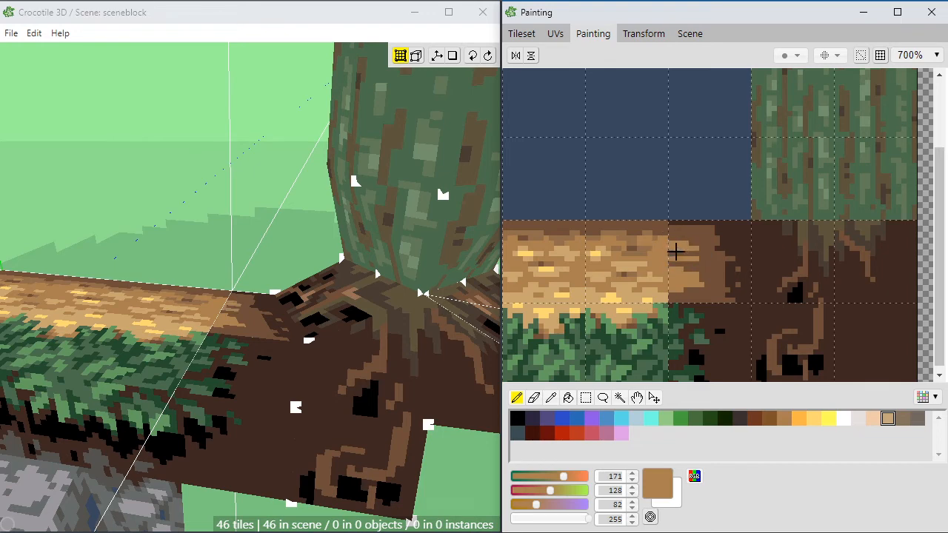
alt+click(666, 235)
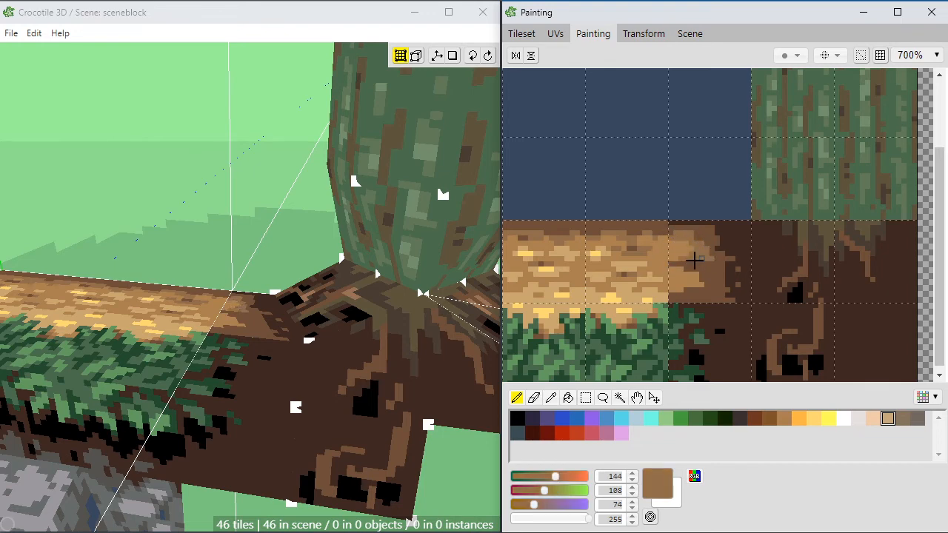
mouse_move(675, 263)
mouse_down()
mouse_move(713, 277)
mouse_move(705, 291)
mouse_move(678, 296)
mouse_move(700, 300)
mouse_up()
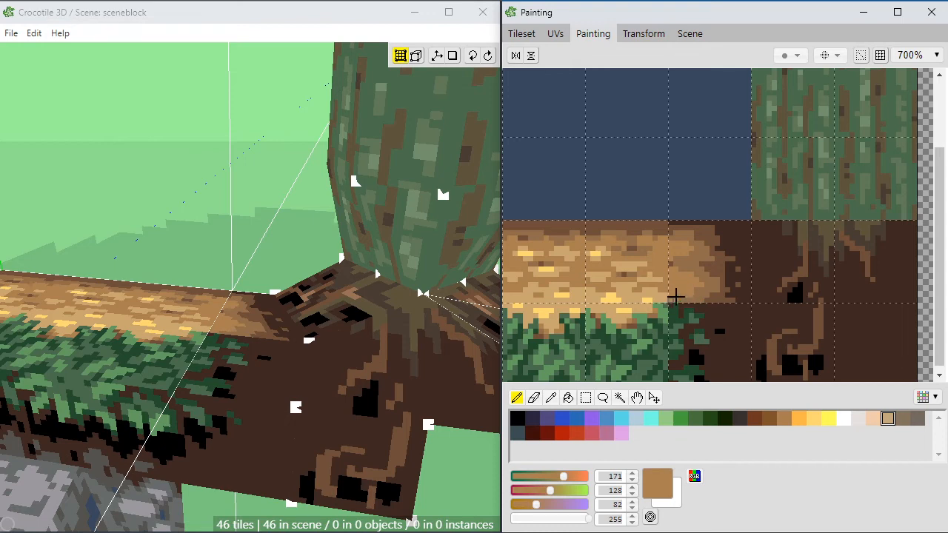
alt+click(675, 253)
alt+click(692, 231)
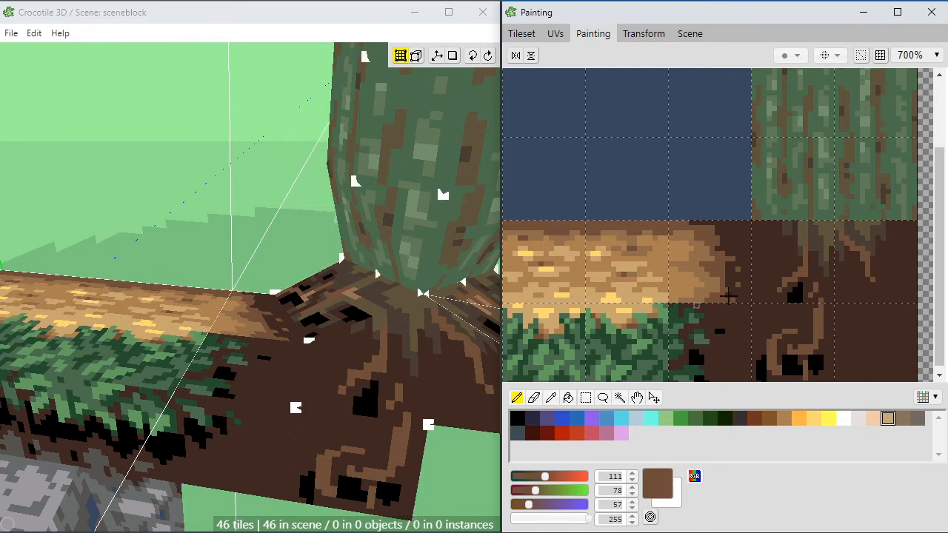
Step: Trim the transition tile's lower root-facing edge with dark brown (62, 40, 33) and add tan (200, 166, 111) beside the wheat ground
alt+click(728, 306)
drag(724, 300, 718, 301)
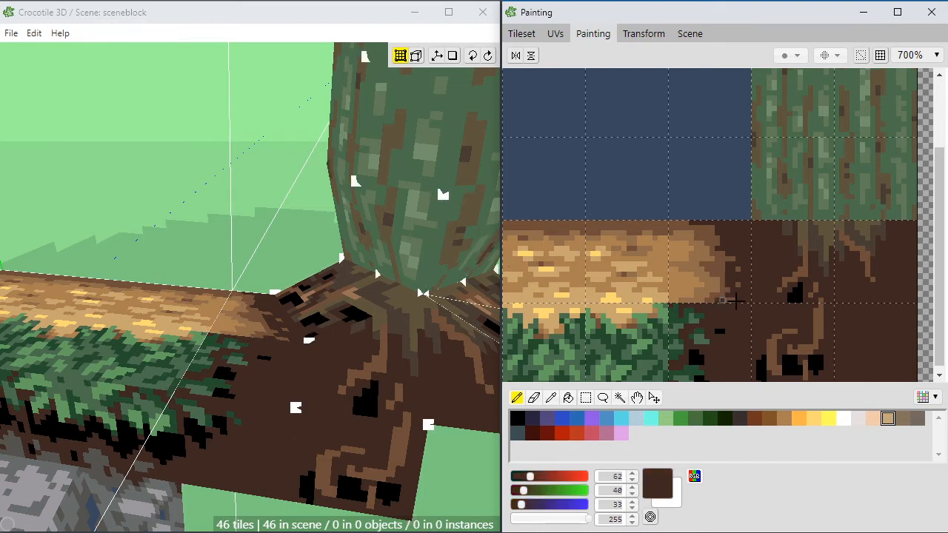
alt+click(723, 272)
alt+click(729, 270)
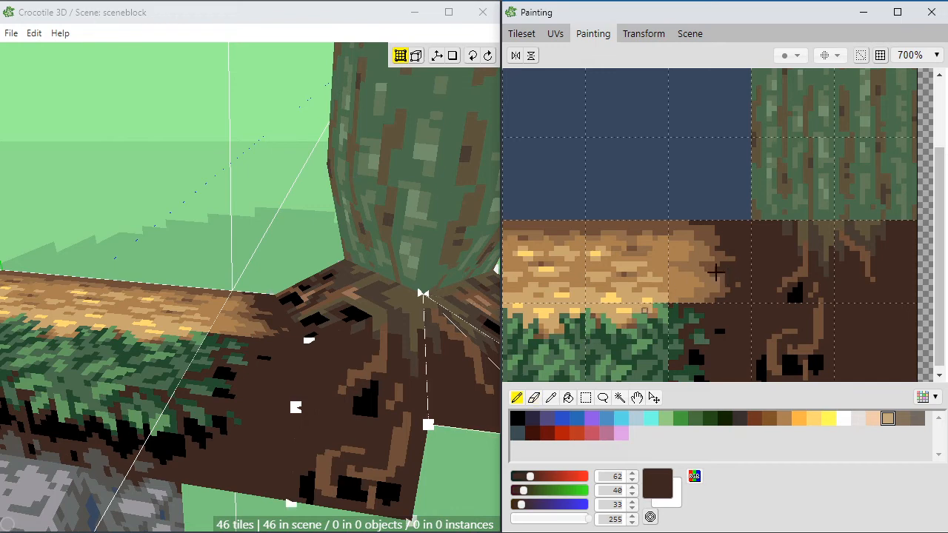
alt+click(670, 290)
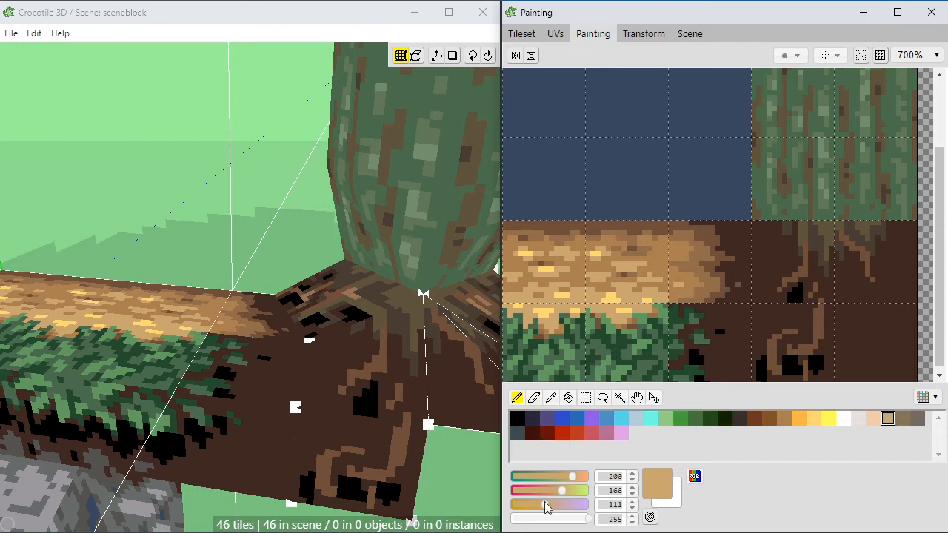
Step: Paint thin brown (111, 78, 57) streaks into the tile's dark root-facing side, shaping them with dark brown (62, 40, 33)
alt+click(785, 227)
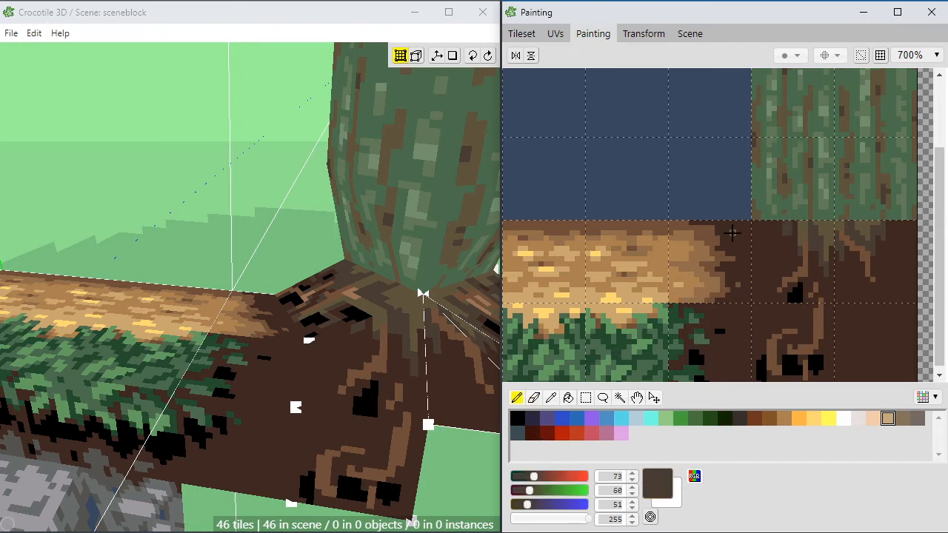
scroll(716, 311, down, 1)
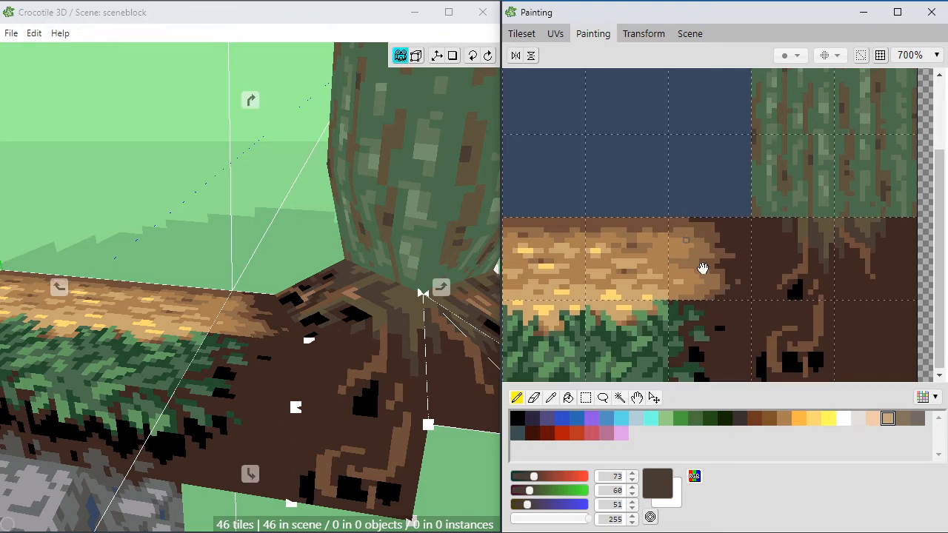
alt+click(719, 226)
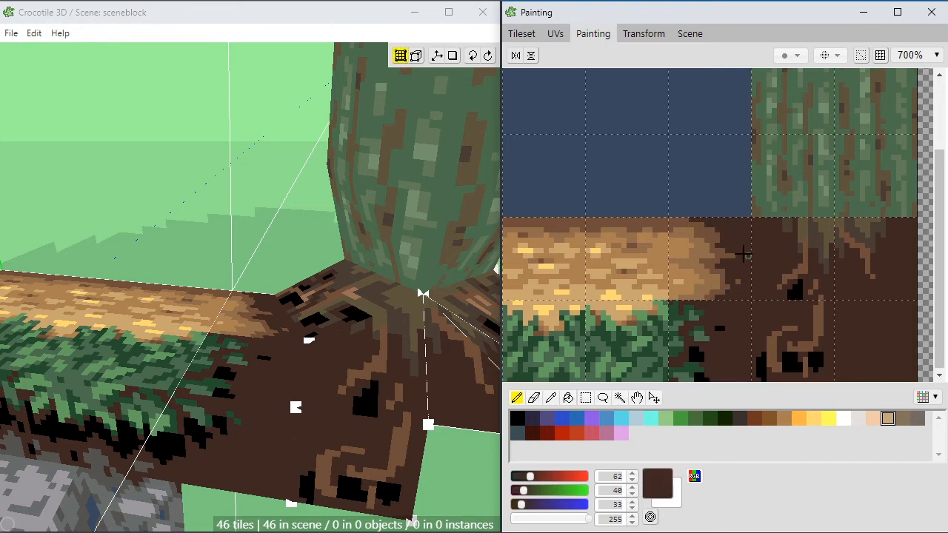
alt+click(731, 247)
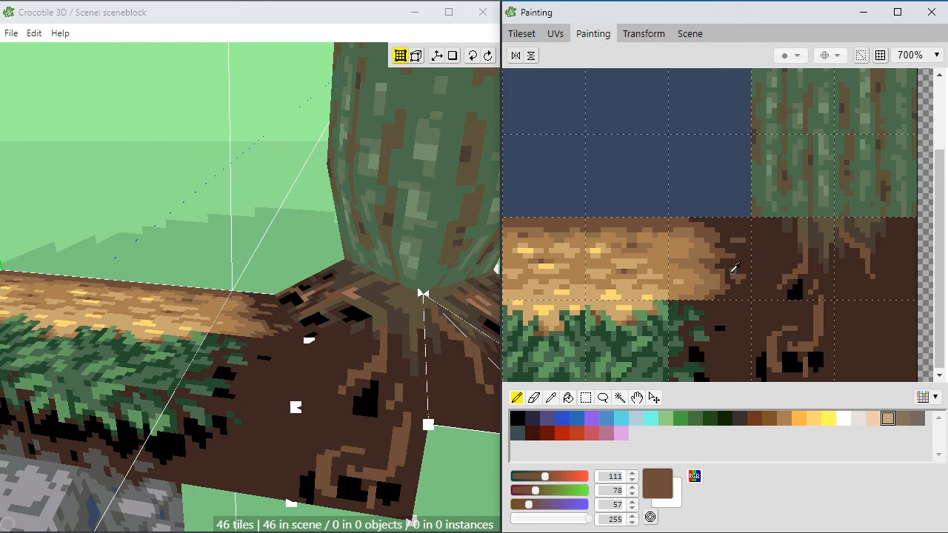
alt+click(730, 269)
alt+click(729, 277)
alt+click(731, 279)
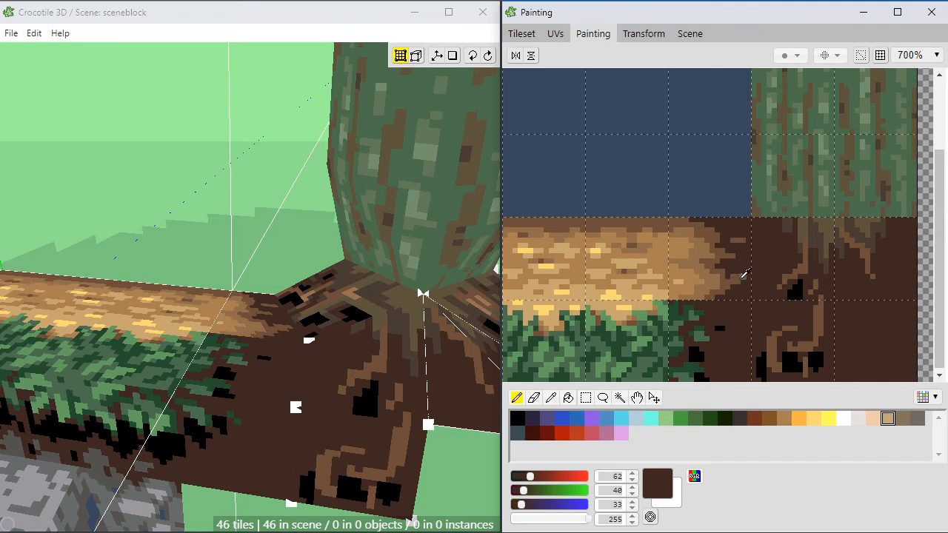
alt+click(733, 278)
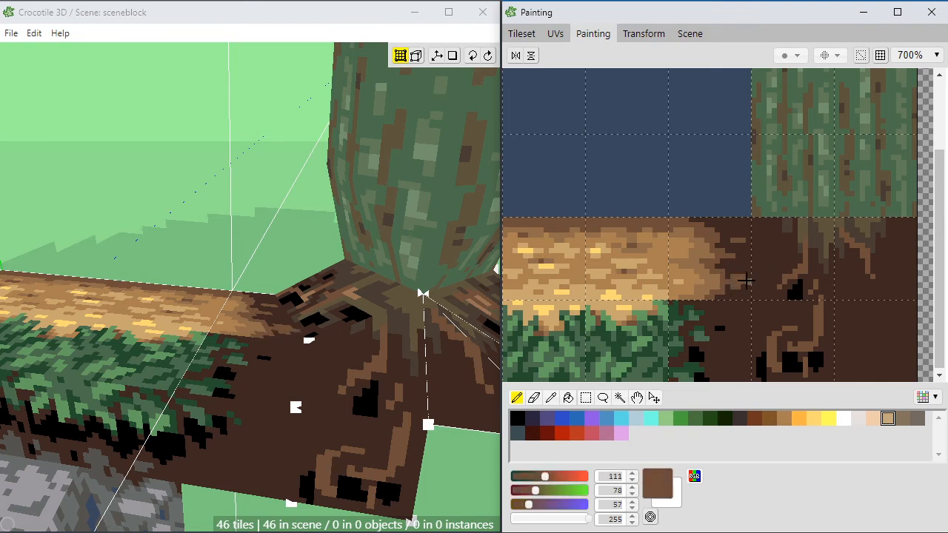
alt+click(750, 265)
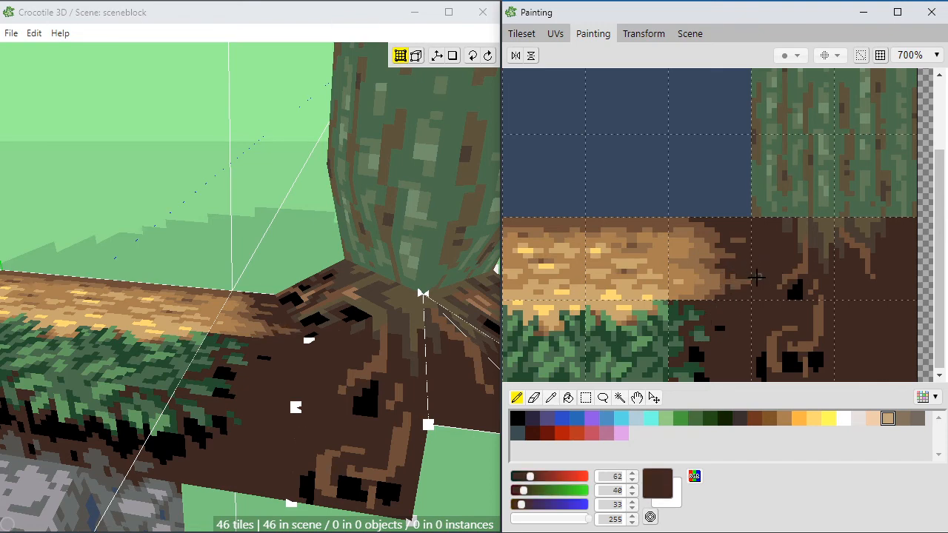
alt+click(736, 276)
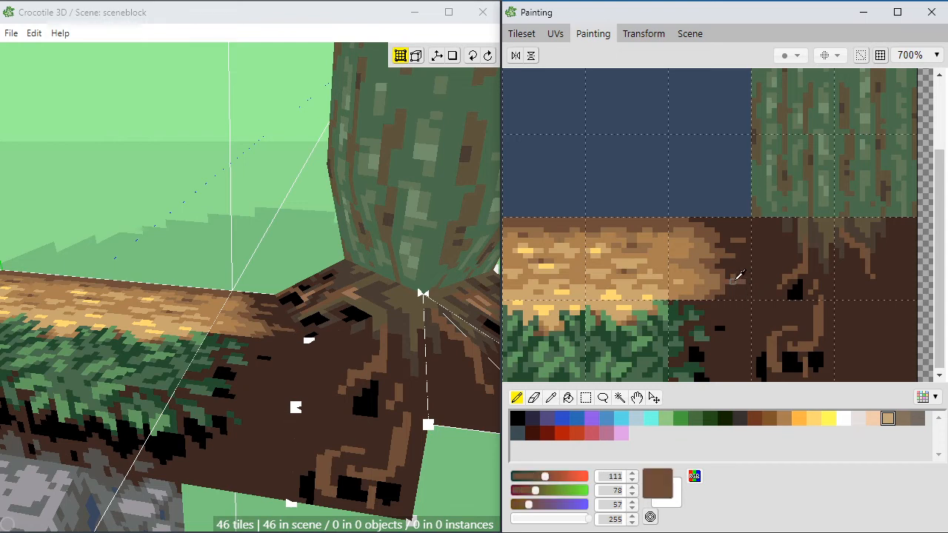
alt+click(733, 288)
alt+click(720, 293)
alt+click(744, 295)
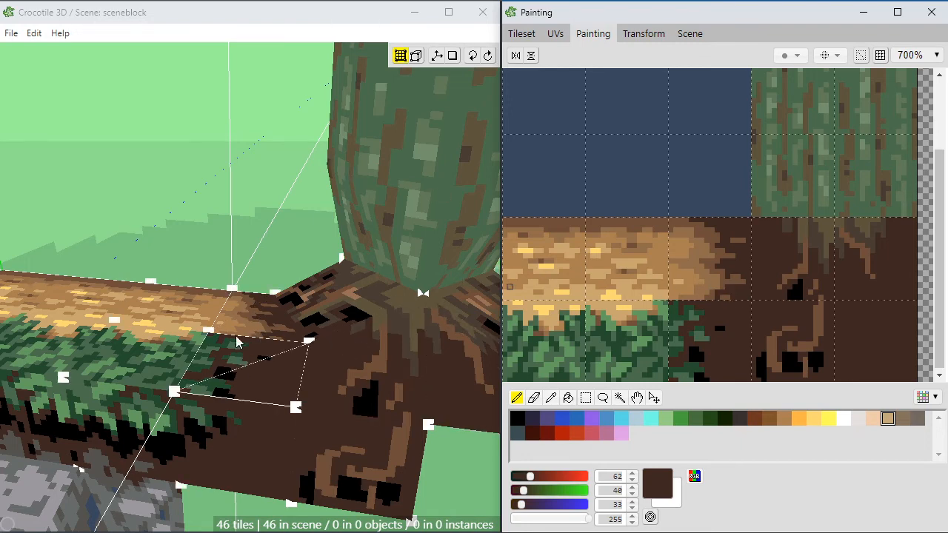
Step: Examine the transition tile's seams with the wheat ground, grass and roots up close in the 3D view
mouse_move(288, 383)
right_down()
mouse_move(370, 328)
mouse_move(318, 314)
mouse_move(321, 359)
mouse_move(281, 396)
right_up()
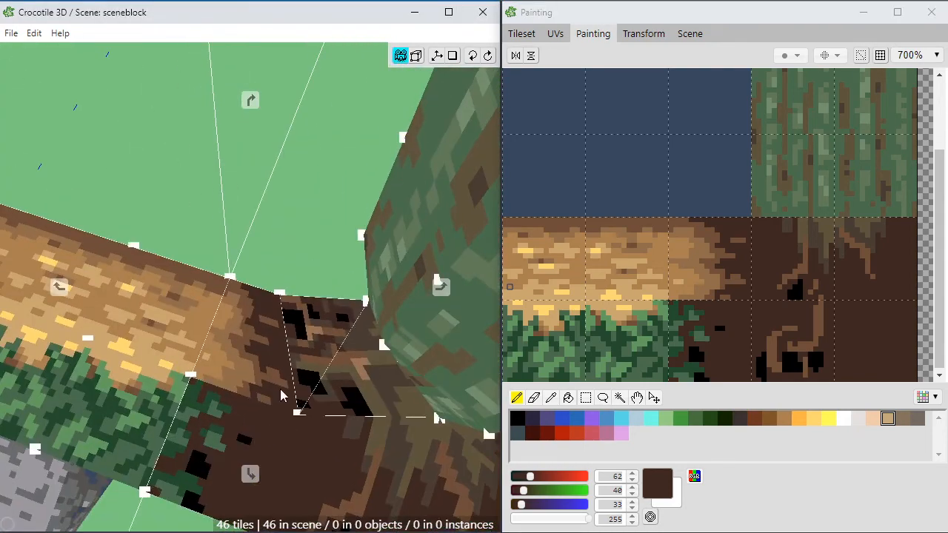
key(space)
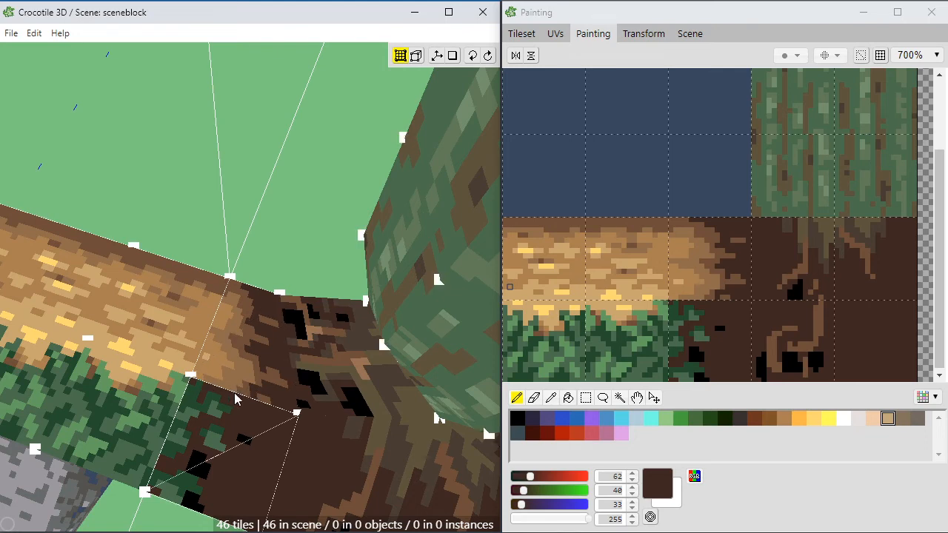
scroll(269, 416, up, 5)
key(space)
drag(228, 448, 257, 387)
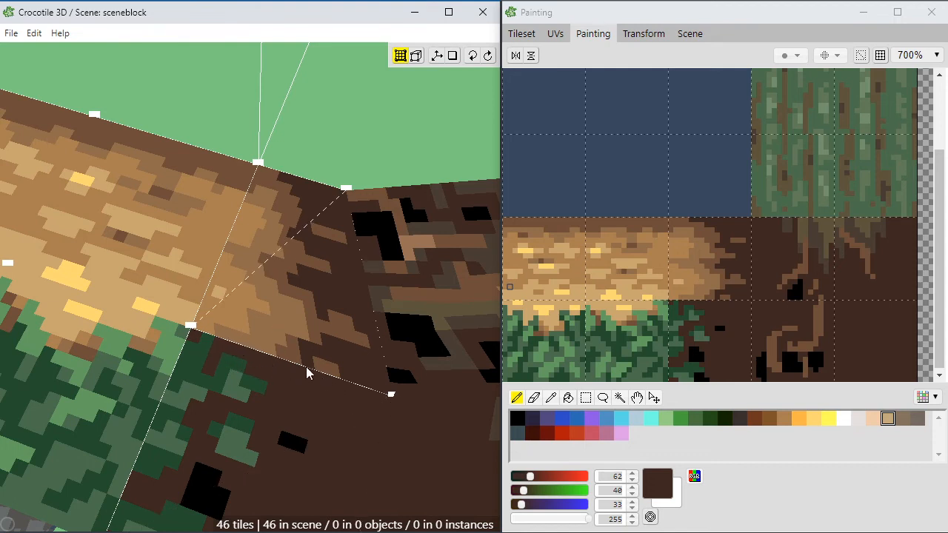
Step: Examine how the transition tile fits into the whole block, together with the grass edge, roots and trunk, in the 3D view
scroll(307, 373, down, 1)
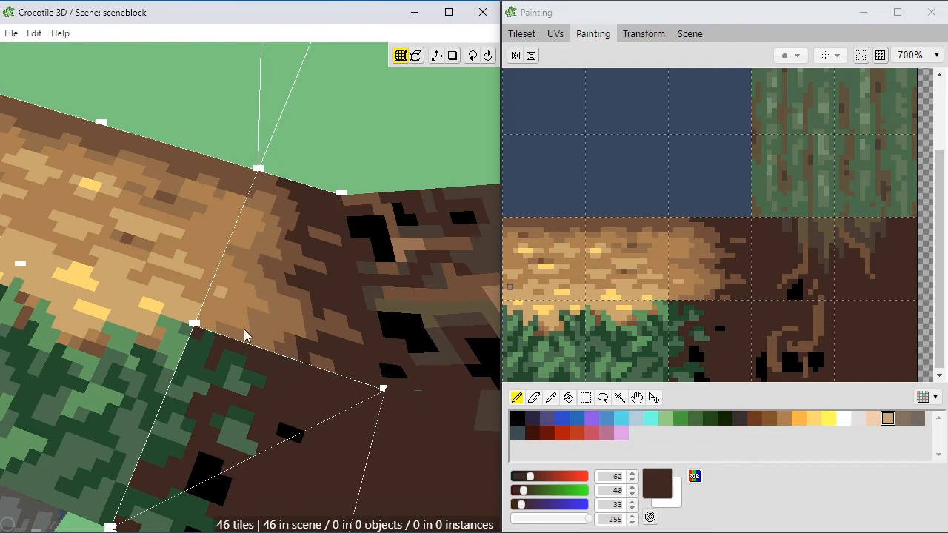
scroll(244, 342, down, 3)
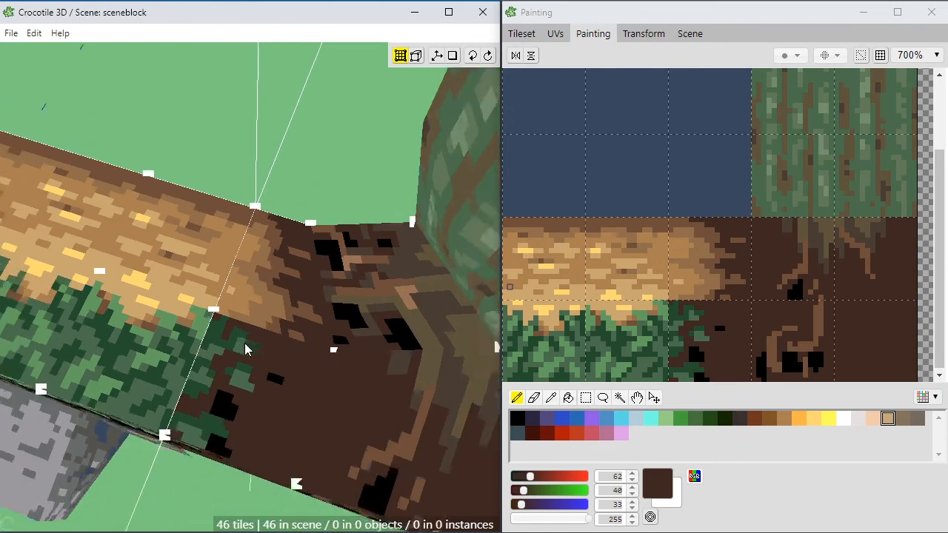
key(space)
middle_drag(309, 492, 294, 493)
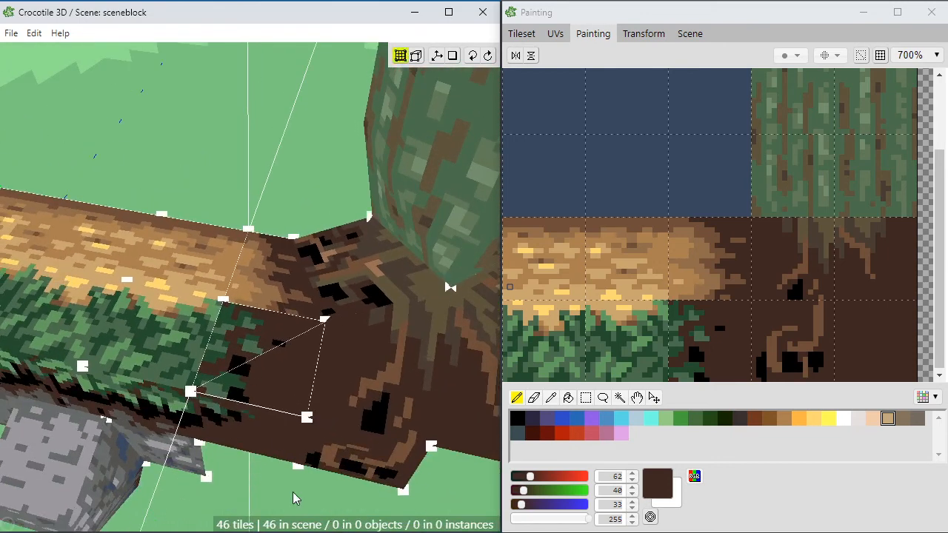
scroll(296, 485, down, 2)
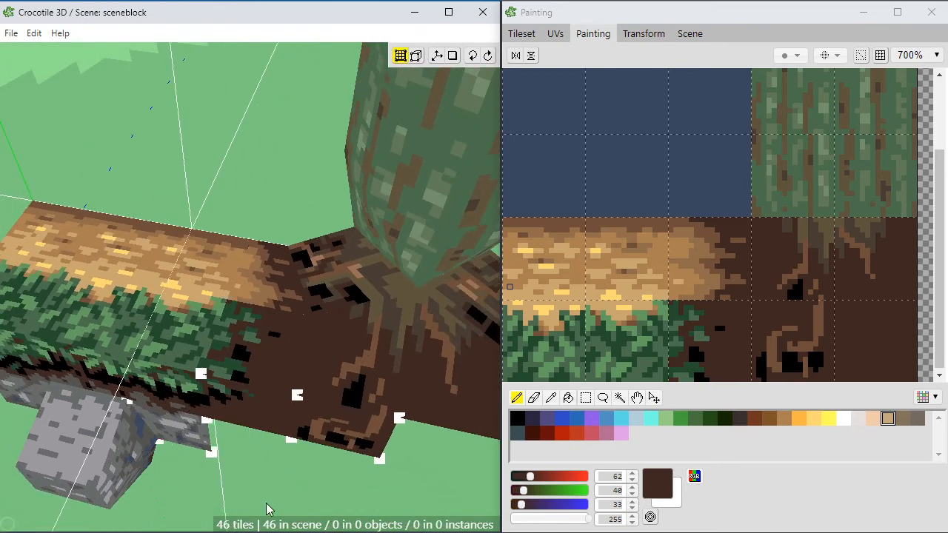
key(space)
middle_drag(296, 484, 273, 463)
scroll(275, 456, down, 2)
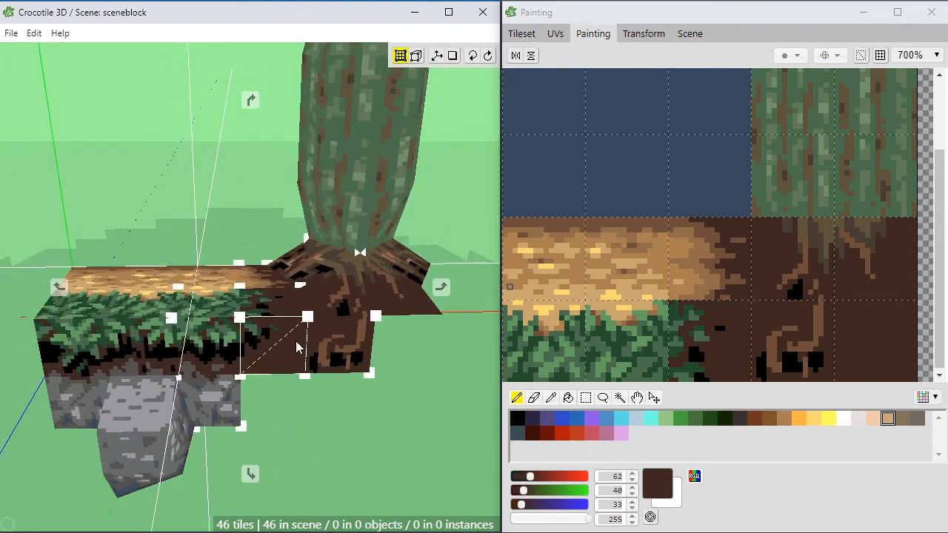
middle_drag(295, 341, 311, 414)
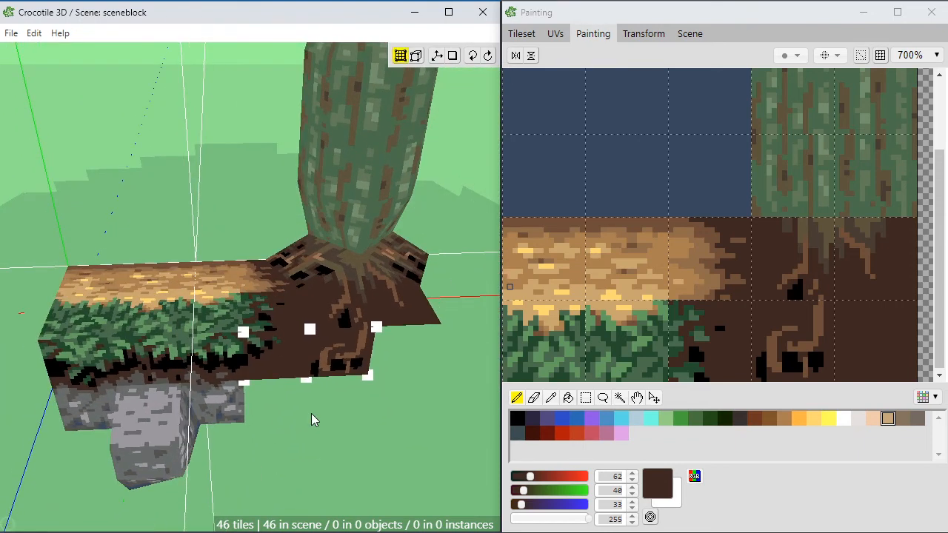
scroll(311, 414, down, 2)
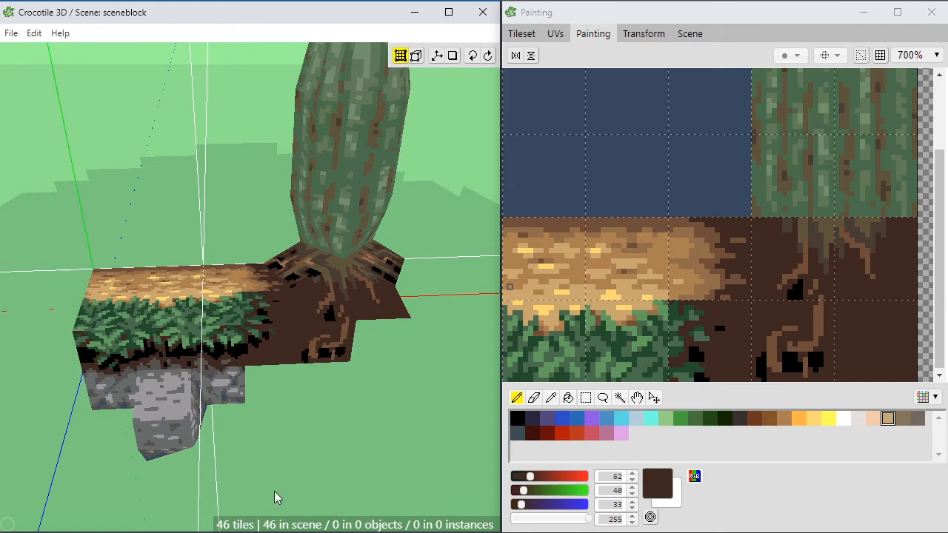
middle_drag(274, 491, 289, 399)
scroll(270, 422, down, 2)
scroll(285, 397, down, 3)
scroll(289, 399, up, 4)
scroll(288, 407, up, 2)
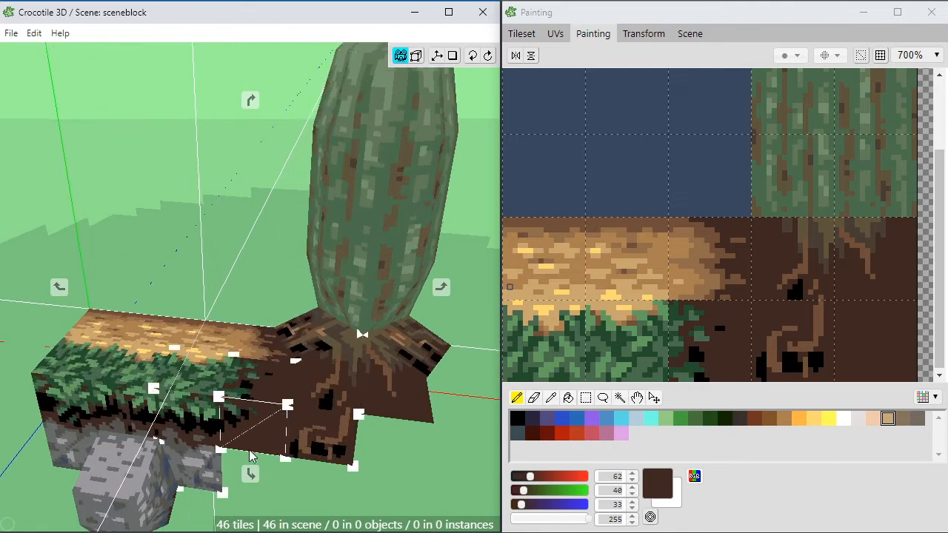
middle_drag(250, 457, 320, 450)
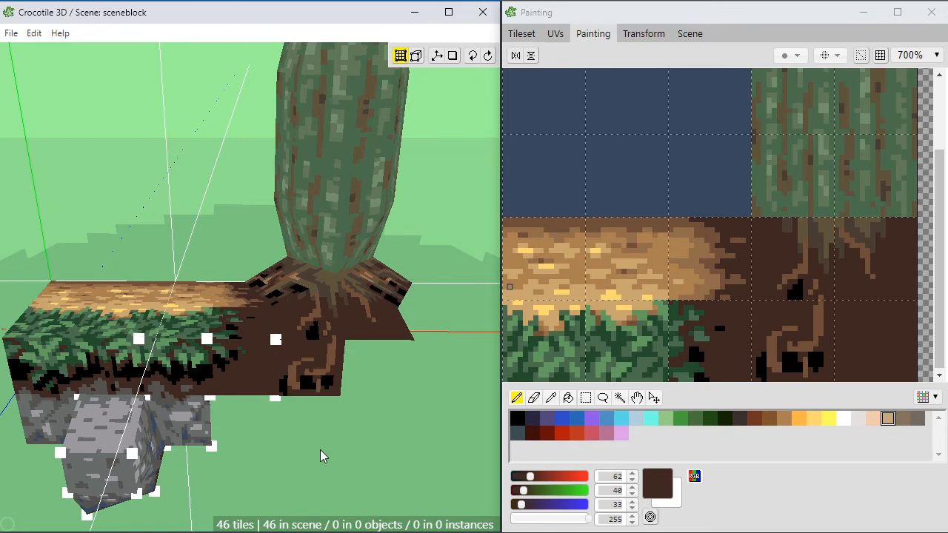
middle_drag(320, 450, 296, 426)
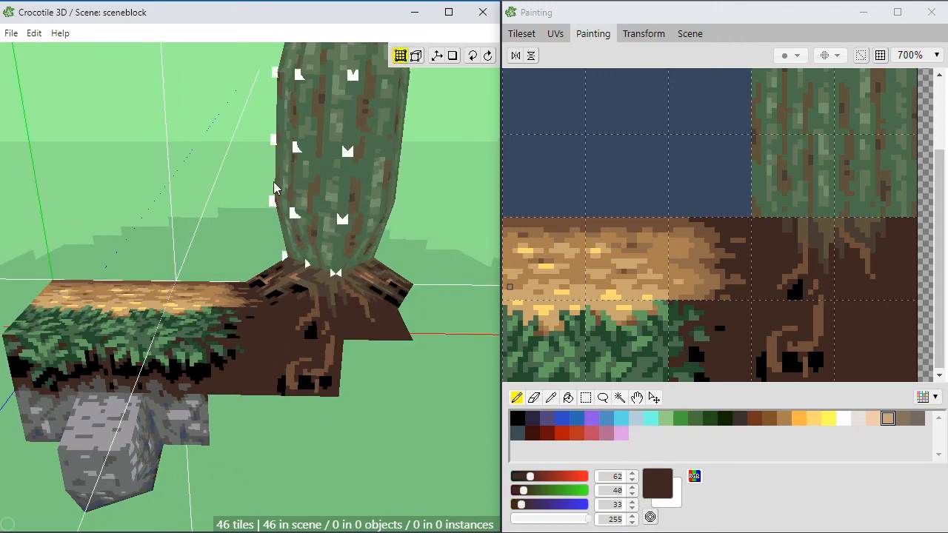
Step: Examine the blend from wheat ground to dark root ground up close beside the tree's roots
middle_drag(174, 385, 257, 416)
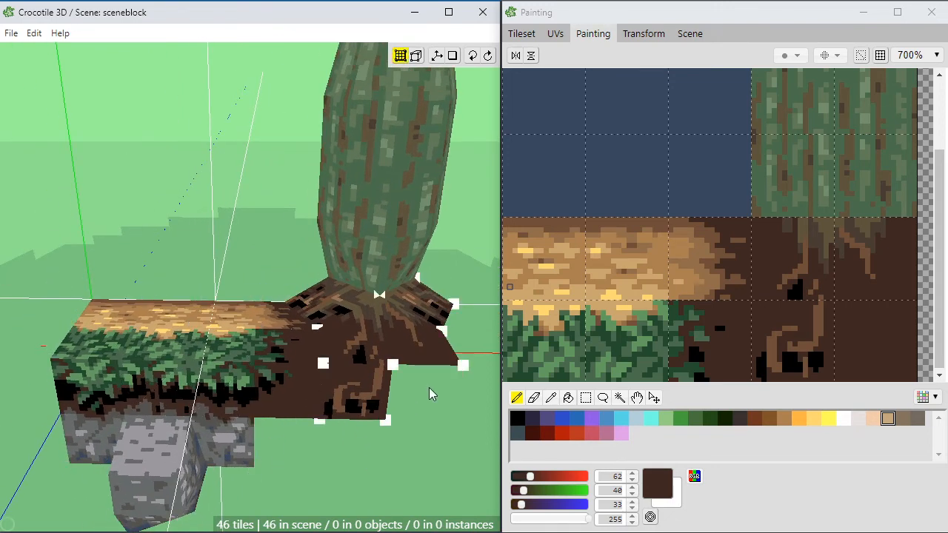
click(383, 337)
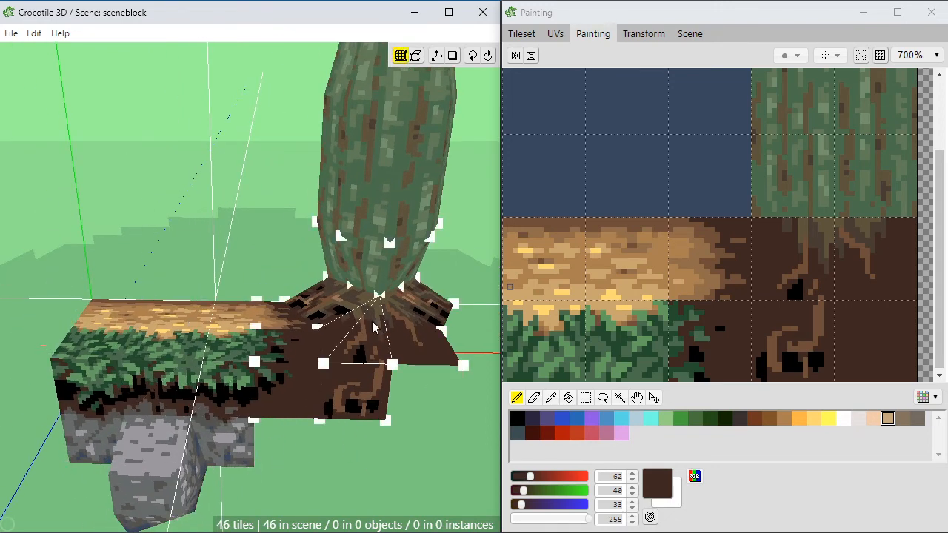
scroll(299, 397, up, 5)
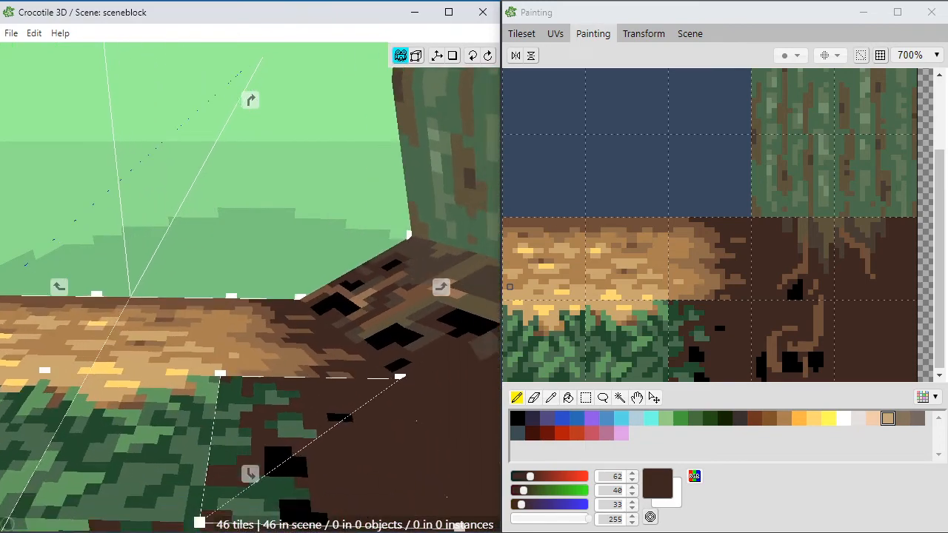
scroll(321, 421, up, 2)
middle_drag(321, 421, 306, 417)
scroll(230, 410, down, 2)
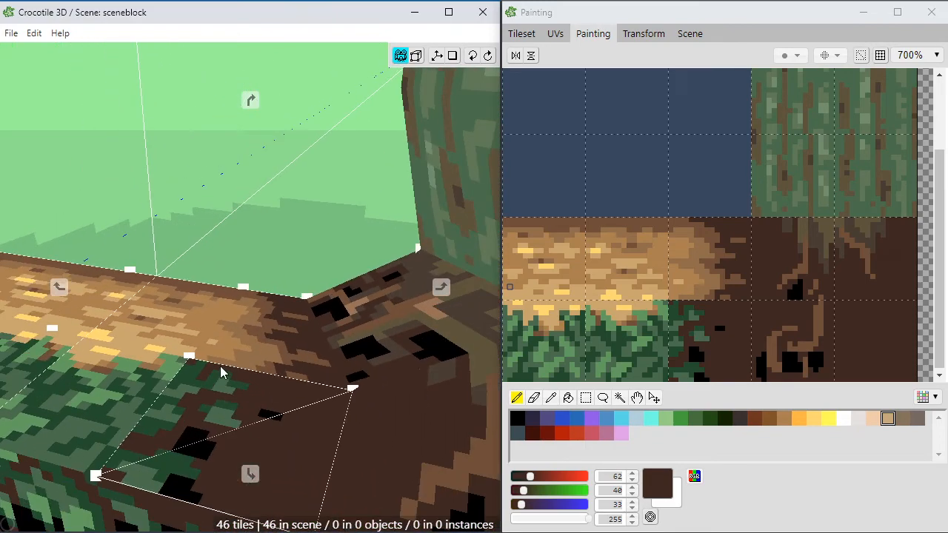
scroll(220, 366, down, 5)
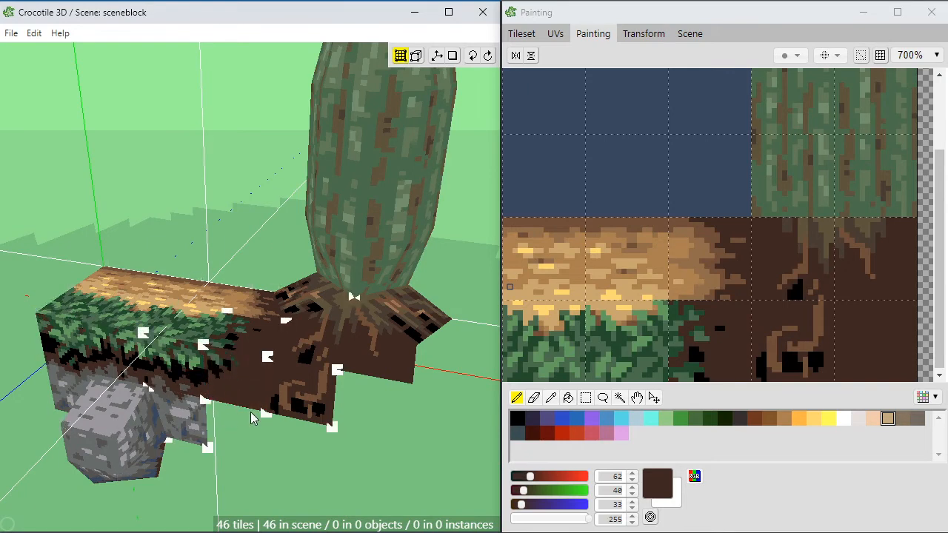
Step: Examine the block's front faces, where the grass and rock meet the root ground, from several angles
key(space)
drag(253, 417, 297, 397)
drag(222, 384, 249, 424)
key(space)
key(space)
scroll(244, 407, down, 1)
key(space)
scroll(234, 409, up, 2)
key(space)
scroll(232, 424, down, 2)
key(space)
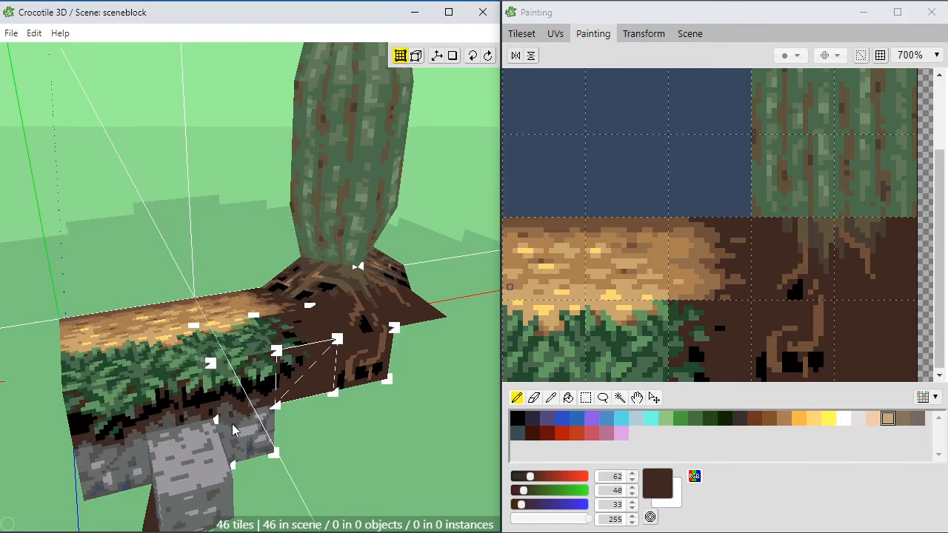
key(space)
scroll(311, 420, up, 1)
drag(311, 421, 261, 406)
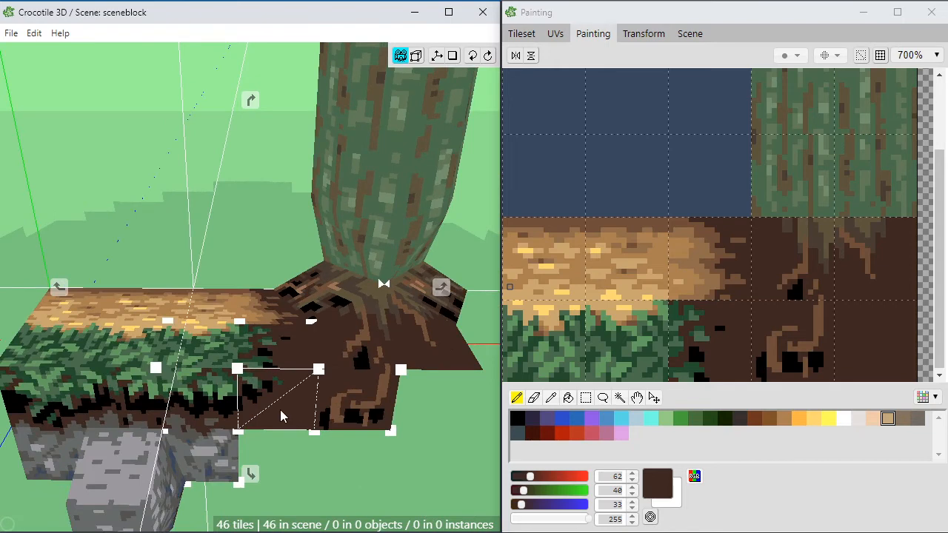
key(space)
key(space)
scroll(307, 472, down, 1)
right_drag(306, 472, 305, 429)
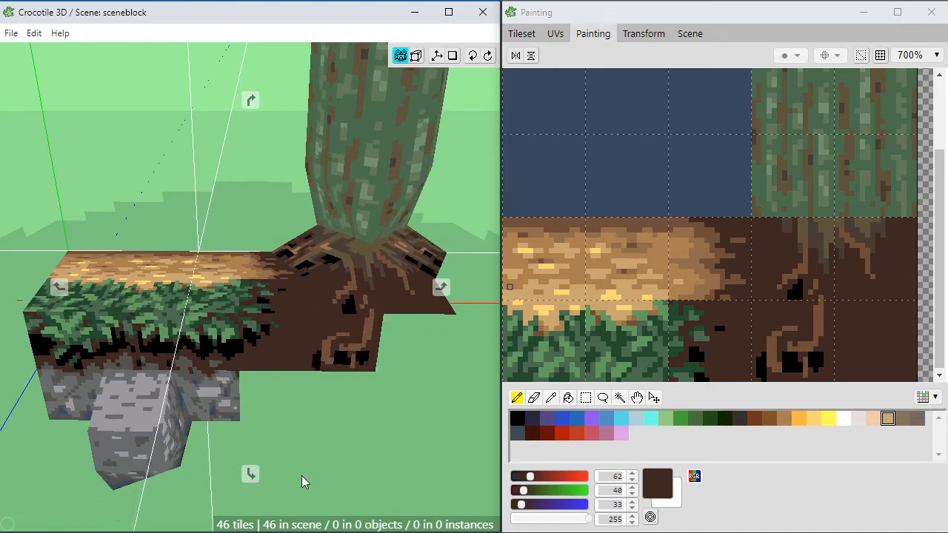
drag(302, 477, 299, 444)
drag(226, 399, 228, 423)
right_drag(228, 424, 231, 460)
drag(317, 428, 316, 447)
key(space)
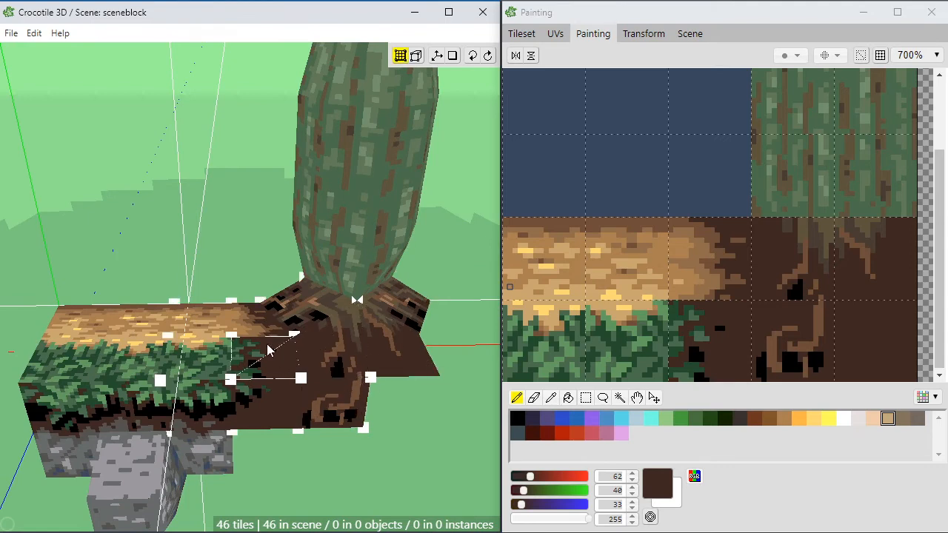
key(space)
drag(373, 415, 387, 415)
right_drag(280, 404, 330, 396)
key(space)
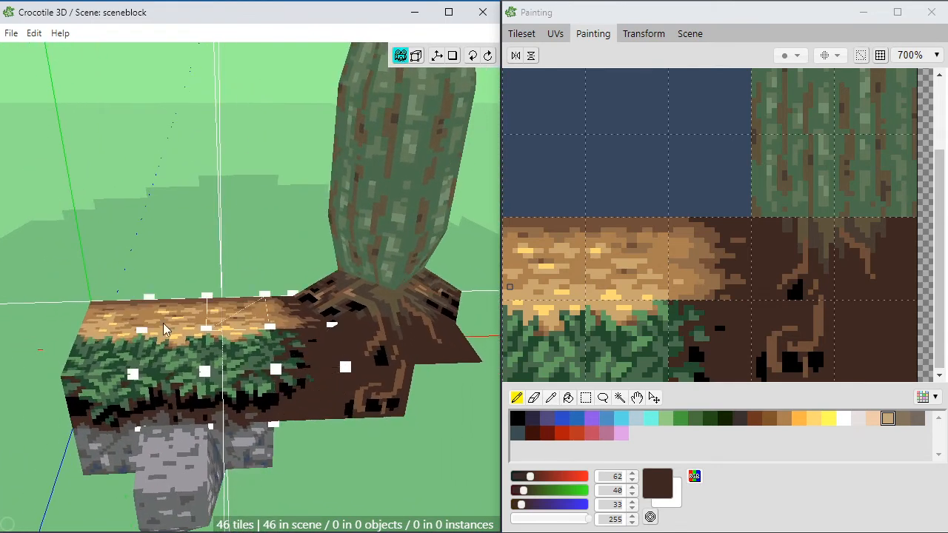
scroll(377, 363, down, 1)
key(space)
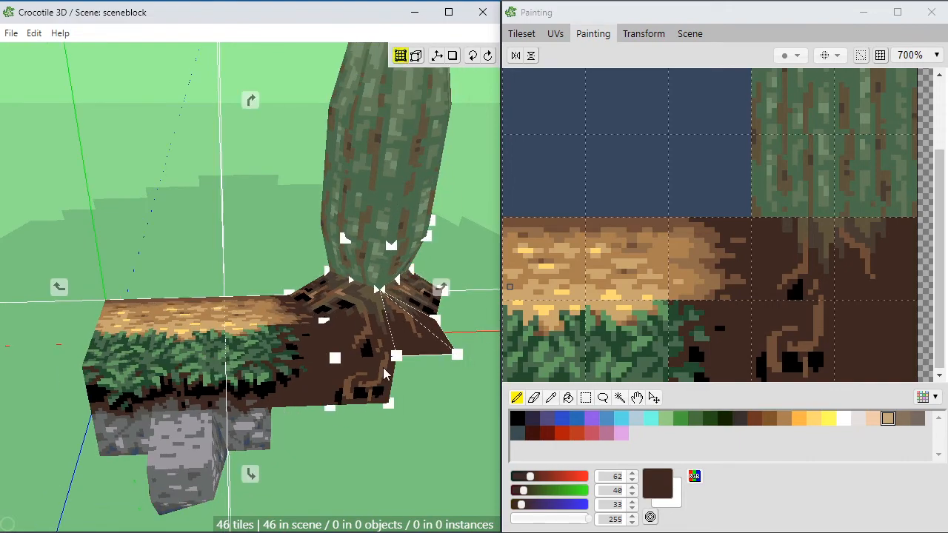
right_drag(364, 379, 318, 389)
mouse_move(317, 388)
mouse_down()
mouse_move(275, 374)
mouse_move(364, 359)
mouse_move(382, 342)
mouse_move(302, 345)
mouse_move(275, 359)
mouse_move(318, 341)
mouse_up()
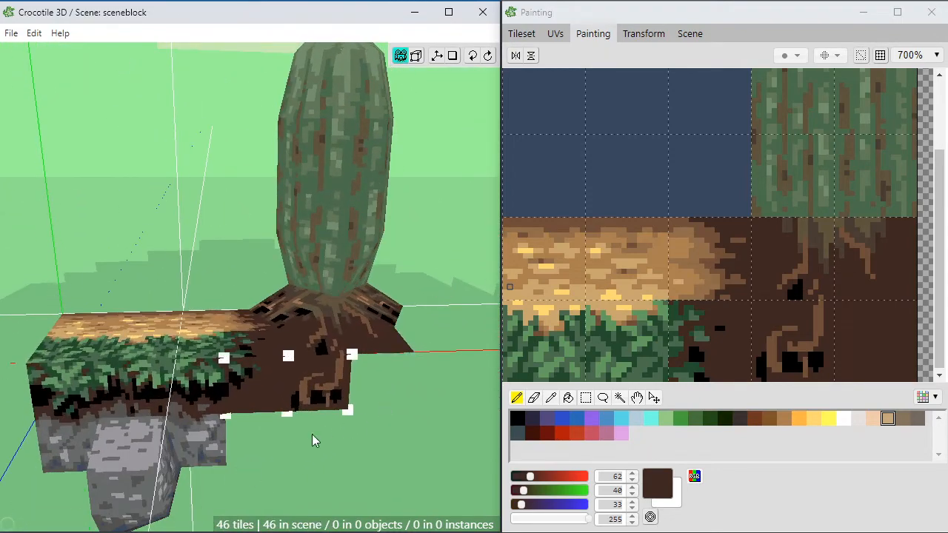
right_drag(209, 411, 275, 409)
key(space)
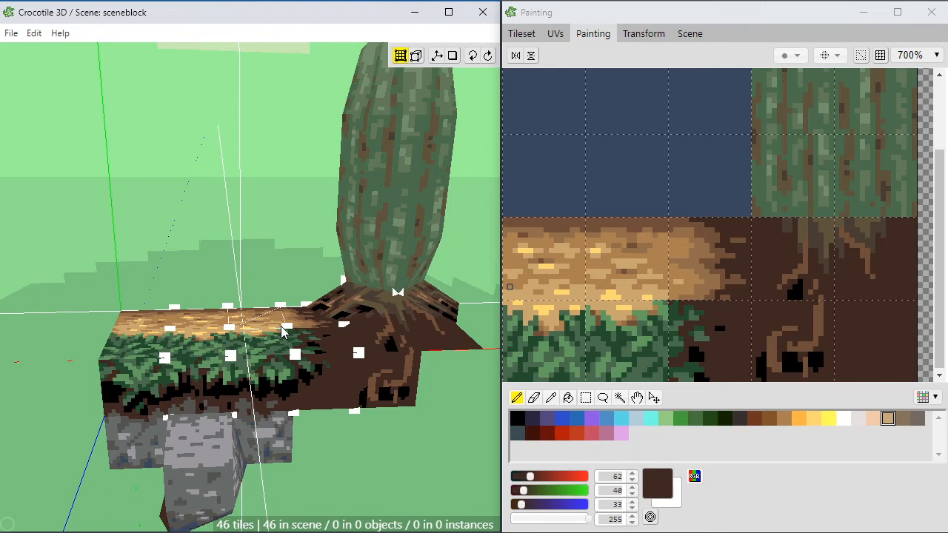
key(space)
right_drag(274, 430, 309, 440)
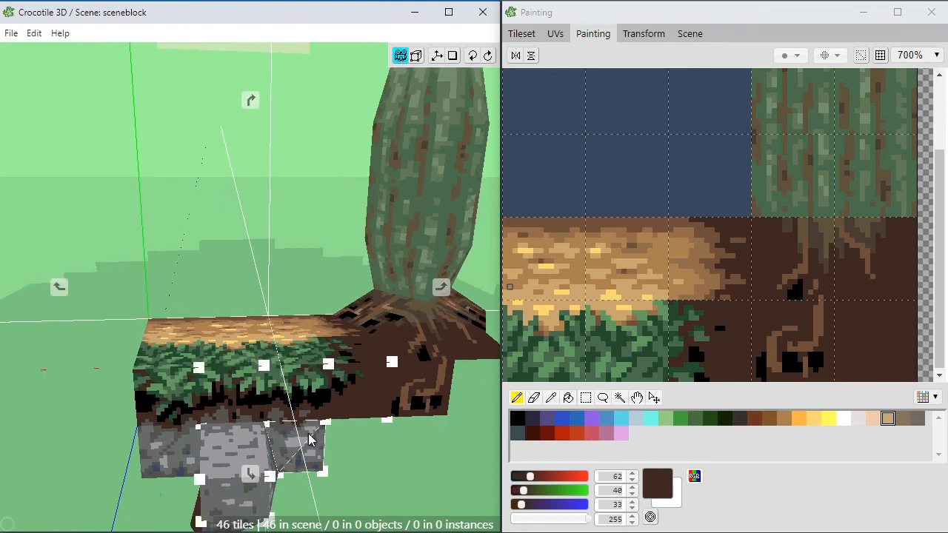
drag(308, 440, 280, 439)
key(space)
key(space)
right_drag(244, 362, 201, 369)
drag(202, 369, 230, 367)
right_drag(230, 368, 212, 356)
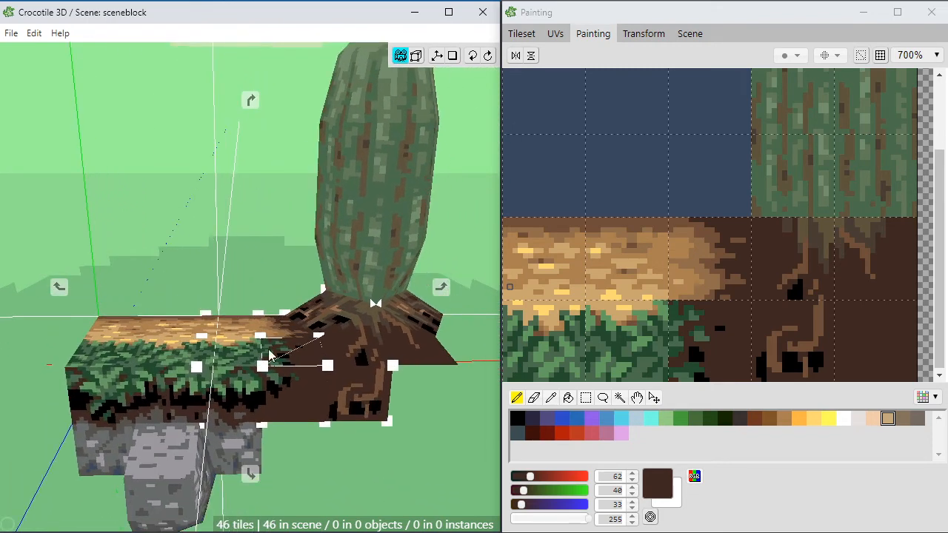
key(space)
key(Return)
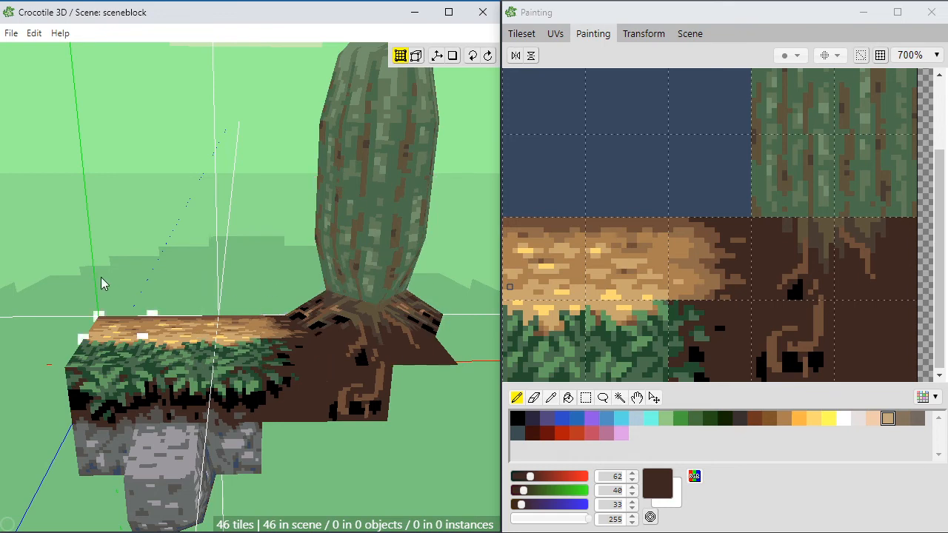
Step: Examine the full height of the tree trunk and its root base against the ground block from low angles
key(space)
right_drag(124, 307, 156, 292)
mouse_move(155, 292)
mouse_down()
mouse_move(210, 298)
mouse_move(172, 286)
mouse_move(164, 293)
mouse_up()
key(space)
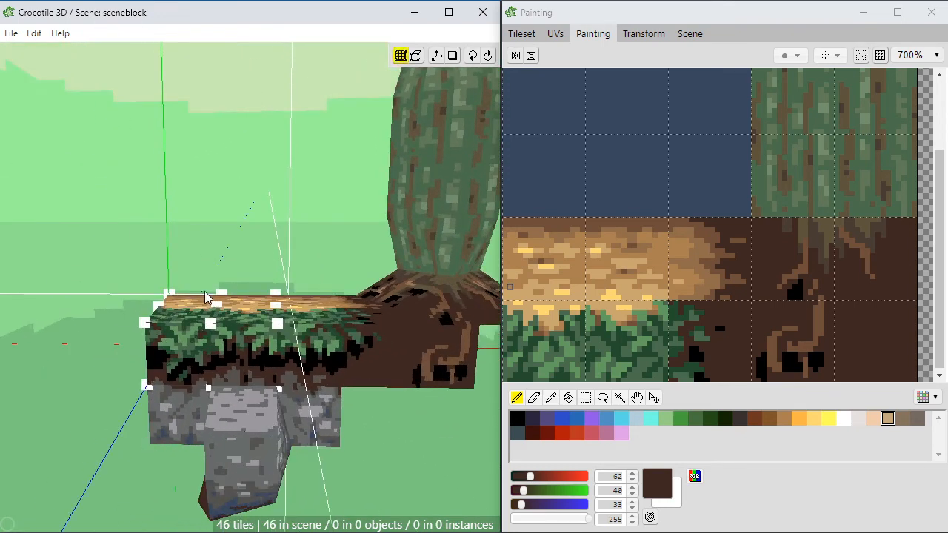
key(space)
right_drag(331, 300, 301, 332)
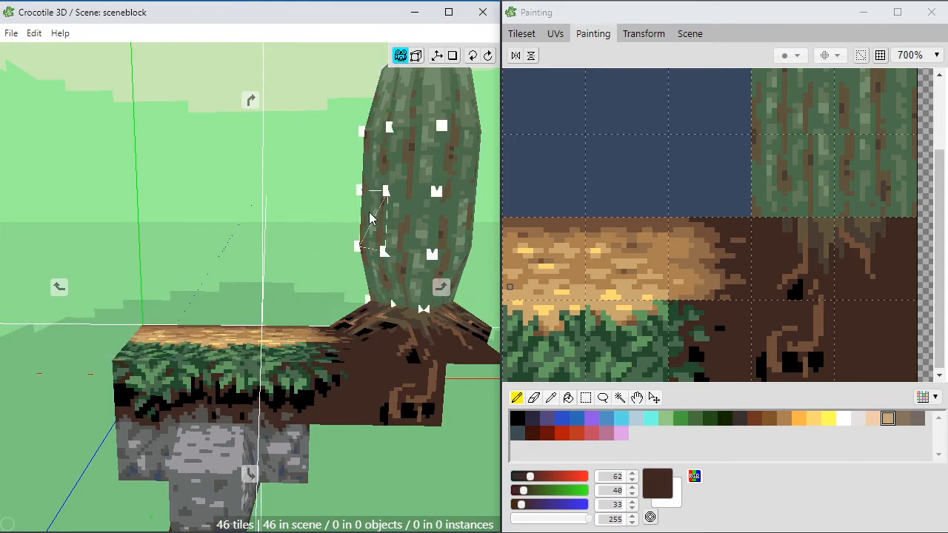
right_drag(369, 213, 301, 249)
key(space)
key(space)
mouse_move(316, 317)
mouse_down()
mouse_move(426, 324)
mouse_move(320, 308)
mouse_move(327, 322)
mouse_up()
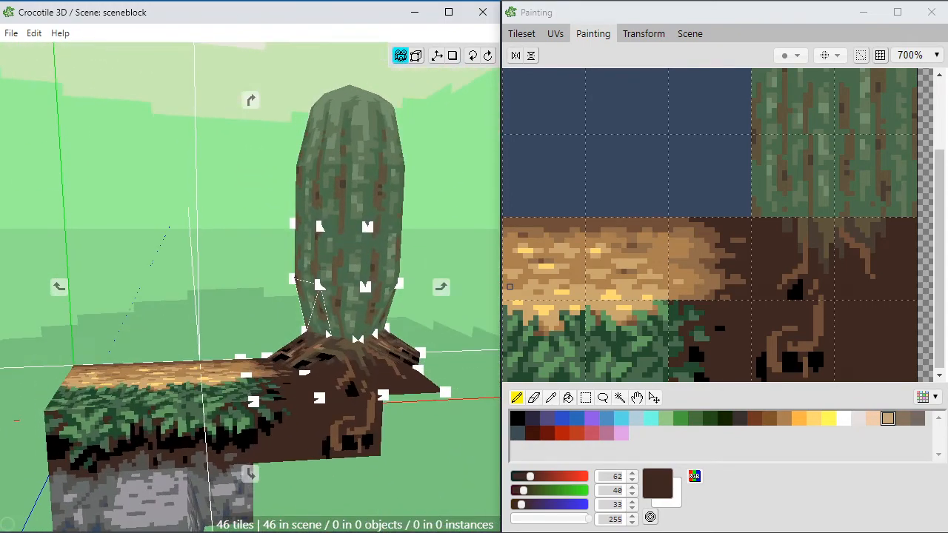
key(space)
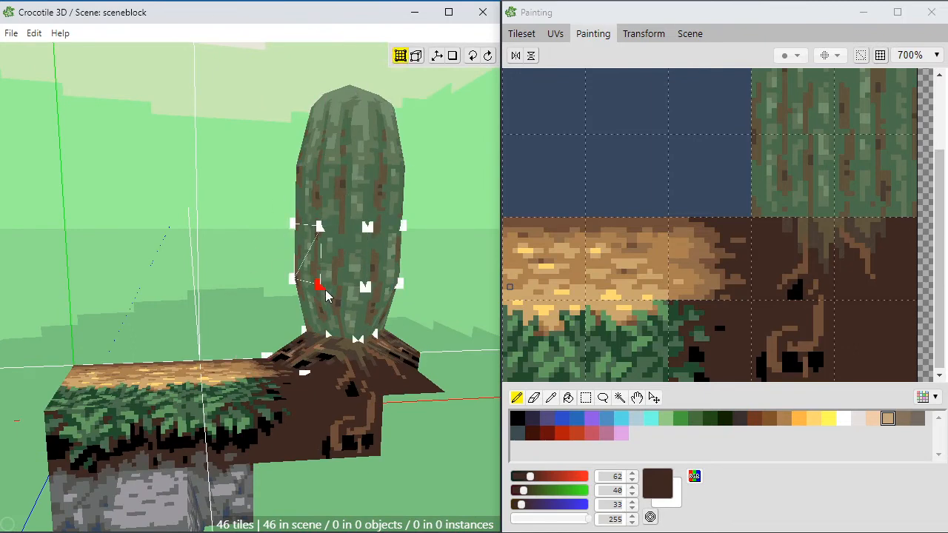
key(space)
right_drag(254, 289, 275, 293)
key(space)
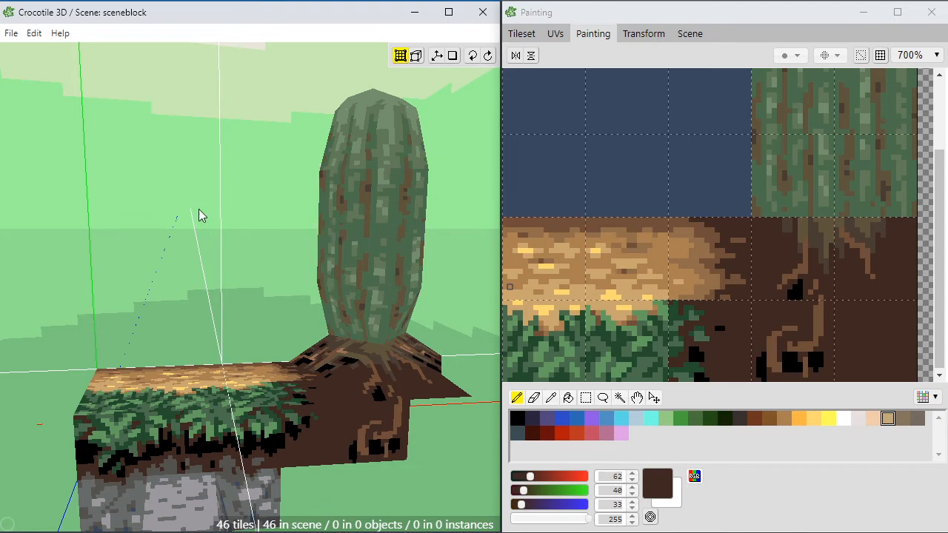
scroll(248, 270, up, 2)
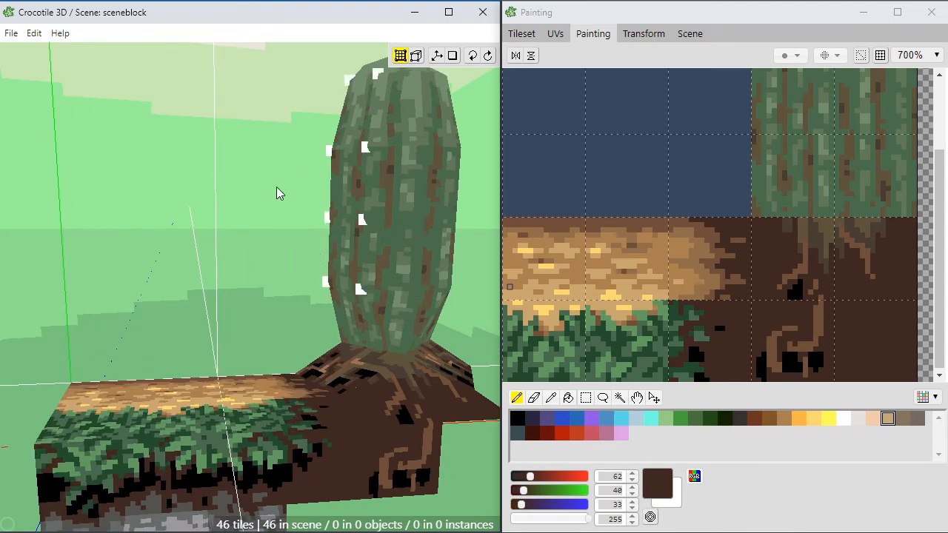
scroll(330, 288, down, 3)
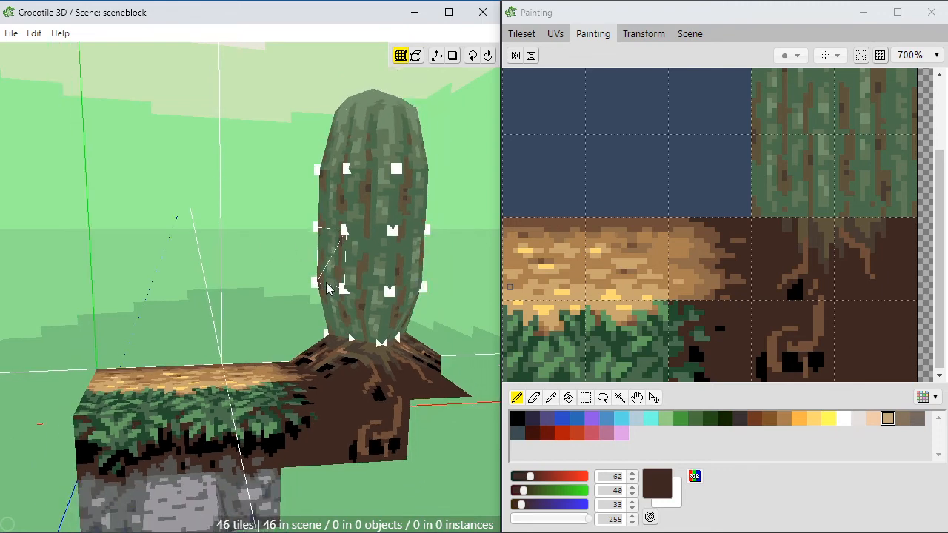
key(space)
drag(281, 369, 252, 370)
drag(215, 226, 252, 196)
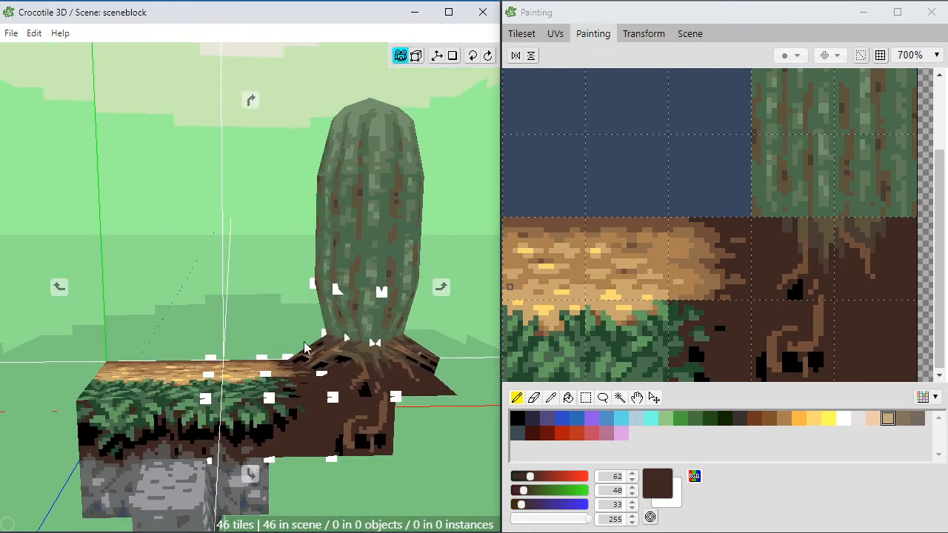
key(space)
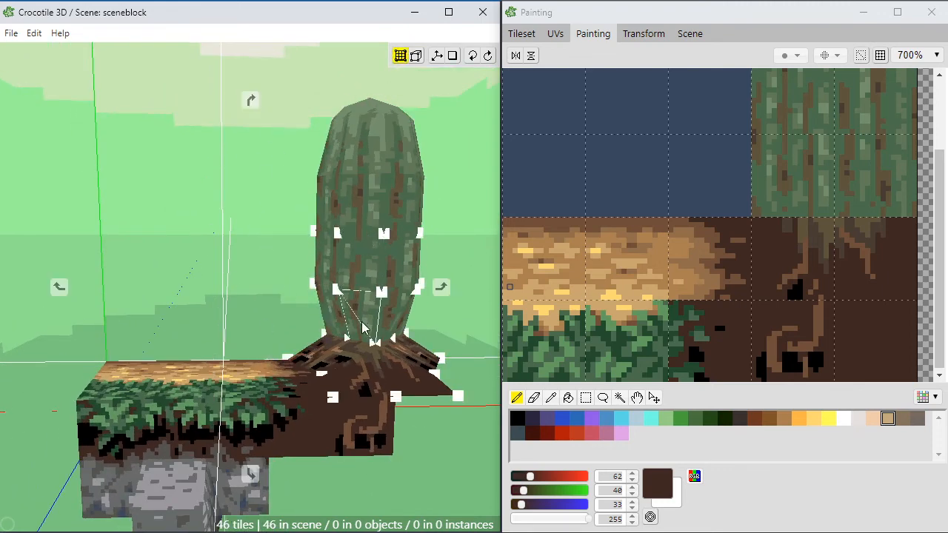
Step: Examine the trunk, roots and front of the ground block together from a few different angles
mouse_move(366, 329)
mouse_down()
mouse_move(376, 331)
mouse_move(348, 339)
mouse_move(381, 330)
mouse_move(330, 320)
mouse_move(376, 333)
mouse_move(419, 324)
mouse_move(320, 305)
mouse_move(374, 319)
mouse_up()
key(space)
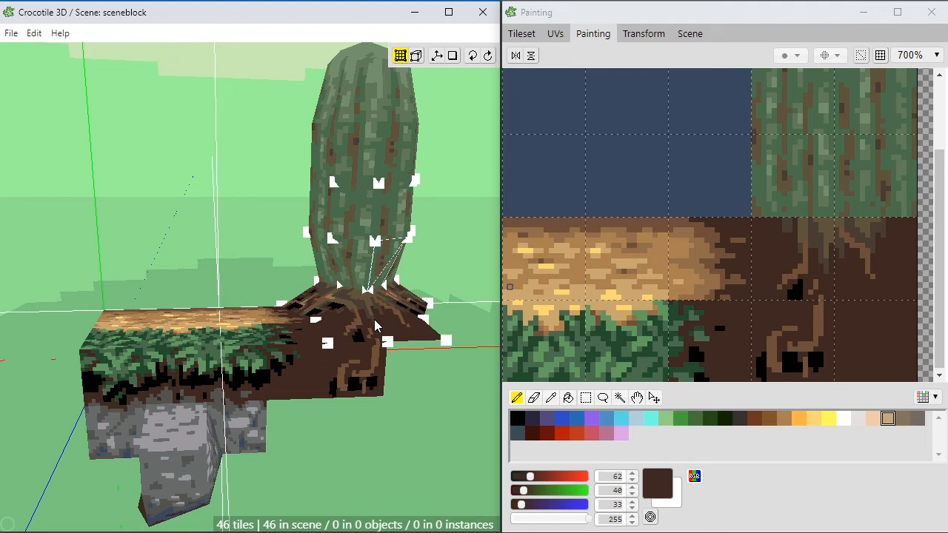
key(space)
mouse_move(243, 335)
mouse_down()
mouse_move(324, 323)
mouse_move(229, 326)
mouse_move(220, 306)
mouse_up()
mouse_move(220, 269)
right_down()
mouse_move(221, 317)
mouse_move(218, 265)
mouse_move(199, 244)
mouse_move(225, 266)
right_up()
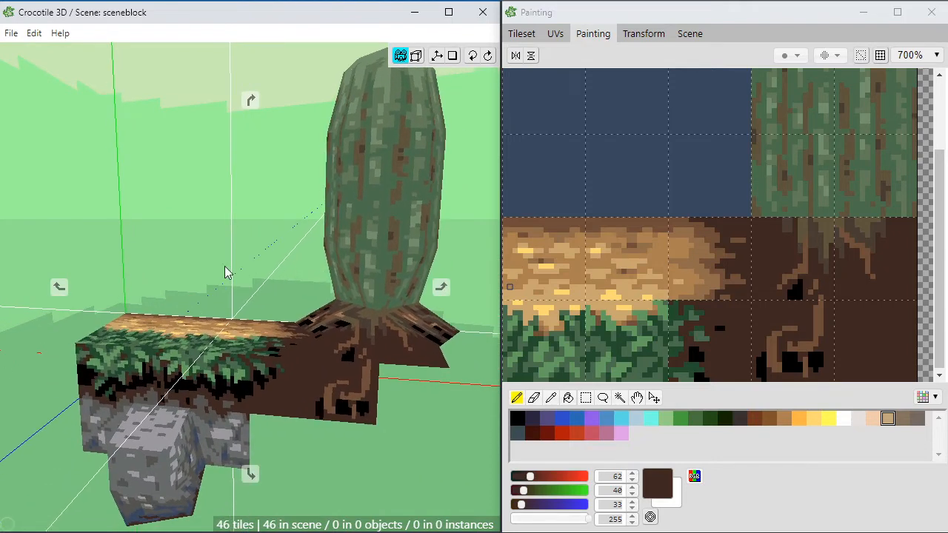
Step: Hide the skybox behind the scene and look at the block against the plain background
key(space)
click(34, 34)
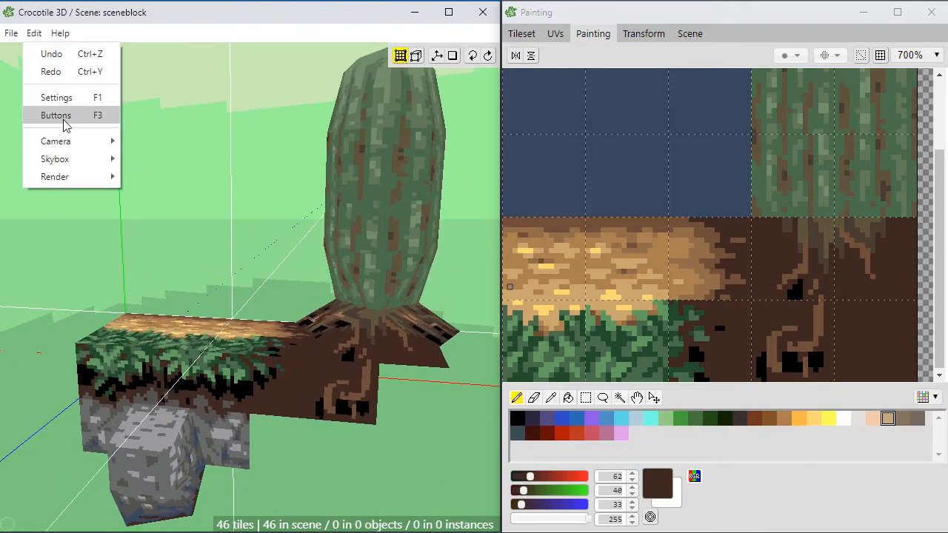
mouse_move(67, 160)
click(147, 178)
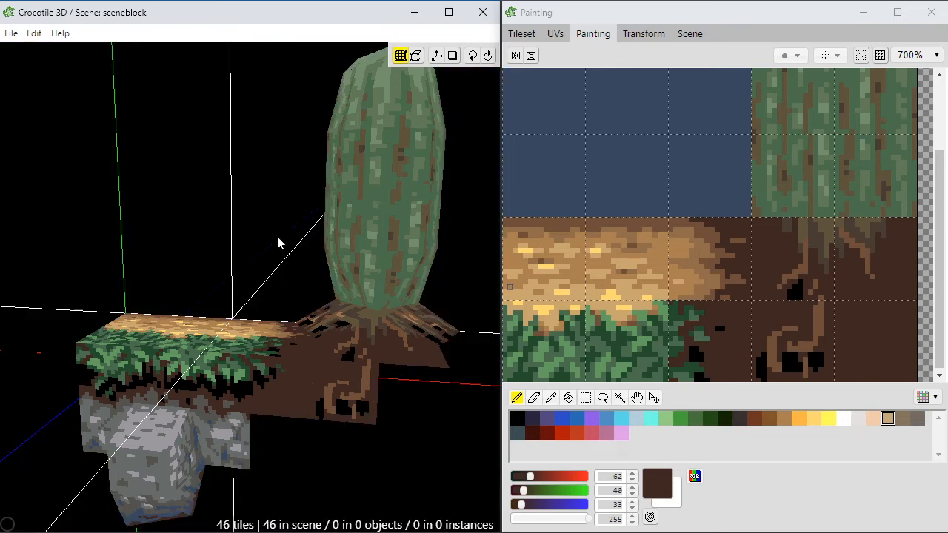
key(space)
mouse_move(207, 282)
mouse_down()
mouse_move(185, 285)
mouse_move(205, 275)
mouse_up()
key(space)
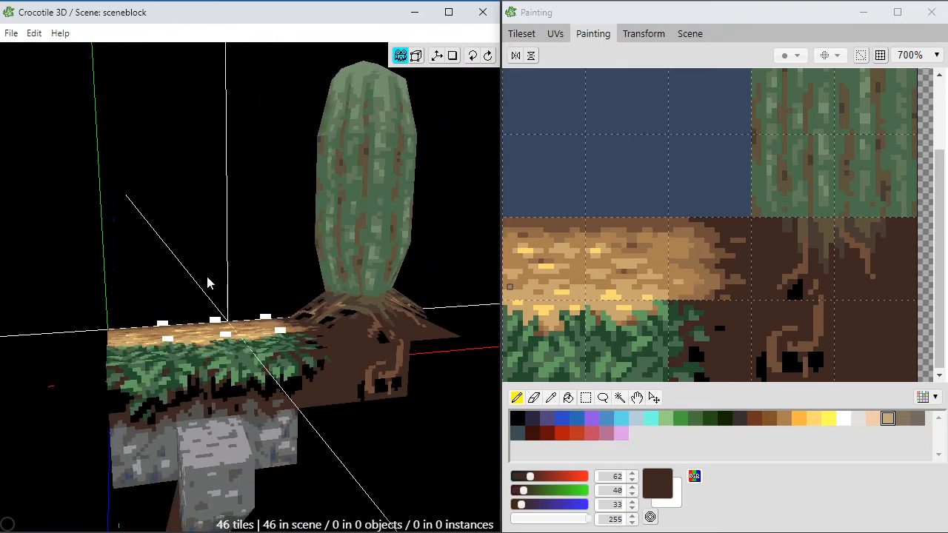
Step: Hide the grid and axis lines and examine the bare tree and ground block from several angles
key(g)
click(375, 513)
key(space)
mouse_move(392, 494)
mouse_down()
mouse_move(440, 497)
mouse_move(391, 491)
mouse_up()
scroll(385, 468, down, 2)
scroll(381, 452, up, 2)
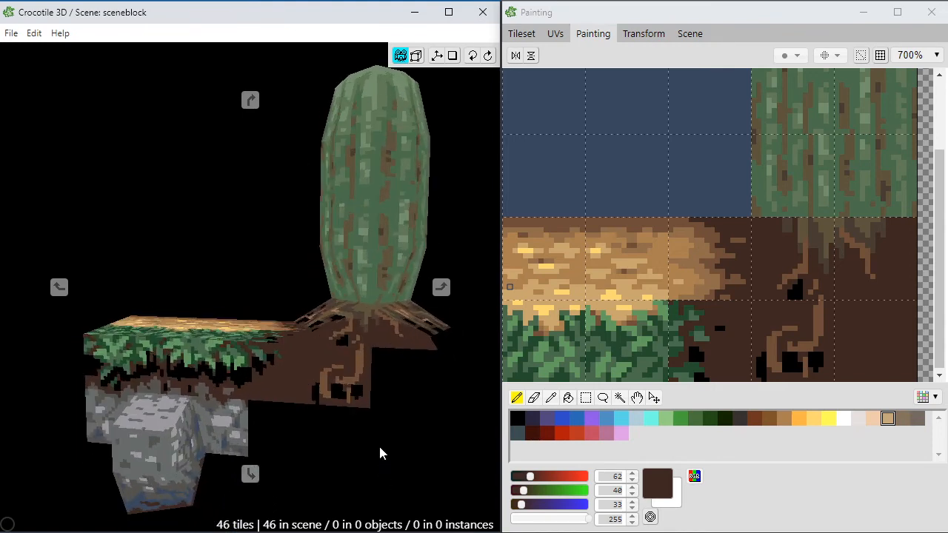
drag(377, 447, 274, 444)
middle_drag(274, 444, 294, 357)
scroll(424, 422, down, 1)
Step: Show the skybox behind the scene again
click(34, 34)
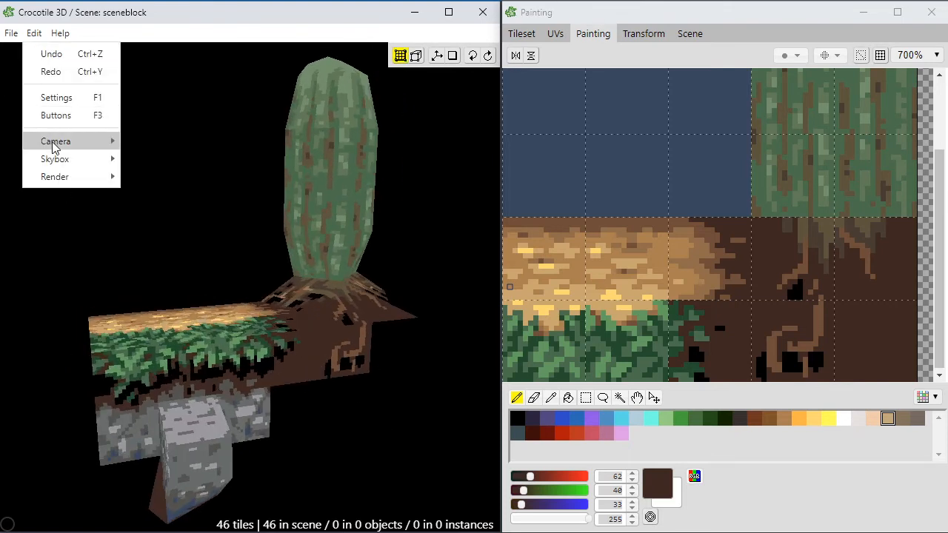
mouse_move(118, 158)
click(136, 176)
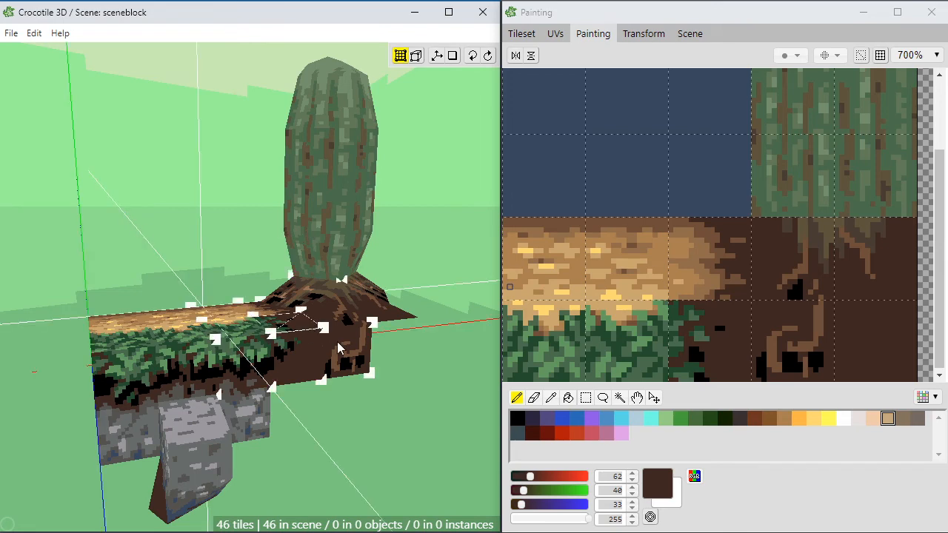
Step: Raise the two middle vertices on the back edge of the wheat ground to form a gentle mound
middle_drag(337, 341, 296, 352)
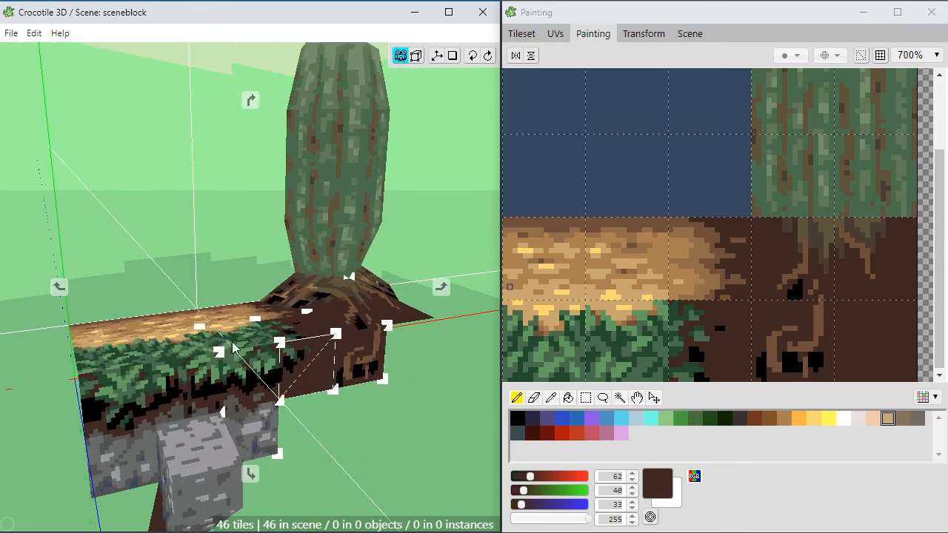
drag(207, 274, 152, 330)
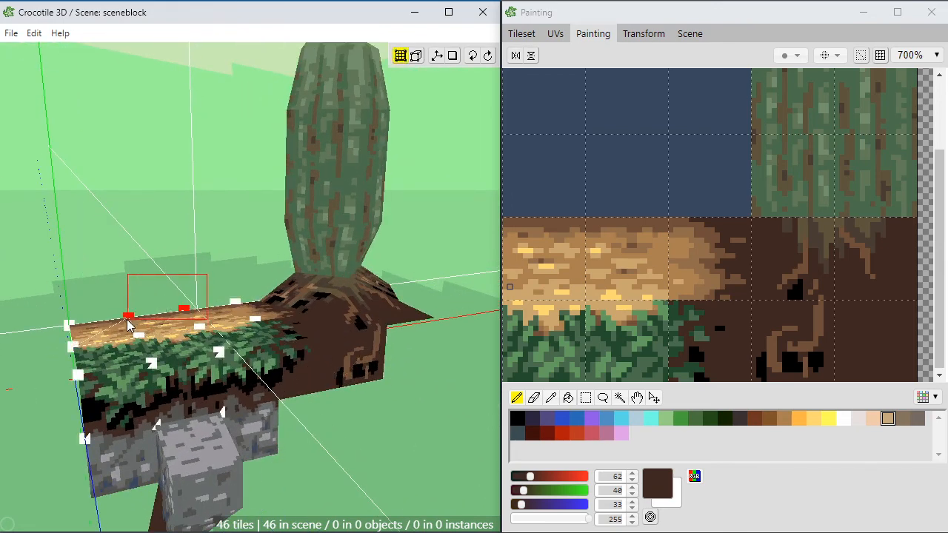
key(r)
middle_drag(309, 442, 183, 336)
click(310, 445)
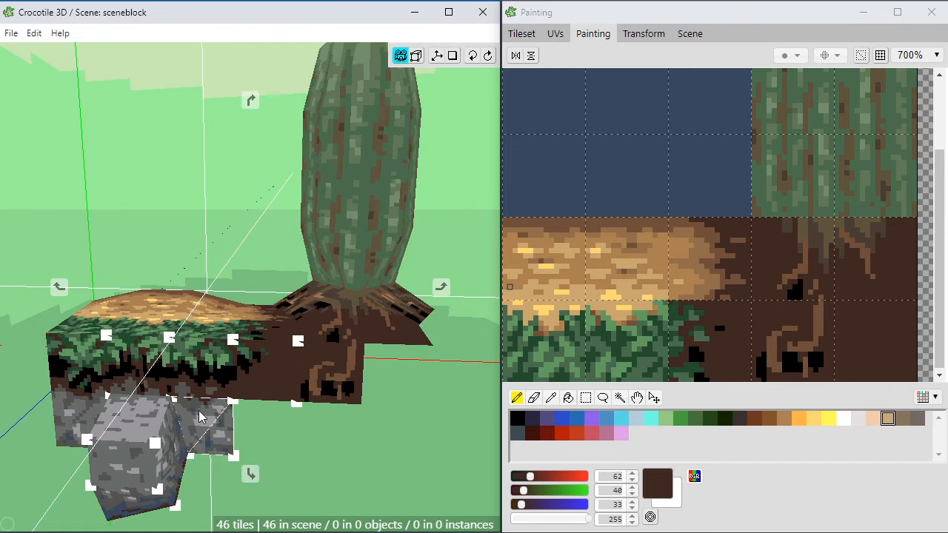
Step: Inspect the wheat tile on the mound's slope towards the roots up close and clear the selection
middle_drag(198, 416, 259, 444)
scroll(212, 432, up, 1)
click(205, 320)
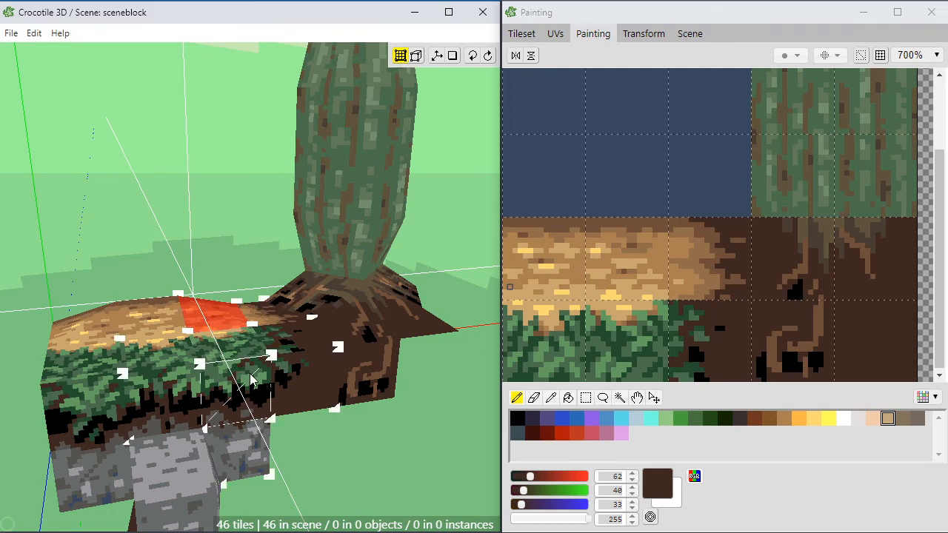
middle_drag(356, 457, 354, 458)
click(355, 458)
click(366, 426)
scroll(364, 423, down, 2)
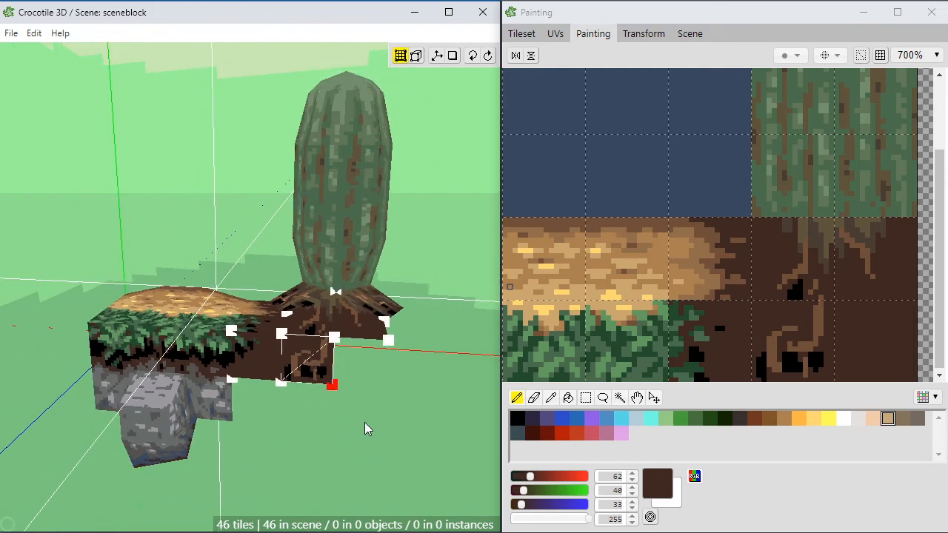
Step: Examine the reshaped ground block from the front and around its open end opposite the tree
middle_drag(364, 422, 313, 466)
mouse_move(311, 434)
middle_down()
mouse_move(322, 435)
mouse_move(303, 435)
middle_up()
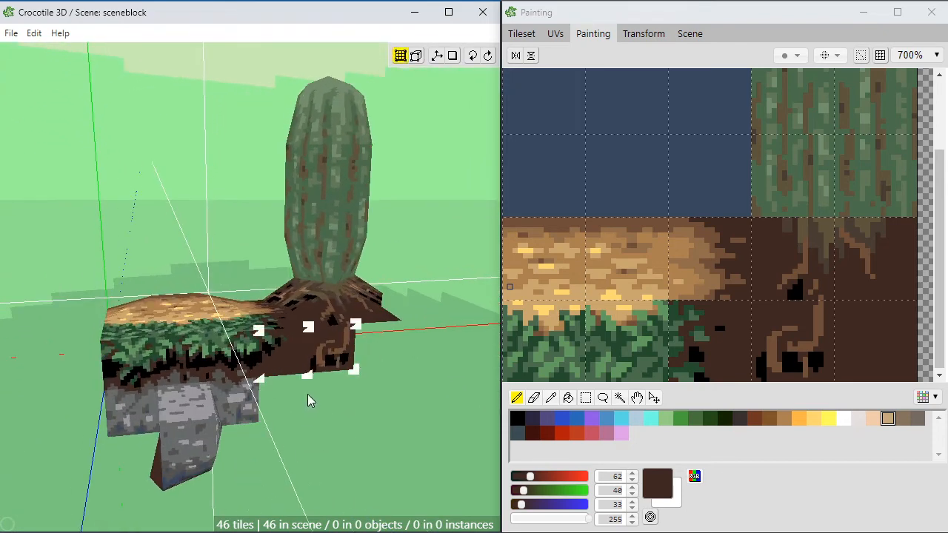
middle_drag(307, 394, 347, 393)
scroll(307, 393, up, 2)
scroll(307, 394, up, 2)
middle_drag(213, 397, 256, 422)
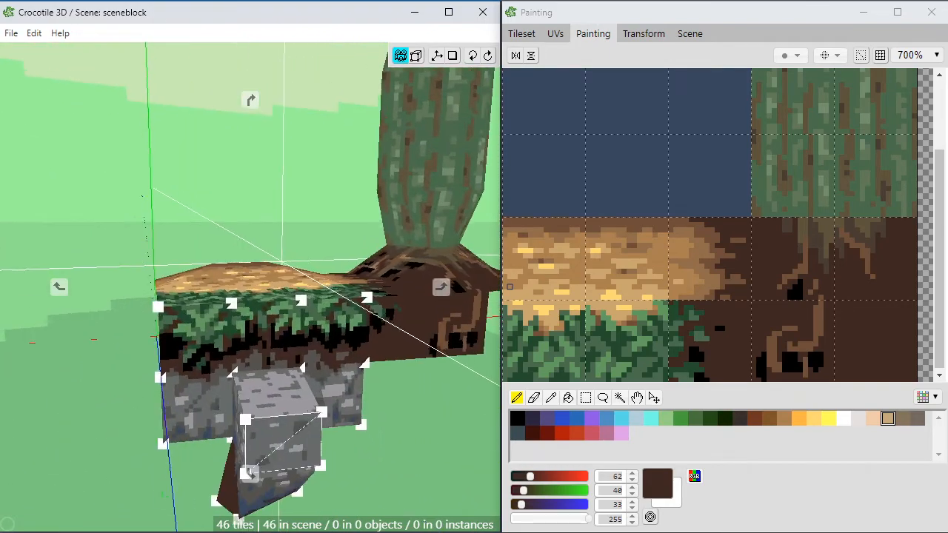
middle_drag(248, 473, 251, 412)
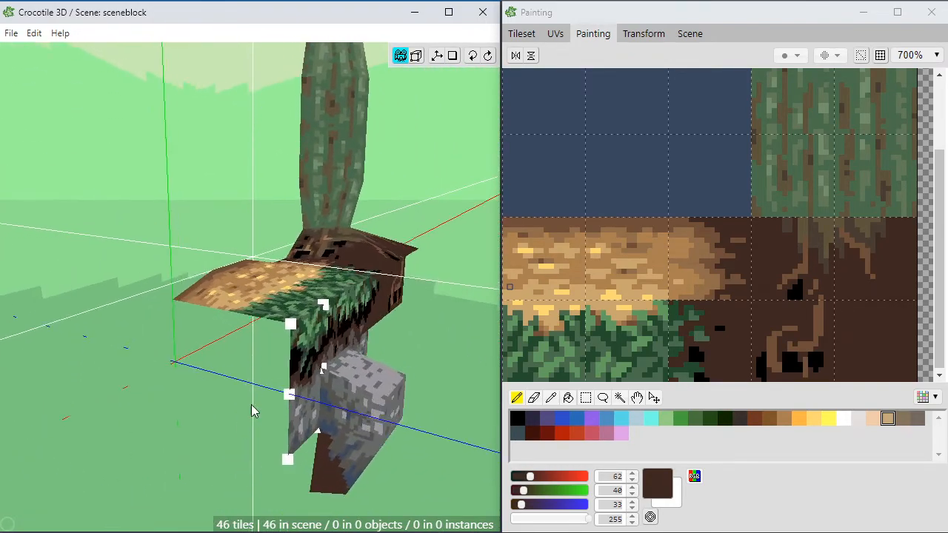
Step: Place the middle tile of the grass-to-dirt edge row on the block's open end, starting at the front corner
click(520, 37)
click(616, 341)
key(space)
drag(604, 391, 704, 342)
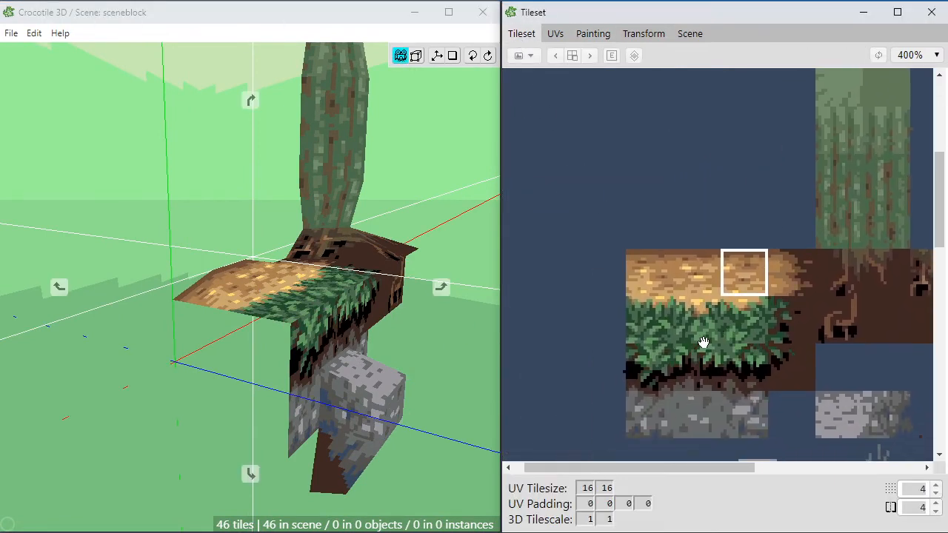
click(656, 335)
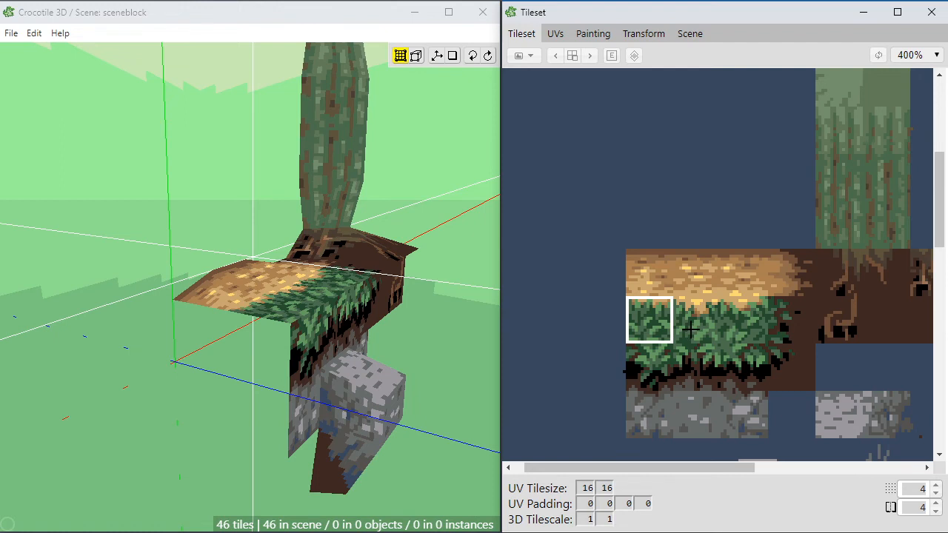
click(698, 372)
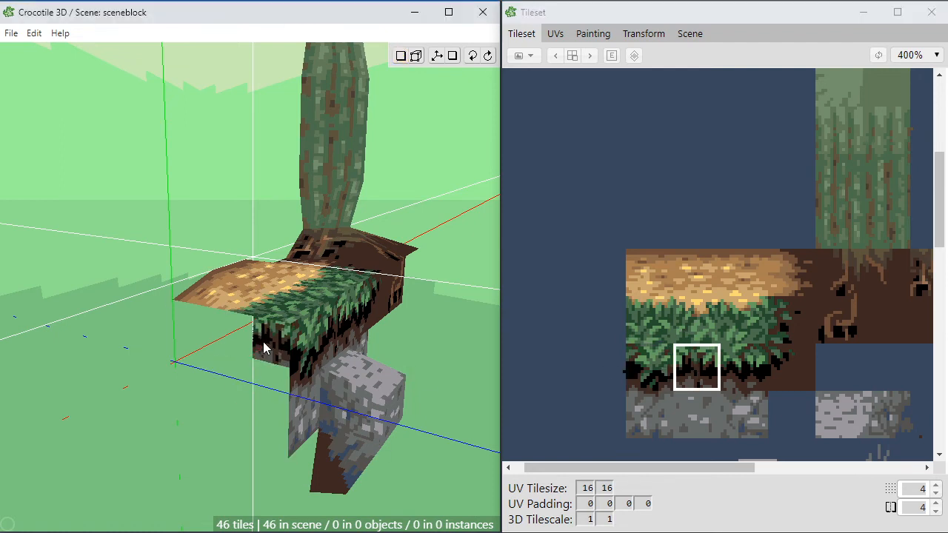
key(v)
click(290, 324)
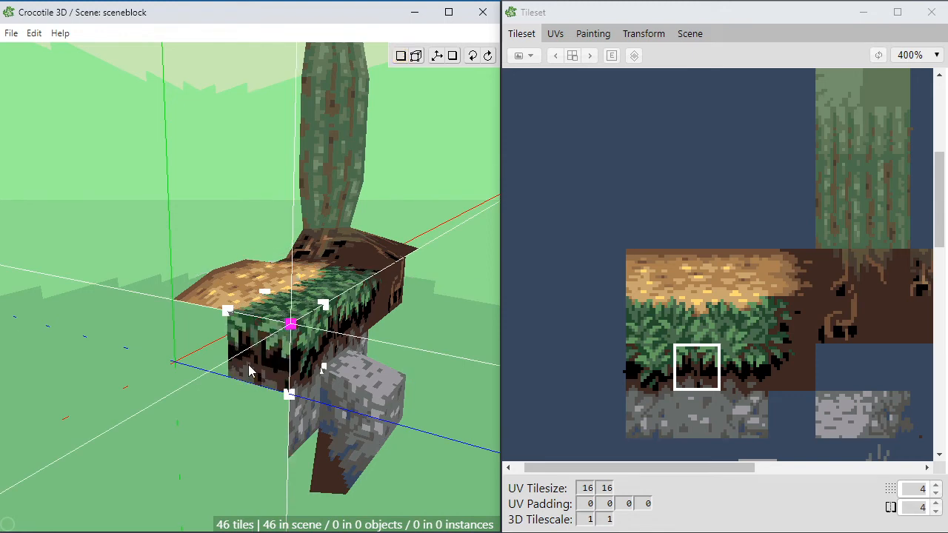
click(249, 371)
Step: Replace the end face's new tile with the third tile of the grass-to-dirt edge row
key(space)
drag(225, 478, 244, 482)
key(space)
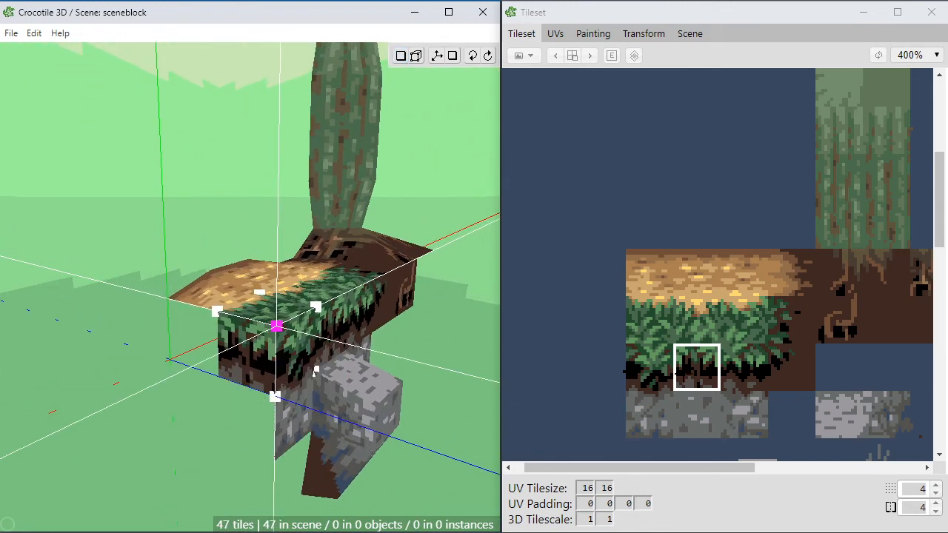
click(731, 372)
click(254, 361)
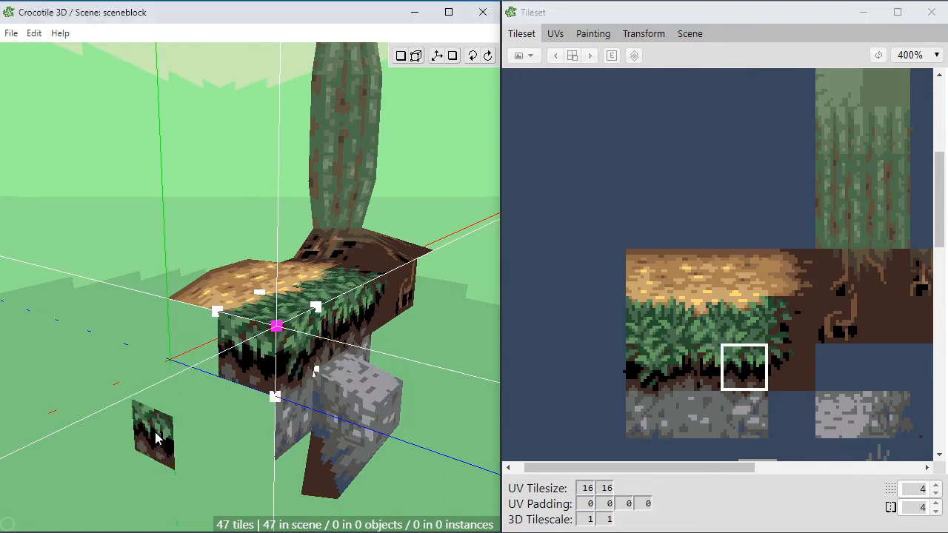
Step: Preview the same grass edge tile over the remaining gap of the end face and check the fit from several angles
key(space)
drag(177, 451, 161, 440)
key(space)
key(space)
key(space)
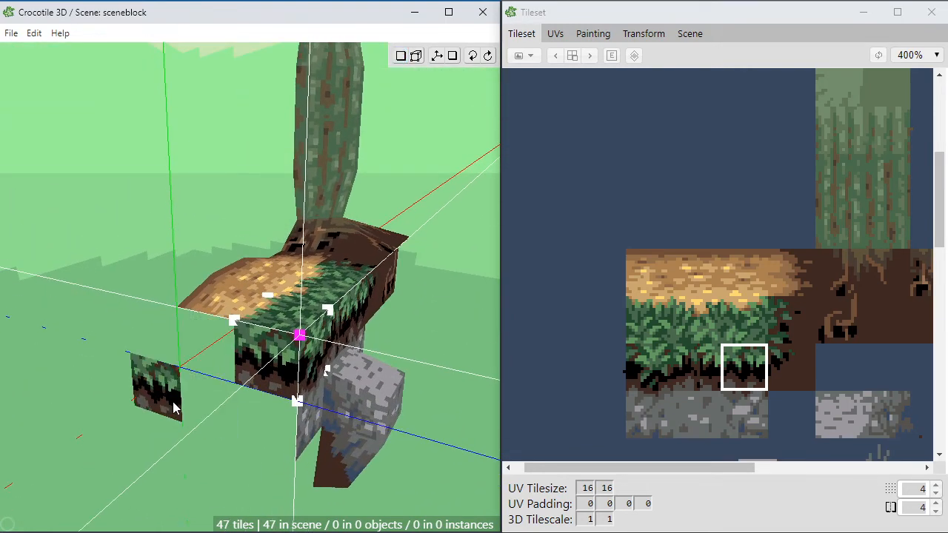
key(space)
drag(211, 365, 294, 382)
drag(178, 374, 195, 368)
key(space)
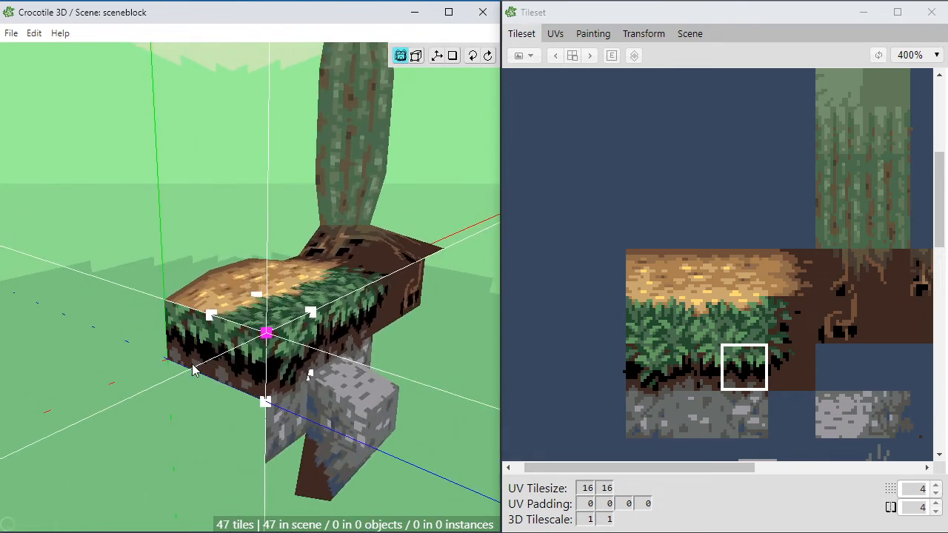
scroll(195, 368, up, 2)
Step: Fill one empty tile cell beside the grass tiles with the brown of the wheat's upper border (RGB 111, 78, 57)
click(601, 283)
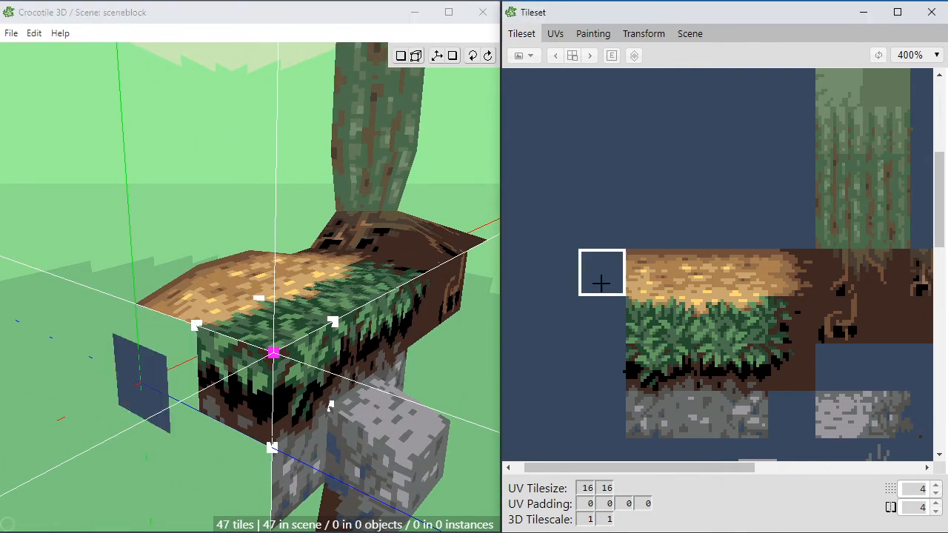
click(558, 318)
key(space)
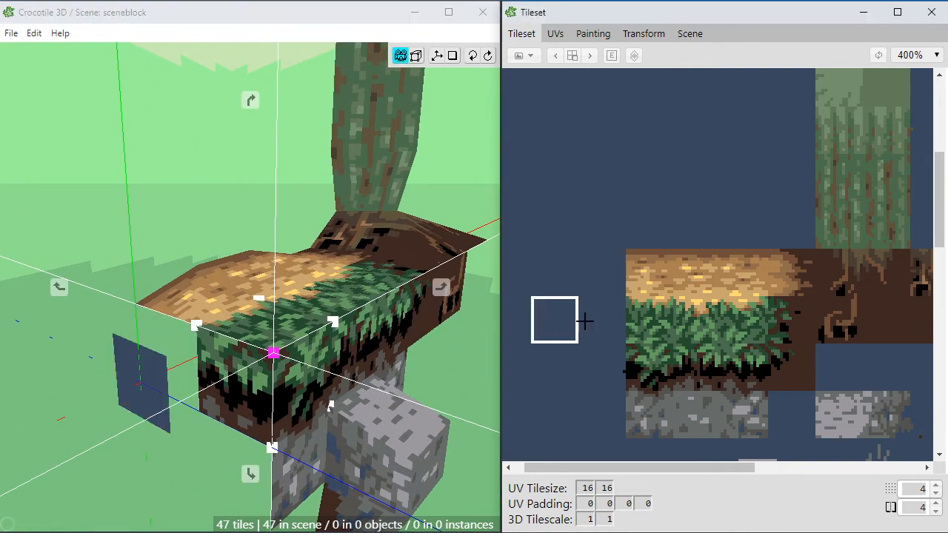
key(space)
drag(799, 200, 507, 449)
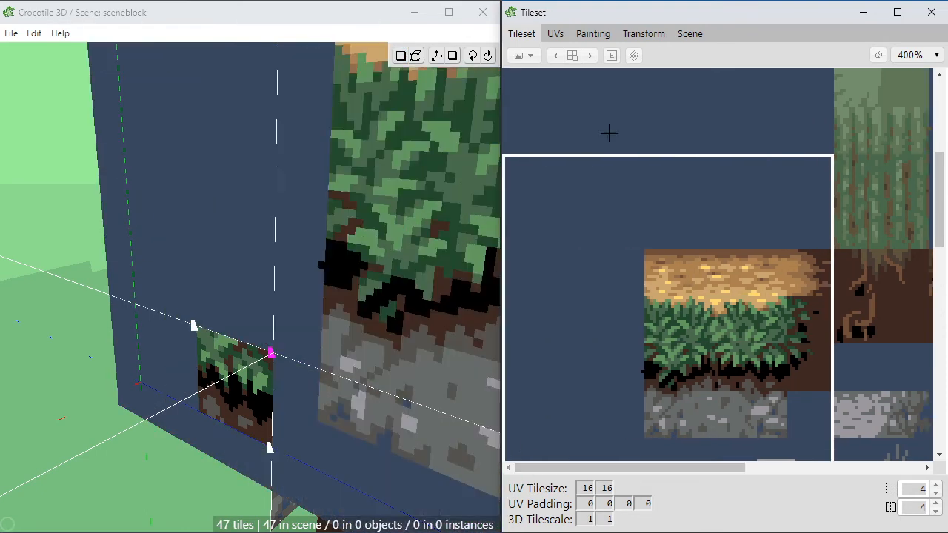
click(583, 34)
key(m)
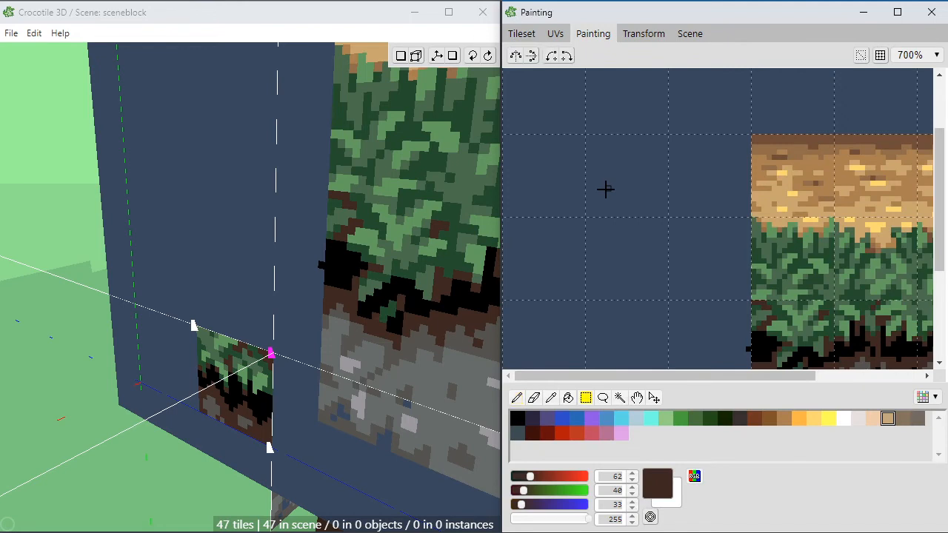
drag(664, 218, 585, 300)
key(g)
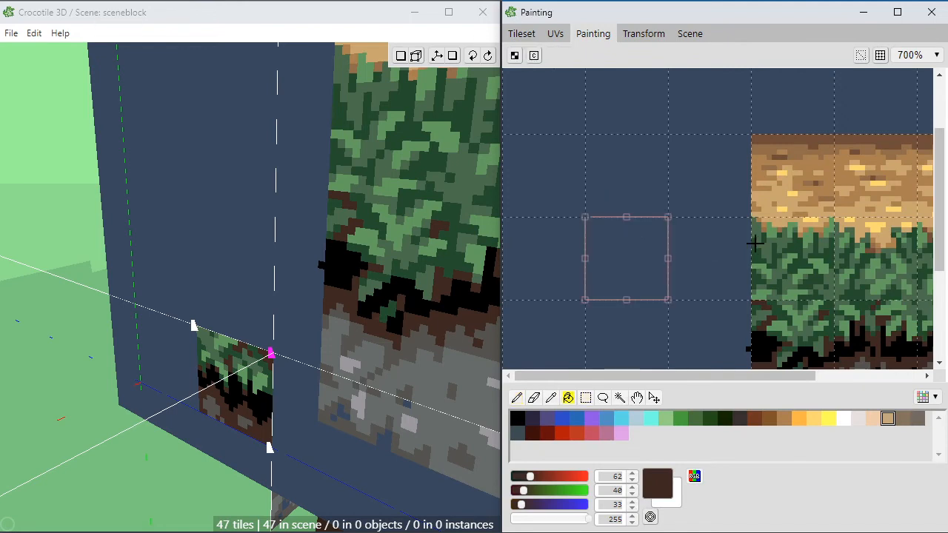
alt+click(783, 137)
click(665, 248)
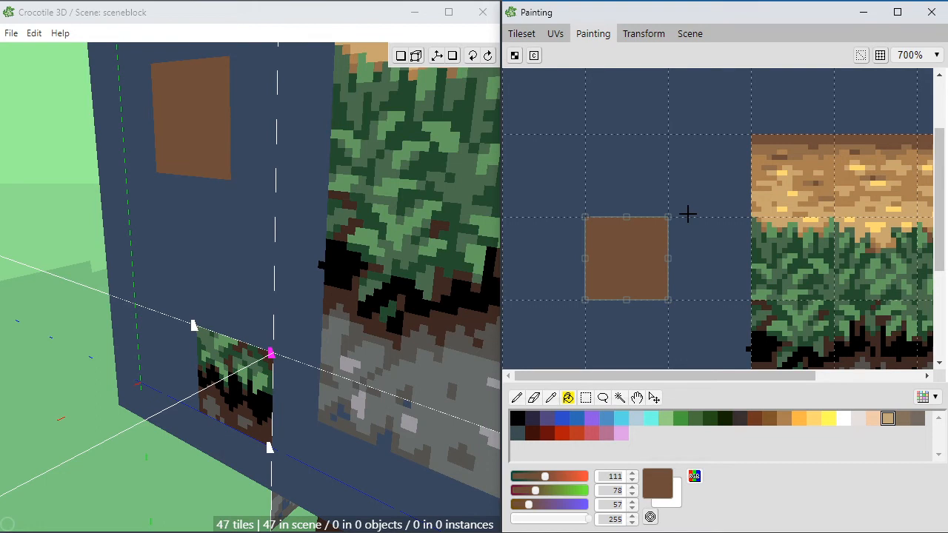
Step: Paint vertical dark brown streaks (RGB 62, 40, 33) across the lower part of the new brown tile
scroll(307, 451, down, 3)
key(b)
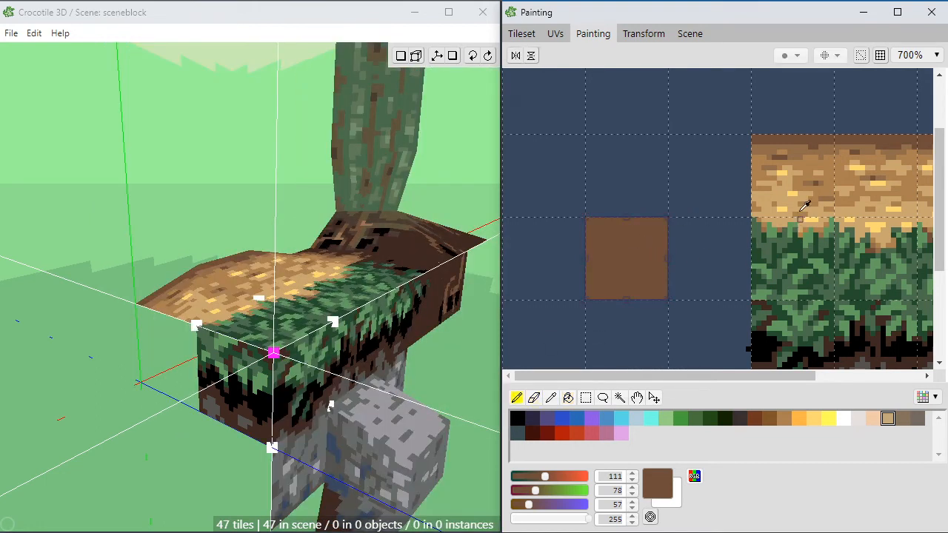
alt+click(769, 364)
mouse_move(593, 281)
mouse_down()
mouse_move(591, 266)
mouse_move(611, 266)
mouse_move(631, 235)
mouse_move(658, 289)
mouse_move(630, 296)
mouse_move(664, 300)
mouse_up()
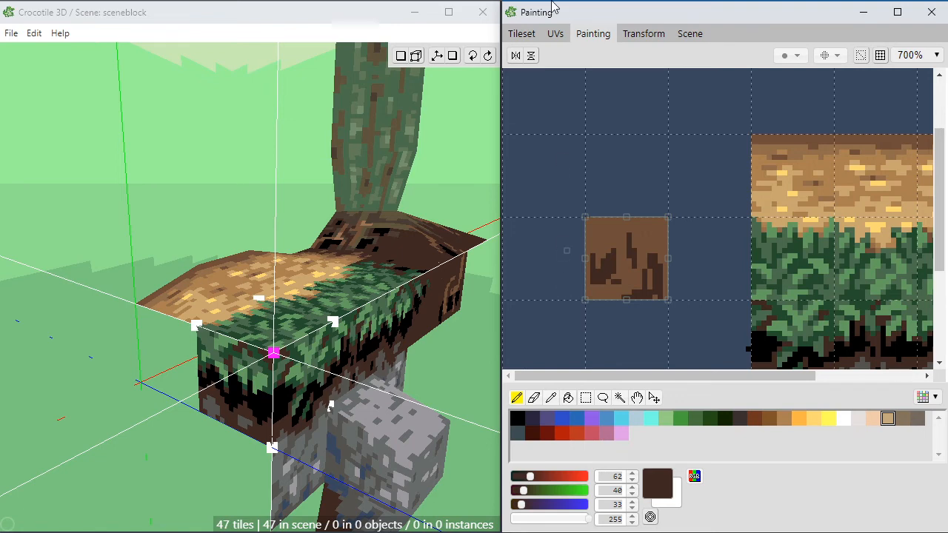
Step: Place the new streaked dirt tile in the remaining gap of the end face below the wheat, and check it from other angles
click(529, 34)
click(587, 312)
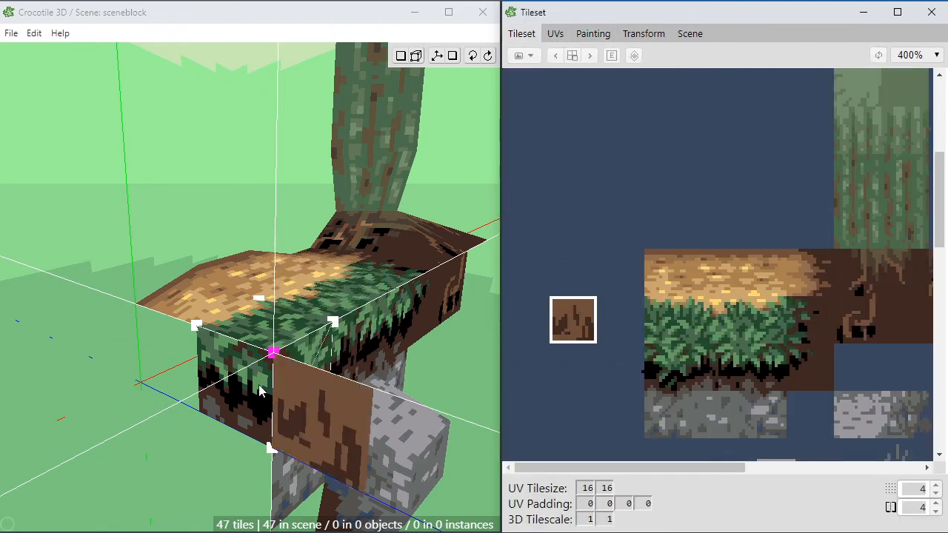
click(162, 364)
key(space)
drag(101, 506, 167, 485)
drag(415, 297, 392, 324)
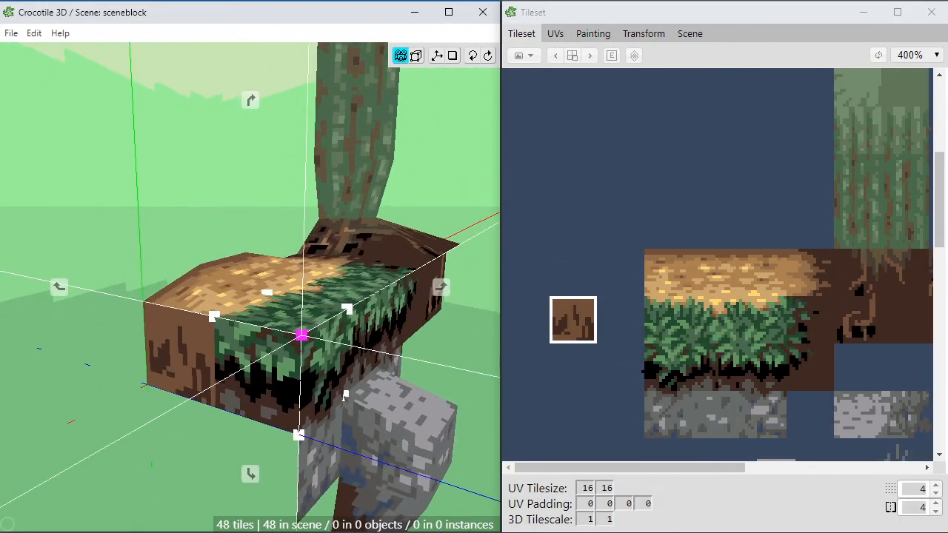
key(space)
Step: Switch to vertex editing and move the two bottom vertices of the end face below the wheat outward
key(space)
mouse_move(321, 425)
mouse_down()
mouse_move(229, 403)
mouse_move(323, 428)
mouse_up()
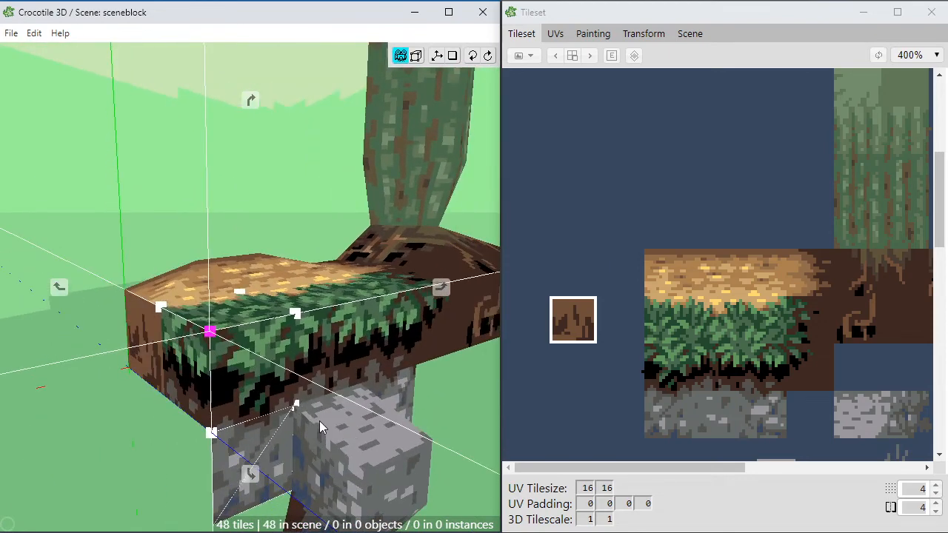
key(space)
key(Tab)
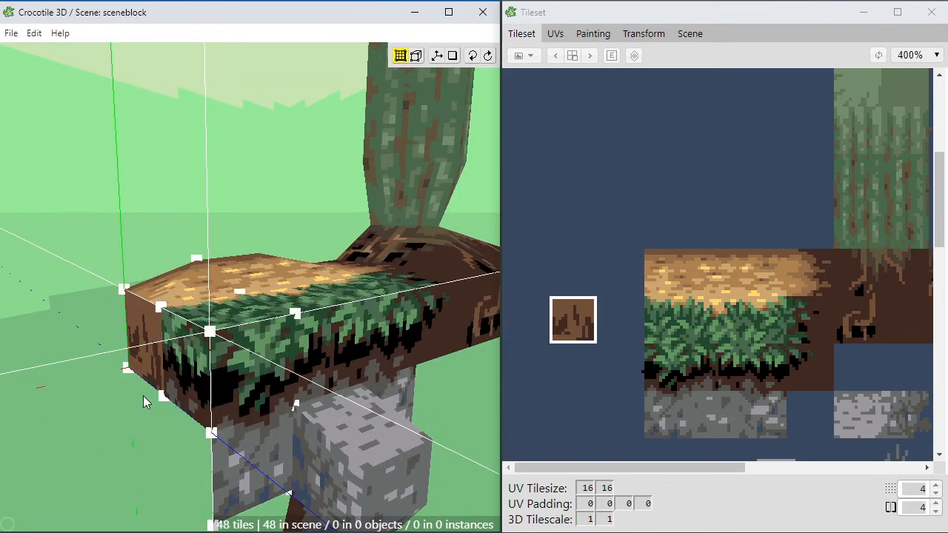
drag(100, 436, 170, 364)
key(space)
drag(173, 420, 247, 372)
key(space)
key(a)
key(space)
key(space)
click(151, 419)
key(space)
key(space)
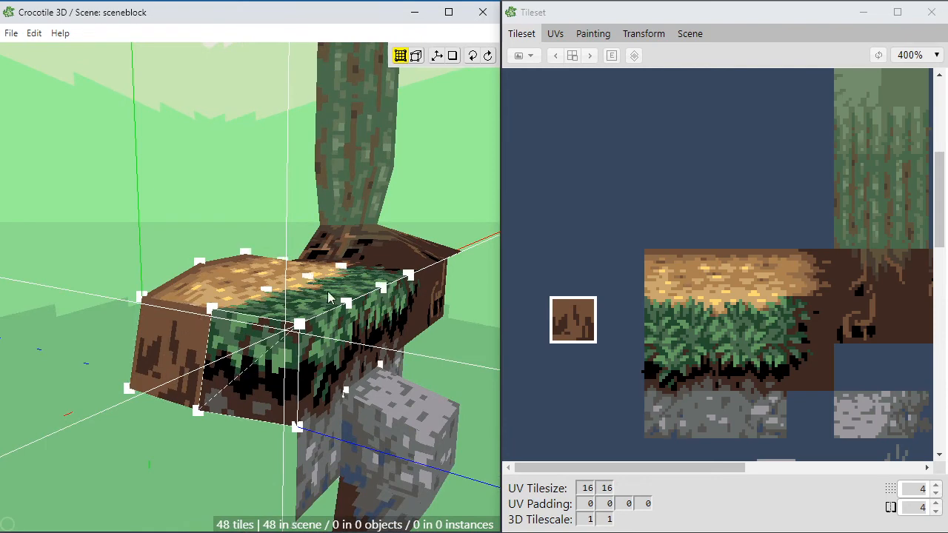
Step: Paint a small light tan highlight in the wheat's color at the upper edge of the streaked dirt tile
mouse_move(526, 250)
mouse_down()
mouse_move(685, 381)
mouse_move(747, 400)
mouse_up()
click(593, 33)
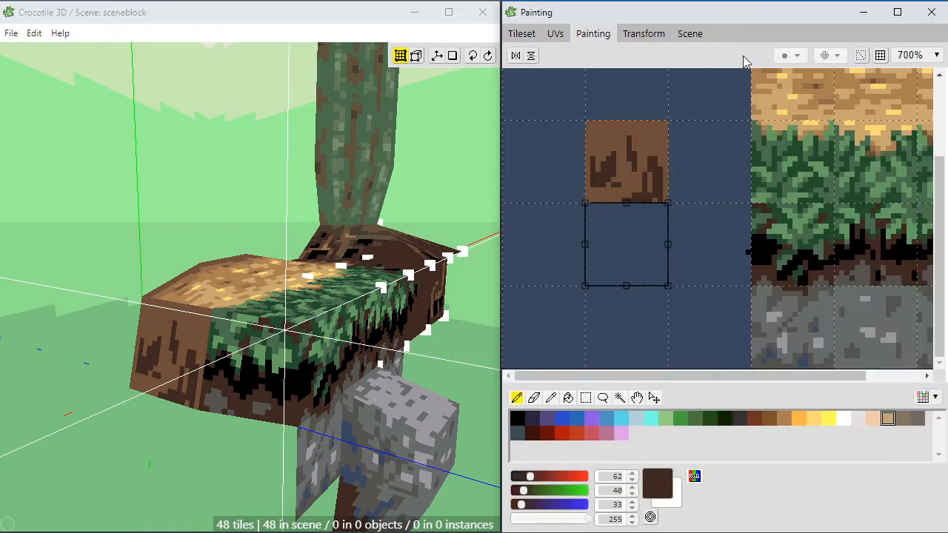
scroll(651, 237, up, 1)
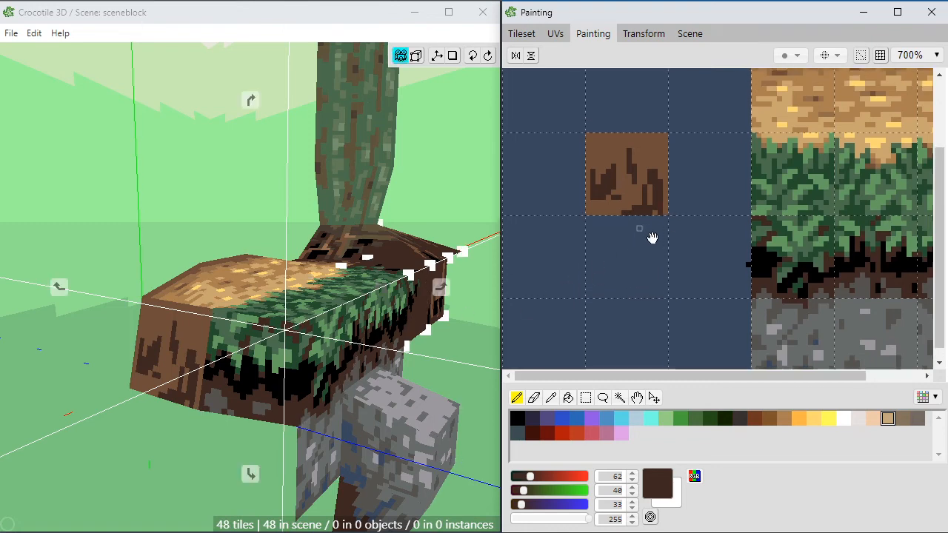
key(e)
key(b)
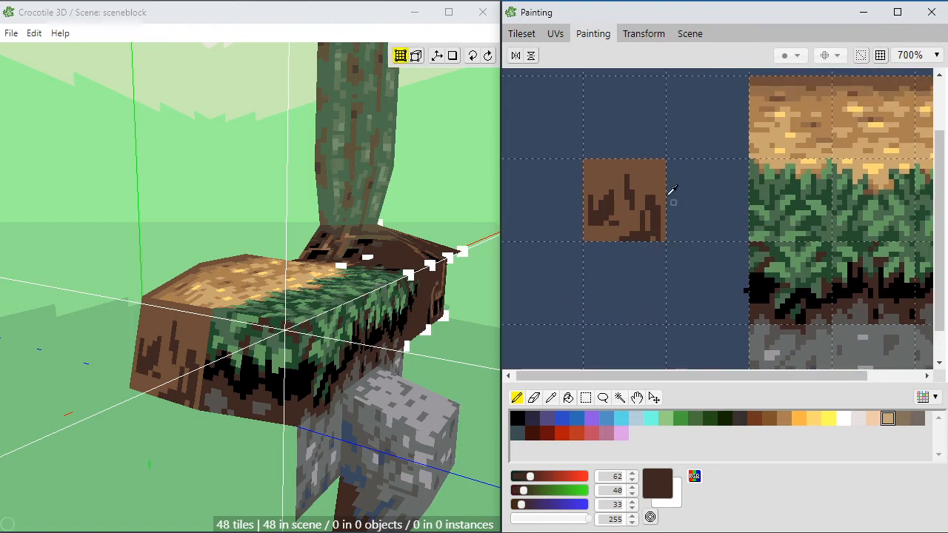
alt+click(764, 138)
mouse_move(642, 169)
mouse_down()
mouse_move(629, 161)
mouse_move(635, 170)
mouse_up()
alt+click(625, 166)
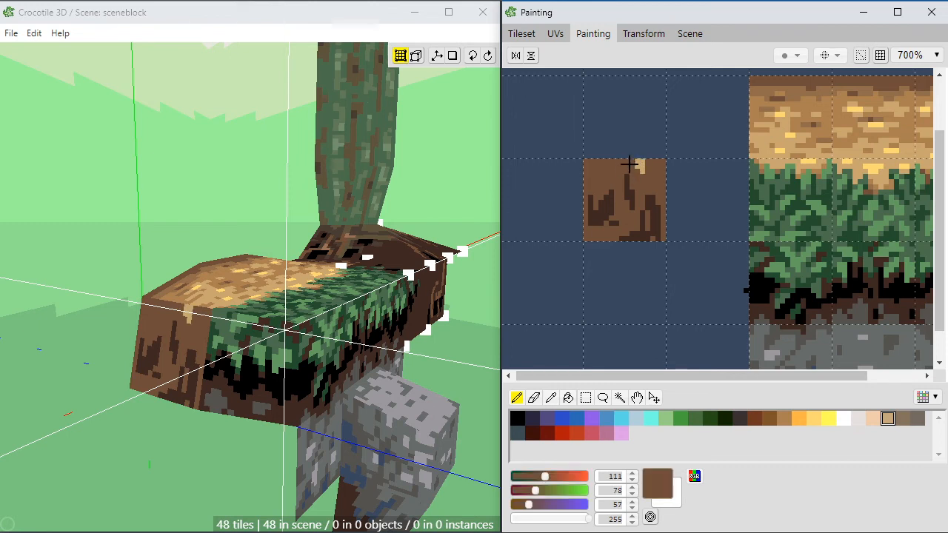
Step: Paint branching wheat-colored streaks (RGB 171, 128, 82) down through the dirt tile between the dark patches
alt+click(761, 115)
mouse_move(641, 184)
mouse_down()
mouse_move(628, 165)
mouse_move(608, 163)
mouse_move(620, 183)
mouse_move(604, 194)
mouse_move(650, 212)
mouse_move(610, 221)
mouse_move(614, 231)
mouse_move(629, 232)
mouse_move(619, 183)
mouse_move(606, 185)
mouse_move(652, 159)
mouse_up()
alt+click(621, 171)
alt+click(626, 172)
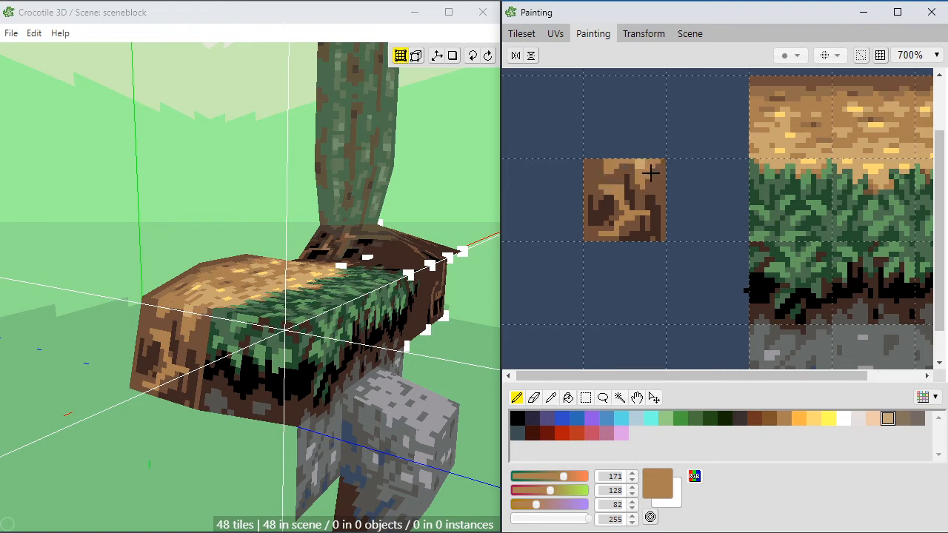
Step: Break up the dirt tile's dark patches with brown (RGB 111, 78, 57) and blend the streaks with mid-brown (RGB 144, 108, 74)
alt+click(614, 215)
drag(610, 208, 601, 199)
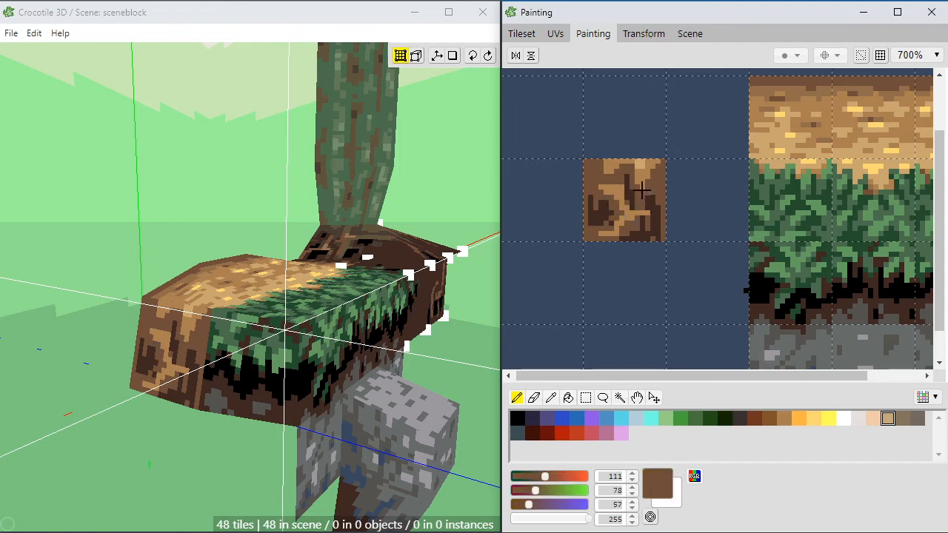
alt+click(774, 100)
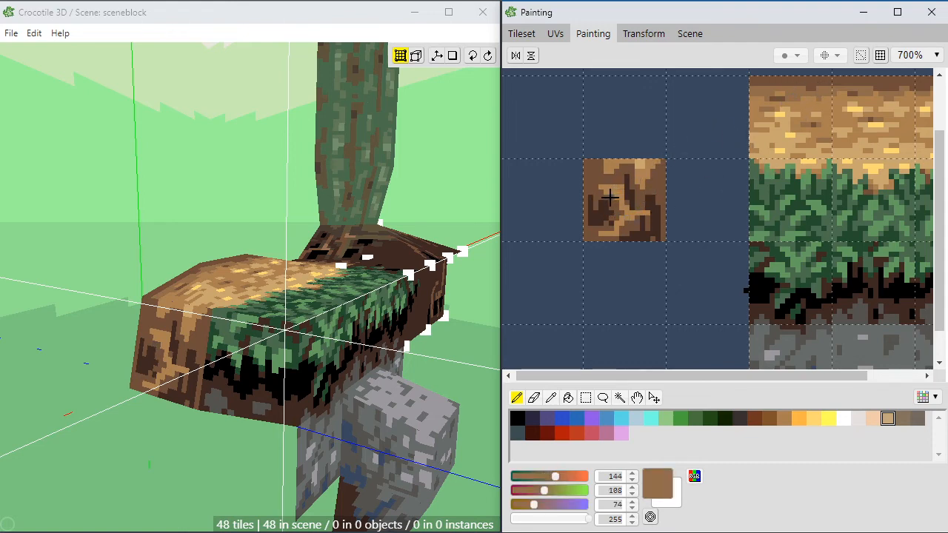
drag(609, 199, 615, 206)
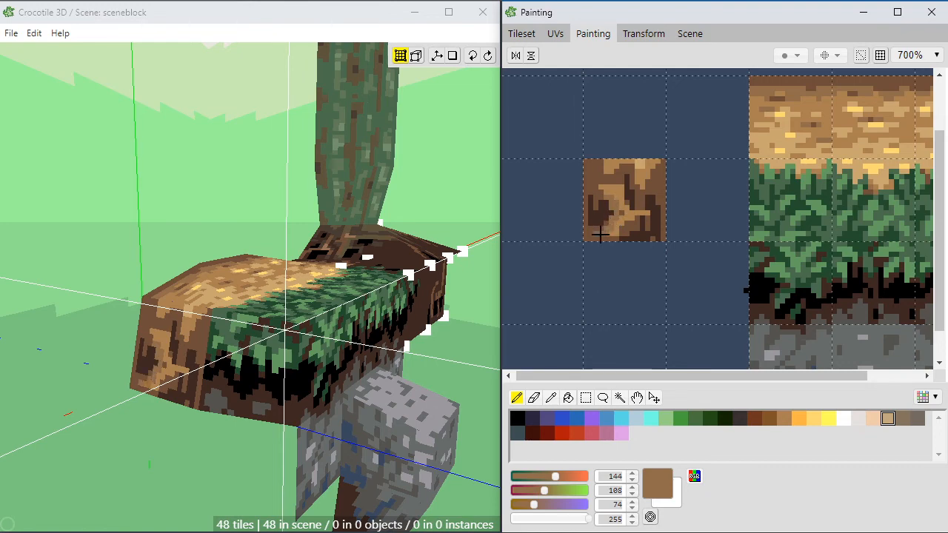
click(607, 172)
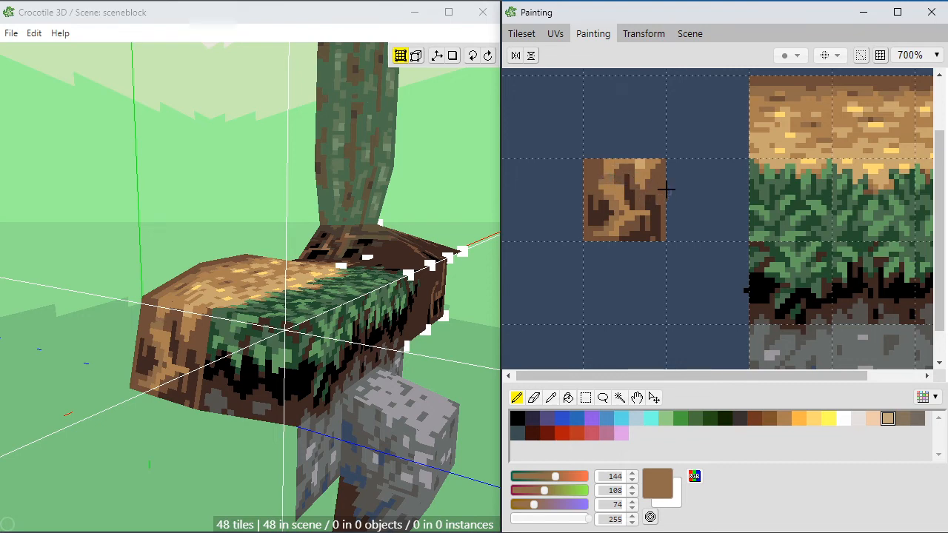
drag(643, 196, 639, 190)
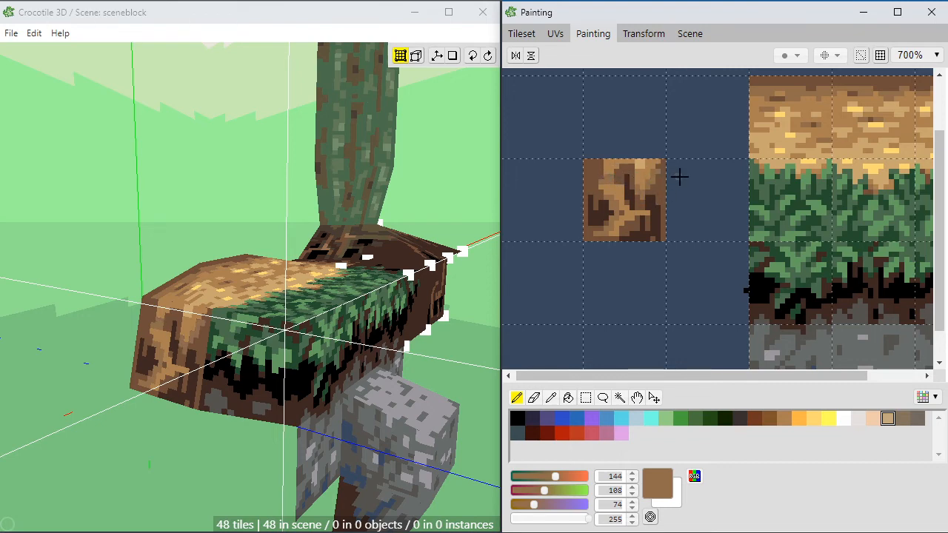
Step: Paint small gray stones (RGB 84, 82, 79) in the dark areas at the dirt tile's sides and lower edge
alt+click(819, 319)
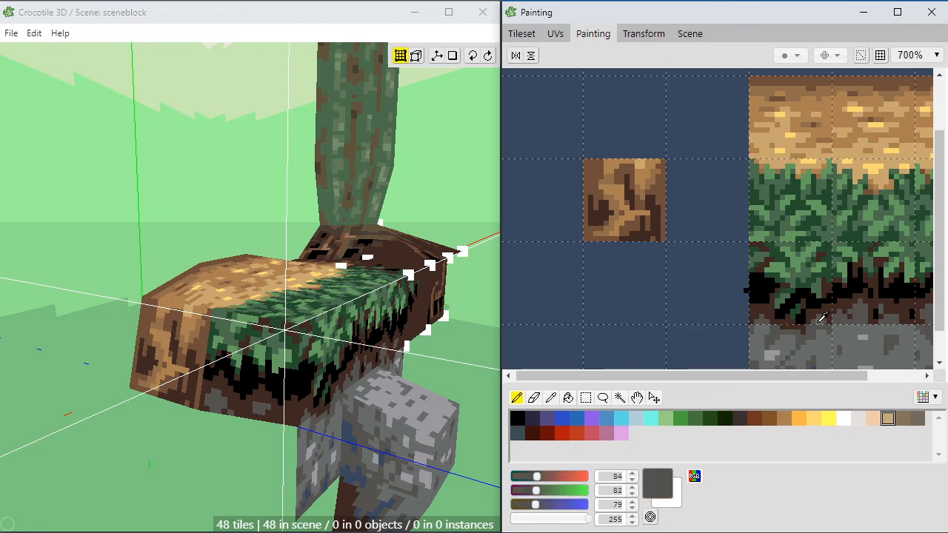
mouse_move(641, 238)
mouse_down()
mouse_move(622, 238)
mouse_move(641, 235)
mouse_up()
drag(598, 210, 596, 211)
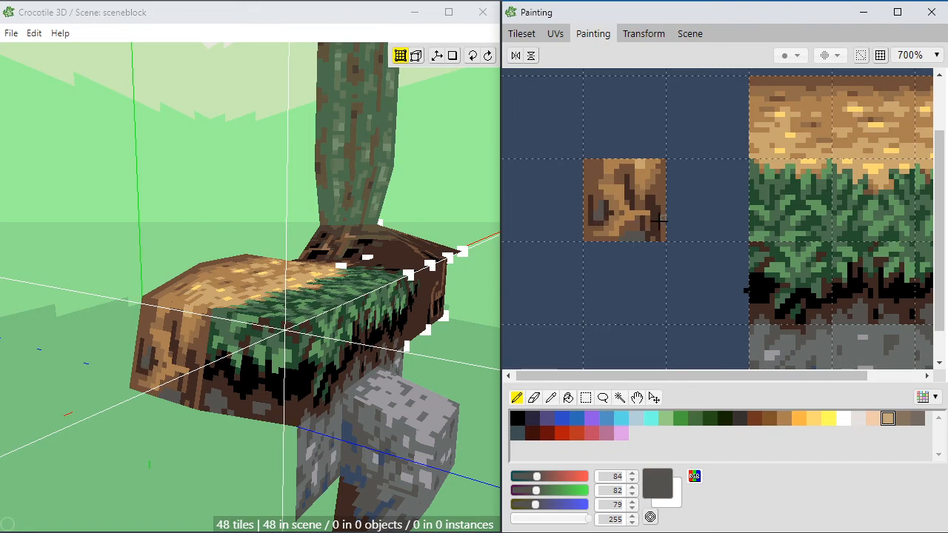
drag(654, 200, 673, 212)
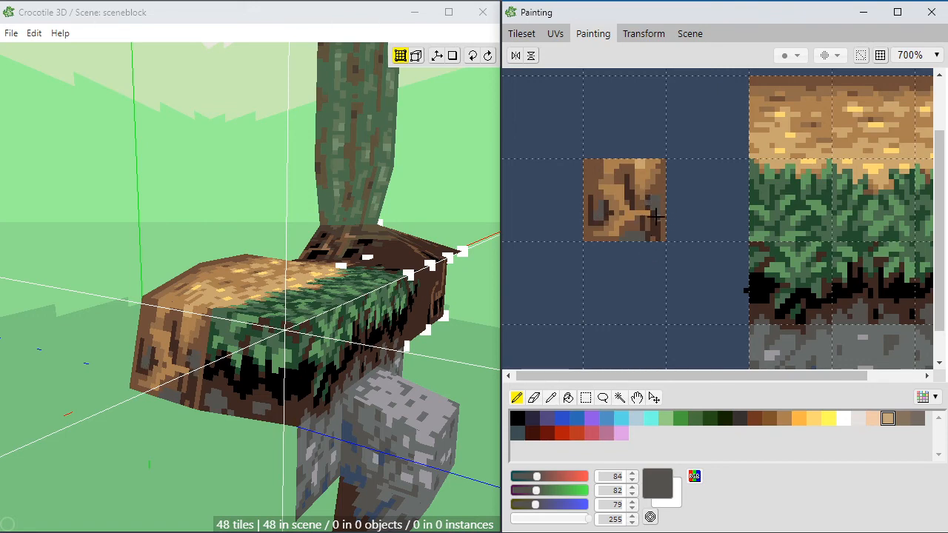
Step: Reshape the stone at the dirt tile's right edge with gray and surround it with dark brown (RGB 62, 40, 33)
alt+click(654, 200)
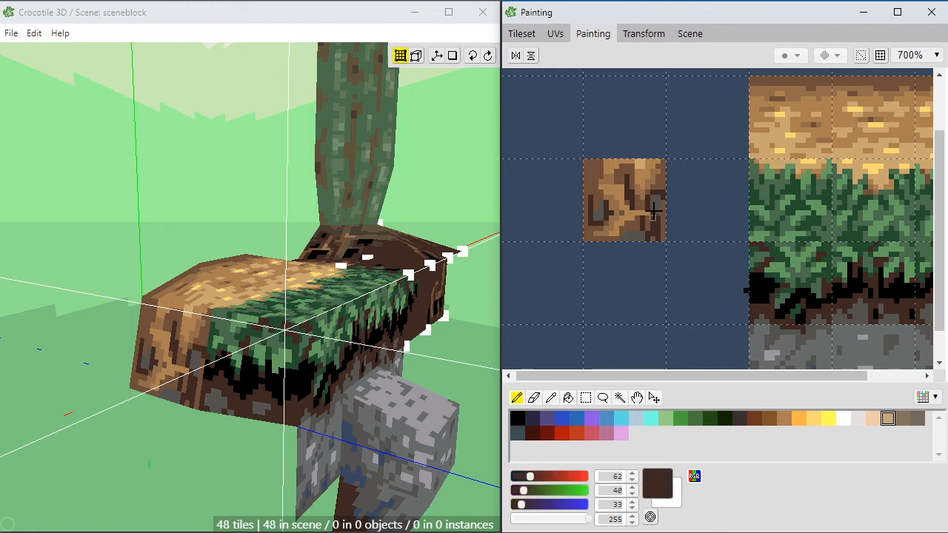
alt+click(658, 198)
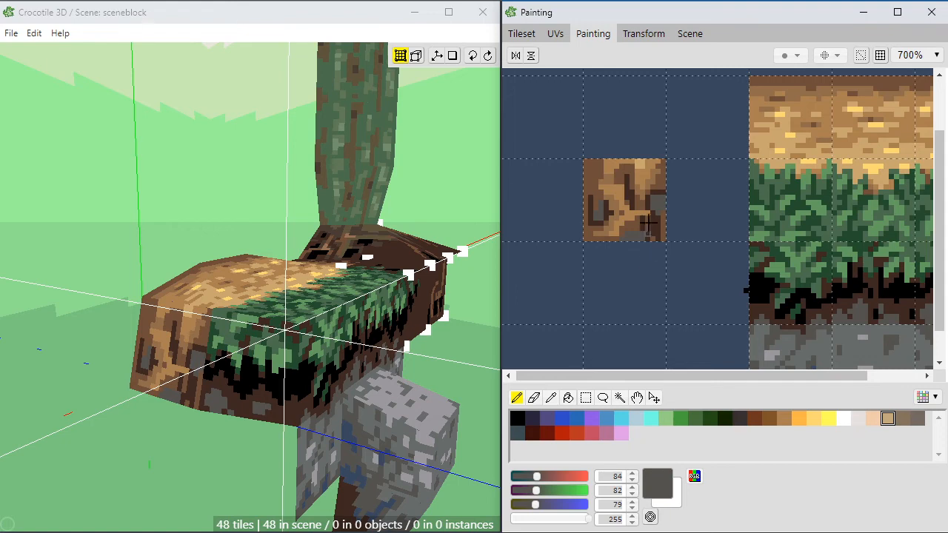
alt+click(659, 211)
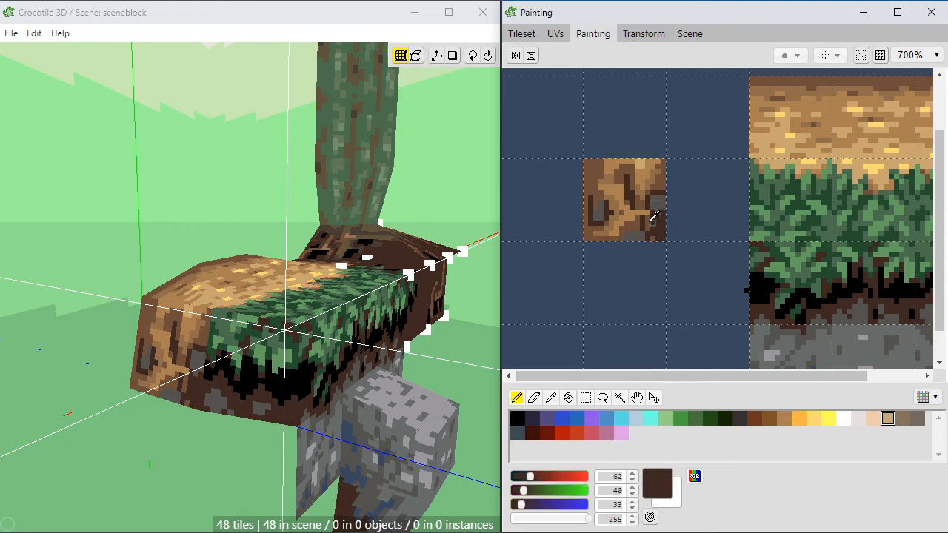
alt+click(652, 217)
alt+click(661, 229)
Step: Extend the left stone to the dirt tile's edge and add lighter gray (RGB 103, 108, 106) highlights to the stones
alt+click(601, 215)
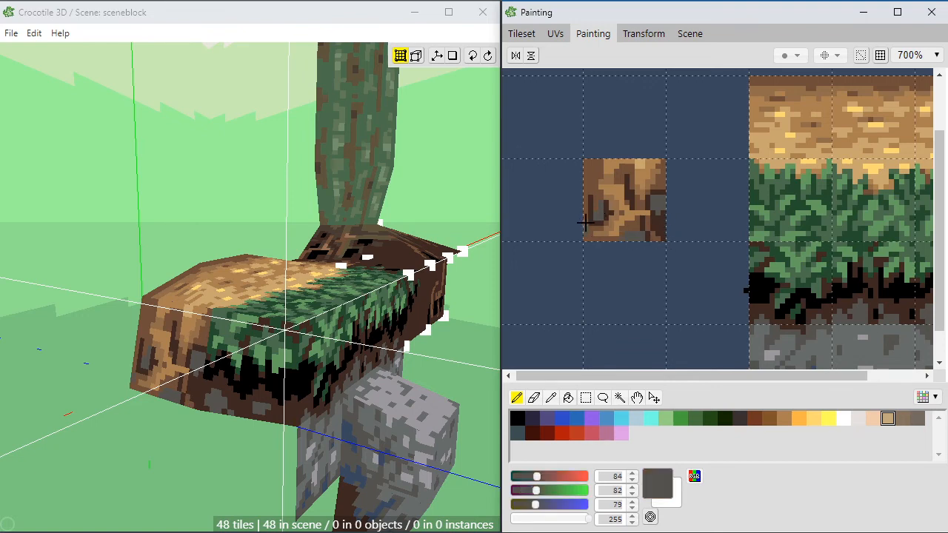
alt+click(592, 208)
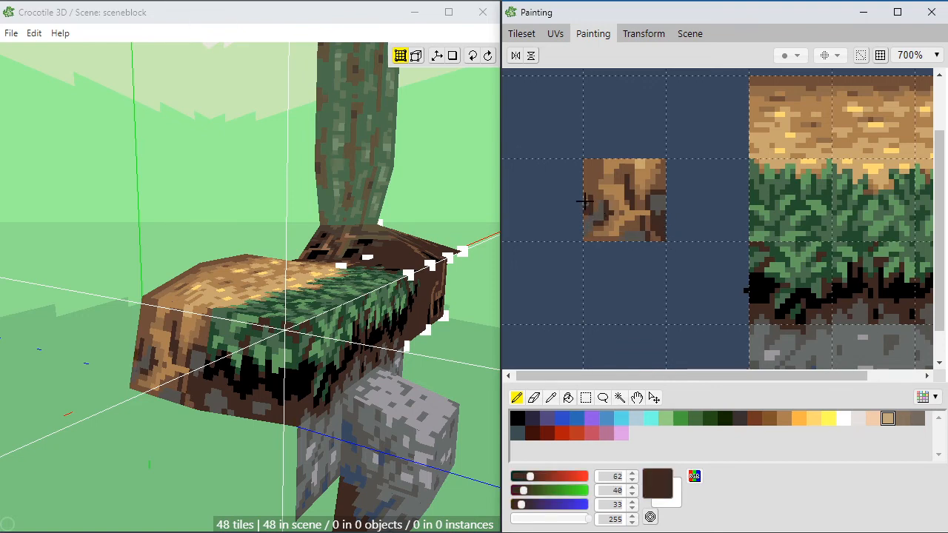
alt+click(600, 216)
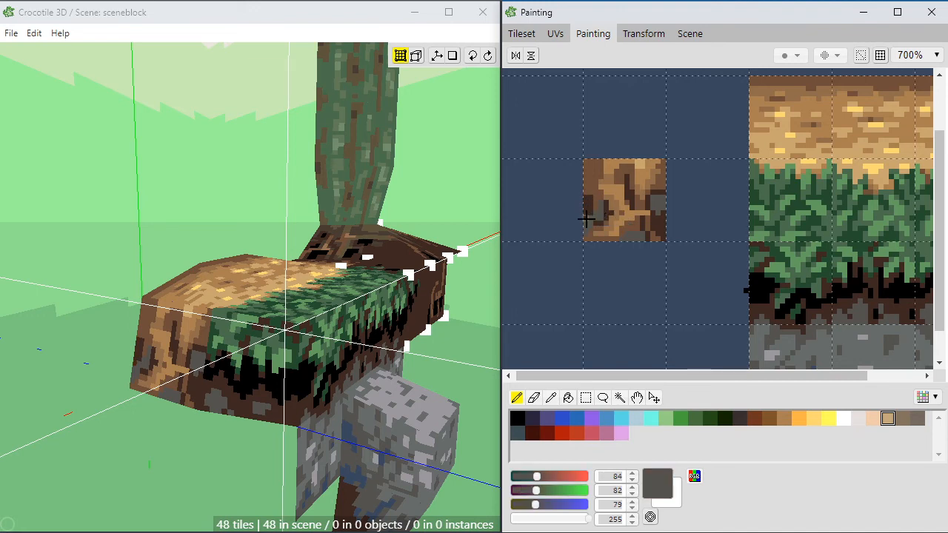
alt+click(857, 335)
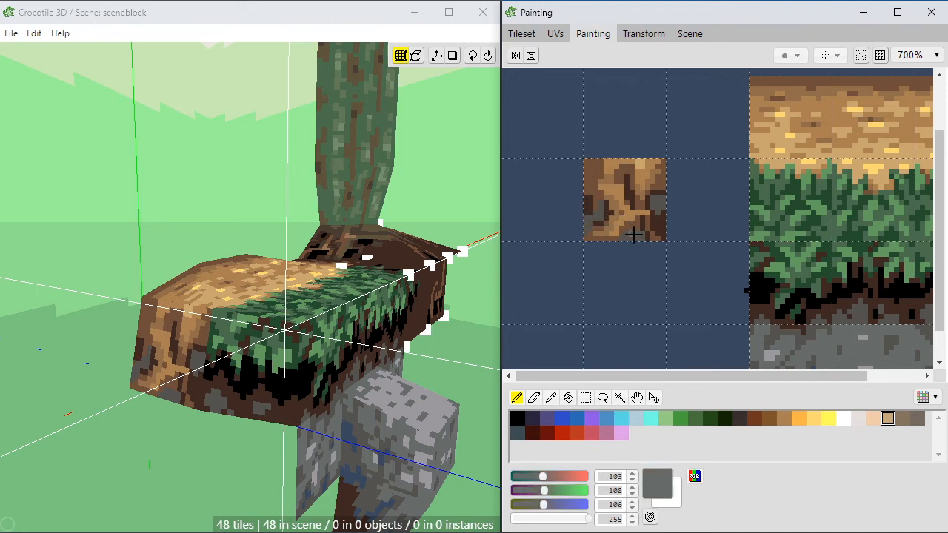
mouse_move(629, 237)
mouse_down()
mouse_move(620, 237)
mouse_move(633, 235)
mouse_up()
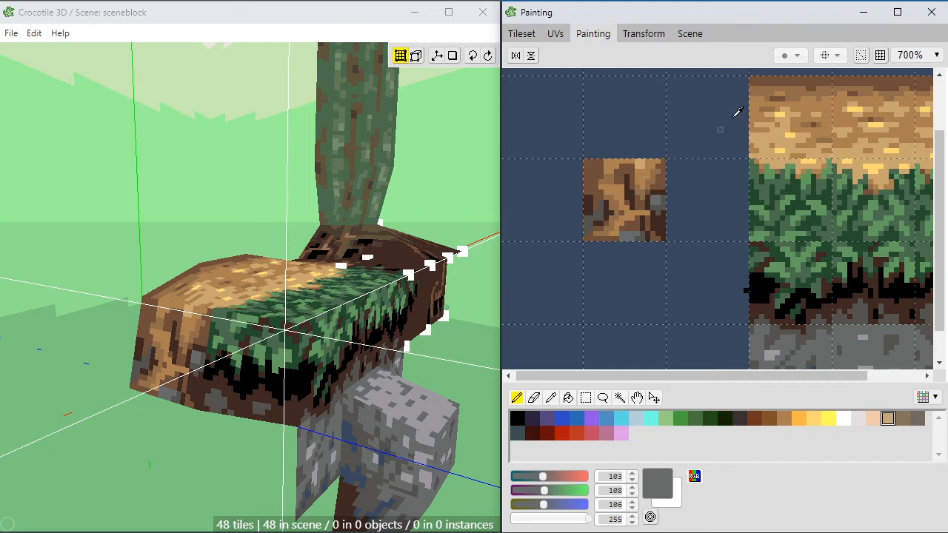
Step: Mottle the dirt tile's upper-left area with brown, dark brown and mid-brown pixels (RGB 111, 78, 57; 62, 40, 33; 144, 108, 74)
alt+click(782, 82)
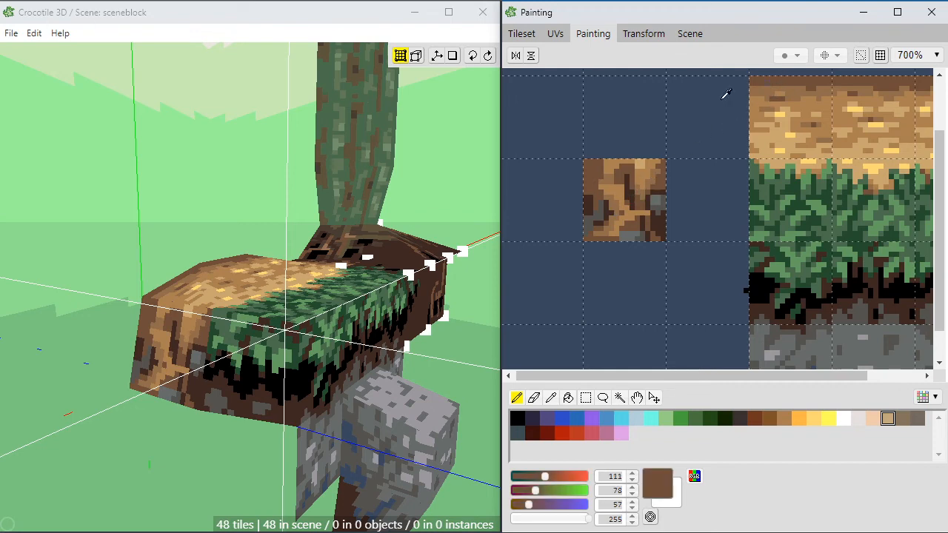
alt+click(590, 197)
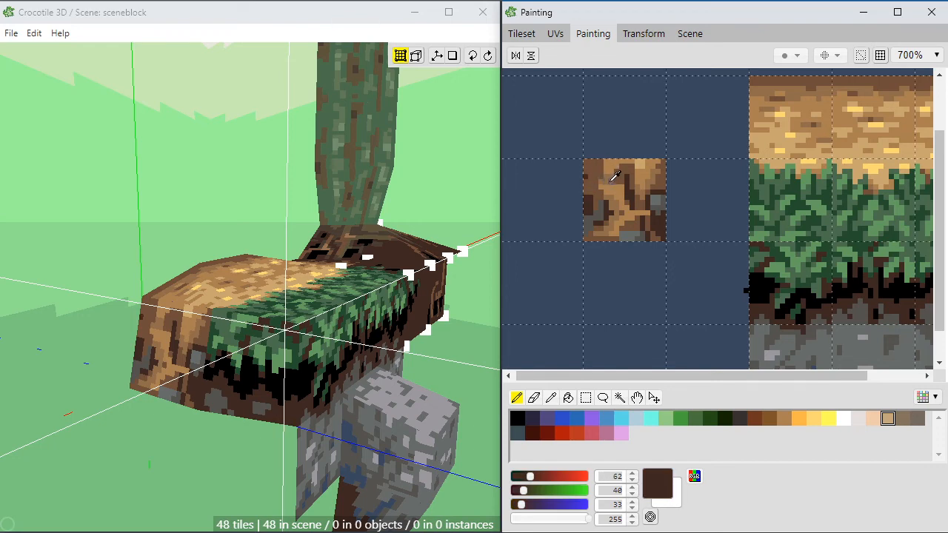
alt+click(610, 173)
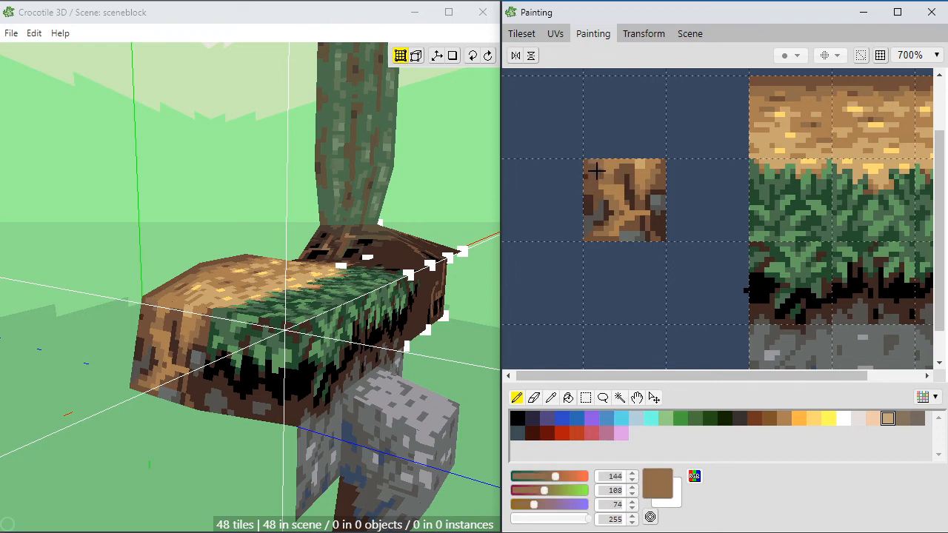
alt+click(592, 174)
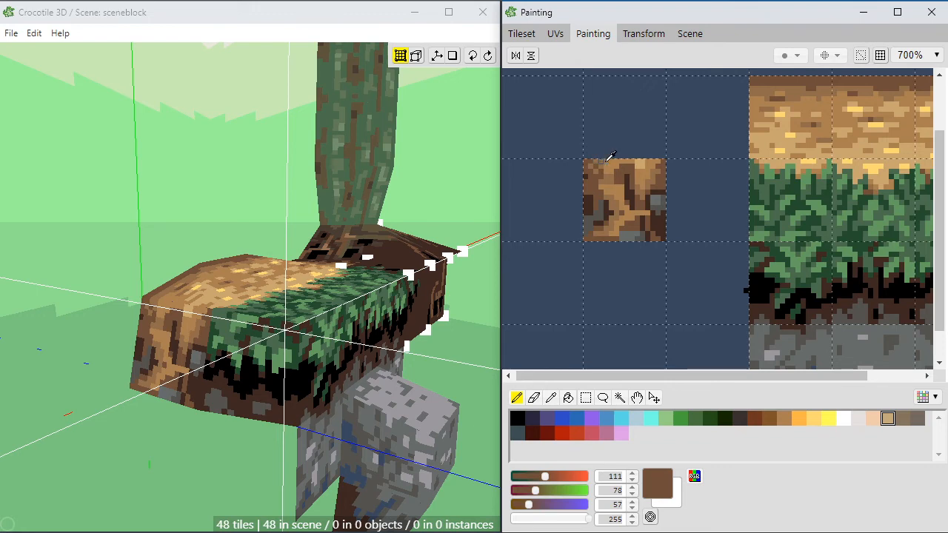
alt+click(612, 168)
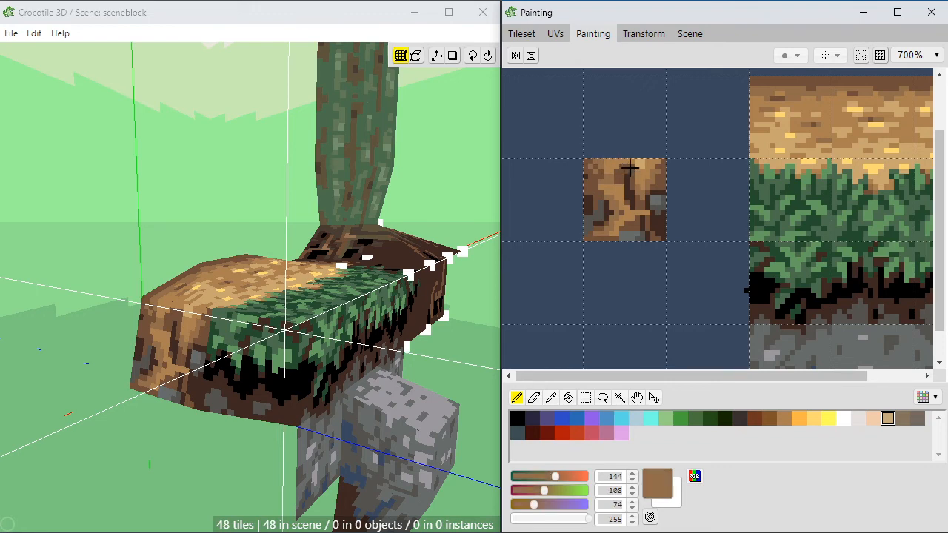
Step: Break up the streaks in the dirt tile's lower middle with mid-brown and scatter brown and dark brown pixels over its upper half
right_click(638, 217)
drag(642, 215, 635, 222)
alt+click(635, 222)
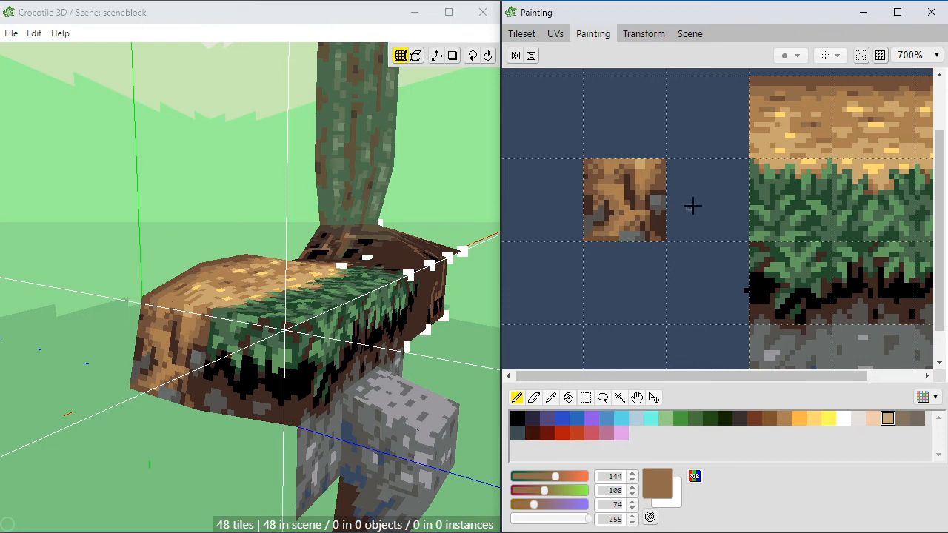
alt+click(594, 184)
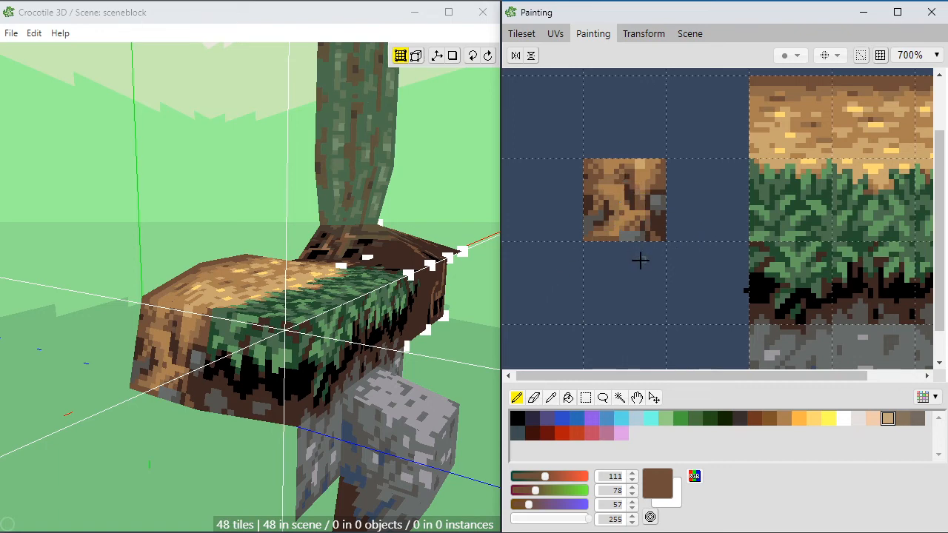
alt+click(627, 175)
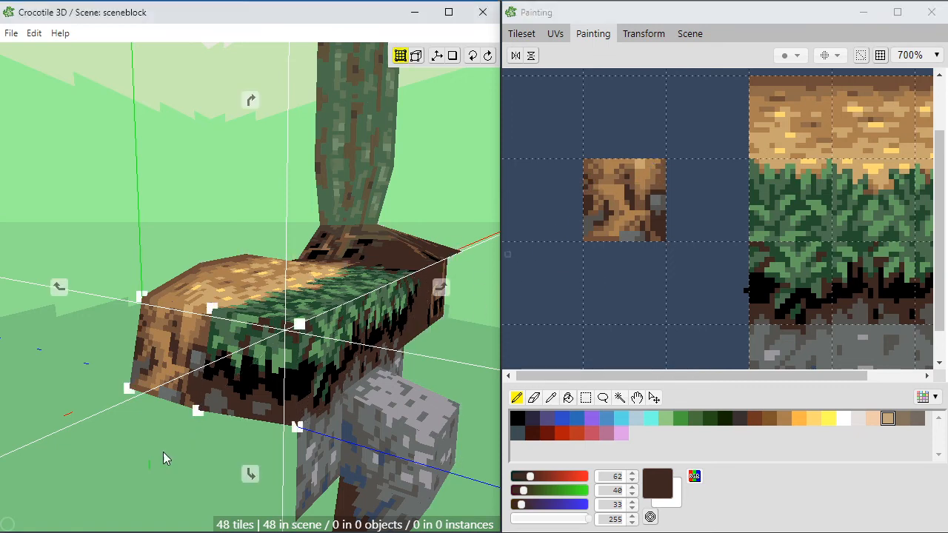
Step: Blend the dirt tile's center with brown and mid-brown pixels and add light tan (RGB 200, 166, 111) highlights
mouse_move(140, 454)
middle_down()
mouse_move(200, 457)
mouse_move(148, 456)
middle_up()
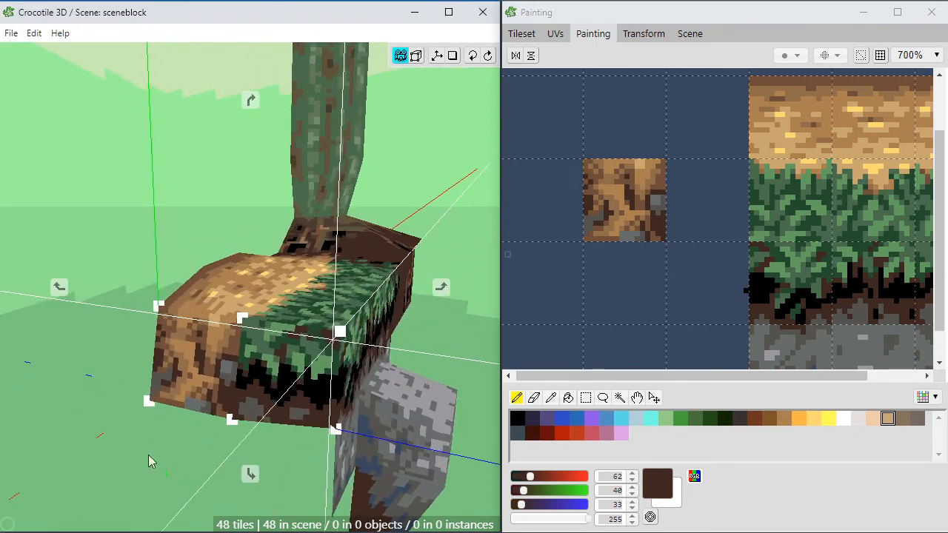
alt+click(607, 181)
alt+click(611, 185)
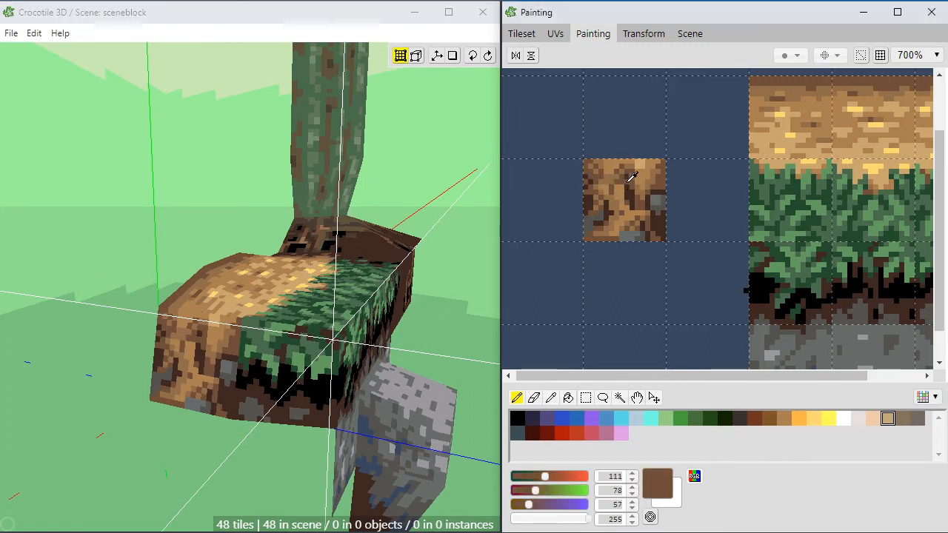
alt+click(612, 197)
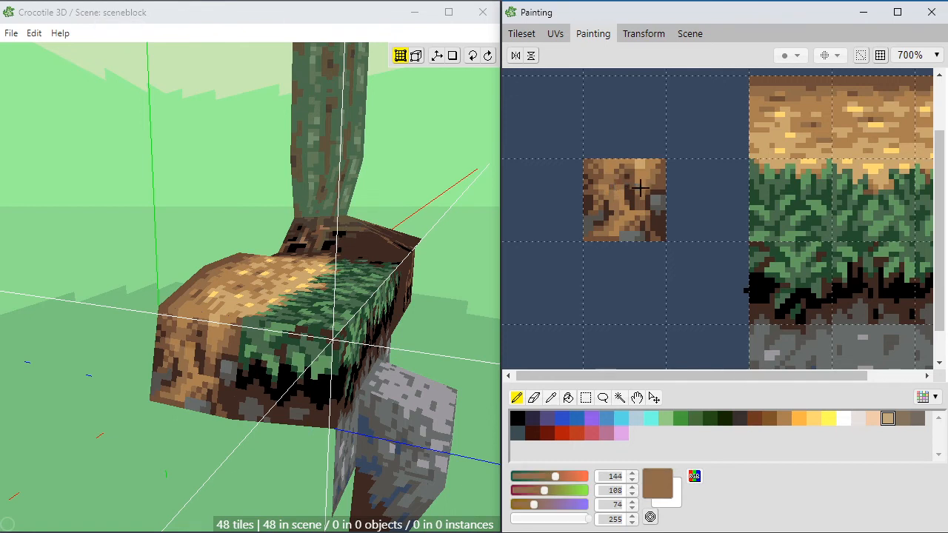
alt+click(641, 178)
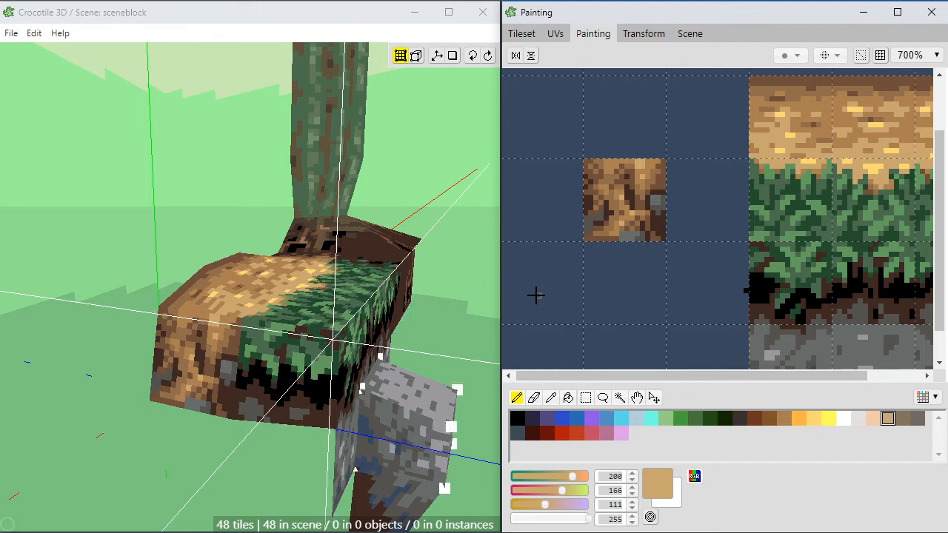
Step: Add dark brown (RGB 62, 40, 33) pixels to the dirt tile's lower left area above the stone
alt+click(606, 228)
alt+click(604, 221)
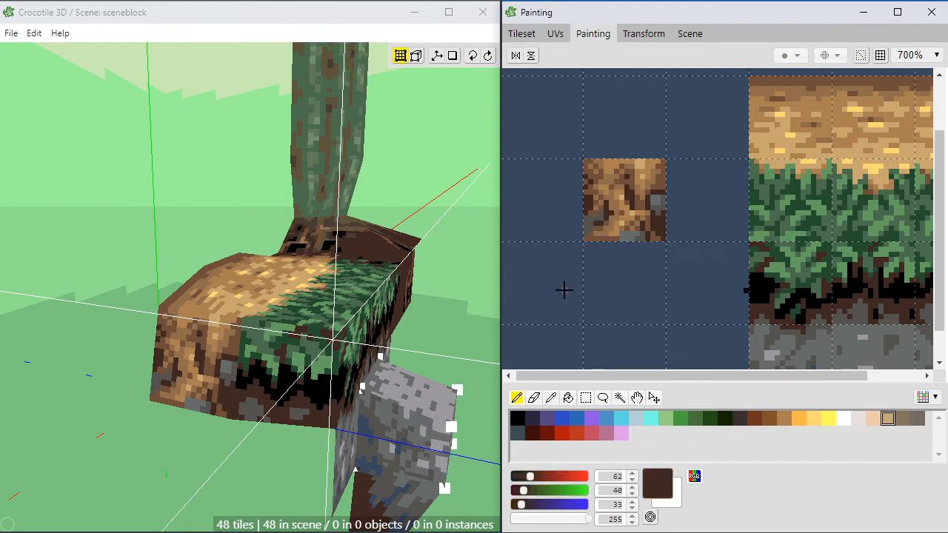
click(101, 334)
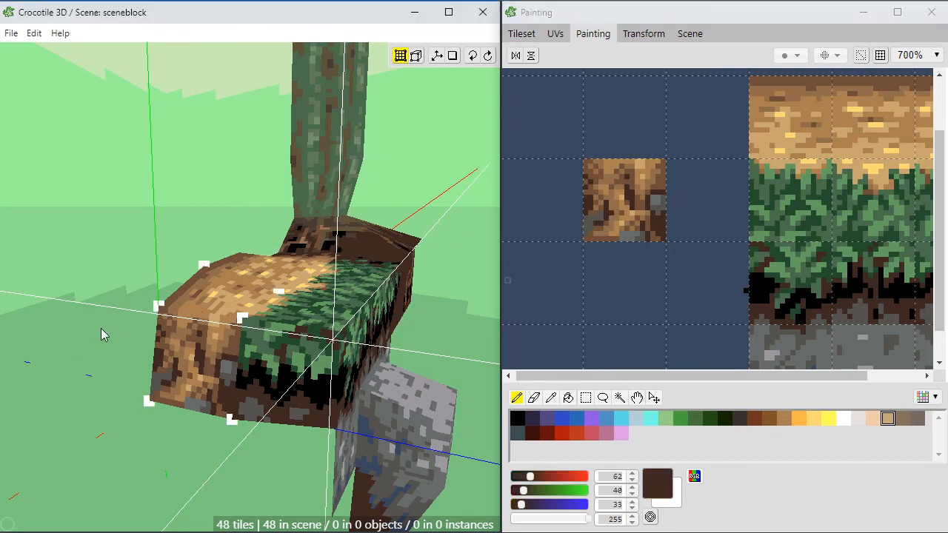
Step: Examine the painted dirt end face on the block and its transition into the wheat top and grass side
key(space)
drag(102, 334, 208, 435)
scroll(198, 498, down, 3)
scroll(212, 444, down, 2)
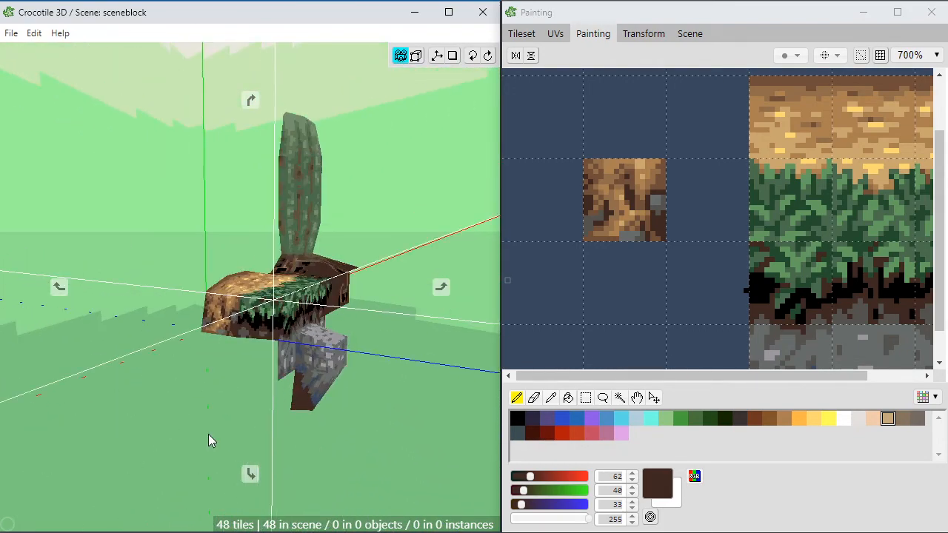
scroll(203, 415, up, 2)
drag(201, 382, 285, 361)
scroll(211, 363, up, 2)
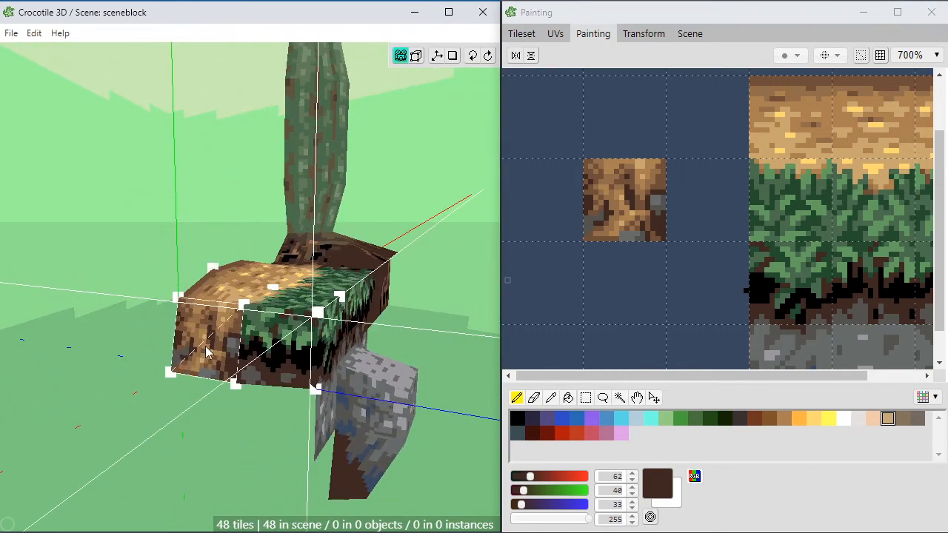
click(323, 319)
drag(307, 375, 287, 387)
key(s)
key(d)
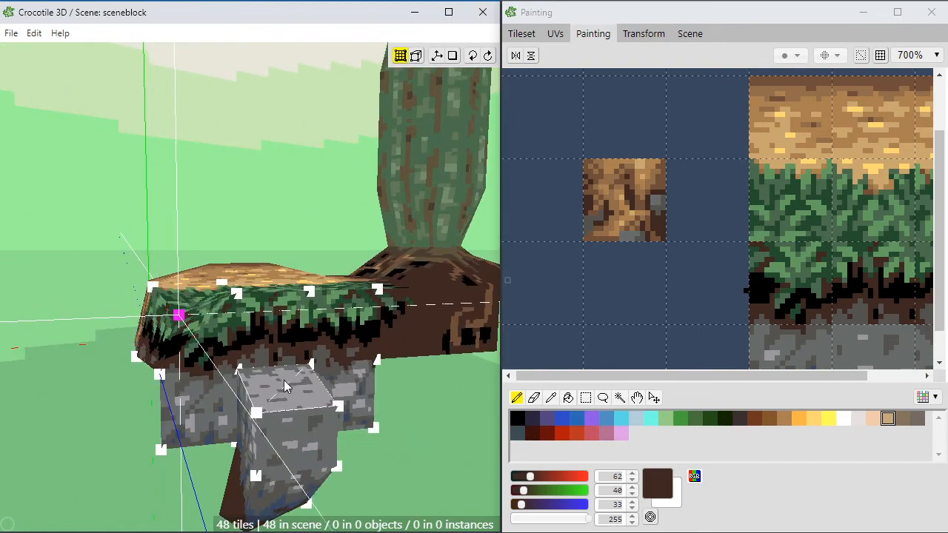
mouse_move(196, 386)
right_down()
mouse_move(185, 385)
mouse_move(208, 381)
right_up()
click(221, 315)
scroll(211, 368, up, 3)
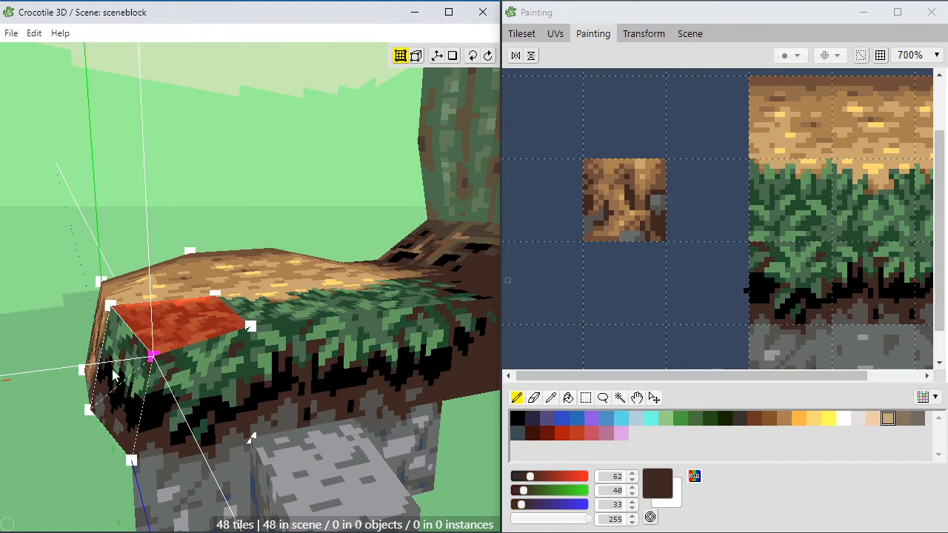
Step: Inspect the grass side of the block, from its end corner to the tree's roots and the stone below
right_drag(176, 405, 162, 394)
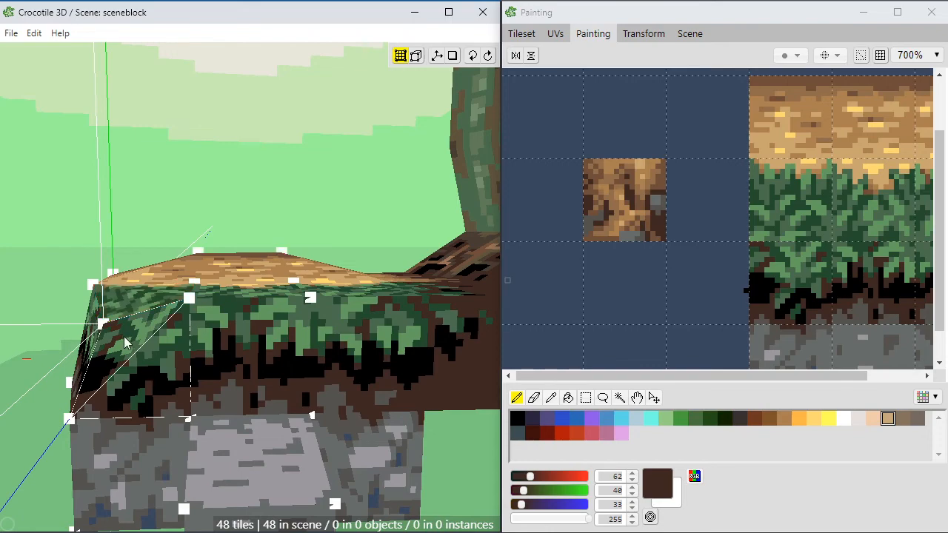
drag(108, 331, 76, 332)
key(space)
drag(93, 383, 73, 364)
key(space)
scroll(134, 428, down, 4)
drag(134, 427, 288, 448)
scroll(215, 400, up, 3)
key(space)
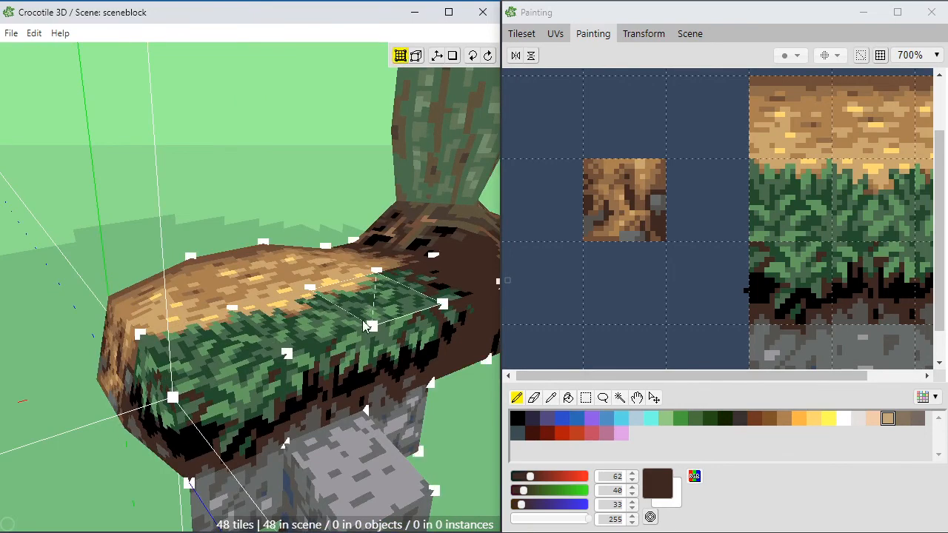
click(373, 326)
key(space)
drag(459, 429, 401, 415)
key(space)
key(a)
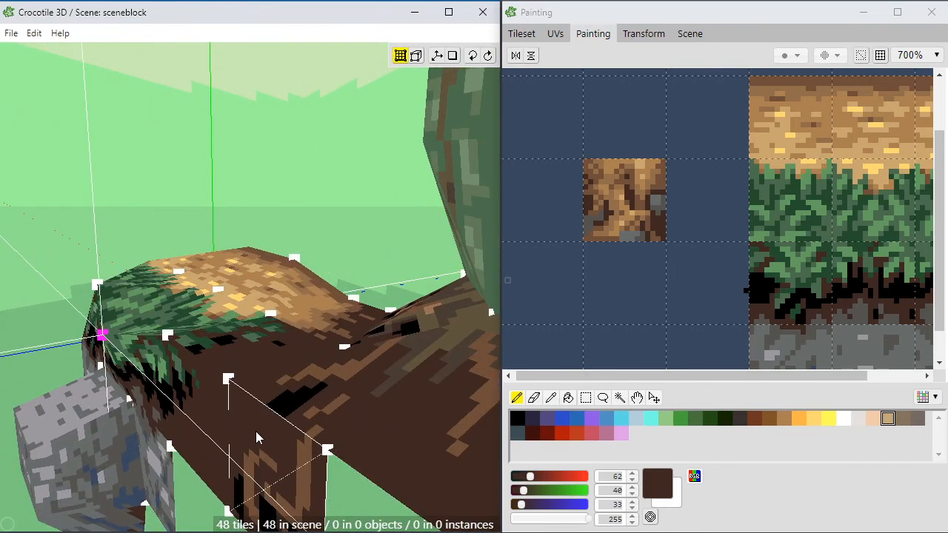
key(space)
drag(257, 438, 365, 405)
key(space)
key(w)
key(w)
key(s)
key(space)
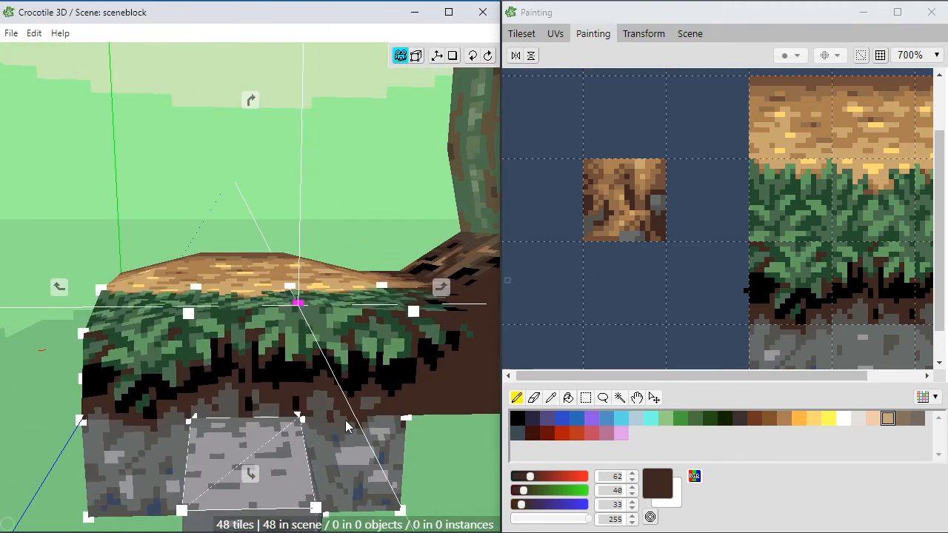
click(380, 388)
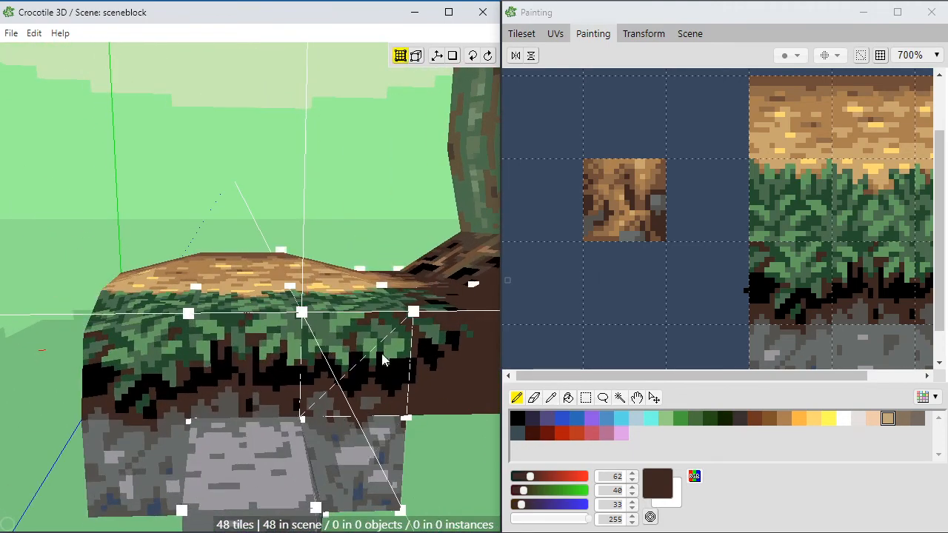
Step: Examine the whole block with the trunk base and protruding stone to judge where the terrain should be extended
scroll(363, 355, down, 3)
key(space)
drag(361, 358, 361, 325)
key(space)
drag(317, 295, 348, 370)
key(space)
key(space)
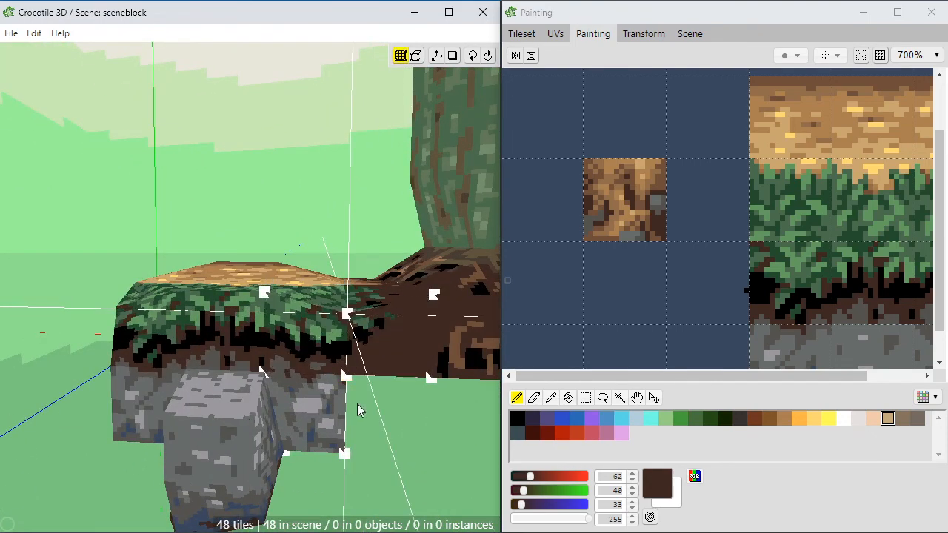
scroll(356, 409, down, 3)
key(space)
mouse_move(330, 434)
mouse_down()
mouse_move(370, 449)
mouse_move(396, 411)
mouse_move(333, 410)
mouse_move(330, 431)
mouse_up()
right_drag(330, 431, 282, 433)
scroll(324, 472, up, 2)
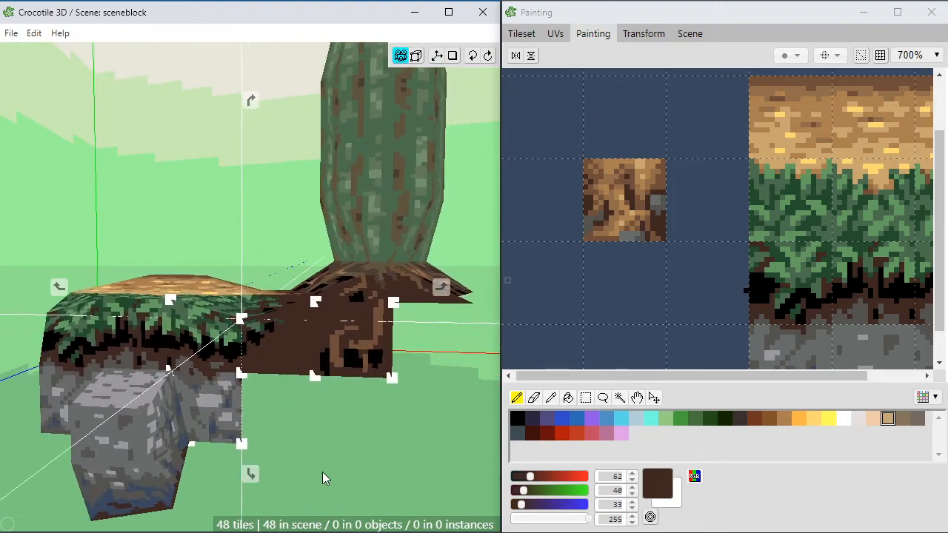
drag(323, 478, 352, 437)
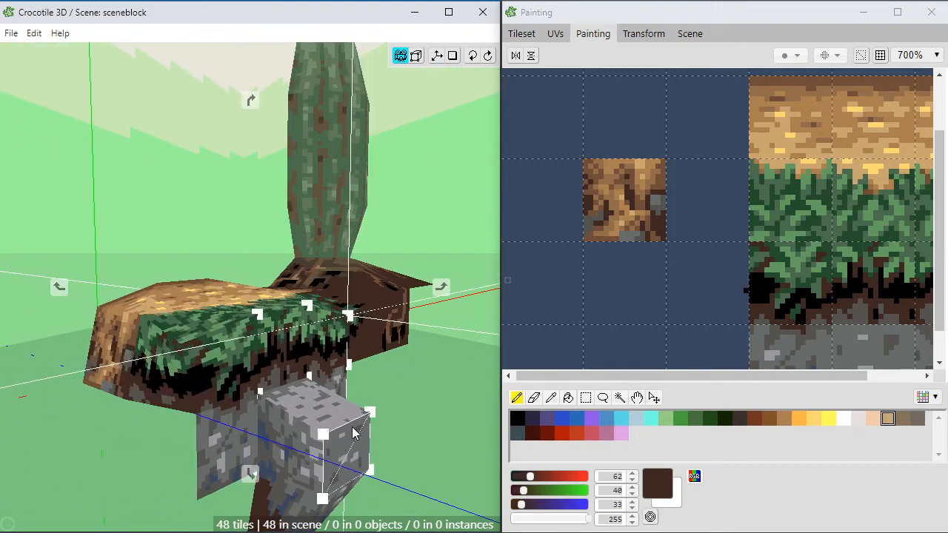
key(space)
key(space)
drag(393, 376, 355, 387)
key(space)
key(space)
scroll(356, 399, up, 3)
drag(223, 387, 348, 392)
scroll(220, 388, up, 3)
right_drag(251, 390, 203, 393)
scroll(203, 393, down, 5)
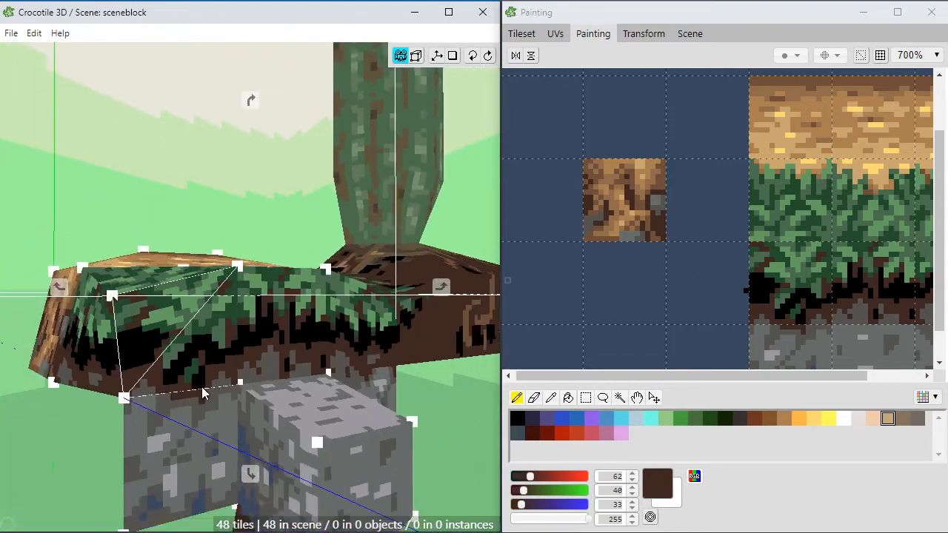
right_drag(269, 304, 300, 310)
middle_drag(299, 309, 344, 291)
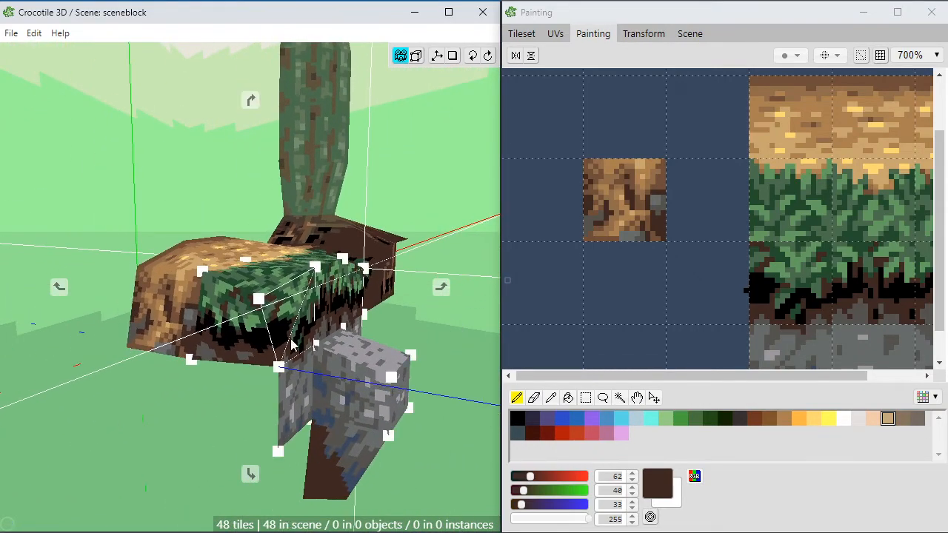
drag(340, 378, 243, 434)
right_drag(244, 434, 196, 473)
right_drag(285, 366, 403, 276)
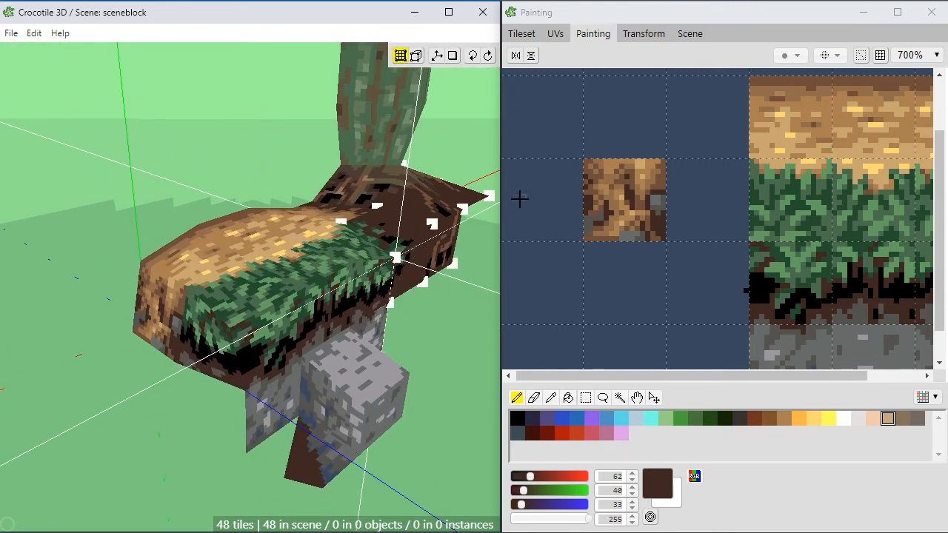
Step: Pick the 16×16 tile where the wheat fades into dark soil and place it flat, extending outward from the end face's base
click(717, 380)
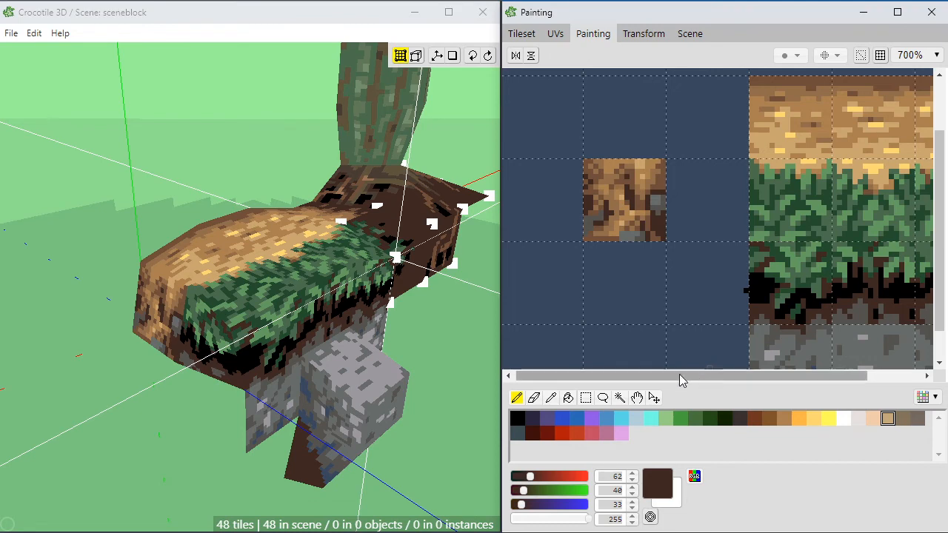
mouse_move(578, 382)
mouse_down()
mouse_move(713, 383)
mouse_move(544, 389)
mouse_up()
click(522, 33)
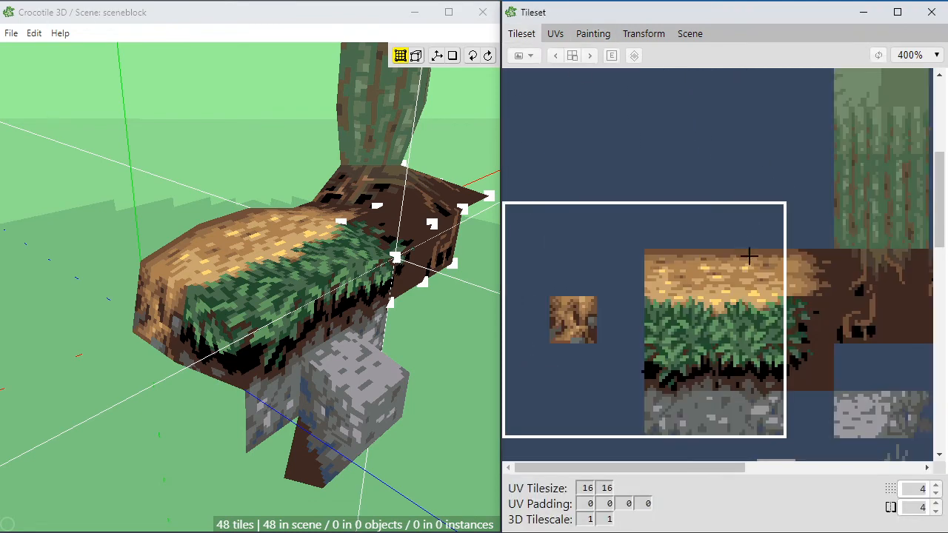
key(Tab)
key(space)
drag(133, 355, 134, 354)
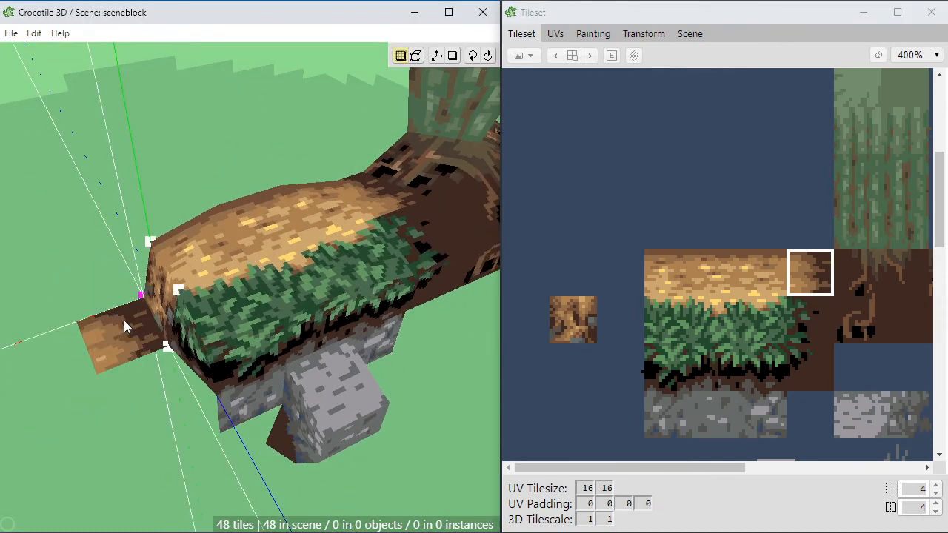
key(space)
click(126, 343)
Step: Examine the newly placed soil tile and the block's end face from several angles
key(space)
drag(127, 343, 154, 451)
drag(189, 422, 237, 423)
middle_drag(205, 425, 205, 425)
scroll(214, 419, down, 2)
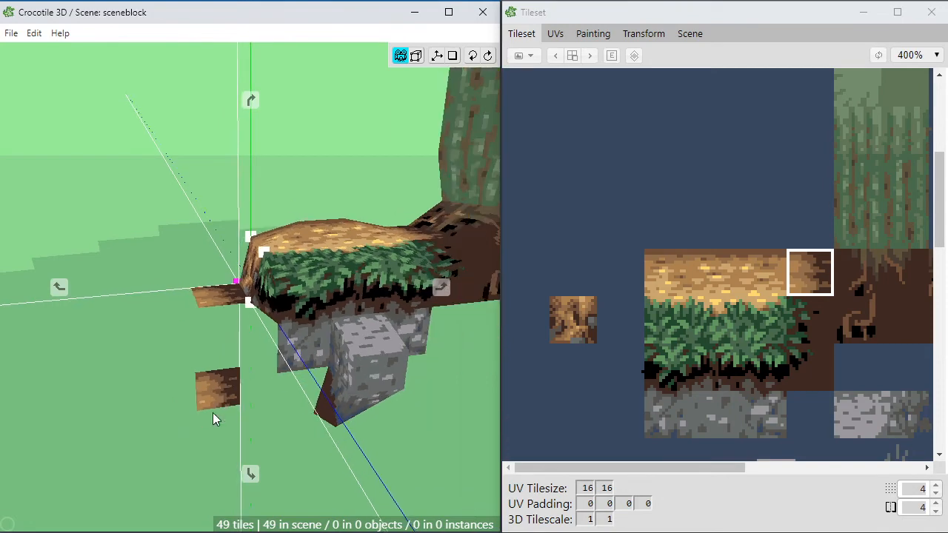
middle_drag(256, 389, 211, 397)
scroll(249, 416, up, 2)
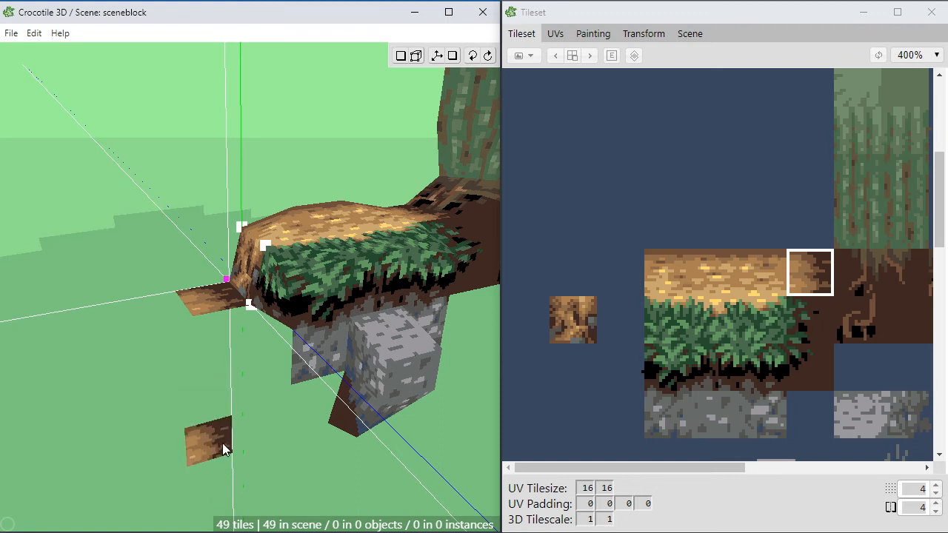
scroll(228, 384, up, 1)
key(space)
right_drag(275, 370, 240, 374)
key(space)
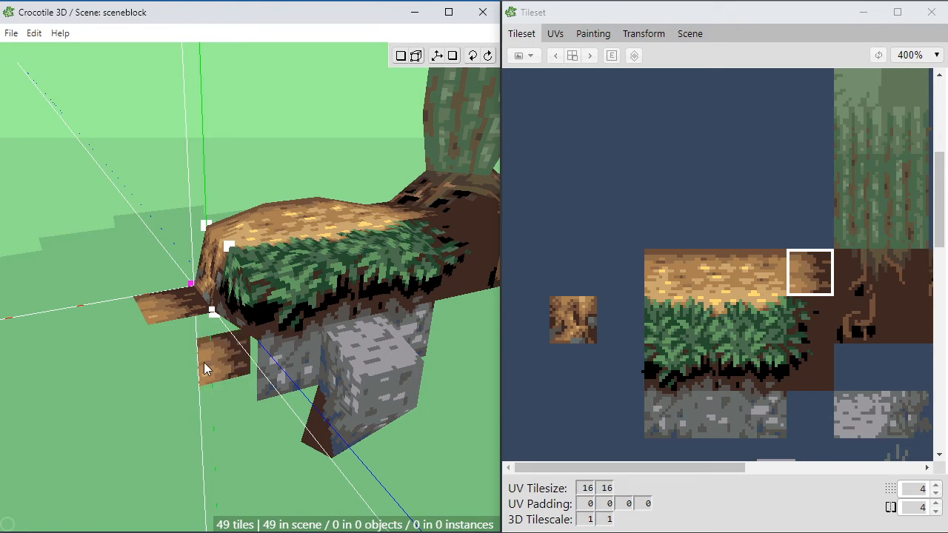
key(space)
key(space)
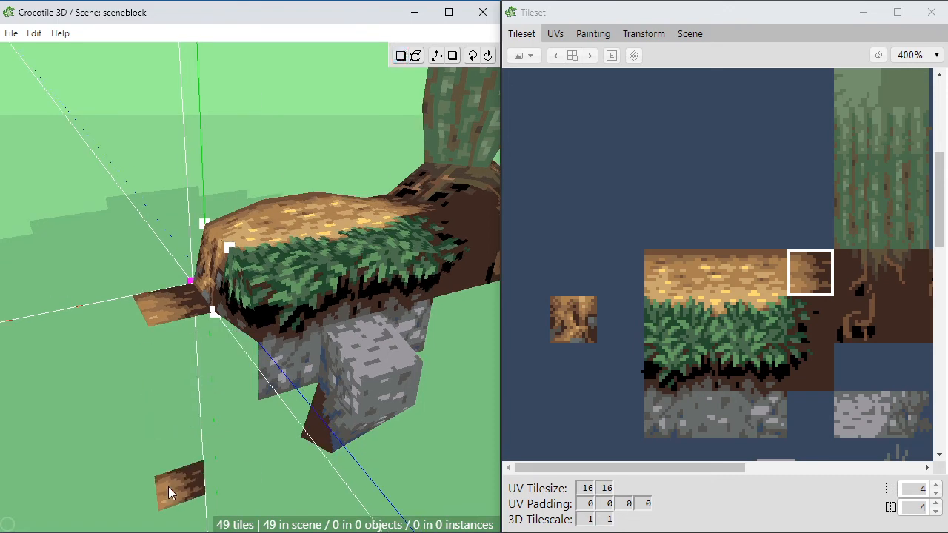
scroll(168, 487, up, 1)
key(space)
mouse_move(168, 487)
mouse_down()
mouse_move(296, 437)
mouse_move(174, 485)
mouse_up()
drag(115, 428, 154, 400)
key(space)
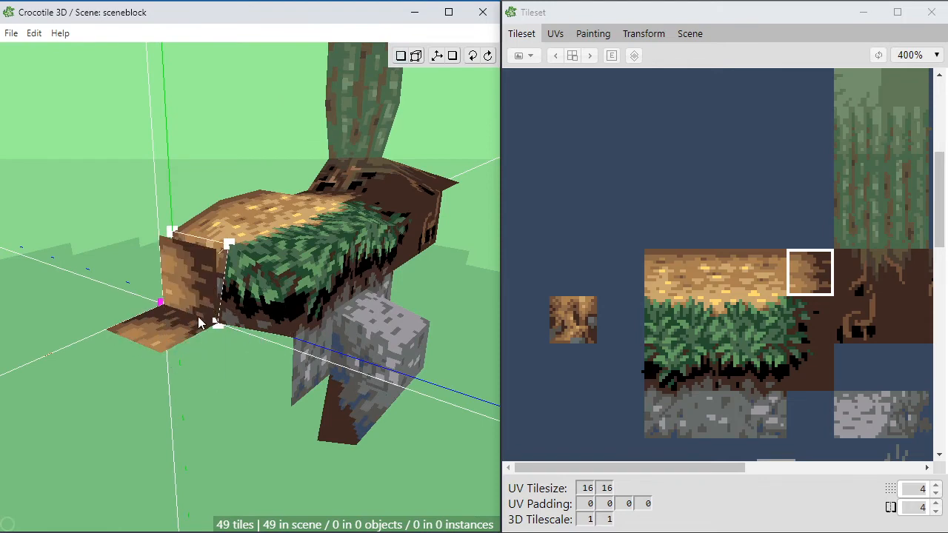
key(space)
drag(236, 363, 229, 382)
scroll(228, 382, up, 3)
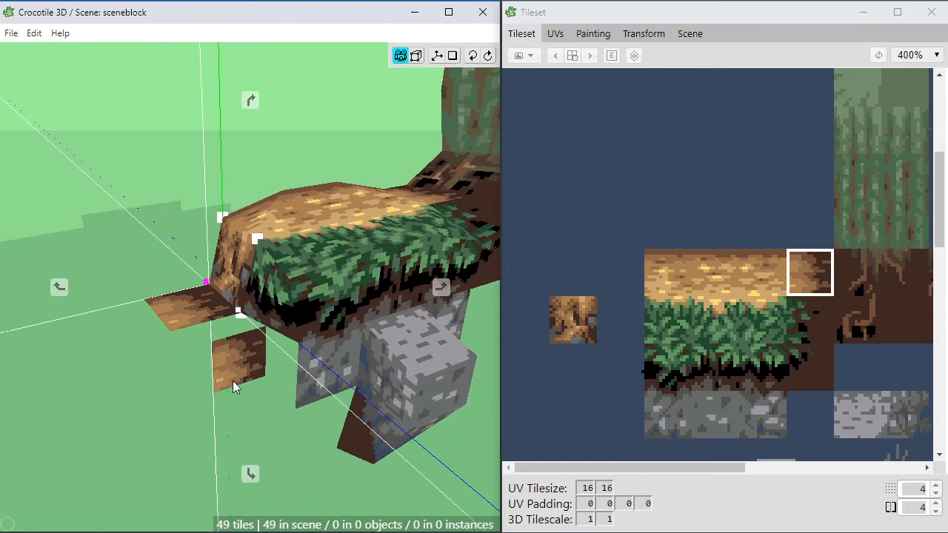
scroll(216, 397, down, 3)
Step: Place a second wheat-to-soil tile flat beside the first one, toward the grass side of the block
key(space)
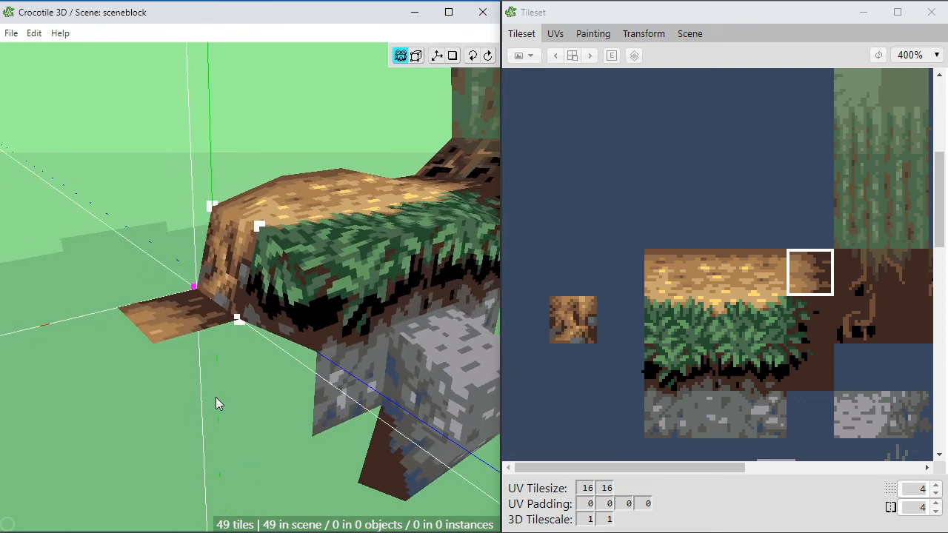
scroll(277, 420, down, 1)
key(space)
drag(224, 456, 256, 447)
key(space)
key(space)
click(226, 346)
key(space)
Step: Pick the tile where the grass fades into dark soil and place it flat in line with the two ledge tiles
key(space)
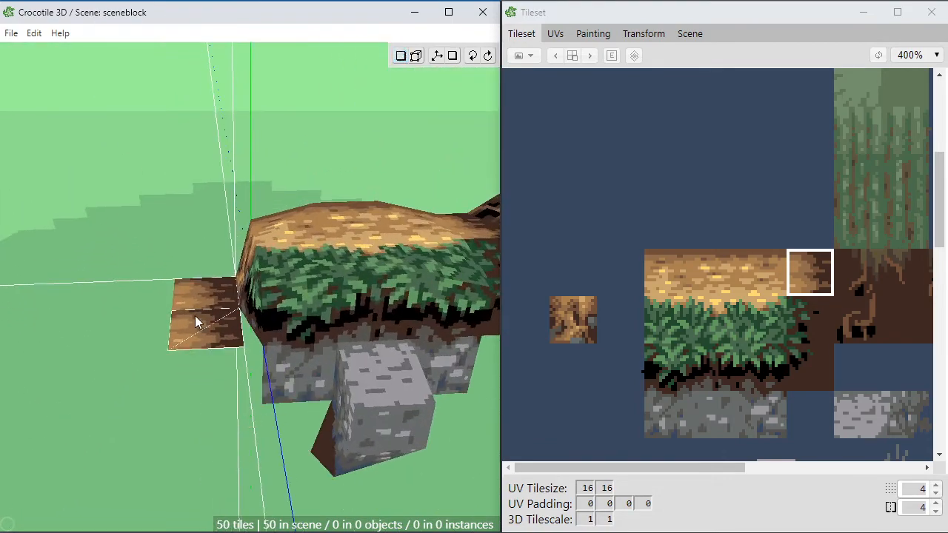
key(space)
drag(198, 321, 218, 422)
key(space)
click(808, 317)
key(space)
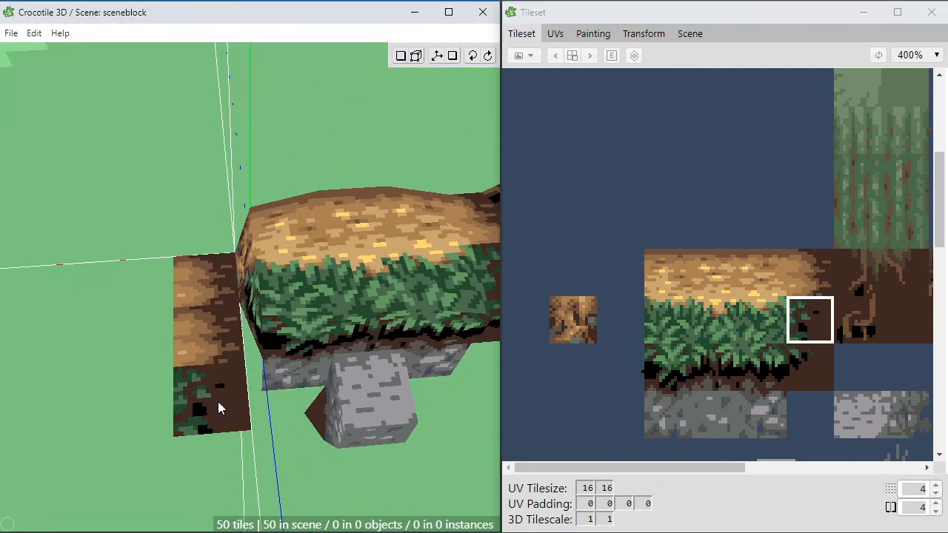
key(space)
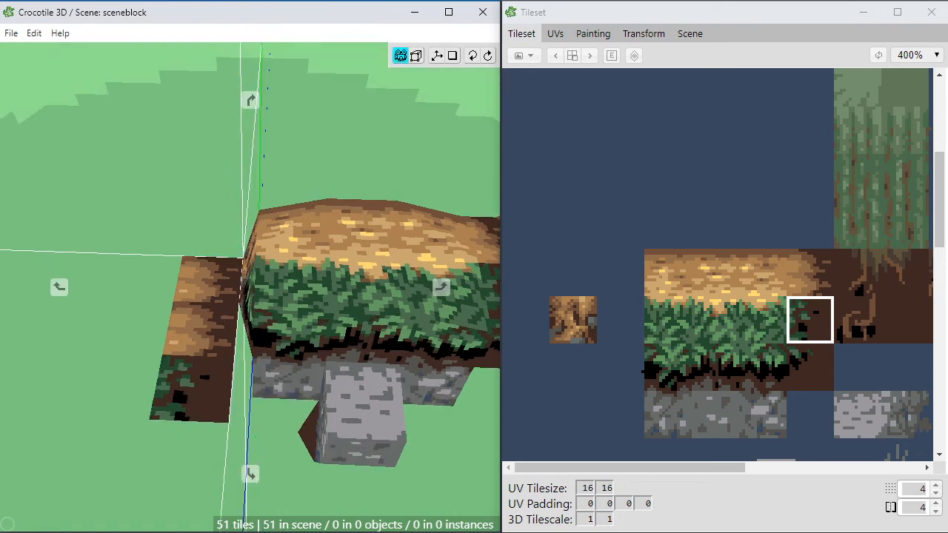
Step: Pick the dark soil tile below the grass edge and place it vertically under the ledge's front edge
drag(385, 416, 290, 428)
click(810, 365)
key(space)
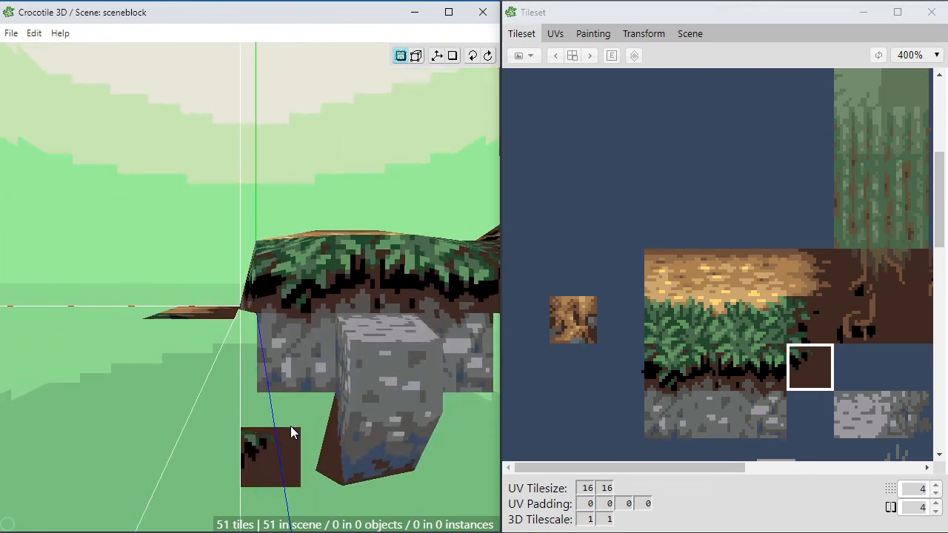
key(Tab)
click(142, 320)
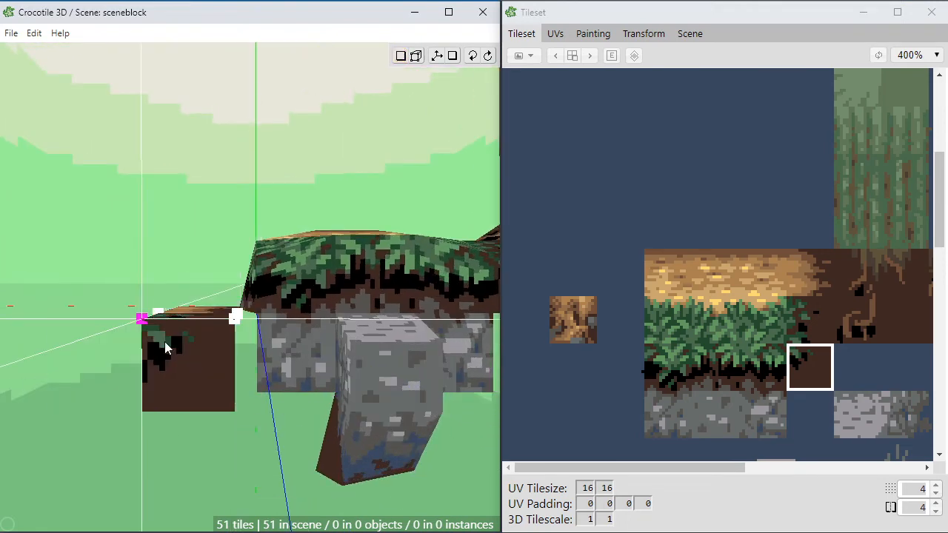
click(166, 347)
Step: Examine how the new ledge and its vertical soil tile line up with the block's grass and stone side
key(space)
drag(167, 347, 179, 378)
scroll(296, 380, down, 3)
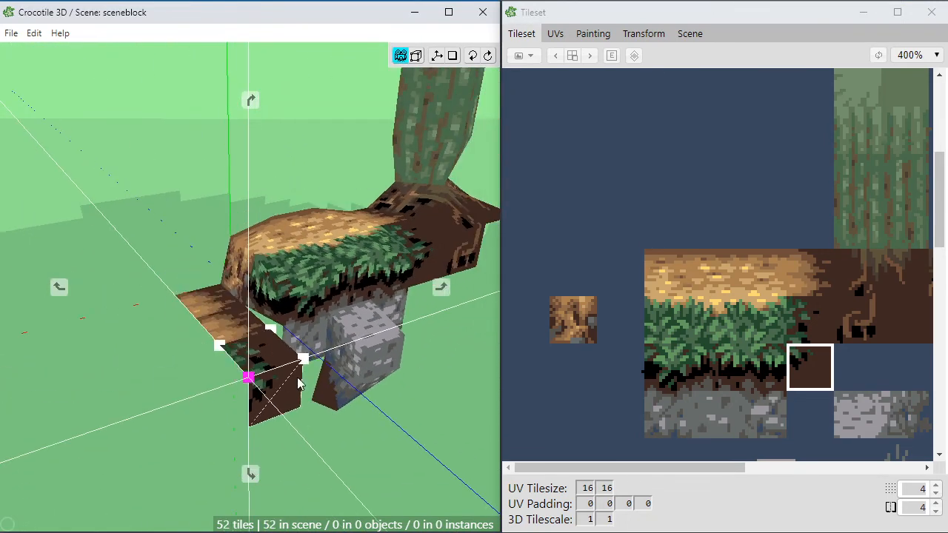
right_drag(303, 380, 271, 355)
key(space)
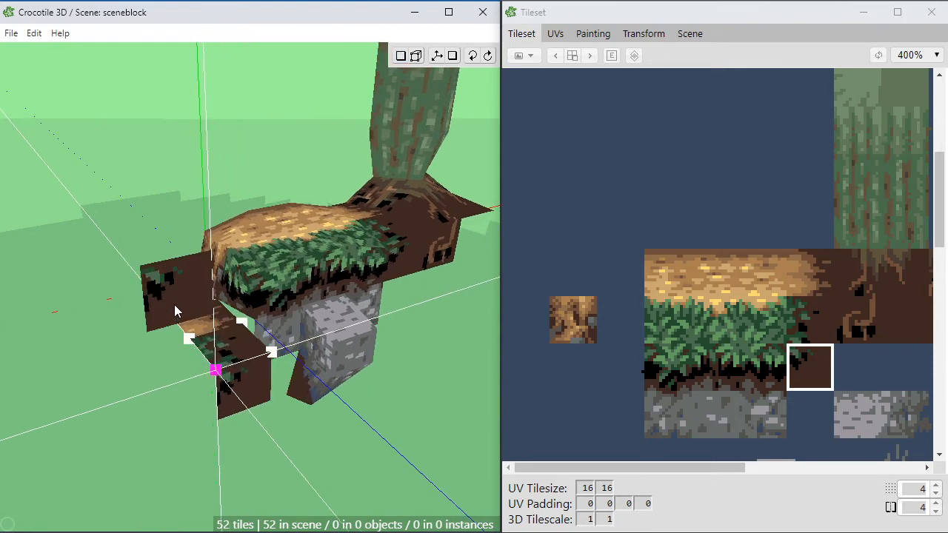
key(space)
drag(351, 414, 311, 413)
key(space)
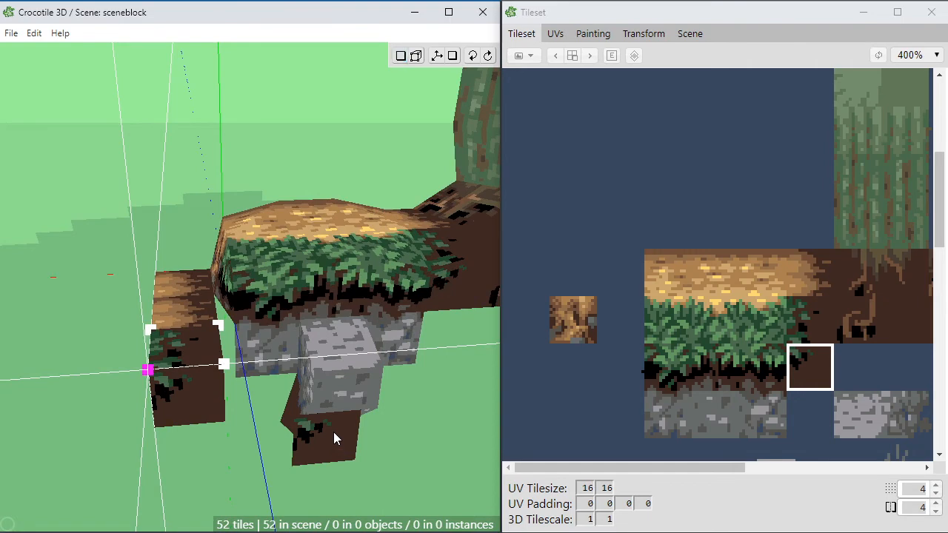
Step: Examine the open side between the new ledge's vertical soil tile and the block's stone side
key(Tab)
drag(222, 323, 237, 326)
key(space)
drag(268, 452, 226, 452)
click(264, 472)
scroll(263, 473, up, 2)
key(space)
key(space)
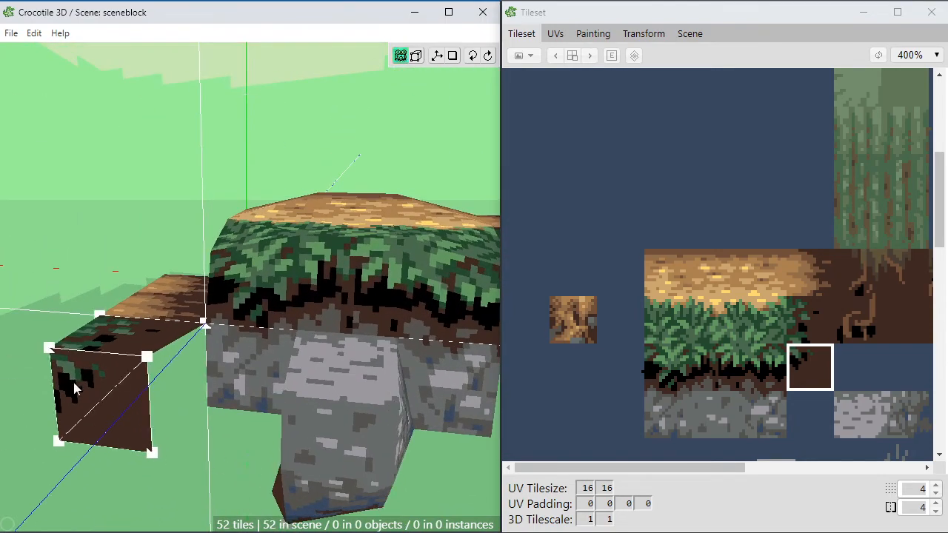
key(space)
drag(333, 400, 241, 400)
key(space)
key(space)
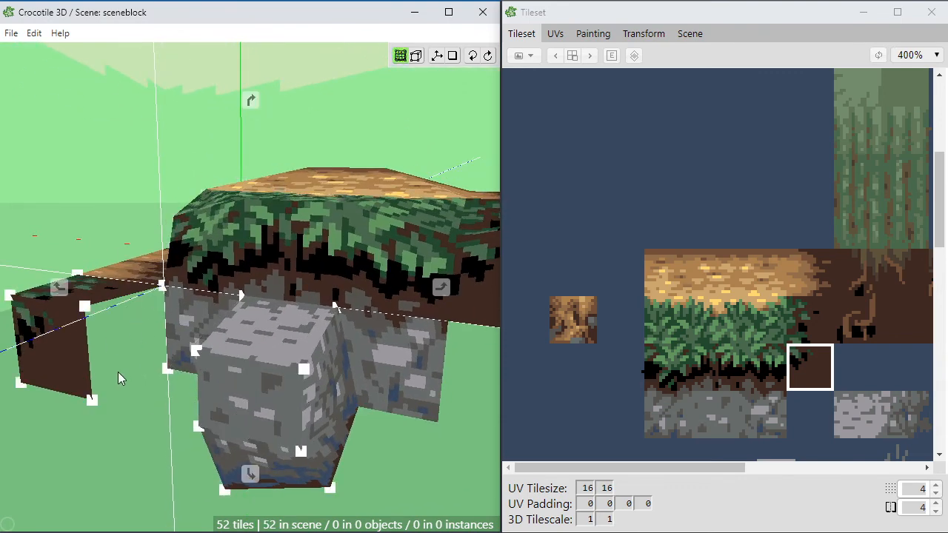
right_drag(119, 376, 194, 378)
key(space)
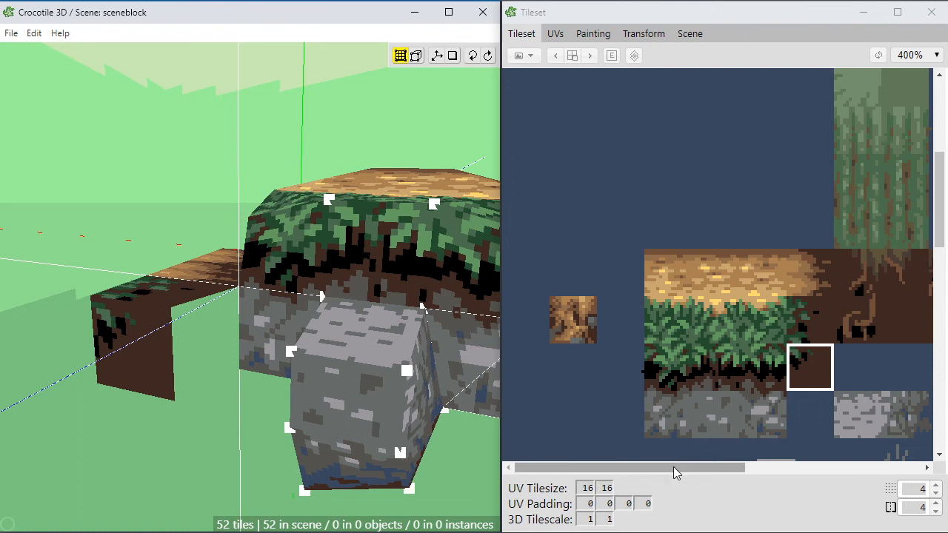
drag(696, 474, 725, 481)
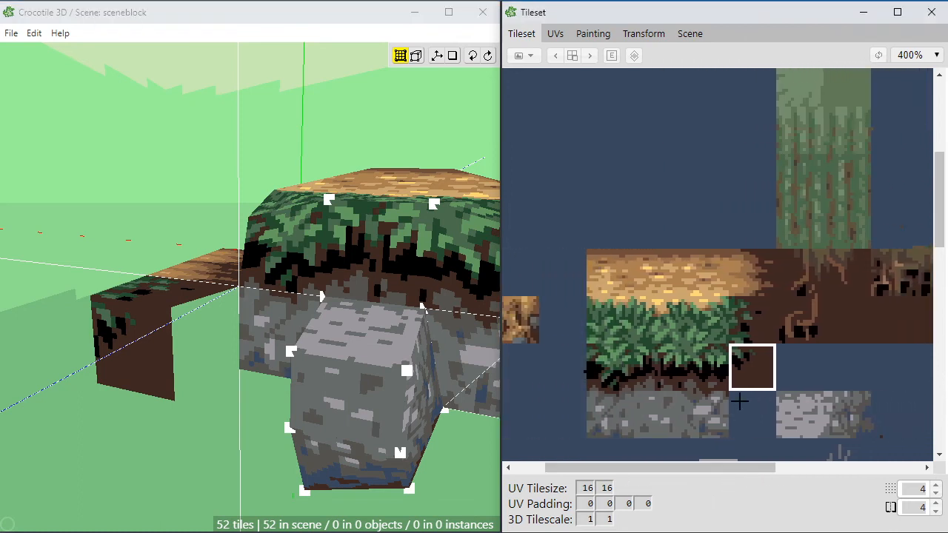
click(169, 342)
scroll(191, 417, up, 5)
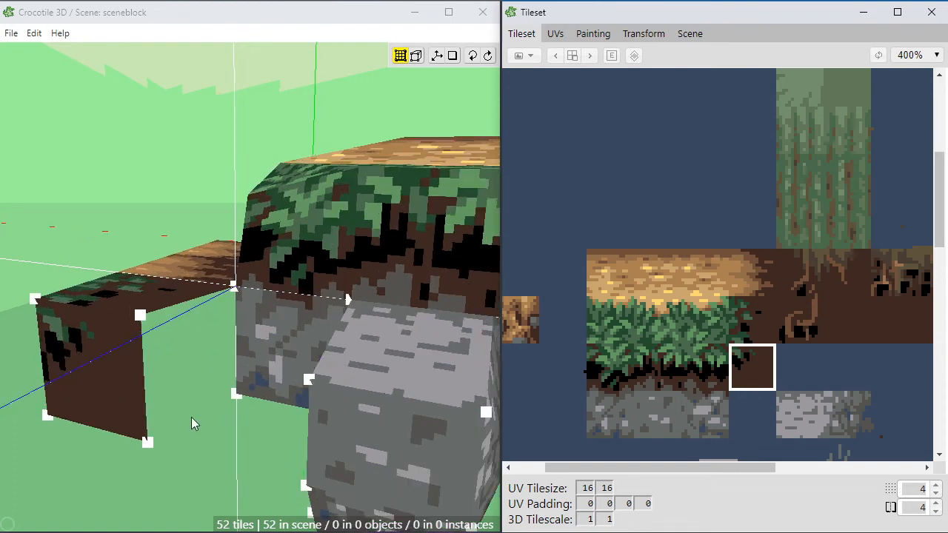
middle_drag(191, 417, 194, 411)
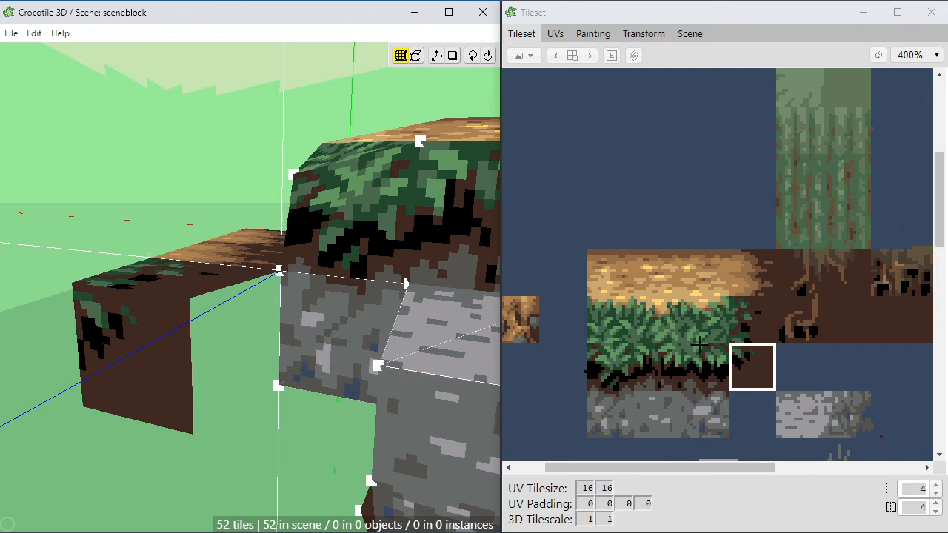
Step: Look over the tileset around the grass, soil and stone tiles for a free cell for a new soil side tile
key(space)
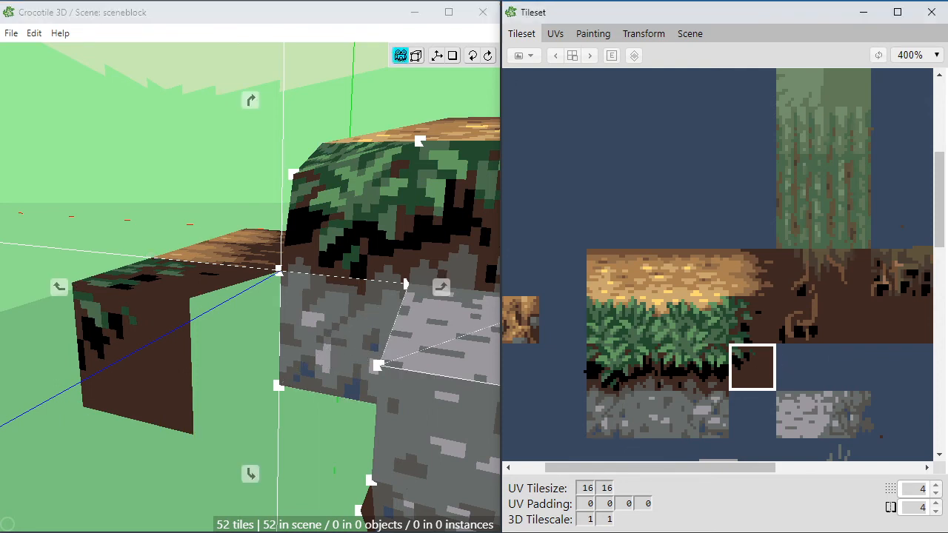
key(space)
drag(622, 393, 735, 372)
key(space)
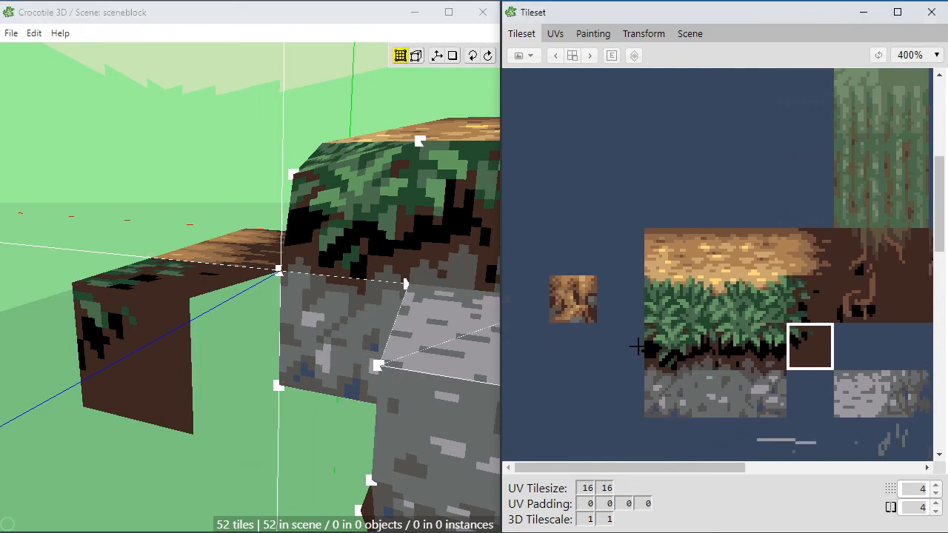
click(626, 338)
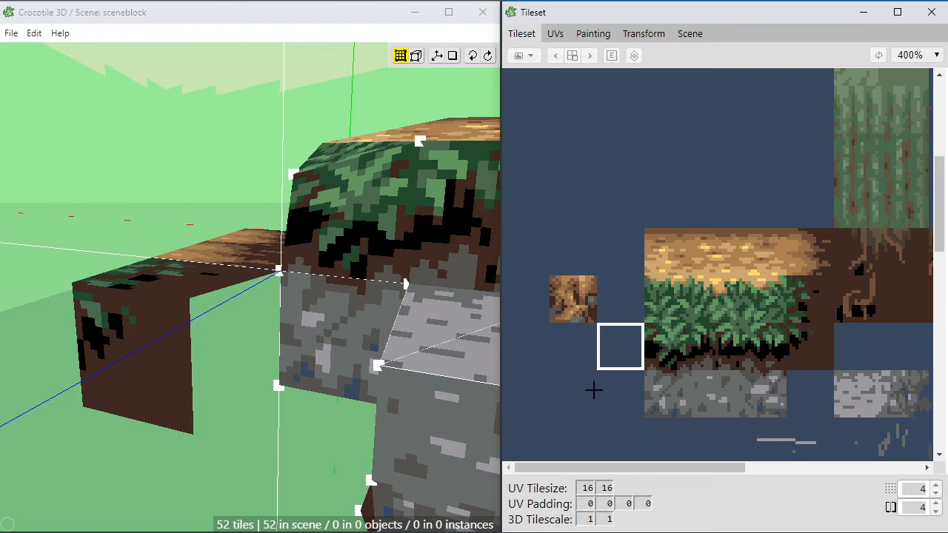
key(space)
click(592, 379)
mouse_move(513, 215)
mouse_down()
mouse_move(810, 398)
mouse_move(815, 444)
mouse_up()
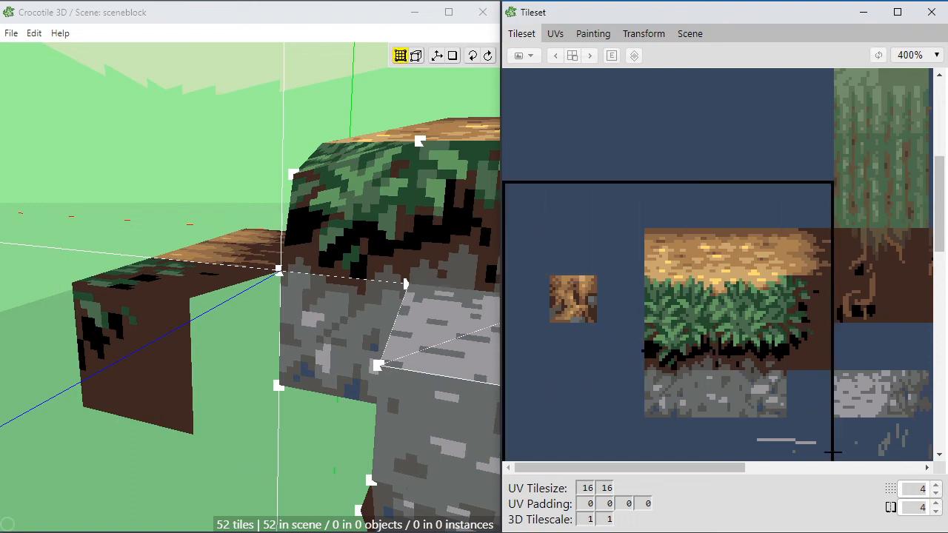
Step: Select the empty 16×16 cell two rows below the separate bark tile for painting and fill it with dark brown (62, 40, 33)
click(593, 35)
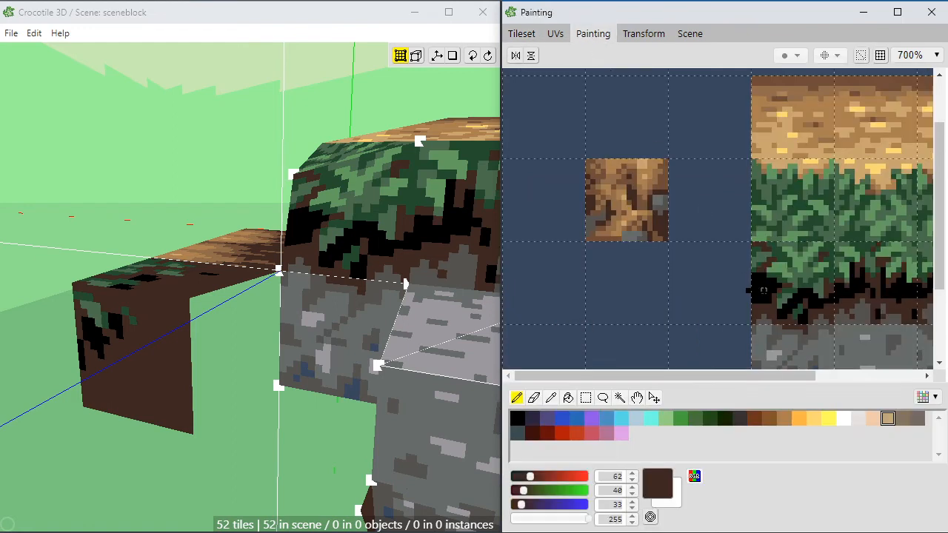
scroll(727, 286, down, 1)
key(space)
drag(753, 322, 610, 192)
drag(797, 224, 599, 241)
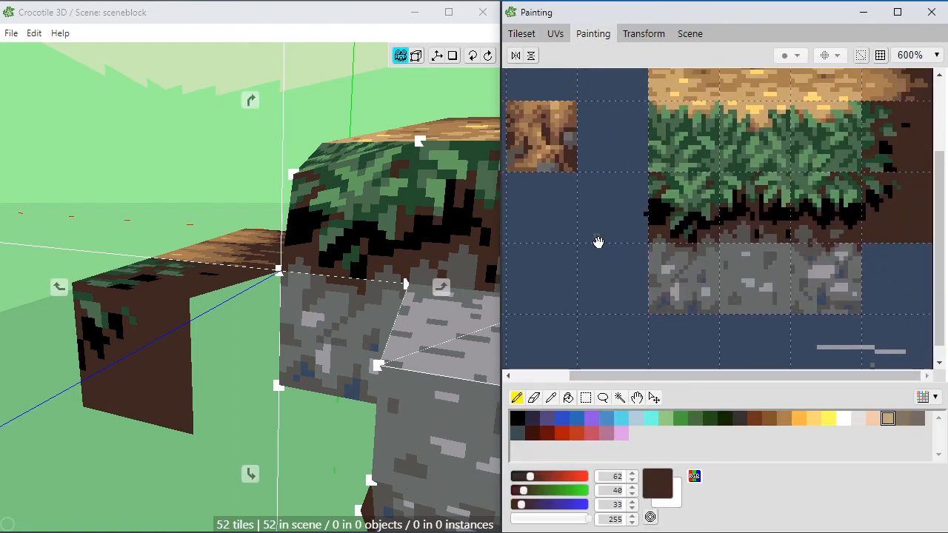
drag(763, 274, 727, 251)
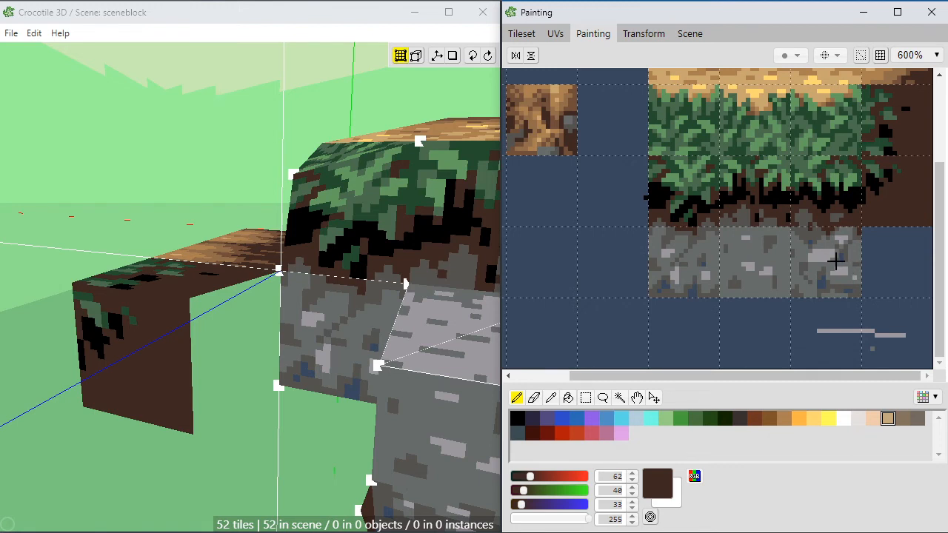
key(space)
drag(589, 301, 638, 288)
key(m)
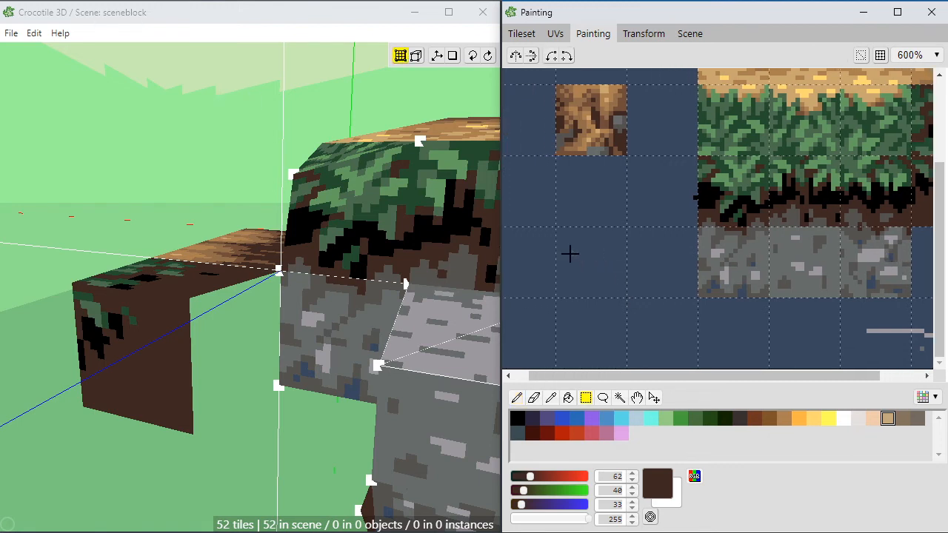
key(g)
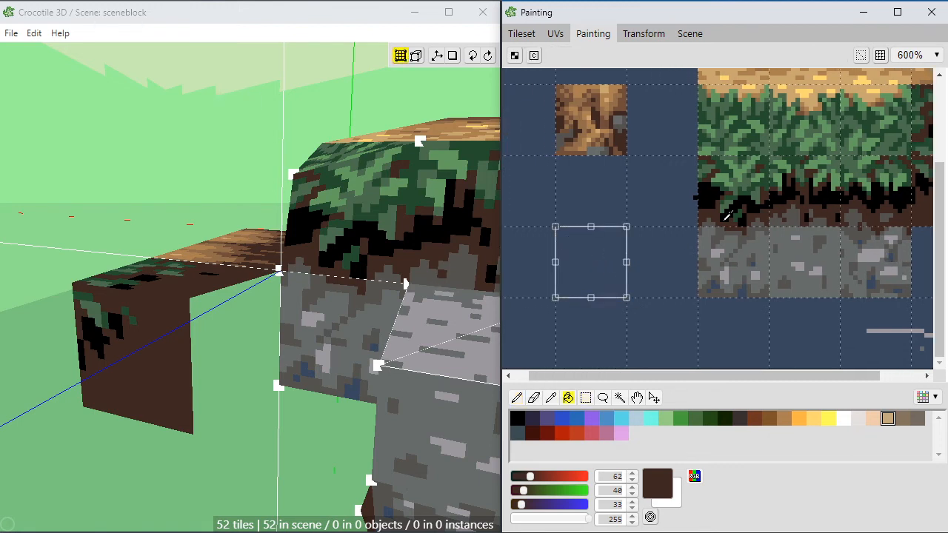
click(582, 268)
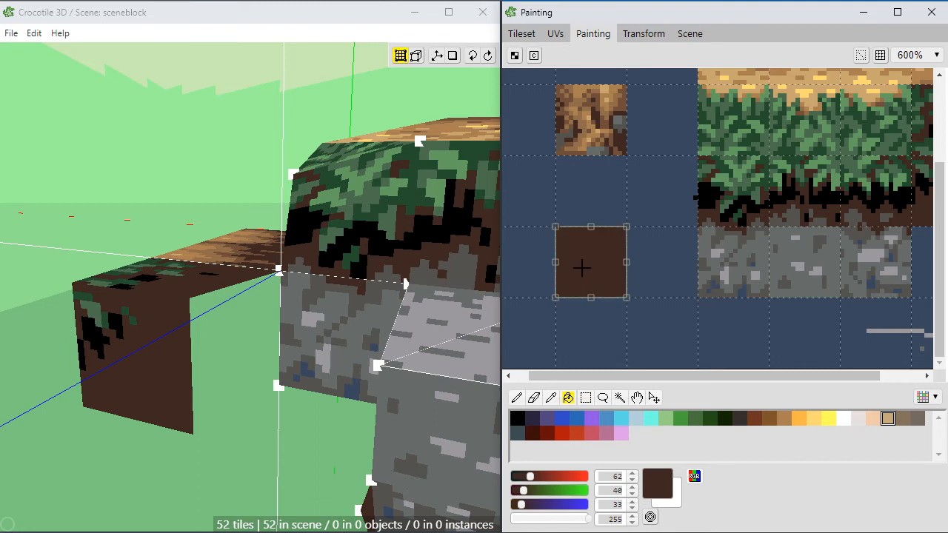
Step: Sample black from the grass shadow and paint jagged upright spikes in the lower-right part of the new brown tile
key(e)
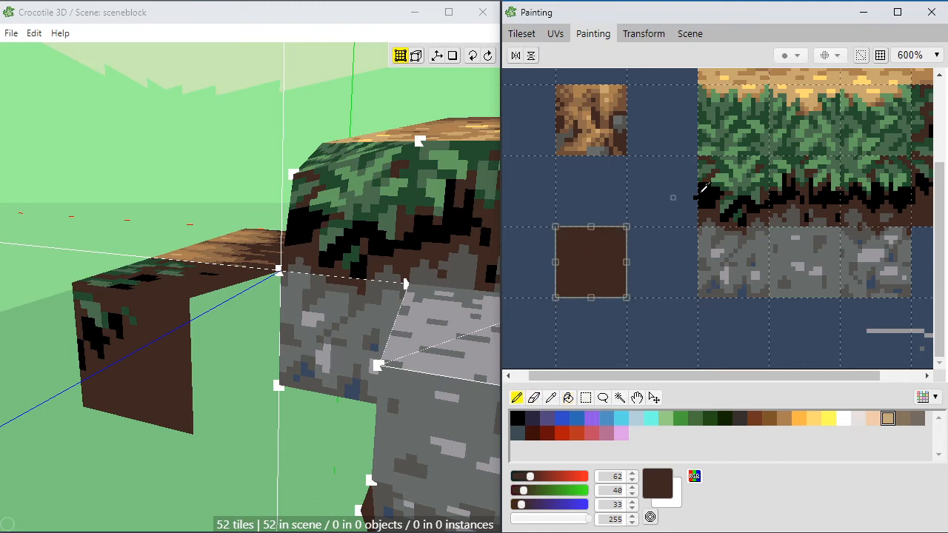
alt+click(712, 194)
mouse_move(590, 296)
mouse_down()
mouse_move(585, 277)
mouse_move(598, 260)
mouse_move(610, 268)
mouse_up()
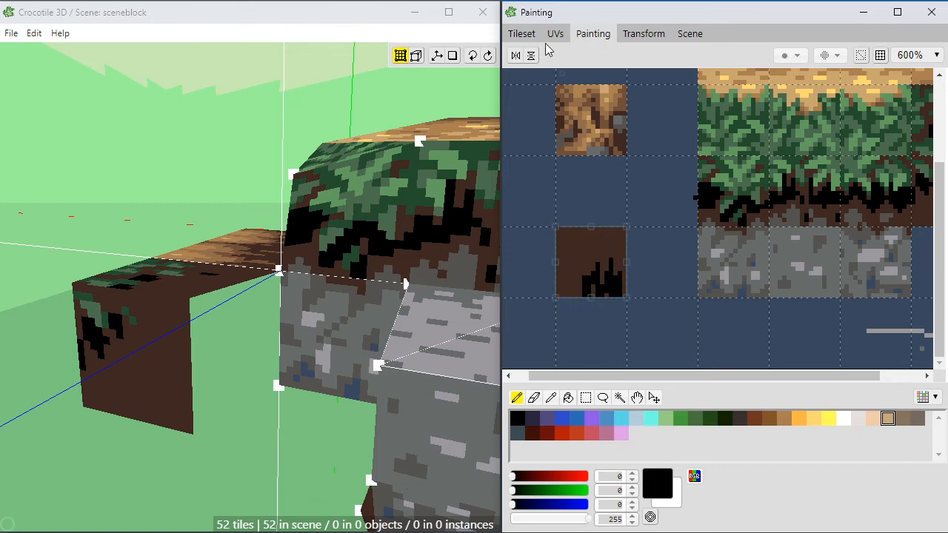
Step: Pick the new brown tile with black spikes and place it vertically beside the stone wall on the ledge's open side
click(521, 33)
click(565, 401)
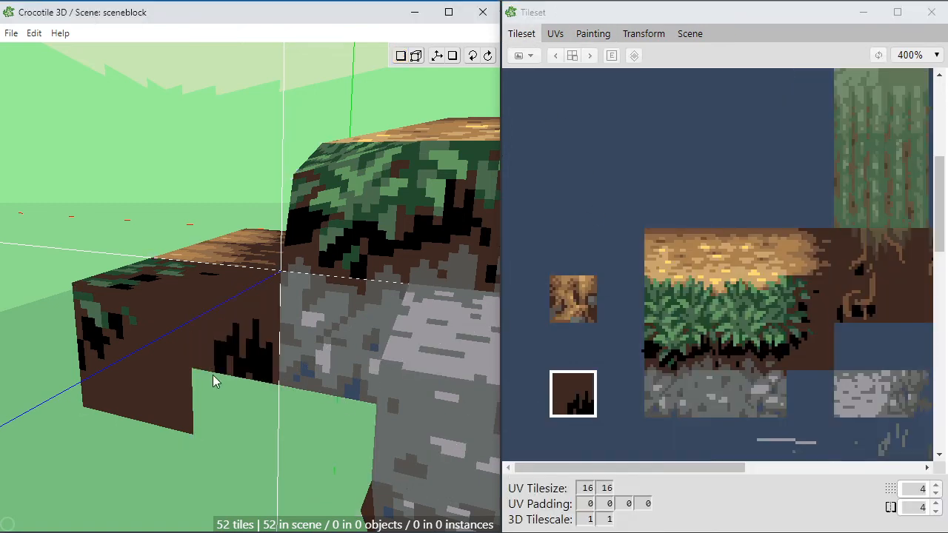
middle_drag(214, 380, 120, 394)
click(151, 312)
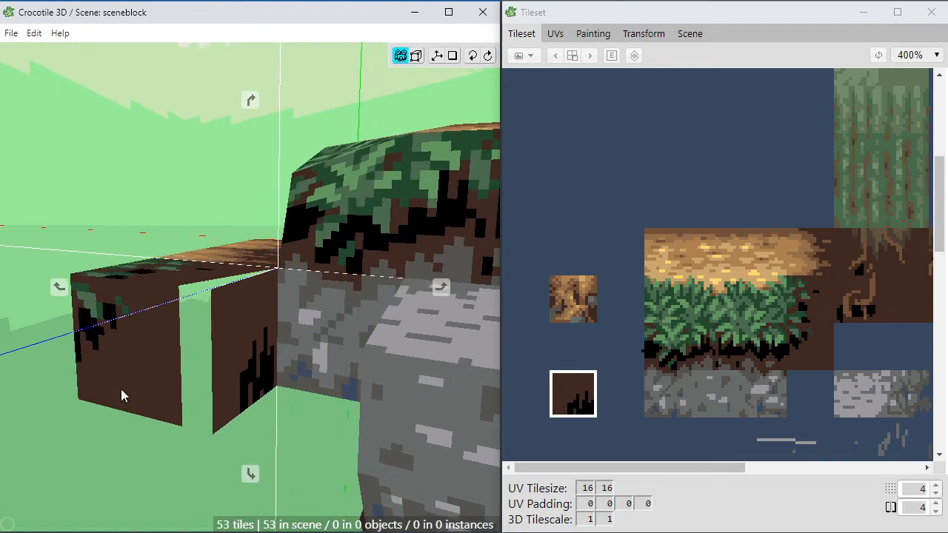
Step: Move the spiked tile's two outer corners onto the ledge's front soil tile to close the side
key(Return)
drag(209, 294, 204, 339)
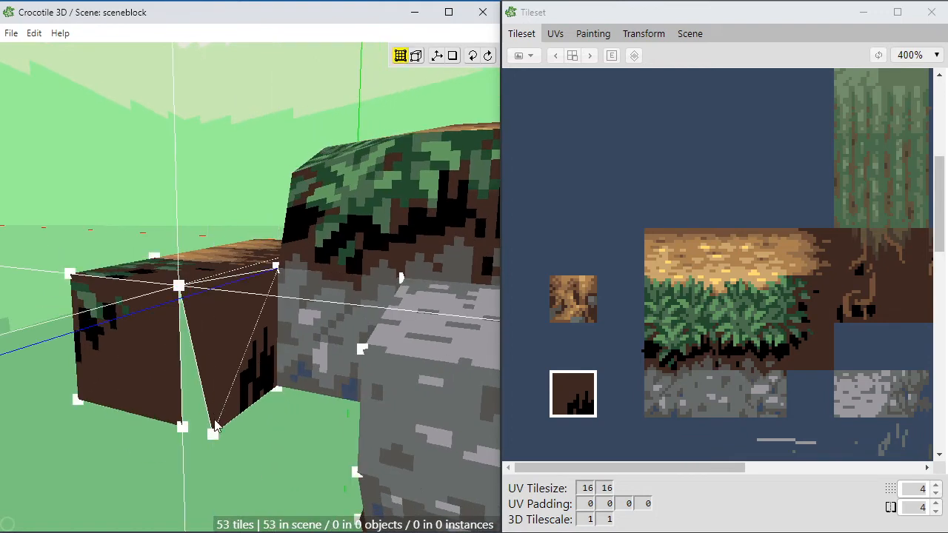
drag(212, 434, 251, 434)
click(251, 434)
Step: Inspect how the closed soil side meets the stone wall, and compare it with the tiles in the tileset
middle_drag(254, 436, 148, 356)
scroll(288, 361, down, 3)
middle_drag(296, 400, 394, 454)
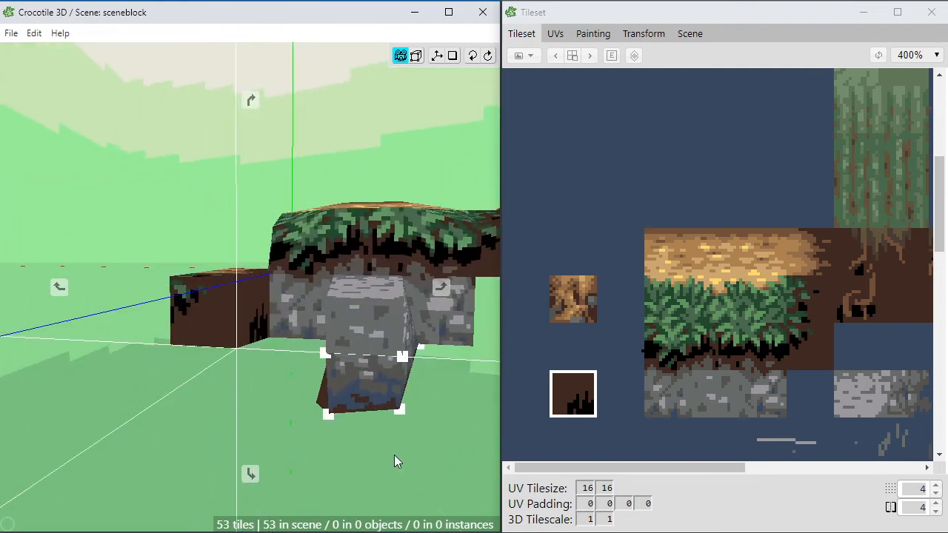
scroll(393, 423, down, 3)
right_drag(391, 393, 318, 450)
middle_drag(318, 415, 297, 393)
scroll(296, 394, up, 4)
middle_drag(152, 400, 220, 402)
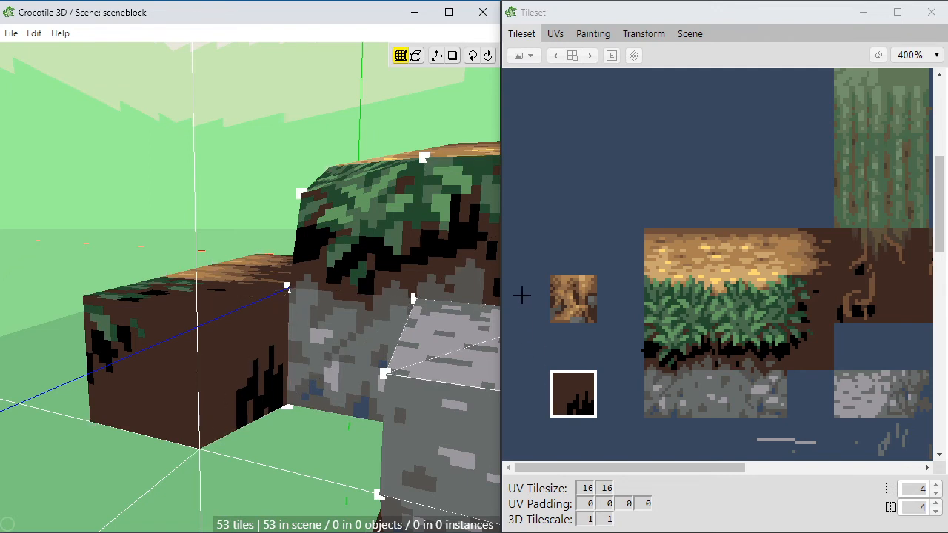
drag(507, 231, 924, 456)
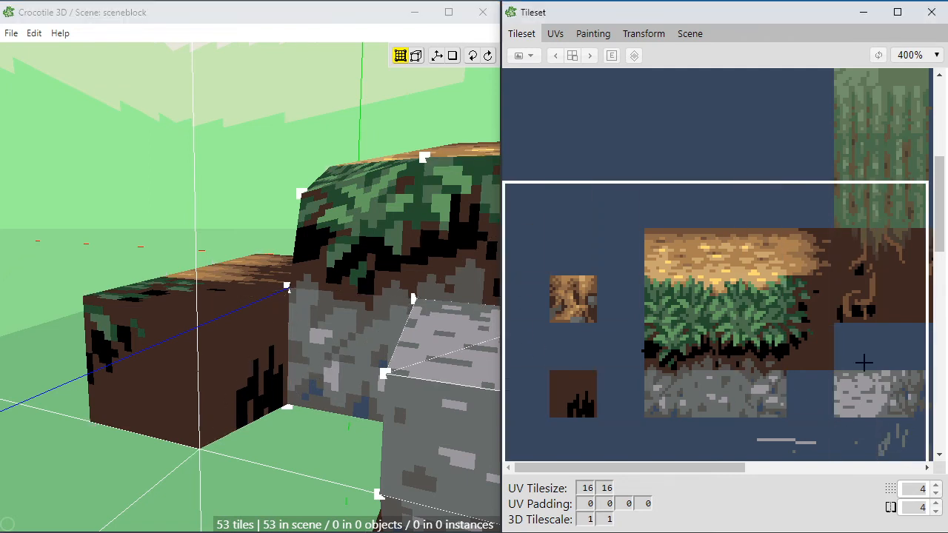
Step: Sample the stone tile's blue-grey (57, 72, 94) and paint small upright pebbles among the black spikes of the soil side tile
click(593, 34)
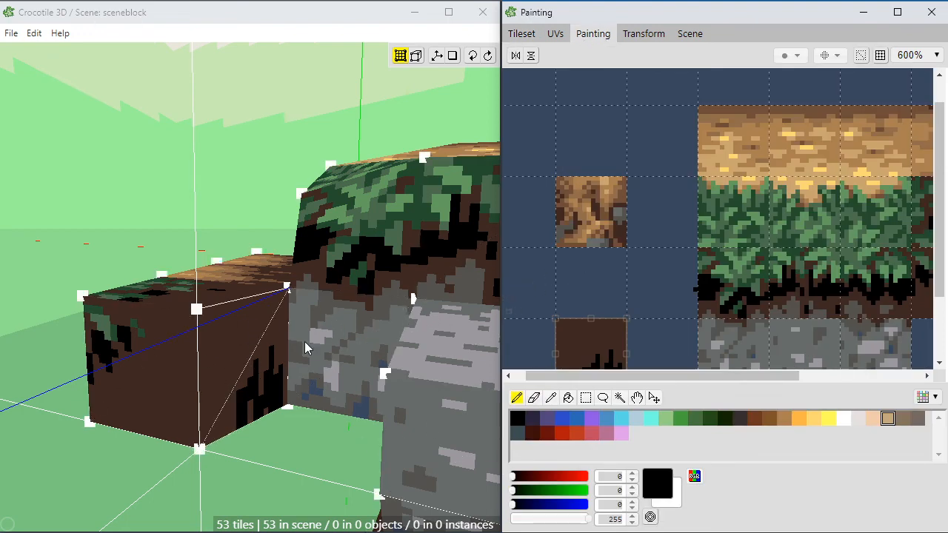
scroll(628, 269, down, 1)
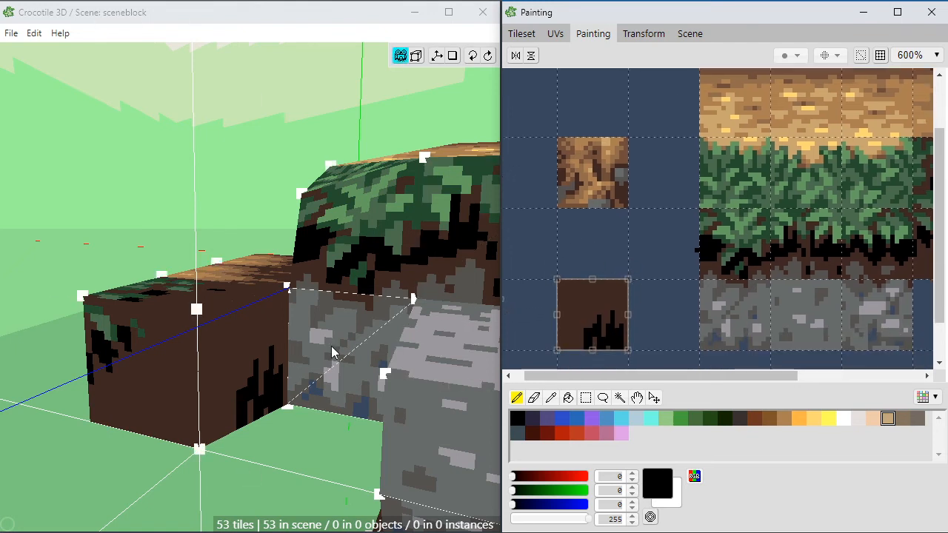
alt+click(748, 343)
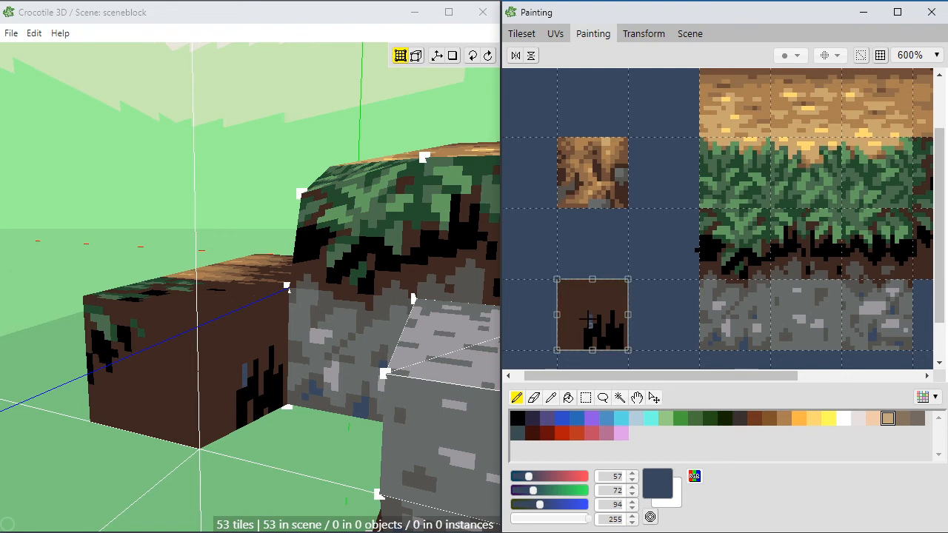
alt+click(592, 314)
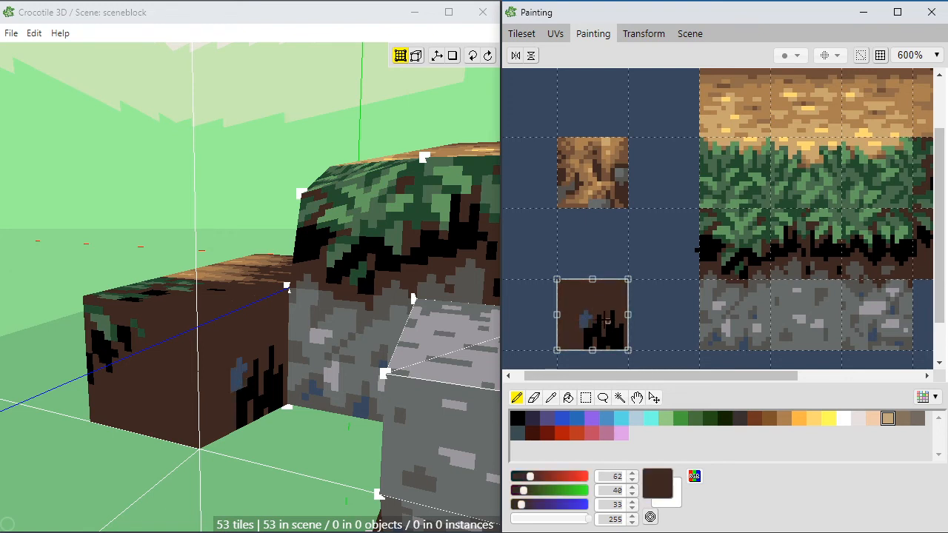
alt+click(585, 318)
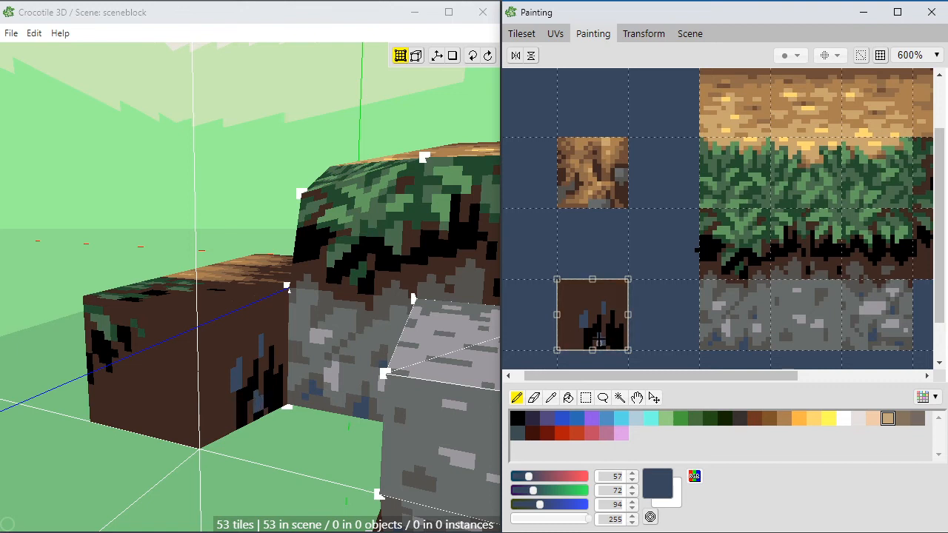
alt+click(610, 329)
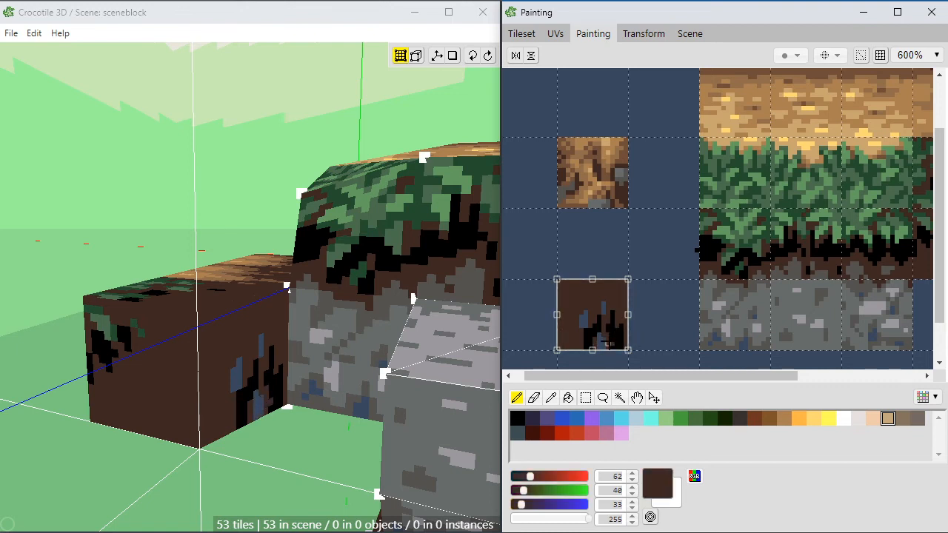
alt+click(605, 343)
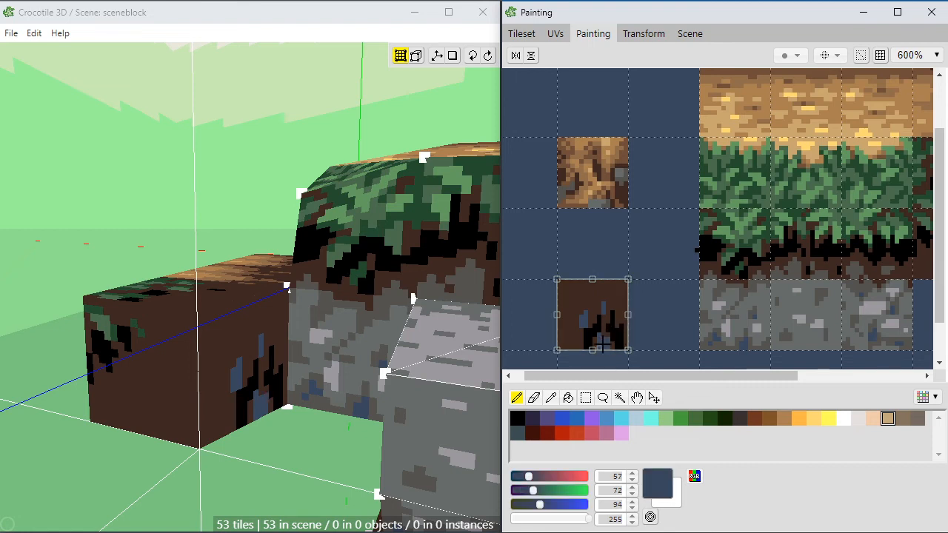
Step: Paint more blue-grey (57, 72, 94) pebbles along the soil side tile's base and stone-side edge, and add upright black streaks above the spikes
alt+click(611, 327)
alt+click(586, 317)
alt+click(577, 326)
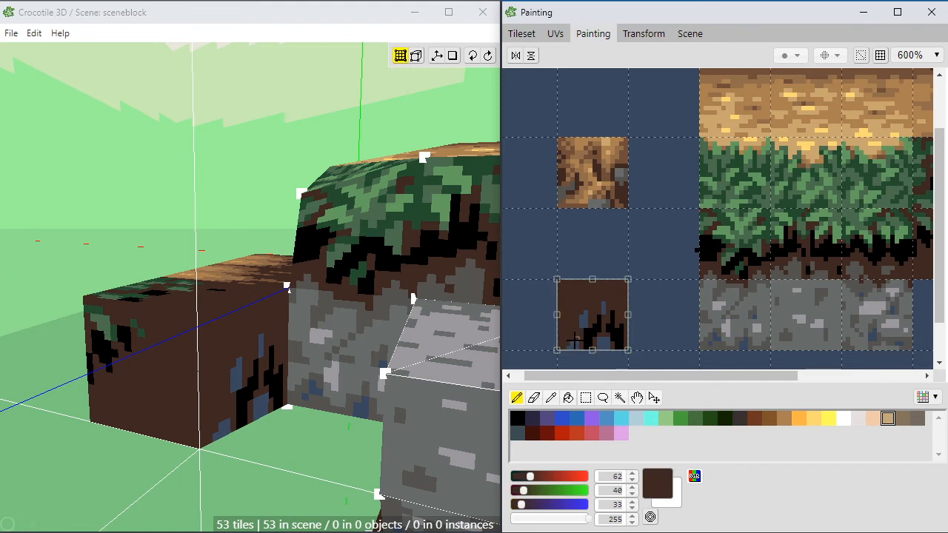
alt+click(612, 318)
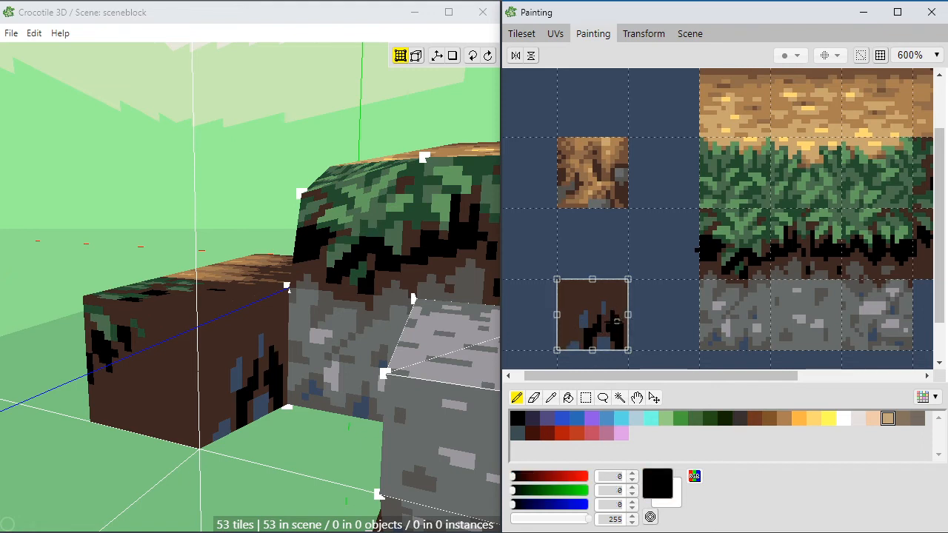
alt+click(616, 340)
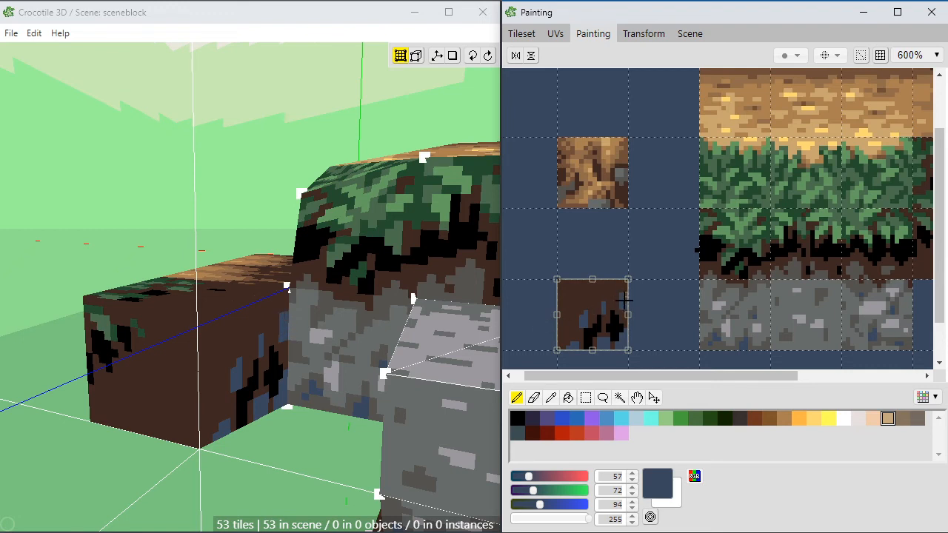
click(626, 314)
right_click(597, 297)
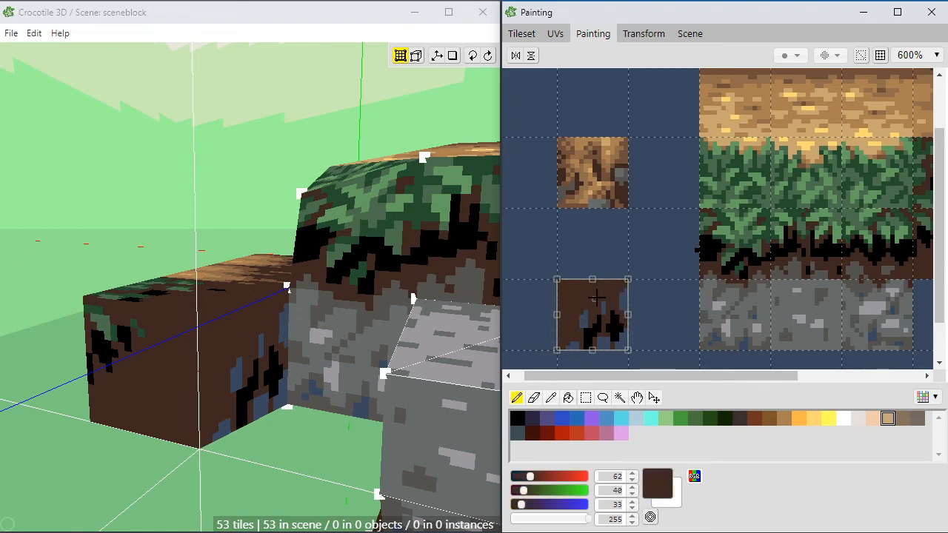
right_click(607, 323)
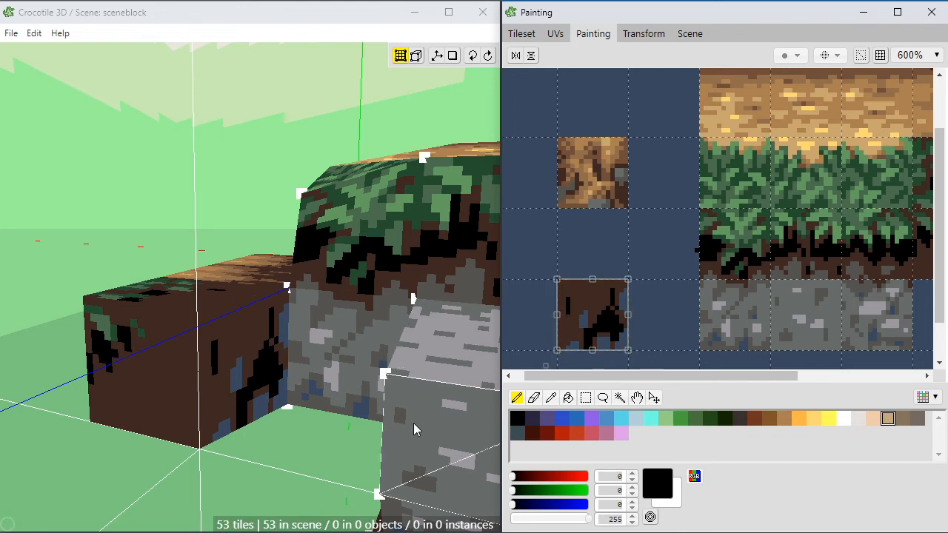
Step: Inspect from several angles how the painted soil side tile meets the stone wall and the ledge's front tile
click(237, 391)
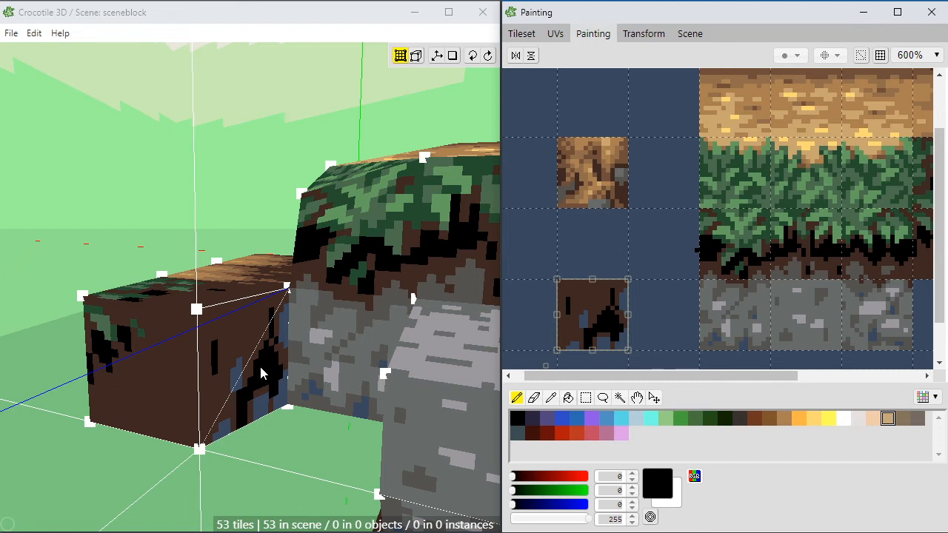
click(165, 485)
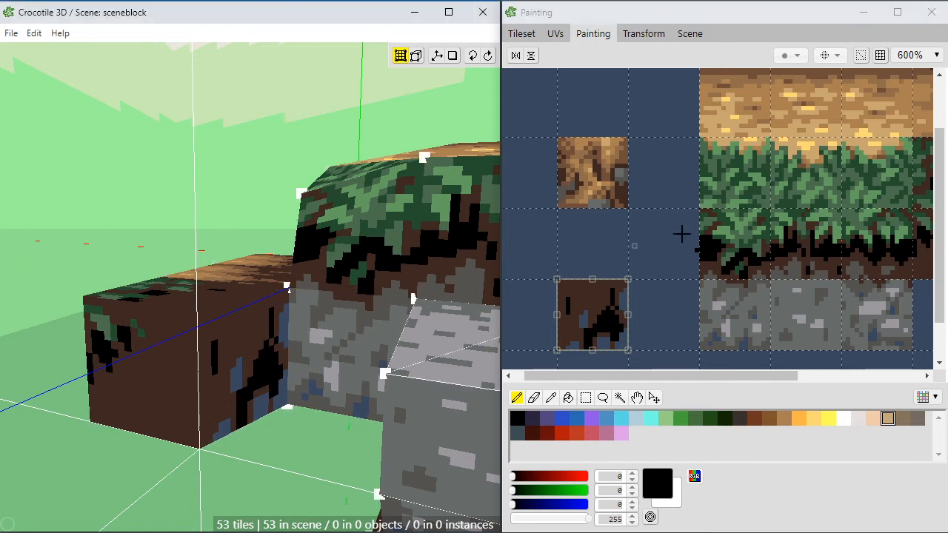
click(590, 255)
key(space)
drag(262, 370, 314, 359)
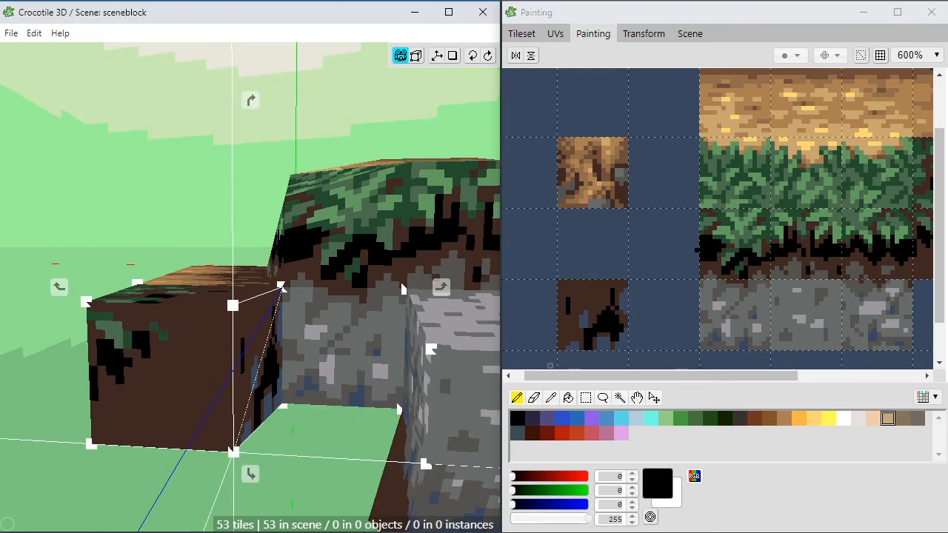
scroll(243, 415, down, 5)
drag(244, 415, 235, 421)
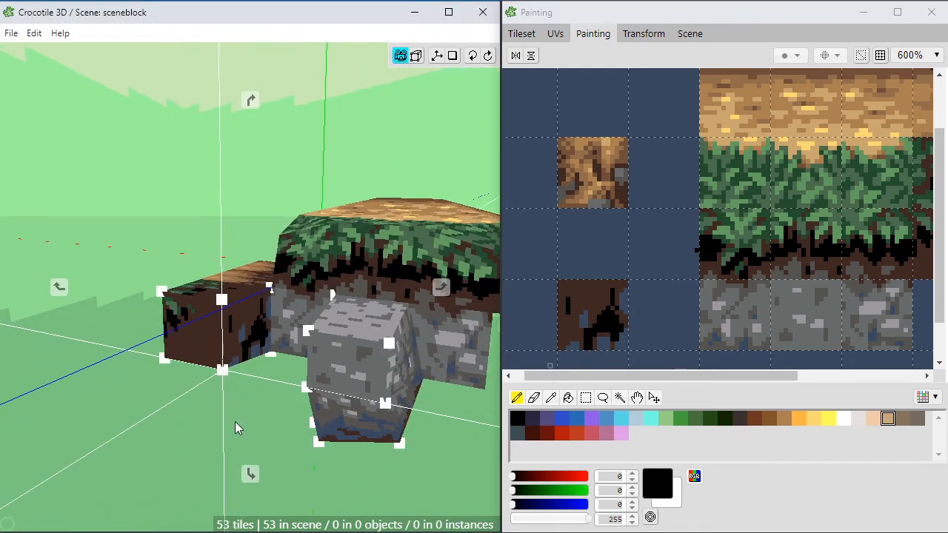
scroll(259, 450, down, 3)
drag(259, 451, 285, 466)
key(space)
key(space)
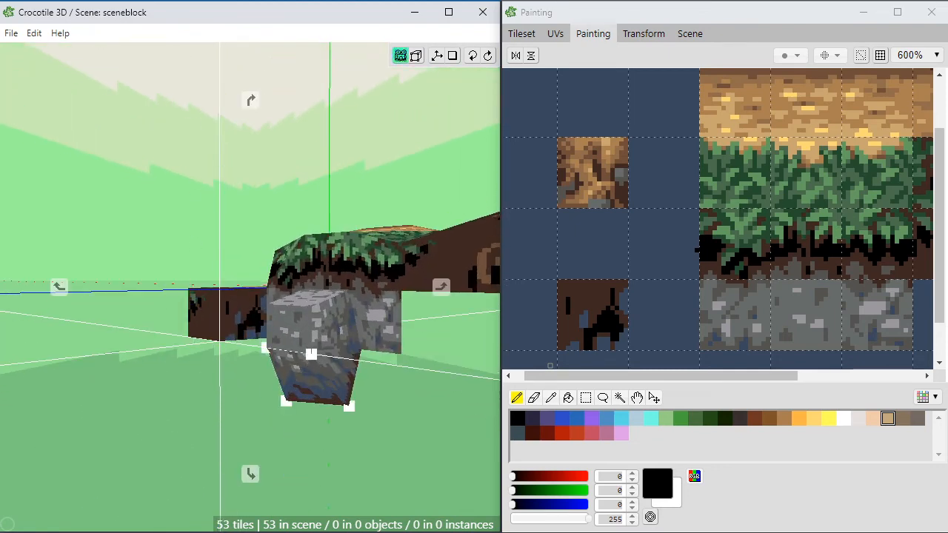
drag(231, 399, 256, 413)
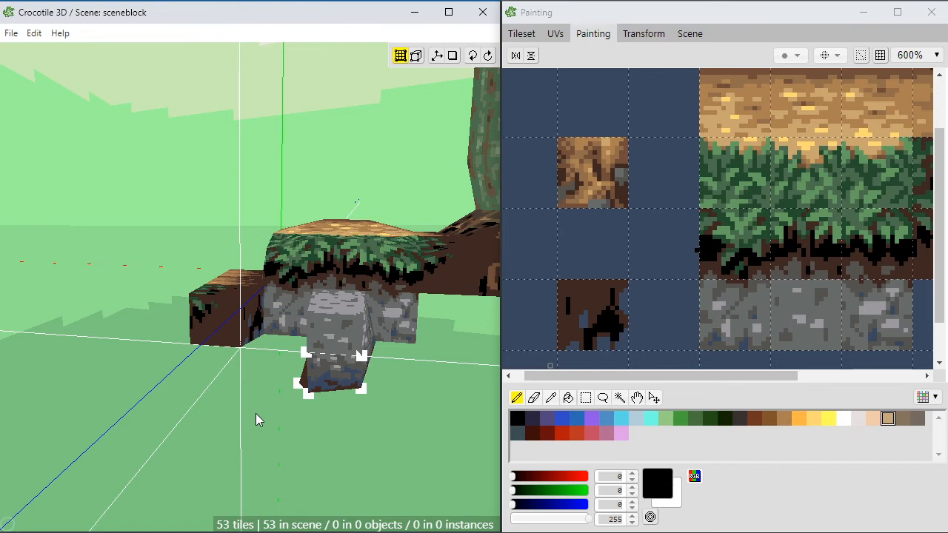
key(space)
drag(257, 403, 225, 406)
key(space)
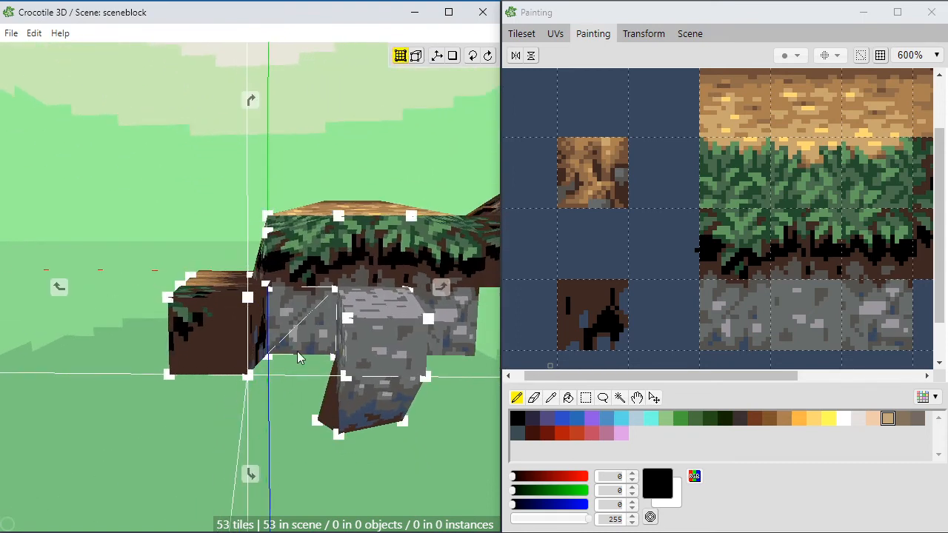
drag(300, 356, 291, 383)
key(space)
drag(143, 436, 153, 396)
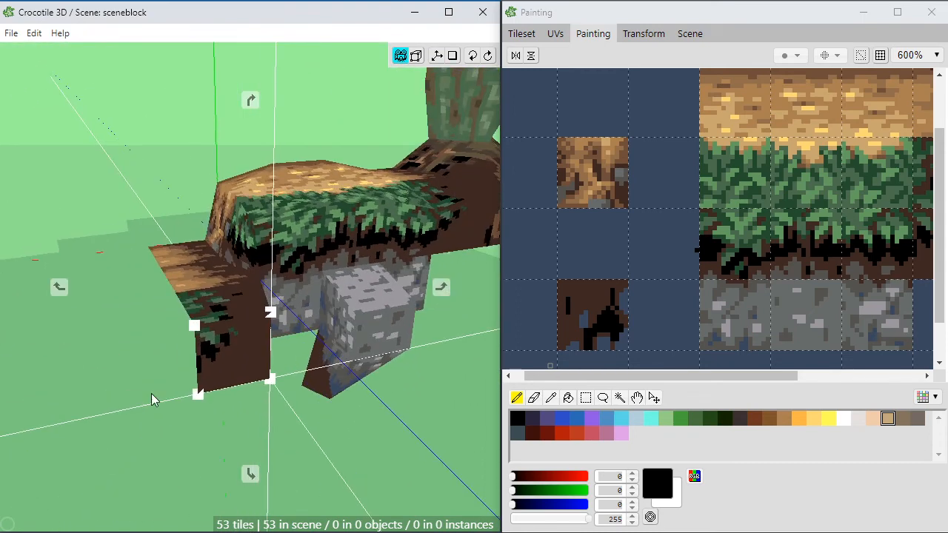
key(space)
key(Tab)
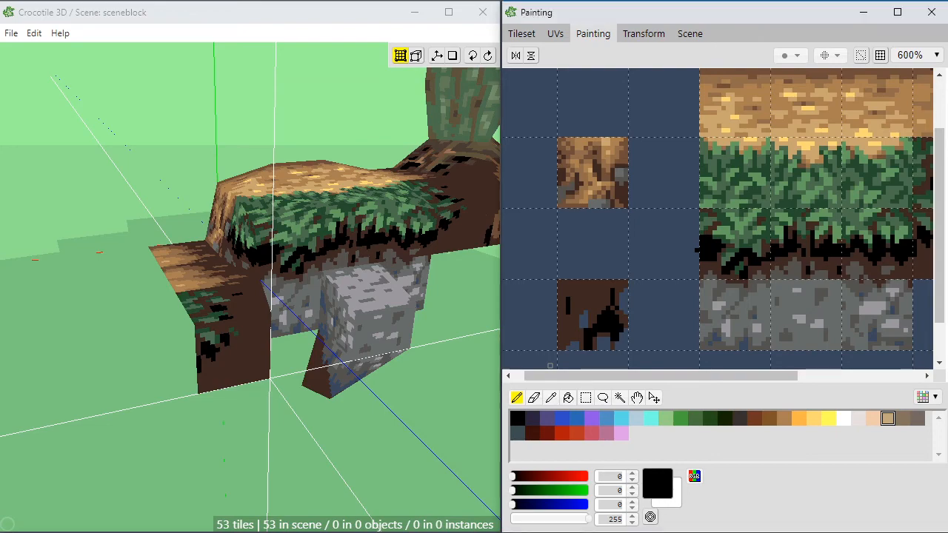
Step: Examine the ledge's top and front from above, and compare them with the soil, grass and stone tiles in the tileset
key(space)
drag(336, 434, 287, 484)
scroll(293, 416, up, 3)
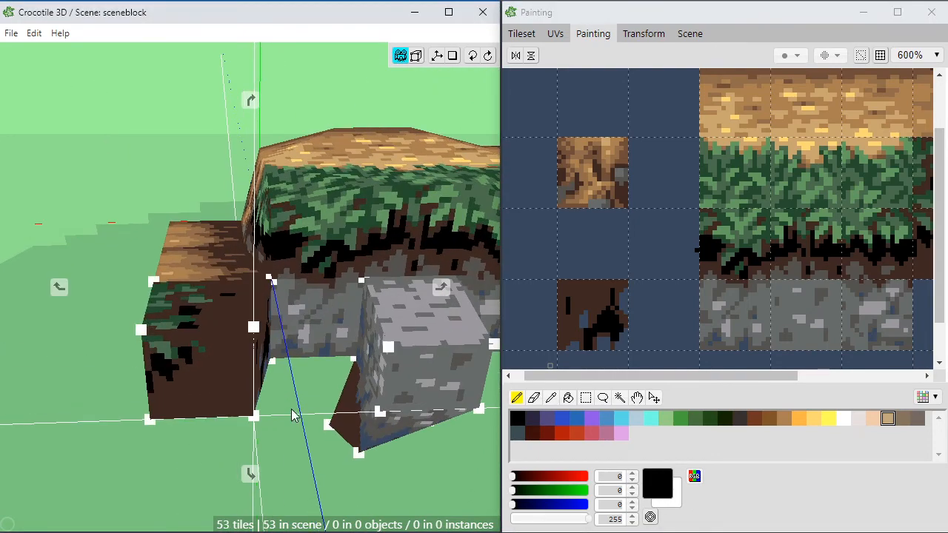
drag(294, 415, 285, 460)
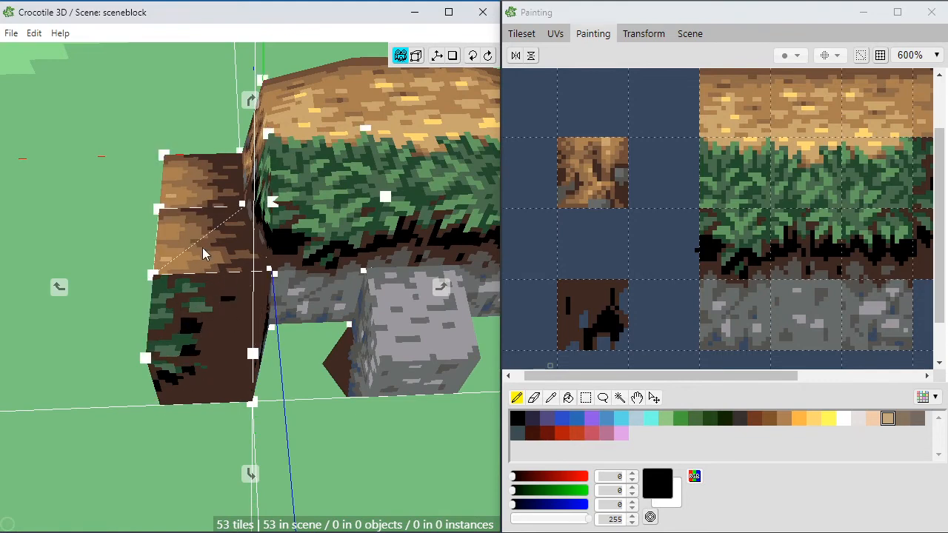
key(space)
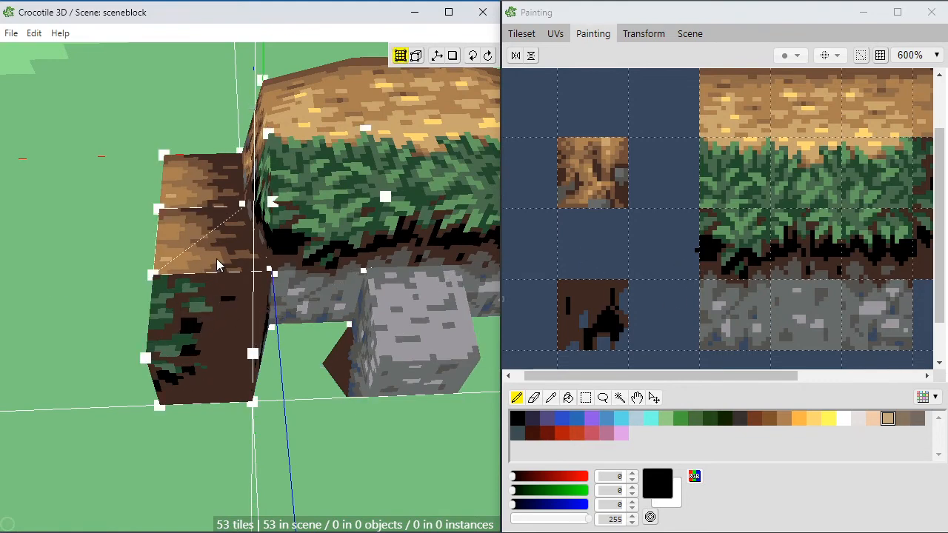
click(615, 377)
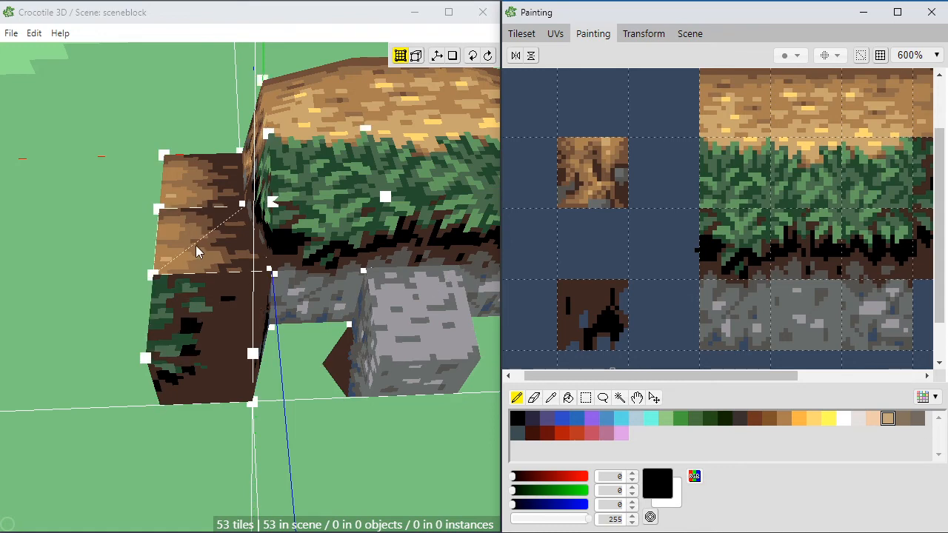
mouse_move(633, 384)
mouse_down()
mouse_move(766, 376)
mouse_move(720, 380)
mouse_up()
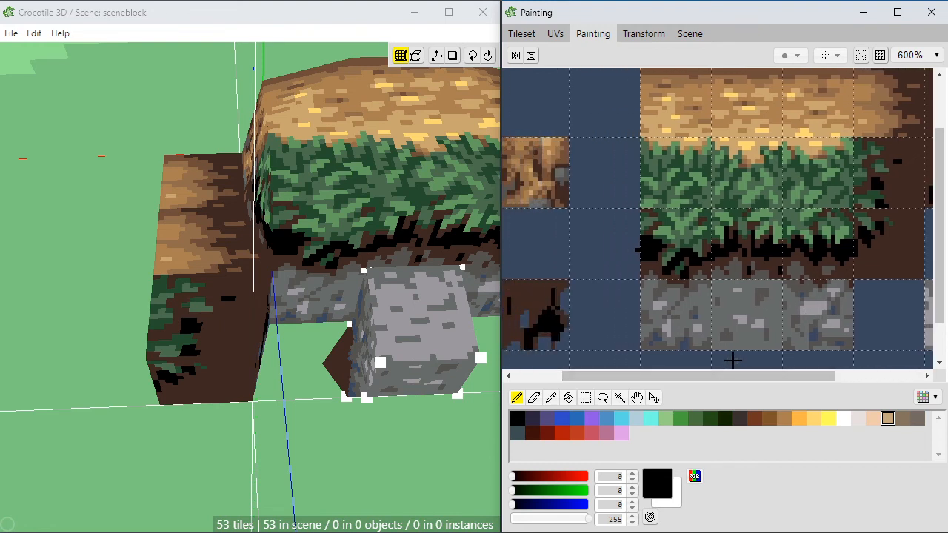
drag(759, 372, 871, 391)
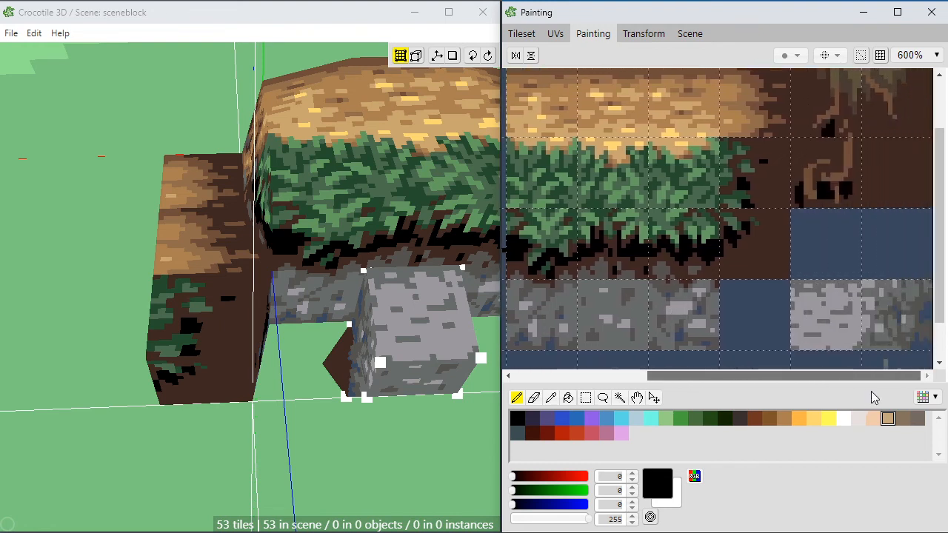
scroll(811, 327, down, 1)
key(space)
drag(811, 327, 799, 243)
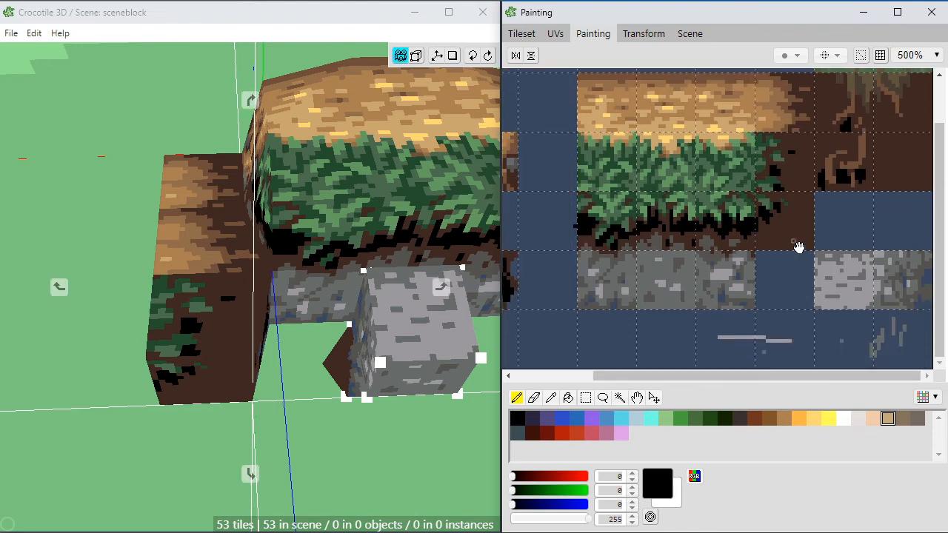
drag(650, 273, 872, 247)
drag(811, 275, 835, 254)
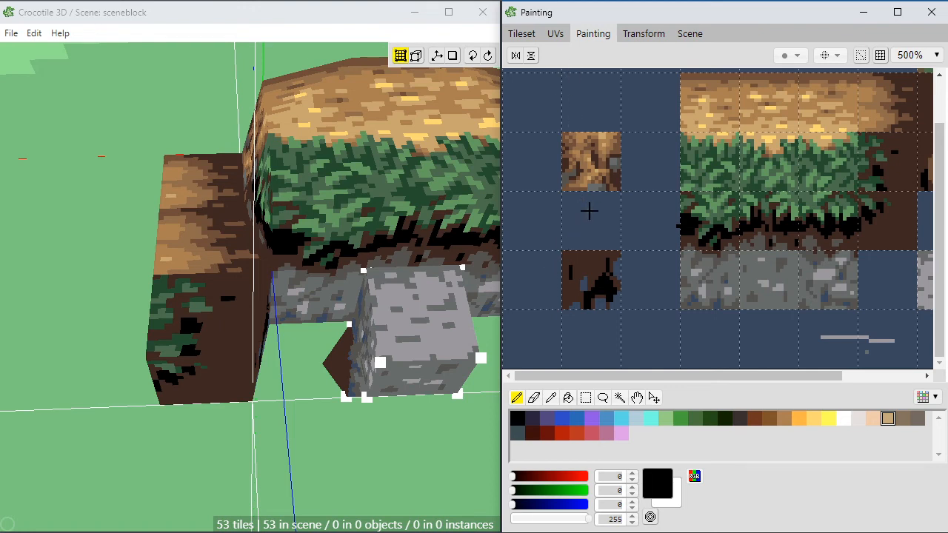
Step: Select the empty area one tile wide and two tiles high beside the spiked soil tile and fill it with the grass's dark green (36, 77, 46)
key(m)
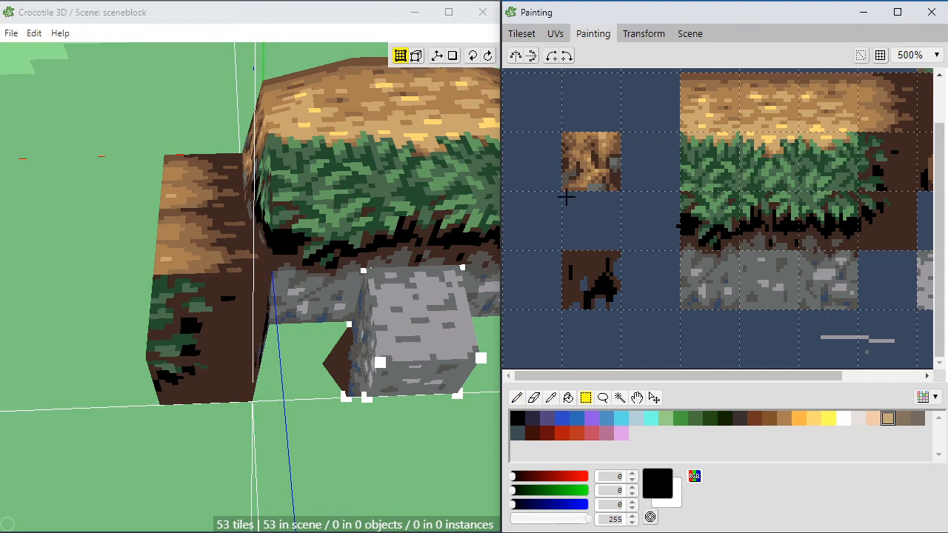
drag(580, 207, 624, 245)
scroll(659, 284, up, 3)
scroll(662, 286, down, 1)
key(space)
mouse_move(585, 292)
mouse_down()
mouse_move(662, 272)
mouse_move(673, 280)
mouse_up()
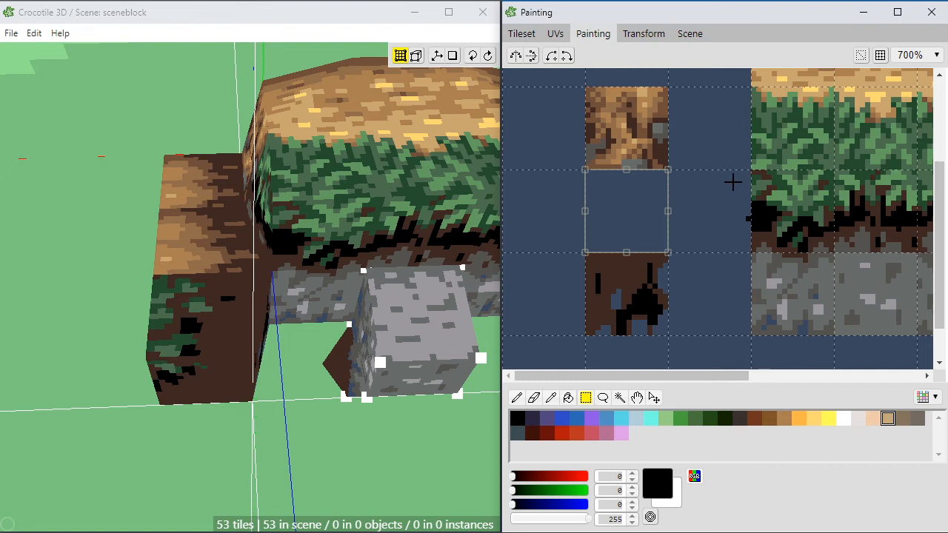
key(space)
drag(574, 253, 575, 250)
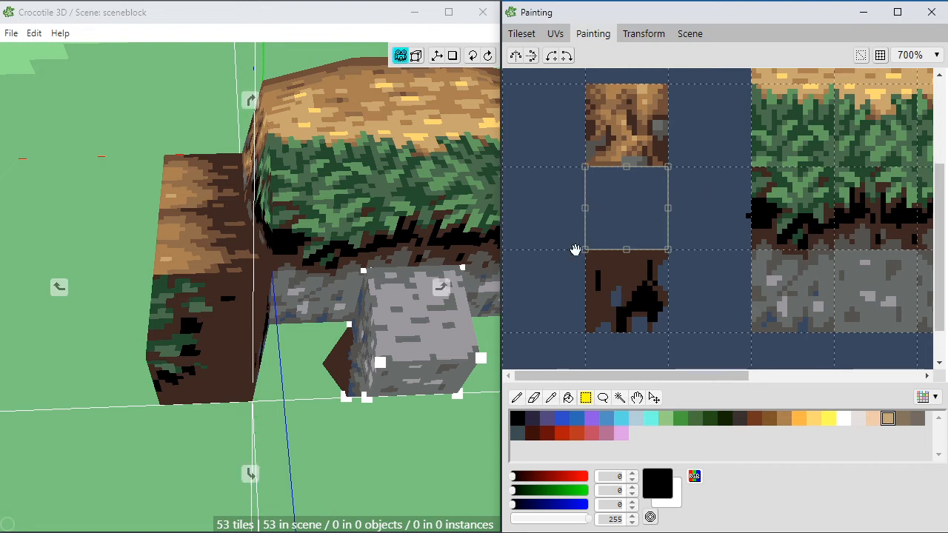
drag(571, 174, 536, 315)
key(e)
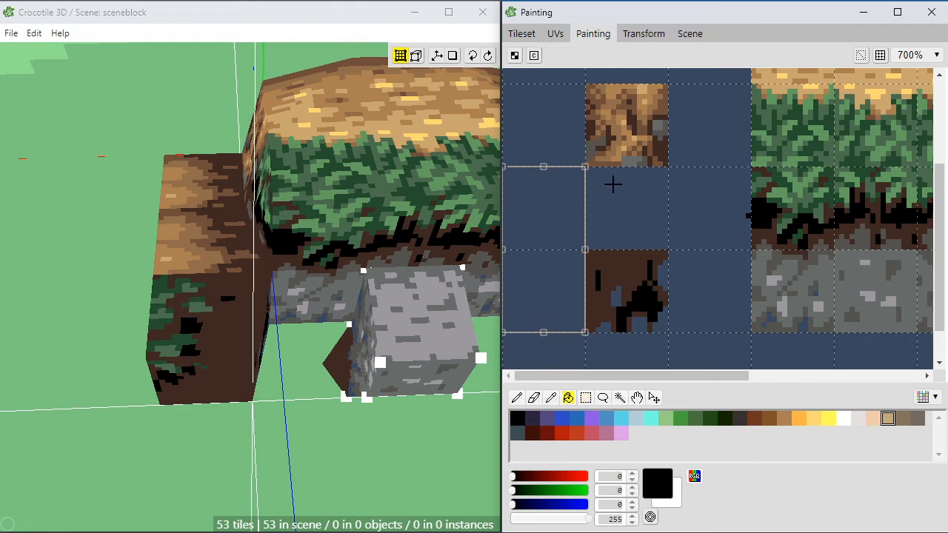
key(g)
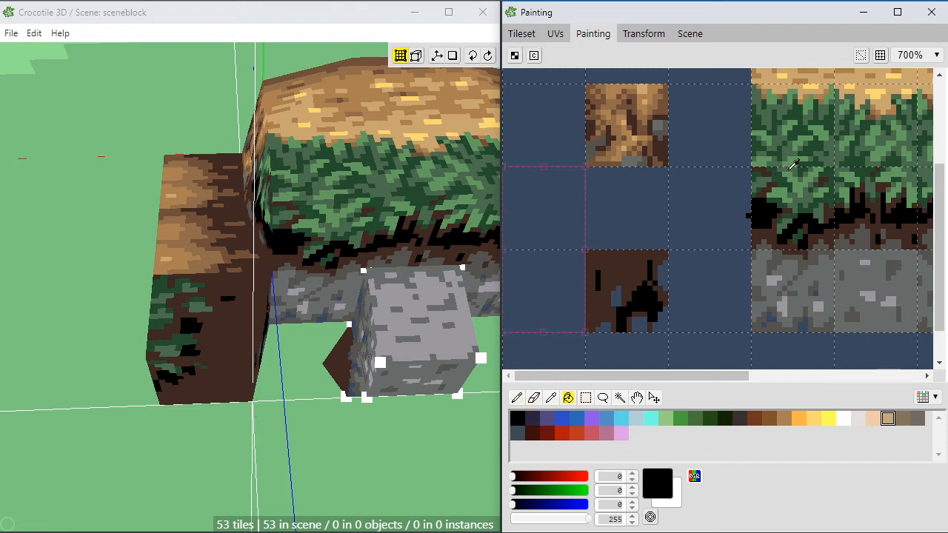
right_click(786, 168)
click(550, 224)
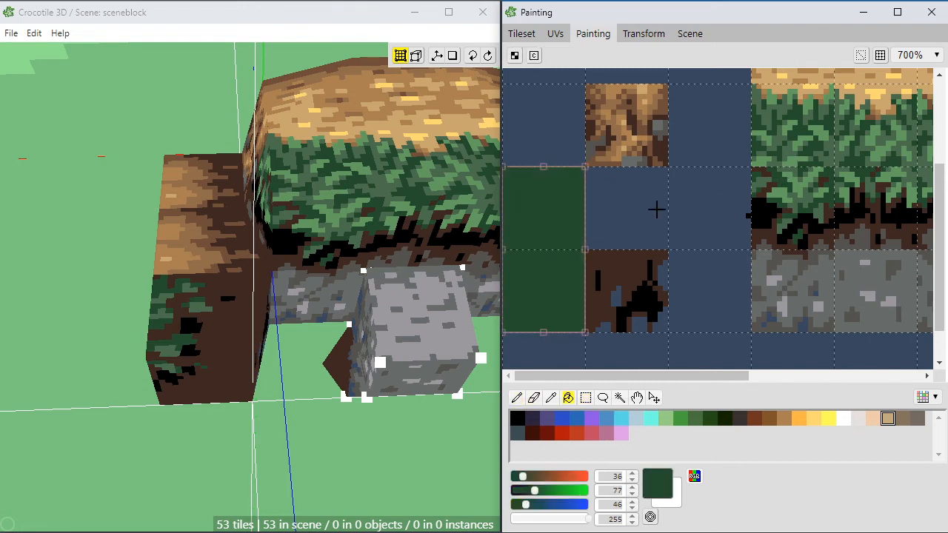
Step: Paint a ragged dark brown (62, 40, 33) edge on the lower green tile beside the spiked tile, widening towards its base
key(b)
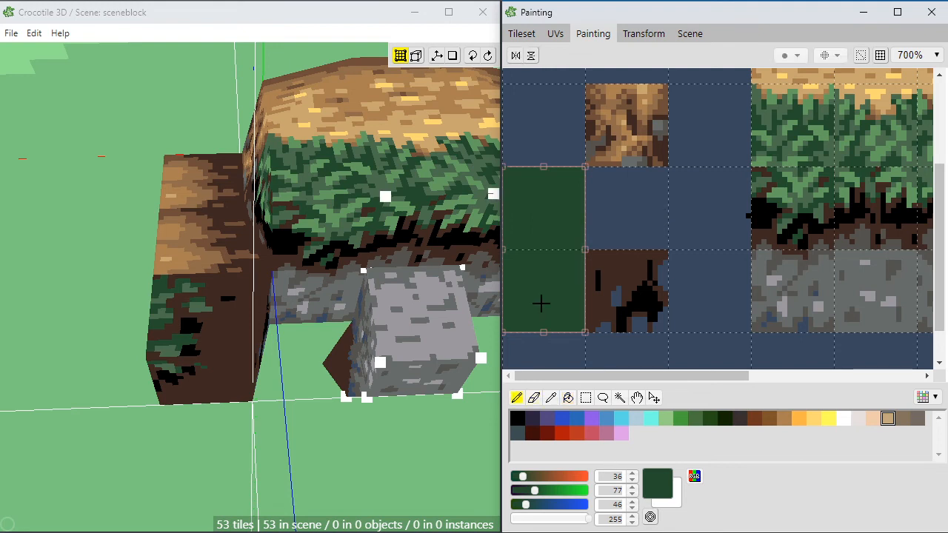
right_click(612, 256)
mouse_move(587, 251)
mouse_down()
mouse_move(558, 298)
mouse_move(555, 317)
mouse_move(573, 330)
mouse_move(580, 276)
mouse_up()
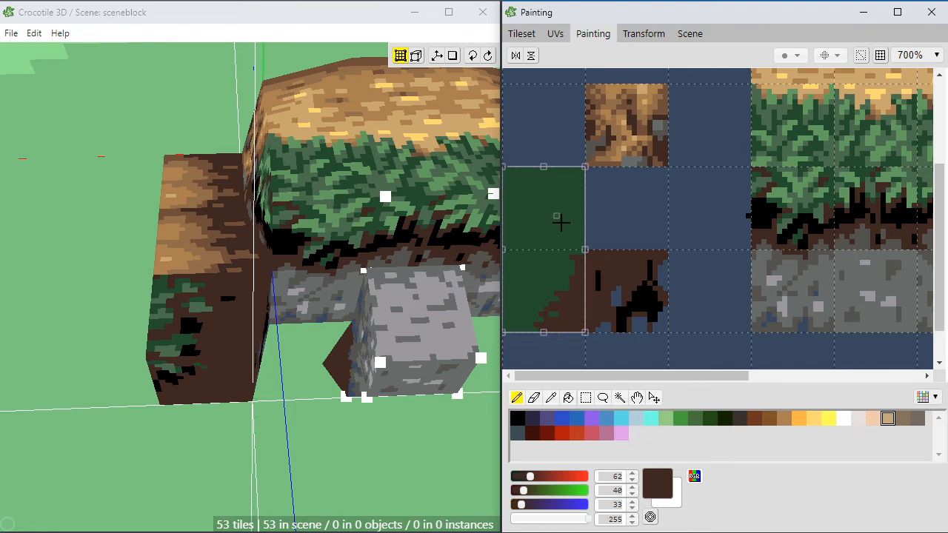
Step: Give the upper green tile a brown (111, 78, 57) base strip and a ragged dark brown (62, 40, 33) side edge, and fill its remaining green with brown
right_click(619, 152)
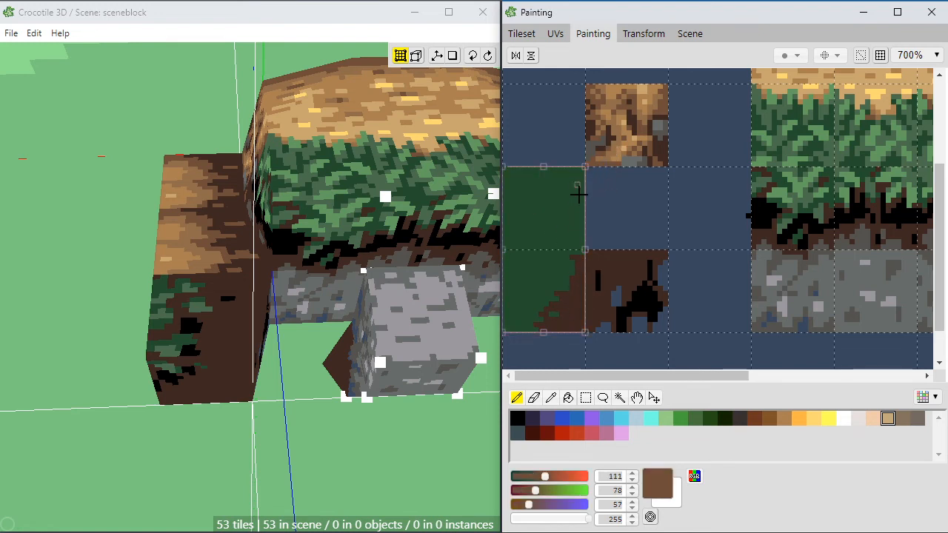
mouse_move(570, 246)
mouse_down()
mouse_move(518, 245)
mouse_move(580, 243)
mouse_move(569, 180)
mouse_move(581, 168)
mouse_move(577, 218)
mouse_up()
right_click(588, 251)
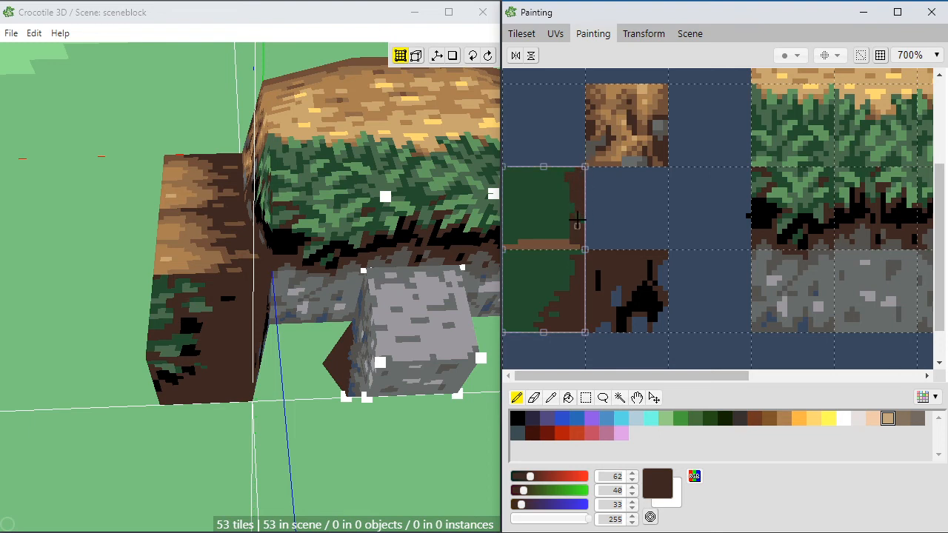
right_click(570, 244)
key(f)
click(554, 212)
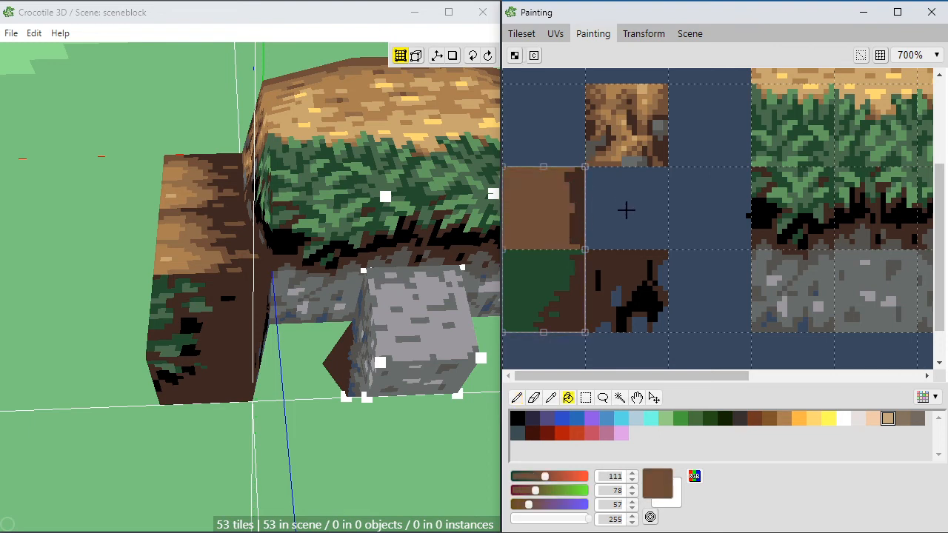
Step: Try to fill the brown pixels at the upper tile's dark edge with dark brown (62, 40, 33), and undo the fill
right_click(574, 251)
click(577, 242)
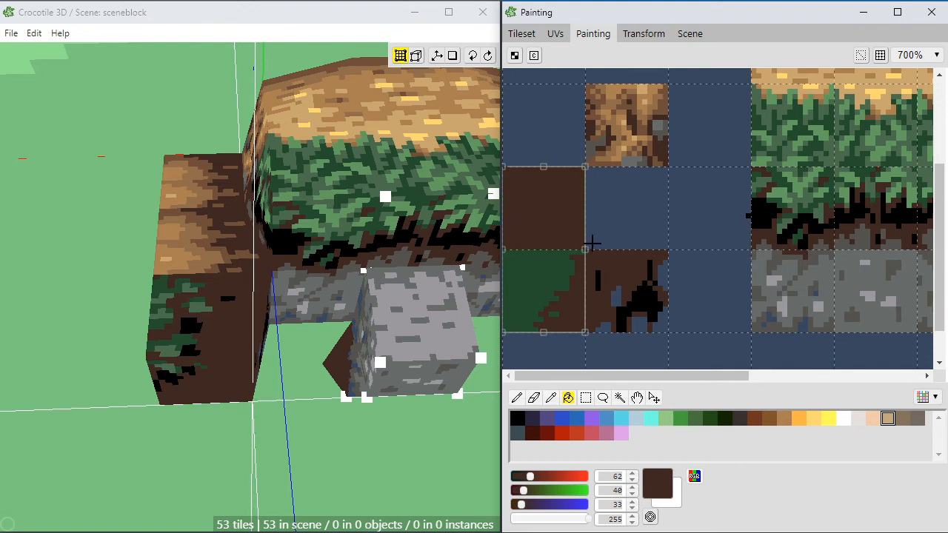
key(ctrl+z)
key(b)
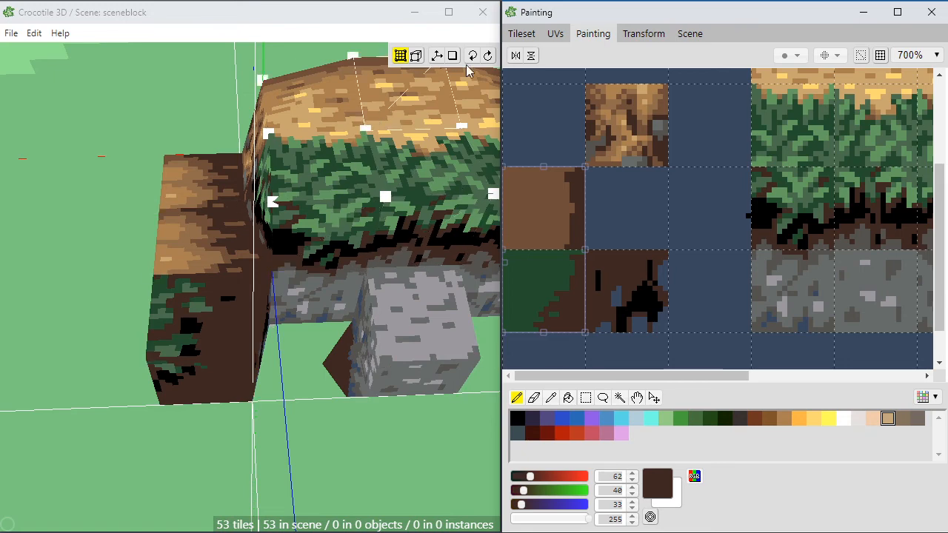
Step: Texture the side block's two front top faces, the nearer with the ragged dark green tile, the one behind with the dark-edged brown tile
click(522, 33)
click(527, 394)
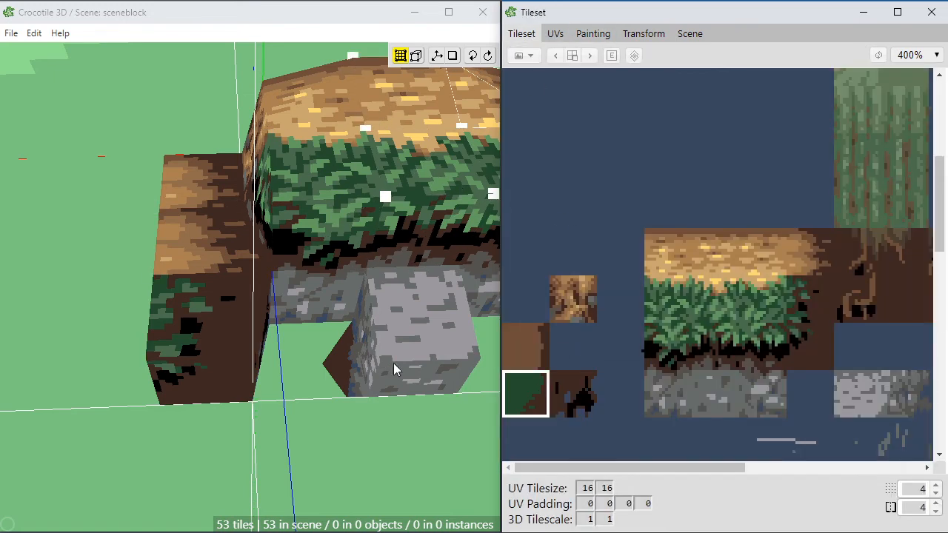
click(172, 293)
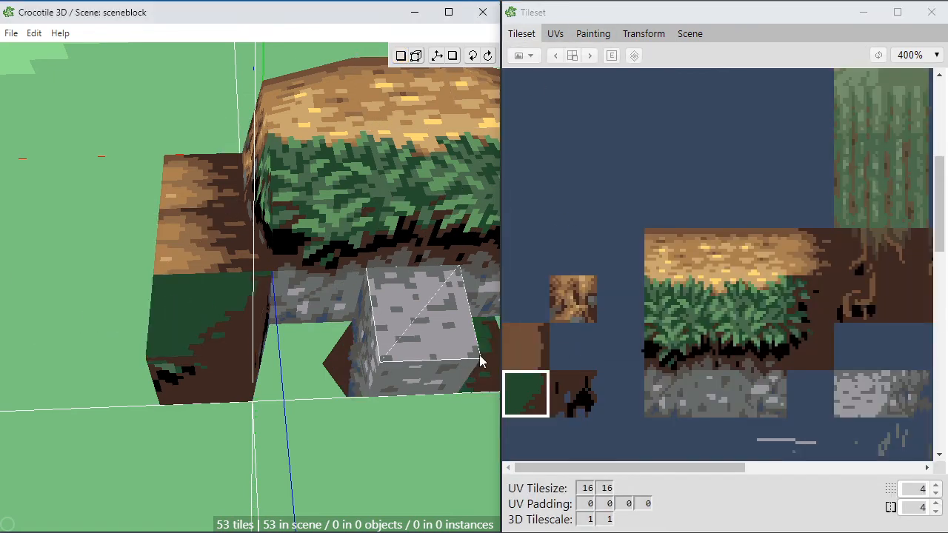
click(533, 358)
click(207, 243)
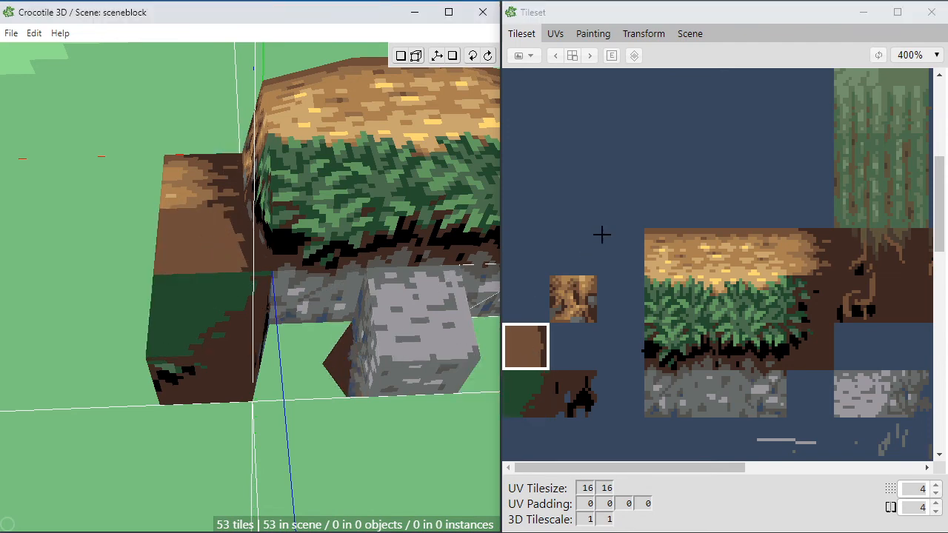
key(space)
drag(303, 447, 290, 380)
key(space)
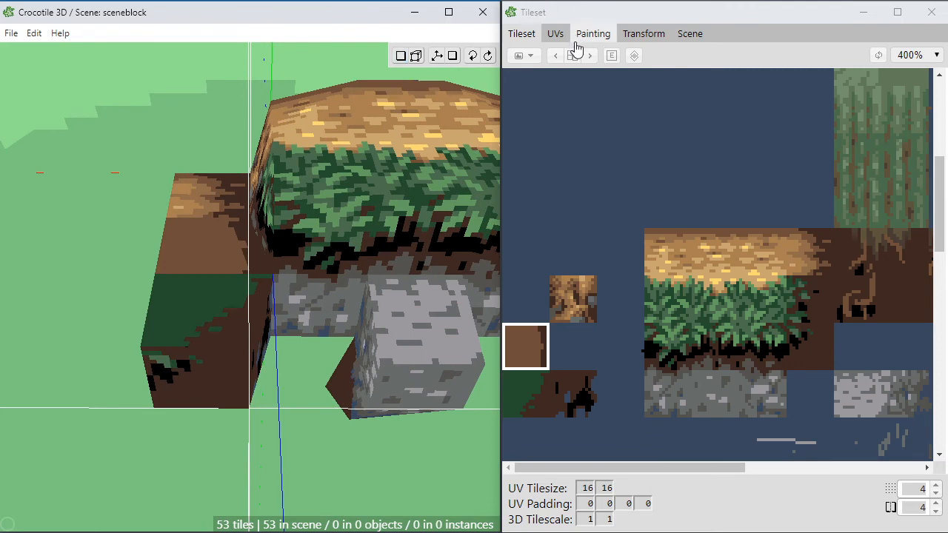
Step: Paint medium green (75, 109, 77) grass blades over the dark green part of the lower tile
drag(540, 239, 739, 430)
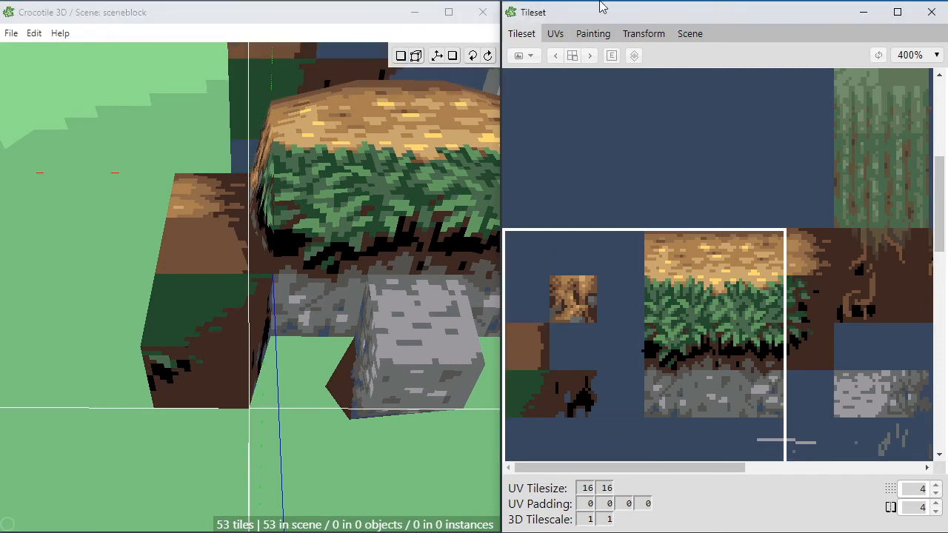
click(597, 33)
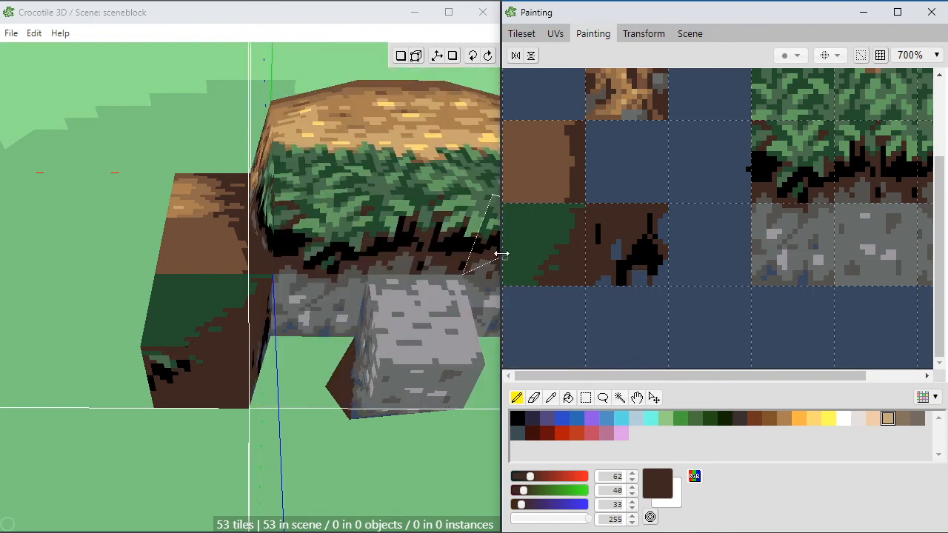
scroll(577, 273, up, 1)
key(space)
drag(550, 222, 729, 228)
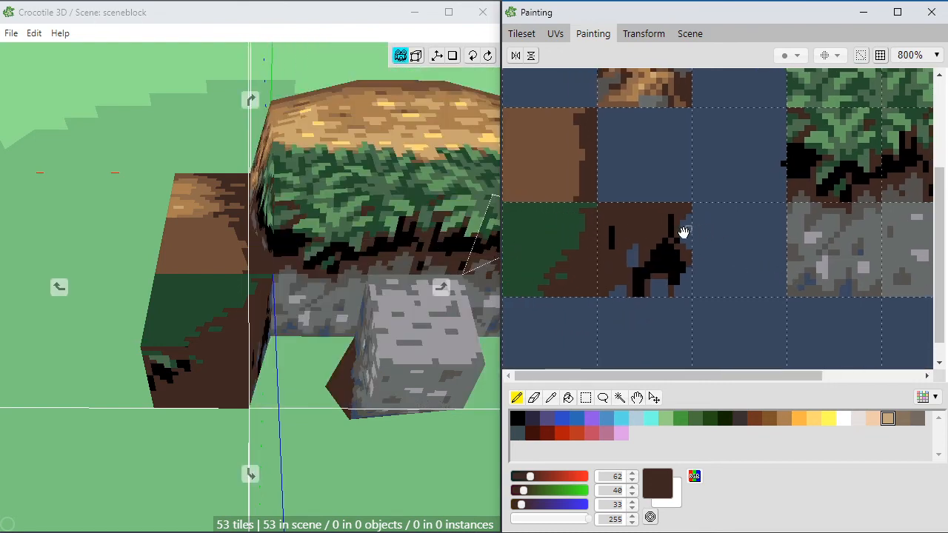
key(e)
key(b)
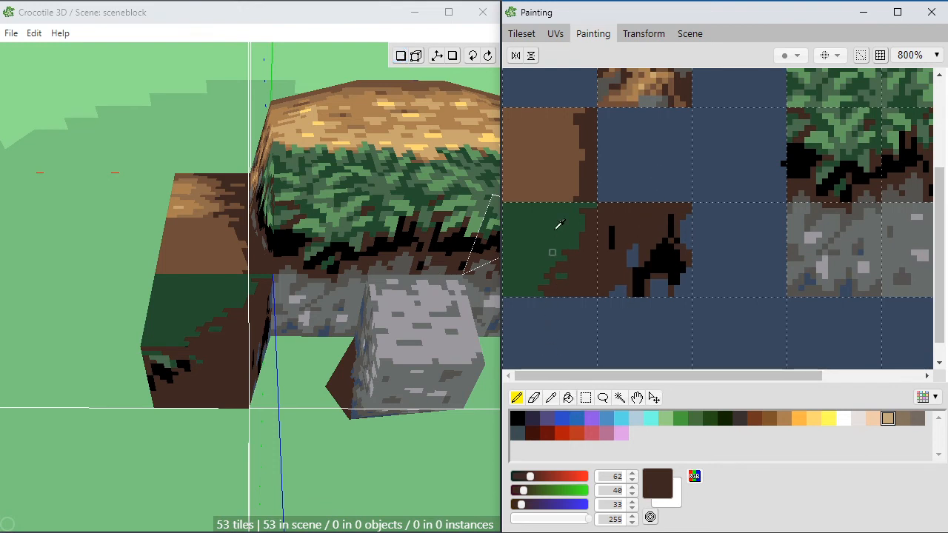
alt+click(830, 168)
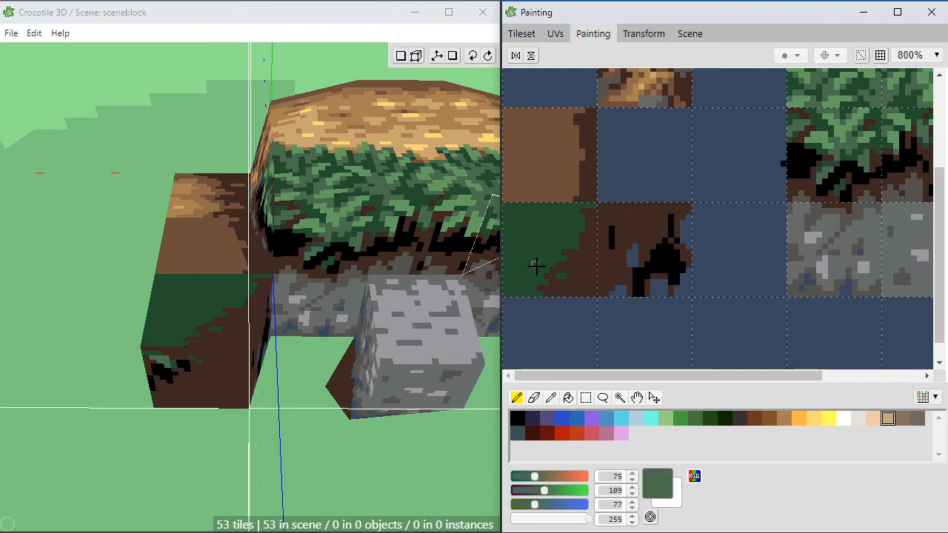
mouse_move(538, 266)
mouse_down()
mouse_move(519, 259)
mouse_move(536, 265)
mouse_move(524, 248)
mouse_move(531, 237)
mouse_move(509, 235)
mouse_move(517, 223)
mouse_up()
right_click(532, 220)
right_click(522, 215)
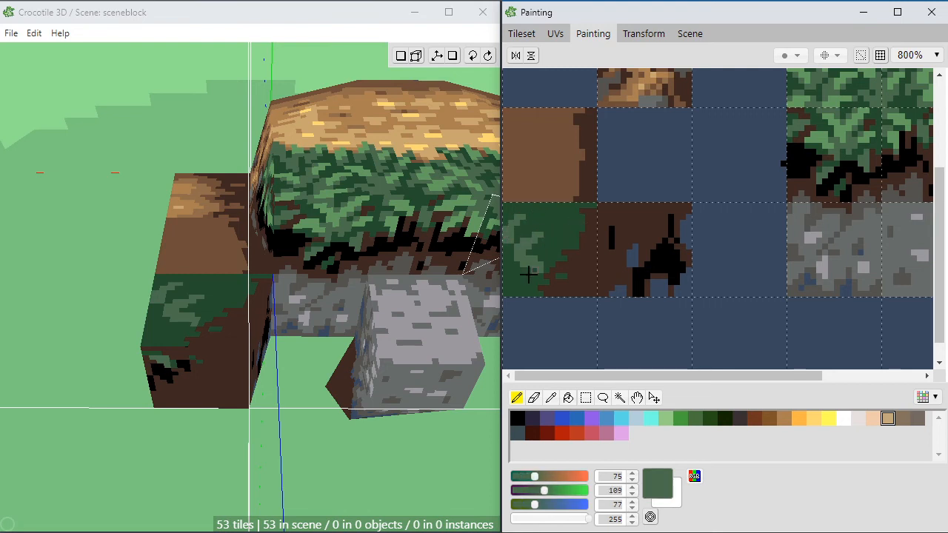
mouse_move(528, 273)
mouse_down()
mouse_move(532, 287)
mouse_move(506, 275)
mouse_up()
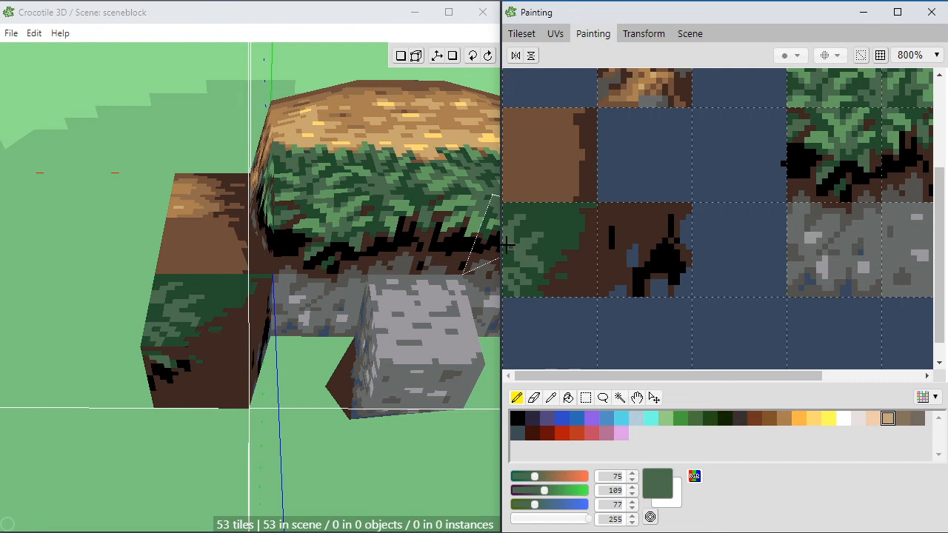
click(510, 256)
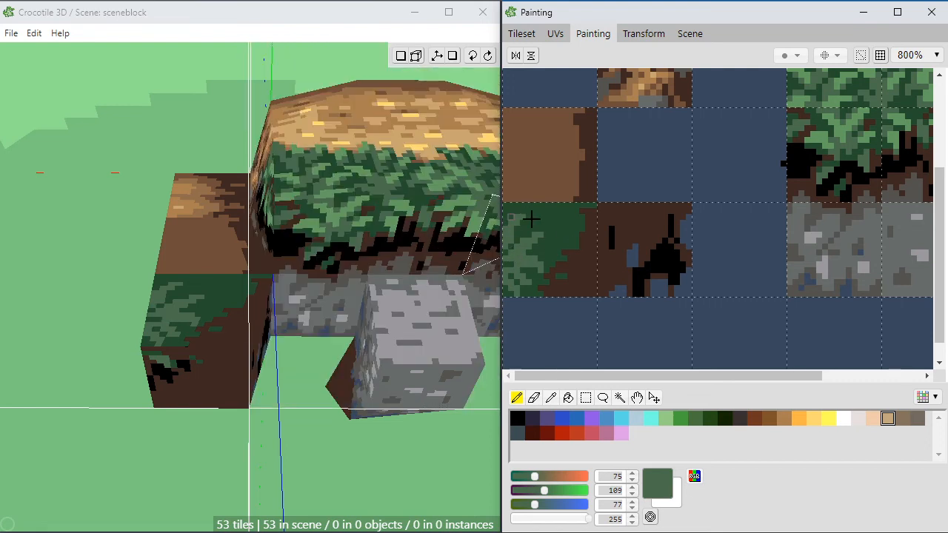
Step: Add light green (99, 158, 96) highlights to the lower tile's grass blades and touch them up with dark and medium green
alt+click(822, 138)
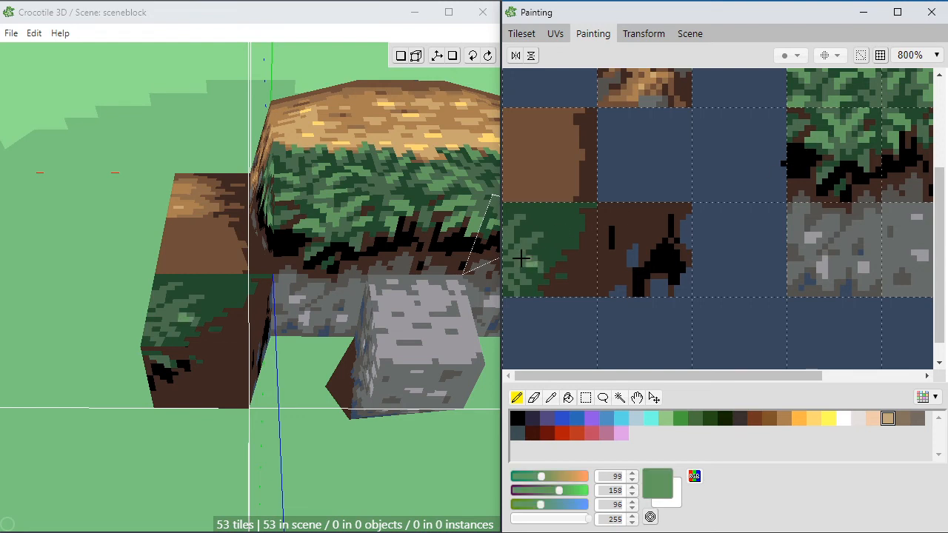
click(526, 265)
drag(535, 268, 544, 269)
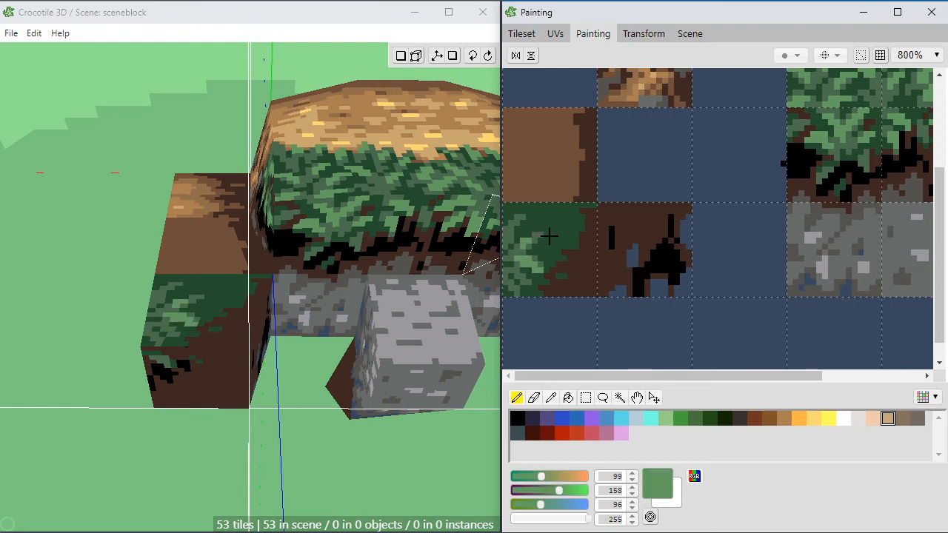
drag(534, 235, 564, 236)
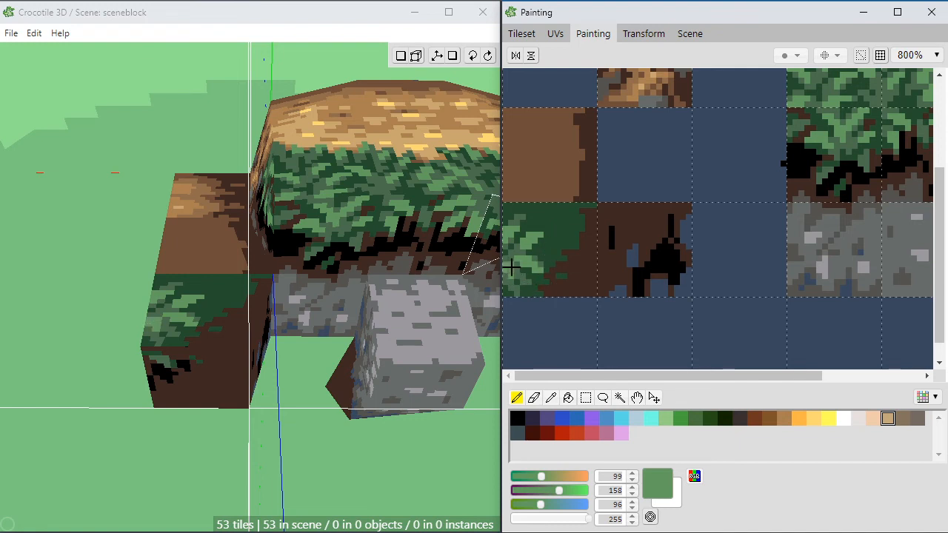
click(515, 272)
right_click(530, 283)
click(511, 277)
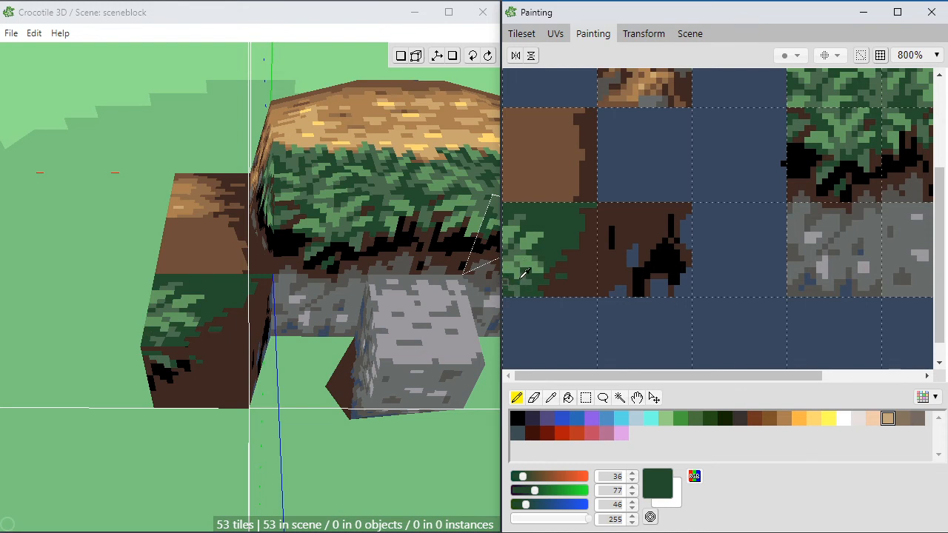
right_click(533, 284)
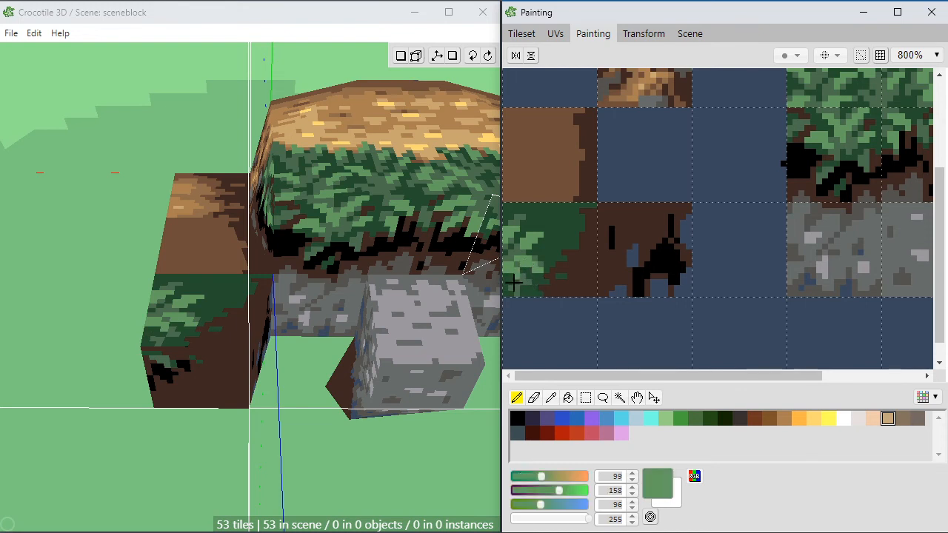
drag(510, 286, 506, 288)
click(511, 292)
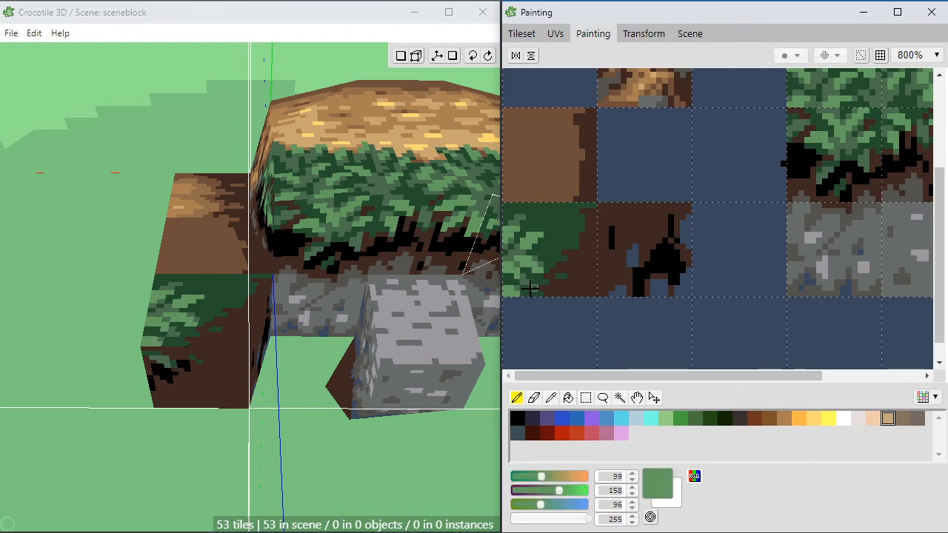
right_click(525, 289)
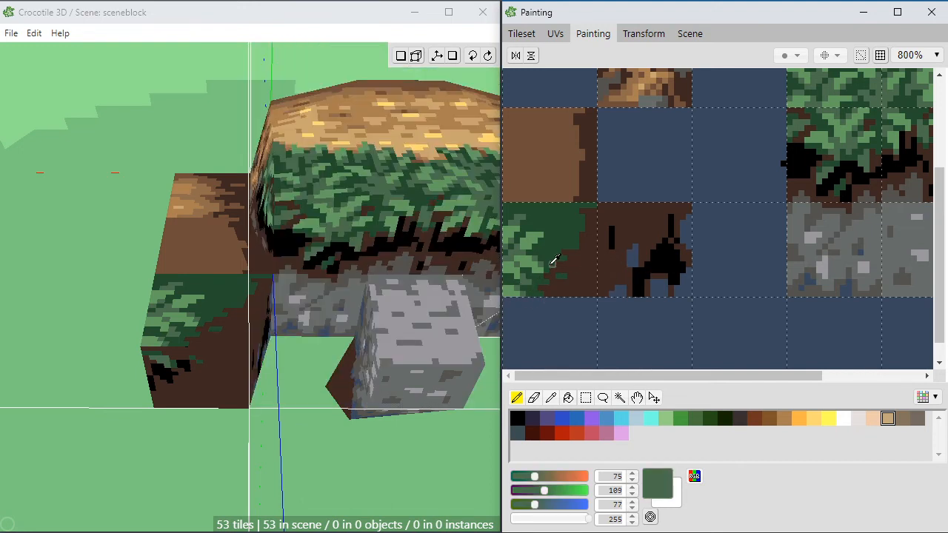
Step: Try a black speck in the lower tile's dark soil, and paint it over with dark brown (62, 40, 33)
right_click(583, 263)
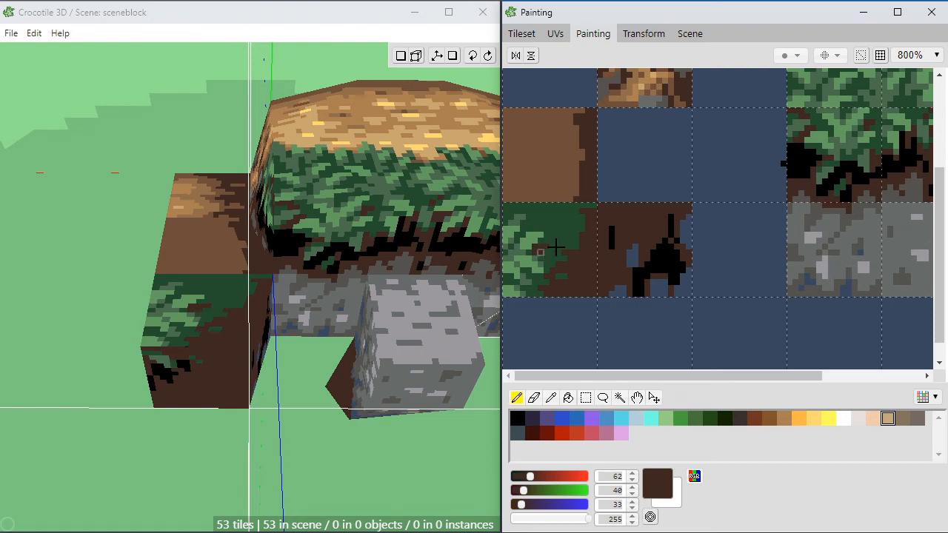
right_click(665, 256)
click(580, 271)
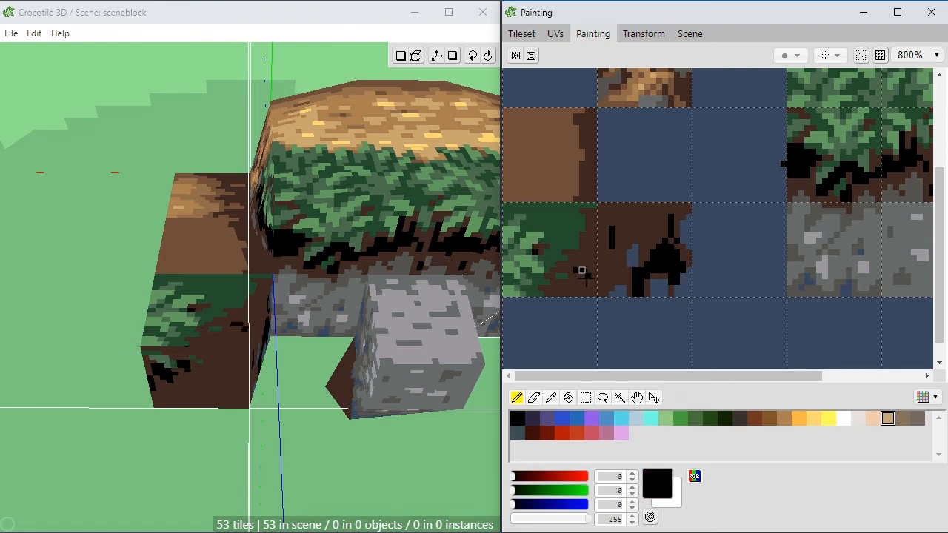
right_click(583, 270)
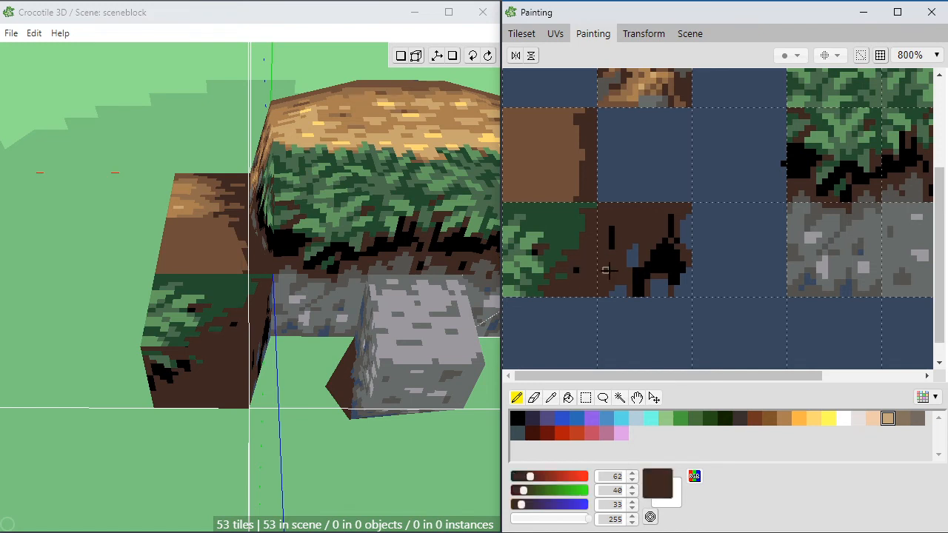
click(577, 271)
Step: Cut back the grass in the lower tile's upper corner with dark brown (62, 40, 33), carrying the dark edge into the brown tile's base
right_click(565, 273)
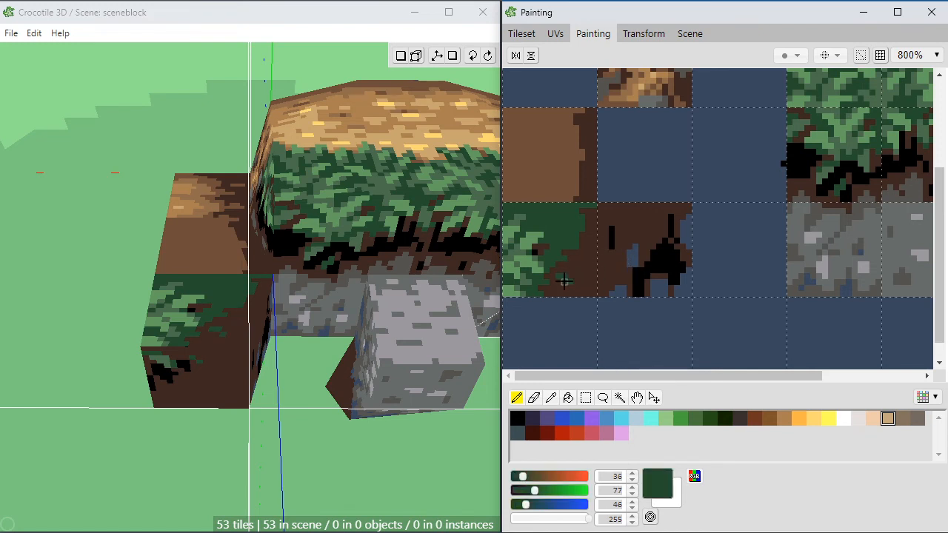
right_click(553, 173)
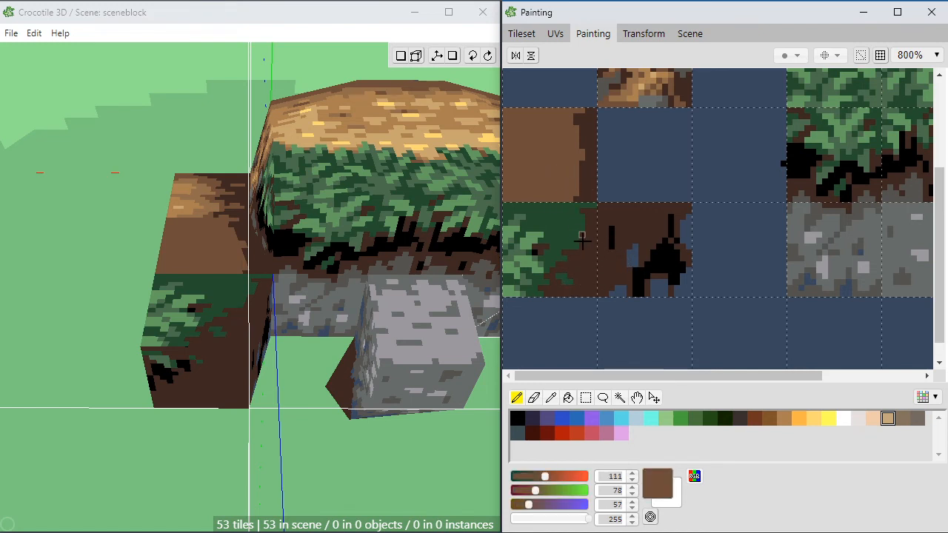
mouse_move(578, 211)
mouse_down()
mouse_move(573, 225)
mouse_move(577, 217)
mouse_move(563, 213)
mouse_move(584, 197)
mouse_move(578, 189)
mouse_move(578, 226)
mouse_move(554, 218)
mouse_move(569, 216)
mouse_up()
right_click(586, 182)
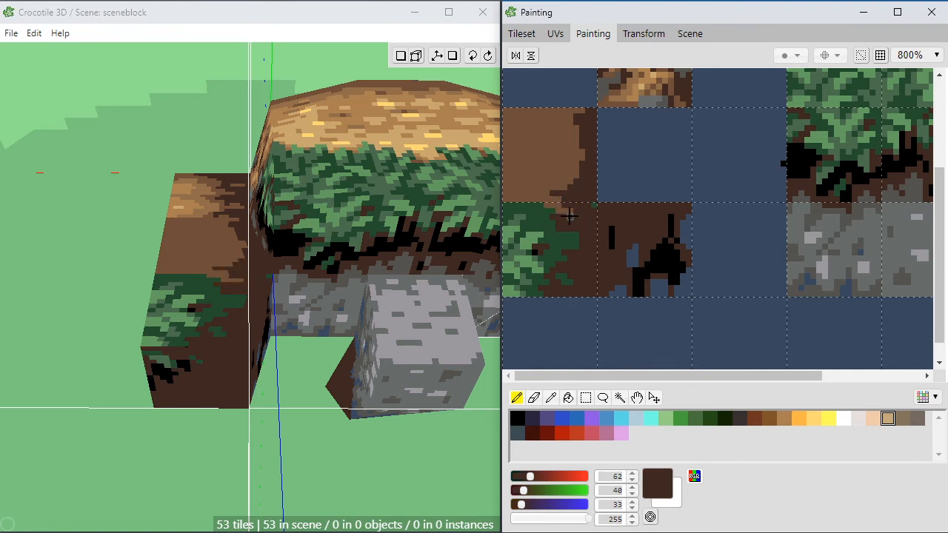
right_click(590, 201)
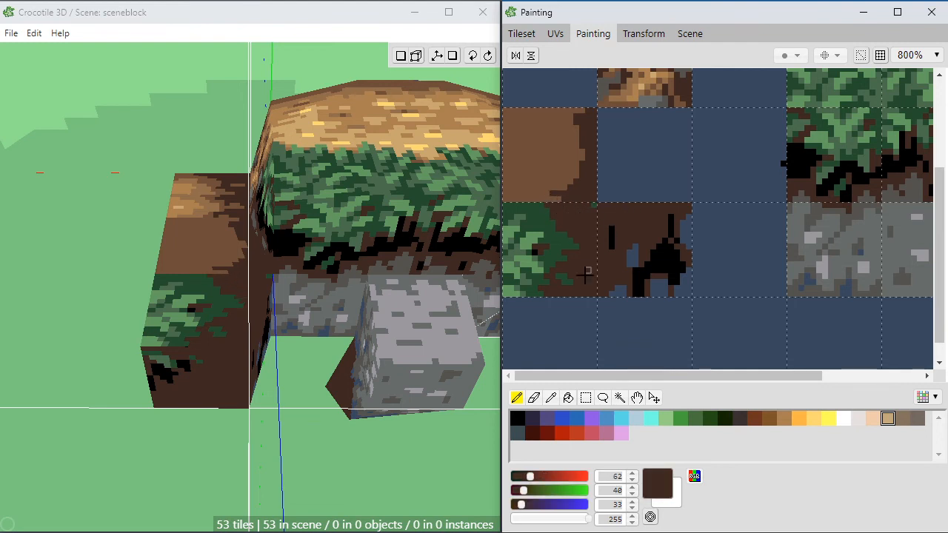
Step: Paint dark green (36, 77, 46) blades rising over the brown tile's base, and trim them with brown (111, 78, 57) and dark brown
alt+click(546, 216)
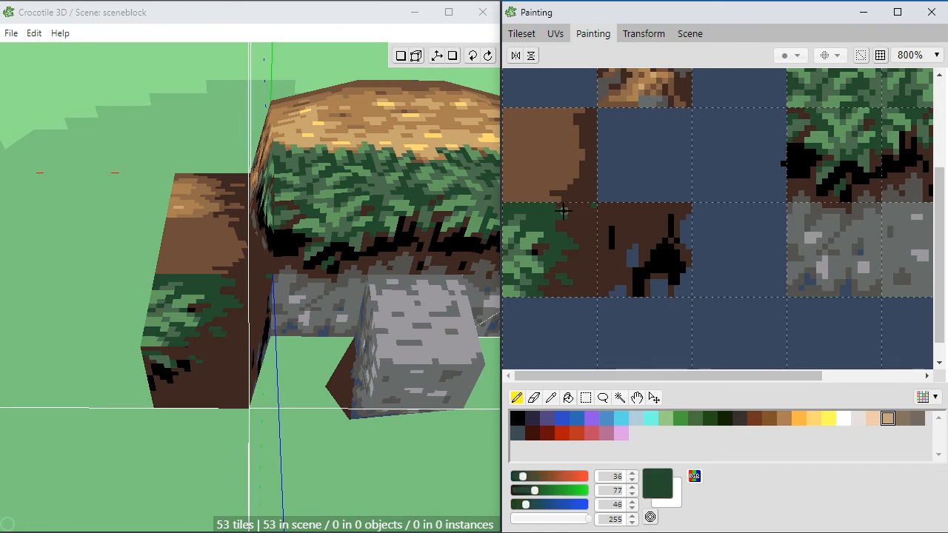
mouse_move(571, 188)
mouse_down()
mouse_move(565, 180)
mouse_move(516, 186)
mouse_move(557, 199)
mouse_move(538, 194)
mouse_up()
alt+click(537, 187)
alt+click(528, 193)
alt+click(546, 182)
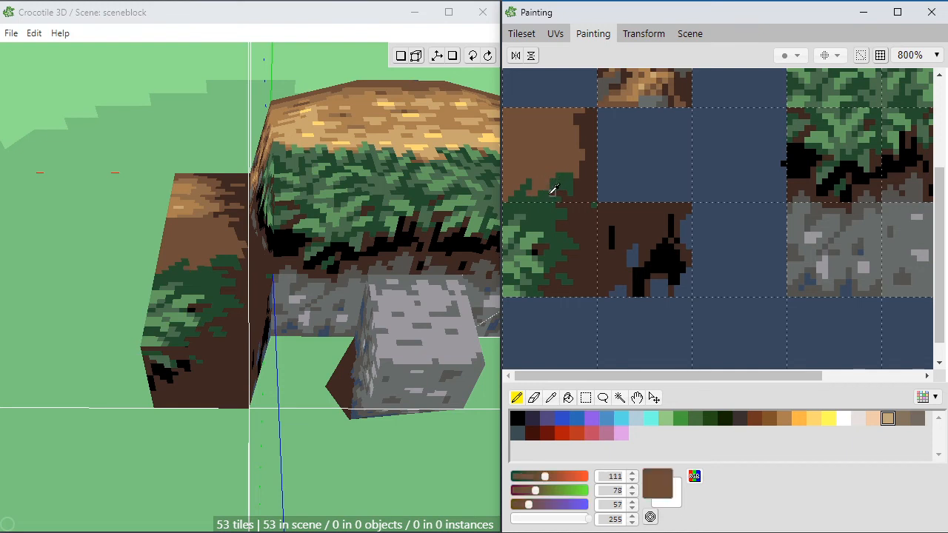
alt+click(549, 188)
alt+click(559, 192)
click(549, 197)
alt+click(561, 197)
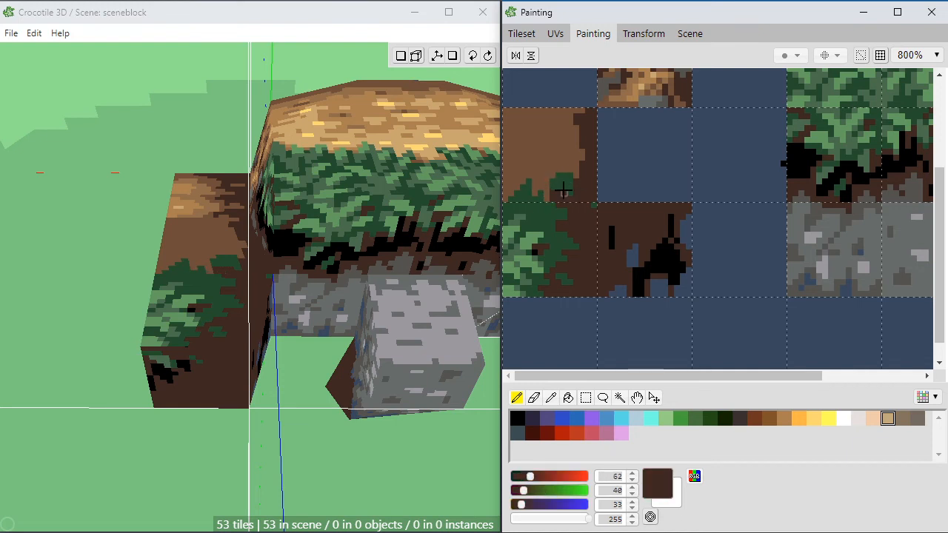
Step: Extend the dark green (36, 77, 46) clump near the brown tile's dark edge and add a separate leaf tuft above the grass
alt+click(565, 182)
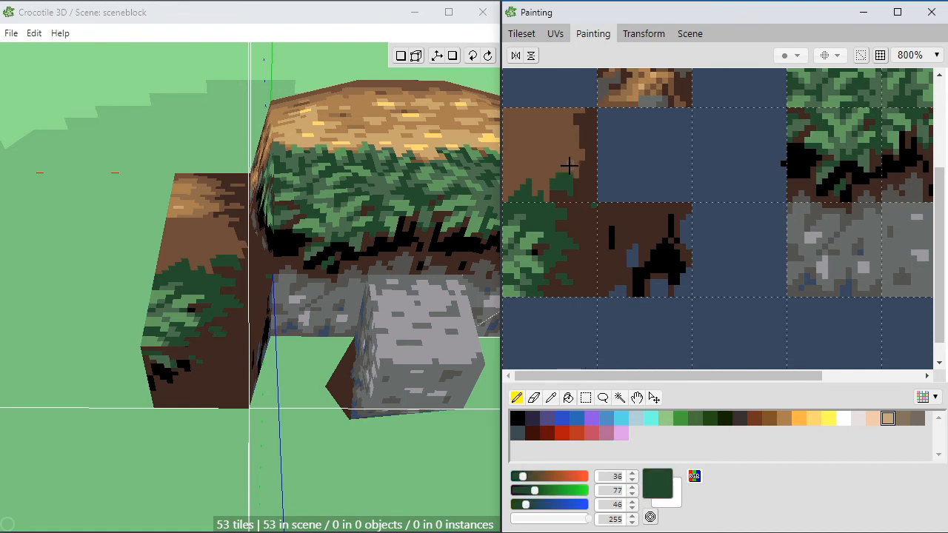
alt+click(583, 186)
alt+click(564, 177)
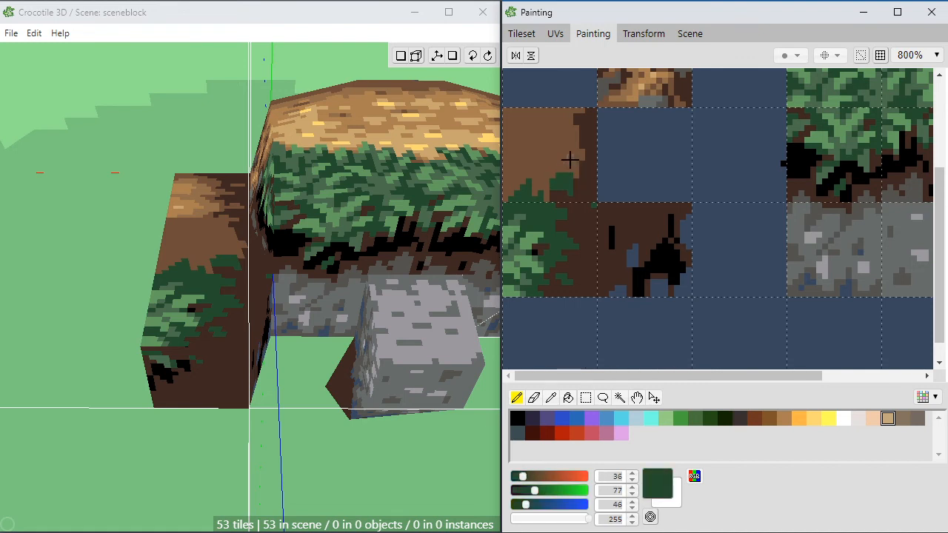
click(534, 168)
click(540, 158)
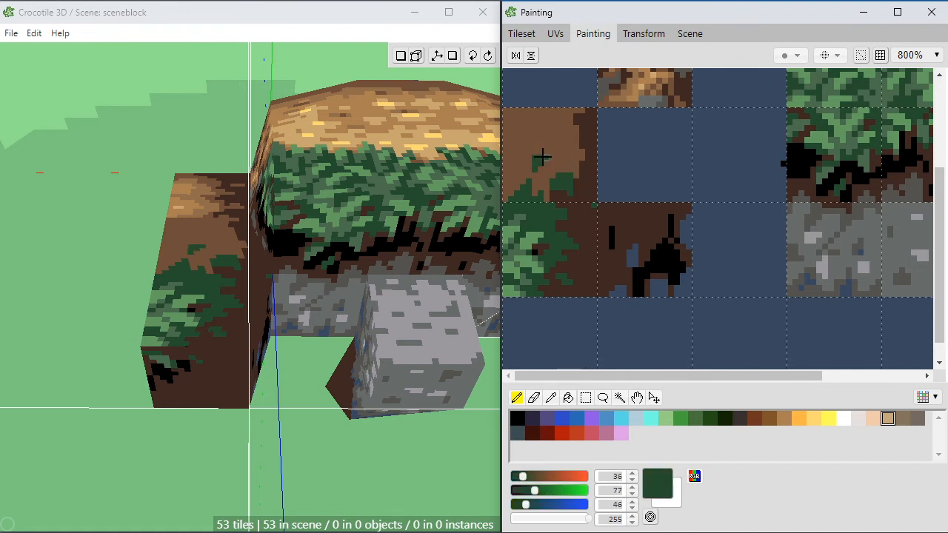
Step: Break up the dark green clump at the brown tile's base with dark brown (62, 40, 33) soil pixels
alt+click(581, 195)
click(545, 195)
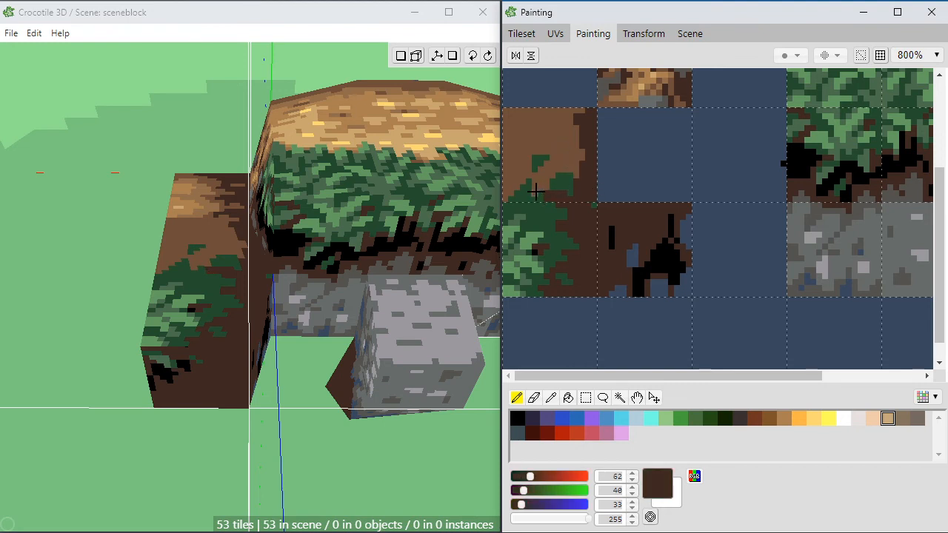
click(539, 180)
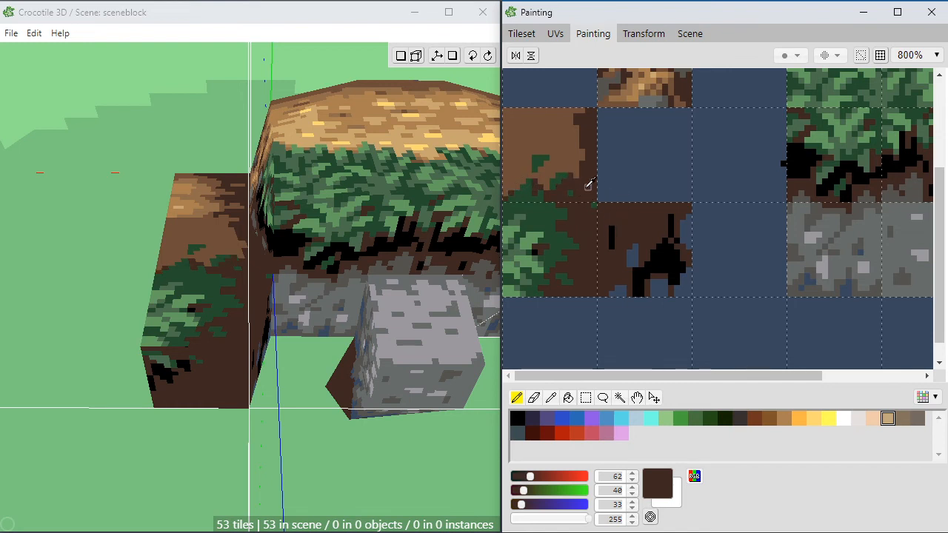
Step: Paint dark brown (62, 40, 33) specks and jagged streaks from the brown tile's dark edge into its mid-brown area
right_click(582, 181)
mouse_move(570, 168)
mouse_down()
mouse_move(582, 156)
mouse_move(564, 146)
mouse_up()
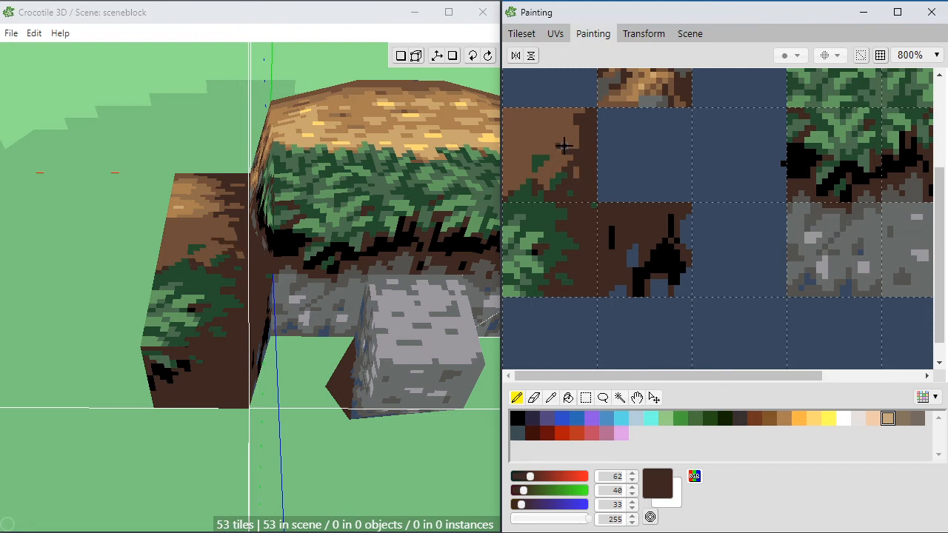
key(space)
middle_drag(563, 154, 565, 164)
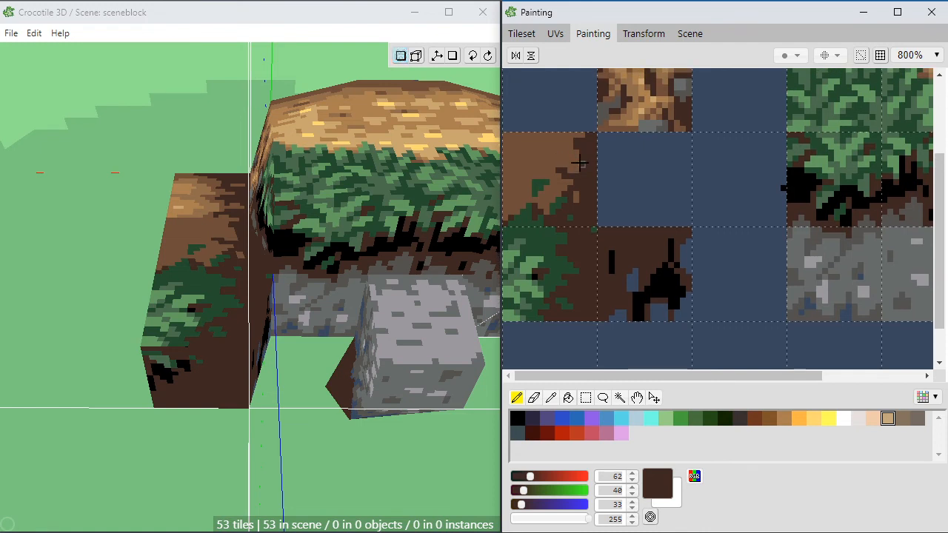
mouse_move(573, 148)
mouse_down()
mouse_move(554, 153)
mouse_move(578, 157)
mouse_up()
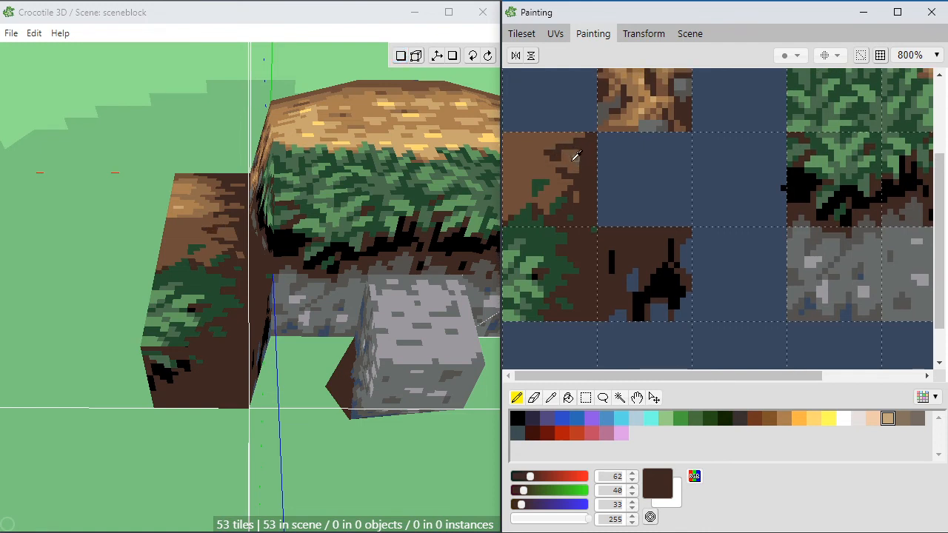
Step: Paint lighter brown (144, 108, 74) patches across the brown tile and around its leaf tuft, touching up with brown (111, 78, 57)
right_click(672, 110)
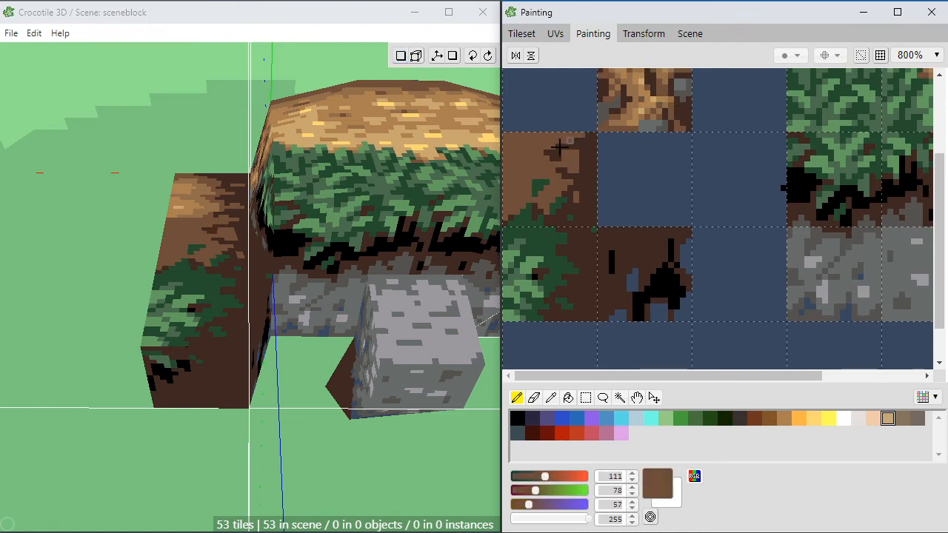
right_click(667, 101)
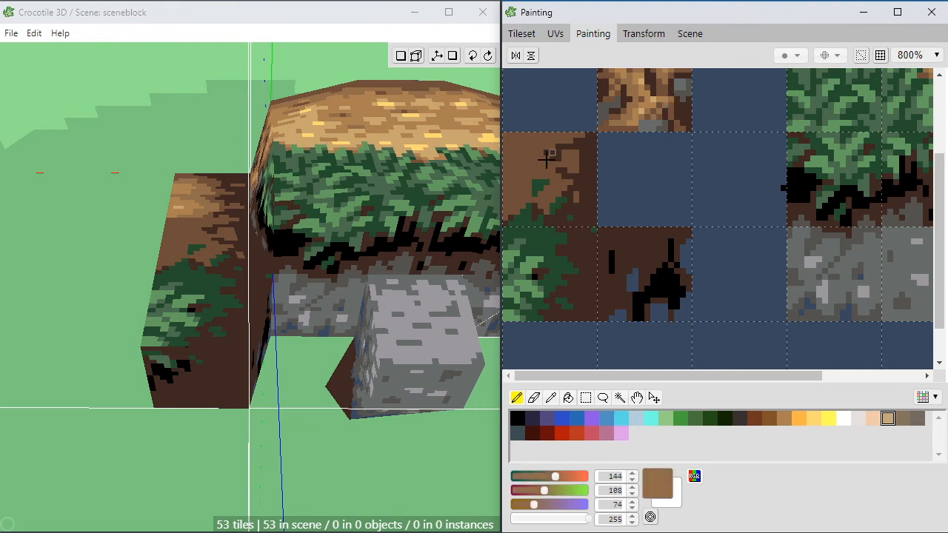
mouse_move(508, 171)
mouse_down()
mouse_move(510, 153)
mouse_move(546, 135)
mouse_move(547, 144)
mouse_move(509, 154)
mouse_up()
mouse_move(508, 199)
mouse_down()
mouse_move(507, 187)
mouse_move(546, 196)
mouse_up()
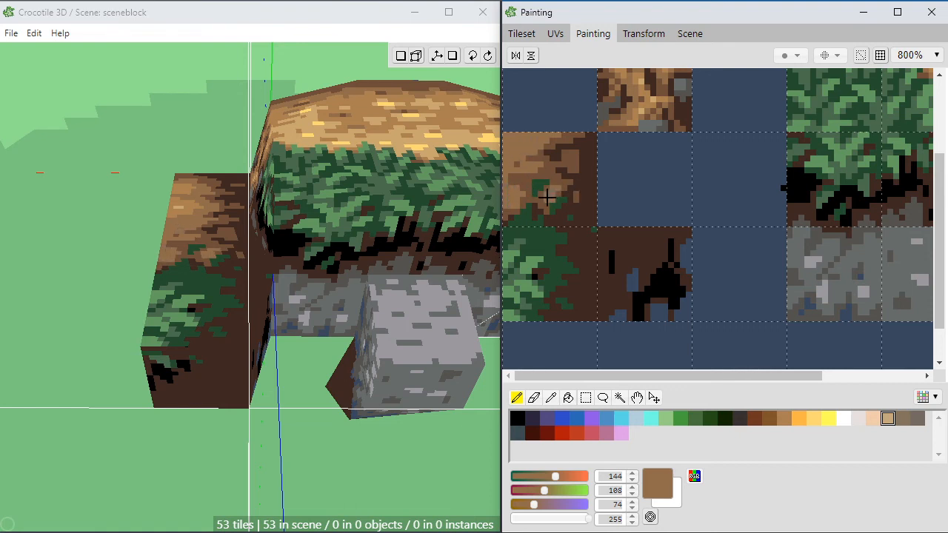
click(565, 162)
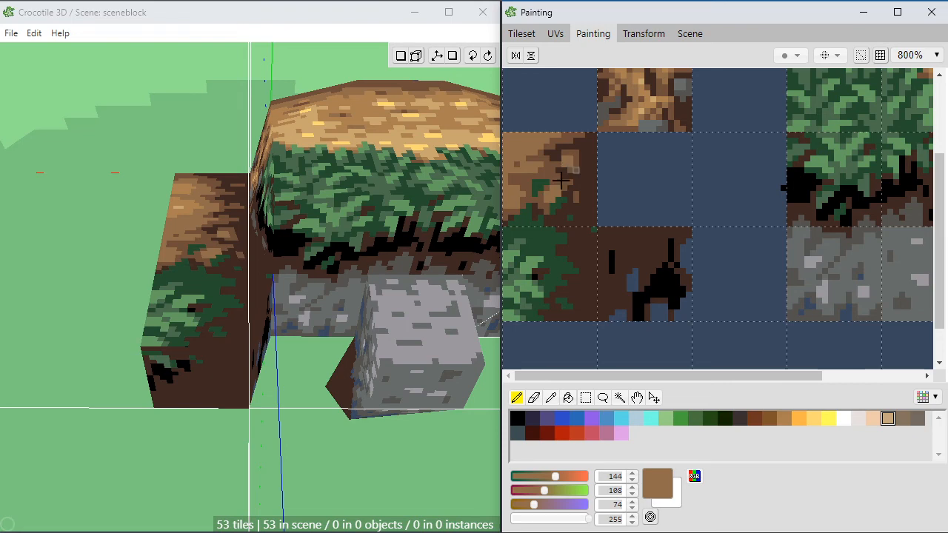
alt+click(575, 151)
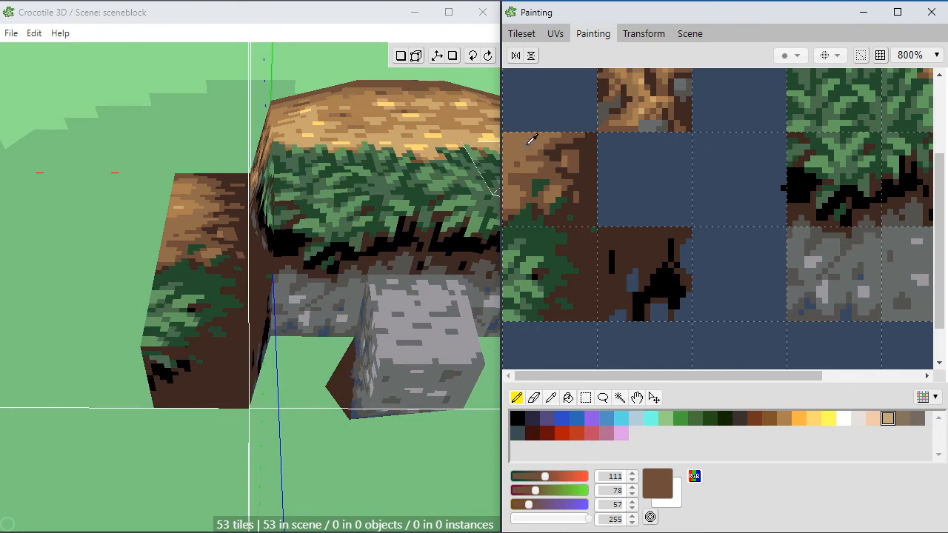
Step: Add tan (171, 128, 82) highlights to the lighter patches of the brown tile, sampling the colour from the rocky soil tile
alt+click(652, 103)
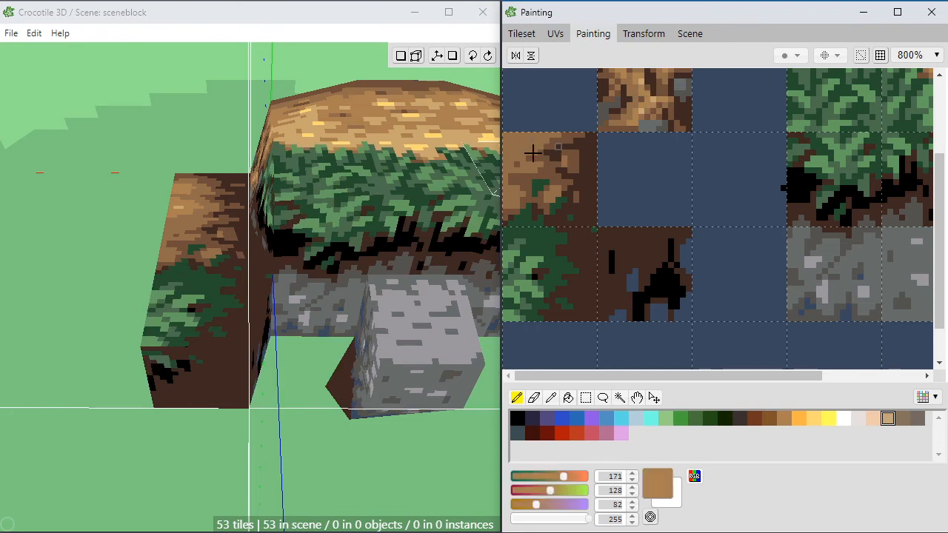
click(511, 198)
click(530, 167)
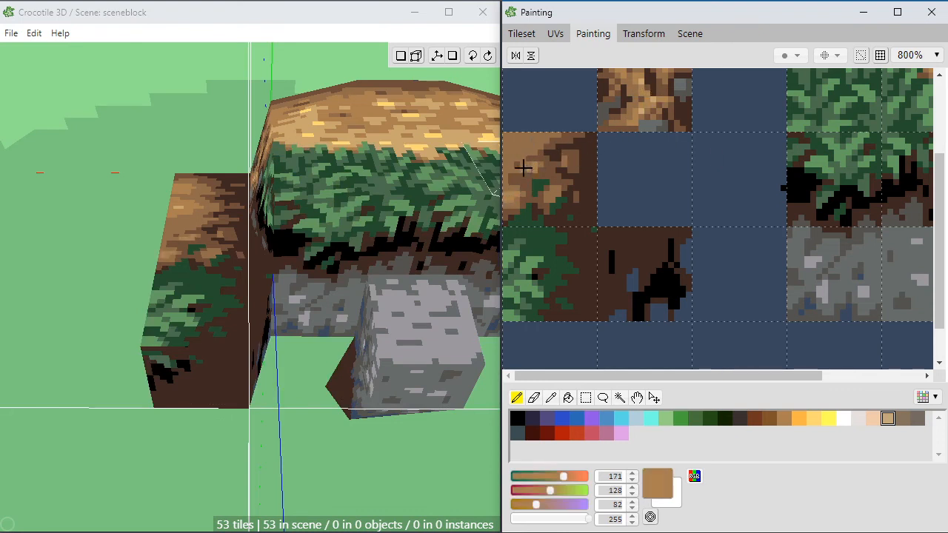
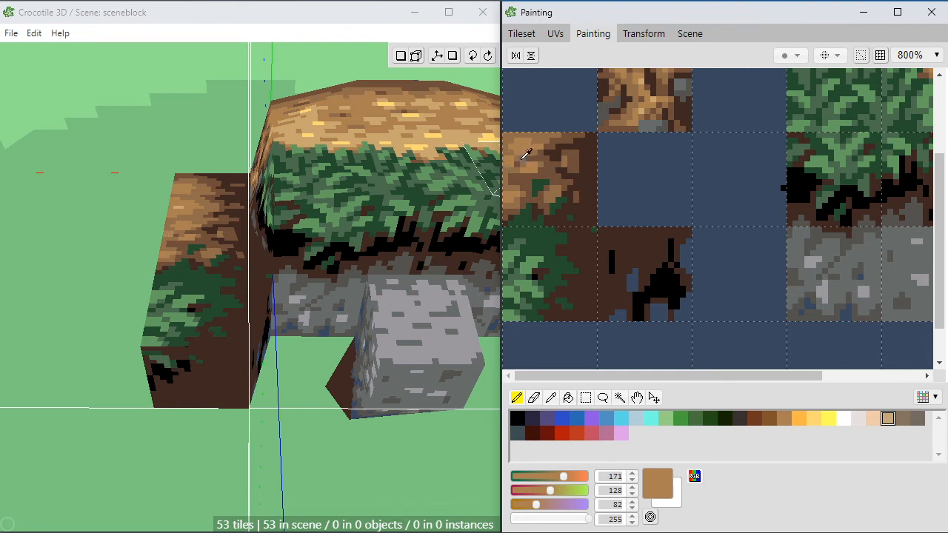
Step: Touch up the brown tile with light tan (200, 166, 111) highlights and lighter brown (144, 108, 74) pixels
alt+click(523, 157)
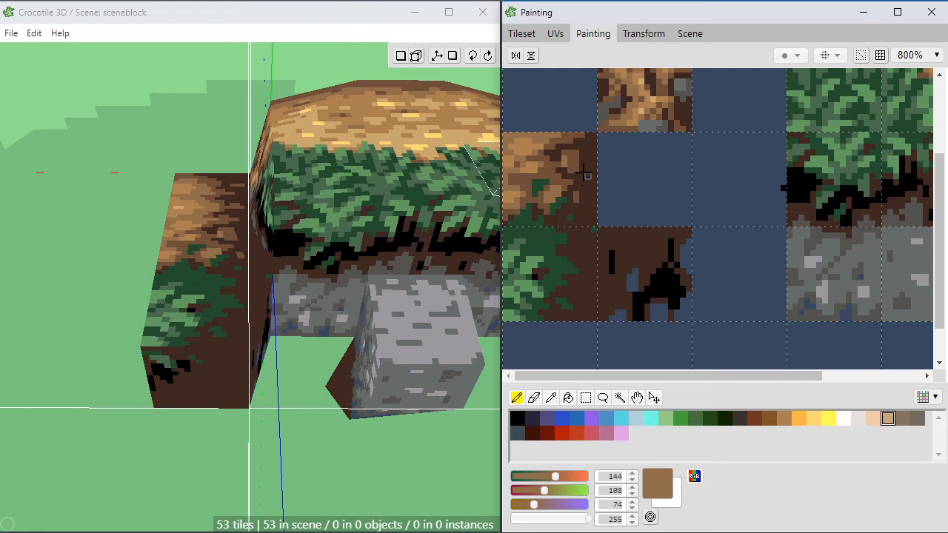
alt+click(654, 98)
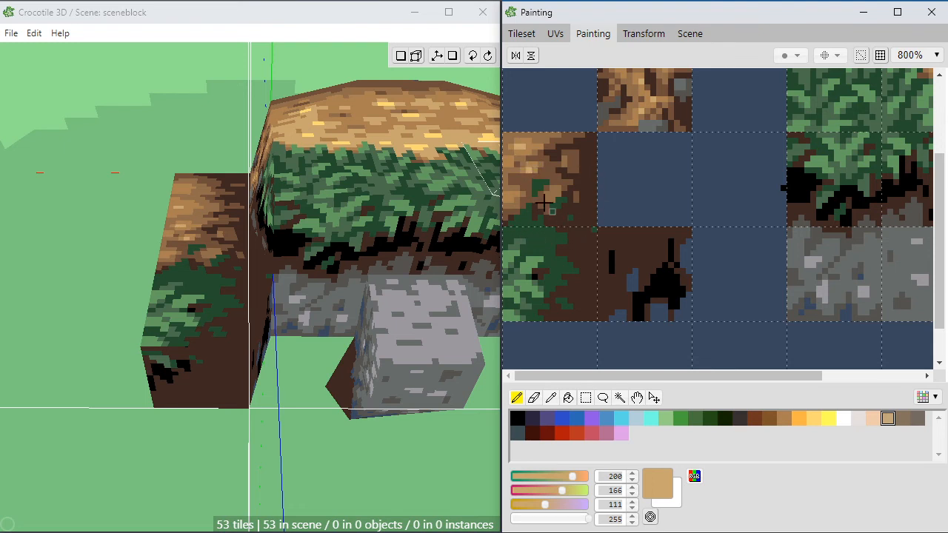
alt+click(561, 189)
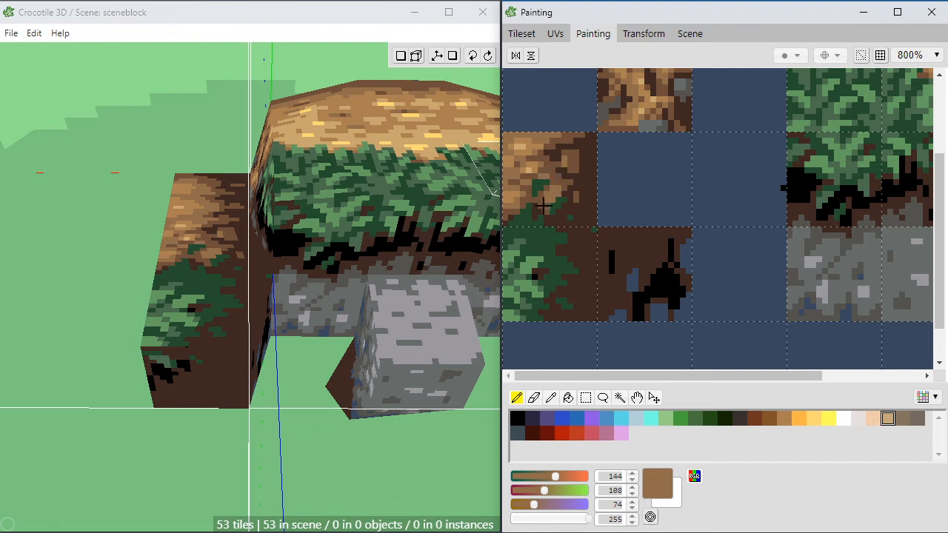
Step: Paint mid-green (75, 109, 77) leaf pixels across the border between the brown tile and the grass tile below it
alt+click(523, 241)
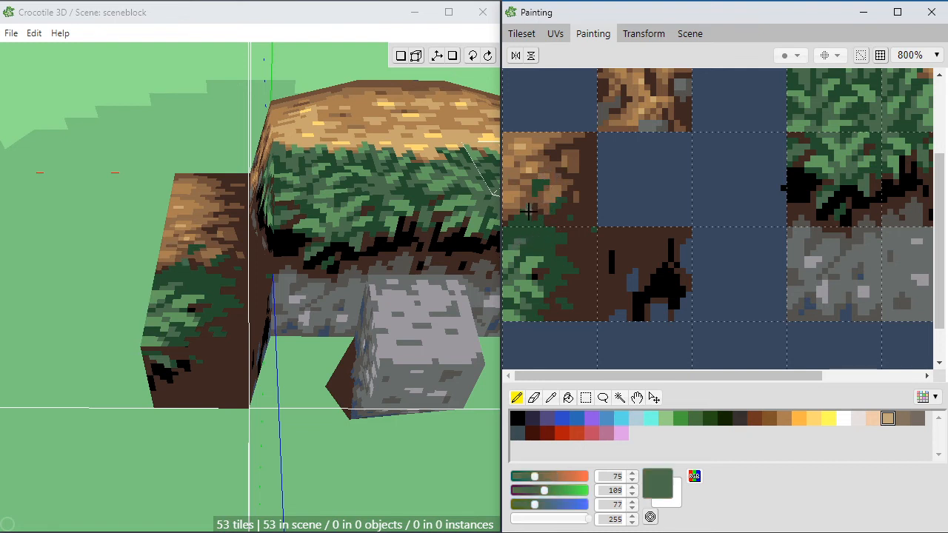
click(524, 217)
drag(536, 225, 542, 225)
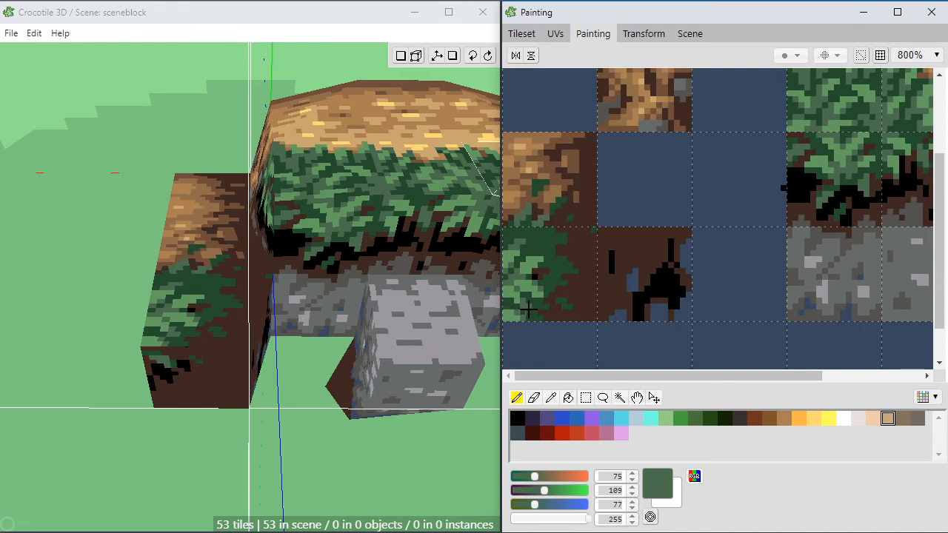
alt+click(544, 237)
alt+click(530, 205)
click(538, 185)
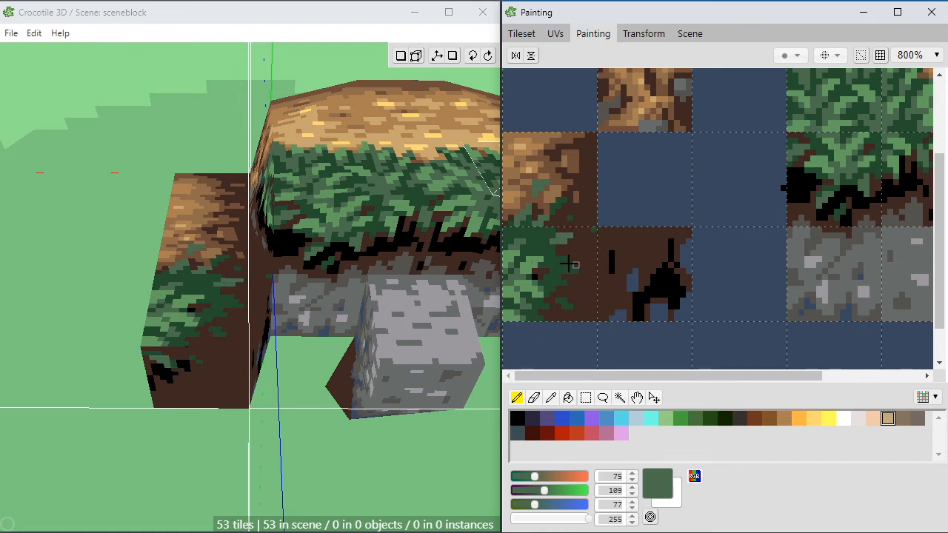
Step: Add black (0, 0, 0) shadow specks among the dark green leaf tips at the grass tile's soil edge
alt+click(534, 277)
click(564, 248)
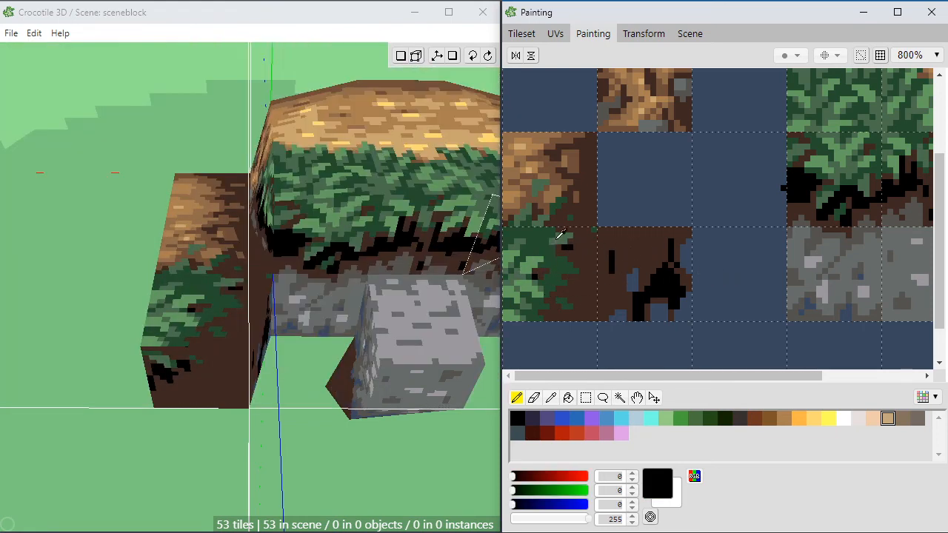
alt+click(560, 234)
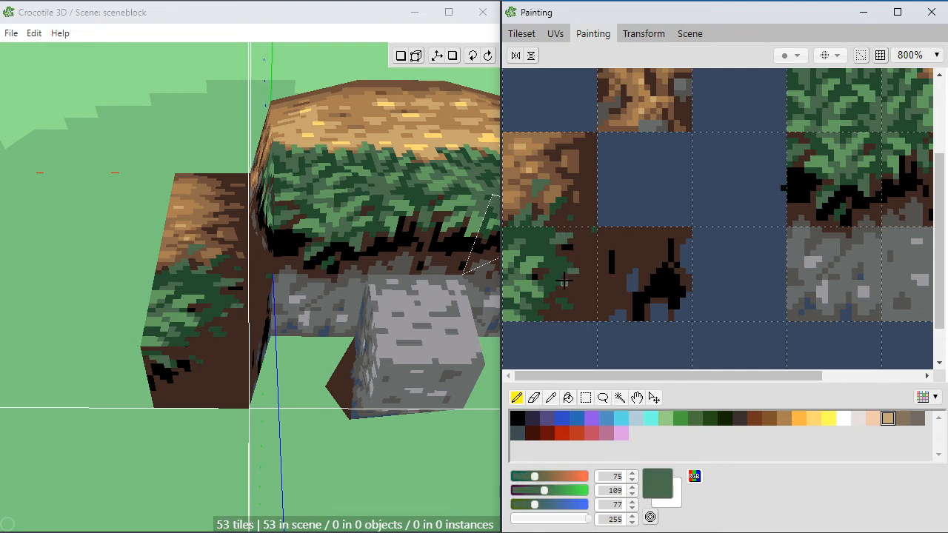
alt+click(664, 276)
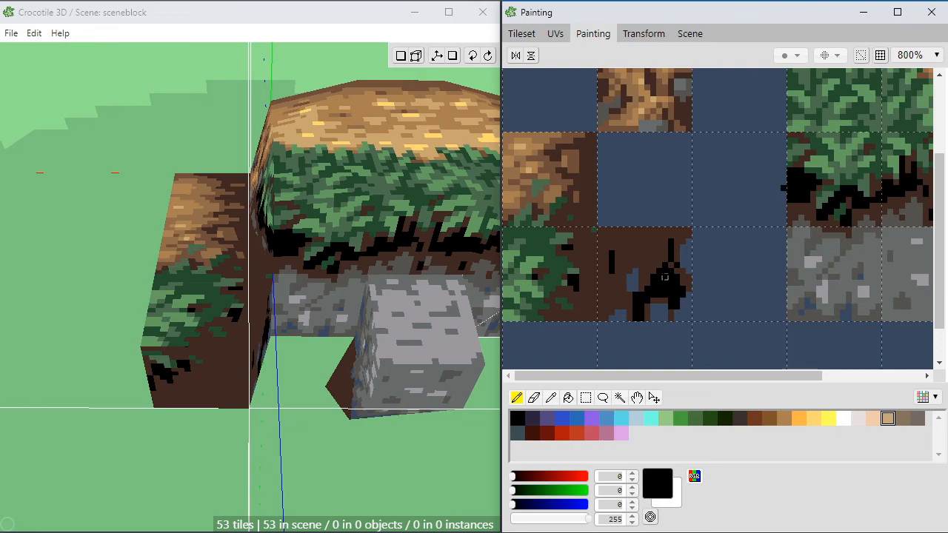
Step: Examine the textured ledge, its side block and the rock block from several angles
scroll(177, 296, down, 4)
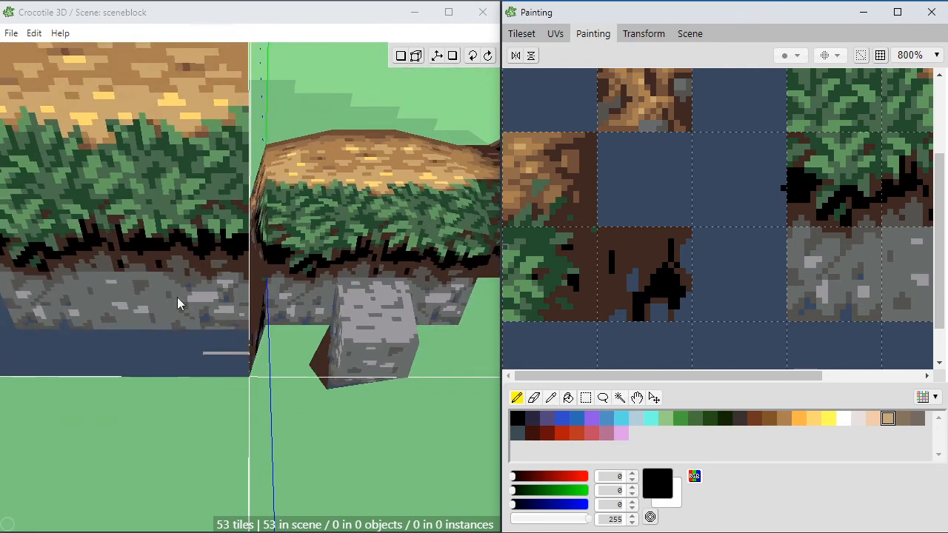
key(space)
drag(319, 498, 381, 508)
scroll(383, 474, up, 3)
mouse_move(384, 446)
mouse_down()
mouse_move(451, 412)
mouse_move(462, 428)
mouse_move(384, 446)
mouse_up()
key(space)
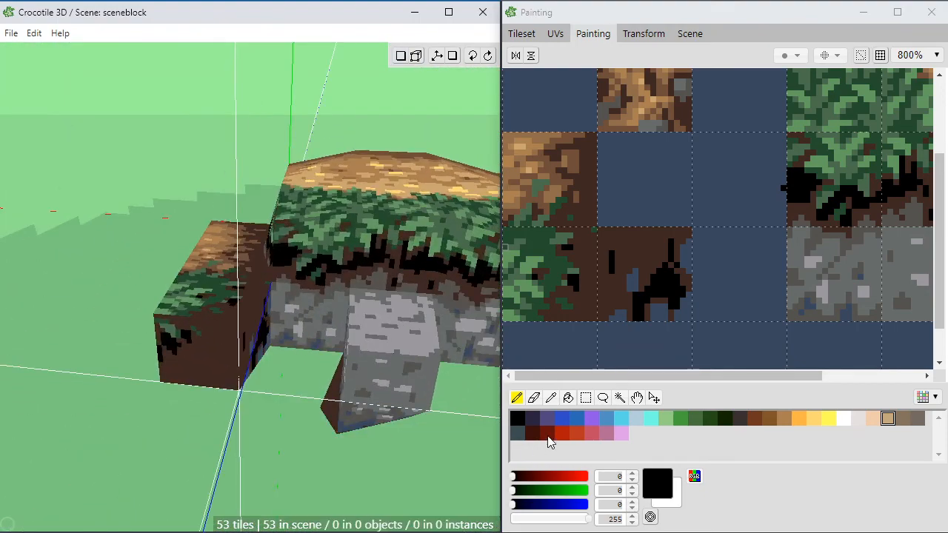
key(space)
drag(398, 521, 326, 474)
key(space)
scroll(360, 508, down, 2)
key(space)
drag(326, 437, 367, 411)
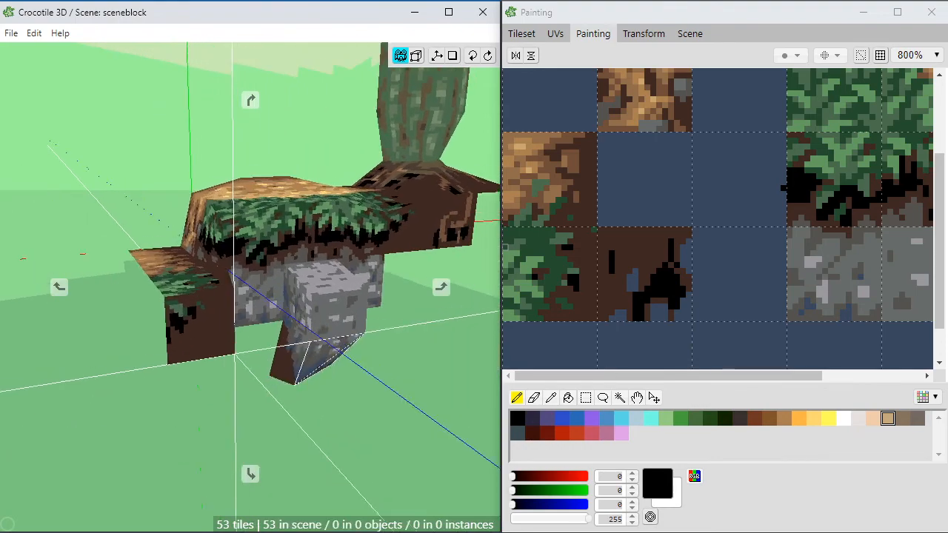
right_drag(367, 412, 305, 511)
drag(305, 511, 296, 392)
Step: Paint a jagged black (0, 0, 0) shape in the empty tile directly below the black-streaked soil tile
scroll(854, 303, down, 1)
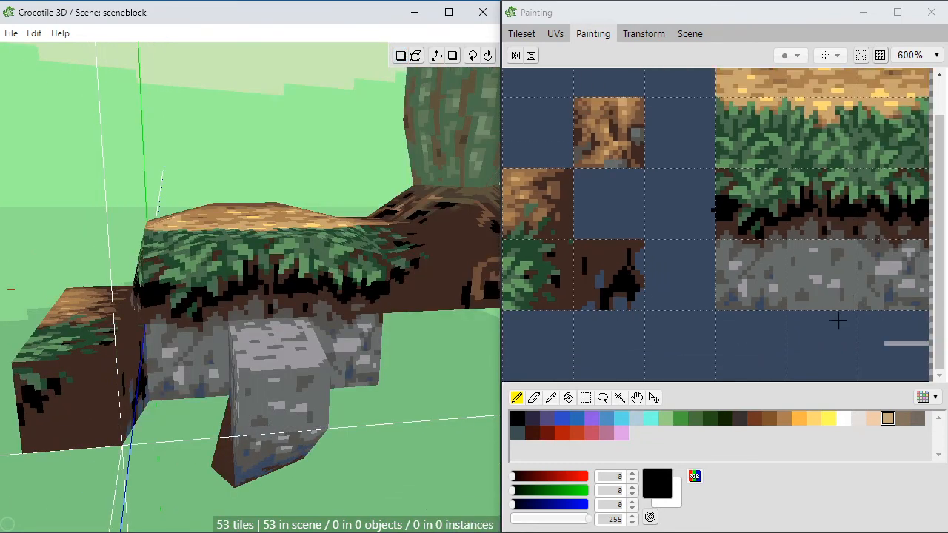
drag(791, 319, 810, 278)
key(ctrl+z)
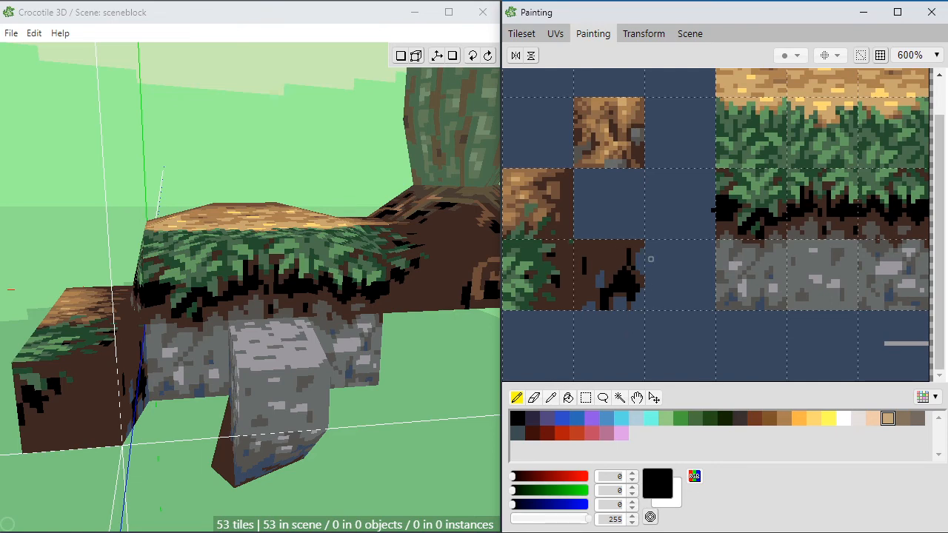
click(654, 320)
mouse_move(628, 352)
mouse_down()
mouse_move(589, 368)
mouse_move(573, 365)
mouse_move(576, 344)
mouse_move(571, 351)
mouse_move(616, 353)
mouse_up()
alt+click(595, 356)
Step: Fill the jagged tile's interior with dark purple (43, 36, 61) and thicken the black along its far side
click(530, 423)
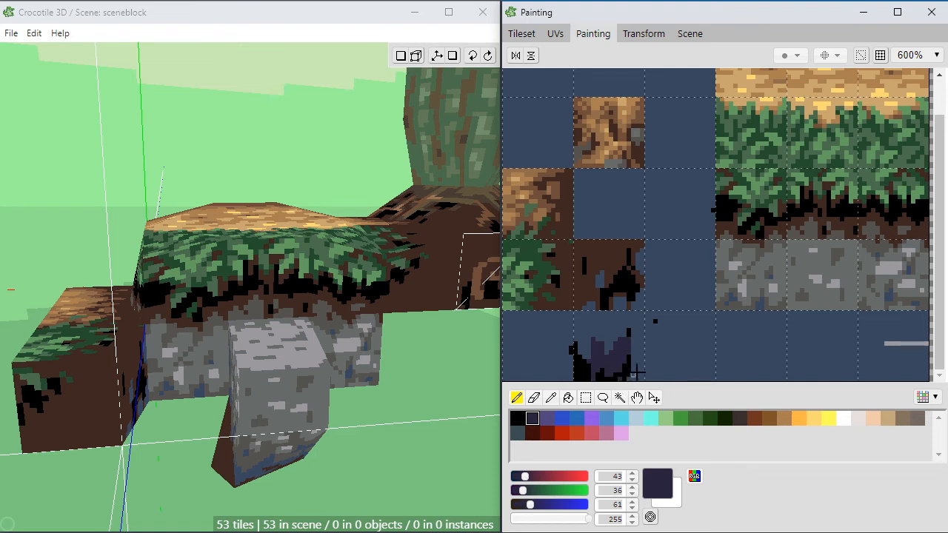
mouse_move(636, 370)
mouse_down()
mouse_move(638, 318)
mouse_move(642, 385)
mouse_up()
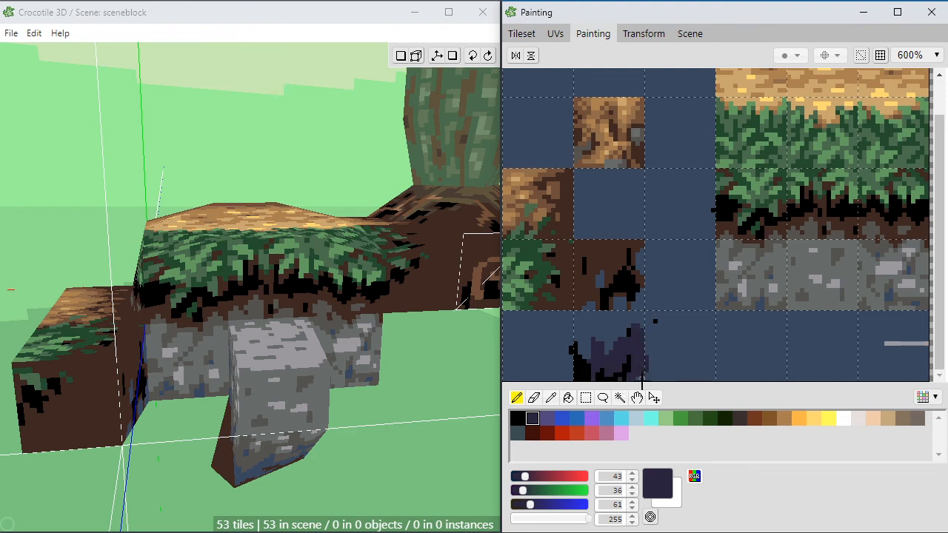
alt+click(631, 336)
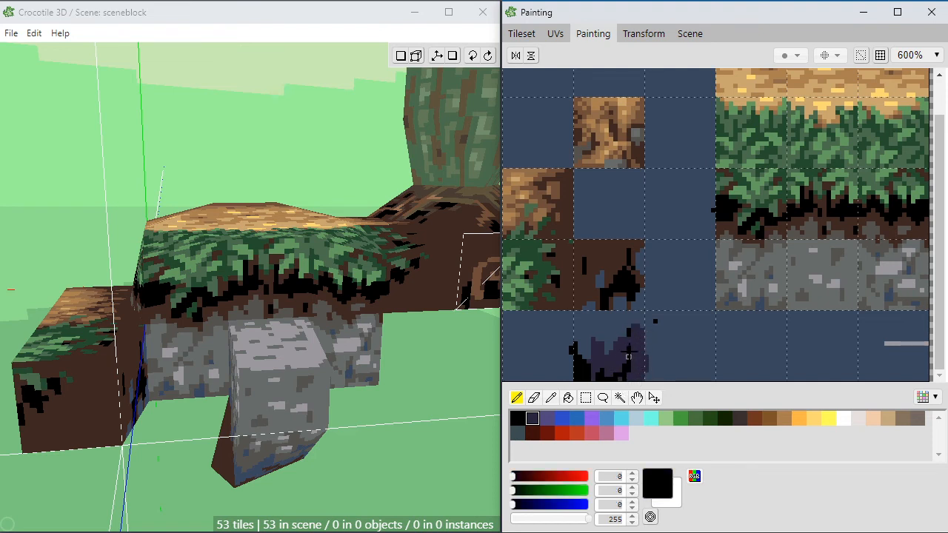
drag(639, 363, 647, 386)
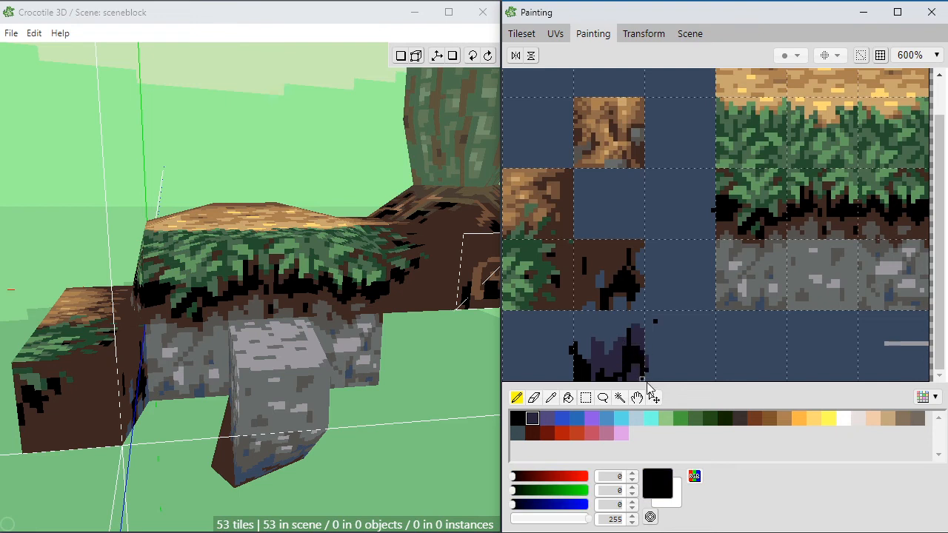
Step: Extend dark purple (43, 36, 61) streaks up to the shadow tile's upper edge, breaking them up with blue-grey (57, 72, 94)
alt+click(640, 329)
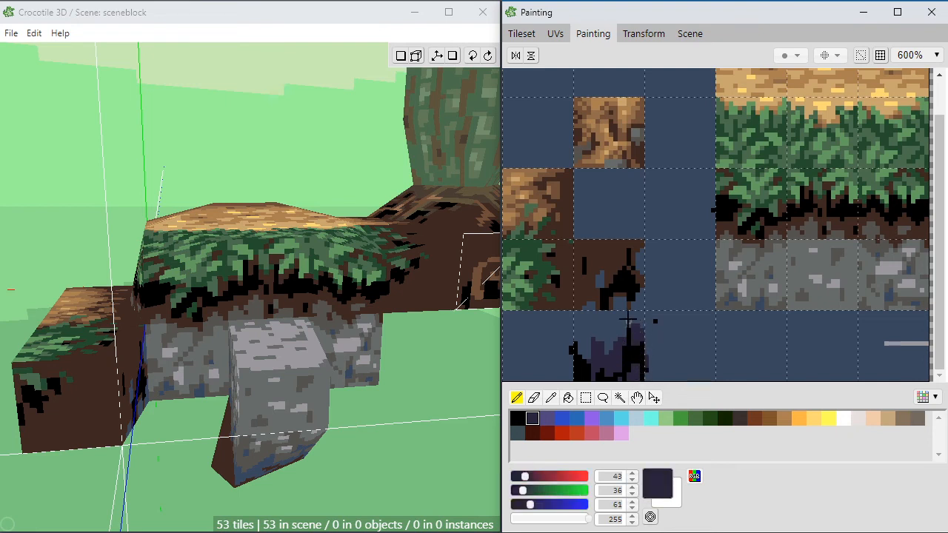
drag(601, 315, 603, 352)
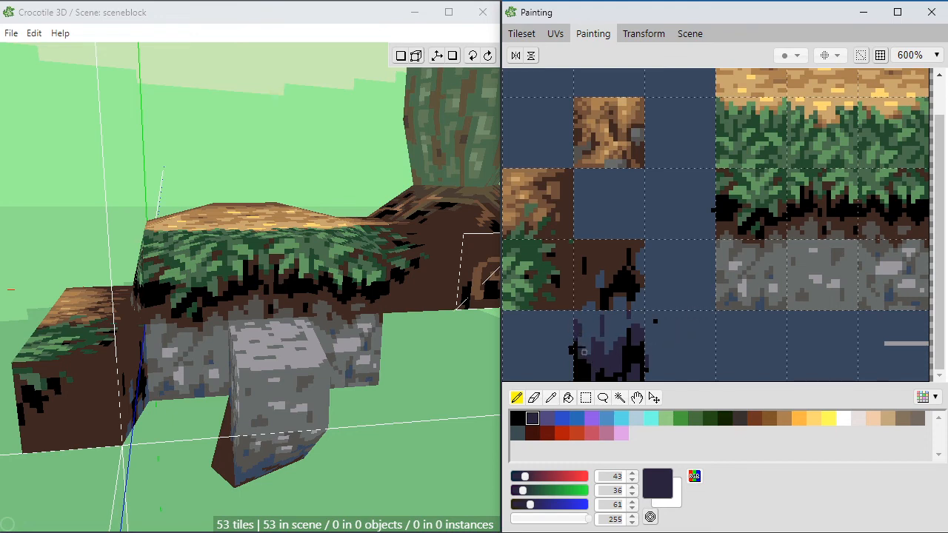
alt+click(593, 354)
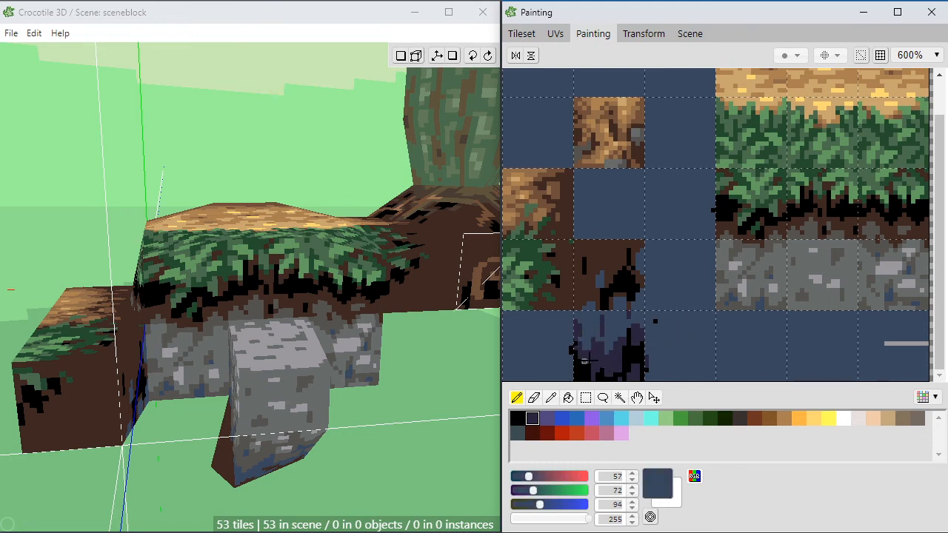
alt+click(587, 356)
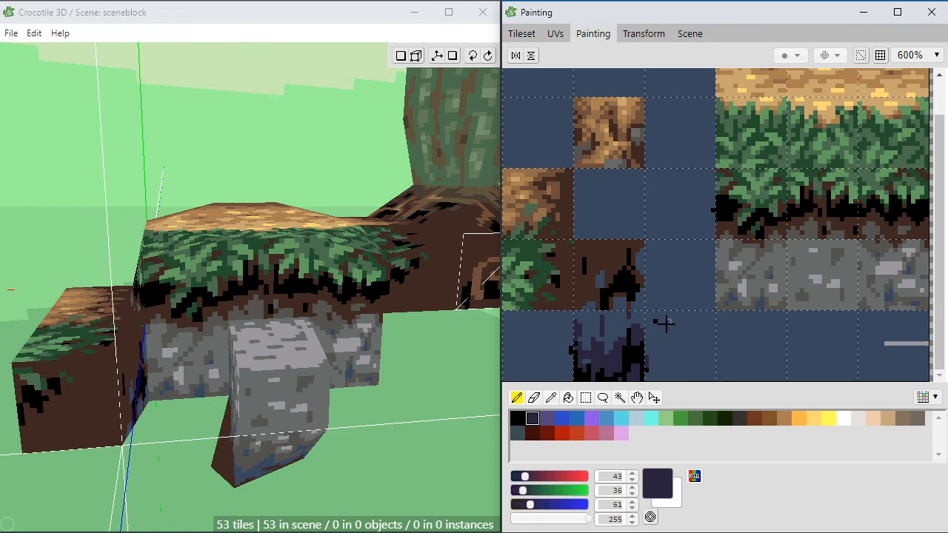
Step: Place the dark purple shadow tile in the scene directly beneath the side block's black-streaked soil face
click(524, 36)
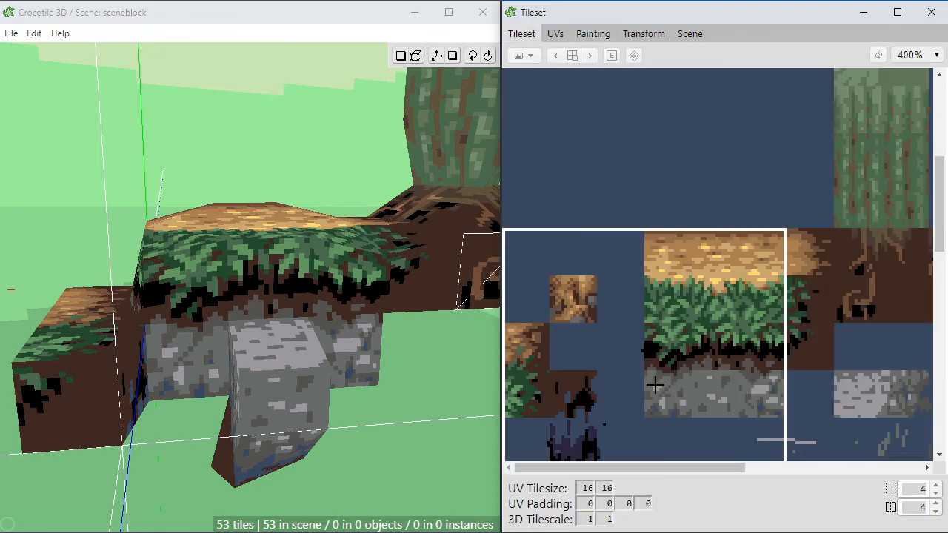
click(590, 439)
middle_drag(161, 429, 96, 451)
right_drag(152, 415, 275, 335)
scroll(155, 415, up, 3)
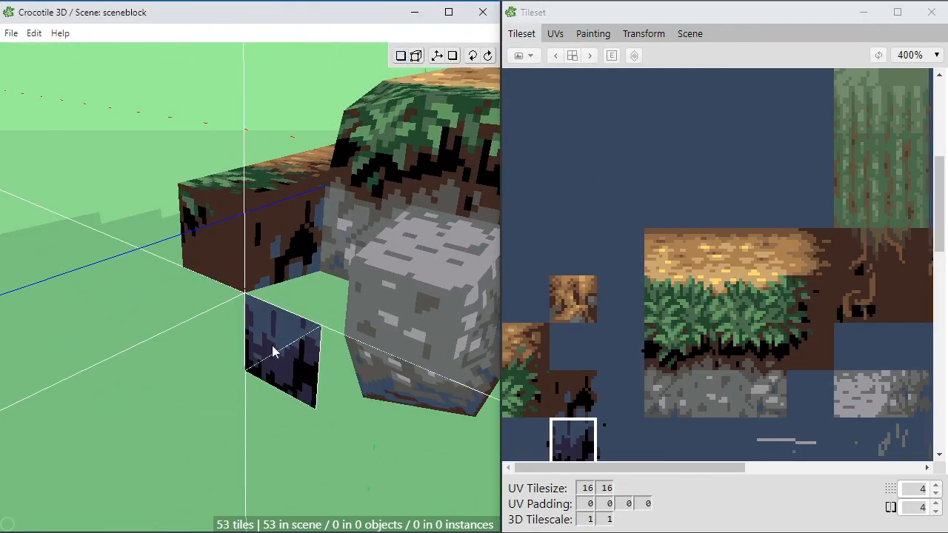
click(276, 351)
mouse_move(302, 381)
middle_down()
mouse_move(290, 411)
mouse_move(286, 357)
middle_up()
key(ctrl+z)
mouse_move(286, 358)
mouse_down()
mouse_move(286, 472)
mouse_move(294, 374)
mouse_up()
Step: Select the vertices along the new shadow tile's inner edge and examine how it meets the neighbouring blocks
key(Tab)
middle_drag(294, 374, 320, 479)
click(319, 378)
shift+click(324, 472)
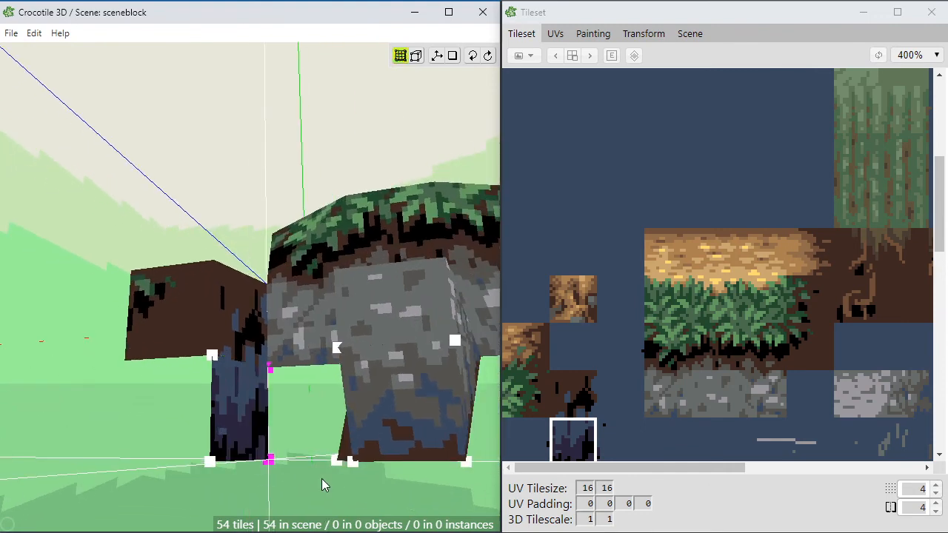
click(353, 408)
middle_drag(353, 408, 289, 511)
middle_drag(285, 419, 320, 407)
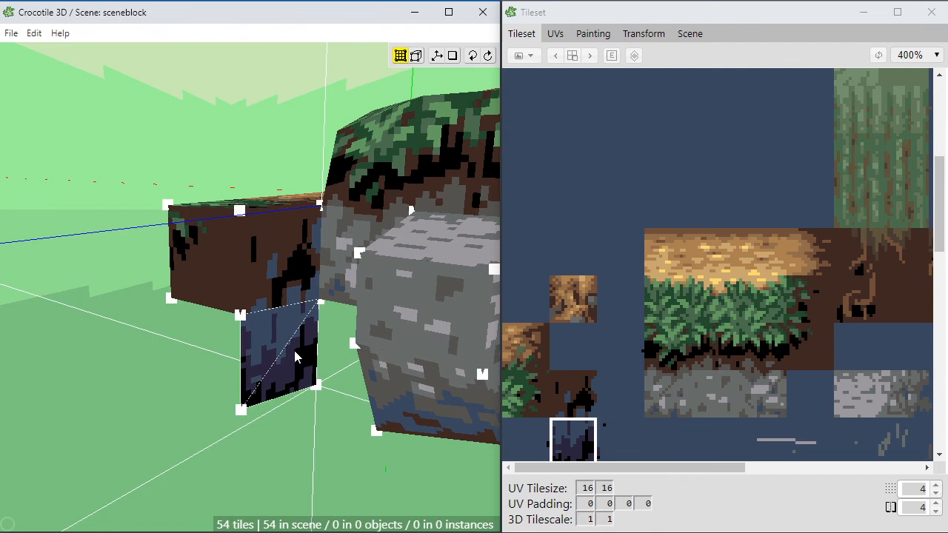
middle_drag(294, 356, 211, 369)
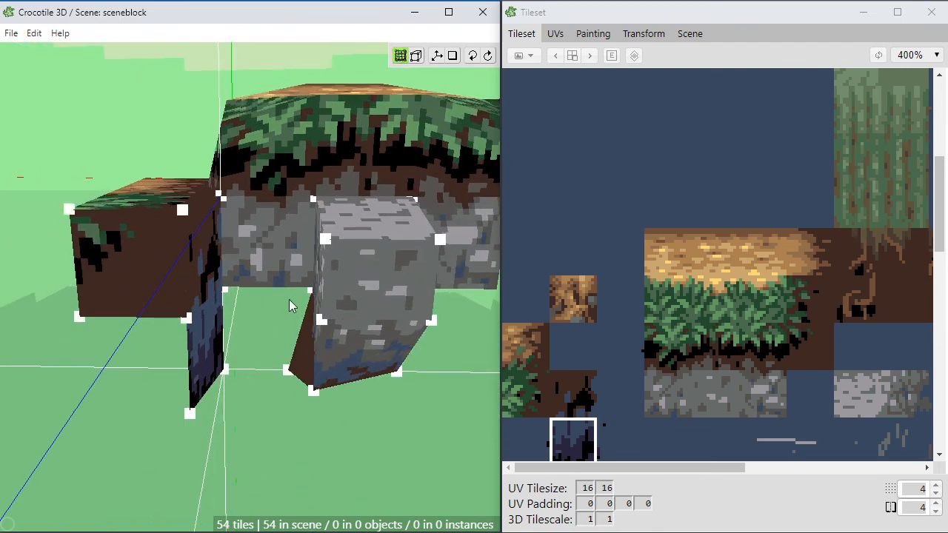
middle_drag(291, 306, 271, 390)
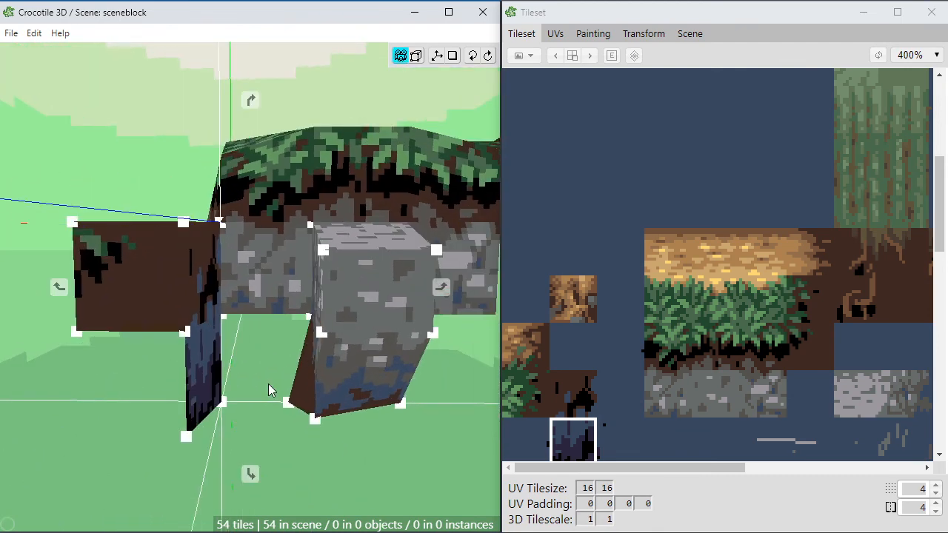
Step: Select the tileset region covering the soil, grass and rock tiles with the empty tiles beneath, and open it for painting
click(641, 432)
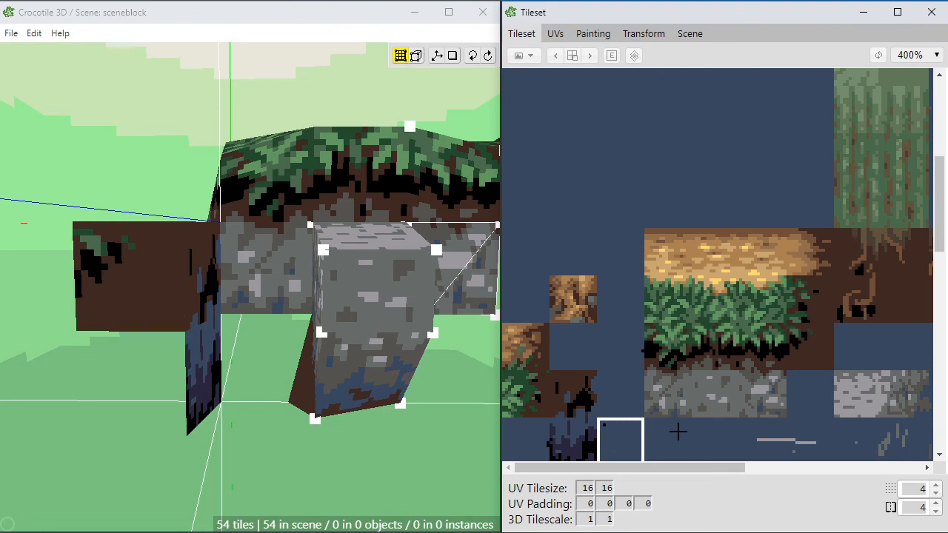
click(679, 432)
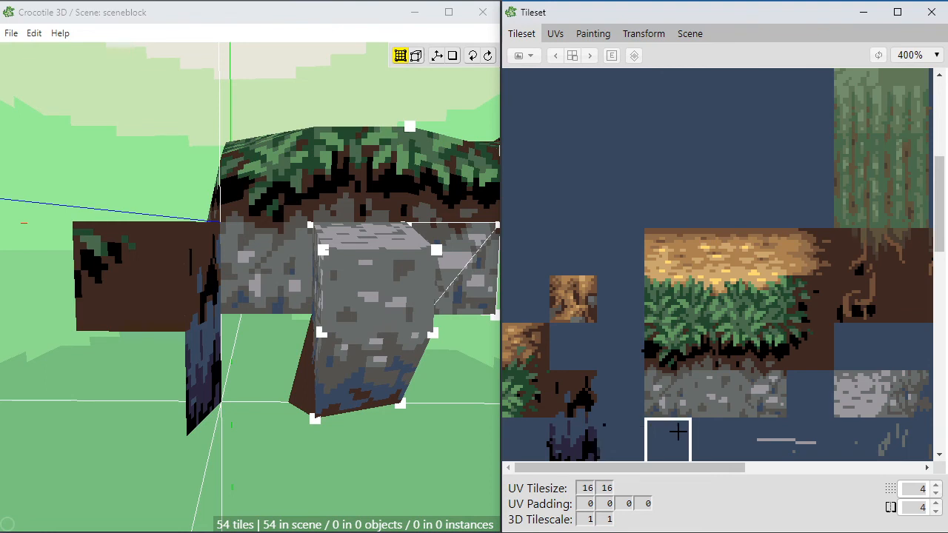
drag(536, 337, 701, 463)
scroll(710, 460, down, 1)
click(655, 253)
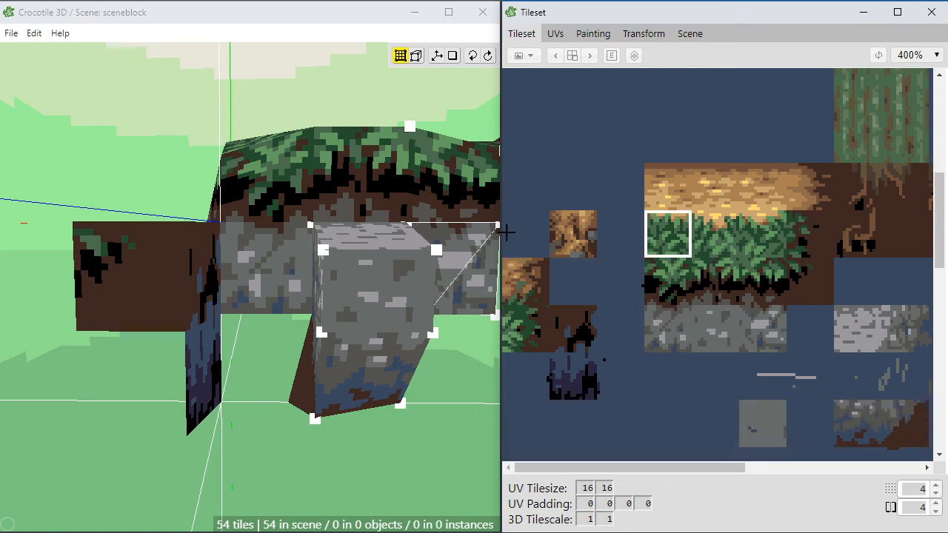
mouse_move(508, 226)
mouse_down()
mouse_move(698, 438)
mouse_move(720, 441)
mouse_up()
click(595, 35)
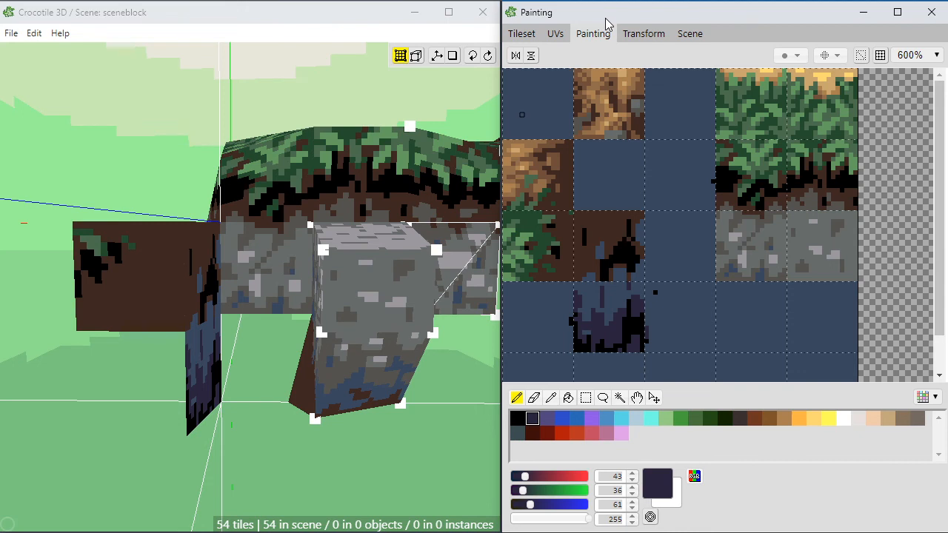
Step: Paint dark purple (43, 36, 61) and dark grey (84, 82, 79) patches with blue-grey (57, 72, 94) gaps on the empty tile beside the shadow tile
scroll(939, 287, down, 1)
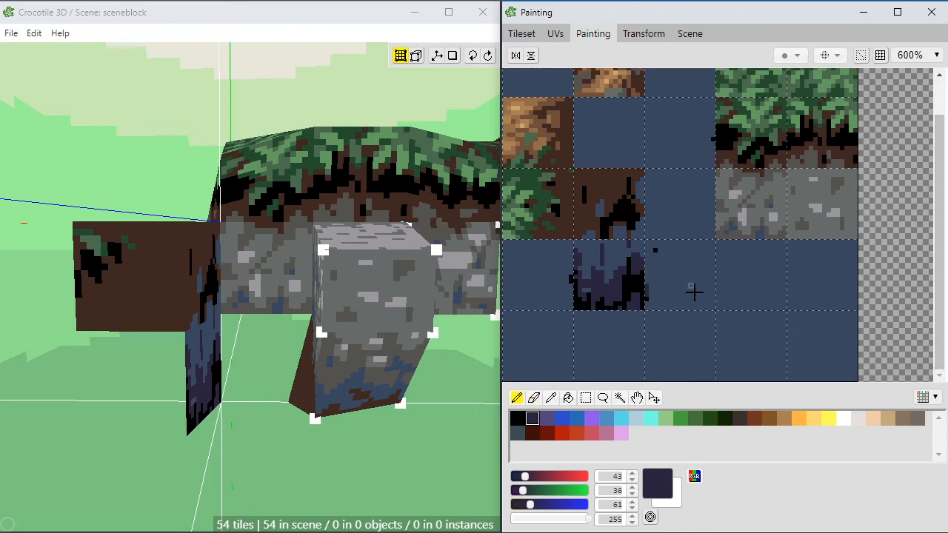
mouse_move(693, 289)
mouse_down()
mouse_move(666, 286)
mouse_move(668, 301)
mouse_move(689, 286)
mouse_move(693, 258)
mouse_up()
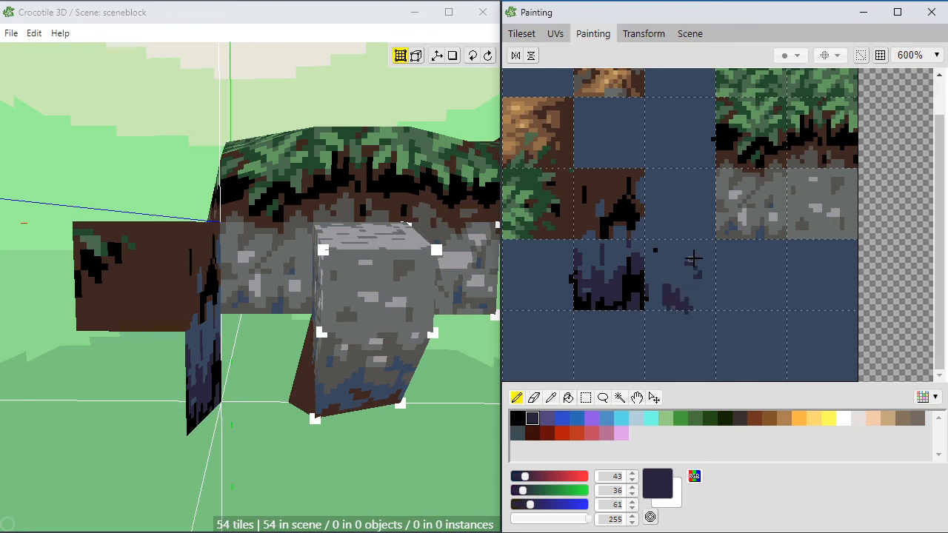
alt+click(731, 238)
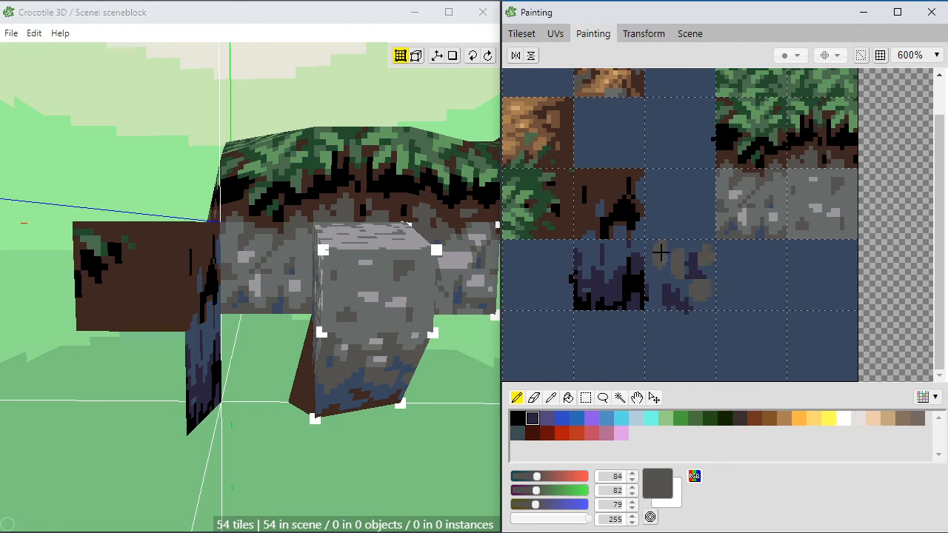
alt+click(649, 274)
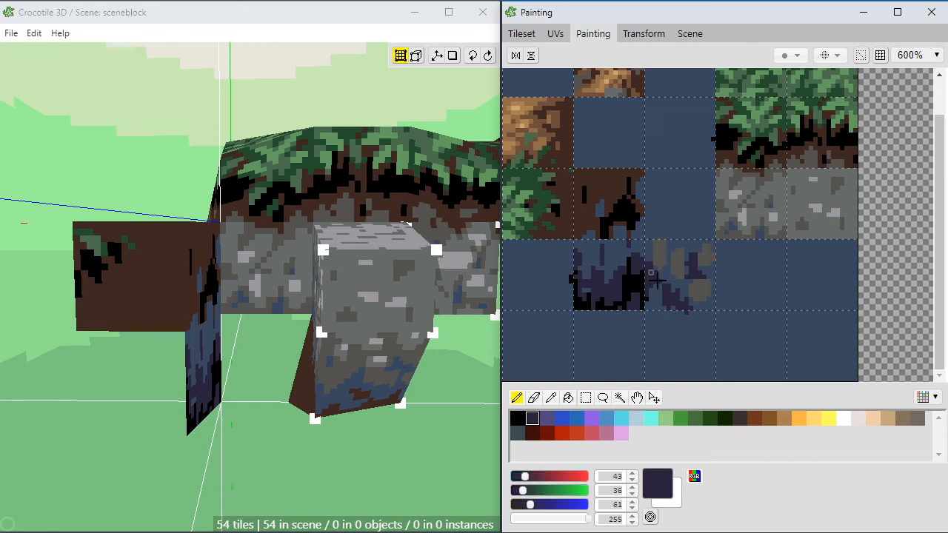
alt+click(663, 253)
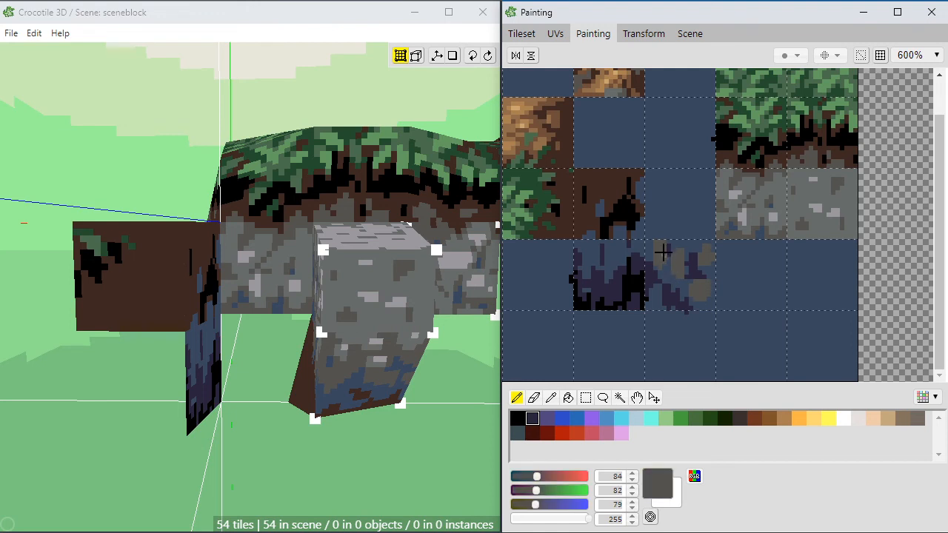
alt+click(736, 223)
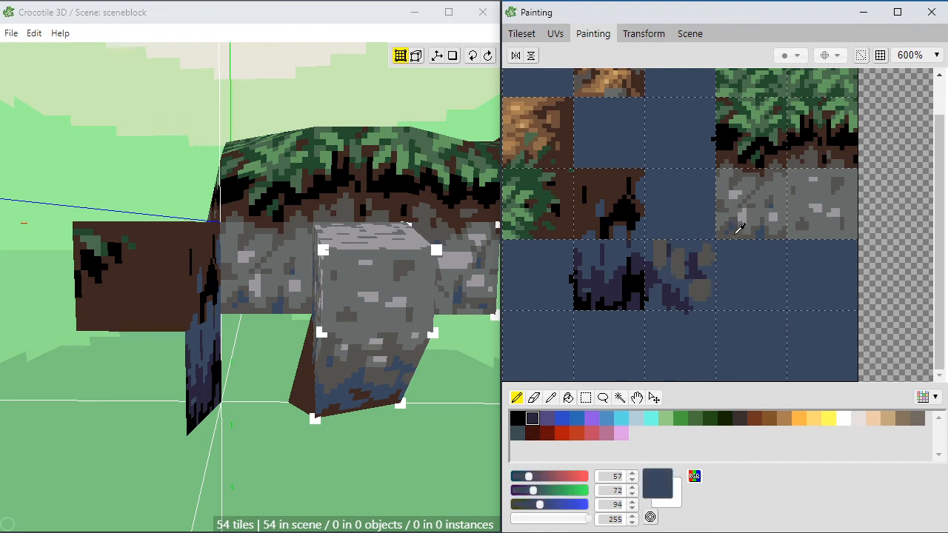
alt+click(681, 259)
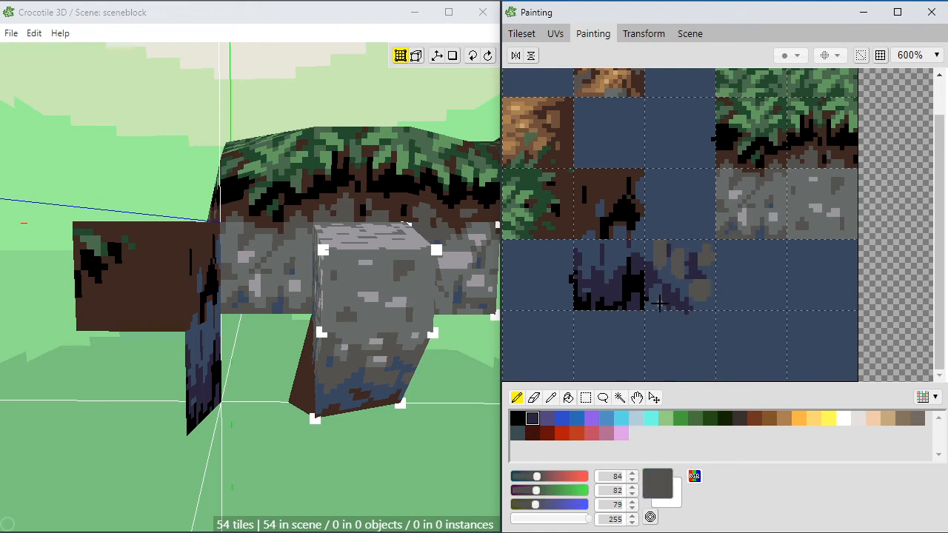
Step: Add purple along the new tile's lower edge, break up its stones with blue-grey and lighter grey (103, 108, 106), and add black shadow streaks
alt+click(650, 282)
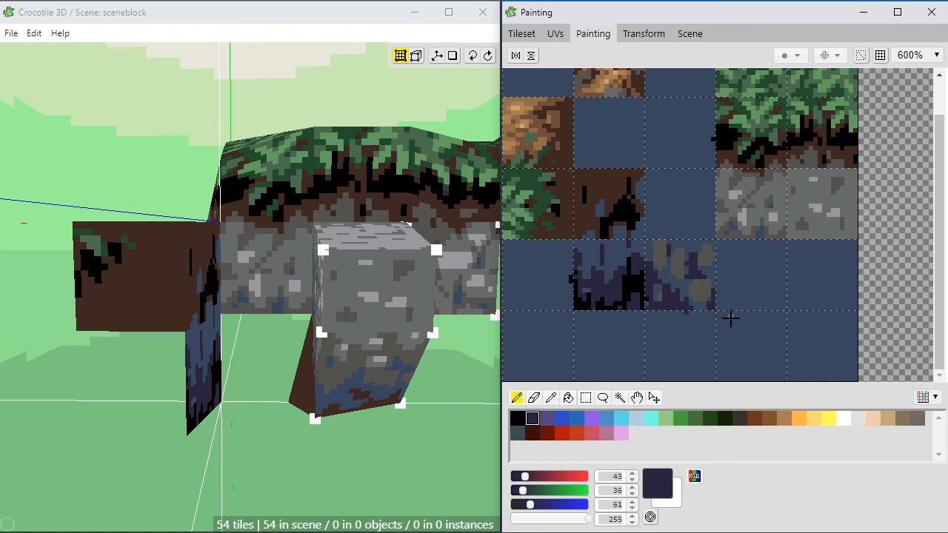
alt+click(709, 300)
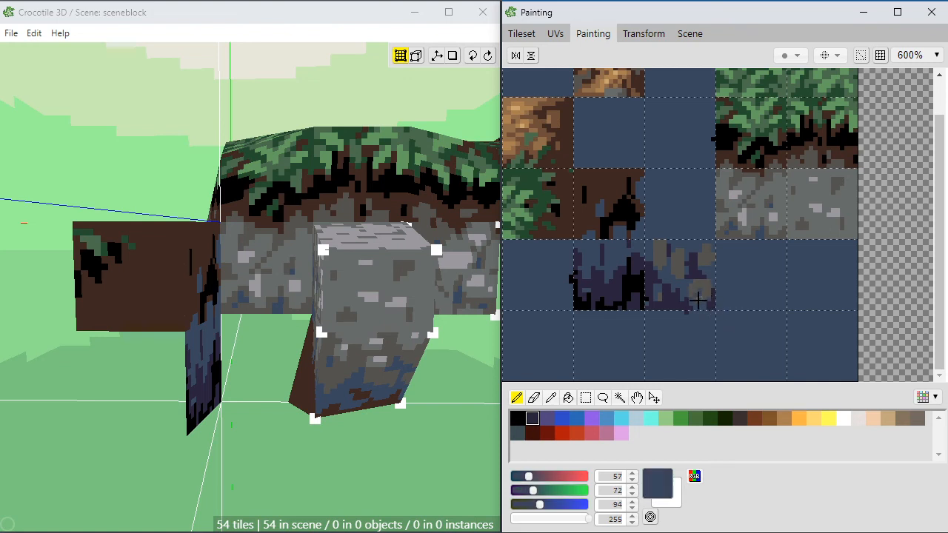
alt+click(755, 217)
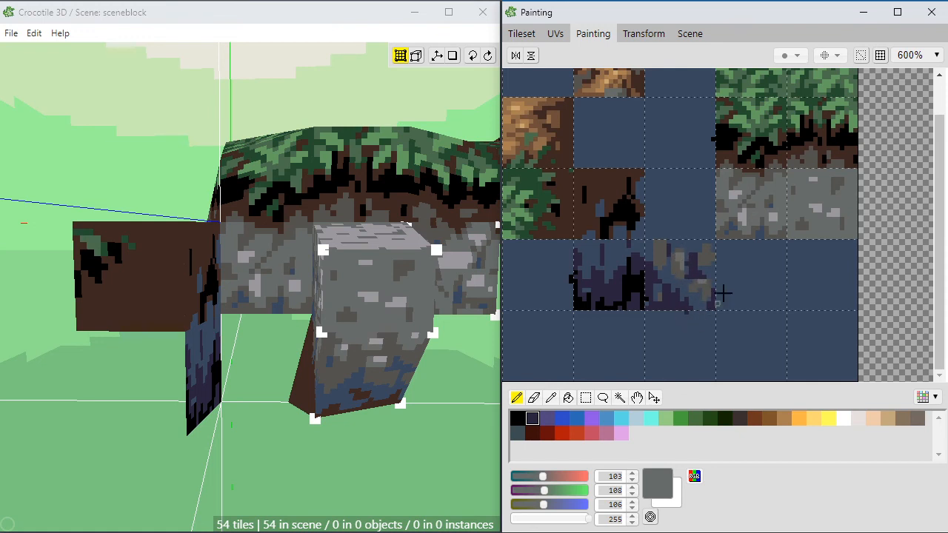
alt+click(663, 308)
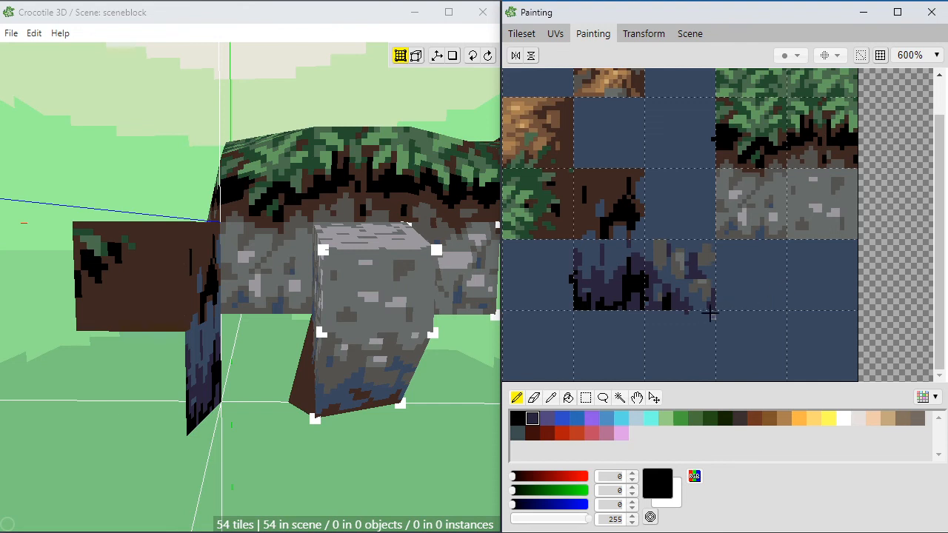
alt+click(712, 261)
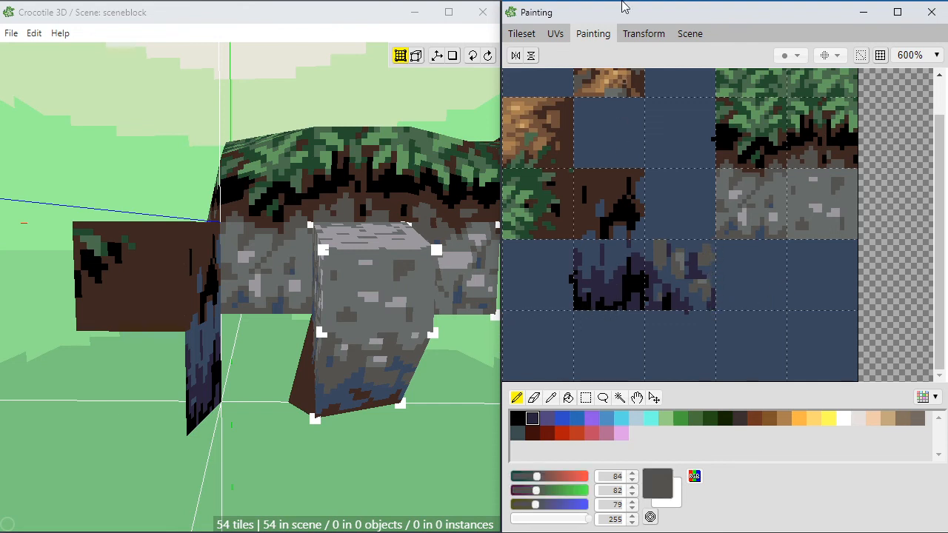
Step: Place the newly painted purple and grey stone tile in the scene beneath the rock face, between the shadow tile and the protruding rock
click(521, 33)
click(631, 381)
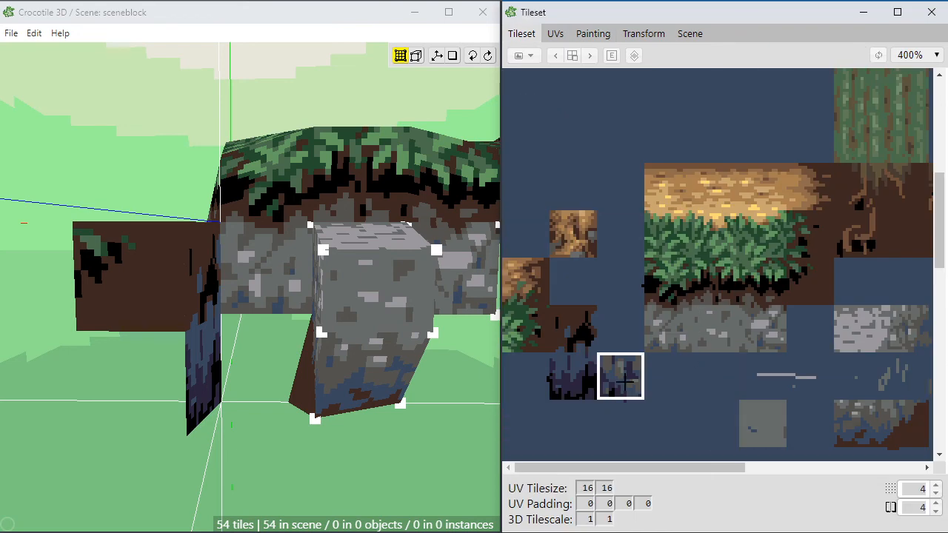
click(264, 365)
click(294, 400)
key(space)
drag(347, 509, 290, 433)
scroll(294, 484, up, 2)
key(space)
key(Return)
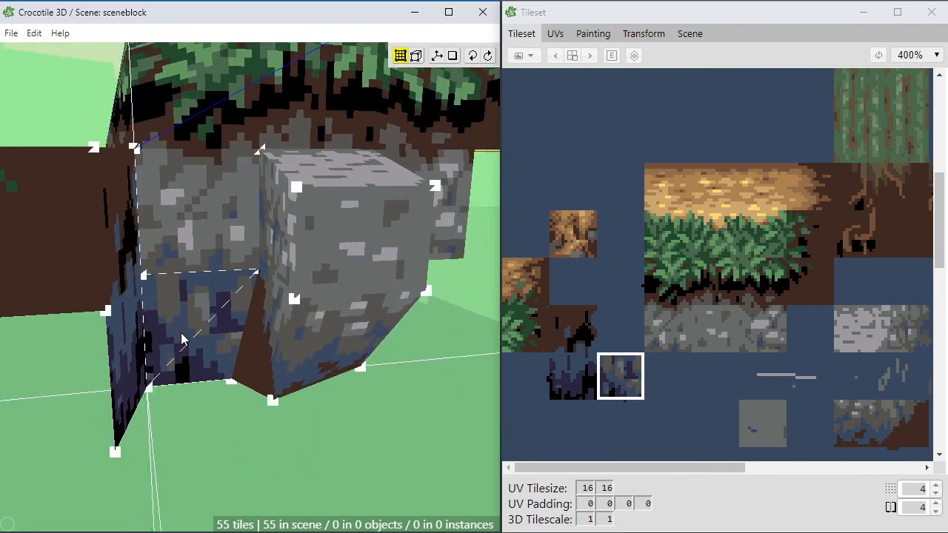
Step: Move the new stone tile's lower outer corner inward to meet the brown side face of the protruding rock
key(space)
drag(213, 342, 151, 245)
right_drag(259, 476, 244, 331)
key(space)
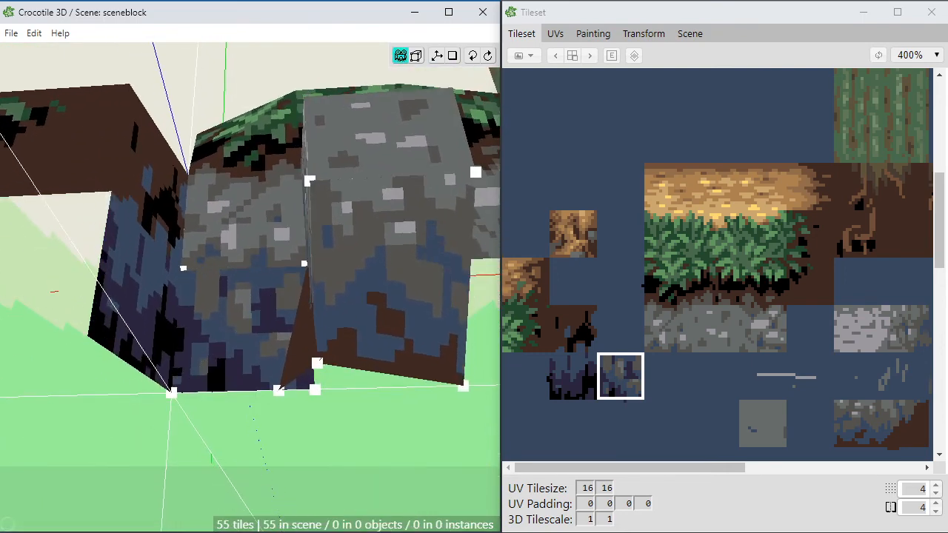
click(314, 392)
key(a)
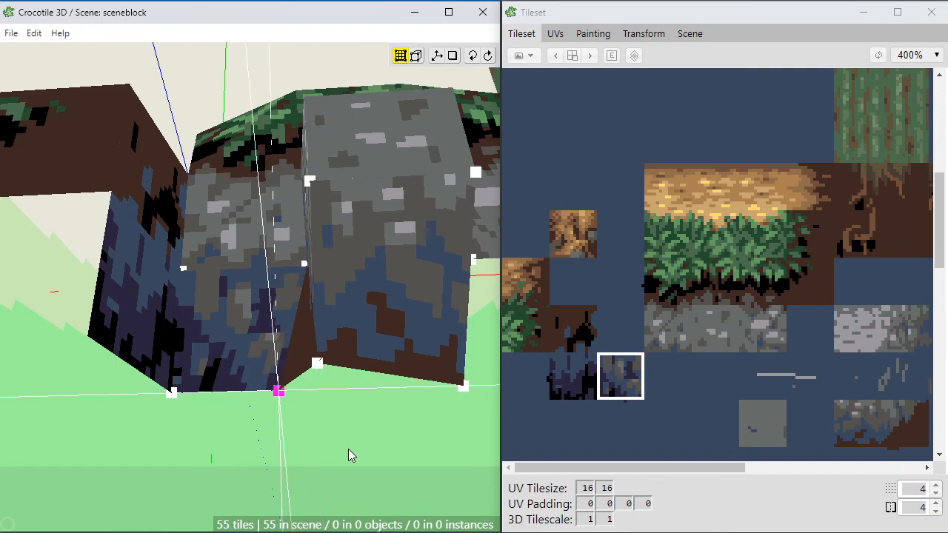
click(330, 454)
Step: Shift the protruding rock's upper front corner inward along its top edge, and undo the last extra change
scroll(312, 448, down, 1)
scroll(312, 446, down, 1)
key(space)
drag(311, 446, 92, 261)
right_drag(317, 350, 330, 444)
mouse_move(307, 345)
mouse_down()
mouse_move(400, 342)
mouse_move(302, 343)
mouse_move(320, 349)
mouse_up()
key(space)
key(space)
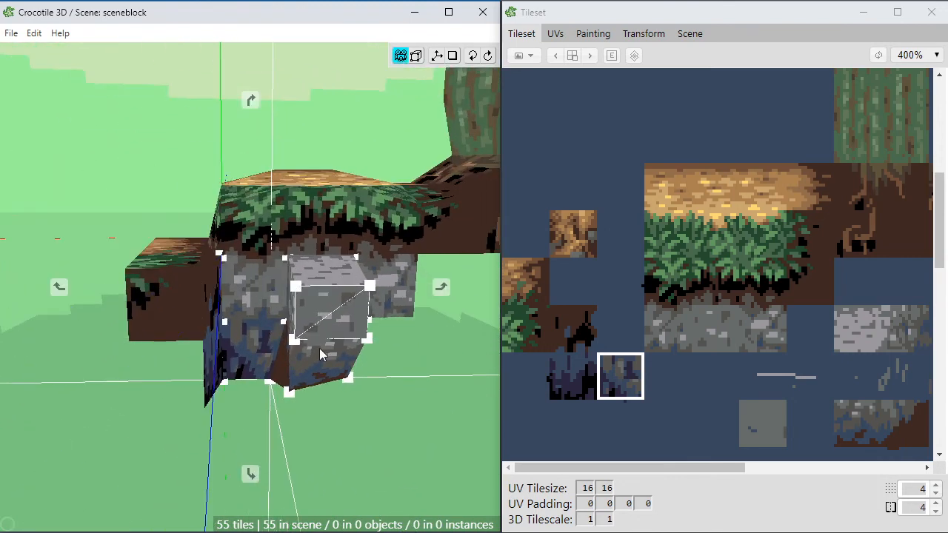
middle_drag(277, 339, 231, 348)
key(space)
key(space)
drag(231, 348, 404, 407)
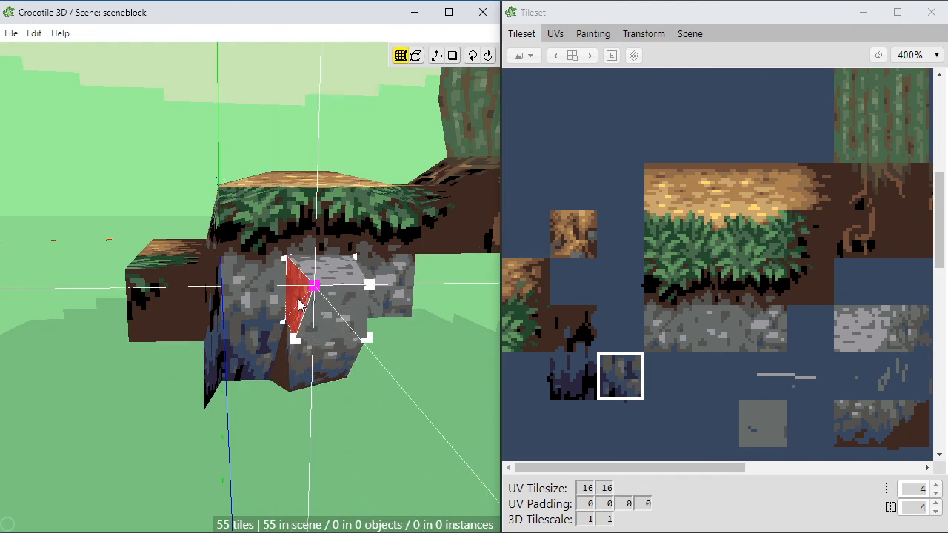
scroll(298, 304, up, 3)
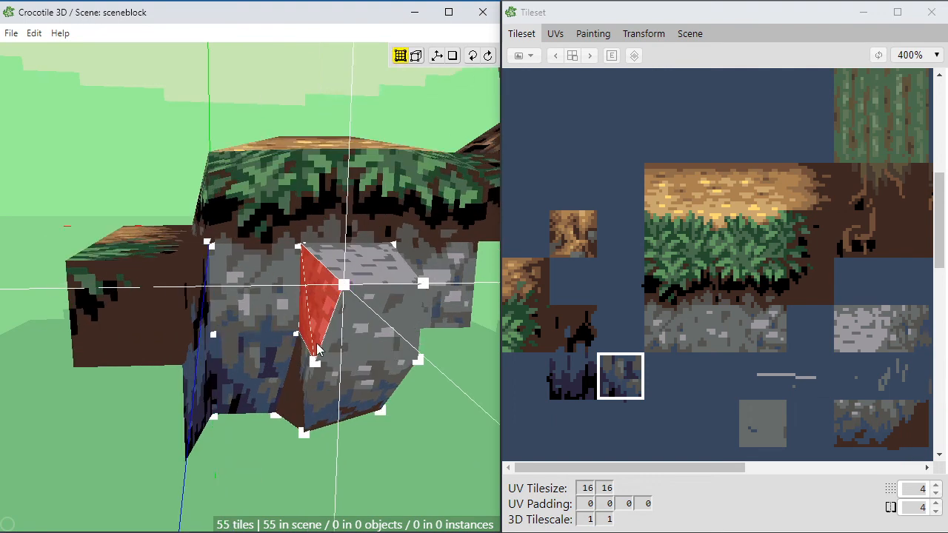
drag(346, 295, 333, 351)
key(ctrl+z)
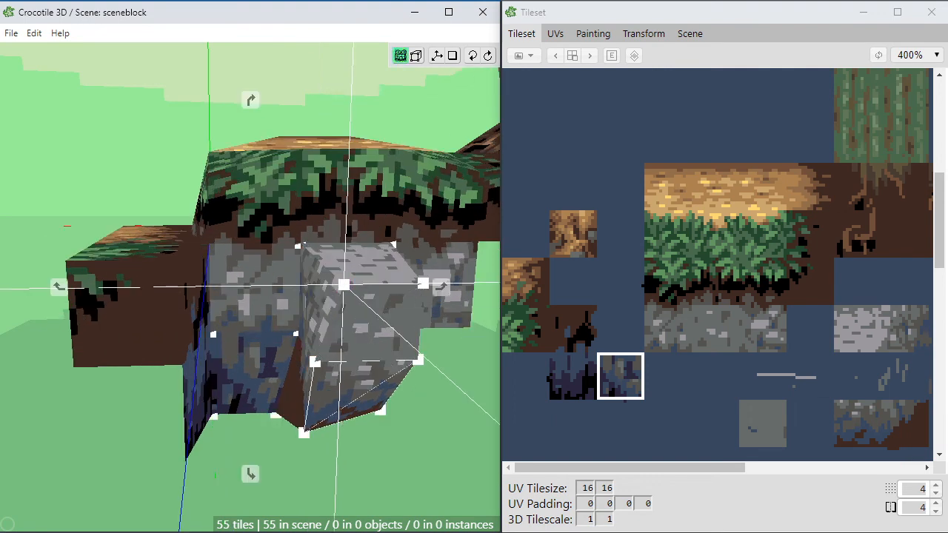
Step: Move the side block's upper front corner nearest the rock downward and toward the block's outer side
right_drag(392, 437, 337, 422)
key(space)
scroll(319, 437, down, 3)
drag(319, 436, 259, 326)
mouse_move(192, 275)
mouse_down()
mouse_move(217, 333)
mouse_move(274, 392)
mouse_move(218, 259)
mouse_move(209, 348)
mouse_move(152, 389)
mouse_move(229, 315)
mouse_move(256, 344)
mouse_move(182, 322)
mouse_move(171, 288)
mouse_move(196, 259)
mouse_move(233, 311)
mouse_move(197, 347)
mouse_up()
key(s)
key(space)
click(207, 349)
scroll(208, 349, down, 2)
key(space)
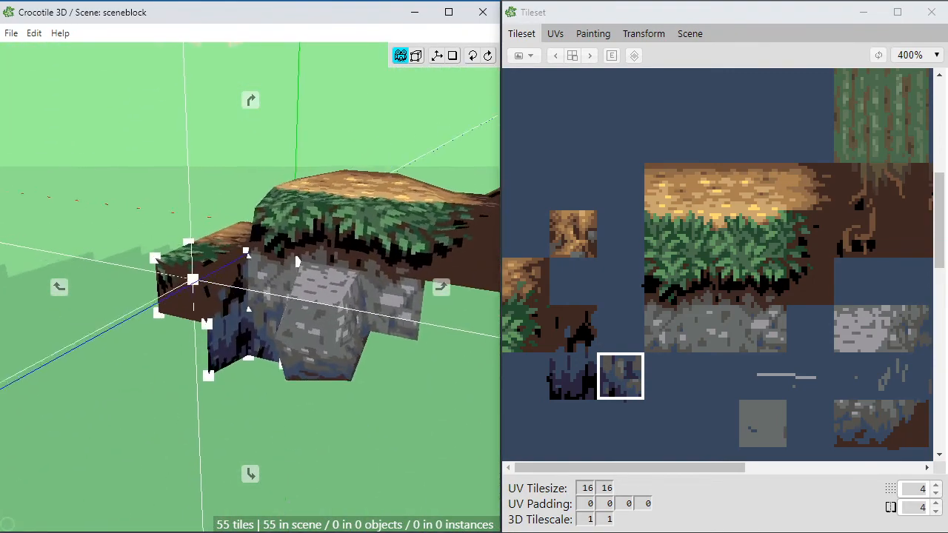
scroll(196, 347, down, 3)
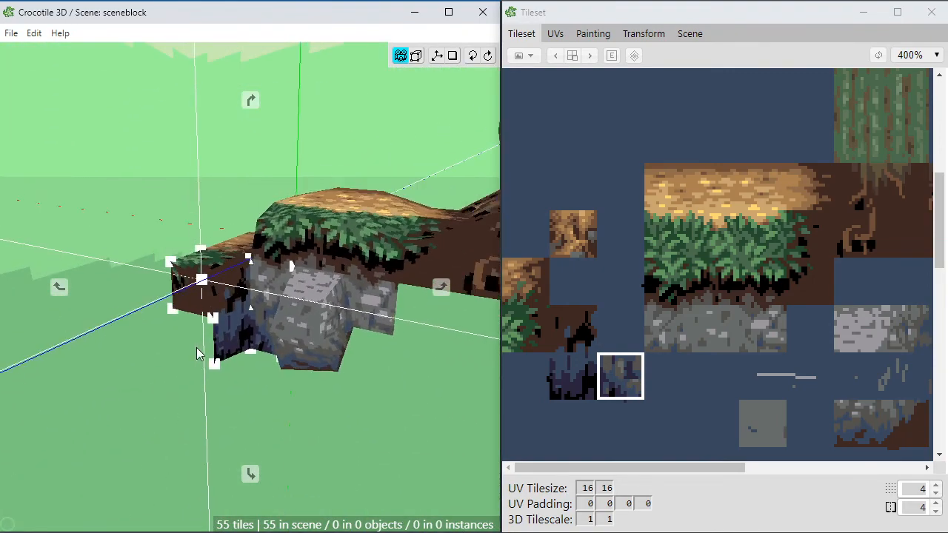
Step: Examine the reshaped side block, shadow tiles and protruding rock from several sides and from above
key(Tab)
right_drag(366, 432, 353, 426)
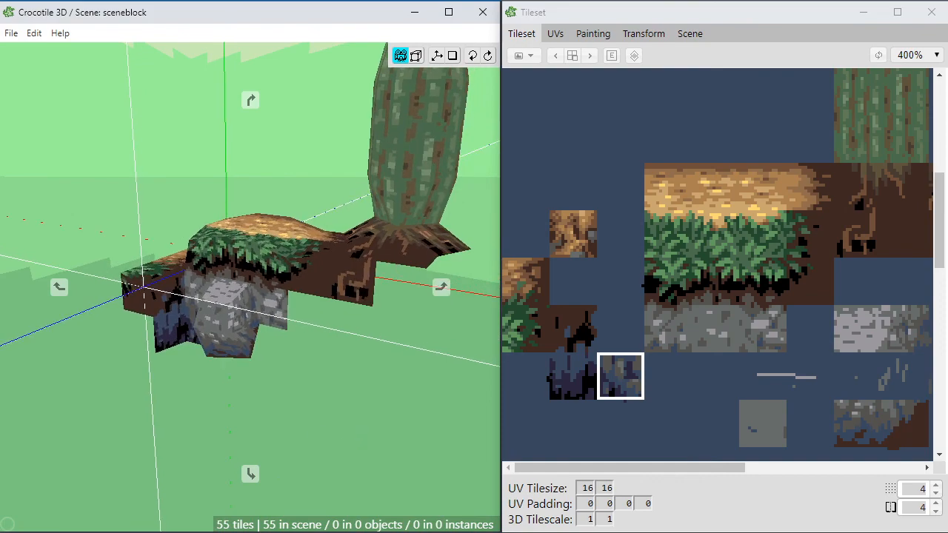
drag(353, 426, 373, 384)
drag(371, 348, 470, 289)
middle_drag(266, 297, 343, 358)
scroll(326, 334, up, 3)
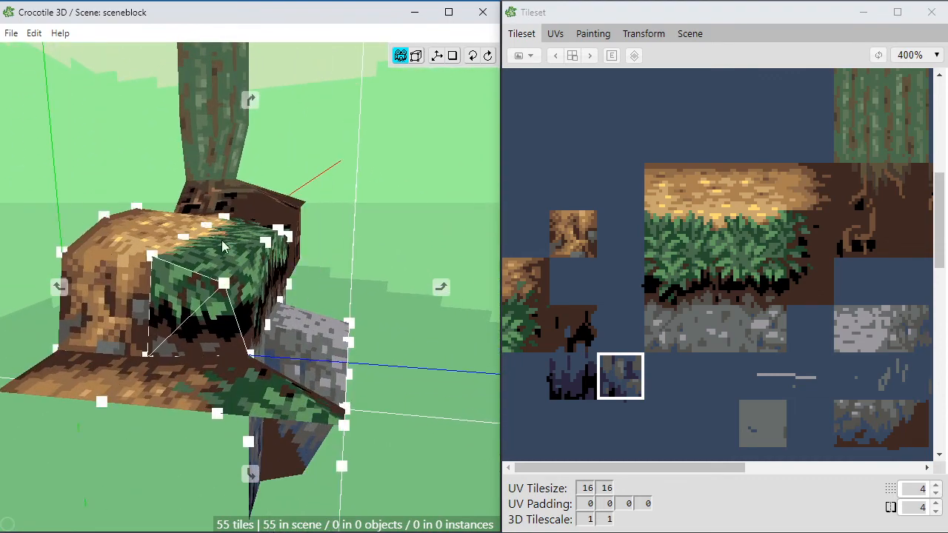
middle_drag(356, 296, 228, 325)
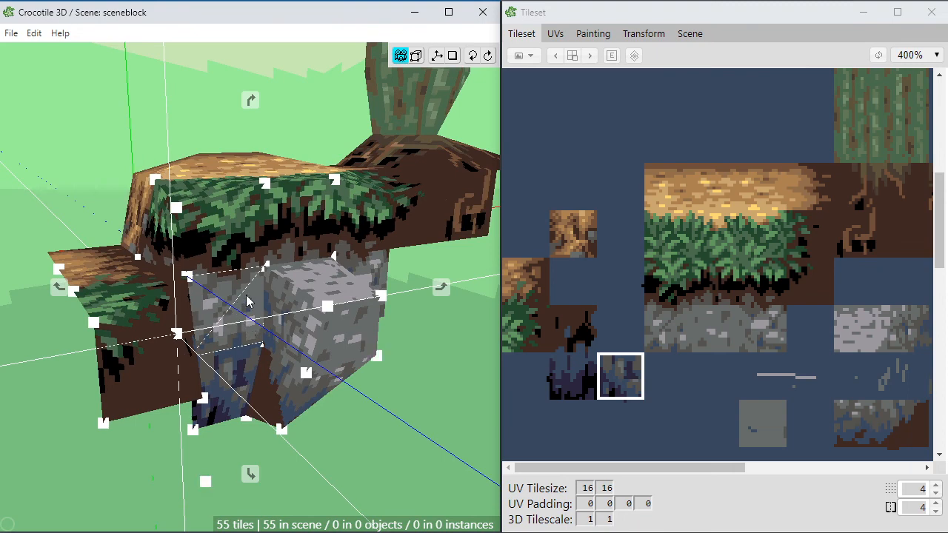
middle_drag(228, 324, 210, 299)
scroll(238, 334, up, 2)
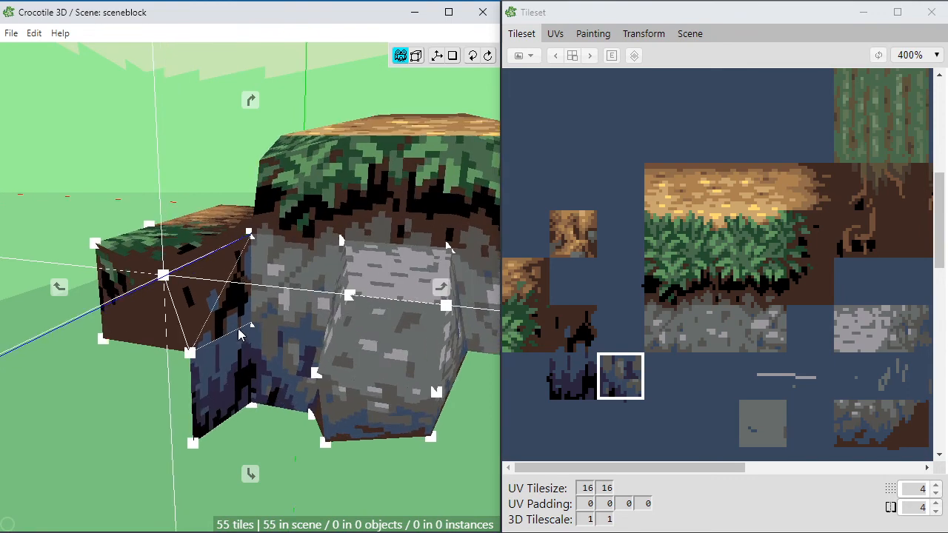
mouse_move(226, 351)
middle_down()
mouse_move(205, 327)
mouse_move(237, 342)
middle_up()
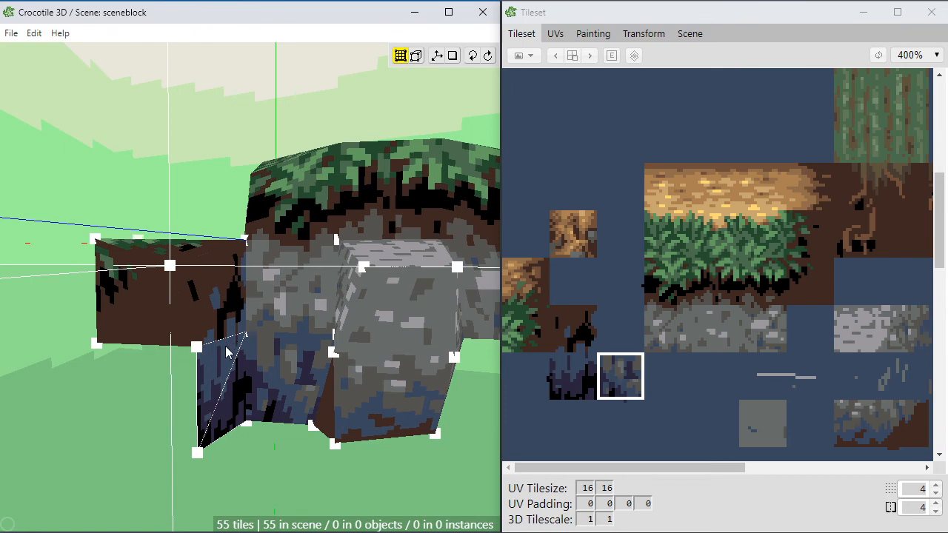
middle_drag(237, 342, 269, 259)
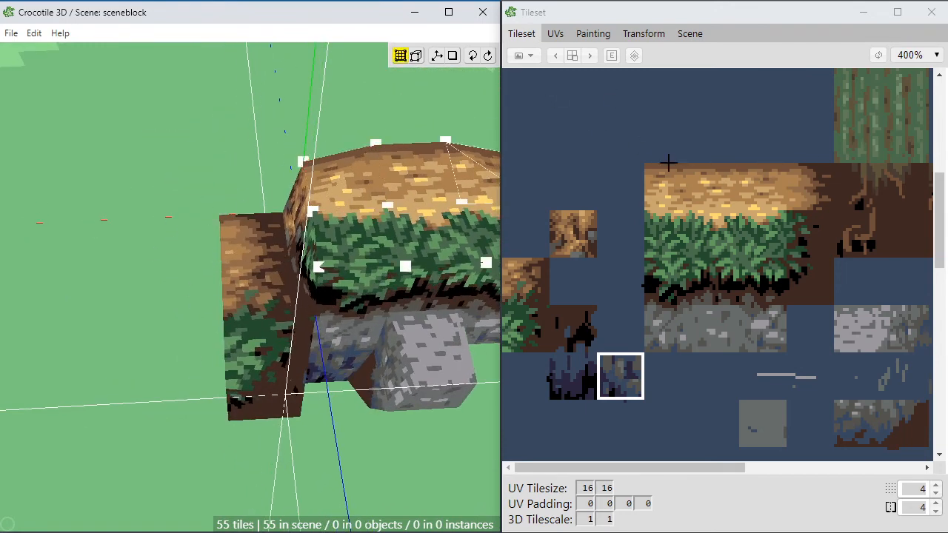
Step: Place a row of three golden dirt tiles extending outward from the side block's top, using different tiles from the dirt strip
click(702, 181)
key(Tab)
middle_drag(149, 235, 146, 239)
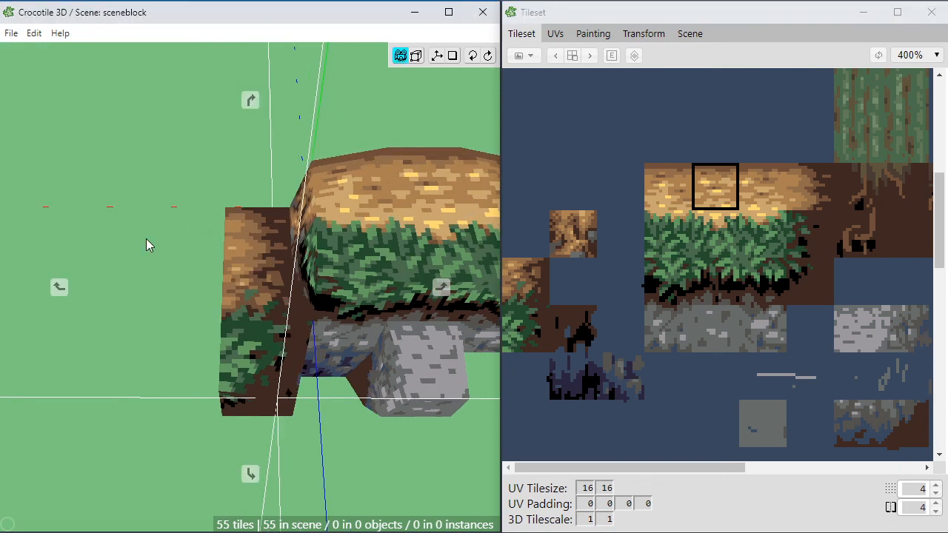
key(c)
click(226, 206)
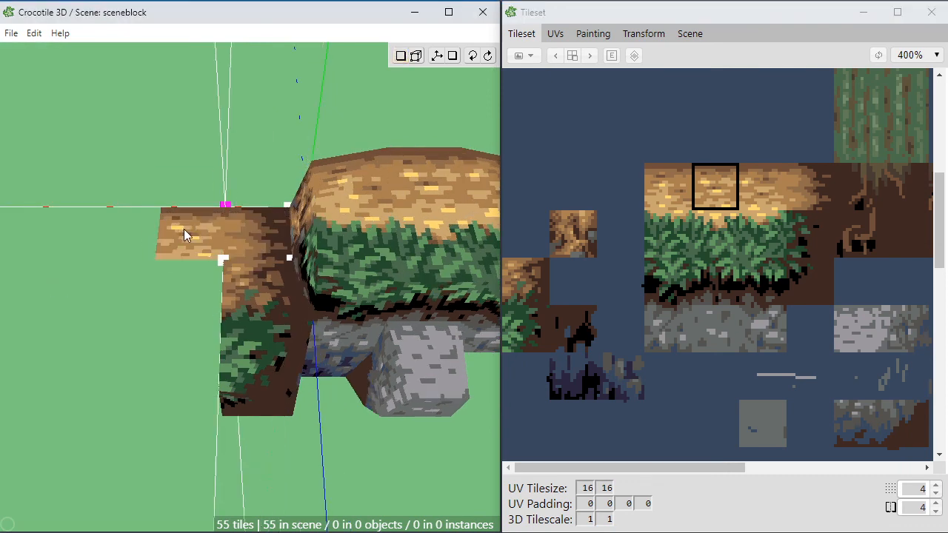
click(756, 193)
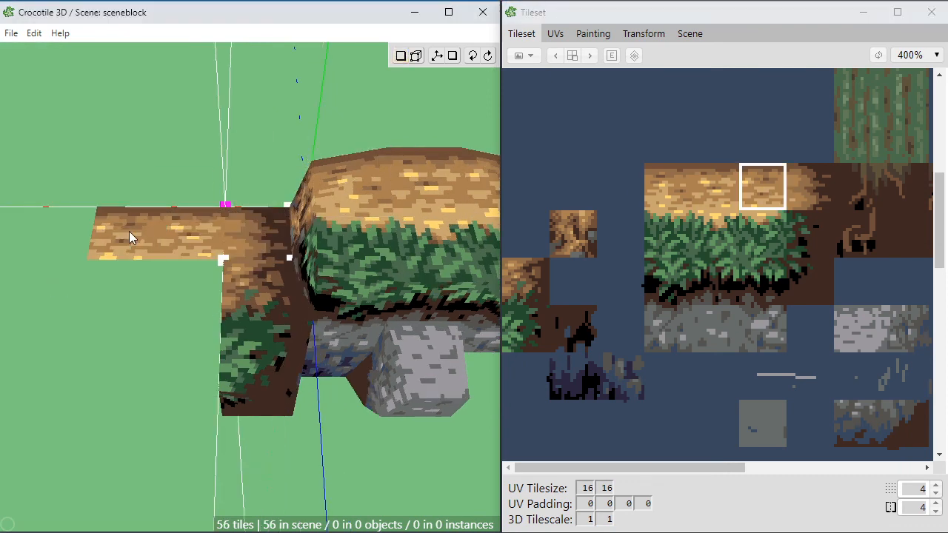
click(664, 185)
click(127, 226)
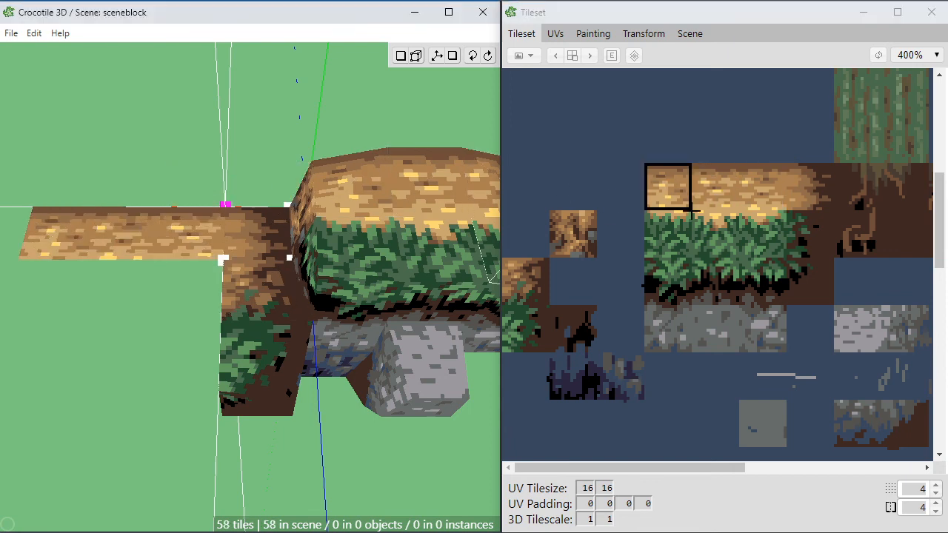
Step: Place three different grass-topped tiles in a row outward from the side block's grass, leaving a one-tile gap in front of the dirt row
key(space)
right_drag(115, 285, 202, 259)
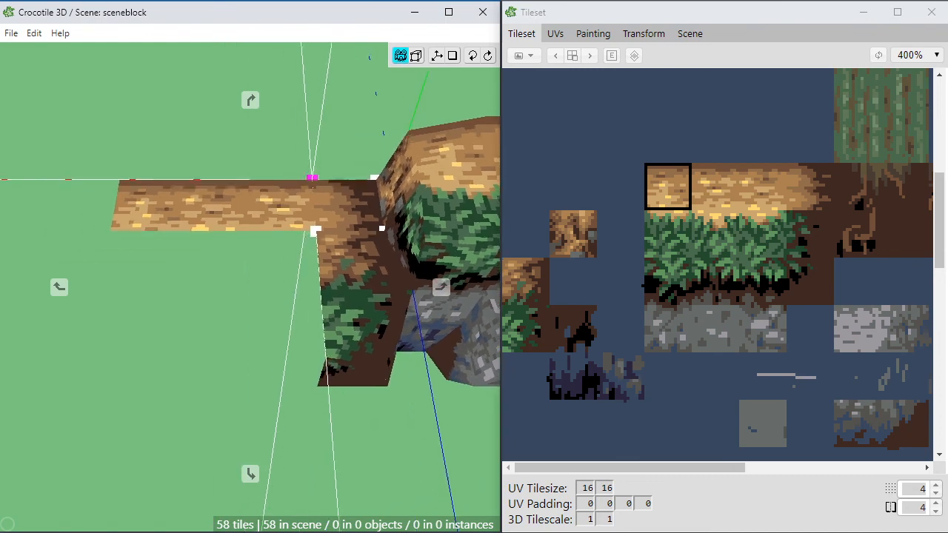
right_drag(262, 281, 230, 298)
key(space)
right_drag(314, 277, 230, 285)
key(space)
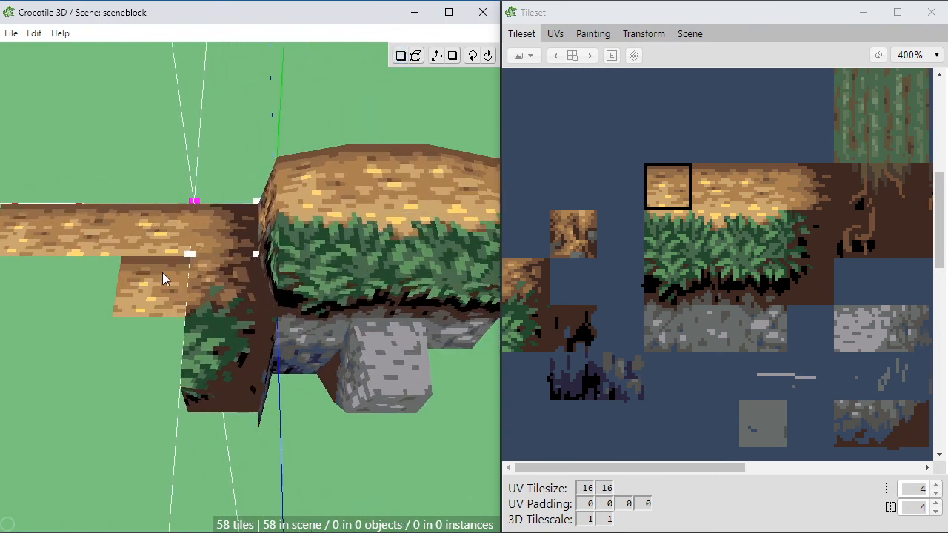
click(708, 233)
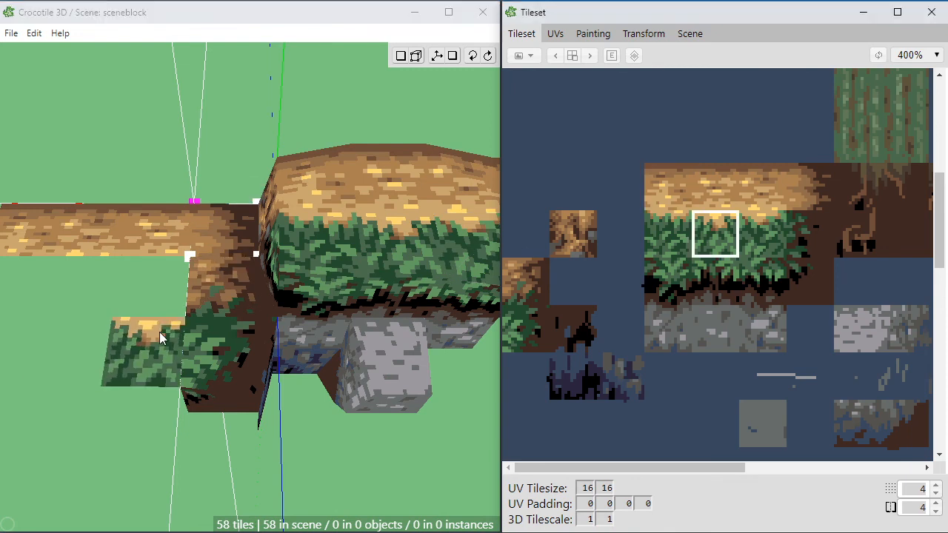
click(159, 331)
click(758, 234)
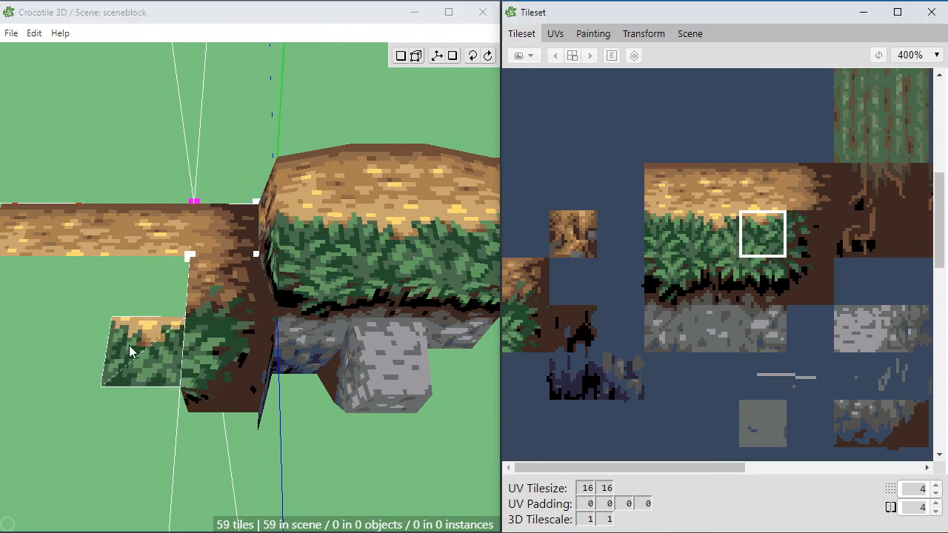
click(79, 351)
click(668, 236)
key(space)
right_drag(67, 352, 157, 351)
key(space)
click(92, 352)
Step: Add three vertical grass-and-dirt tiles below the new grass row's front edge, continuing the side block's front face with different tiles
key(space)
drag(298, 450, 298, 437)
key(space)
key(space)
drag(158, 317, 159, 321)
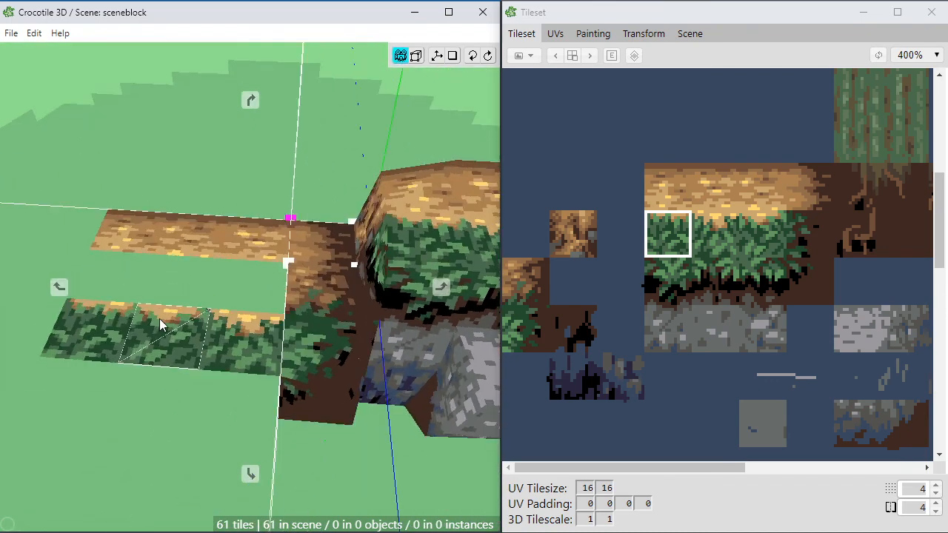
key(space)
mouse_move(239, 362)
mouse_down()
mouse_move(244, 348)
mouse_move(253, 355)
mouse_up()
click(696, 272)
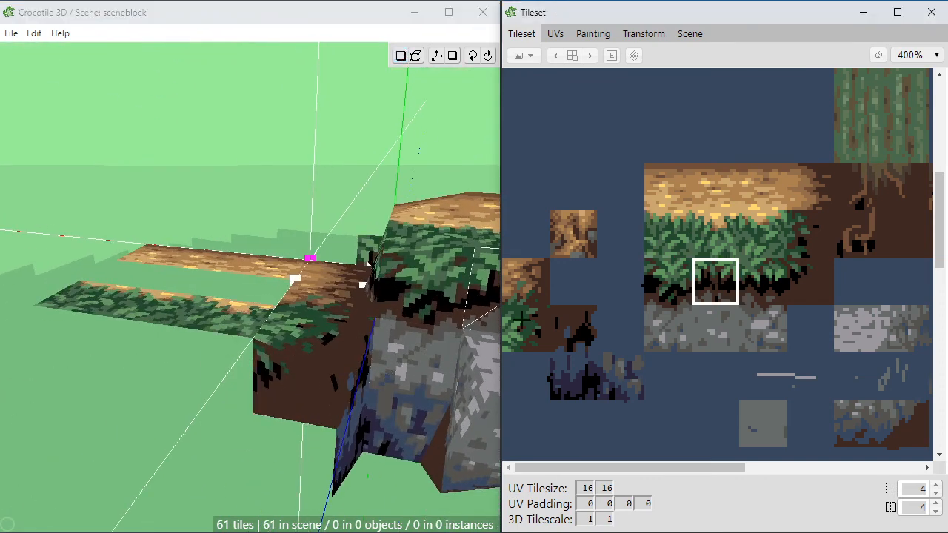
key(c)
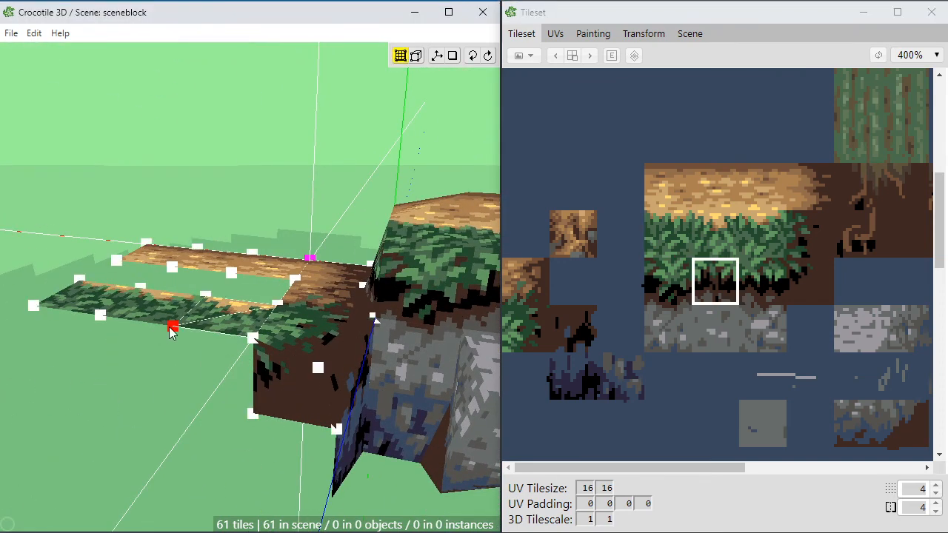
click(147, 369)
click(667, 281)
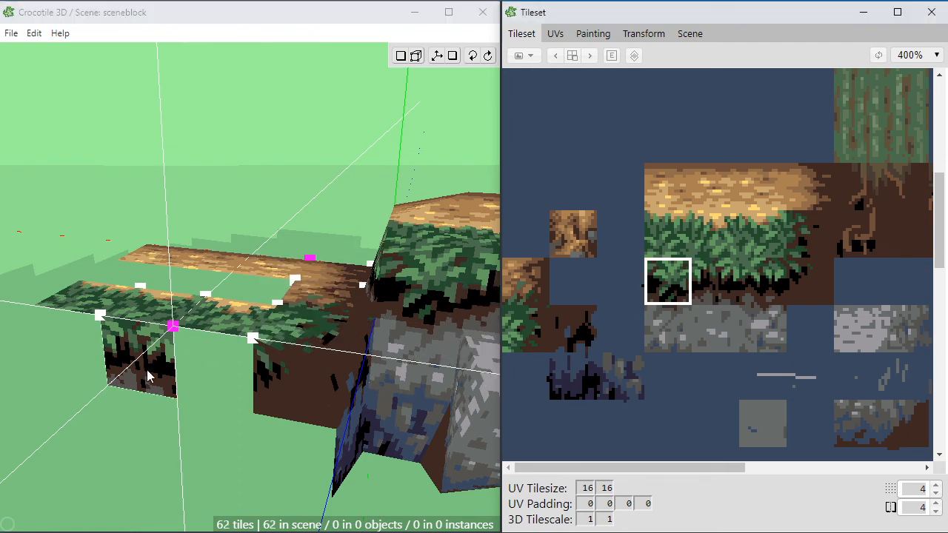
click(200, 383)
click(203, 384)
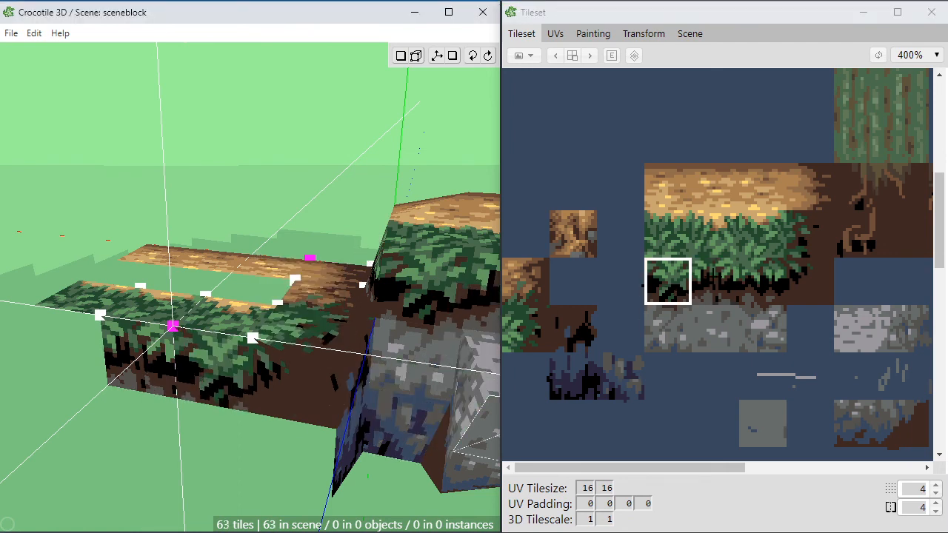
click(732, 273)
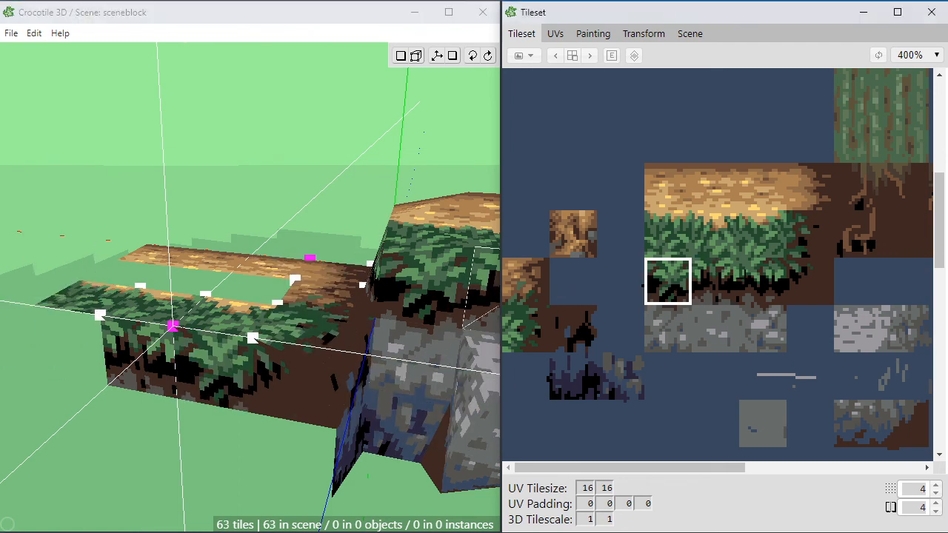
click(94, 367)
Step: Examine the extended ledge, its new front face and the open gap from the front, from a distance and from above
middle_drag(141, 414, 213, 339)
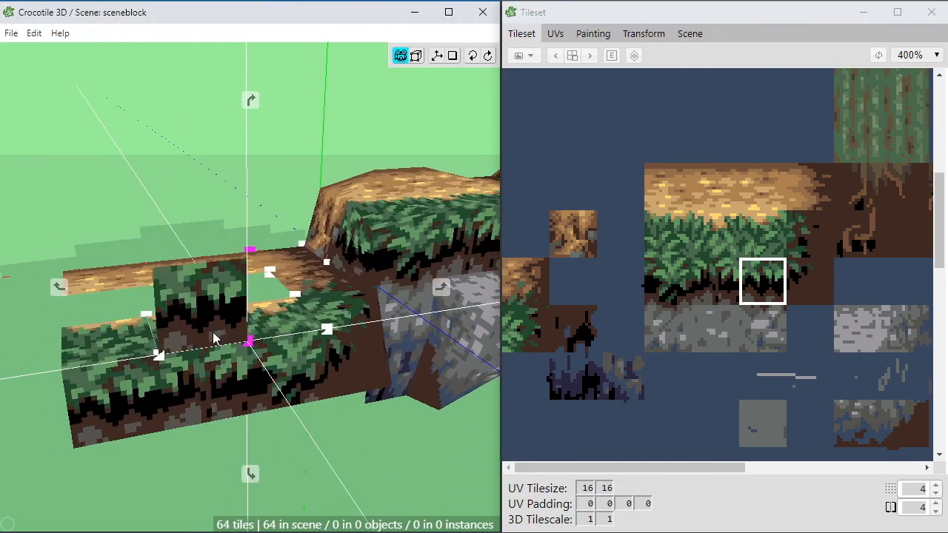
scroll(213, 338, down, 5)
middle_drag(300, 363, 437, 396)
middle_drag(324, 397, 330, 398)
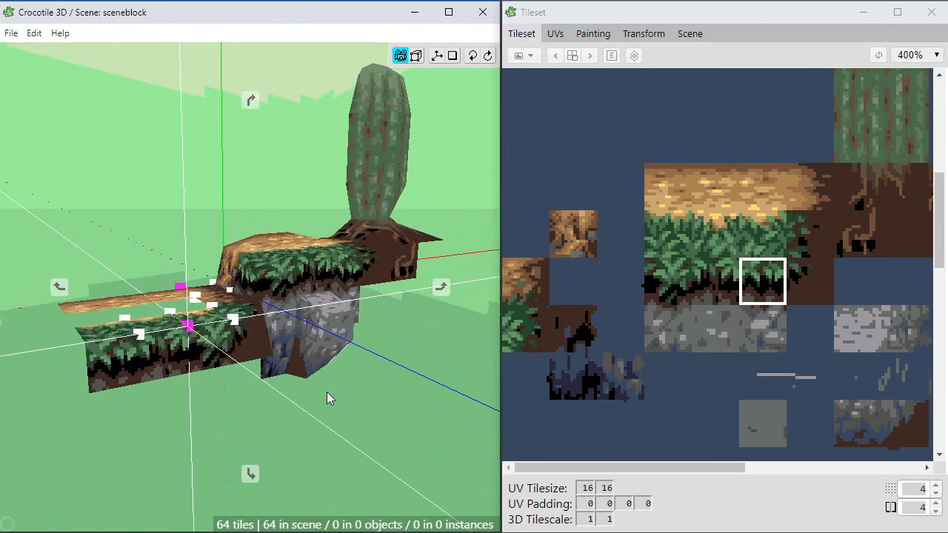
scroll(326, 360, up, 4)
middle_drag(326, 359, 370, 363)
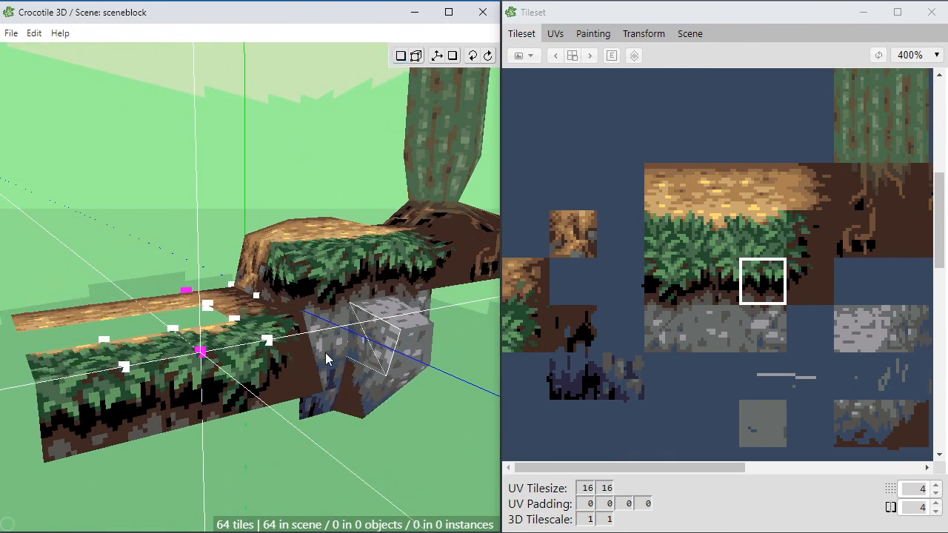
key(space)
drag(367, 298, 324, 333)
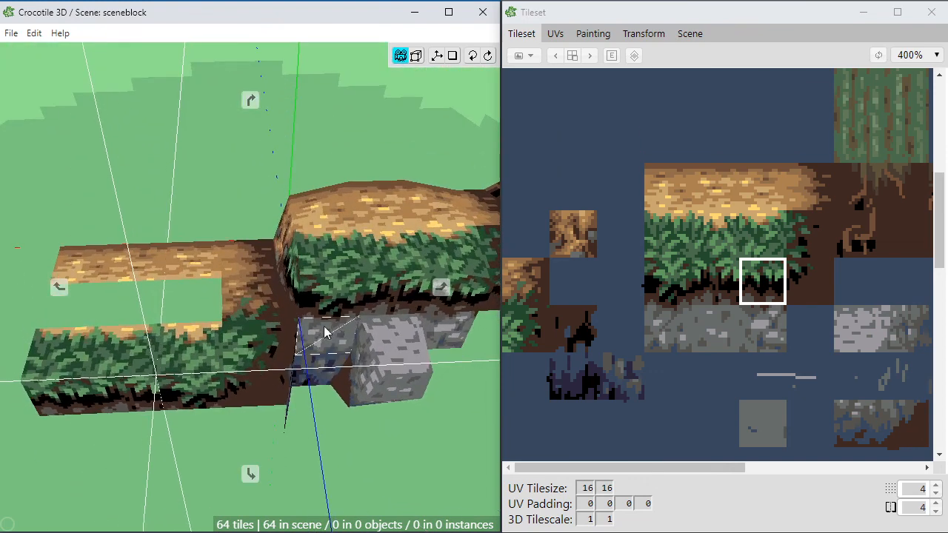
right_drag(324, 332, 380, 340)
key(space)
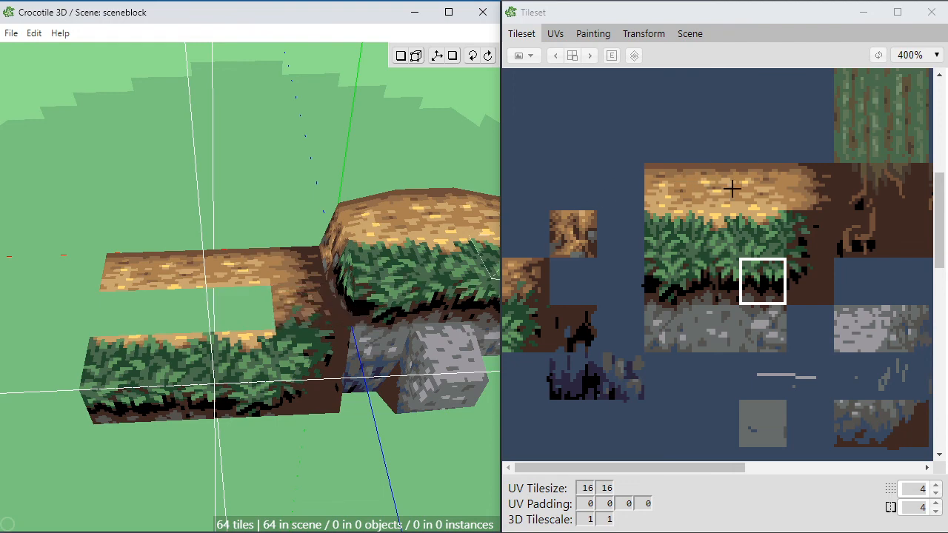
key(space)
right_drag(314, 256, 244, 275)
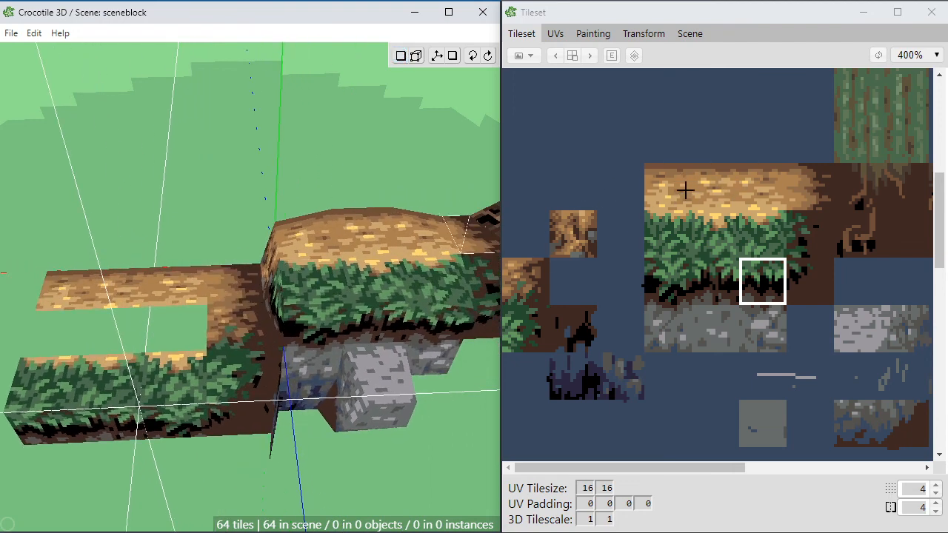
Step: Move the three golden dirt tiles up one row in the tileset and pick the vacated tile nearest the dark dirt
click(666, 191)
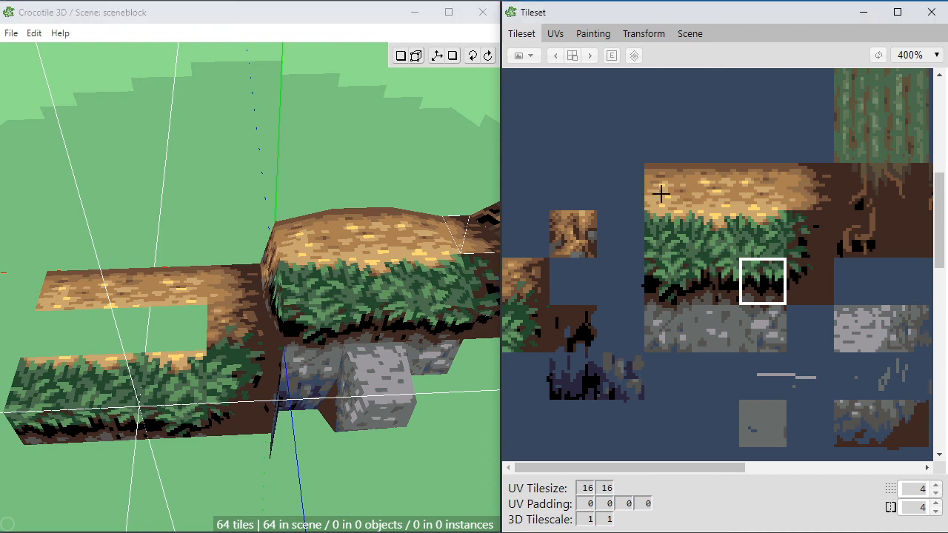
drag(668, 175, 674, 145)
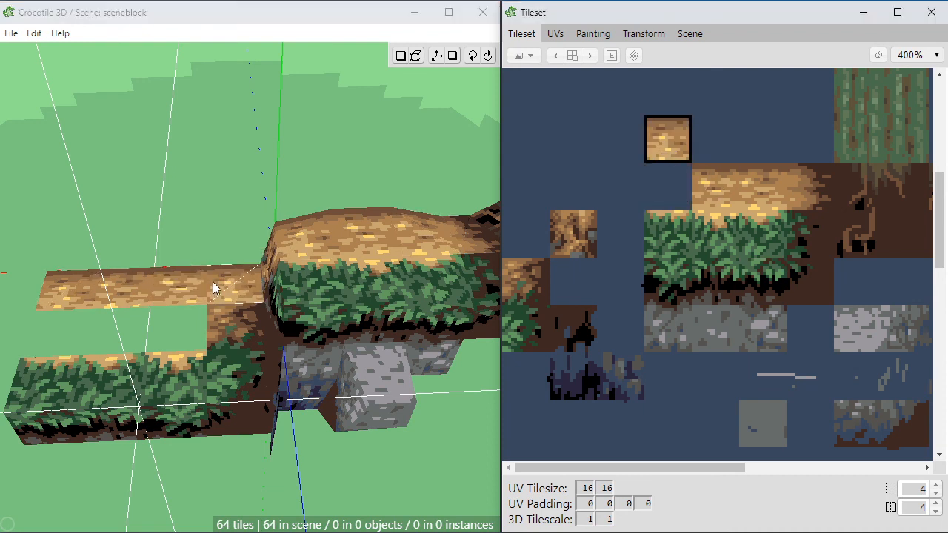
click(710, 146)
drag(715, 191, 704, 140)
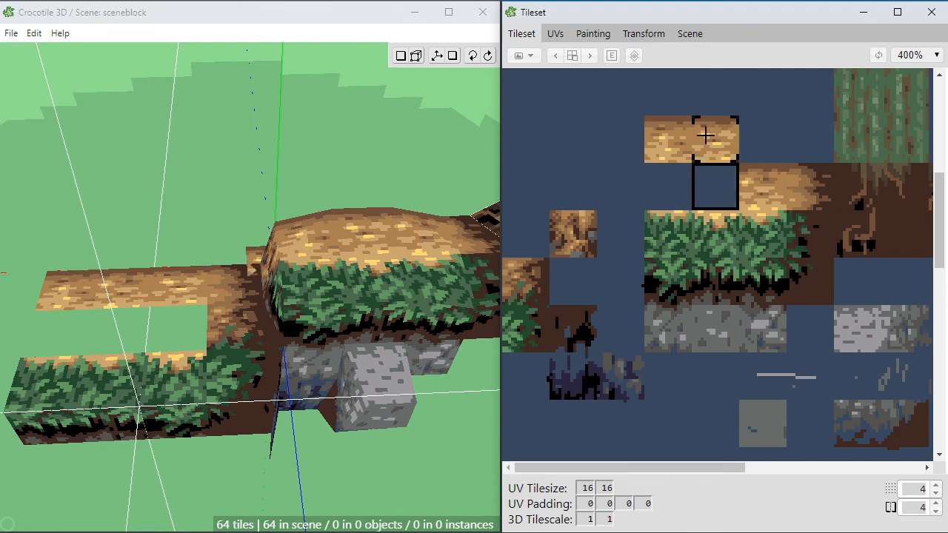
click(763, 190)
drag(764, 189, 762, 143)
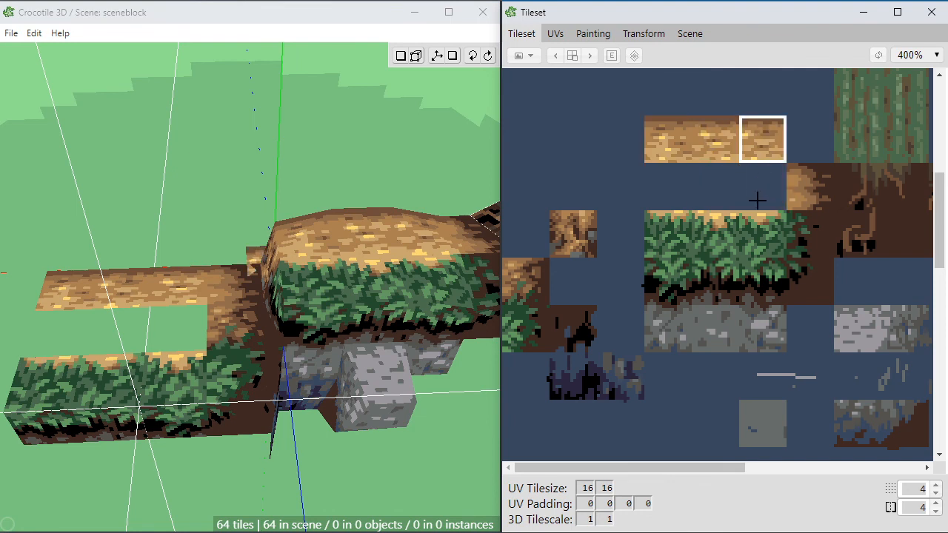
click(756, 196)
click(152, 126)
mouse_move(275, 215)
right_down()
mouse_move(285, 204)
mouse_move(279, 222)
right_up()
middle_drag(279, 225, 319, 226)
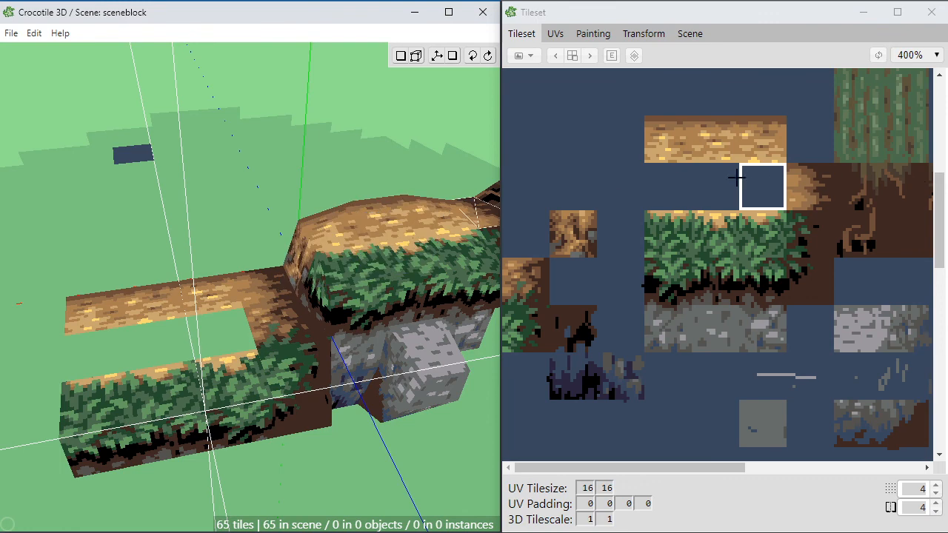
key(space)
drag(161, 285, 154, 304)
right_drag(154, 303, 201, 239)
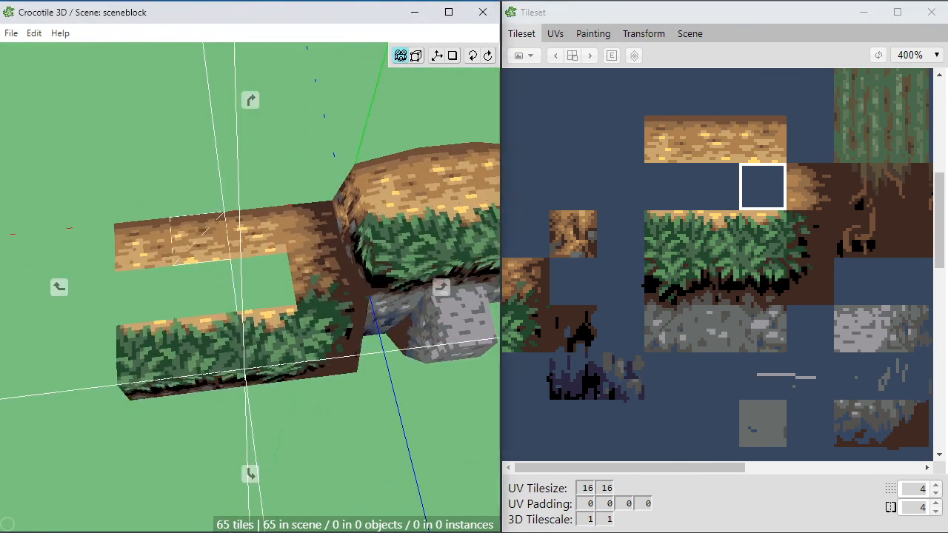
drag(201, 239, 271, 274)
key(ctrl+z)
Step: Close the gap between the dirt and grass rows with the three vacated blank tiles in matching order, and save the scene
key(space)
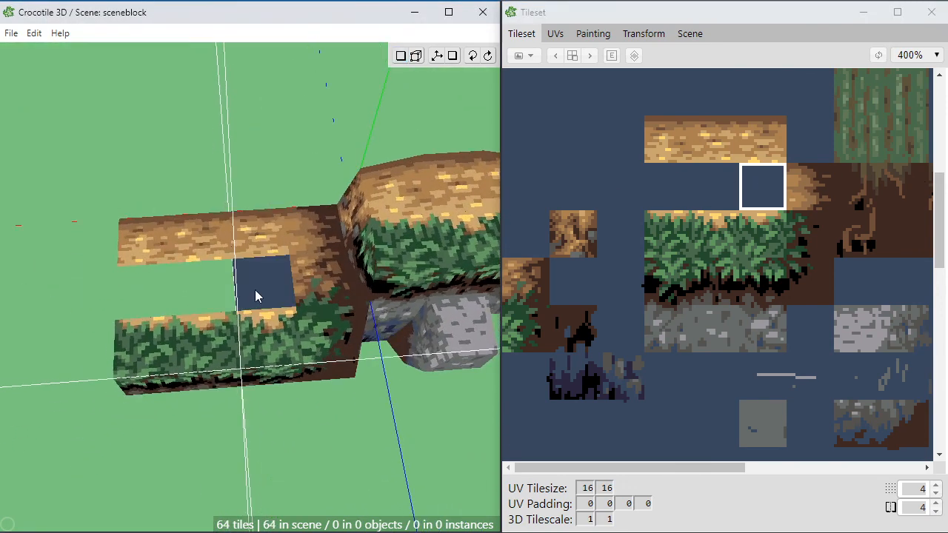
click(717, 196)
click(211, 287)
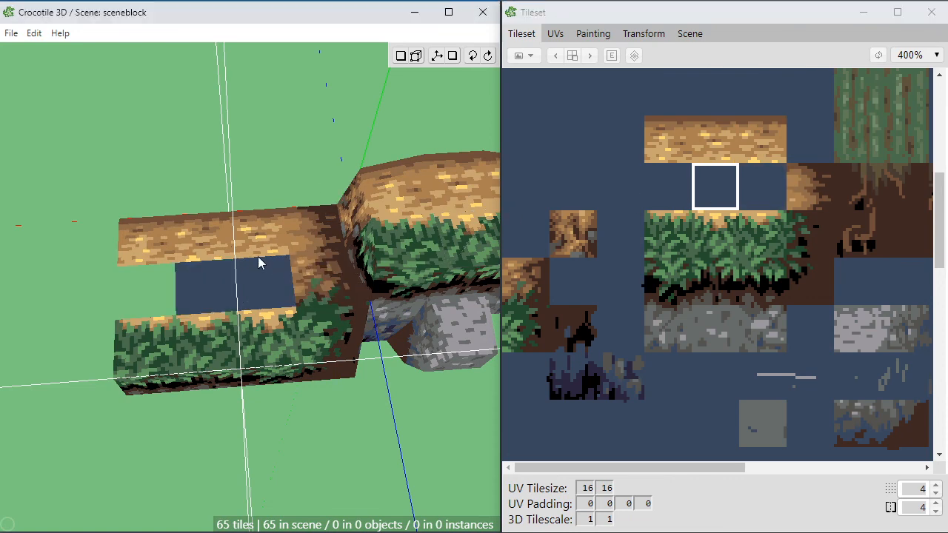
click(671, 181)
click(151, 294)
key(space)
right_drag(248, 289, 296, 266)
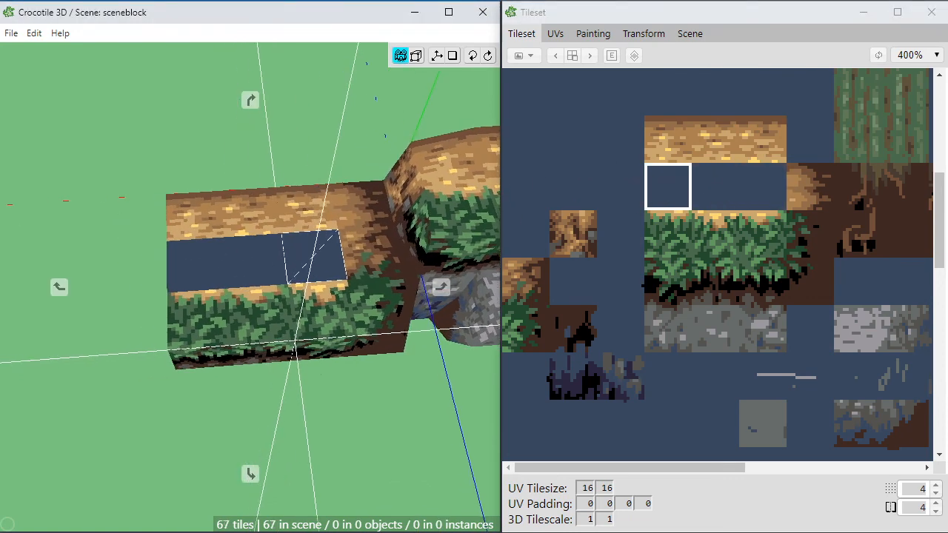
drag(297, 266, 244, 302)
scroll(244, 302, up, 3)
right_drag(361, 233, 316, 246)
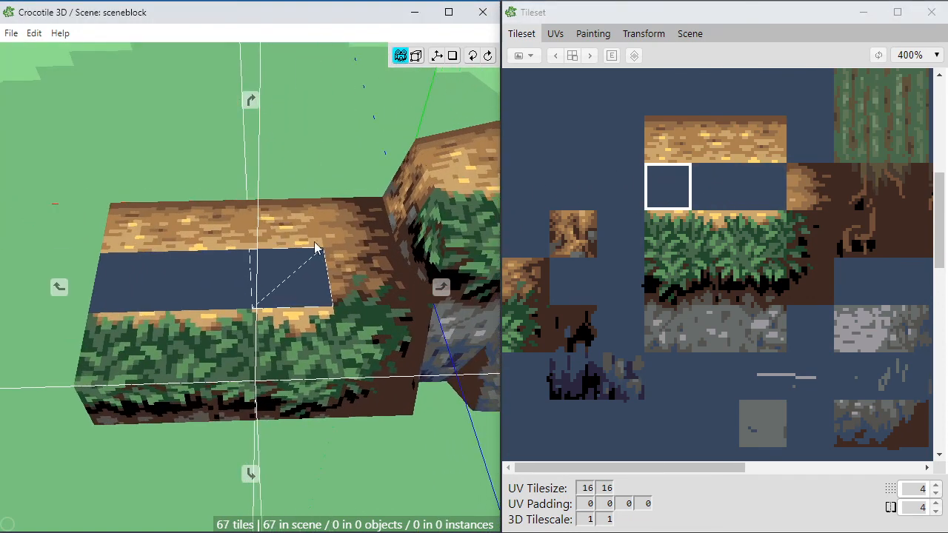
key(space)
key(ctrl+s)
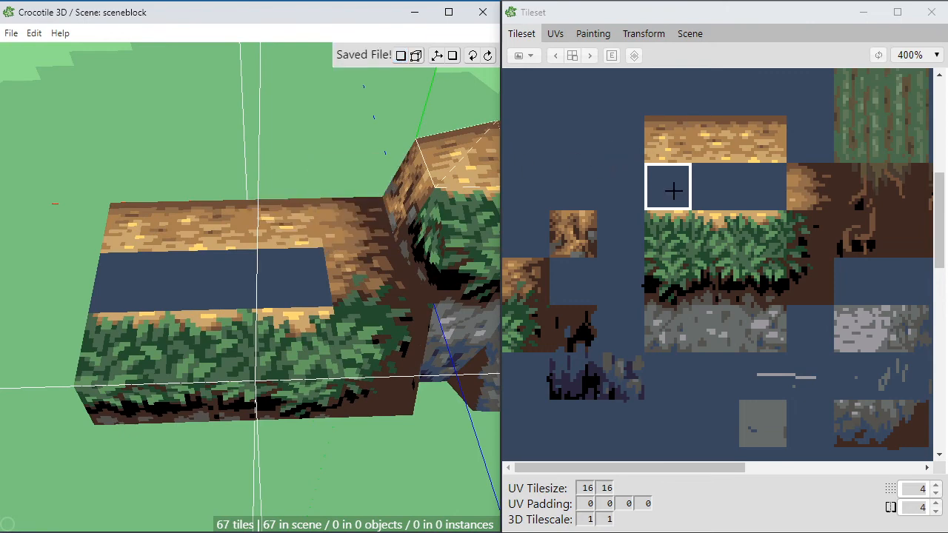
Step: Open the ledge's tile region for painting and select the blank three-tile strip between the golden dirt and the grass
mouse_move(618, 96)
mouse_down()
mouse_move(825, 253)
mouse_move(825, 345)
mouse_up()
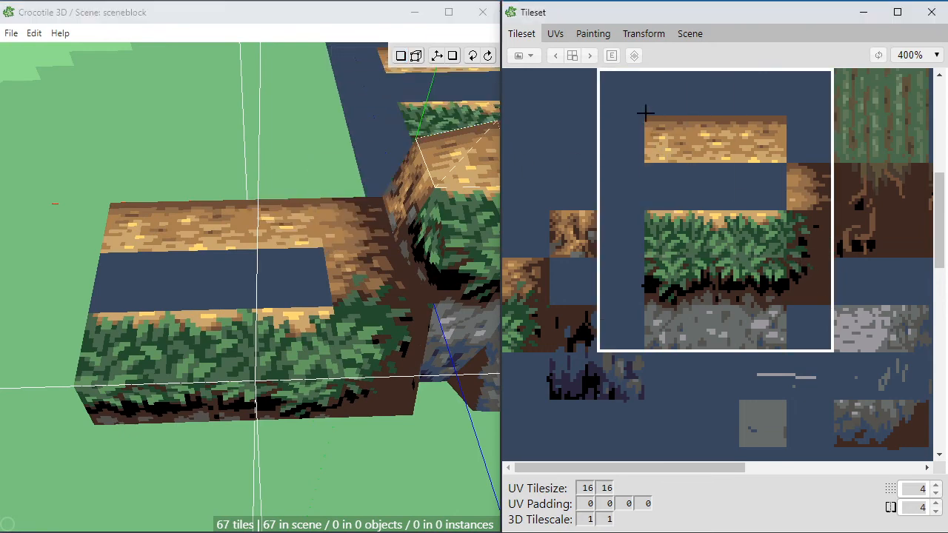
click(593, 35)
key(space)
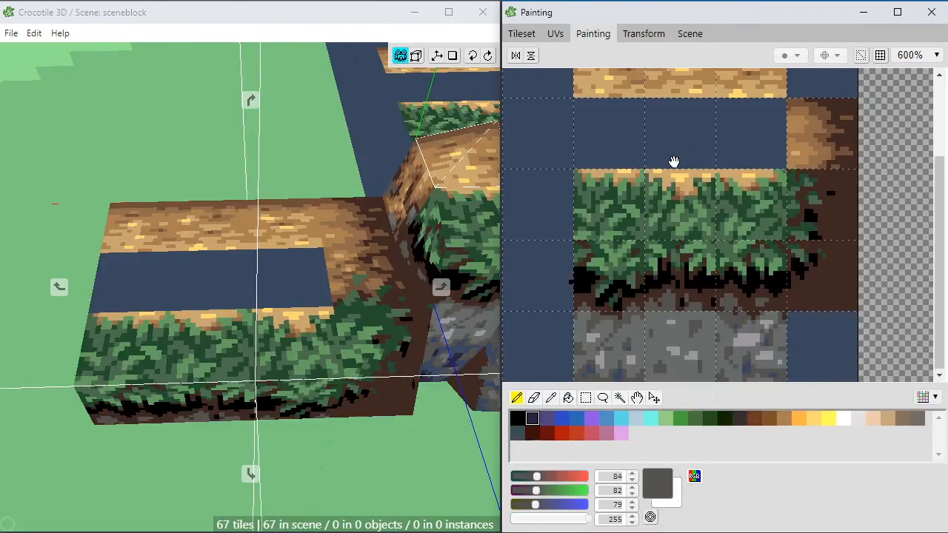
drag(673, 161, 673, 247)
scroll(673, 248, up, 1)
key(m)
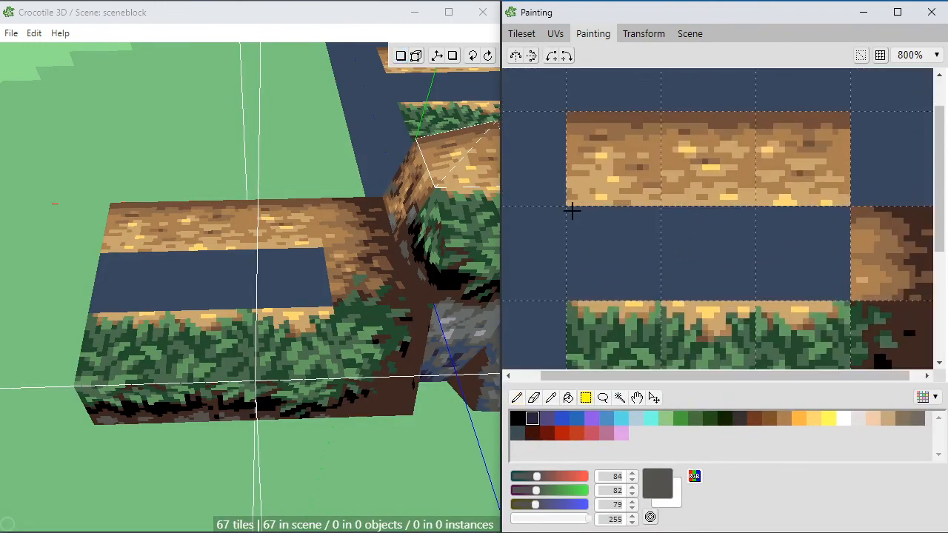
drag(571, 211, 841, 291)
key(g)
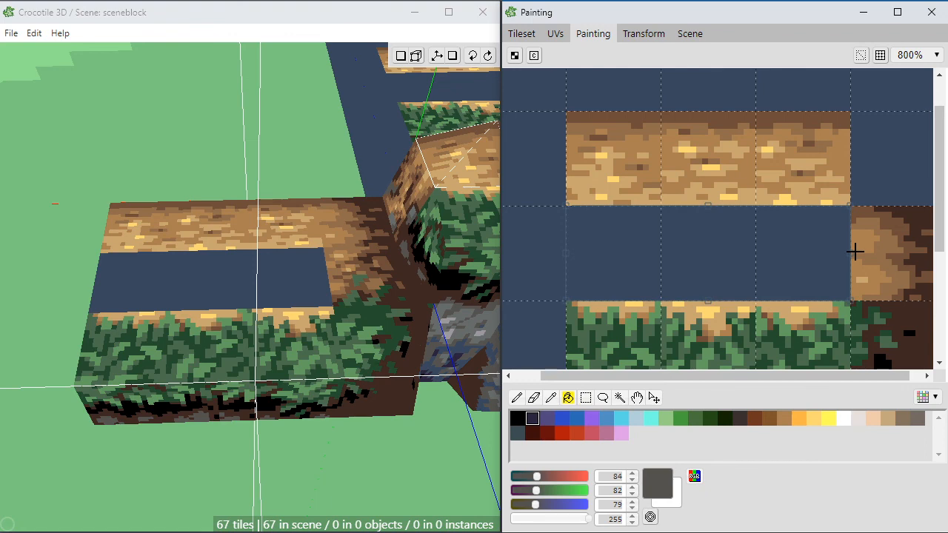
Step: Fill the selected blank strip with the light tan colour (200, 166, 111) sampled from the golden dirt above it
key(b)
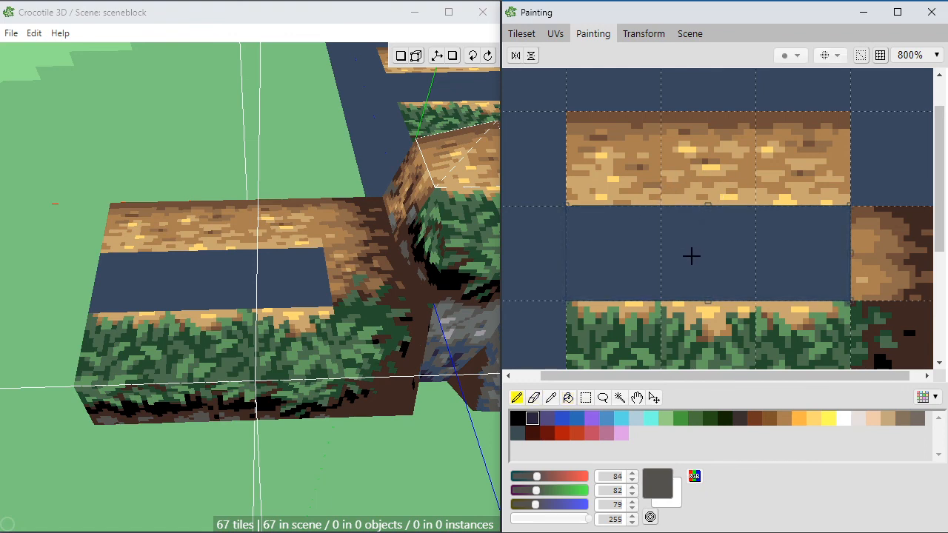
key(g)
alt+click(673, 194)
click(719, 244)
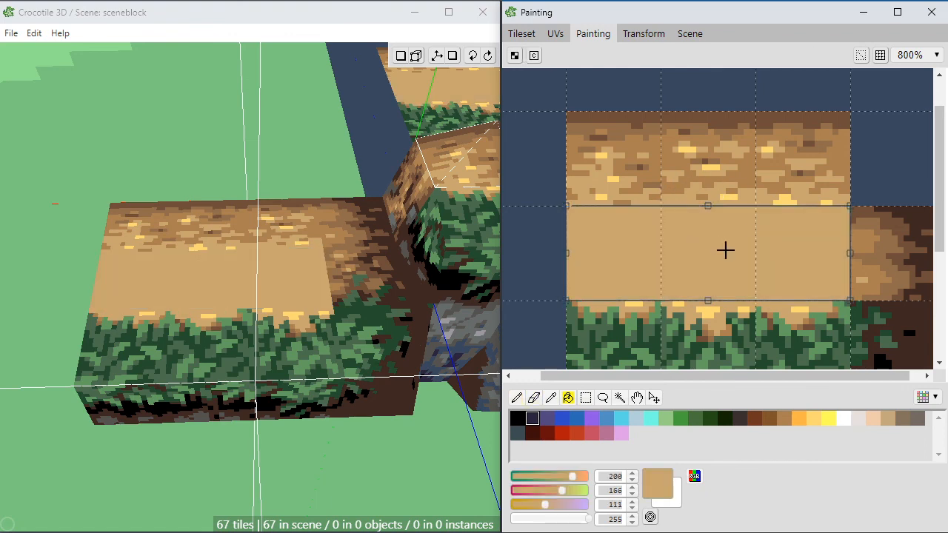
Step: Pencil short brown dashes into the right end of the tan strip to blend it with the adjoining dark dirt tile
key(b)
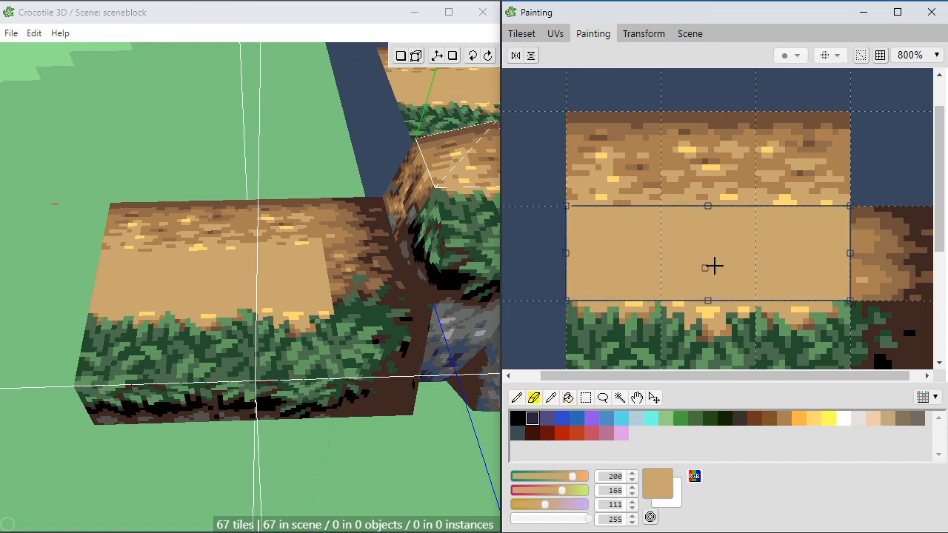
alt+click(850, 240)
mouse_move(841, 238)
mouse_down()
mouse_move(829, 237)
mouse_move(848, 208)
mouse_move(830, 215)
mouse_move(846, 233)
mouse_move(819, 236)
mouse_move(848, 258)
mouse_move(812, 262)
mouse_move(844, 245)
mouse_move(836, 239)
mouse_move(848, 245)
mouse_move(808, 230)
mouse_up()
alt+click(822, 220)
alt+click(838, 241)
alt+click(813, 243)
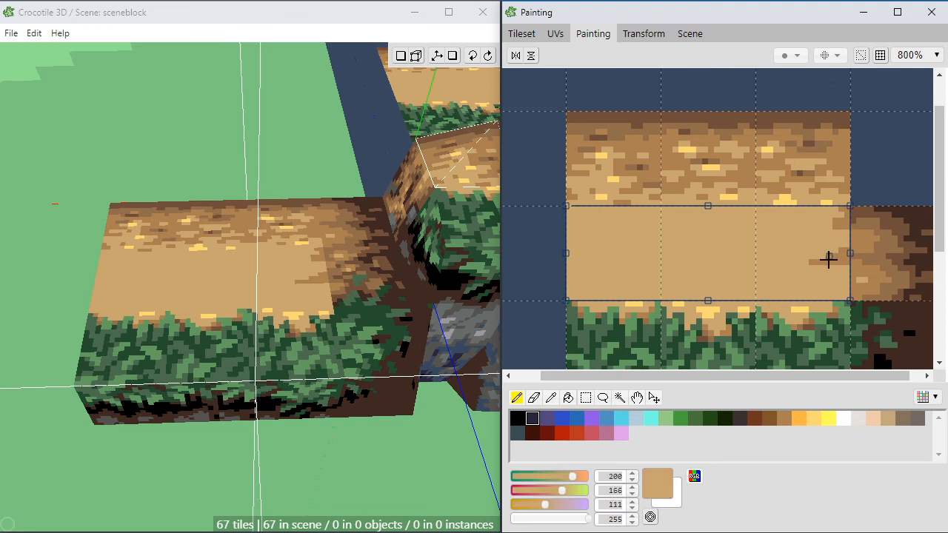
Step: Scatter short brown (171, 128, 82) dashes across all three tiles of the tan strip, cleaning up its left end
alt+click(852, 248)
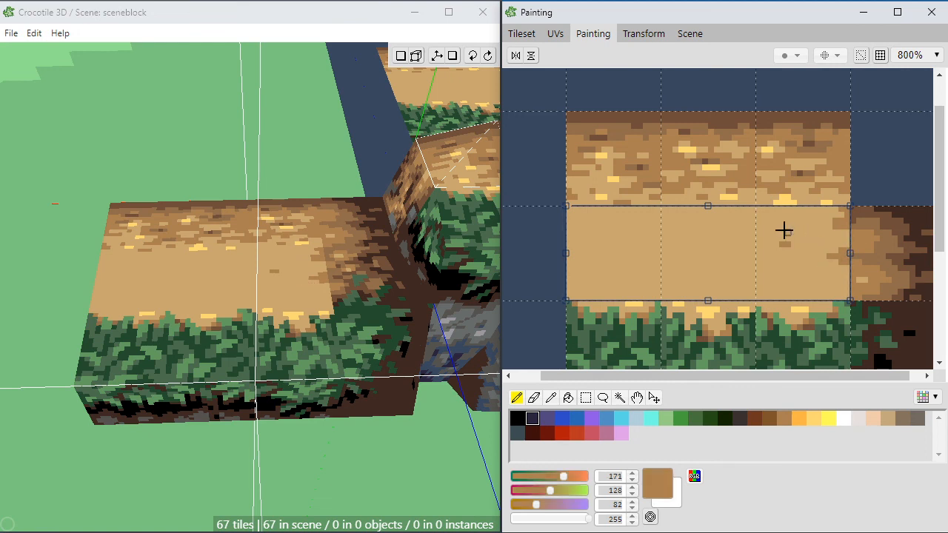
drag(771, 227, 705, 244)
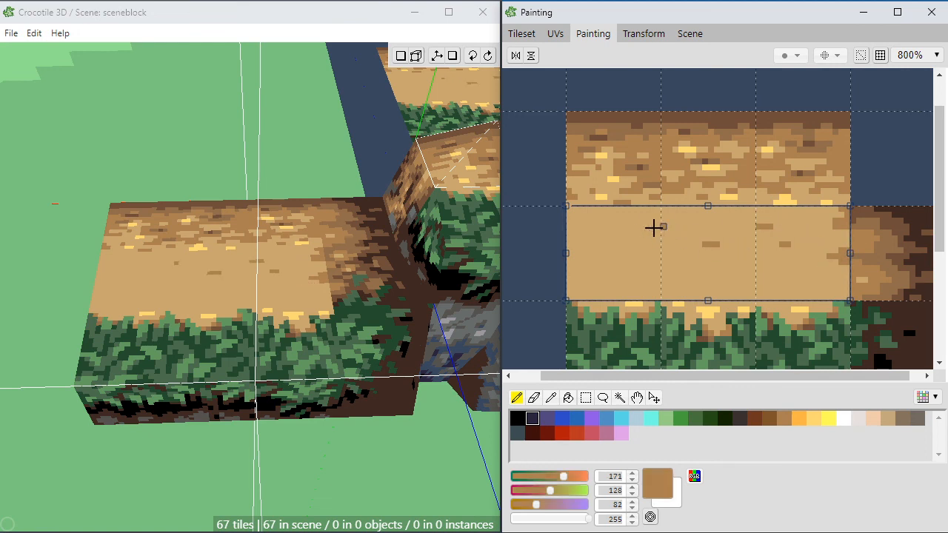
mouse_move(654, 228)
mouse_down()
mouse_move(604, 251)
mouse_move(581, 233)
mouse_up()
right_click(587, 233)
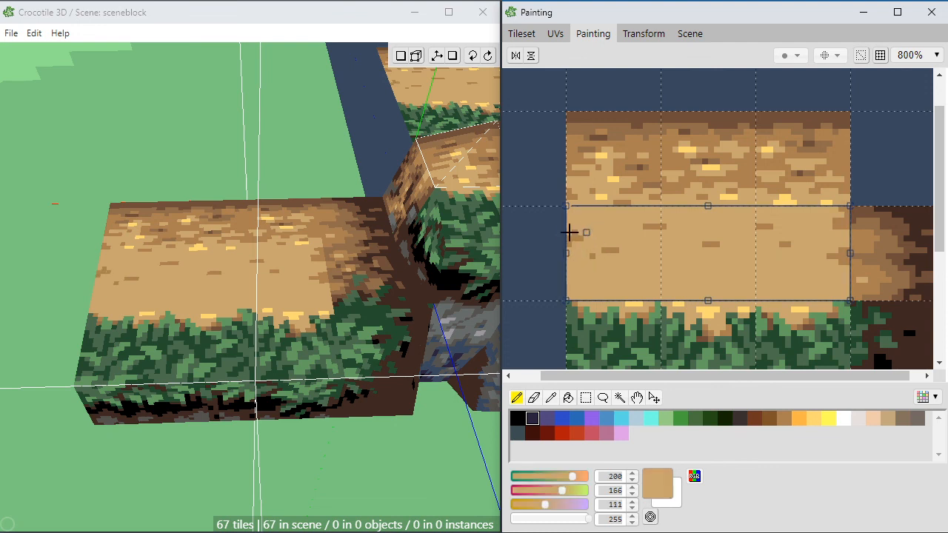
right_click(575, 235)
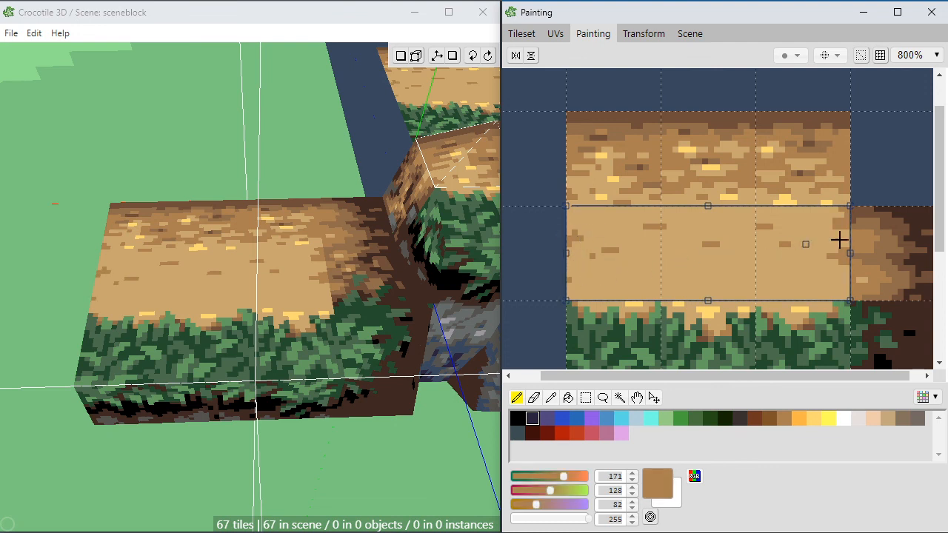
Step: Sample the golden yellow (255, 217, 117) from the dirt above and paint highlight patches across the strip, densest toward its lower left
right_click(794, 200)
drag(718, 228, 686, 221)
mouse_move(710, 265)
mouse_down()
mouse_move(746, 284)
mouse_move(683, 281)
mouse_up()
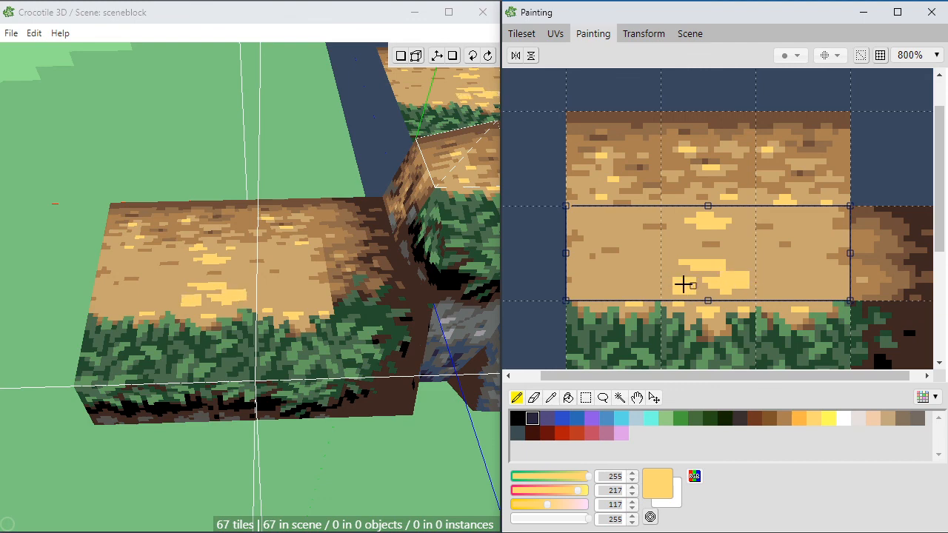
mouse_move(626, 275)
mouse_down()
mouse_move(649, 265)
mouse_move(627, 282)
mouse_move(619, 271)
mouse_move(580, 284)
mouse_up()
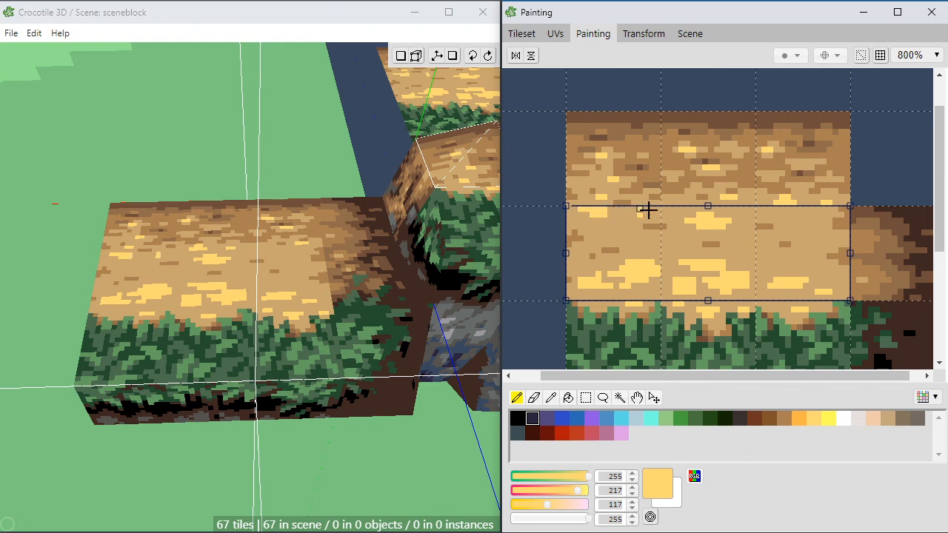
mouse_move(601, 226)
mouse_down()
mouse_move(609, 237)
mouse_move(644, 235)
mouse_move(630, 251)
mouse_move(595, 260)
mouse_move(602, 256)
mouse_up()
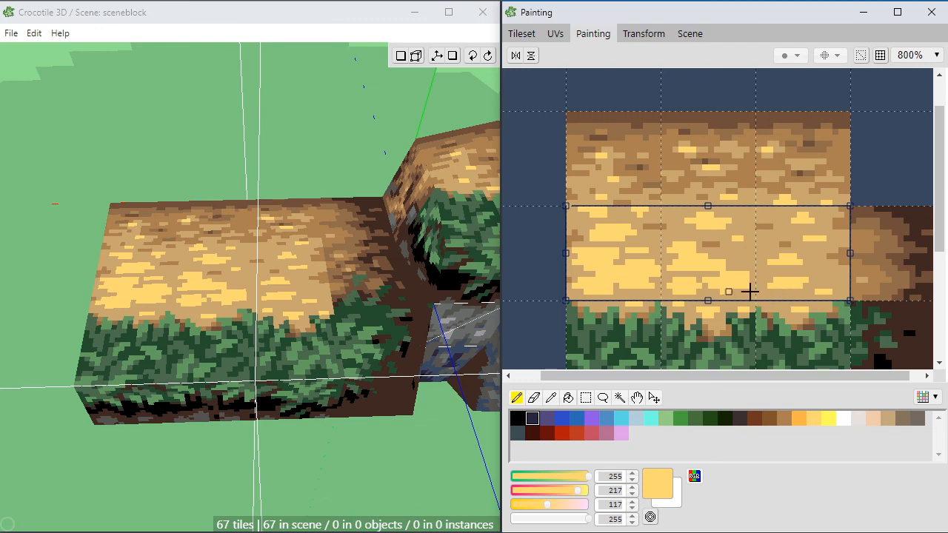
Step: Touch up the golden highlights where the strip's middle and right tiles meet, and sample the brown (171, 128, 82) beside the strip
alt+click(743, 252)
click(742, 256)
alt+click(739, 240)
drag(746, 242, 735, 243)
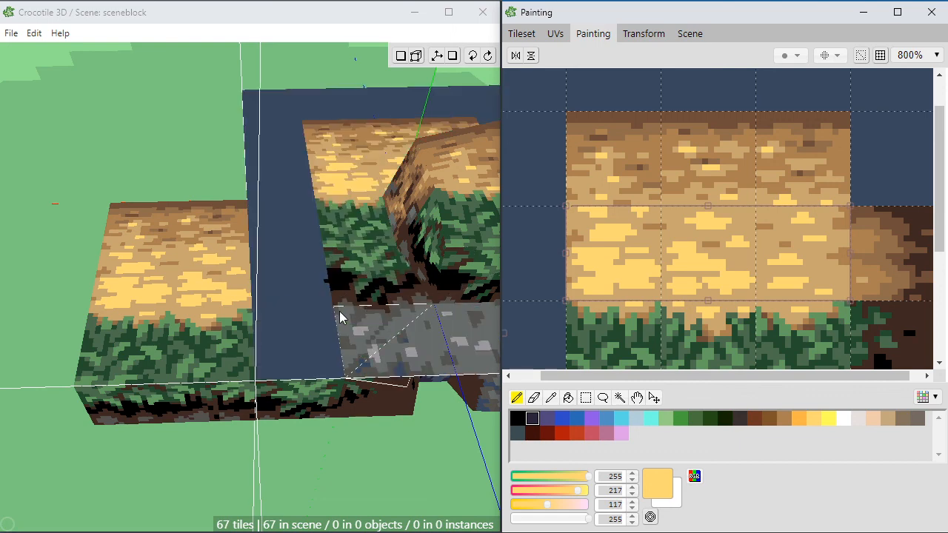
alt+click(856, 295)
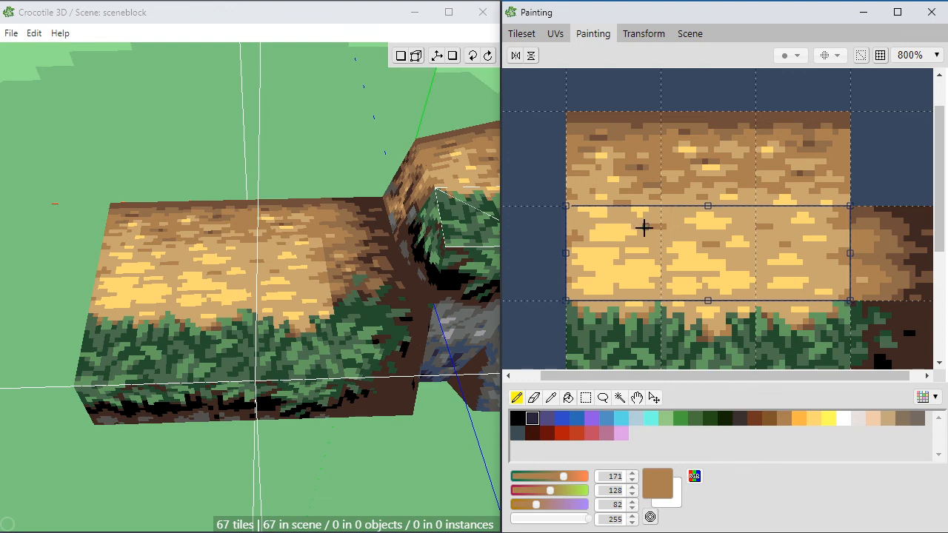
scroll(905, 292, down, 1)
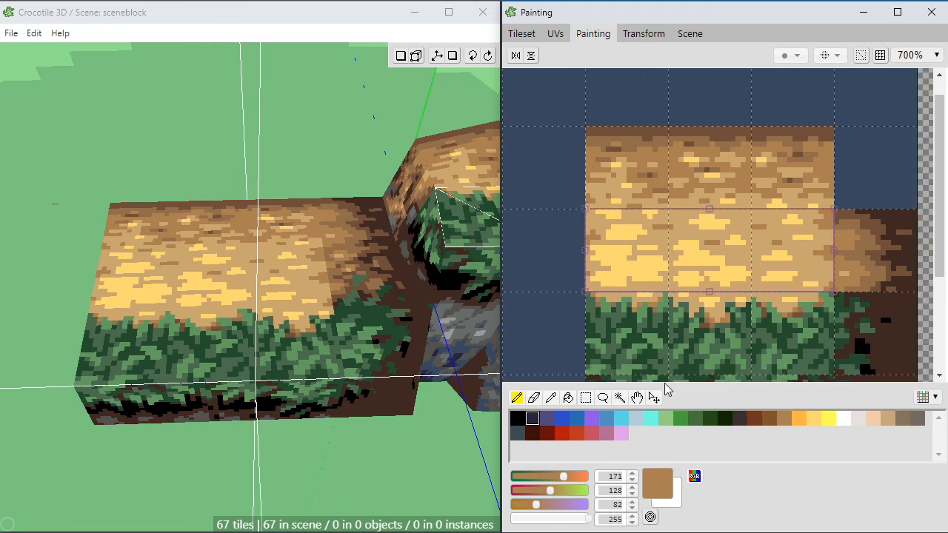
Step: Open the five-by-five tile region containing the ledge's separate dirt-and-grass corner tile for painting and clear the old paint selection
click(521, 34)
click(575, 181)
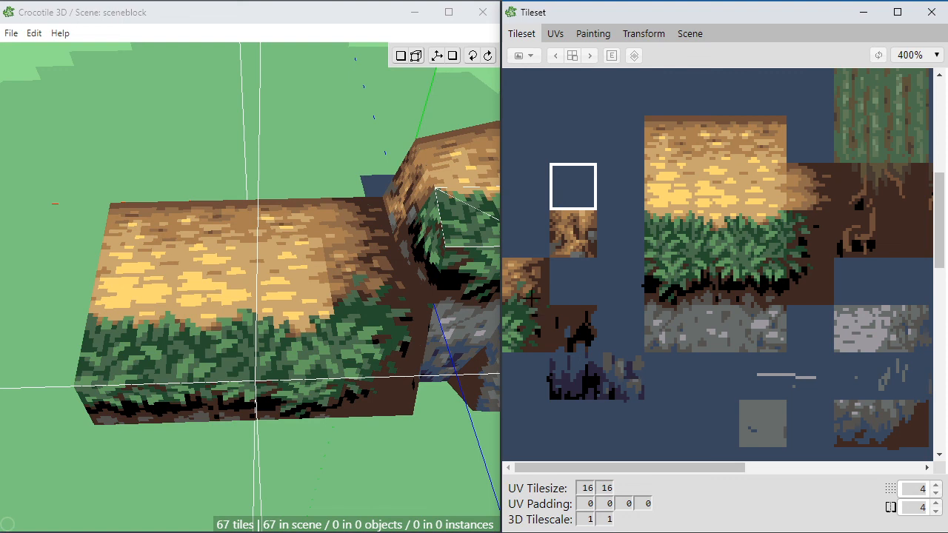
click(511, 126)
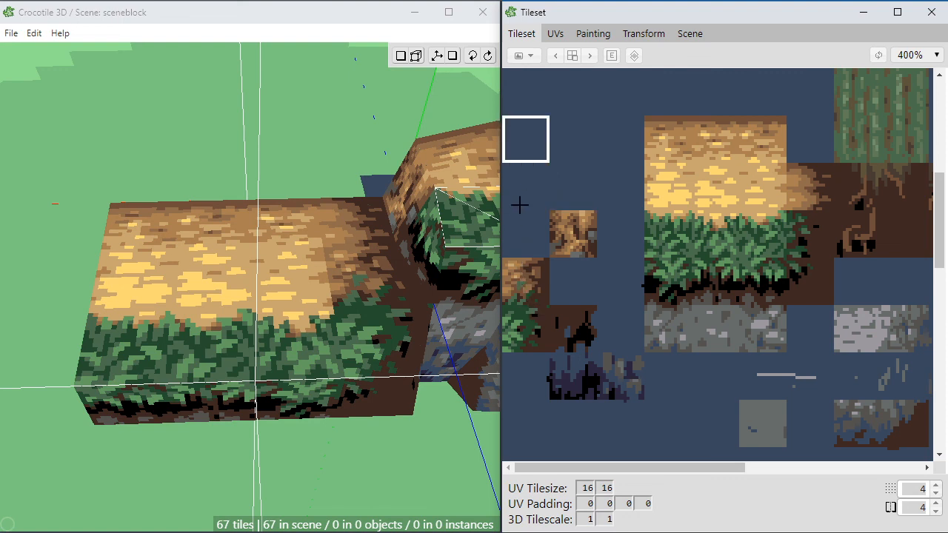
drag(519, 205, 696, 354)
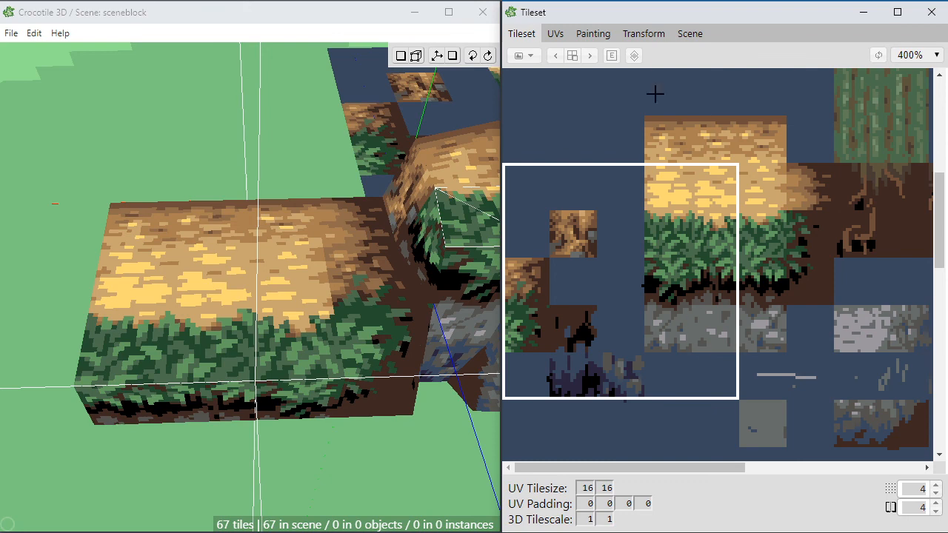
click(597, 34)
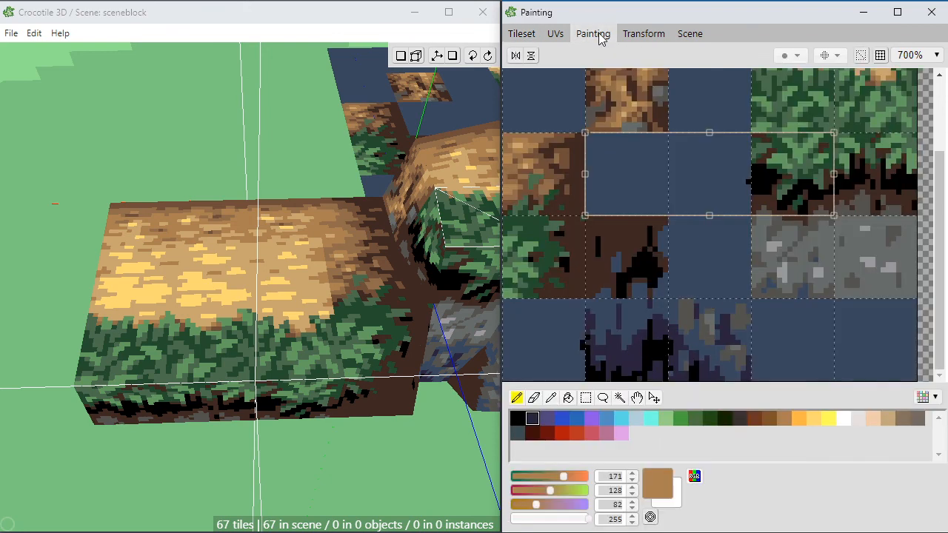
click(568, 170)
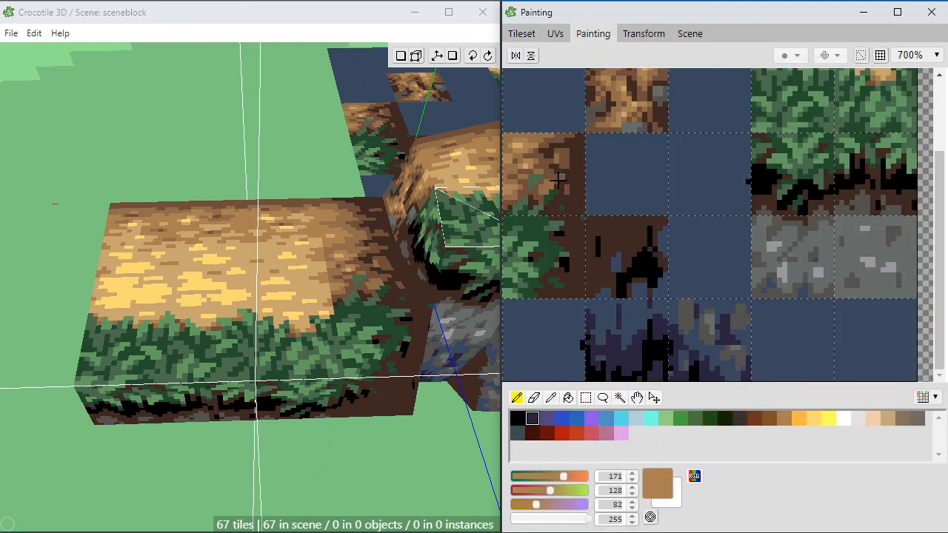
Step: Blend the corner tile's left edge into the golden strip with tan (200, 166, 111) and brown (171, 128, 82) pixels
alt+click(510, 160)
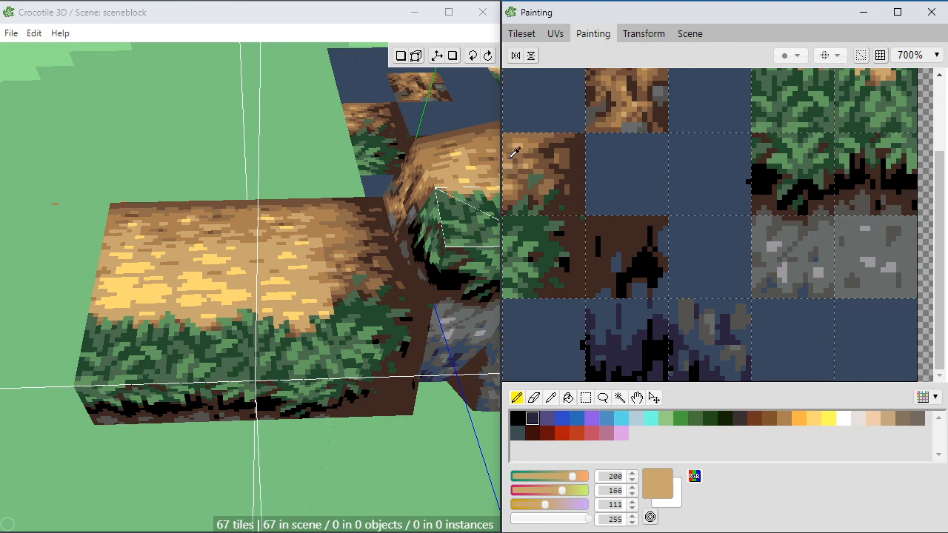
alt+click(510, 156)
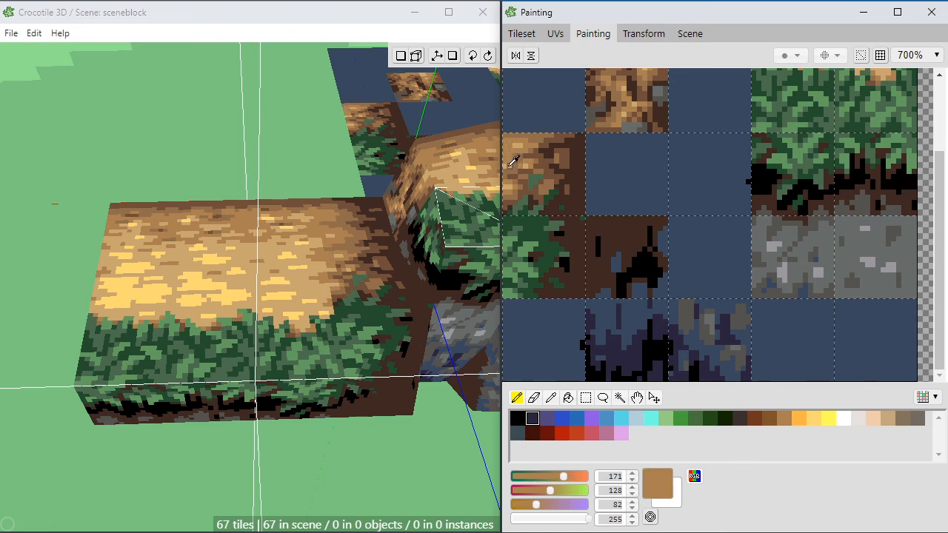
alt+click(508, 166)
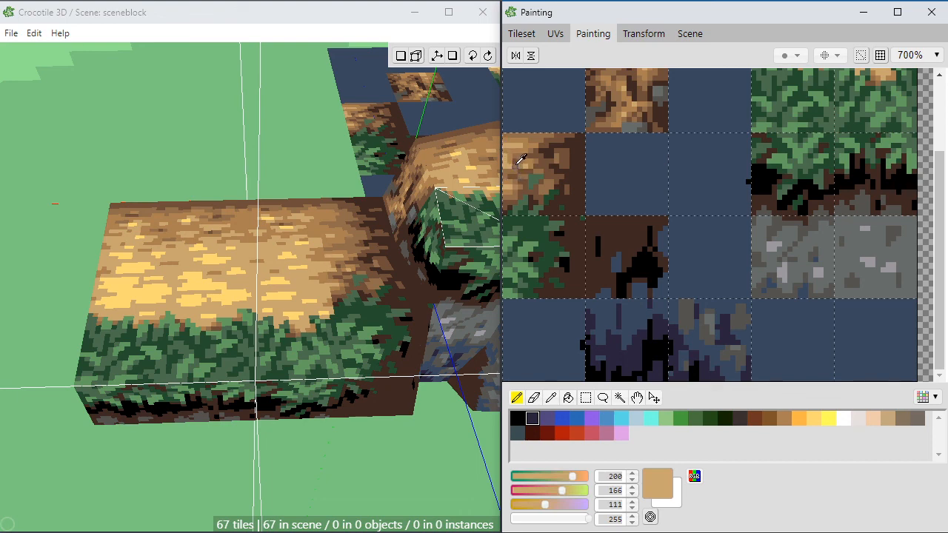
alt+click(510, 165)
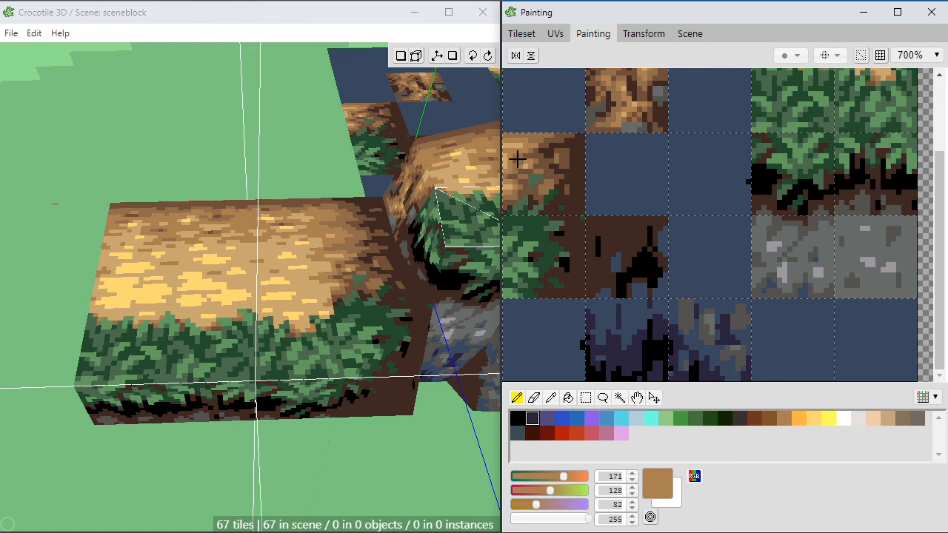
alt+click(514, 197)
alt+click(514, 185)
alt+click(505, 185)
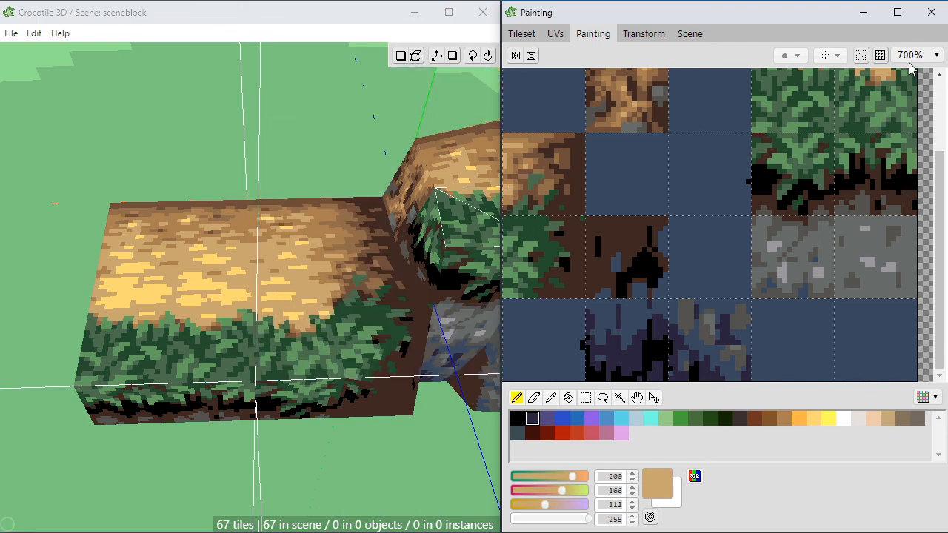
Step: Return to the tileset and pick the right-hand tile of the new golden strip
click(537, 33)
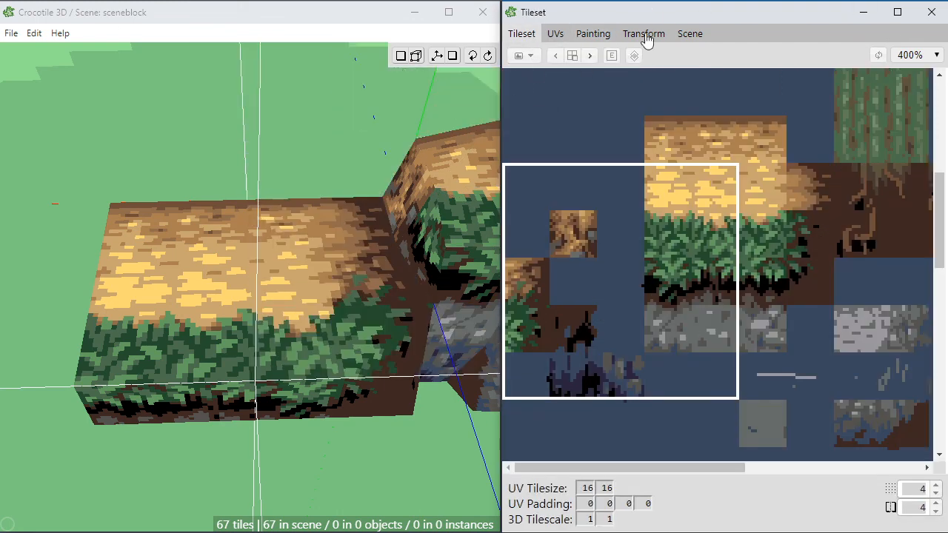
click(757, 194)
scroll(423, 220, down, 2)
middle_drag(380, 377, 373, 407)
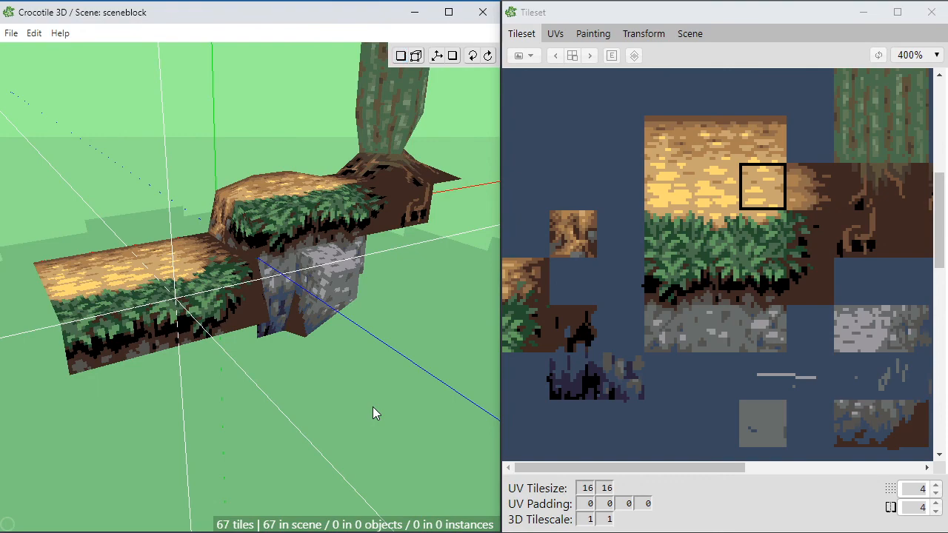
Step: Move the two outer vertices of the dark rock face beneath the ledge sideways to line up with the ledge's front corner
mouse_move(298, 368)
middle_down()
mouse_move(203, 357)
mouse_move(364, 406)
mouse_move(299, 382)
middle_up()
scroll(300, 385, up, 4)
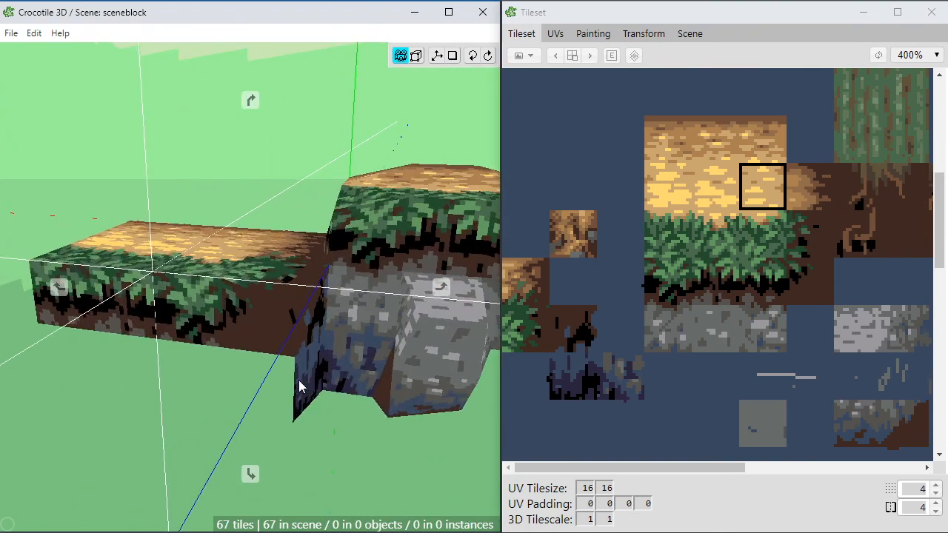
middle_drag(292, 456, 291, 454)
key(Tab)
click(304, 374)
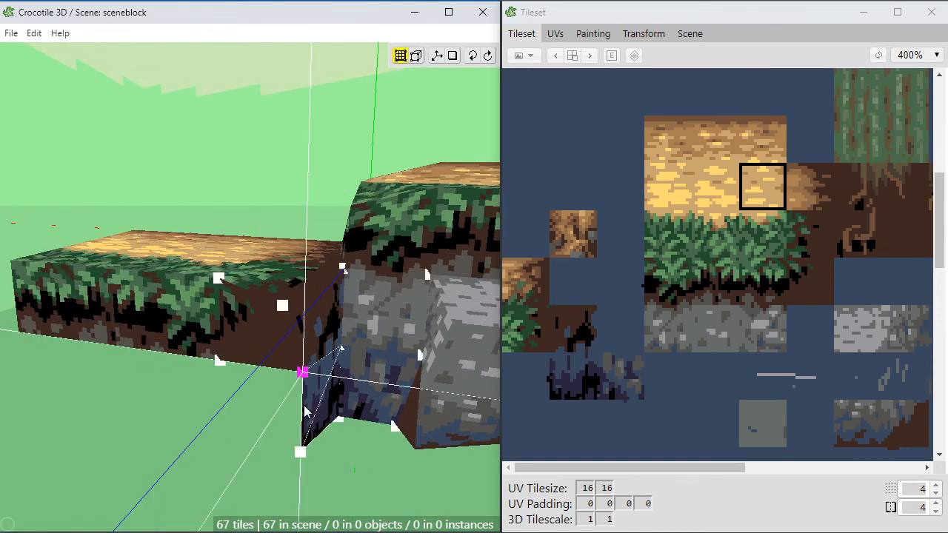
shift+click(301, 455)
key(a)
key(space)
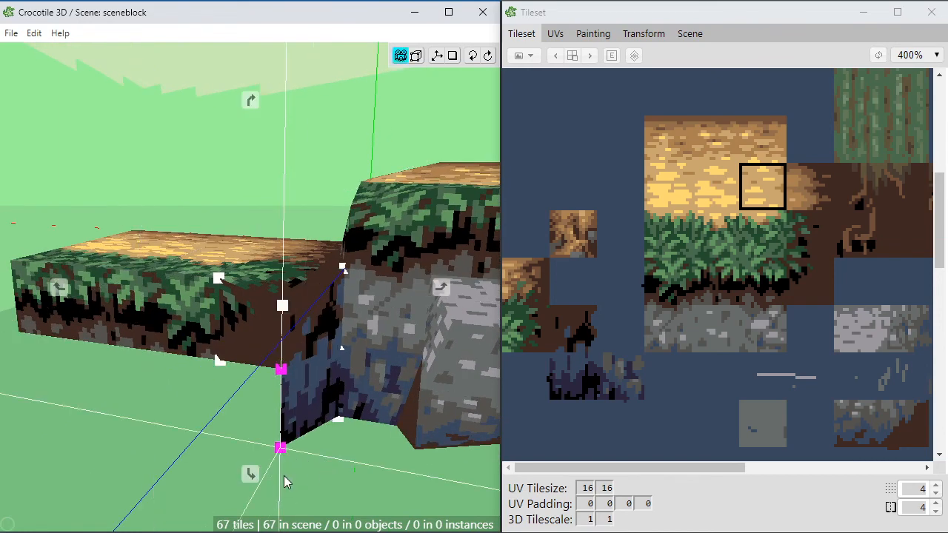
Step: Flare the rock face's lower outer vertex farther out under the ledge while aligning its upper vertex with the ledge's front corner
middle_drag(190, 453, 234, 454)
key(a)
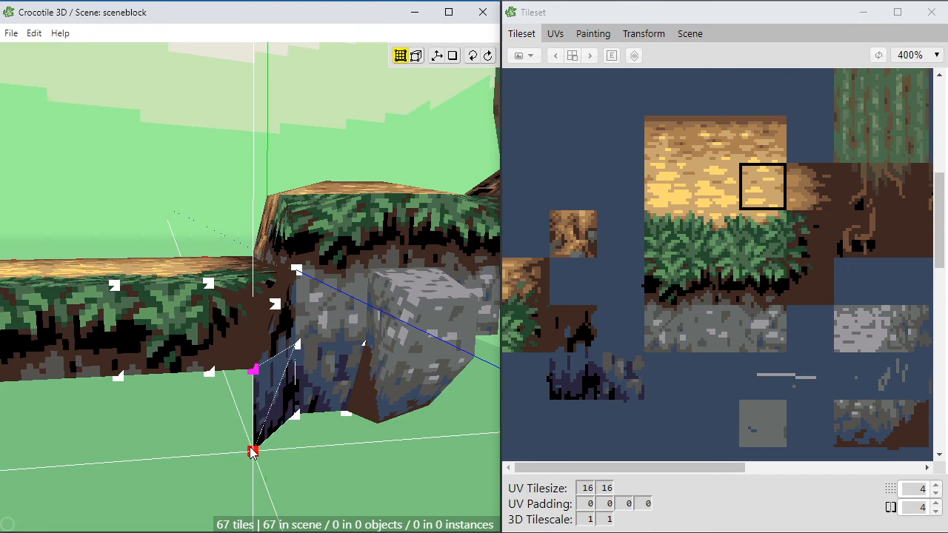
key(space)
drag(233, 448, 191, 450)
click(259, 370)
key(d)
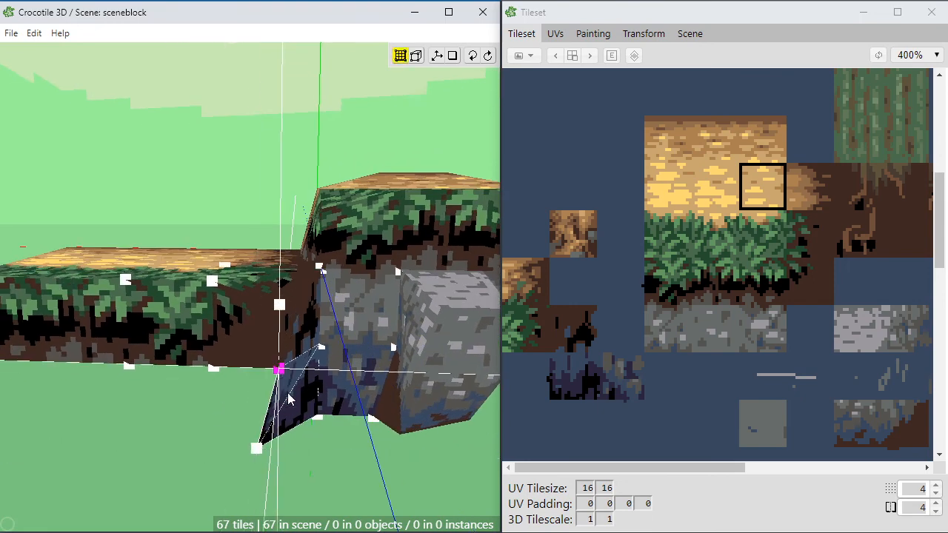
drag(289, 408, 344, 389)
key(space)
Step: Examine the flared rock face and the lower ledge from several angles
drag(319, 415, 270, 426)
scroll(308, 437, down, 3)
scroll(307, 437, down, 3)
middle_drag(270, 426, 242, 442)
drag(242, 442, 286, 422)
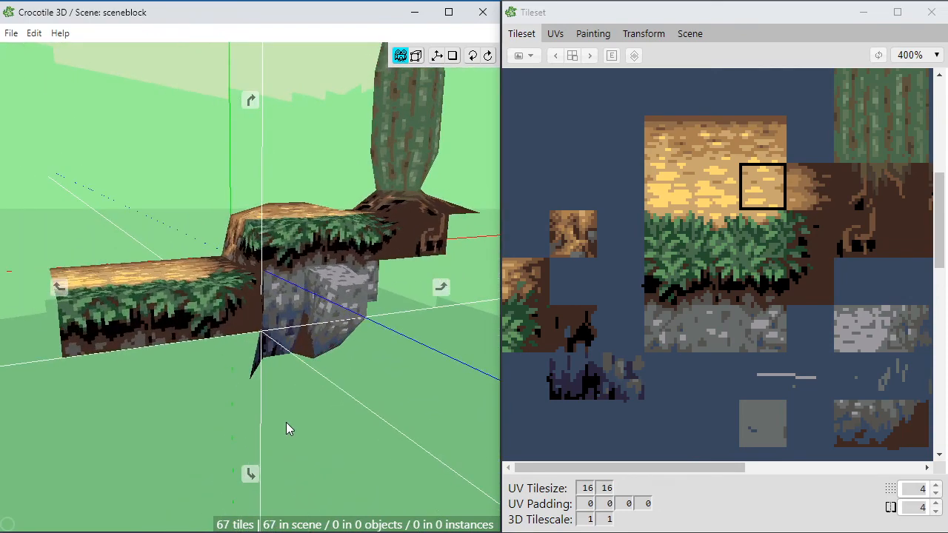
middle_drag(288, 416, 243, 421)
right_drag(147, 365, 200, 363)
Step: Raise the three inner vertices along the lower ledge's rear top edge to give its dirt surface a gentle mound
scroll(211, 319, up, 3)
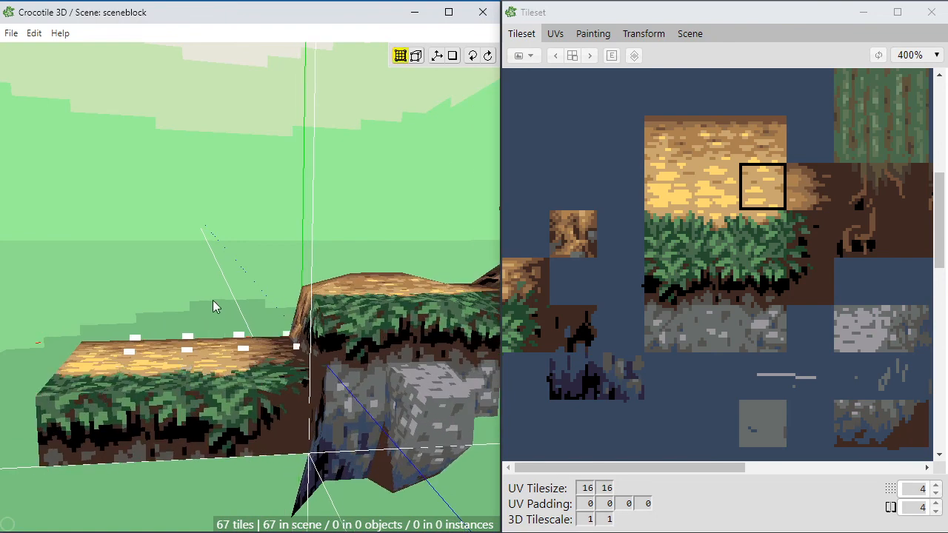
key(Tab)
mouse_move(179, 295)
middle_down()
mouse_move(211, 314)
mouse_move(245, 319)
middle_up()
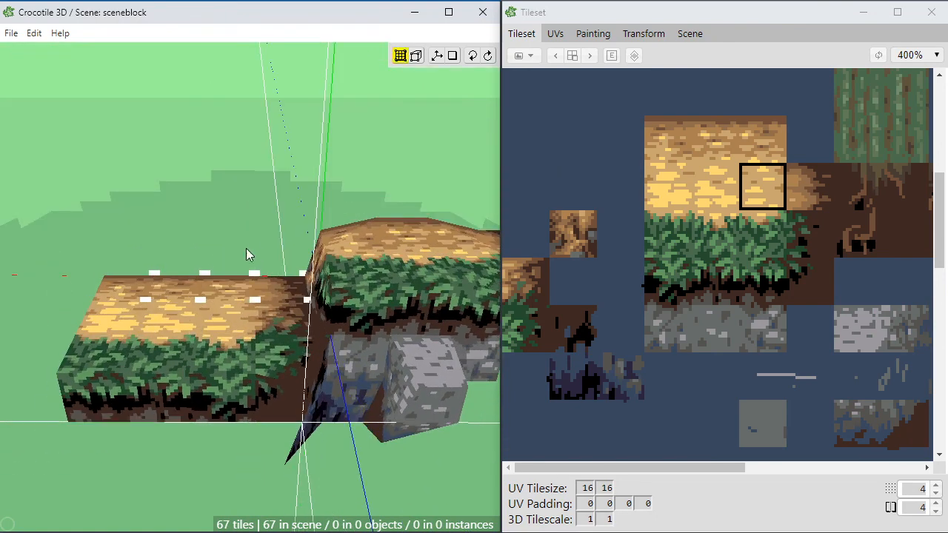
drag(269, 240, 149, 285)
middle_drag(150, 369, 148, 363)
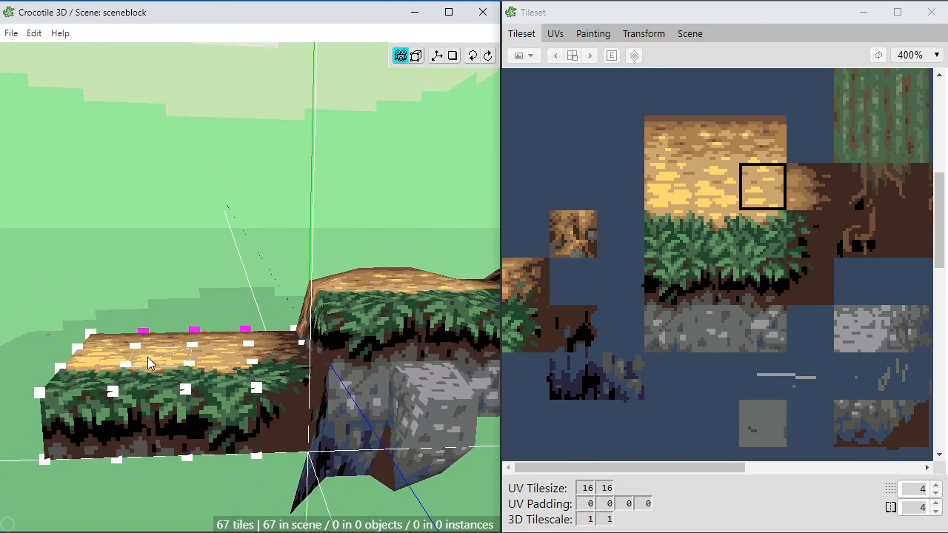
middle_drag(363, 433, 312, 450)
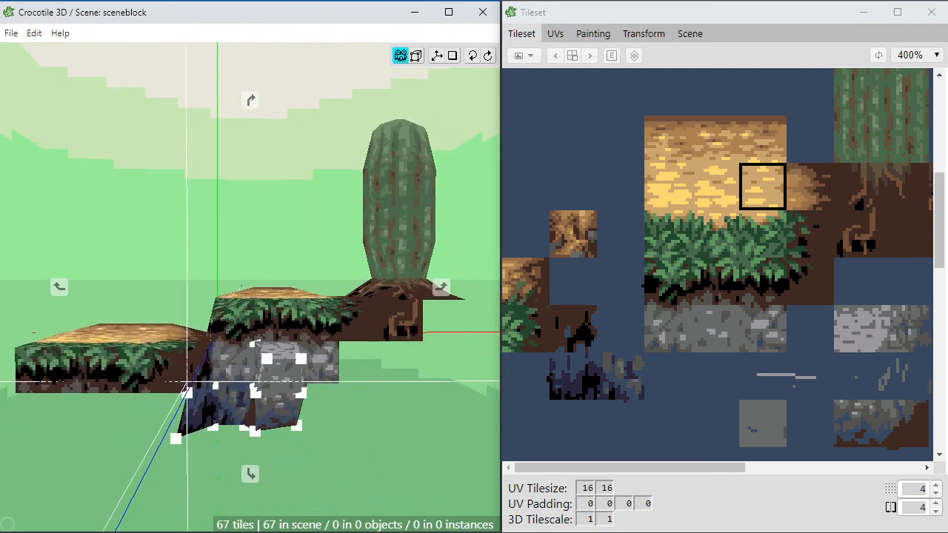
middle_drag(186, 382, 207, 411)
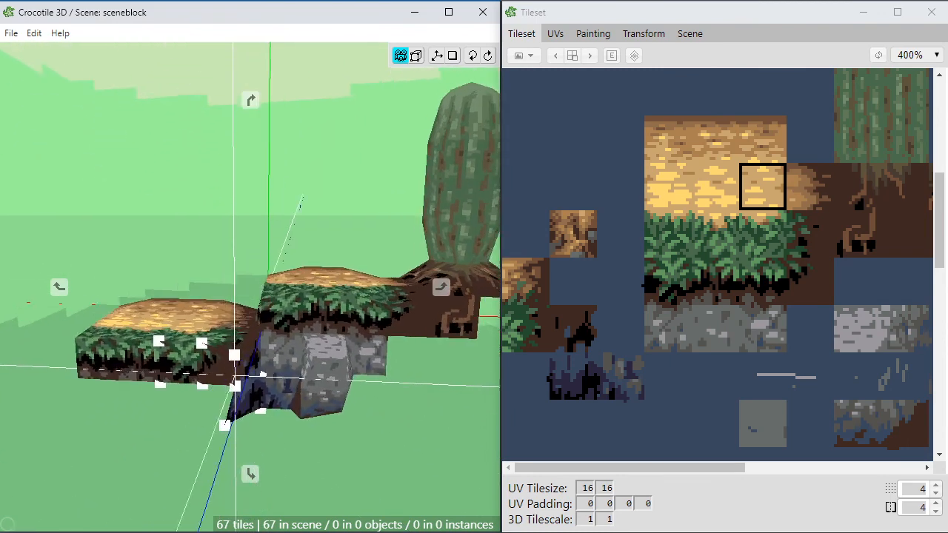
Step: Undo the last action and save the scene file
middle_drag(169, 444, 289, 450)
key(ctrl+z)
mouse_move(409, 432)
middle_down()
mouse_move(278, 437)
mouse_move(268, 457)
mouse_move(389, 458)
mouse_move(348, 436)
mouse_move(398, 434)
mouse_move(406, 422)
mouse_move(439, 449)
mouse_move(370, 426)
mouse_move(393, 440)
mouse_move(438, 428)
mouse_move(406, 419)
middle_up()
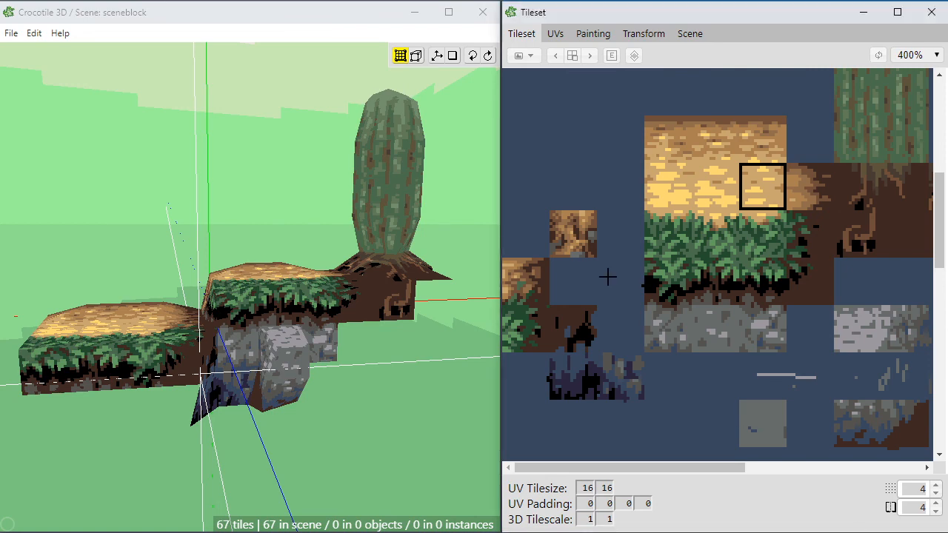
key(space)
drag(269, 220, 267, 193)
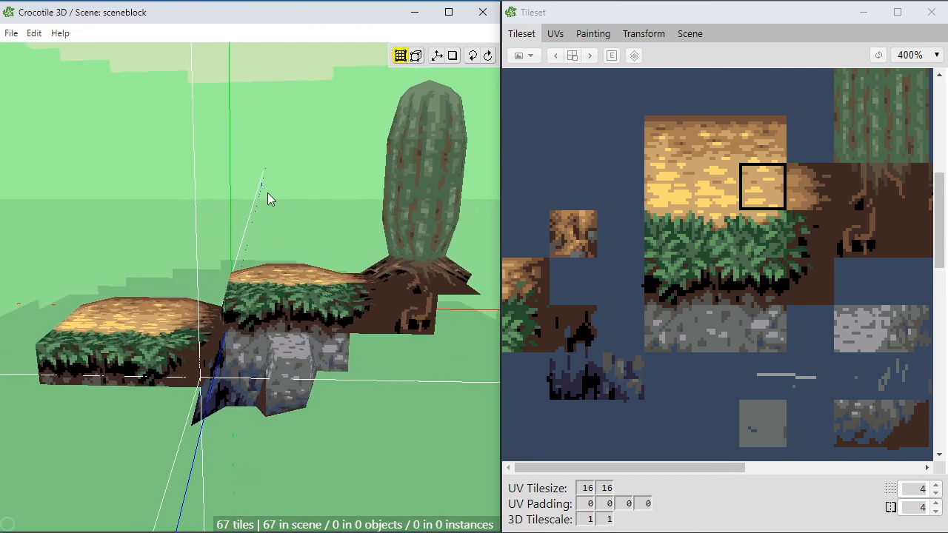
key(ctrl+s)
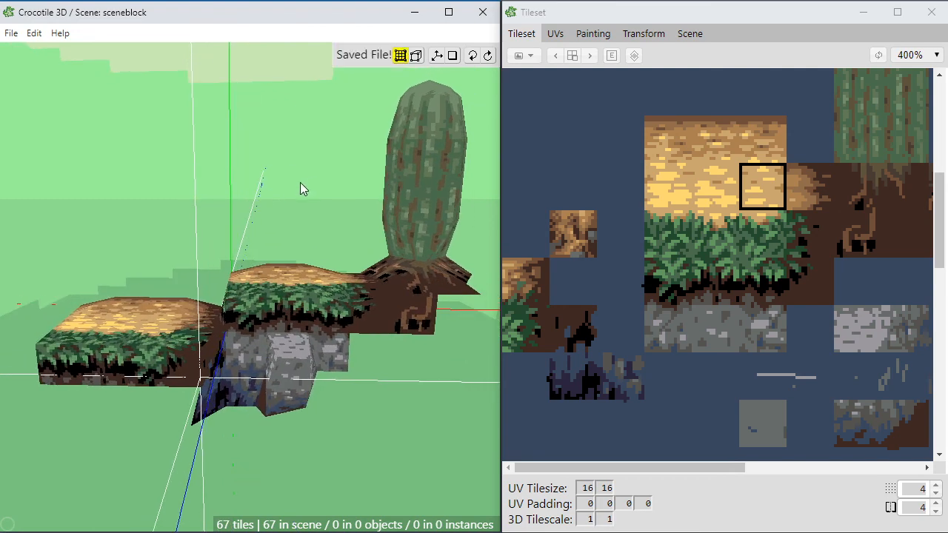
Step: Examine the junction between the two ledges and the rocks beneath them up close from above and from both sides
scroll(221, 212, up, 1)
key(space)
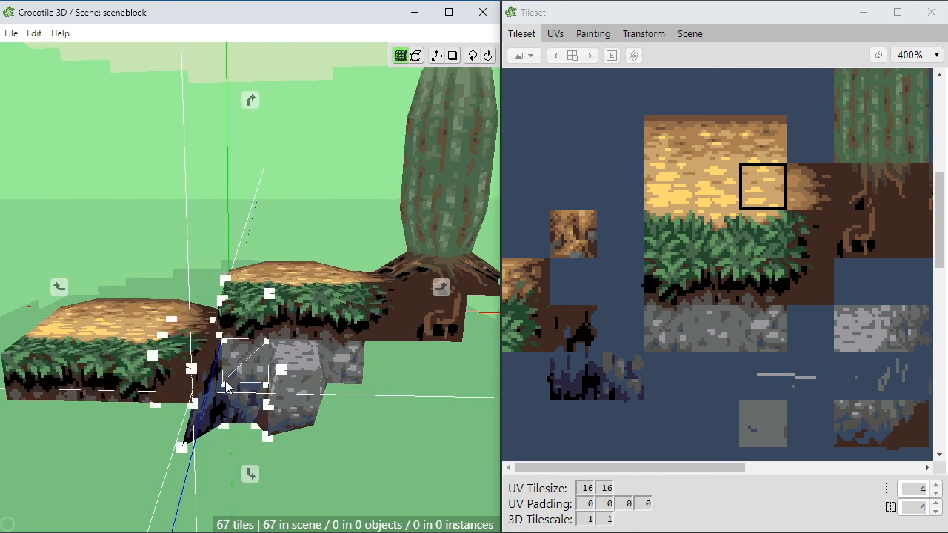
drag(222, 211, 259, 203)
drag(259, 343, 335, 361)
middle_drag(320, 377, 255, 399)
mouse_move(220, 351)
middle_down()
mouse_move(334, 327)
mouse_move(359, 370)
mouse_move(220, 335)
middle_up()
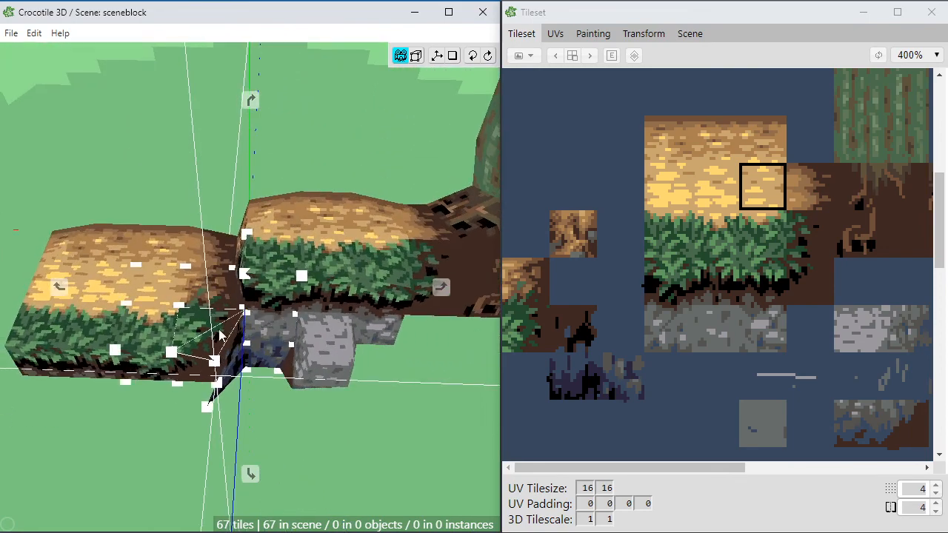
middle_drag(307, 359, 356, 383)
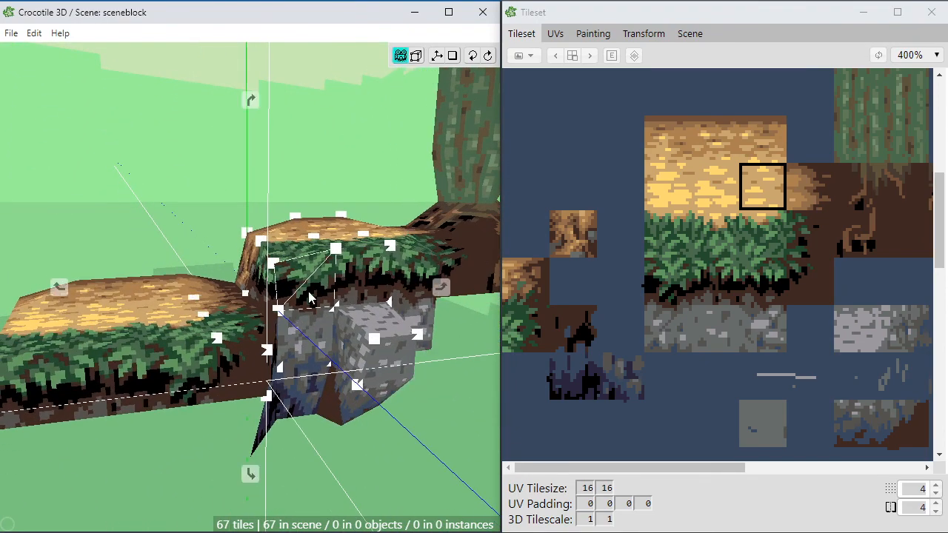
middle_drag(309, 298, 293, 278)
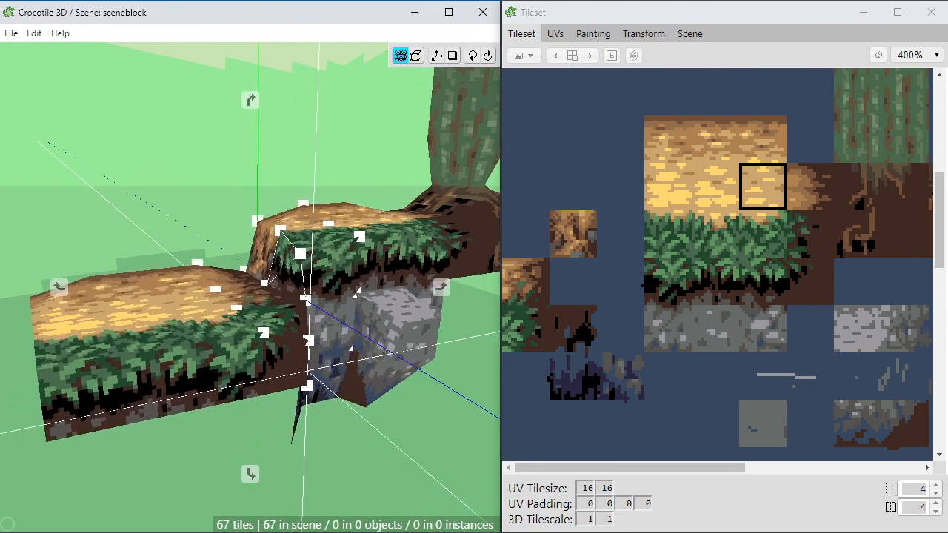
middle_drag(357, 294, 304, 311)
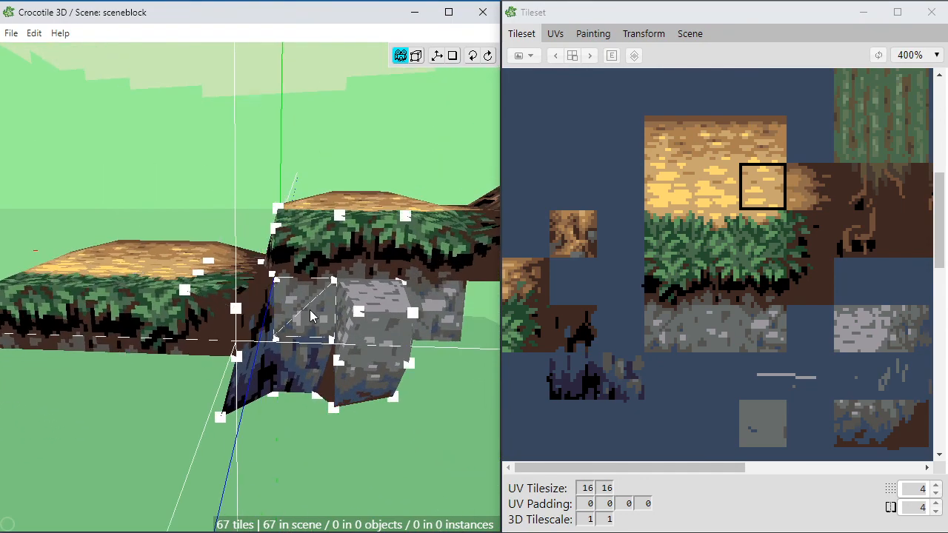
middle_drag(322, 214, 298, 365)
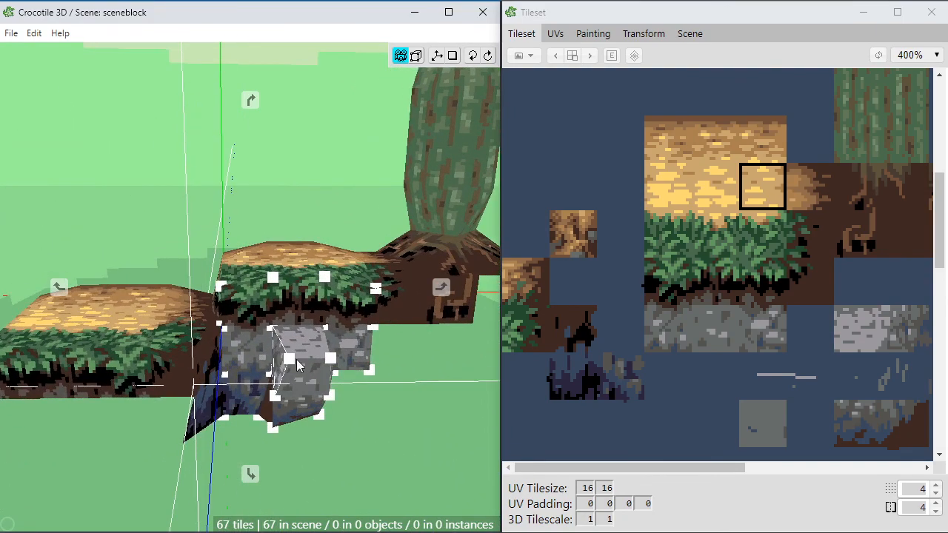
middle_drag(320, 321, 296, 311)
Step: Look over the dirt, grass, root and rock tiles in the tileset
key(space)
scroll(666, 233, down, 1)
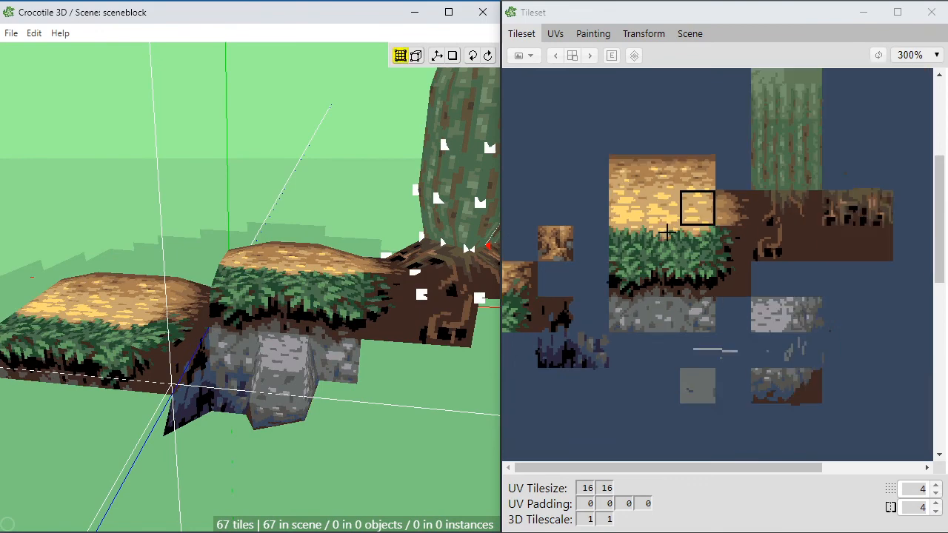
scroll(666, 233, up, 1)
scroll(665, 232, down, 1)
key(space)
drag(663, 210, 721, 225)
key(space)
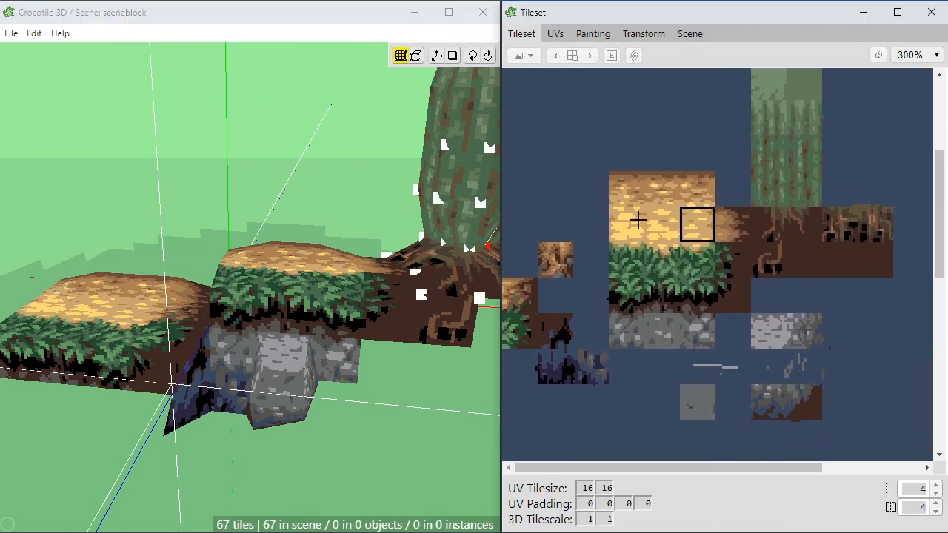
Step: Examine the protruding stone block and the grassy ledge edge above it from the front and the sides
key(space)
drag(247, 210, 266, 209)
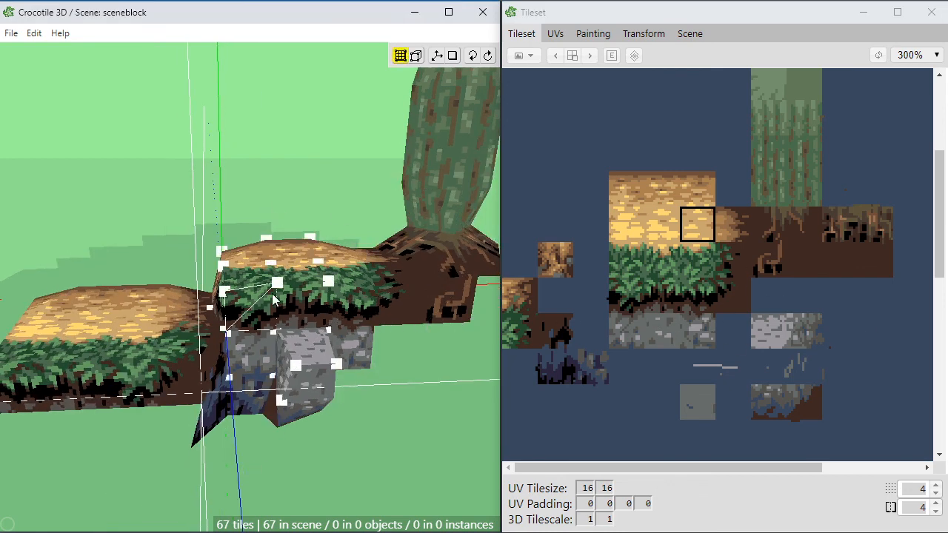
key(space)
drag(276, 375, 237, 361)
right_drag(235, 382, 270, 358)
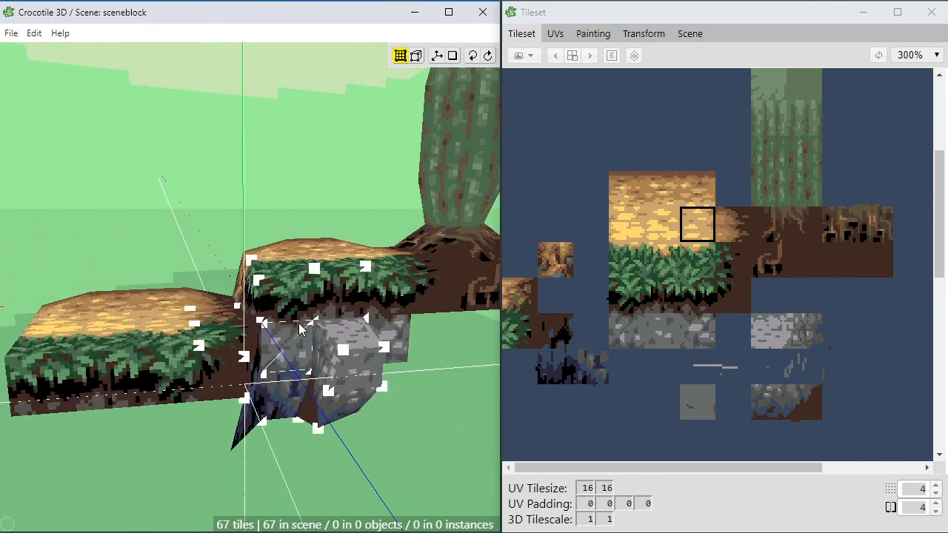
right_drag(300, 330, 328, 379)
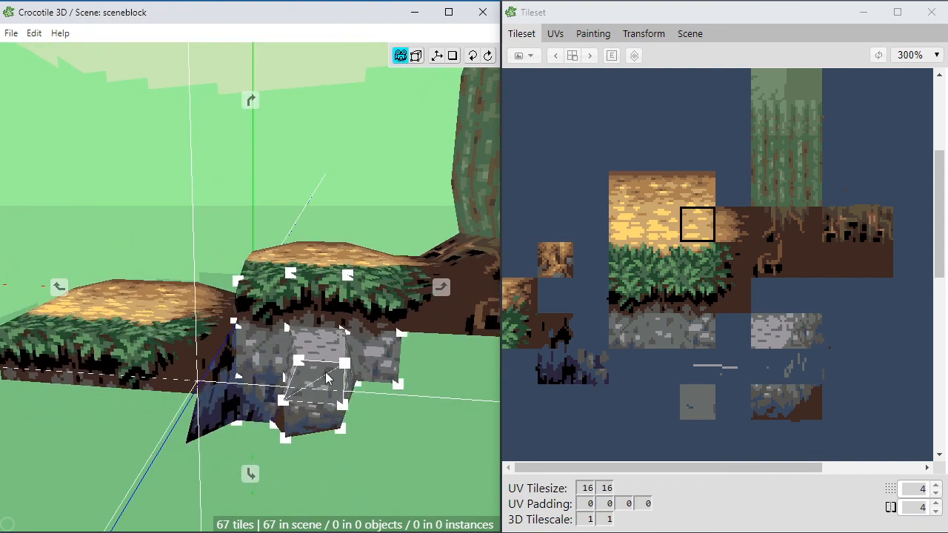
middle_drag(332, 306, 313, 326)
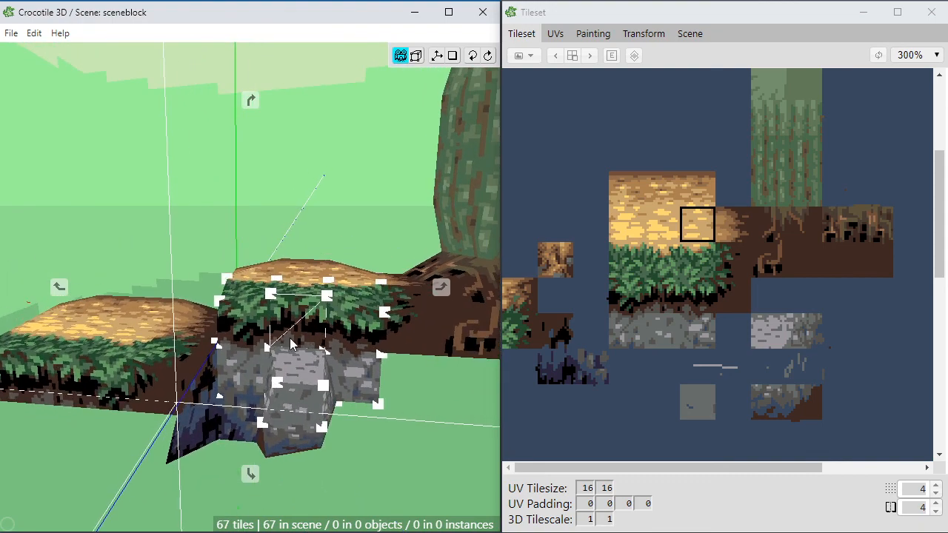
mouse_move(291, 343)
right_down()
mouse_move(252, 345)
mouse_move(291, 339)
mouse_move(286, 333)
right_up()
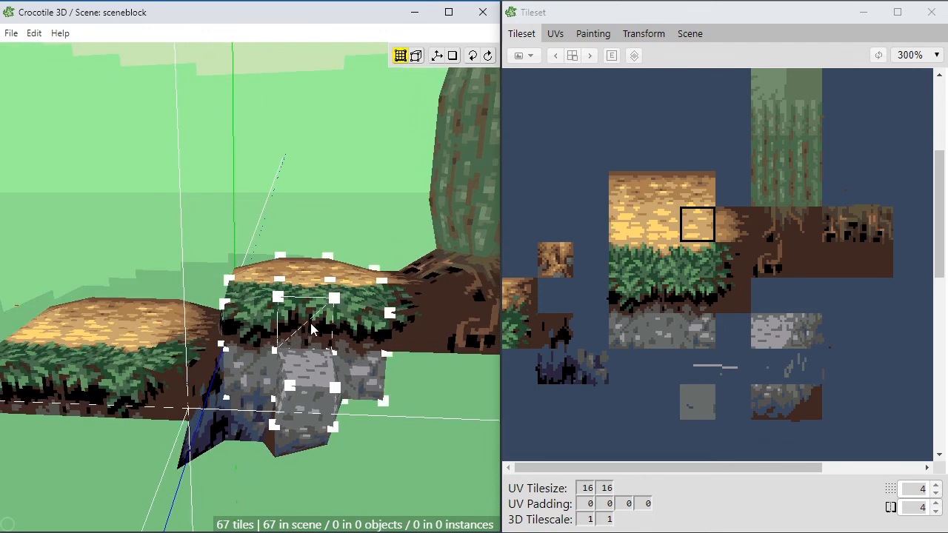
right_drag(311, 330, 291, 341)
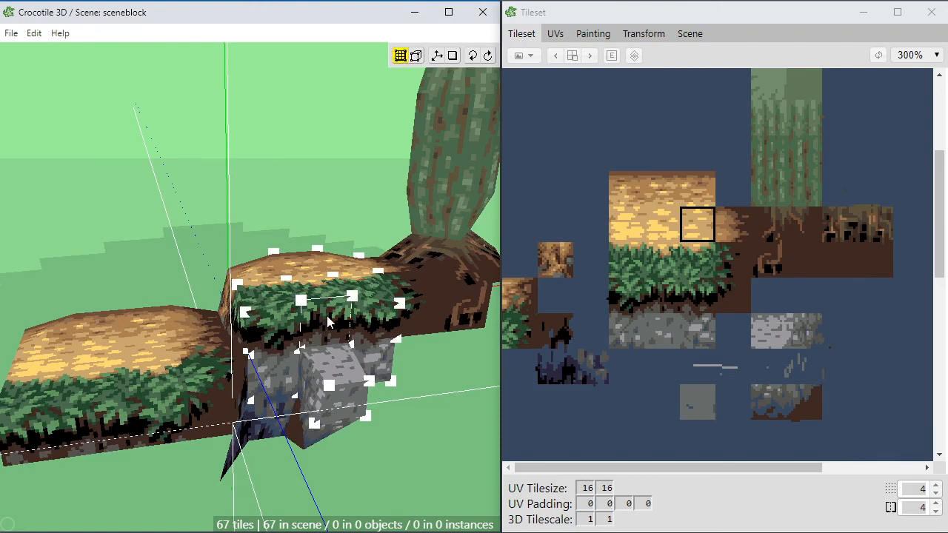
right_drag(326, 315, 300, 296)
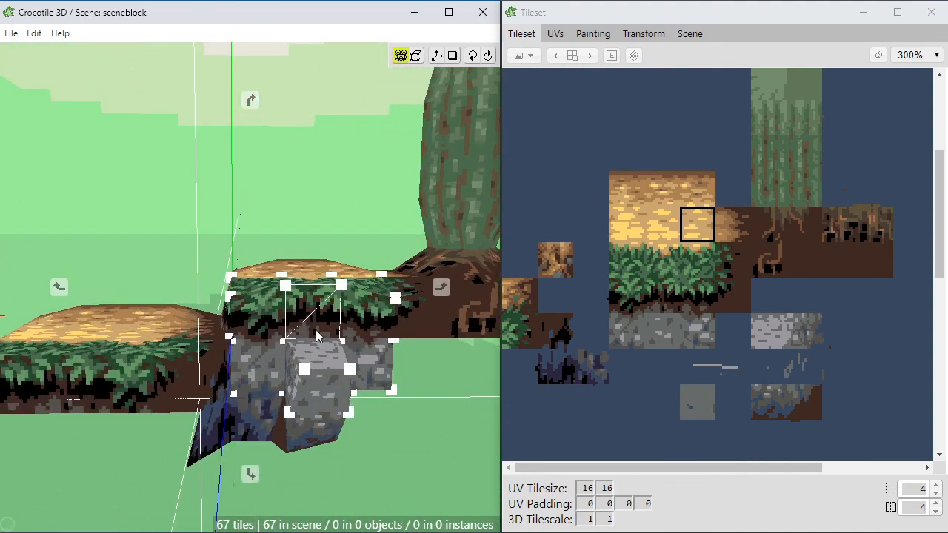
mouse_move(337, 345)
right_down()
mouse_move(285, 349)
mouse_move(303, 364)
mouse_move(337, 347)
right_up()
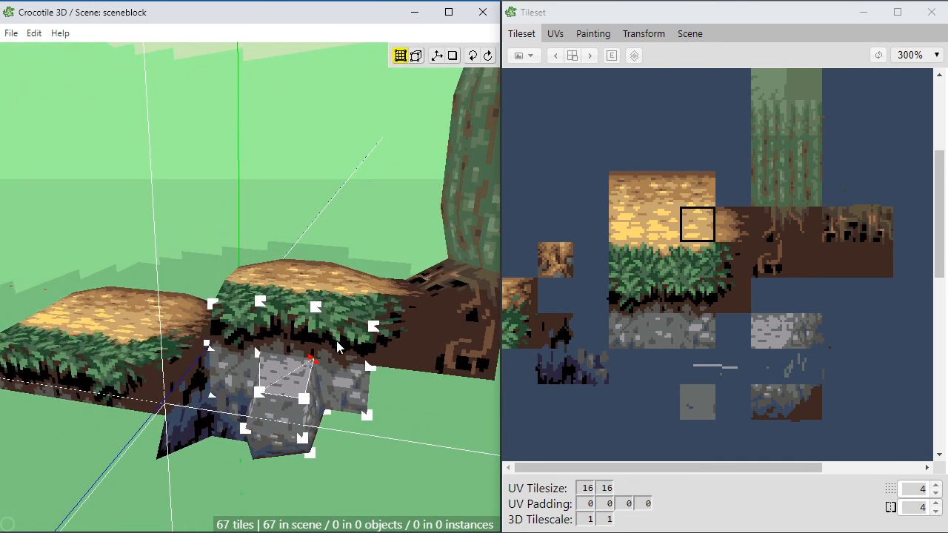
click(341, 345)
right_drag(250, 287, 215, 279)
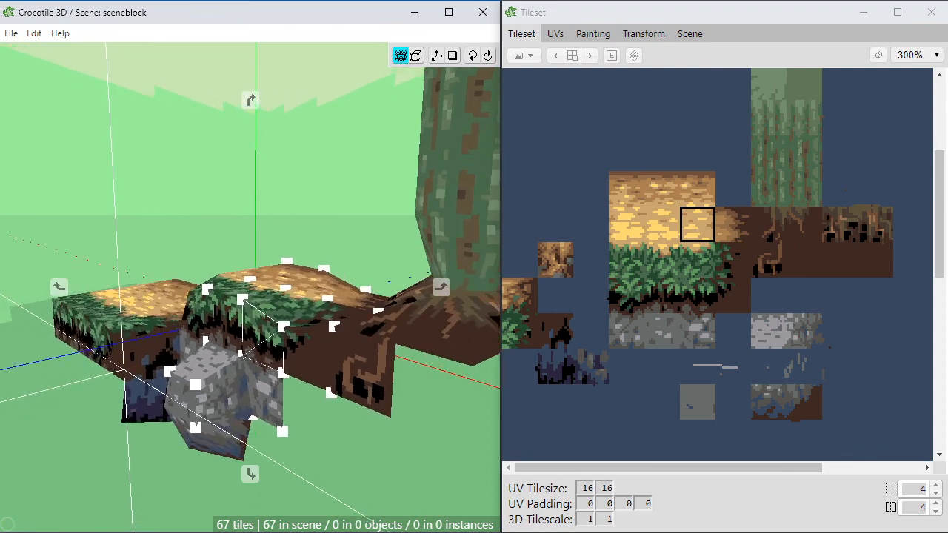
right_drag(331, 352, 361, 346)
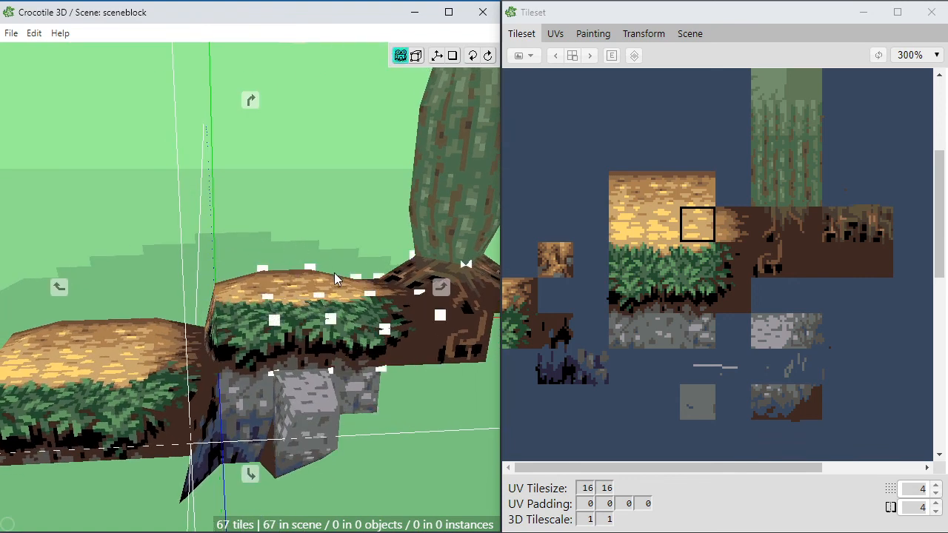
right_drag(339, 277, 334, 272)
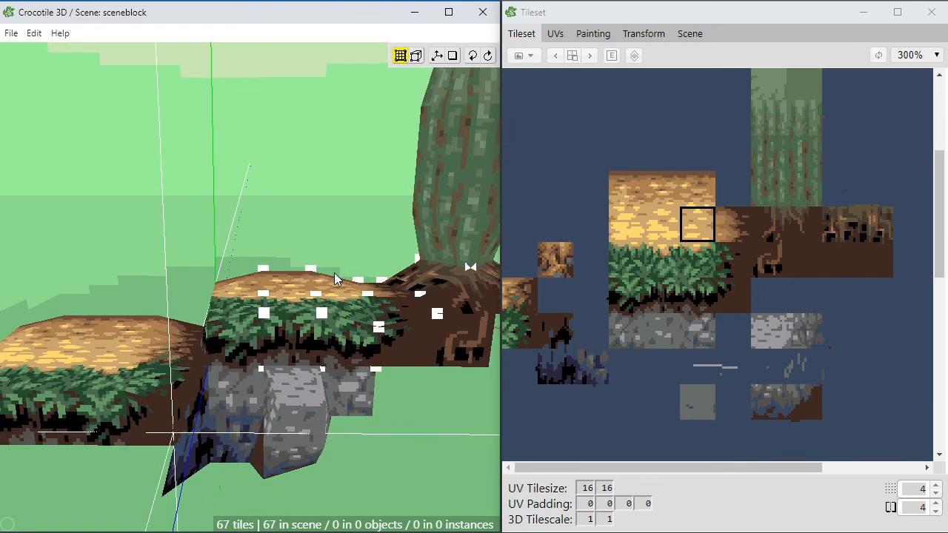
Step: Undo the last two actions and redo one of them
key(ctrl+z)
key(ctrl+z)
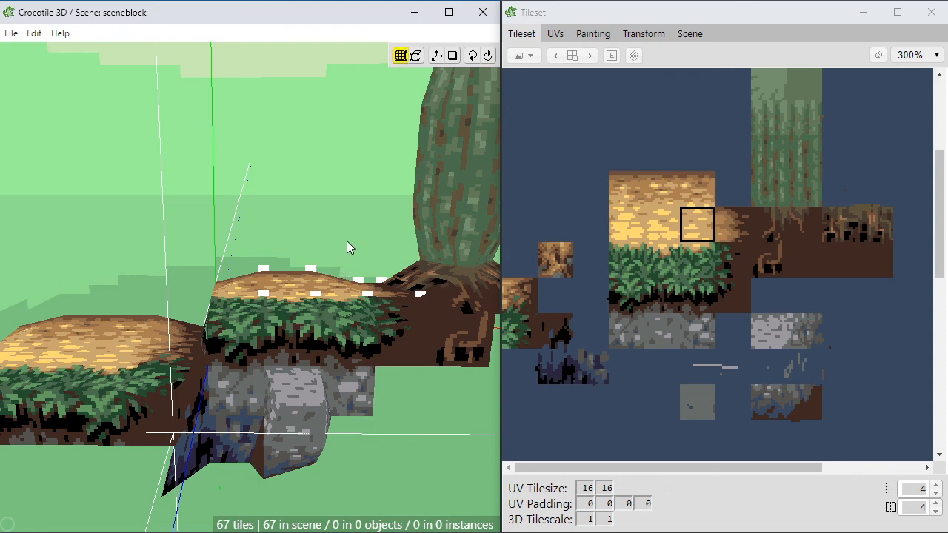
key(ctrl+y)
Step: Examine both ledges, the rocks and the cactus base with the vertex markers hidden from slightly varied angles
ctrl+middle_drag(327, 251, 371, 254)
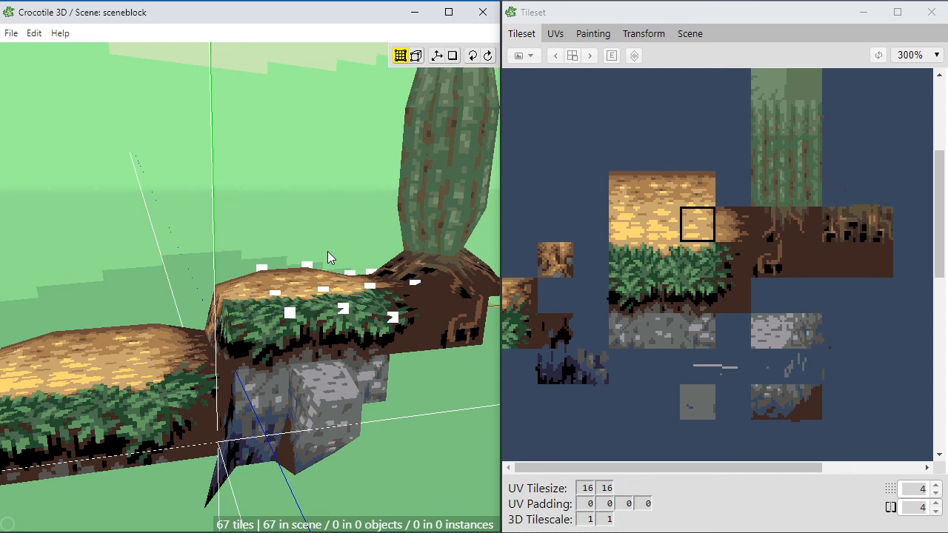
key(space)
mouse_move(330, 224)
mouse_down()
mouse_move(316, 220)
mouse_move(348, 223)
mouse_up()
key(space)
key(space)
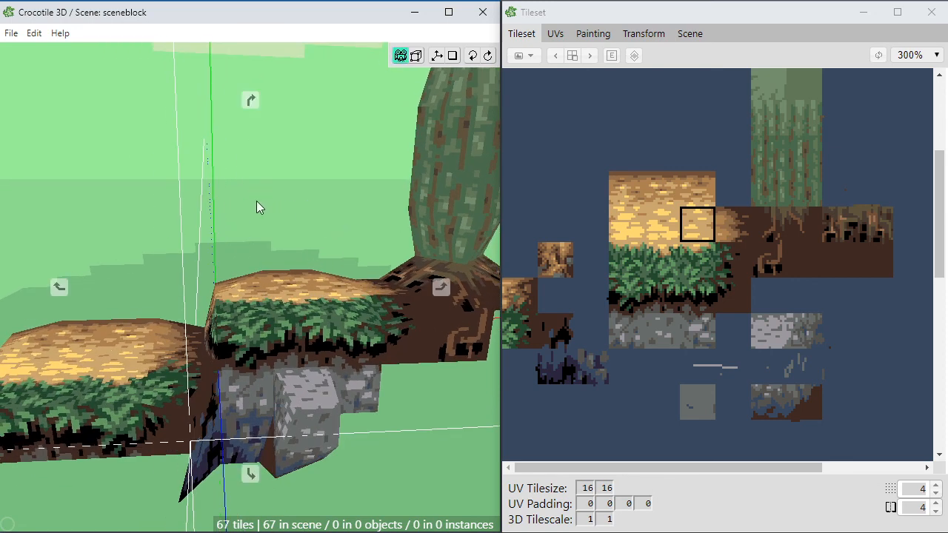
mouse_move(256, 200)
mouse_down()
mouse_move(273, 214)
mouse_move(272, 192)
mouse_move(250, 214)
mouse_up()
key(space)
key(space)
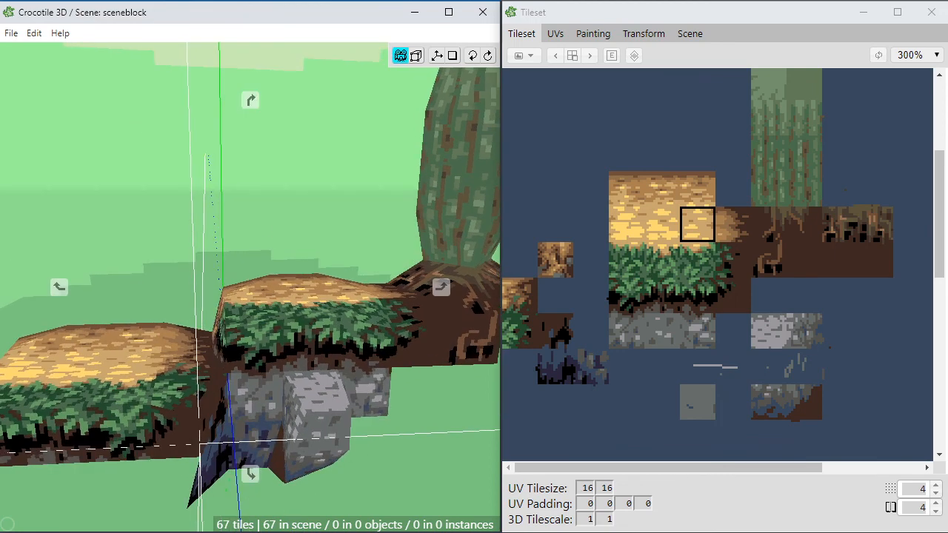
key(space)
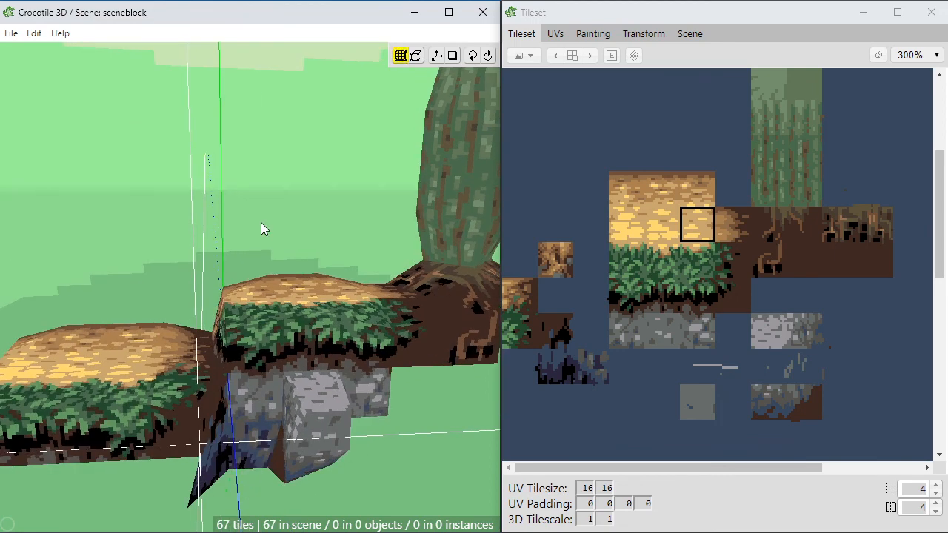
key(space)
drag(282, 193, 249, 219)
key(space)
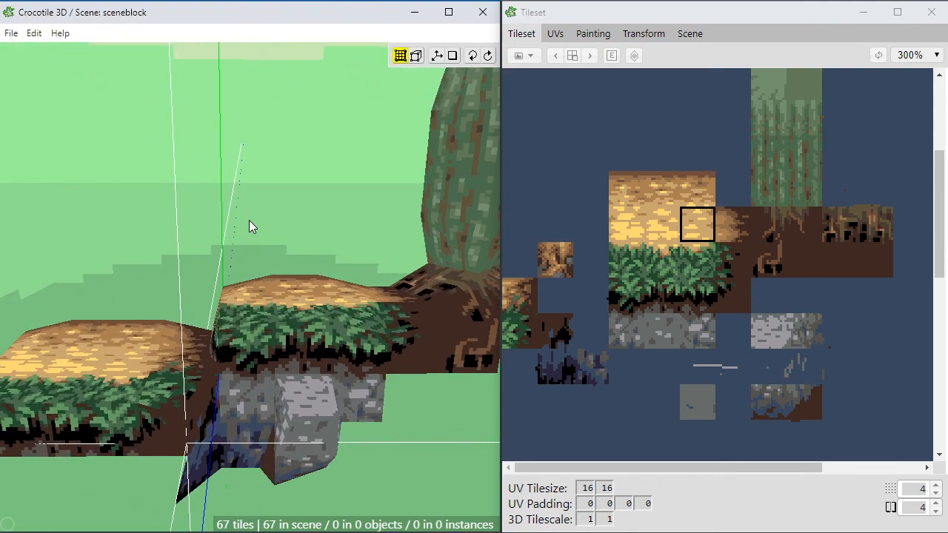